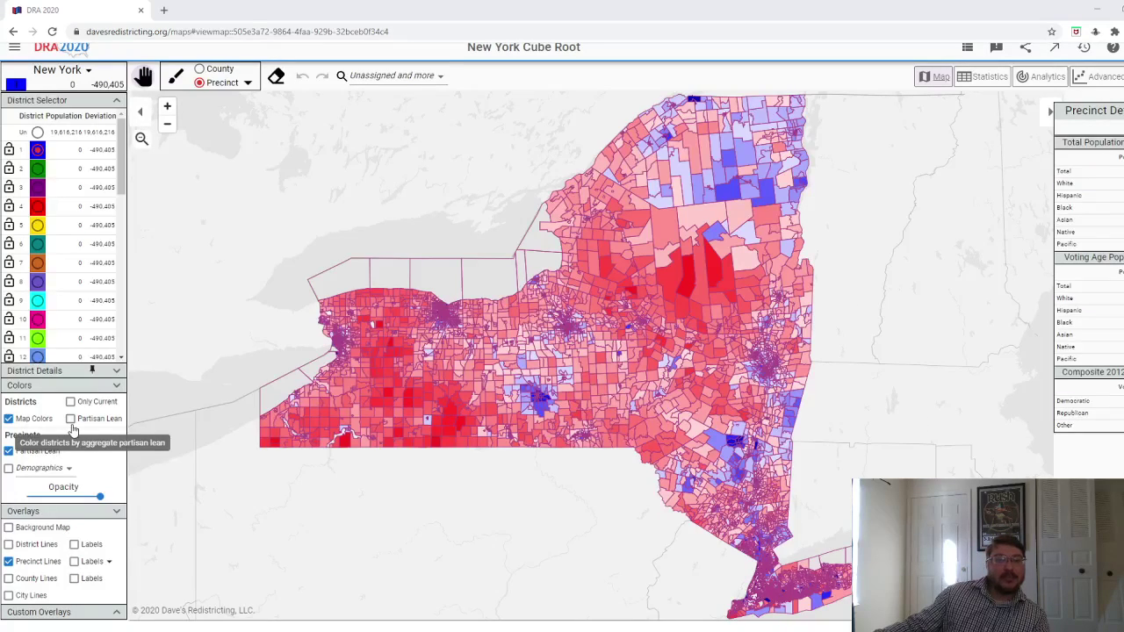
- Assign all of Staten Island to district 1 with the county-level paint brush, keeping the districts in map colors
scroll(677, 549, "up", 5)
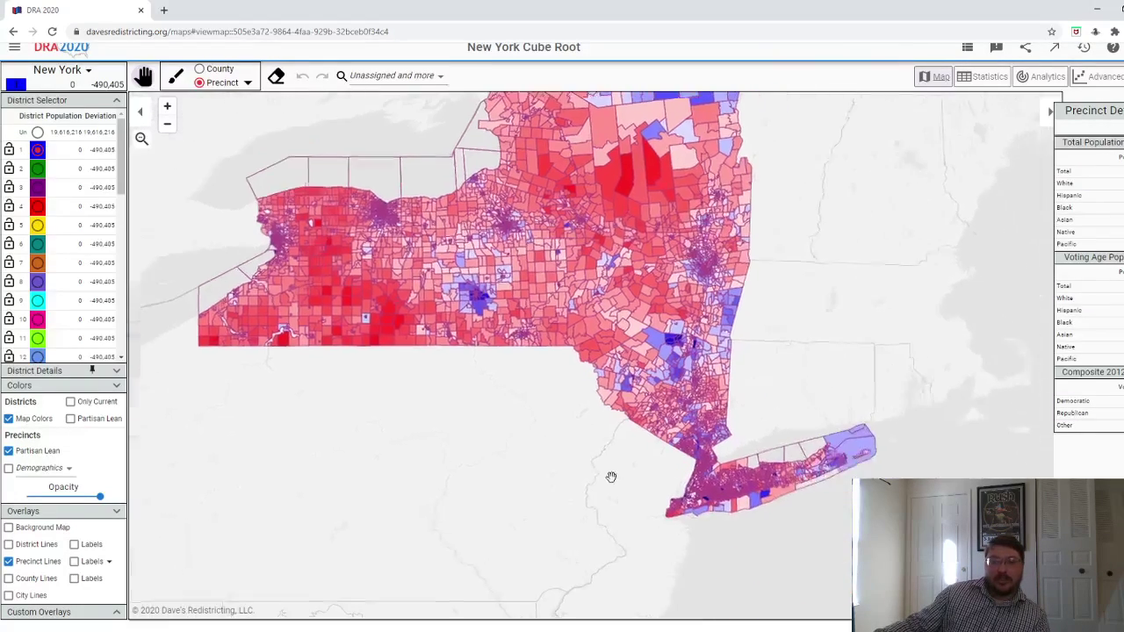
scroll(671, 514, "up", 1)
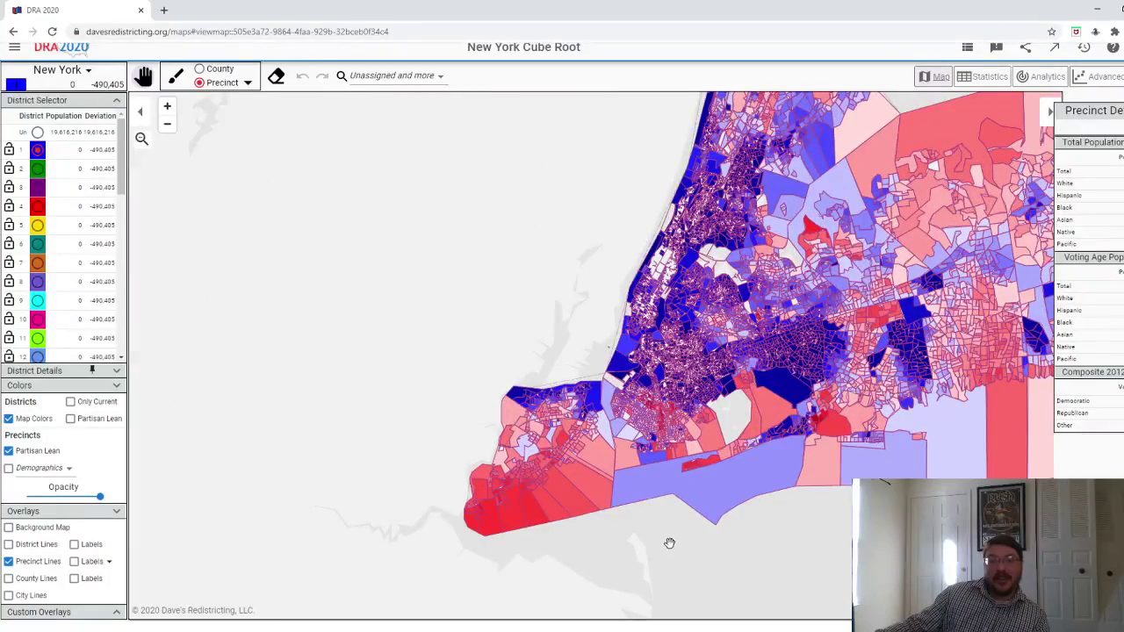
scroll(670, 542, "up", 2)
scroll(637, 535, "up", 3)
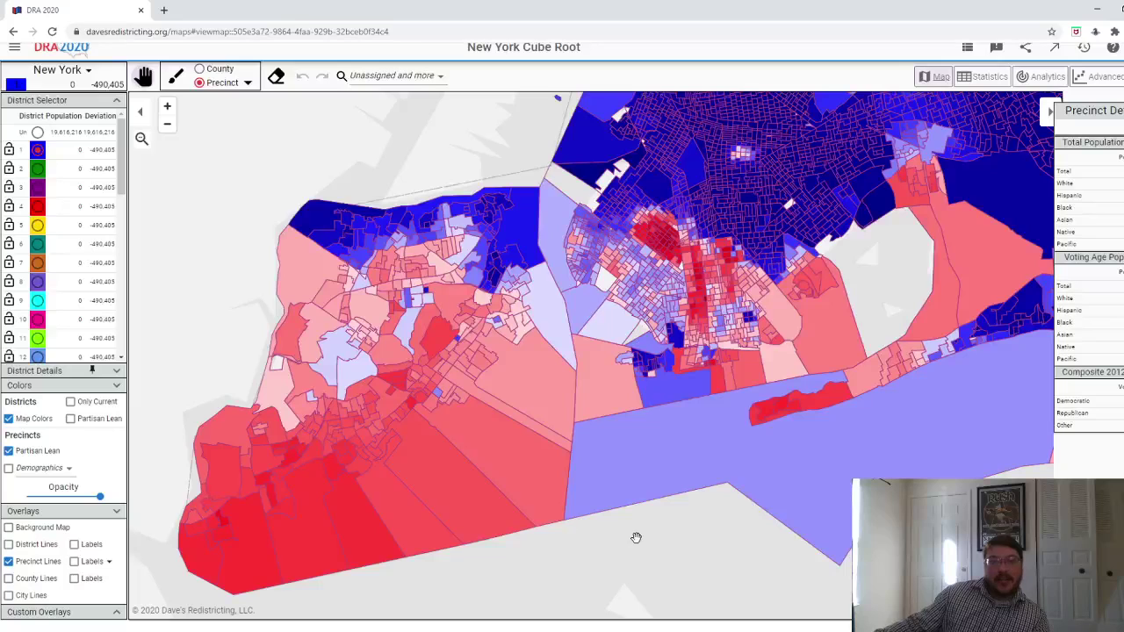
left_click(88, 424)
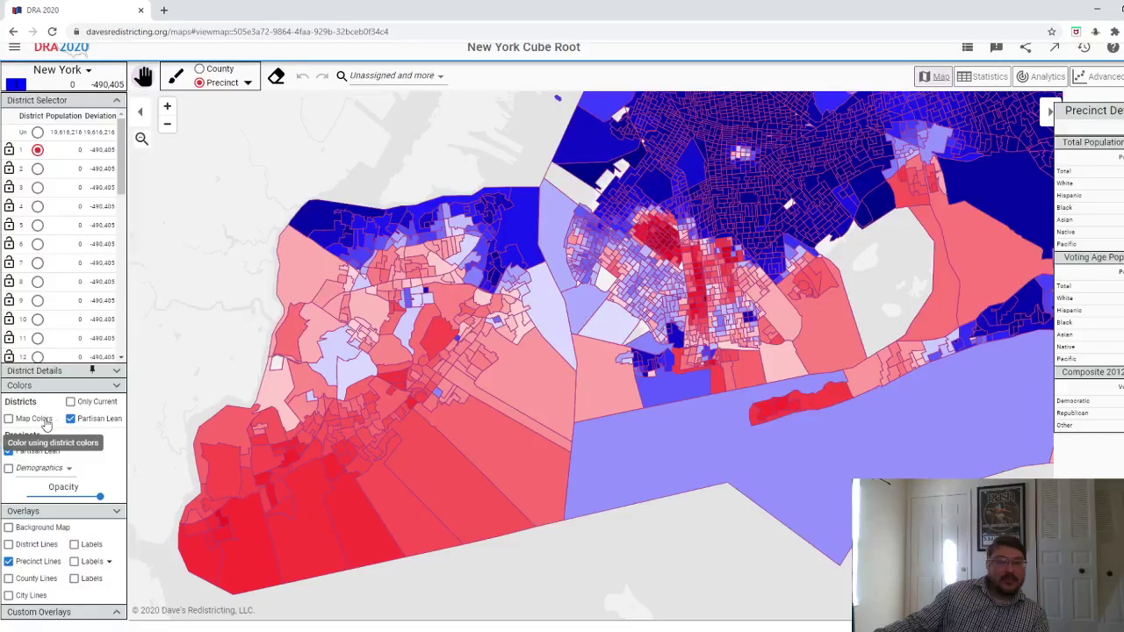
left_click(45, 420)
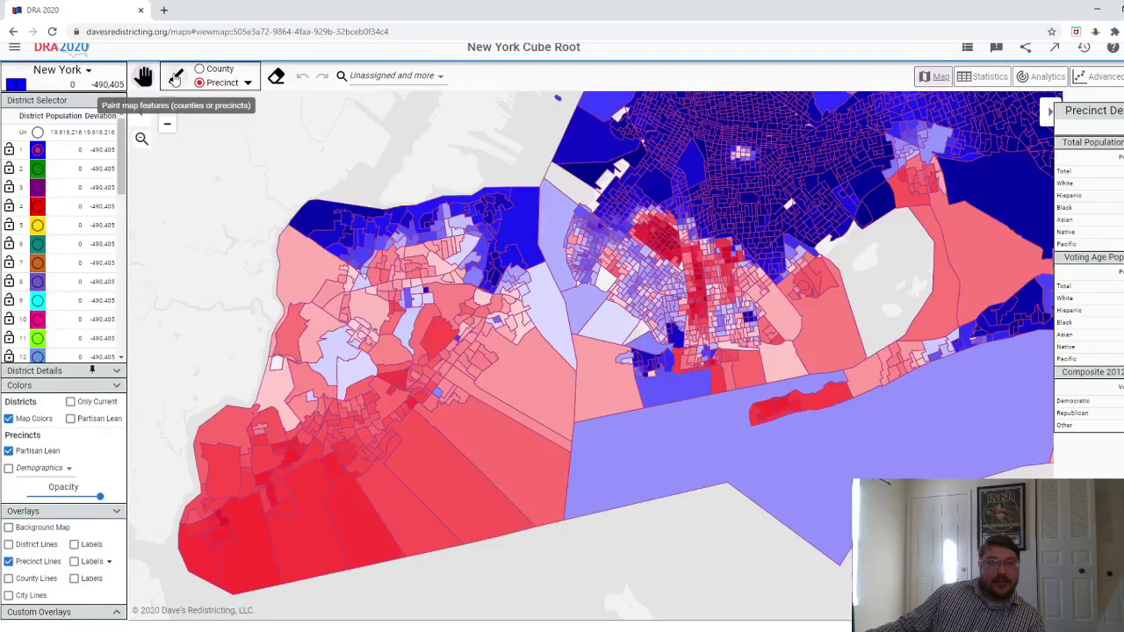
left_click(225, 74)
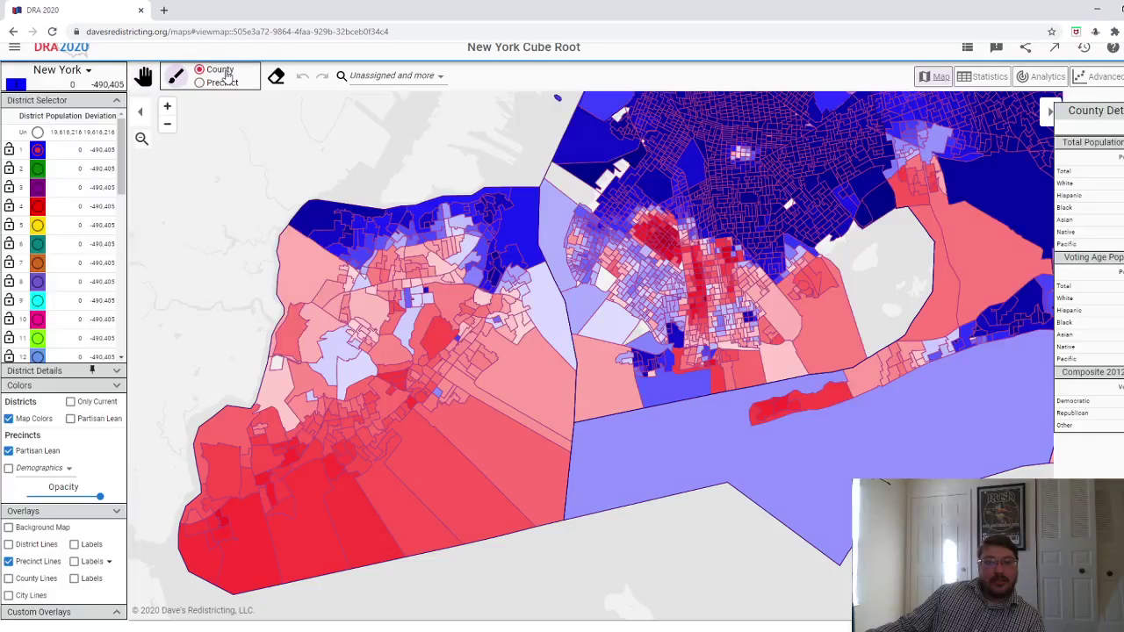
left_click(393, 385)
left_click_drag(394, 167, 270, 181)
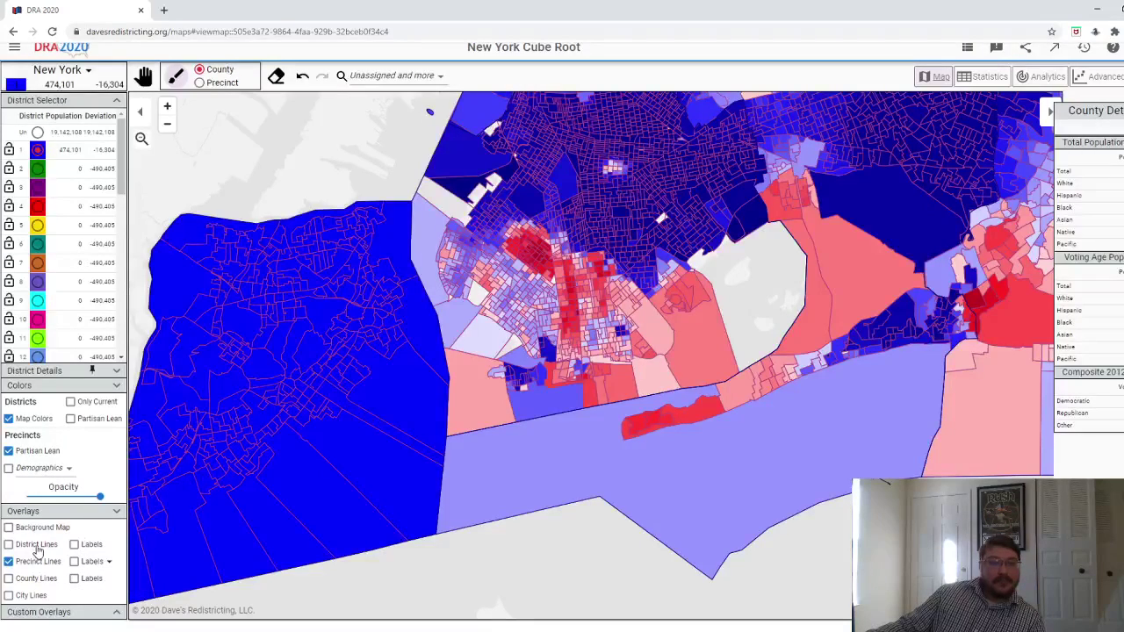
- Paint at precinct level to add the Brooklyn shoreline and water precincts bordering Staten Island to district 1
left_click(199, 82)
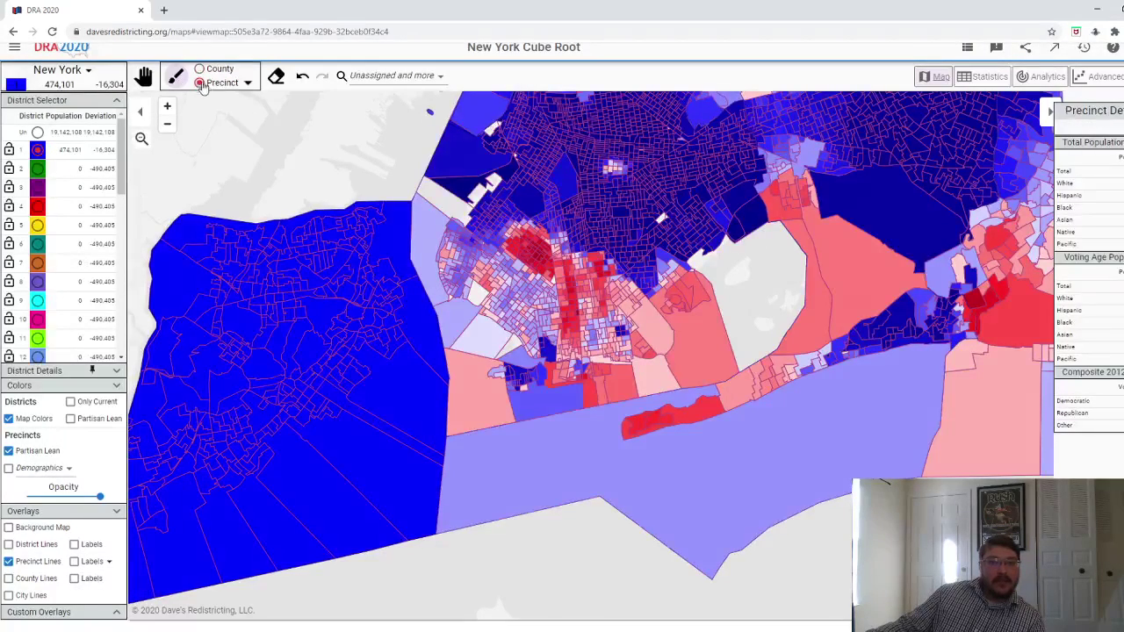
scroll(343, 220, "up", 3)
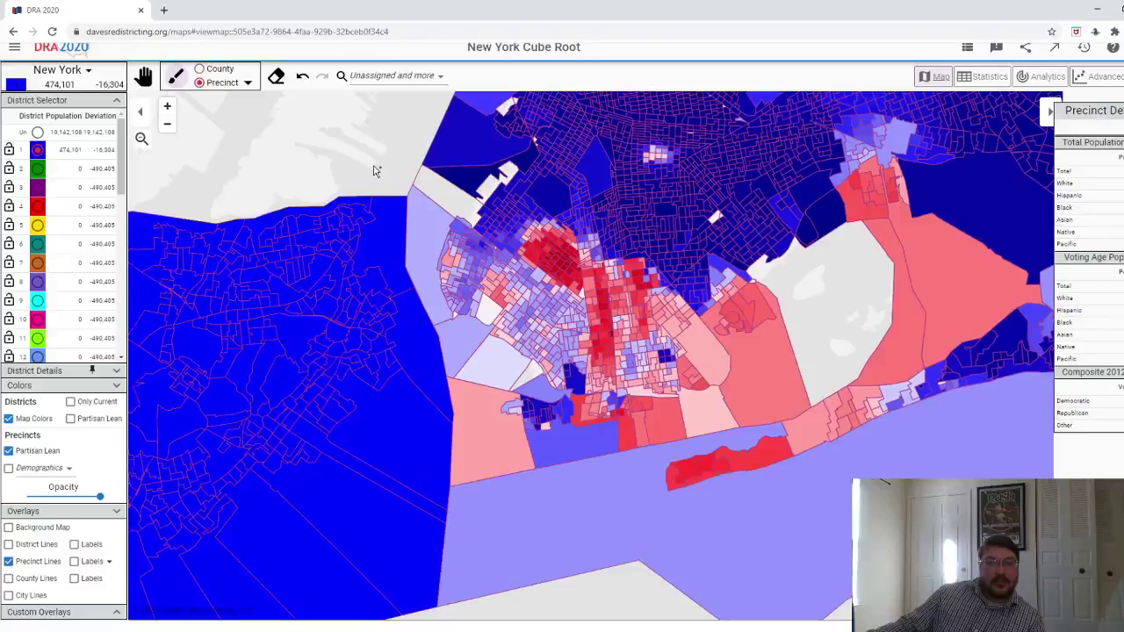
scroll(358, 267, "down", 1)
scroll(357, 267, "up", 3)
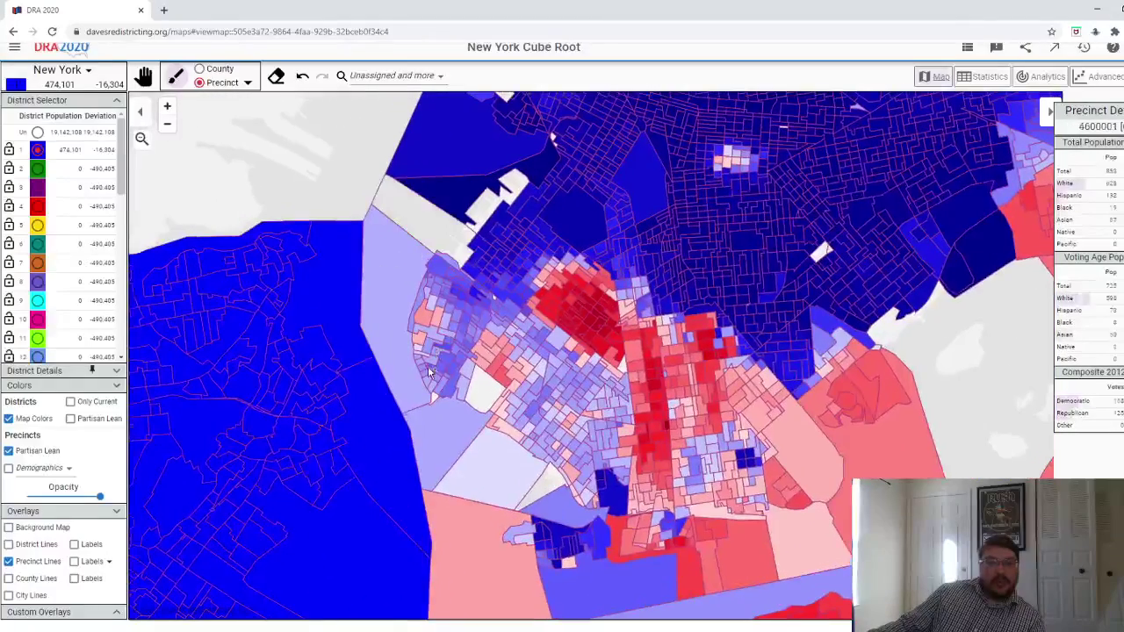
left_click(400, 388)
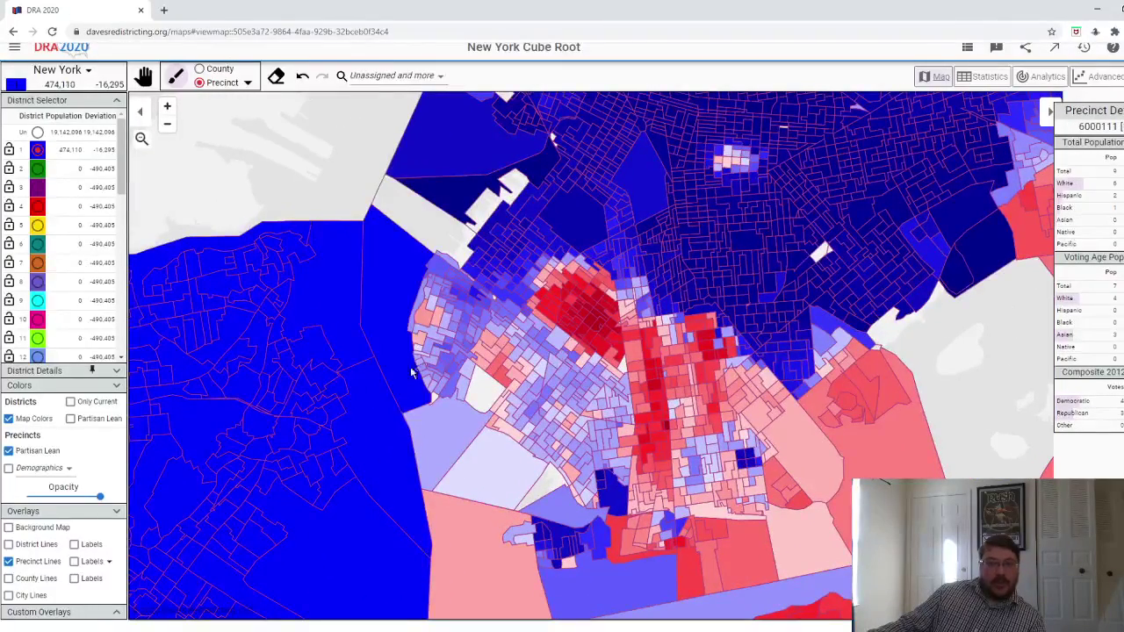
scroll(419, 334, "up", 1)
scroll(427, 272, "up", 1)
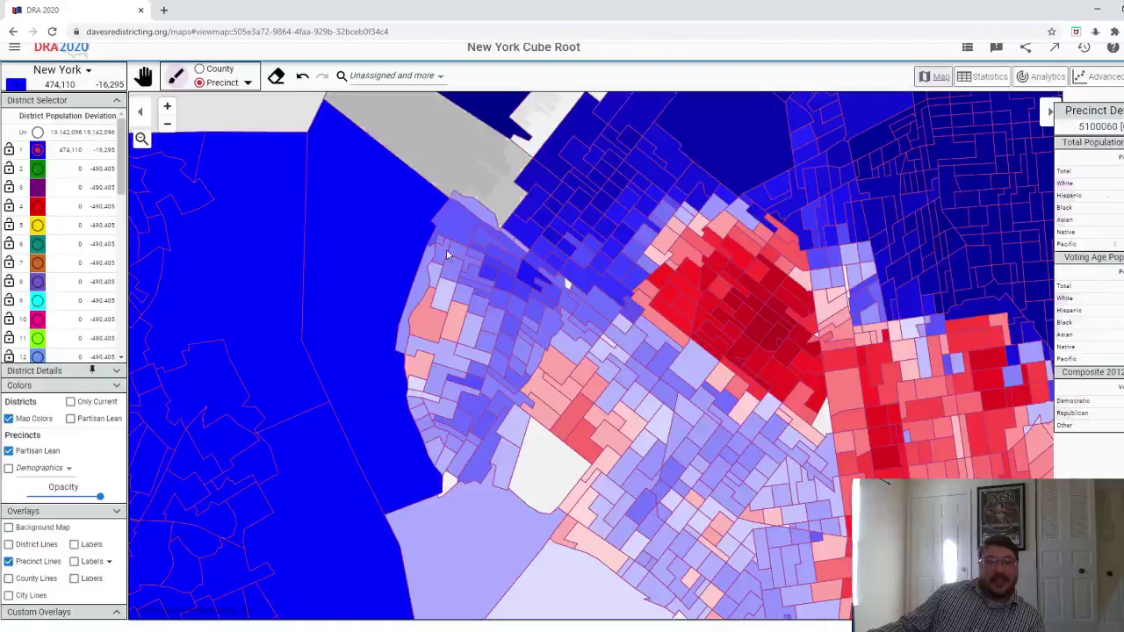
left_click(475, 531)
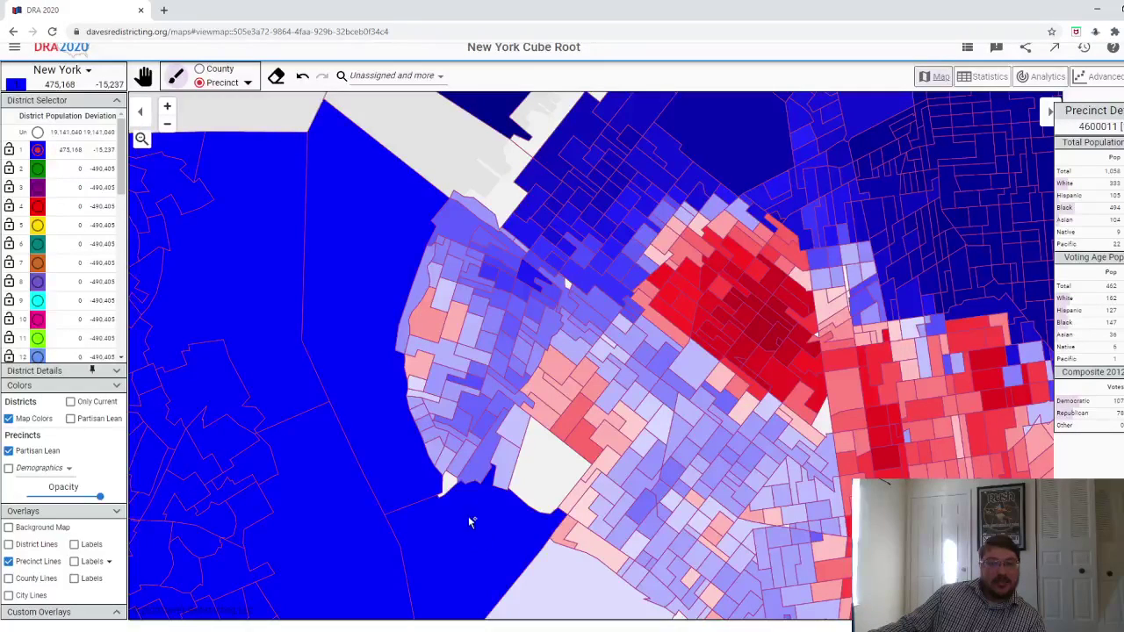
left_click(437, 458)
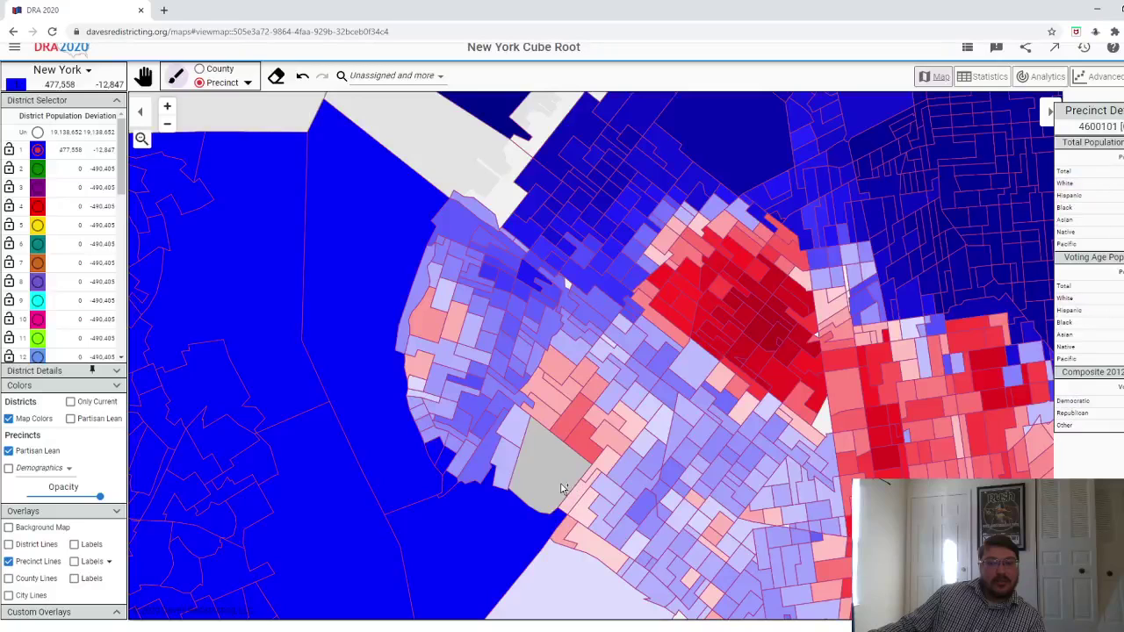
- Extend district 1 inland into southwest Brooklyn by painting the unshaded open precinct and the precincts around it
left_click(540, 466)
left_click(547, 423)
left_click(548, 393)
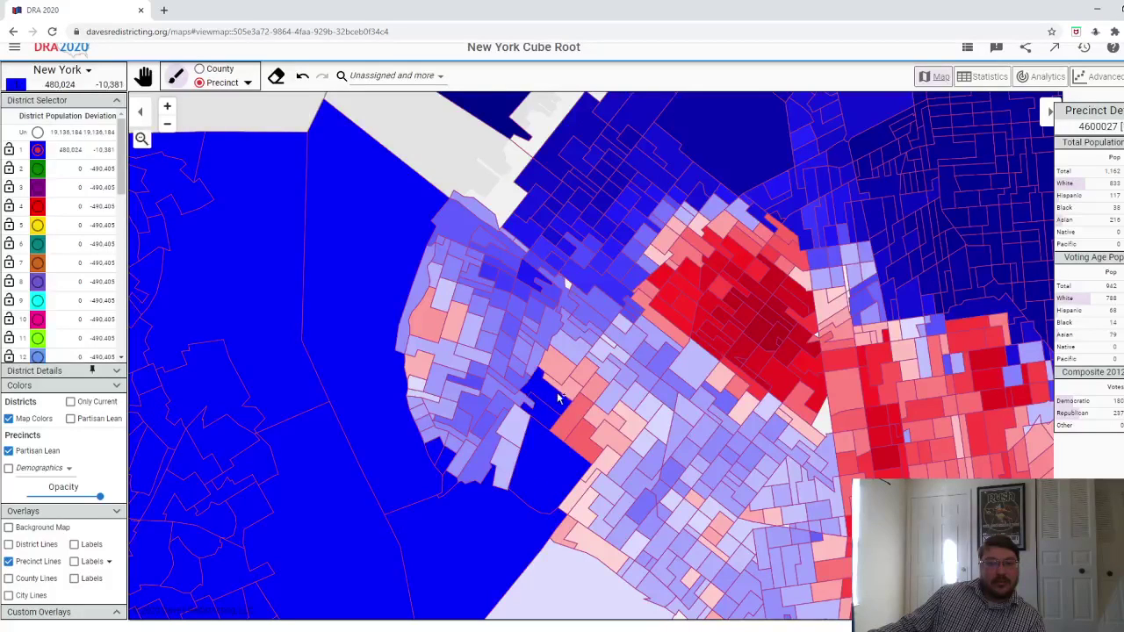
left_click(512, 474)
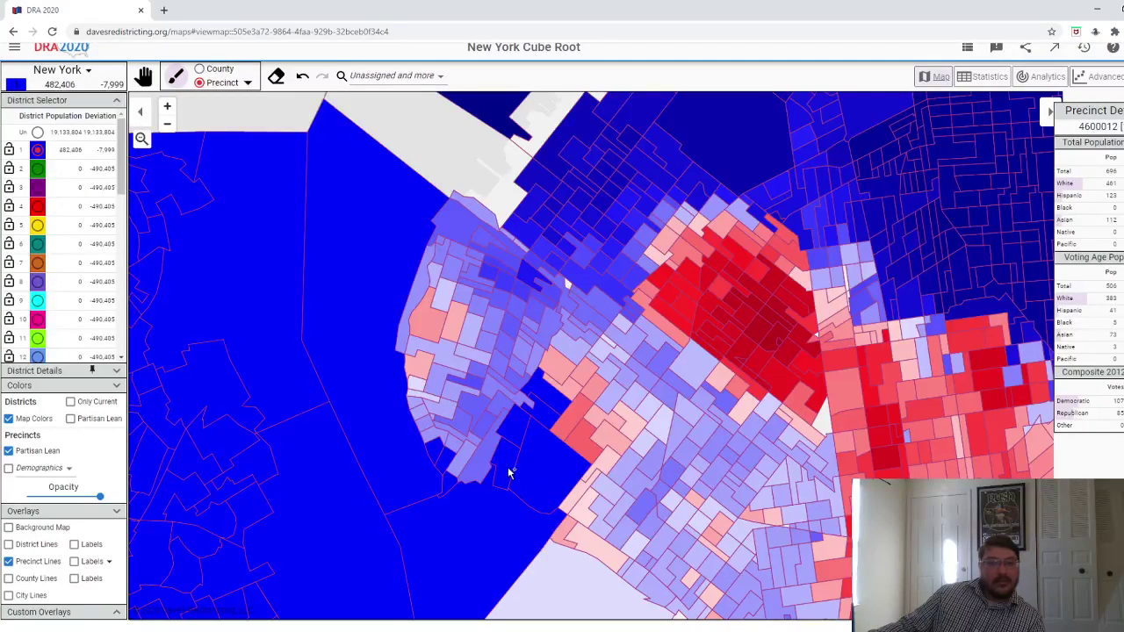
mouse_move(549, 364)
left_mouse_down()
mouse_move(570, 392)
mouse_move(581, 381)
mouse_move(591, 400)
mouse_move(577, 424)
mouse_move(589, 443)
mouse_move(623, 431)
left_mouse_up()
left_click_drag(597, 472, 572, 501)
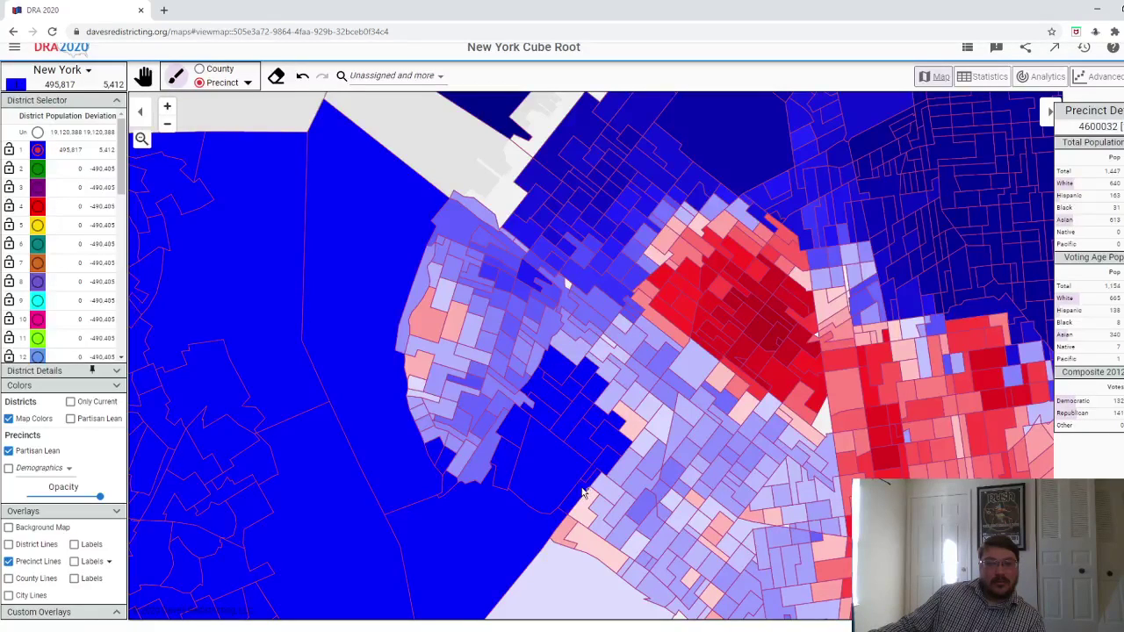
mouse_move(462, 464)
left_mouse_down()
mouse_move(492, 421)
mouse_move(431, 439)
left_mouse_up()
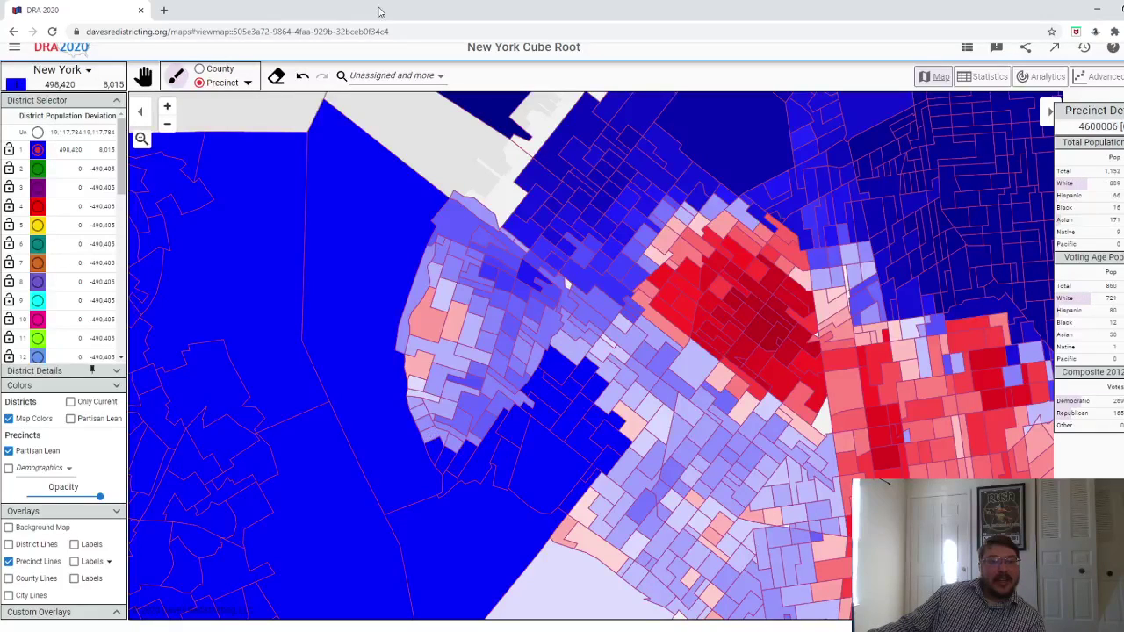
- Undo the last few precinct additions to district 1 and lock the district
left_click(304, 77)
left_click(304, 78)
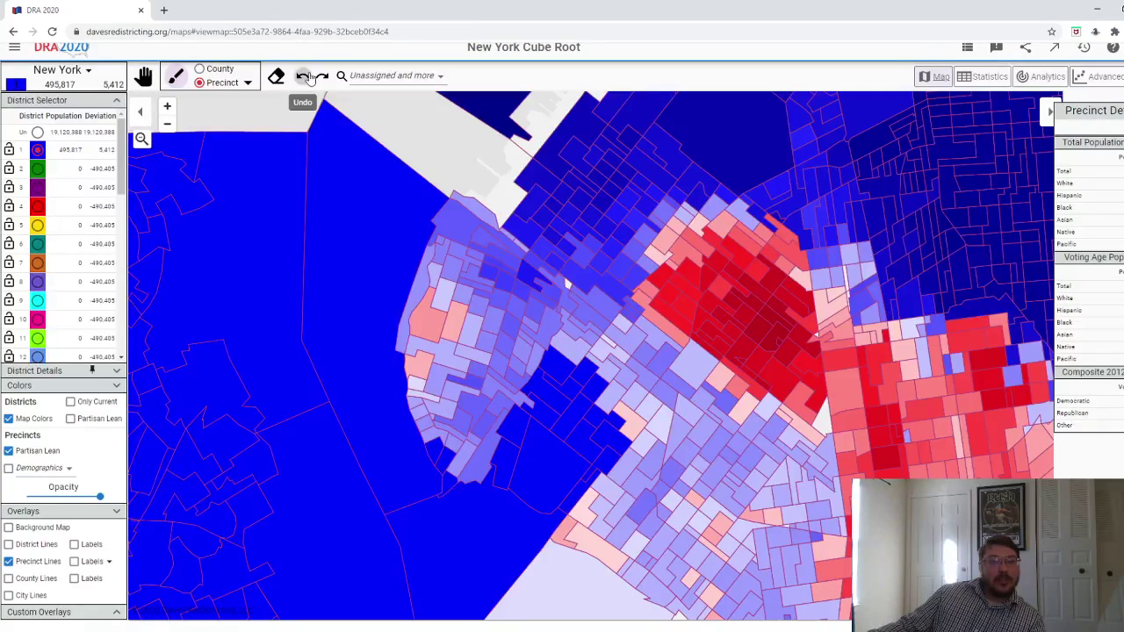
left_click(304, 77)
left_click(304, 78)
left_click(304, 77)
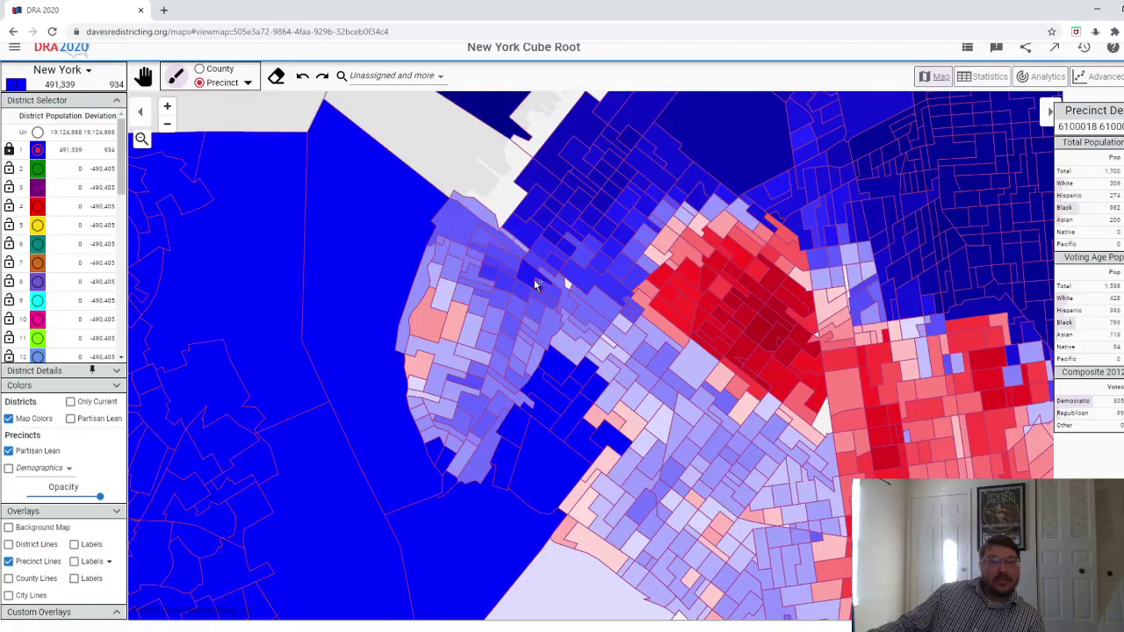
- Zoom the map out to all of Staten Island and dismiss the warning about saving the map to the server
scroll(534, 288, "down", 1)
scroll(534, 285, "down", 1)
scroll(444, 222, "down", 1)
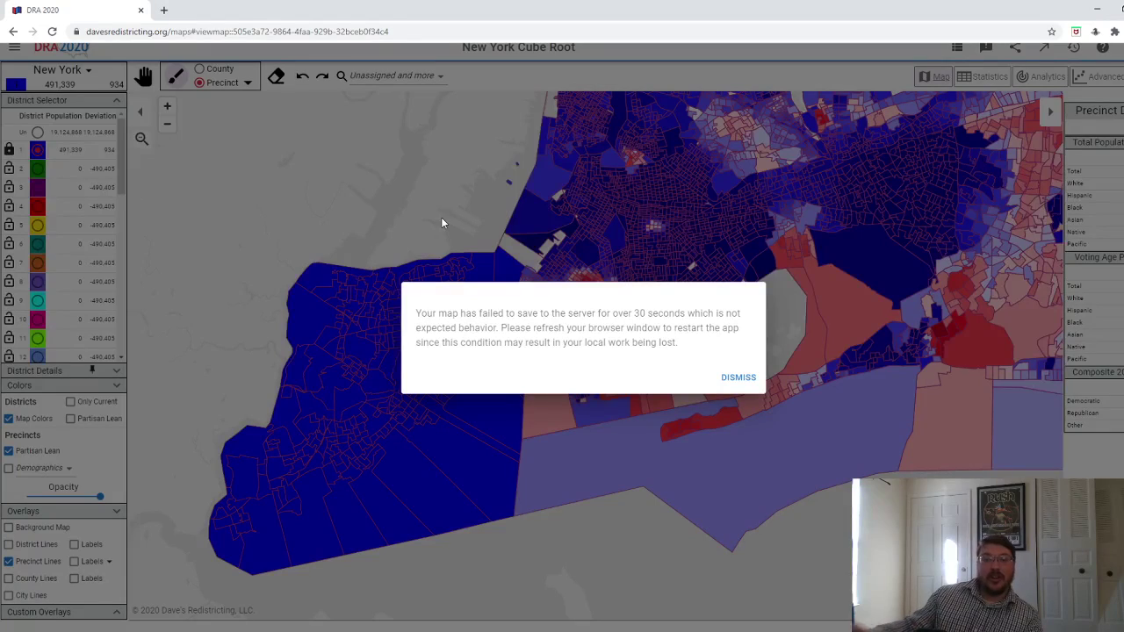
left_click(740, 378)
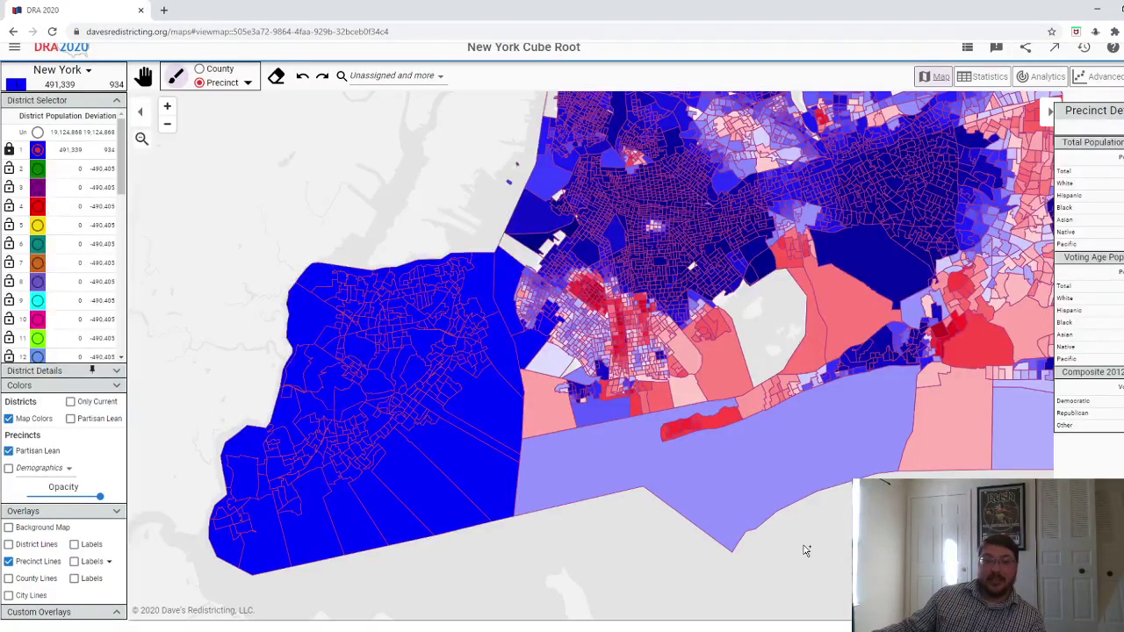
- Select district 2 and assign it the large offshore precinct south of Brooklyn and Queens
left_click_drag(410, 203, 396, 214)
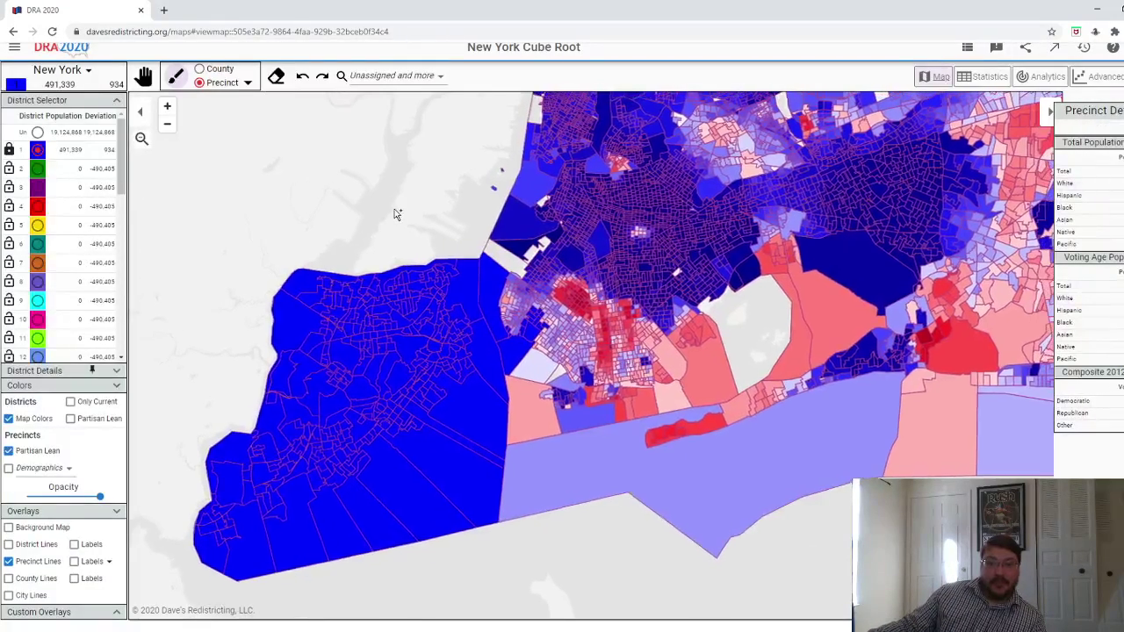
scroll(404, 219, "up", 5)
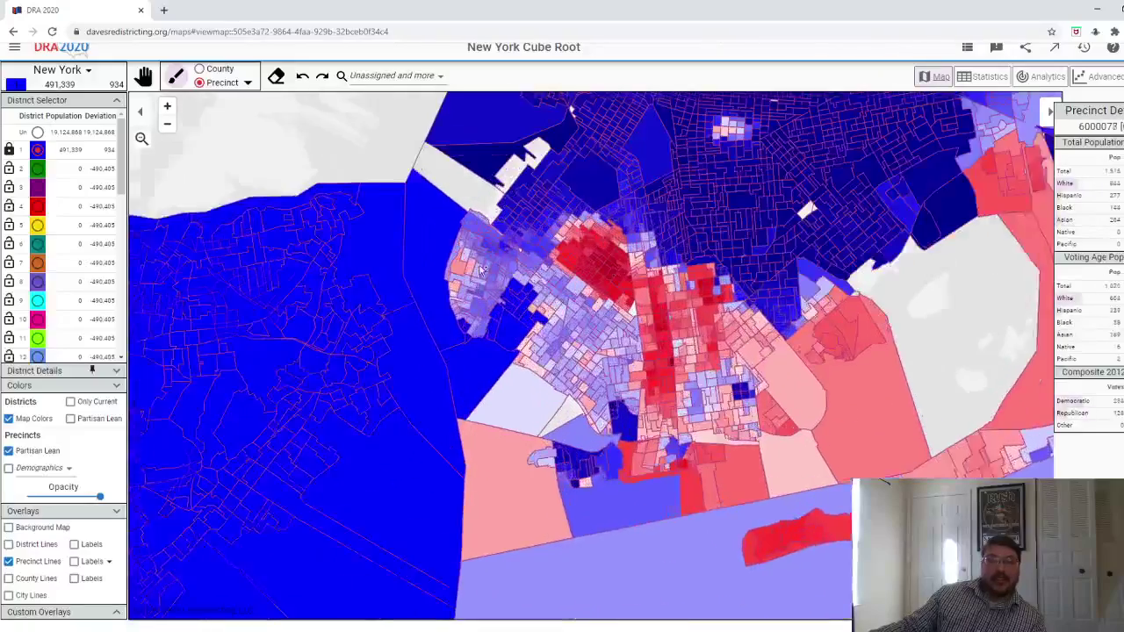
scroll(479, 271, "down", 2)
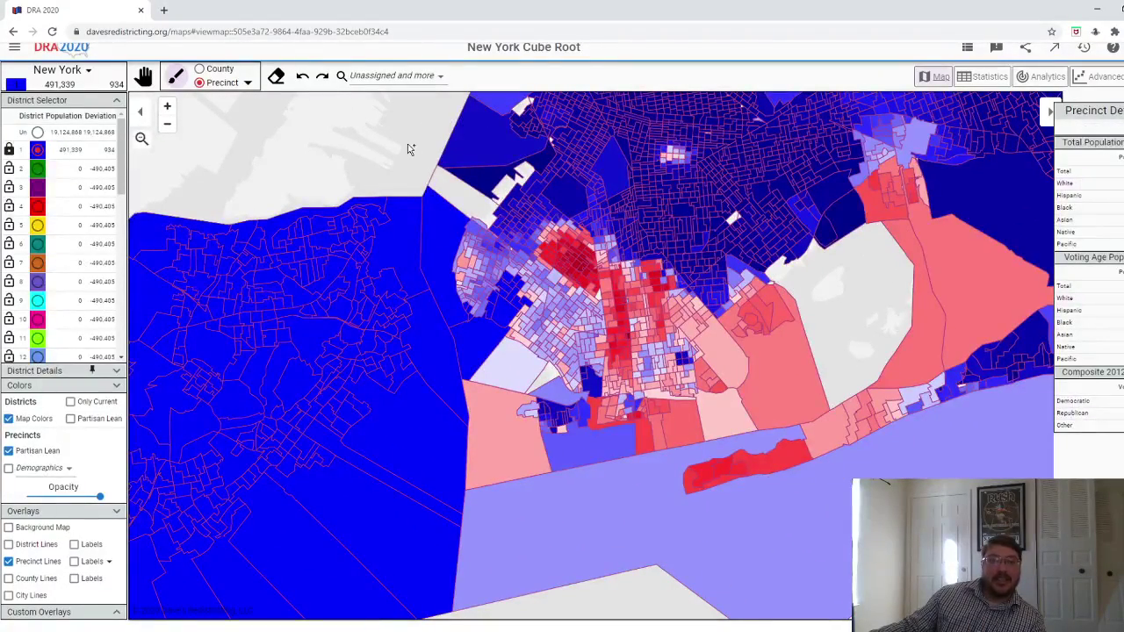
left_click_drag(397, 153, 340, 194)
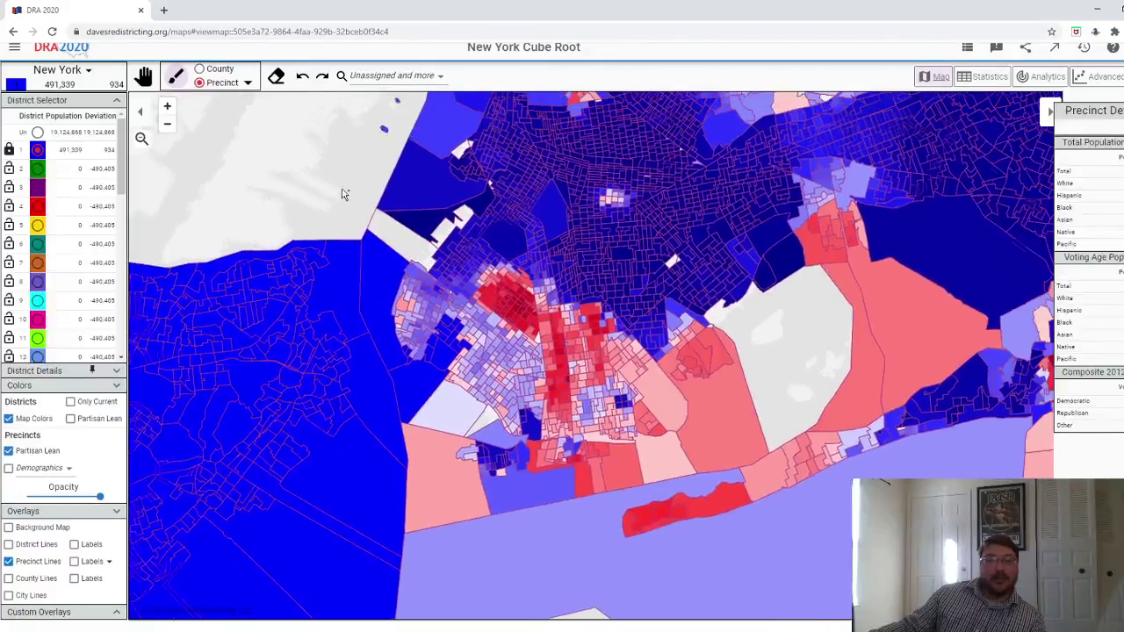
left_click(38, 169)
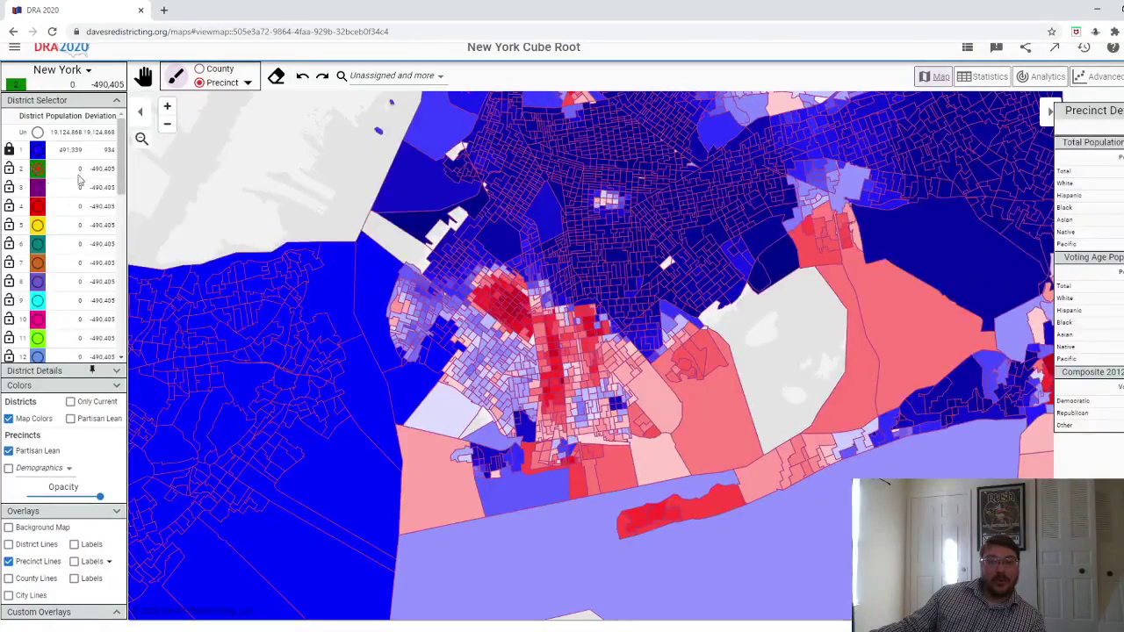
scroll(502, 497, "up", 2)
scroll(518, 526, "down", 2)
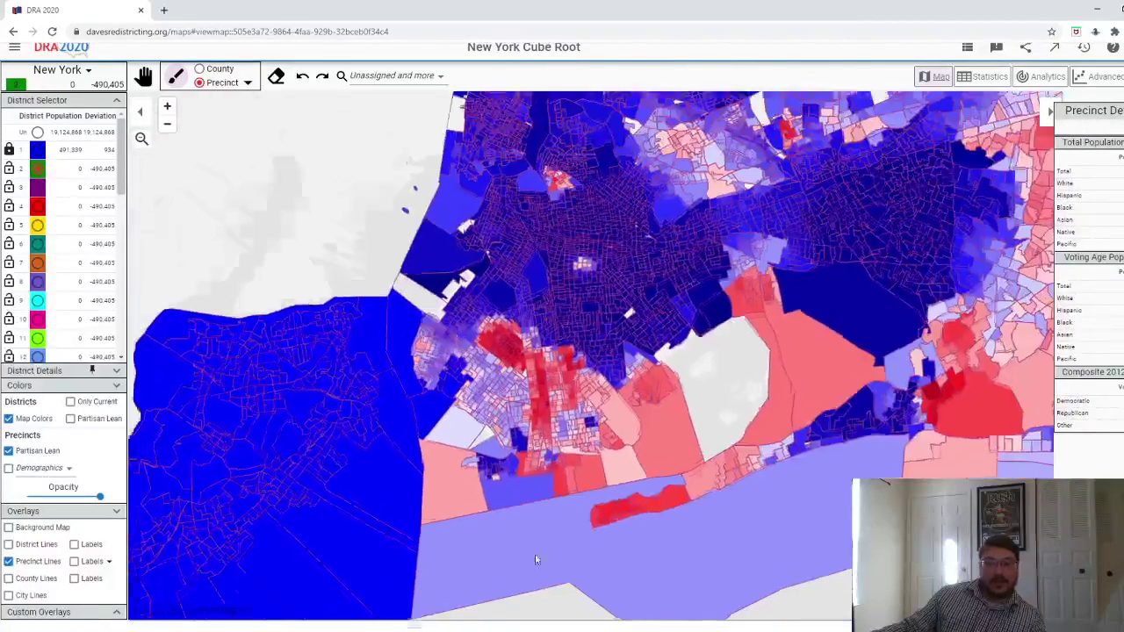
scroll(540, 557, "up", 2)
left_click(648, 535)
scroll(655, 510, "up", 2)
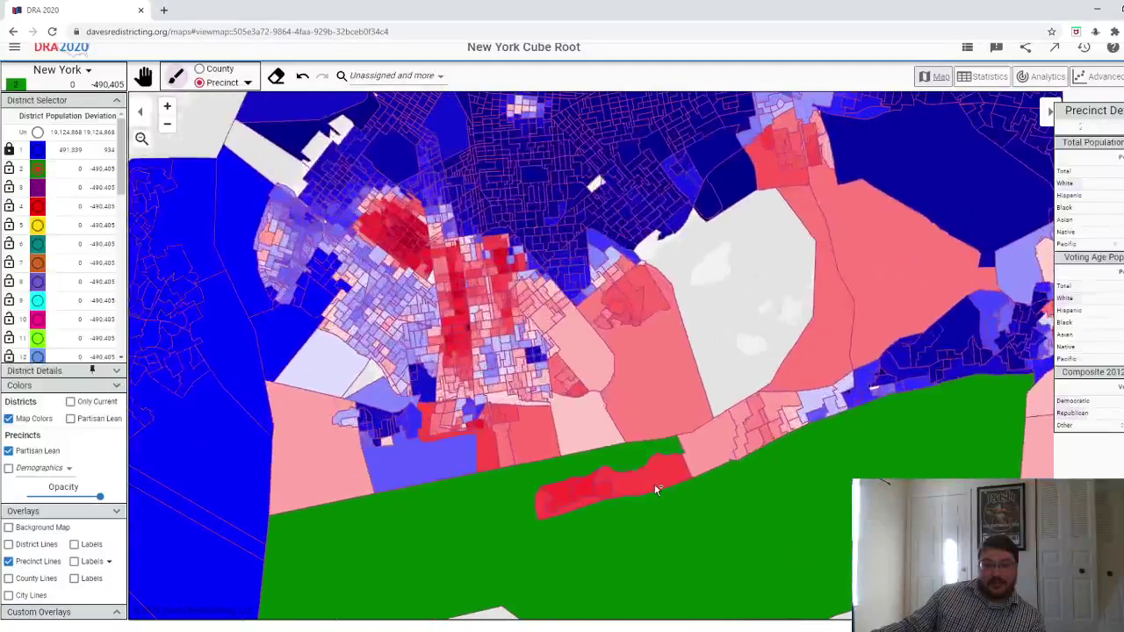
- Extend district 2 along the western and central Rockaway peninsula and across the Jamaica Bay precincts
mouse_move(655, 493)
left_mouse_down()
mouse_move(556, 493)
mouse_move(688, 472)
mouse_move(753, 420)
mouse_move(751, 449)
mouse_move(769, 433)
mouse_move(765, 410)
mouse_move(792, 427)
mouse_move(819, 395)
mouse_move(824, 416)
mouse_move(841, 388)
left_mouse_up()
mouse_move(855, 401)
left_mouse_down()
mouse_move(867, 365)
mouse_move(862, 301)
mouse_move(845, 307)
left_mouse_up()
scroll(845, 307, "down", 3)
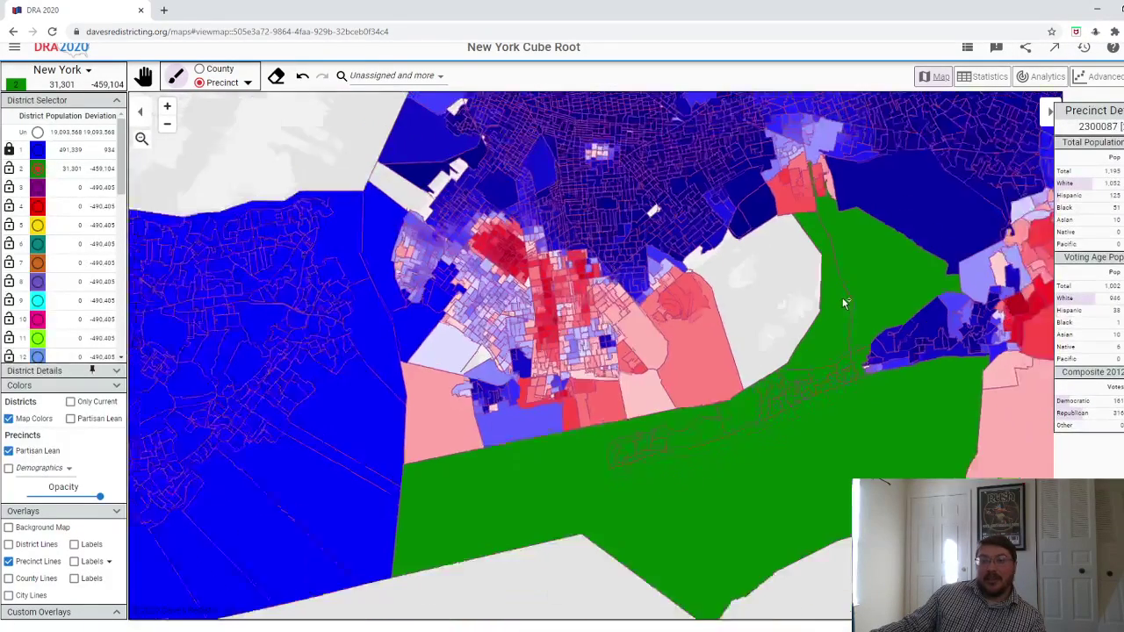
left_click_drag(651, 334, 563, 347)
- Add the small coastal precincts next to the painted stretch of the Rockaway peninsula to district 2
scroll(708, 340, "up", 2)
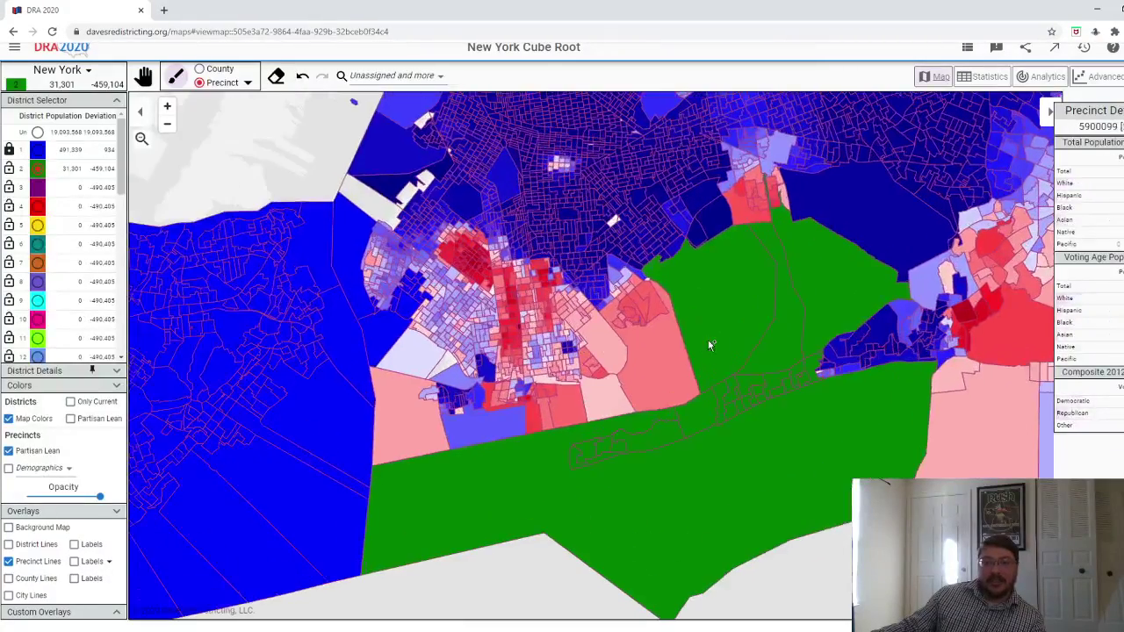
scroll(821, 373, "up", 3)
scroll(816, 368, "up", 2)
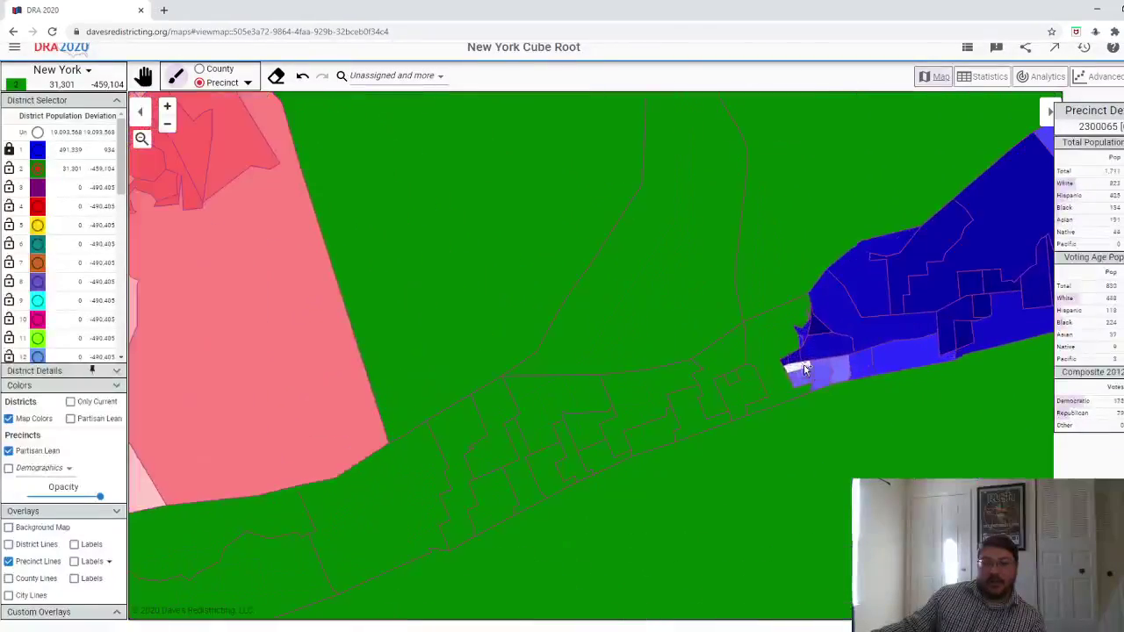
left_click(799, 364)
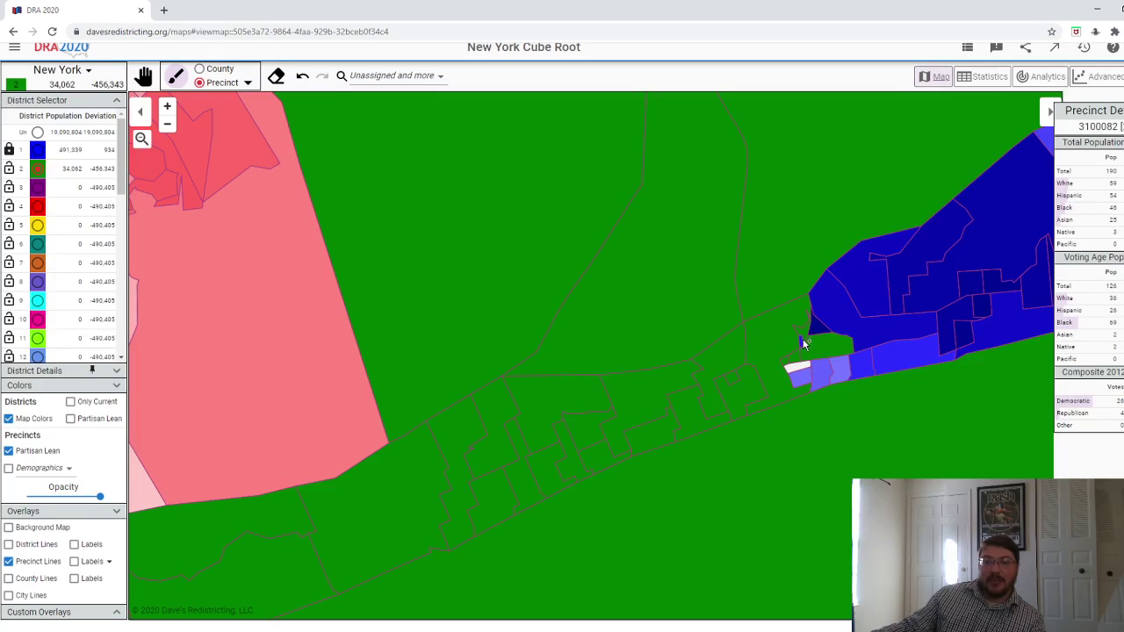
mouse_move(815, 370)
left_mouse_down()
mouse_move(799, 371)
mouse_move(858, 374)
left_mouse_up()
scroll(720, 402, "down", 3)
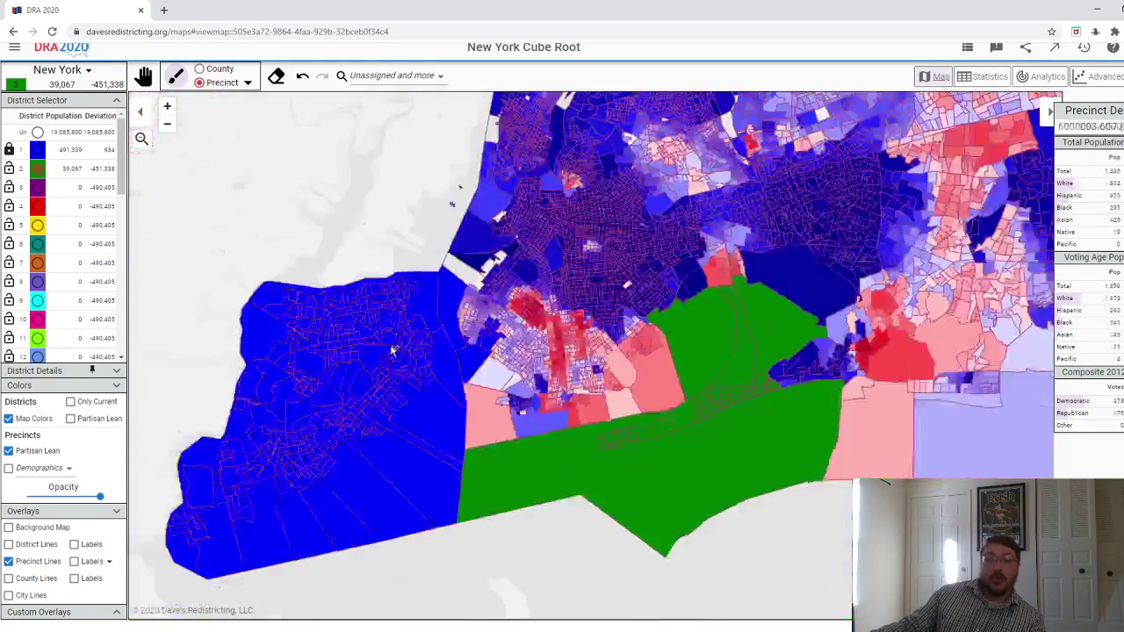
- Add the Coney Island precincts and the neighboring southern Brooklyn shoreline precincts to district 2
scroll(632, 519, "up", 3)
scroll(641, 469, "up", 2)
mouse_move(492, 446)
left_mouse_down()
mouse_move(448, 425)
mouse_move(549, 426)
mouse_move(580, 414)
mouse_move(511, 355)
mouse_move(501, 319)
mouse_move(475, 326)
mouse_move(568, 328)
mouse_move(522, 321)
mouse_move(534, 330)
mouse_move(534, 377)
mouse_move(550, 373)
mouse_move(552, 338)
mouse_move(547, 364)
mouse_move(621, 342)
mouse_move(564, 340)
mouse_move(582, 351)
mouse_move(572, 373)
mouse_move(570, 272)
mouse_move(543, 259)
mouse_move(520, 218)
mouse_move(464, 220)
left_mouse_up()
mouse_move(656, 328)
left_mouse_down()
mouse_move(724, 347)
mouse_move(700, 296)
mouse_move(736, 298)
mouse_move(740, 347)
left_mouse_up()
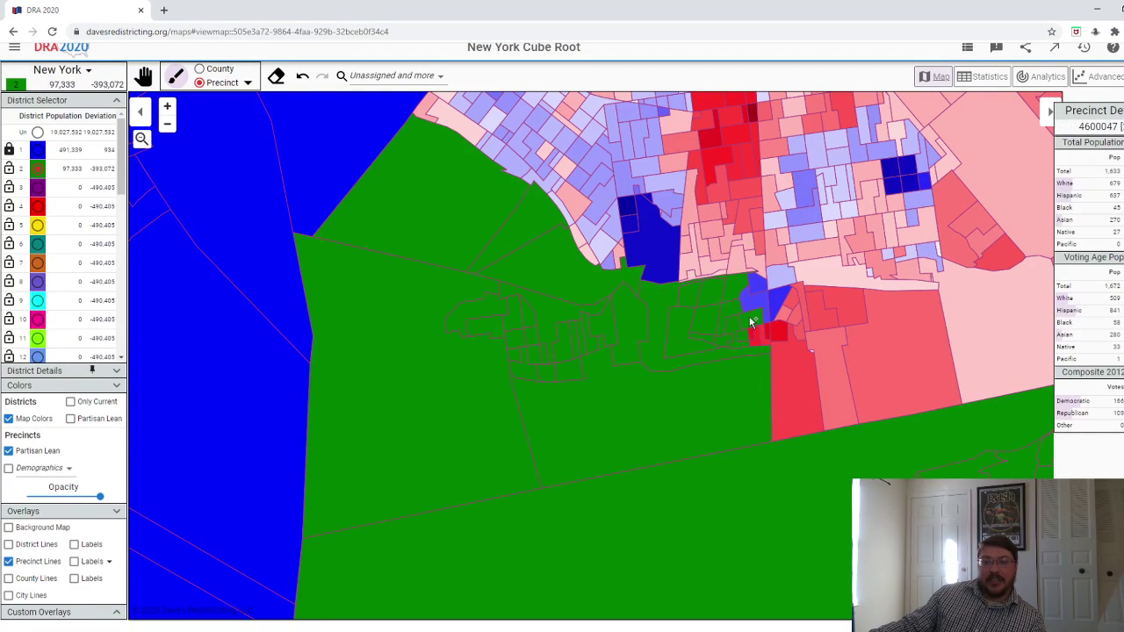
- Extend district 2 across the eastern end of the Coney Island peninsula and the Mill Basin and Bergen Beach precincts along Jamaica Bay
mouse_move(763, 302)
left_mouse_down()
mouse_move(785, 301)
mouse_move(781, 374)
left_mouse_up()
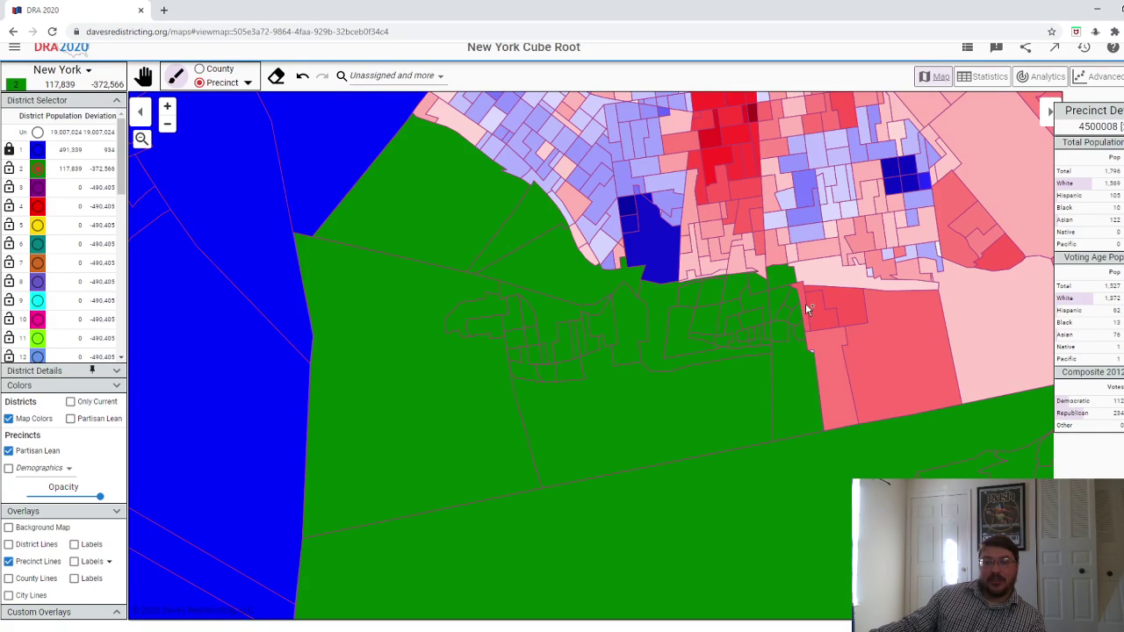
mouse_move(813, 332)
left_mouse_down()
mouse_move(866, 354)
mouse_move(858, 304)
left_mouse_up()
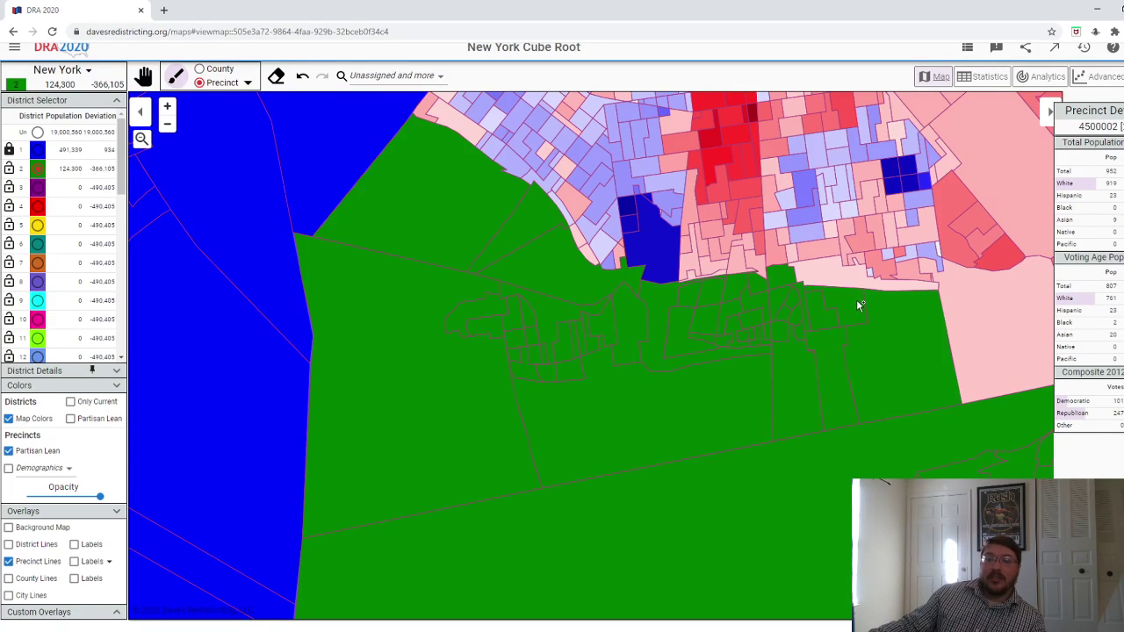
scroll(864, 348, "down", 5)
scroll(963, 284, "up", 5)
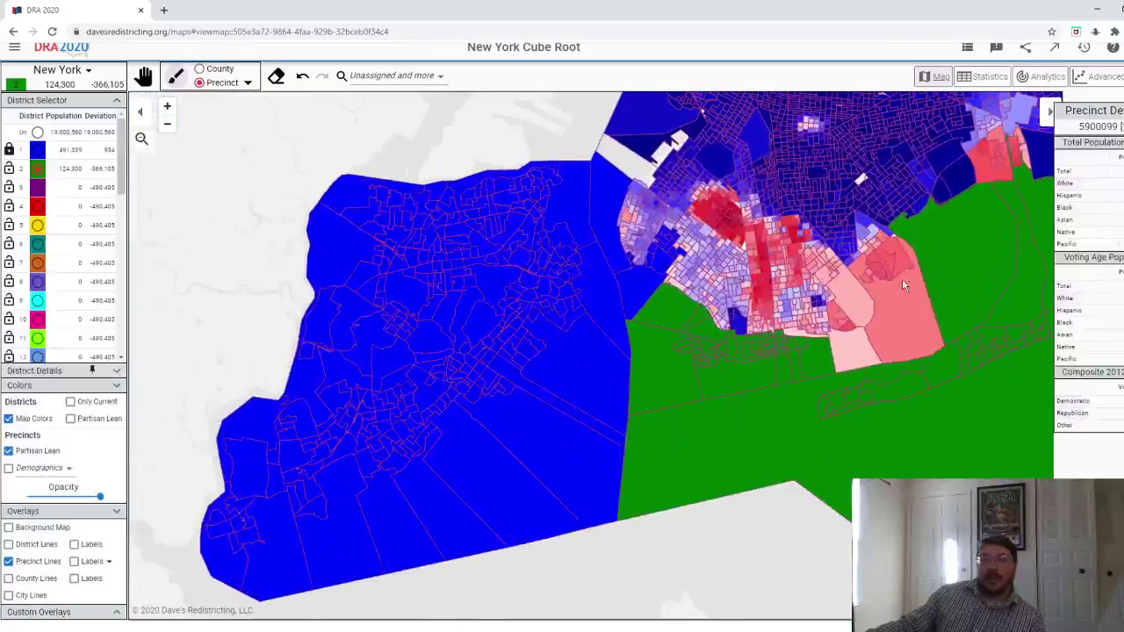
mouse_move(896, 274)
left_mouse_down()
mouse_move(879, 253)
mouse_move(865, 260)
left_mouse_up()
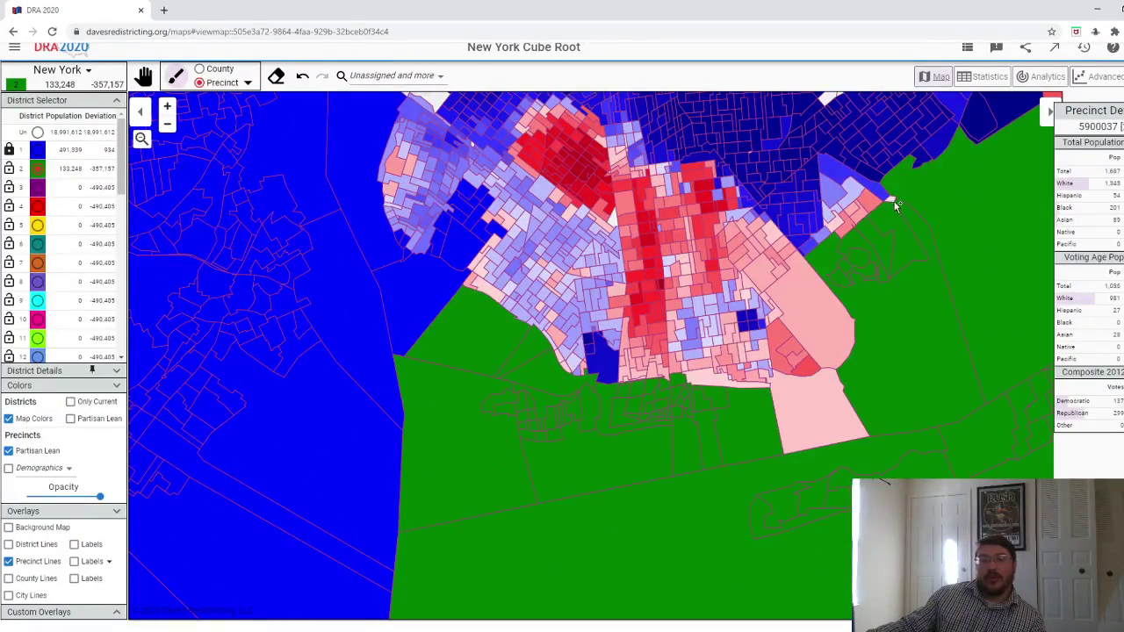
left_click_drag(896, 205, 860, 214)
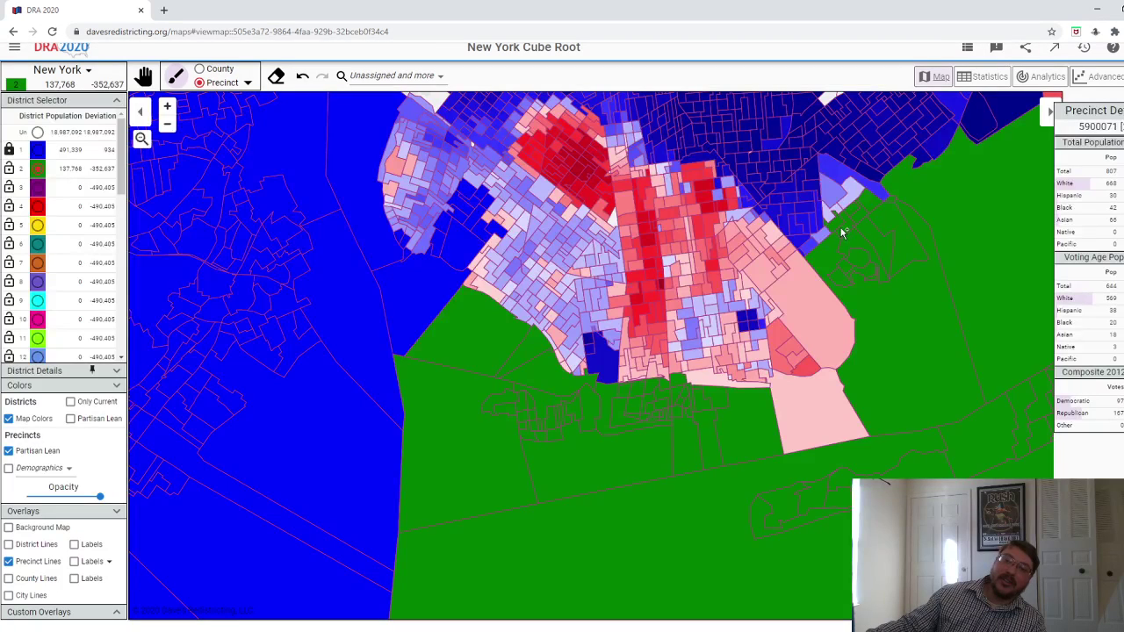
- Add the Marine Park shoreline and Sheepshead Bay precincts north of the Coney Island peninsula to district 2, including the tiny leftover precinct
mouse_move(813, 344)
left_mouse_down()
mouse_move(813, 407)
mouse_move(799, 399)
mouse_move(800, 366)
mouse_move(777, 342)
mouse_move(778, 374)
mouse_move(739, 385)
mouse_move(694, 381)
mouse_move(755, 371)
mouse_move(625, 380)
mouse_move(640, 320)
mouse_move(636, 364)
mouse_move(623, 363)
mouse_move(669, 358)
mouse_move(652, 362)
mouse_move(645, 339)
mouse_move(679, 359)
mouse_move(713, 350)
mouse_move(727, 374)
left_mouse_up()
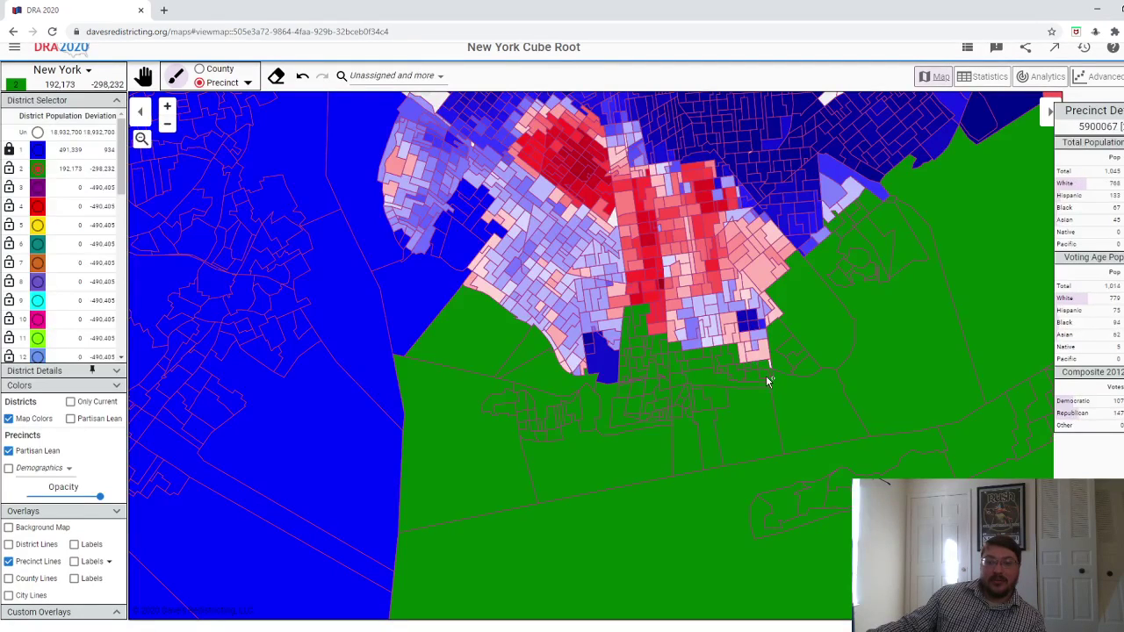
scroll(771, 379, "up", 2)
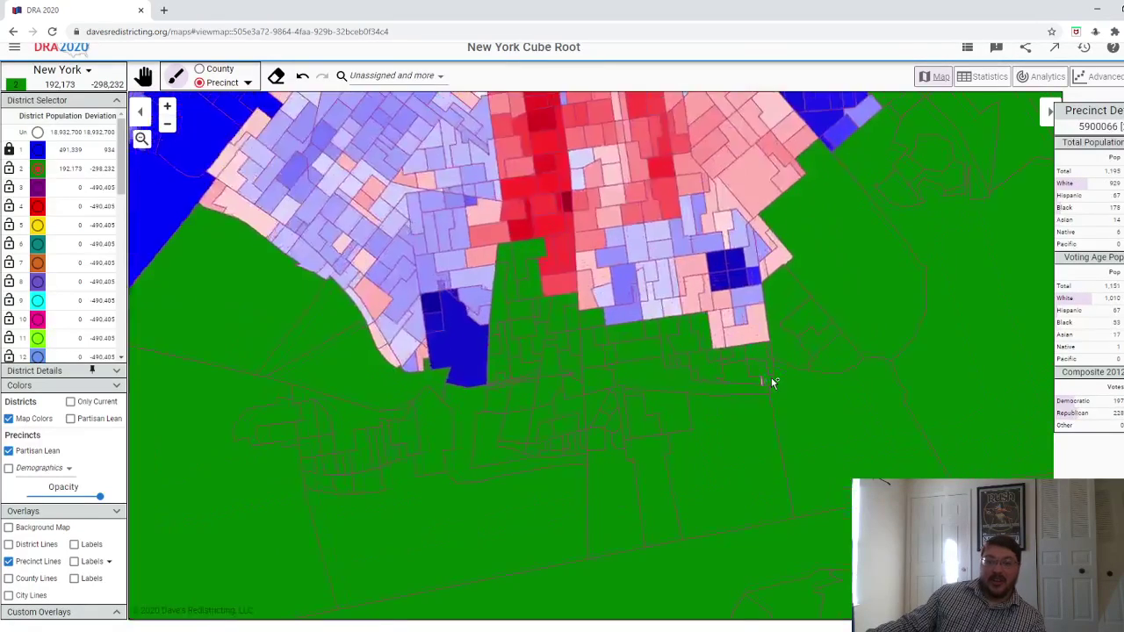
left_click(753, 383)
scroll(753, 383, "down", 4)
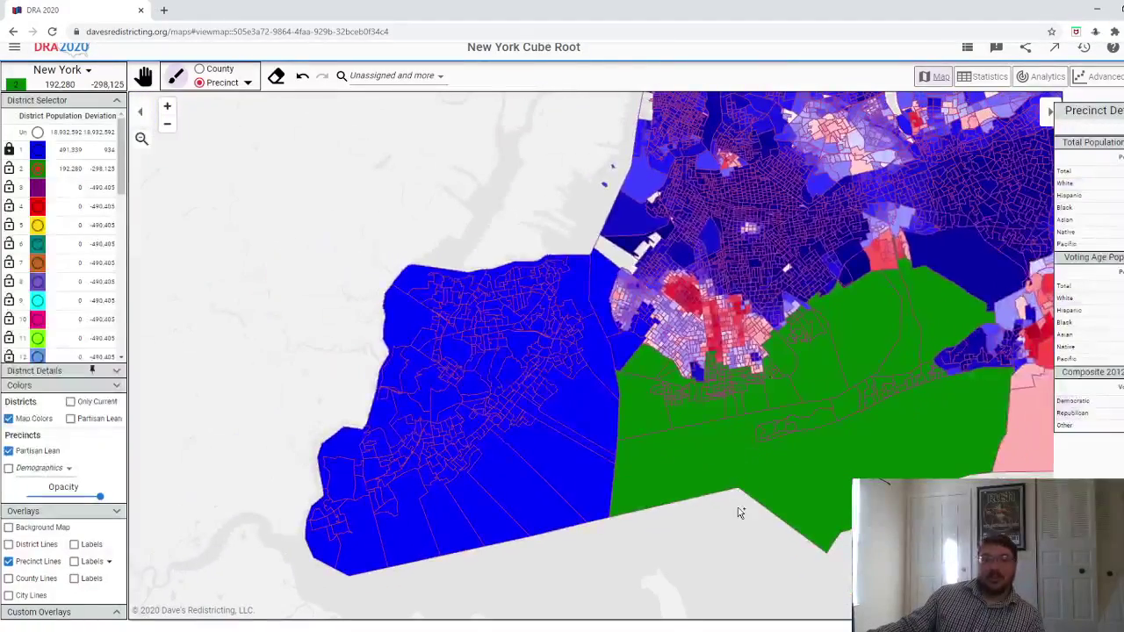
- Extend district 2 north and west through the Republican-leaning precincts of Marine Park, northern Sheepshead Bay and the southern end of the Ocean Parkway strip
scroll(658, 360, "up", 2)
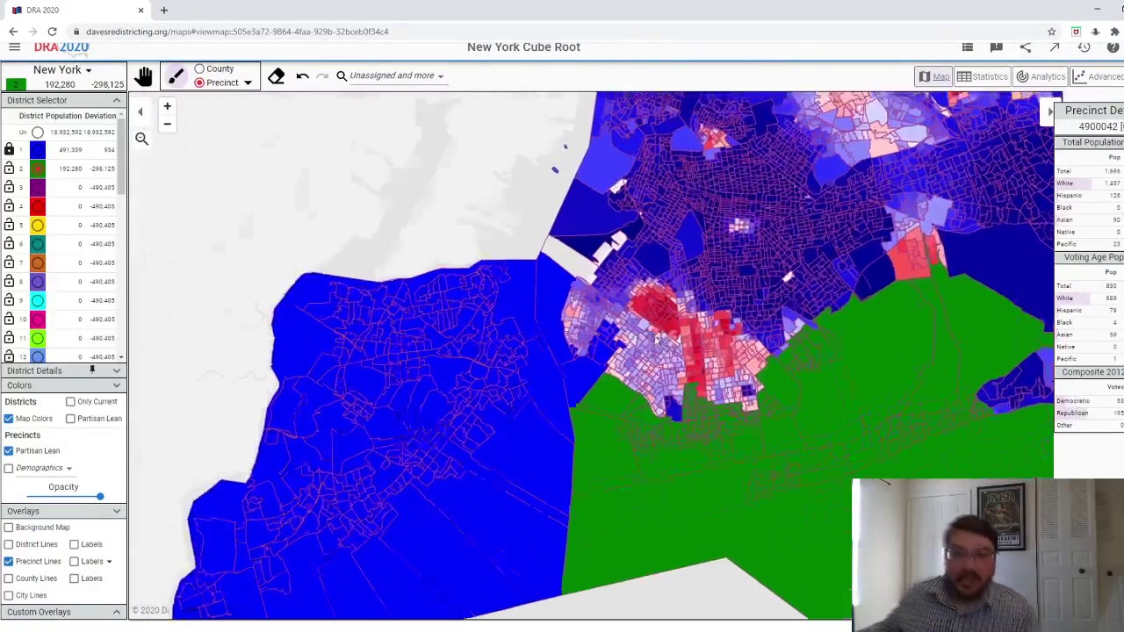
scroll(598, 402, "up", 1)
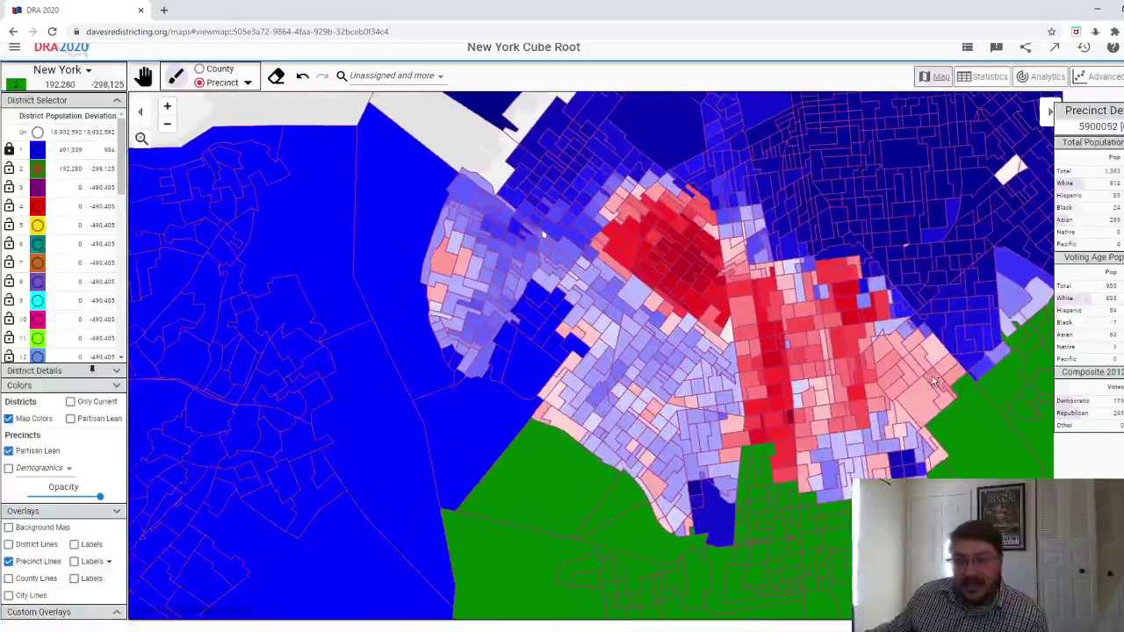
mouse_move(961, 380)
left_mouse_down()
mouse_move(913, 334)
mouse_move(922, 325)
mouse_move(914, 356)
mouse_move(953, 400)
mouse_move(927, 434)
mouse_move(946, 455)
left_mouse_up()
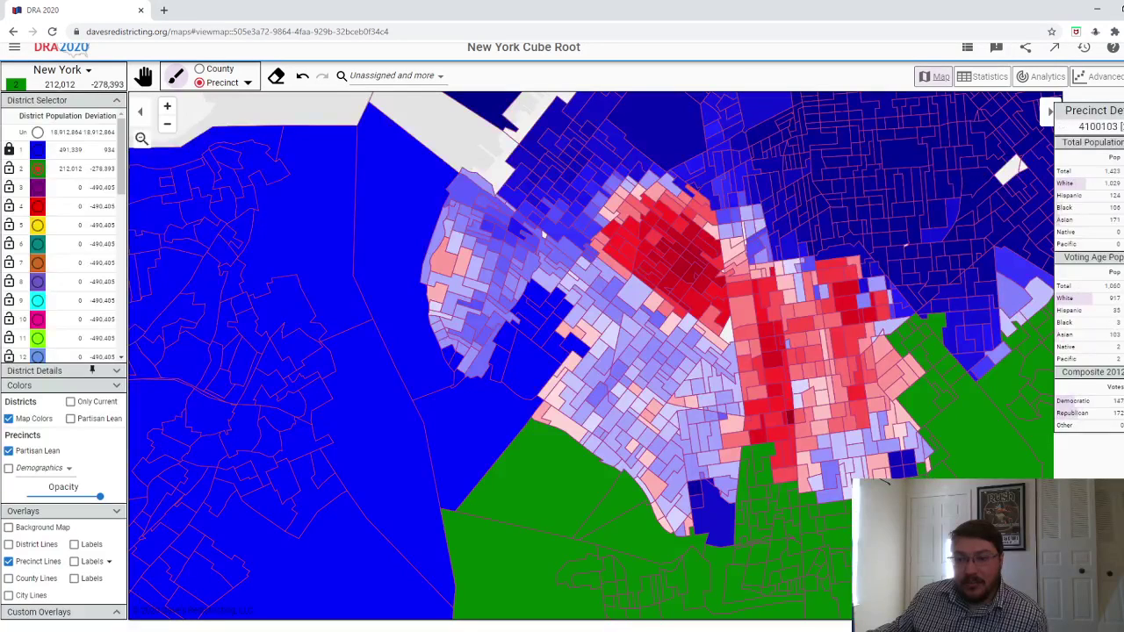
mouse_move(883, 477)
left_mouse_down()
mouse_move(909, 456)
mouse_move(931, 472)
left_mouse_up()
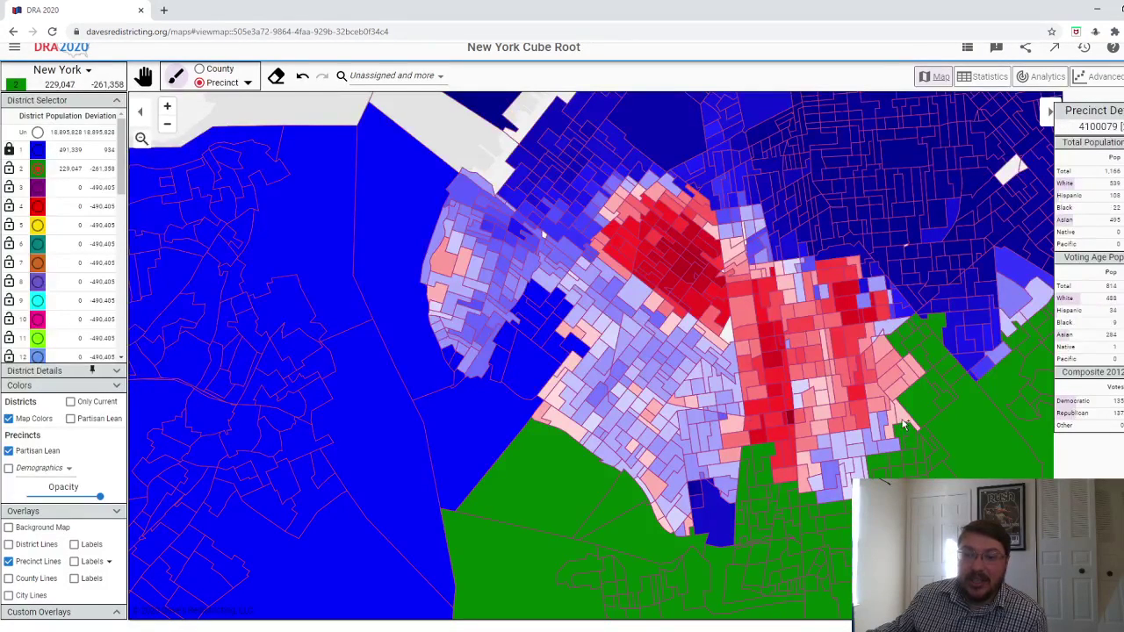
mouse_move(905, 426)
left_mouse_down()
mouse_move(885, 382)
mouse_move(880, 391)
mouse_move(904, 390)
mouse_move(911, 361)
mouse_move(873, 342)
mouse_move(871, 361)
mouse_move(881, 302)
mouse_move(848, 289)
mouse_move(854, 270)
mouse_move(841, 268)
mouse_move(822, 292)
mouse_move(863, 330)
left_mouse_up()
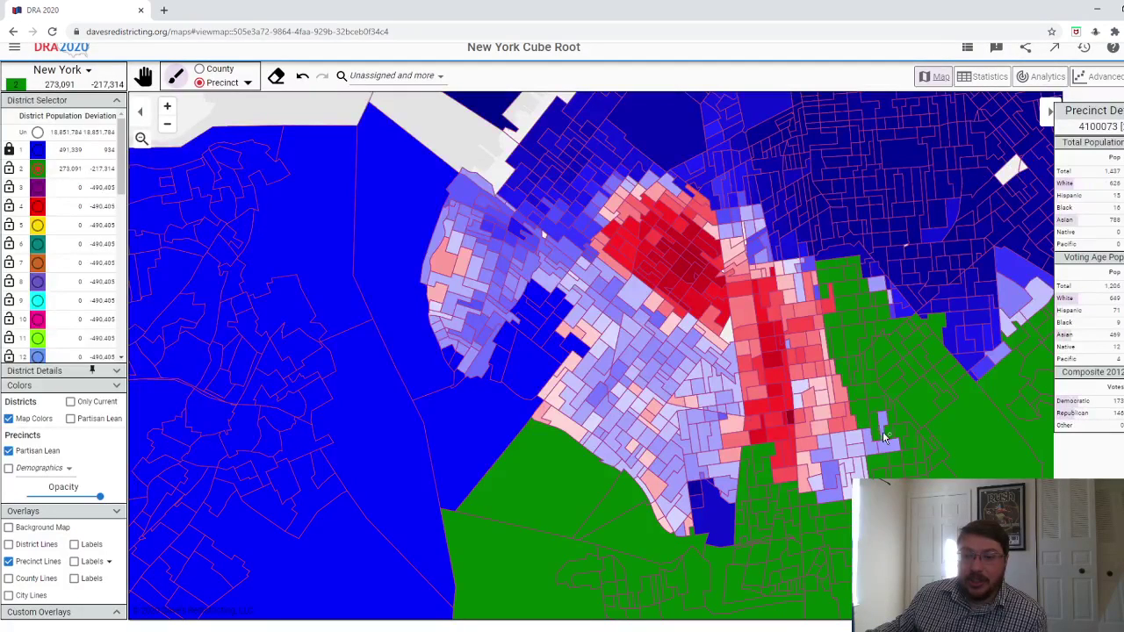
left_click_drag(883, 433, 859, 457)
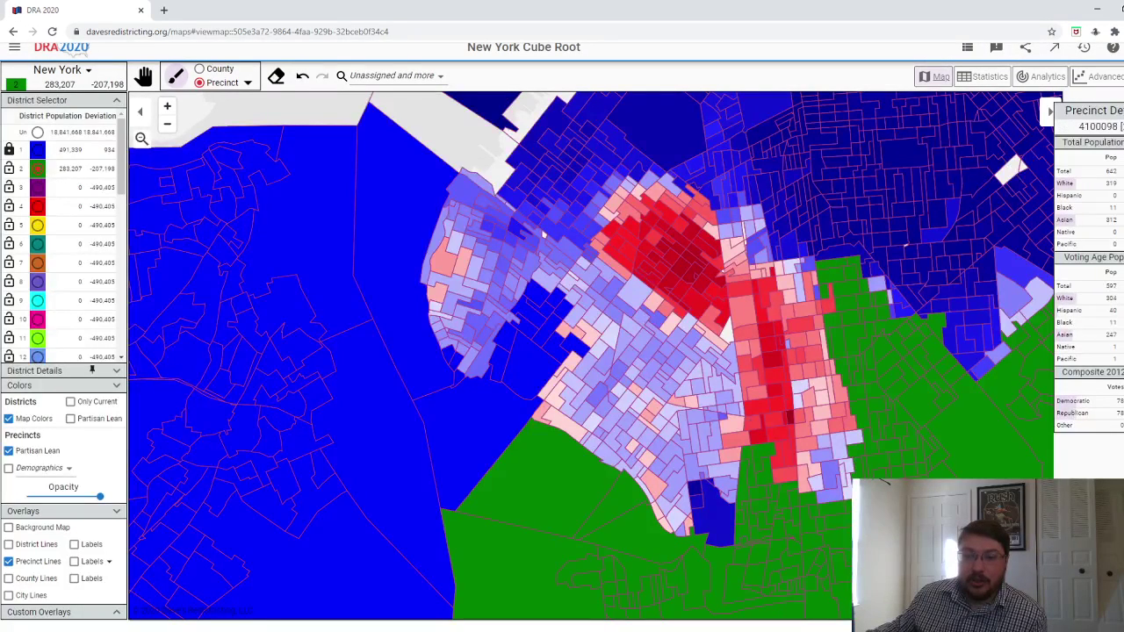
mouse_move(836, 468)
left_mouse_down()
mouse_move(837, 495)
mouse_move(815, 456)
left_mouse_up()
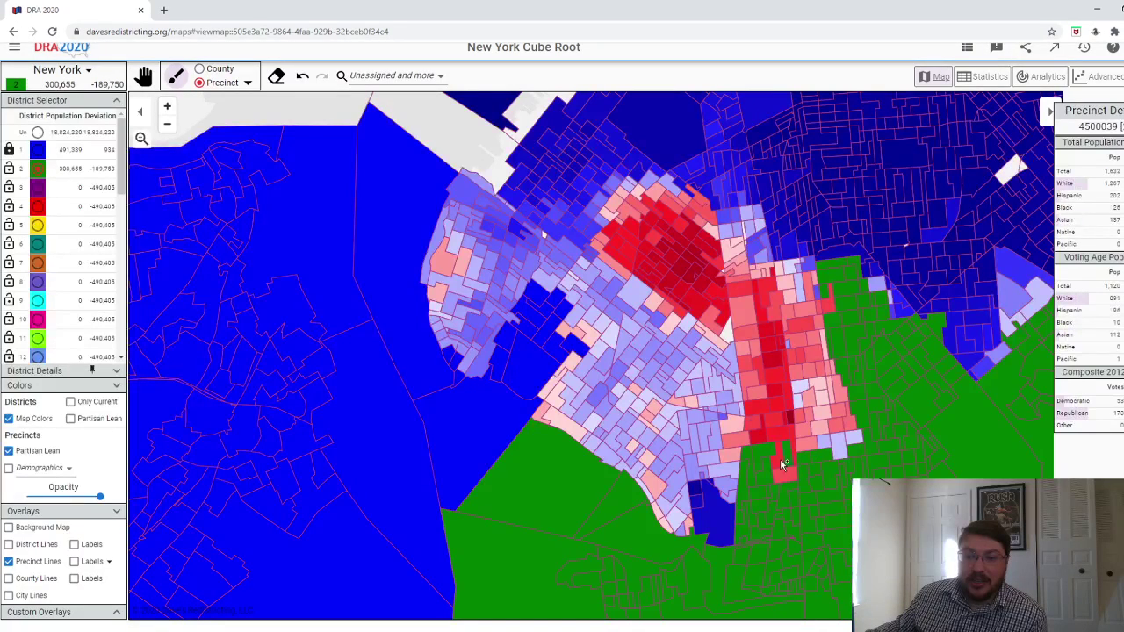
left_click_drag(751, 440, 757, 425)
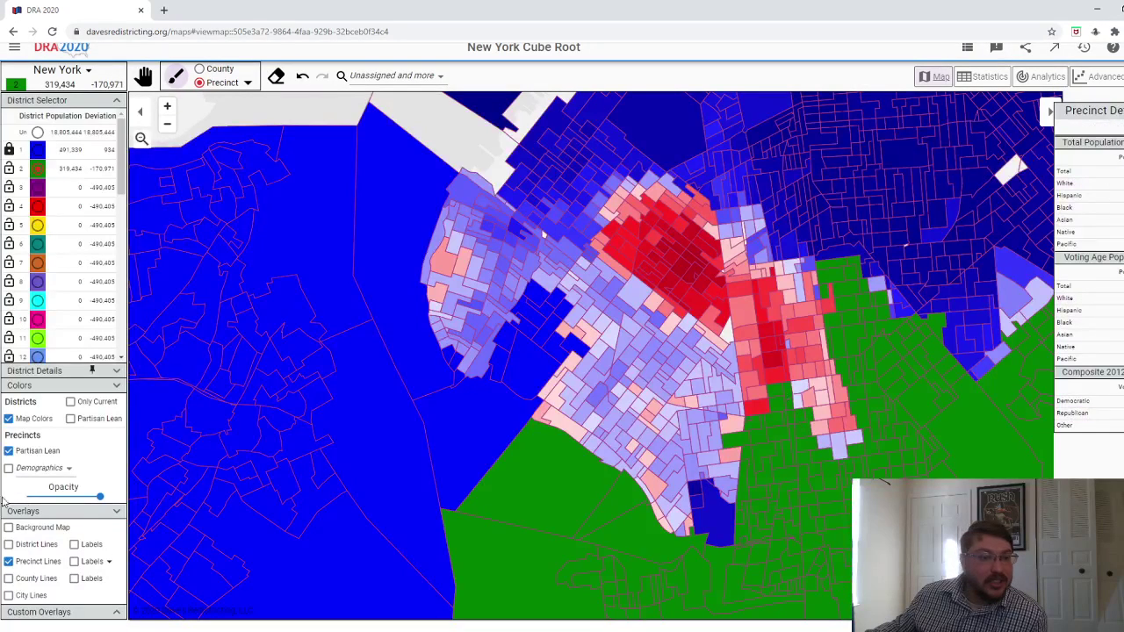
- Turn on the District Lines overlay and add the remaining Ocean Parkway strip precincts to district 2, up to the edge of the Borough Park cluster
left_click(46, 546)
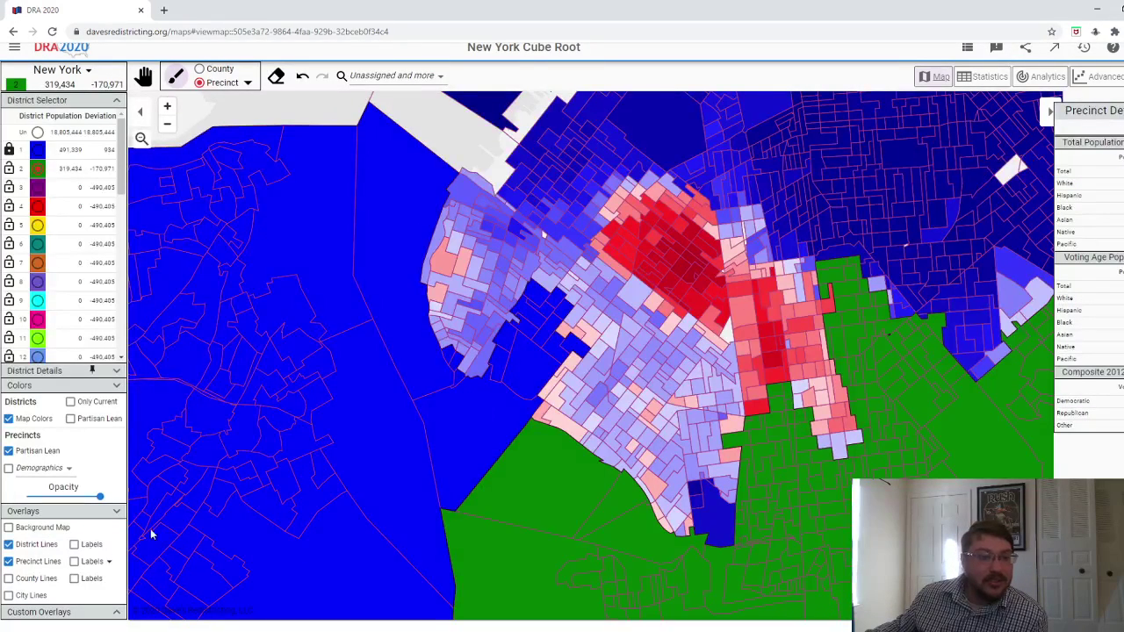
mouse_move(841, 452)
left_mouse_down()
mouse_move(892, 340)
mouse_move(822, 335)
mouse_move(812, 303)
left_mouse_up()
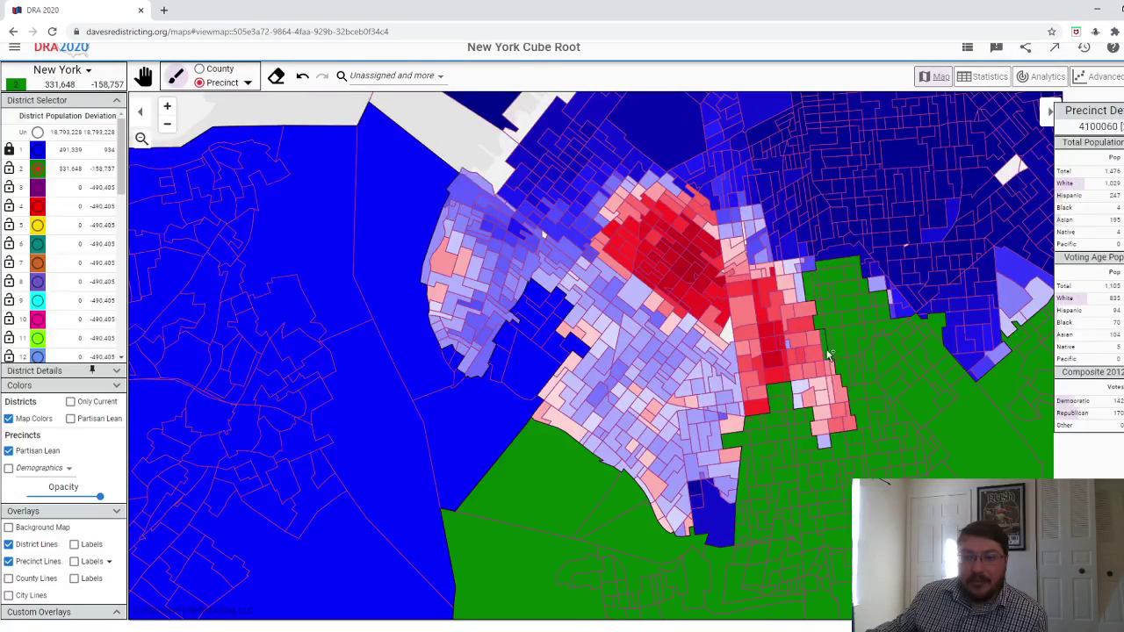
mouse_move(828, 354)
left_mouse_down()
mouse_move(849, 428)
mouse_move(832, 370)
mouse_move(823, 451)
left_mouse_up()
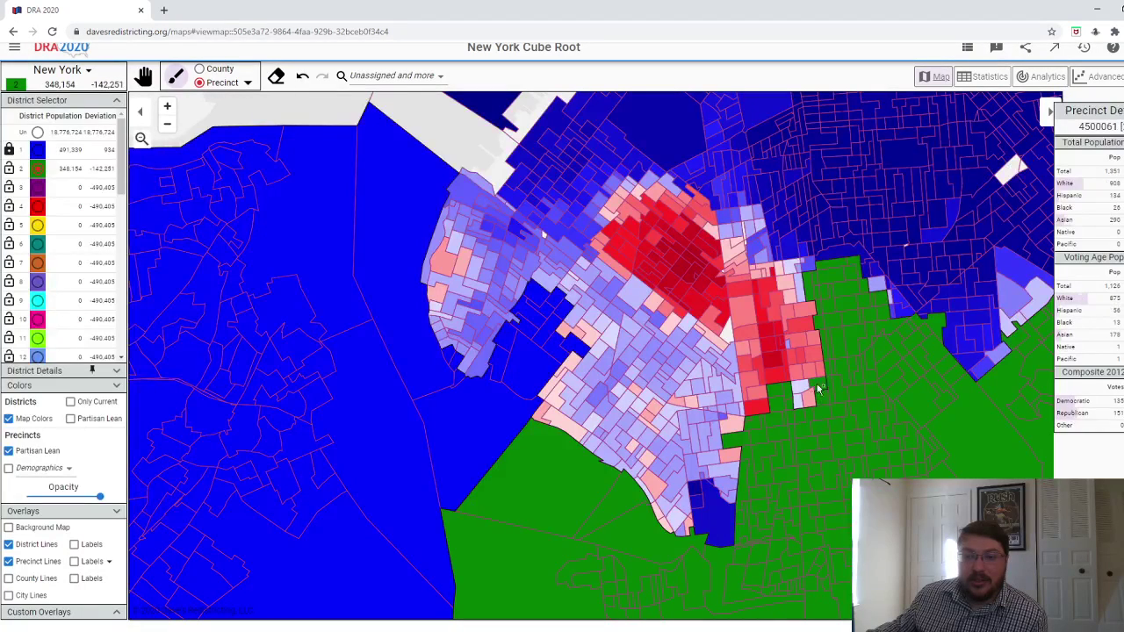
mouse_move(817, 389)
left_mouse_down()
mouse_move(804, 395)
mouse_move(822, 355)
mouse_move(809, 323)
mouse_move(797, 349)
mouse_move(792, 315)
mouse_move(778, 368)
left_mouse_up()
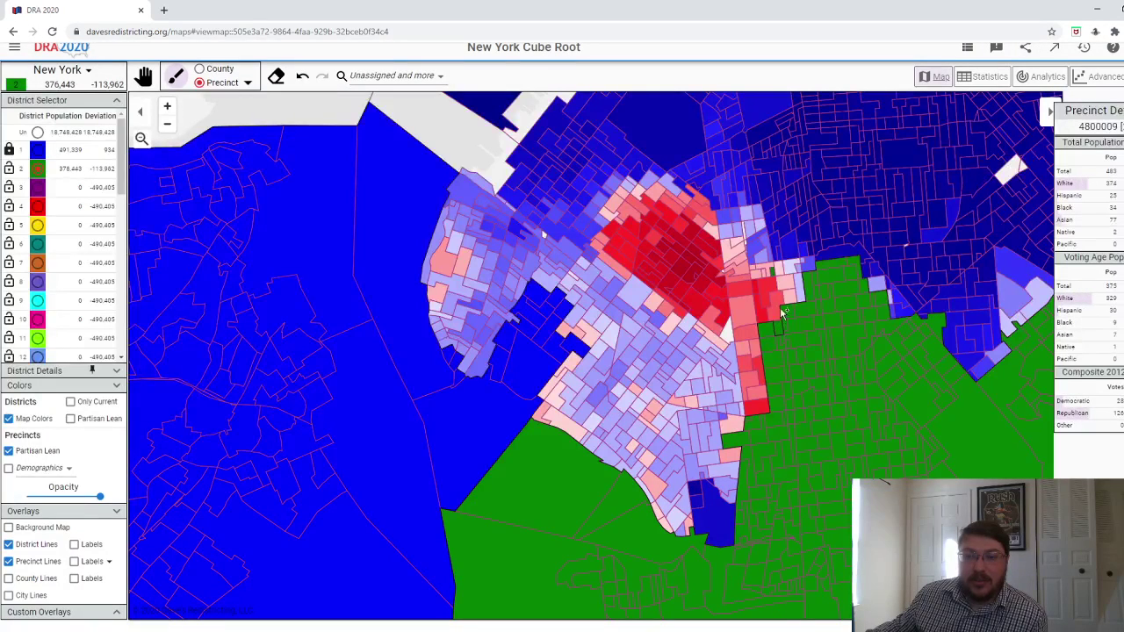
mouse_move(783, 312)
left_mouse_down()
mouse_move(759, 281)
mouse_move(766, 270)
mouse_move(753, 271)
mouse_move(802, 259)
mouse_move(801, 298)
mouse_move(787, 283)
mouse_move(759, 322)
mouse_move(748, 294)
mouse_move(759, 287)
mouse_move(736, 253)
mouse_move(755, 412)
left_mouse_up()
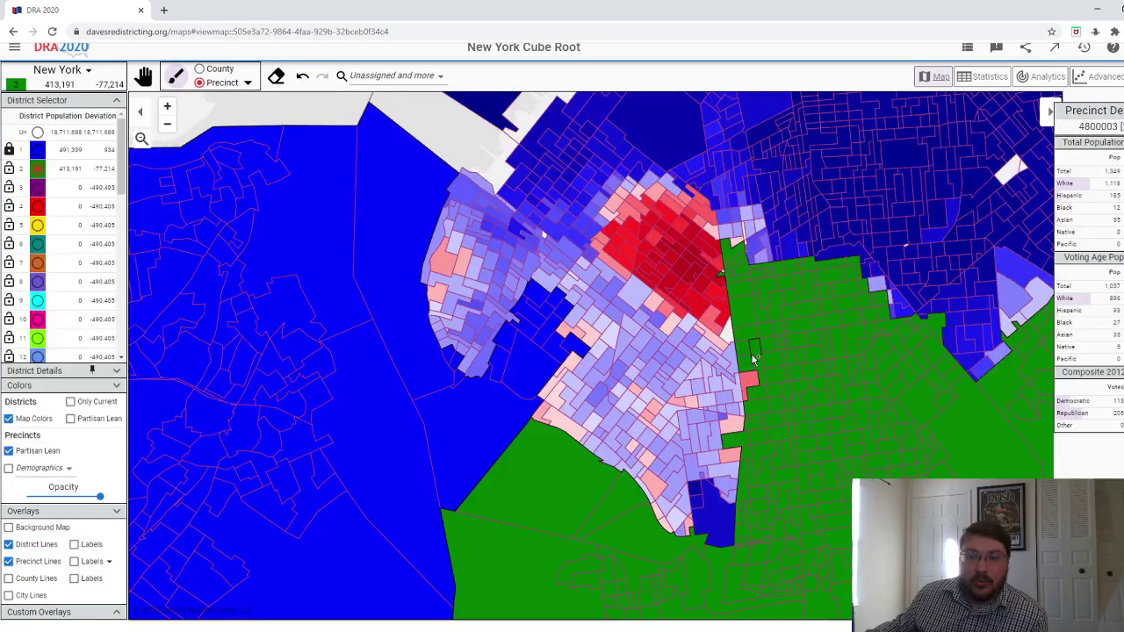
left_click_drag(753, 358, 736, 434)
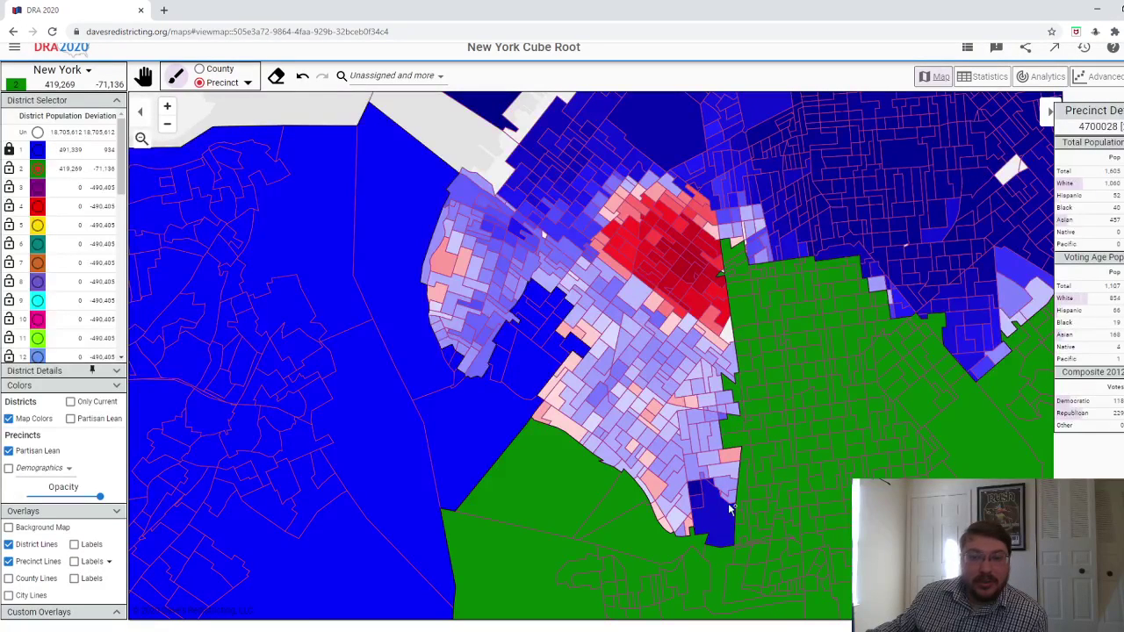
- Extend district 2 into the Gravesend and southern Bensonhurst precincts, from the dark blue precincts near Coney Island northwest toward district 1
mouse_move(729, 509)
left_mouse_down()
mouse_move(688, 516)
mouse_move(671, 533)
mouse_move(648, 473)
mouse_move(536, 415)
mouse_move(597, 425)
mouse_move(602, 439)
mouse_move(593, 444)
mouse_move(587, 420)
mouse_move(584, 437)
mouse_move(572, 383)
mouse_move(558, 394)
mouse_move(566, 399)
mouse_move(553, 376)
mouse_move(578, 364)
mouse_move(596, 374)
mouse_move(611, 430)
mouse_move(633, 448)
mouse_move(608, 443)
mouse_move(662, 469)
mouse_move(688, 504)
mouse_move(720, 484)
mouse_move(728, 499)
mouse_move(702, 472)
mouse_move(727, 458)
mouse_move(719, 442)
mouse_move(685, 441)
mouse_move(674, 454)
mouse_move(623, 422)
mouse_move(650, 432)
left_mouse_up()
scroll(705, 402, "up", 1)
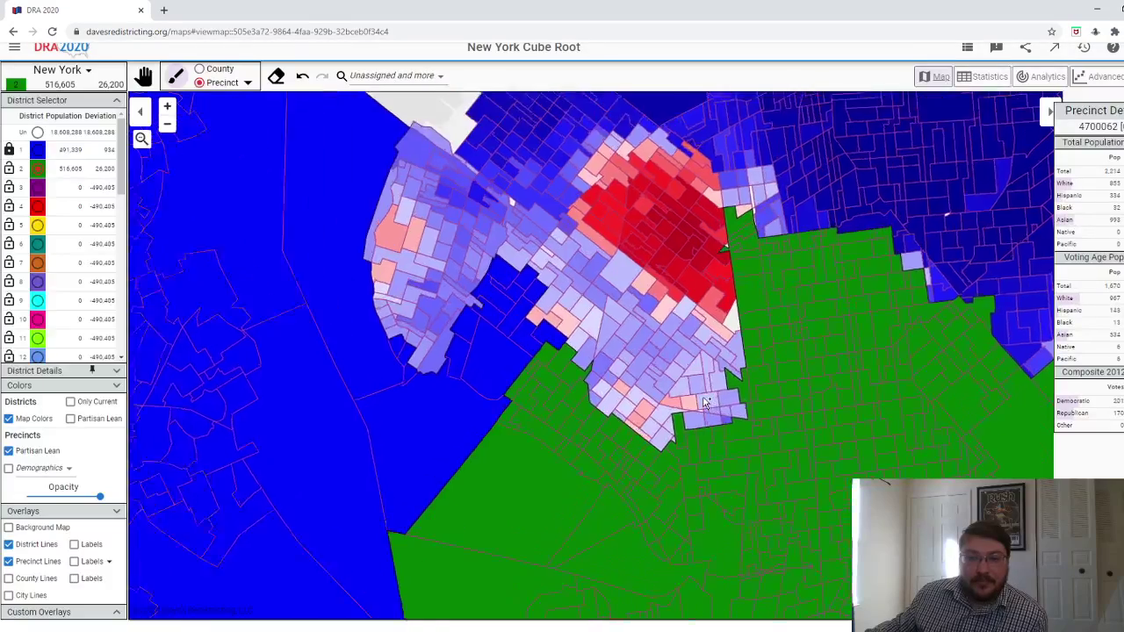
scroll(706, 402, "up", 1)
left_click(679, 460)
mouse_move(646, 488)
left_mouse_down()
mouse_move(636, 451)
mouse_move(610, 490)
mouse_move(574, 464)
mouse_move(566, 440)
mouse_move(582, 420)
mouse_move(562, 472)
mouse_move(539, 425)
mouse_move(554, 400)
mouse_move(623, 431)
mouse_move(754, 441)
left_mouse_up()
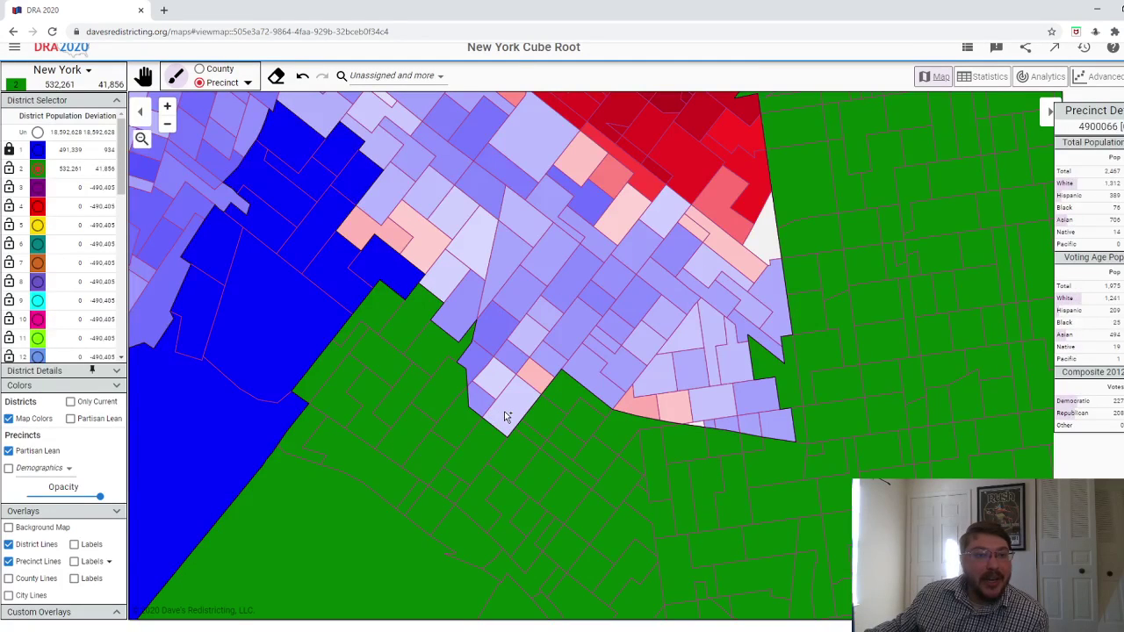
- Undo the latest Gravesend and Bensonhurst additions until district 2 is close to the target population, and lock district 2
left_click(302, 79)
left_click(302, 79)
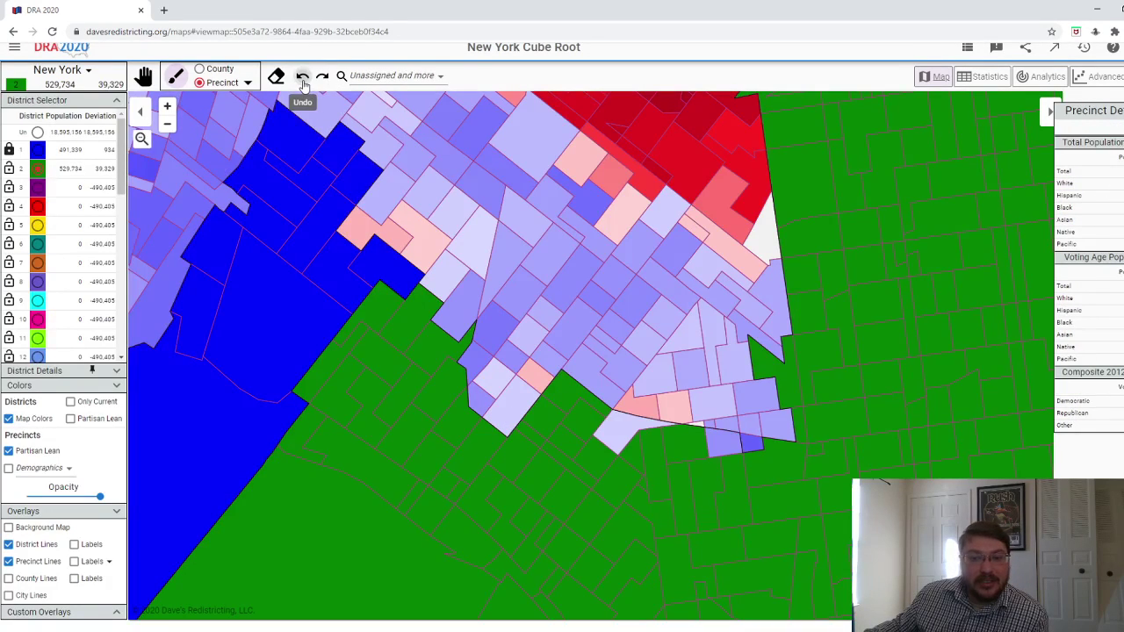
left_click(303, 79)
left_click(302, 79)
left_click(302, 79)
left_click(302, 79)
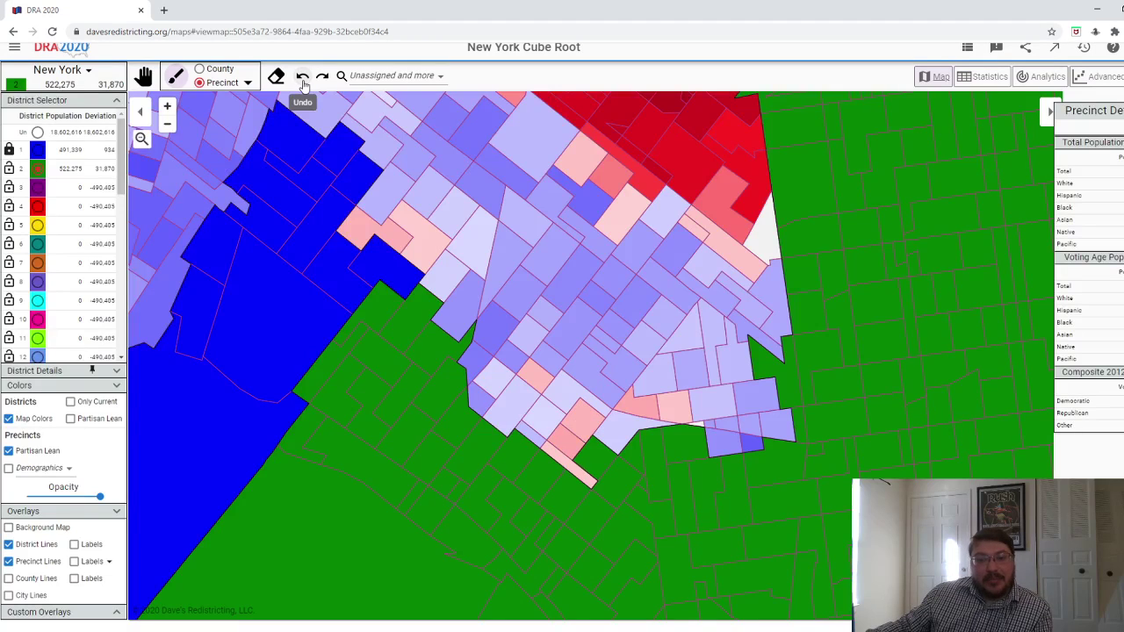
left_click(302, 79)
left_click(302, 79)
left_click(302, 79)
left_click(303, 79)
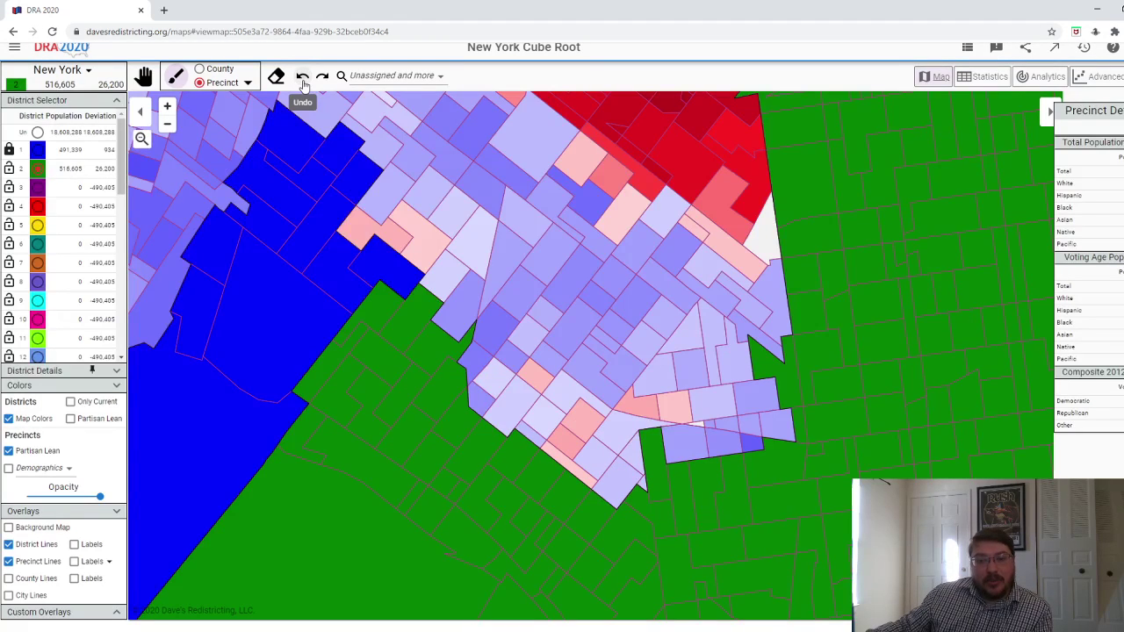
left_click(302, 79)
left_click(302, 79)
left_click(302, 79)
left_click(302, 79)
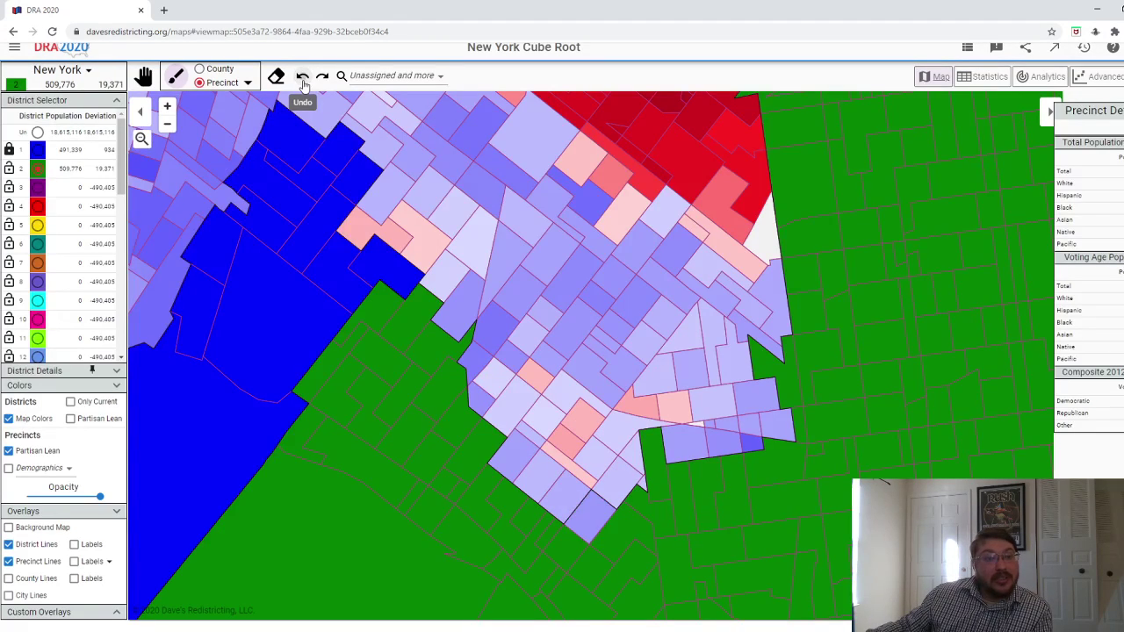
left_click(302, 79)
left_click(302, 79)
left_click(302, 79)
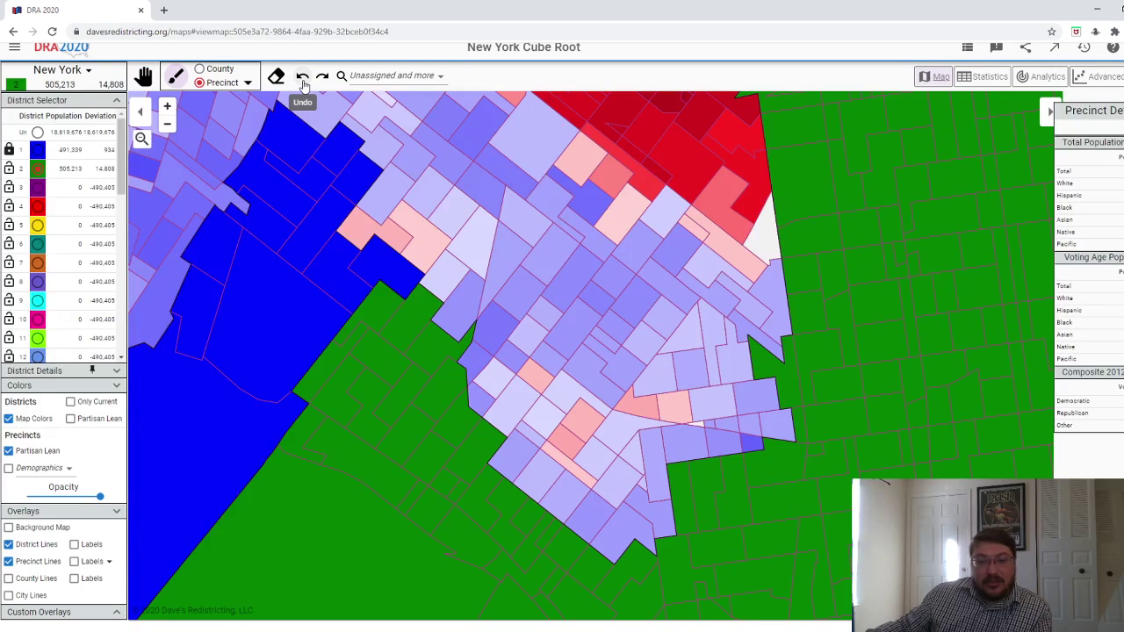
left_click(302, 79)
left_click(302, 79)
left_click(303, 79)
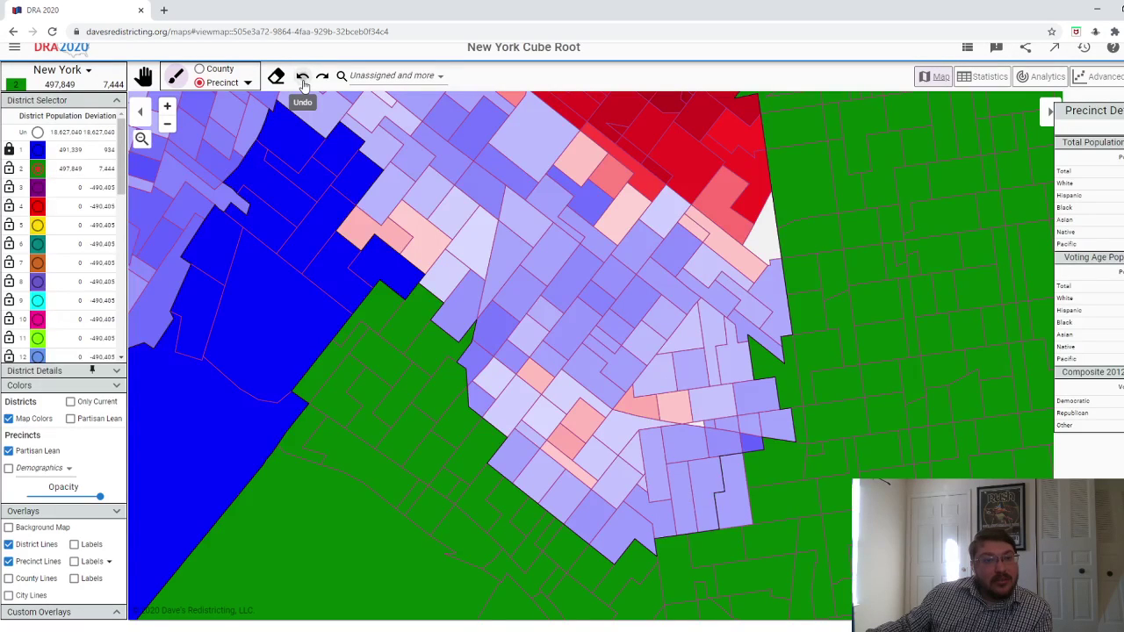
left_click(302, 79)
left_click(302, 79)
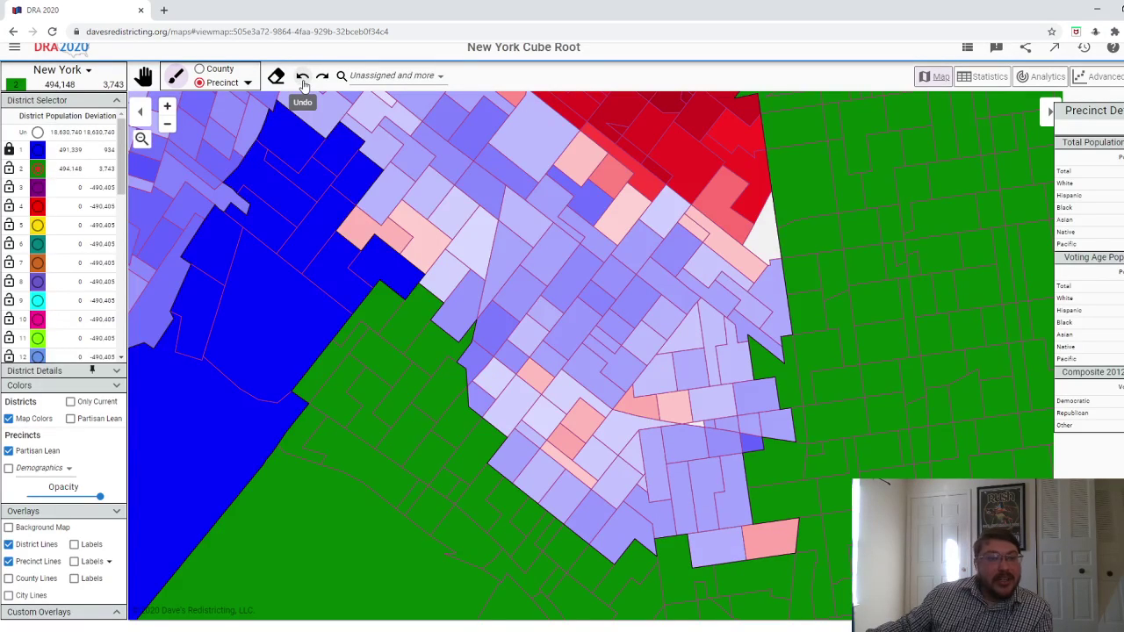
left_click(303, 79)
left_click(302, 79)
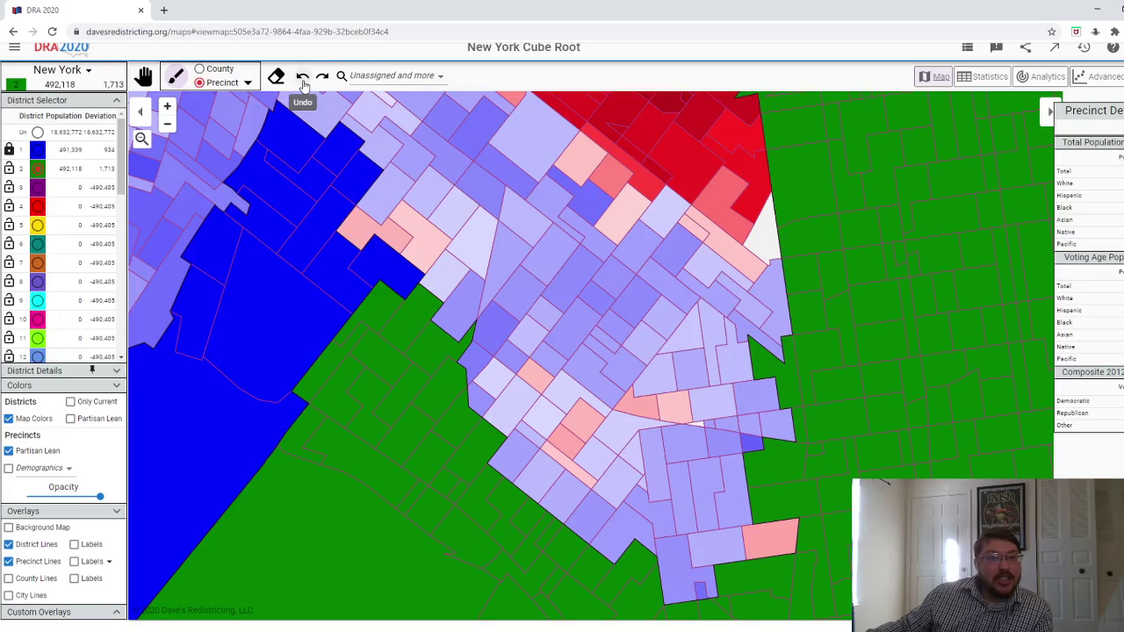
left_click(302, 79)
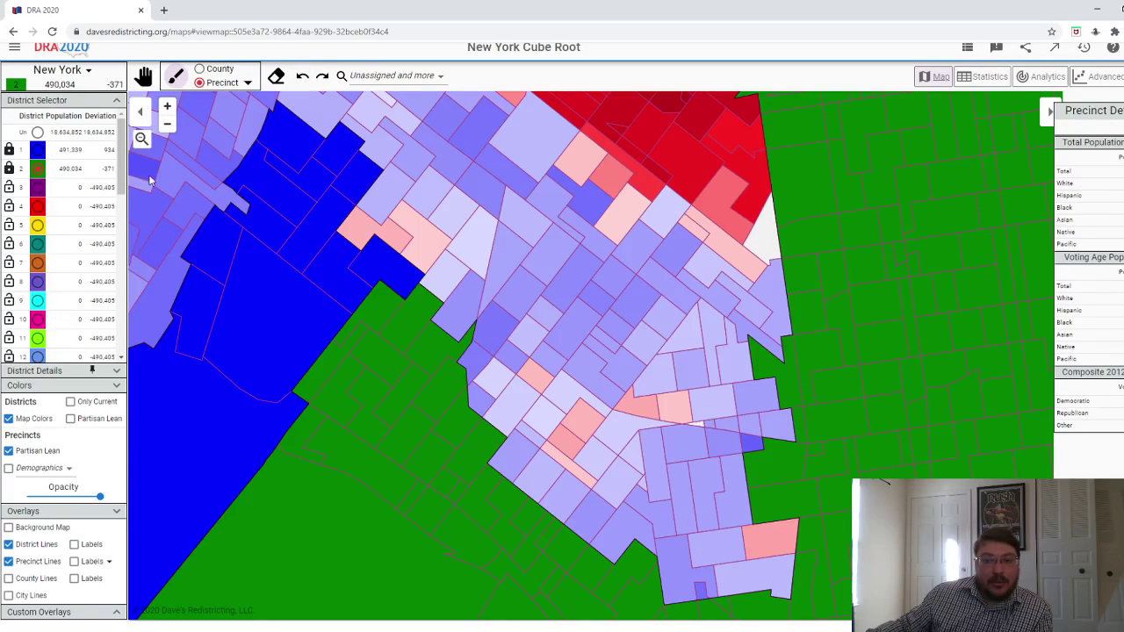
scroll(569, 200, "down", 5)
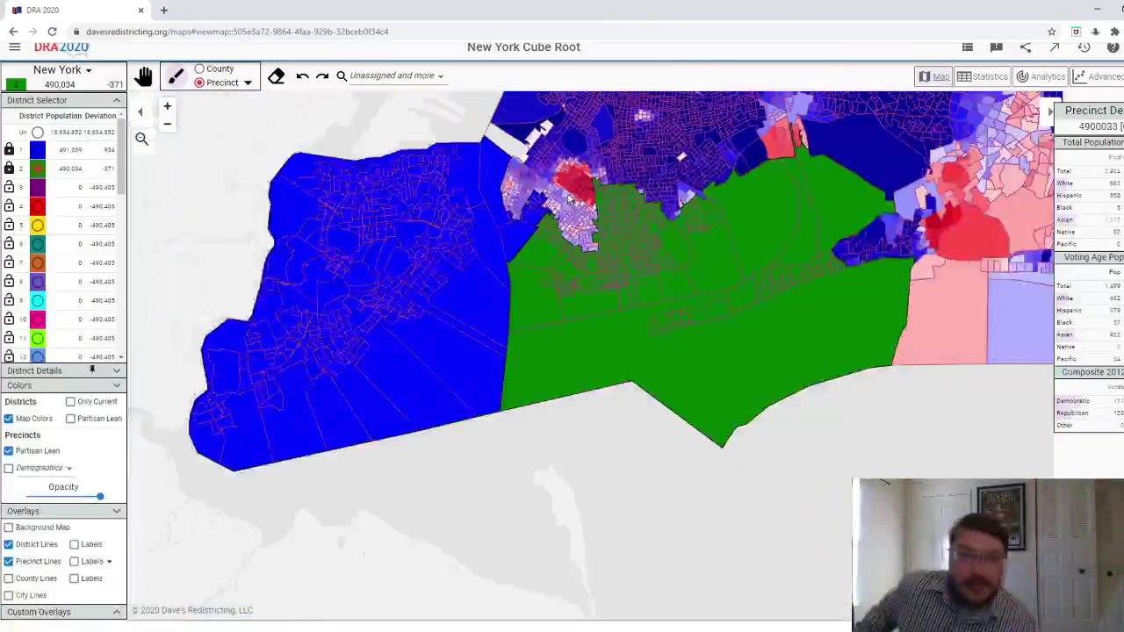
scroll(541, 527, "up", 1)
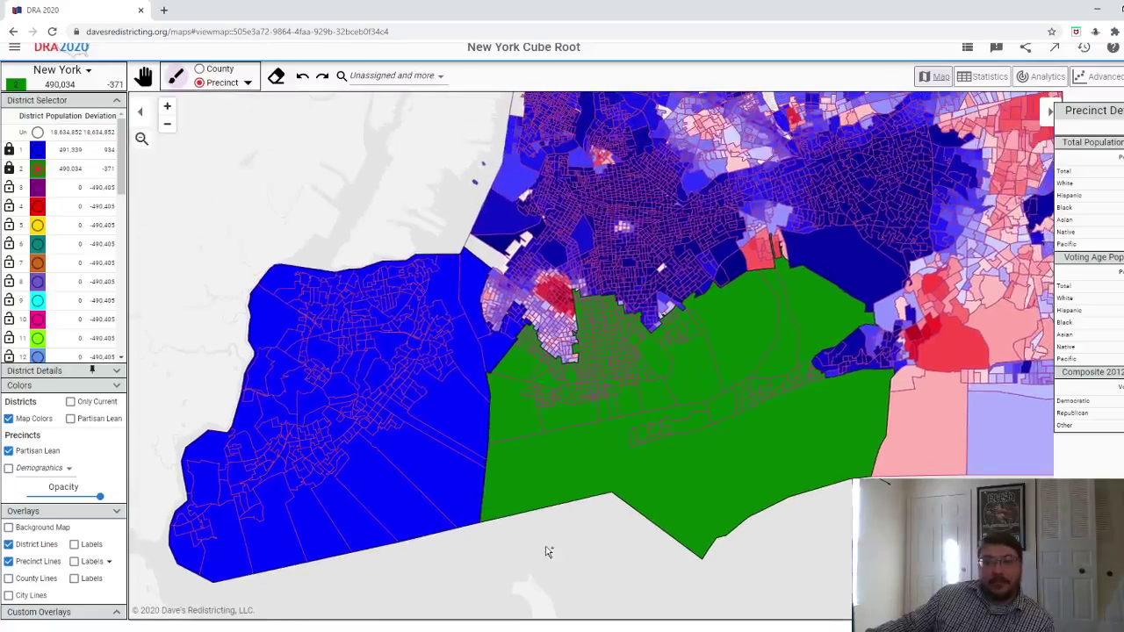
left_click_drag(401, 155, 439, 290)
scroll(515, 393, "up", 1)
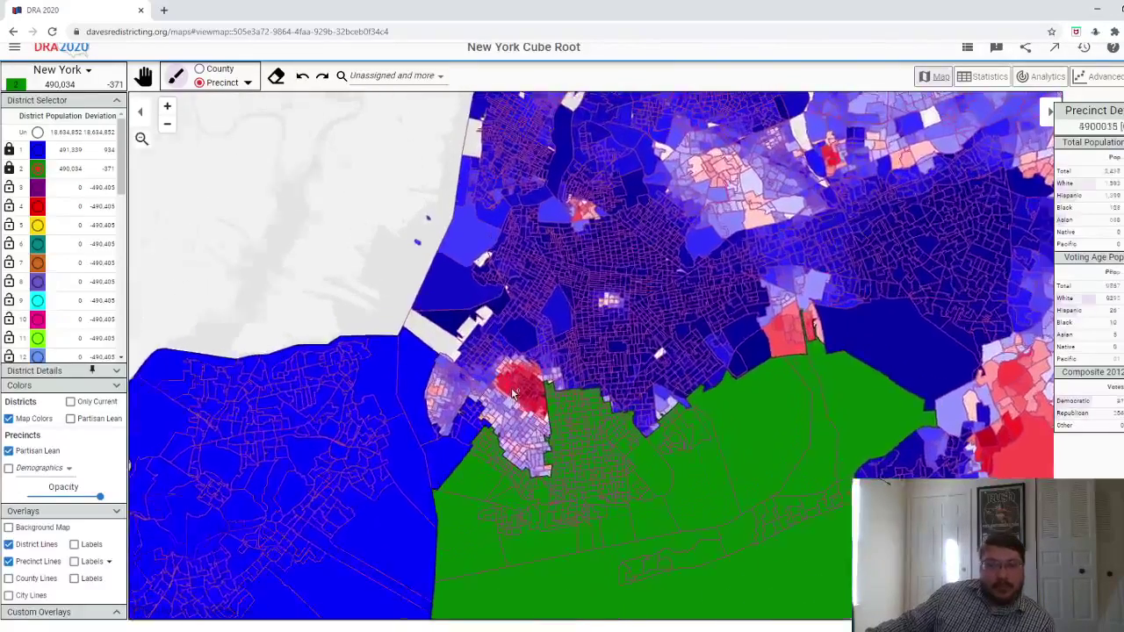
scroll(515, 394, "up", 2)
scroll(562, 536, "down", 1)
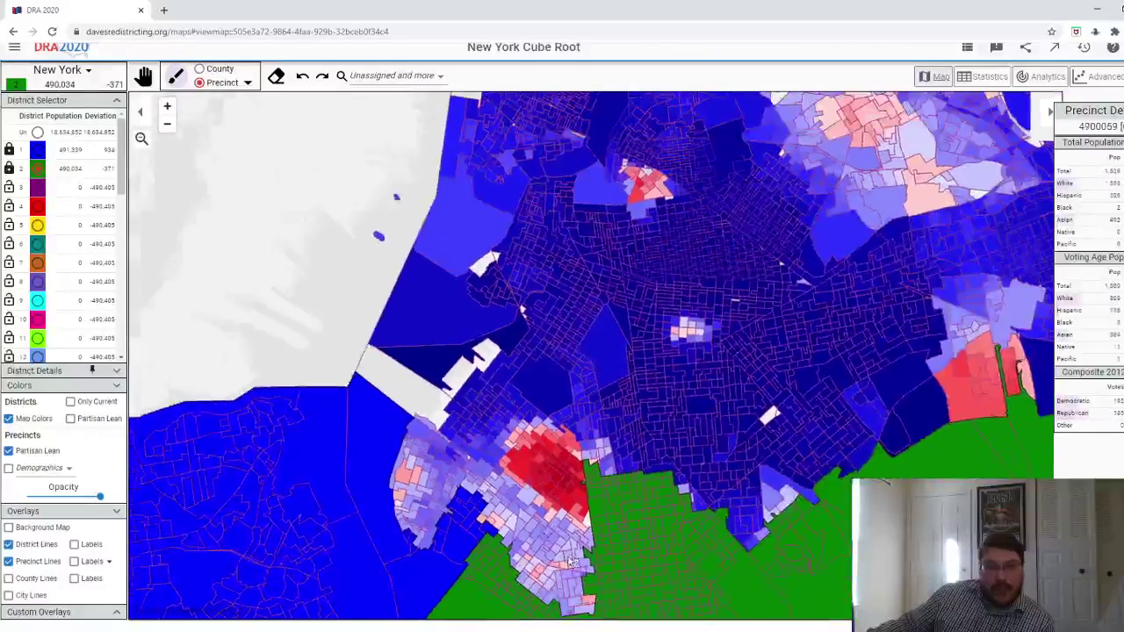
scroll(569, 562, "up", 1)
scroll(569, 571, "down", 2)
scroll(569, 589, "up", 1)
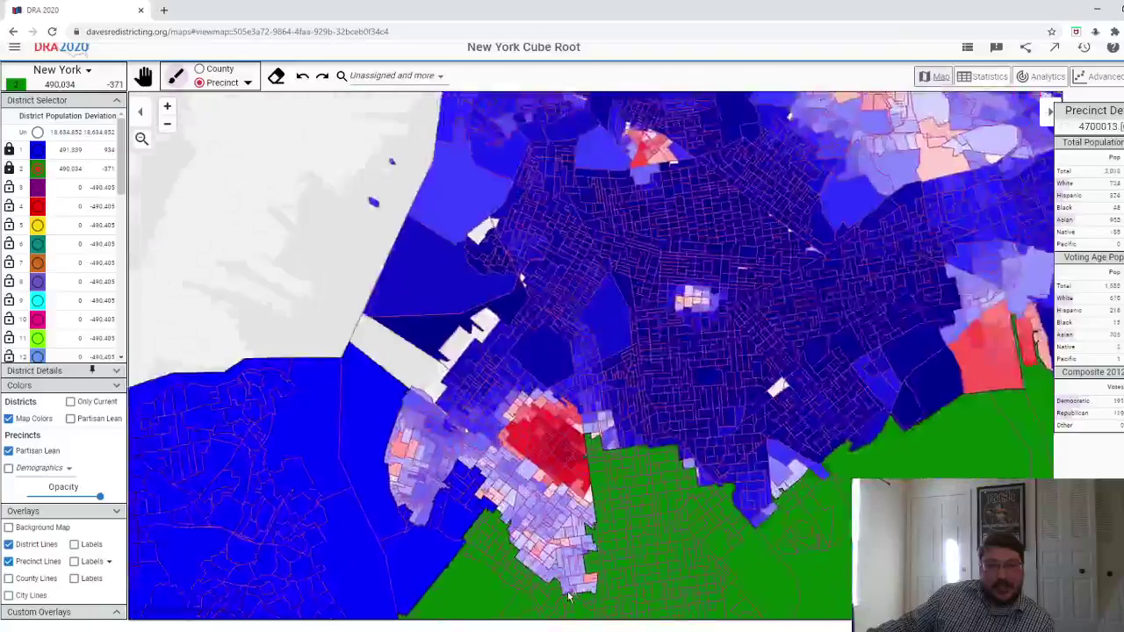
scroll(569, 597, "up", 3)
left_click(577, 587)
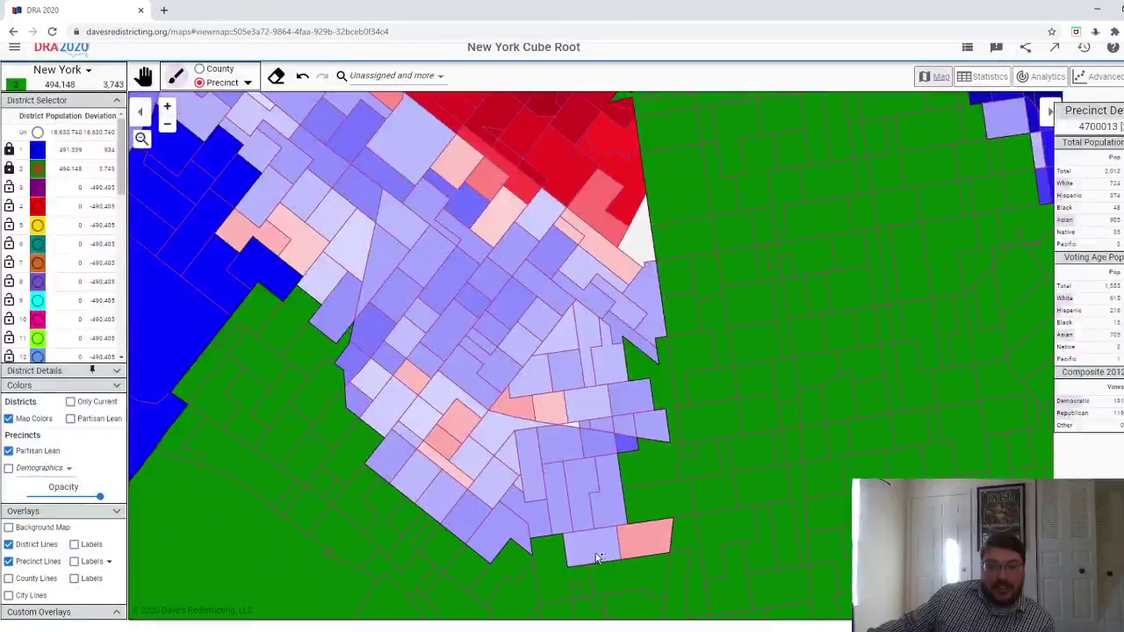
left_click(596, 558)
left_click(646, 539)
left_click(555, 492)
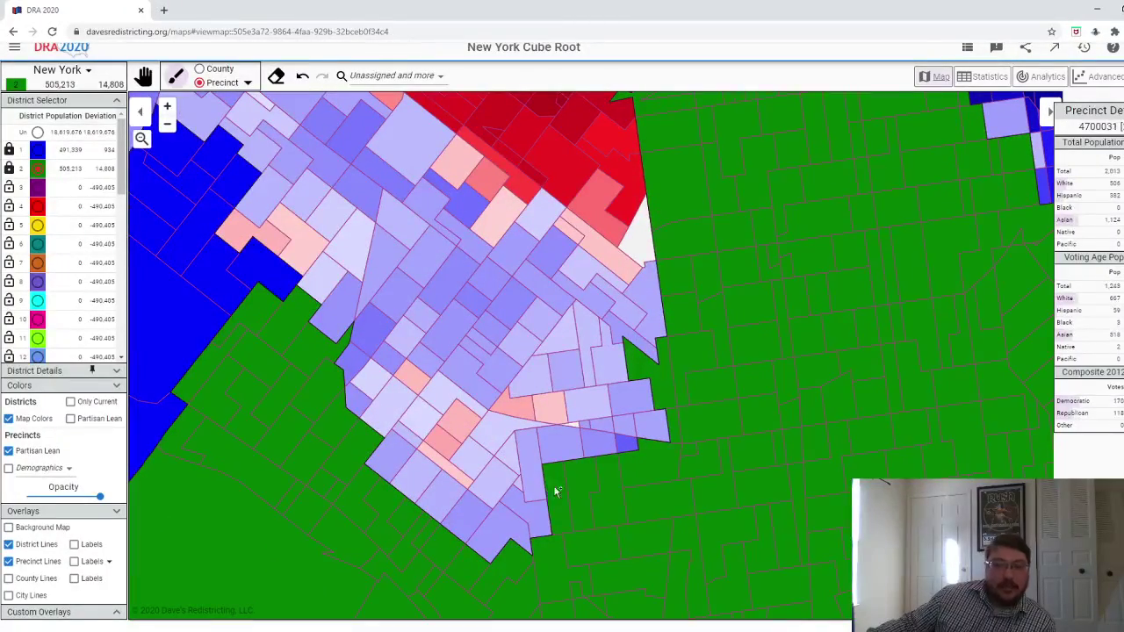
left_click(303, 76)
left_click(303, 76)
left_click(303, 76)
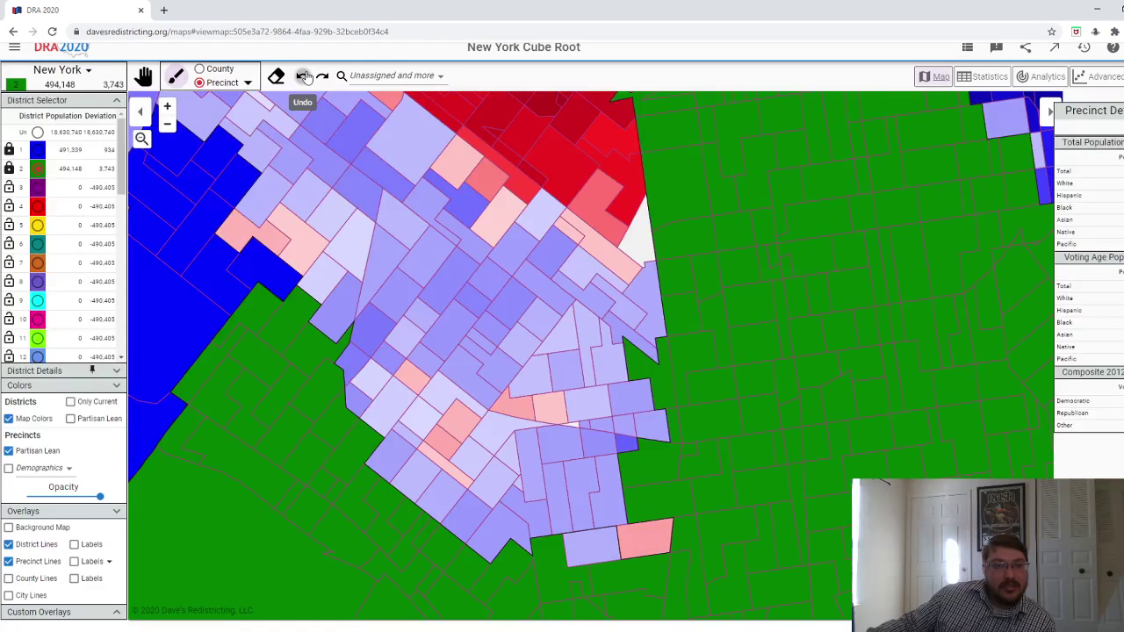
left_click(303, 77)
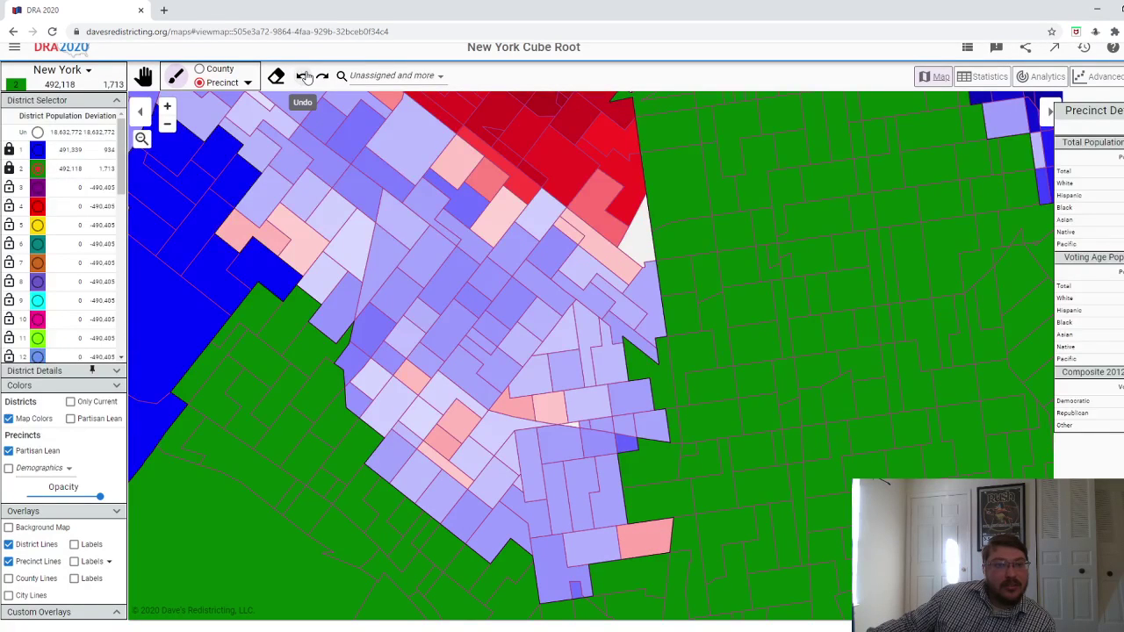
left_click(303, 77)
- Start district 3 in the unassigned Gravesend and Bensonhurst precincts between districts 1 and 2, painting north to the Republican-leaning Borough Park cluster
left_click(35, 194)
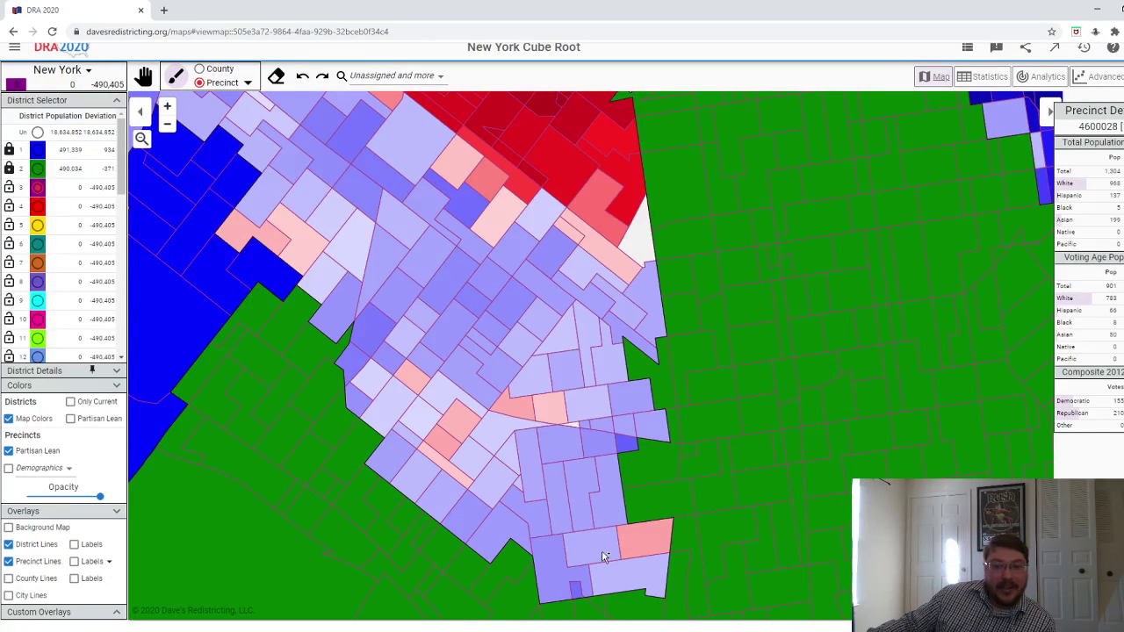
mouse_move(581, 593)
left_mouse_down()
mouse_move(633, 533)
mouse_move(608, 499)
mouse_move(576, 474)
mouse_move(503, 497)
mouse_move(506, 534)
mouse_move(466, 523)
mouse_move(400, 466)
mouse_move(396, 445)
mouse_move(431, 446)
left_mouse_up()
mouse_move(489, 465)
left_mouse_down()
mouse_move(479, 427)
mouse_move(431, 402)
left_mouse_up()
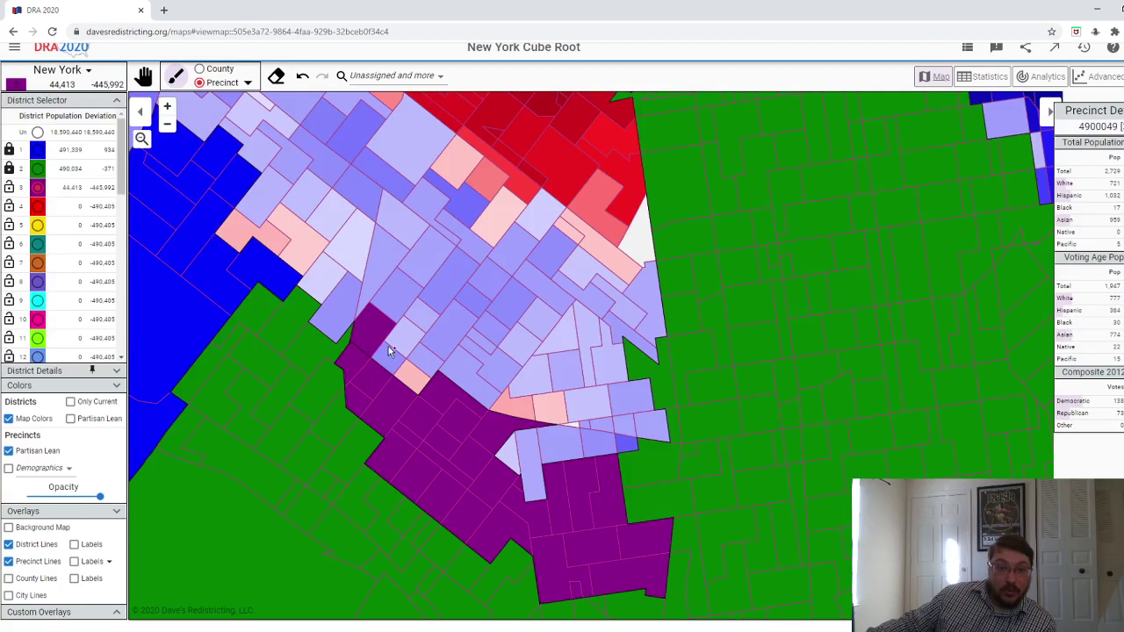
mouse_move(388, 346)
left_mouse_down()
mouse_move(477, 340)
mouse_move(486, 379)
mouse_move(534, 387)
mouse_move(572, 429)
mouse_move(508, 455)
mouse_move(587, 454)
mouse_move(627, 435)
mouse_move(583, 425)
mouse_move(643, 427)
mouse_move(650, 409)
mouse_move(567, 399)
mouse_move(570, 368)
mouse_move(589, 365)
mouse_move(594, 317)
mouse_move(538, 336)
mouse_move(487, 327)
mouse_move(469, 303)
mouse_move(351, 305)
left_mouse_up()
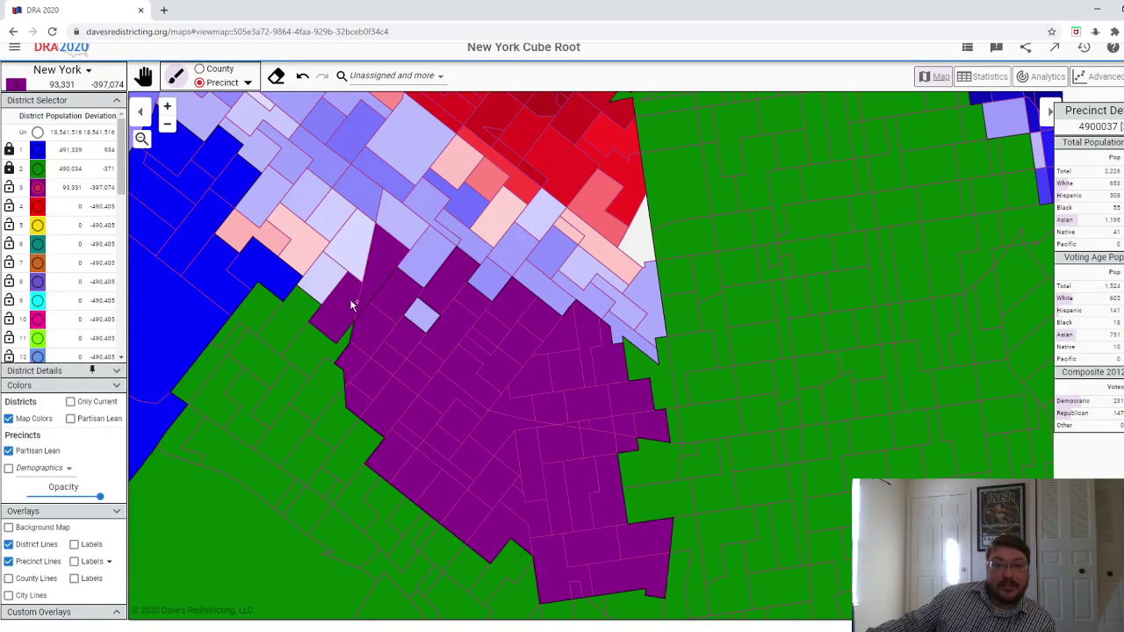
mouse_move(436, 311)
left_mouse_down()
mouse_move(421, 275)
mouse_move(328, 270)
mouse_move(339, 230)
mouse_move(266, 187)
mouse_move(250, 231)
mouse_move(354, 239)
mouse_move(384, 219)
mouse_move(429, 221)
mouse_move(475, 250)
left_mouse_up()
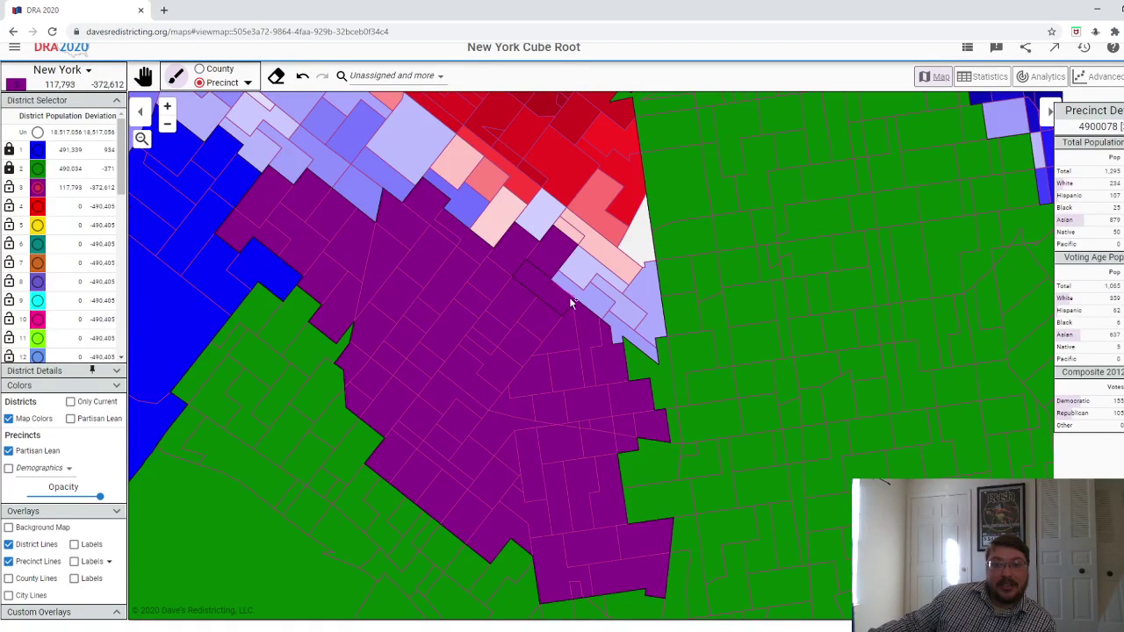
mouse_move(571, 303)
left_mouse_down()
mouse_move(627, 314)
mouse_move(633, 333)
mouse_move(638, 275)
mouse_move(625, 252)
mouse_move(580, 259)
mouse_move(570, 225)
mouse_move(607, 134)
mouse_move(571, 88)
left_mouse_up()
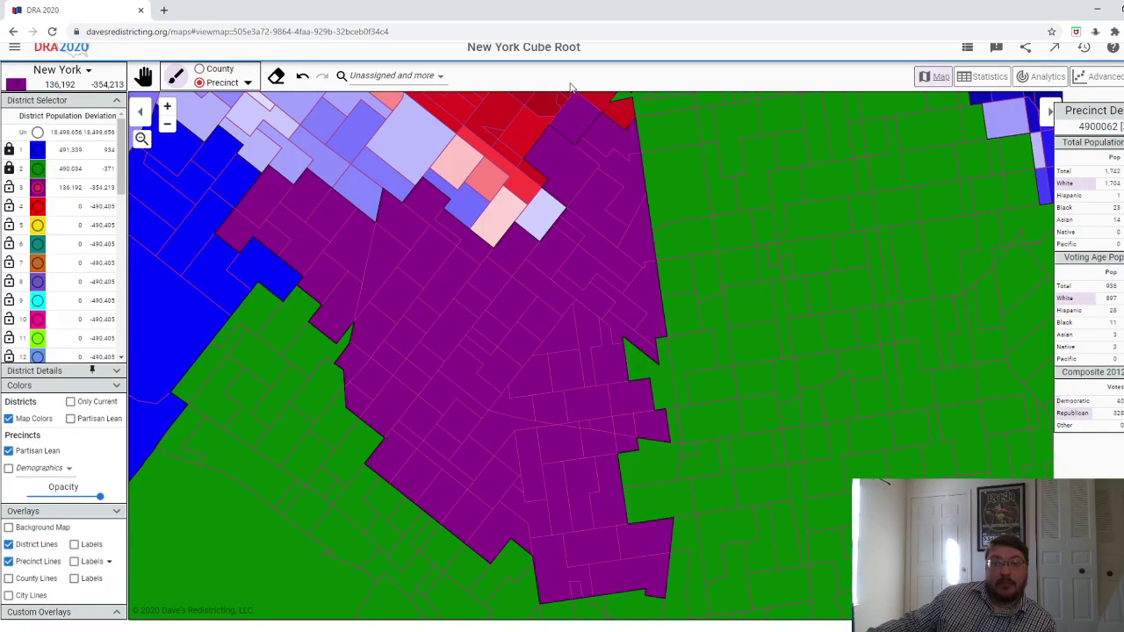
- Extend district 3 north through the whole Republican-leaning Borough Park cluster and the light blue precincts along its southwestern edge
scroll(572, 213, "down", 3)
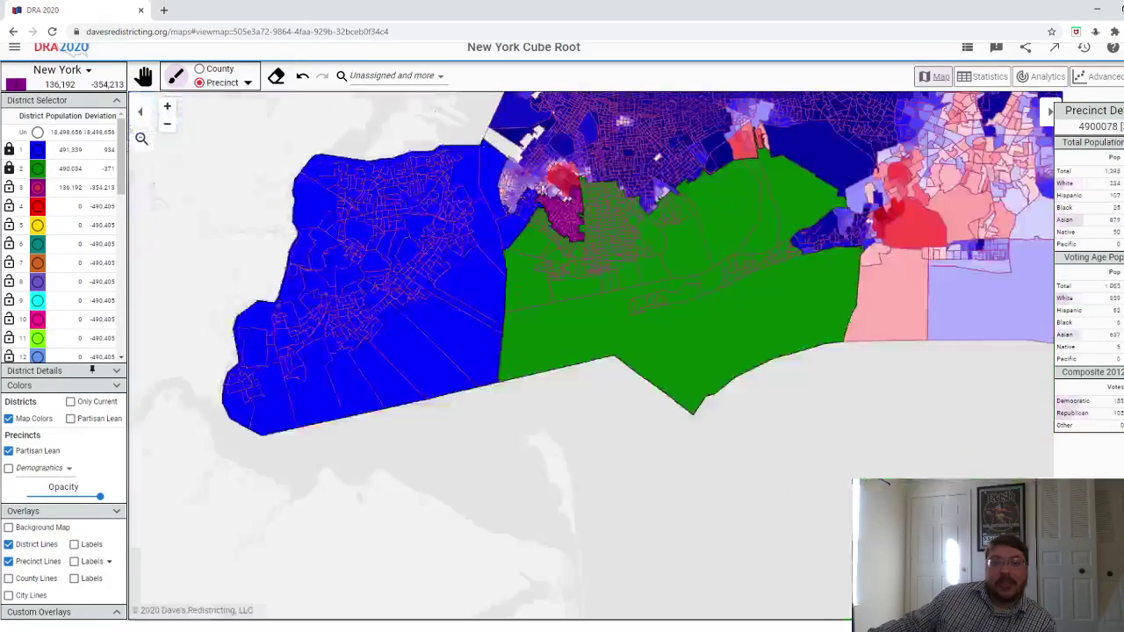
scroll(549, 292, "up", 3)
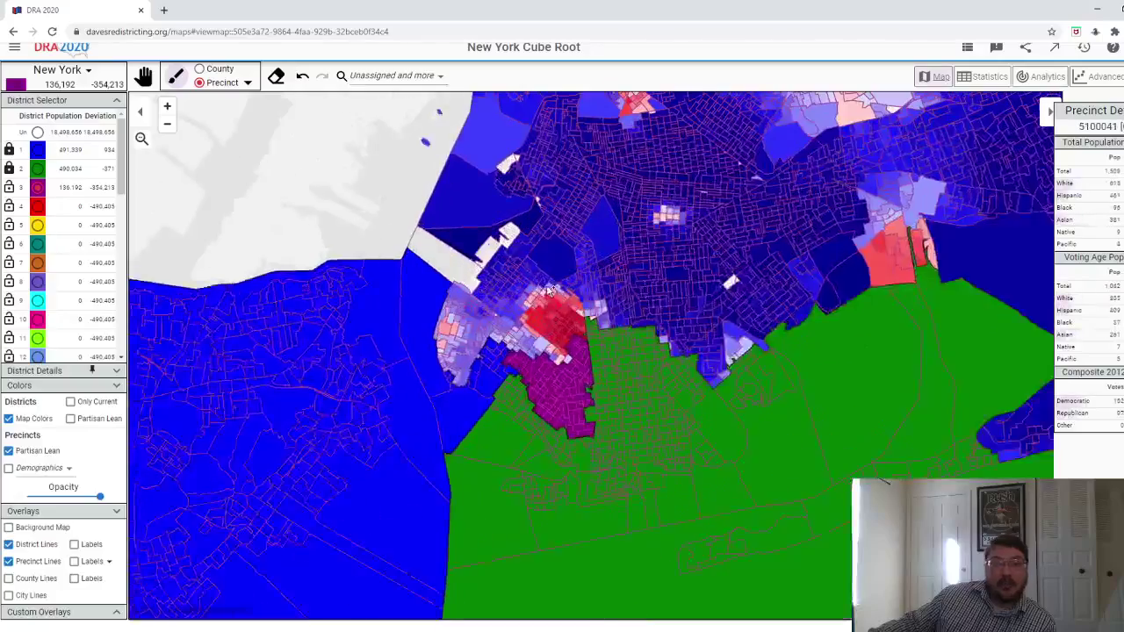
scroll(550, 291, "up", 1)
scroll(492, 396, "up", 2)
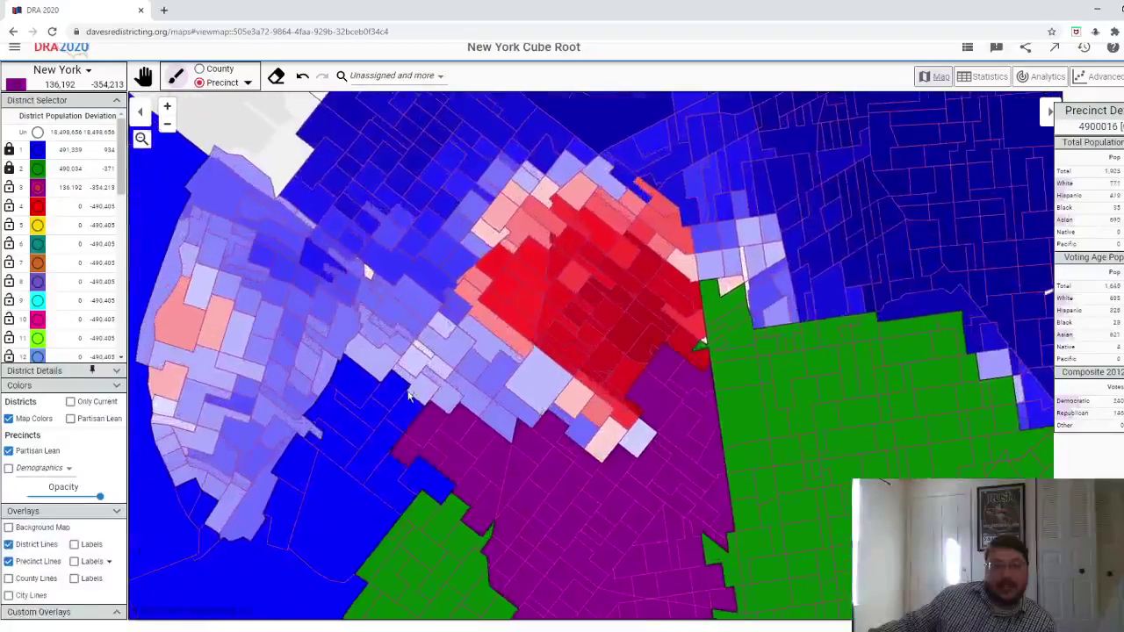
mouse_move(409, 397)
left_mouse_down()
mouse_move(500, 425)
mouse_move(521, 408)
mouse_move(573, 413)
mouse_move(621, 440)
mouse_move(609, 420)
mouse_move(626, 417)
mouse_move(644, 438)
mouse_move(624, 377)
left_mouse_up()
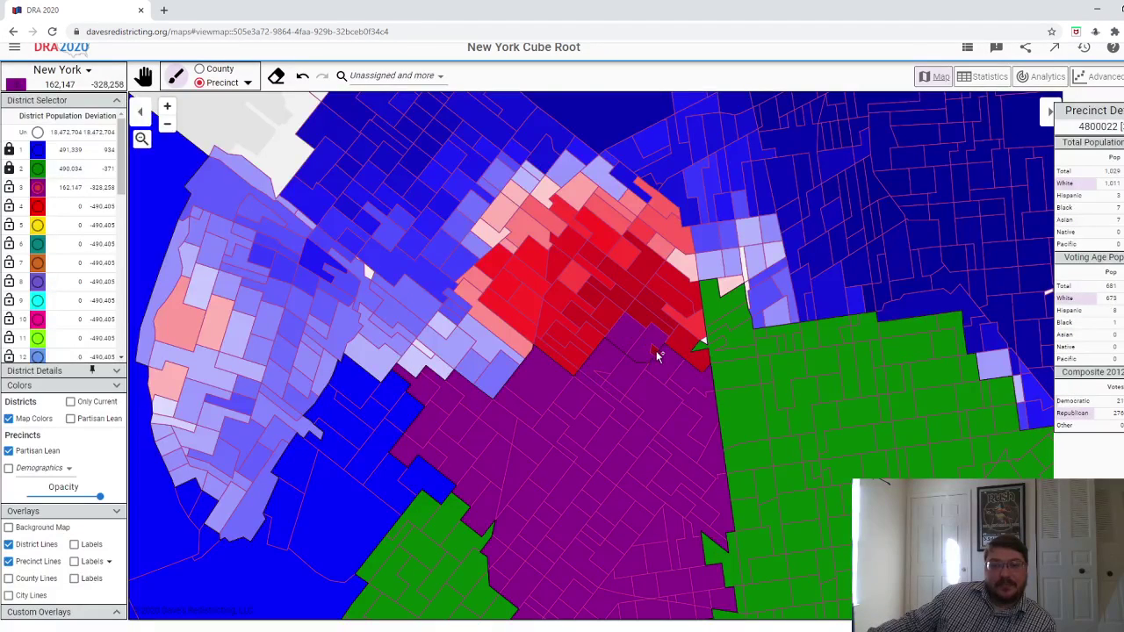
mouse_move(690, 348)
left_mouse_down()
mouse_move(706, 340)
mouse_move(638, 202)
left_mouse_up()
mouse_move(583, 224)
left_mouse_down()
mouse_move(575, 207)
mouse_move(601, 185)
left_mouse_up()
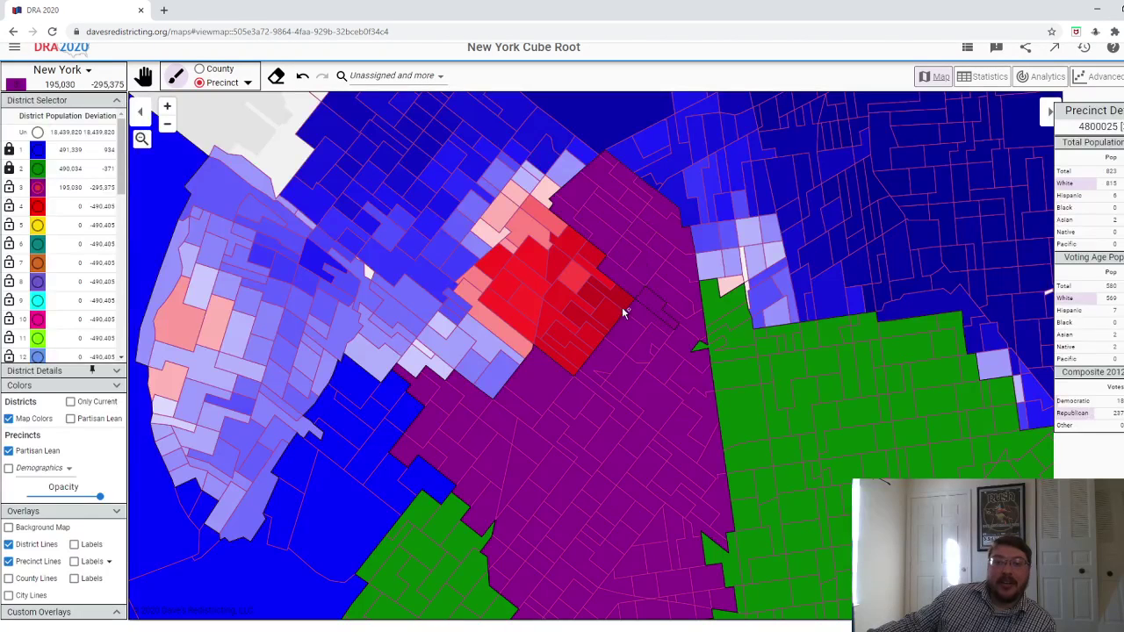
mouse_move(565, 358)
left_mouse_down()
mouse_move(527, 327)
mouse_move(514, 342)
left_mouse_up()
mouse_move(489, 297)
left_mouse_down()
mouse_move(532, 236)
mouse_move(562, 234)
left_mouse_up()
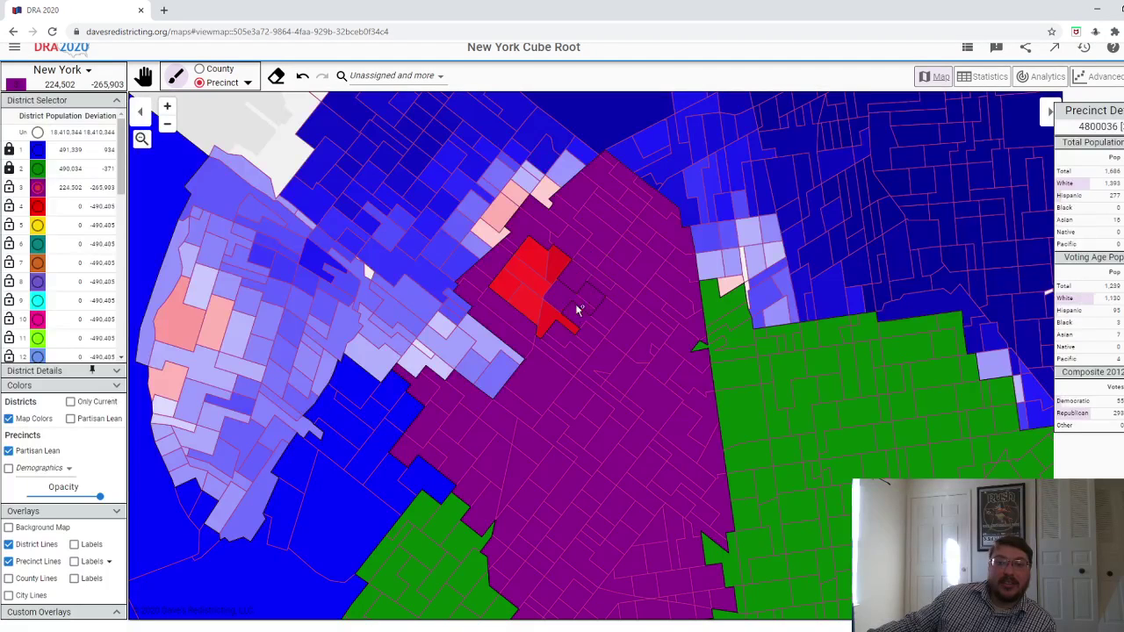
mouse_move(538, 332)
left_mouse_down()
mouse_move(512, 291)
mouse_move(545, 257)
mouse_move(557, 271)
left_mouse_up()
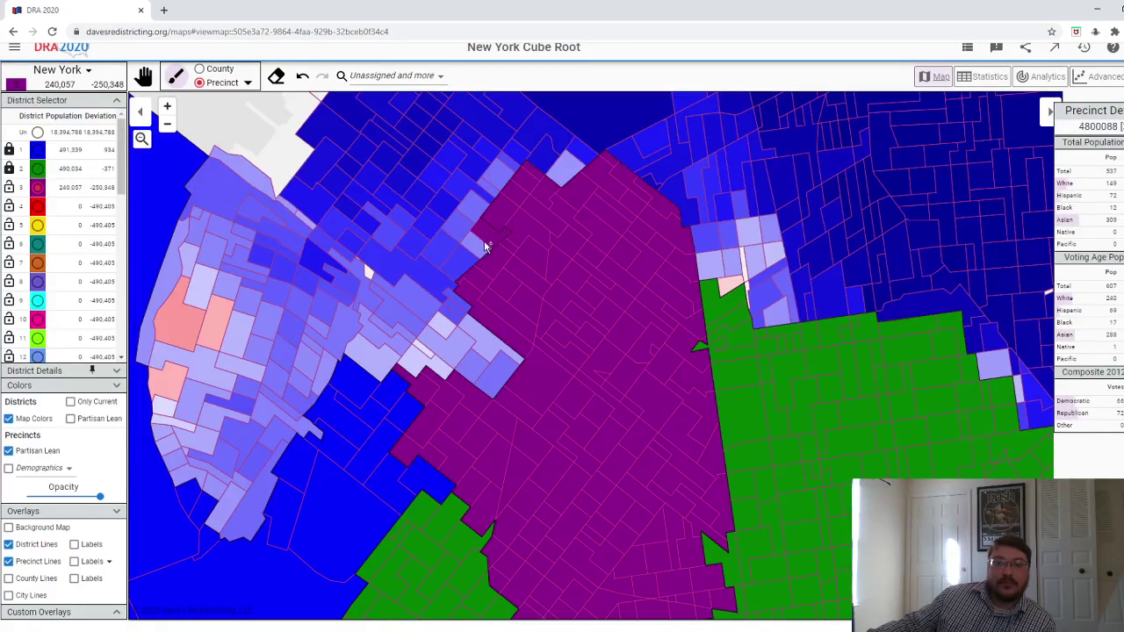
- Extend district 3 west through the remaining Dyker Heights precincts and all of Bay Ridge, including the adjoining harbor precinct
mouse_move(485, 247)
left_mouse_down()
mouse_move(457, 272)
mouse_move(457, 303)
left_mouse_up()
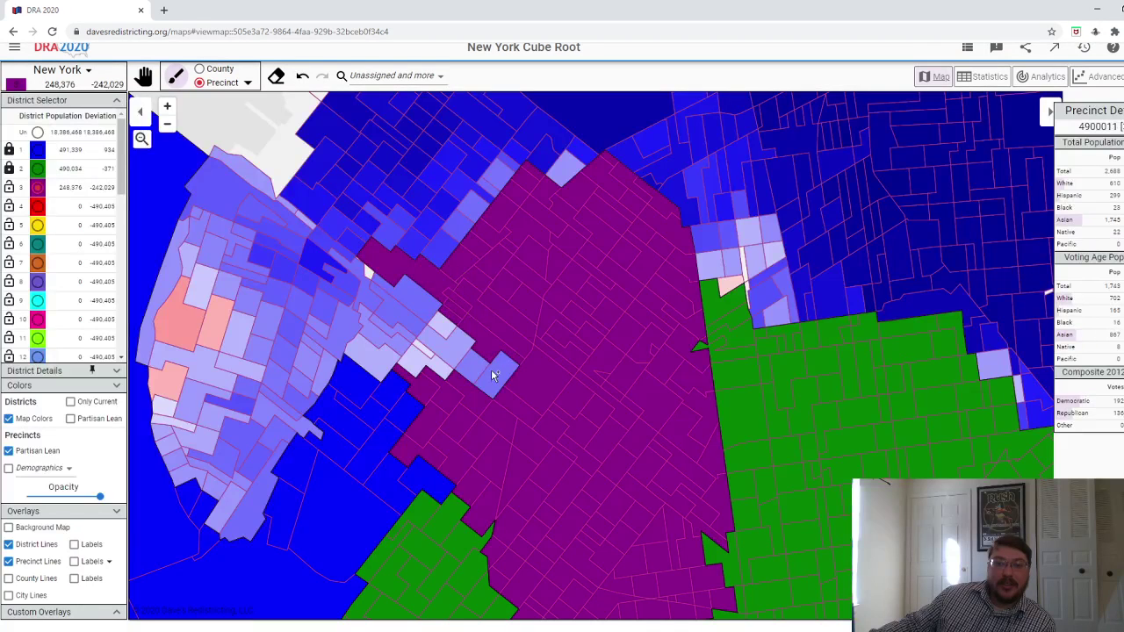
mouse_move(470, 373)
left_mouse_down()
mouse_move(442, 337)
mouse_move(427, 340)
mouse_move(426, 363)
mouse_move(446, 369)
mouse_move(403, 319)
mouse_move(401, 294)
mouse_move(373, 273)
mouse_move(378, 316)
mouse_move(407, 348)
mouse_move(402, 332)
mouse_move(372, 357)
left_mouse_up()
scroll(372, 360, "down", 4)
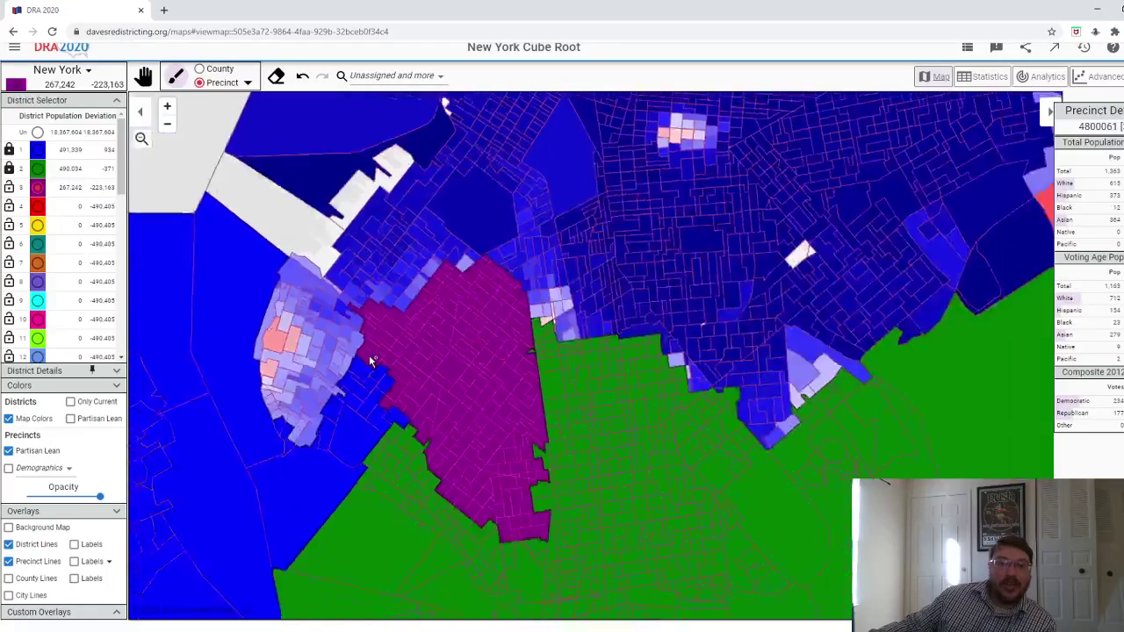
scroll(338, 426, "up", 2)
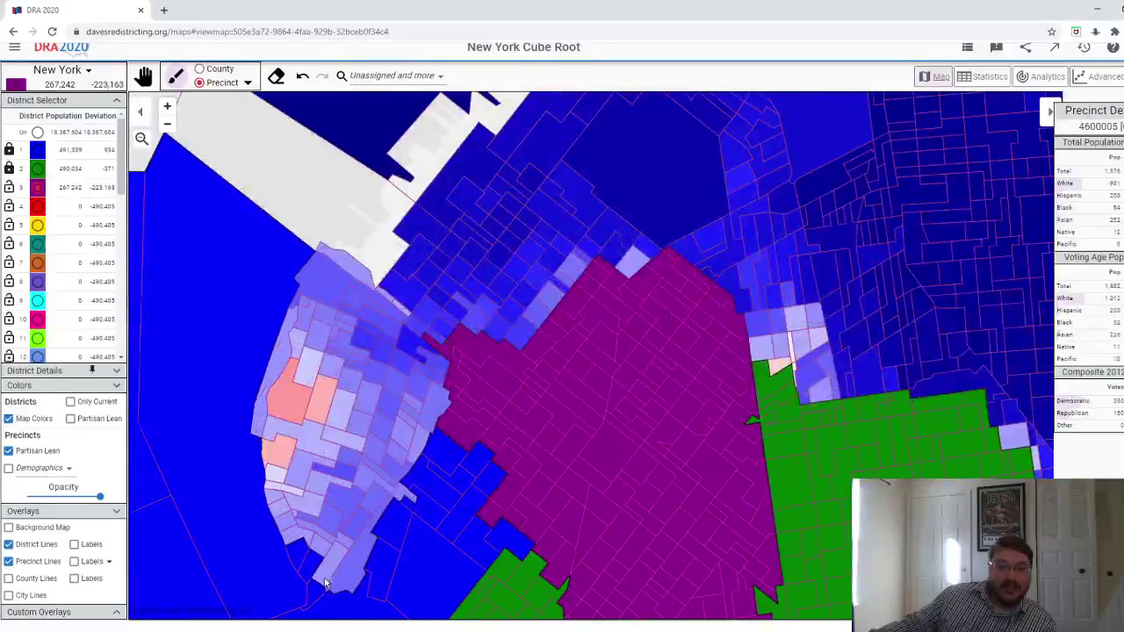
mouse_move(356, 578)
left_mouse_down()
mouse_move(358, 541)
mouse_move(292, 534)
mouse_move(274, 490)
mouse_move(300, 493)
mouse_move(308, 521)
mouse_move(343, 521)
mouse_move(359, 498)
mouse_move(382, 500)
mouse_move(404, 478)
mouse_move(328, 466)
mouse_move(304, 488)
mouse_move(276, 450)
mouse_move(293, 382)
mouse_move(283, 365)
mouse_move(313, 343)
mouse_move(351, 459)
mouse_move(391, 433)
mouse_move(407, 454)
mouse_move(426, 434)
mouse_move(434, 414)
mouse_move(421, 345)
mouse_move(352, 298)
left_mouse_up()
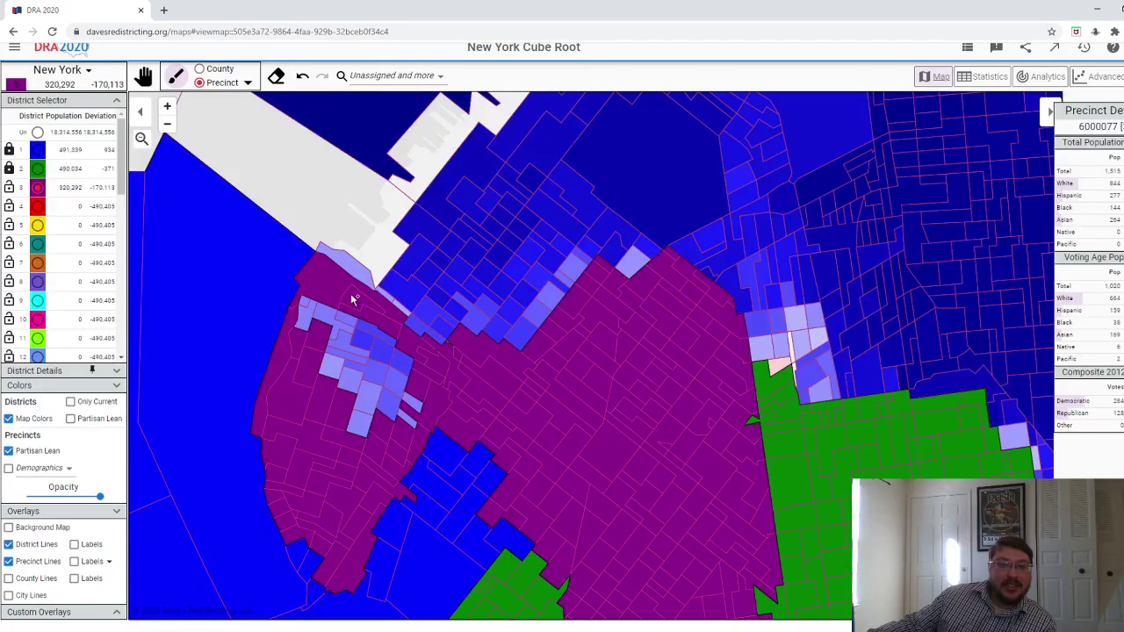
mouse_move(382, 336)
left_mouse_down()
mouse_move(348, 344)
mouse_move(337, 360)
mouse_move(360, 425)
mouse_move(371, 395)
mouse_move(363, 344)
mouse_move(405, 365)
mouse_move(413, 401)
left_mouse_up()
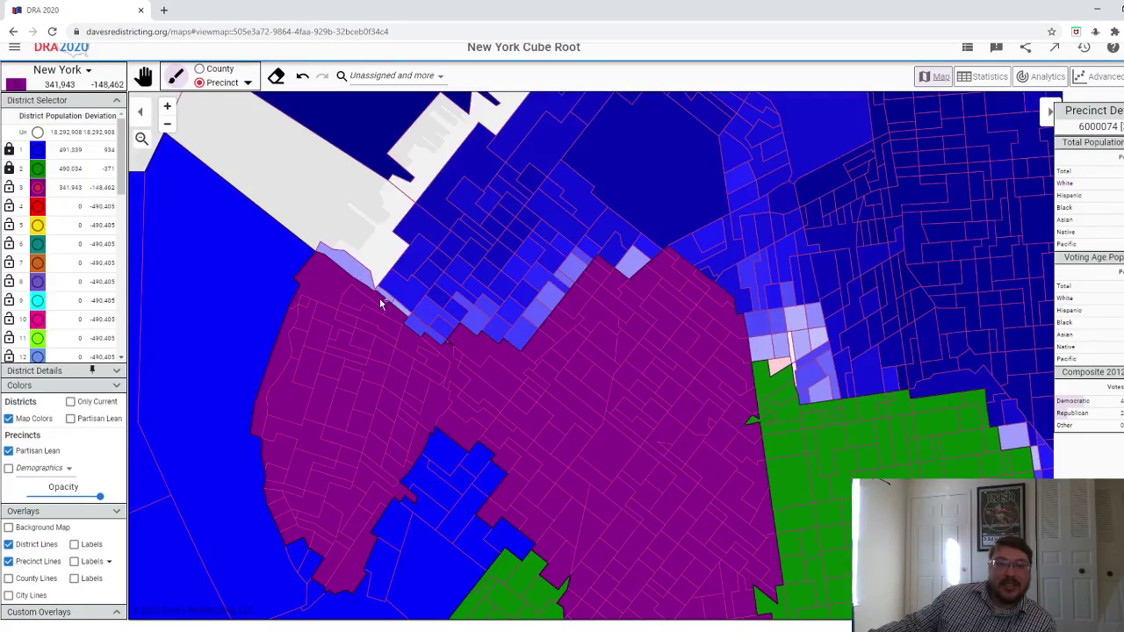
mouse_move(364, 285)
left_mouse_down()
mouse_move(402, 309)
mouse_move(411, 297)
mouse_move(387, 263)
left_mouse_up()
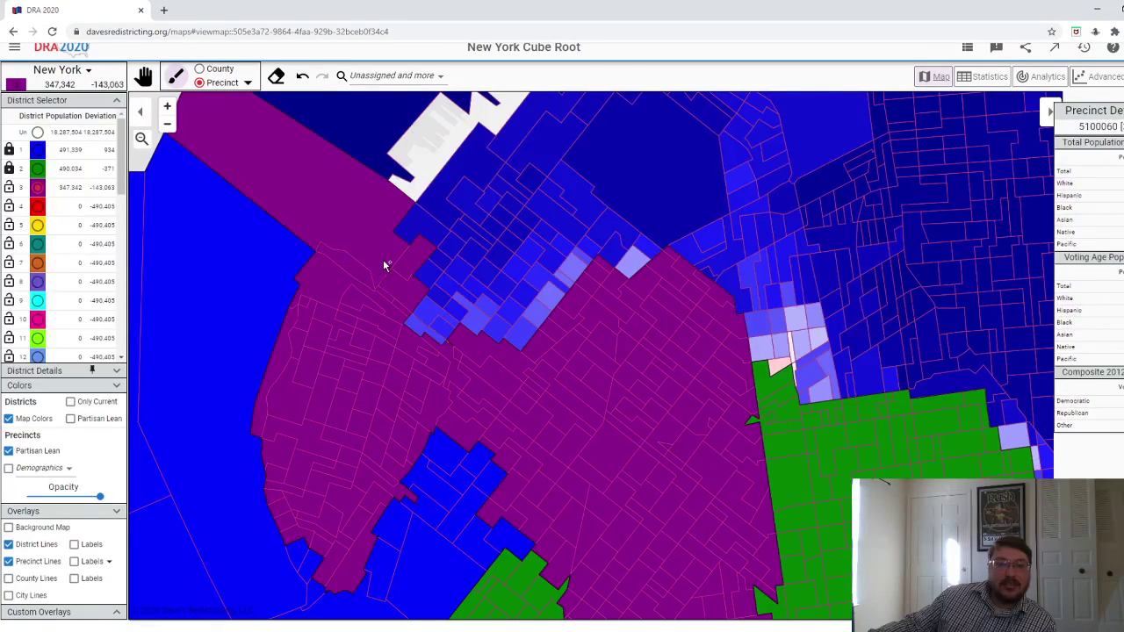
- Add the Sunset Park precincts and the unpopulated waterfront pier precincts north of Bay Ridge to district 3
scroll(420, 351, "down", 1)
scroll(420, 352, "down", 4)
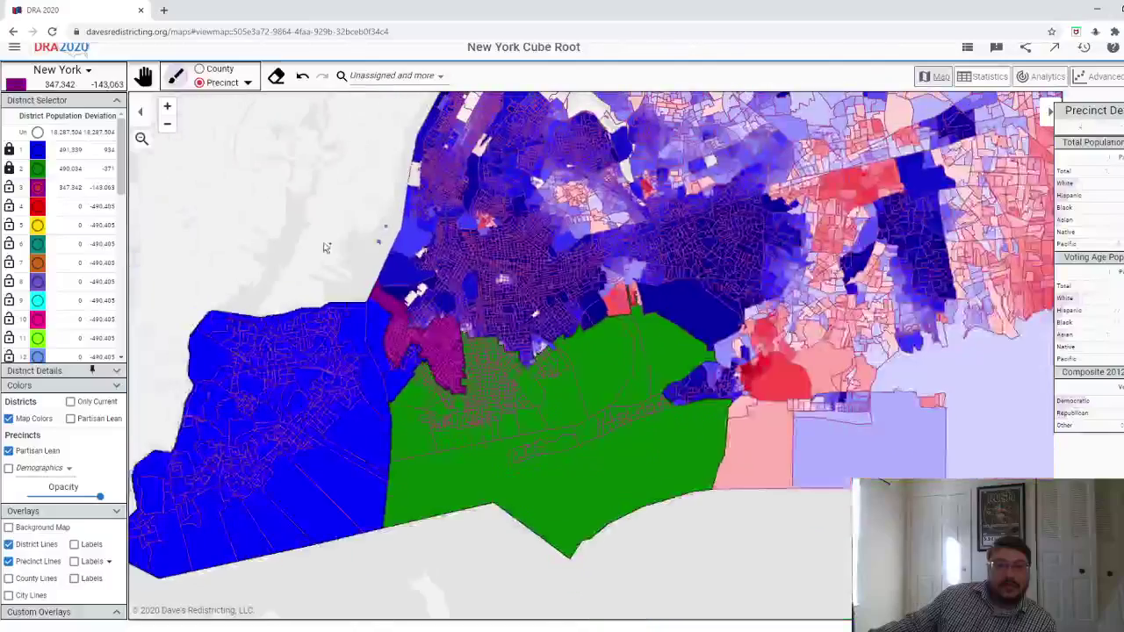
scroll(377, 316, "up", 4)
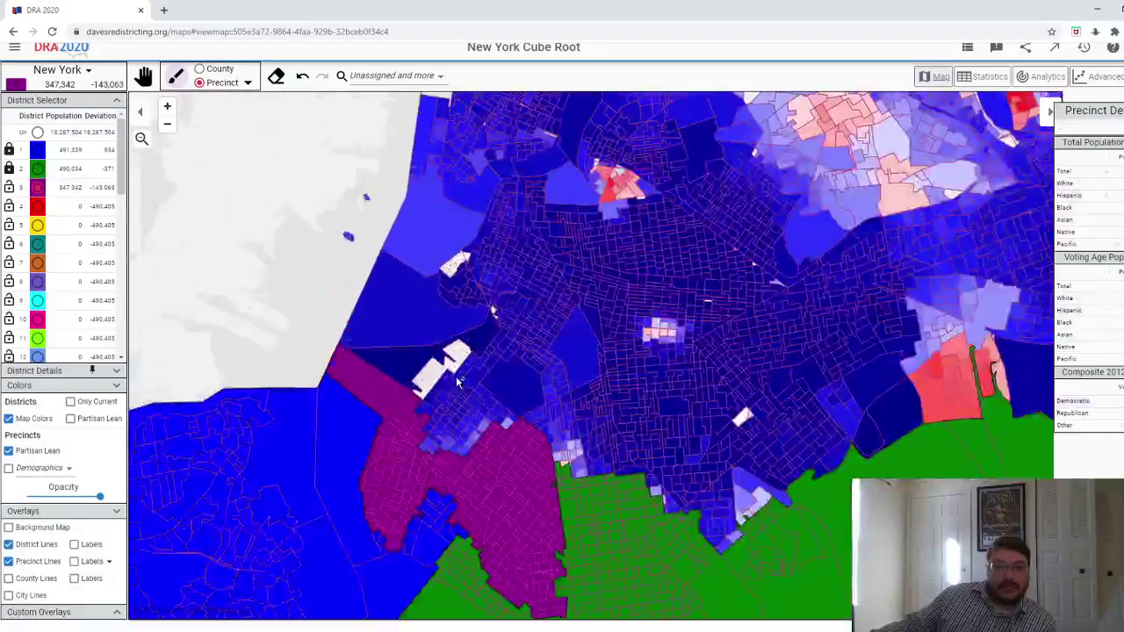
scroll(461, 432, "up", 2)
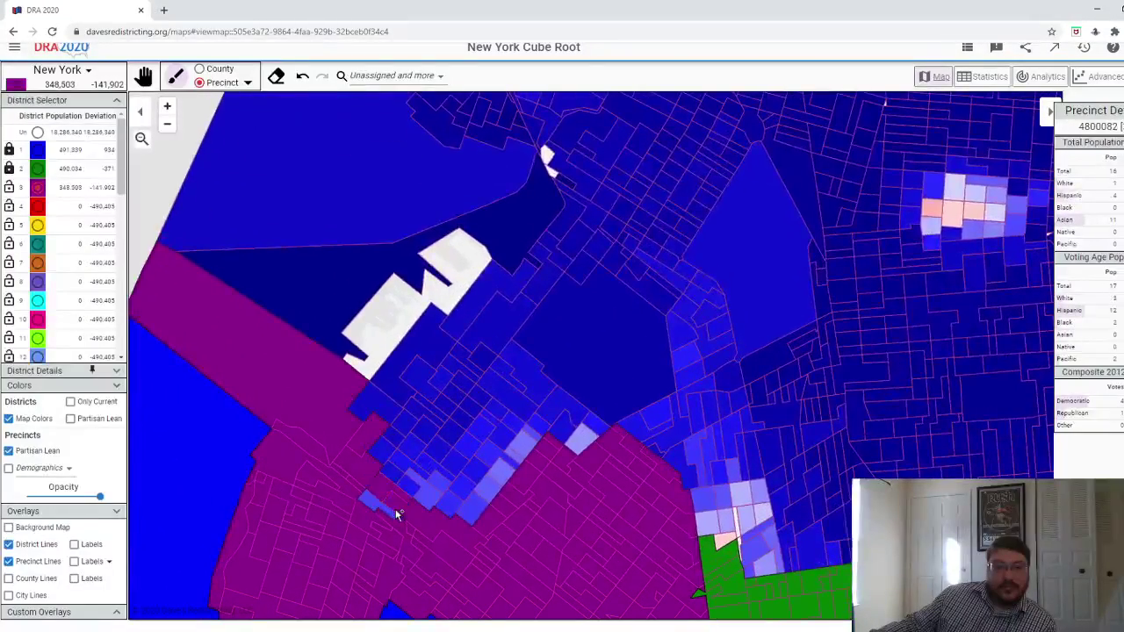
scroll(422, 518, "up", 2)
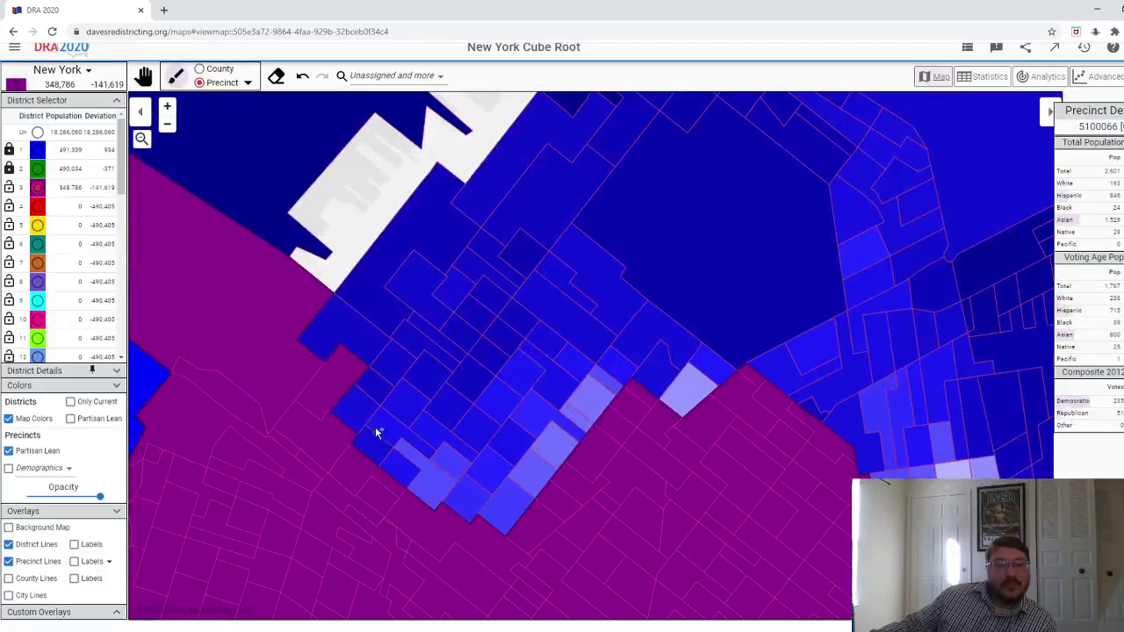
mouse_move(369, 387)
left_mouse_down()
mouse_move(358, 353)
mouse_move(362, 401)
mouse_move(393, 373)
mouse_move(419, 369)
mouse_move(397, 449)
mouse_move(426, 468)
mouse_move(459, 426)
mouse_move(416, 440)
mouse_move(411, 462)
mouse_move(463, 487)
mouse_move(522, 473)
mouse_move(512, 498)
mouse_move(545, 471)
mouse_move(555, 424)
mouse_move(507, 437)
mouse_move(487, 405)
mouse_move(460, 411)
mouse_move(462, 390)
mouse_move(552, 378)
mouse_move(590, 402)
mouse_move(586, 419)
mouse_move(604, 381)
mouse_move(694, 394)
mouse_move(701, 378)
mouse_move(673, 357)
mouse_move(624, 371)
mouse_move(566, 336)
mouse_move(571, 360)
mouse_move(533, 331)
mouse_move(476, 357)
mouse_move(444, 340)
mouse_move(427, 352)
mouse_move(383, 311)
mouse_move(406, 295)
mouse_move(470, 312)
mouse_move(487, 282)
left_mouse_up()
scroll(487, 283, "down", 5)
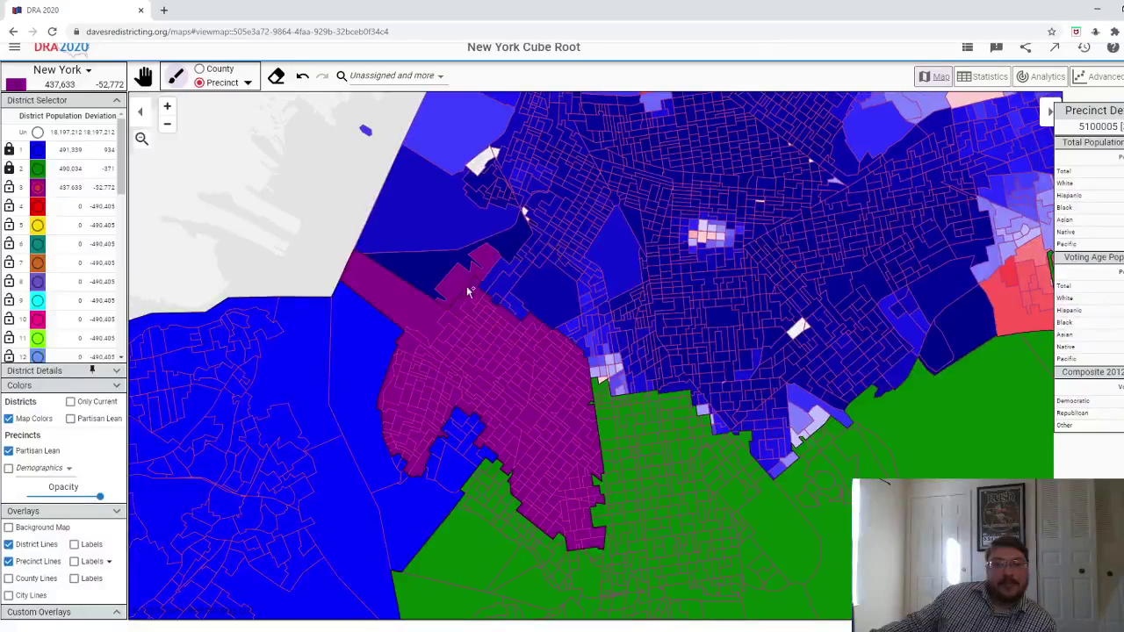
- Add the dark blue harbor precincts south of Red Hook, the remaining northern Sunset Park precincts and Green-Wood Cemetery to district 3
scroll(439, 281, "up", 3)
mouse_move(408, 265)
left_mouse_down()
mouse_move(389, 226)
mouse_move(363, 281)
left_mouse_up()
scroll(314, 209, "down", 3)
scroll(351, 281, "up", 5)
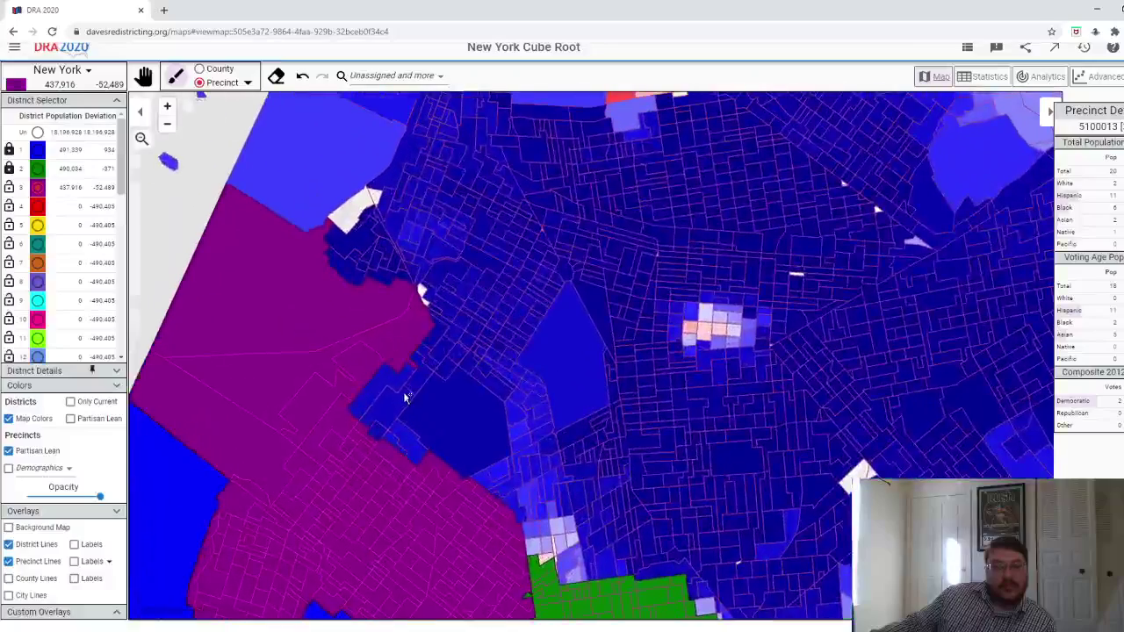
mouse_move(404, 398)
left_mouse_down()
mouse_move(386, 387)
mouse_move(380, 411)
mouse_move(411, 442)
mouse_move(440, 437)
left_mouse_up()
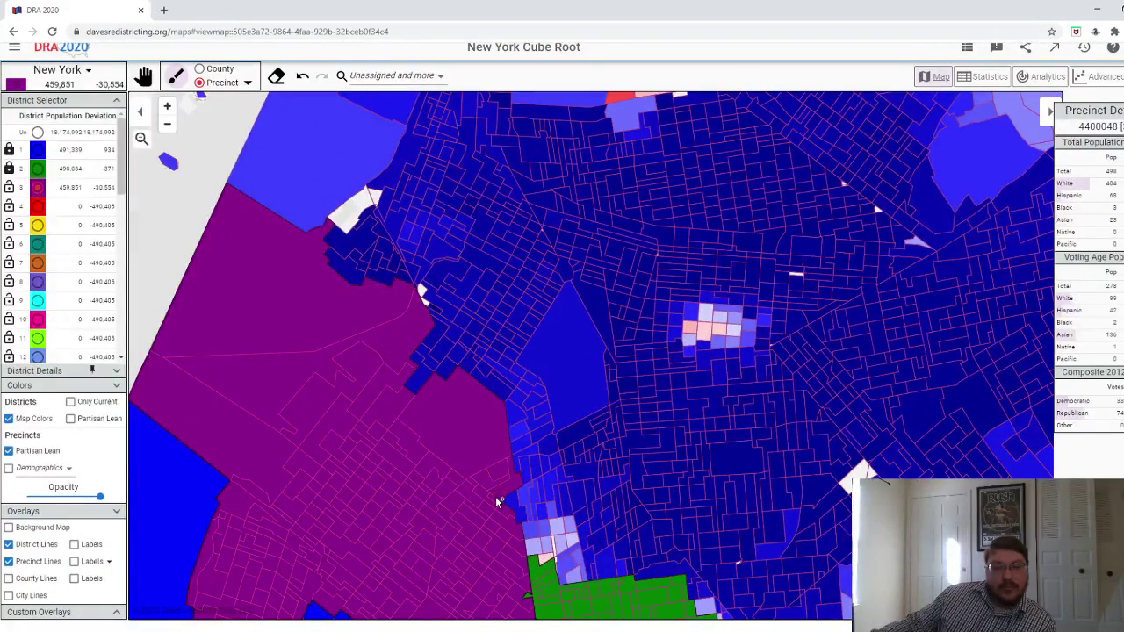
- Add the precincts along the northern edge of Green-Wood Cemetery and the Red Hook precincts to district 3
scroll(484, 398, "up", 2)
mouse_move(420, 386)
left_mouse_down()
mouse_move(413, 353)
mouse_move(454, 362)
mouse_move(441, 326)
mouse_move(466, 345)
left_mouse_up()
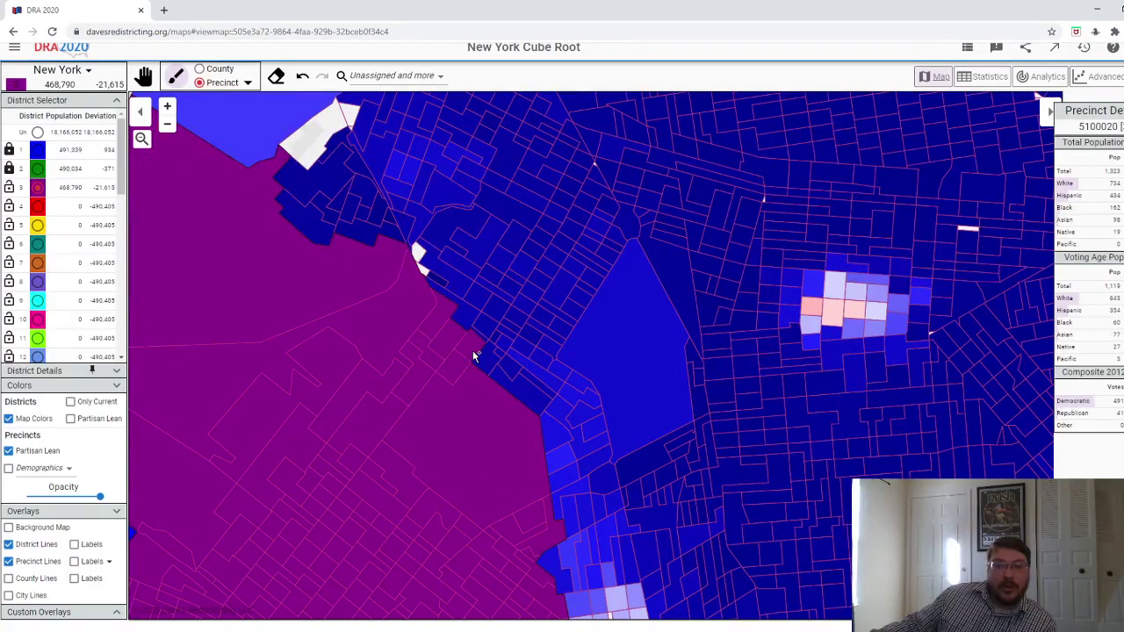
left_click_drag(387, 223, 343, 168)
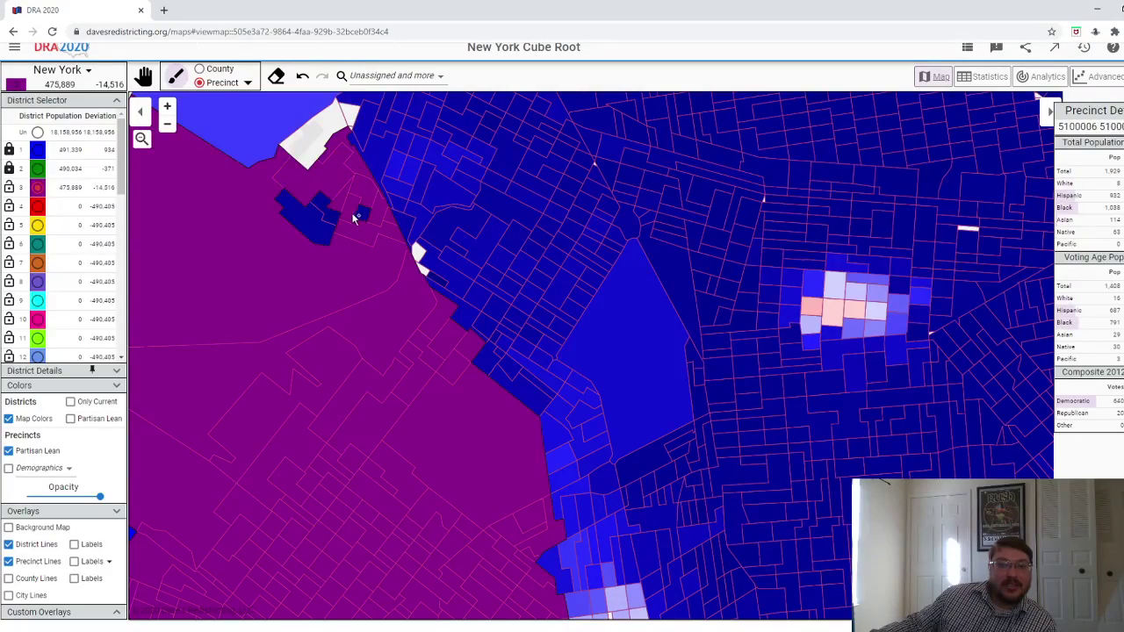
mouse_move(356, 219)
left_mouse_down()
mouse_move(315, 230)
mouse_move(355, 222)
left_mouse_up()
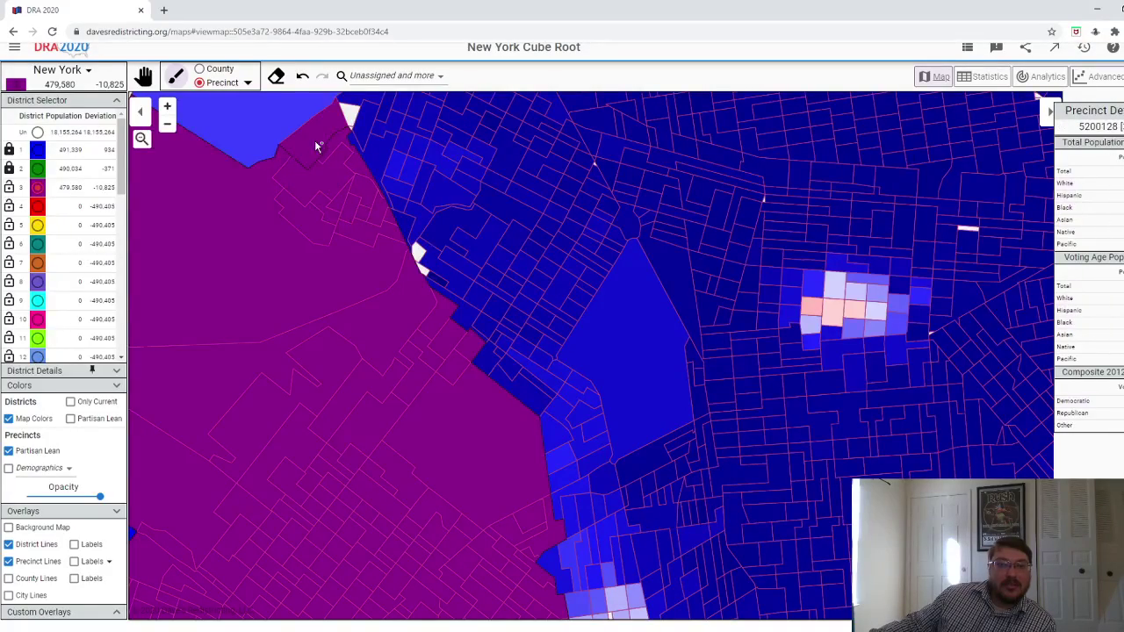
- Add the harbor and island precinct north of Red Hook and the precincts along Red Hook's northeastern edge to district 3, and lock that district
scroll(320, 264, "down", 5)
scroll(249, 268, "up", 3)
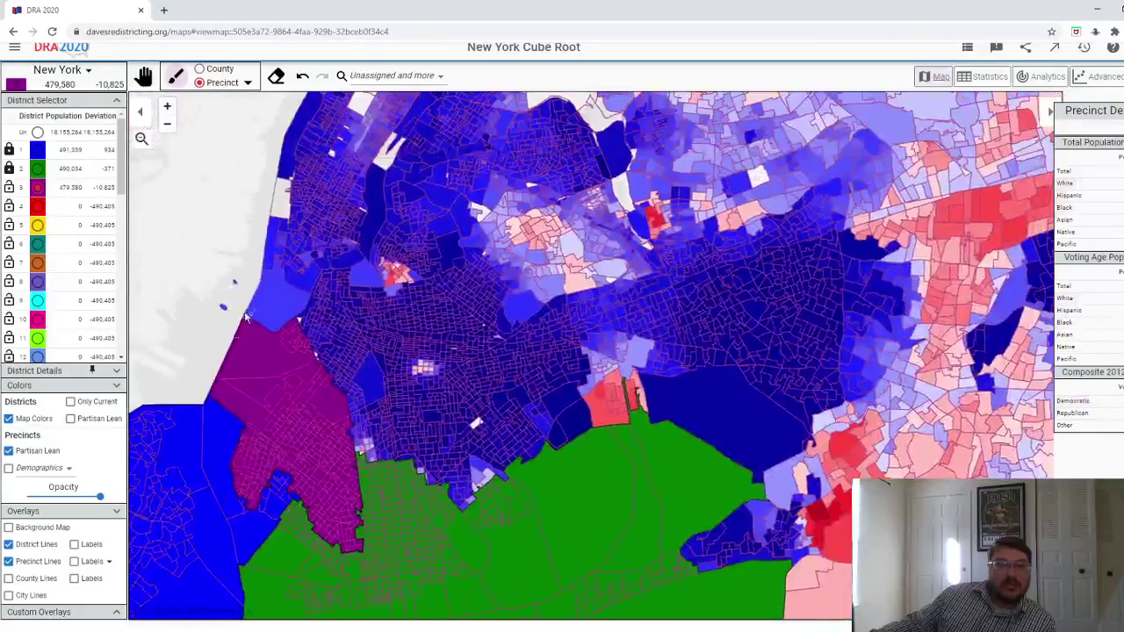
left_click(281, 298)
scroll(330, 327, "up", 3)
scroll(330, 327, "up", 4)
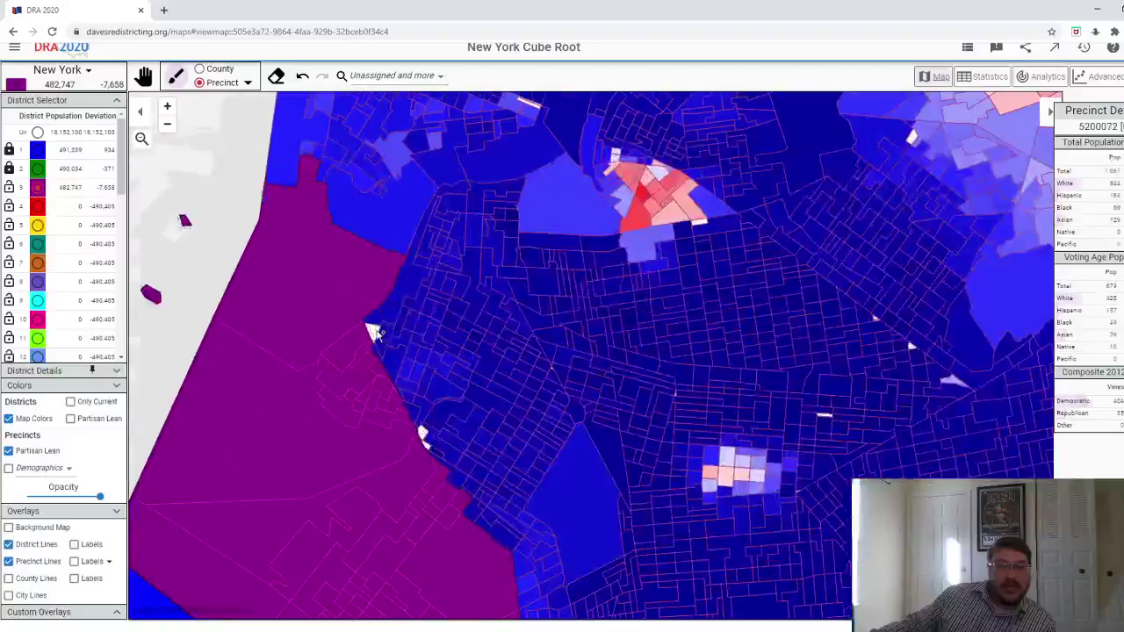
left_click(371, 348)
mouse_move(370, 348)
left_mouse_down()
mouse_move(403, 364)
mouse_move(409, 324)
mouse_move(385, 293)
mouse_move(413, 295)
left_mouse_up()
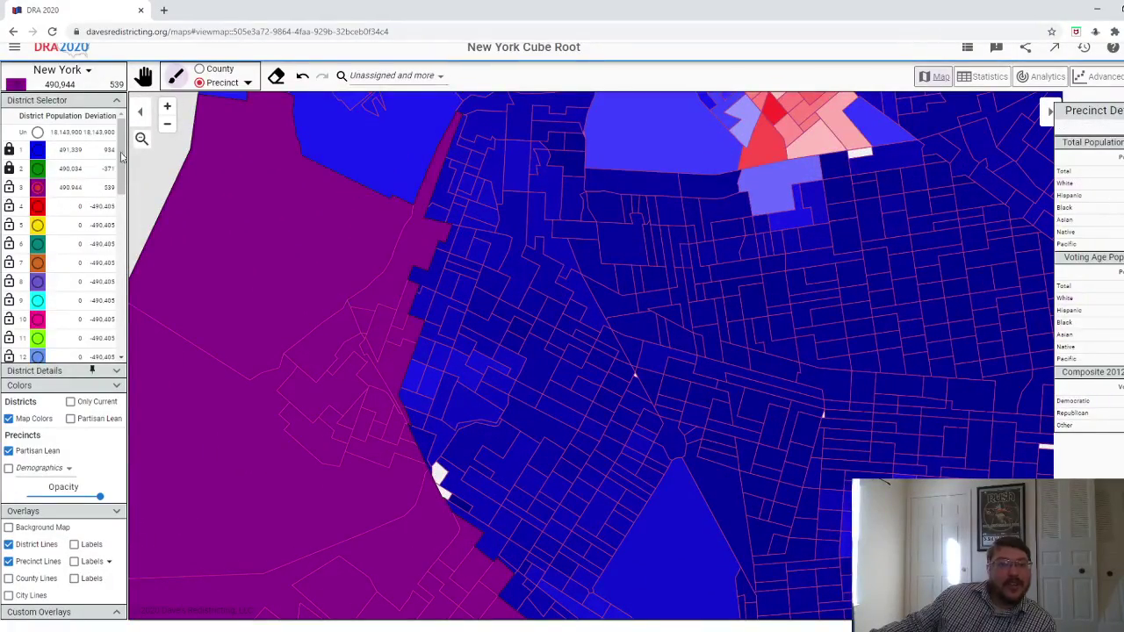
left_click(8, 187)
- Start district 4 with Prospect Park and the unassigned precincts between district 3 and the northern edge of district 2
left_click(40, 212)
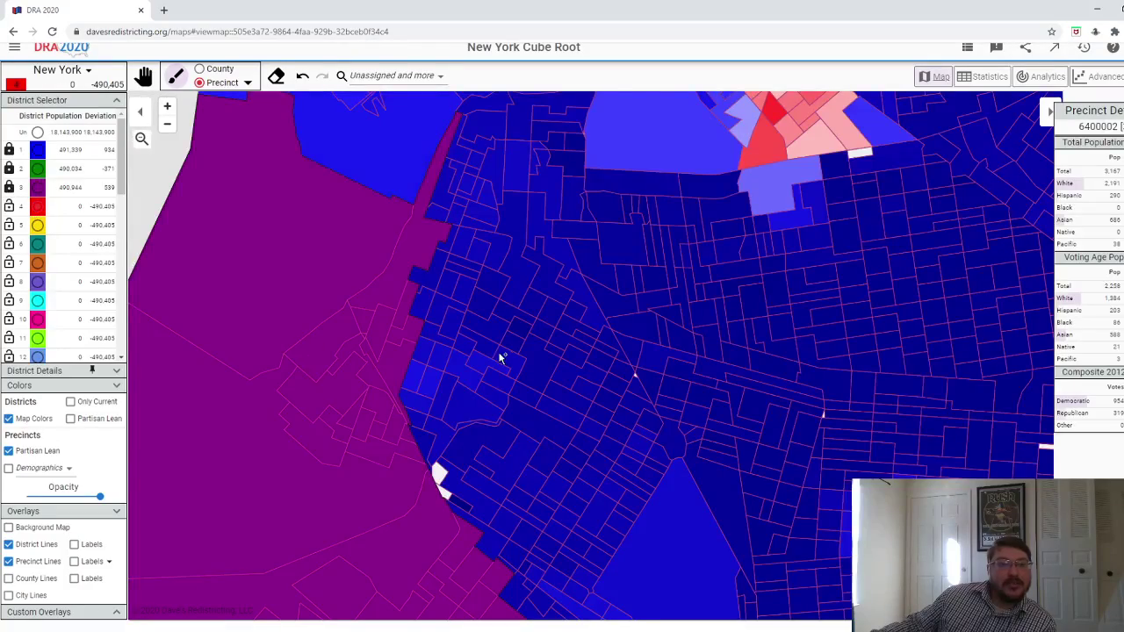
scroll(384, 347, "down", 4)
scroll(385, 346, "down", 2)
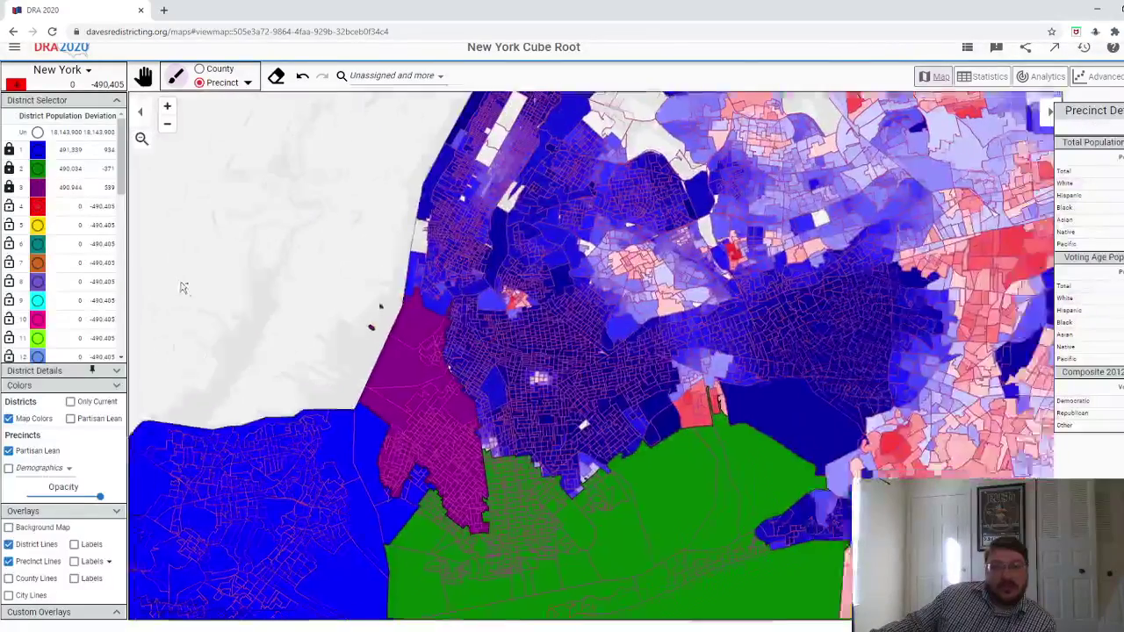
left_click_drag(385, 347, 149, 299)
scroll(808, 373, "down", 2)
scroll(808, 373, "down", 2)
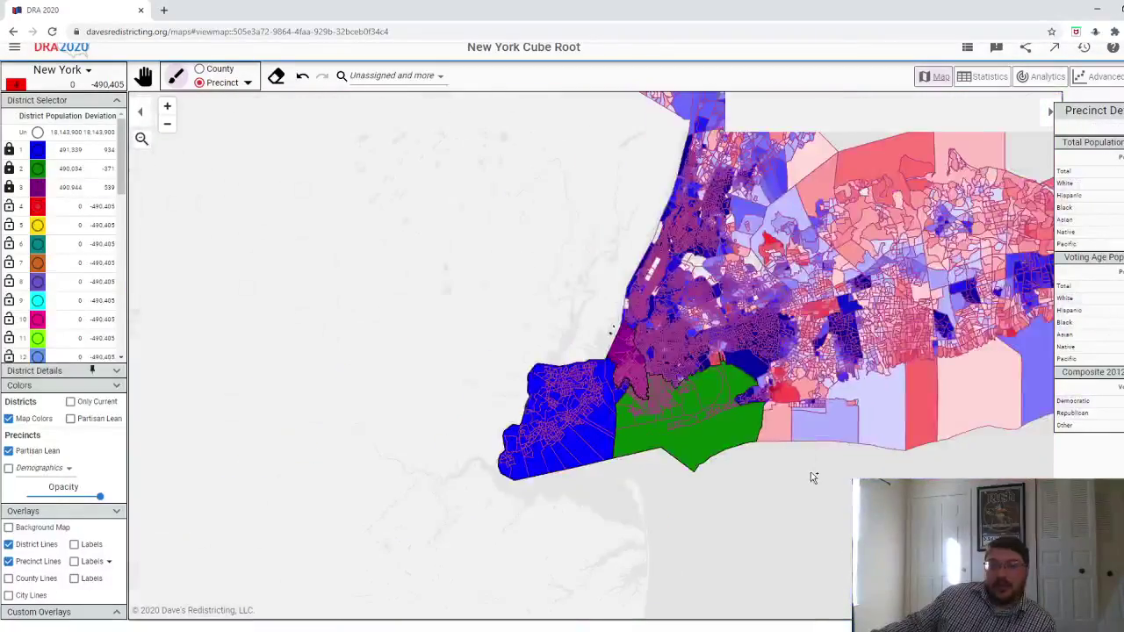
left_click_drag(810, 476, 599, 490)
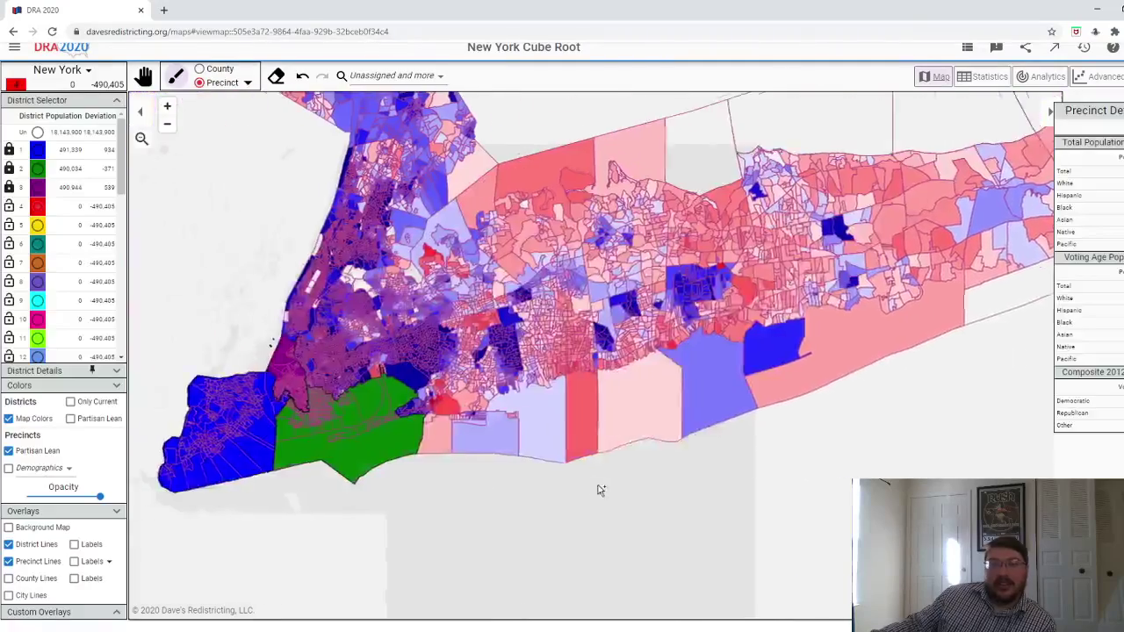
scroll(599, 489, "up", 2)
scroll(455, 369, "up", 2)
scroll(455, 369, "up", 4)
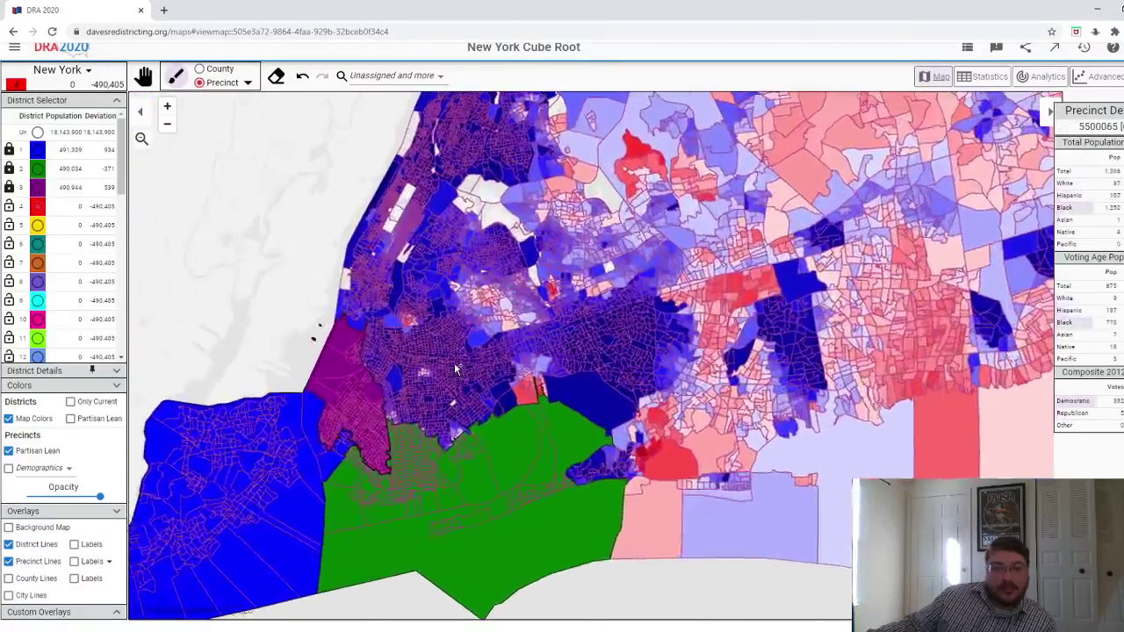
scroll(379, 472, "up", 2)
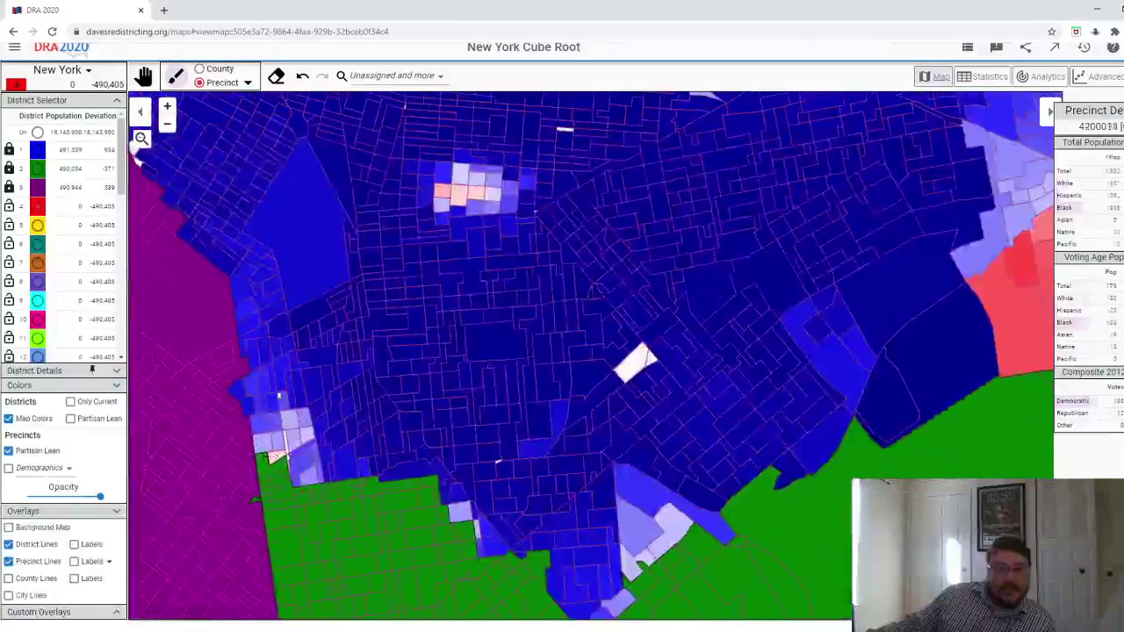
left_click(252, 391)
left_click(277, 373)
mouse_move(281, 414)
left_mouse_down()
mouse_move(266, 448)
mouse_move(292, 454)
mouse_move(312, 482)
mouse_move(299, 482)
mouse_move(316, 476)
mouse_move(312, 455)
mouse_move(285, 417)
mouse_move(282, 356)
mouse_move(248, 351)
mouse_move(247, 277)
mouse_move(264, 254)
mouse_move(280, 332)
mouse_move(304, 321)
mouse_move(308, 289)
mouse_move(352, 232)
mouse_move(349, 339)
mouse_move(303, 355)
mouse_move(325, 406)
left_mouse_up()
mouse_move(330, 444)
left_mouse_down()
mouse_move(334, 475)
mouse_move(359, 412)
left_mouse_up()
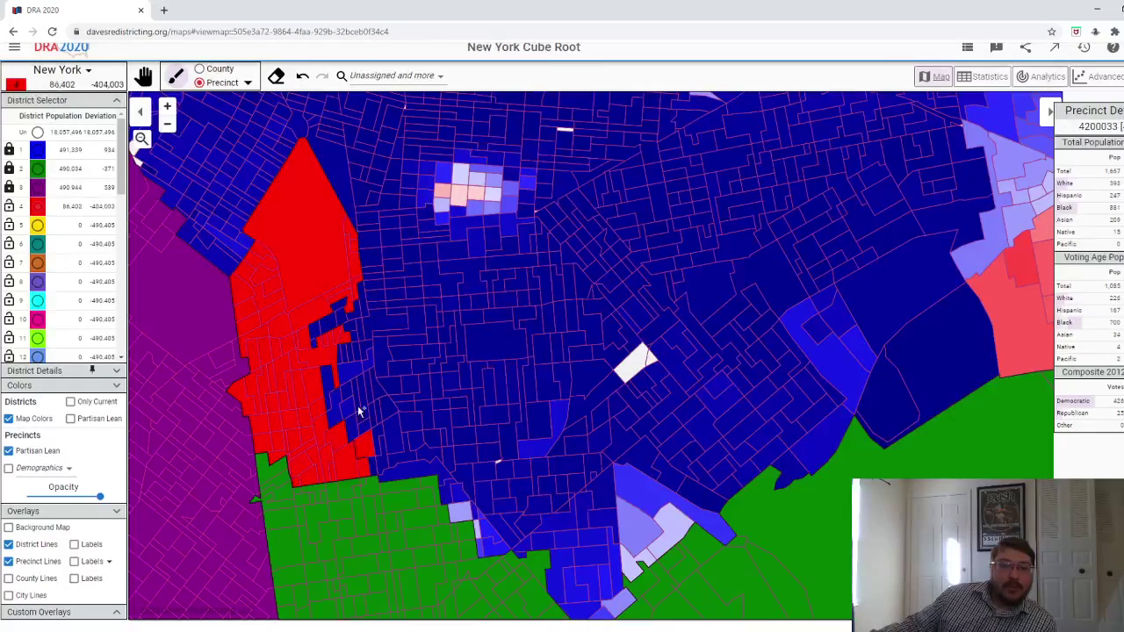
- Extend district 4 east across Flatbush and Flatlands at maximum brush size, undoing the last stray precincts beyond its eastern edge
left_click(248, 82)
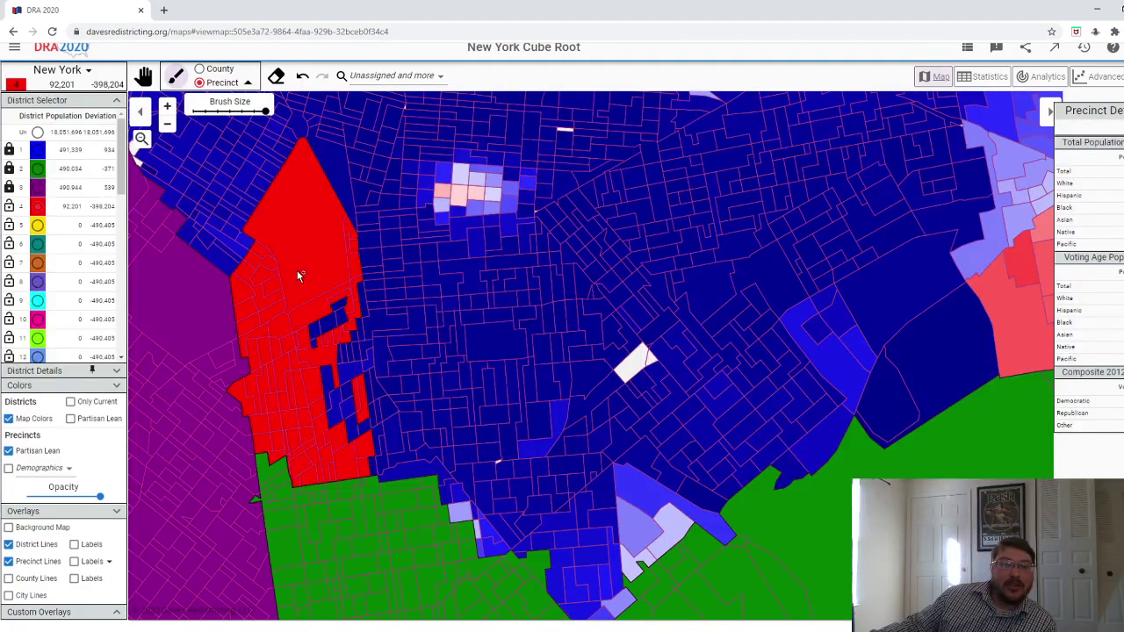
mouse_move(339, 359)
left_mouse_down()
mouse_move(366, 366)
mouse_move(354, 313)
mouse_move(361, 480)
mouse_move(378, 455)
mouse_move(467, 464)
mouse_move(503, 550)
mouse_move(597, 587)
mouse_move(659, 539)
mouse_move(565, 475)
mouse_move(529, 404)
mouse_move(415, 394)
left_mouse_up()
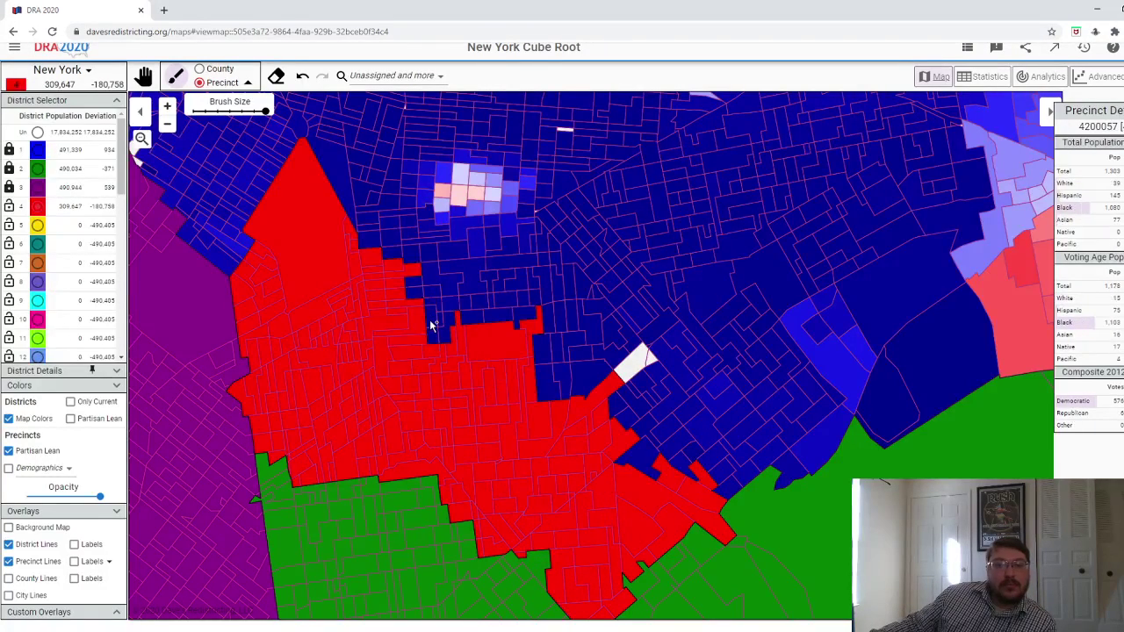
mouse_move(432, 326)
left_mouse_down()
mouse_move(479, 303)
mouse_move(551, 370)
mouse_move(507, 322)
mouse_move(568, 323)
mouse_move(614, 451)
mouse_move(641, 458)
mouse_move(685, 502)
mouse_move(647, 407)
mouse_move(623, 427)
mouse_move(644, 444)
left_mouse_up()
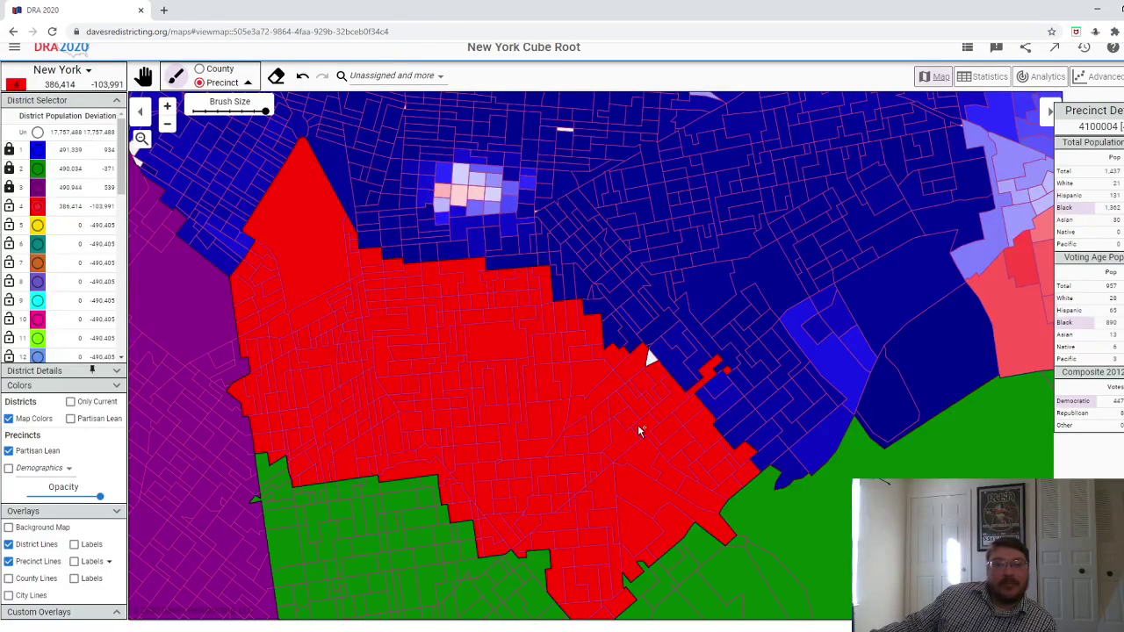
left_click(302, 76)
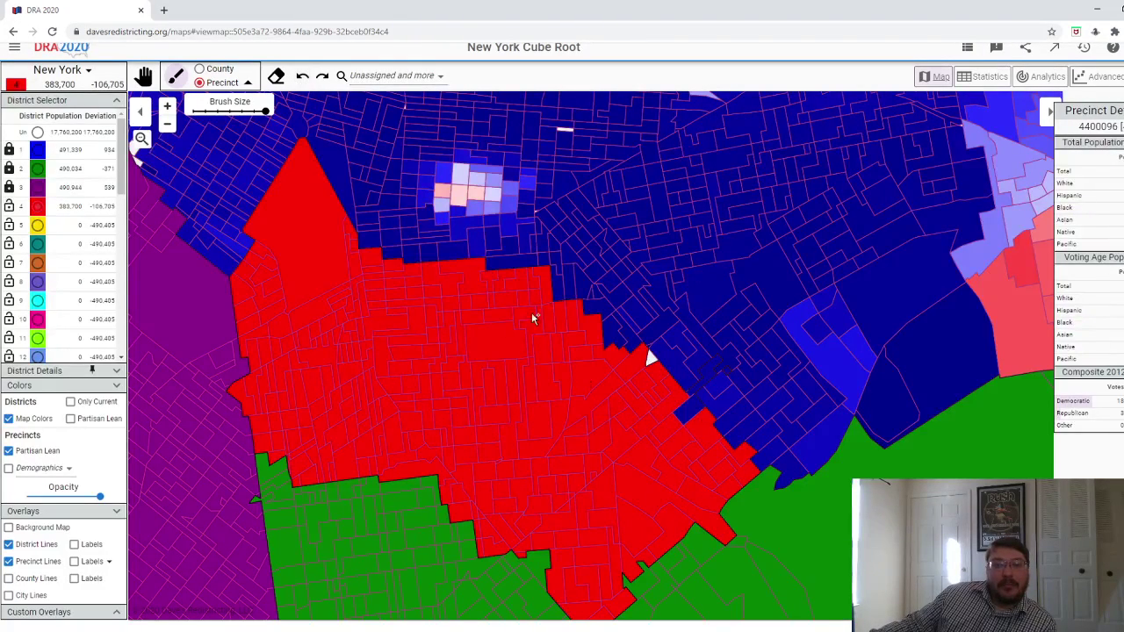
- Extend district 4 east through Canarsie to the waterfront and fill the notches along its northeastern edge
left_click(597, 354)
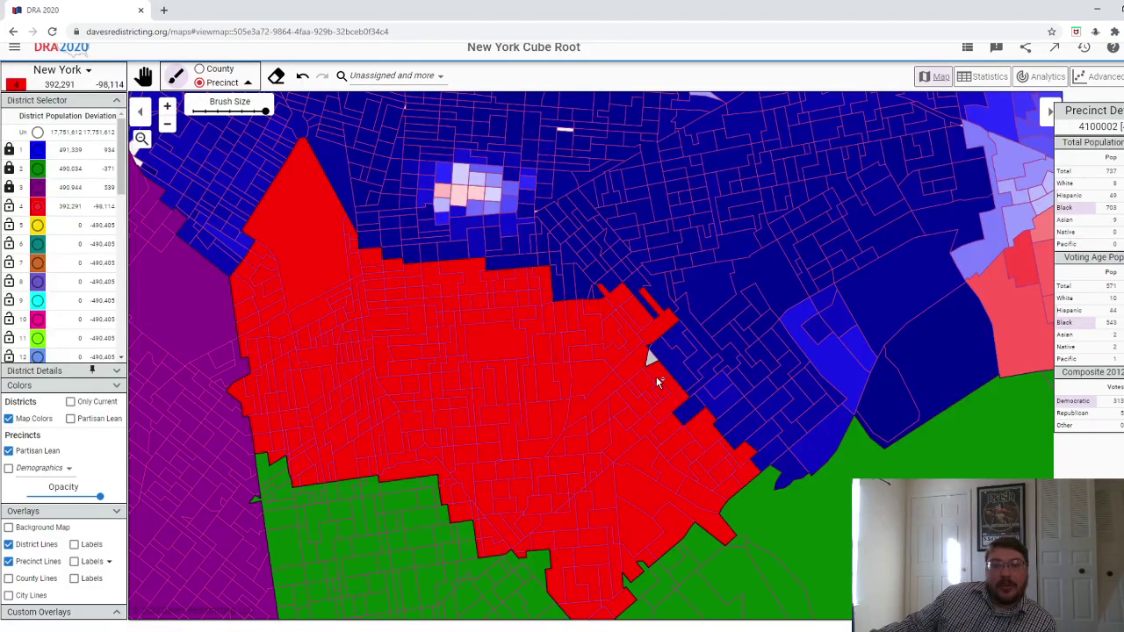
left_click_drag(656, 378, 755, 472)
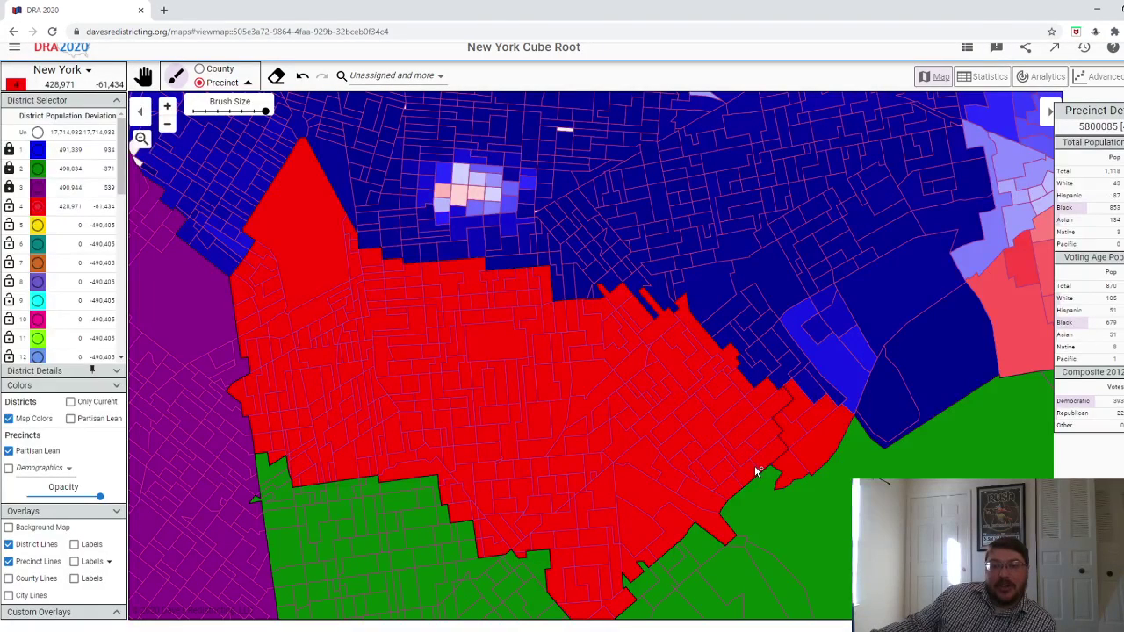
mouse_move(760, 397)
left_mouse_down()
mouse_move(780, 396)
mouse_move(781, 385)
left_mouse_up()
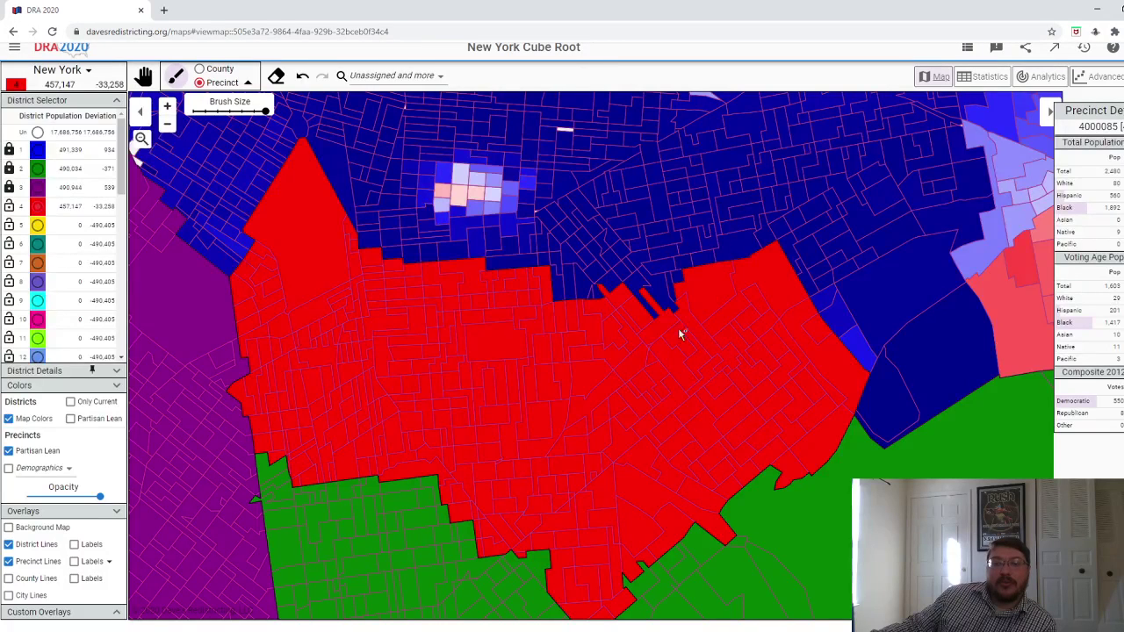
left_click(648, 351)
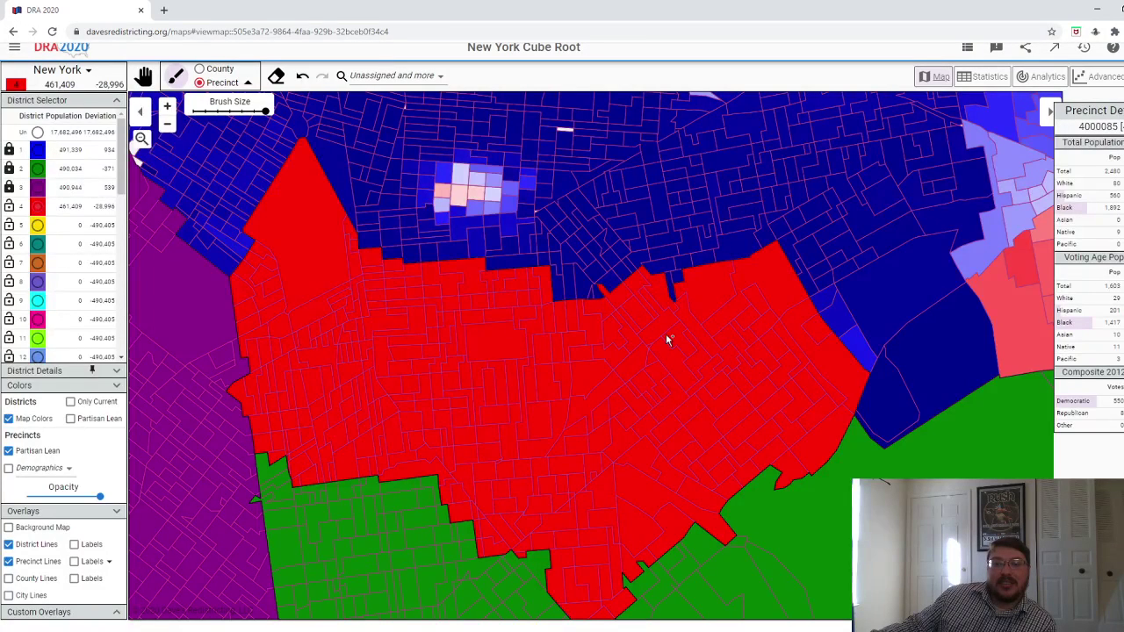
left_click(668, 341)
left_click(684, 331)
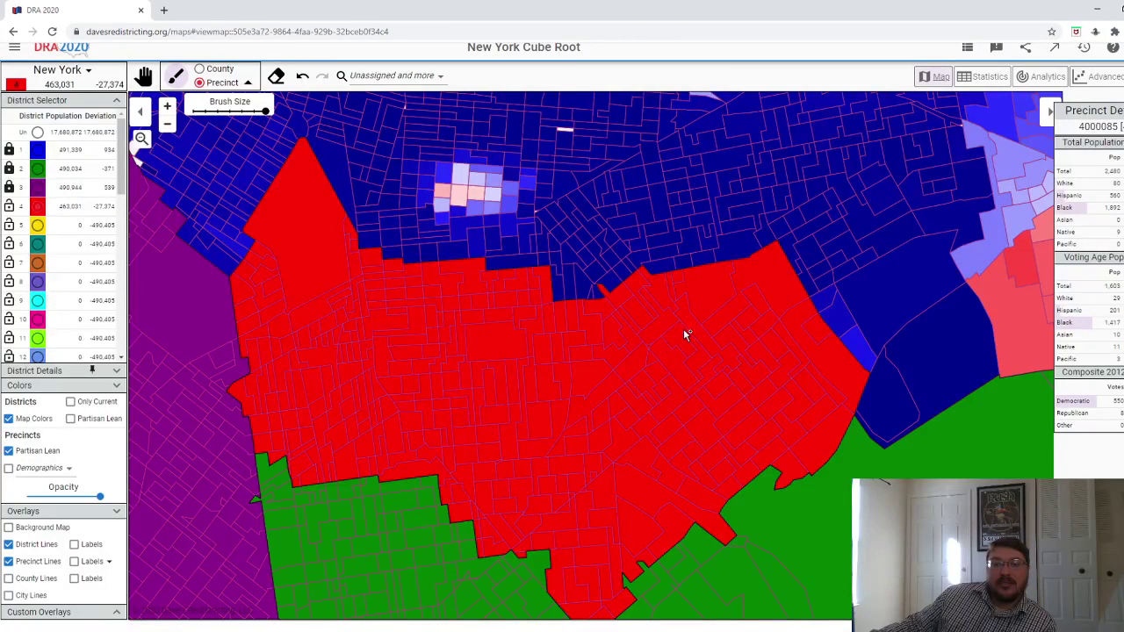
left_click(587, 337)
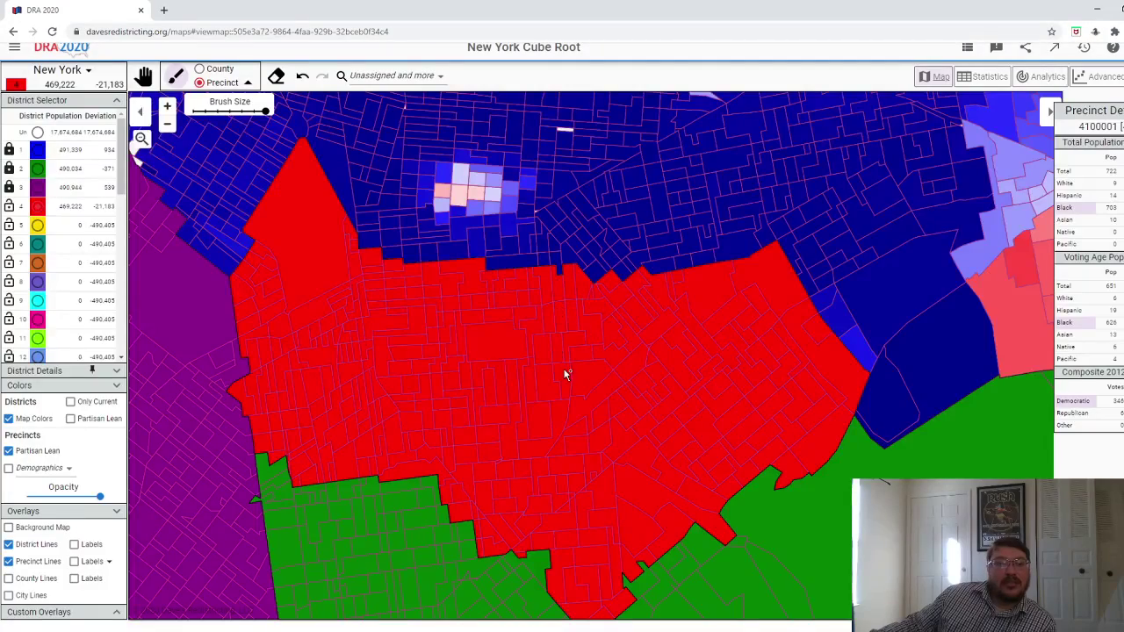
- Reduce the brush size to the minimum and add the wedge of precincts projecting from district 4's northern edge
scroll(566, 375, "down", 2)
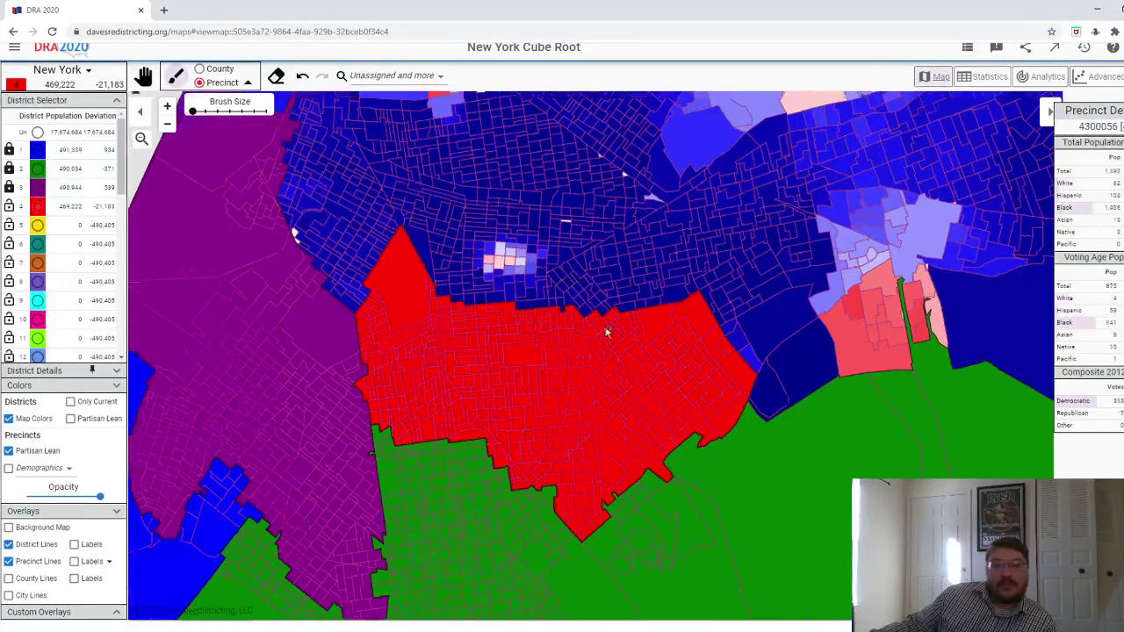
scroll(597, 321, "up", 2)
mouse_move(549, 271)
left_mouse_down()
mouse_move(482, 277)
mouse_move(603, 279)
mouse_move(624, 299)
mouse_move(654, 299)
mouse_move(621, 273)
mouse_move(658, 262)
left_mouse_up()
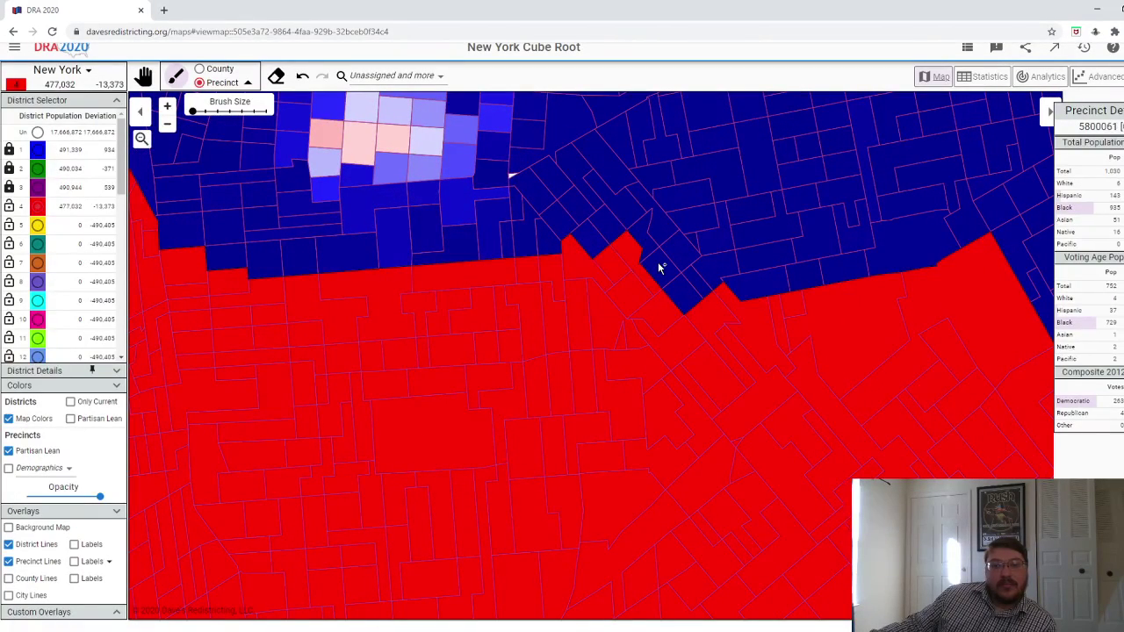
mouse_move(690, 303)
left_mouse_down()
mouse_move(694, 262)
mouse_move(665, 229)
mouse_move(653, 241)
mouse_move(636, 216)
mouse_move(594, 249)
left_mouse_up()
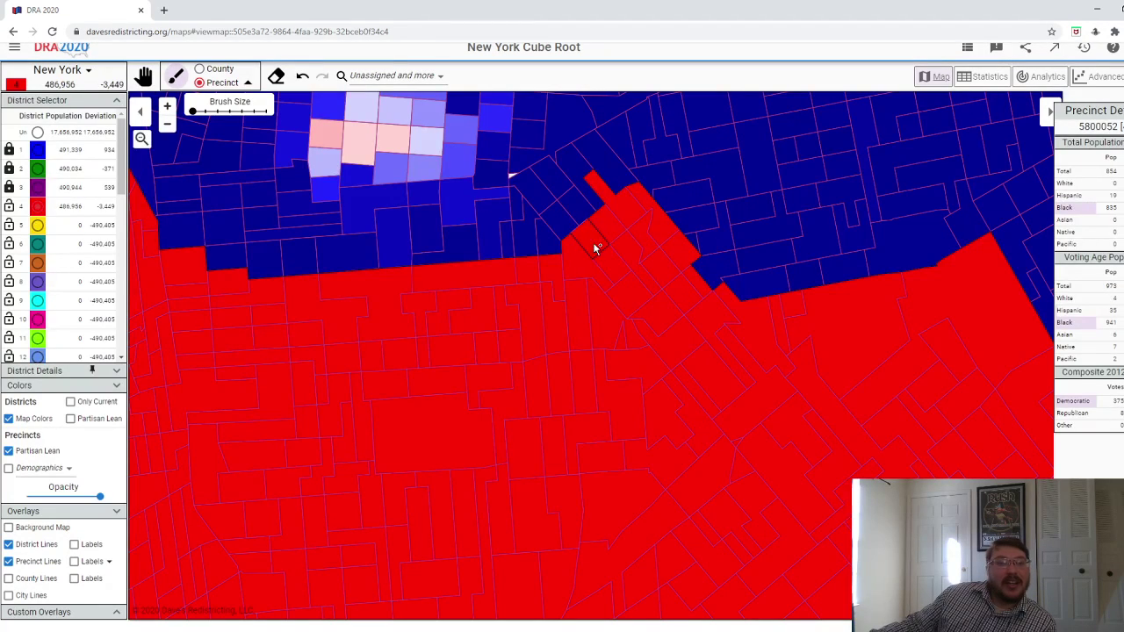
left_click(611, 180)
- Add one precinct on district 4's northern edge east of Prospect Park, and undo adding the precinct just east of it
scroll(648, 334, "down", 3)
scroll(682, 292, "up", 2)
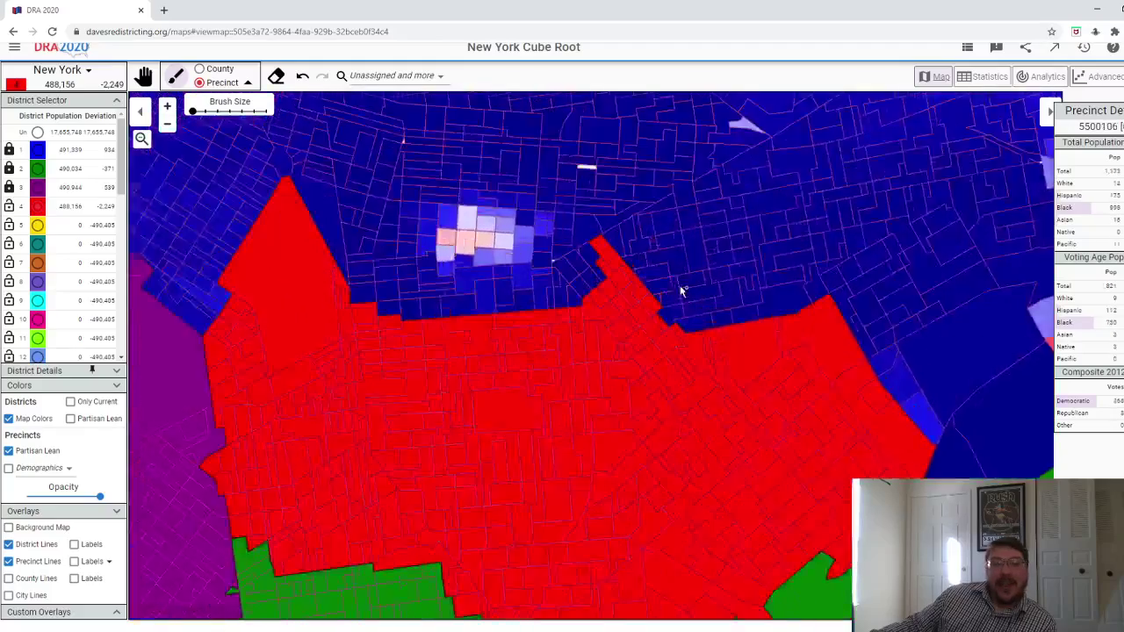
scroll(683, 292, "up", 1)
left_click(356, 309)
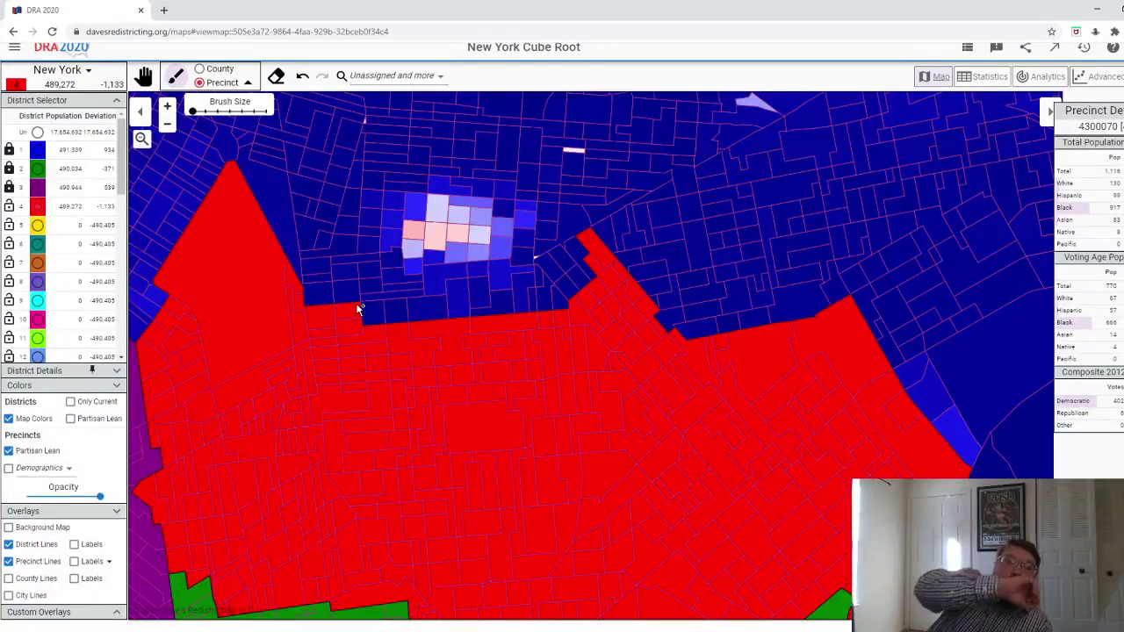
left_click(372, 314)
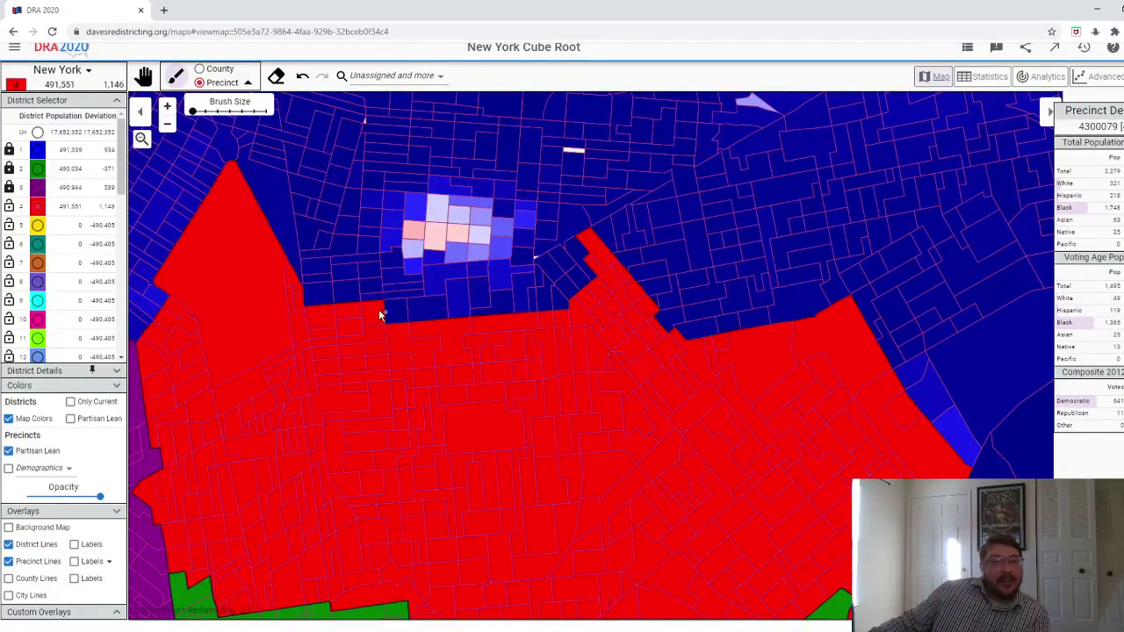
left_click(302, 76)
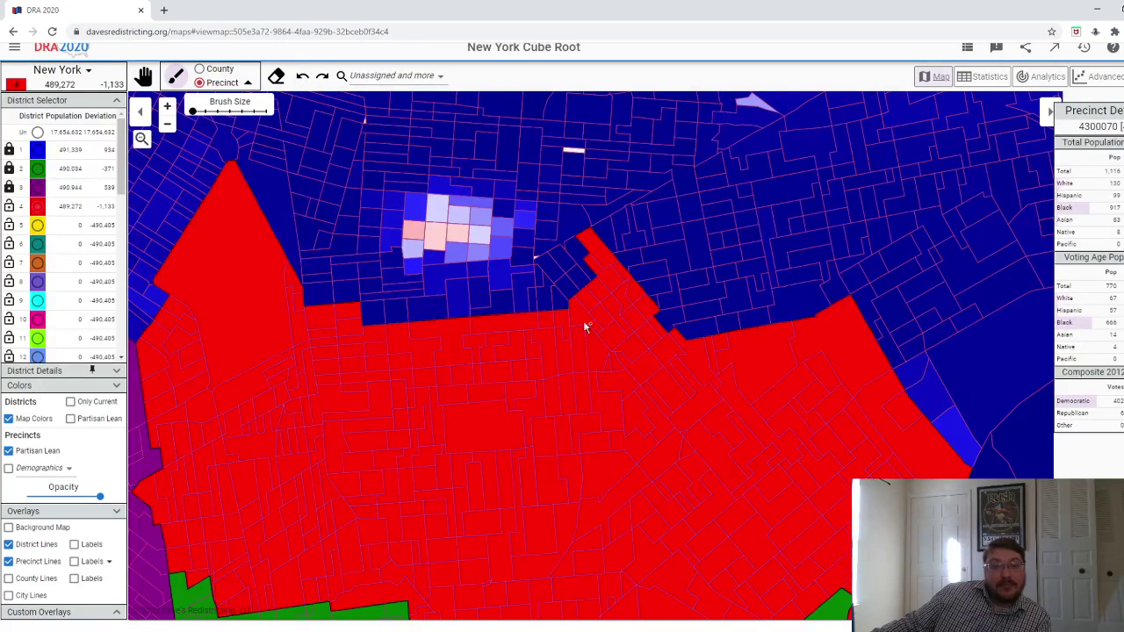
- Add the small precinct just west of the northern wedge to district 4 and lock the district
scroll(621, 313, "up", 1)
left_click(537, 298)
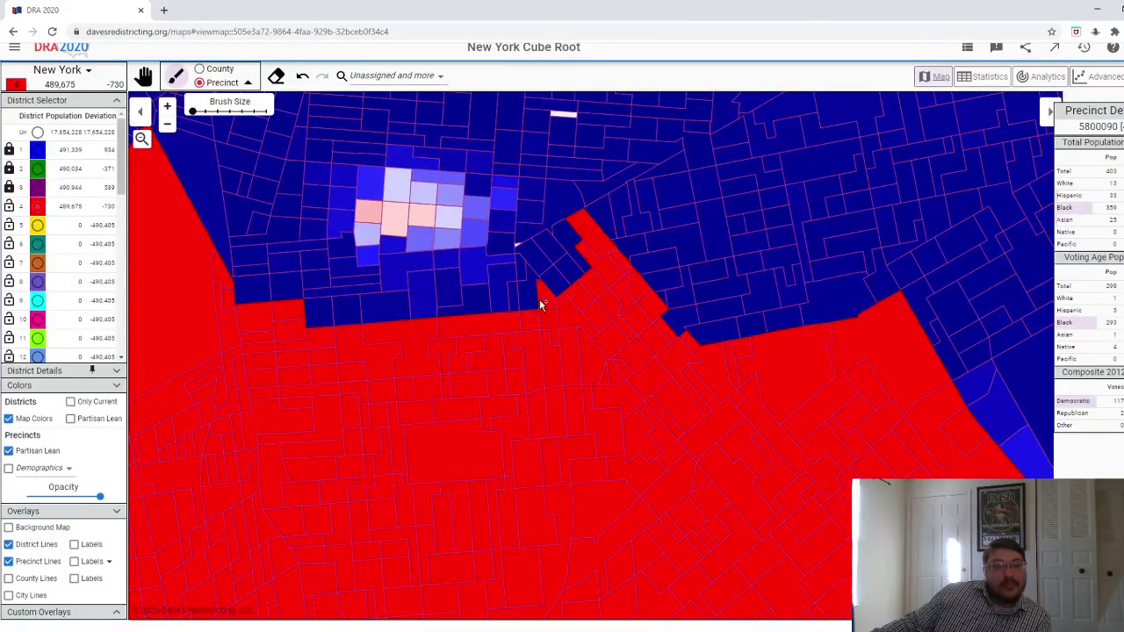
left_click(9, 207)
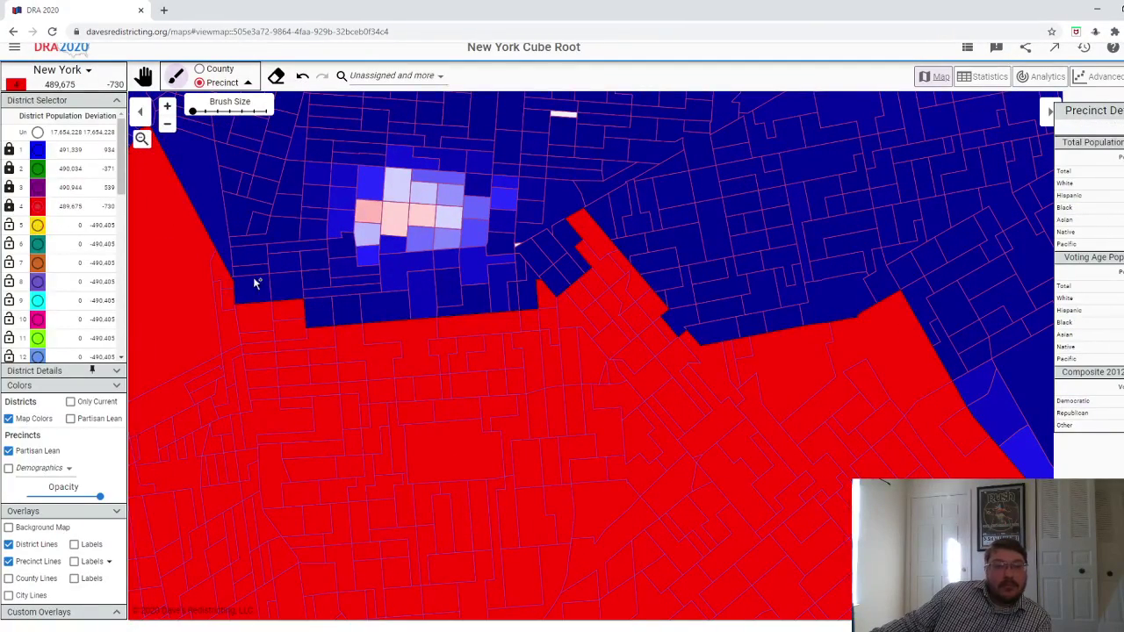
- Enlarge the brush to the maximum and start district 5 along the waterfront, from district 4's eastern edge across the airport area
scroll(633, 442, "down", 4)
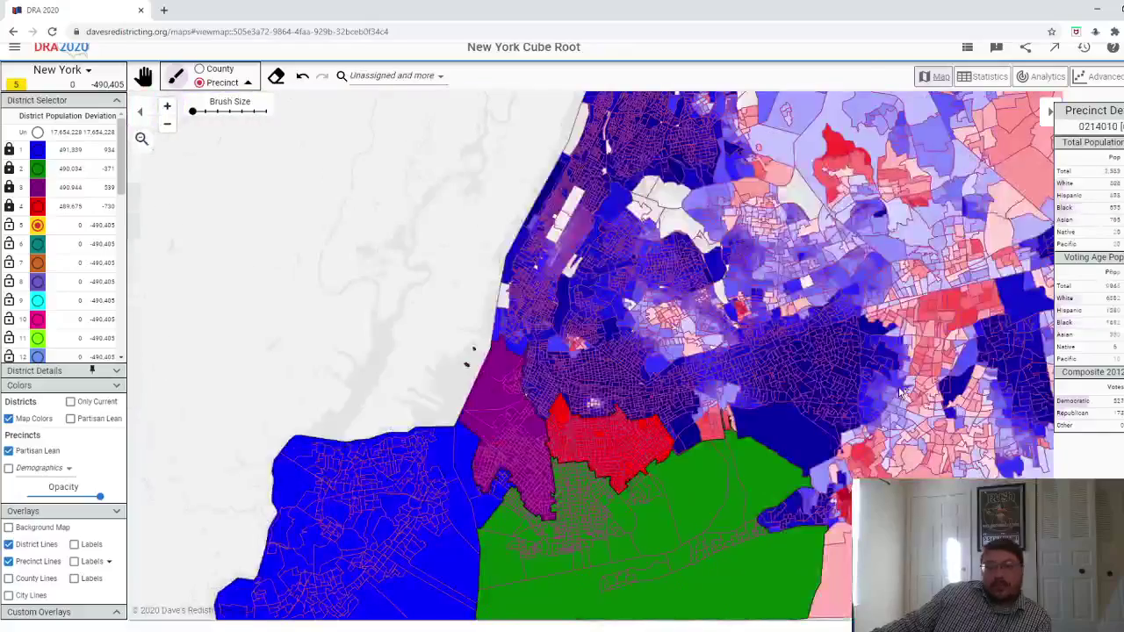
scroll(901, 392, "up", 3)
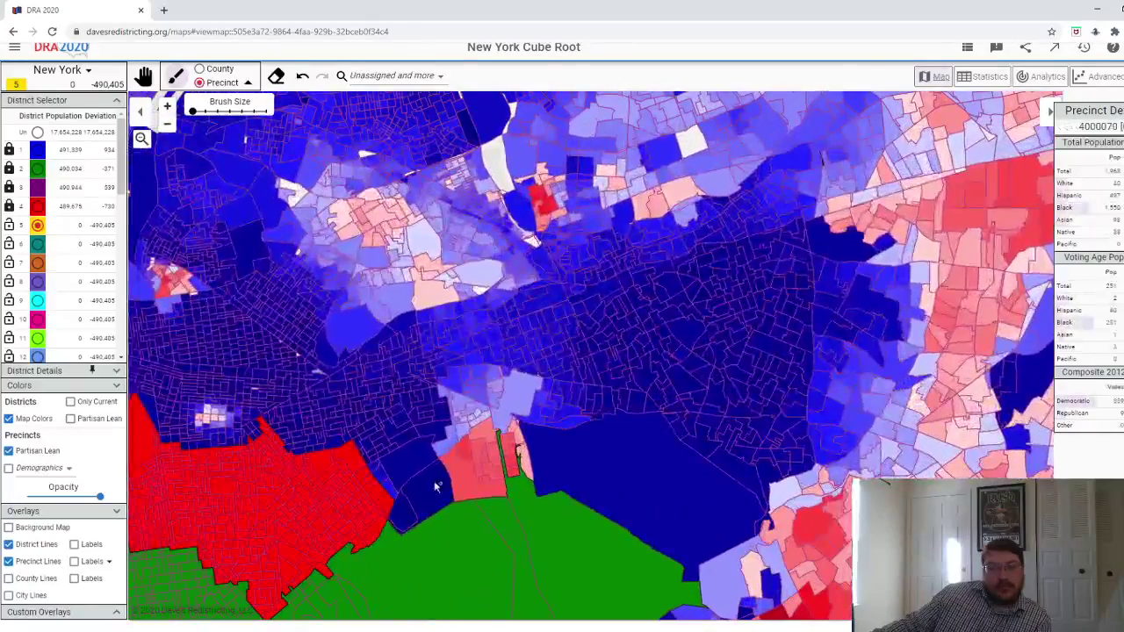
scroll(437, 488, "up", 2)
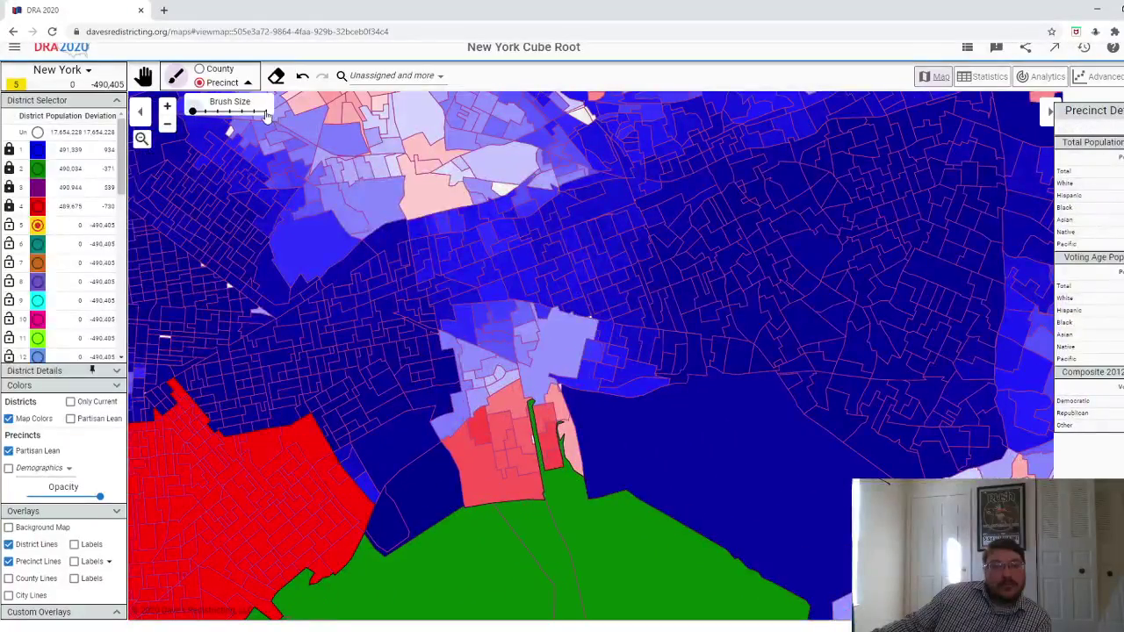
left_click(266, 112)
left_click(412, 497)
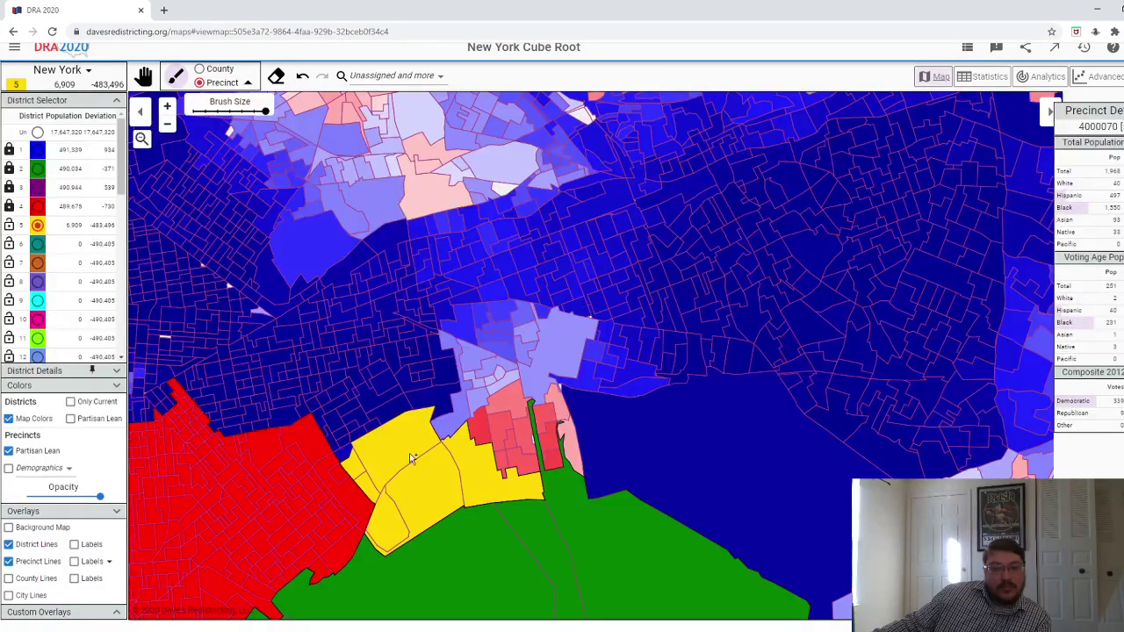
mouse_move(409, 458)
left_mouse_down()
mouse_move(571, 413)
mouse_move(492, 369)
mouse_move(413, 387)
mouse_move(374, 432)
left_mouse_up()
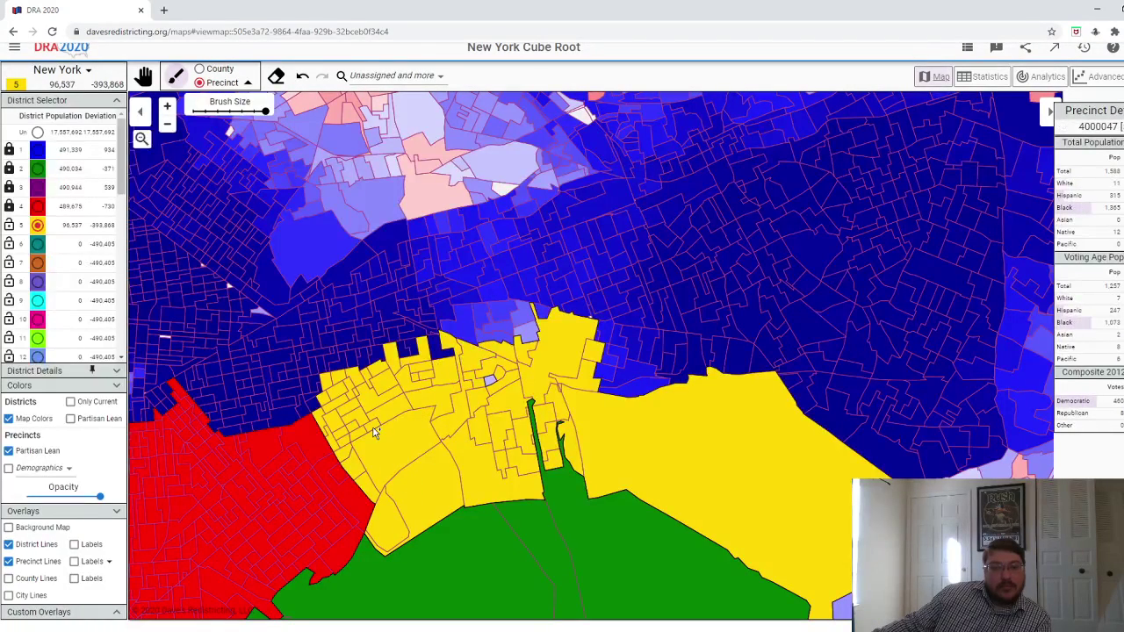
- Extend district 5 over the precincts north of the airport, west along district 4's northern edge, and up to the large precinct at its northwest corner
mouse_move(459, 405)
left_mouse_down()
mouse_move(509, 404)
mouse_move(511, 361)
mouse_move(630, 393)
mouse_move(680, 385)
mouse_move(725, 396)
mouse_move(678, 358)
mouse_move(427, 338)
mouse_move(340, 359)
mouse_move(332, 385)
mouse_move(296, 401)
mouse_move(234, 413)
left_mouse_up()
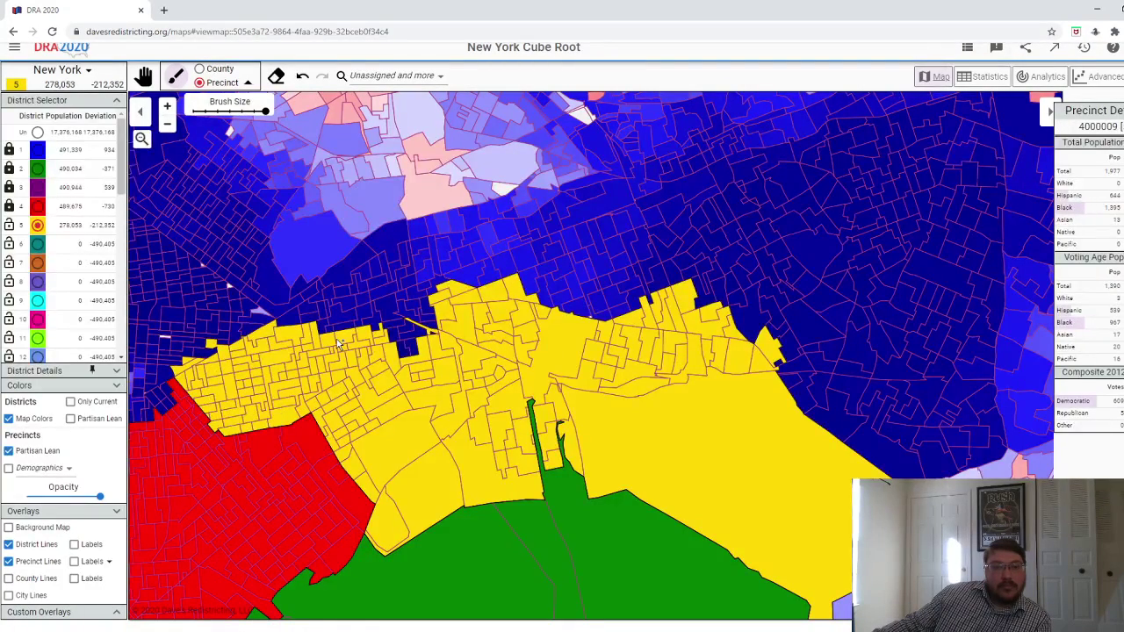
left_click_drag(338, 344, 404, 349)
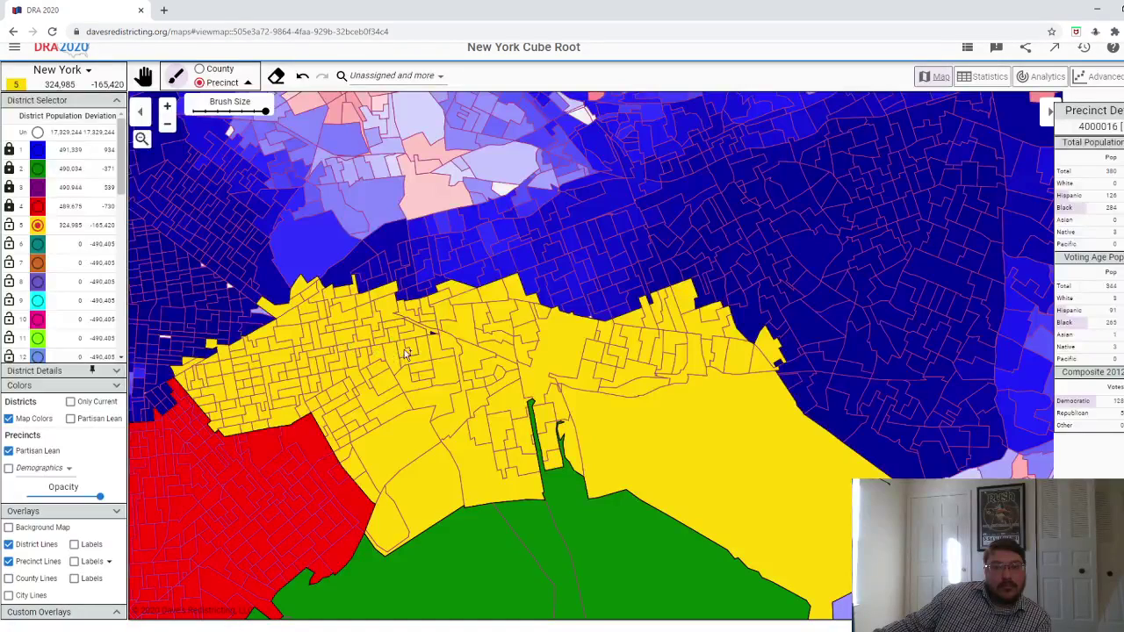
left_click(390, 297)
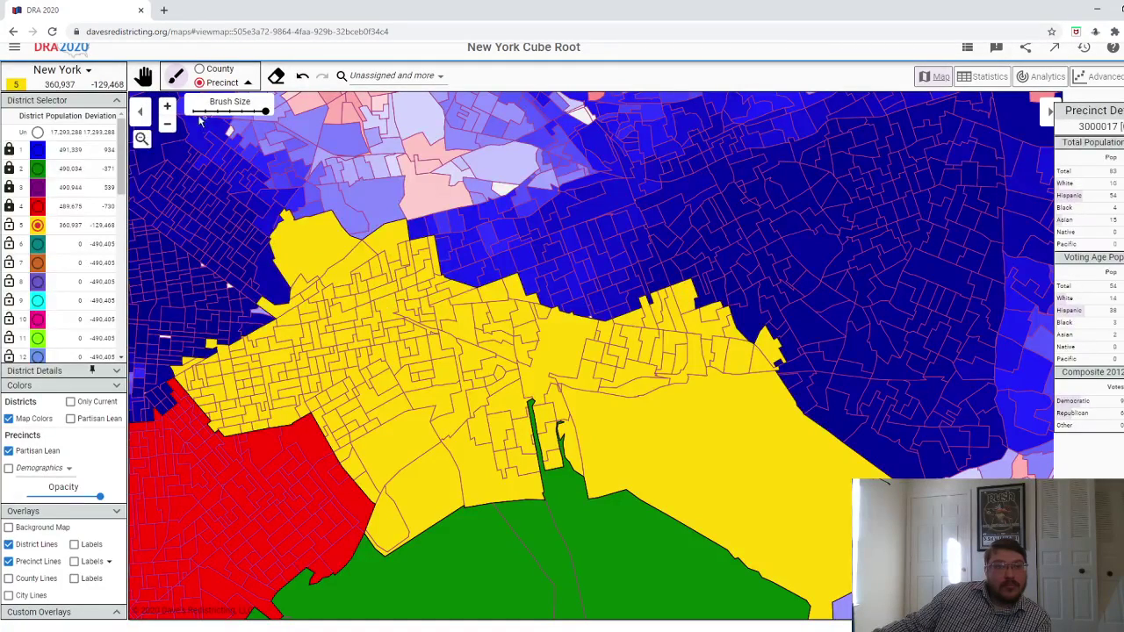
- Unassign the large precinct at district 5's northwest corner and the jagged precincts beside it, using the smallest brush
left_click(37, 132)
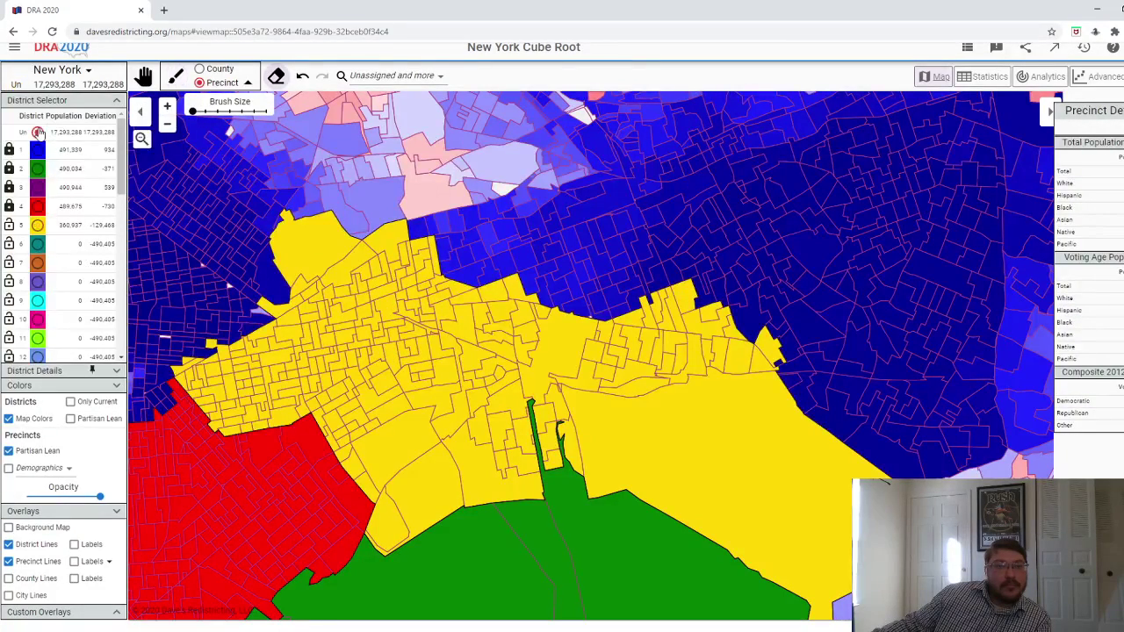
scroll(153, 251, "up", 1)
left_click(315, 288)
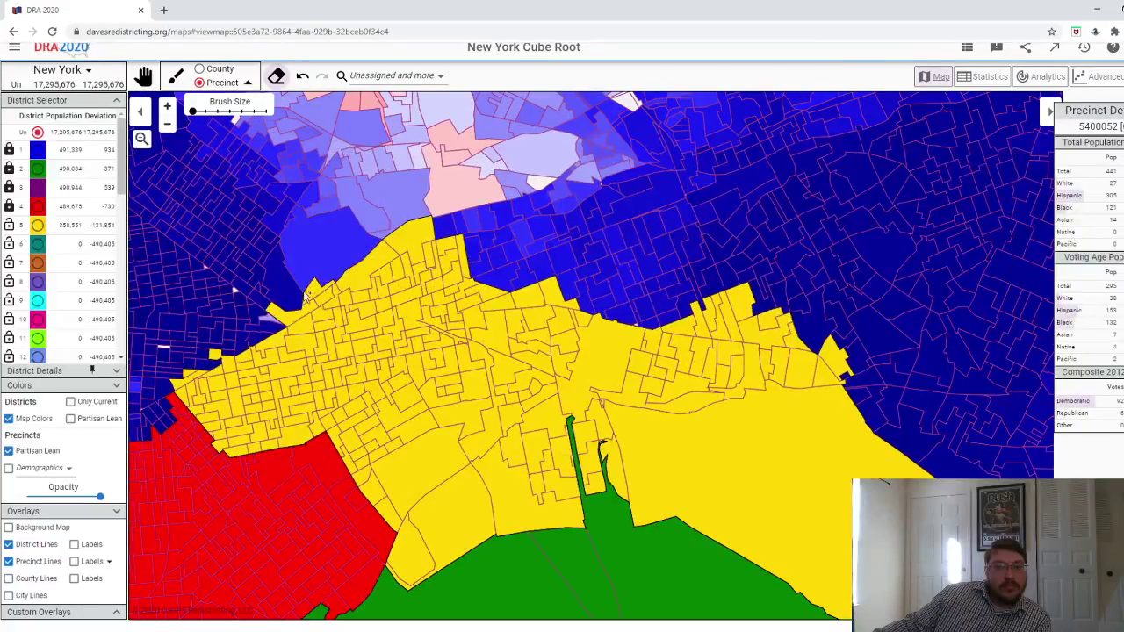
mouse_move(307, 297)
left_mouse_down()
mouse_move(272, 323)
mouse_move(324, 303)
left_mouse_up()
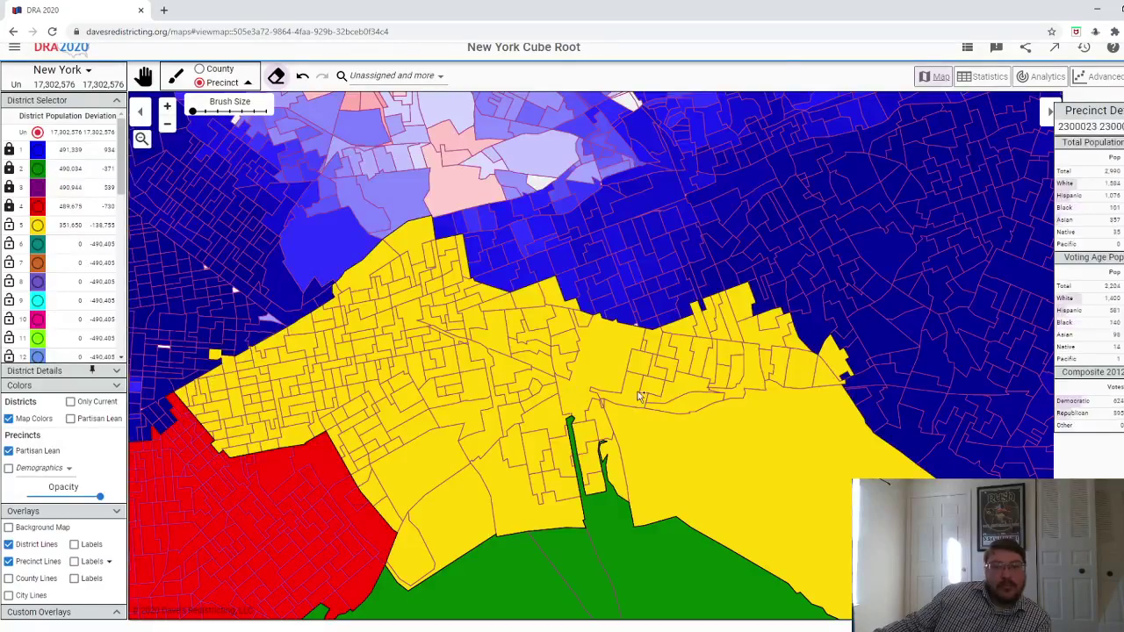
- Unassign the precincts projecting north and east from district 5's northeastern edge, and add the missing precinct at its northern tip
scroll(210, 380, "down", 1)
scroll(644, 257, "up", 1)
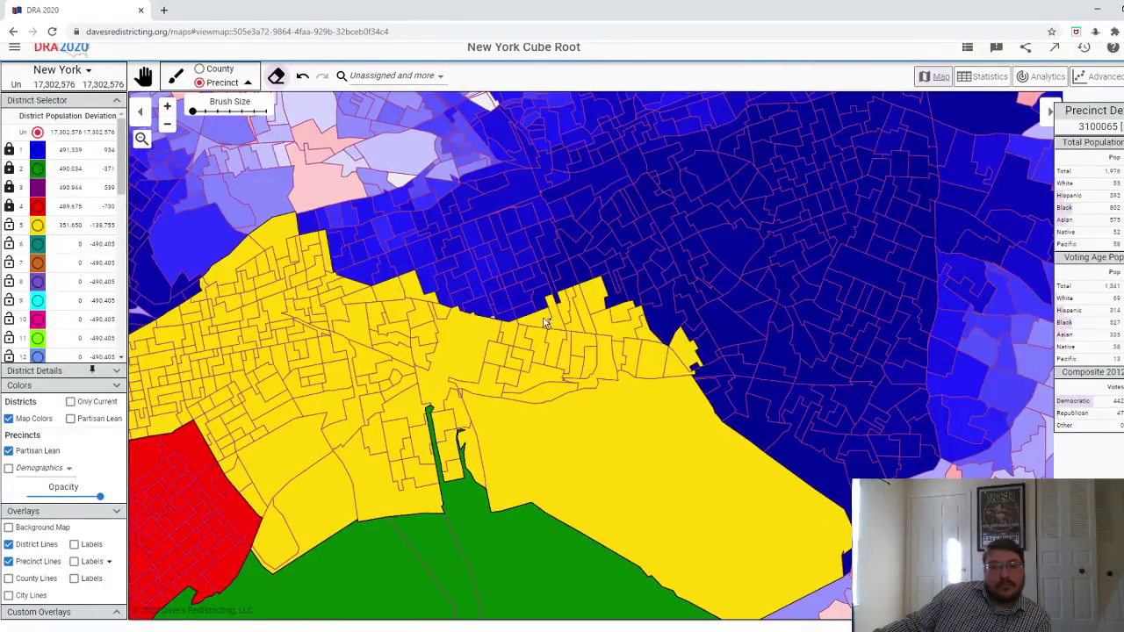
mouse_move(545, 323)
left_mouse_down()
mouse_move(579, 300)
mouse_move(674, 343)
left_mouse_up()
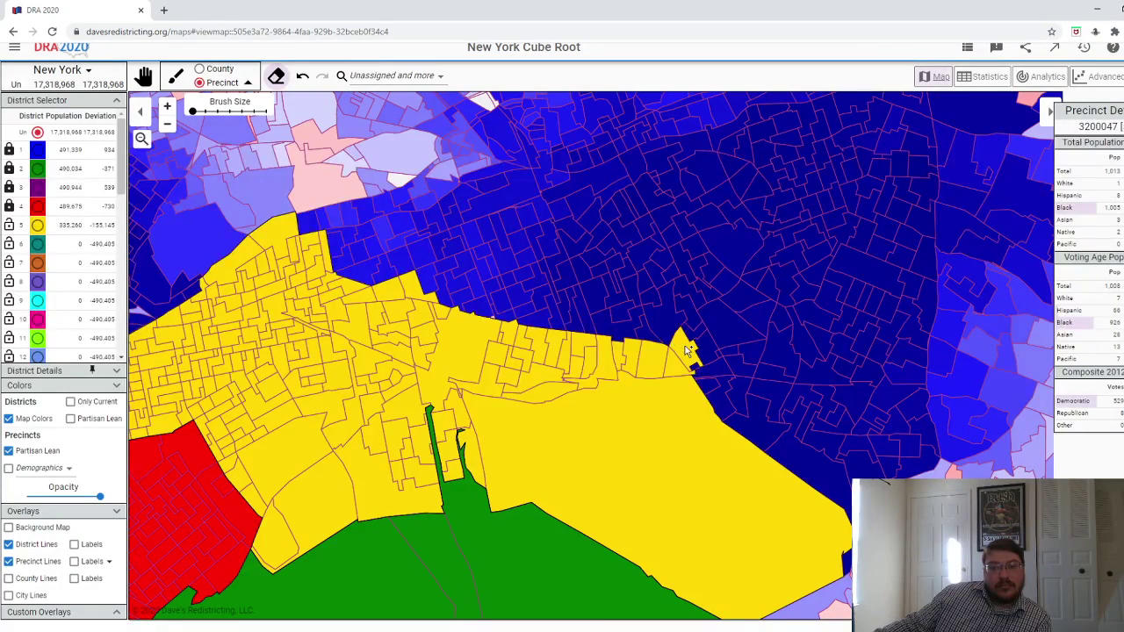
left_click(38, 225)
left_click(320, 227)
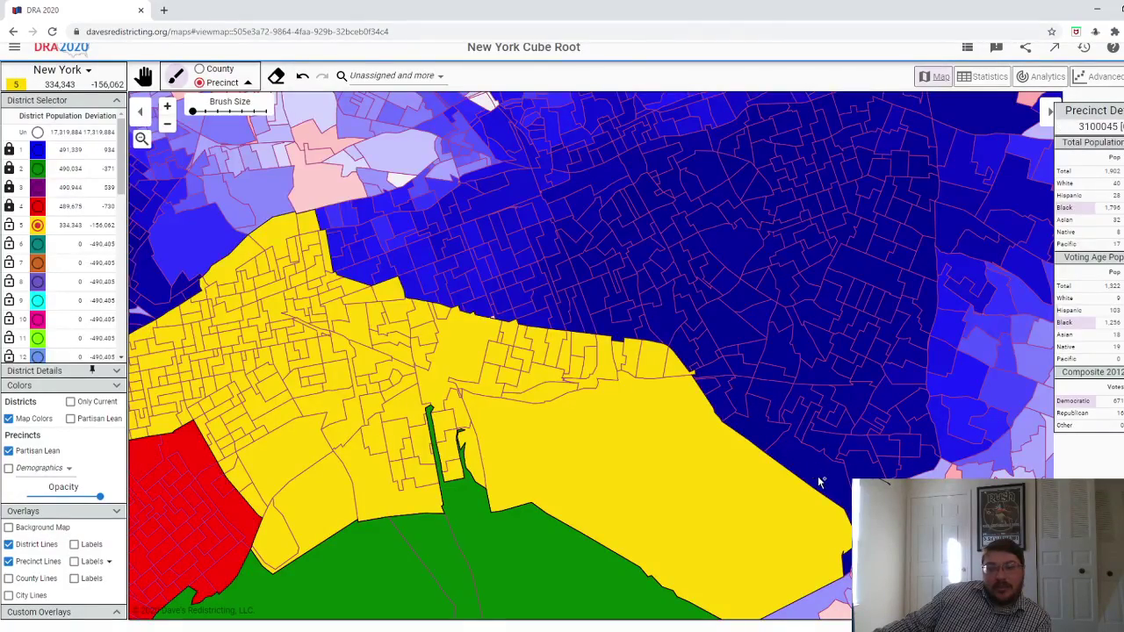
- Extend district 5 east from its northern tip, filling the adjoining blocks and forming an arm along the park's southern edge
scroll(818, 483, "down", 3)
scroll(811, 416, "up", 3)
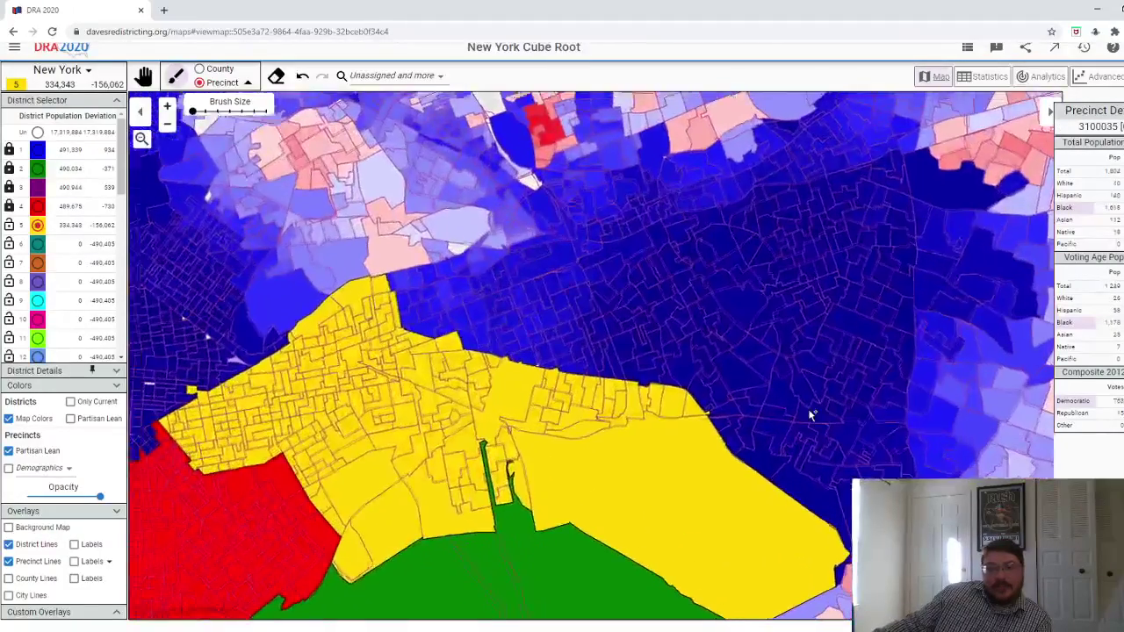
scroll(505, 234, "down", 1)
scroll(505, 233, "up", 2)
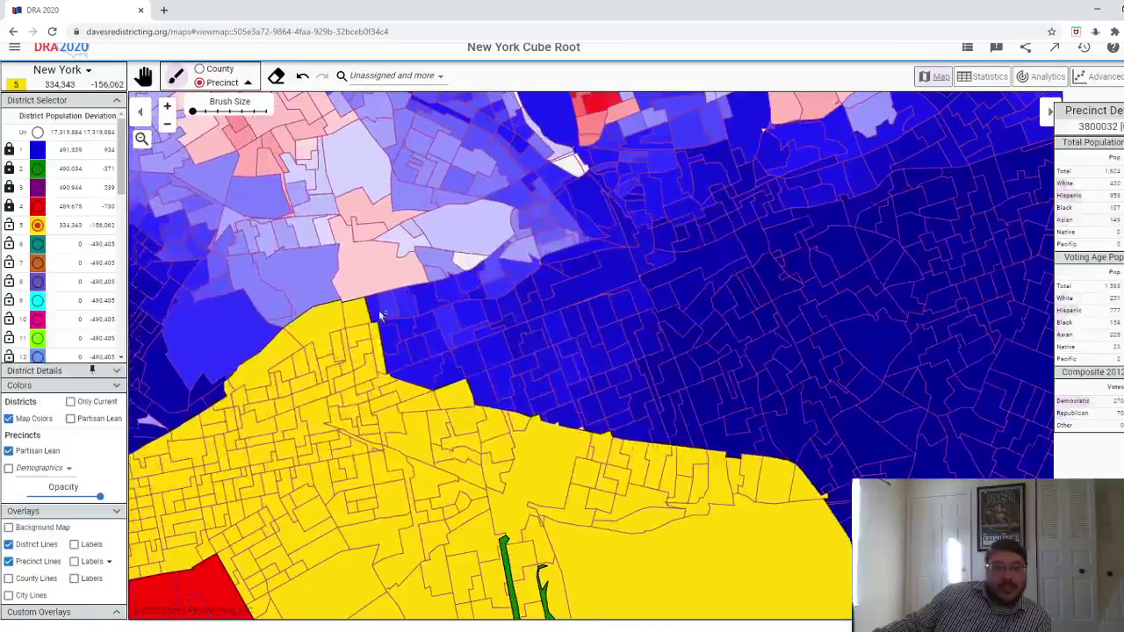
mouse_move(379, 316)
left_mouse_down()
mouse_move(438, 314)
mouse_move(429, 343)
mouse_move(398, 338)
mouse_move(429, 400)
mouse_move(446, 398)
mouse_move(465, 362)
mouse_move(496, 396)
mouse_move(513, 393)
mouse_move(509, 366)
mouse_move(488, 337)
mouse_move(464, 329)
mouse_move(457, 293)
mouse_move(479, 281)
mouse_move(484, 293)
mouse_move(494, 274)
mouse_move(538, 280)
mouse_move(527, 305)
mouse_move(496, 309)
mouse_move(513, 325)
mouse_move(567, 275)
left_mouse_up()
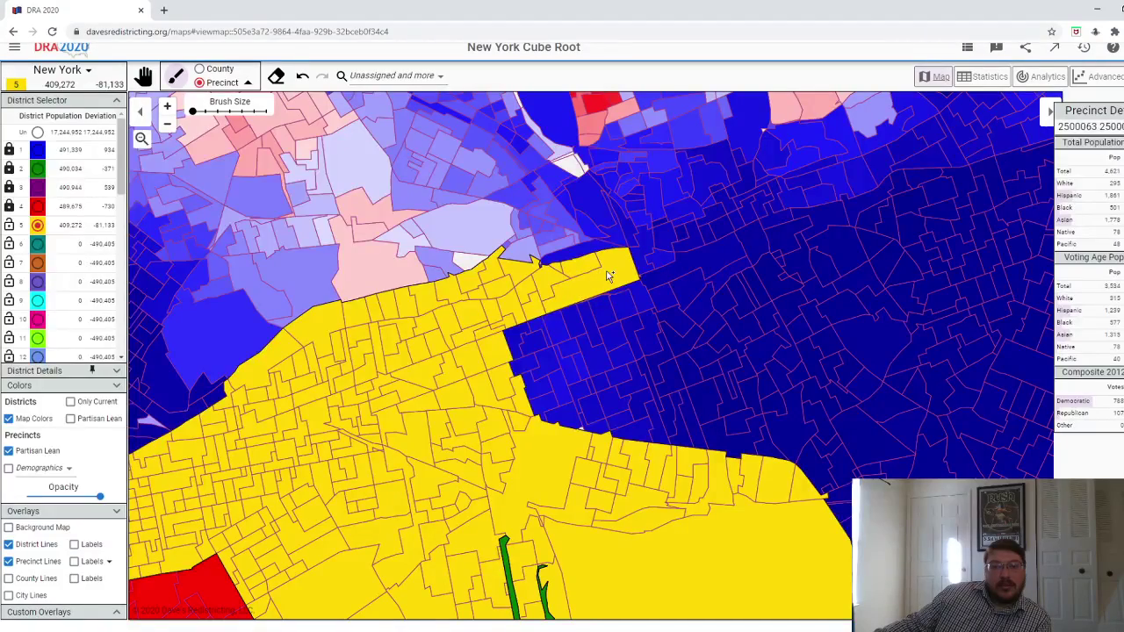
- Add the tiny precinct in the notch on district 5's northern edge and the precincts directly south of its northeastern arm
scroll(551, 273, "up", 4)
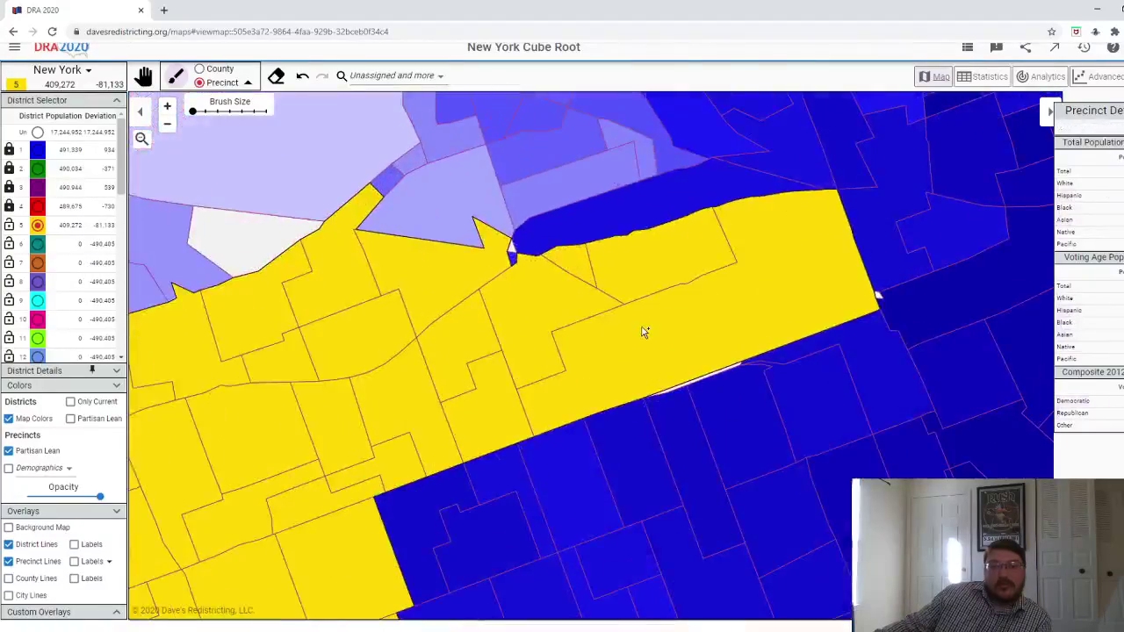
scroll(640, 332, "down", 2)
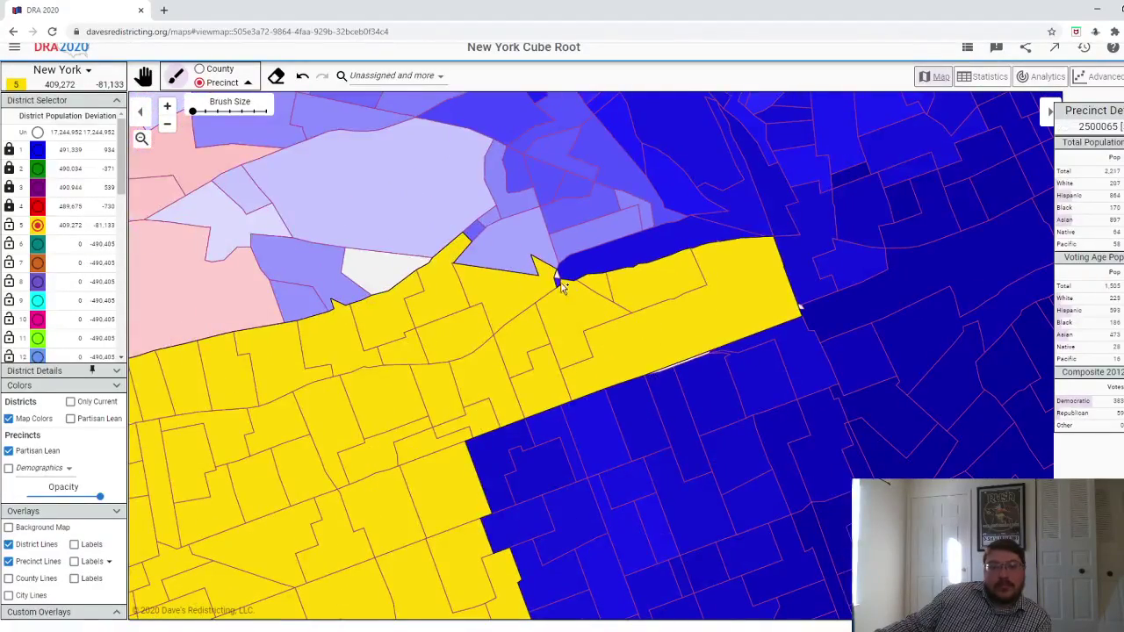
scroll(658, 351, "down", 2)
scroll(735, 369, "up", 1)
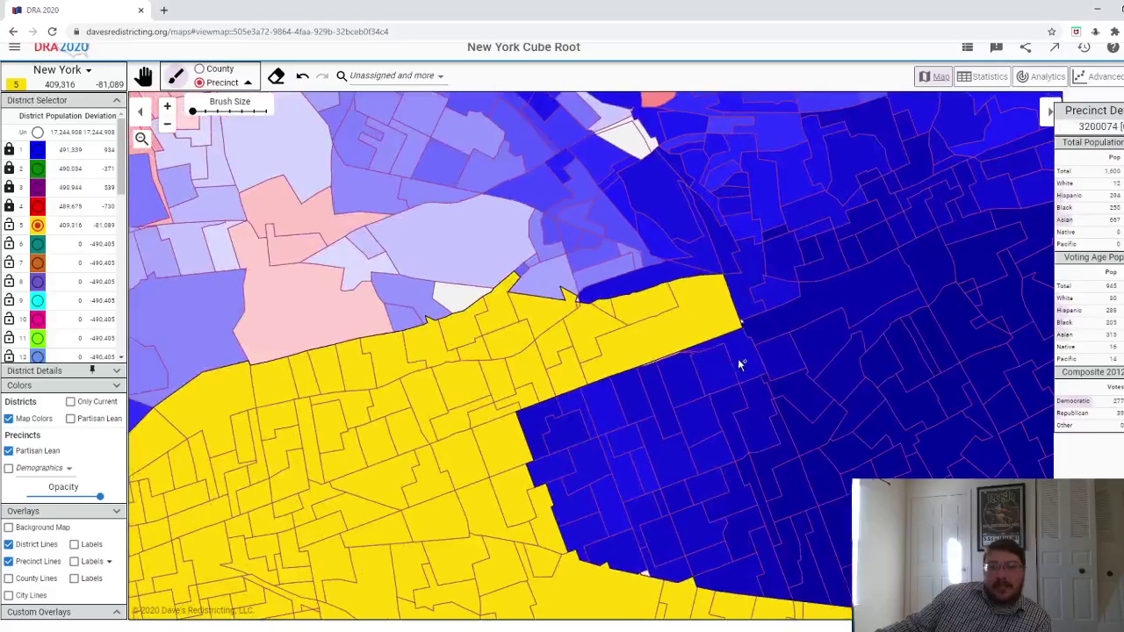
left_click(710, 385)
scroll(673, 377, "up", 5)
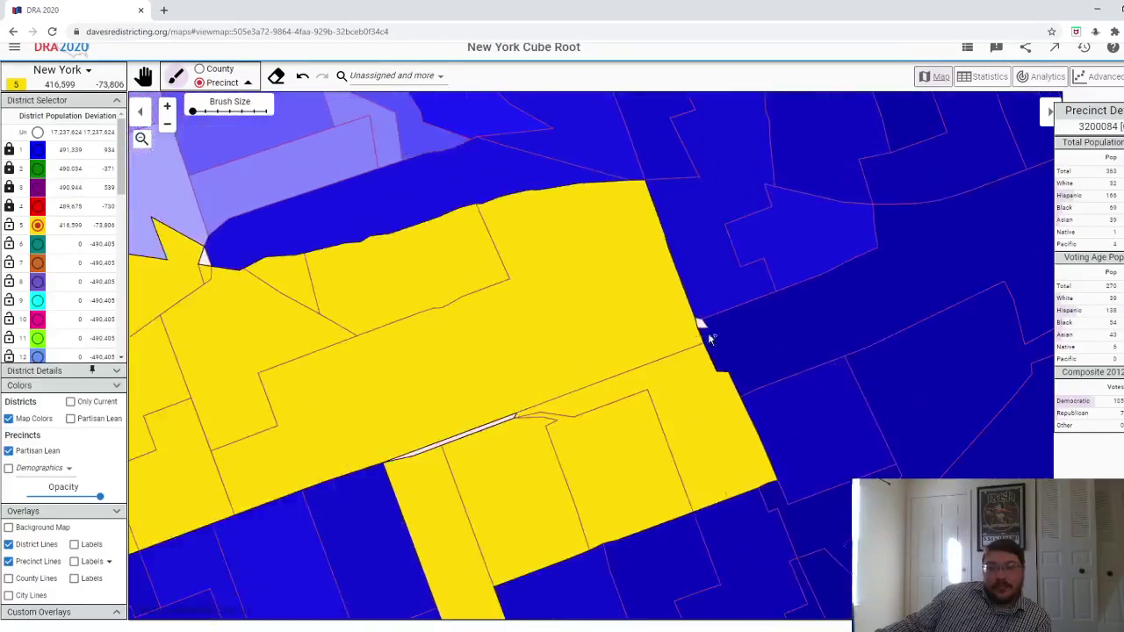
left_click(683, 351)
scroll(672, 346, "down", 1)
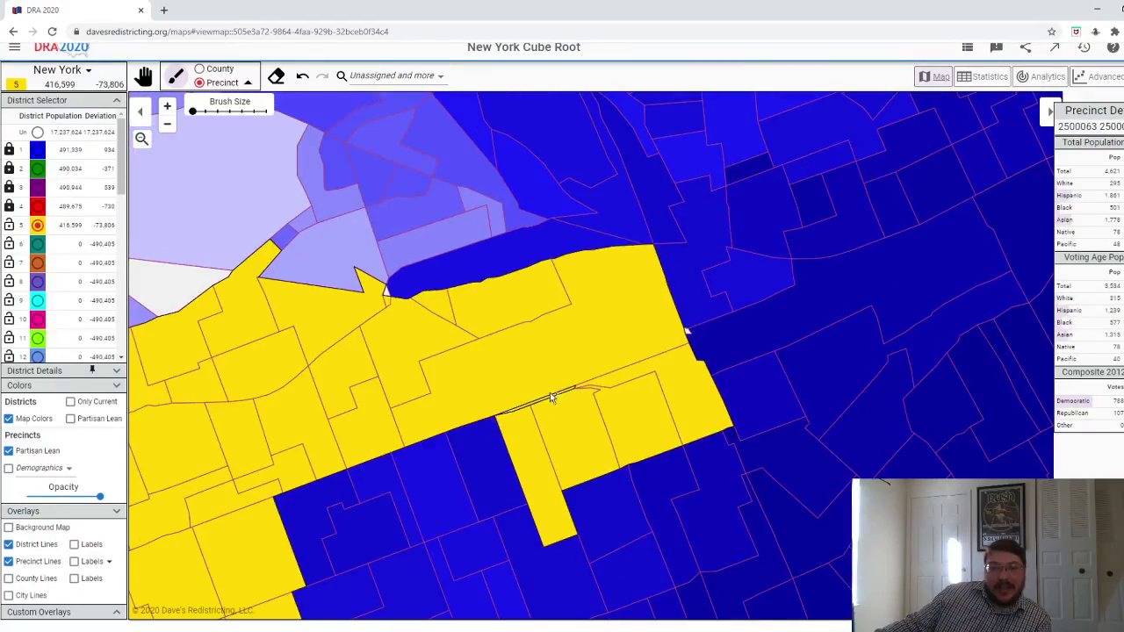
- Fill the row of unassigned precincts under the western part of district 5's northeastern arm
left_click(427, 477)
left_click(315, 515)
left_click(373, 523)
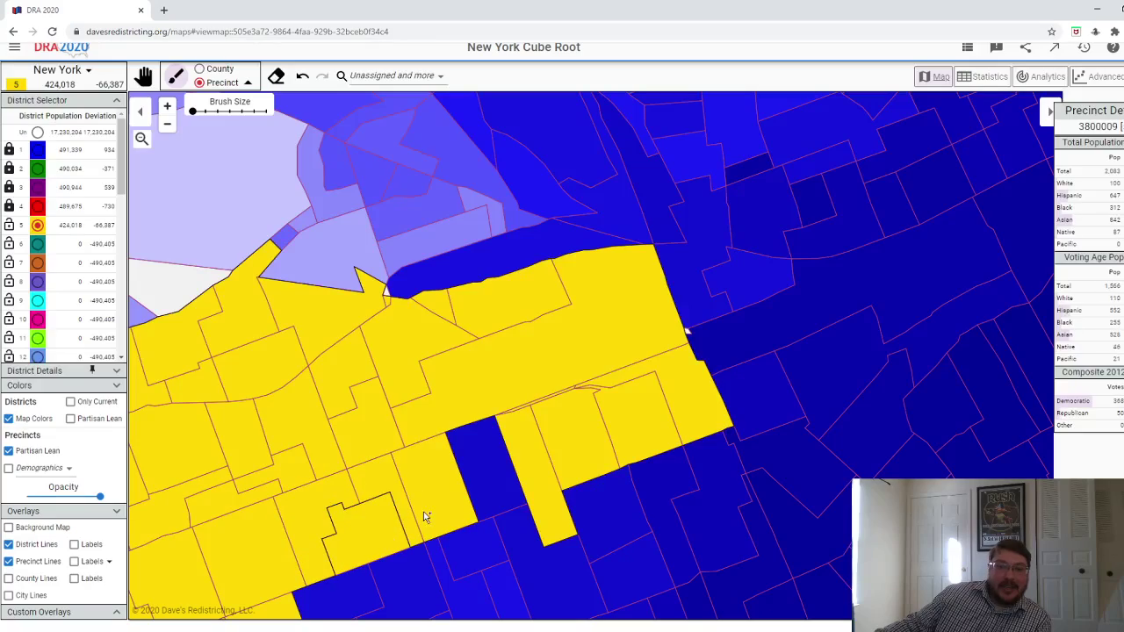
left_click(491, 499)
- Fill the remaining unassigned block enclosed by district 5, straightening its eastern edge from the northeastern arm down to the southern precincts
scroll(491, 497, "down", 3)
scroll(421, 474, "up", 2)
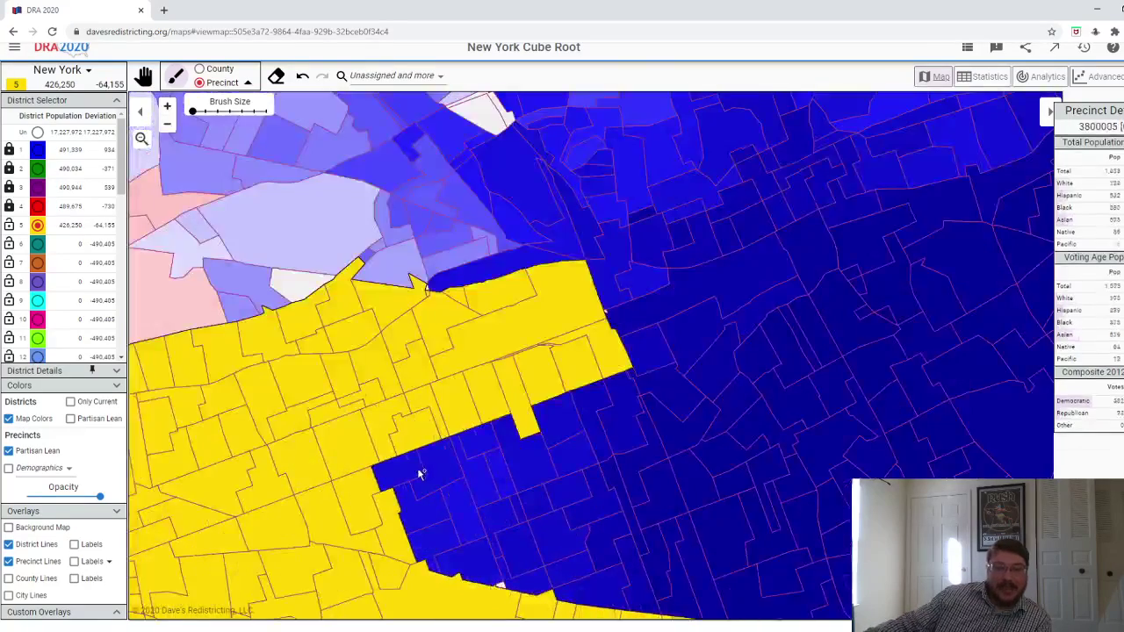
mouse_move(421, 475)
left_mouse_down()
mouse_move(439, 556)
mouse_move(518, 584)
mouse_move(494, 510)
mouse_move(468, 511)
mouse_move(493, 469)
mouse_move(491, 441)
mouse_move(520, 503)
mouse_move(535, 459)
mouse_move(569, 424)
mouse_move(575, 482)
mouse_move(561, 504)
mouse_move(582, 568)
mouse_move(686, 592)
mouse_move(676, 519)
mouse_move(613, 399)
mouse_move(599, 431)
mouse_move(604, 501)
mouse_move(619, 527)
mouse_move(590, 537)
mouse_move(623, 492)
left_mouse_up()
scroll(623, 498, "down", 3)
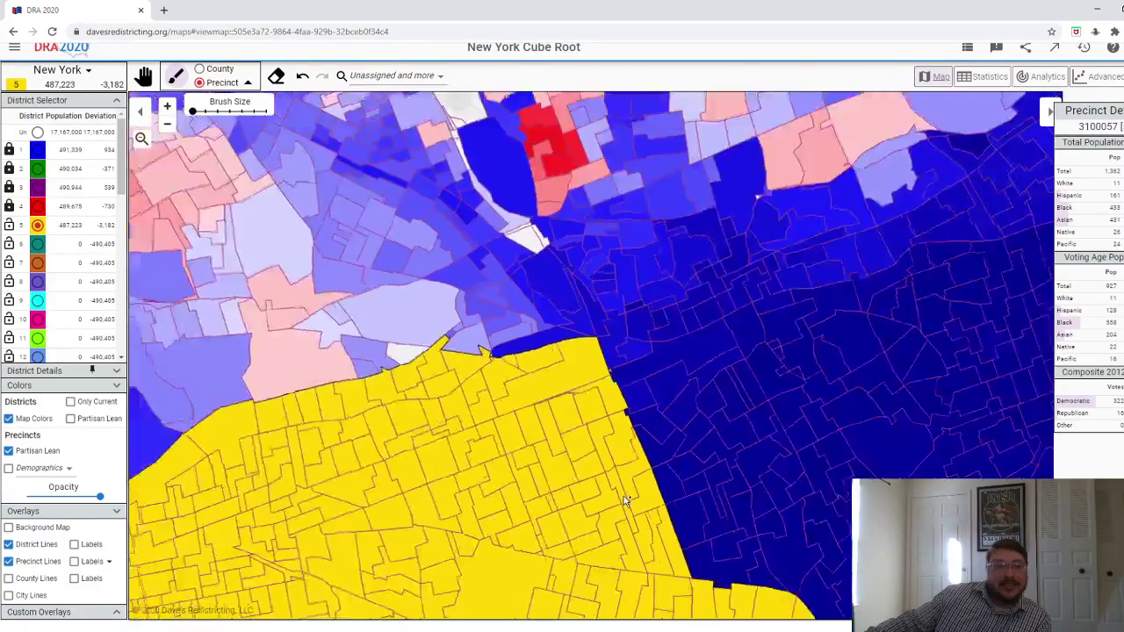
- Add the long narrow precinct bordering district 5's northeastern arm on the north, and lock the district
scroll(729, 580, "up", 5)
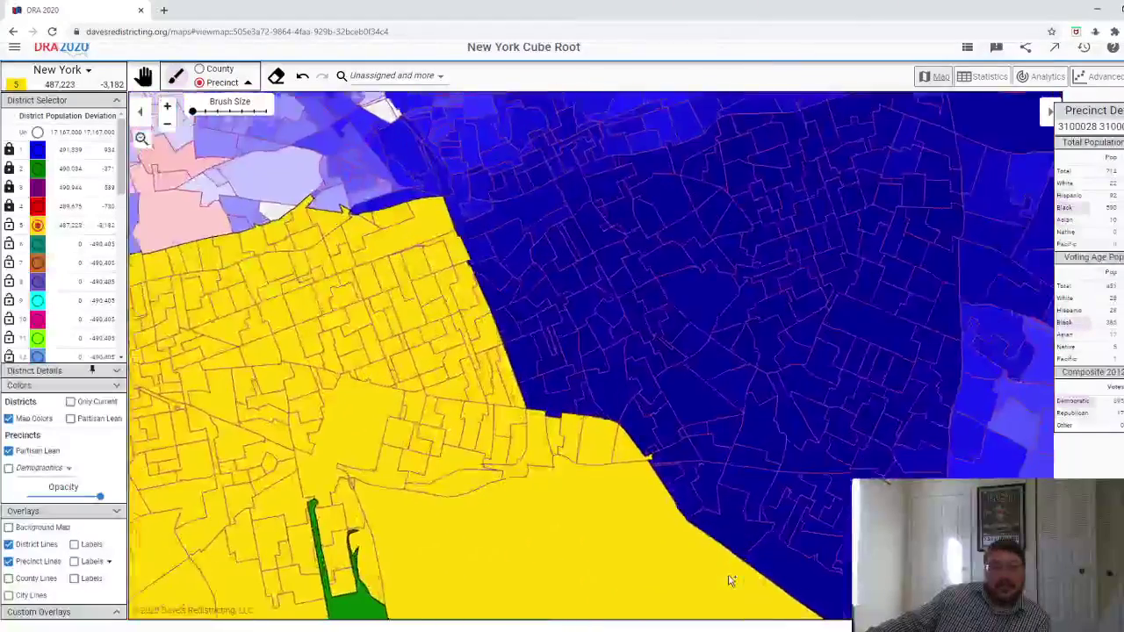
scroll(729, 580, "down", 3)
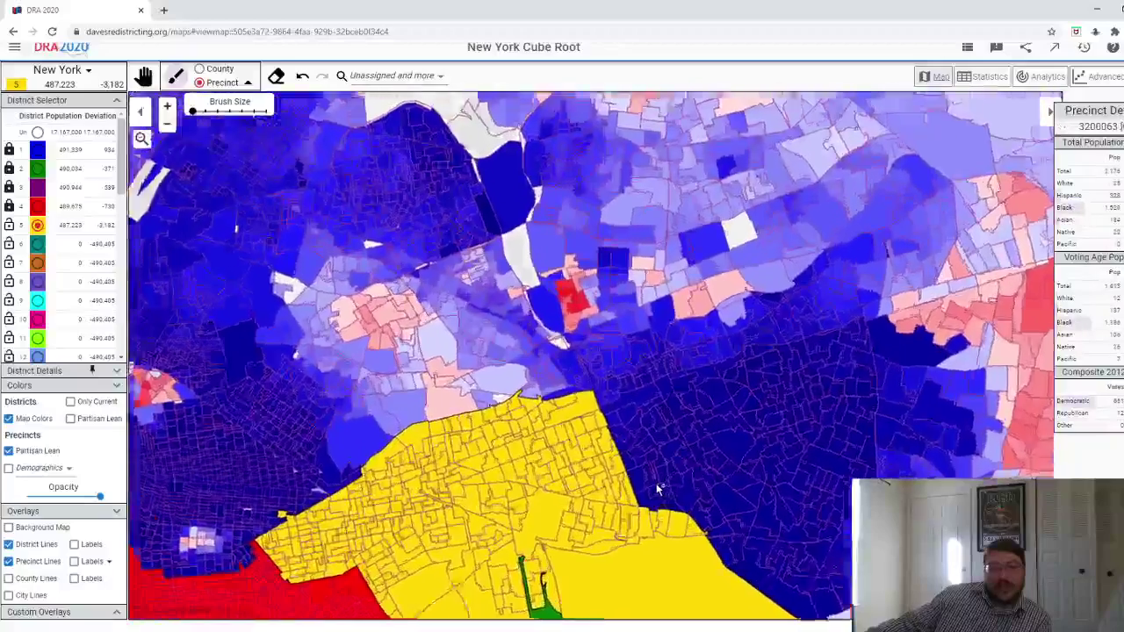
scroll(613, 429, "up", 2)
scroll(612, 429, "up", 1)
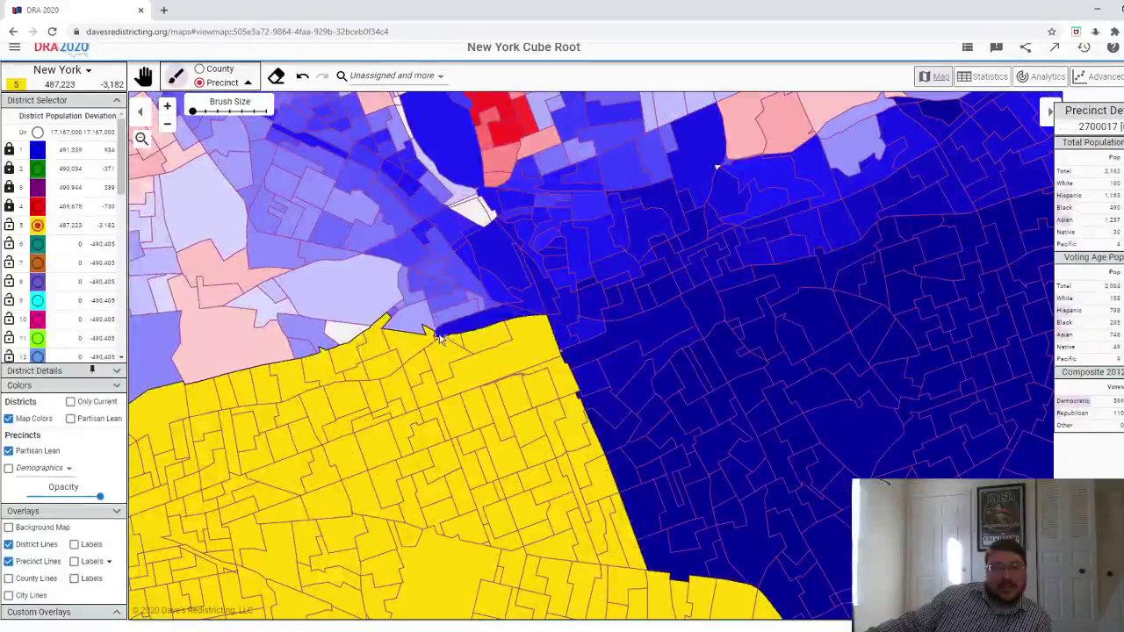
scroll(439, 338, "up", 2)
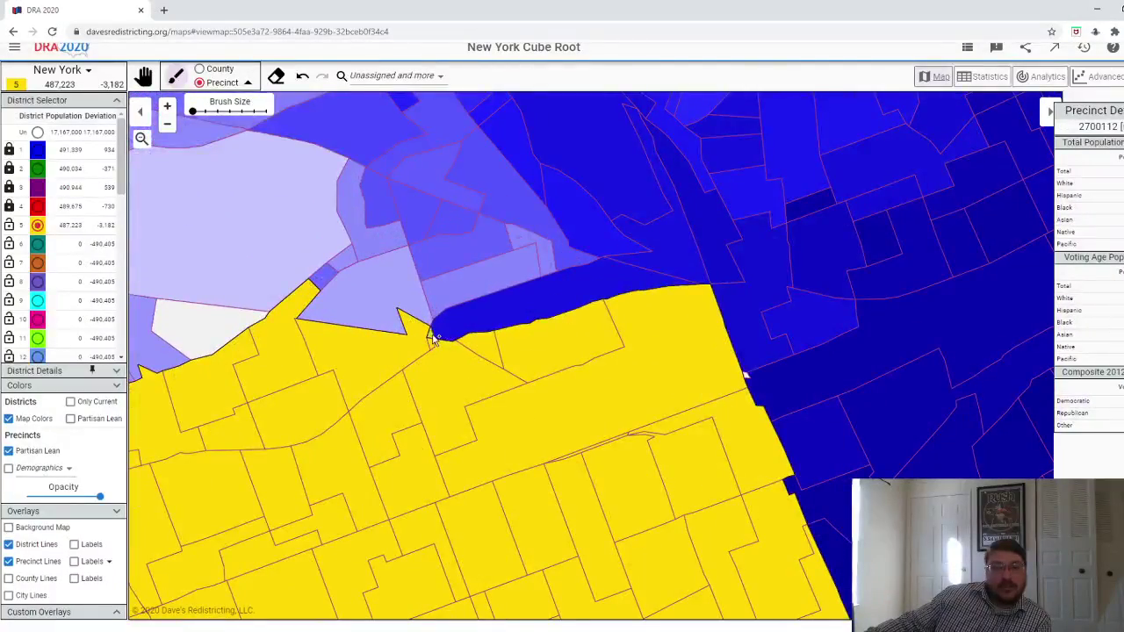
left_click(455, 339)
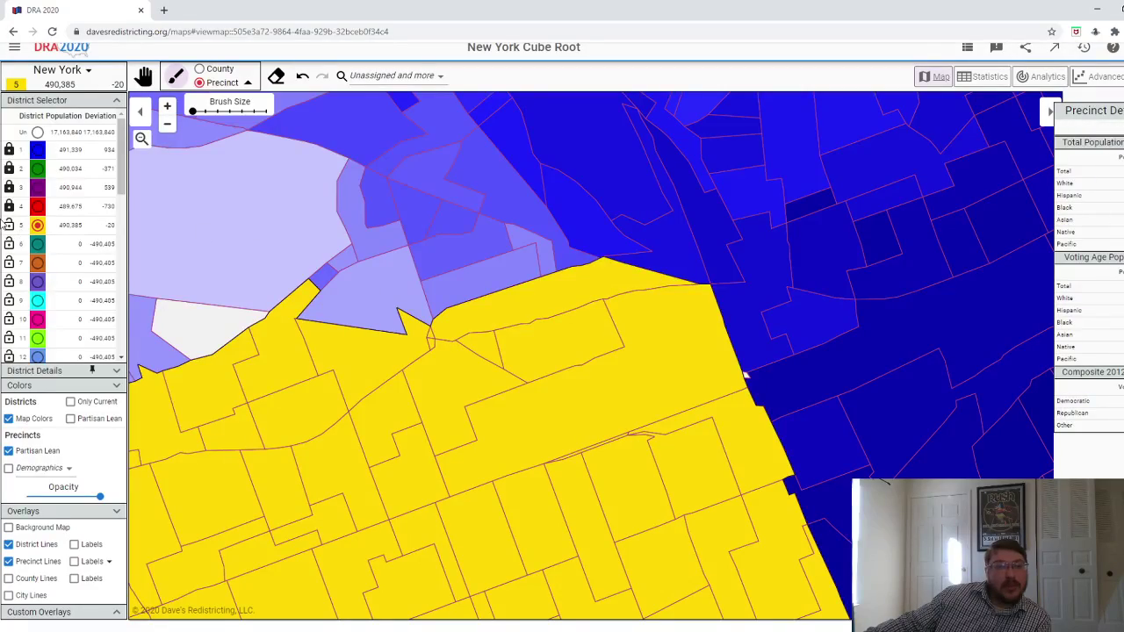
- Start district 6 with the largest brush on the precincts between district 5's southeastern tip and district 2's eastern edge
left_click(37, 245)
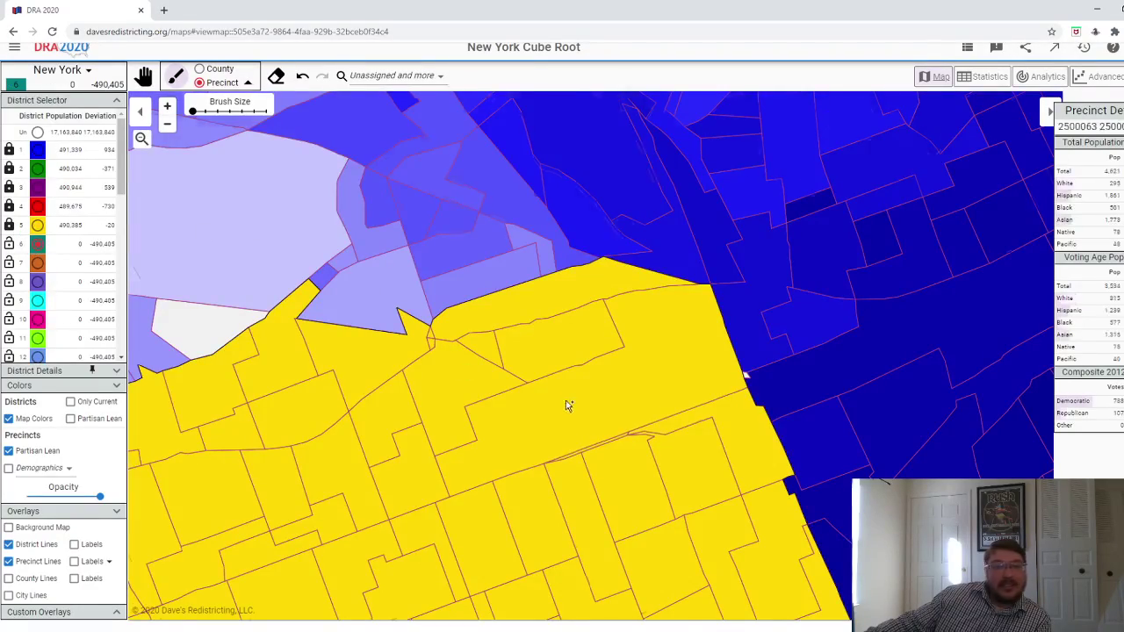
scroll(568, 399, "down", 4)
scroll(568, 400, "down", 3)
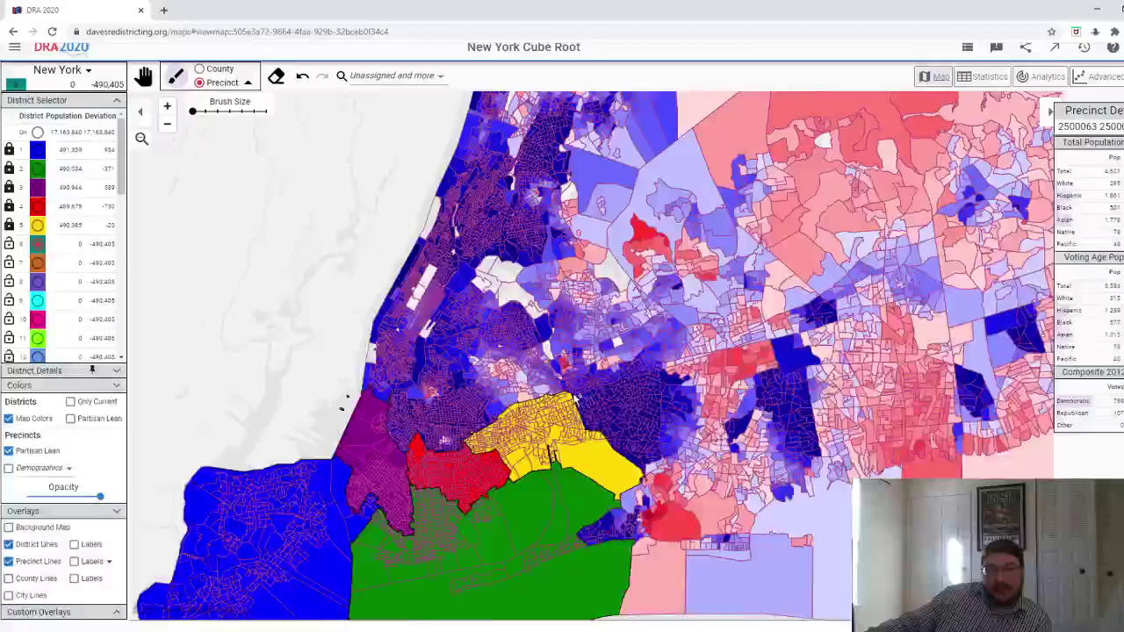
scroll(654, 520, "up", 4)
scroll(654, 520, "up", 3)
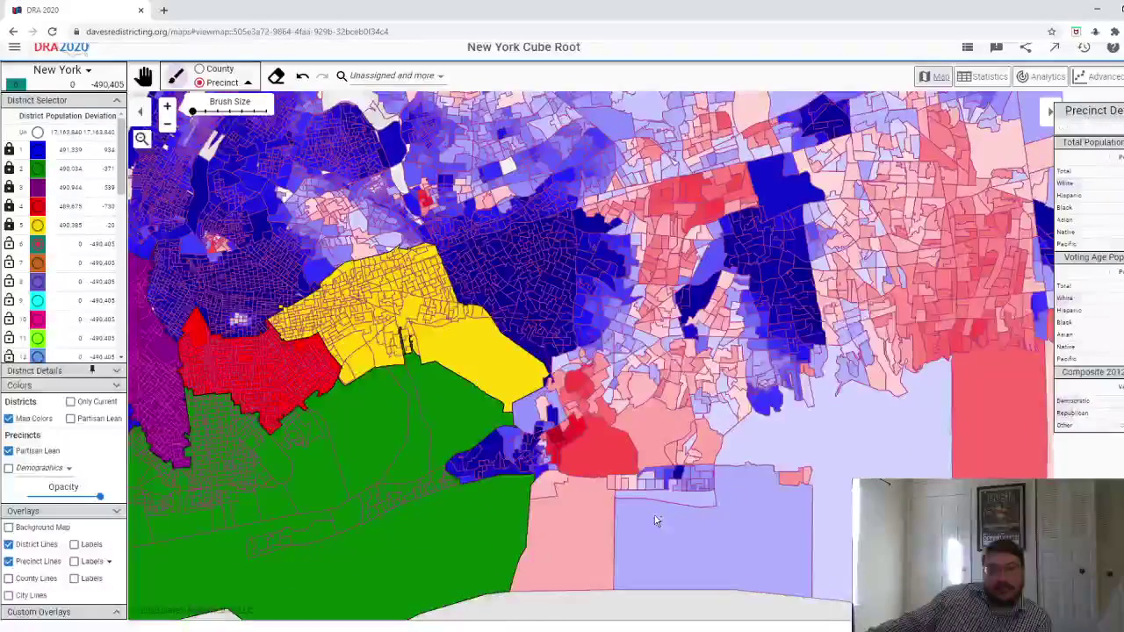
left_click(265, 112)
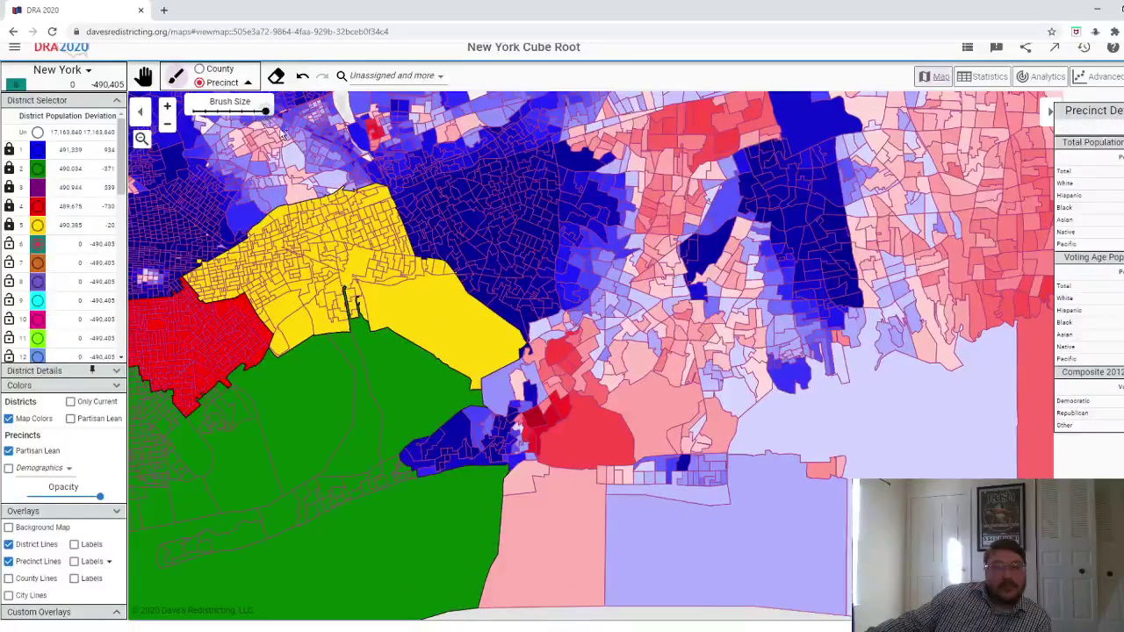
left_click(479, 435)
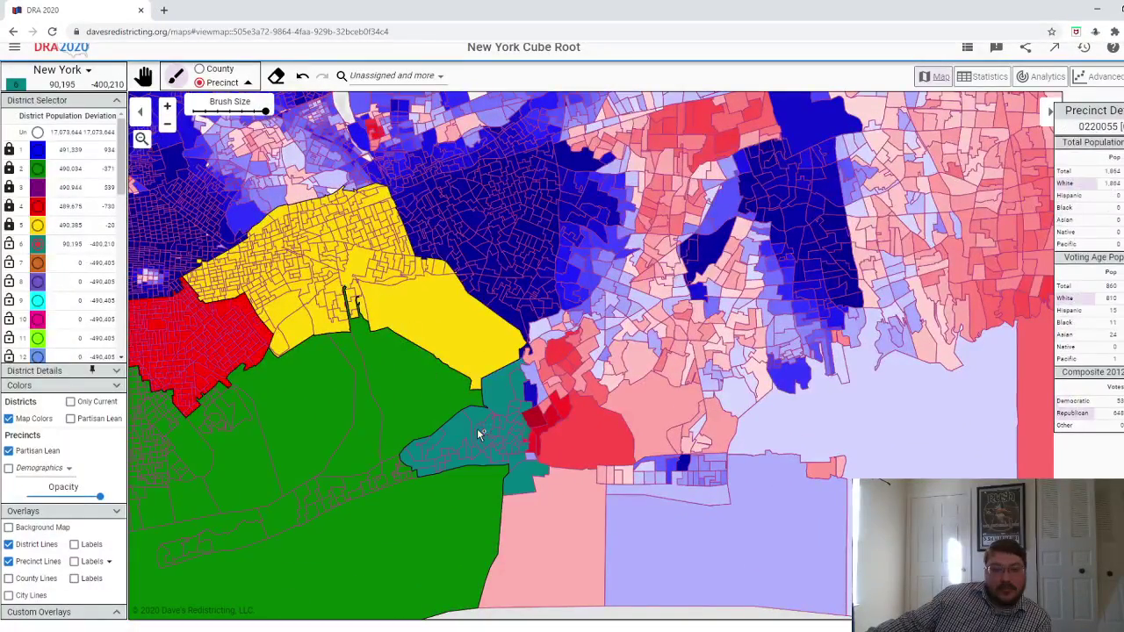
- Extend district 6 eastward over the coastal precincts and offshore blocks south of the mainland, filling the small barrier-island precincts
left_click(530, 448)
left_click(612, 468)
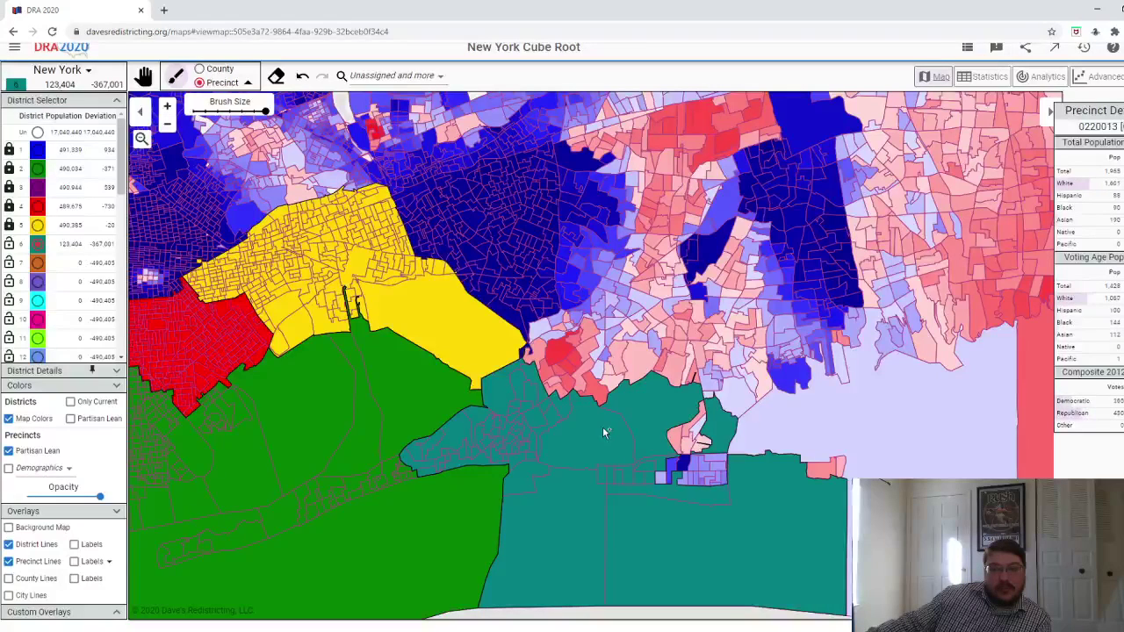
left_click(603, 430)
left_click(647, 447)
left_click(666, 455)
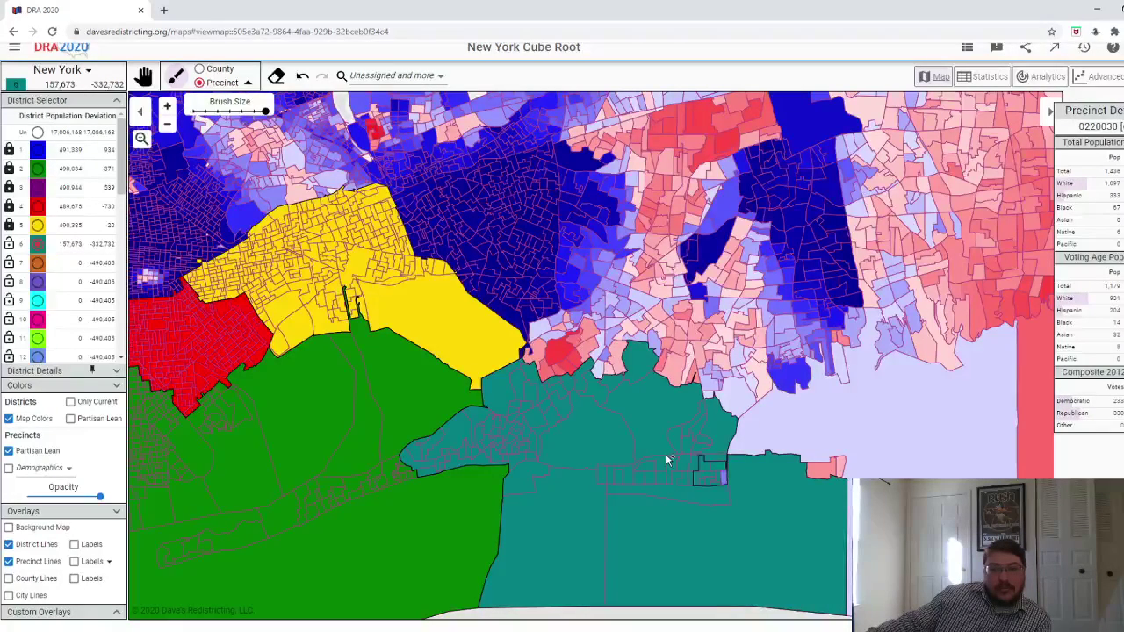
left_click(677, 459)
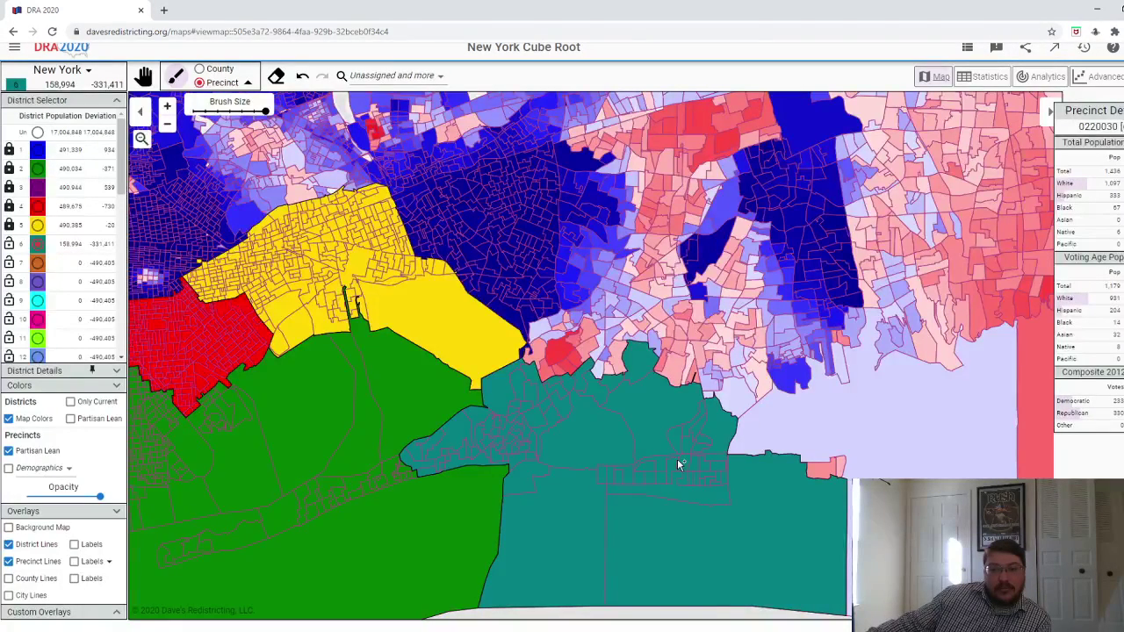
- Extend district 6 northward from its coastal part, then northwest along district 5's eastern edge toward district 5's northeastern corner
left_click(587, 380)
left_click(545, 371)
left_click(580, 334)
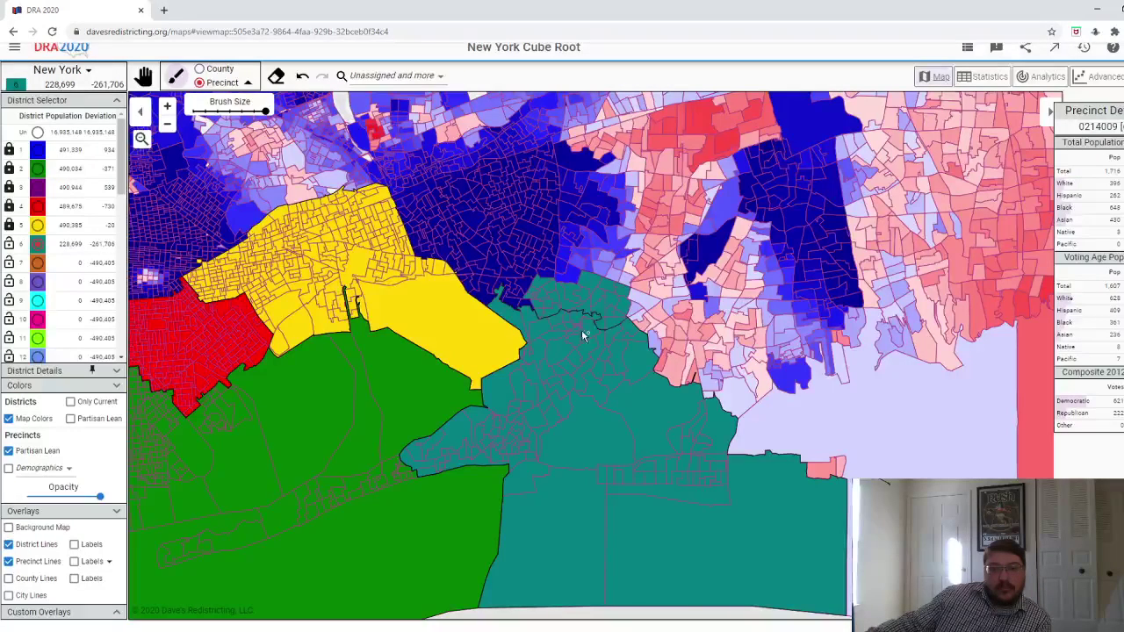
left_click(651, 338)
left_click(693, 351)
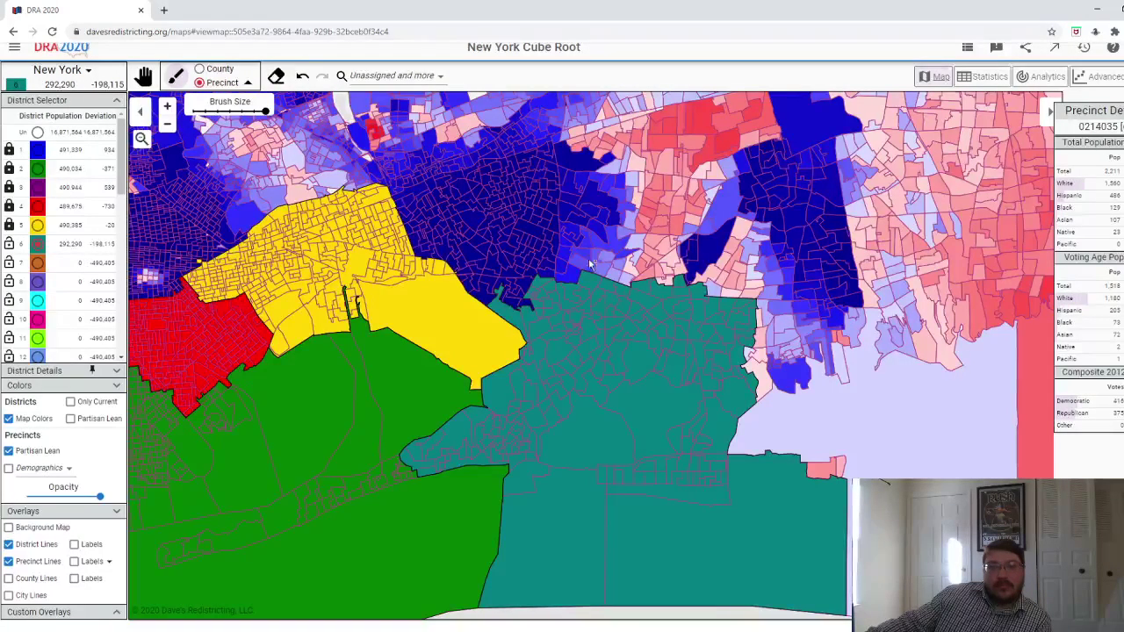
left_click(521, 276)
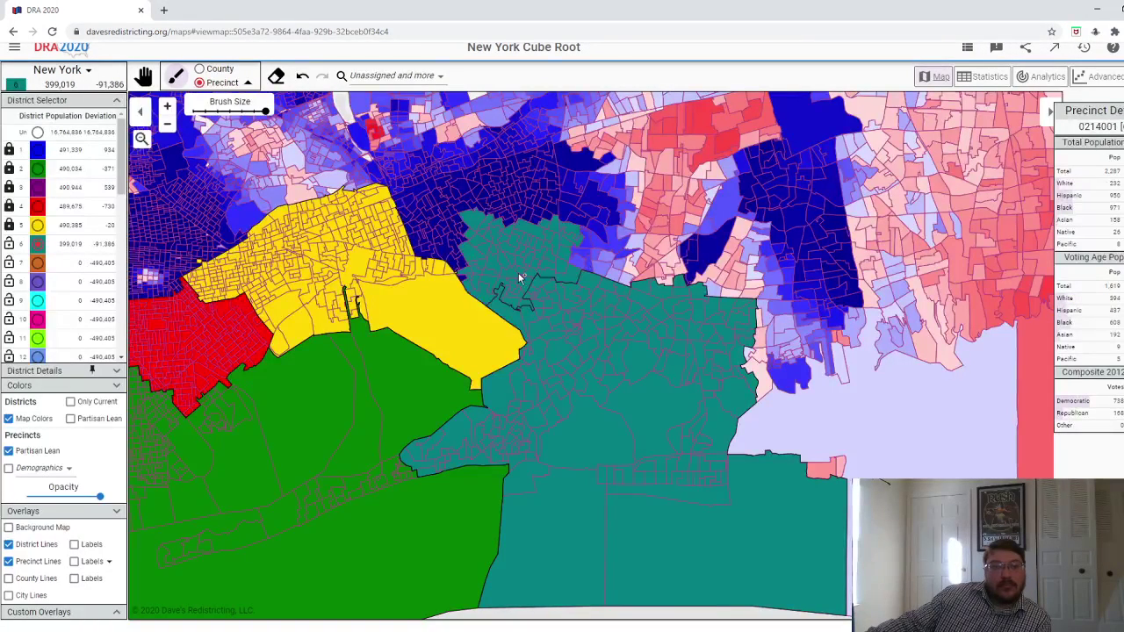
left_click(468, 253)
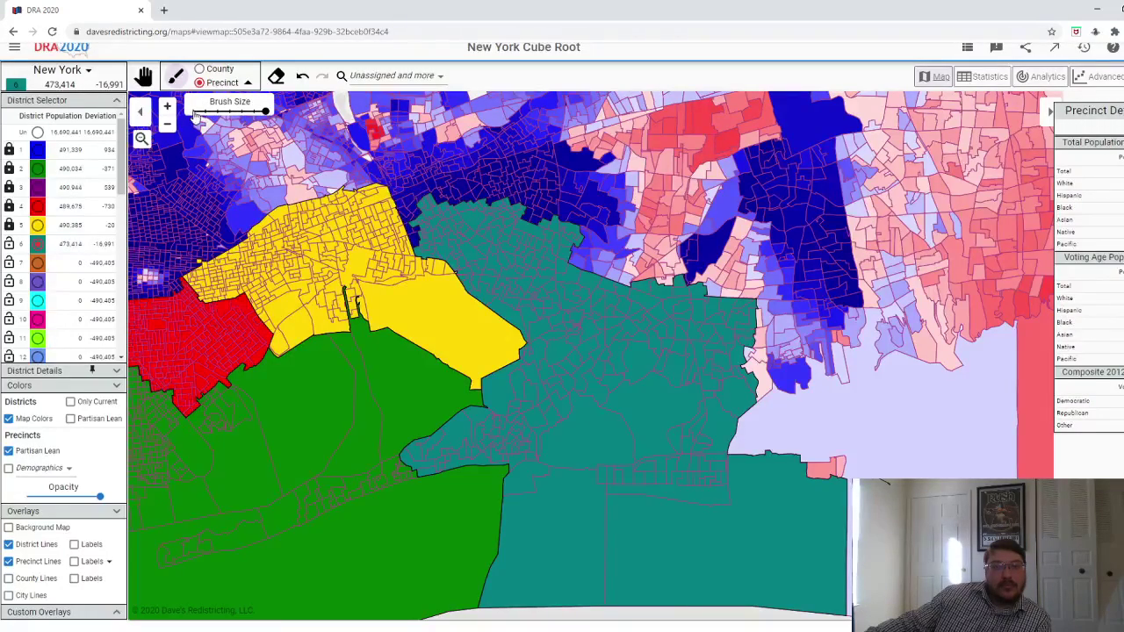
- Even out district 6's northern edge beside district 5 with the smallest brush, undo the last added precinct, and lock the district
left_click(193, 111)
scroll(694, 299, "up", 3)
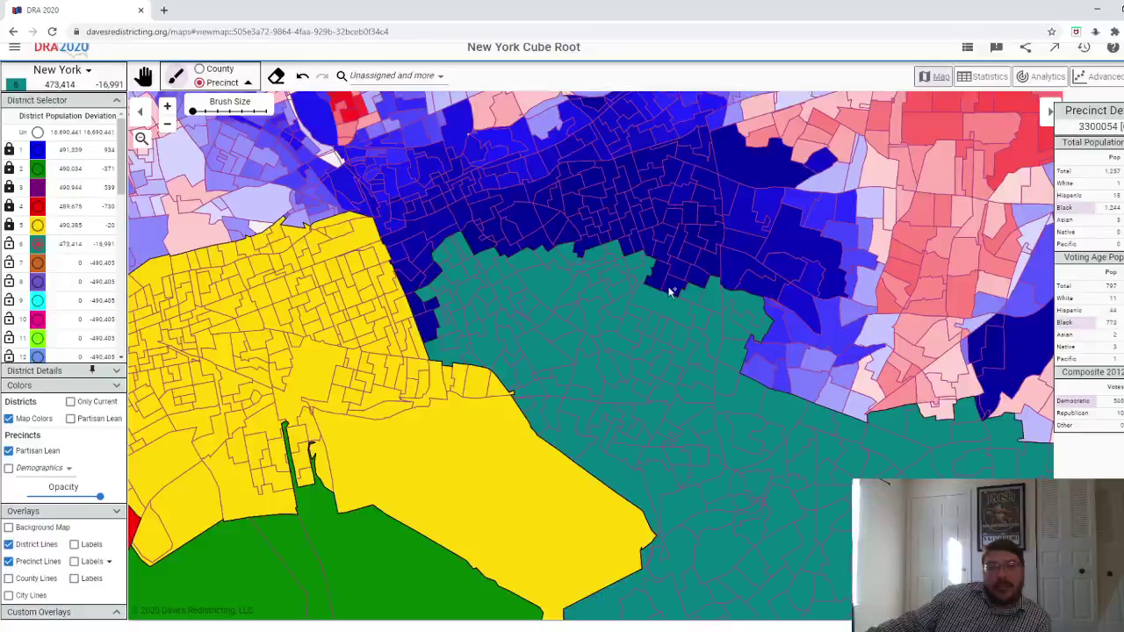
left_click(670, 292)
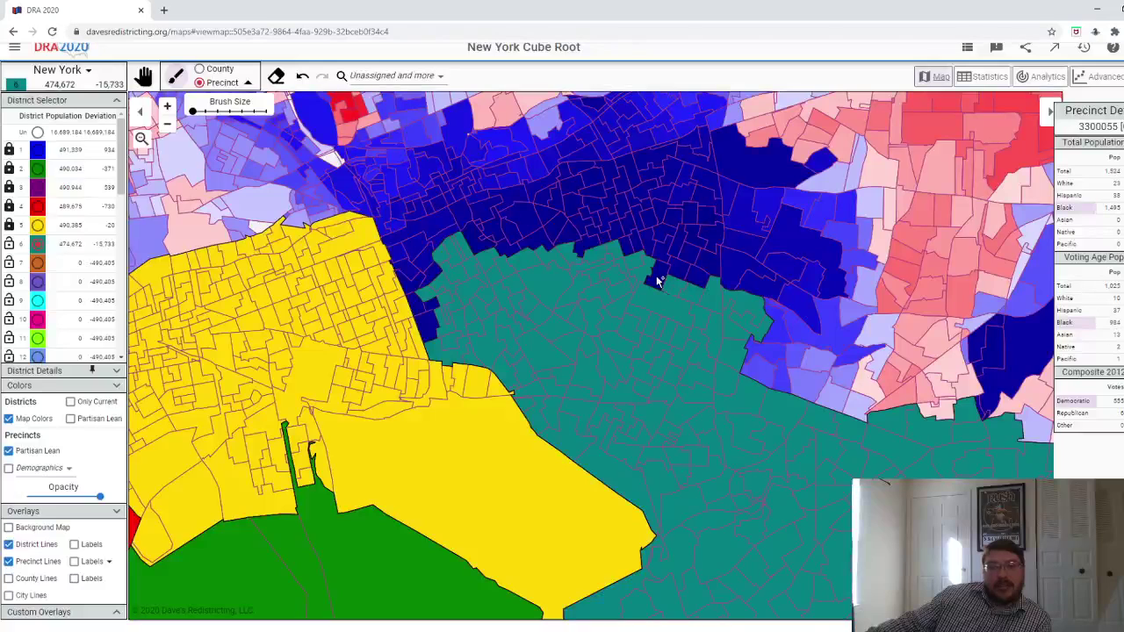
left_click(428, 325)
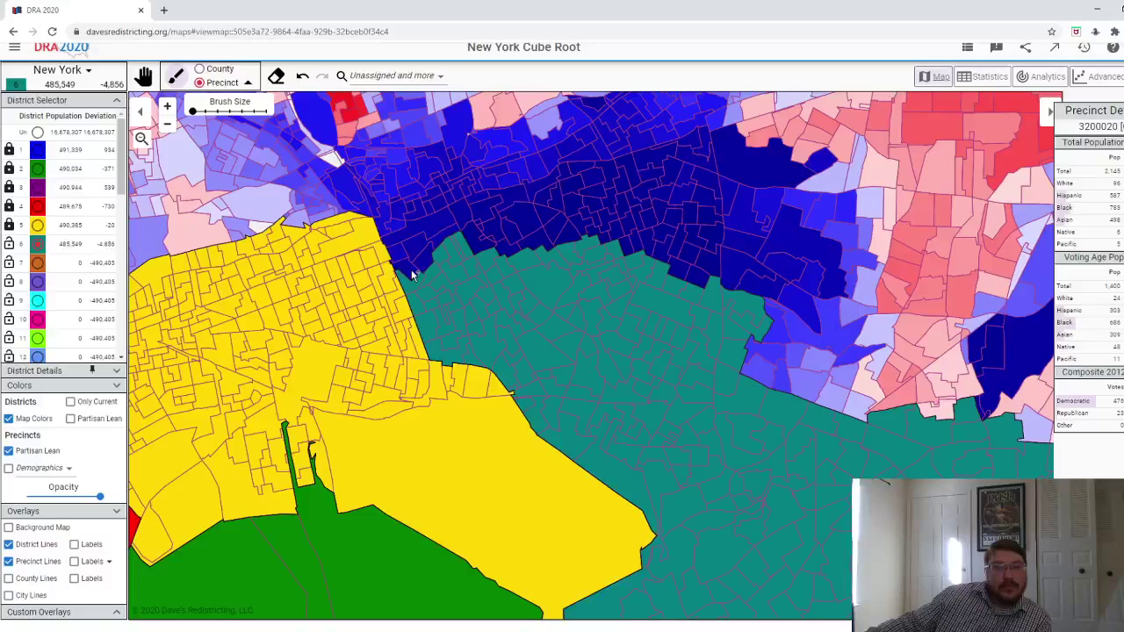
left_click(423, 265)
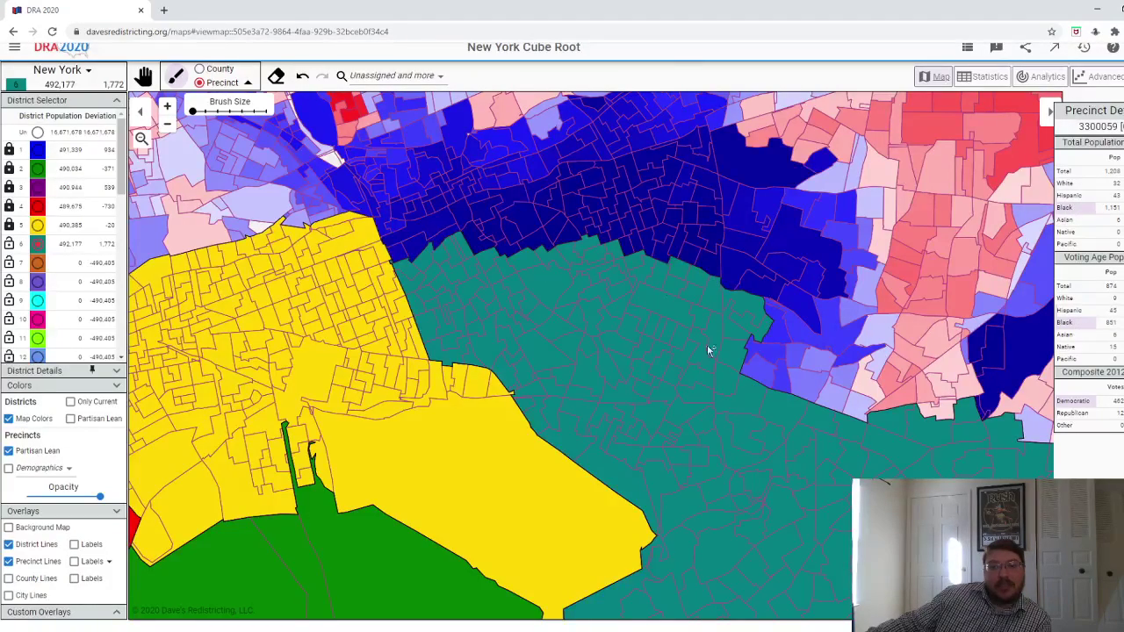
scroll(891, 383, "up", 3)
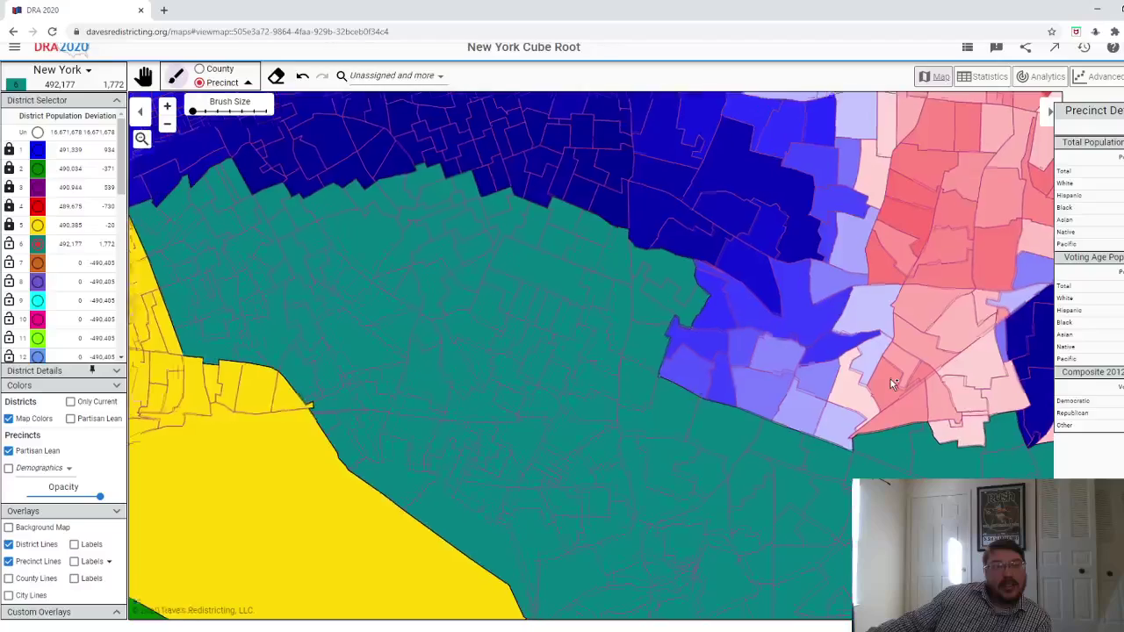
left_click(302, 77)
- Make district 7 the active district and set the largest brush size
left_click(37, 263)
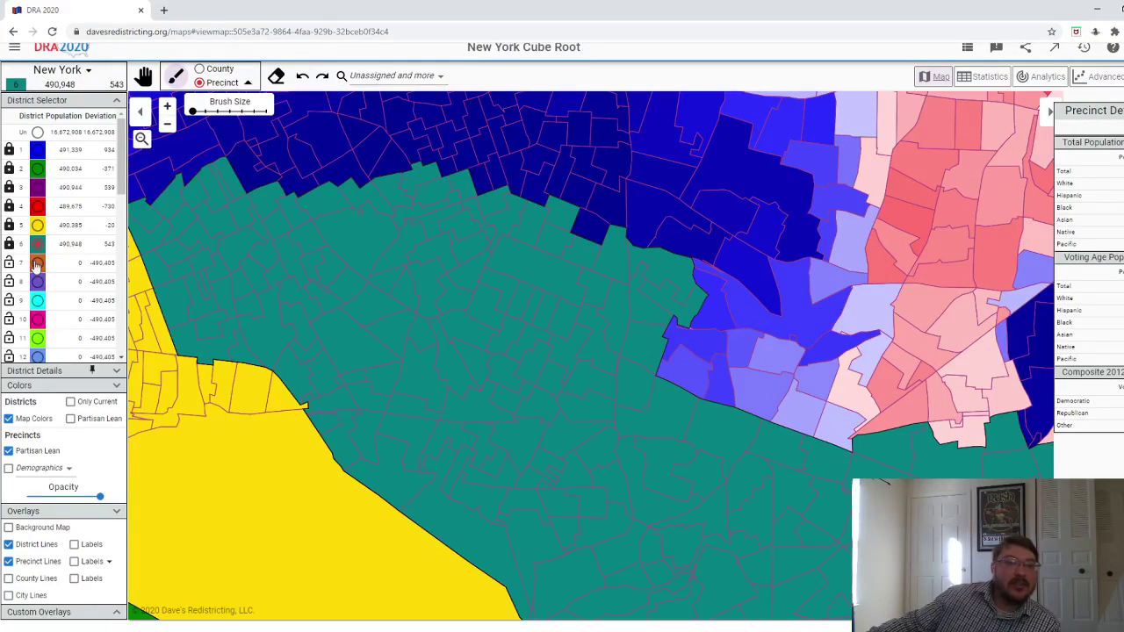
scroll(696, 284, "down", 2)
scroll(696, 283, "down", 3)
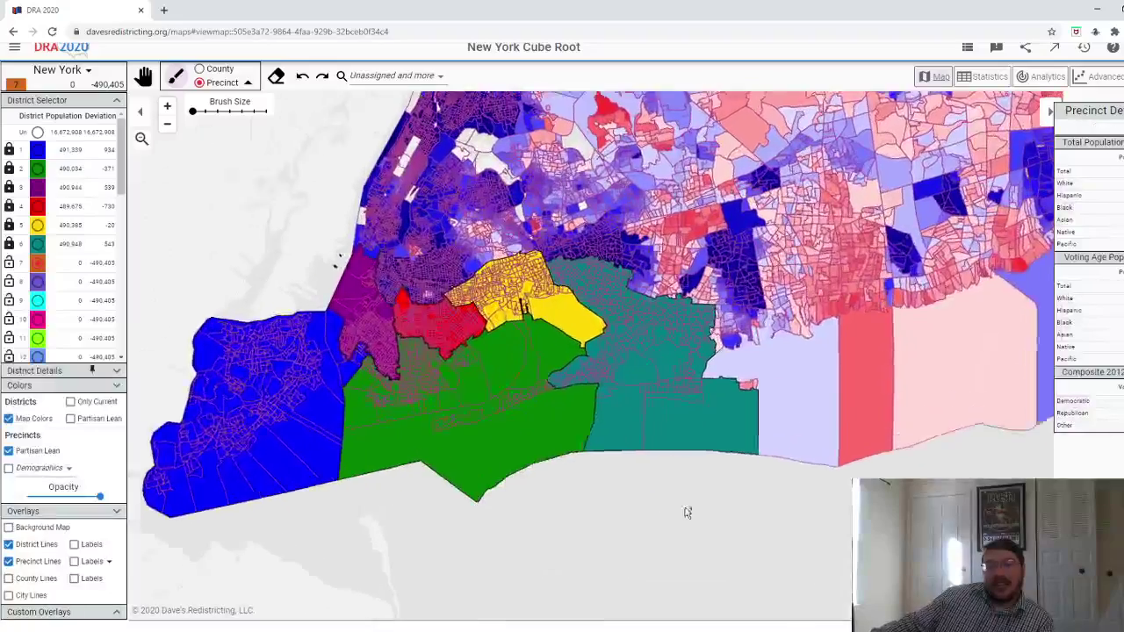
left_click_drag(688, 513, 627, 532)
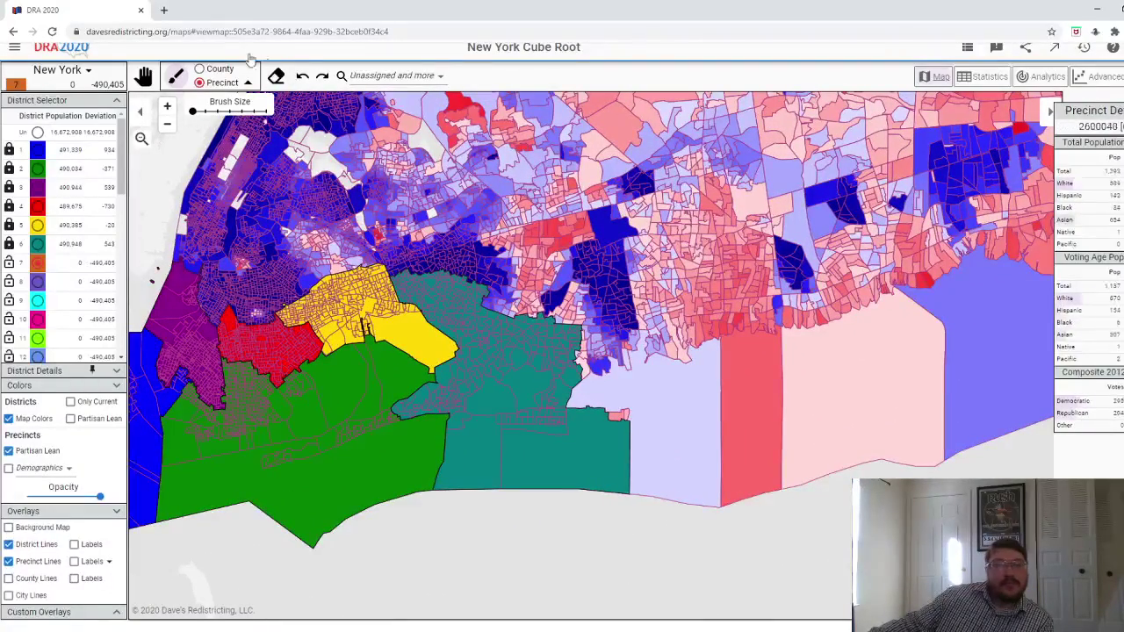
left_click(265, 112)
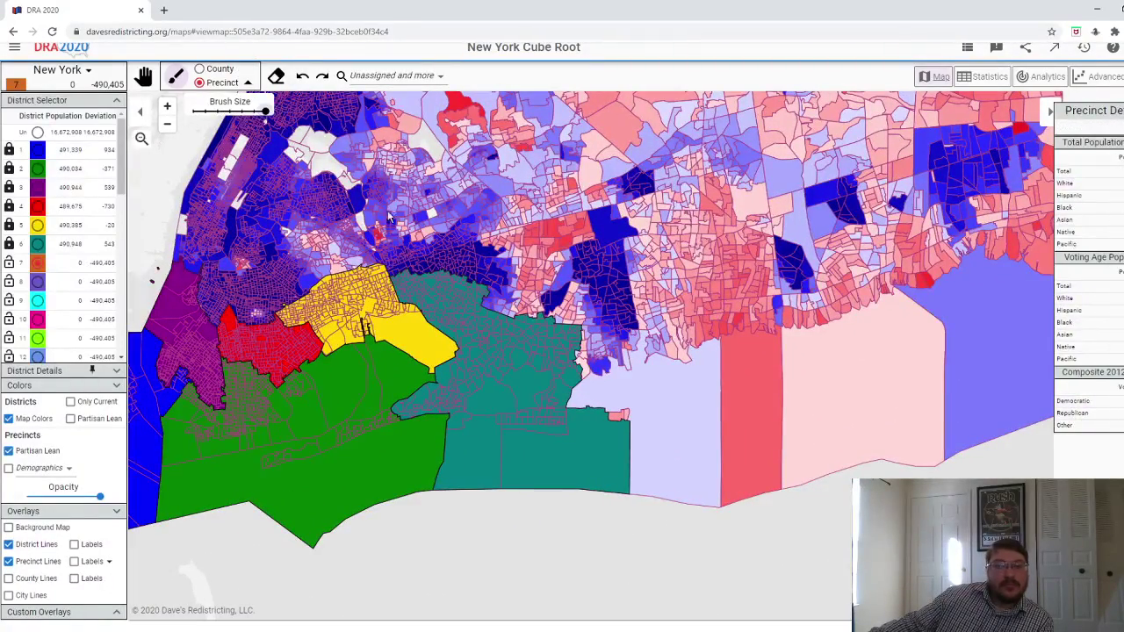
scroll(475, 277, "up", 3)
left_click(409, 277)
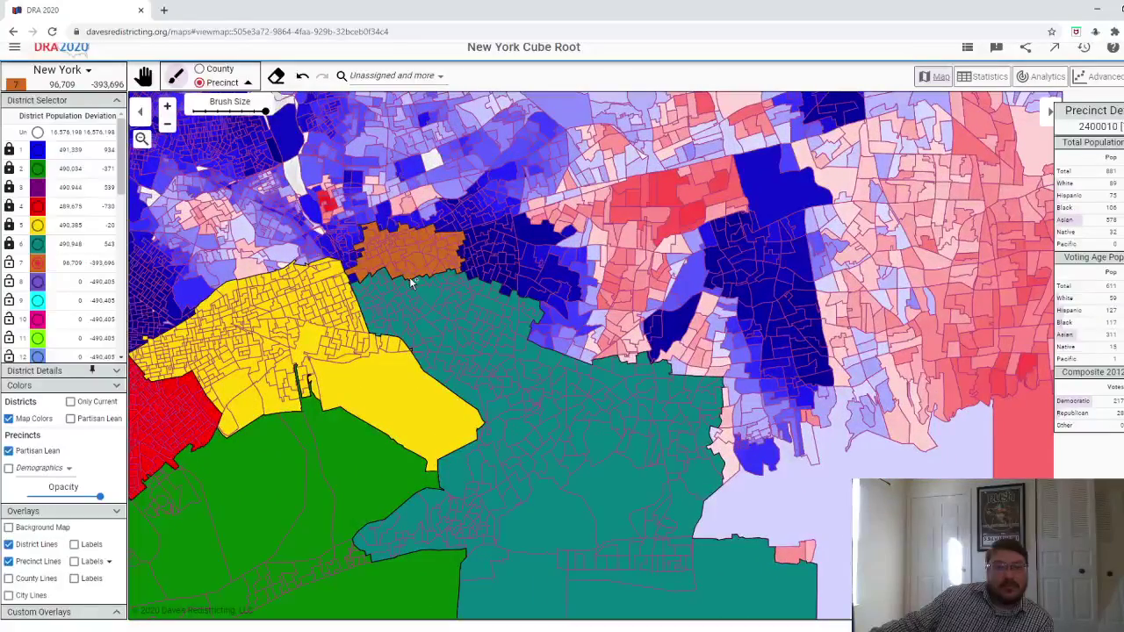
left_click(298, 77)
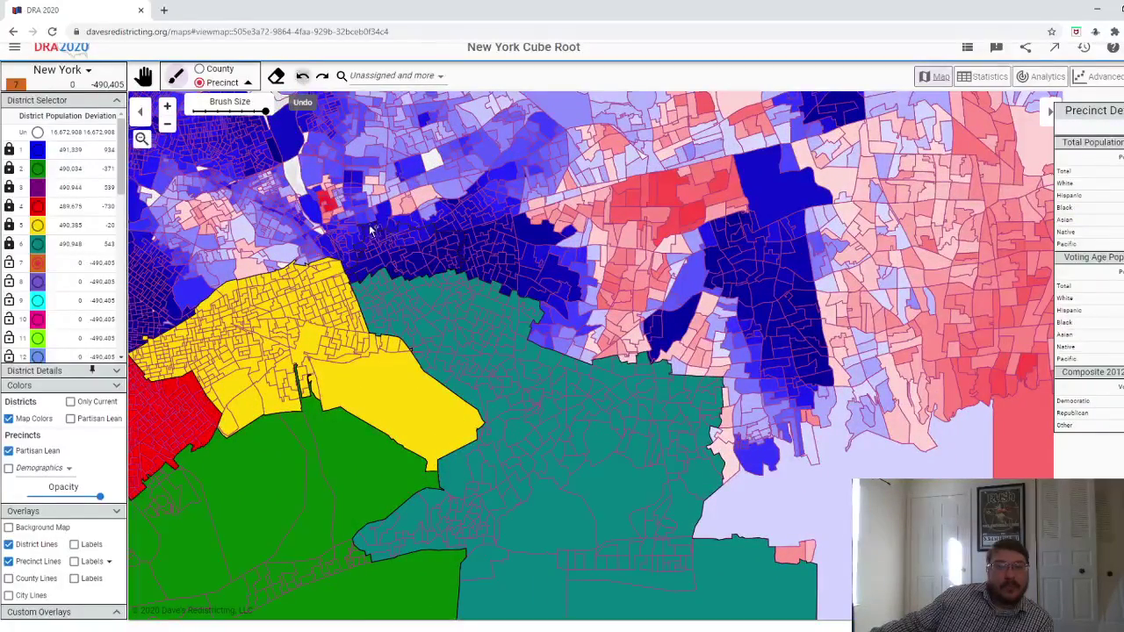
- Start district 7 as a narrow strip along district 6's northern edge, beginning at district 5's northeastern corner
scroll(422, 313, "up", 2)
key("ctrl+y")
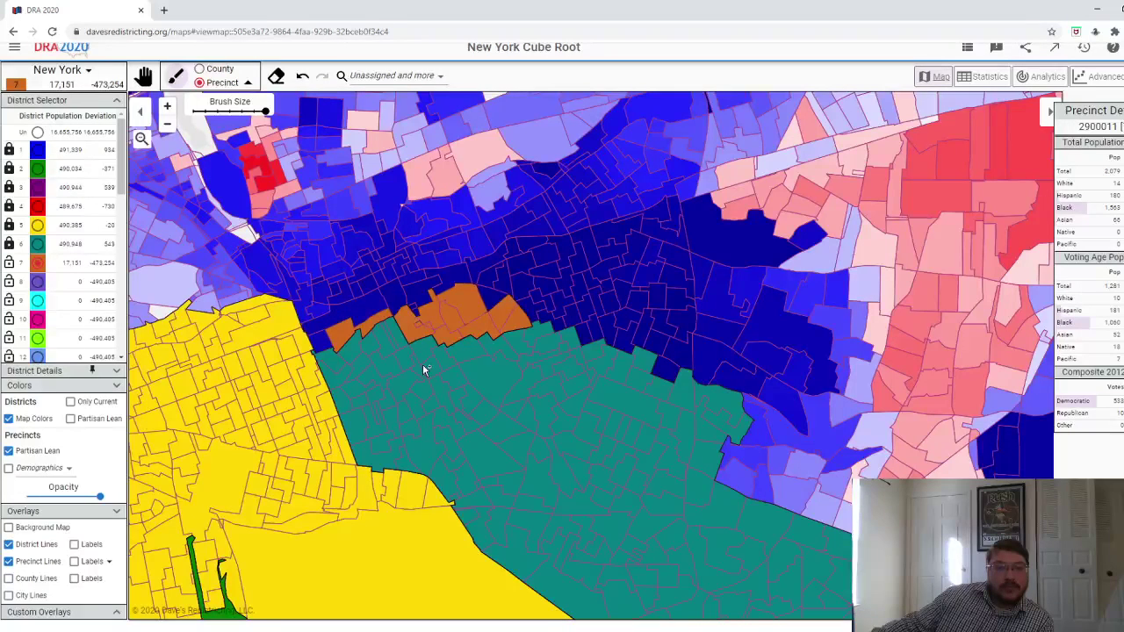
left_click(397, 358)
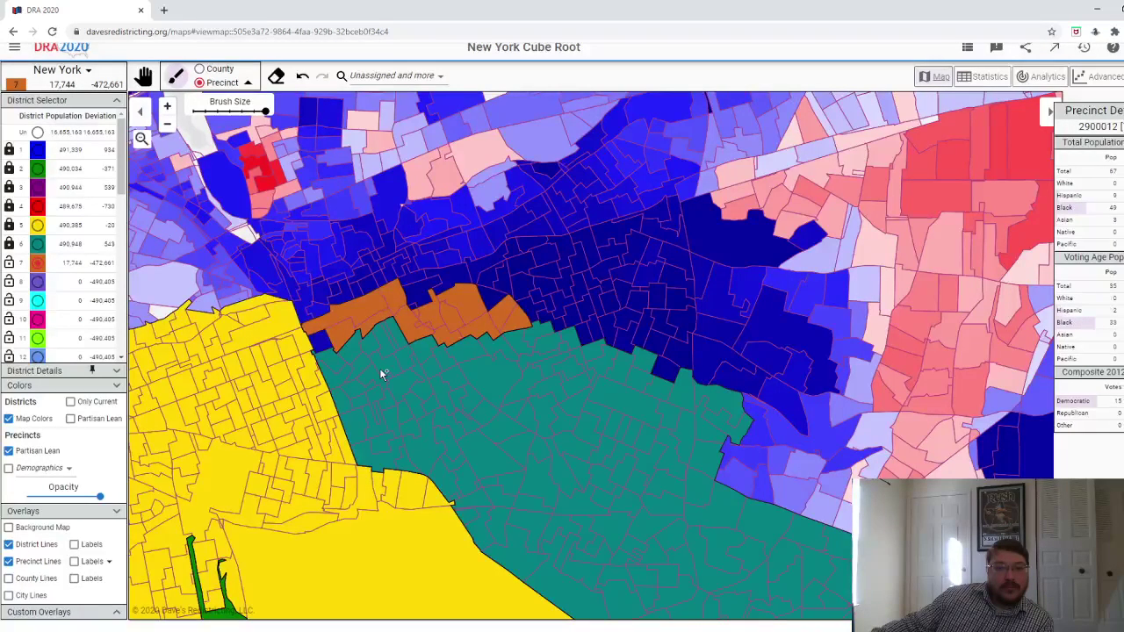
left_click(362, 366)
left_click(453, 330)
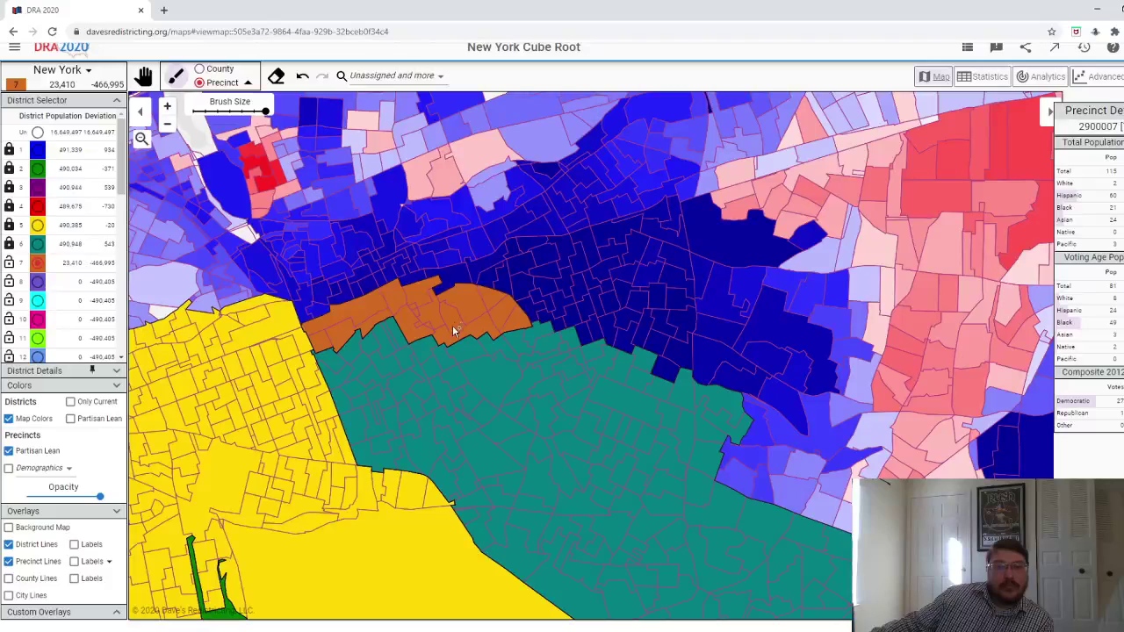
left_click(456, 317)
- Extend district 7's strip eastward through the dark blue precincts above district 6, and undo the stroke that spills north and east
left_click(526, 313)
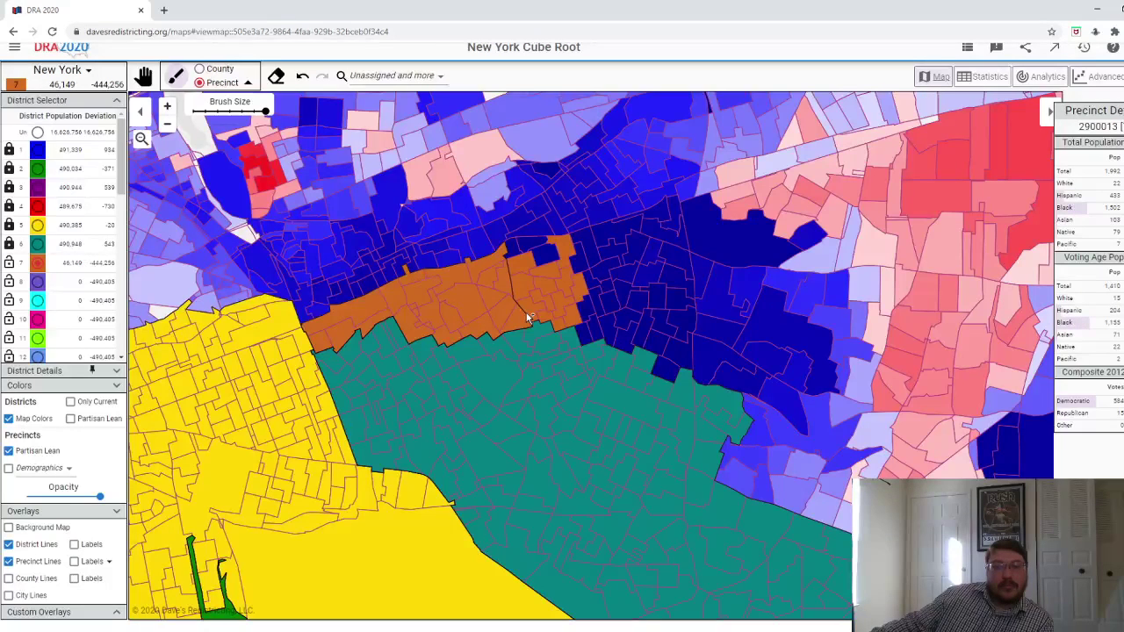
left_click(587, 314)
left_click(574, 304)
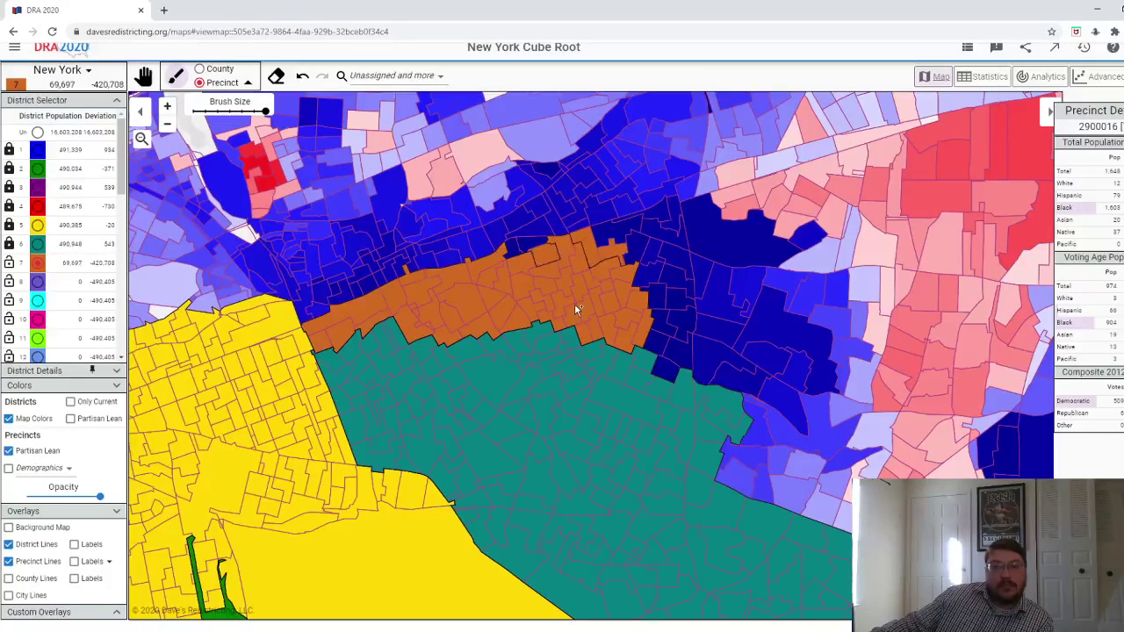
left_click(549, 306)
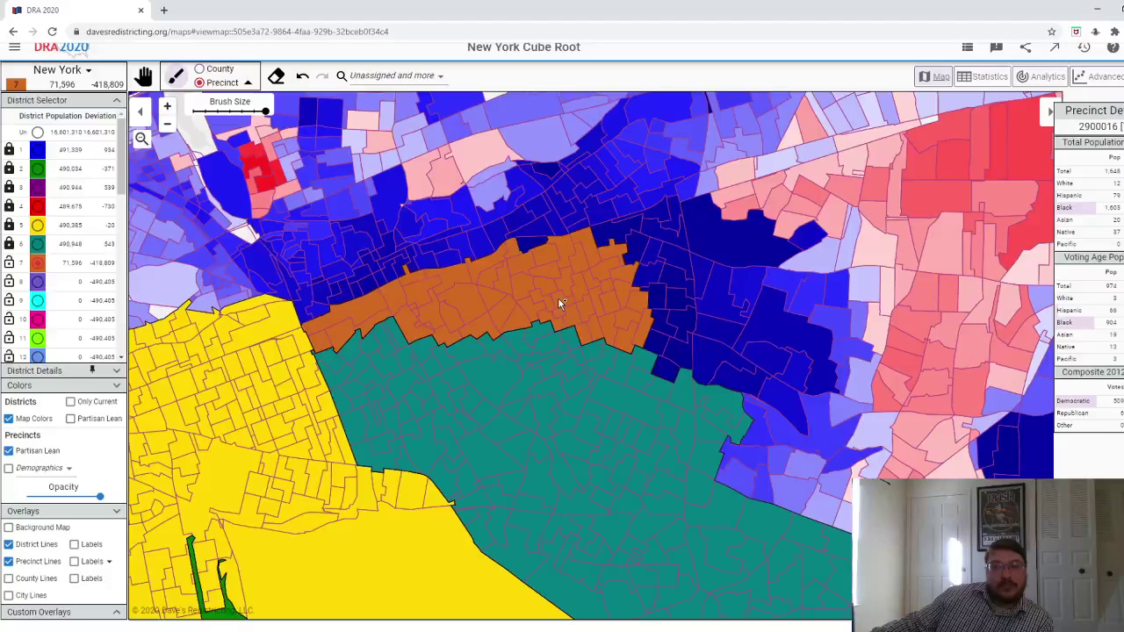
left_click(559, 296)
left_click(638, 301)
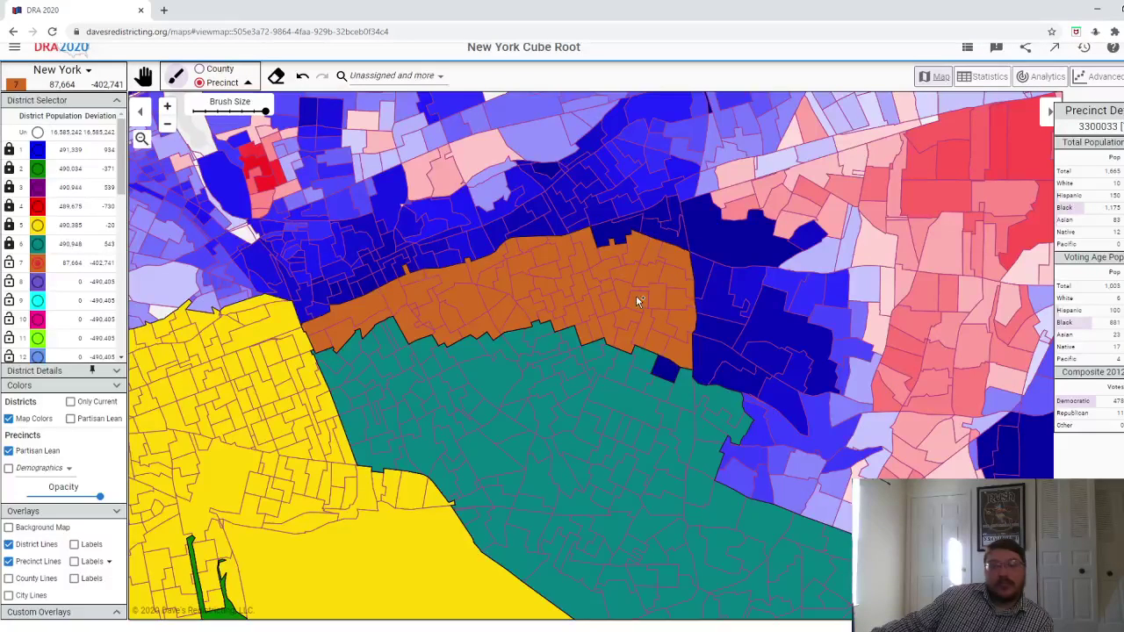
left_click(642, 282)
left_click(666, 266)
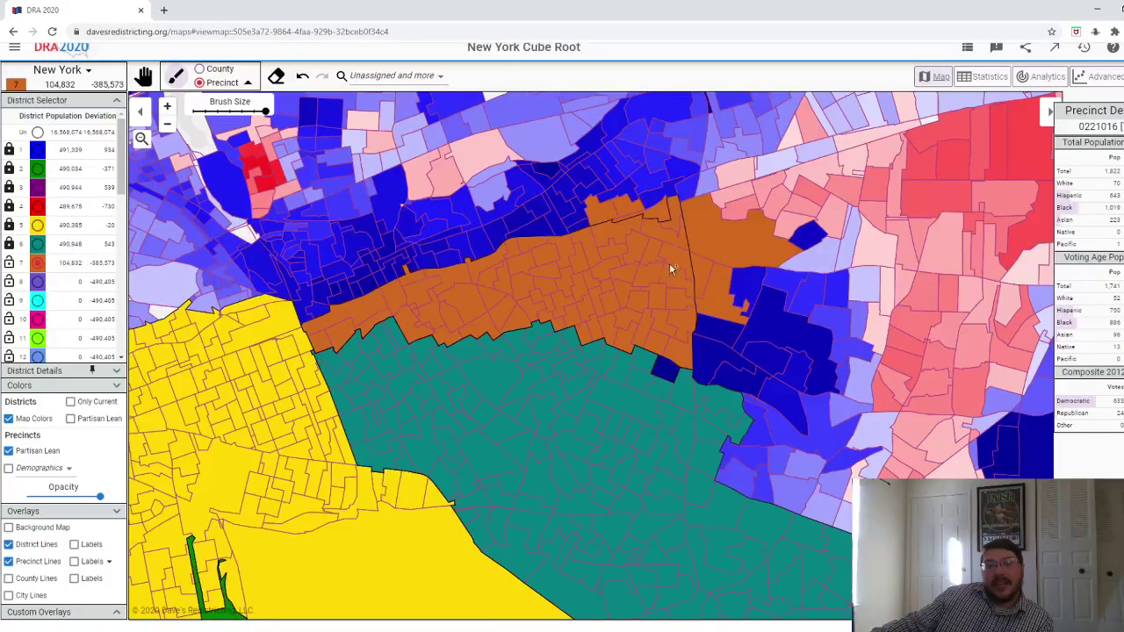
left_click(302, 77)
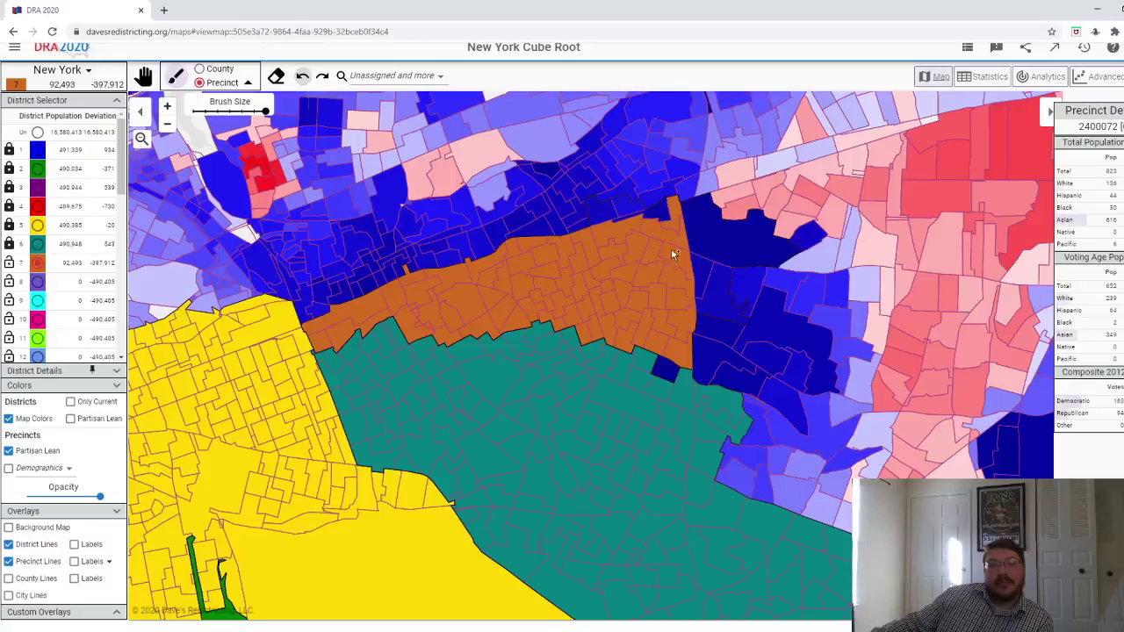
- Extend district 7 east and then south around district 6's northeastern corner through the blue precincts
left_click(676, 274)
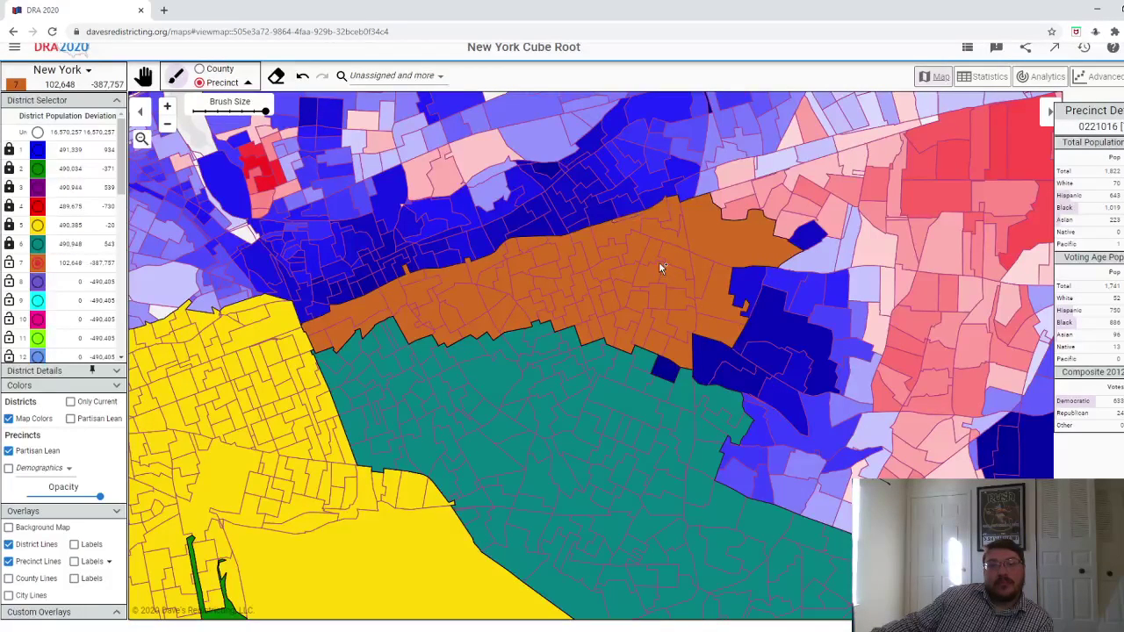
left_click(726, 347)
mouse_move(725, 346)
left_mouse_down()
mouse_move(820, 375)
mouse_move(815, 481)
mouse_move(759, 467)
mouse_move(818, 474)
left_mouse_up()
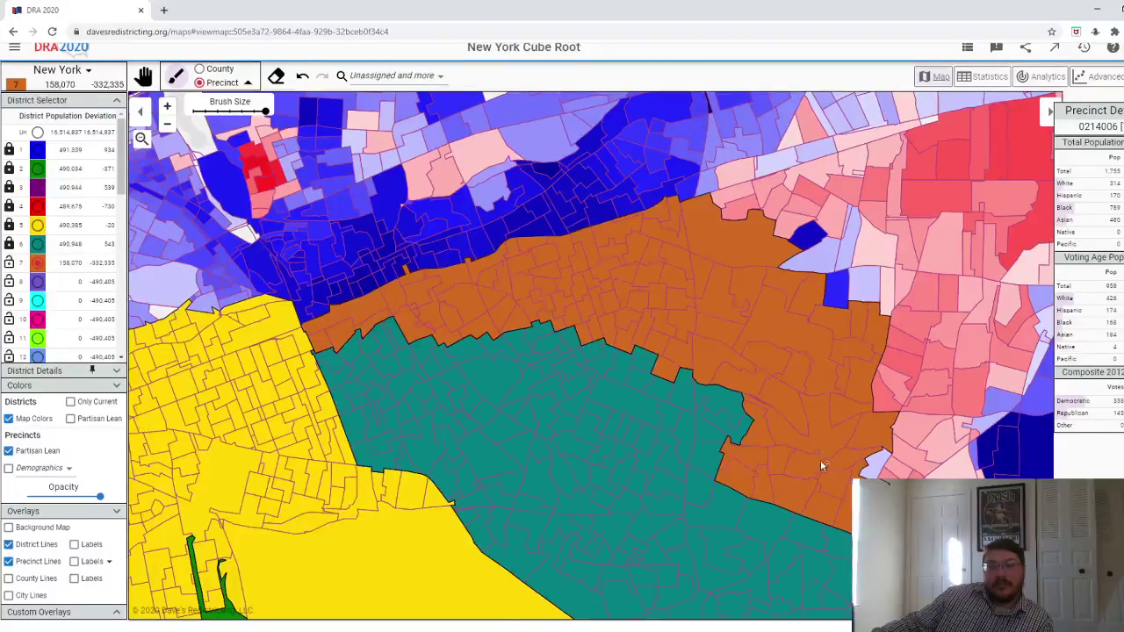
- Extend district 7 east across the red precincts to the dark blue block, fill along its northern edge, and undo the last overreach
scroll(823, 467, "down", 2)
scroll(917, 475, "up", 1)
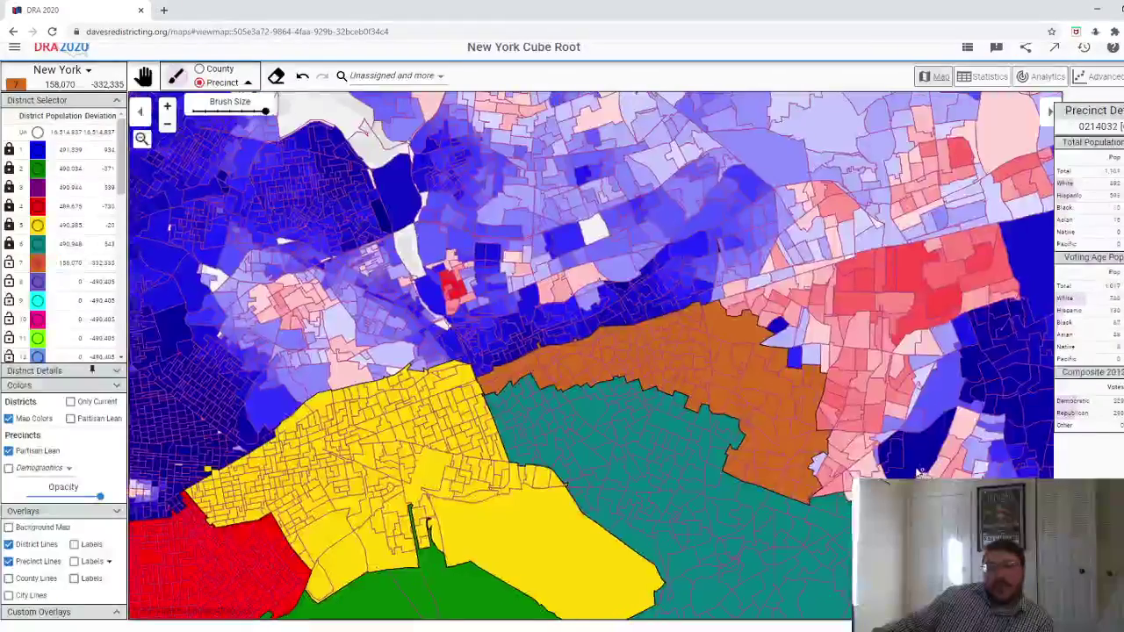
mouse_move(918, 474)
left_mouse_down()
mouse_move(873, 473)
mouse_move(875, 380)
mouse_move(826, 367)
mouse_move(853, 344)
mouse_move(892, 348)
left_mouse_up()
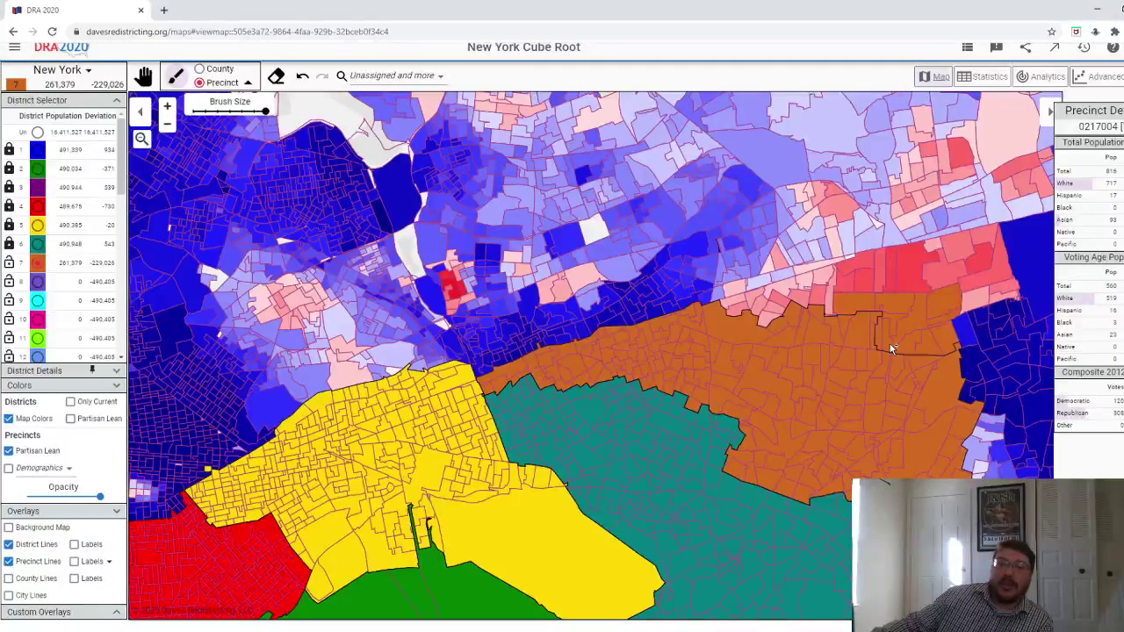
left_click_drag(824, 335, 788, 337)
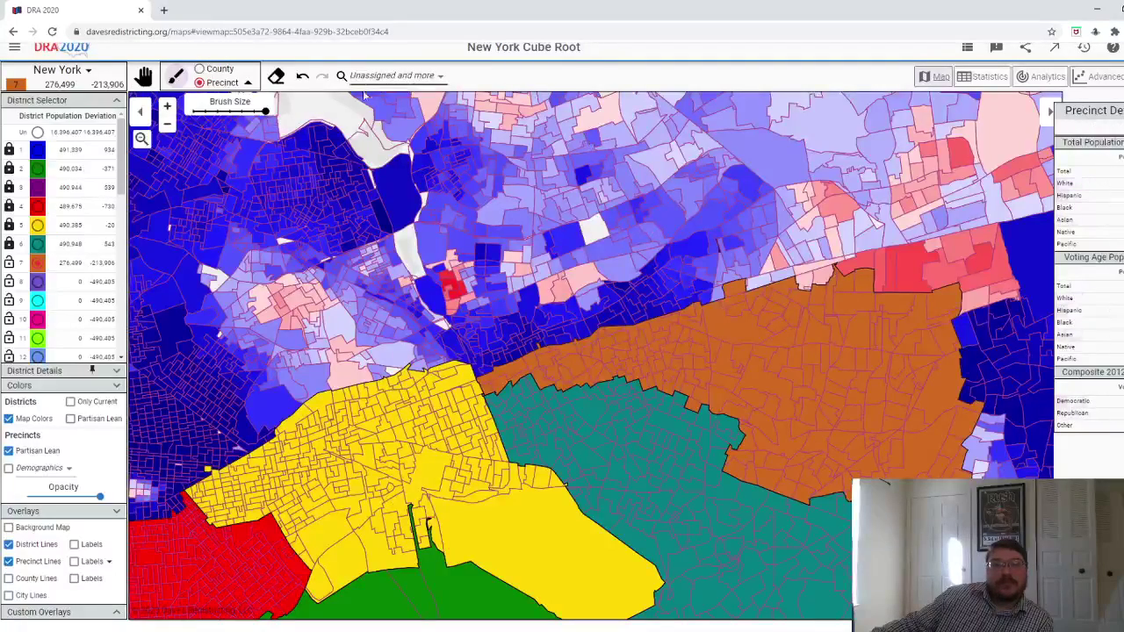
left_click(302, 75)
- Fill the notch of pink precincts in the middle of district 7's northern edge using the smallest brush
scroll(872, 309, "up", 2)
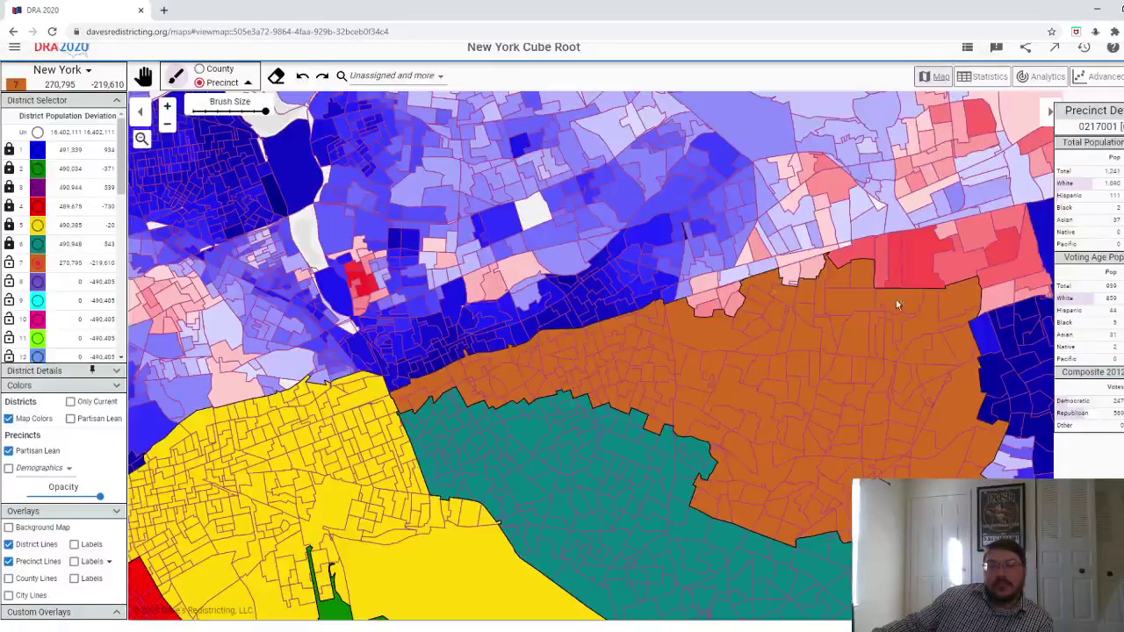
left_click(193, 111)
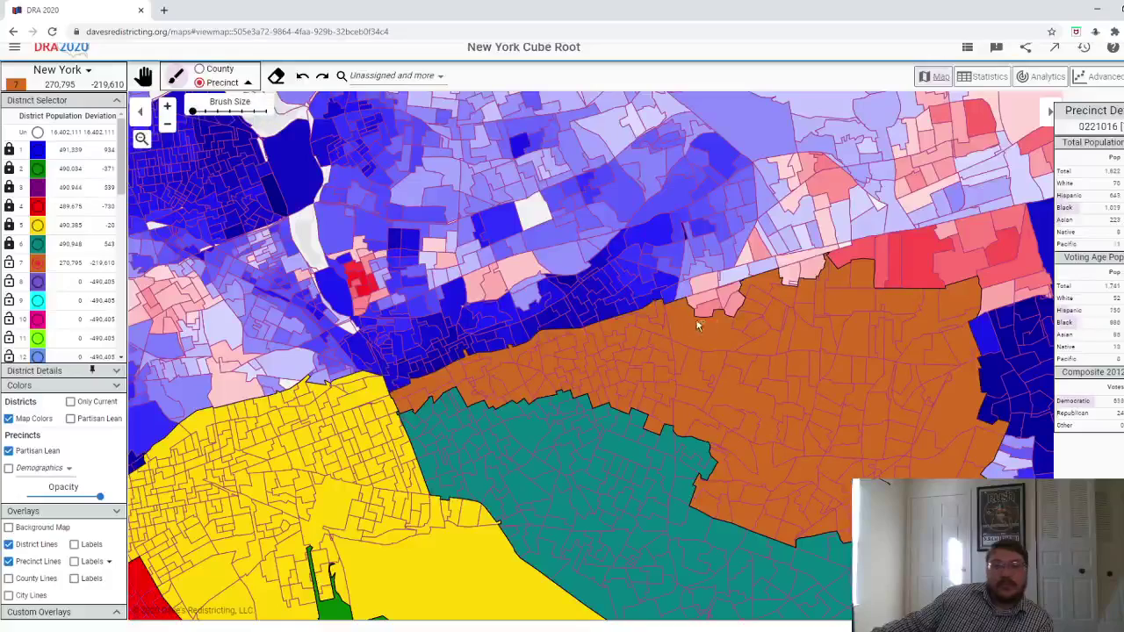
left_click(720, 298)
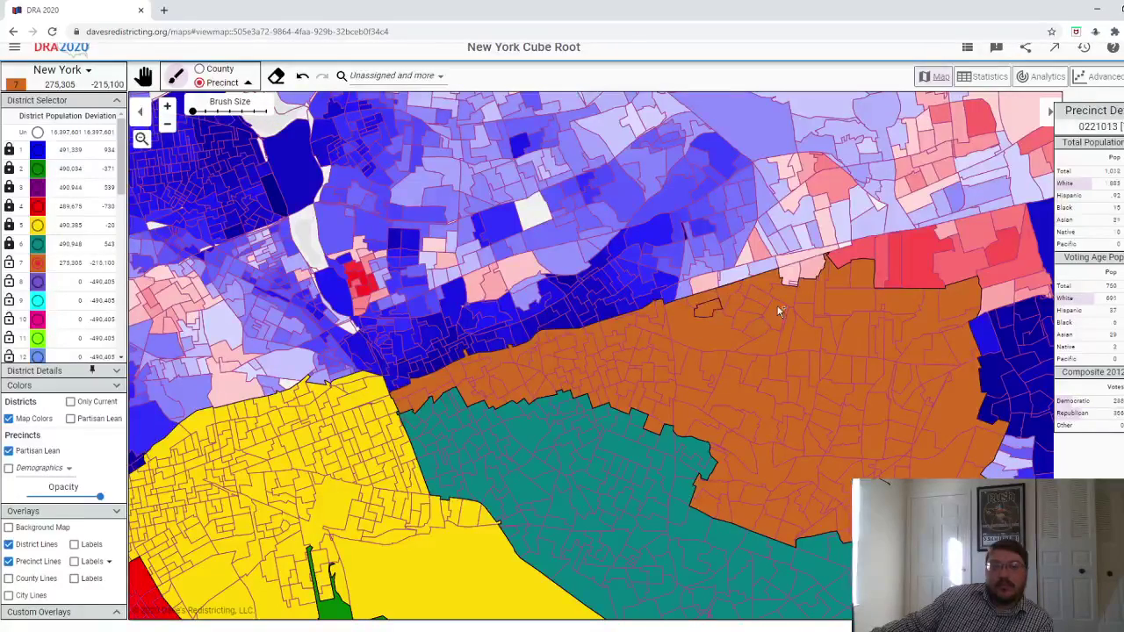
- Fill the pink and red precincts along district 7's northeastern edge up to the dark blue block, including the tiny leftover precinct at the corner
scroll(909, 245, "up", 2)
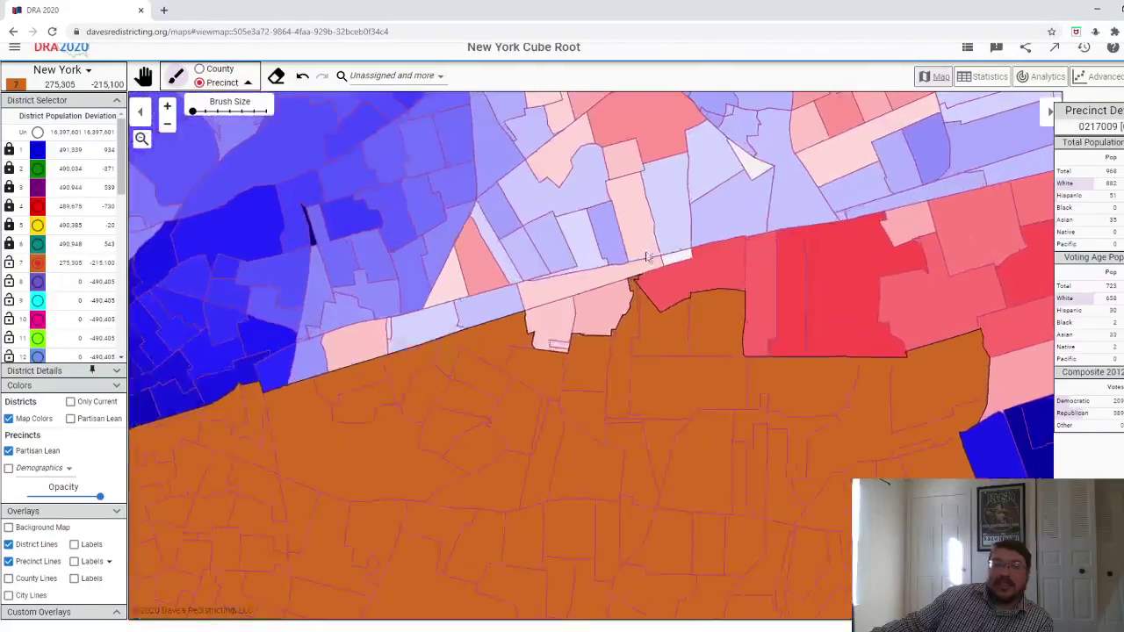
mouse_move(559, 348)
left_mouse_down()
mouse_move(714, 290)
mouse_move(870, 292)
mouse_move(923, 280)
mouse_move(925, 243)
mouse_move(940, 230)
mouse_move(973, 239)
mouse_move(1012, 276)
left_mouse_up()
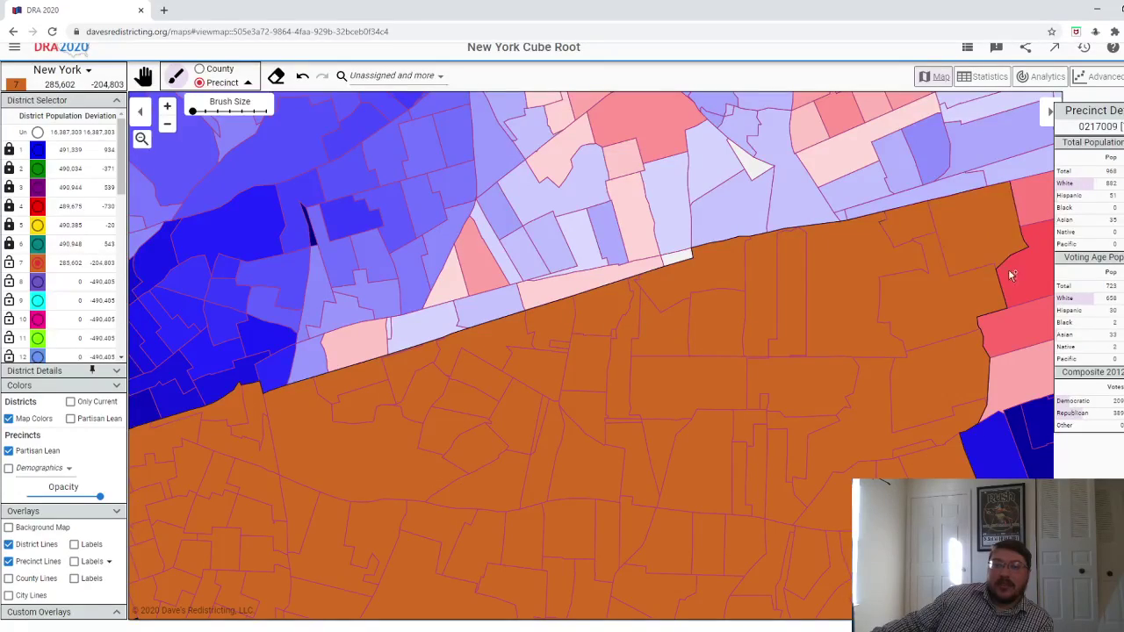
scroll(945, 352, "down", 5)
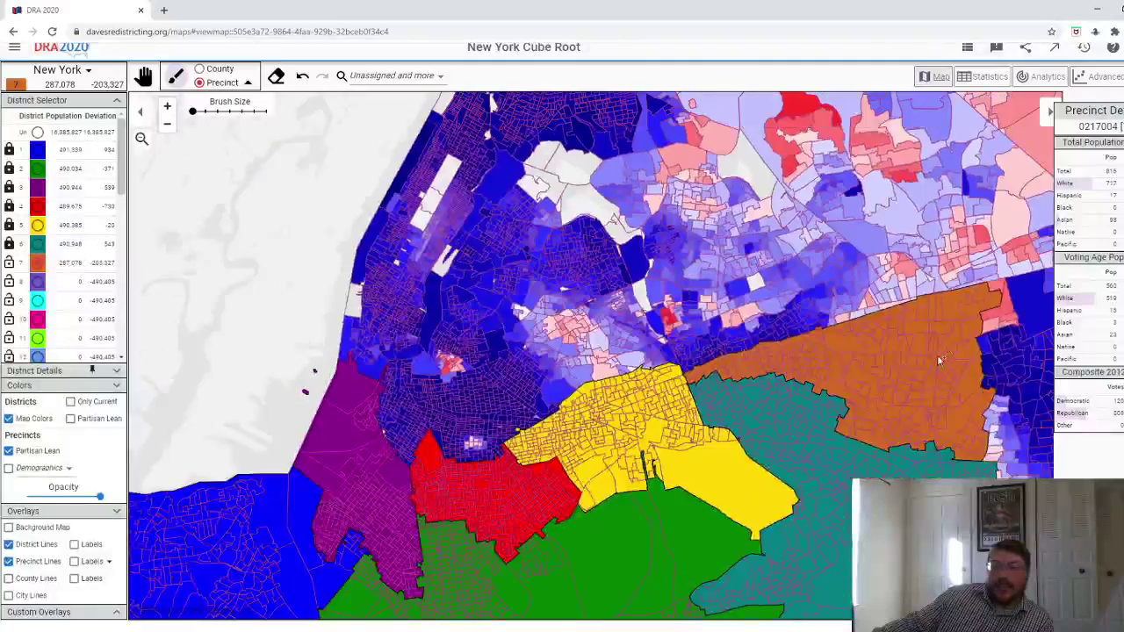
scroll(645, 243, "up", 5)
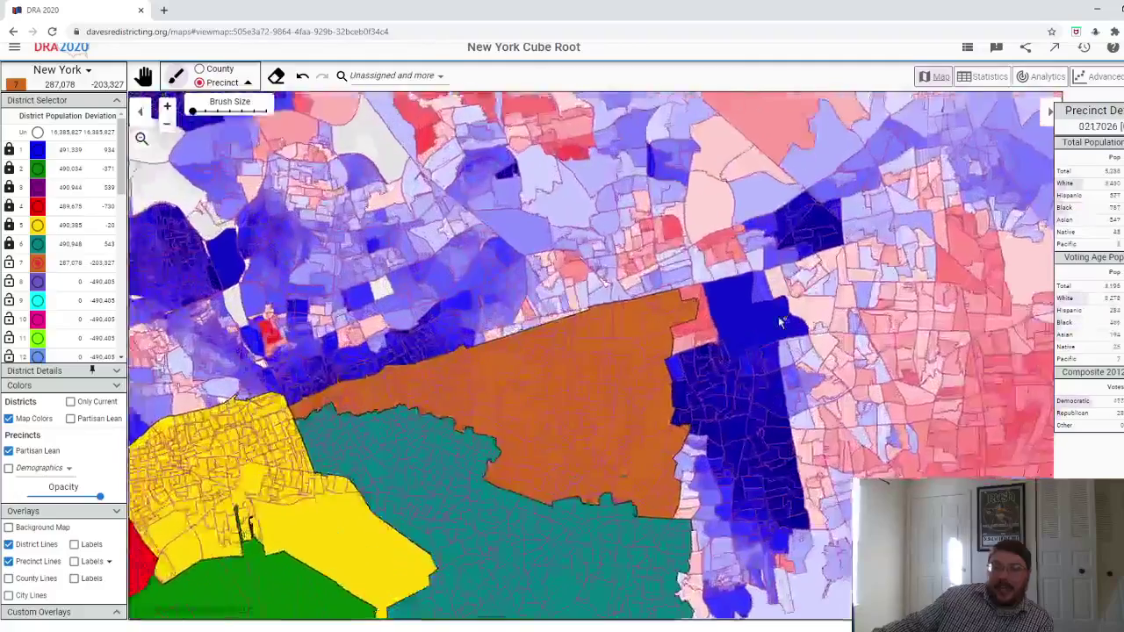
scroll(779, 322, "up", 1)
mouse_move(655, 281)
left_mouse_down()
mouse_move(675, 325)
mouse_move(665, 353)
mouse_move(637, 359)
mouse_move(686, 361)
left_mouse_up()
scroll(686, 355, "up", 3)
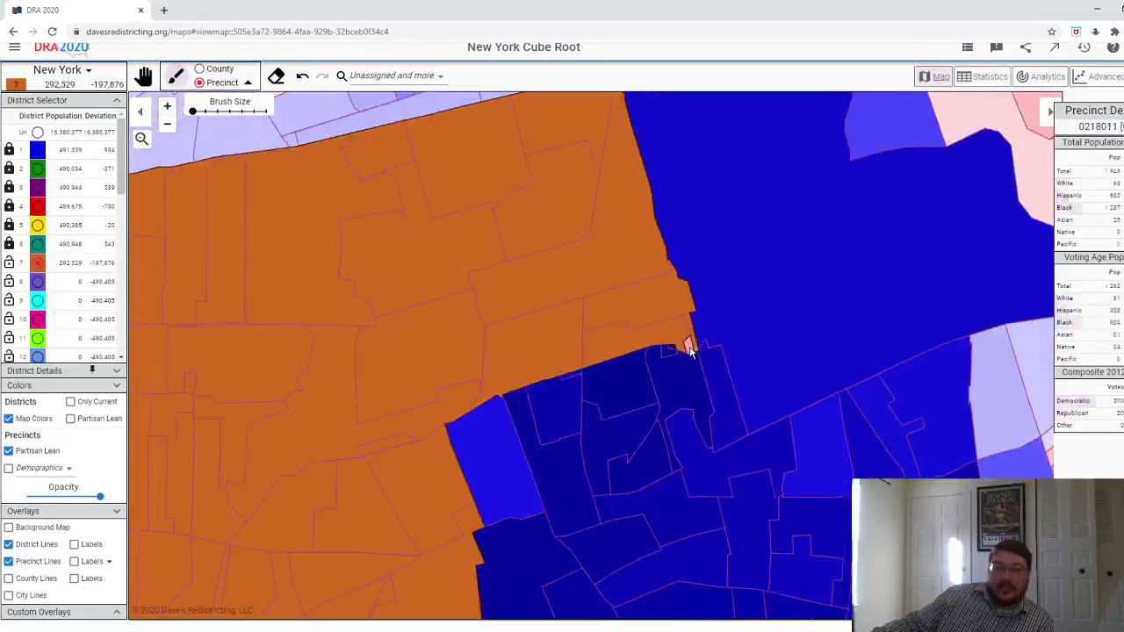
scroll(690, 353, "down", 6)
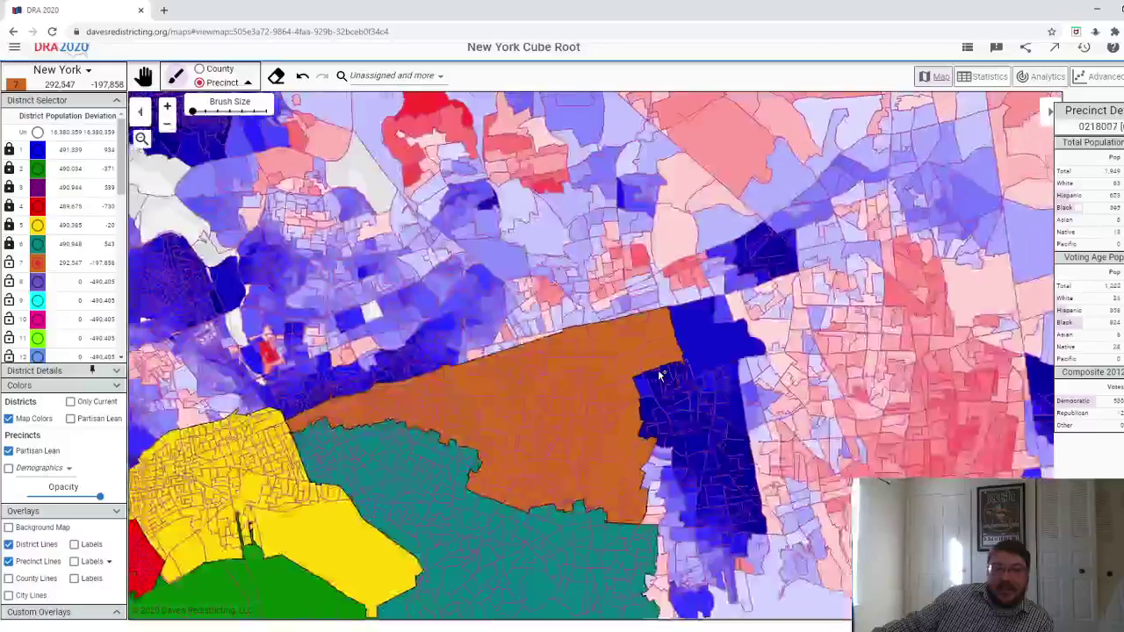
- Extend district 7 east over the large blue precinct and the northern part of the dark blue block beneath it
scroll(688, 501, "up", 4)
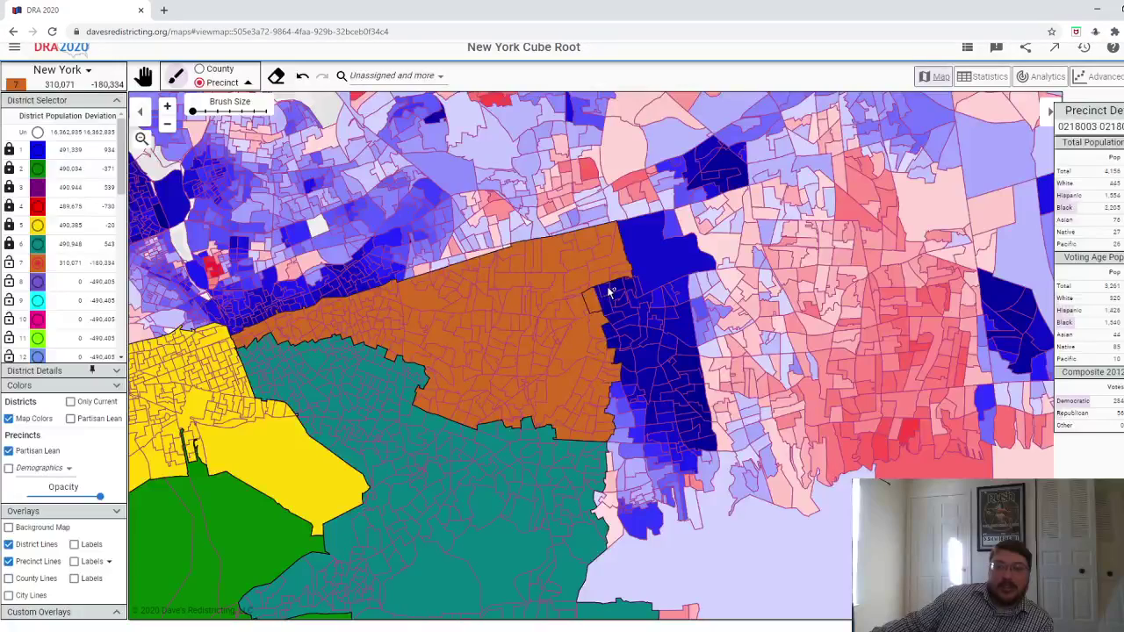
left_click_drag(639, 296, 618, 301)
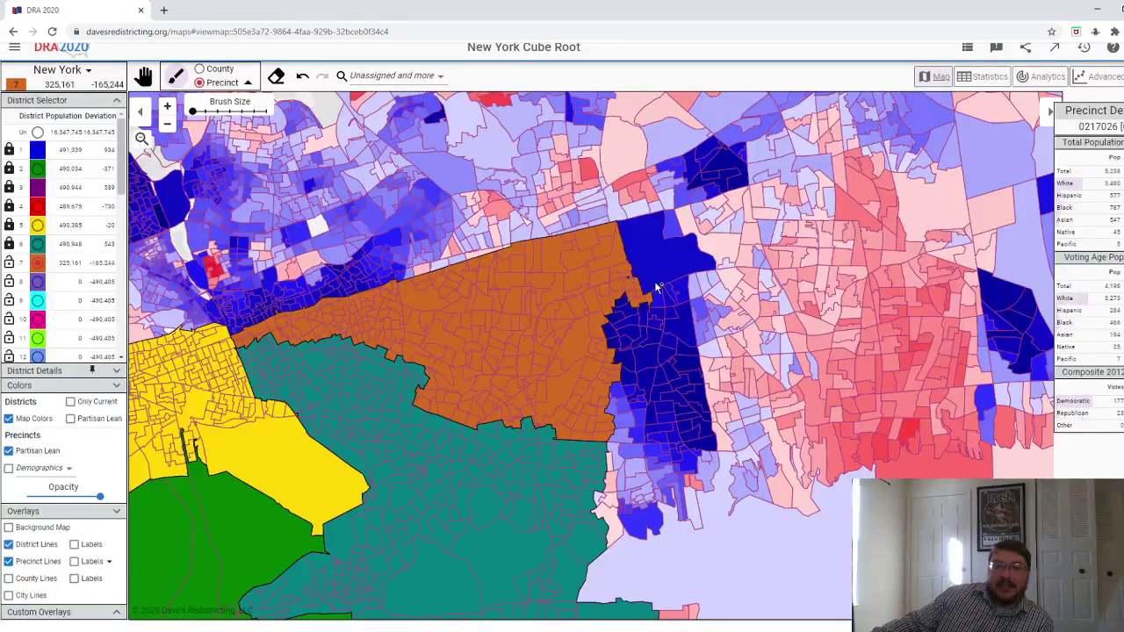
scroll(636, 266, "up", 3)
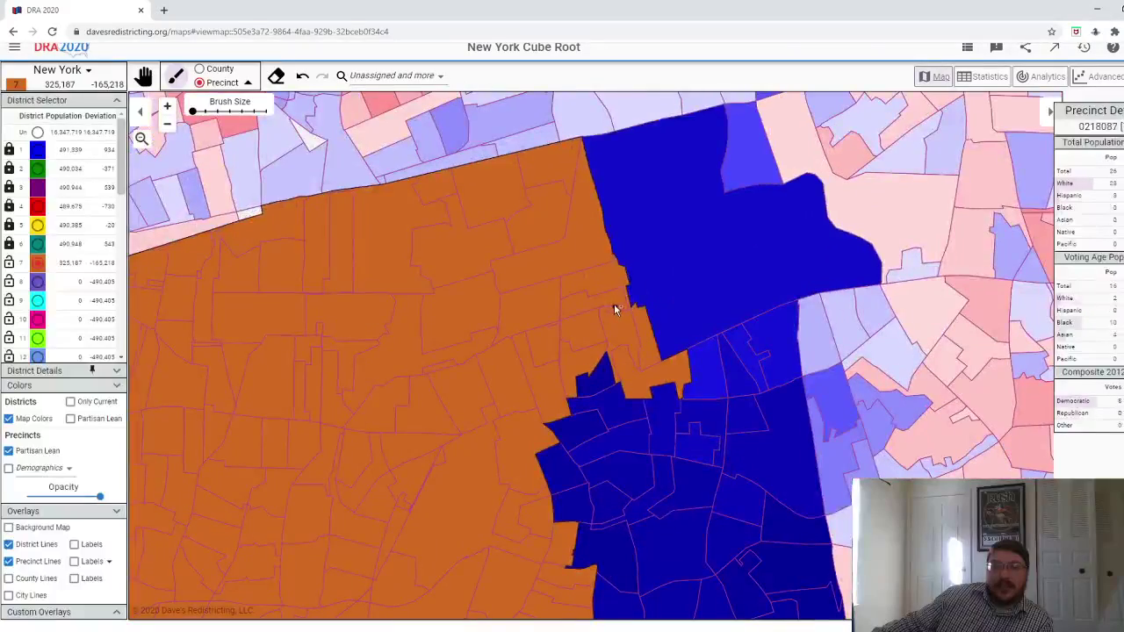
left_click_drag(615, 308, 676, 308)
scroll(729, 432, "down", 1)
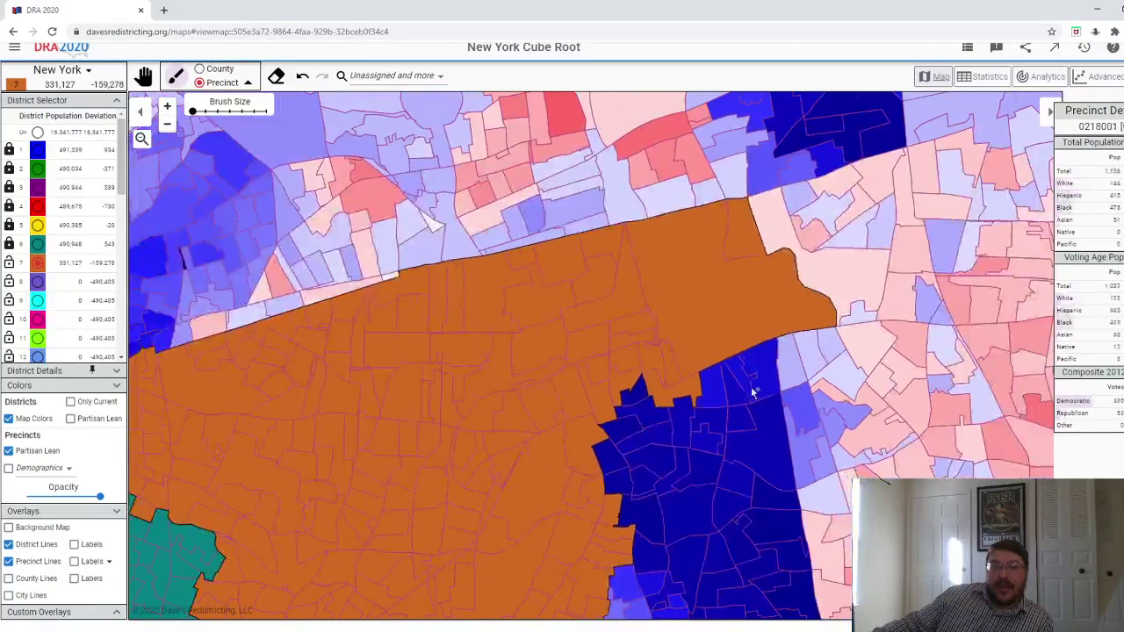
left_click_drag(753, 389, 685, 402)
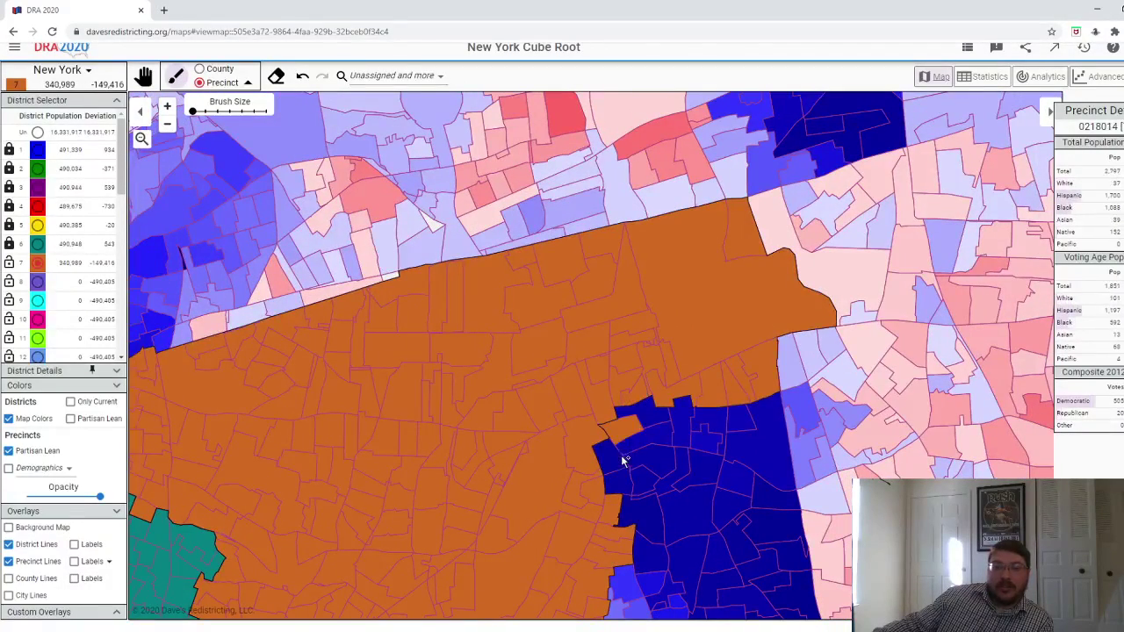
mouse_move(622, 460)
left_mouse_down()
mouse_move(650, 469)
mouse_move(657, 423)
mouse_move(731, 442)
mouse_move(747, 425)
mouse_move(735, 513)
mouse_move(699, 508)
mouse_move(691, 455)
mouse_move(625, 488)
left_mouse_up()
- Extend district 7 south through the blue precincts along district 6's eastern boundary down to the bay shore
scroll(625, 487, "down", 2)
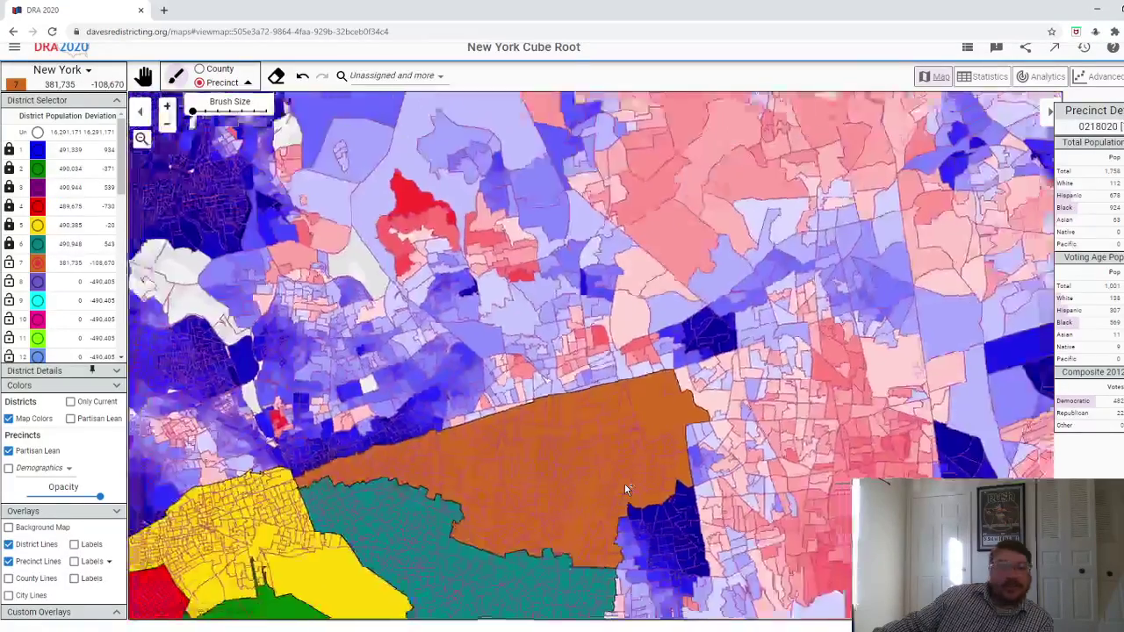
scroll(626, 490, "down", 2)
scroll(594, 323, "up", 4)
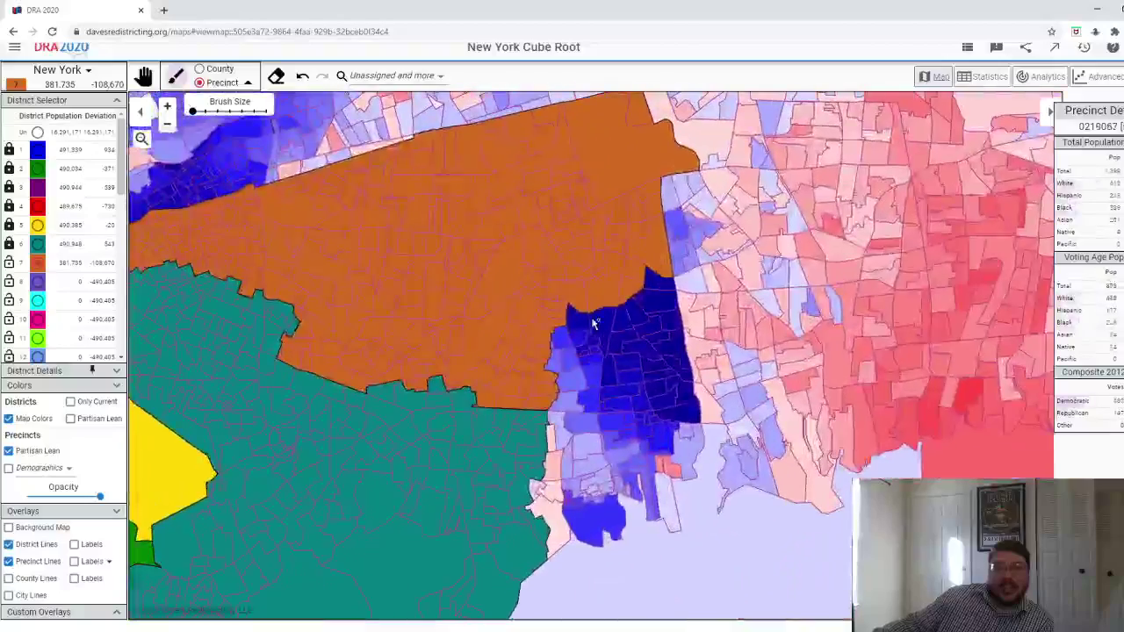
mouse_move(594, 323)
left_mouse_down()
mouse_move(571, 326)
mouse_move(568, 379)
left_mouse_up()
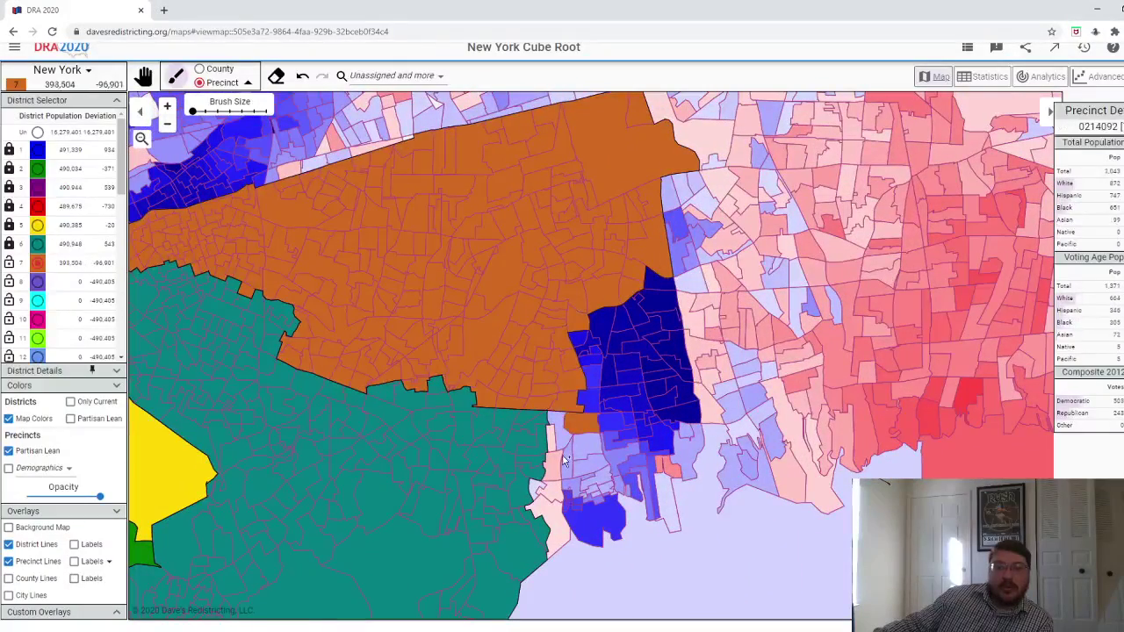
mouse_move(566, 461)
left_mouse_down()
mouse_move(551, 493)
mouse_move(557, 431)
mouse_move(540, 498)
mouse_move(571, 507)
left_mouse_up()
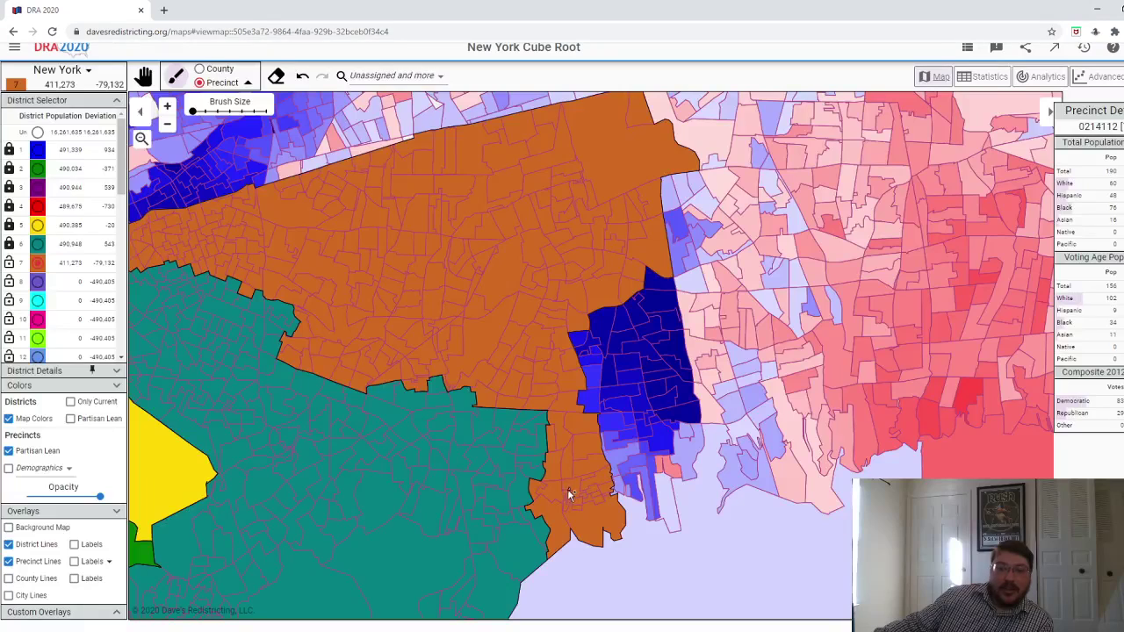
- Fill the rest of the dark blue block and the shoreline precincts below it into district 7, including the large water precinct
scroll(603, 466, "up", 2)
mouse_move(597, 354)
left_mouse_down()
mouse_move(591, 286)
mouse_move(576, 331)
mouse_move(563, 268)
mouse_move(565, 299)
mouse_move(672, 197)
mouse_move(681, 174)
mouse_move(686, 241)
left_mouse_up()
mouse_move(700, 297)
left_mouse_down()
mouse_move(726, 376)
mouse_move(696, 386)
mouse_move(678, 313)
mouse_move(642, 281)
mouse_move(621, 281)
mouse_move(609, 315)
mouse_move(641, 302)
mouse_move(644, 344)
mouse_move(600, 380)
mouse_move(681, 375)
mouse_move(675, 411)
mouse_move(661, 400)
mouse_move(699, 404)
mouse_move(700, 423)
mouse_move(707, 413)
mouse_move(736, 431)
mouse_move(729, 444)
mouse_move(674, 480)
mouse_move(632, 450)
mouse_move(642, 401)
left_mouse_up()
mouse_move(642, 503)
left_mouse_down()
mouse_move(695, 513)
mouse_move(648, 518)
left_mouse_up()
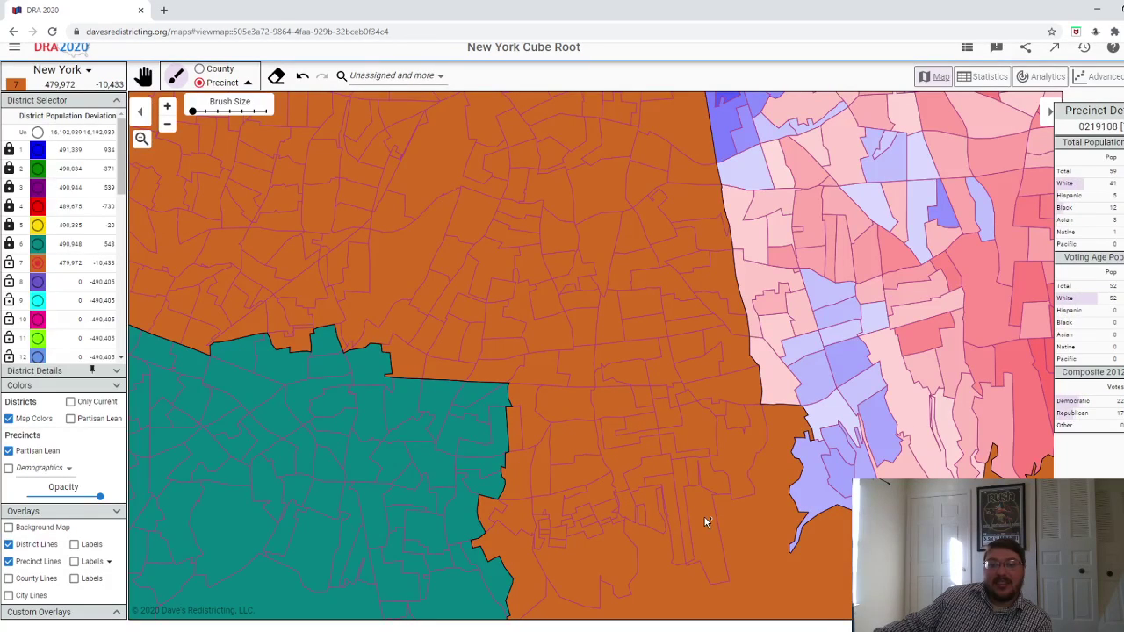
- Add the isolated pink precincts on the barrier island at district 6's southeastern corner to district 7
scroll(711, 507, "down", 5)
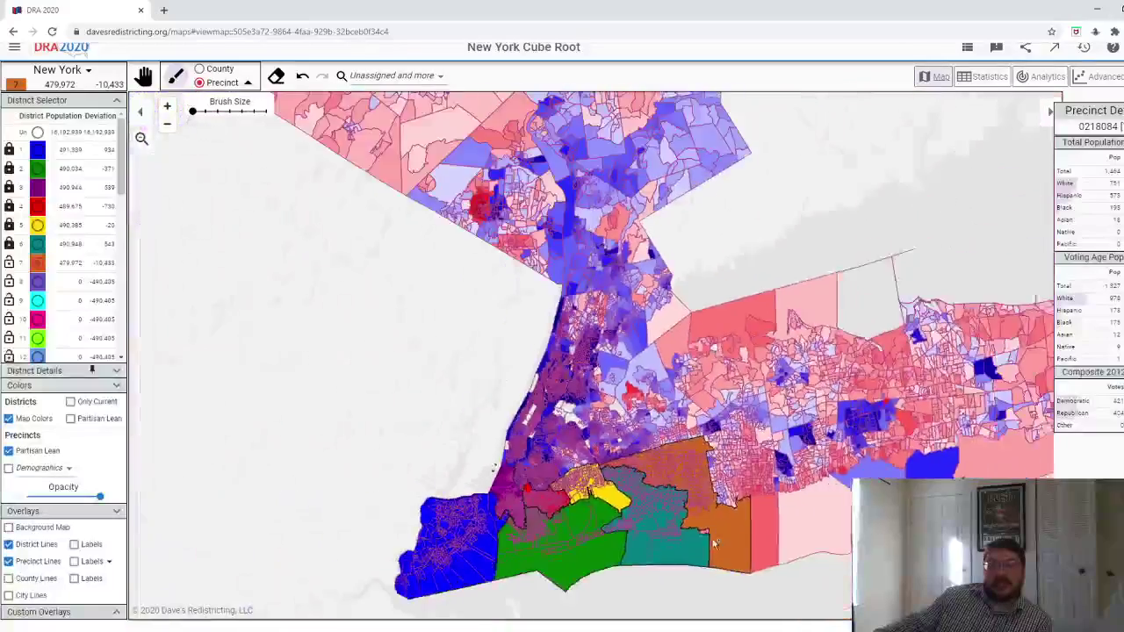
scroll(712, 545, "up", 5)
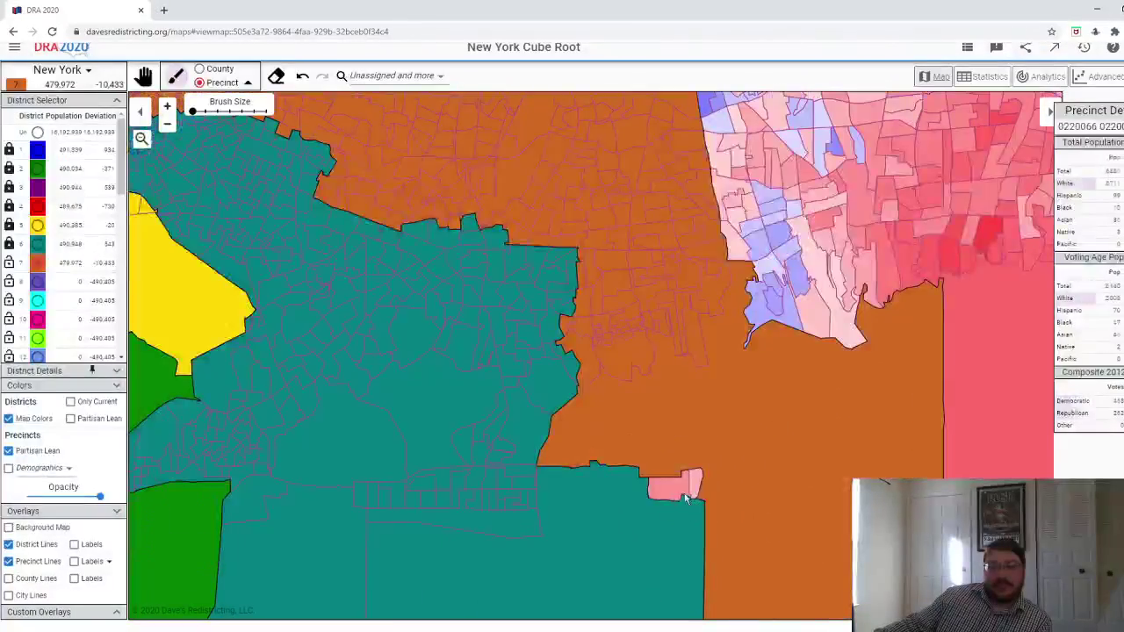
left_click(697, 494)
scroll(696, 479, "down", 2)
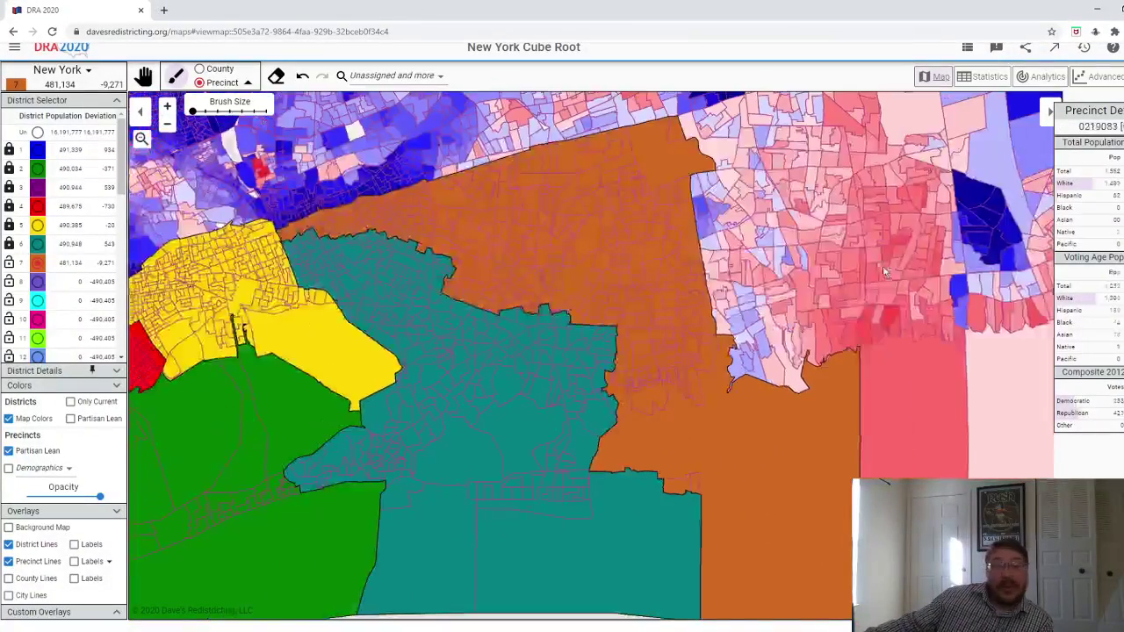
- Add individual bayfront precincts east of the former dark blue block to district 7 until its population deviation is -222
scroll(833, 289, "up", 3)
scroll(721, 386, "up", 2)
left_click(666, 428)
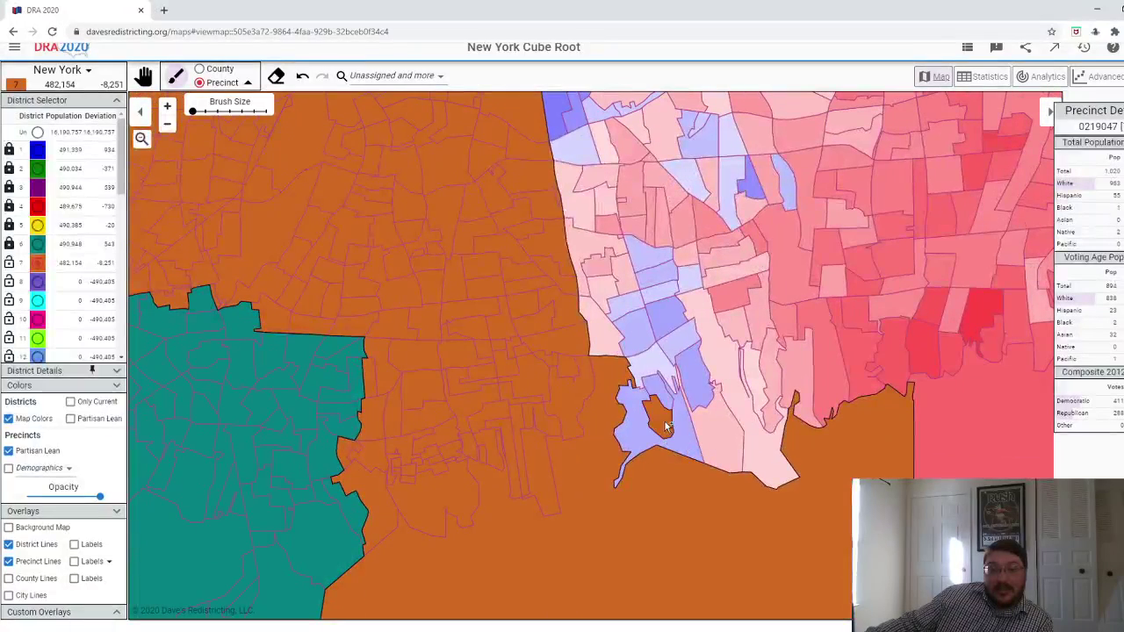
left_click(679, 433)
left_click(753, 386)
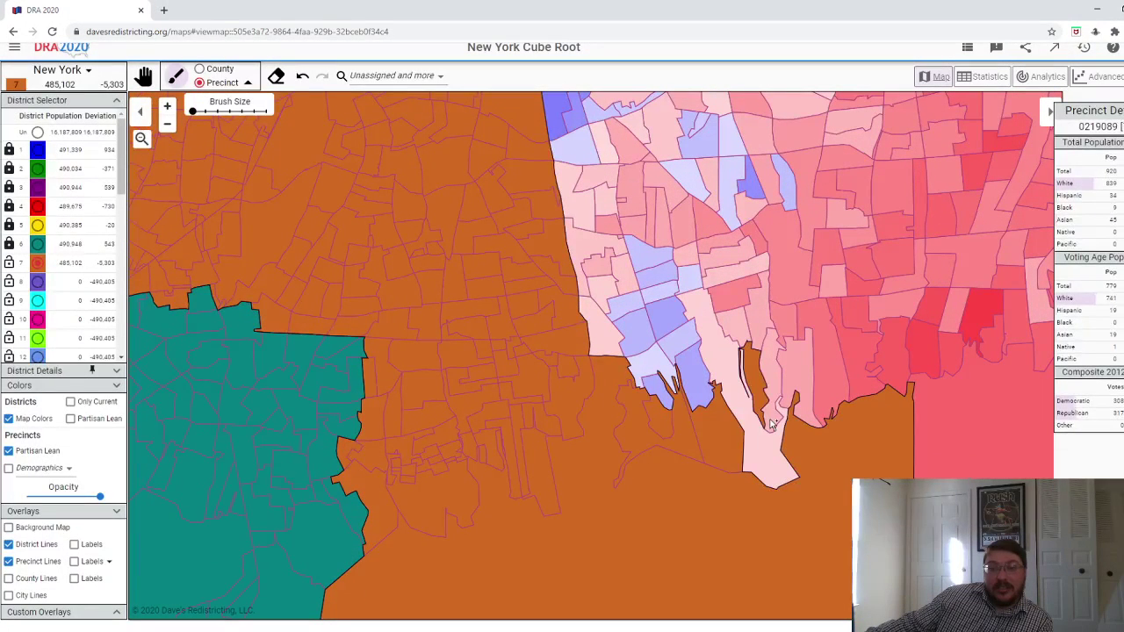
left_click(771, 378)
left_click(761, 441)
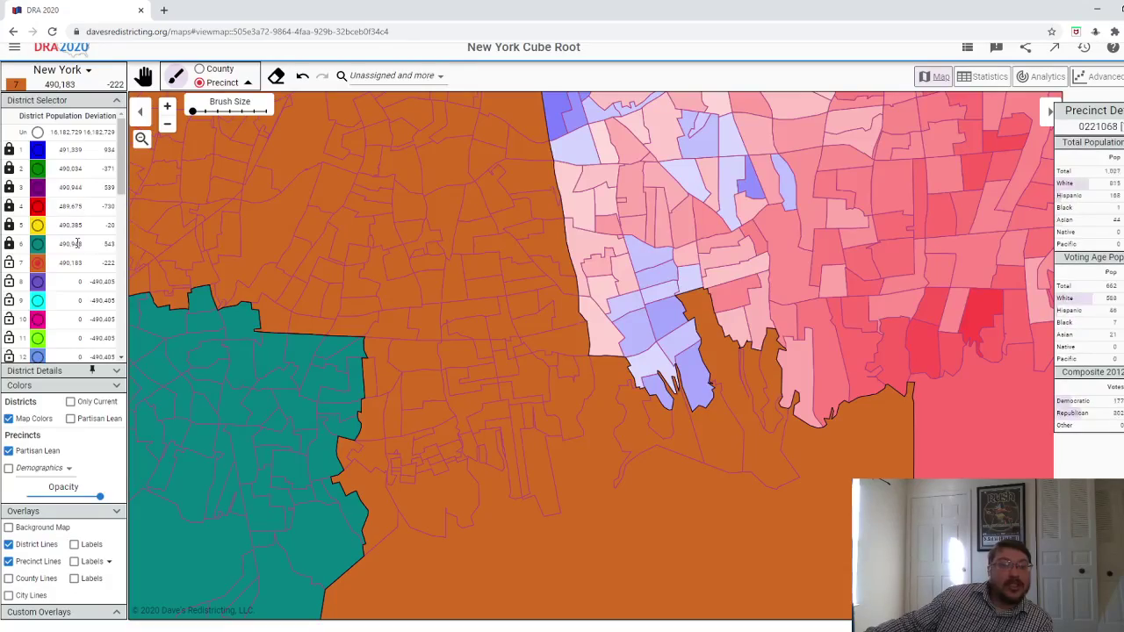
- Lock district 7 and start district 8 with a strip running east from district 7's northeastern corner below the dark blue precincts, undoing an early overreach
left_click(31, 282)
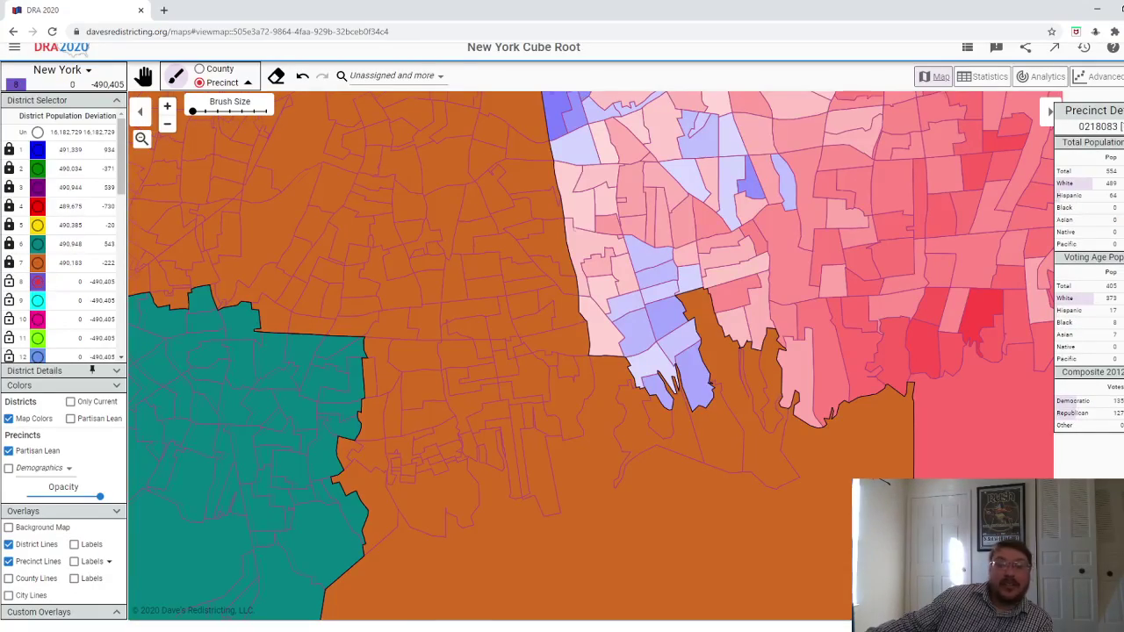
scroll(134, 362, "down", 3)
scroll(830, 368, "up", 4)
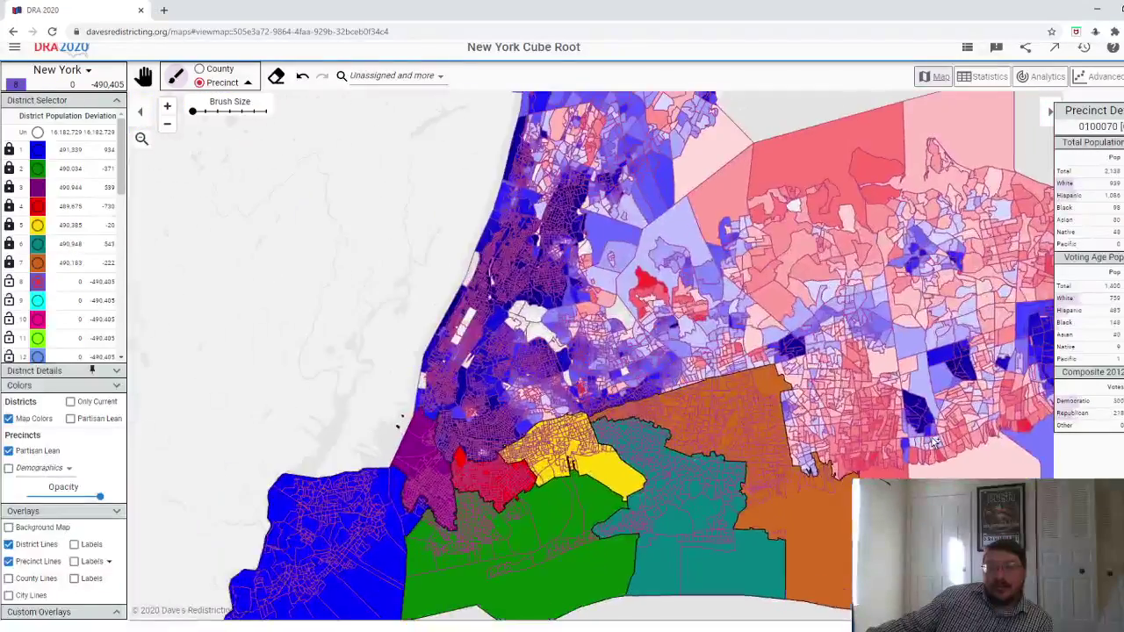
scroll(723, 289, "up", 5)
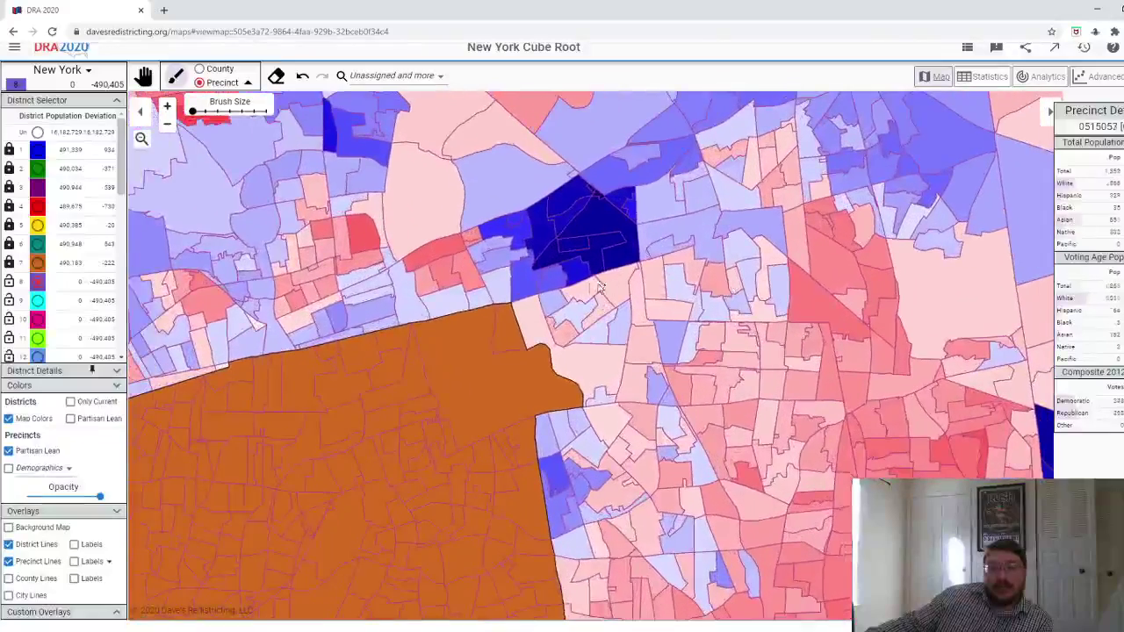
left_click_drag(546, 326, 630, 275)
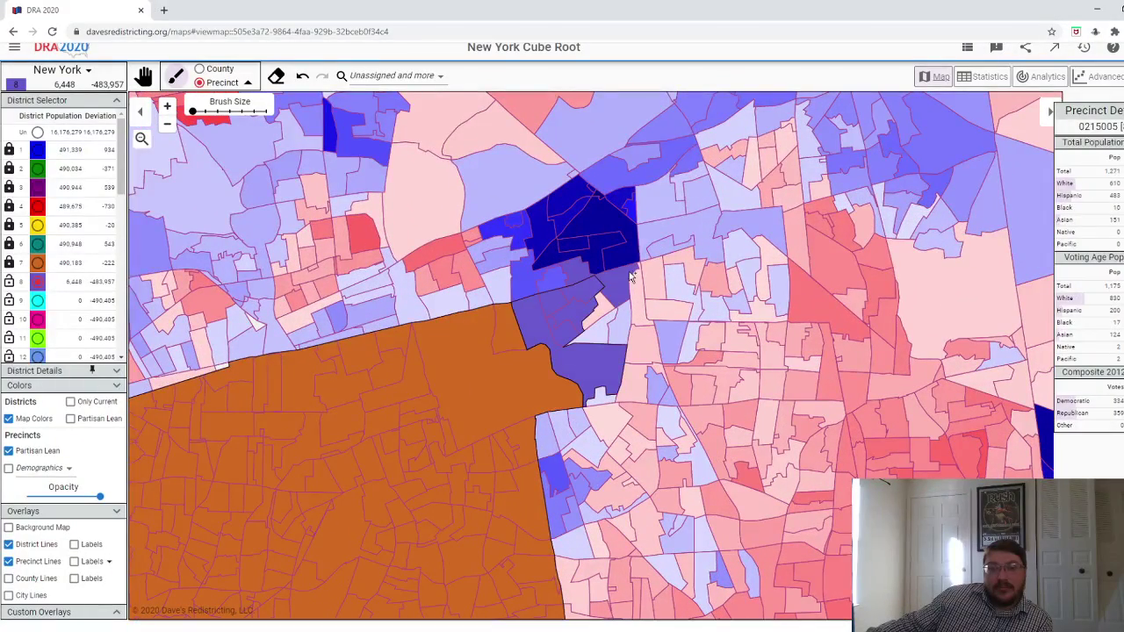
left_click(302, 78)
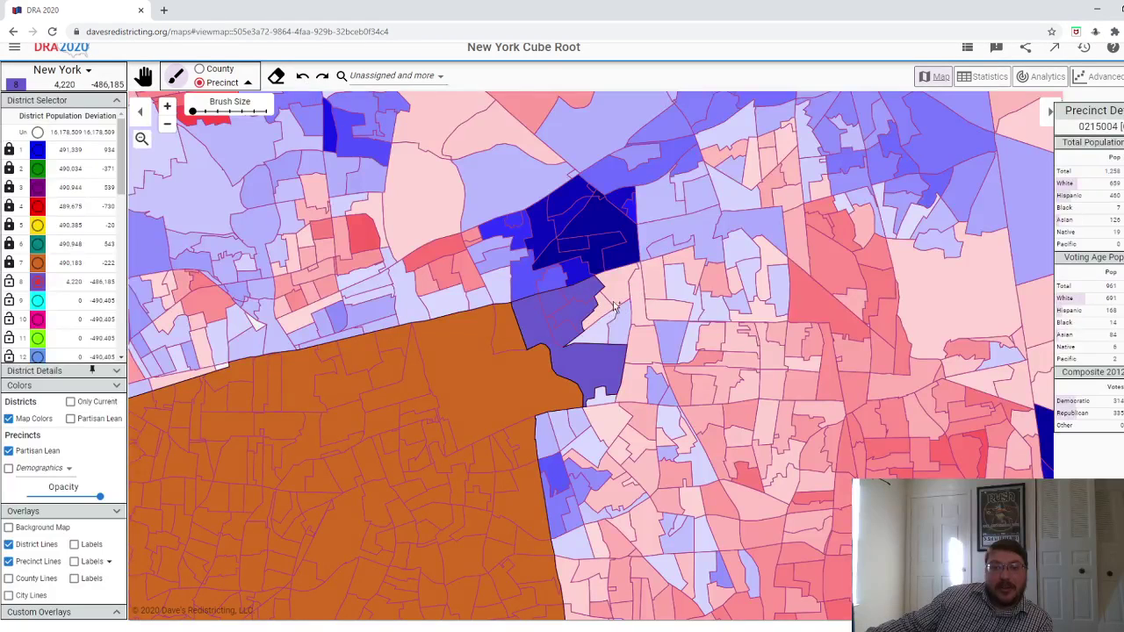
mouse_move(615, 305)
left_mouse_down()
mouse_move(681, 270)
mouse_move(742, 278)
mouse_move(734, 263)
mouse_move(771, 265)
mouse_move(796, 324)
mouse_move(840, 364)
left_mouse_up()
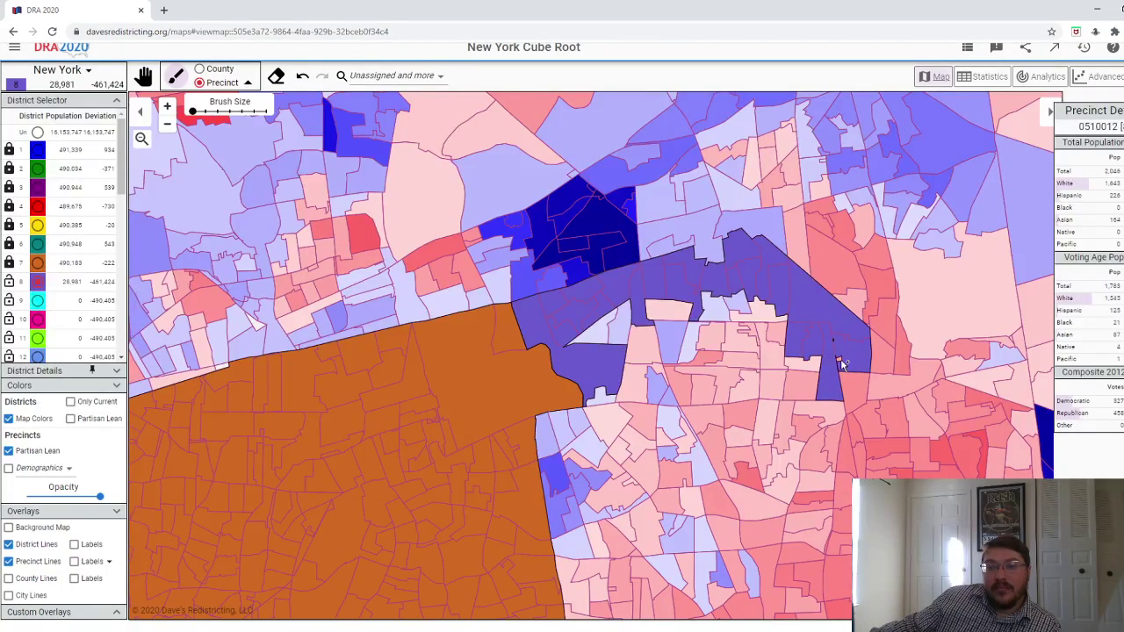
- Fill the tiny unassigned gaps inside the eastern end of district 8's strip
scroll(854, 367, "down", 2)
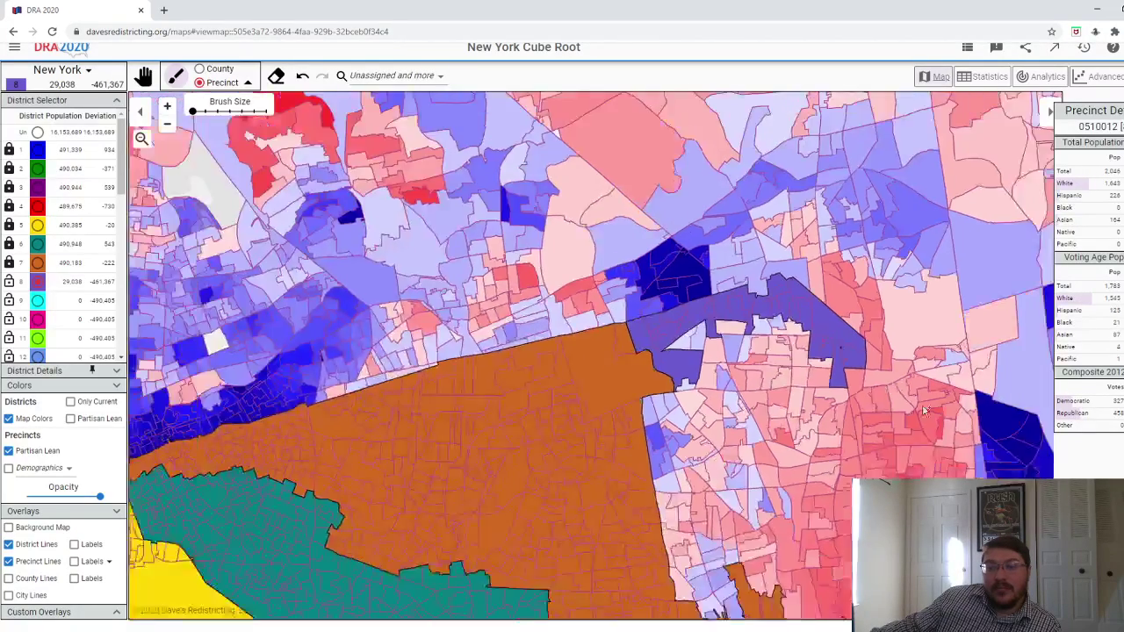
scroll(854, 367, "up", 2)
left_click_drag(886, 369, 846, 358)
scroll(846, 358, "up", 3)
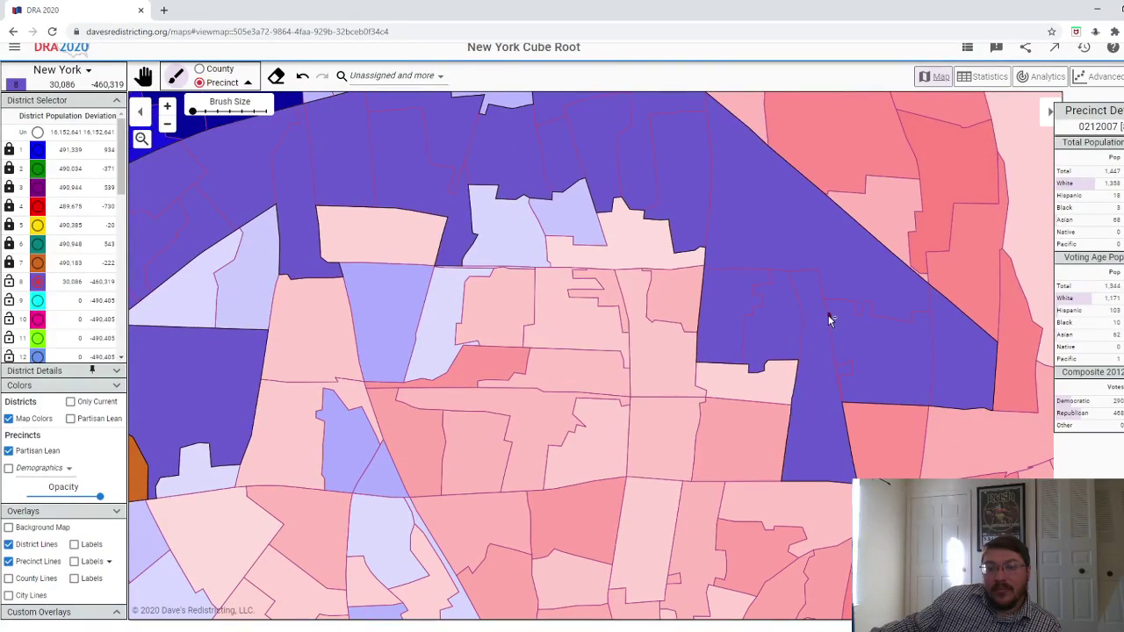
left_click(830, 317)
scroll(835, 322, "down", 3)
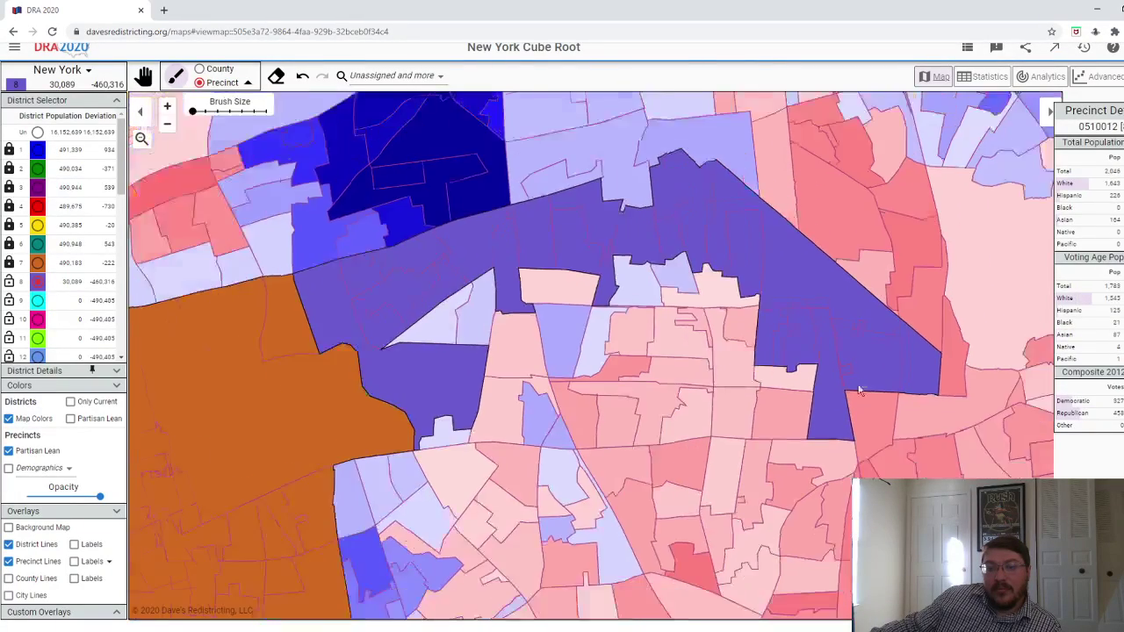
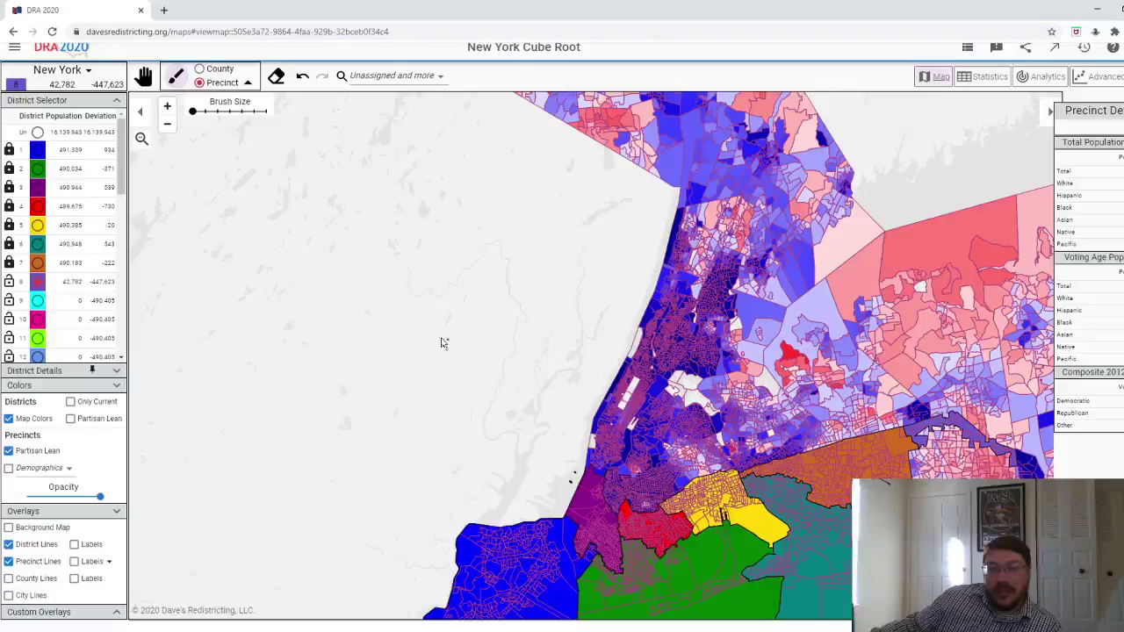
- Extend district 8 south along the western side of the dark blue precincts to the ocean, and west along the shore
scroll(694, 479, "up", 5)
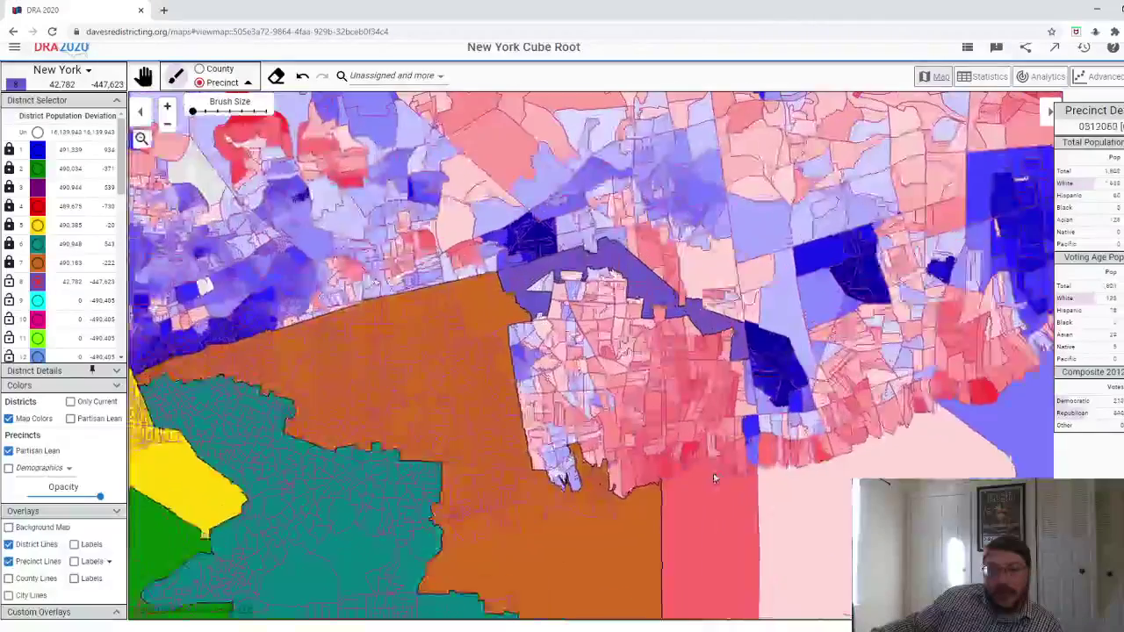
scroll(714, 478, "up", 2)
mouse_move(736, 353)
left_mouse_down()
mouse_move(769, 307)
mouse_move(765, 497)
mouse_move(737, 464)
mouse_move(593, 432)
mouse_move(734, 444)
left_mouse_up()
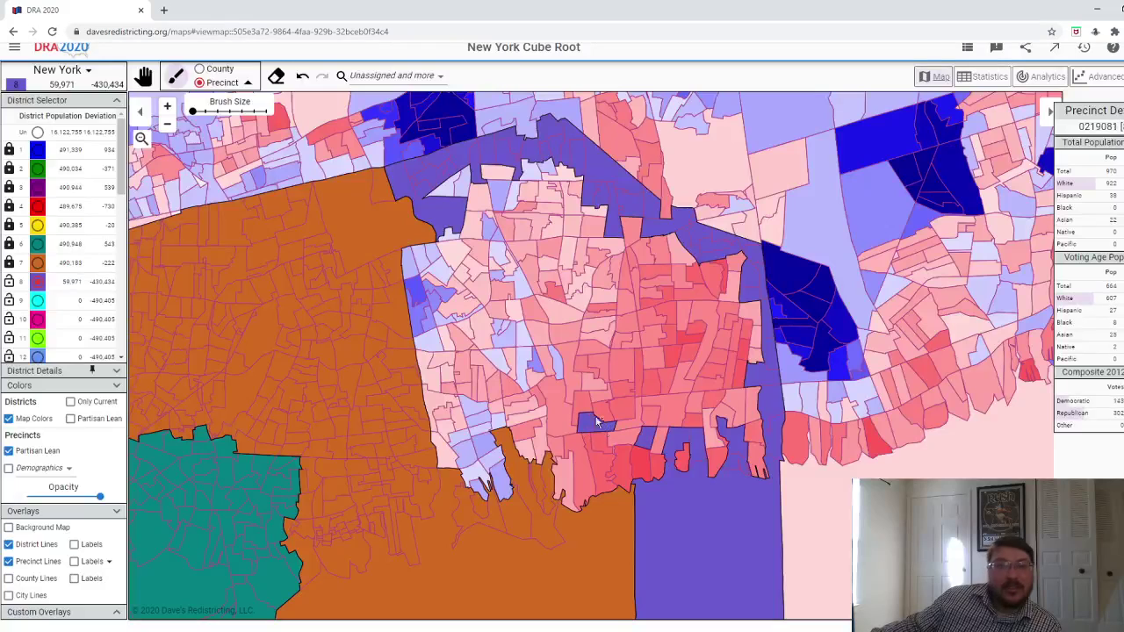
- Set the brush to its largest size and fill the red shoreline precincts between district 7 and district 8's eastern strip
left_click(265, 111)
mouse_move(575, 443)
left_mouse_down()
mouse_move(680, 454)
mouse_move(719, 415)
left_mouse_up()
left_click(719, 414)
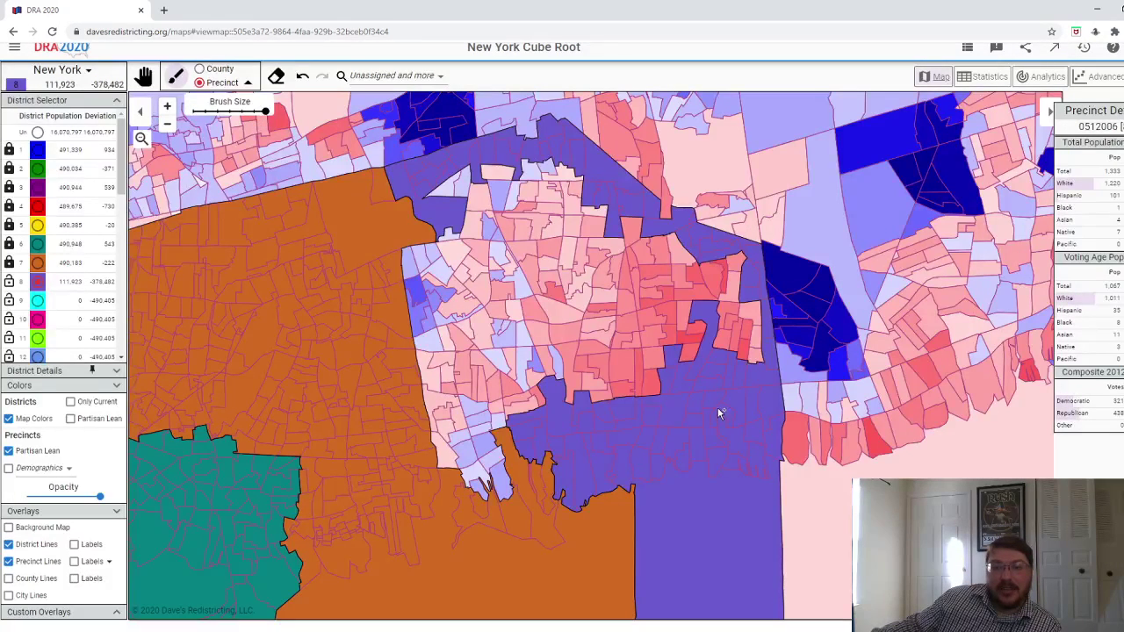
- Fill the remaining unassigned precincts enclosed by district 8, westward to district 7's eastern border
mouse_move(662, 337)
left_mouse_down()
mouse_move(715, 358)
mouse_move(691, 286)
left_mouse_up()
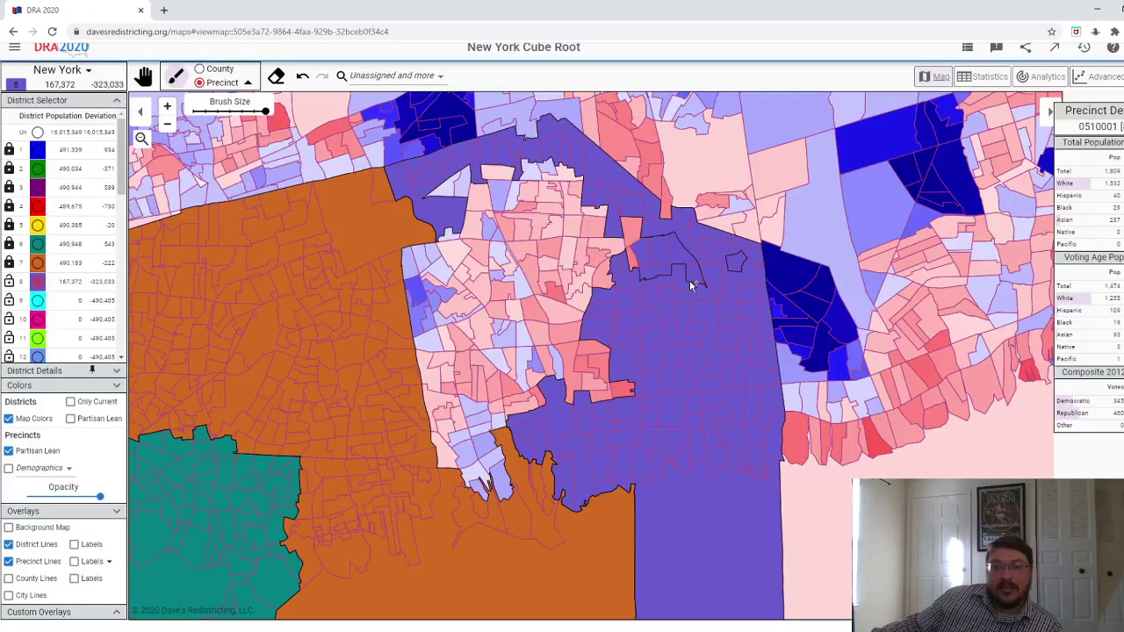
mouse_move(610, 279)
left_mouse_down()
mouse_move(523, 278)
mouse_move(525, 239)
mouse_move(559, 237)
mouse_move(533, 212)
mouse_move(482, 213)
mouse_move(473, 340)
mouse_move(461, 301)
mouse_move(540, 385)
mouse_move(521, 429)
mouse_move(633, 404)
mouse_move(540, 404)
mouse_move(484, 442)
left_mouse_up()
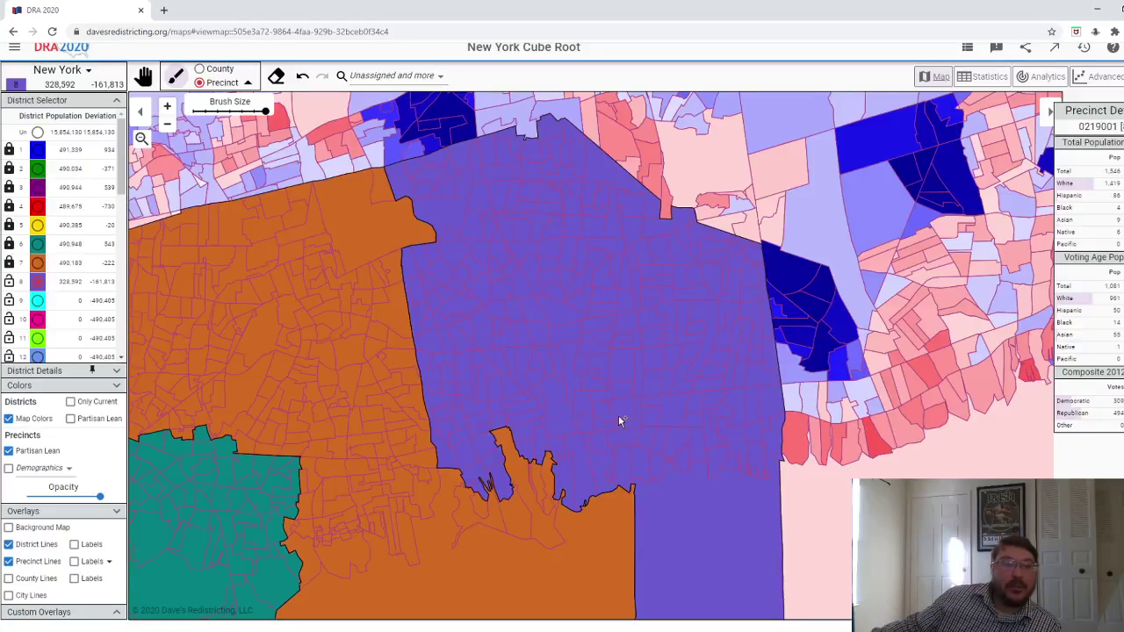
- Set the brush to its smallest size and extend district 8 north of district 7's northeastern corner with a band running northeast
scroll(618, 415, "down", 2)
scroll(836, 408, "up", 1)
scroll(835, 408, "down", 1)
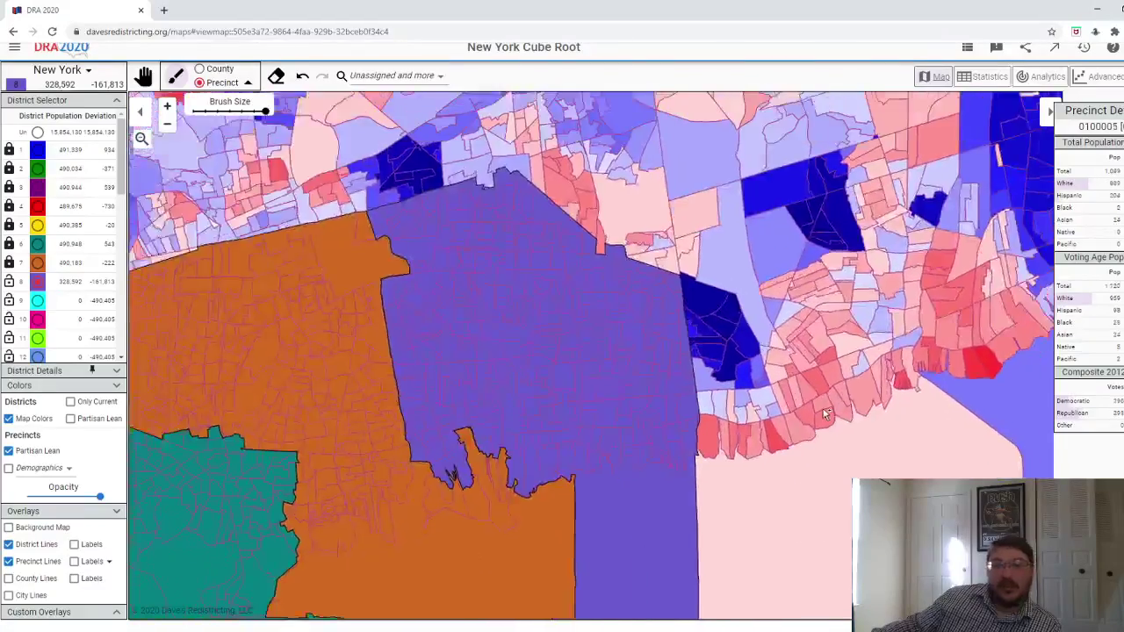
scroll(835, 413, "down", 2)
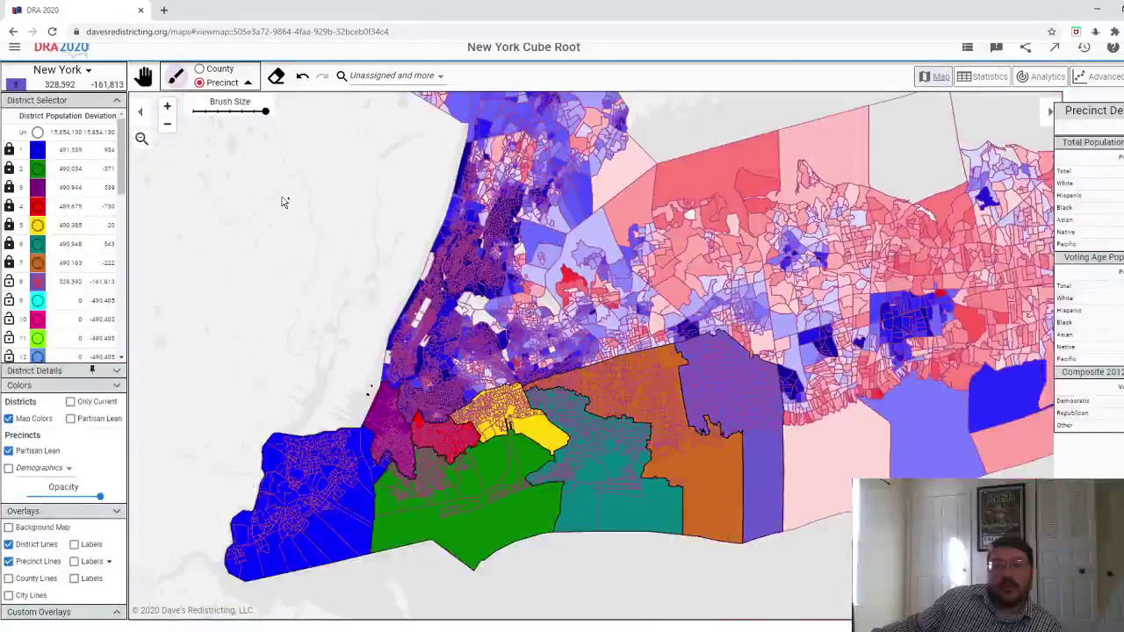
scroll(335, 230, "up", 1)
scroll(632, 316, "up", 4)
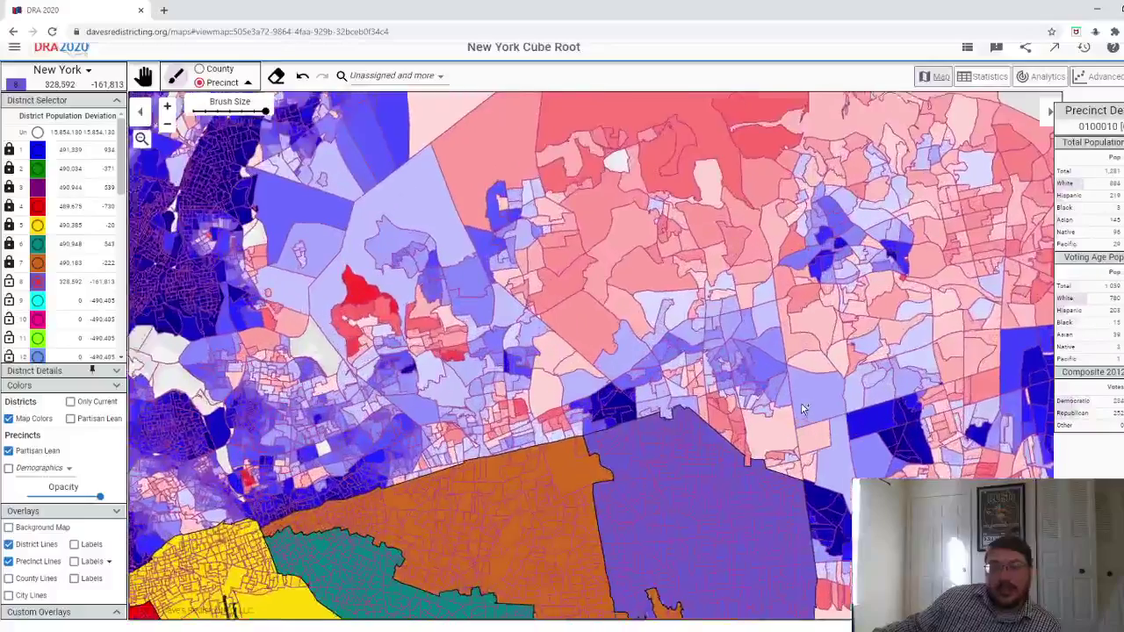
scroll(802, 409, "up", 1)
left_click_drag(265, 111, 192, 110)
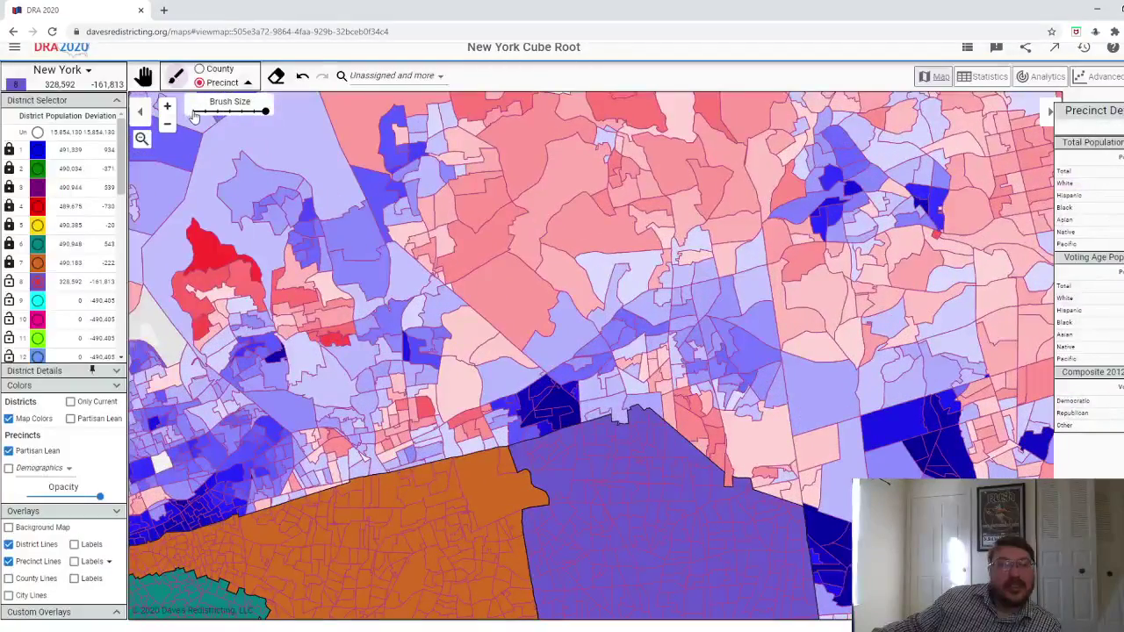
scroll(564, 434, "up", 1)
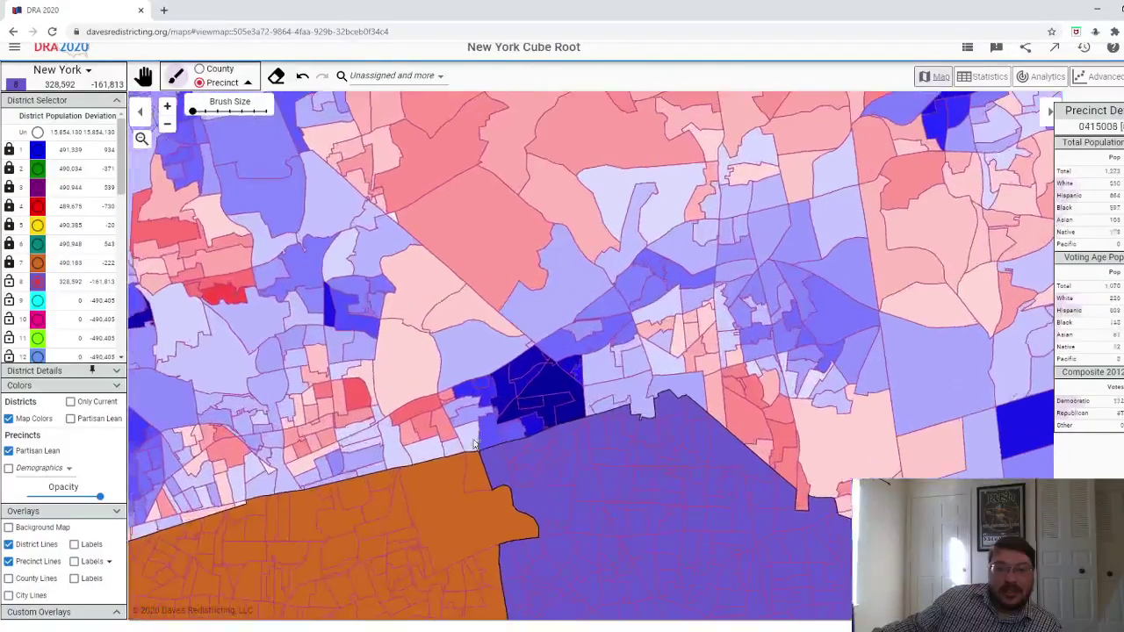
mouse_move(432, 453)
left_mouse_down()
mouse_move(406, 418)
mouse_move(394, 422)
mouse_move(392, 439)
mouse_move(458, 447)
mouse_move(473, 422)
mouse_move(450, 397)
mouse_move(481, 389)
left_mouse_up()
mouse_move(533, 419)
left_mouse_down()
mouse_move(509, 388)
mouse_move(523, 372)
mouse_move(563, 389)
mouse_move(572, 406)
mouse_move(543, 362)
mouse_move(577, 368)
mouse_move(597, 336)
mouse_move(625, 344)
mouse_move(612, 373)
mouse_move(629, 406)
mouse_move(674, 390)
mouse_move(648, 360)
mouse_move(648, 322)
mouse_move(623, 305)
mouse_move(658, 298)
mouse_move(658, 270)
mouse_move(704, 236)
mouse_move(803, 224)
mouse_move(834, 252)
mouse_move(842, 281)
mouse_move(830, 295)
mouse_move(732, 256)
mouse_move(695, 276)
mouse_move(690, 339)
left_mouse_up()
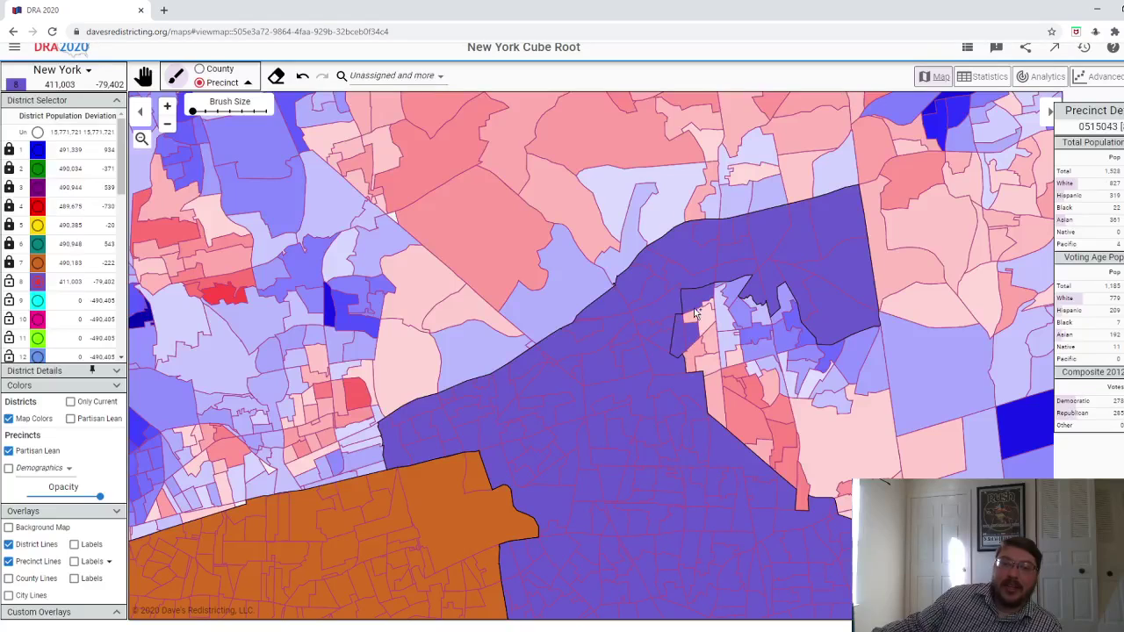
- Fill the unassigned pocket below district 8's northeastern band down to the district's existing northern edge
mouse_move(713, 303)
left_mouse_down()
mouse_move(743, 317)
mouse_move(789, 319)
mouse_move(791, 342)
mouse_move(738, 338)
left_mouse_up()
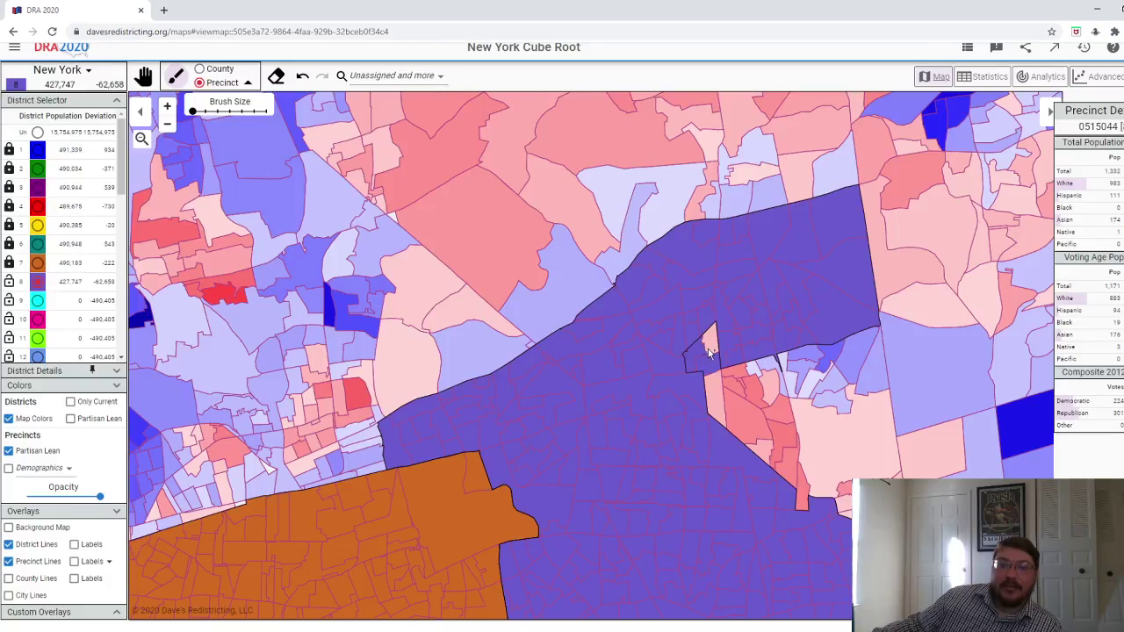
left_click_drag(716, 392, 759, 406)
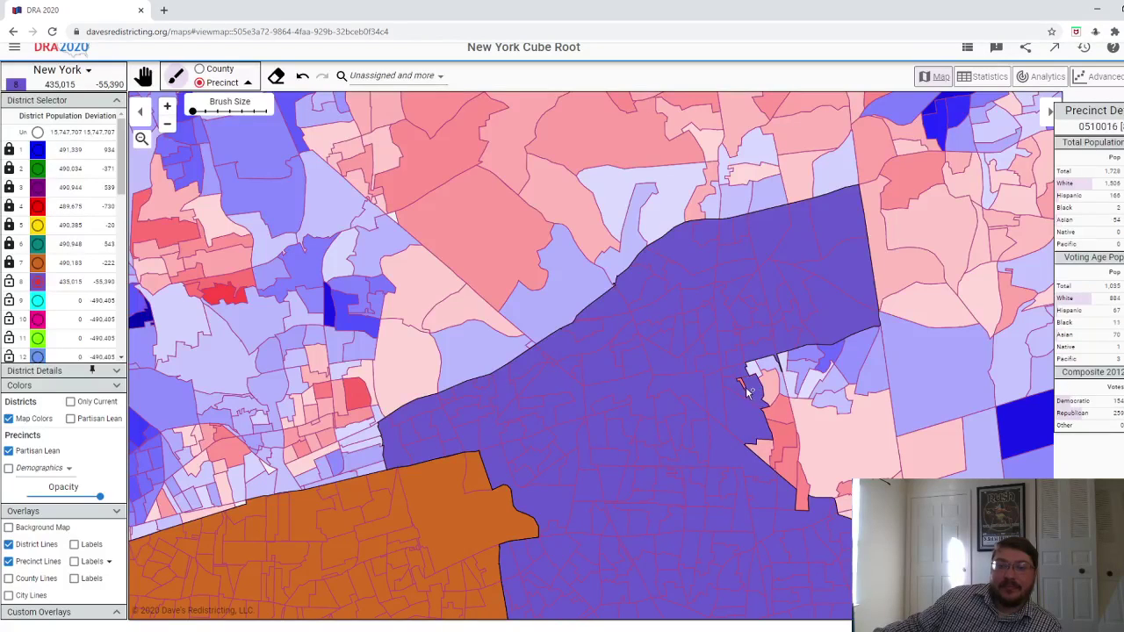
mouse_move(767, 456)
left_mouse_down()
mouse_move(777, 409)
mouse_move(757, 371)
mouse_move(813, 365)
mouse_move(838, 392)
mouse_move(828, 341)
mouse_move(841, 431)
left_mouse_up()
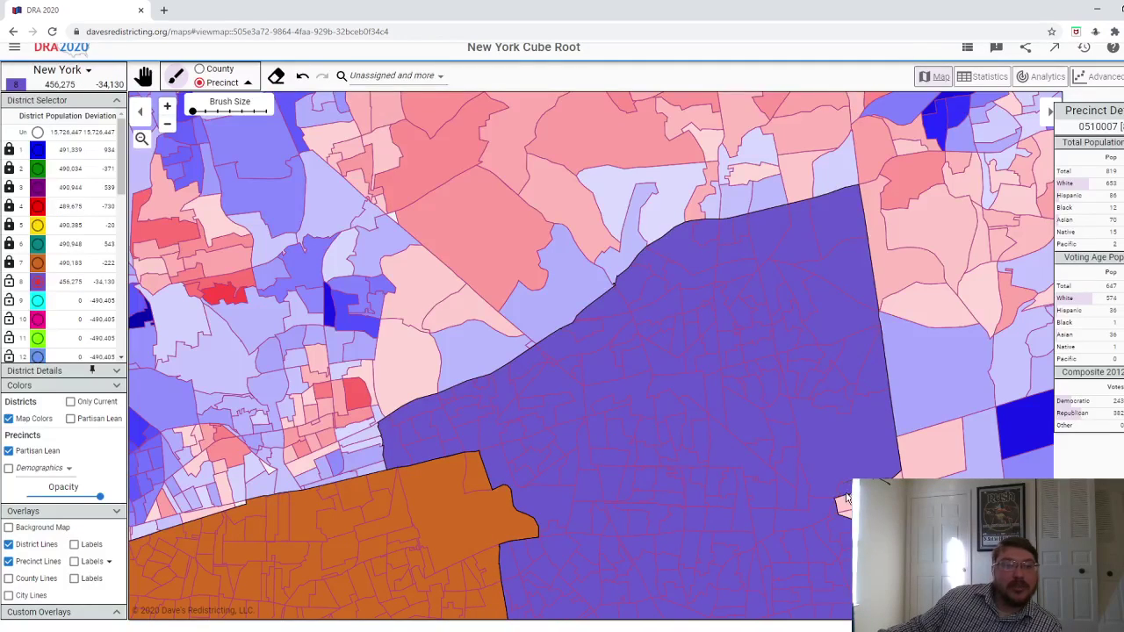
left_click_drag(841, 431, 838, 421)
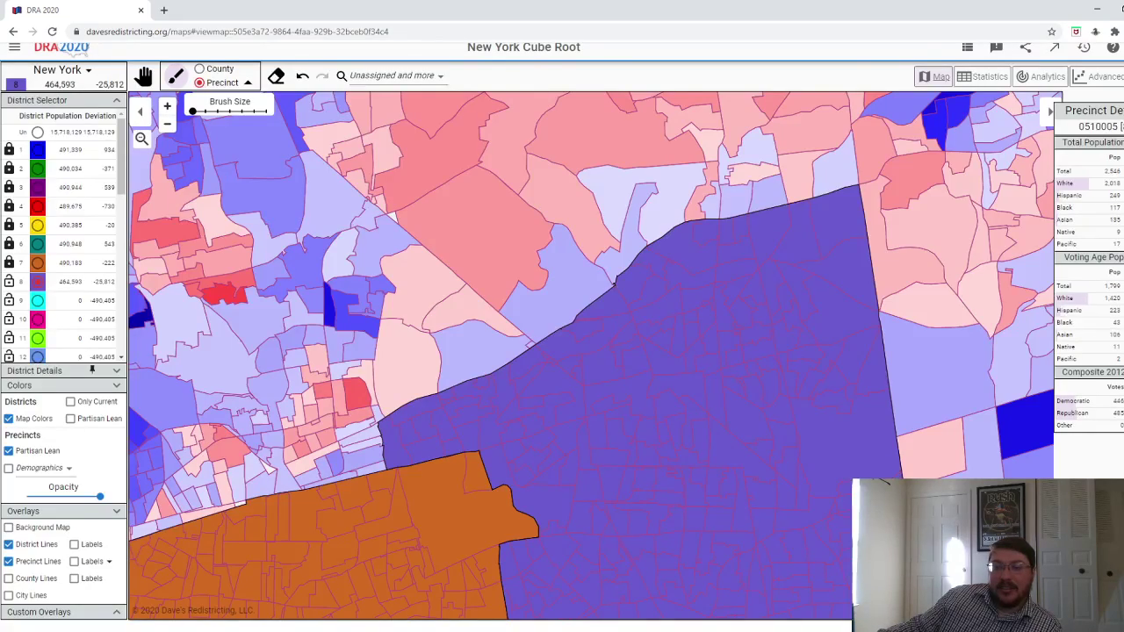
- Add the pale precincts along district 8's eastern edge, north and east of the adjoining dark blue cluster
scroll(789, 279, "down", 5)
scroll(848, 314, "down", 2)
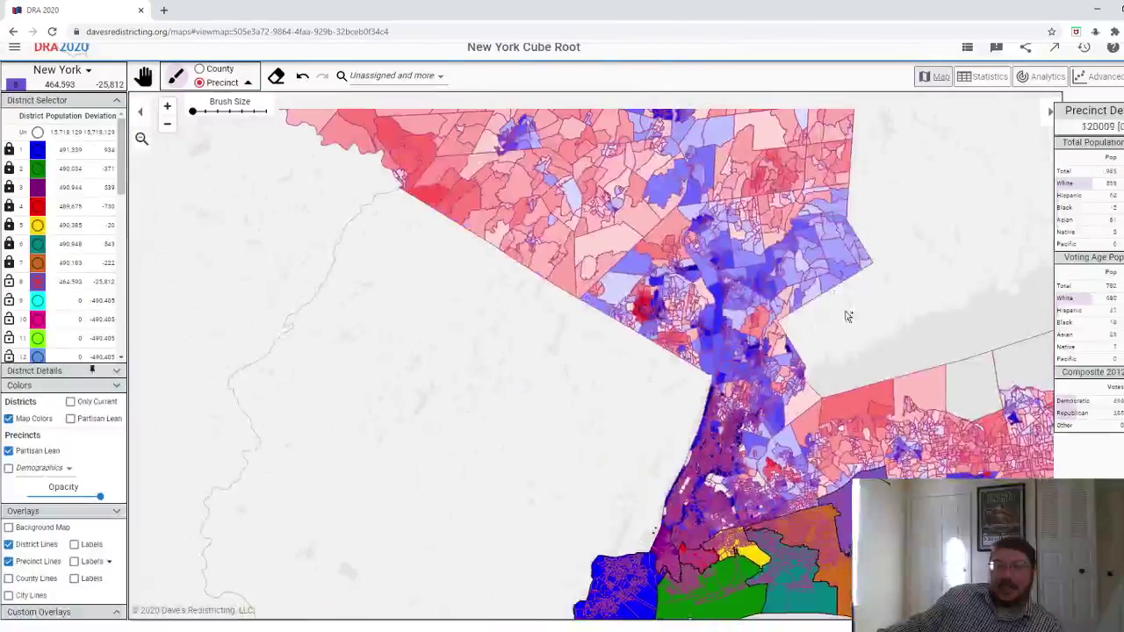
left_click_drag(849, 314, 467, 256)
scroll(490, 533, "up", 4)
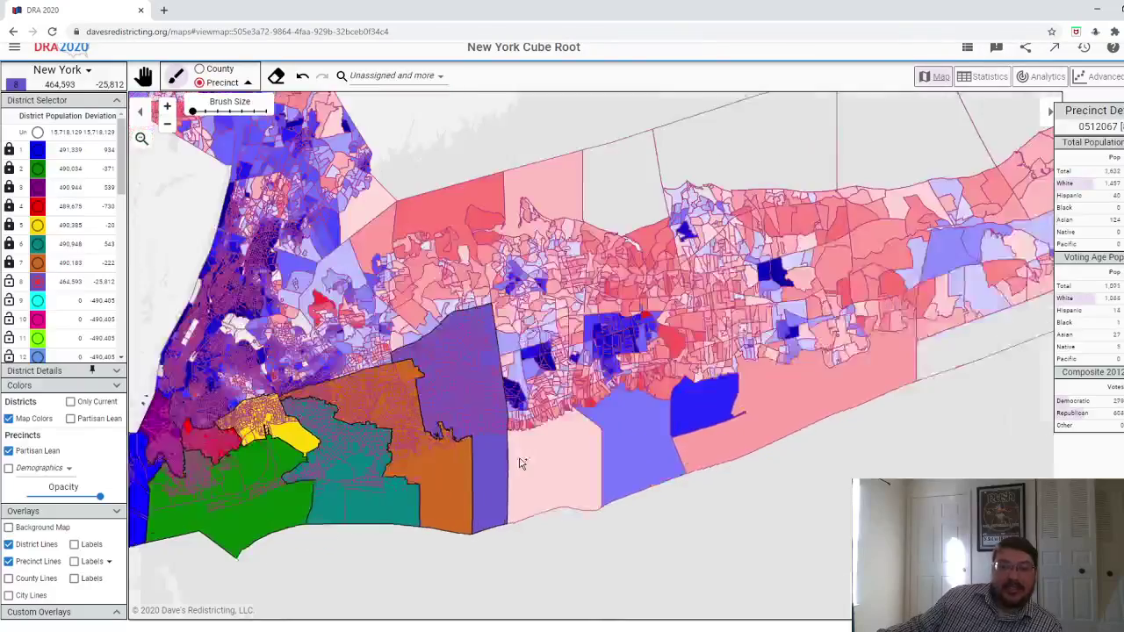
scroll(469, 375, "up", 1)
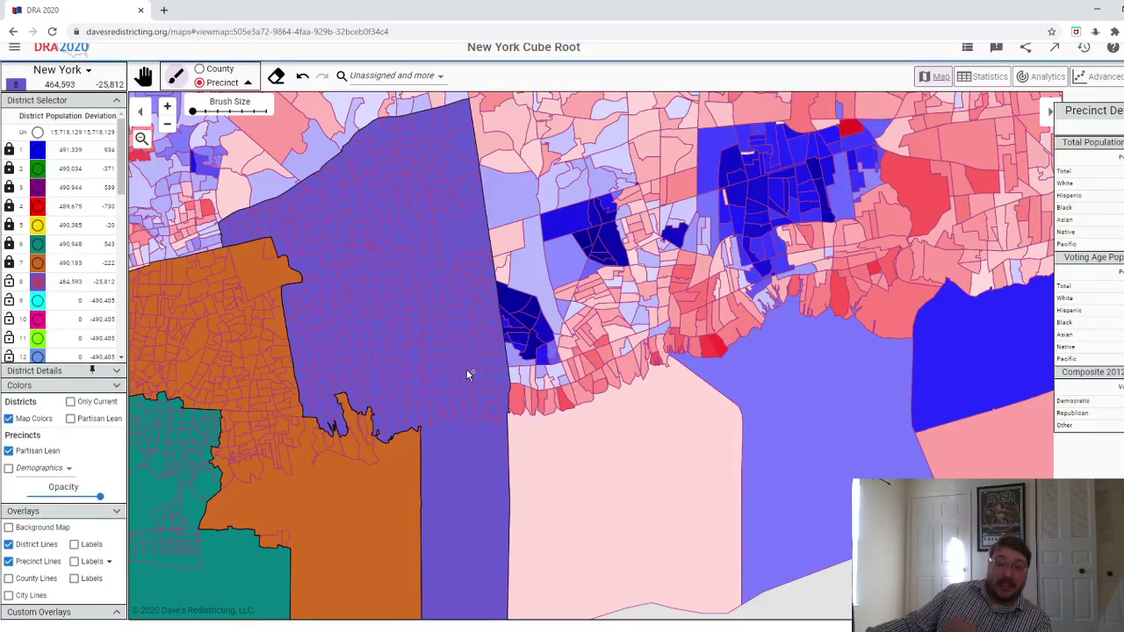
scroll(489, 373, "up", 2)
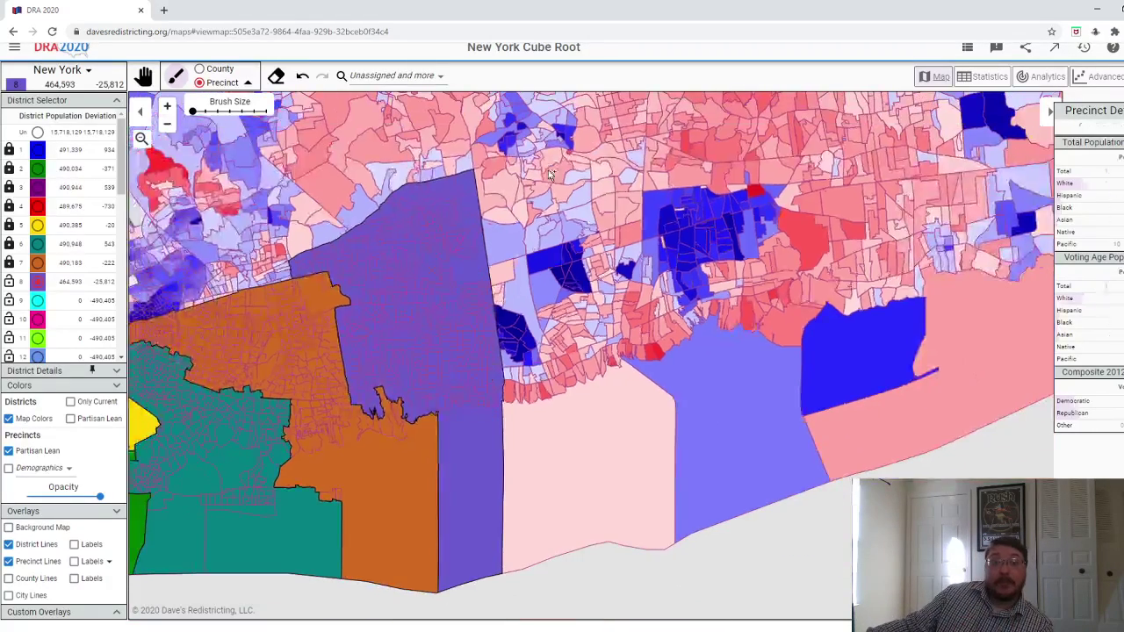
scroll(489, 312, "up", 3)
left_click(490, 312)
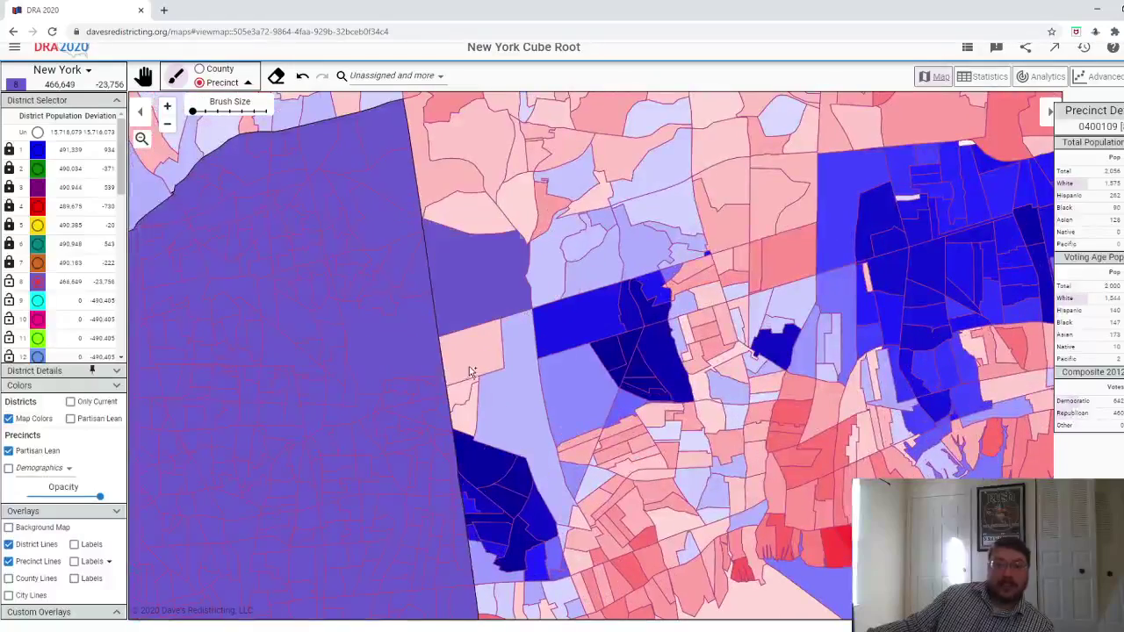
left_click(469, 367)
left_click(468, 404)
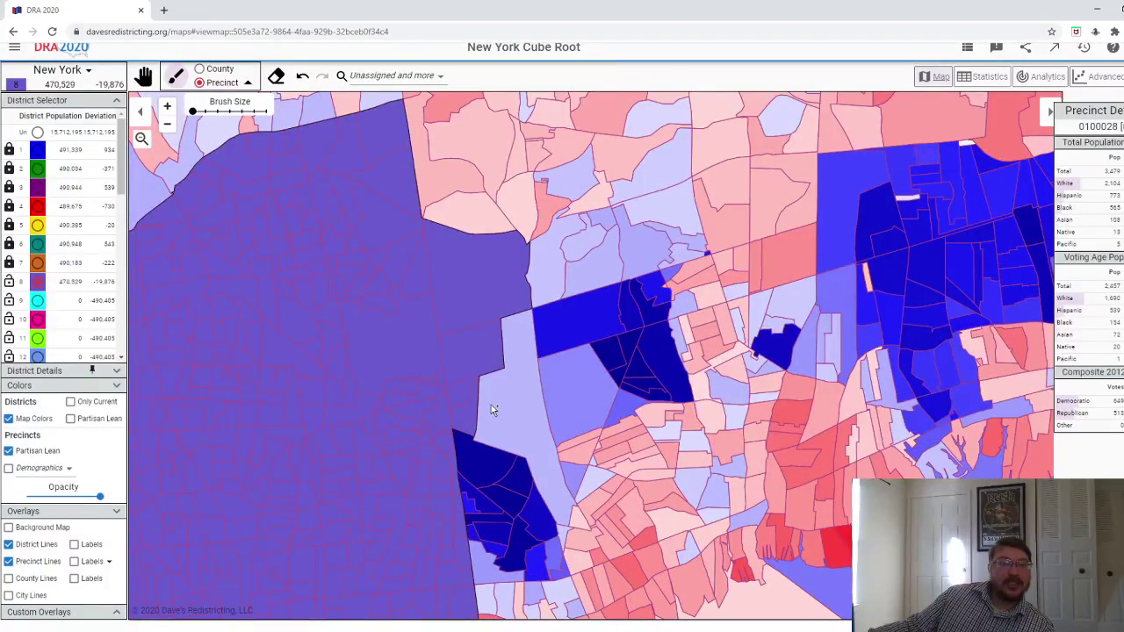
left_click(504, 395)
- Assign the dark blue cluster on district 8's eastern edge and the blue precincts just below it to district 8
scroll(515, 390, "down", 3)
scroll(522, 502, "up", 3)
scroll(491, 454, "up", 2)
left_click(474, 332)
left_click(459, 375)
left_click(466, 413)
mouse_move(466, 417)
left_mouse_down()
mouse_move(483, 446)
mouse_move(519, 439)
mouse_move(565, 457)
mouse_move(554, 394)
mouse_move(518, 347)
left_mouse_up()
scroll(527, 351, "down", 2)
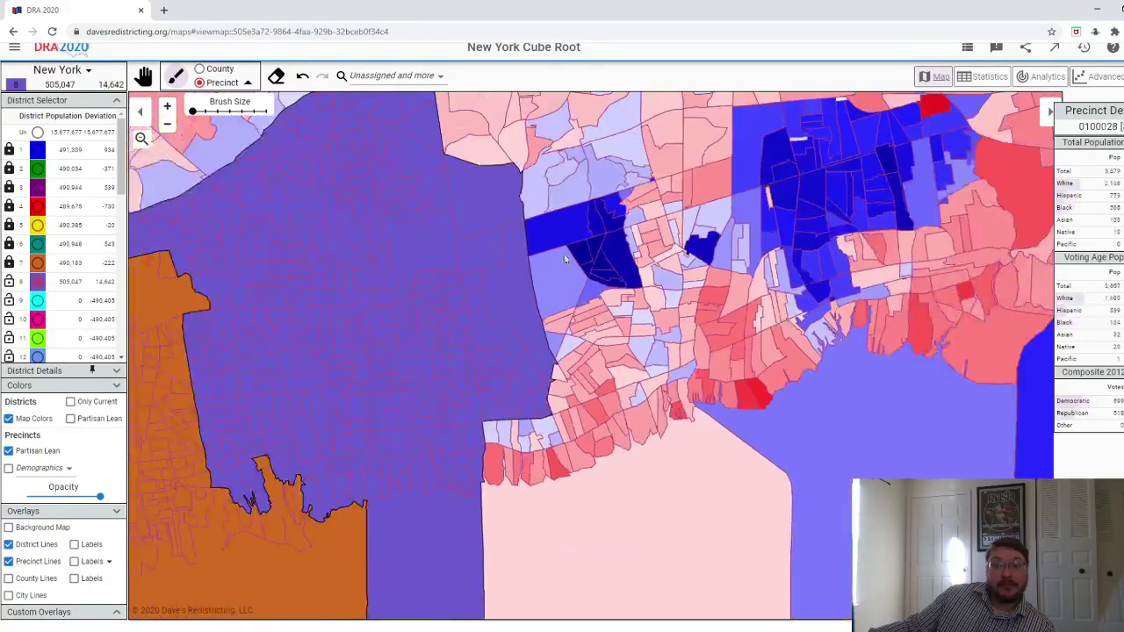
scroll(545, 360, "up", 2)
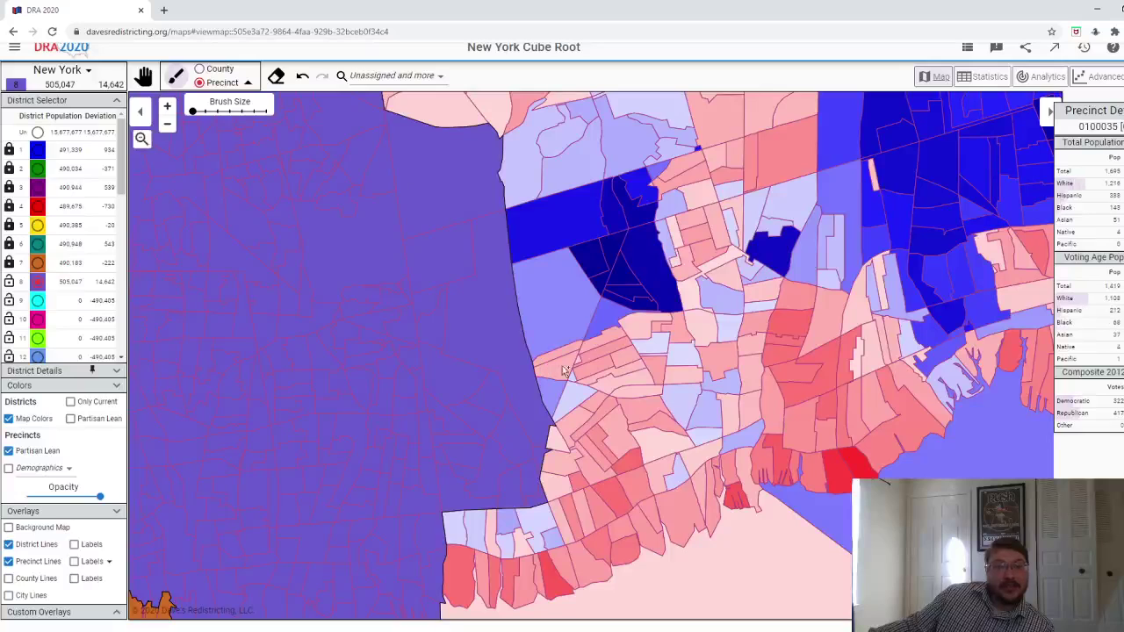
- Undo the latest additions in the dark blue cluster and assign only two of its northern precincts back to district 8
left_click(301, 78)
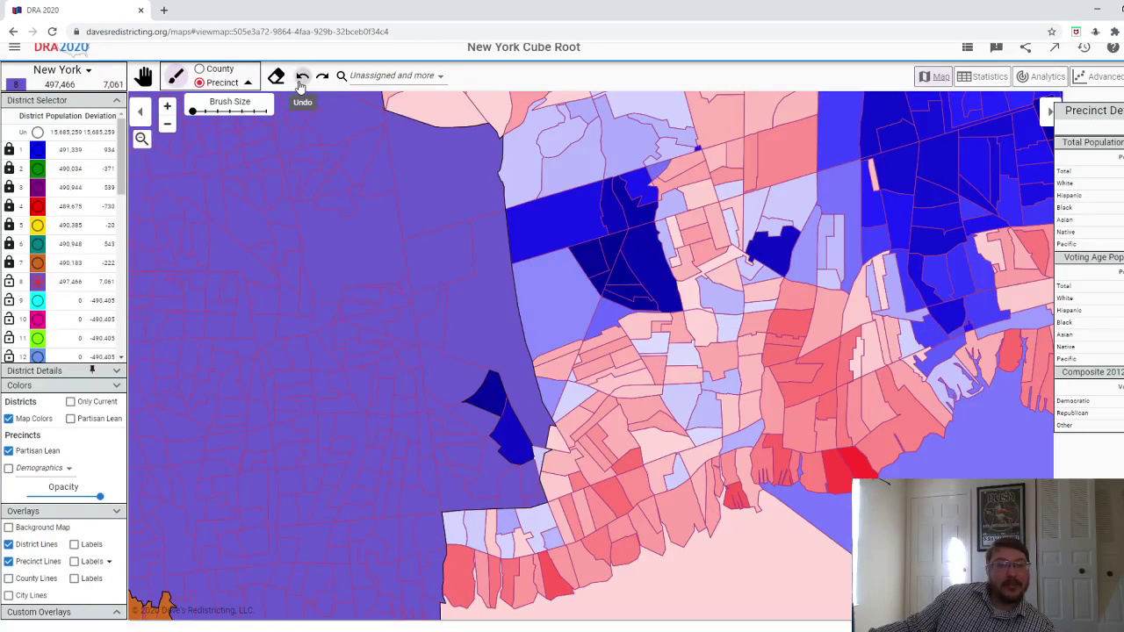
left_click(302, 77)
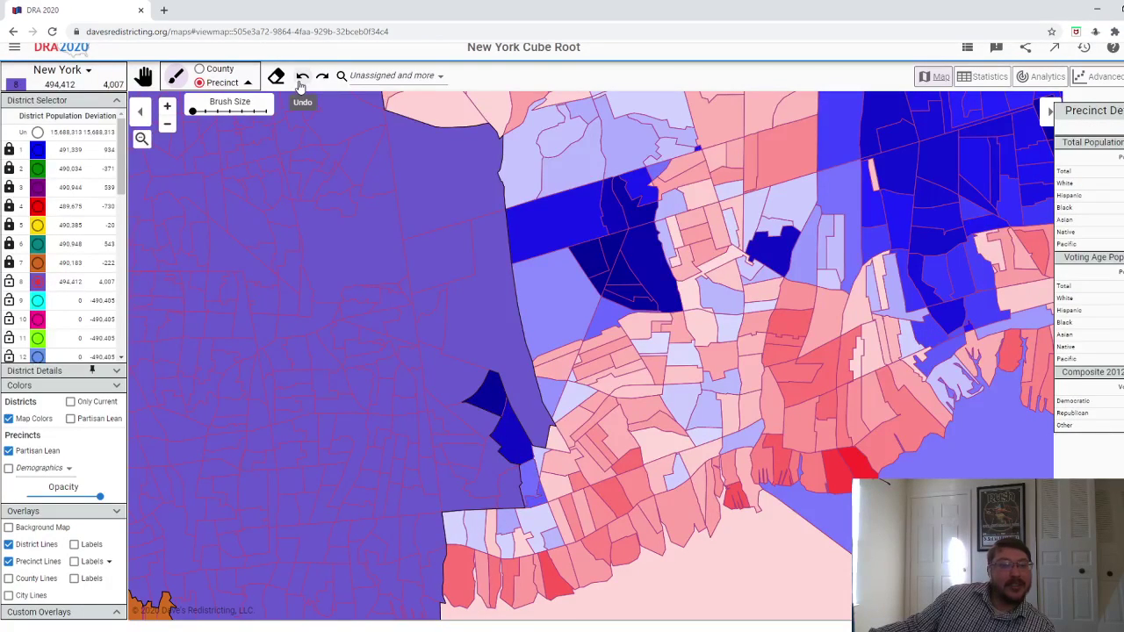
left_click(301, 77)
left_click(301, 78)
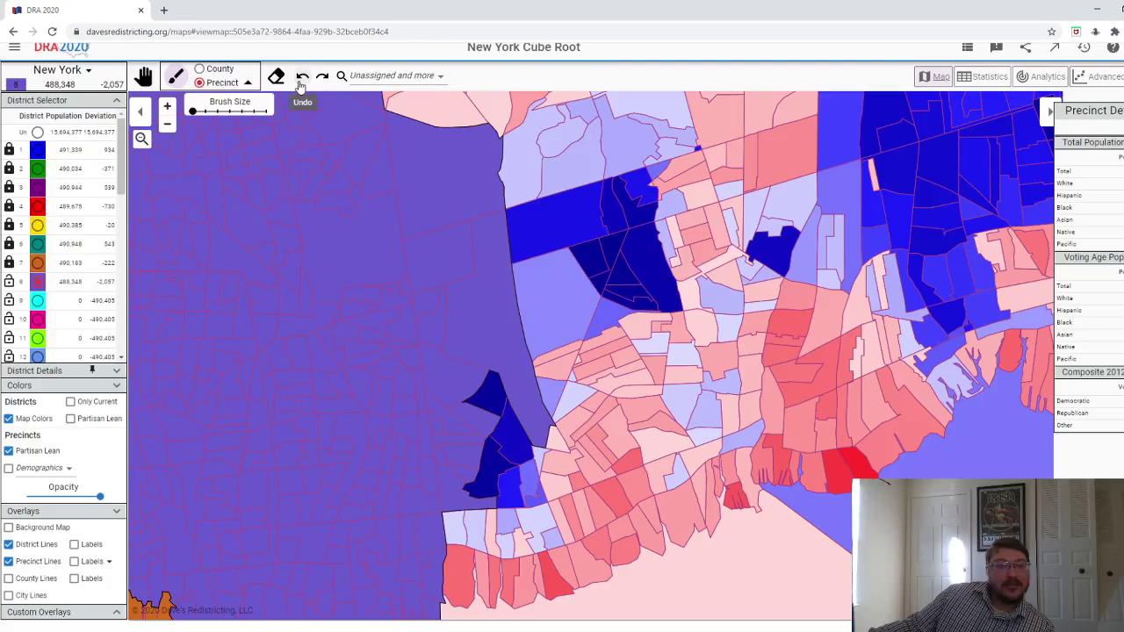
left_click(492, 409)
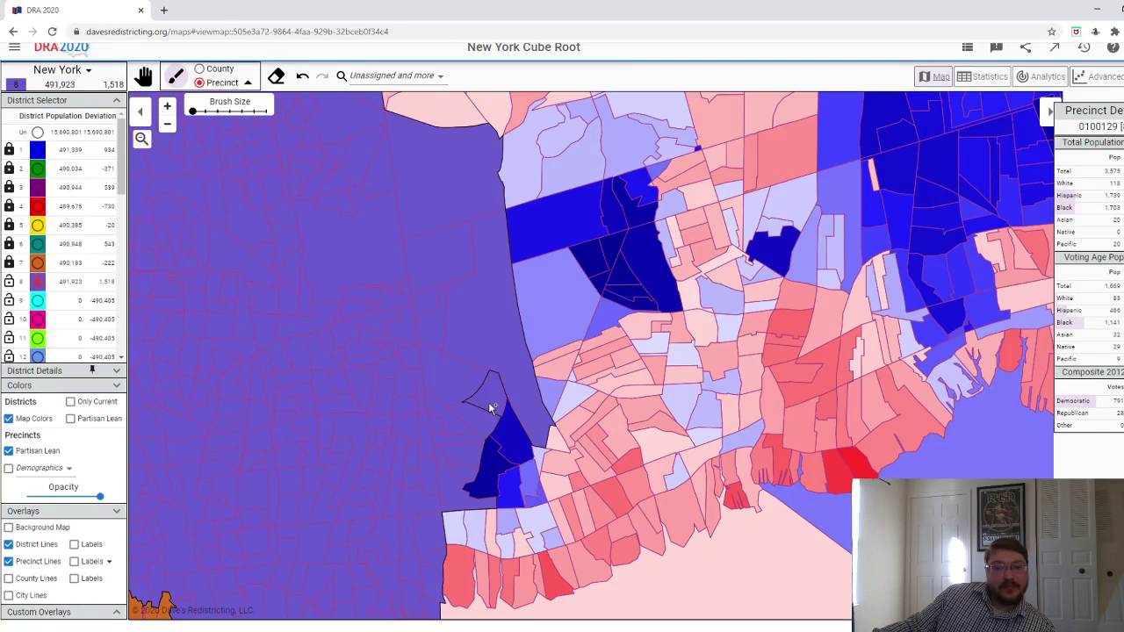
left_click(301, 77)
left_click(301, 77)
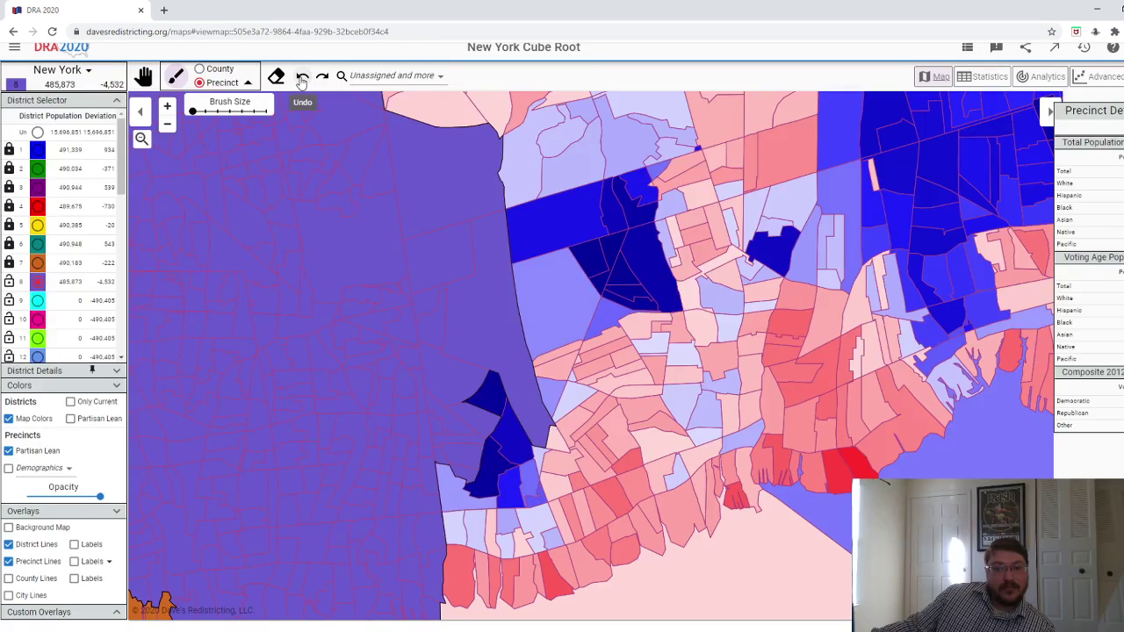
left_click(301, 77)
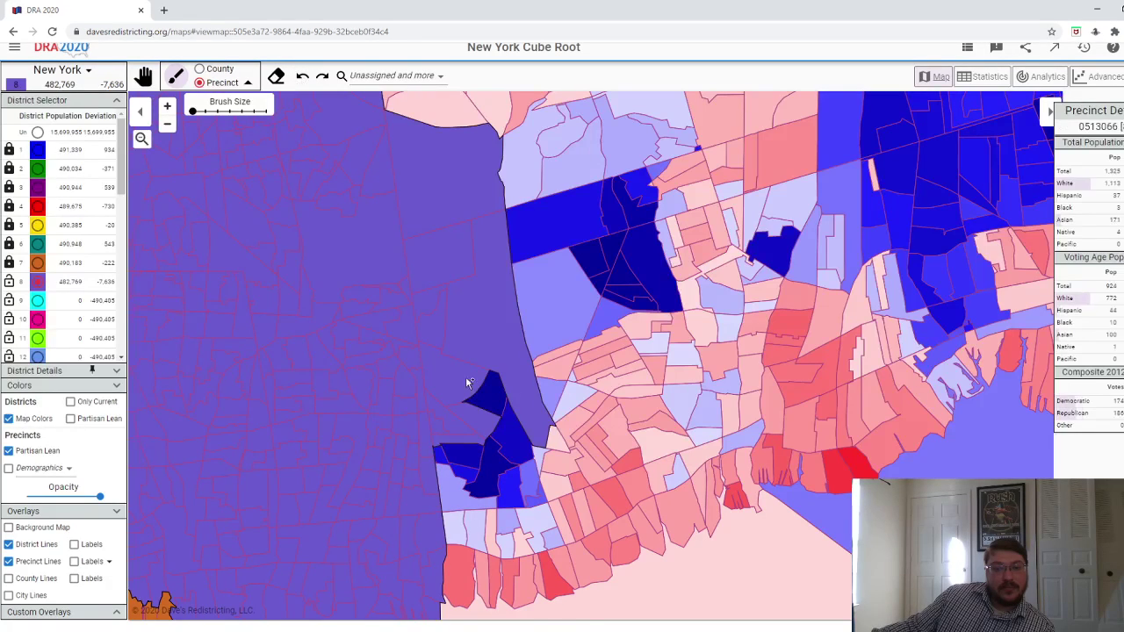
left_click(494, 401)
left_click(500, 452)
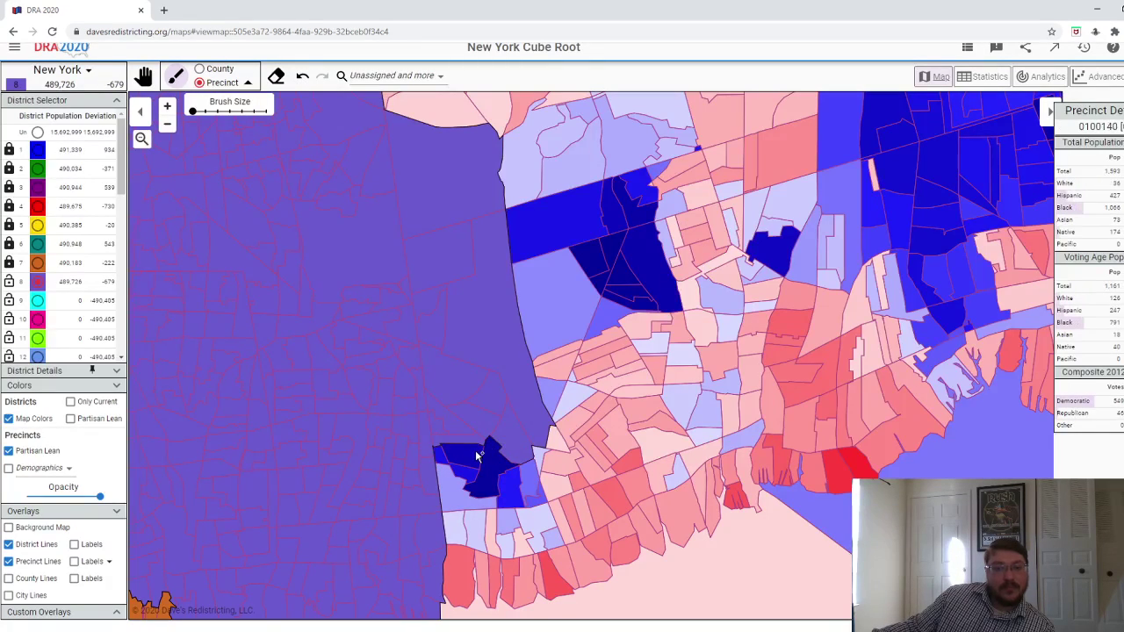
- Lock district 8 and start district 9 with a strip running east from district 8's northeastern corner, turning south beside the large dark blue area
left_click(34, 305)
scroll(665, 228, "down", 2)
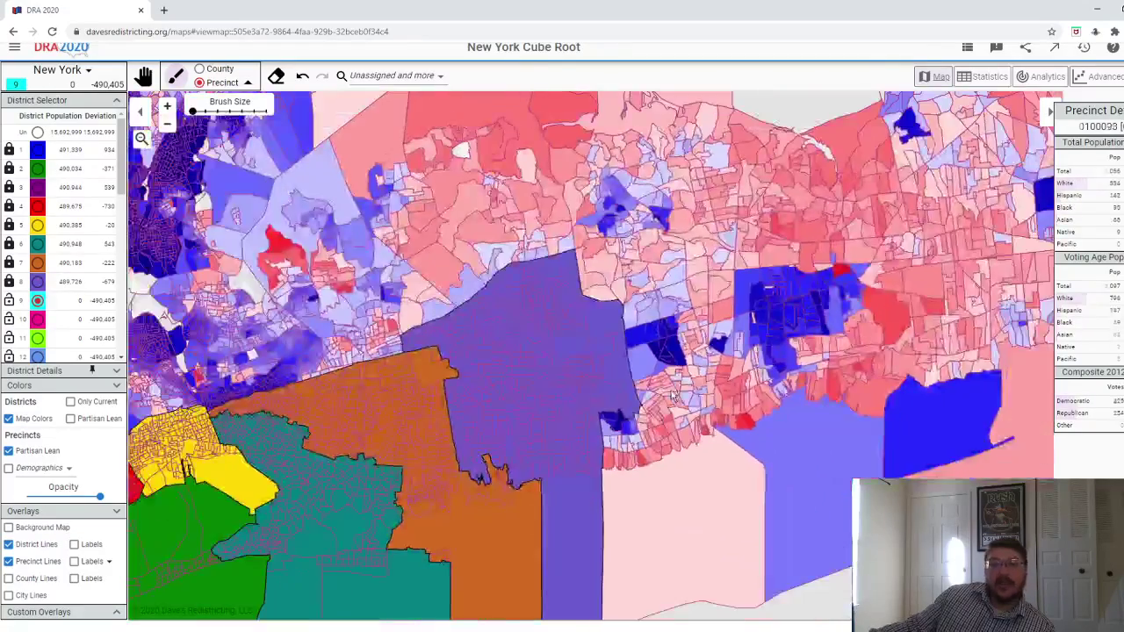
scroll(650, 237, "up", 1)
mouse_move(549, 284)
left_mouse_down()
mouse_move(587, 262)
mouse_move(588, 249)
mouse_move(618, 250)
mouse_move(604, 265)
mouse_move(640, 247)
mouse_move(673, 248)
mouse_move(665, 241)
mouse_move(758, 271)
mouse_move(764, 420)
left_mouse_up()
- Extend district 9's eastern strip south through the red precincts to the shore and add the large ocean precinct below
scroll(762, 421, "up", 4)
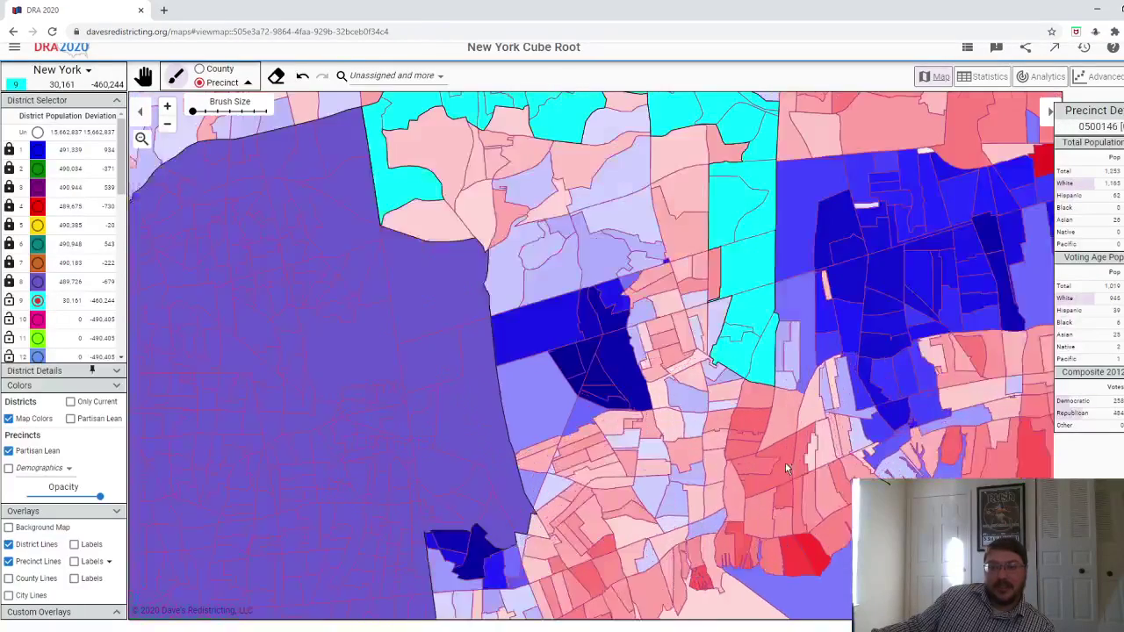
left_click(745, 386)
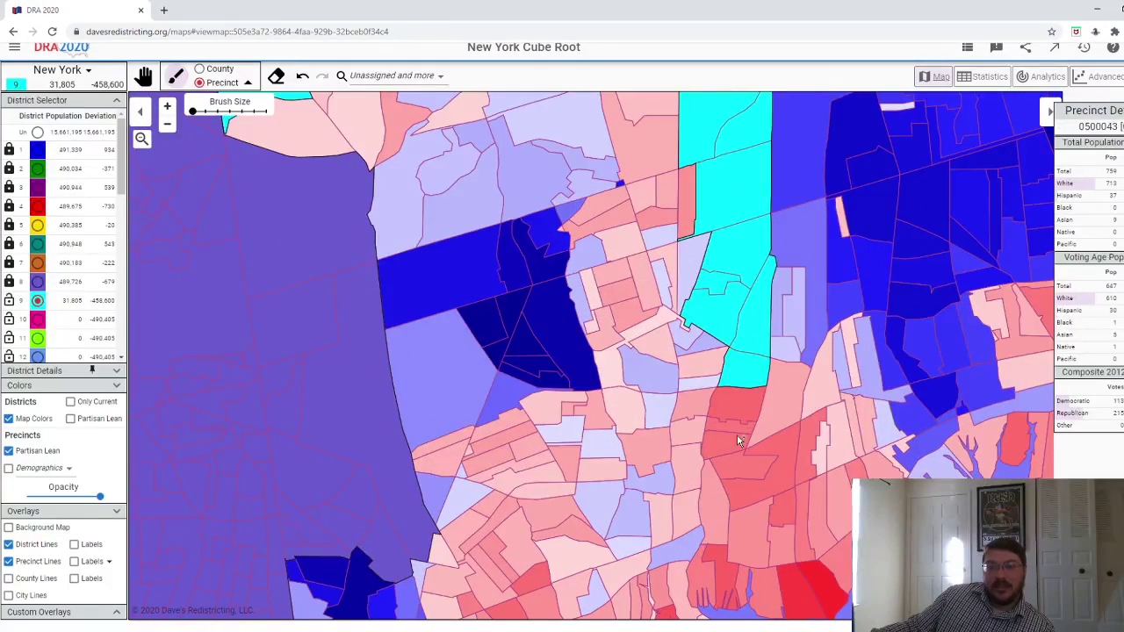
mouse_move(738, 443)
left_mouse_down()
mouse_move(760, 402)
mouse_move(732, 431)
mouse_move(780, 426)
mouse_move(781, 460)
mouse_move(723, 489)
mouse_move(736, 515)
mouse_move(790, 527)
mouse_move(790, 558)
mouse_move(740, 559)
left_mouse_up()
scroll(790, 522, "down", 1)
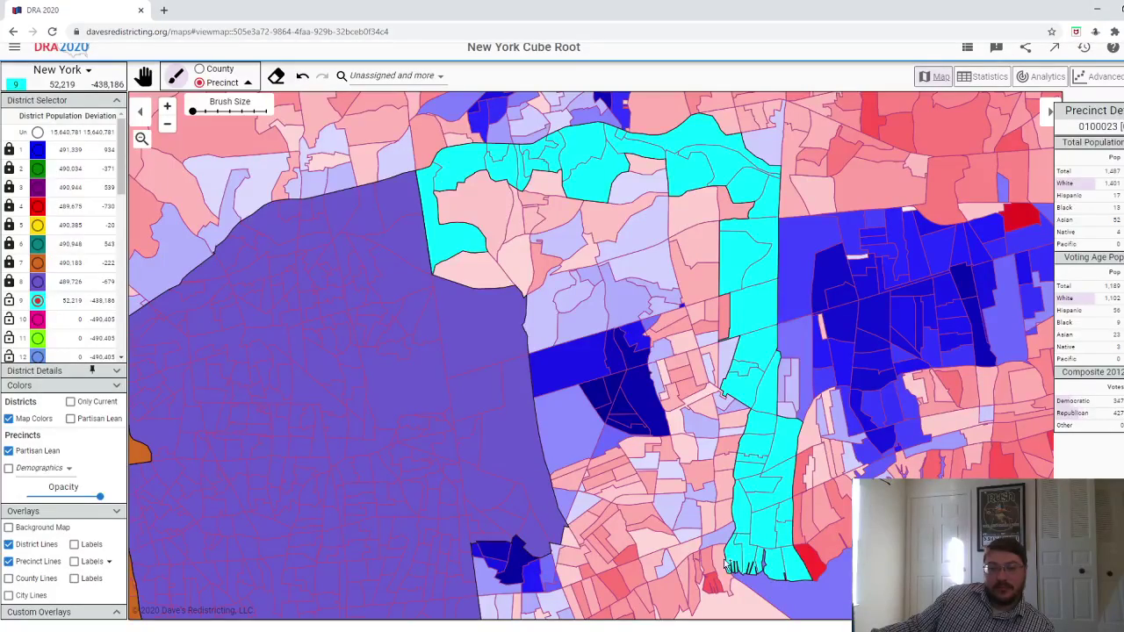
scroll(725, 571, "down", 2)
left_click(722, 600)
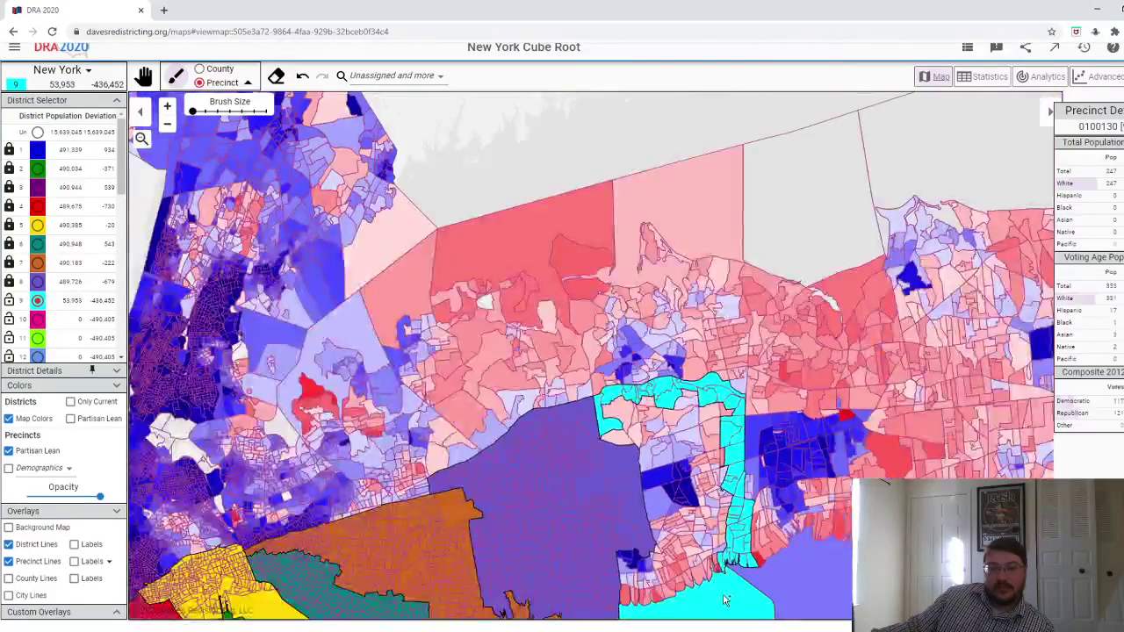
- Set the brush to its largest size and fill the precincts enclosed between district 8 and district 9's eastern strip
scroll(724, 597, "up", 1)
scroll(715, 479, "down", 1)
scroll(716, 164, "down", 1)
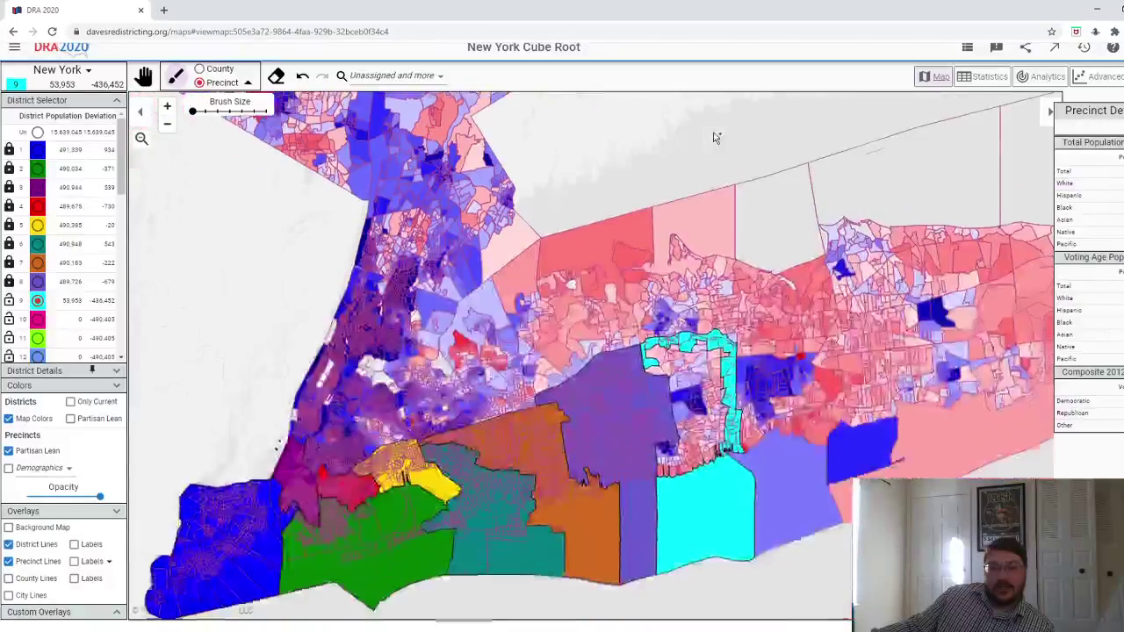
scroll(713, 352, "up", 2)
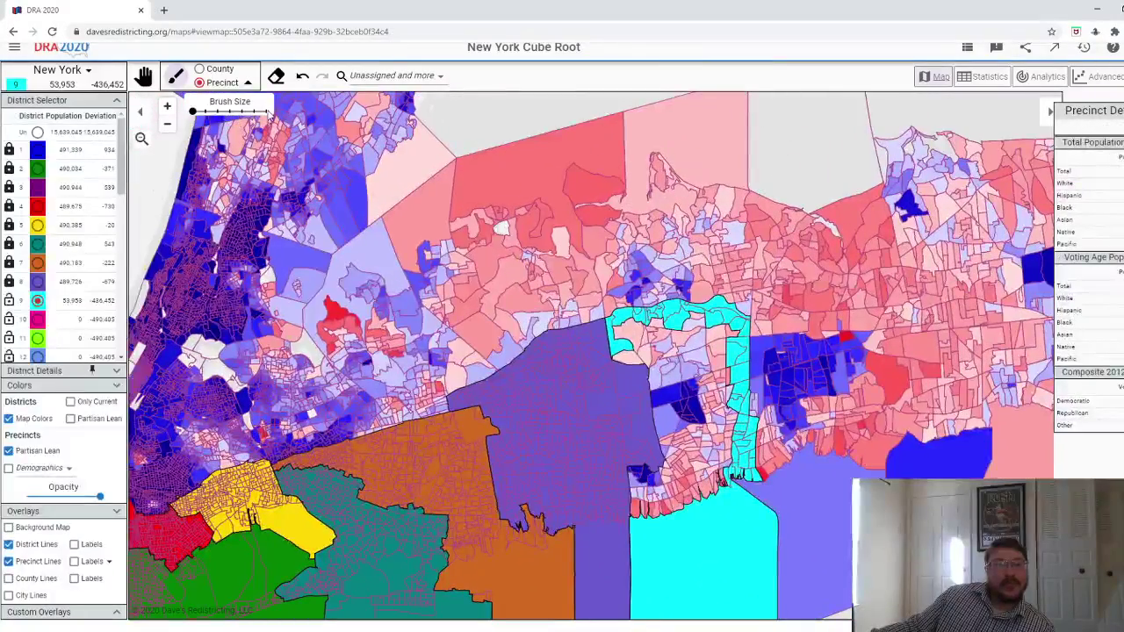
left_click(265, 111)
left_click_drag(665, 506, 679, 379)
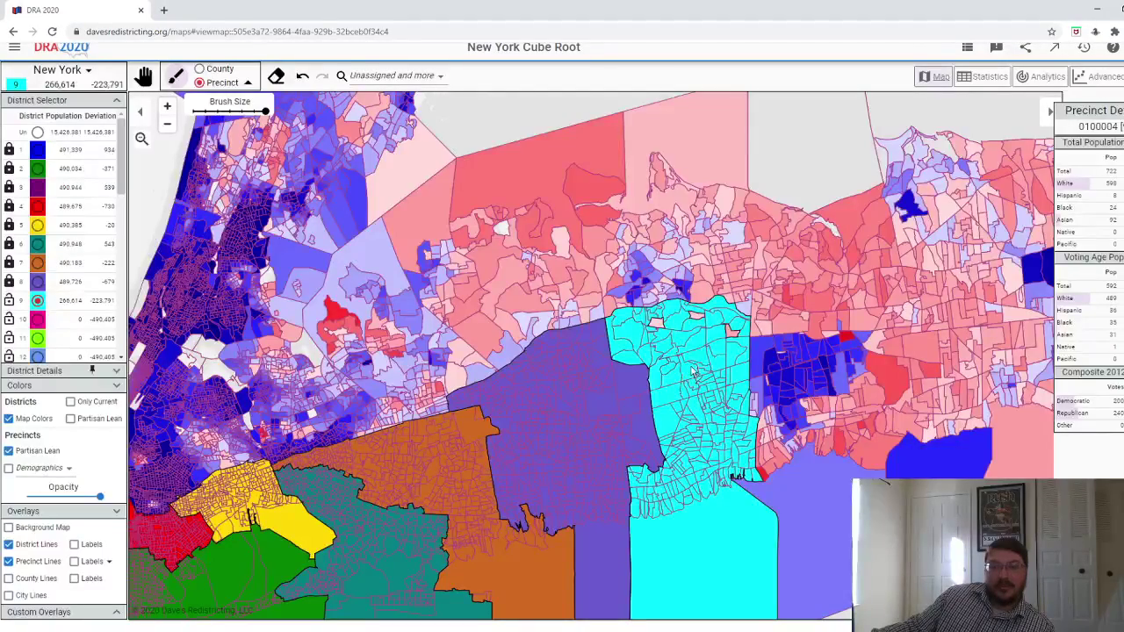
- Fill the small unassigned gaps left inside the northern part of district 9
scroll(708, 337, "up", 2)
left_click(695, 346)
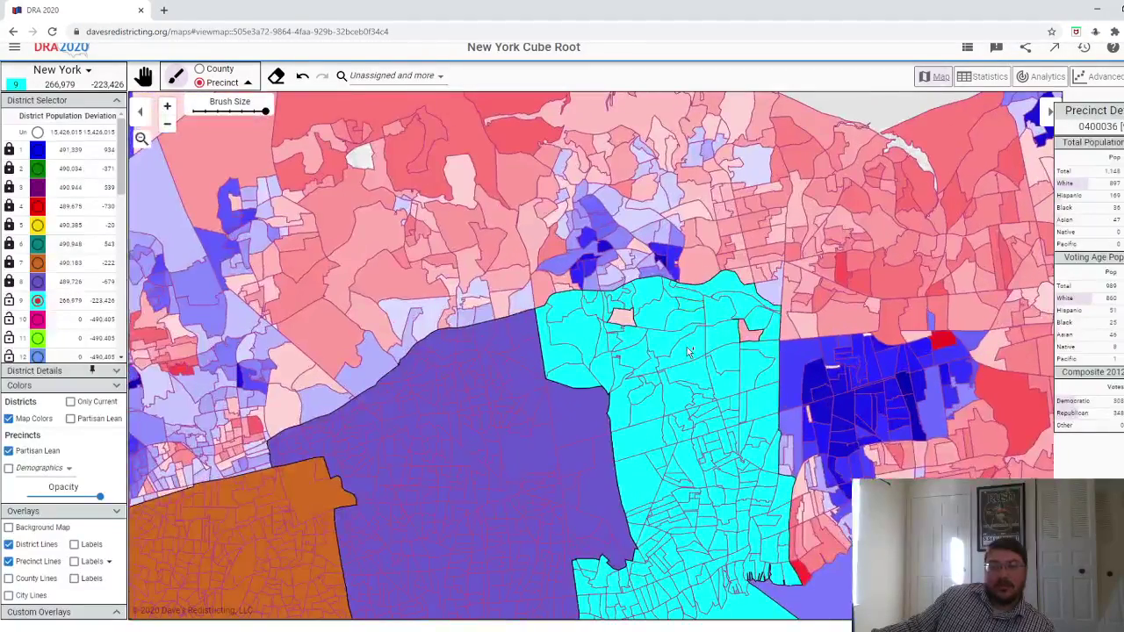
left_click_drag(670, 351, 711, 353)
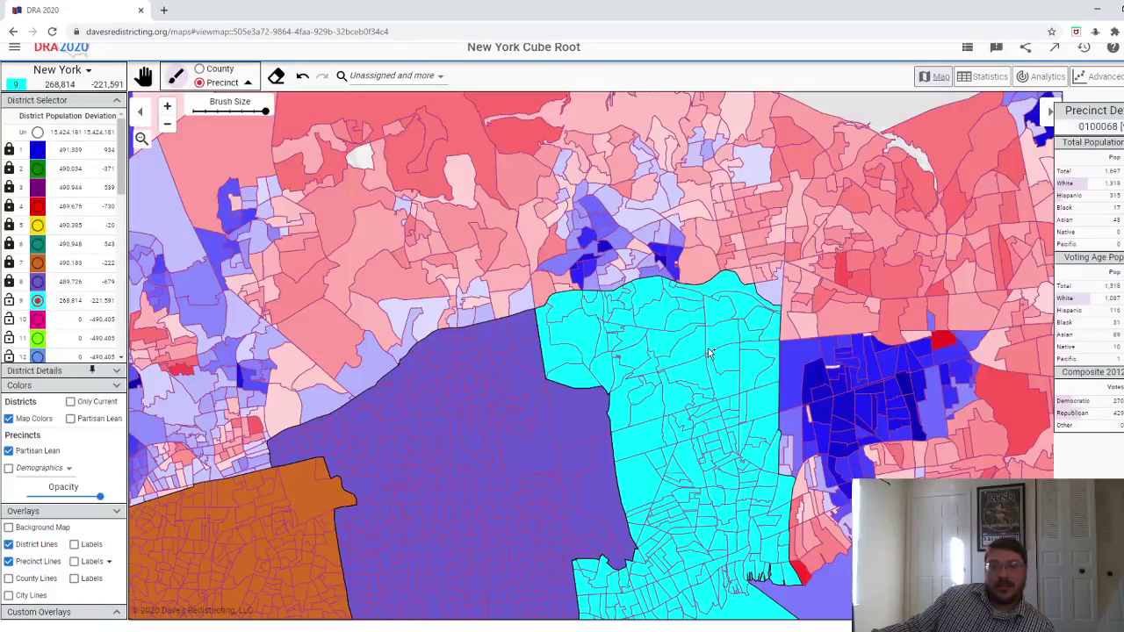
- Set the brush to its smallest size and extend district 9 east in a band of precincts north of the dark blue cluster
left_click(194, 113)
scroll(636, 267, "down", 3)
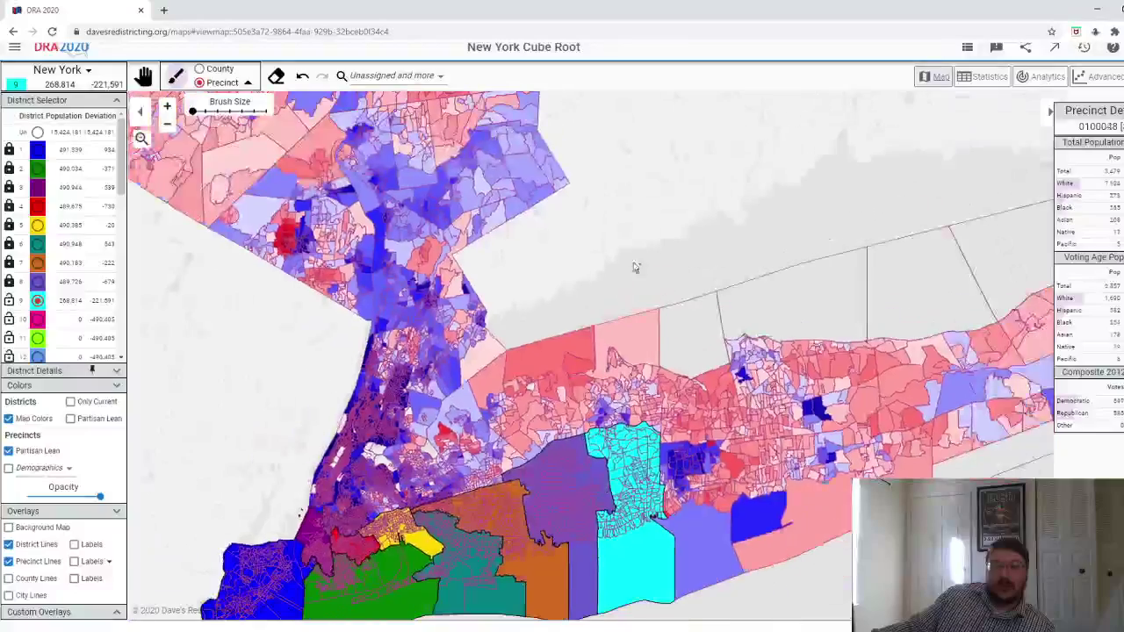
left_click_drag(652, 251, 465, 208)
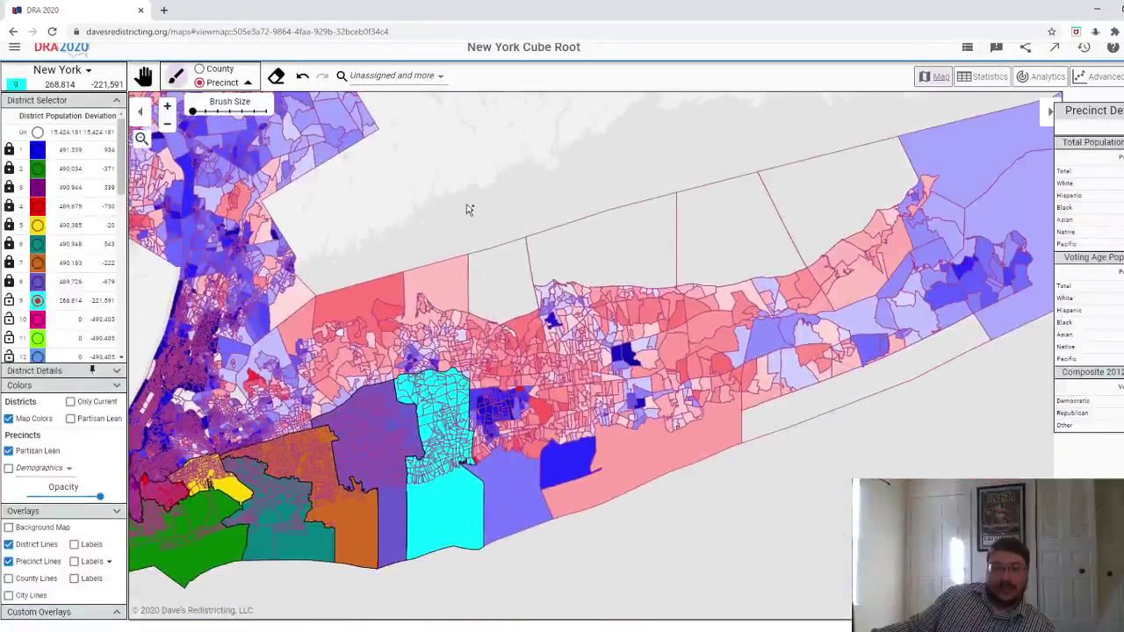
scroll(489, 436, "up", 2)
scroll(489, 436, "up", 4)
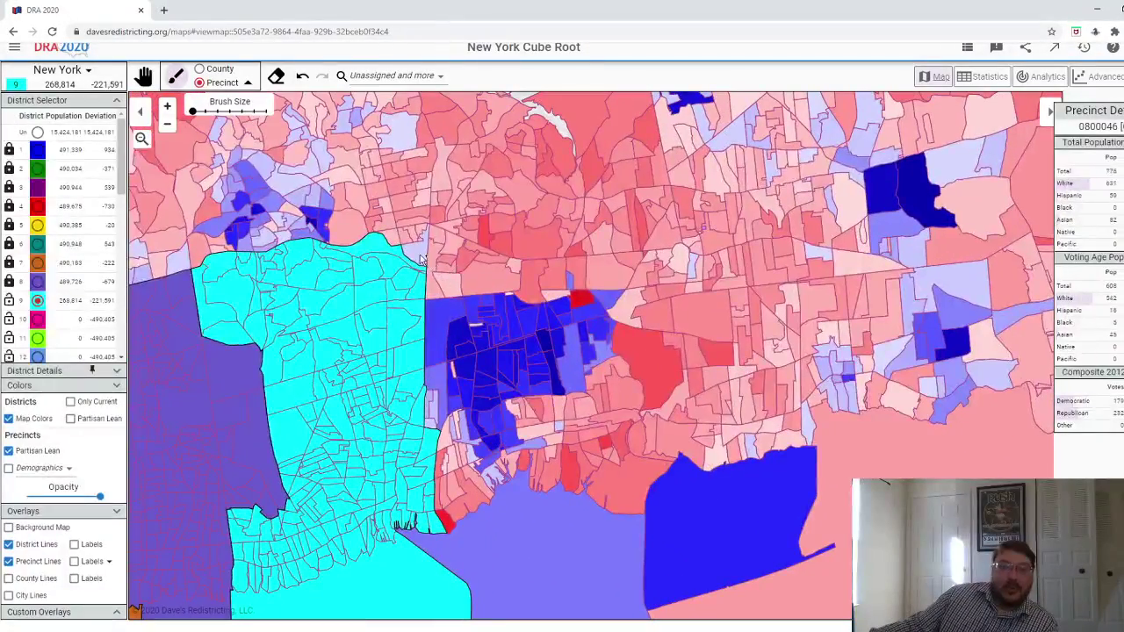
left_click(418, 243)
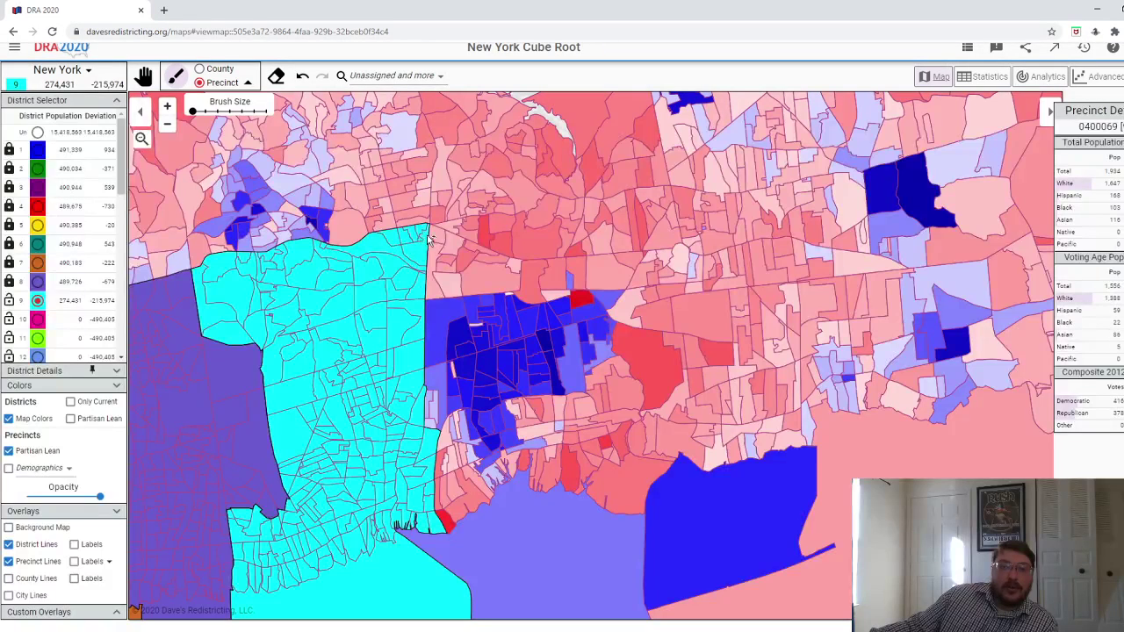
left_click_drag(442, 245, 516, 269)
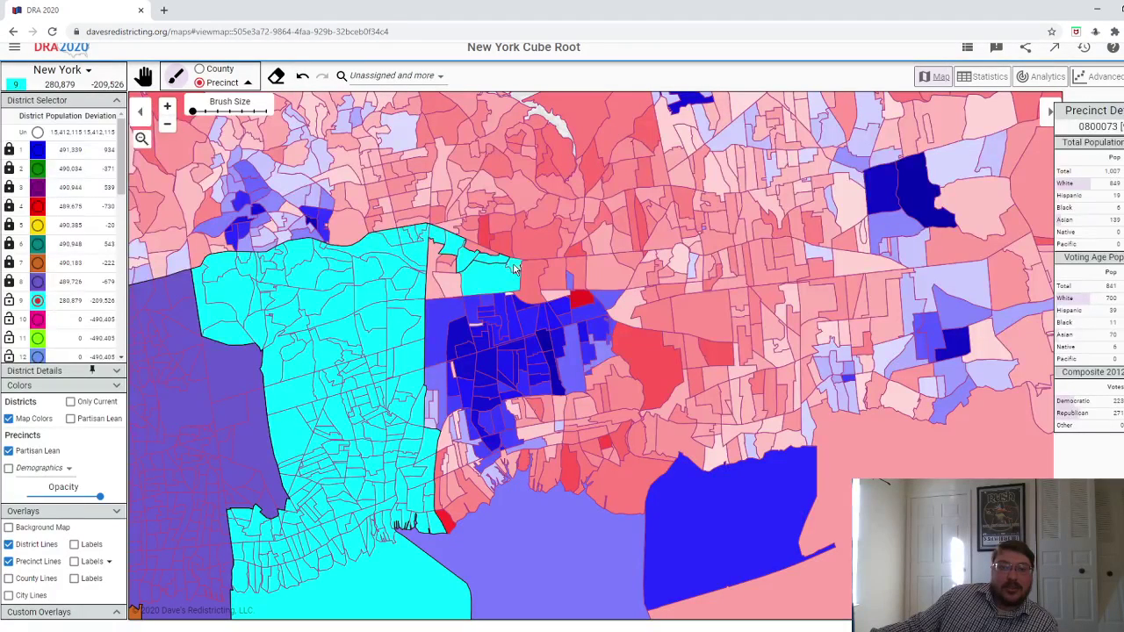
left_click_drag(446, 259, 442, 267)
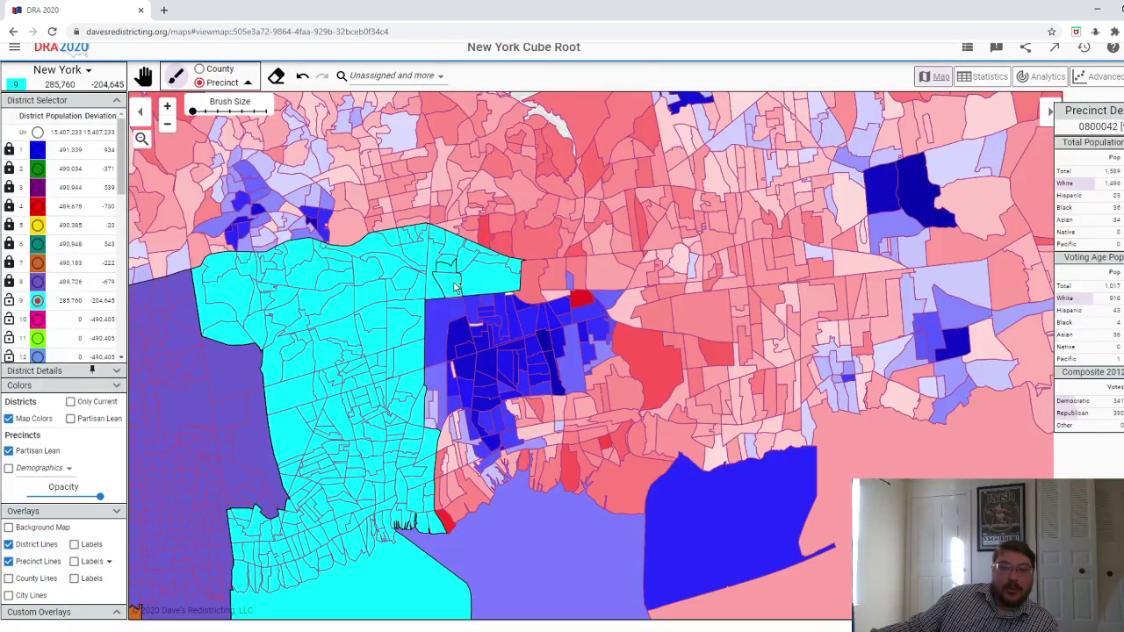
scroll(519, 354, "up", 1)
left_click_drag(534, 269, 614, 268)
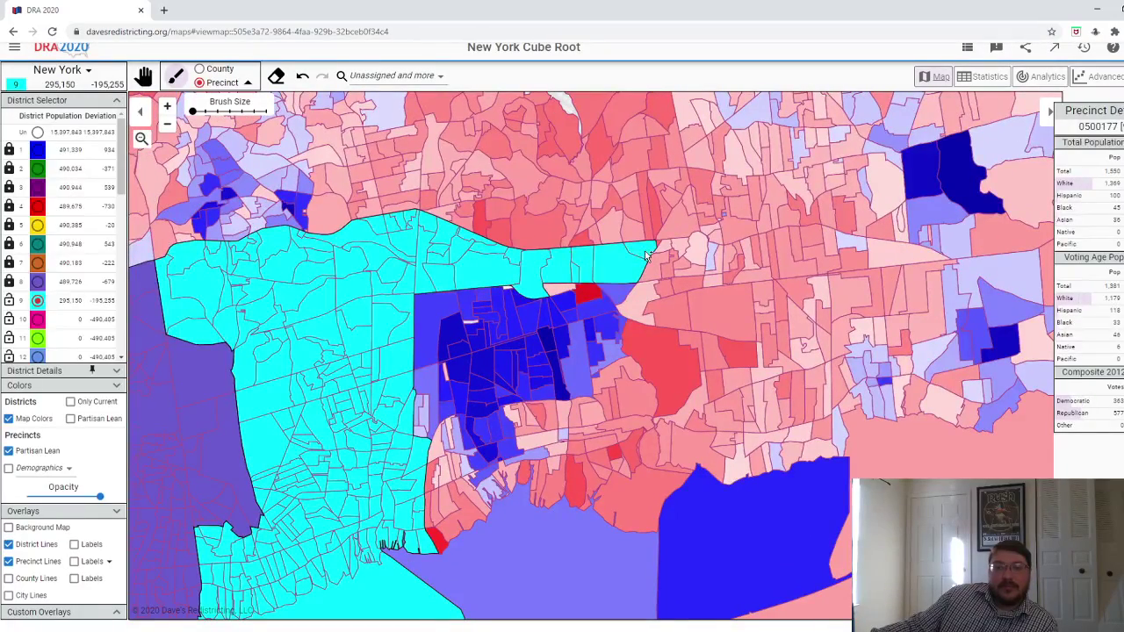
- Undo the overrun into the dark blue cluster and add only its northern precincts to district 9, down to the diagonal boundary line
scroll(646, 255, "up", 1)
mouse_move(604, 309)
left_mouse_down()
mouse_move(563, 333)
mouse_move(529, 312)
mouse_move(513, 321)
mouse_move(523, 347)
mouse_move(544, 351)
mouse_move(474, 338)
left_mouse_up()
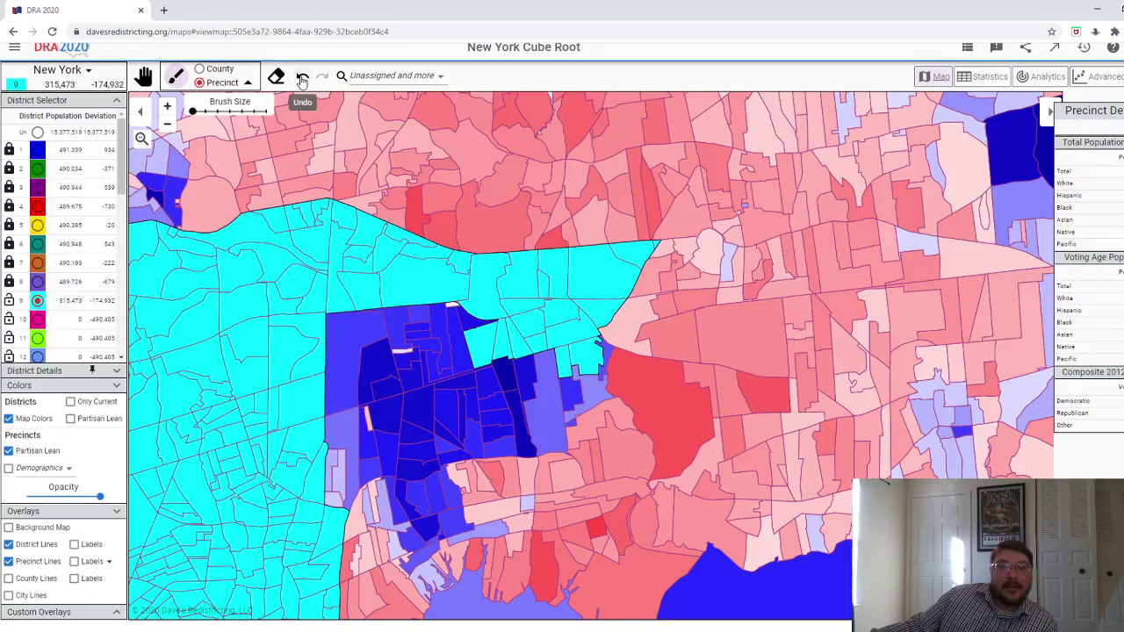
left_click(302, 78)
left_click(303, 78)
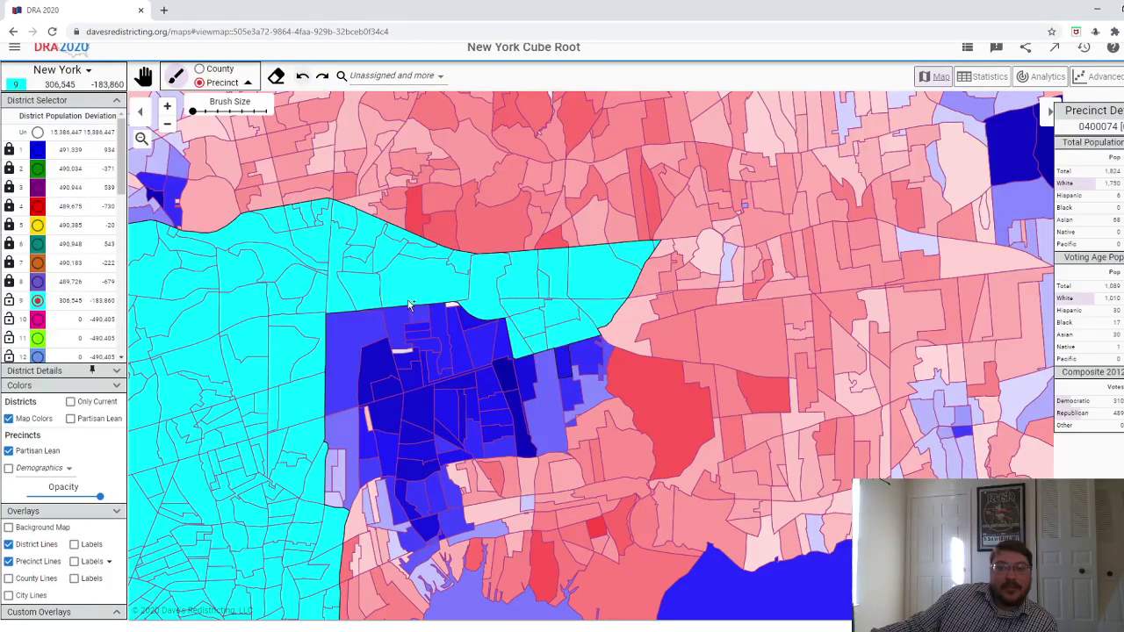
left_click(471, 327)
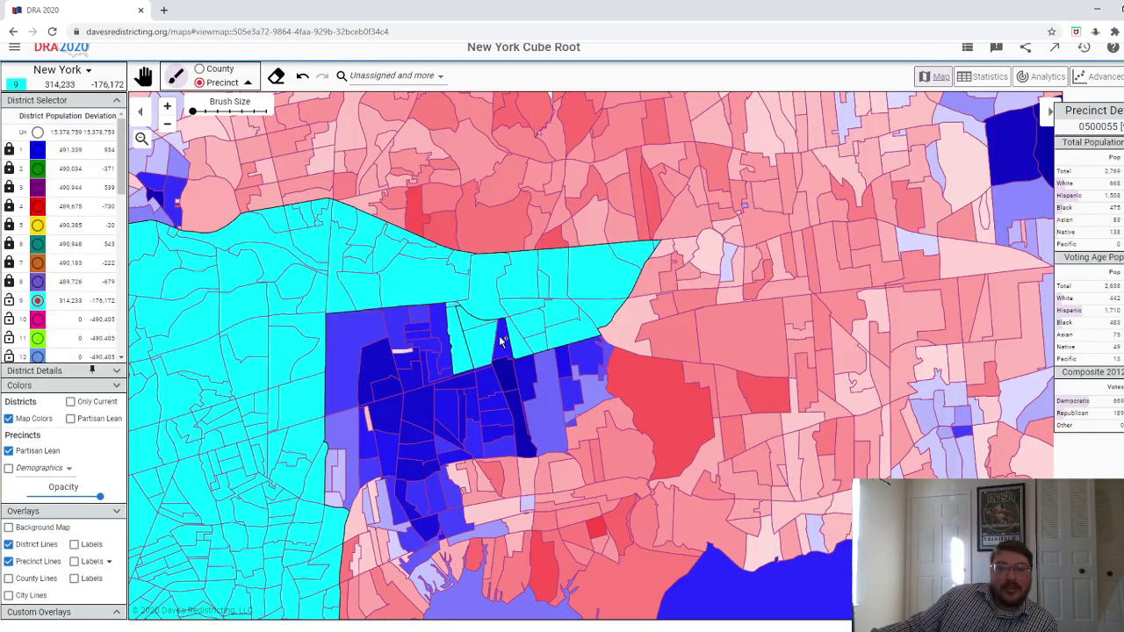
left_click(442, 337)
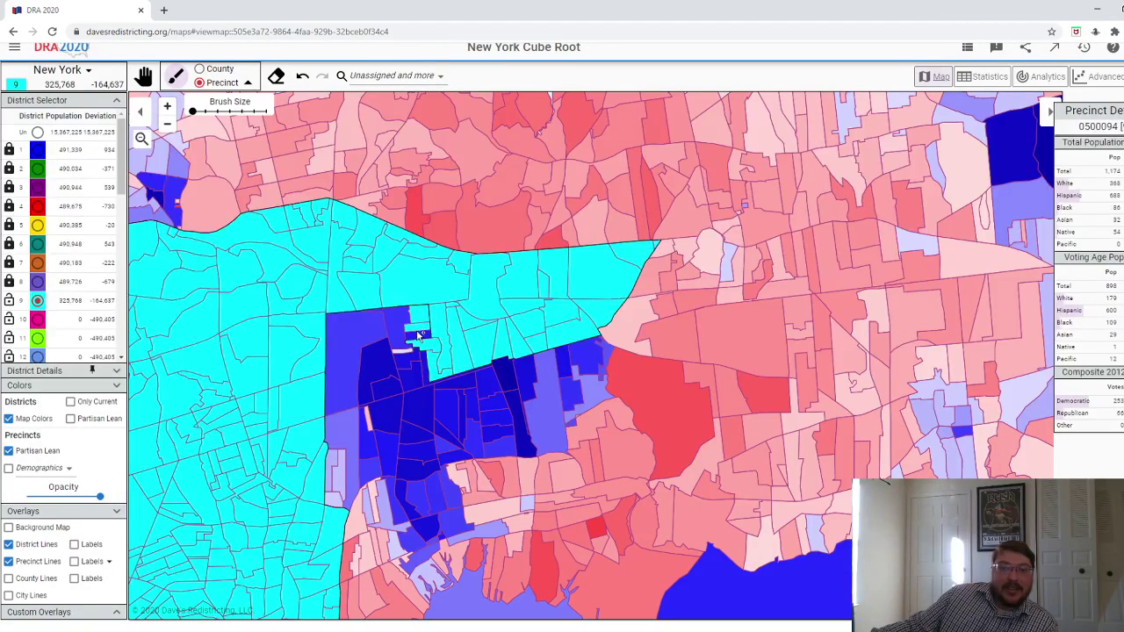
left_click_drag(420, 335, 369, 354)
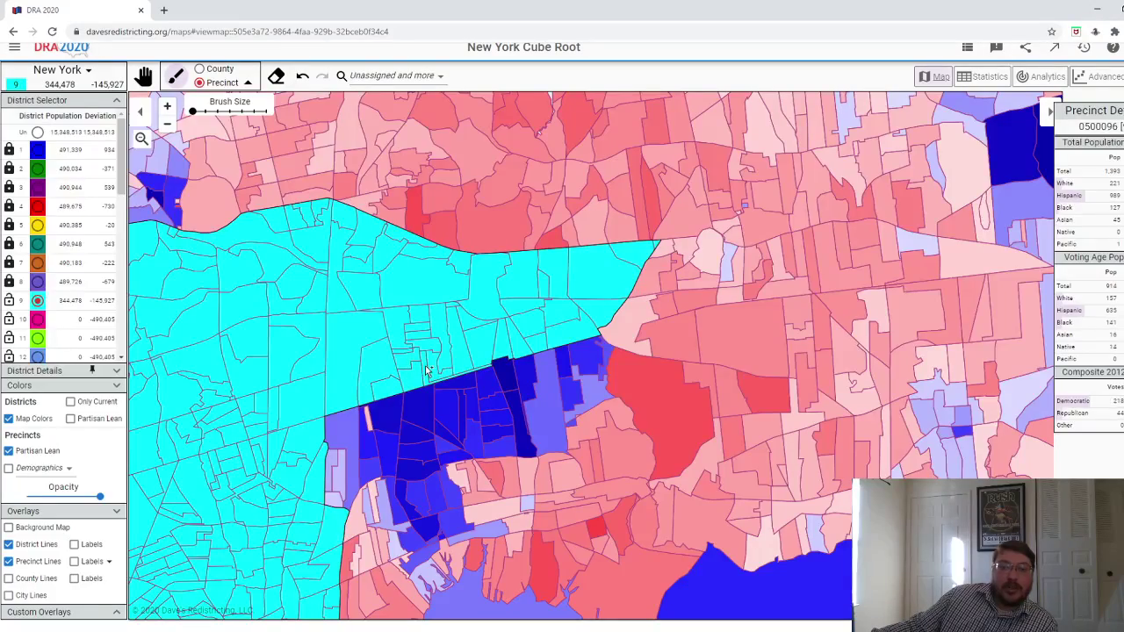
- Add the precincts along the dark blue cluster's western and southwestern edges to district 9, including the shoreline and the adjoining ocean precinct
scroll(428, 369, "down", 3)
scroll(428, 436, "up", 3)
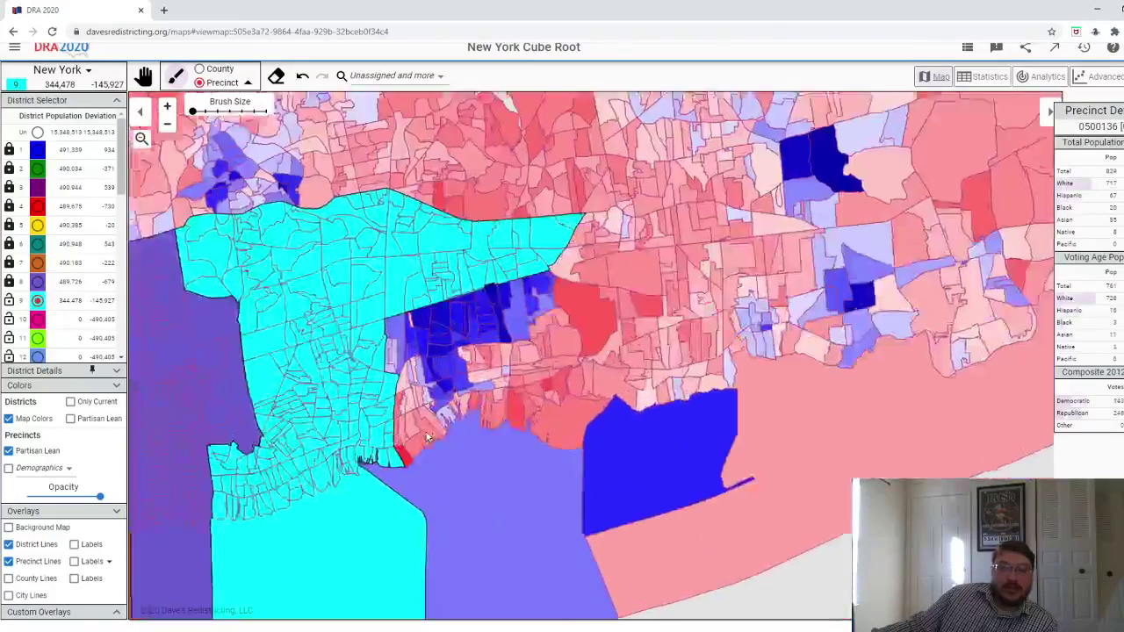
scroll(428, 437, "up", 2)
left_click(378, 341)
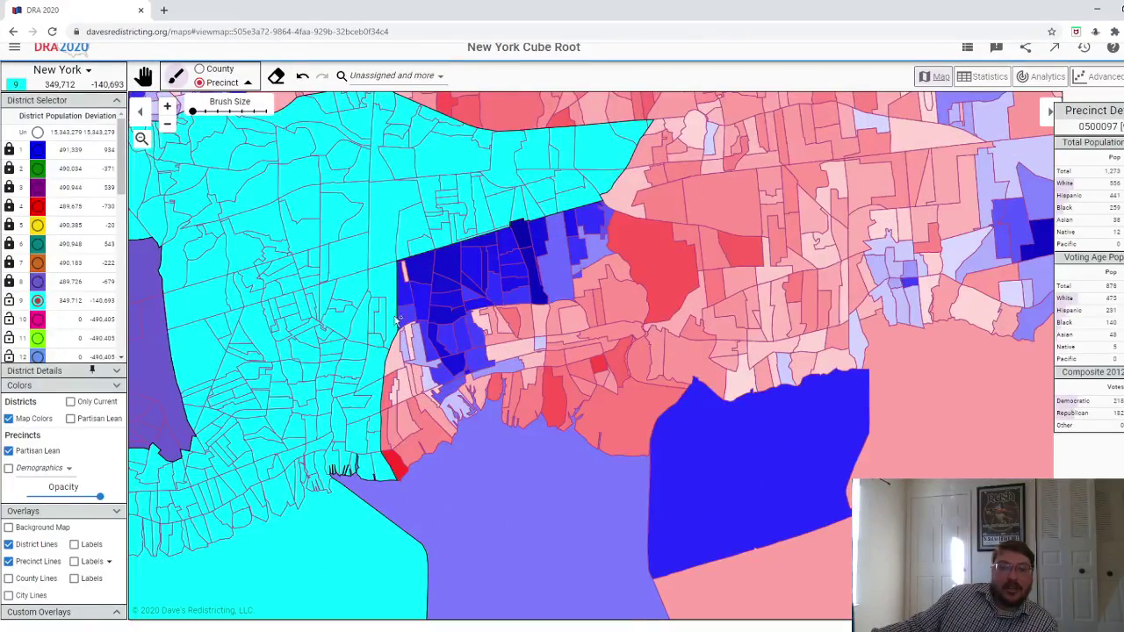
mouse_move(406, 292)
left_mouse_down()
mouse_move(407, 320)
mouse_move(444, 380)
left_mouse_up()
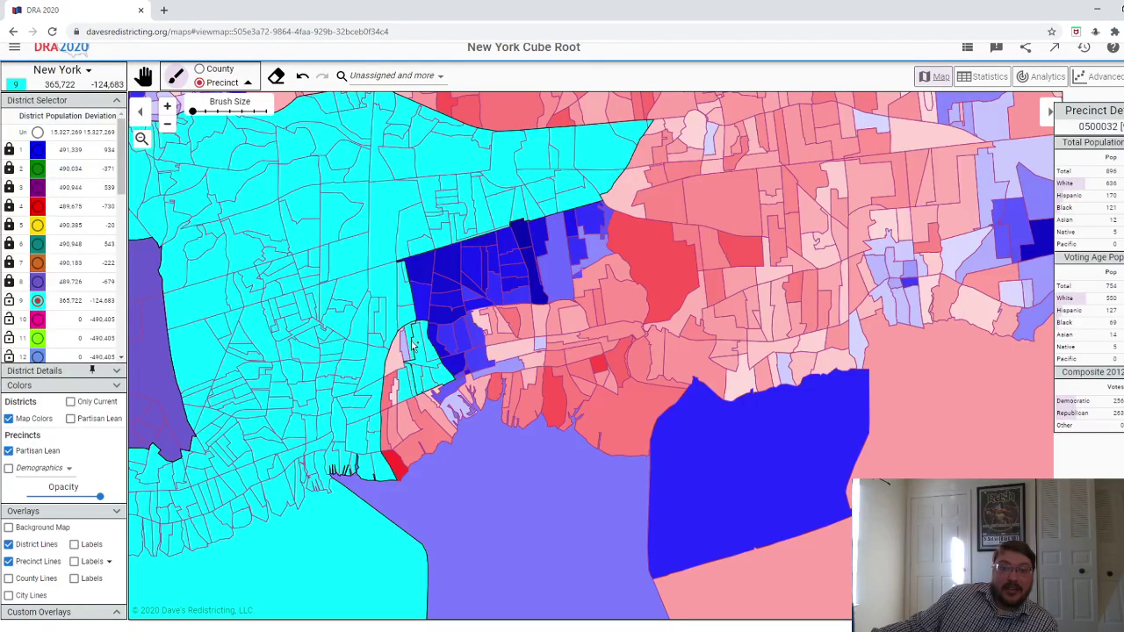
mouse_move(397, 450)
left_mouse_down()
mouse_move(435, 395)
mouse_move(453, 403)
mouse_move(499, 366)
mouse_move(450, 367)
left_mouse_up()
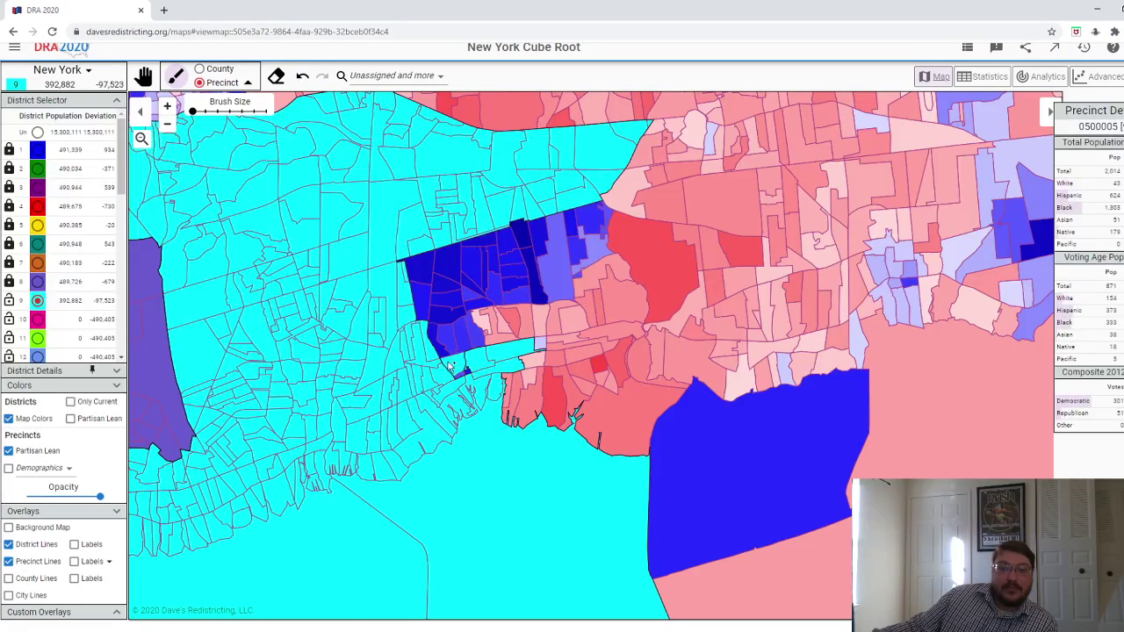
- Extend district 9 east along the southern shore, undo the precinct added beyond the inlet, and fill the remaining shoreline precincts
mouse_move(508, 414)
left_mouse_down()
mouse_move(534, 404)
mouse_move(590, 415)
left_mouse_up()
scroll(584, 379, "up", 3)
left_click(677, 367)
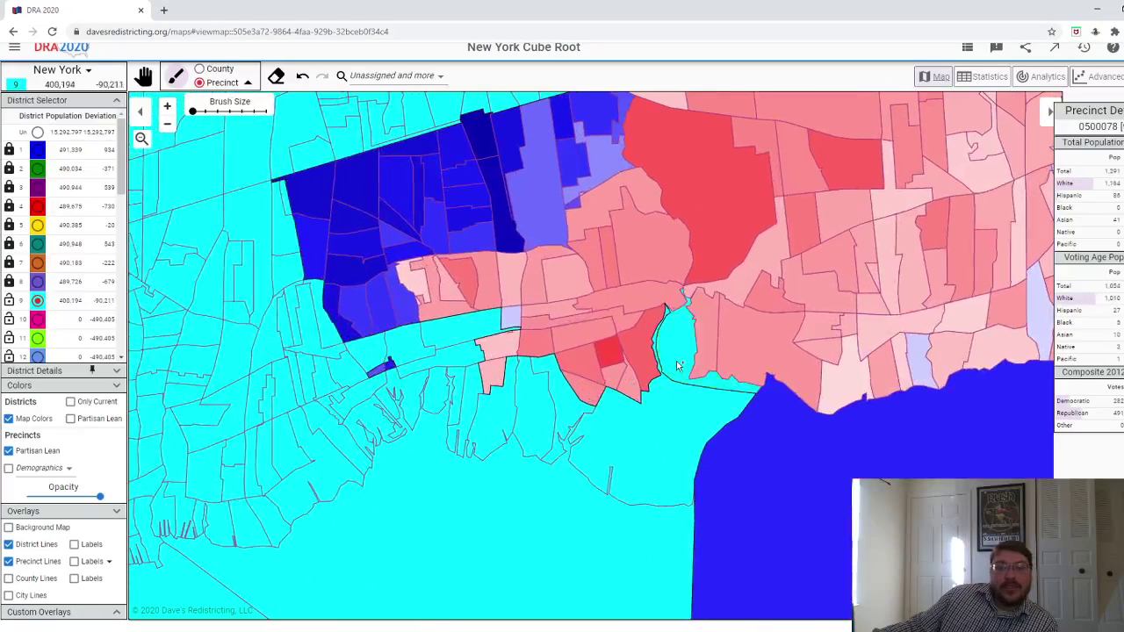
left_click(303, 76)
mouse_move(650, 350)
left_mouse_down()
mouse_move(581, 378)
mouse_move(578, 394)
mouse_move(556, 366)
mouse_move(494, 357)
mouse_move(488, 379)
mouse_move(378, 364)
left_mouse_up()
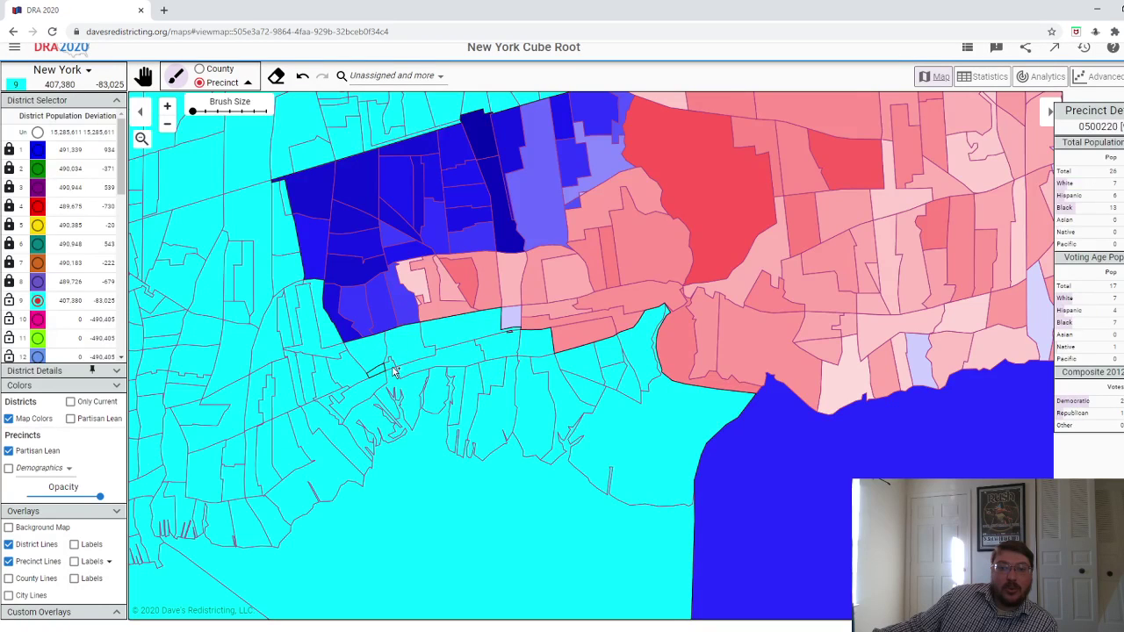
- Add most of the remaining dark blue cluster and the neighbouring red precincts north of the shoreline strip to district 9
mouse_move(512, 342)
left_mouse_down()
mouse_move(575, 322)
mouse_move(631, 261)
mouse_move(637, 240)
mouse_move(593, 164)
mouse_move(591, 140)
mouse_move(611, 115)
mouse_move(596, 152)
mouse_move(614, 129)
mouse_move(520, 139)
mouse_move(453, 200)
mouse_move(423, 185)
mouse_move(451, 277)
mouse_move(472, 263)
mouse_move(461, 175)
left_mouse_up()
scroll(597, 161, "down", 1)
scroll(598, 162, "down", 1)
mouse_move(481, 214)
left_mouse_down()
mouse_move(482, 251)
mouse_move(501, 249)
mouse_move(505, 232)
mouse_move(476, 205)
mouse_move(496, 185)
mouse_move(511, 192)
mouse_move(530, 244)
left_mouse_up()
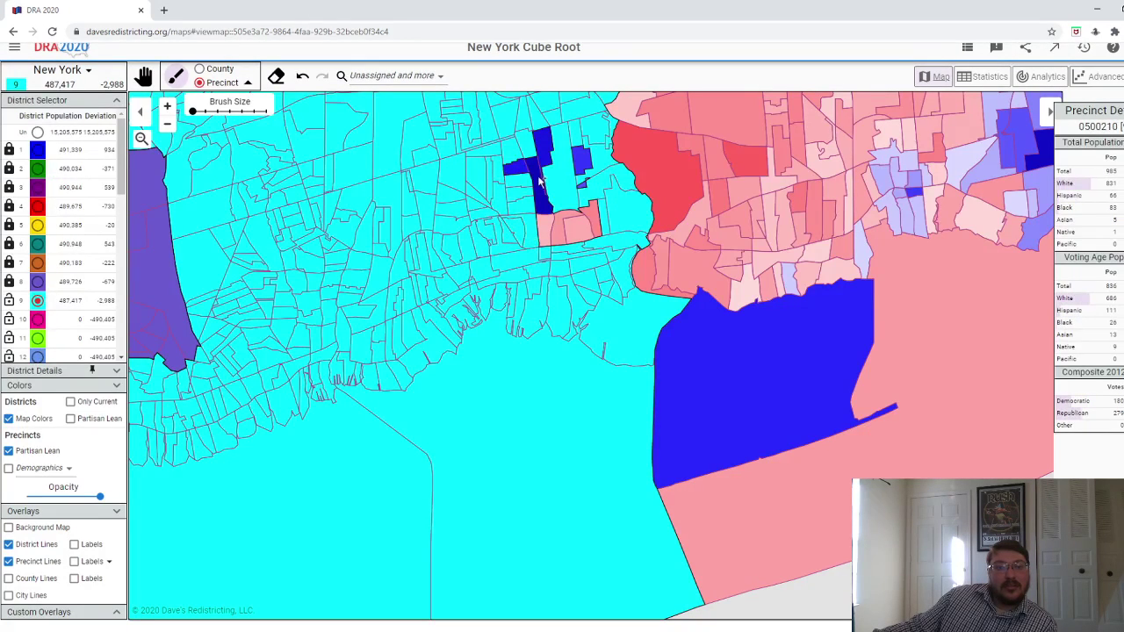
- Undo the last dark blue precinct added to district 9 and unassign the precincts on the cluster's eastern side
scroll(540, 180, "up", 2)
left_click_drag(513, 166, 537, 173)
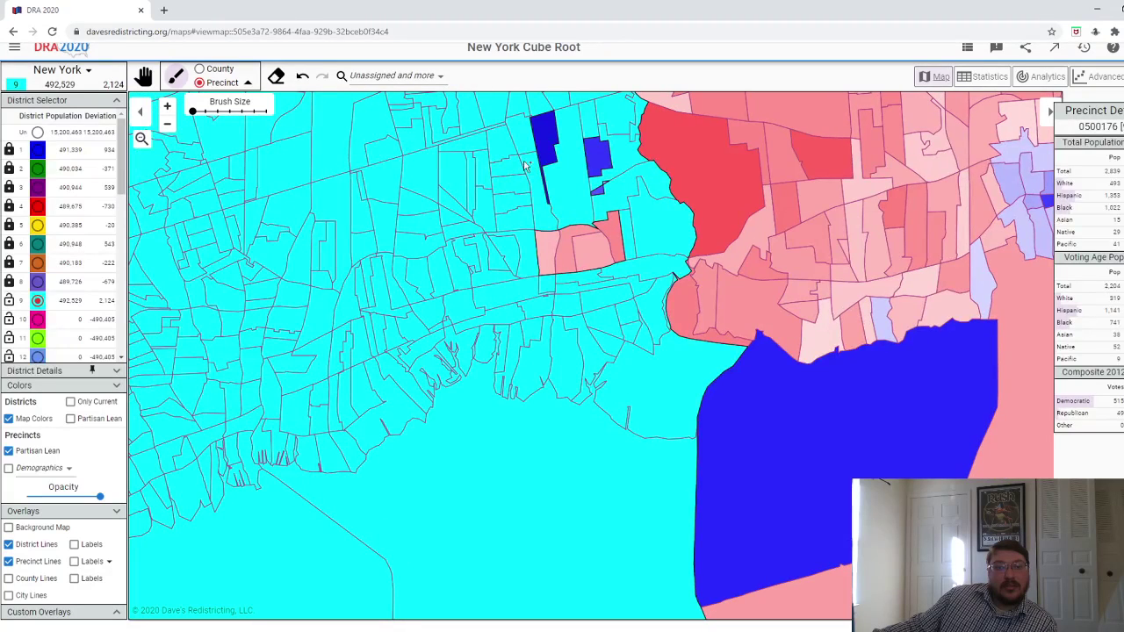
left_click(302, 75)
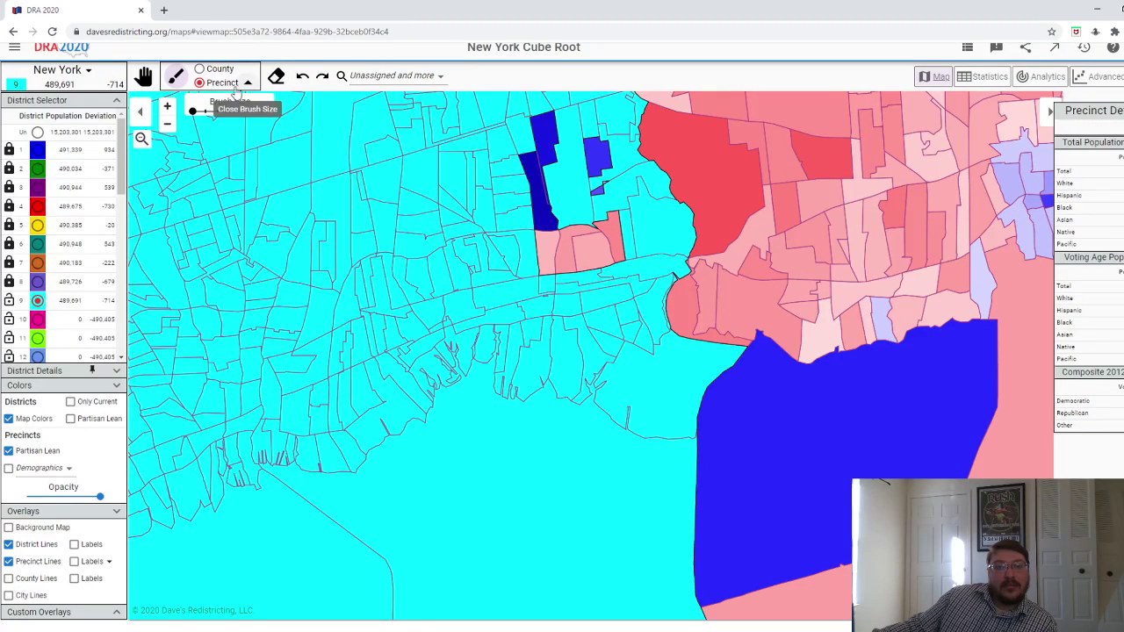
left_click(38, 133)
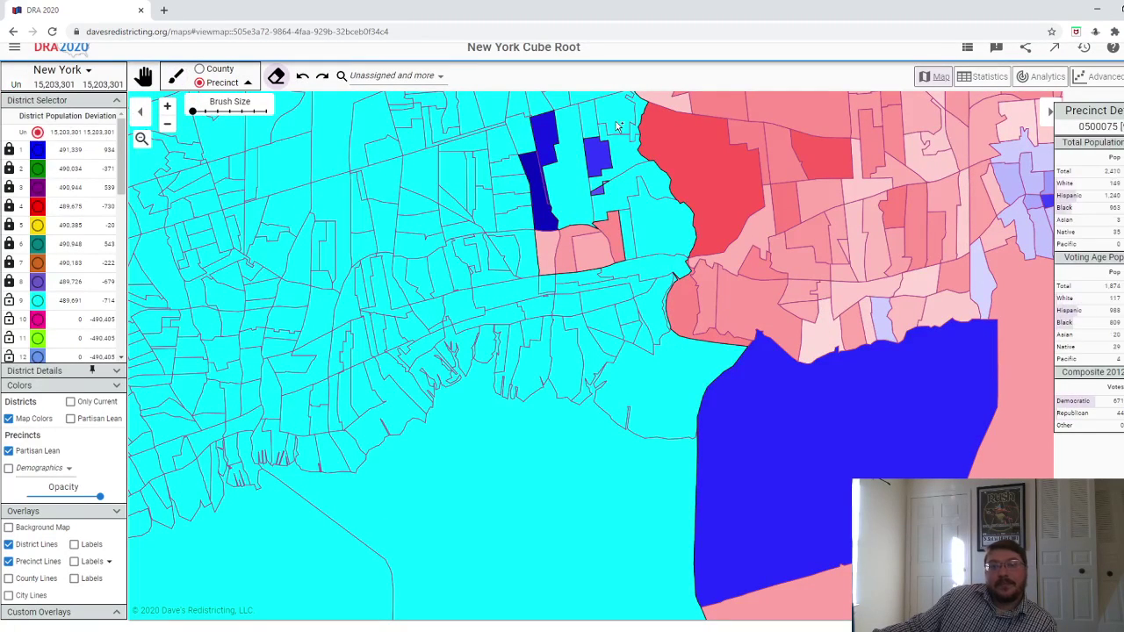
mouse_move(634, 119)
left_mouse_down()
mouse_move(574, 134)
mouse_move(572, 188)
mouse_move(616, 180)
mouse_move(622, 162)
mouse_move(642, 235)
left_mouse_up()
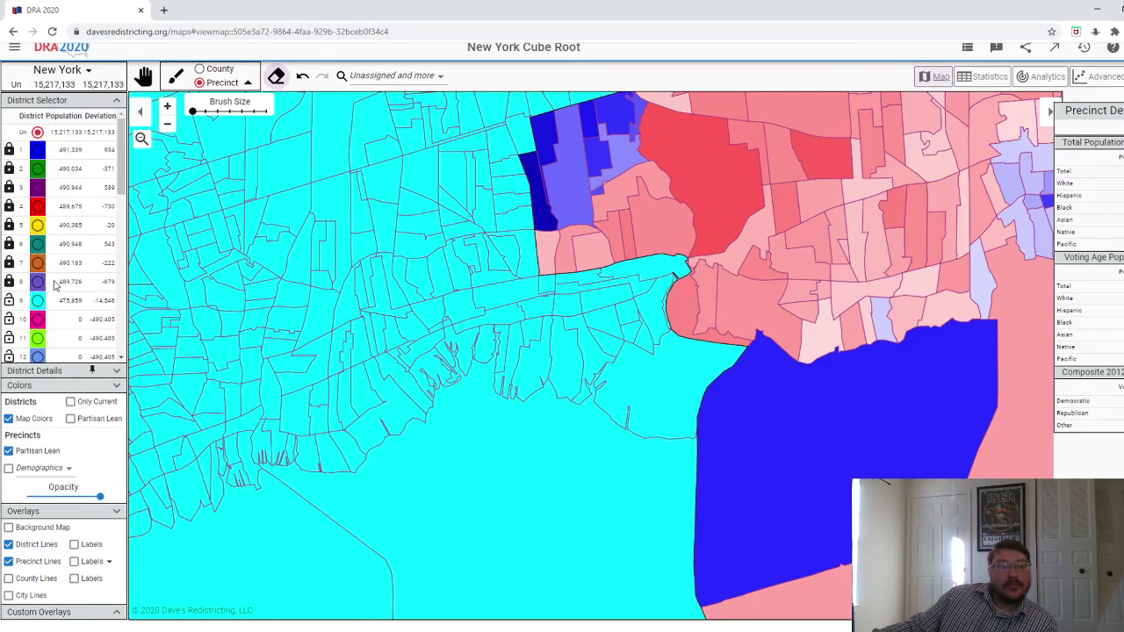
left_click(38, 245)
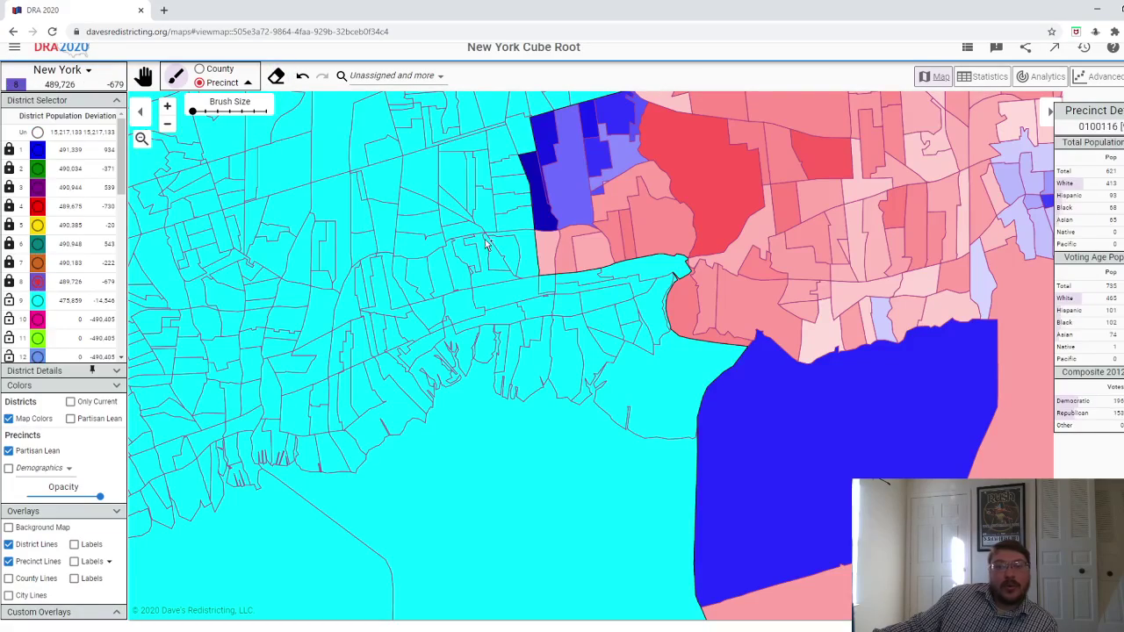
left_click(547, 224)
scroll(547, 230, "down", 1)
scroll(547, 230, "down", 2)
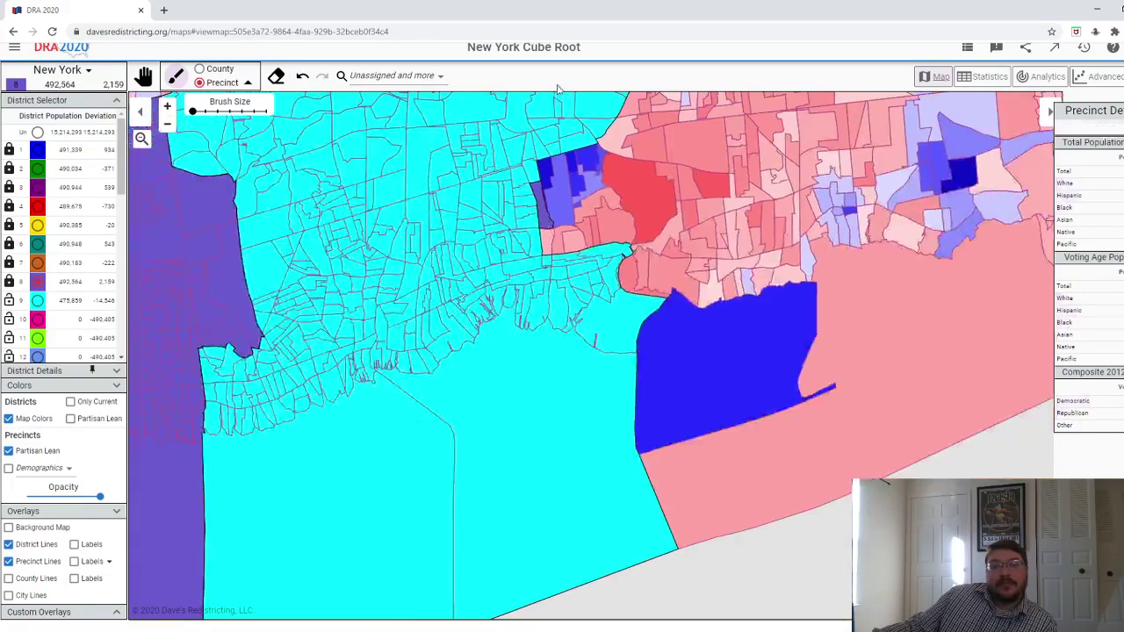
scroll(515, 246, "up", 3)
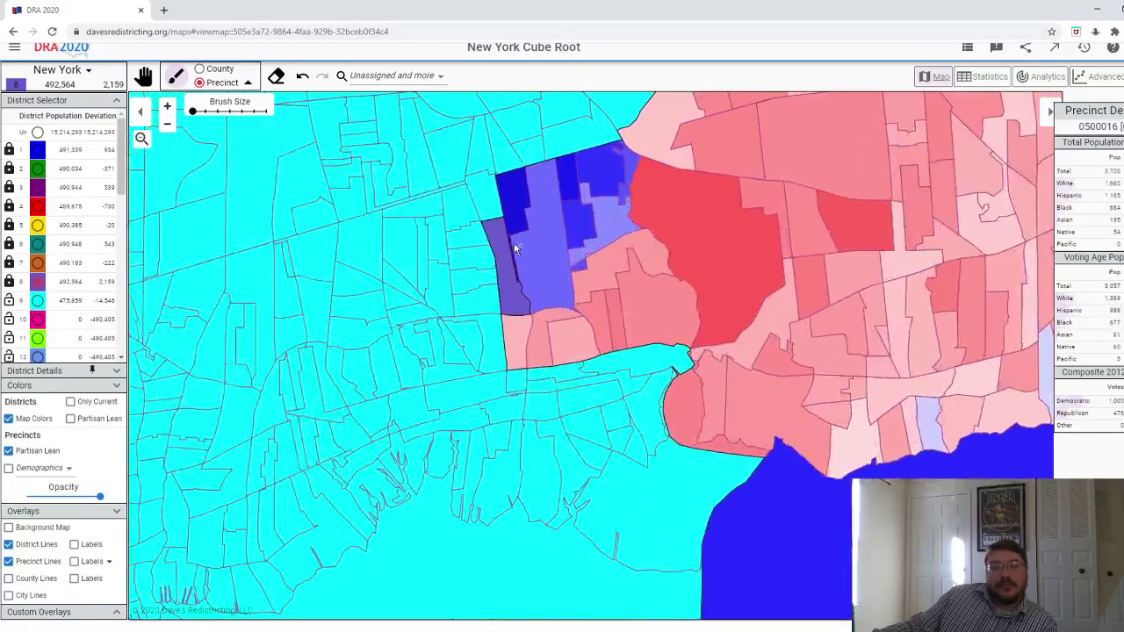
scroll(516, 248, "up", 1)
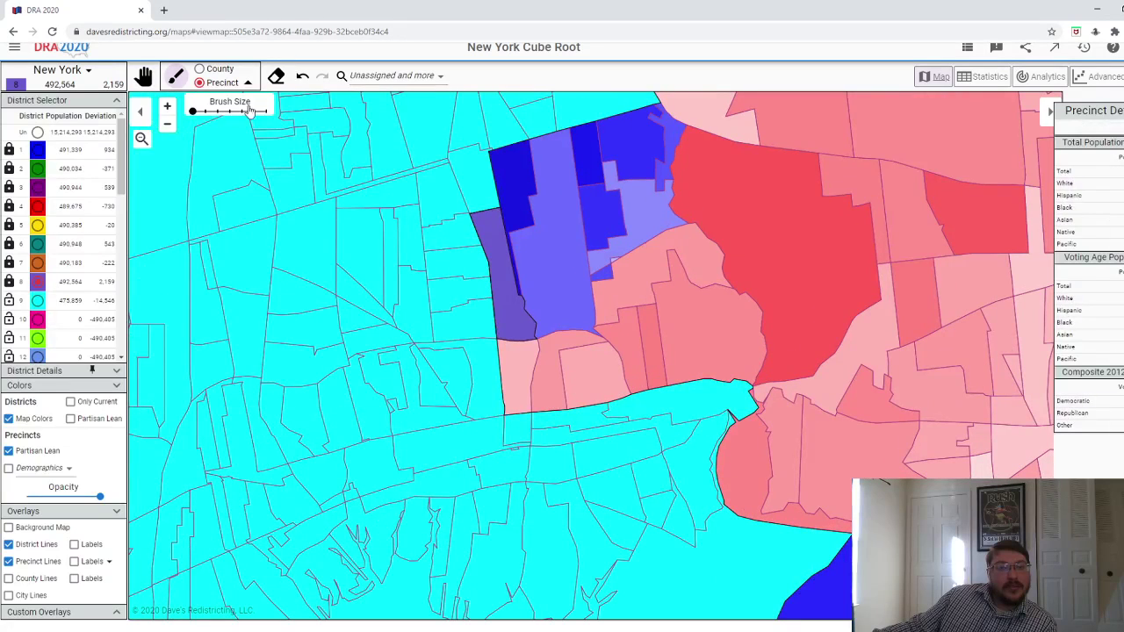
left_click(302, 76)
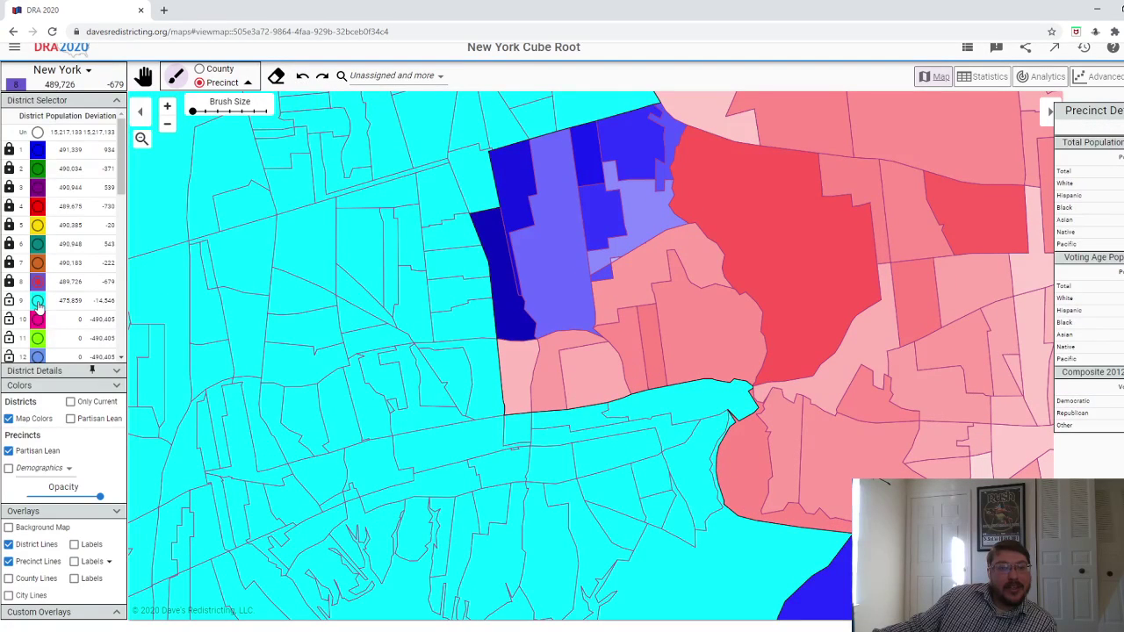
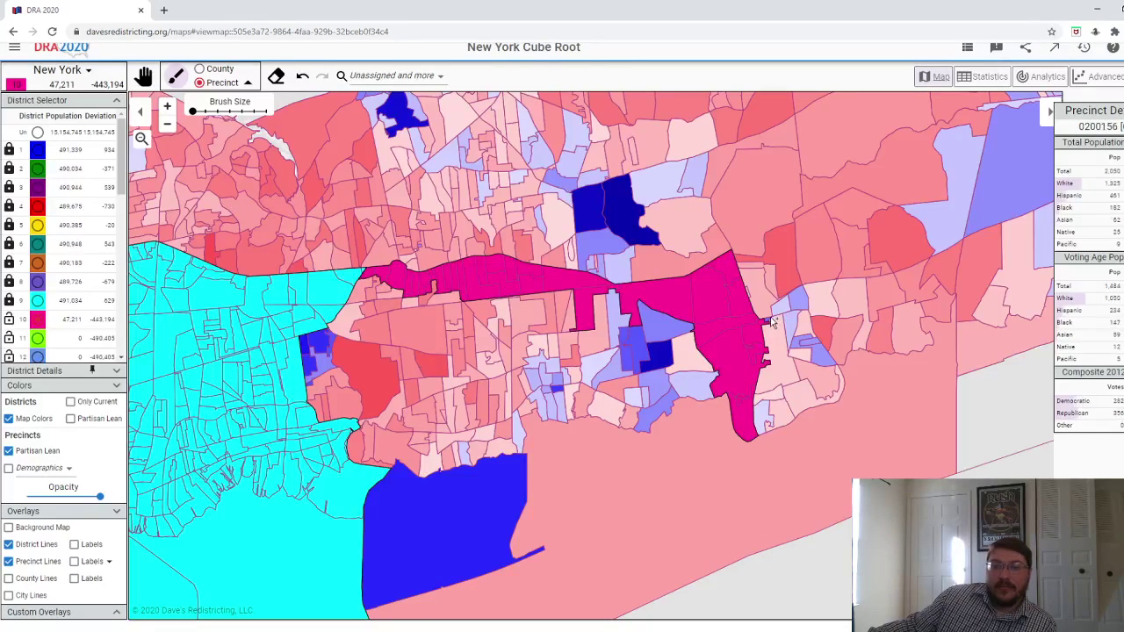
- Extend district 10 east from its current strip, loop it south to the shore and back west, and include the large ocean precinct
mouse_move(772, 323)
left_mouse_down()
mouse_move(884, 296)
mouse_move(941, 278)
left_mouse_up()
mouse_move(938, 317)
left_mouse_down()
mouse_move(929, 371)
mouse_move(911, 341)
mouse_move(792, 328)
mouse_move(797, 346)
mouse_move(815, 348)
mouse_move(821, 392)
mouse_move(799, 398)
mouse_move(799, 354)
mouse_move(752, 416)
mouse_move(782, 416)
left_mouse_up()
scroll(608, 404, "up", 1)
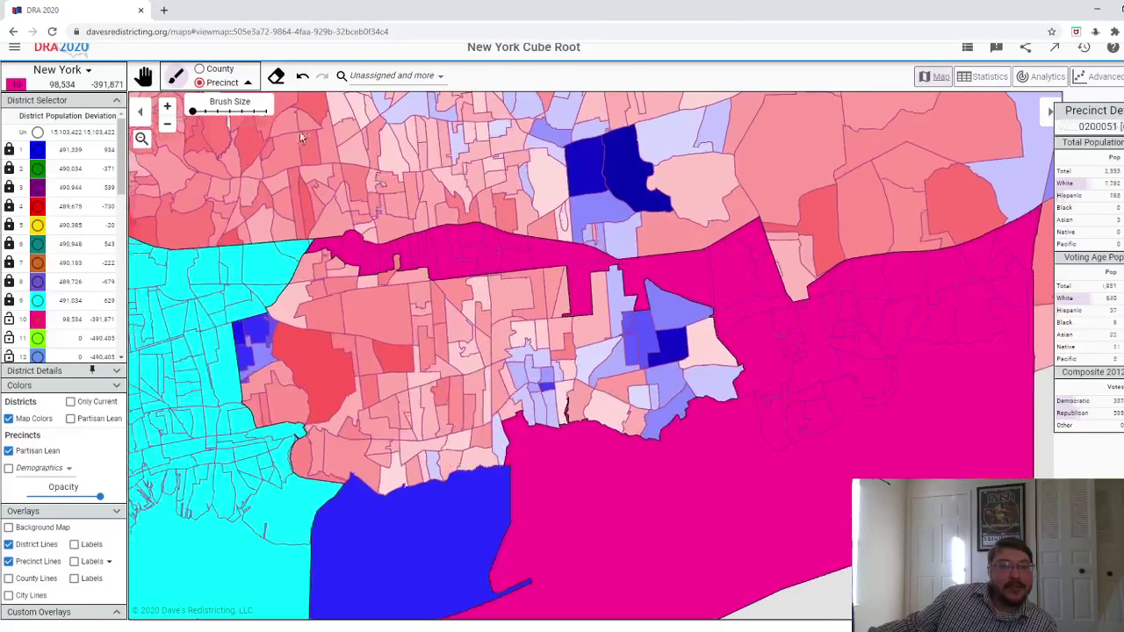
- Set the brush to its largest size and fill the area enclosed between district 9 and district 10's strip, including the blue water precinct
left_click(265, 111)
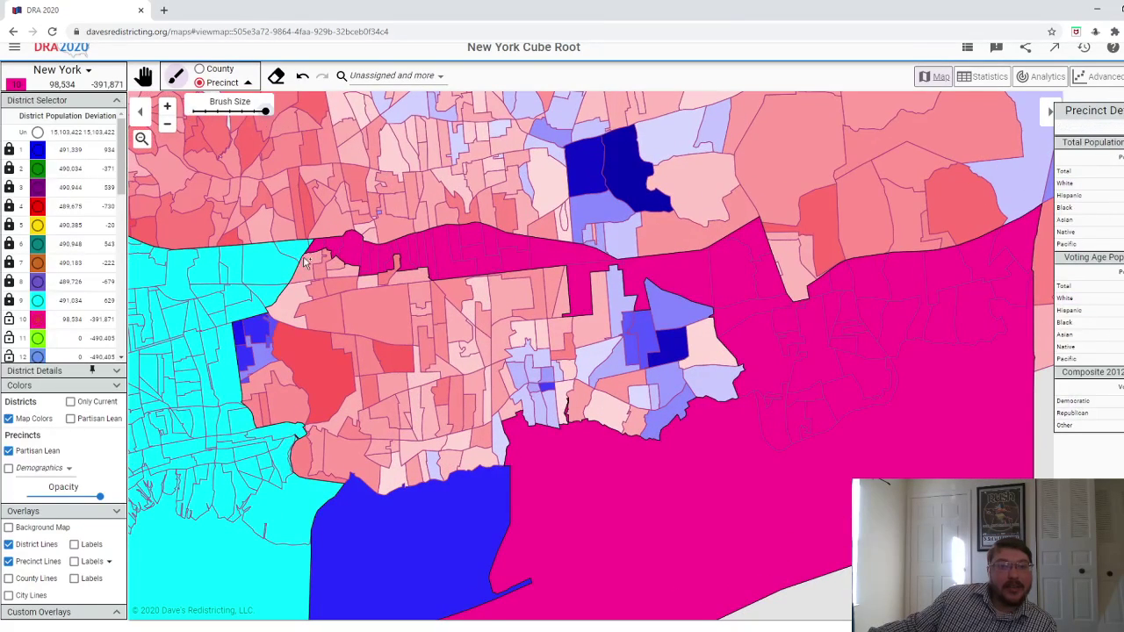
left_click(334, 379)
mouse_move(334, 379)
left_mouse_down()
mouse_move(440, 493)
mouse_move(546, 384)
mouse_move(700, 389)
mouse_move(681, 363)
mouse_move(642, 359)
mouse_move(476, 367)
mouse_move(522, 351)
left_mouse_up()
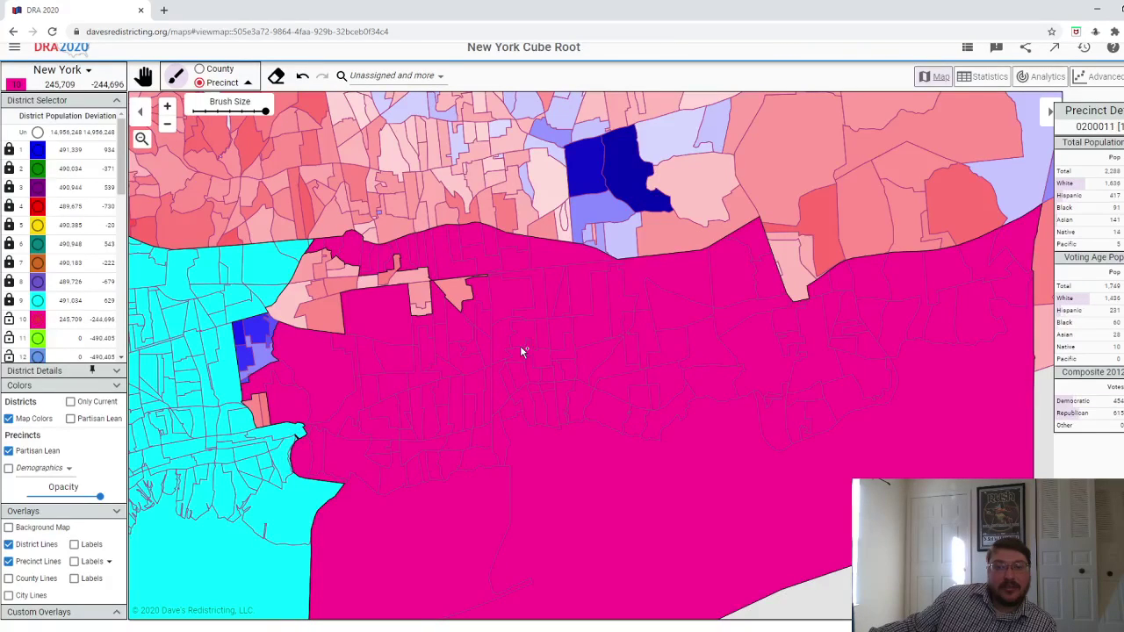
mouse_move(415, 341)
left_mouse_down()
mouse_move(388, 310)
mouse_move(317, 311)
mouse_move(283, 363)
mouse_move(332, 409)
left_mouse_up()
scroll(519, 399, "down", 3)
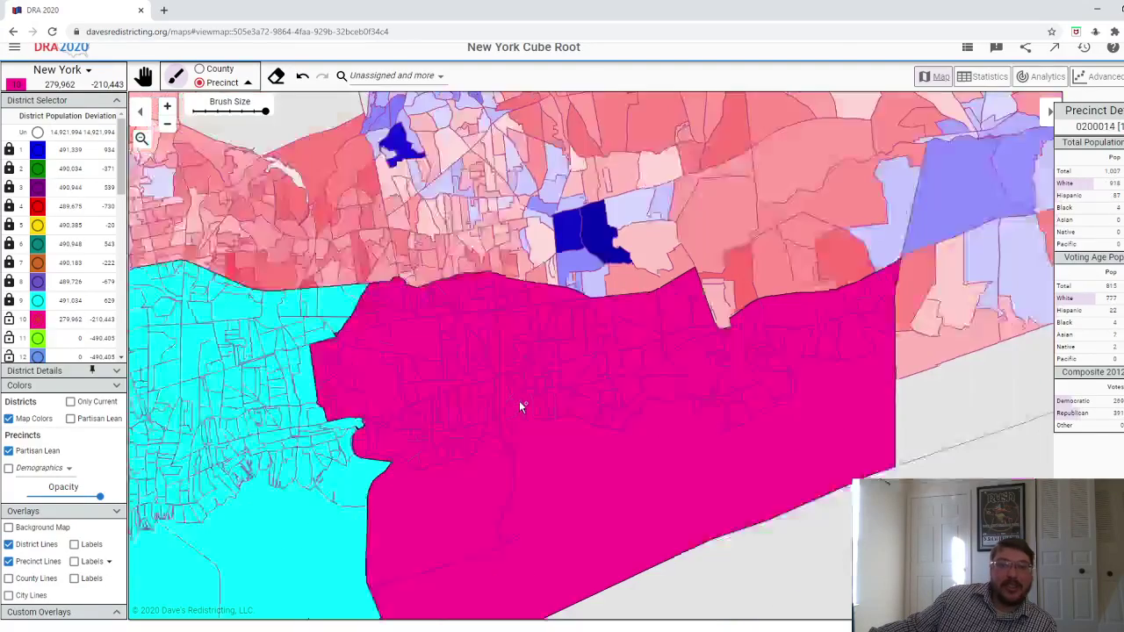
- Check the county-level population details of Rockland and Suffolk, then return to precinct-level painting at the eastern end of the map
scroll(519, 406, "down", 3)
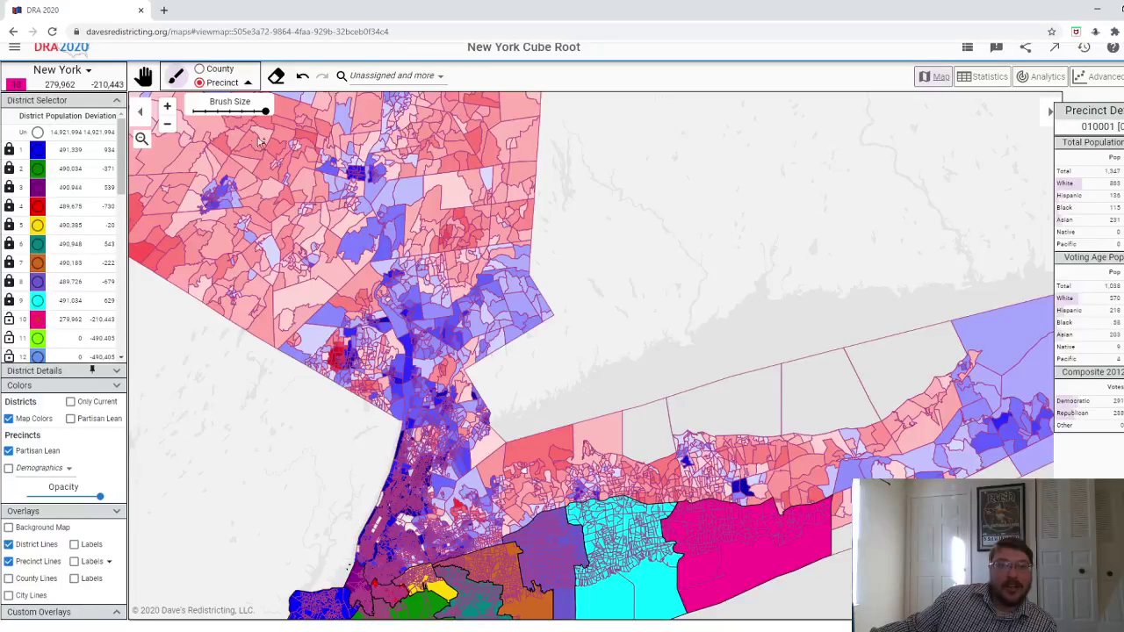
left_click(200, 69)
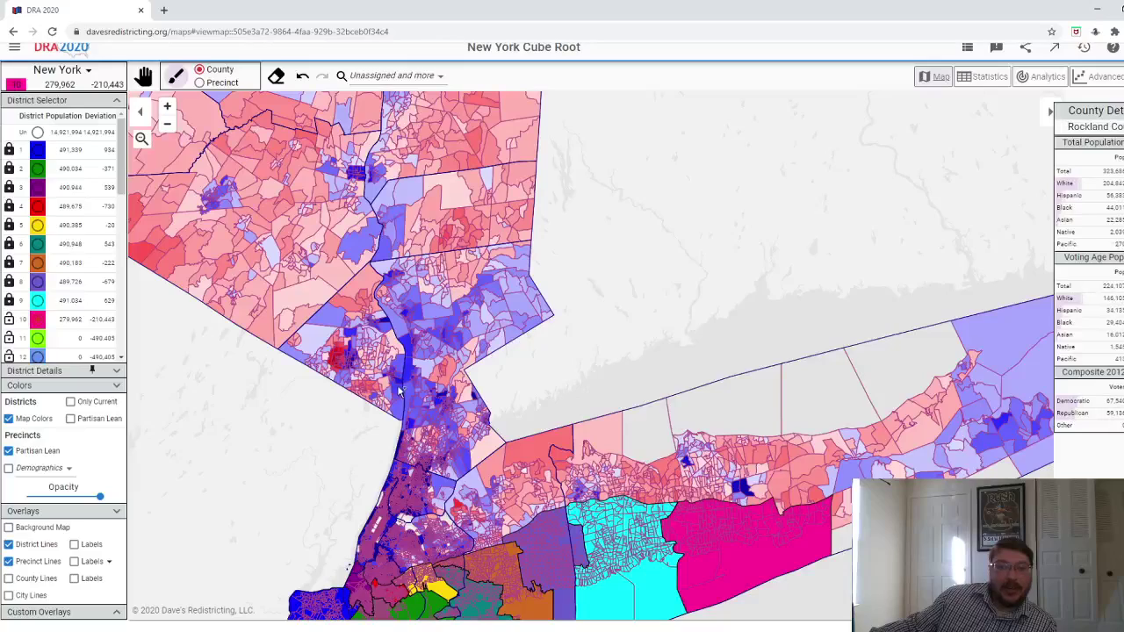
left_click(200, 82)
left_click_drag(841, 232, 527, 175)
scroll(660, 497, "up", 3)
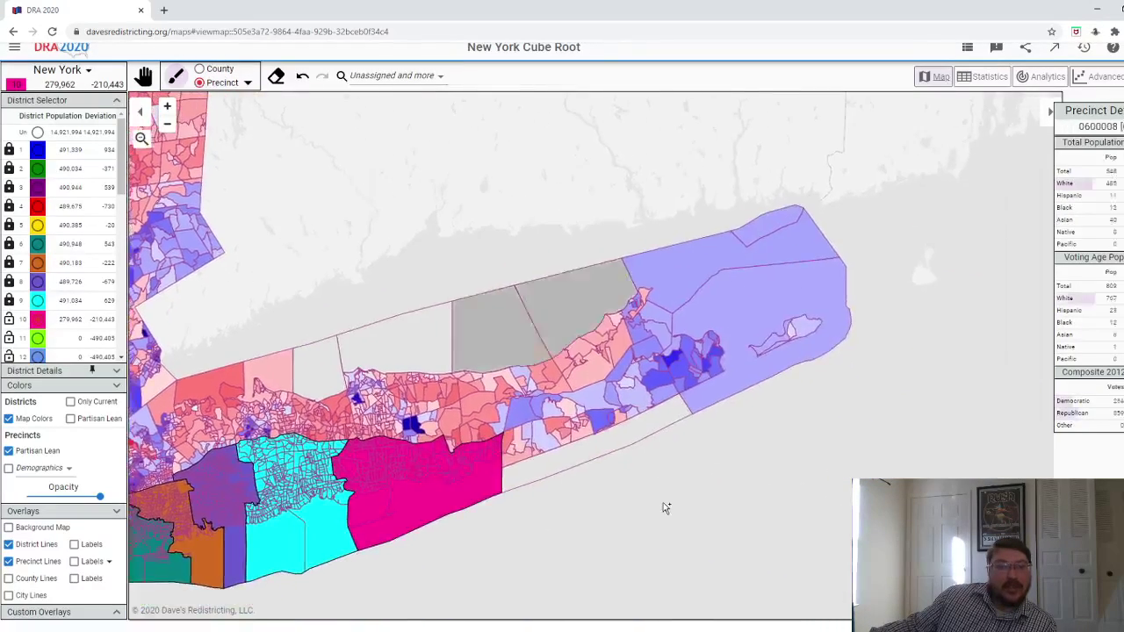
left_click(226, 71)
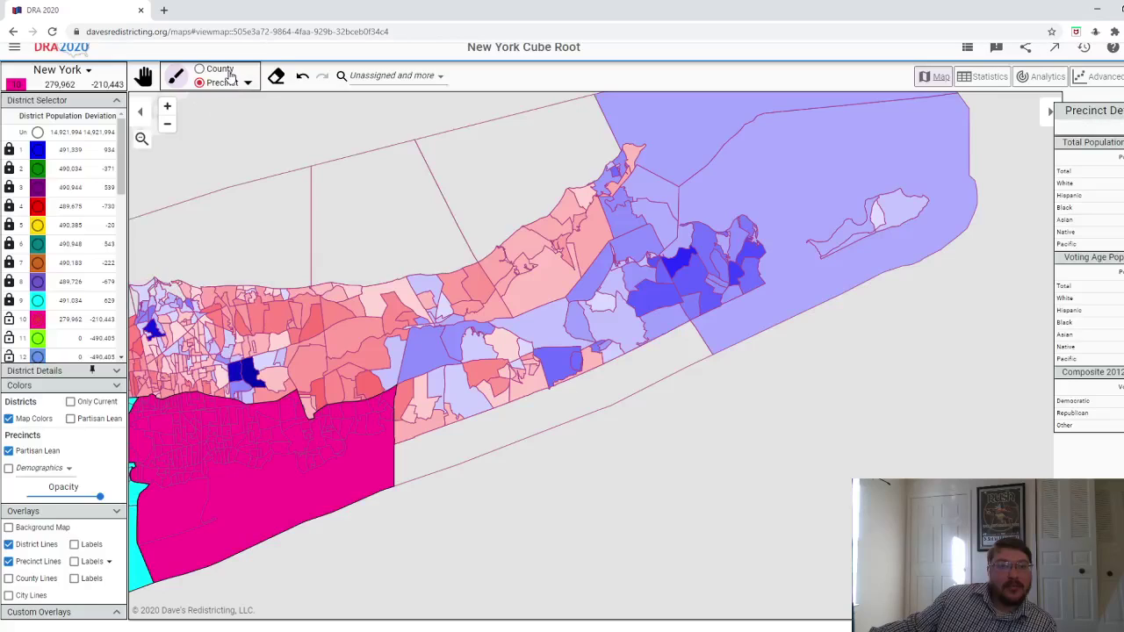
scroll(540, 312, "down", 4)
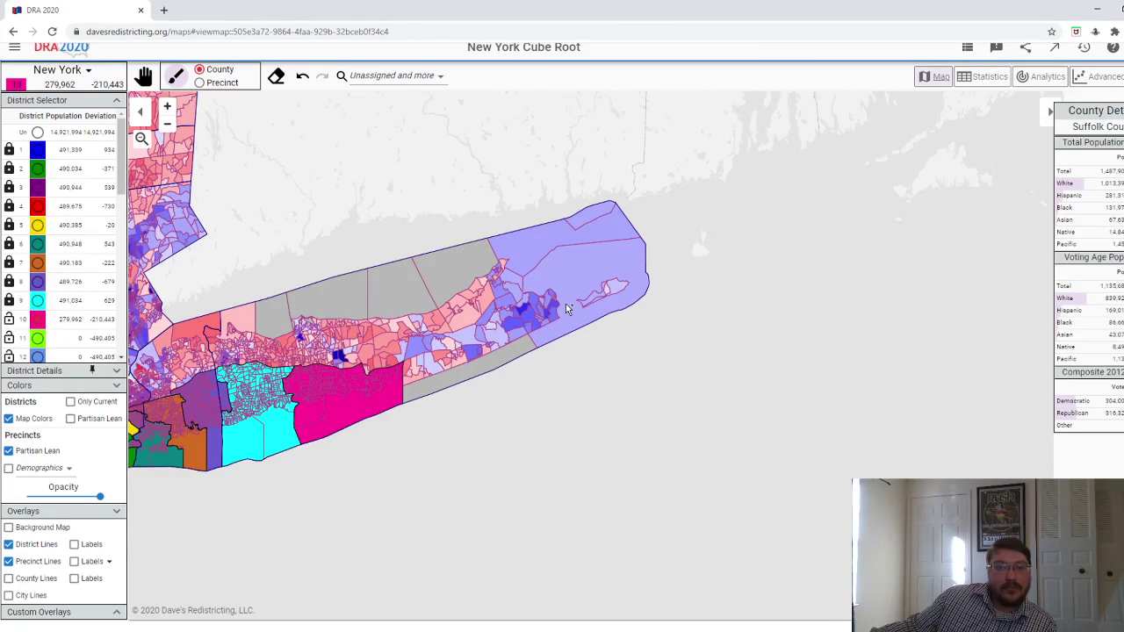
left_click(219, 83)
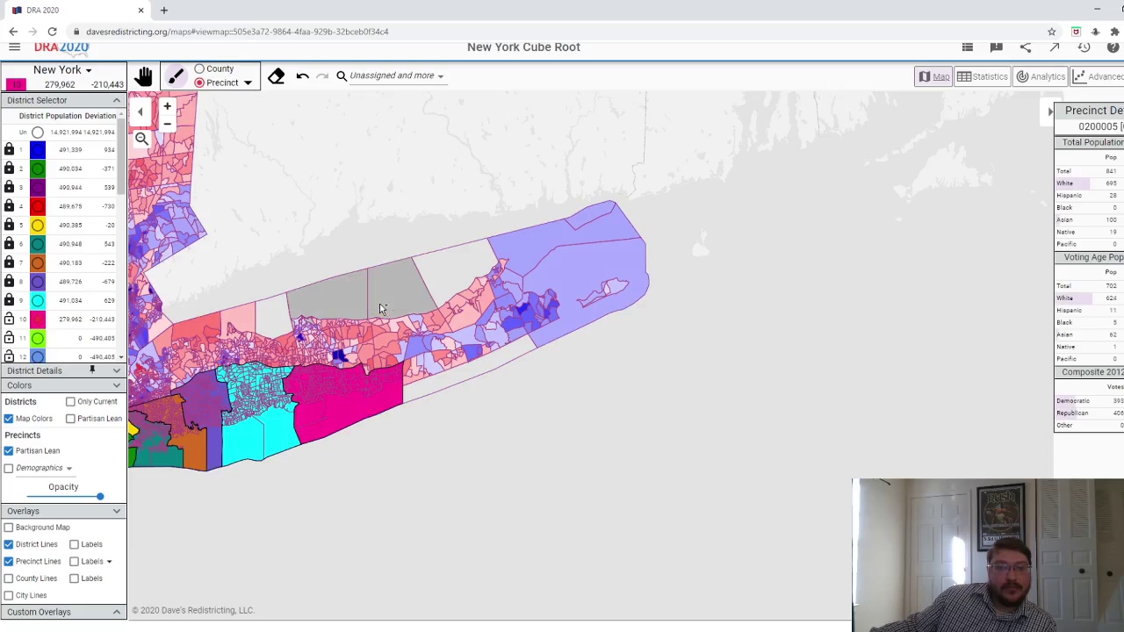
scroll(399, 411, "up", 4)
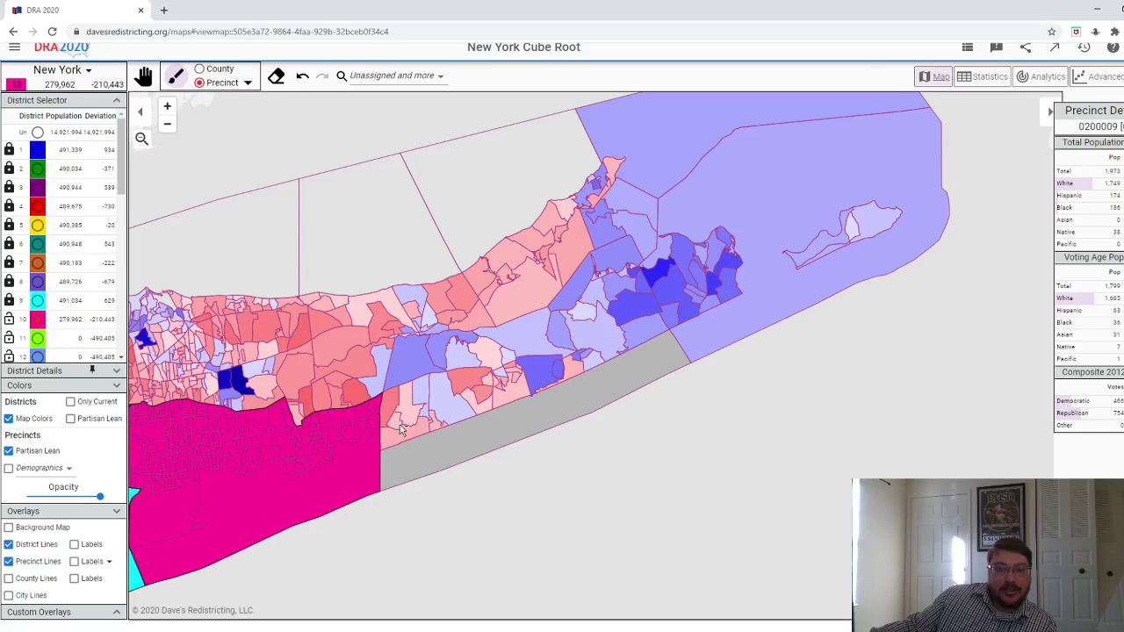
left_click_drag(399, 411, 401, 437)
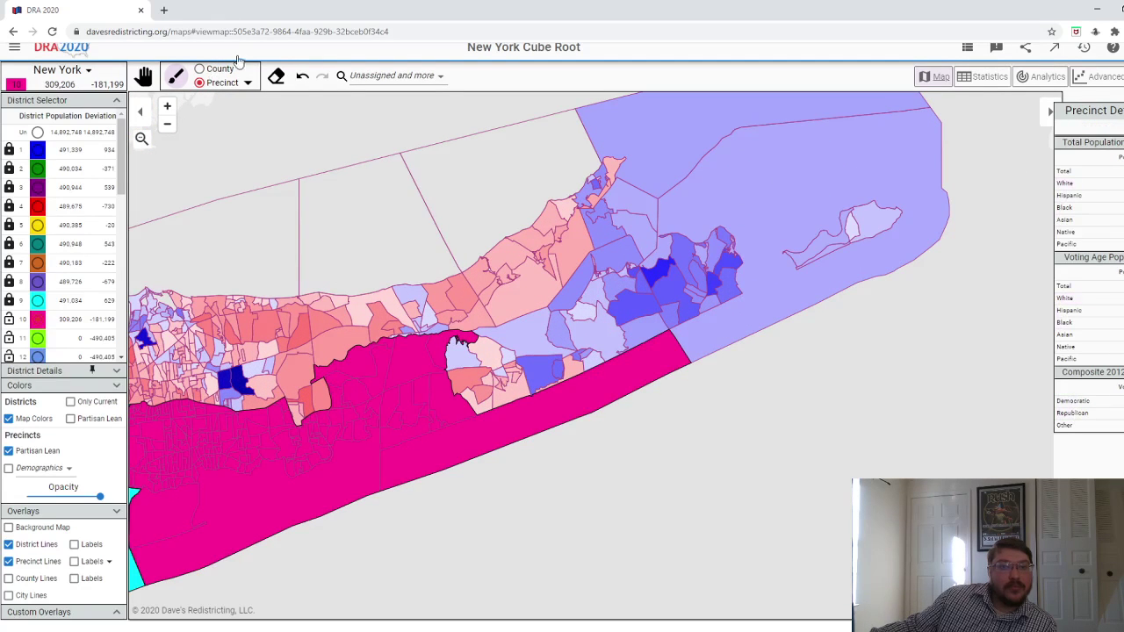
left_click(302, 76)
- Set the brush to its smallest size and extend district 10 east along the southern shore, including the adjoining ocean precincts
left_click(247, 83)
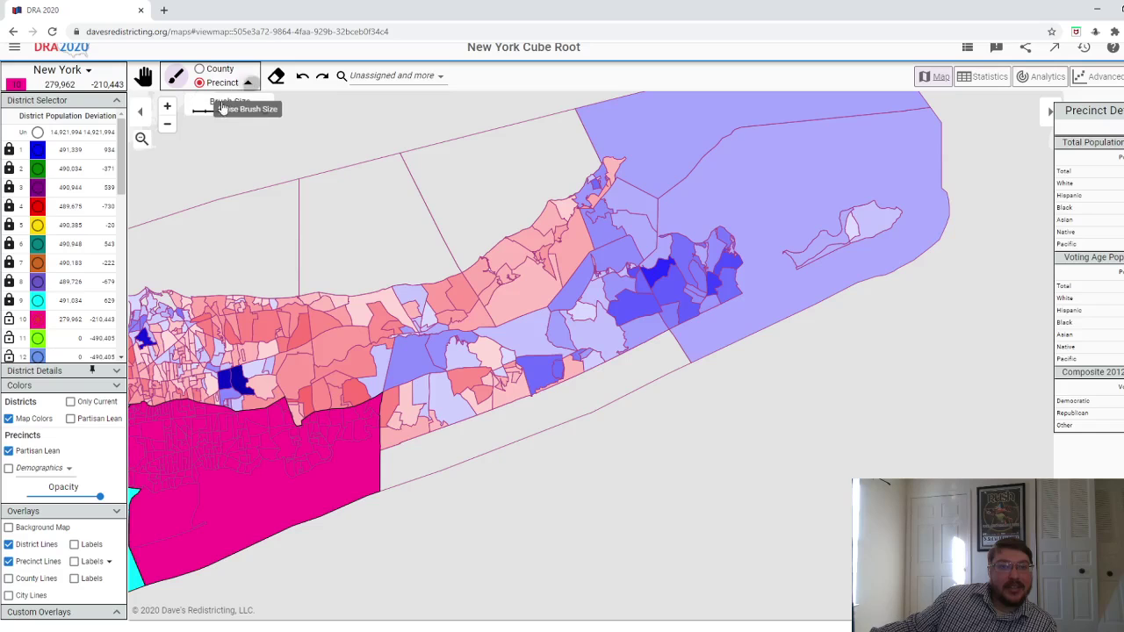
left_click(194, 112)
scroll(451, 400, "up", 2)
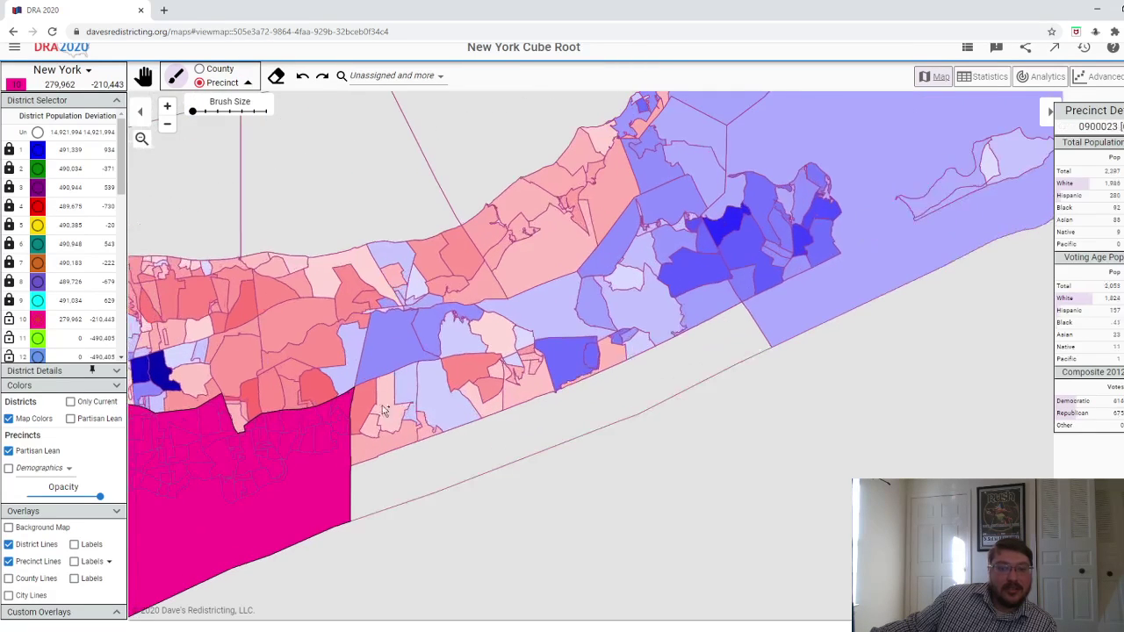
mouse_move(368, 404)
left_mouse_down()
mouse_move(378, 441)
mouse_move(411, 398)
mouse_move(430, 412)
mouse_move(427, 446)
mouse_move(478, 444)
mouse_move(483, 371)
mouse_move(527, 390)
mouse_move(527, 354)
mouse_move(534, 366)
mouse_move(576, 352)
mouse_move(598, 362)
mouse_move(625, 335)
mouse_move(652, 340)
mouse_move(748, 268)
mouse_move(720, 308)
mouse_move(811, 271)
left_mouse_up()
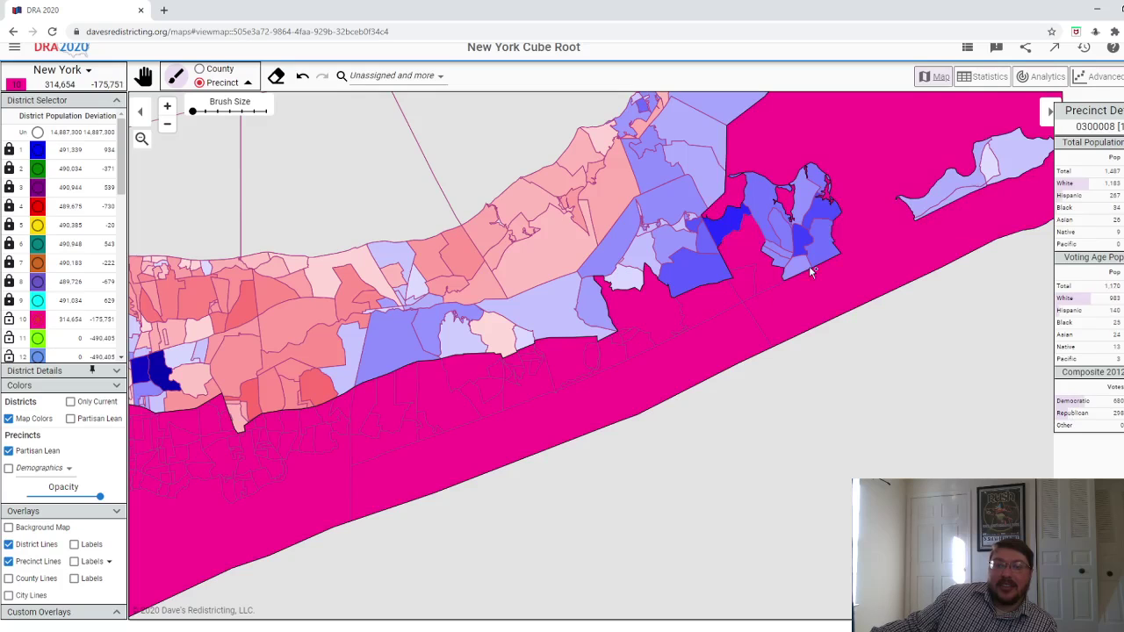
- Add the enclosed eastern precincts, the northeastern water precincts and the blue precincts on the jagged peninsula to district 10
scroll(852, 367, "up", 3)
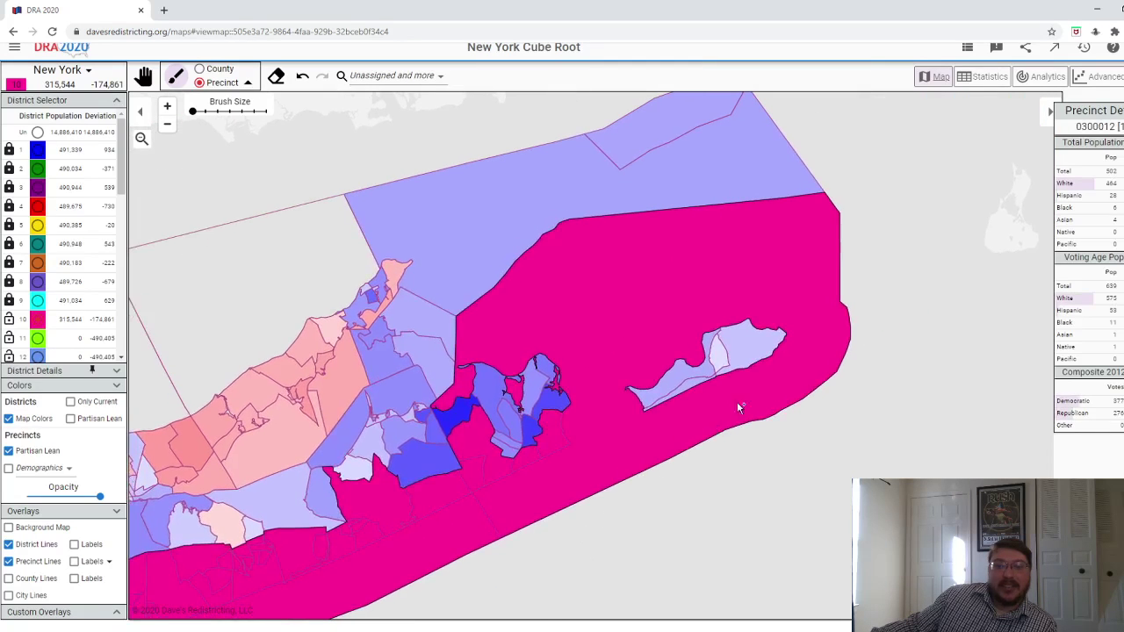
left_click_drag(742, 363, 681, 386)
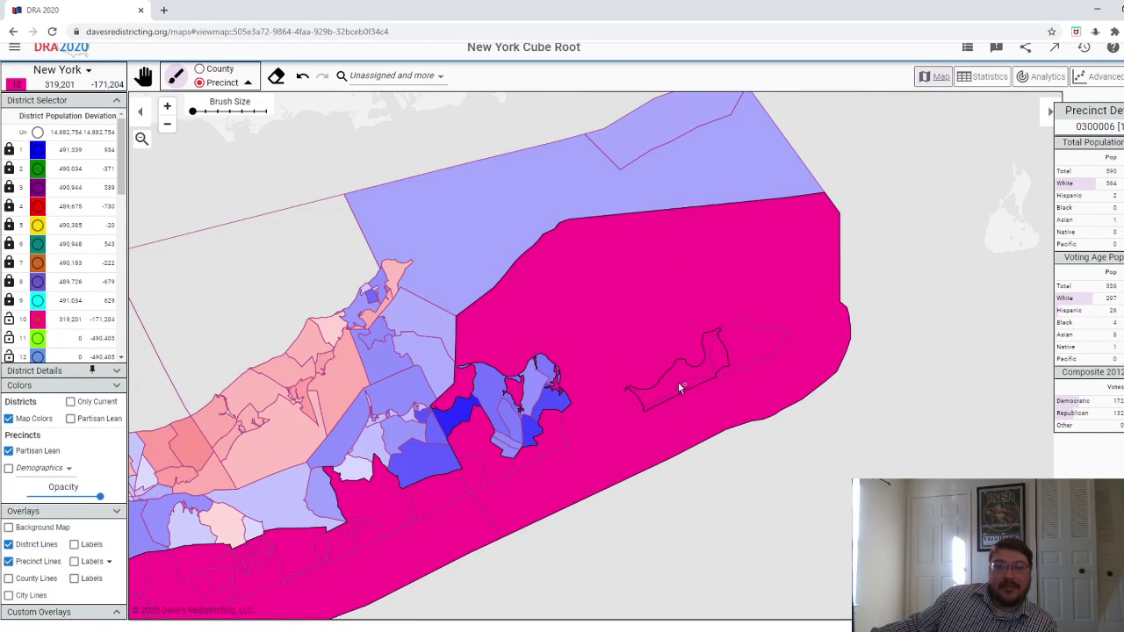
left_click_drag(615, 140, 644, 141)
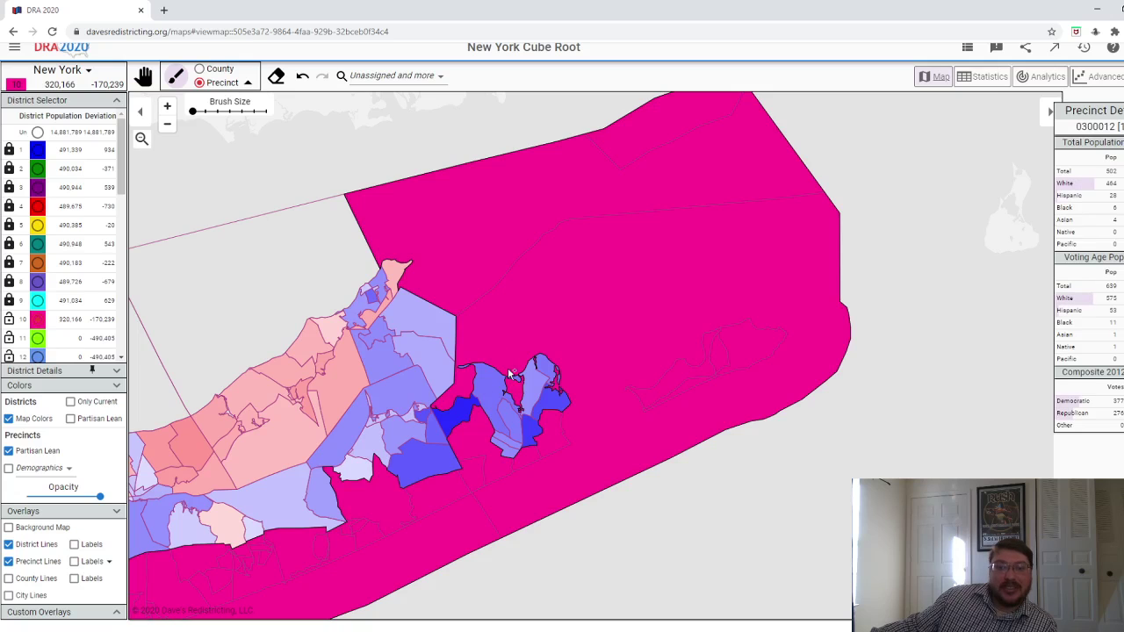
mouse_move(516, 427)
left_mouse_down()
mouse_move(545, 411)
mouse_move(535, 396)
mouse_move(547, 372)
left_mouse_up()
- Fill district 10 across the remaining blue and red northeastern precincts, west to the diagonal boundary of the neighbouring water precinct
key("Left")
key("Left")
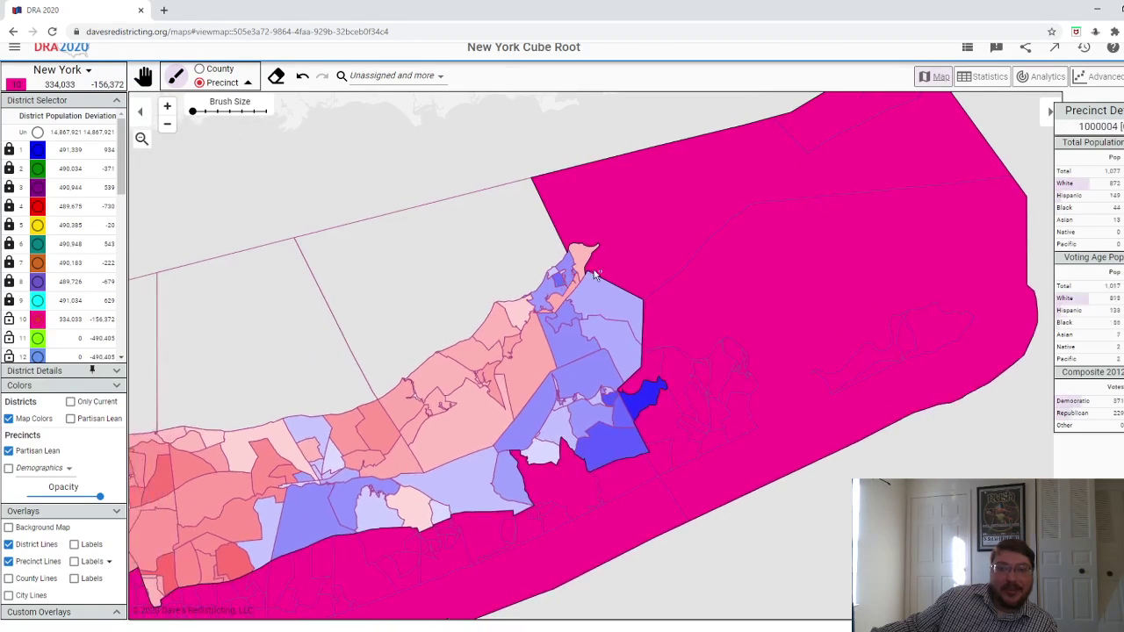
mouse_move(593, 275)
left_mouse_down()
mouse_move(529, 337)
mouse_move(586, 330)
mouse_move(599, 307)
mouse_move(565, 318)
mouse_move(588, 386)
mouse_move(575, 415)
mouse_move(607, 444)
mouse_move(606, 405)
left_mouse_up()
mouse_move(591, 443)
left_mouse_down()
mouse_move(550, 458)
mouse_move(521, 449)
mouse_move(500, 469)
mouse_move(465, 471)
mouse_move(456, 437)
mouse_move(411, 406)
mouse_move(419, 383)
mouse_move(469, 368)
mouse_move(491, 391)
mouse_move(496, 343)
mouse_move(514, 340)
mouse_move(528, 279)
mouse_move(554, 272)
left_mouse_up()
- Extend district 10 west through the red and blue precincts and adjoining northern water precinct, filling the gap left near the north shore
scroll(533, 413, "down", 2)
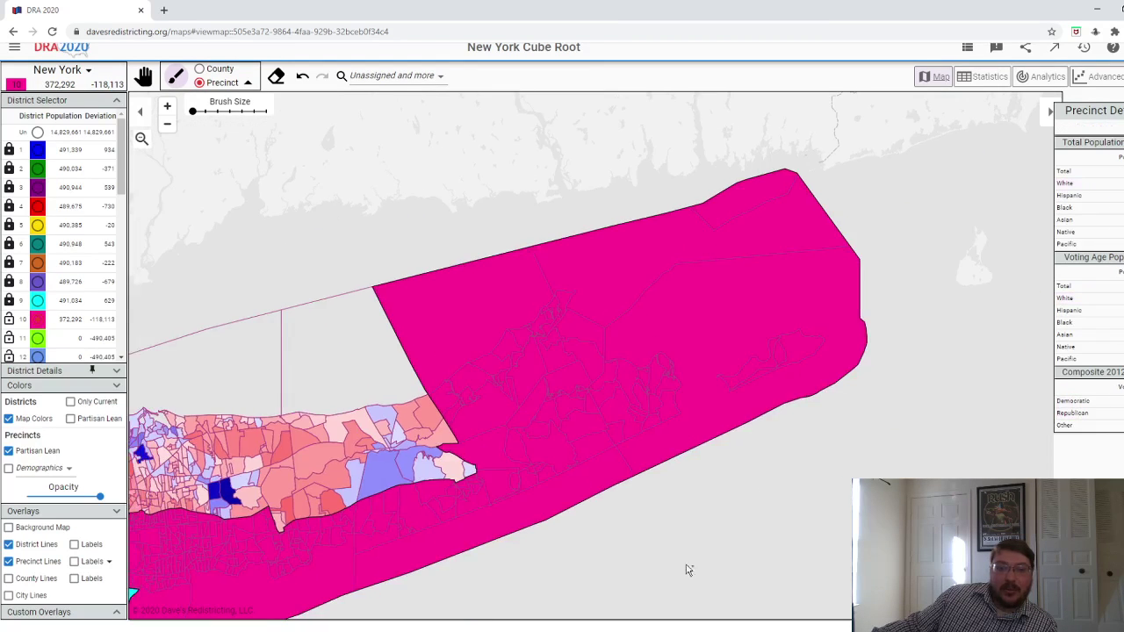
scroll(617, 460, "up", 3)
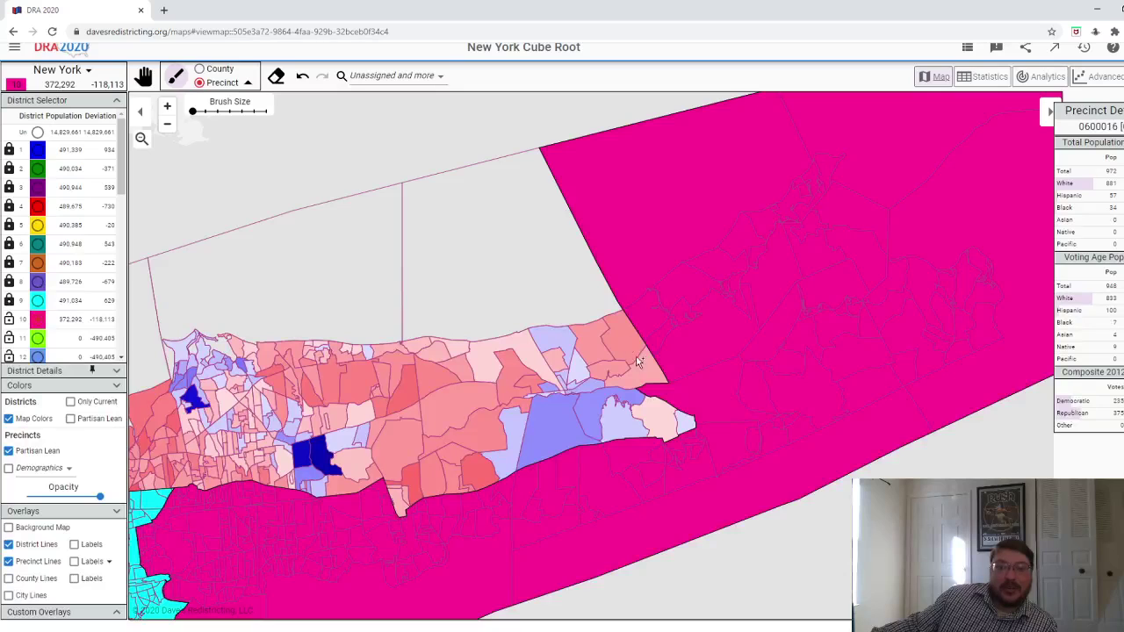
mouse_move(632, 362)
left_mouse_down()
mouse_move(594, 343)
mouse_move(603, 404)
mouse_move(638, 423)
mouse_move(690, 426)
mouse_move(565, 426)
mouse_move(557, 386)
mouse_move(567, 376)
mouse_move(576, 386)
mouse_move(564, 366)
mouse_move(540, 368)
mouse_move(517, 441)
mouse_move(455, 473)
mouse_move(454, 456)
mouse_move(462, 493)
mouse_move(493, 322)
mouse_move(469, 365)
mouse_move(442, 346)
mouse_move(419, 352)
mouse_move(437, 471)
mouse_move(392, 504)
mouse_move(407, 448)
left_mouse_up()
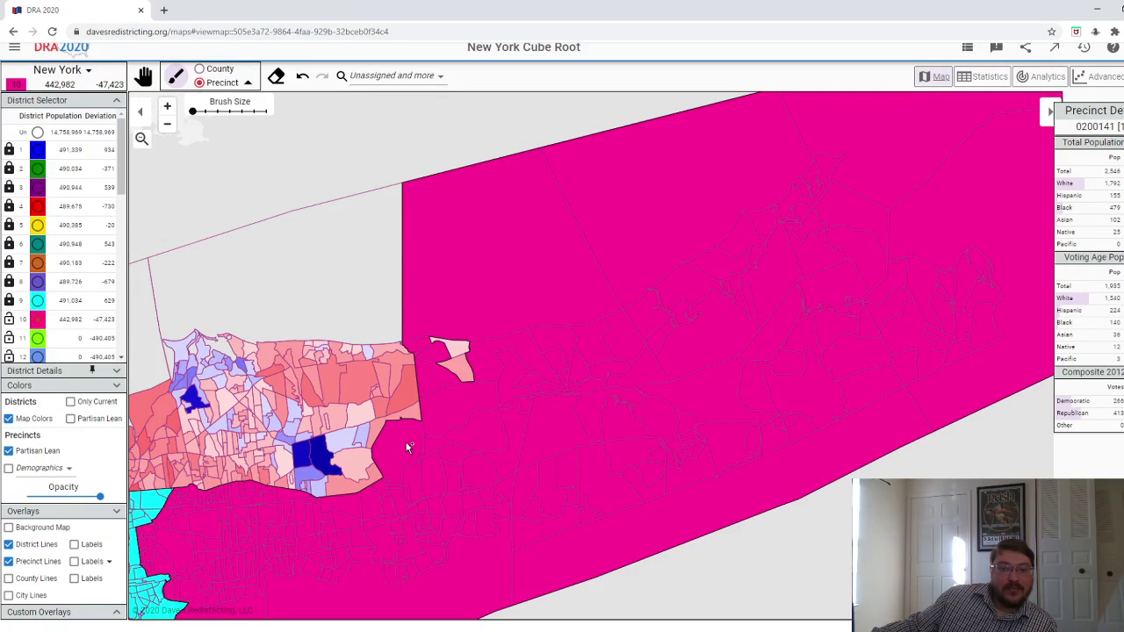
left_click(454, 371)
- Add small precincts just south of the two adjacent dark blue precincts to district 10
scroll(577, 504, "down", 2)
scroll(768, 528, "up", 1)
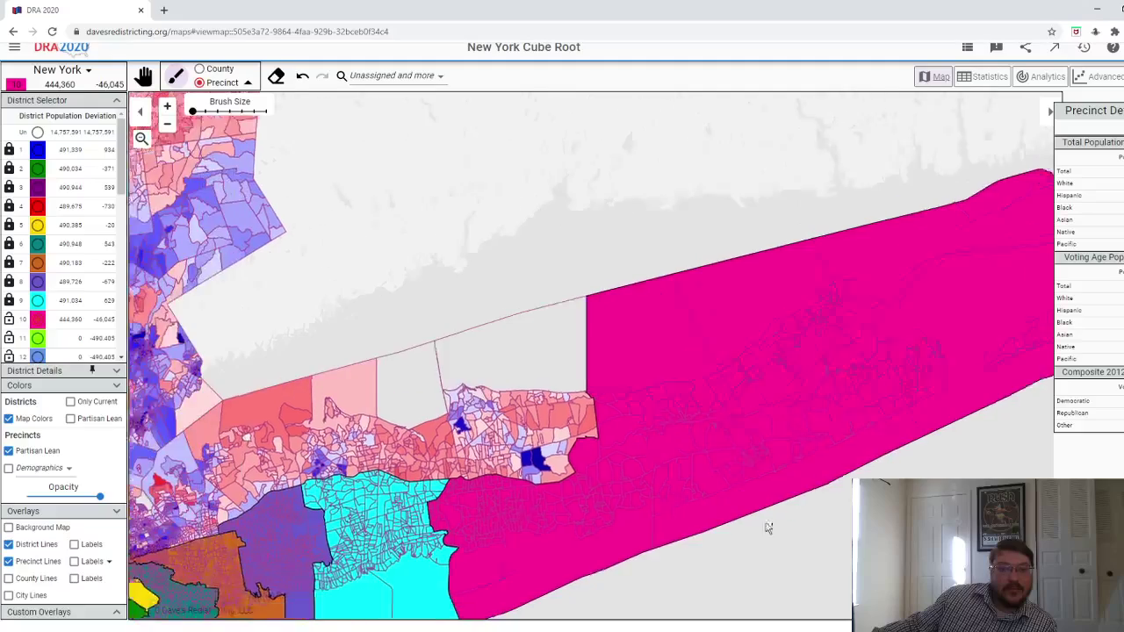
scroll(667, 450, "up", 3)
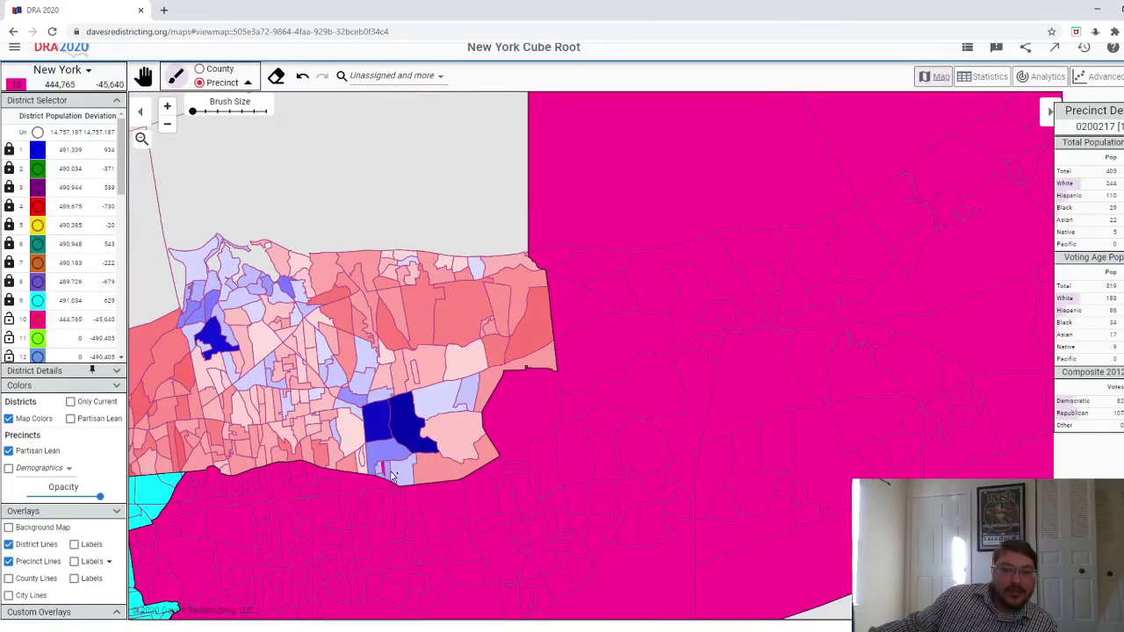
- Paint the precincts in the unassigned southeastern pocket, including its dark-blue ones, into district 10
left_click_drag(393, 476, 387, 433)
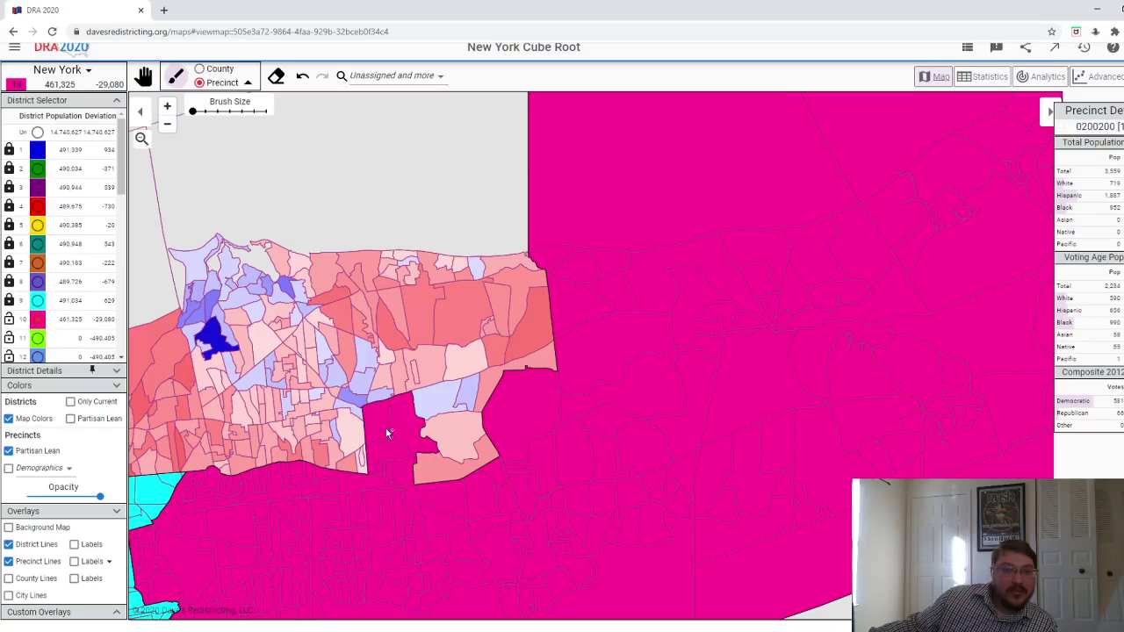
mouse_move(436, 460)
left_mouse_down()
mouse_move(474, 421)
mouse_move(448, 406)
left_mouse_up()
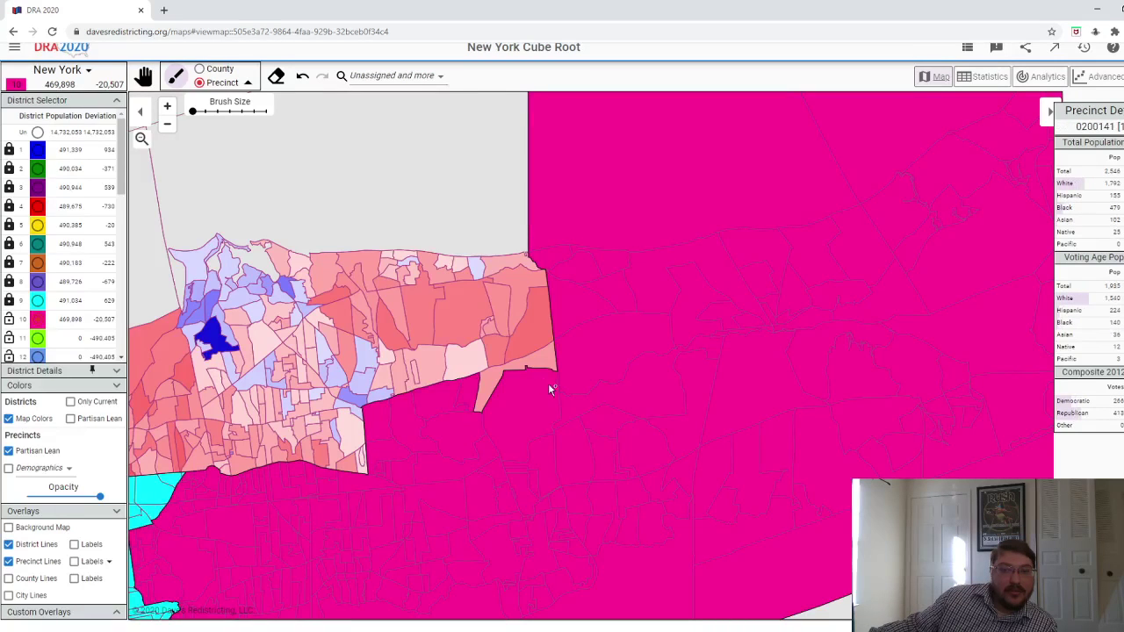
left_click_drag(550, 390, 486, 388)
- Extend district 10 westward over the unassigned precincts along its northwestern border, up to the north shore
scroll(418, 431, "up", 2)
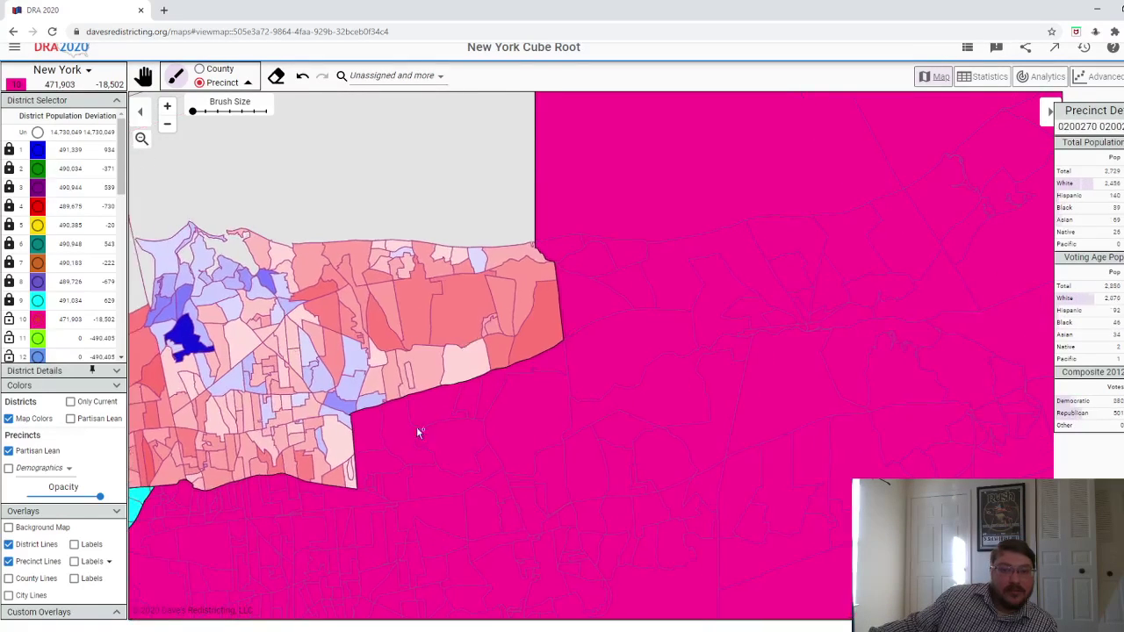
scroll(579, 279, "up", 1)
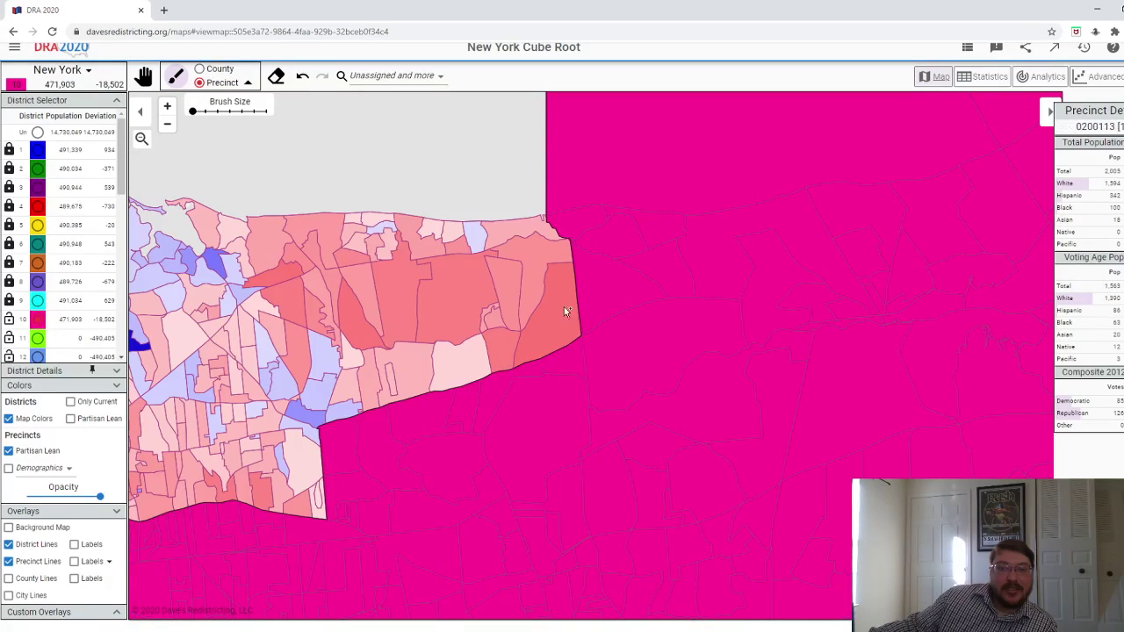
mouse_move(567, 312)
left_mouse_down()
mouse_move(547, 251)
mouse_move(522, 233)
left_mouse_up()
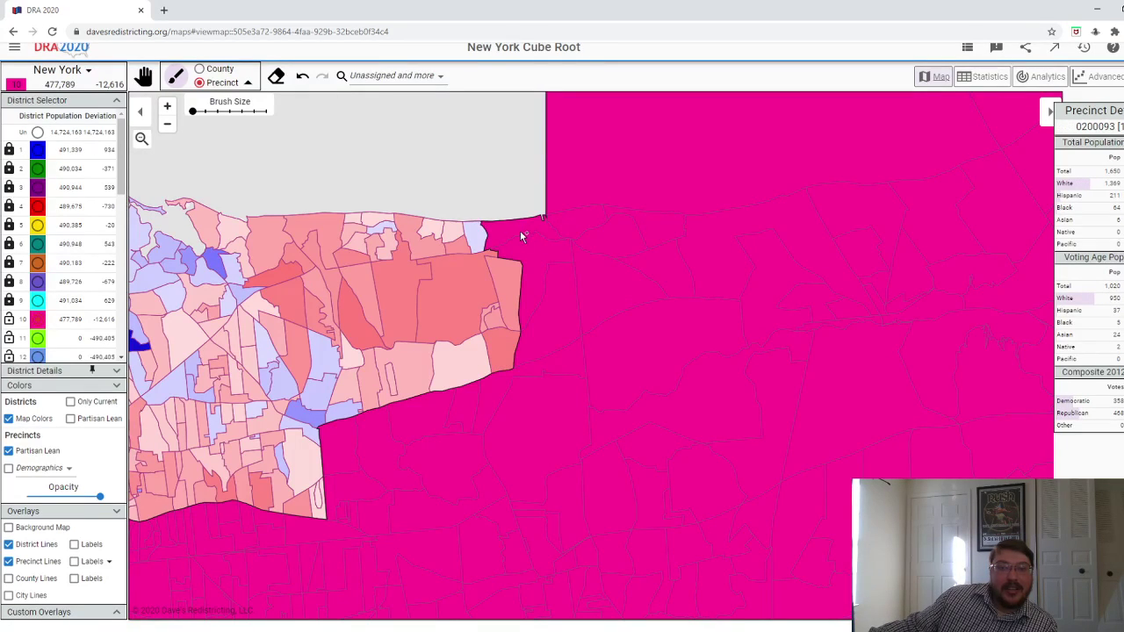
mouse_move(510, 296)
left_mouse_down()
mouse_move(499, 350)
mouse_move(491, 318)
mouse_move(481, 322)
left_mouse_up()
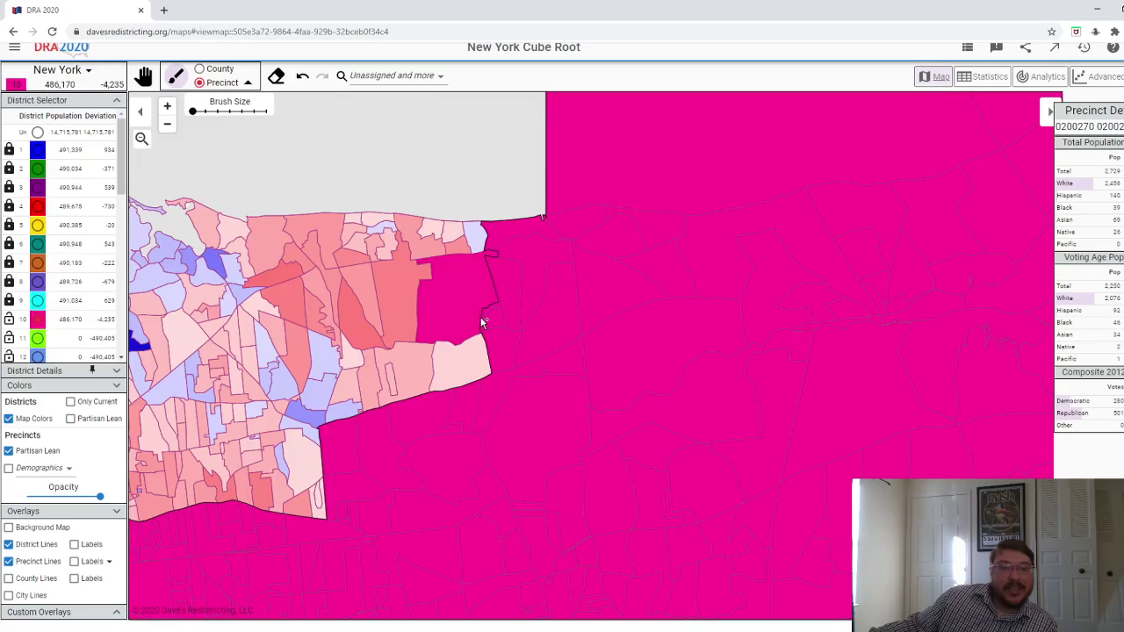
left_click_drag(470, 371, 443, 370)
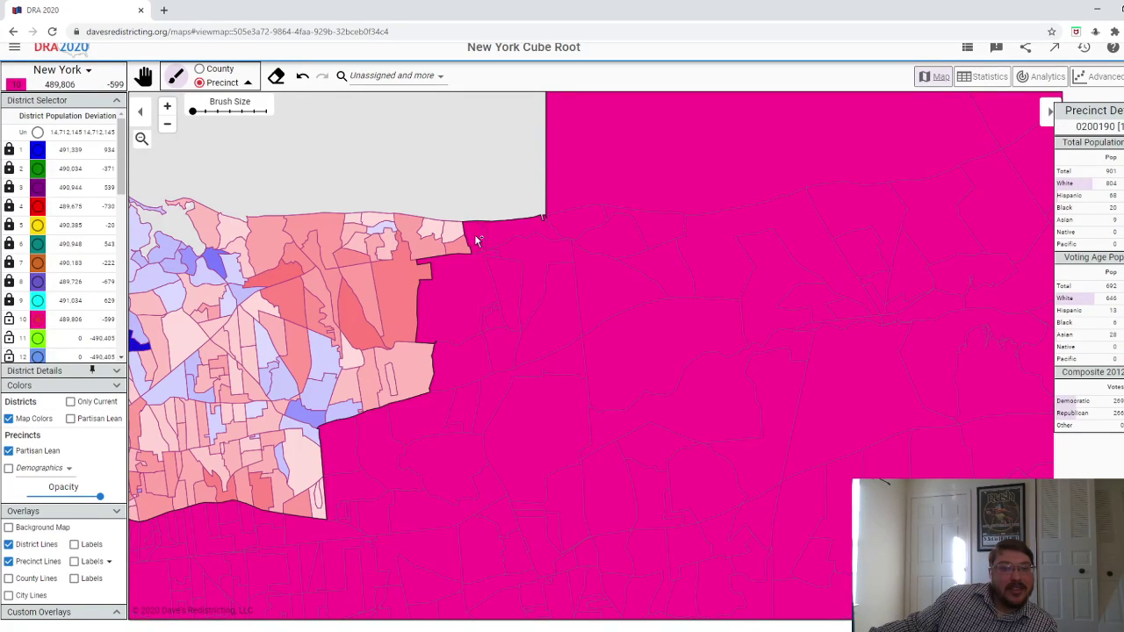
- Make district 11 active and assign it the offshore area north of the unassigned block plus the precincts along that block's western edge
left_click(37, 340)
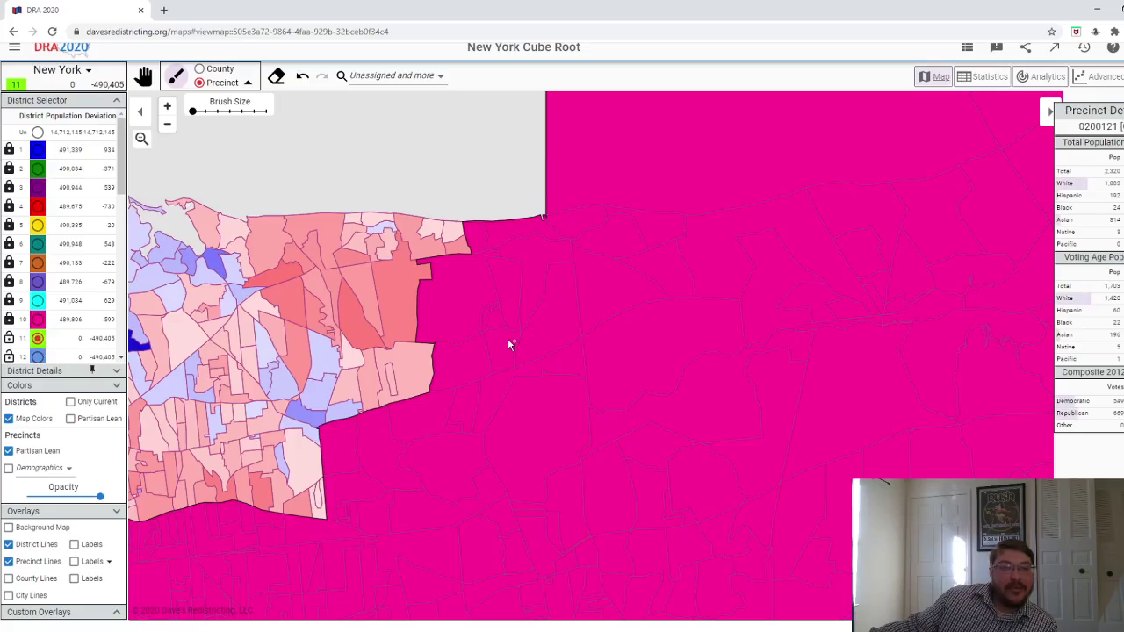
scroll(507, 340, "down", 2)
left_click(457, 290)
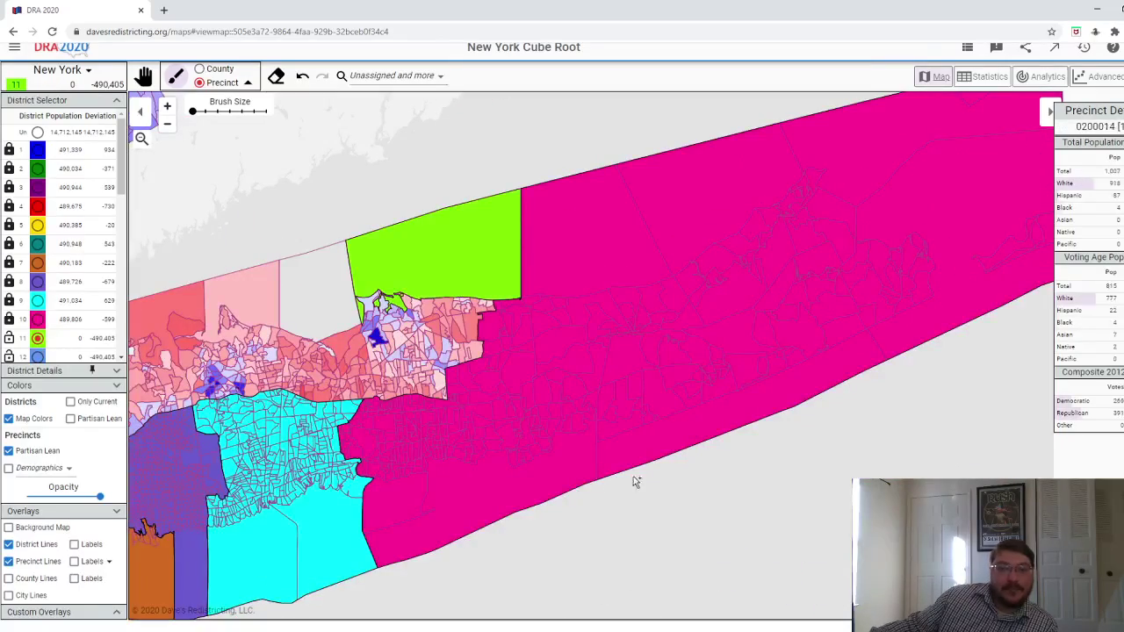
scroll(448, 335, "up", 2)
scroll(447, 334, "up", 1)
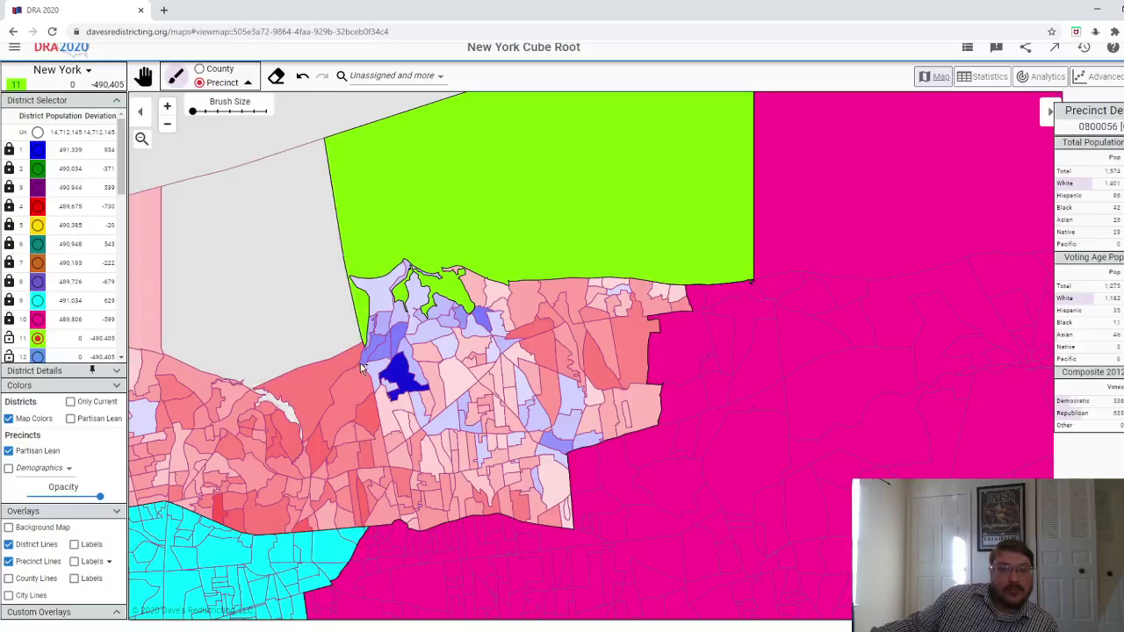
mouse_move(372, 348)
left_mouse_down()
mouse_move(405, 492)
mouse_move(420, 525)
mouse_move(432, 518)
left_mouse_up()
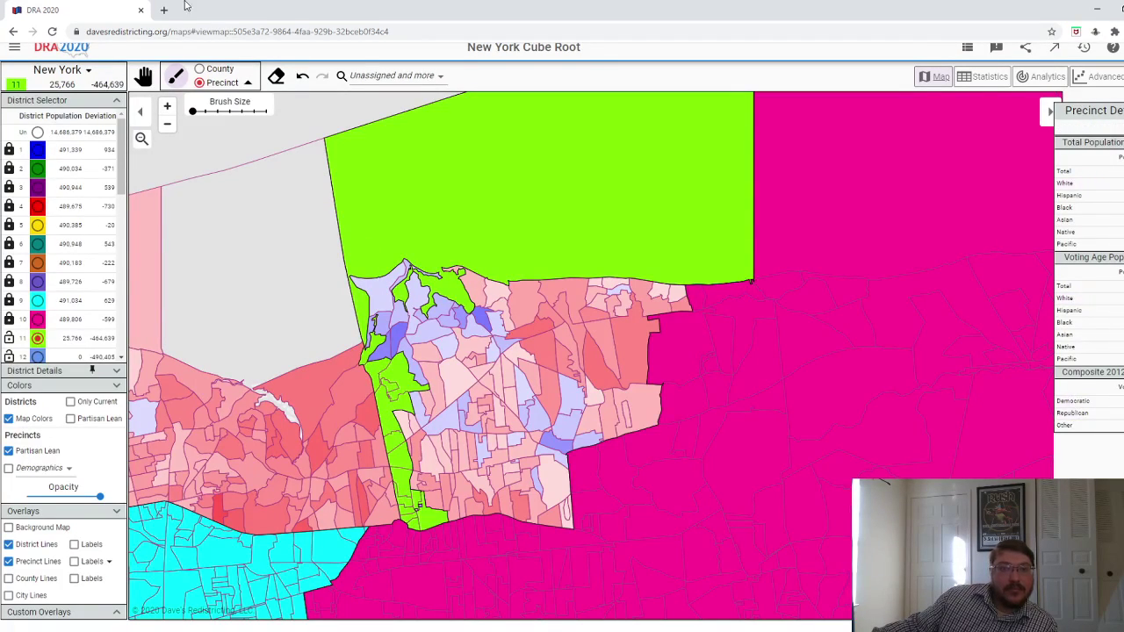
- Enlarge the brush to its maximum and fill the unassigned block west of district 10 with district 11, undoing any stray stroke
left_click(266, 112)
mouse_move(553, 391)
left_mouse_down()
mouse_move(641, 364)
mouse_move(664, 325)
mouse_move(607, 310)
mouse_move(617, 426)
left_mouse_up()
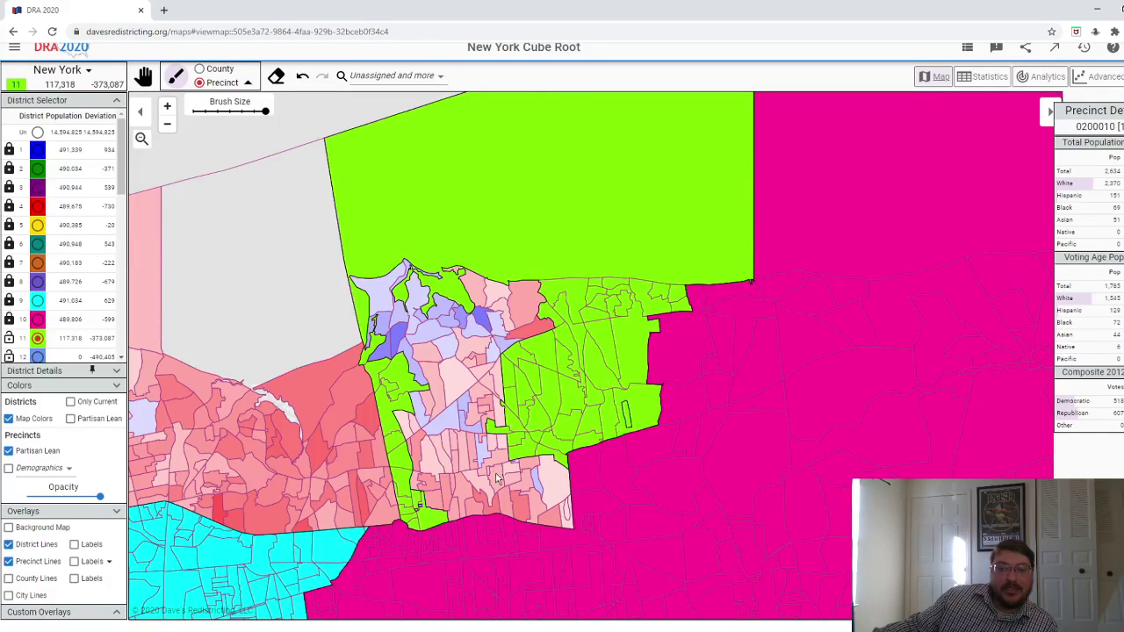
mouse_move(498, 479)
left_mouse_down()
mouse_move(549, 501)
mouse_move(474, 474)
left_mouse_up()
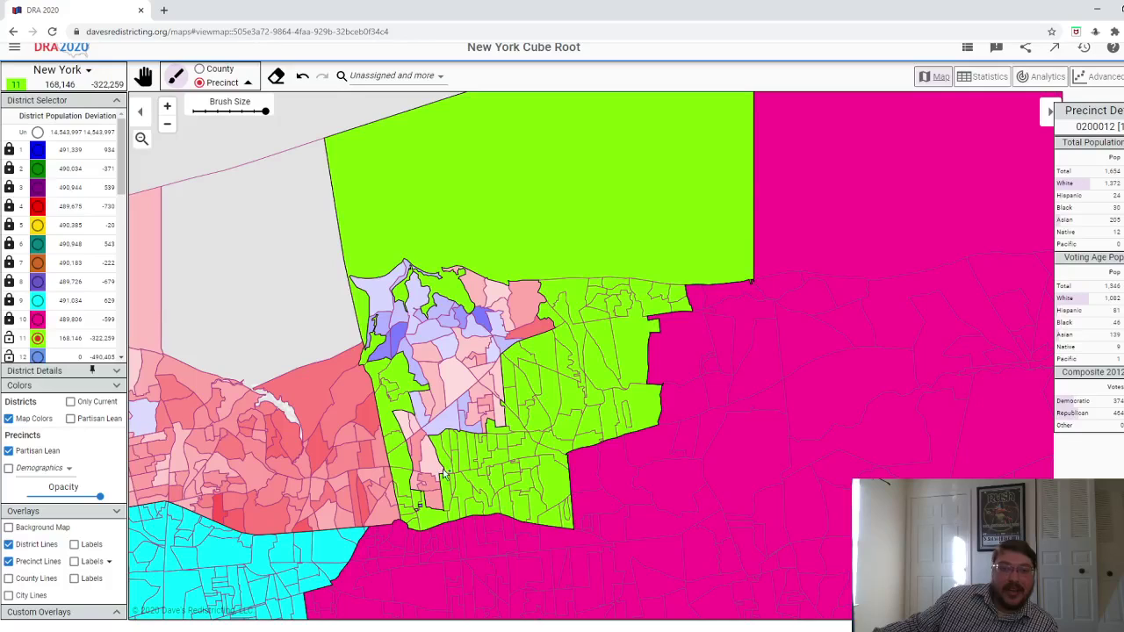
left_click(302, 76)
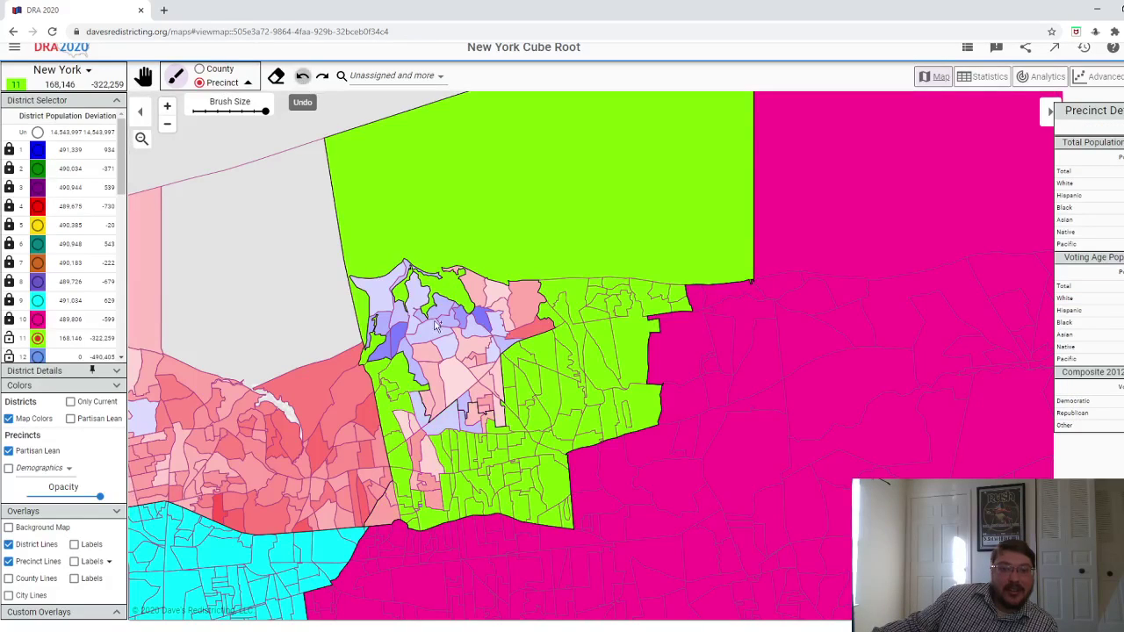
left_click(467, 461)
mouse_move(463, 474)
left_mouse_down()
mouse_move(520, 330)
mouse_move(492, 303)
mouse_move(387, 325)
left_mouse_up()
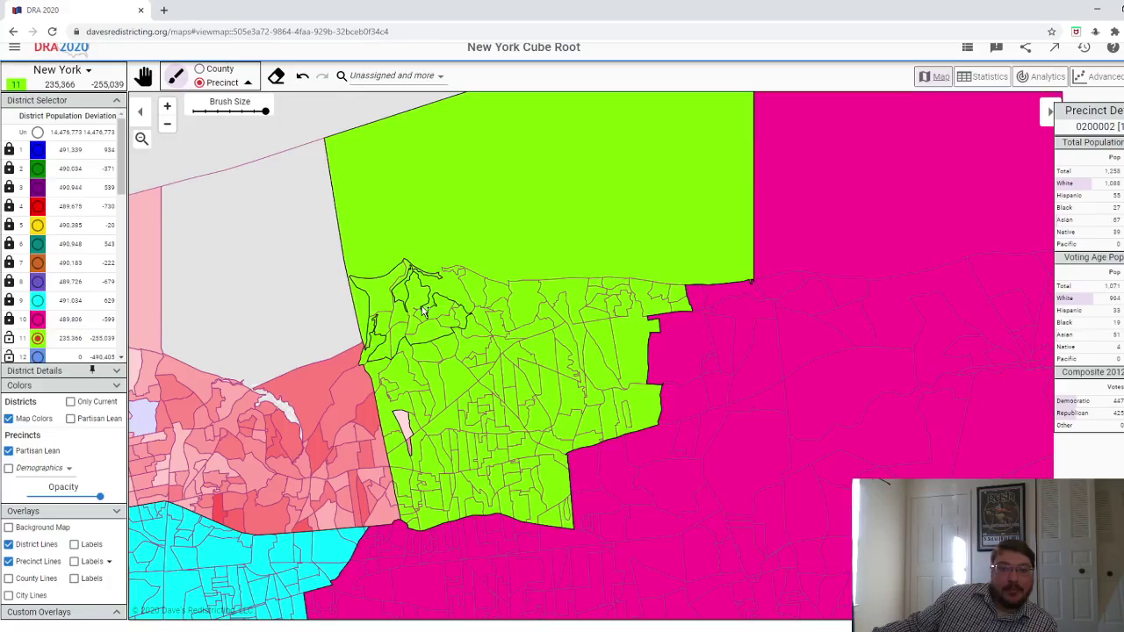
- Extend district 11 westward with the large brush over the precincts and adjoining water area north of district 9
scroll(481, 420, "down", 3)
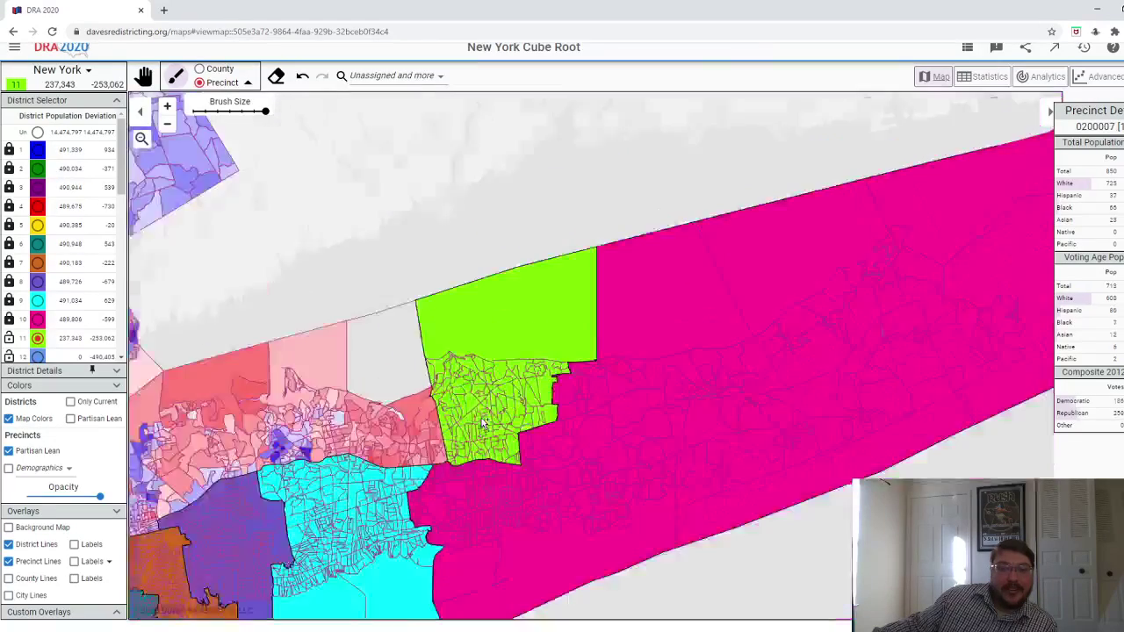
scroll(269, 228, "up", 1)
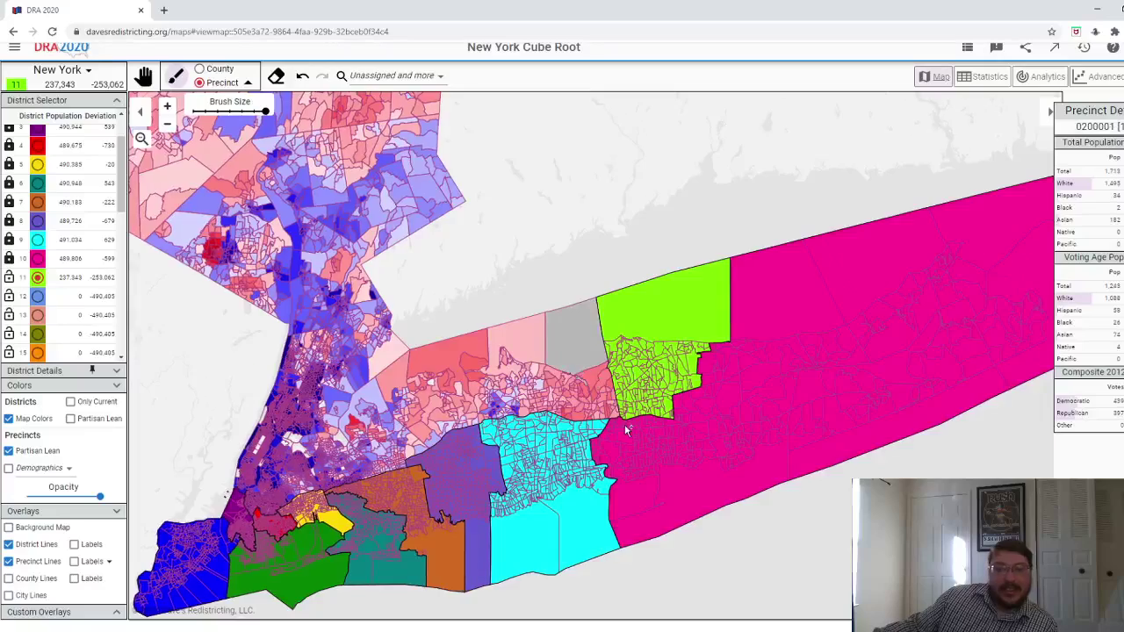
scroll(624, 424, "up", 2)
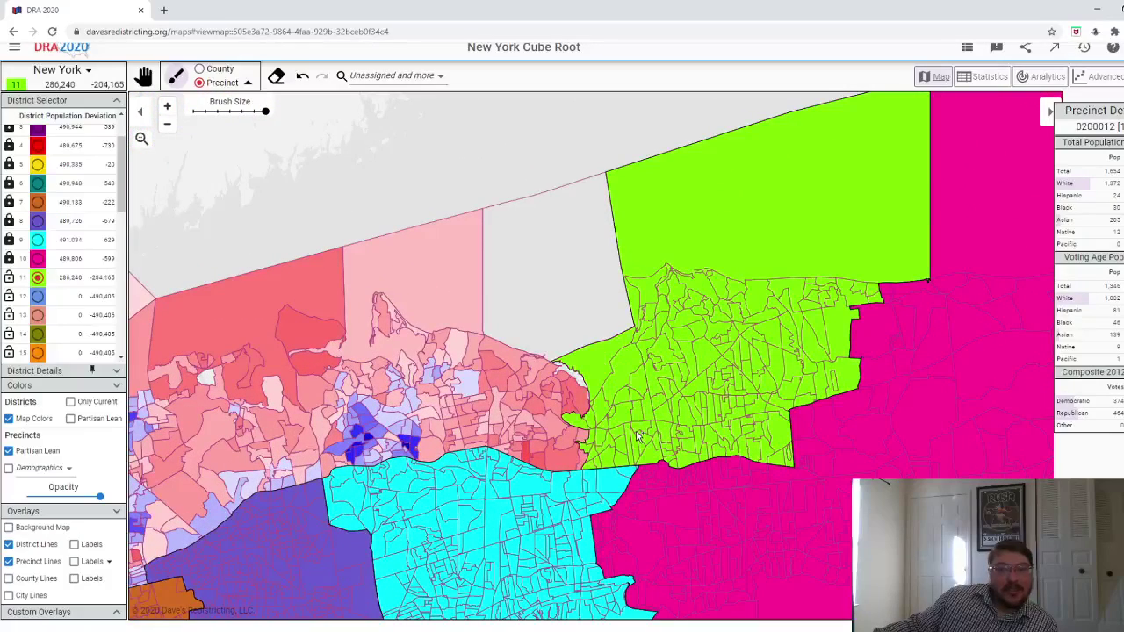
left_click(604, 435)
left_click(579, 434)
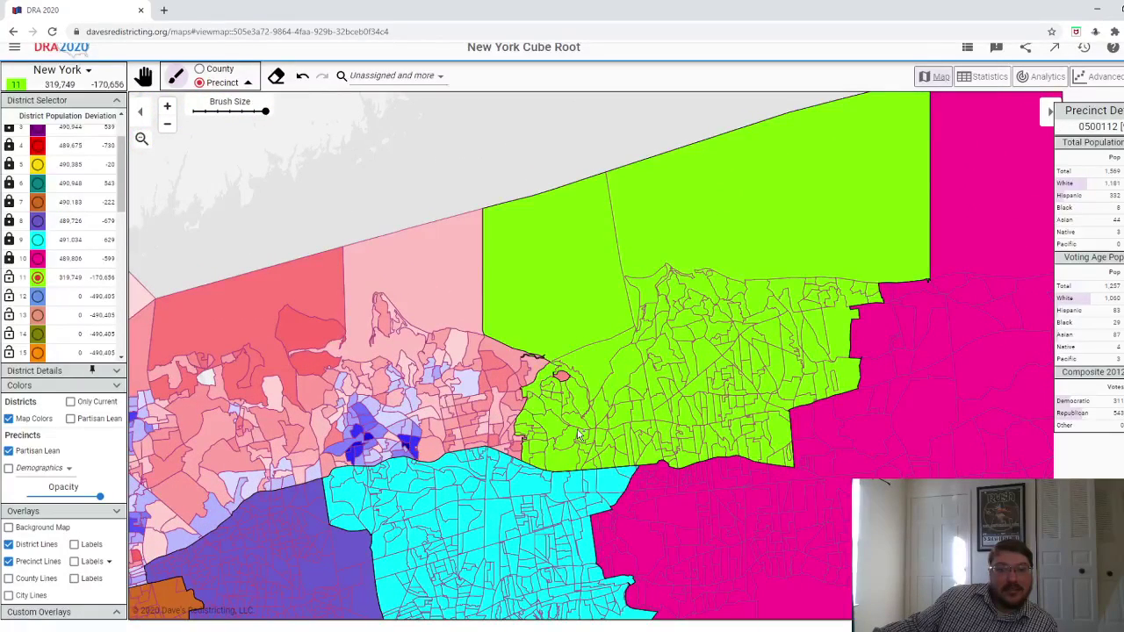
left_click_drag(577, 423, 572, 413)
left_click(560, 428)
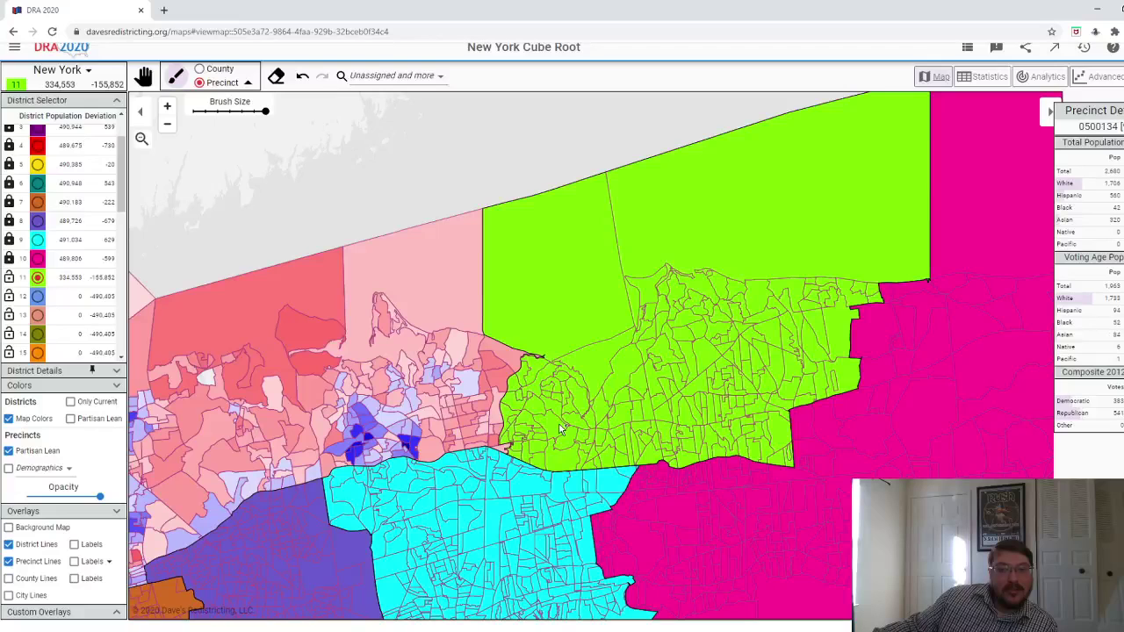
left_click(548, 414)
left_click(544, 433)
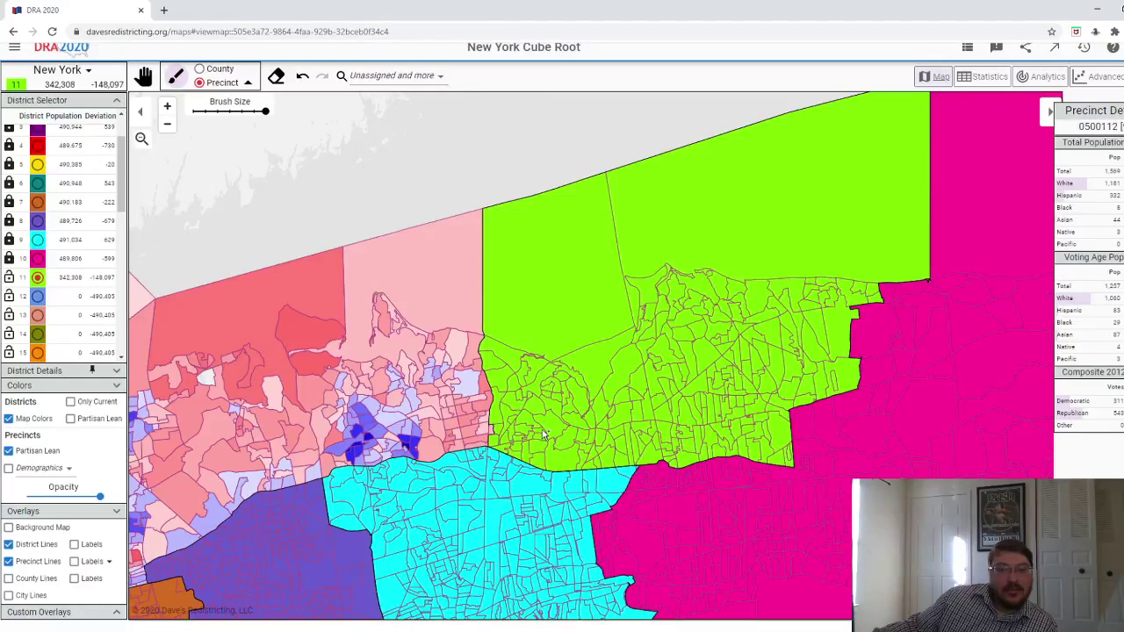
left_click(537, 428)
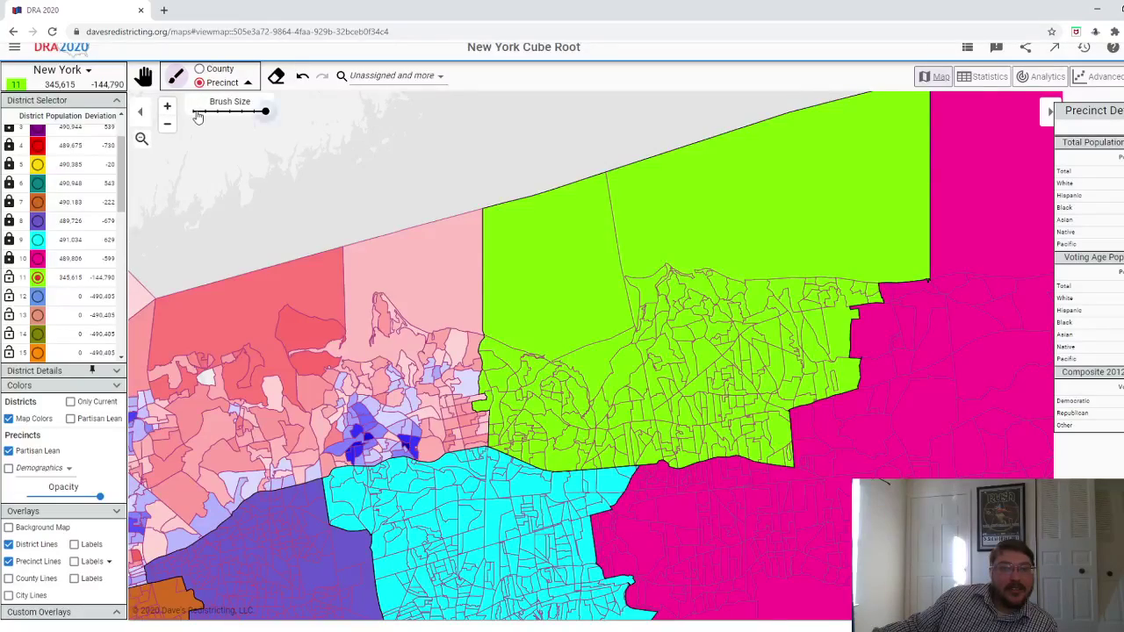
- Reduce the brush to its smallest size and add the precincts along district 11's western edge up to the north shore
scroll(500, 431, "up", 4)
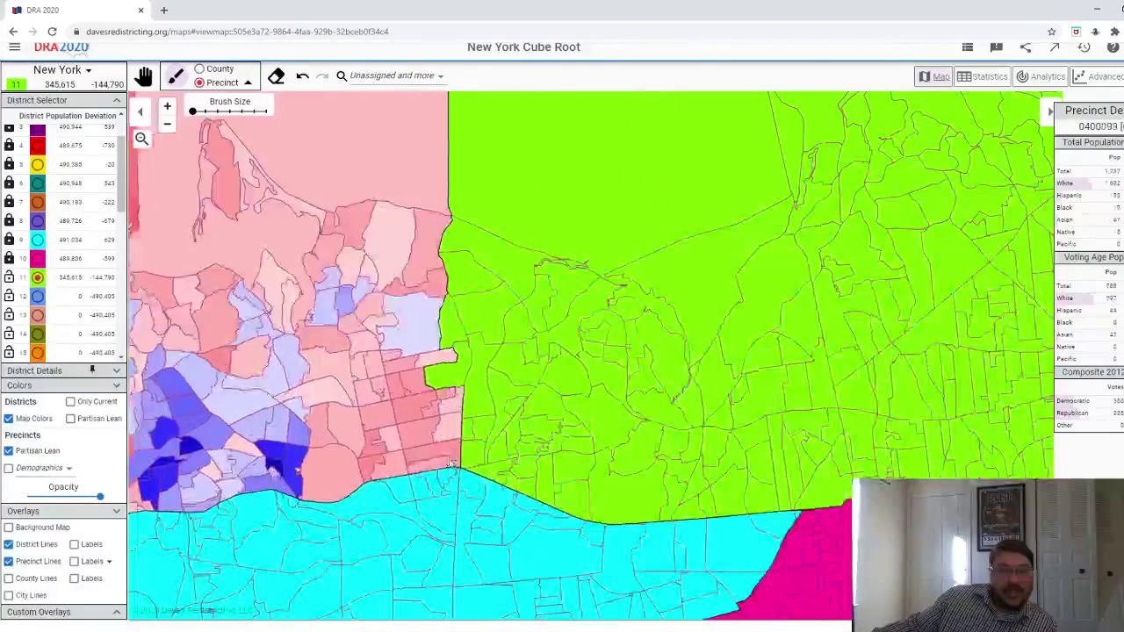
left_click(444, 450)
mouse_move(445, 450)
left_mouse_down()
mouse_move(415, 417)
mouse_move(397, 373)
mouse_move(430, 367)
mouse_move(454, 414)
left_mouse_up()
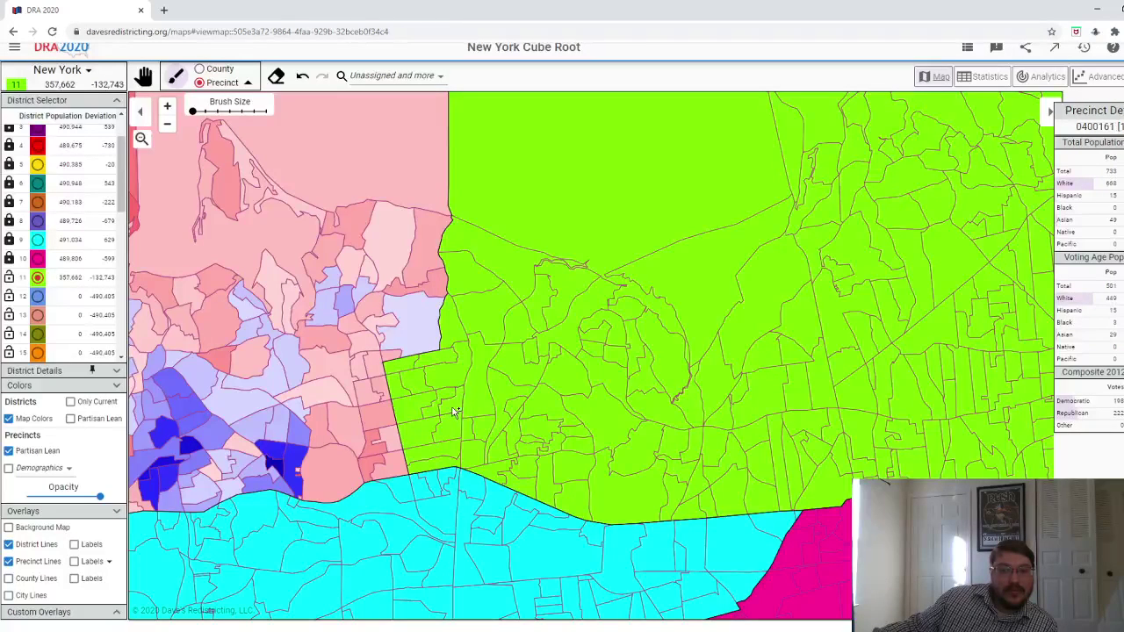
mouse_move(396, 352)
left_mouse_down()
mouse_move(380, 329)
mouse_move(370, 279)
left_mouse_up()
left_click(442, 260)
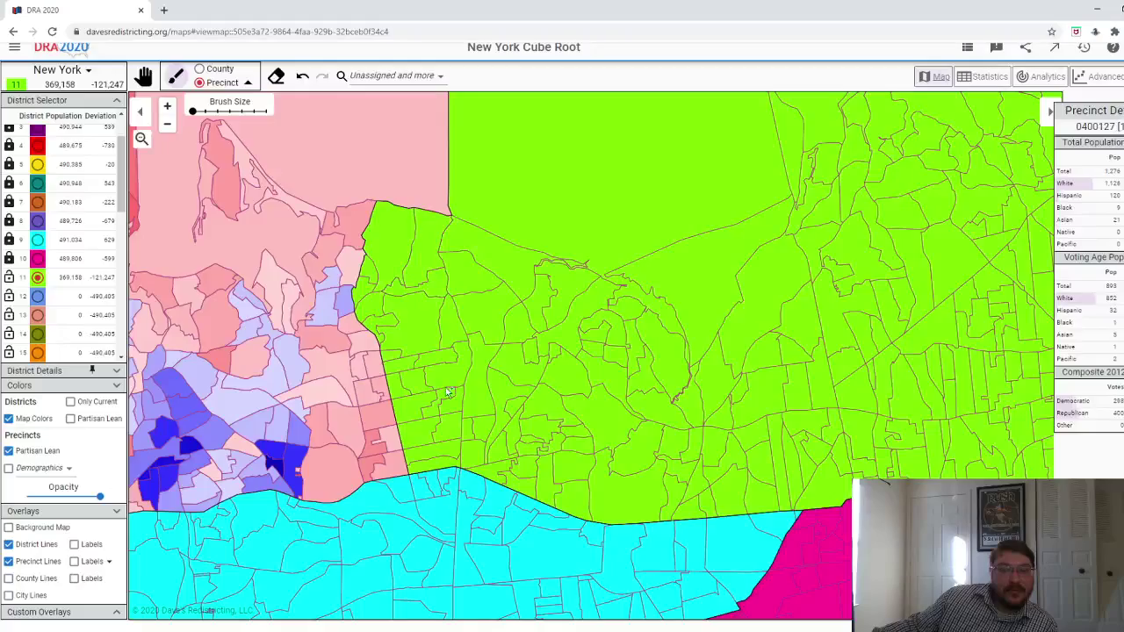
- Add the next band of precincts west of district 11, from district 9's border north towards the shore, to district 11
scroll(423, 380, "down", 4)
scroll(423, 380, "up", 2)
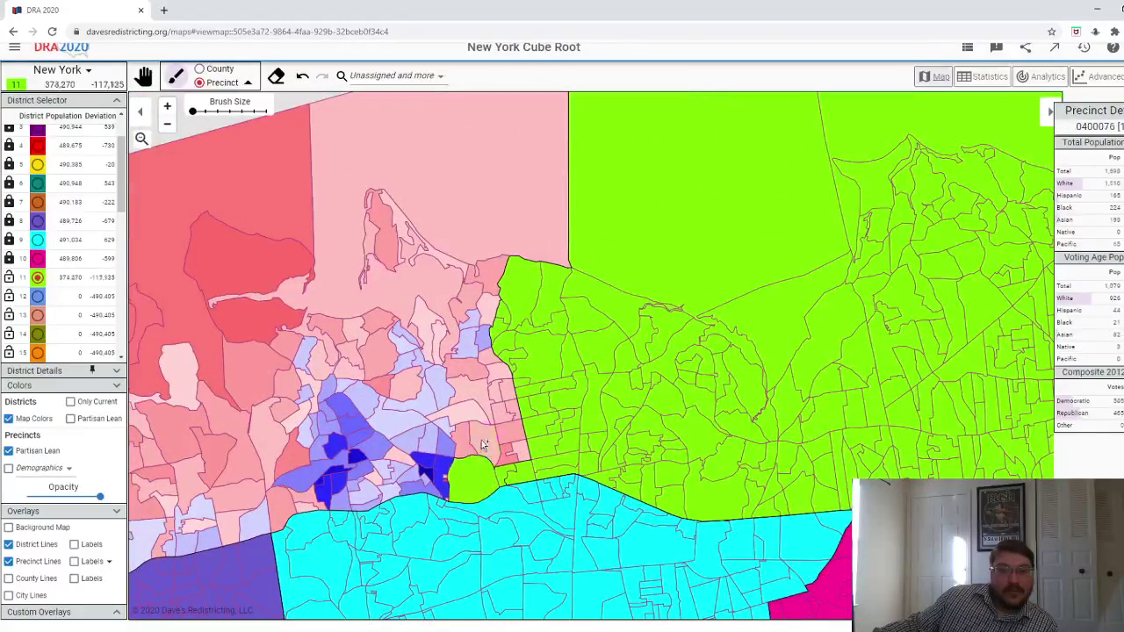
mouse_move(468, 443)
left_mouse_down()
mouse_move(471, 389)
mouse_move(494, 371)
mouse_move(520, 461)
mouse_move(513, 411)
left_mouse_up()
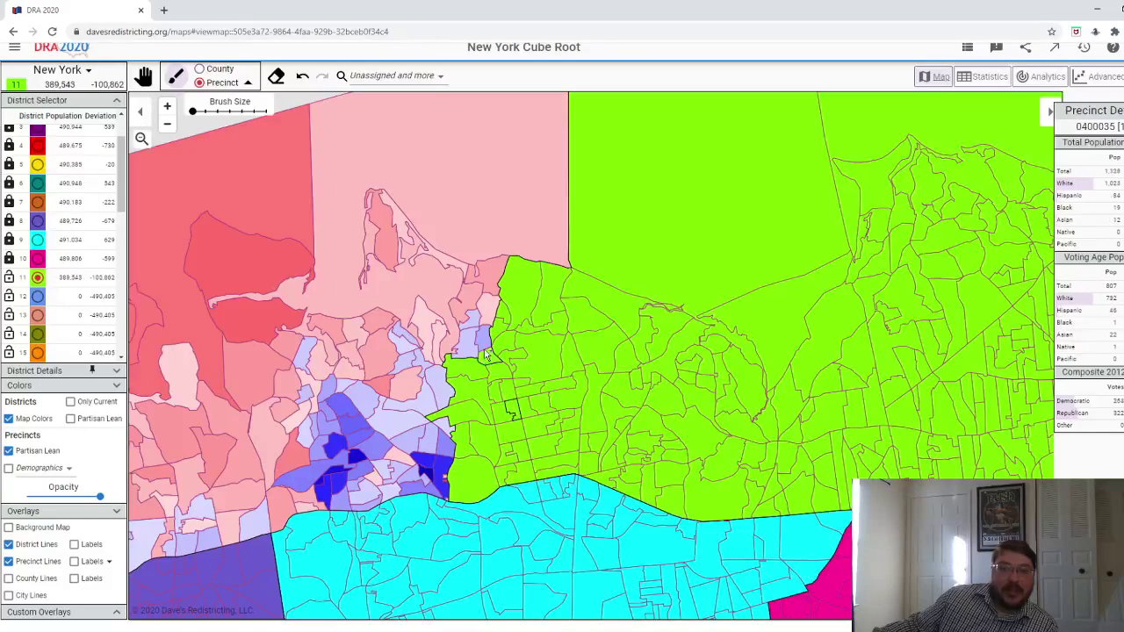
left_click_drag(487, 354, 472, 346)
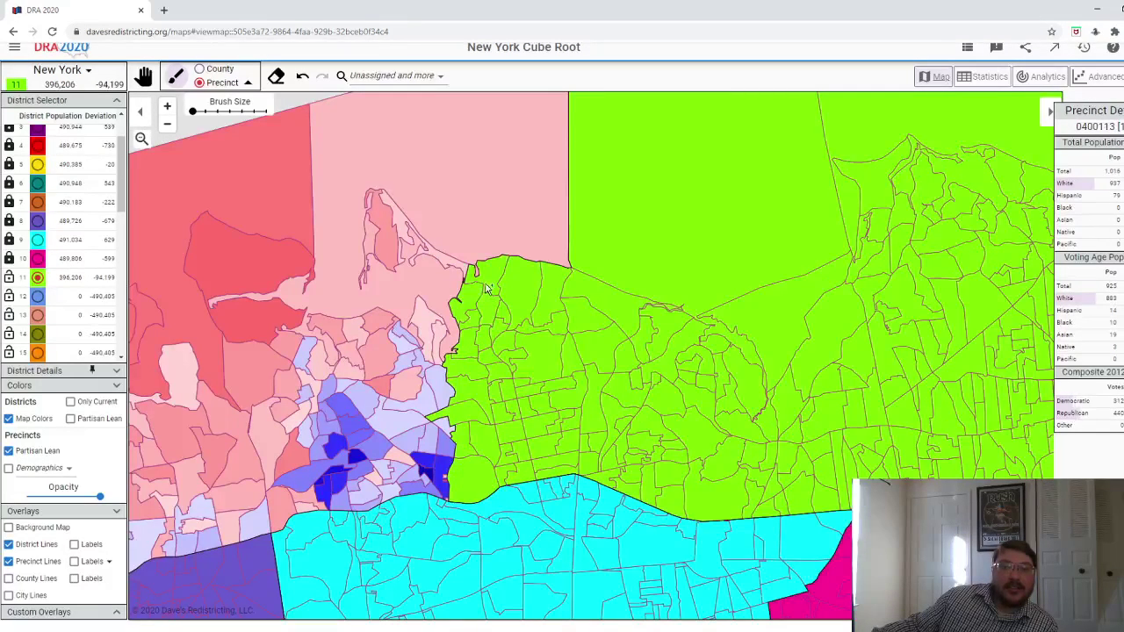
- Assign the north-shore peninsulas and the water area beyond them at district 11's northwestern corner to district 11
left_click_drag(460, 277, 412, 237)
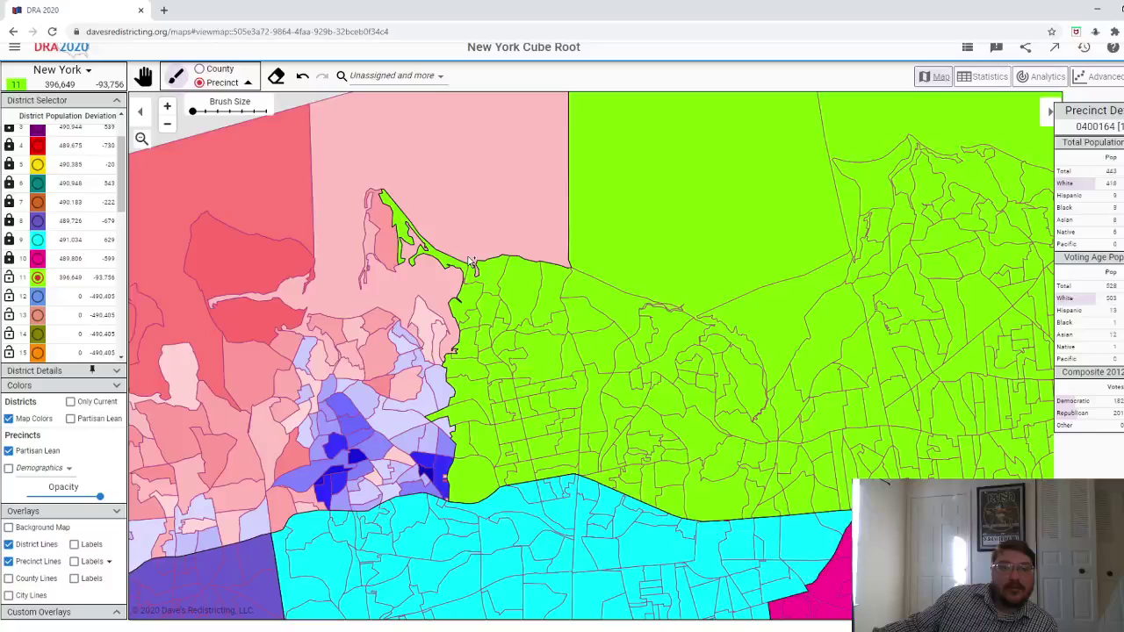
left_click(375, 249)
left_click(464, 235)
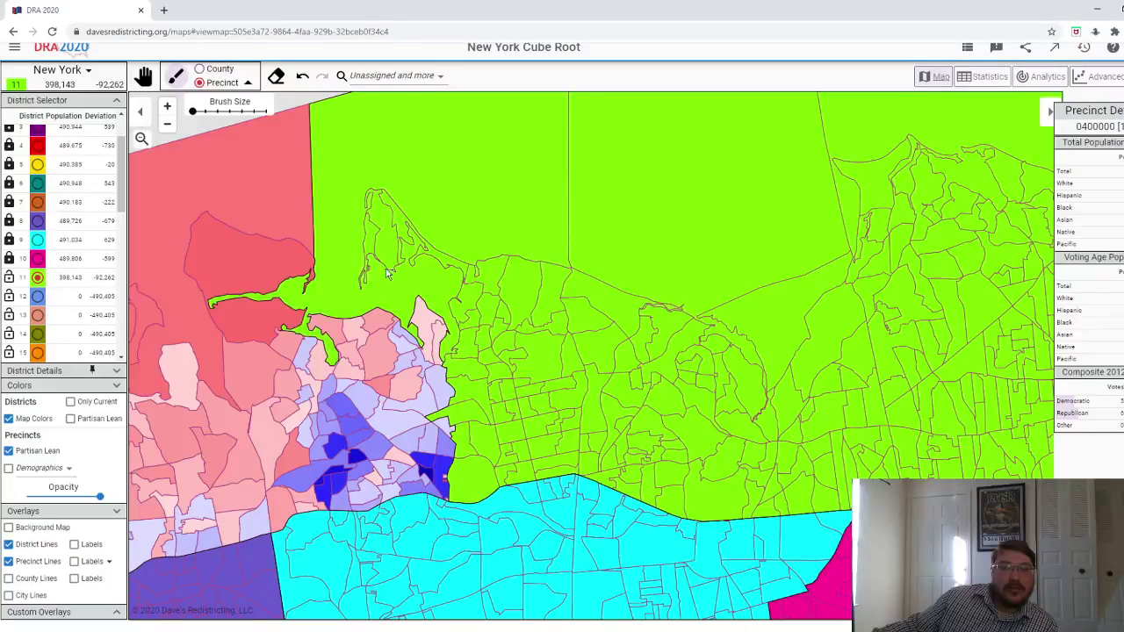
left_click(281, 275)
- Add the precincts south of the peninsulas to district 11, down to the dark-blue cluster and including that cluster's eastern edge
mouse_move(316, 322)
left_mouse_down()
mouse_move(375, 330)
mouse_move(384, 351)
mouse_move(442, 339)
left_mouse_up()
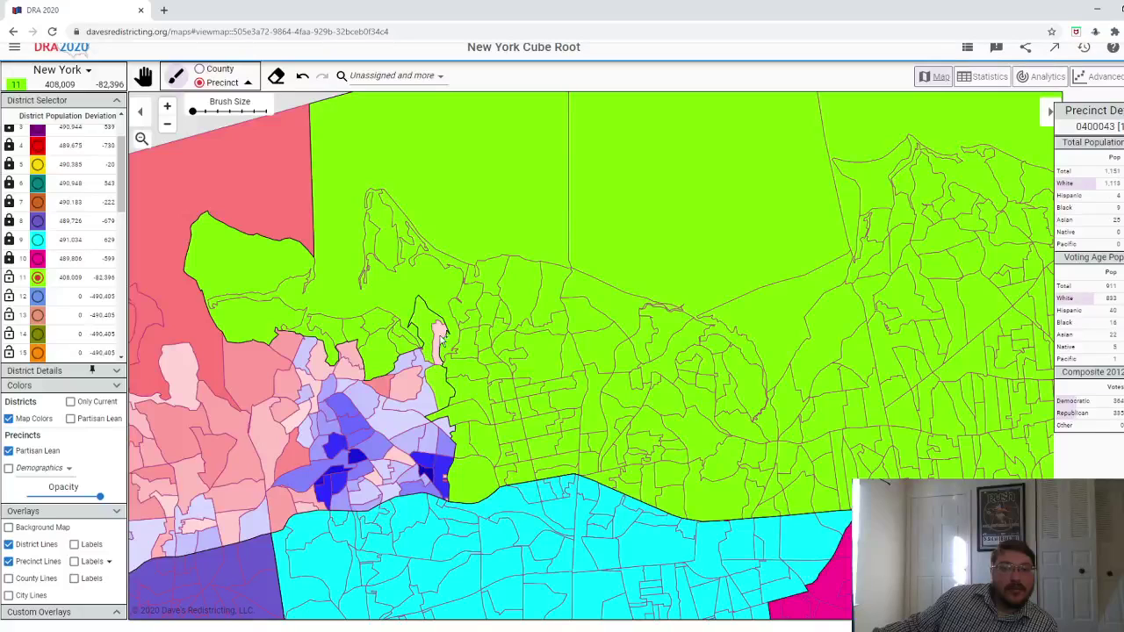
mouse_move(430, 390)
left_mouse_down()
mouse_move(403, 363)
mouse_move(379, 379)
mouse_move(341, 351)
mouse_move(318, 361)
mouse_move(293, 346)
mouse_move(393, 417)
mouse_move(423, 402)
mouse_move(419, 375)
left_mouse_up()
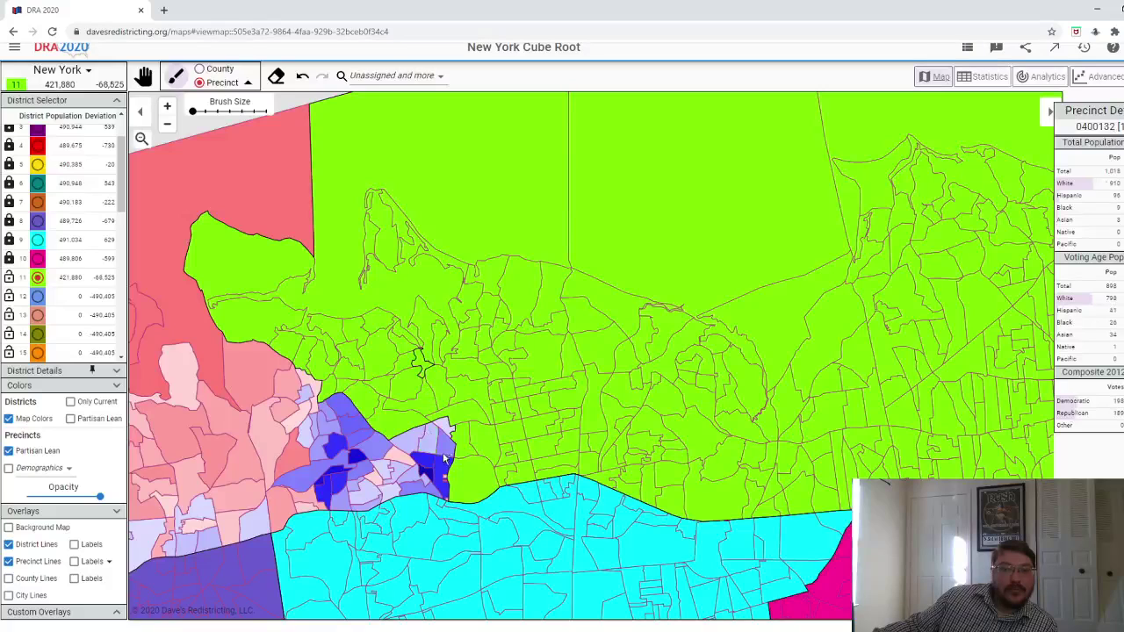
mouse_move(446, 459)
left_mouse_down()
mouse_move(439, 484)
mouse_move(421, 469)
left_mouse_up()
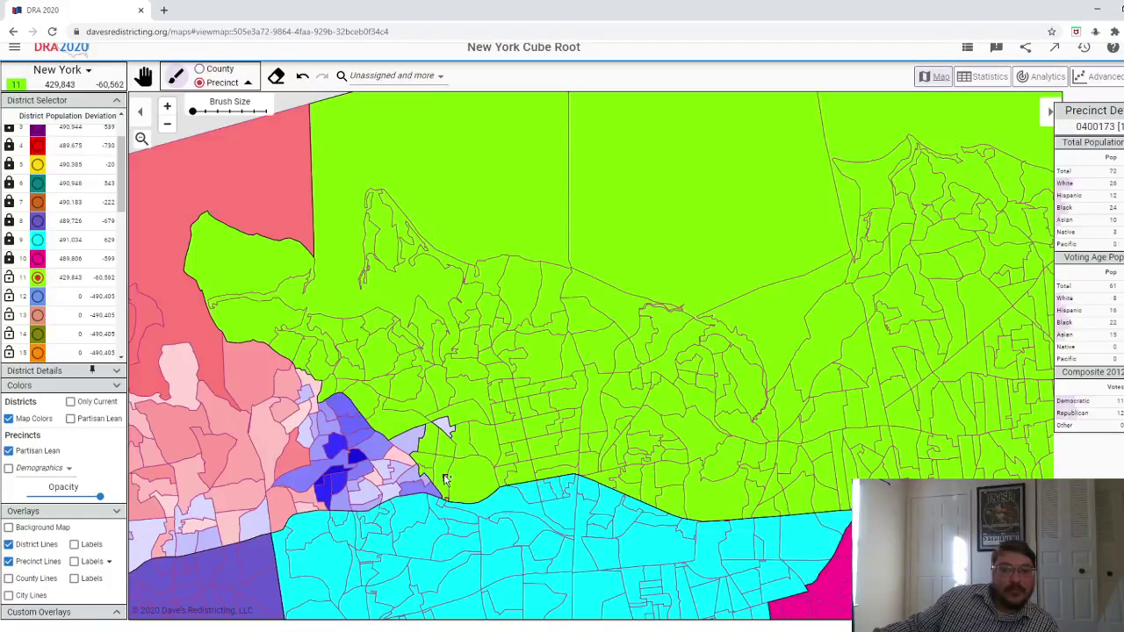
left_click_drag(450, 446, 448, 431)
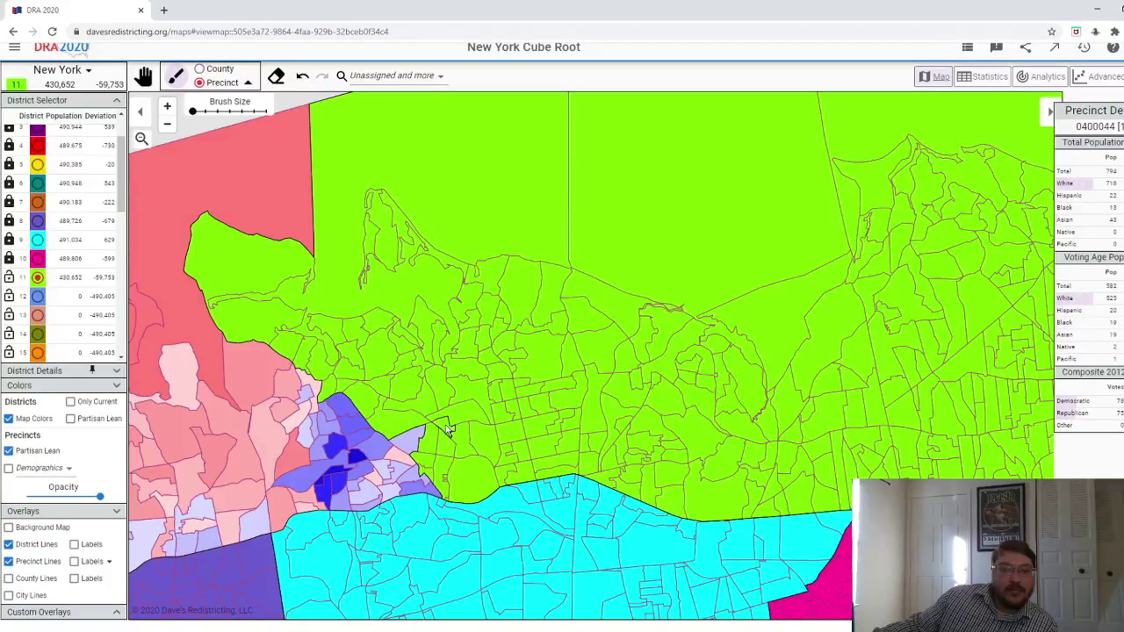
scroll(377, 441, "down", 1)
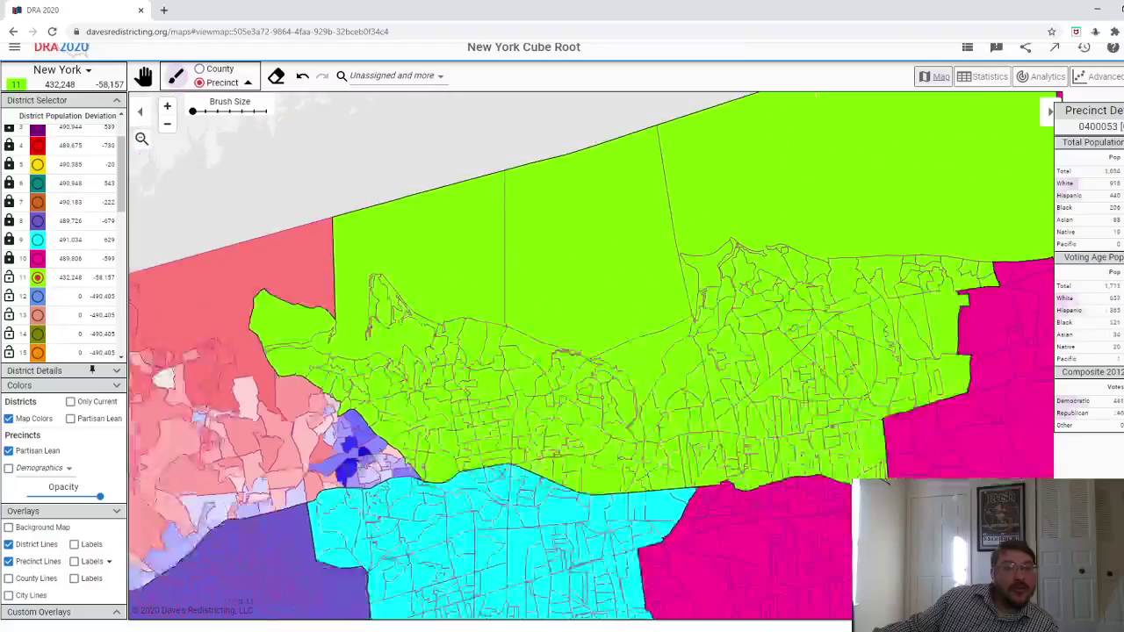
- Add the dark-blue cluster and the band of precincts just west of it, down to the district 9 border, to district 11
scroll(354, 459, "up", 2)
mouse_move(364, 380)
left_mouse_down()
mouse_move(468, 465)
mouse_move(451, 491)
mouse_move(420, 467)
mouse_move(422, 491)
mouse_move(377, 441)
mouse_move(392, 525)
left_mouse_up()
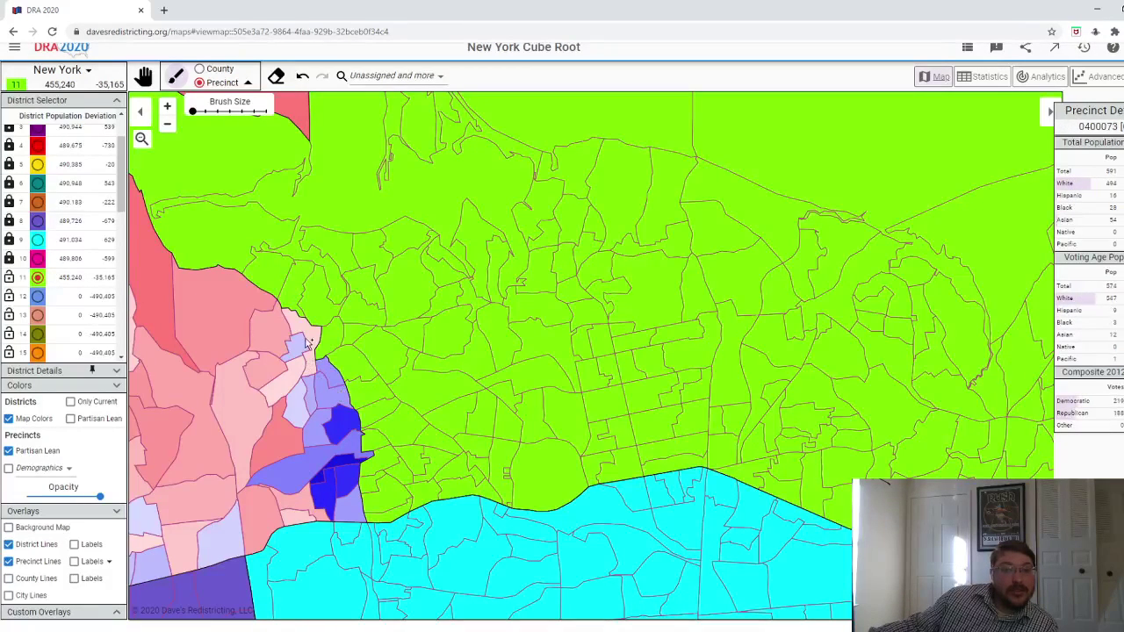
mouse_move(308, 343)
left_mouse_down()
mouse_move(240, 324)
mouse_move(250, 368)
mouse_move(316, 397)
mouse_move(336, 385)
mouse_move(352, 506)
mouse_move(333, 504)
mouse_move(334, 461)
mouse_move(320, 440)
mouse_move(290, 458)
mouse_move(272, 524)
left_mouse_up()
scroll(286, 501, "down", 5)
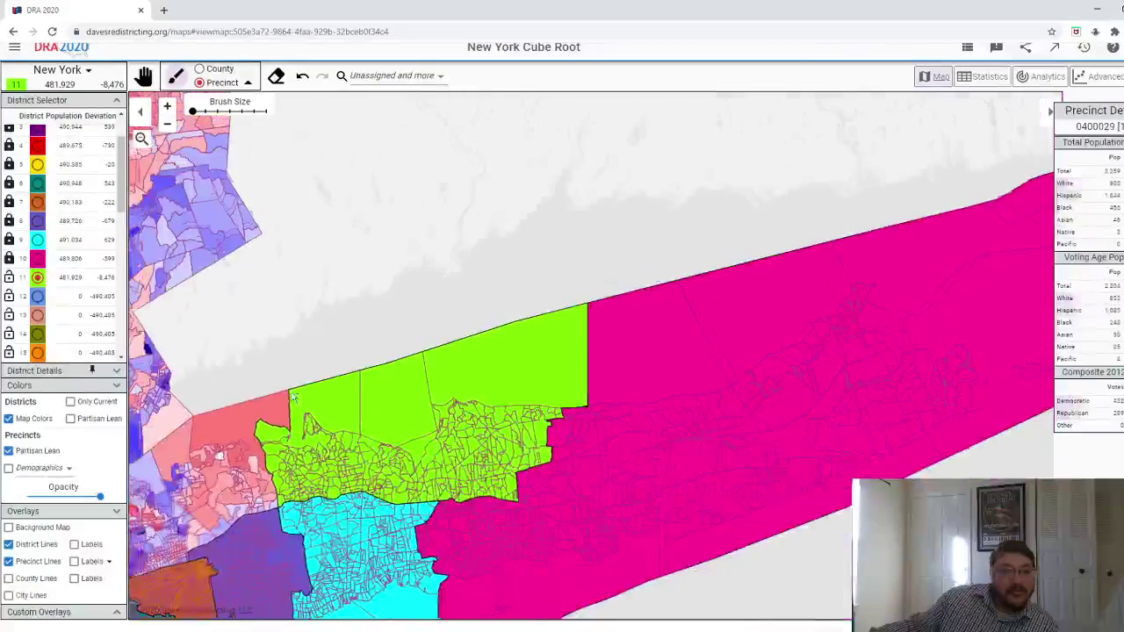
- Extend district 11 westward precinct by precinct along district 8's northern border until its population is close to the target
scroll(430, 428, "up", 1)
scroll(430, 428, "up", 4)
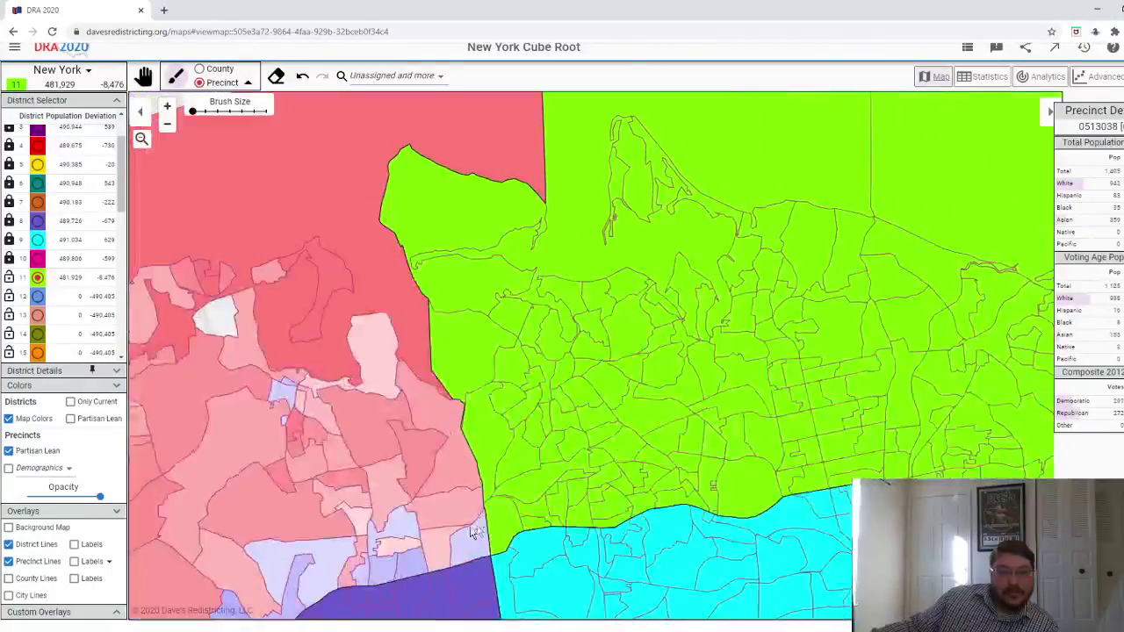
left_click(448, 536)
left_click_drag(448, 536, 450, 461)
left_click(453, 457)
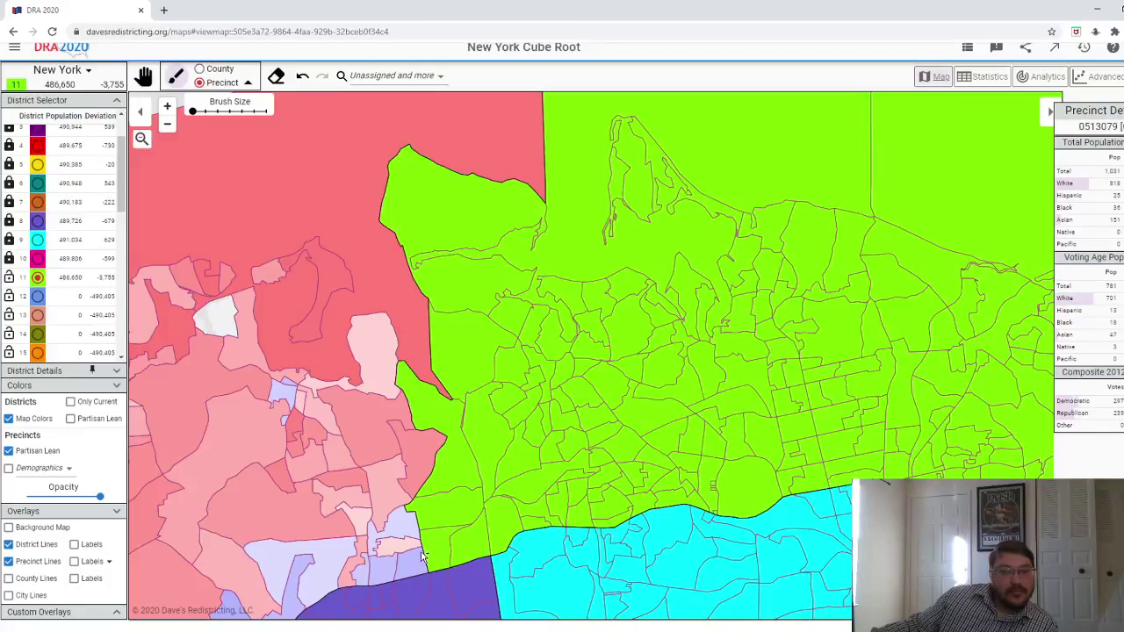
left_click(418, 480)
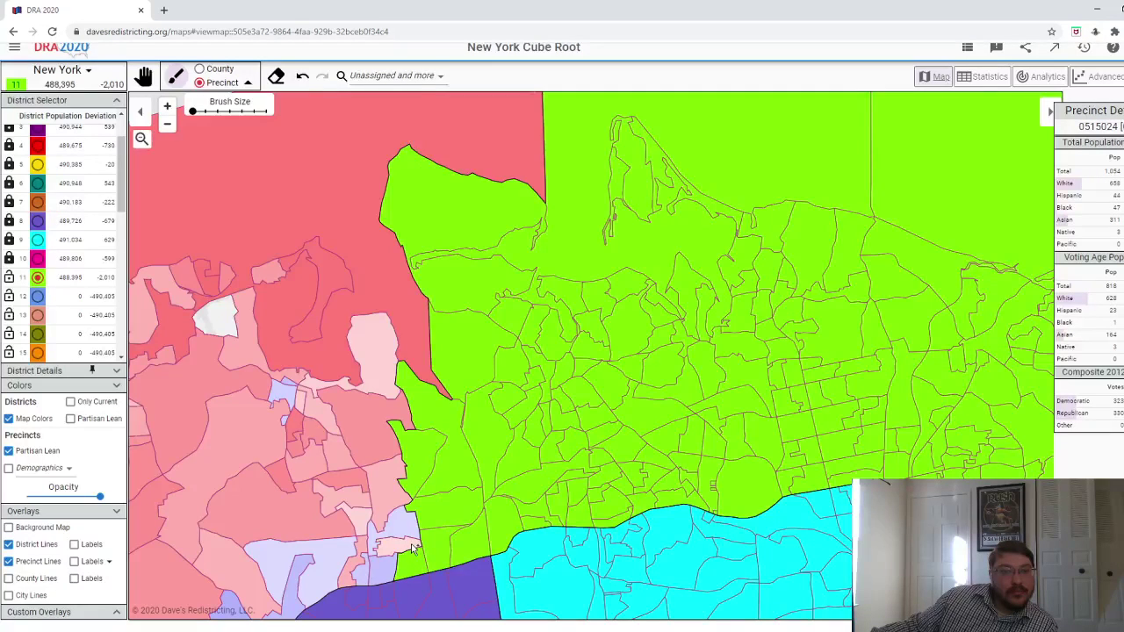
left_click(412, 548)
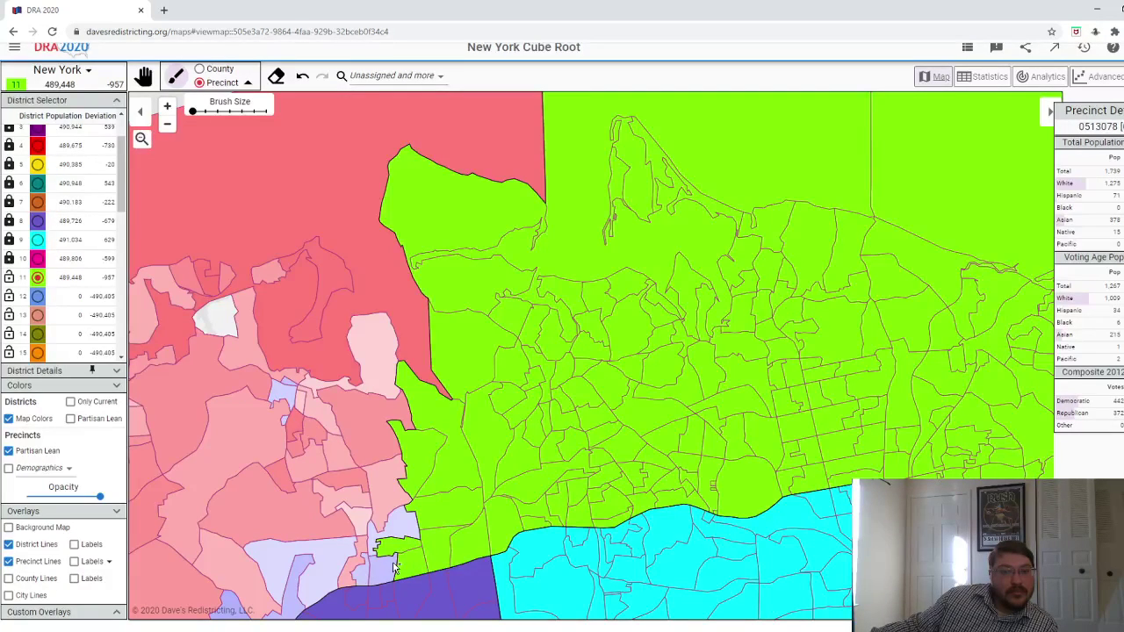
- Lock district 11, make district 12 active, and assign all remaining unassigned territory of Nassau County to it
left_click(37, 296)
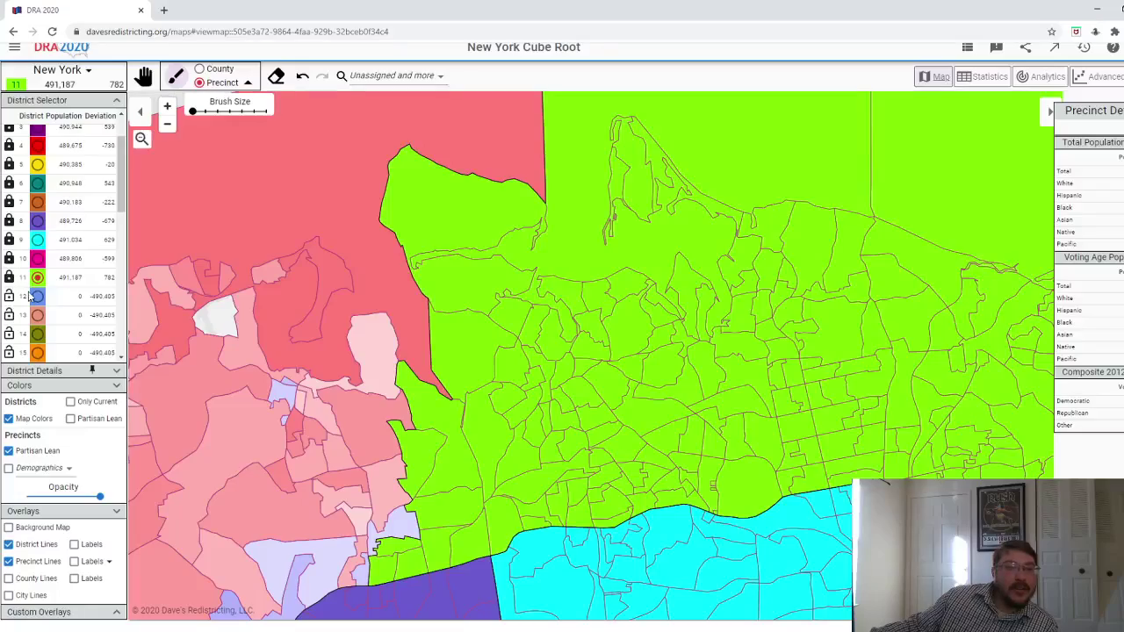
scroll(320, 353, "down", 5)
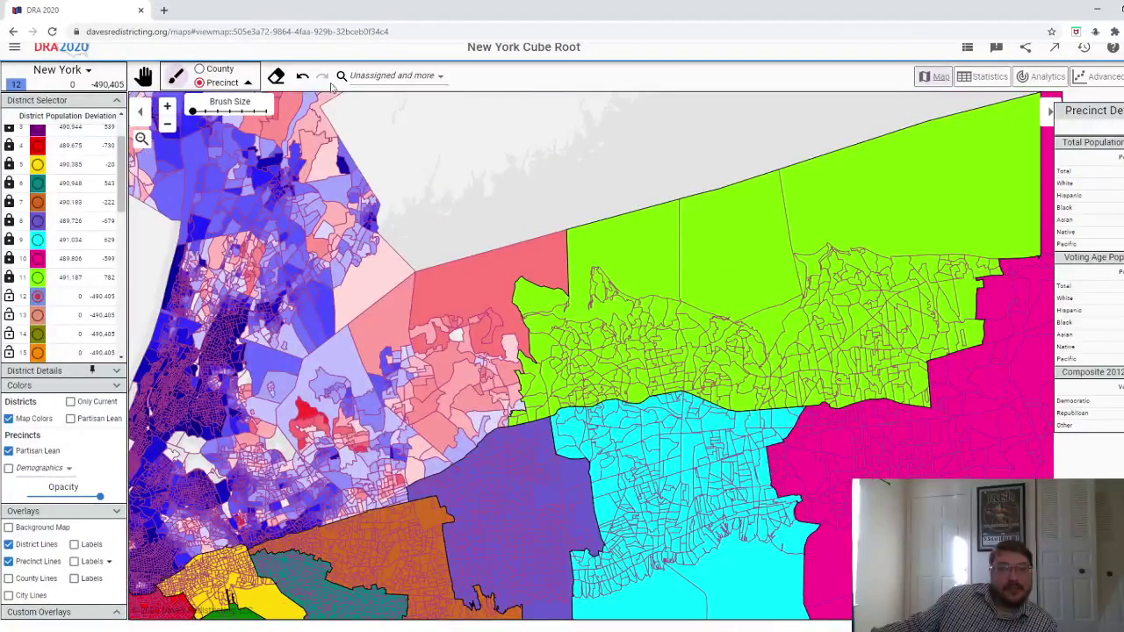
left_click(224, 74)
left_click(481, 378)
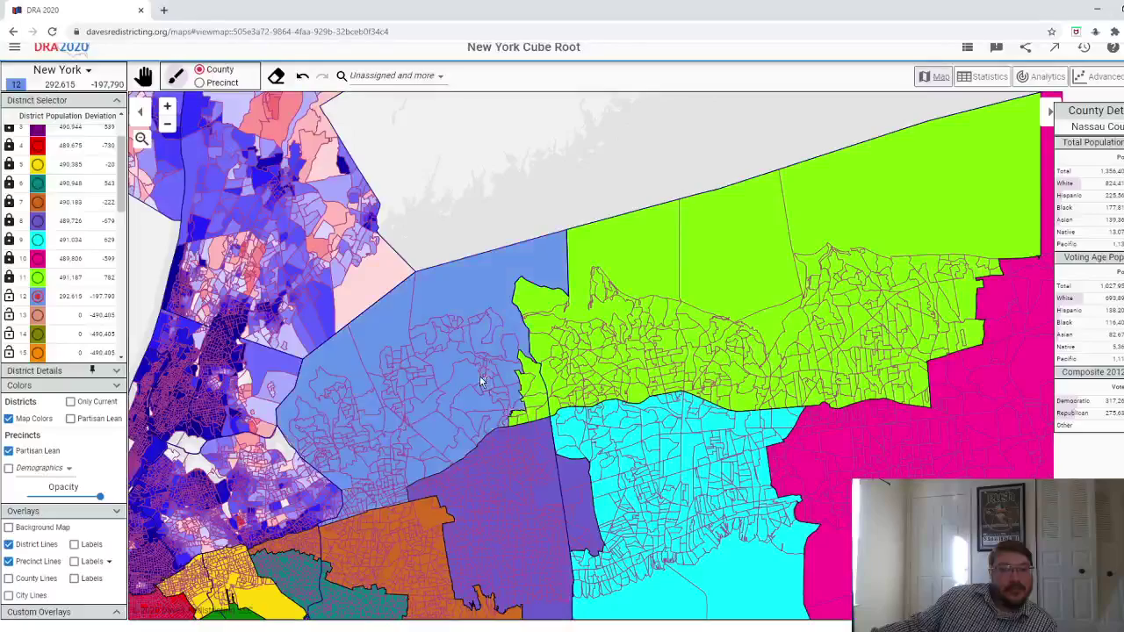
- Switch to precinct-level painting and add the Queens precincts along the Nassau border to district 12, filling the pocket left among them
left_click_drag(510, 207, 643, 163)
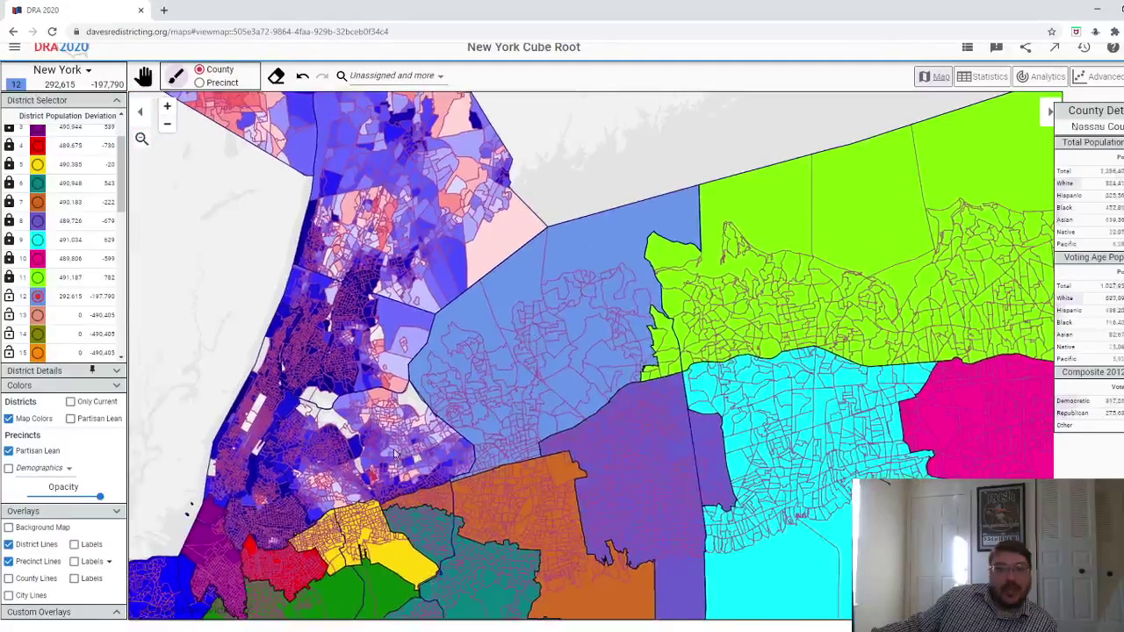
scroll(393, 448, "up", 2)
scroll(467, 485, "up", 2)
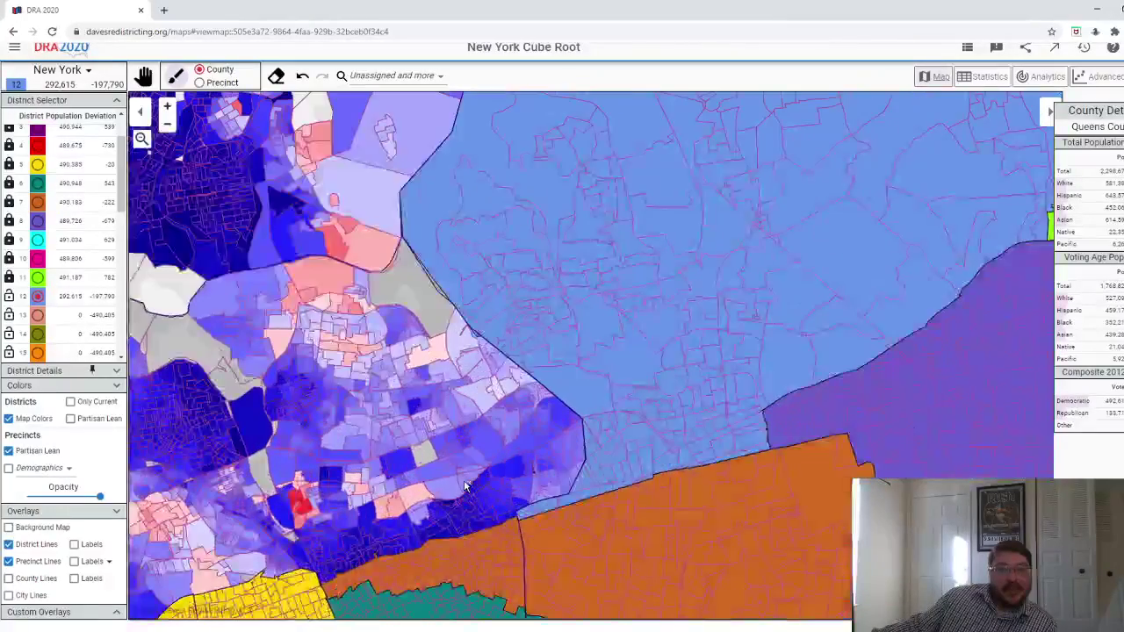
scroll(439, 474, "down", 4)
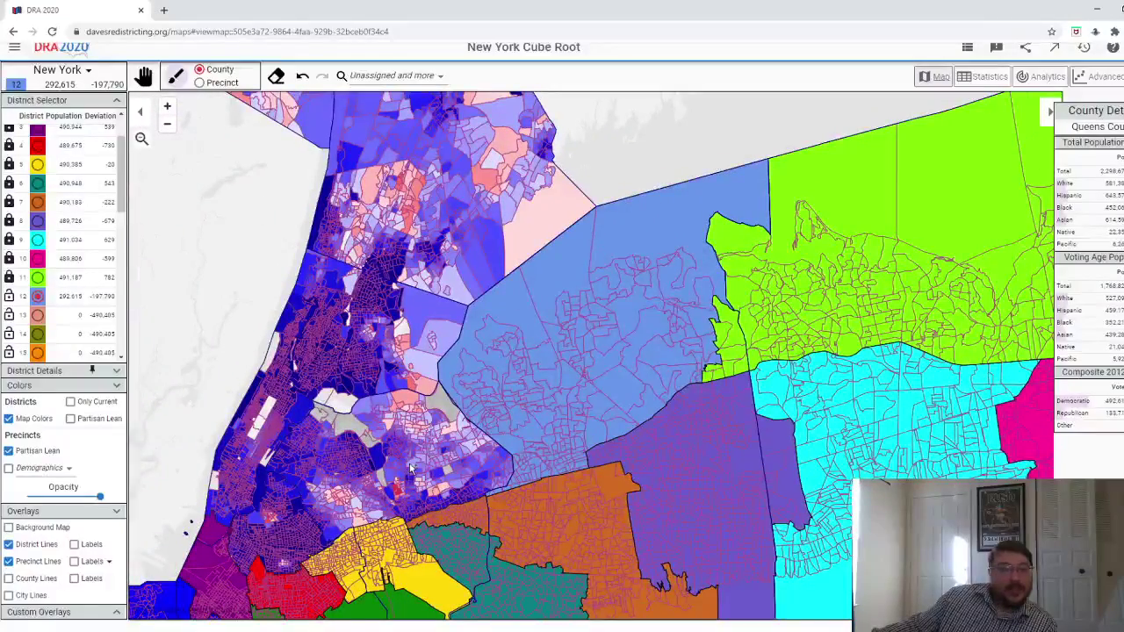
scroll(455, 479, "up", 2)
scroll(455, 479, "up", 3)
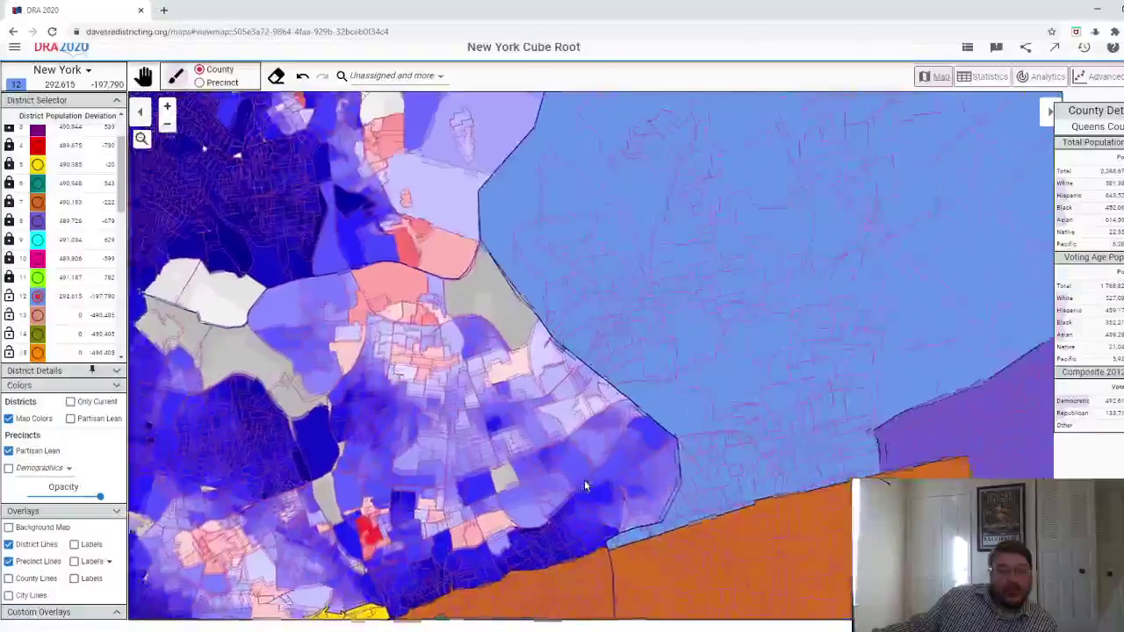
left_click(202, 83)
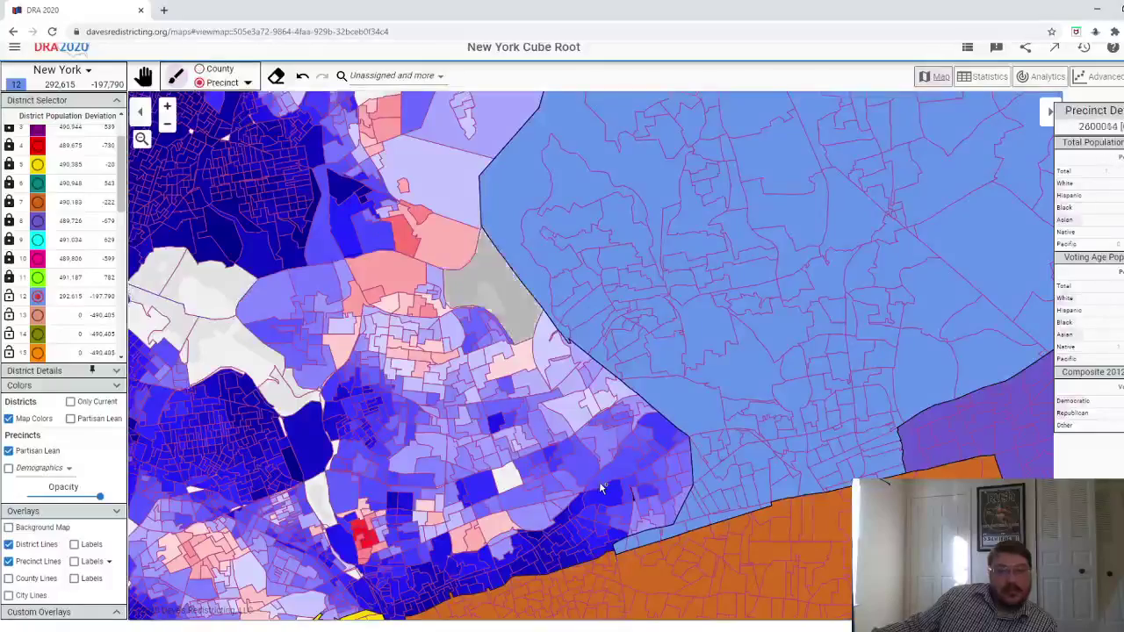
scroll(572, 300, "up", 1)
mouse_move(540, 303)
left_mouse_down()
mouse_move(571, 327)
mouse_move(550, 341)
mouse_move(589, 404)
mouse_move(617, 405)
mouse_move(602, 378)
mouse_move(592, 393)
mouse_move(591, 347)
mouse_move(697, 454)
mouse_move(699, 429)
mouse_move(682, 517)
mouse_move(704, 510)
mouse_move(656, 533)
mouse_move(646, 522)
mouse_move(658, 490)
mouse_move(641, 496)
mouse_move(597, 415)
left_mouse_up()
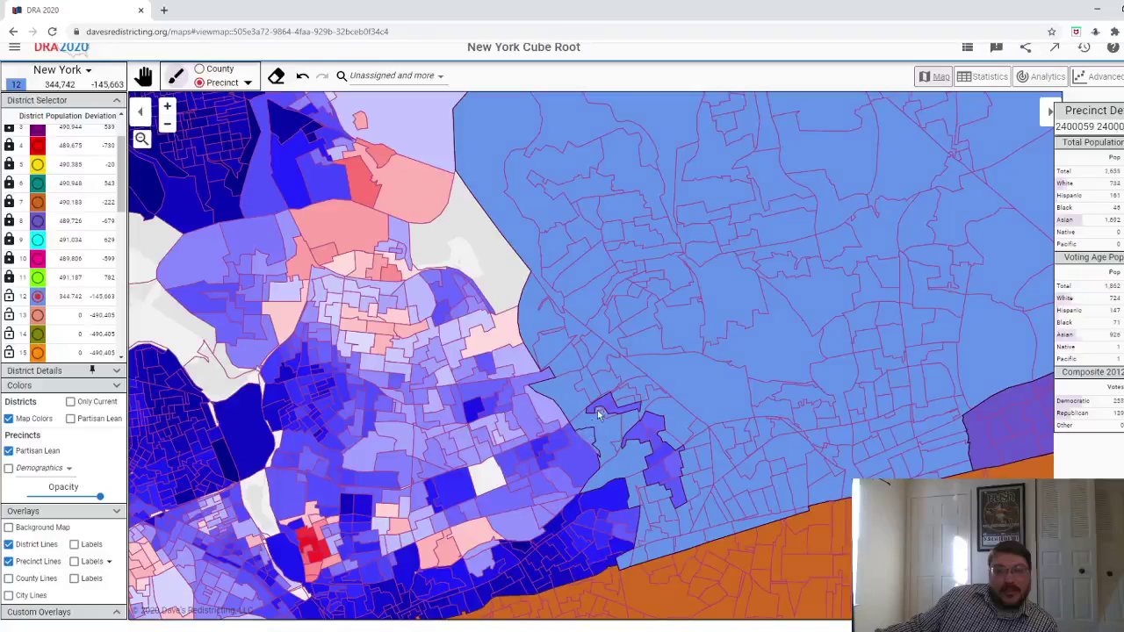
left_click_drag(652, 444, 673, 488)
- Extend district 12 westward through the dark-blue precincts along district 7's northern border
scroll(676, 472, "down", 2)
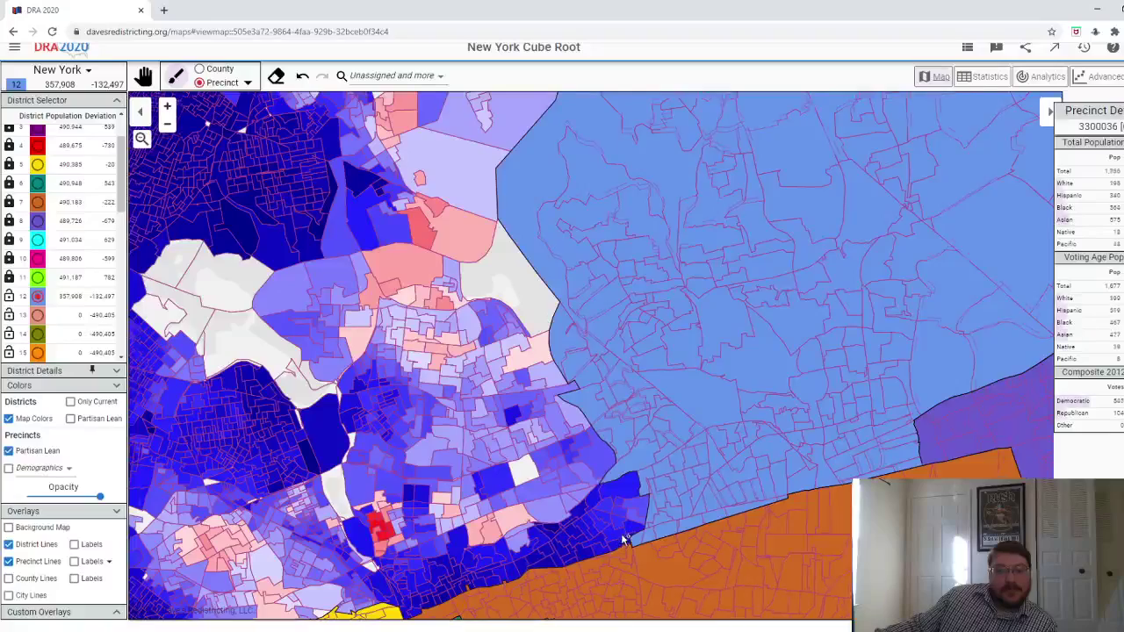
scroll(639, 479, "up", 1)
mouse_move(645, 505)
left_mouse_down()
mouse_move(625, 544)
mouse_move(618, 504)
mouse_move(639, 494)
mouse_move(582, 486)
mouse_move(571, 510)
mouse_move(583, 519)
mouse_move(598, 509)
mouse_move(609, 539)
mouse_move(593, 551)
mouse_move(547, 517)
mouse_move(558, 564)
left_mouse_up()
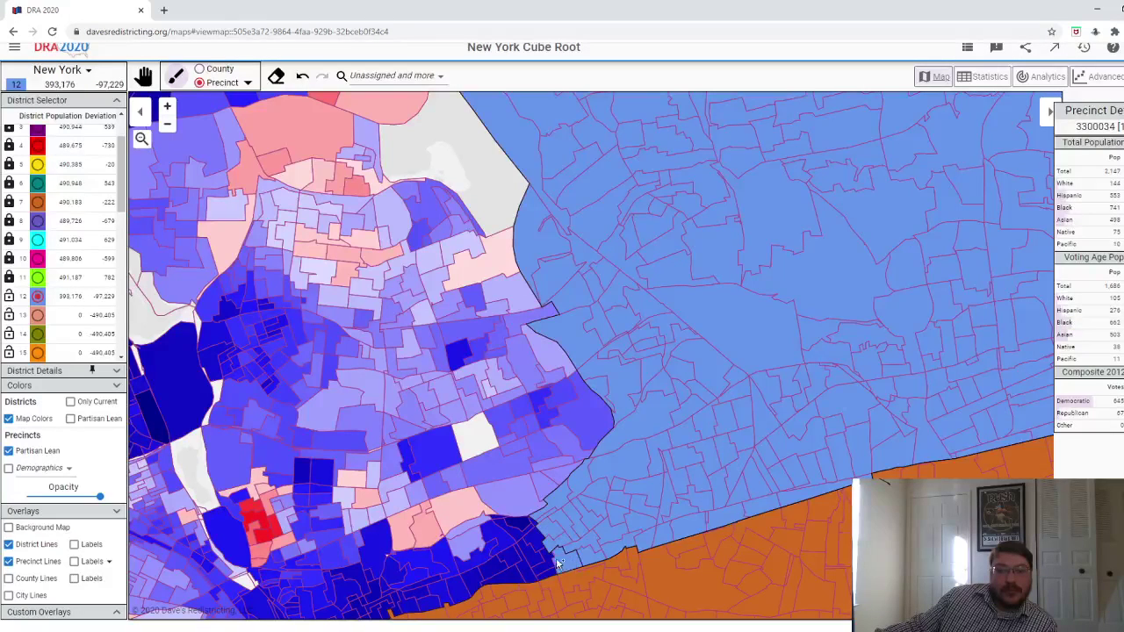
mouse_move(527, 530)
left_mouse_down()
mouse_move(532, 520)
mouse_move(562, 476)
mouse_move(475, 517)
mouse_move(474, 541)
mouse_move(492, 537)
mouse_move(499, 570)
left_mouse_up()
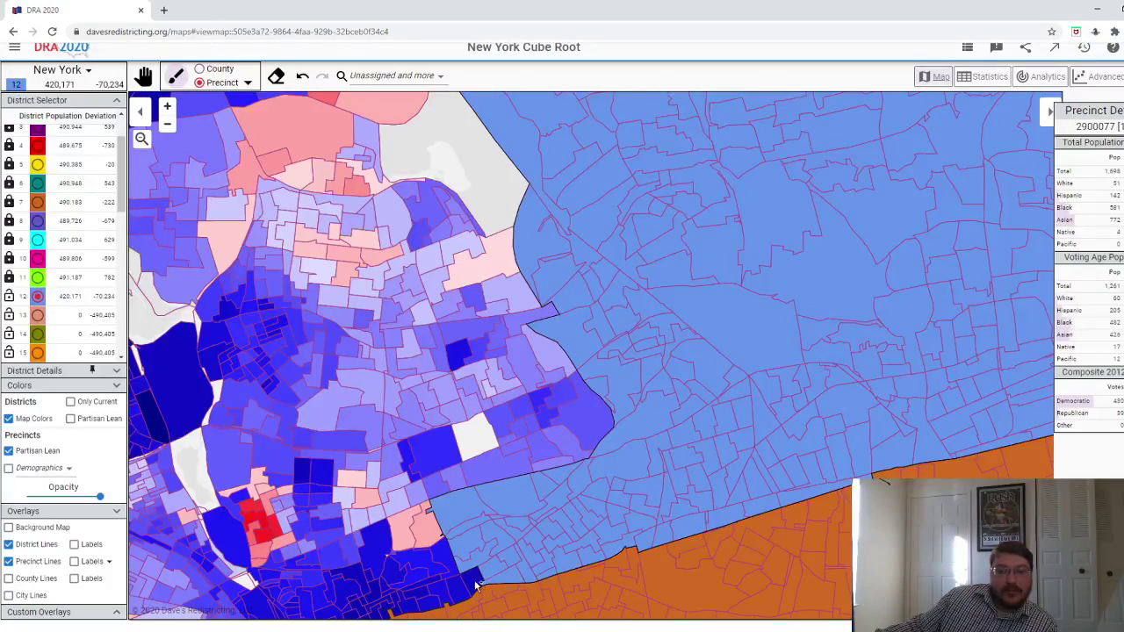
- Add the block of precincts northwest of district 12's southwestern arm, including the empty white precinct, to district 12
scroll(505, 560, "down", 2)
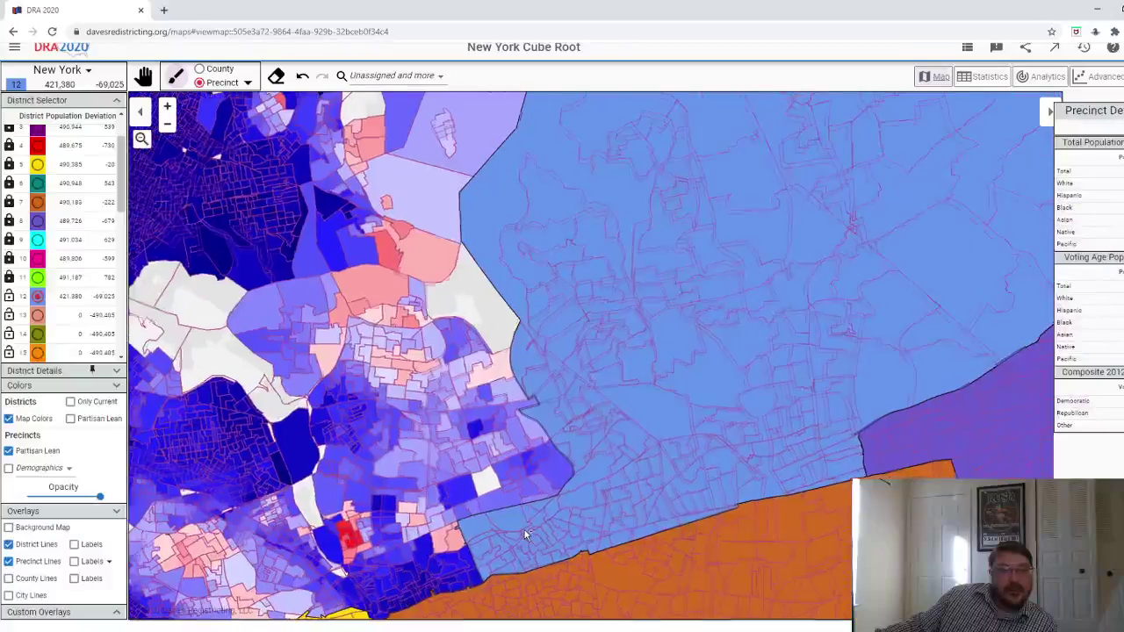
scroll(516, 483, "up", 1)
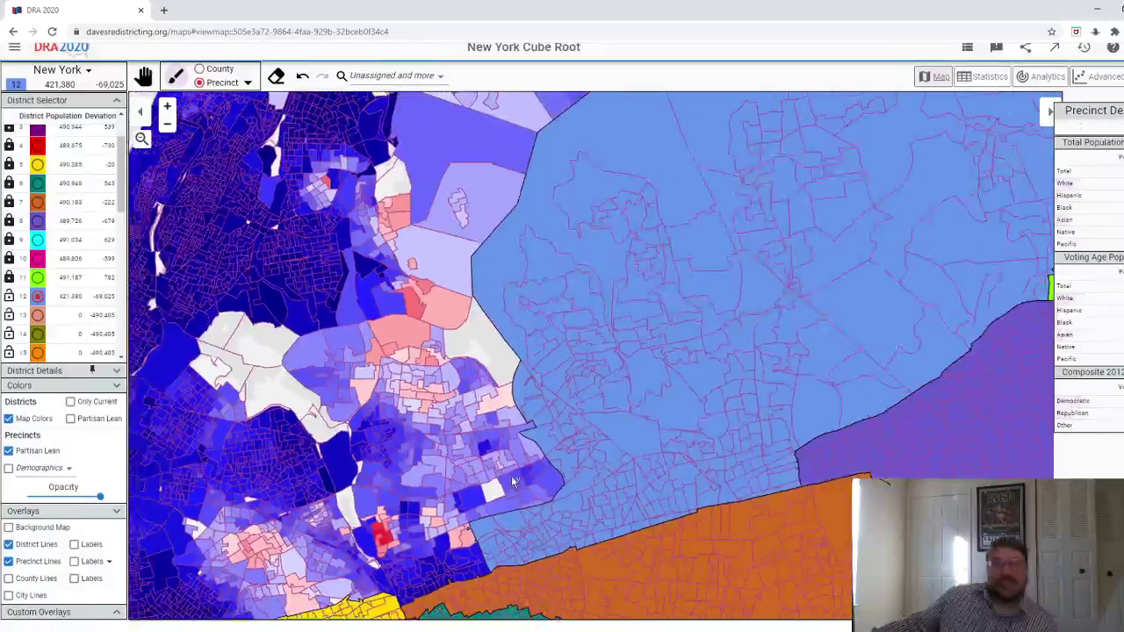
scroll(514, 475, "up", 2)
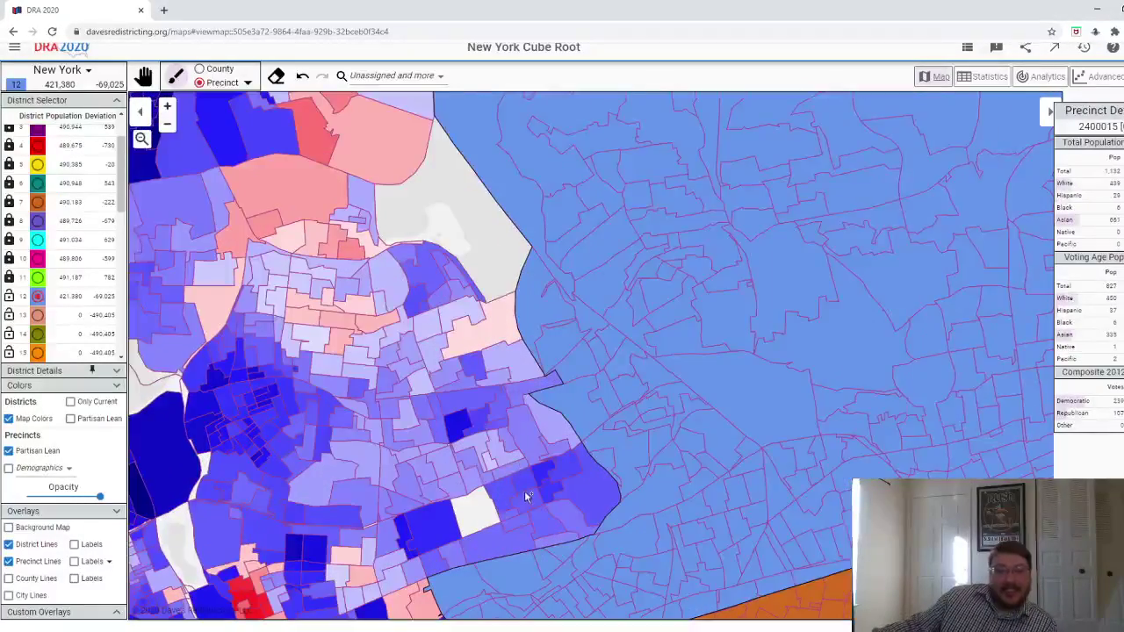
mouse_move(439, 564)
left_mouse_down()
mouse_move(428, 552)
mouse_move(393, 555)
left_mouse_up()
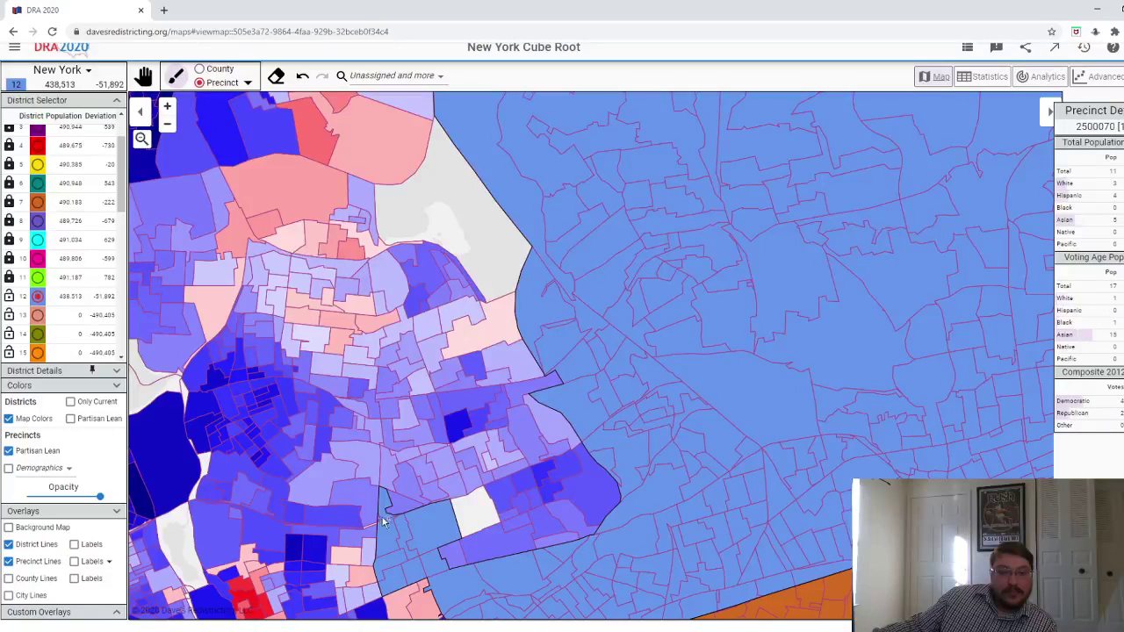
mouse_move(409, 508)
left_mouse_down()
mouse_move(437, 517)
mouse_move(437, 491)
mouse_move(395, 463)
left_mouse_up()
left_click(441, 448)
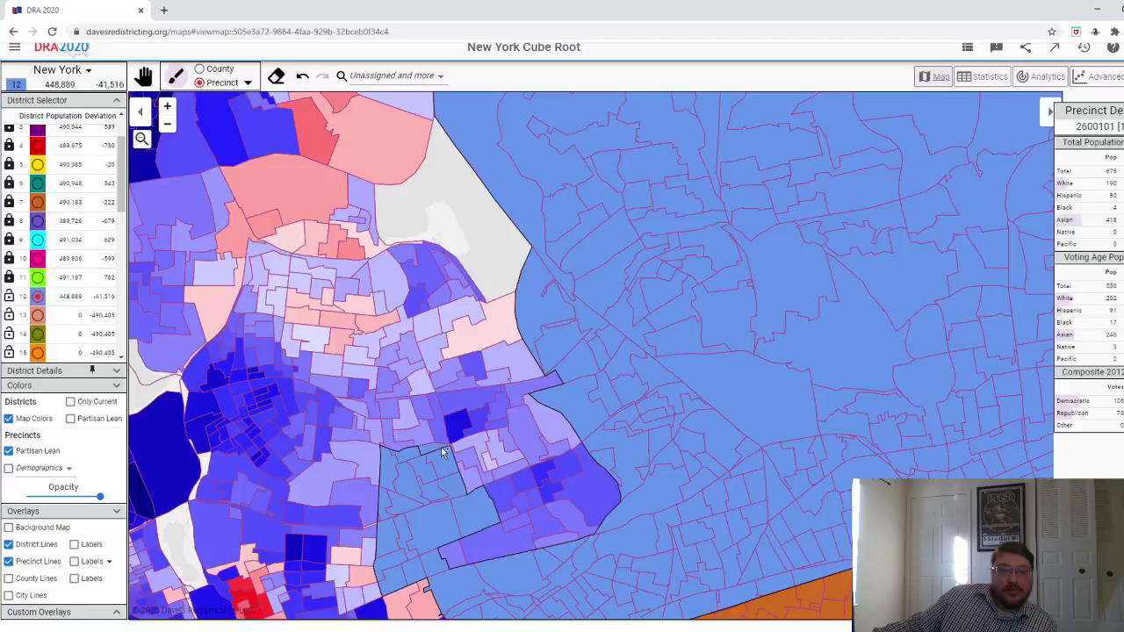
- Join the new block eastward to the rest of district 12 and fill in the blue precincts enclosed between them
scroll(441, 447, "up", 3)
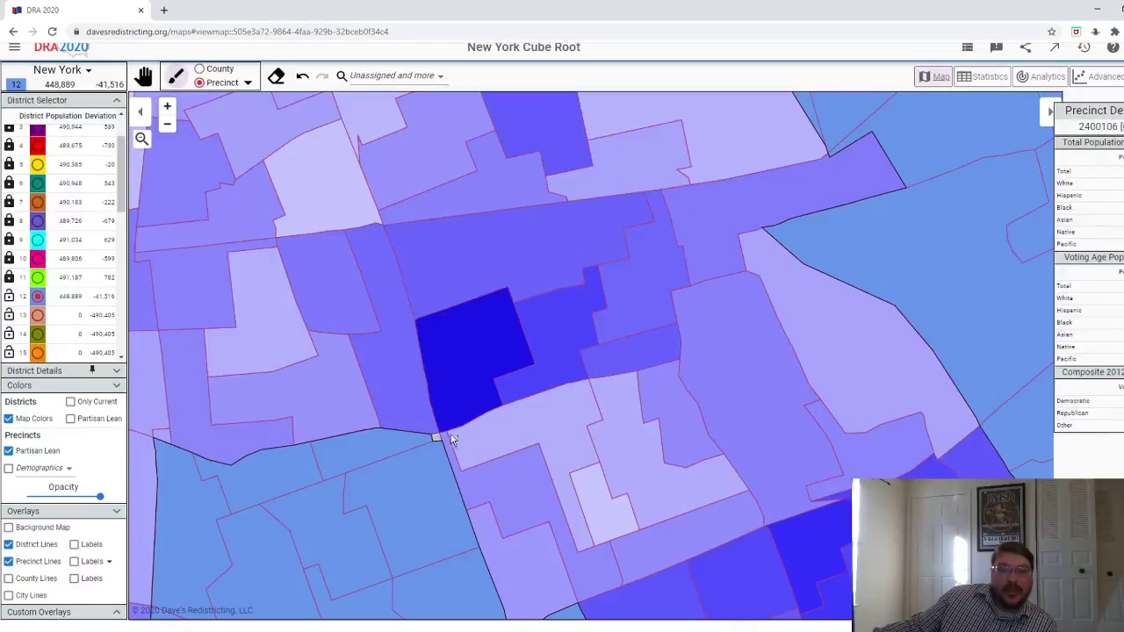
mouse_move(448, 441)
left_mouse_down()
mouse_move(508, 551)
mouse_move(616, 562)
mouse_move(642, 524)
mouse_move(620, 502)
mouse_move(668, 442)
mouse_move(773, 418)
mouse_move(868, 419)
left_mouse_up()
scroll(846, 525, "down", 2)
scroll(846, 524, "down", 3)
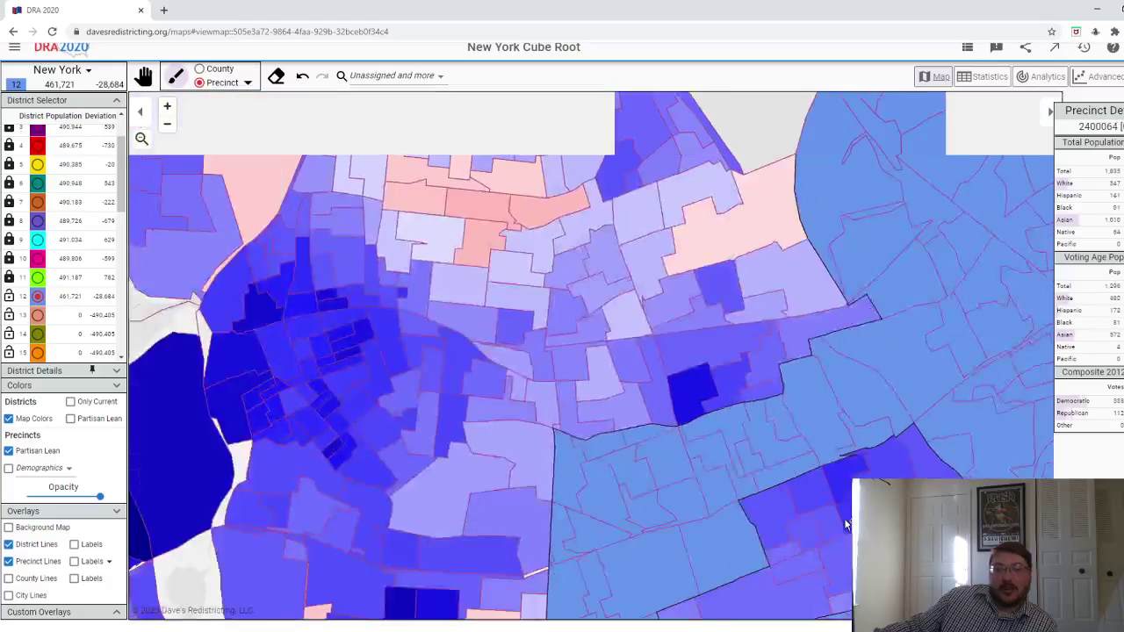
left_click_drag(757, 587, 831, 567)
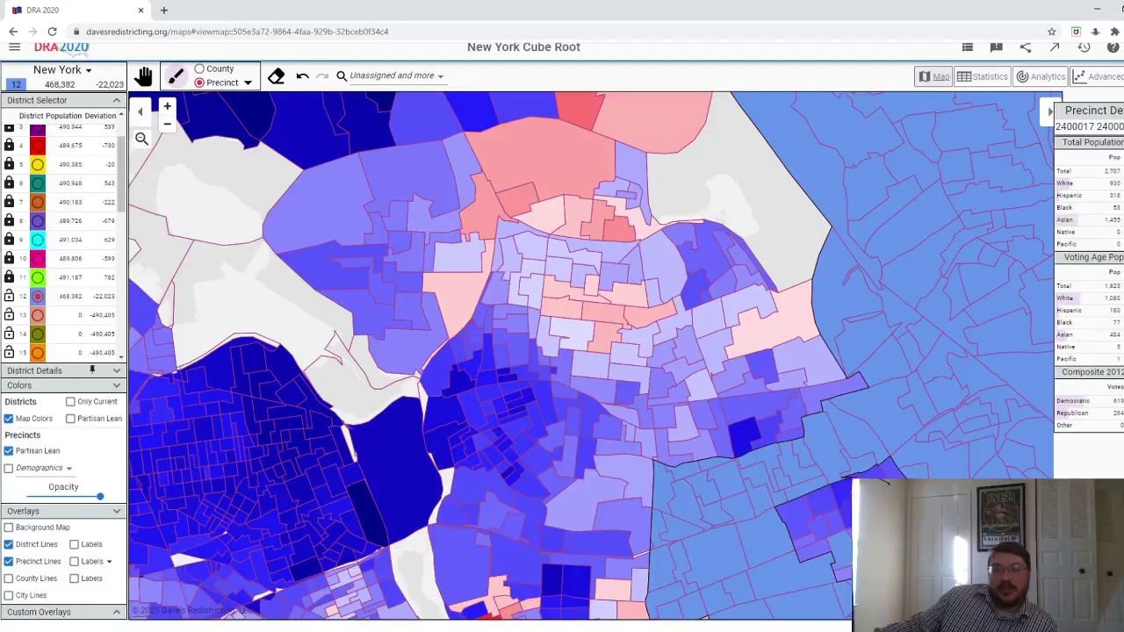
left_click(831, 567)
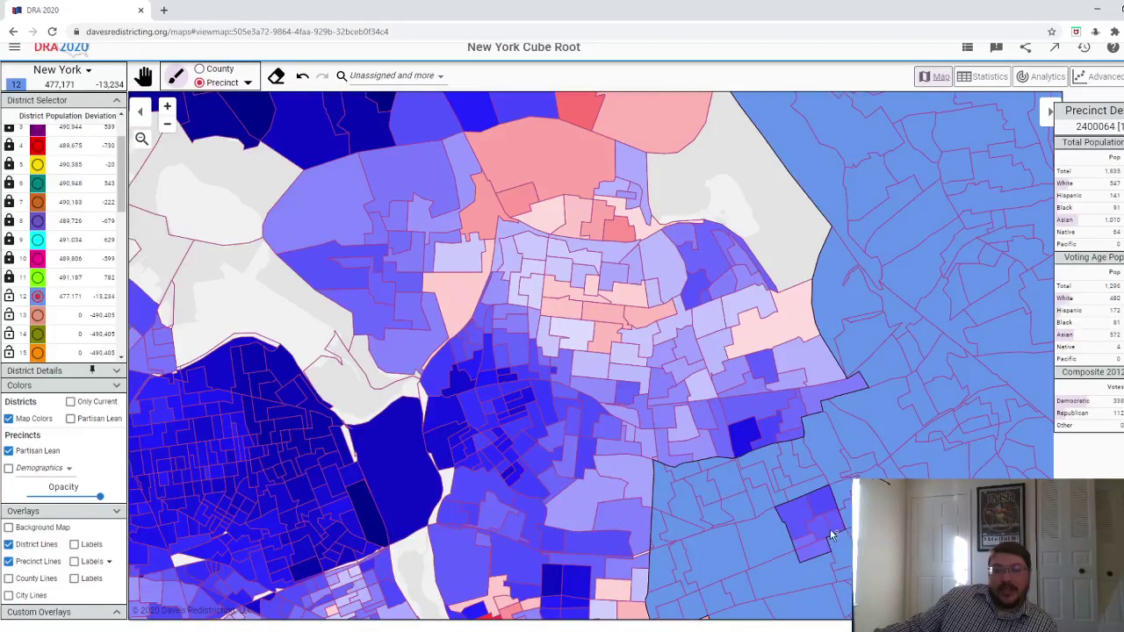
left_click_drag(830, 536, 801, 551)
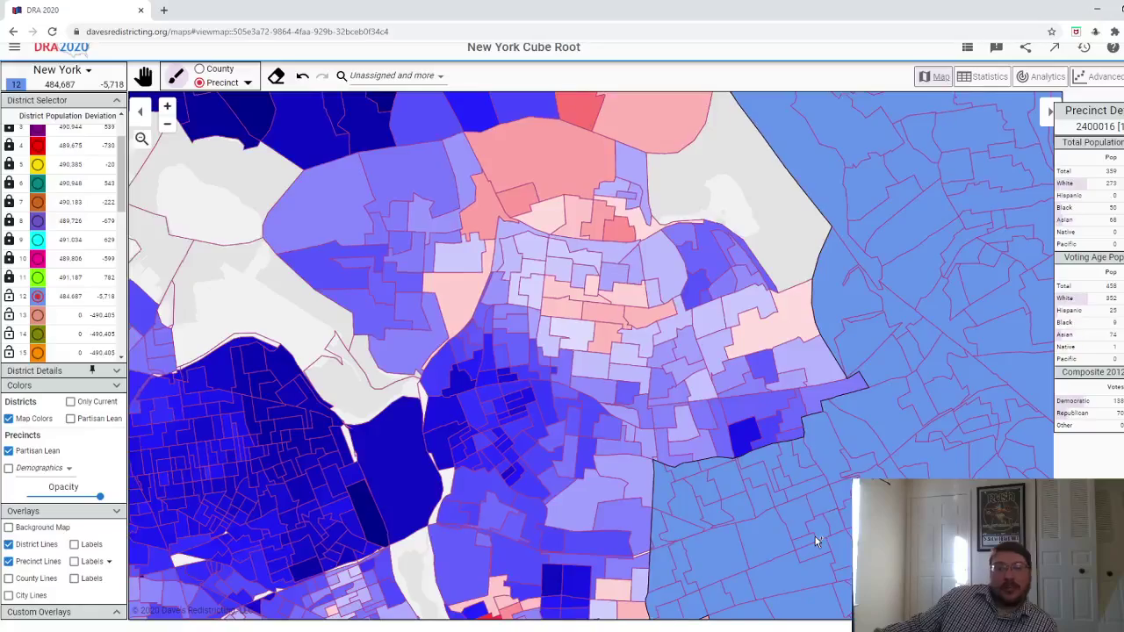
- Add individual precincts along district 12's northwestern edge, including the darkest-blue one, to bring its population close to the target
scroll(815, 542, "up", 2)
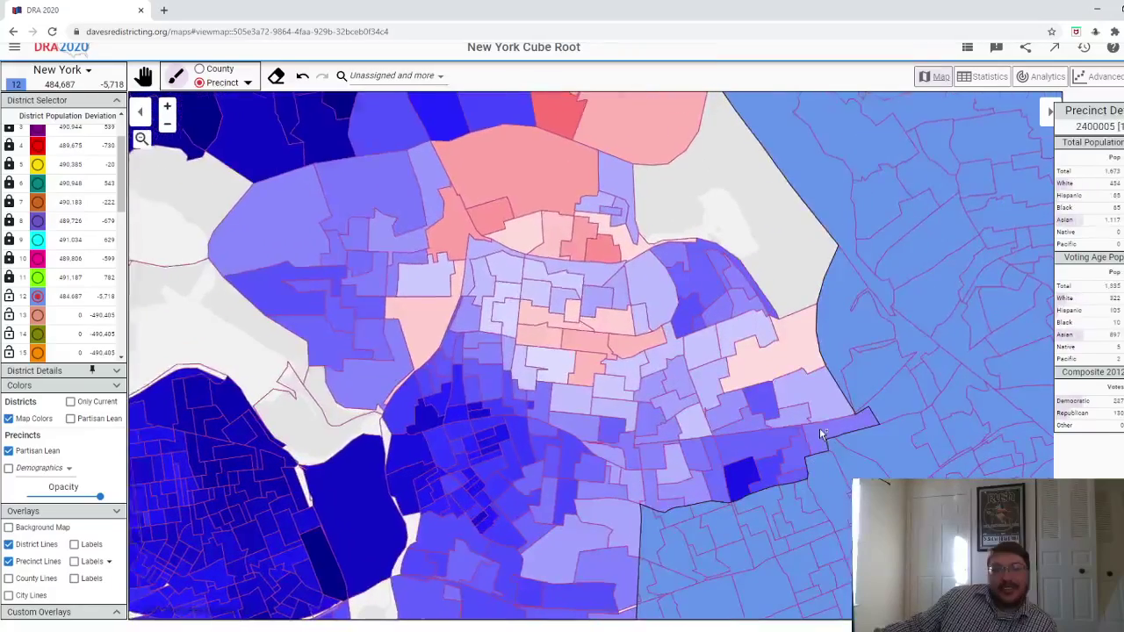
left_click(822, 437)
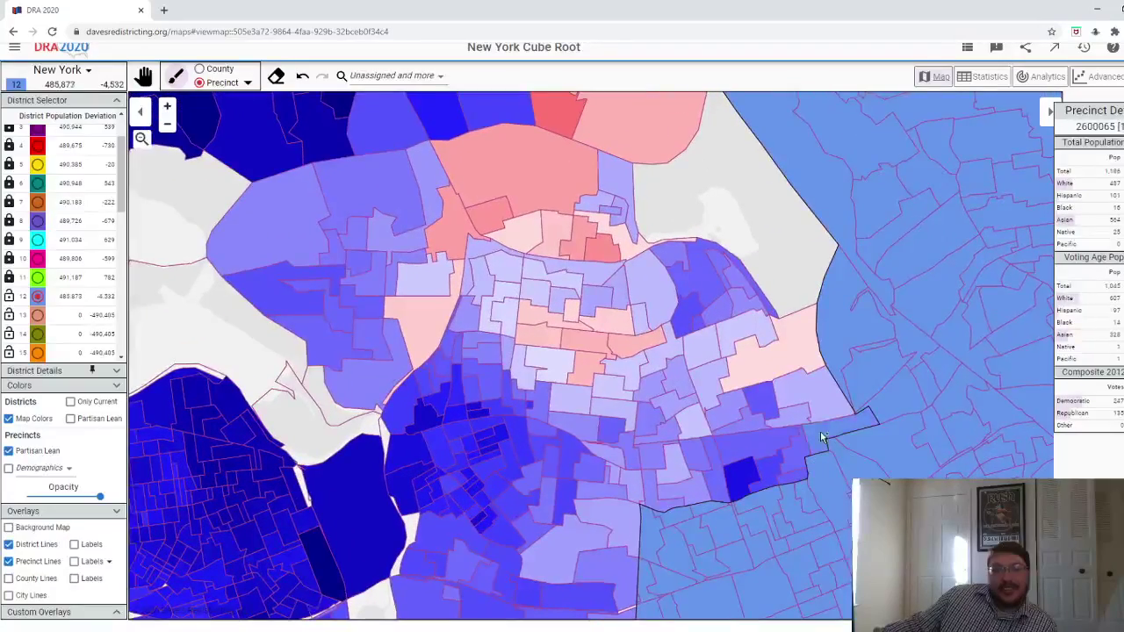
left_click(793, 478)
left_click(764, 466)
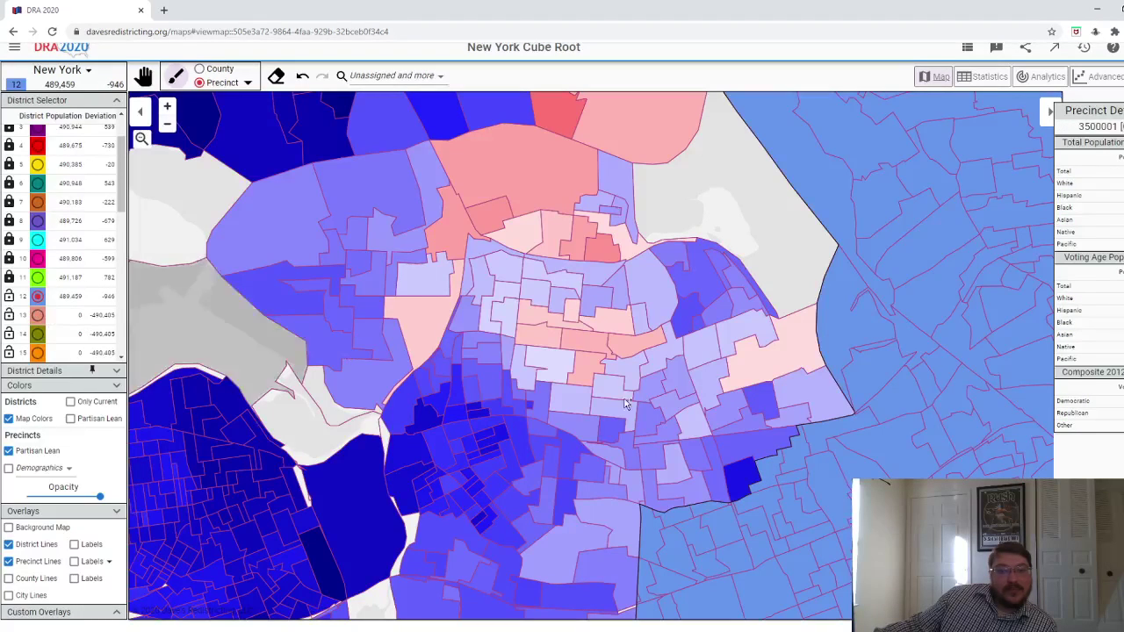
left_click(745, 479)
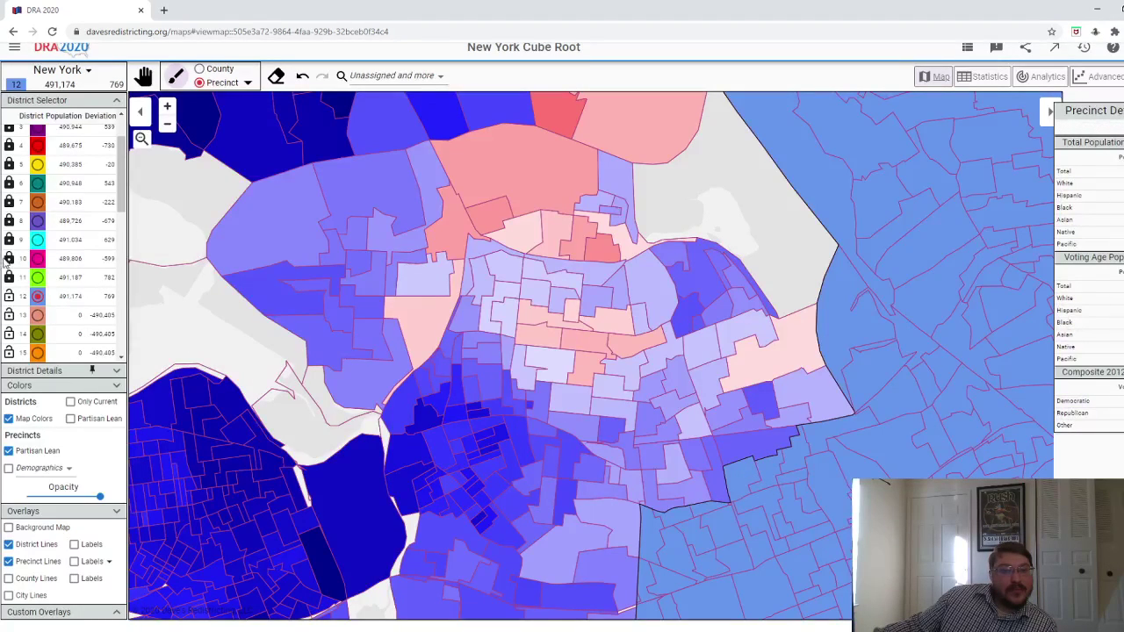
- Lock district 12, make district 13 active, and bring all of Long Island and New York City into view
left_click(38, 314)
scroll(595, 351, "down", 2)
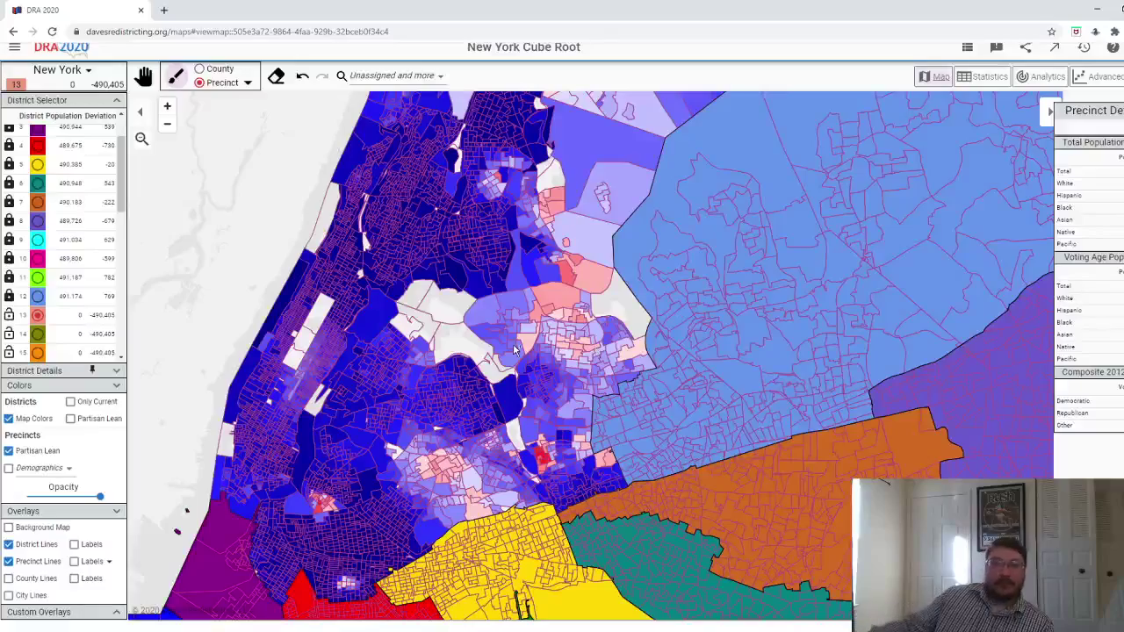
scroll(519, 346, "down", 2)
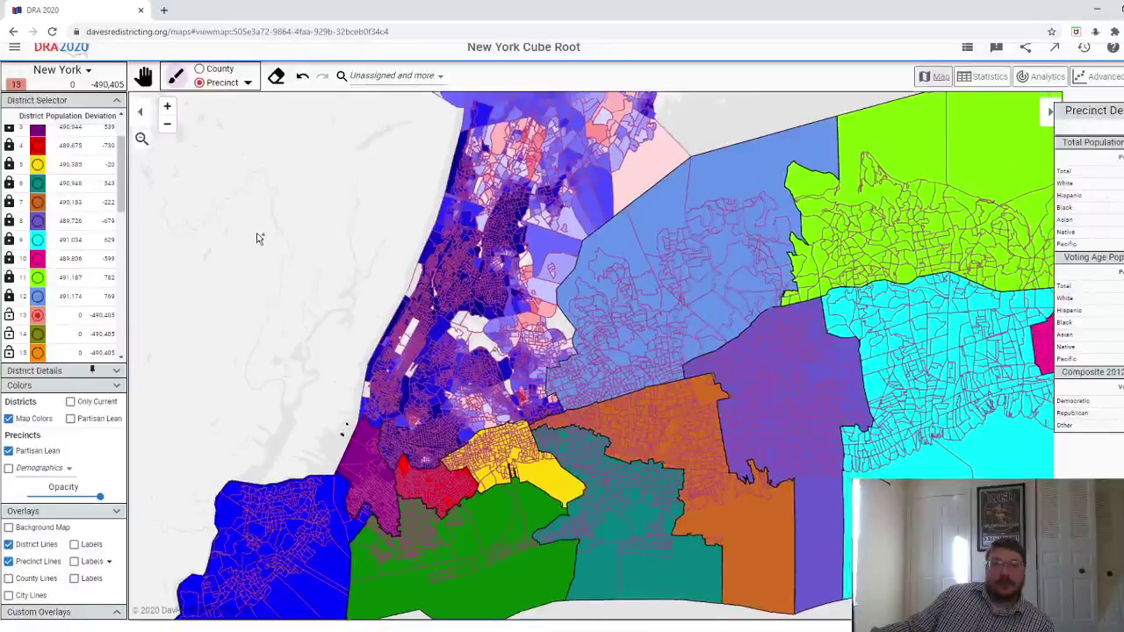
scroll(255, 237, "down", 3)
left_click_drag(574, 422, 595, 521)
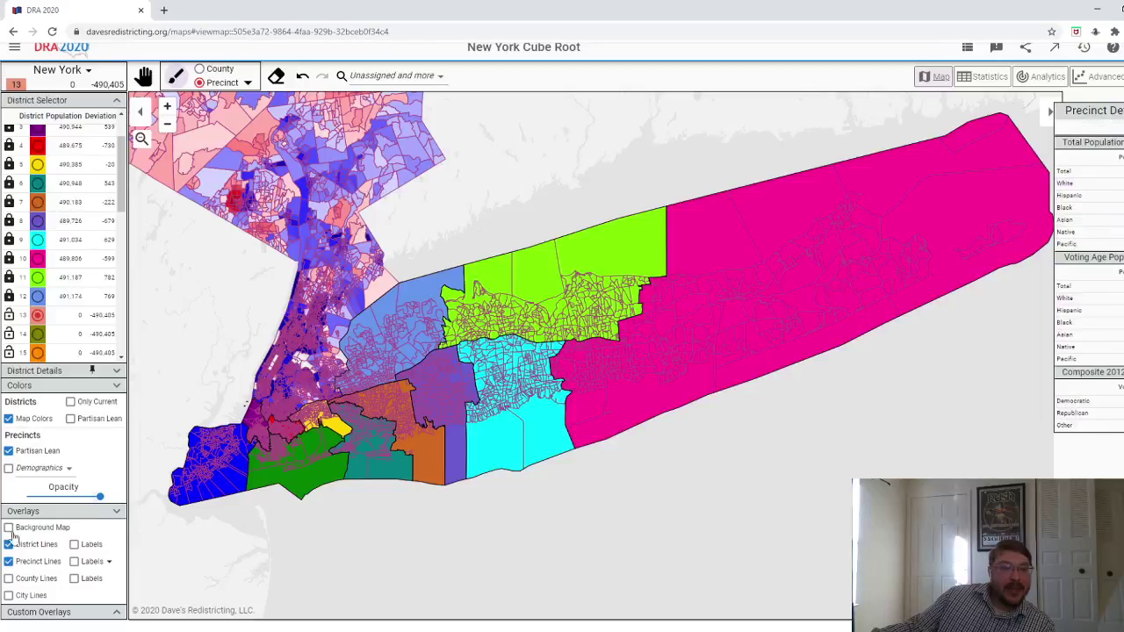
- Hide the precinct lines and color the districts by partisan lean, checking the shading of each entry in the district list
left_click(24, 568)
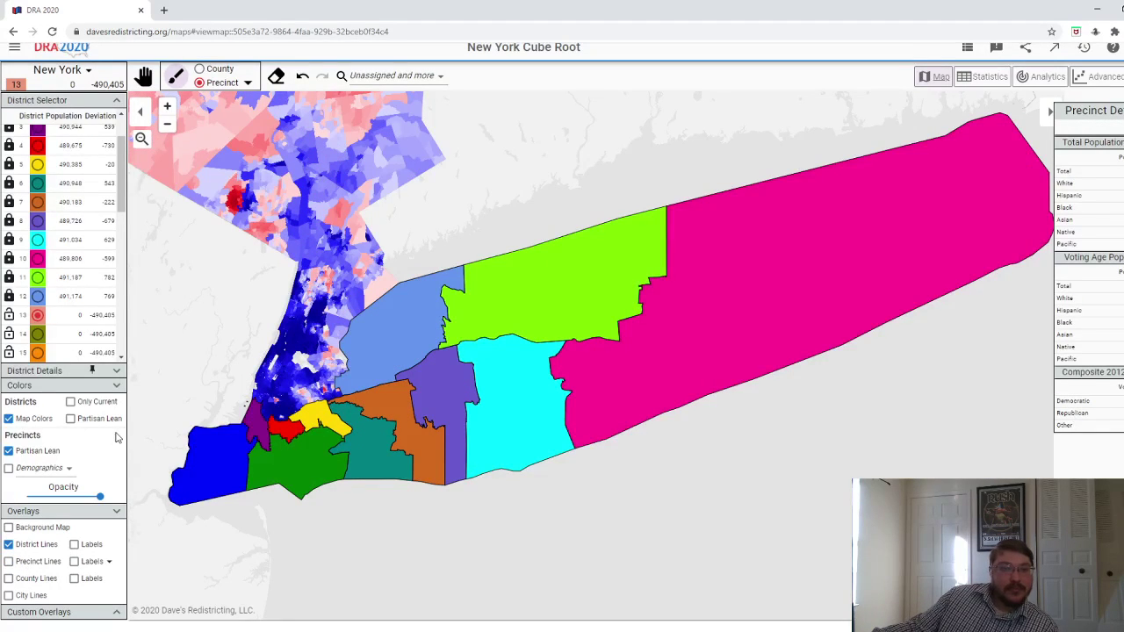
left_click(71, 418)
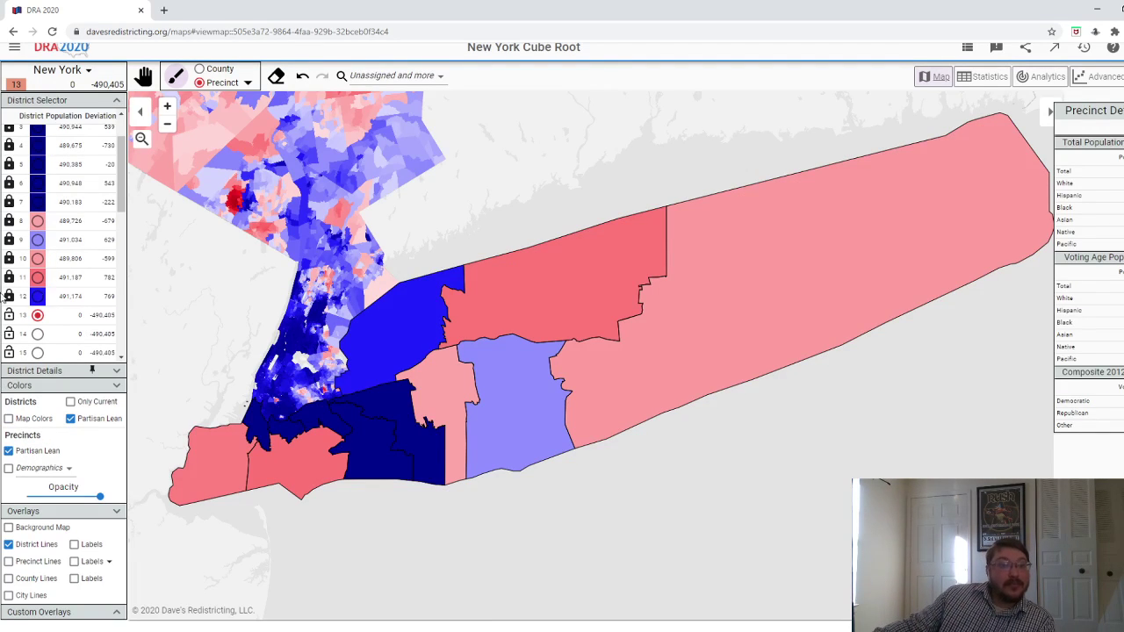
scroll(79, 300, "up", 3)
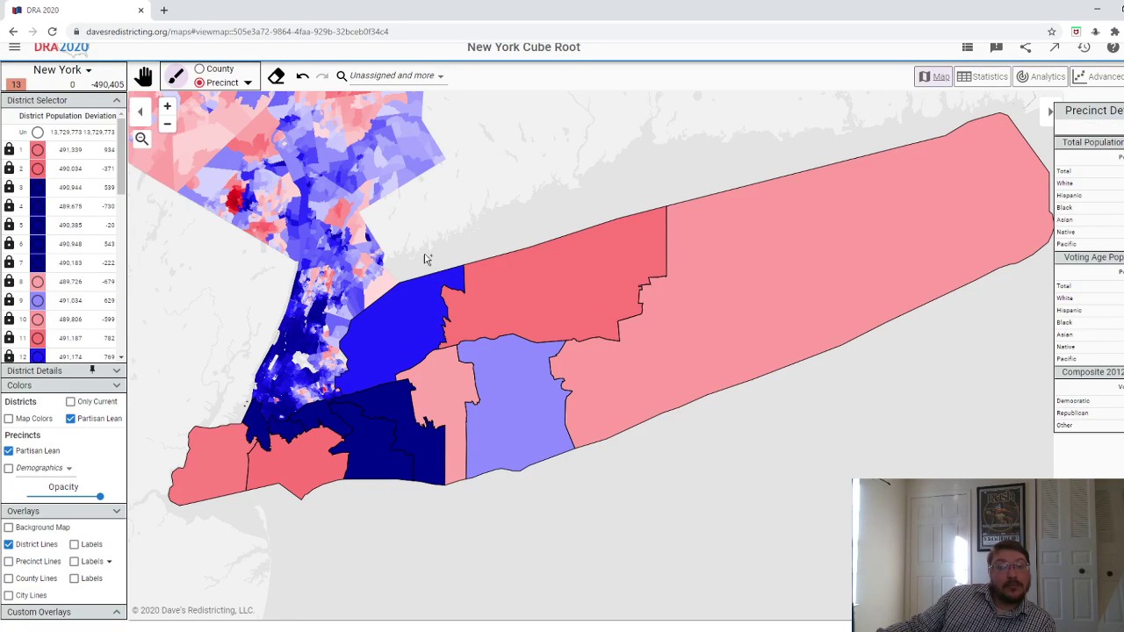
scroll(35, 321, "down", 3)
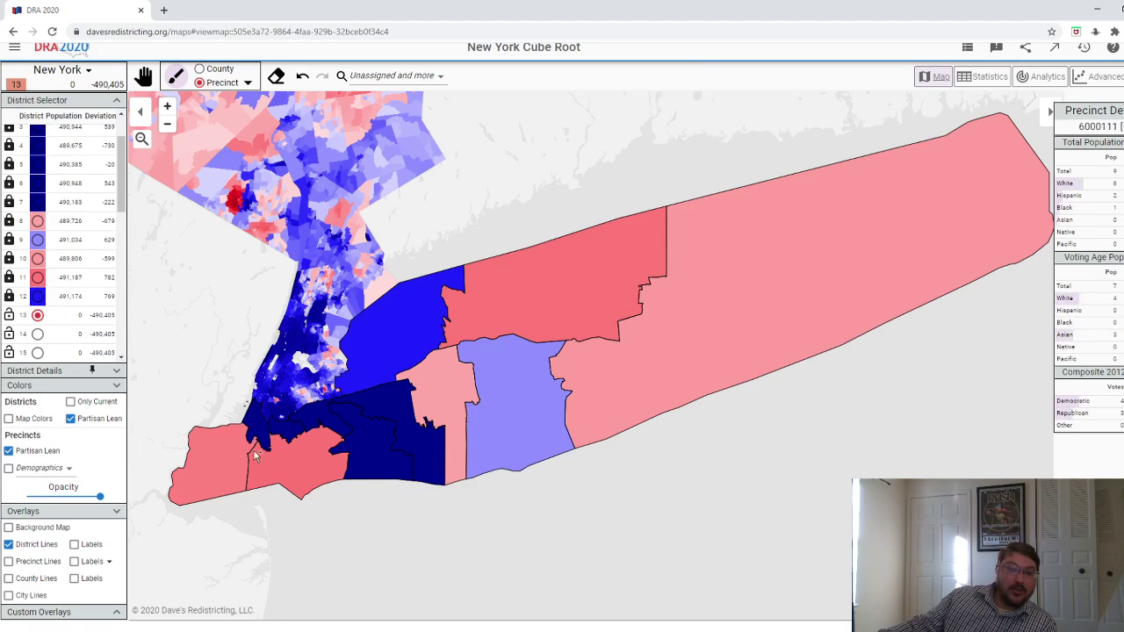
- Examine the partisan lean of the drawn districts across New York City and Long Island and of the unassigned precincts to their north
scroll(268, 457, "up", 2)
scroll(271, 454, "up", 4)
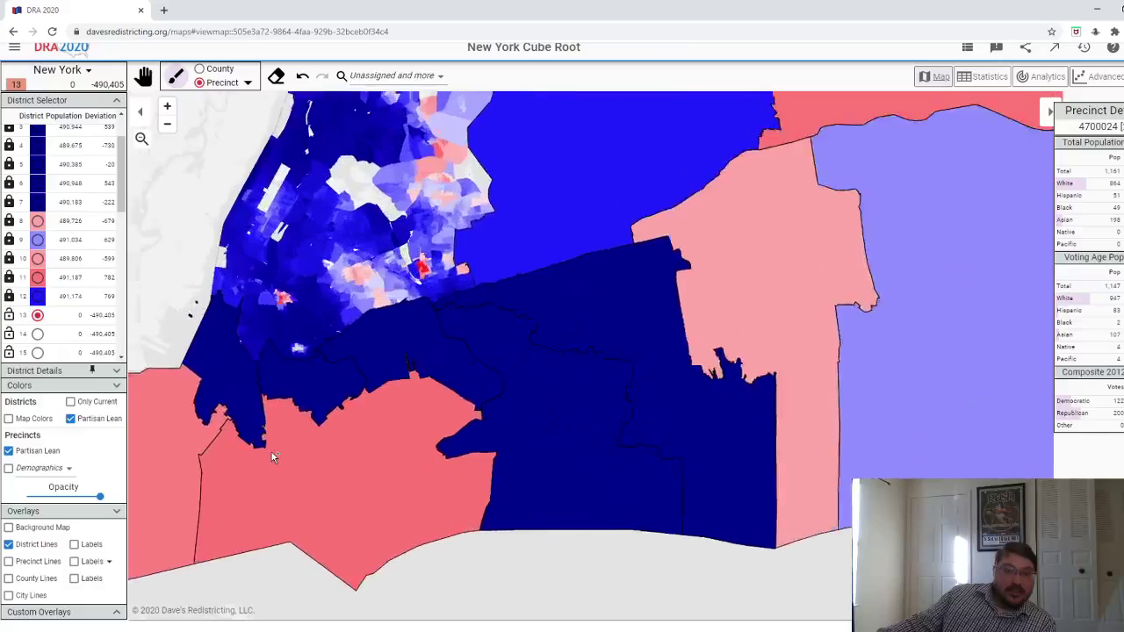
scroll(273, 457, "down", 5)
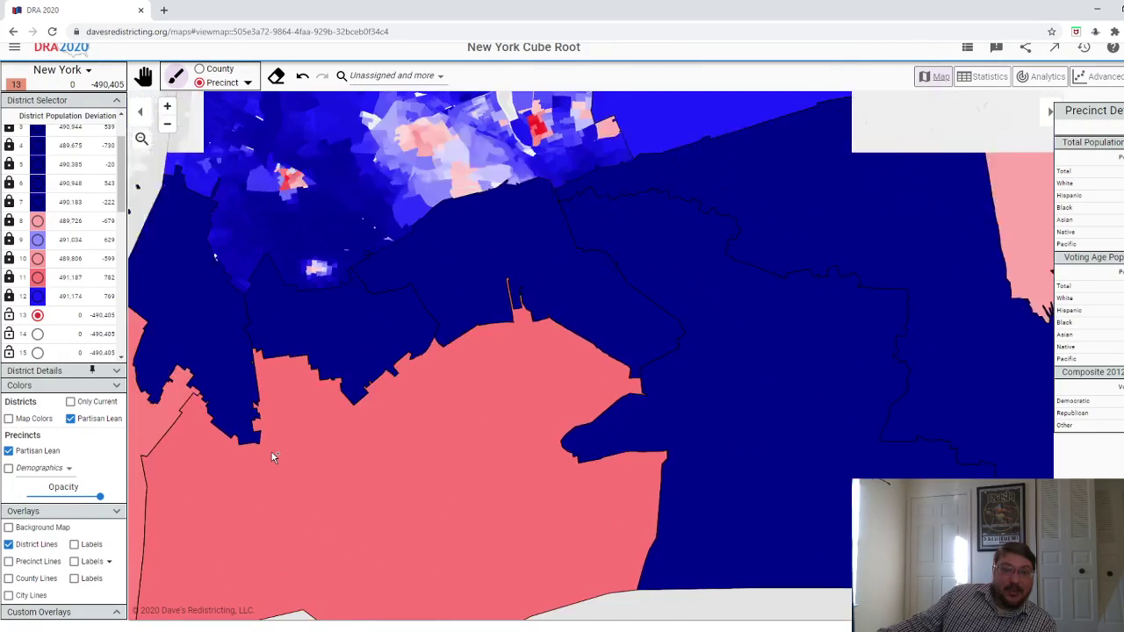
scroll(303, 452, "down", 2)
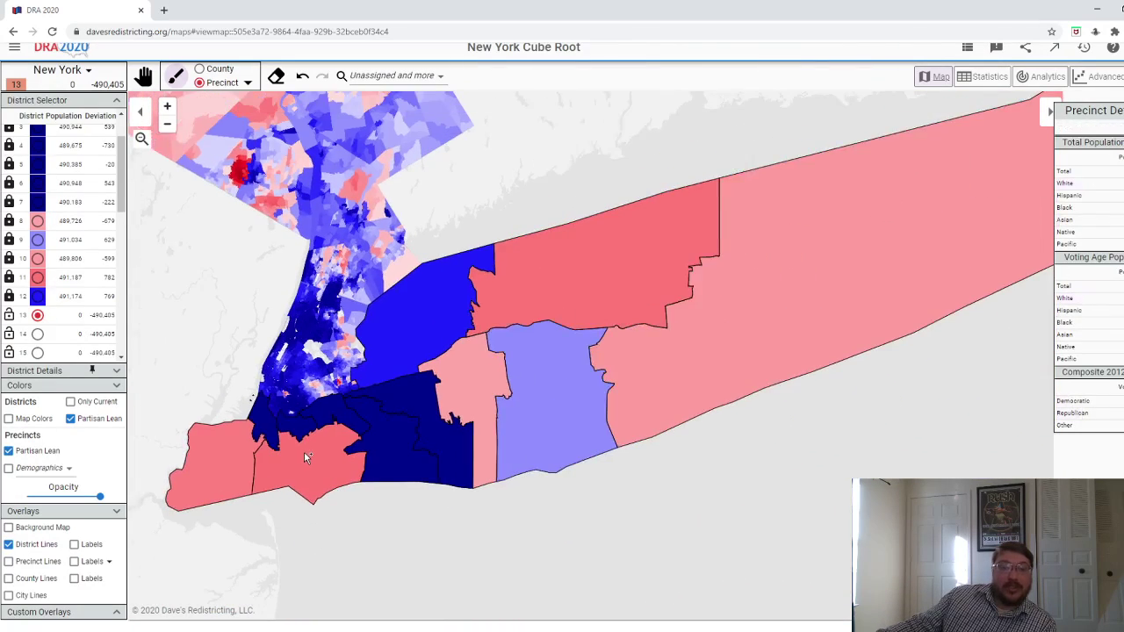
scroll(322, 447, "up", 4)
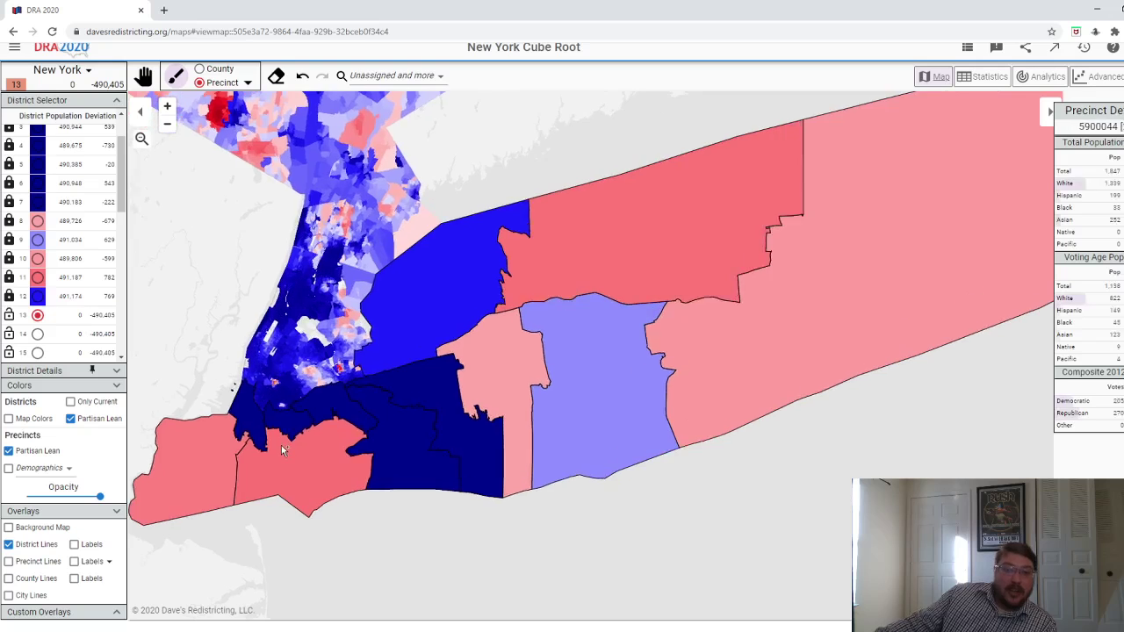
scroll(285, 450, "down", 1)
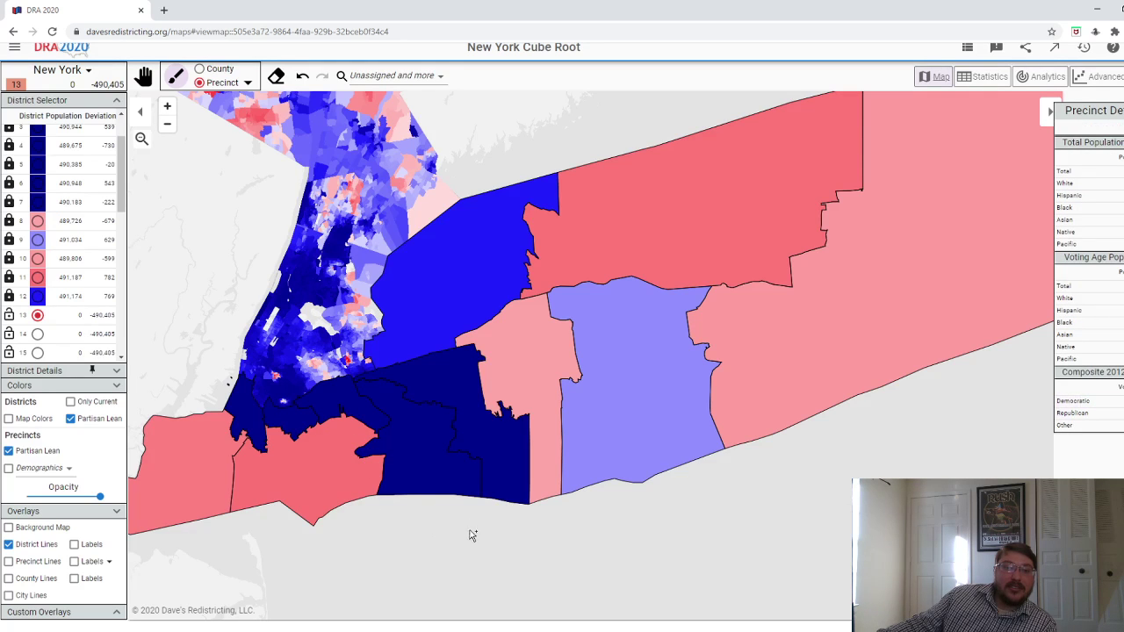
left_click_drag(472, 535, 464, 560)
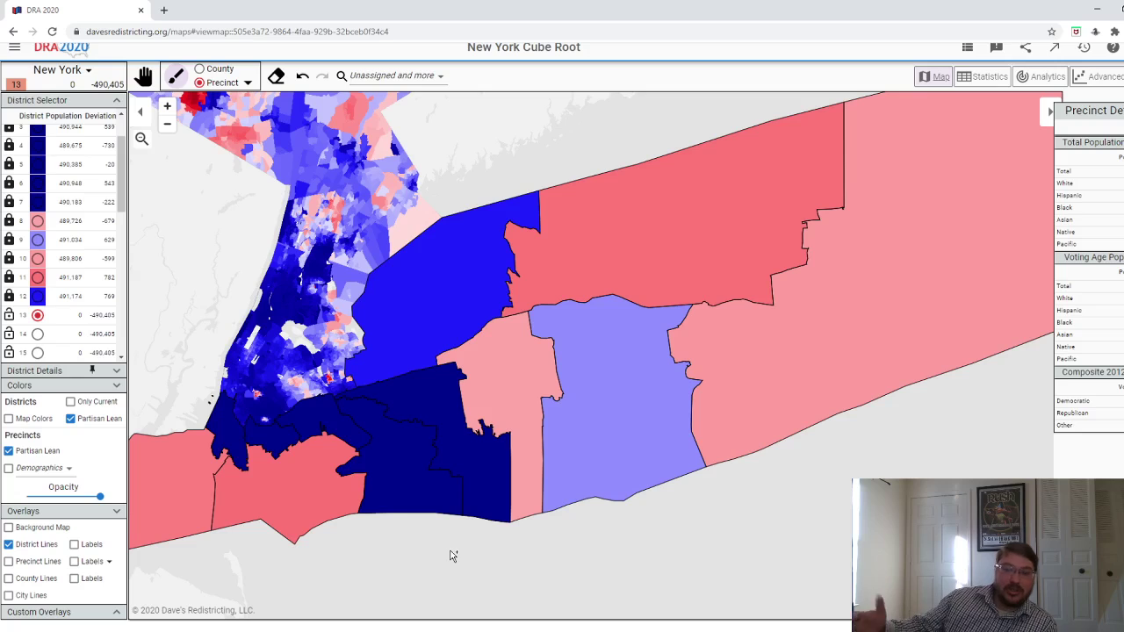
mouse_move(448, 503)
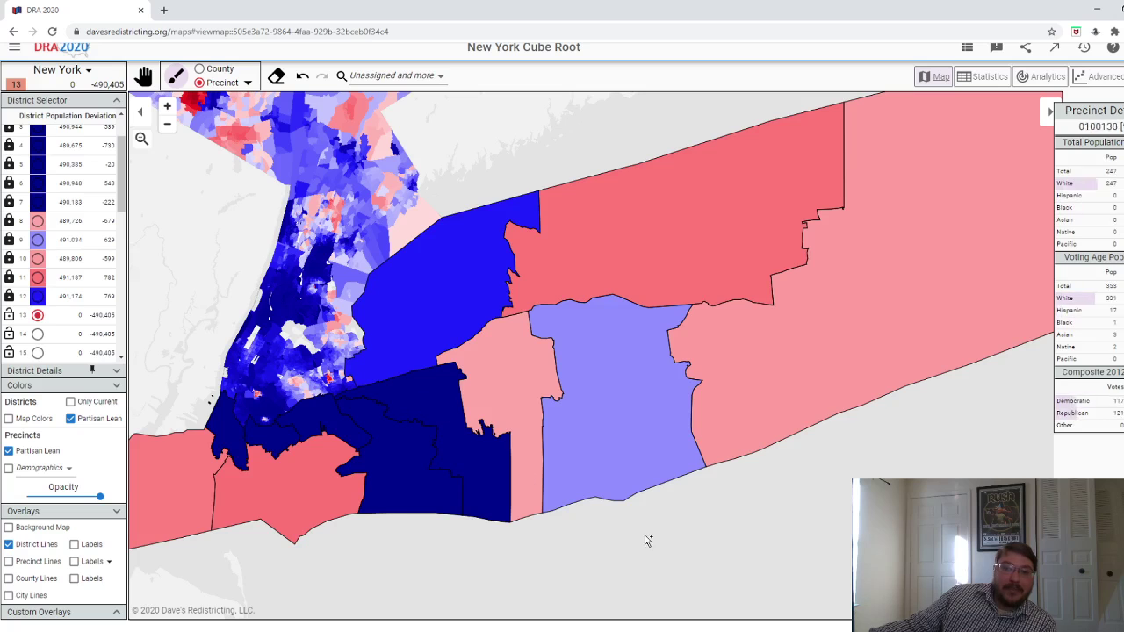
left_click_drag(645, 534, 430, 587)
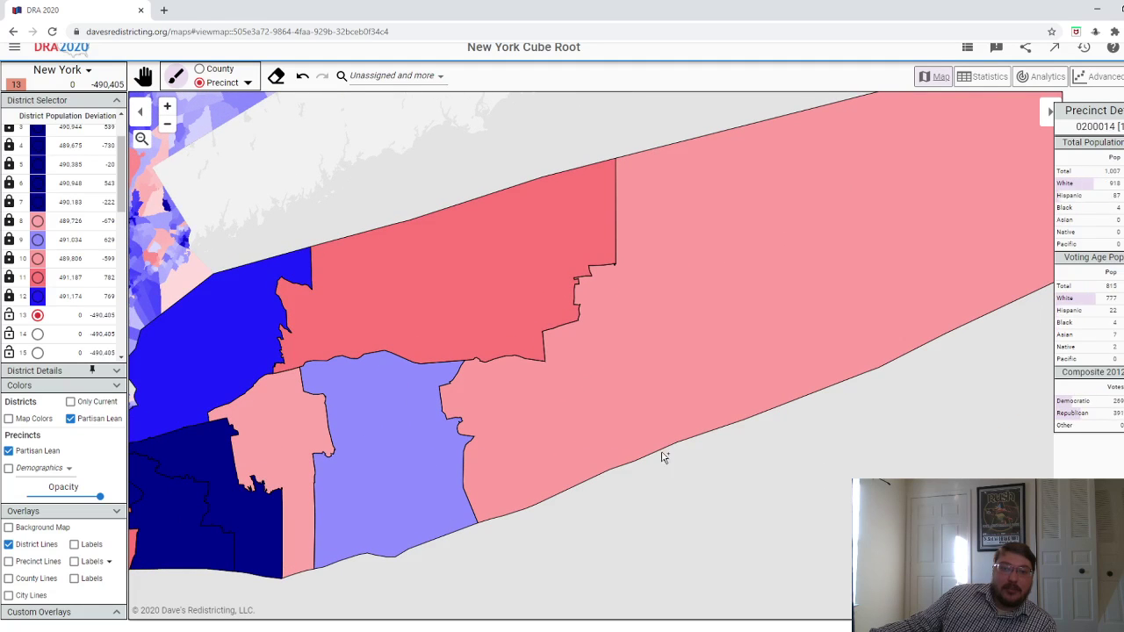
scroll(480, 562, "up", 1)
scroll(632, 545, "down", 1)
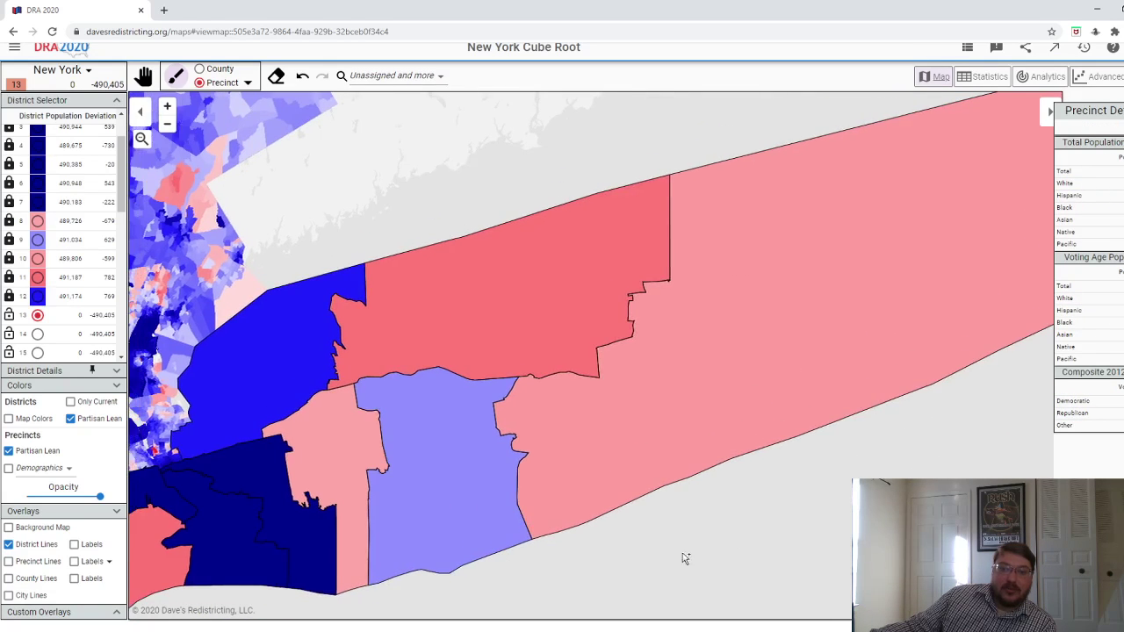
left_click_drag(685, 559, 829, 532)
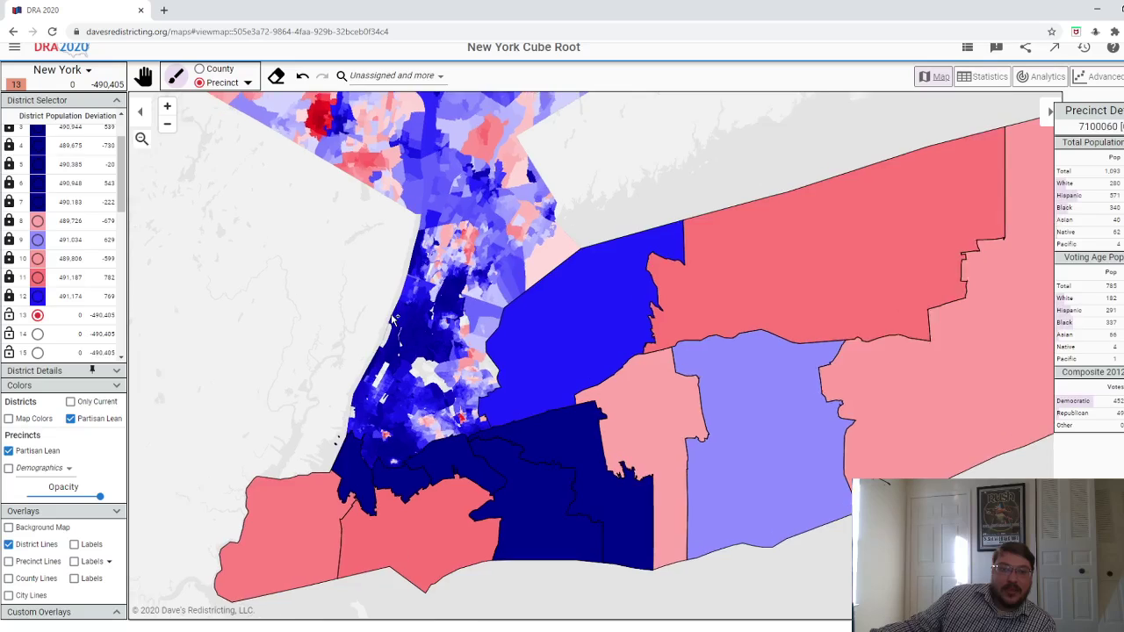
scroll(392, 320, "up", 1)
scroll(274, 156, "up", 1)
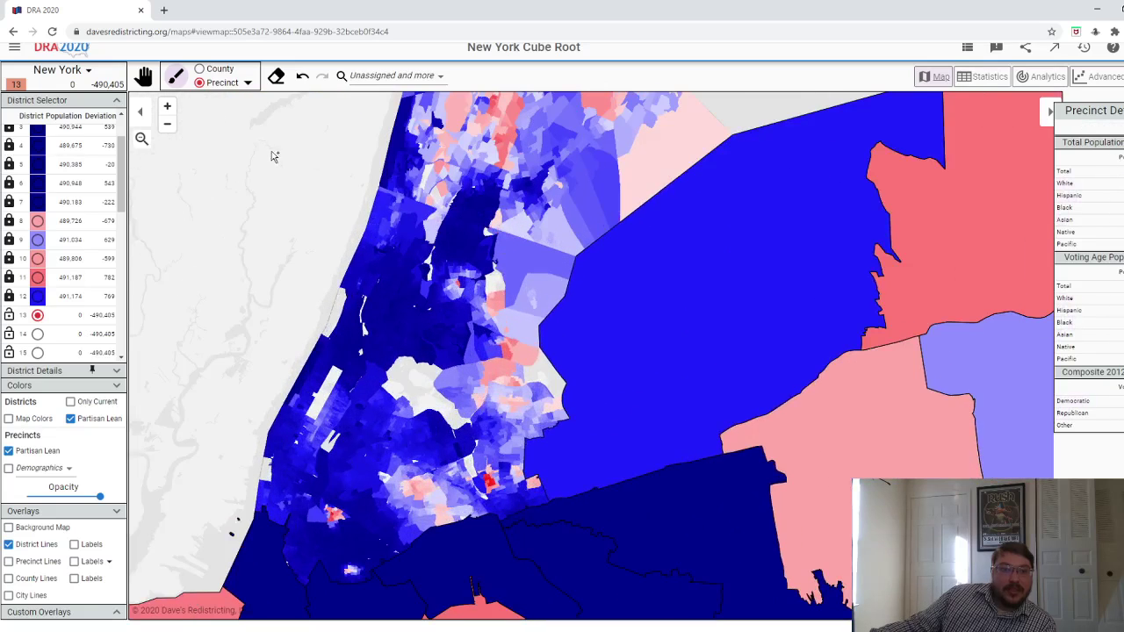
- Color the districts by map colors again and show the precinct lines over the unassigned area between districts 5, 7 and 12
left_click(44, 419)
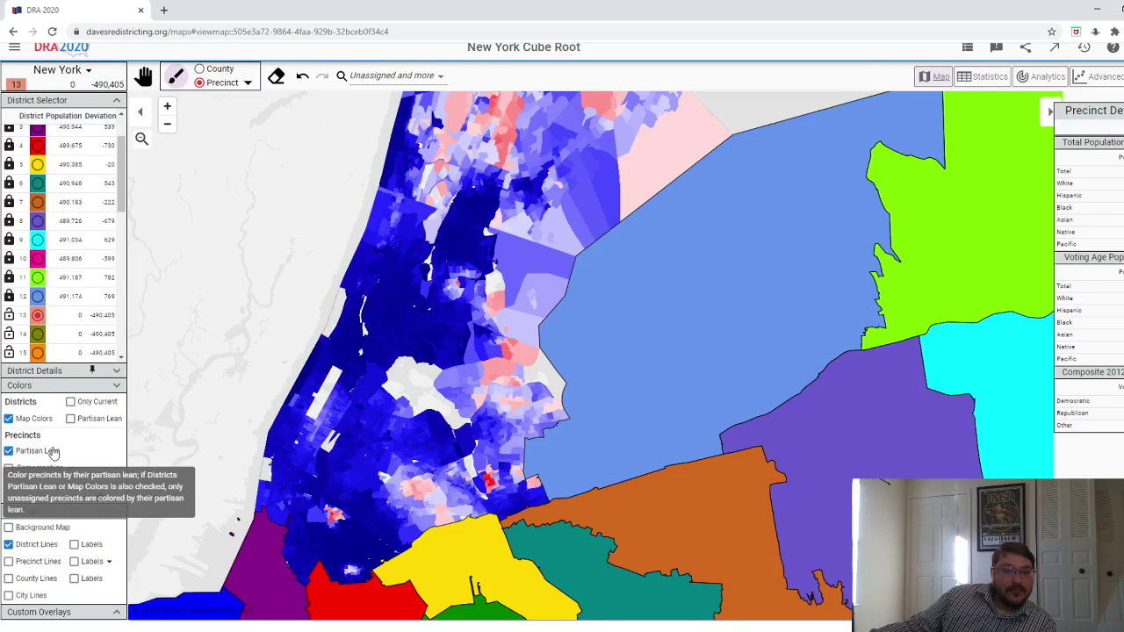
left_click(38, 562)
scroll(506, 549, "up", 2)
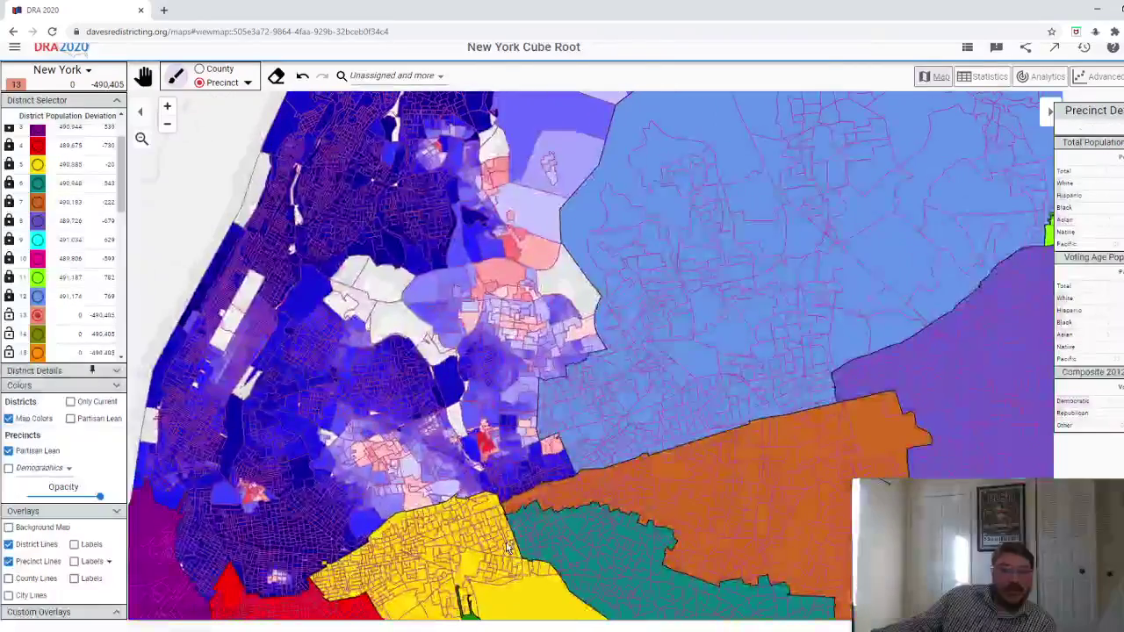
scroll(562, 461, "down", 2)
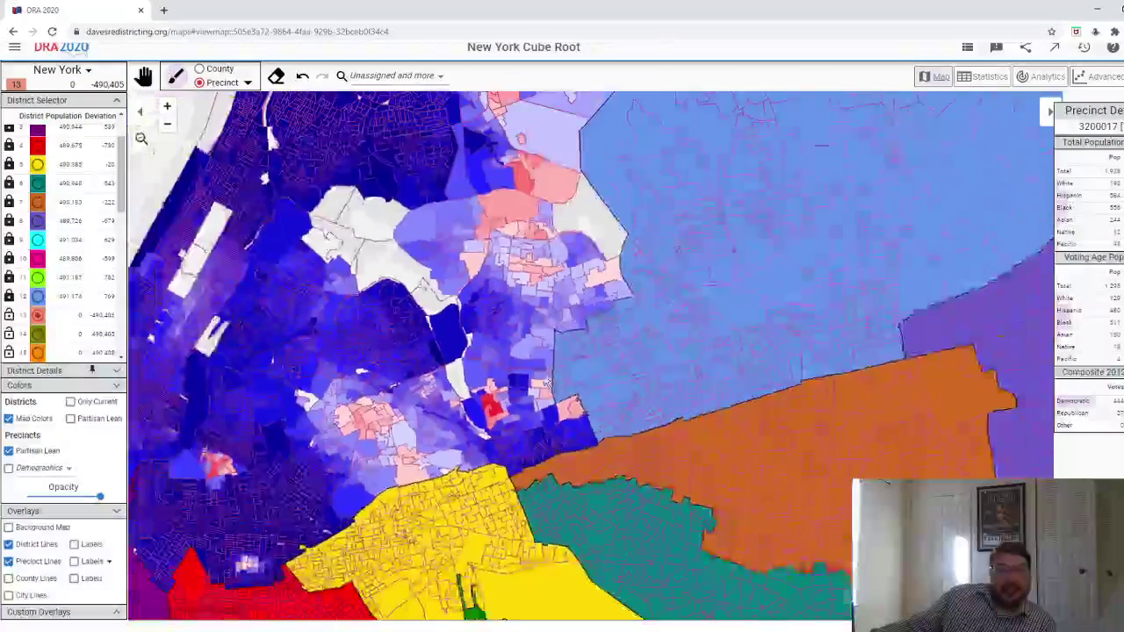
scroll(562, 323, "up", 1)
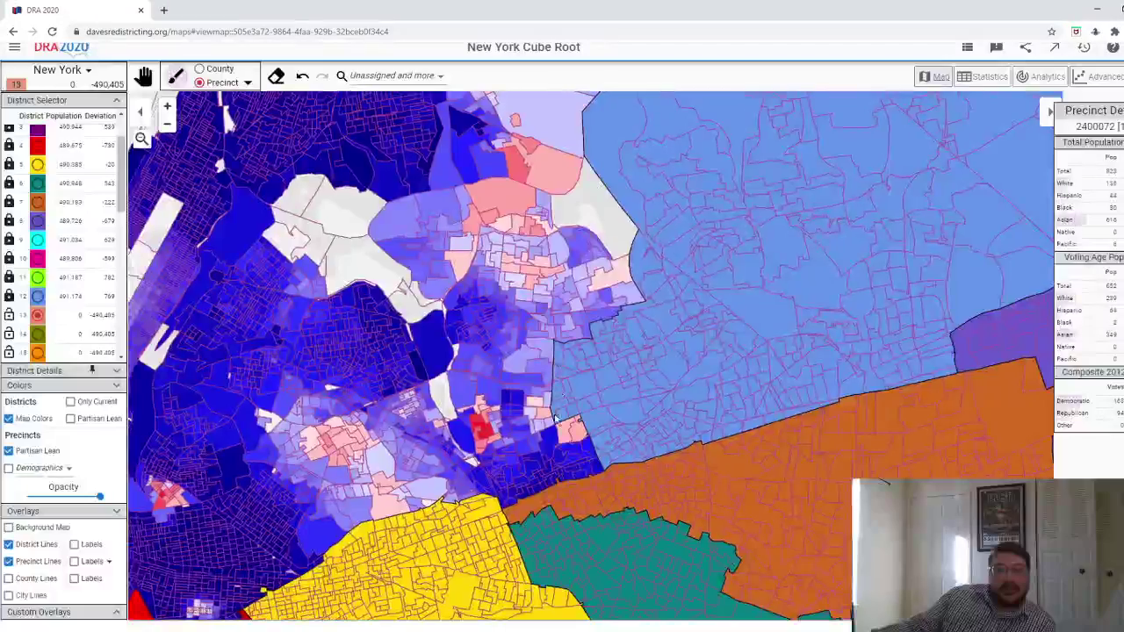
scroll(579, 461, "up", 1)
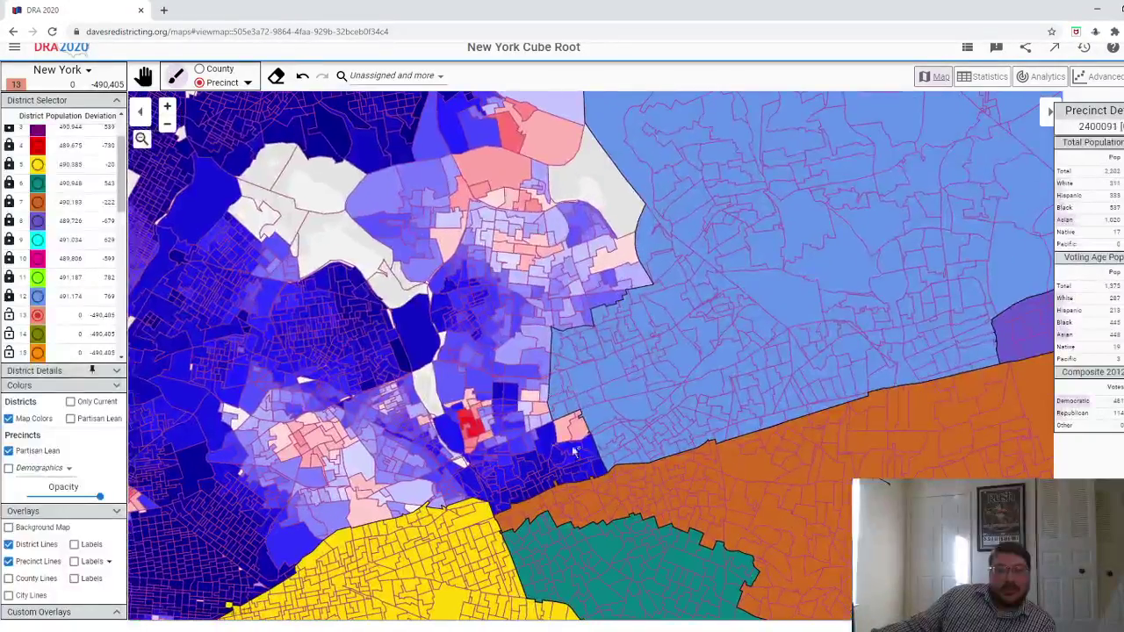
- With the largest brush, paint district 13 from the corner between districts 7 and 12 northward along district 12's western edge
left_click(248, 85)
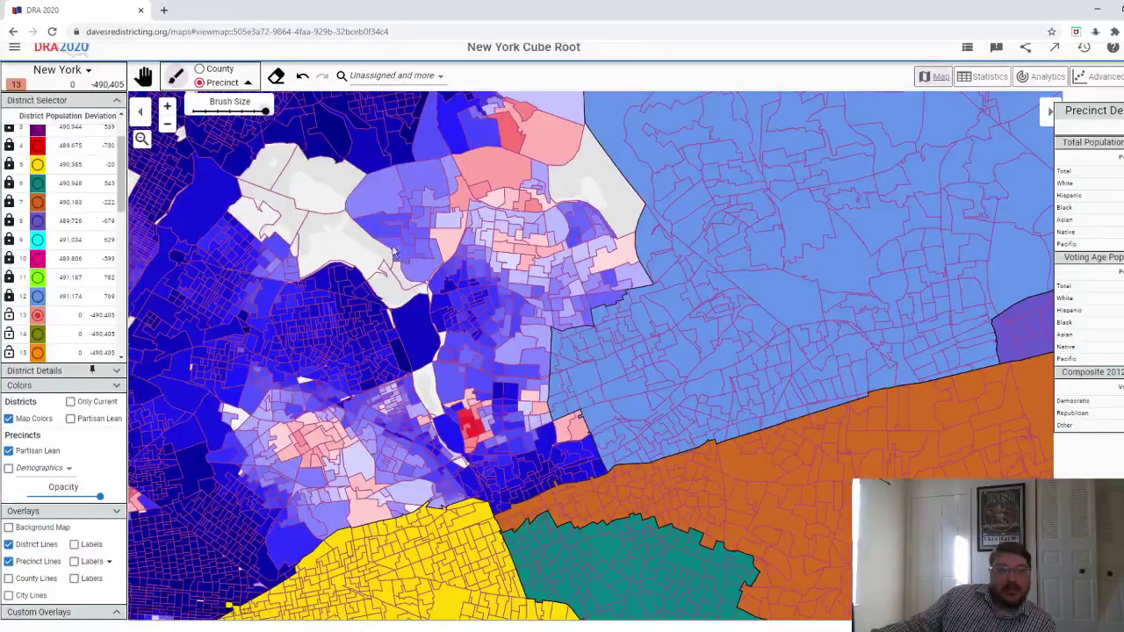
left_click(563, 471)
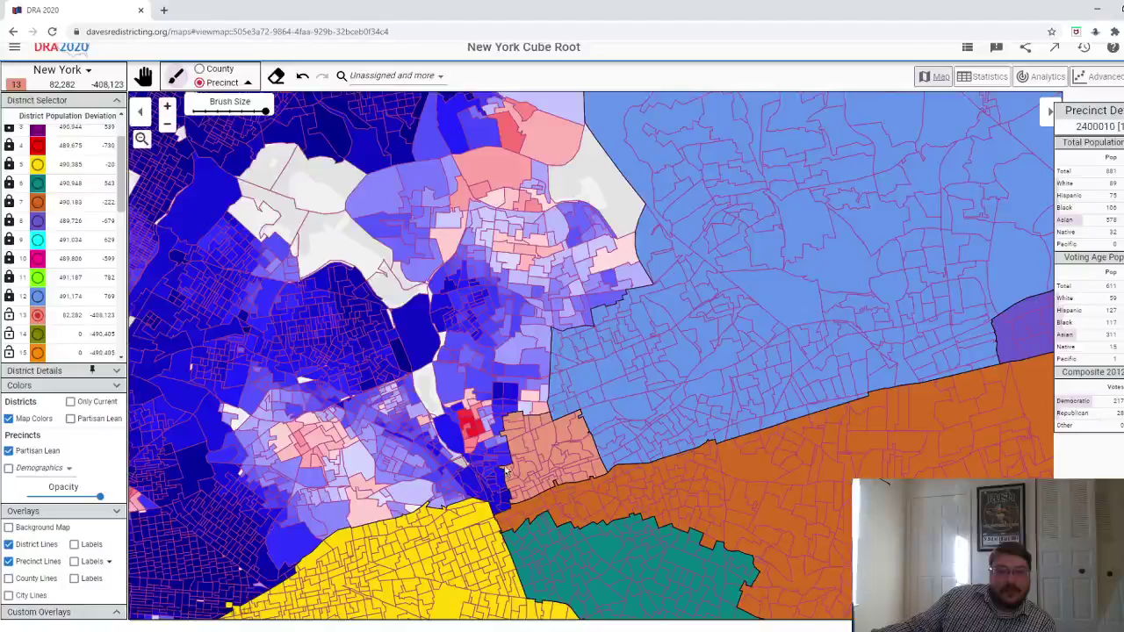
left_click(511, 411)
left_click(508, 382)
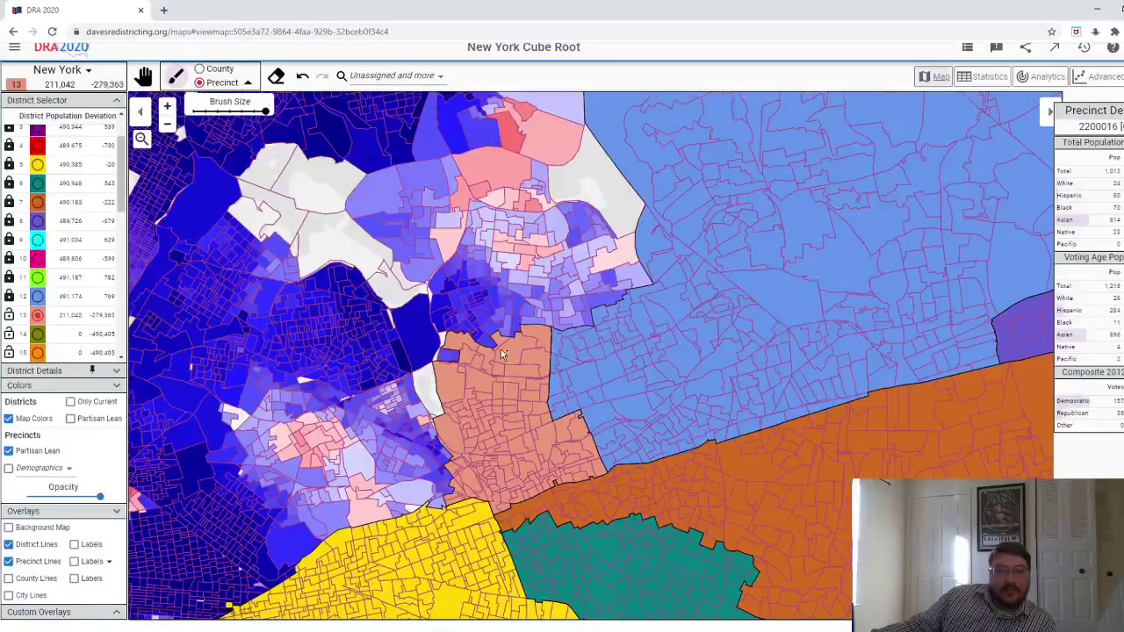
left_click(502, 351)
left_click(515, 307)
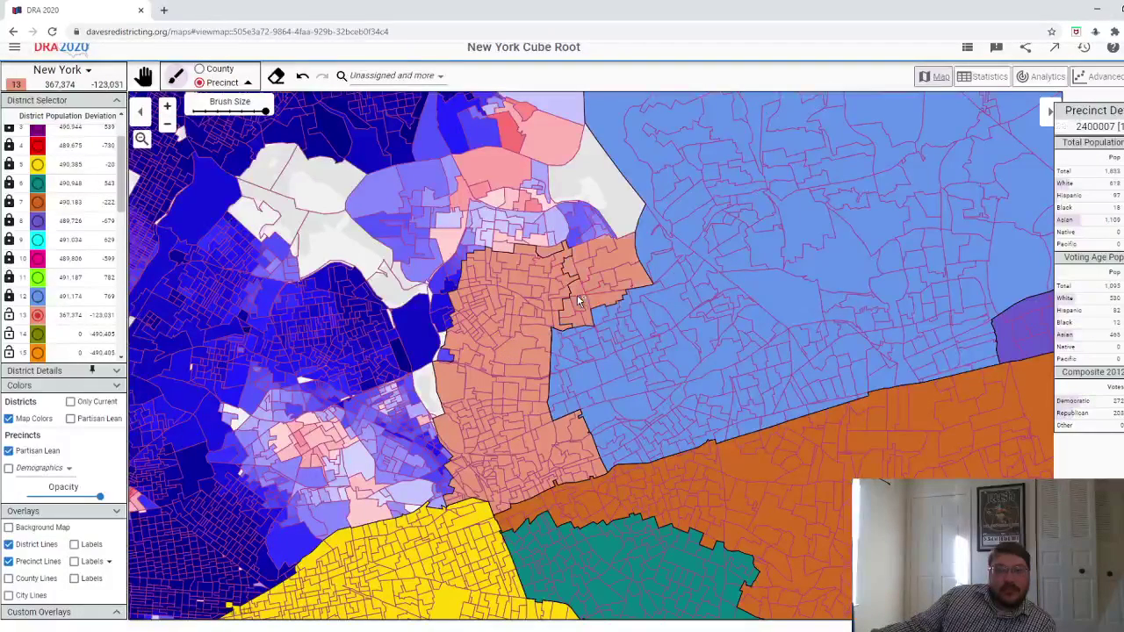
- Extend district 13 north through the white precinct beside district 12 and west to the empty precincts, undoing the oversized southwestern addition
left_click(577, 294)
left_click(522, 246)
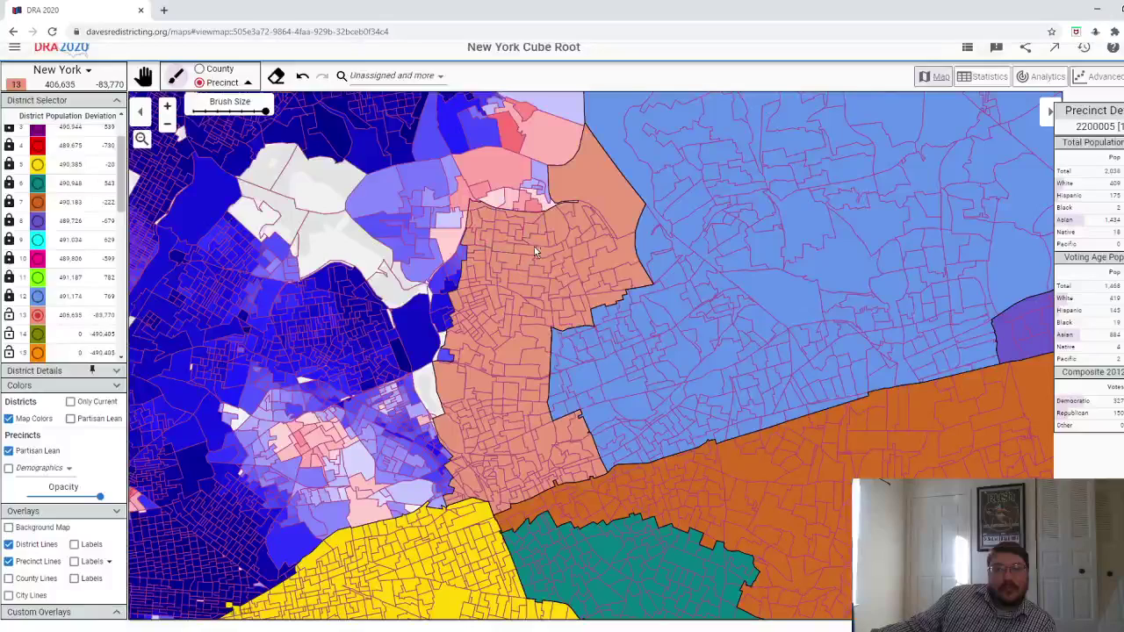
left_click(534, 246)
left_click(501, 212)
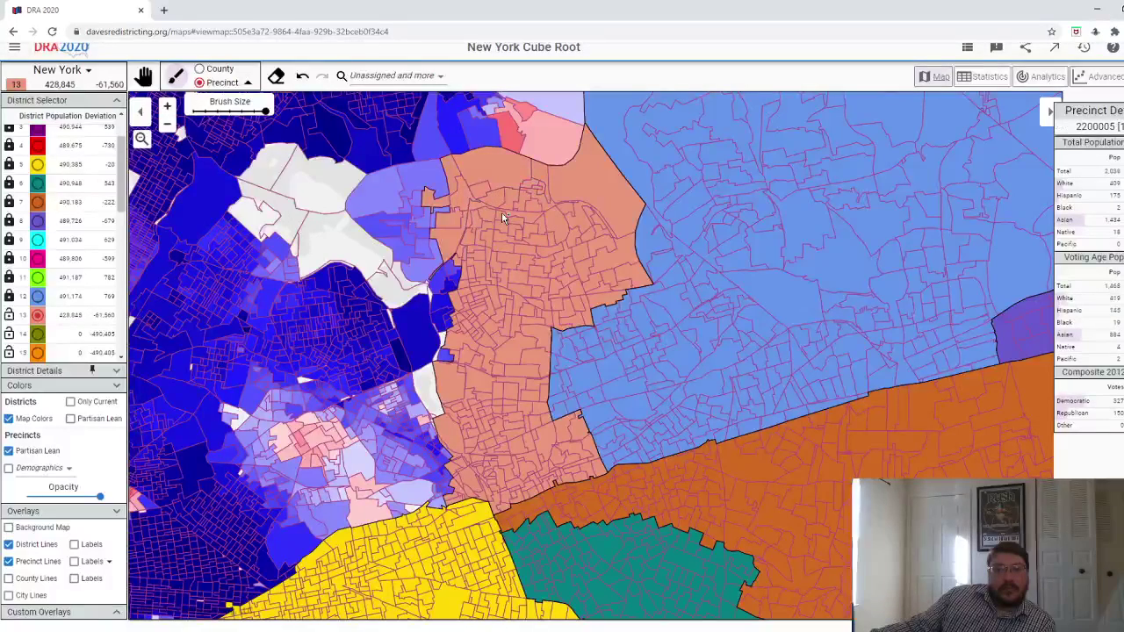
left_click(441, 228)
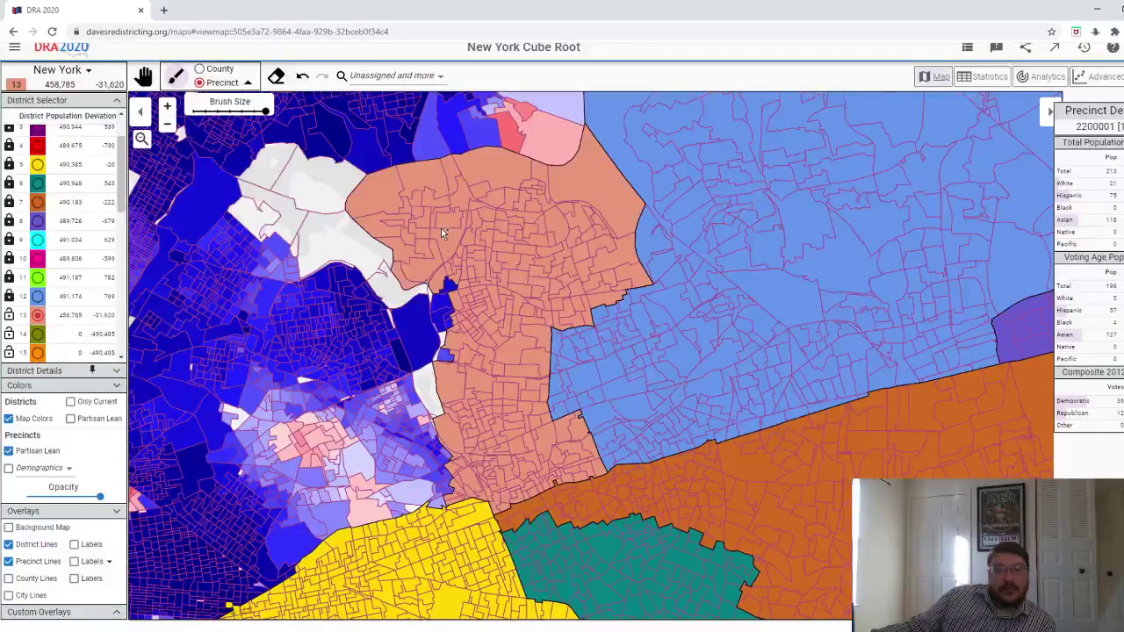
left_click(477, 288)
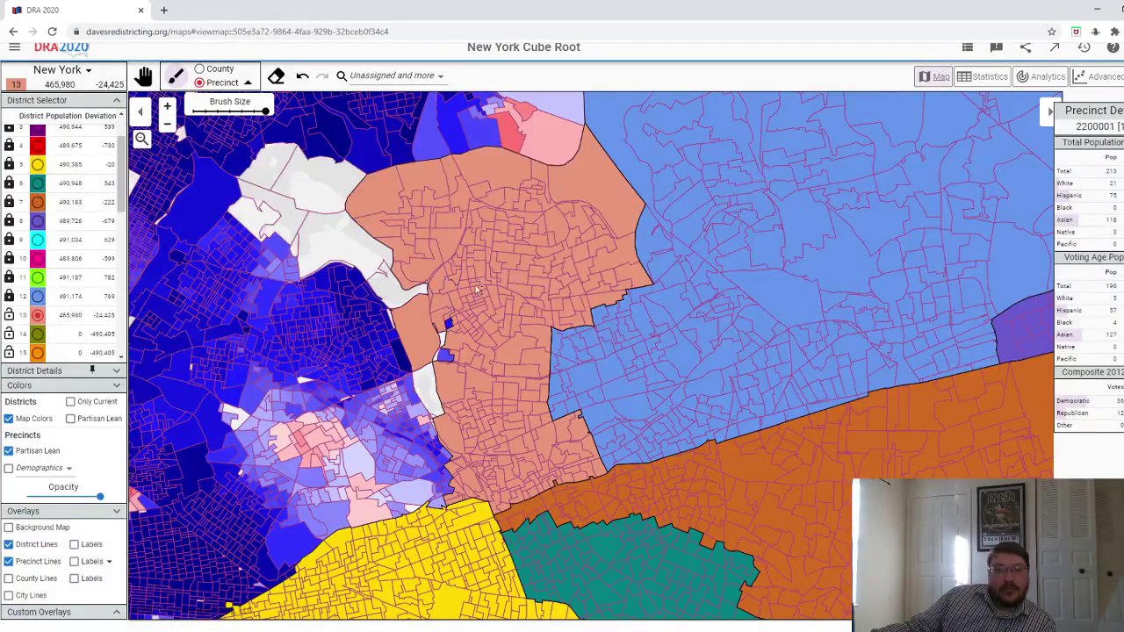
left_click(455, 416)
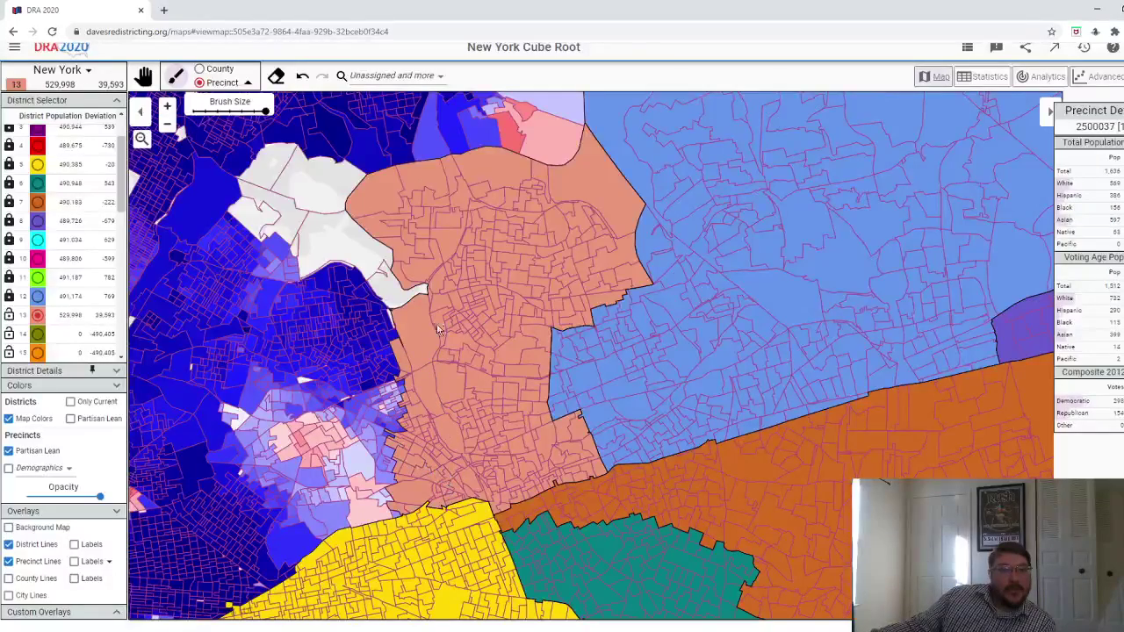
left_click(304, 78)
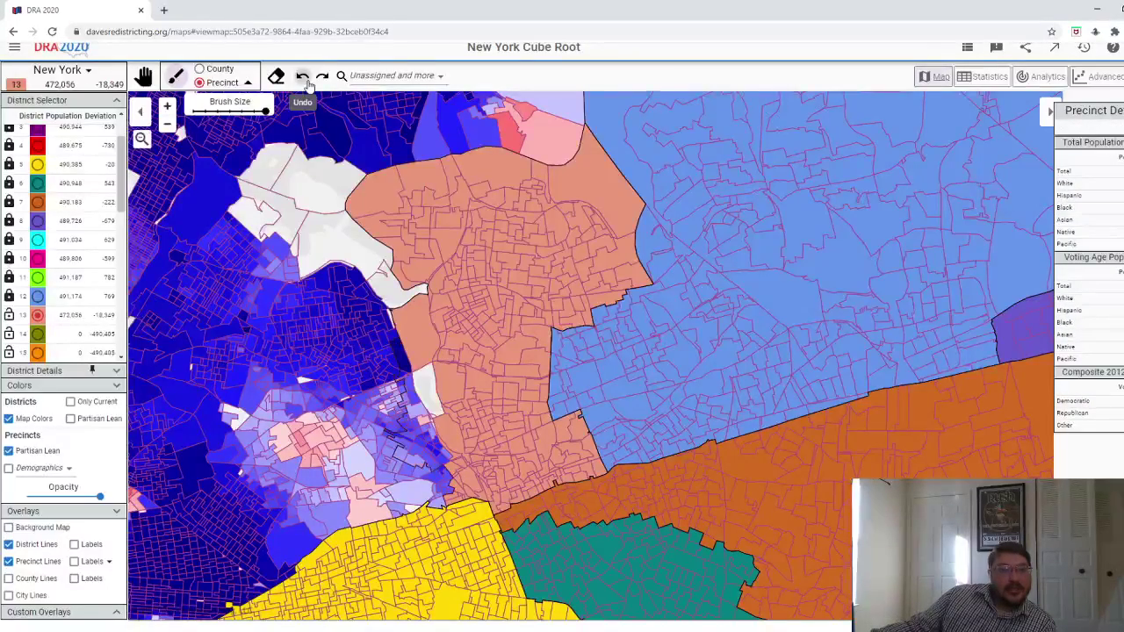
- With the smallest brush, add precincts along district 13's southwestern edge, including the empty white ones, and undo the last addition that exceeds the target
scroll(369, 492, "up", 3)
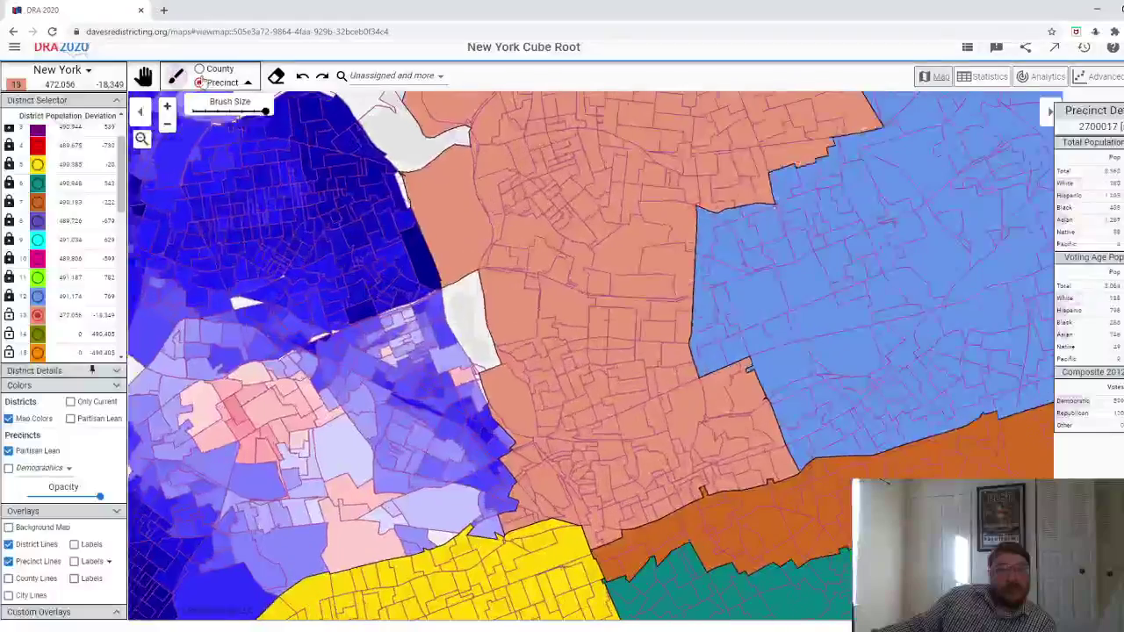
left_click(194, 112)
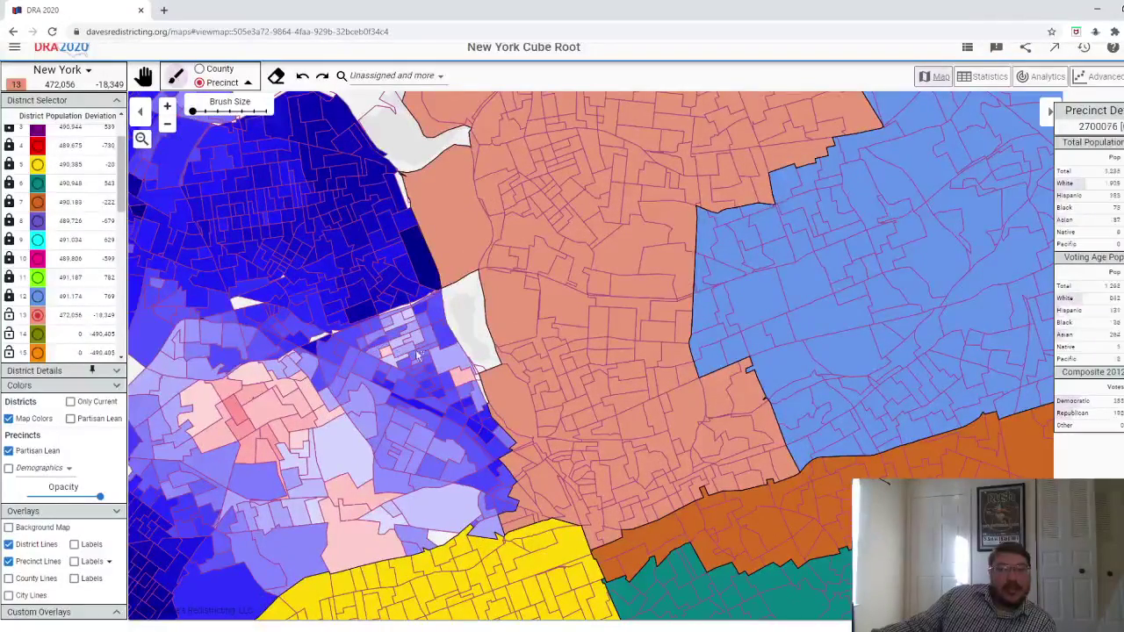
scroll(480, 410, "up", 2)
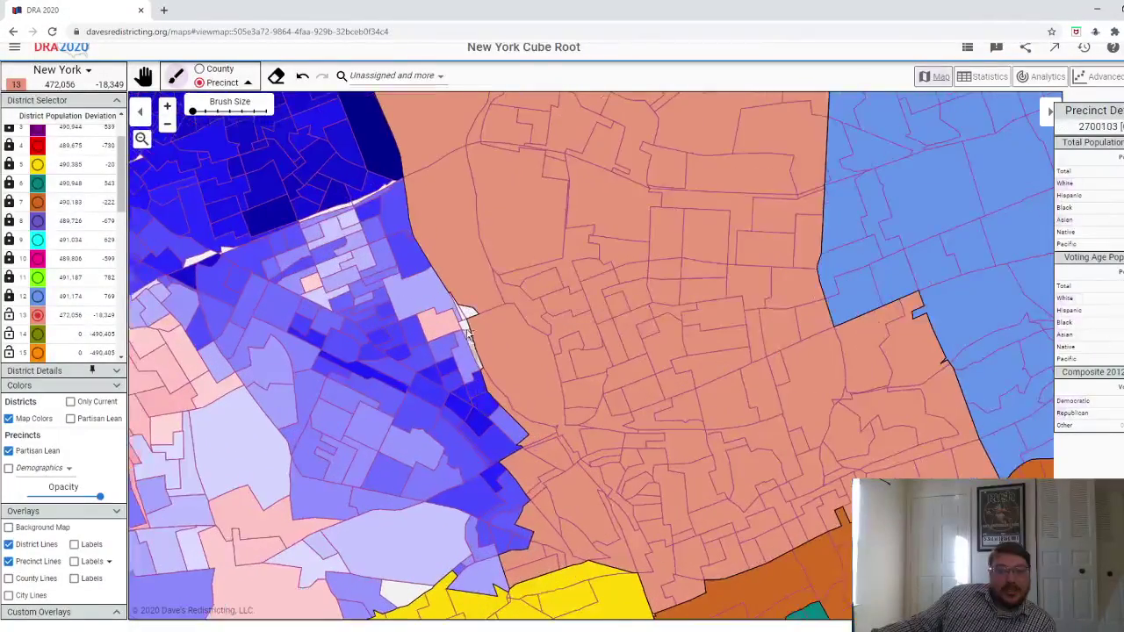
mouse_move(463, 325)
left_mouse_down()
mouse_move(480, 392)
mouse_move(511, 438)
mouse_move(510, 547)
mouse_move(524, 551)
mouse_move(503, 547)
mouse_move(489, 569)
mouse_move(462, 567)
mouse_move(503, 528)
mouse_move(498, 484)
mouse_move(483, 493)
mouse_move(536, 432)
mouse_move(495, 452)
left_mouse_up()
left_click(504, 530)
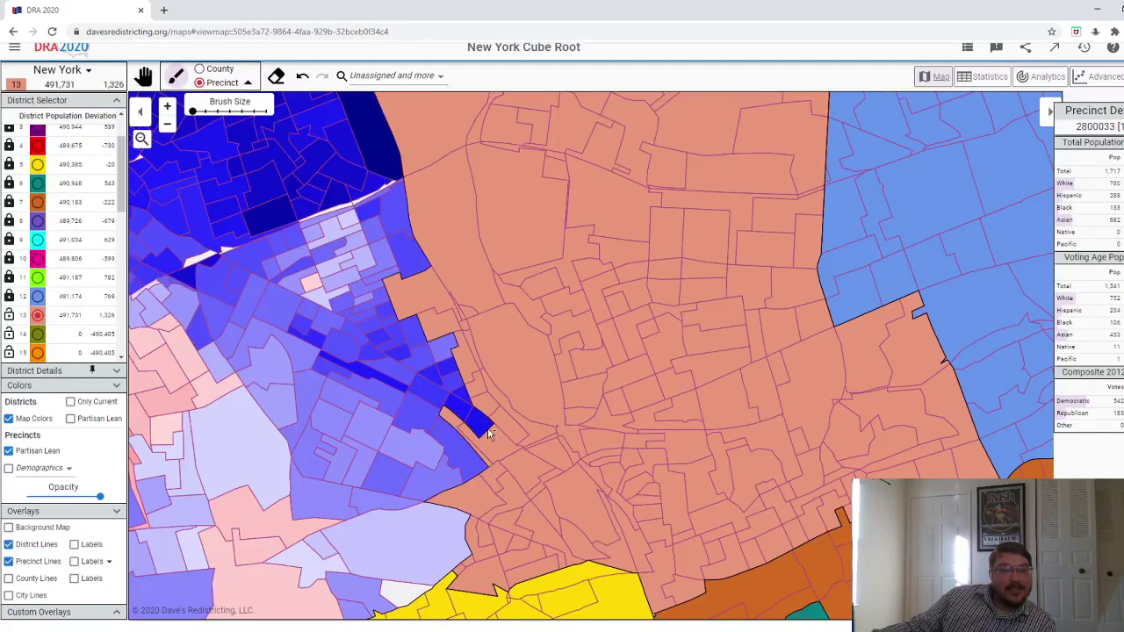
left_click(302, 78)
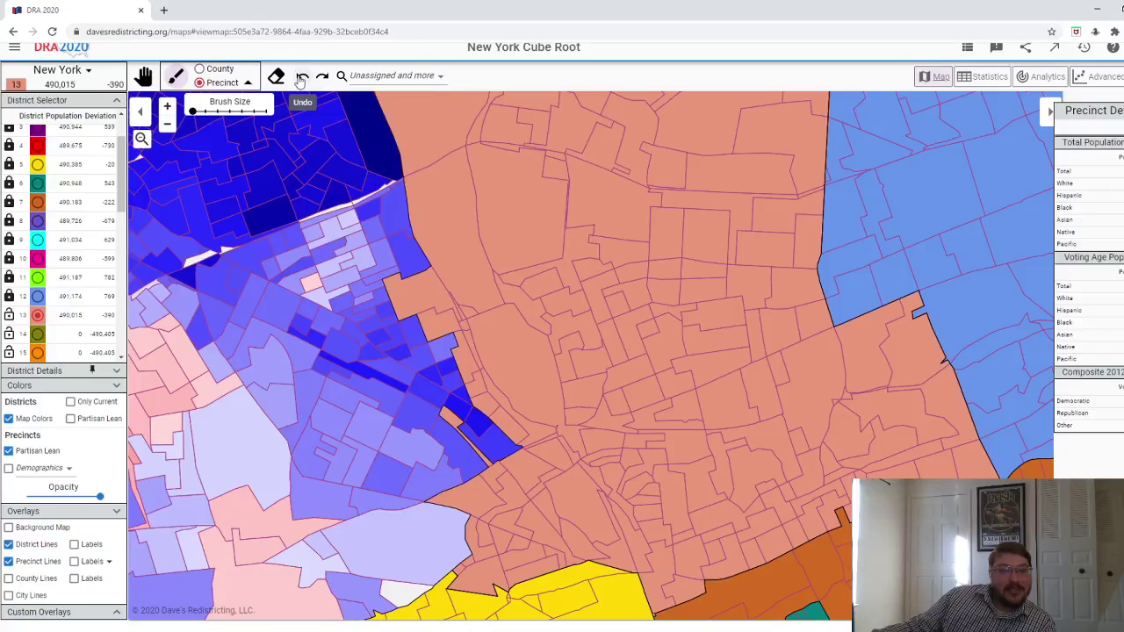
- Add the missing precinct to district 13's southwestern edge and start district 14 with the precincts just west of it
left_click(495, 445)
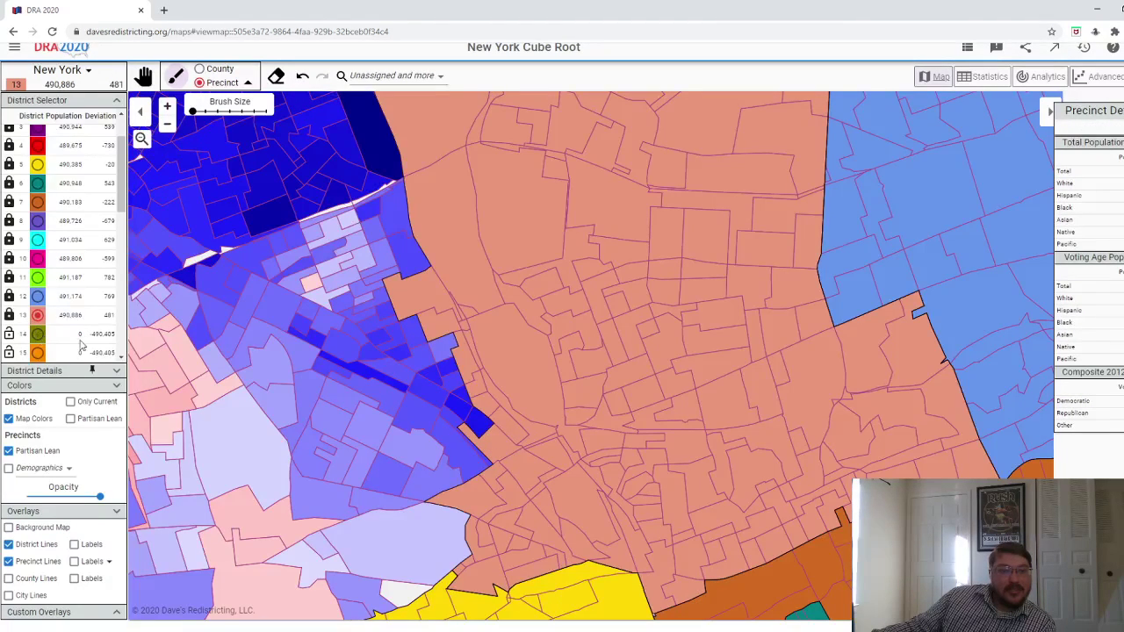
left_click(79, 339)
scroll(430, 440, "down", 2)
left_click(413, 452)
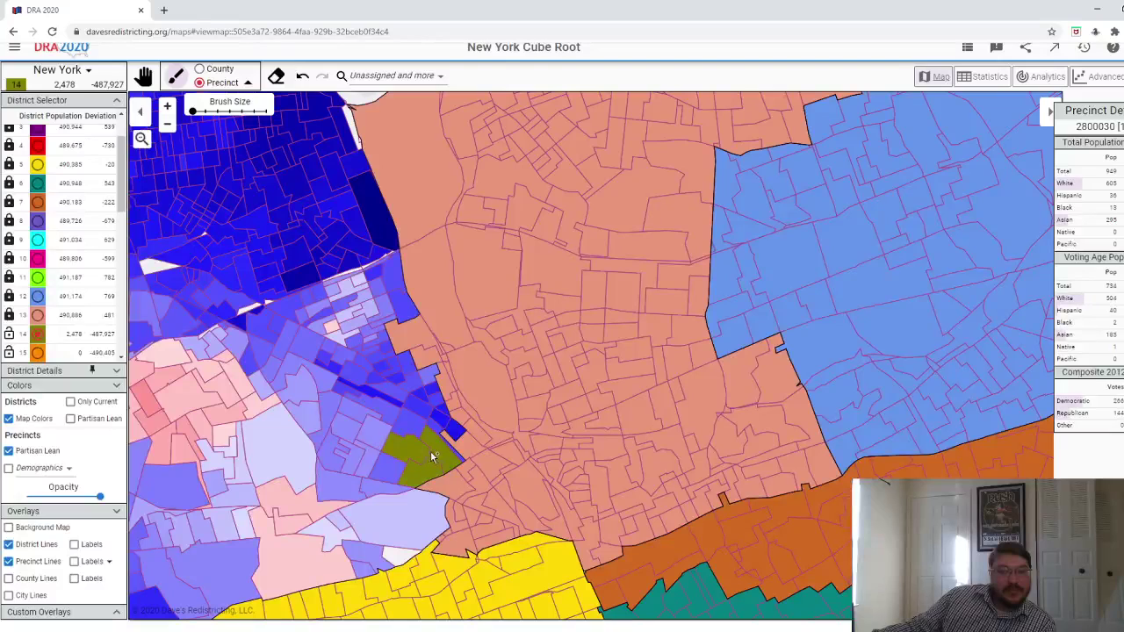
left_click(448, 428)
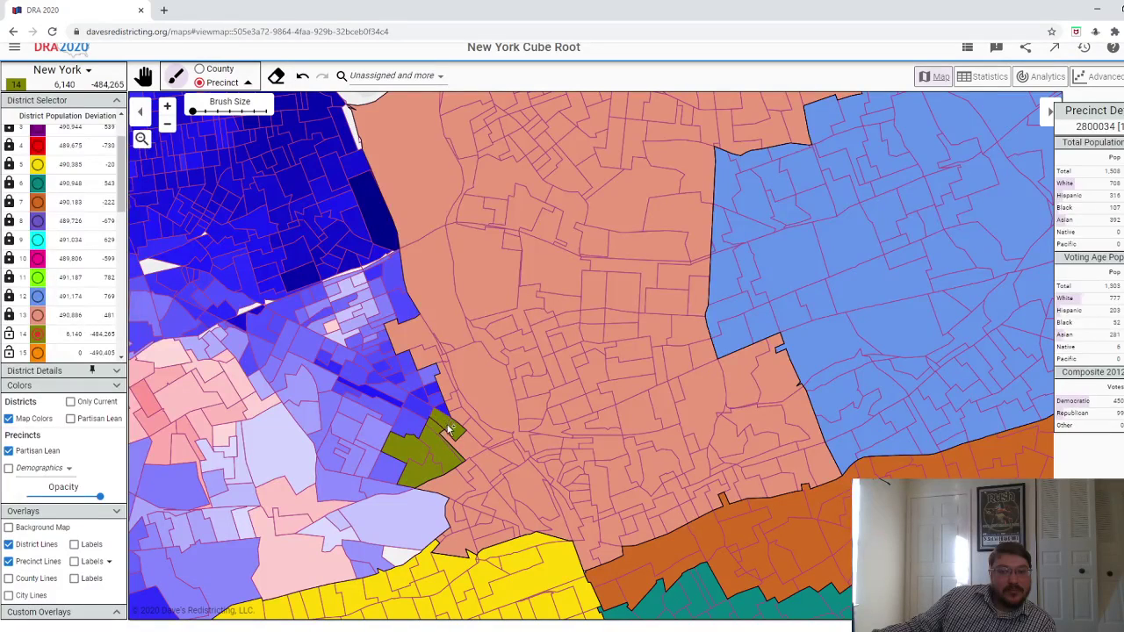
- With the largest brush, paint district 14 westward along district 5's northern edge and north along district 13's western edge
left_click(265, 111)
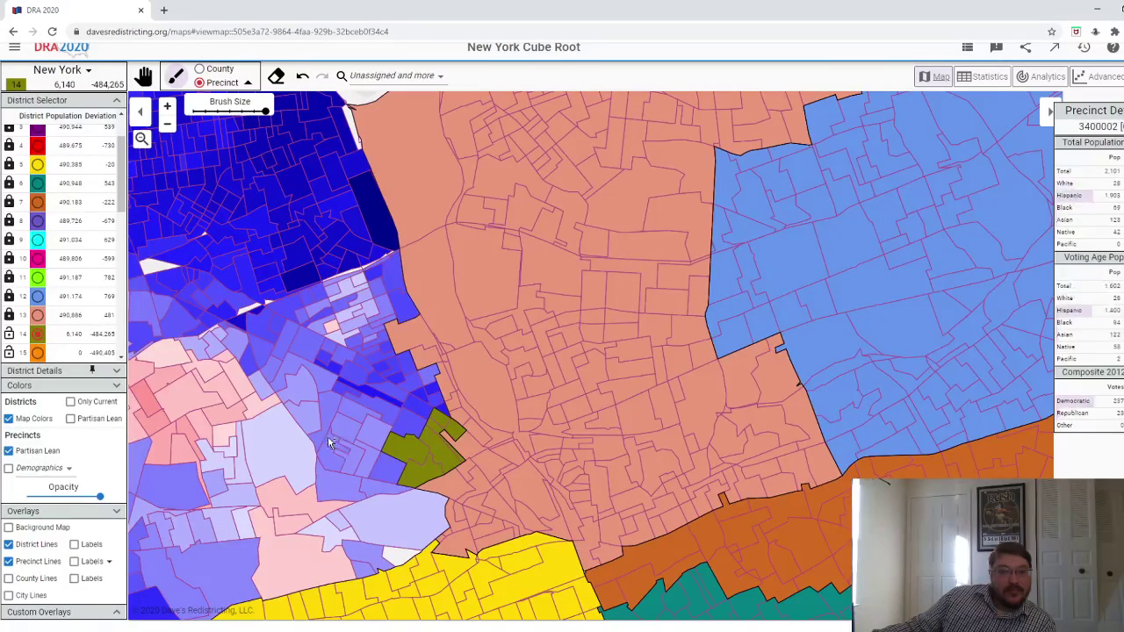
left_click(361, 469)
left_click(338, 549)
scroll(338, 549, "down", 1)
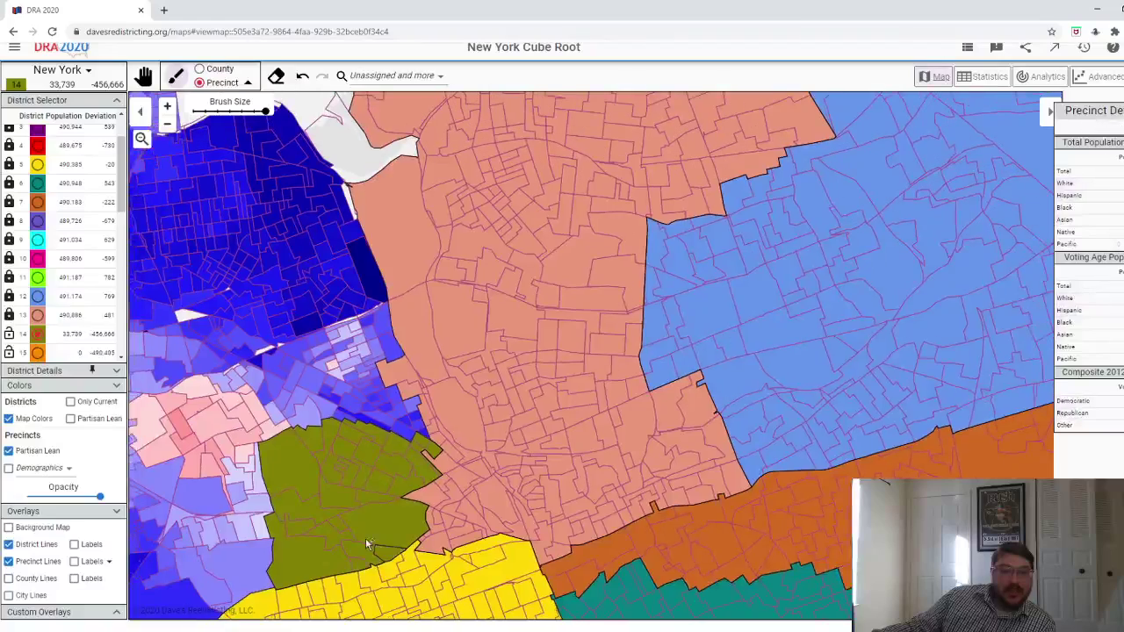
left_click(366, 442)
left_click(352, 366)
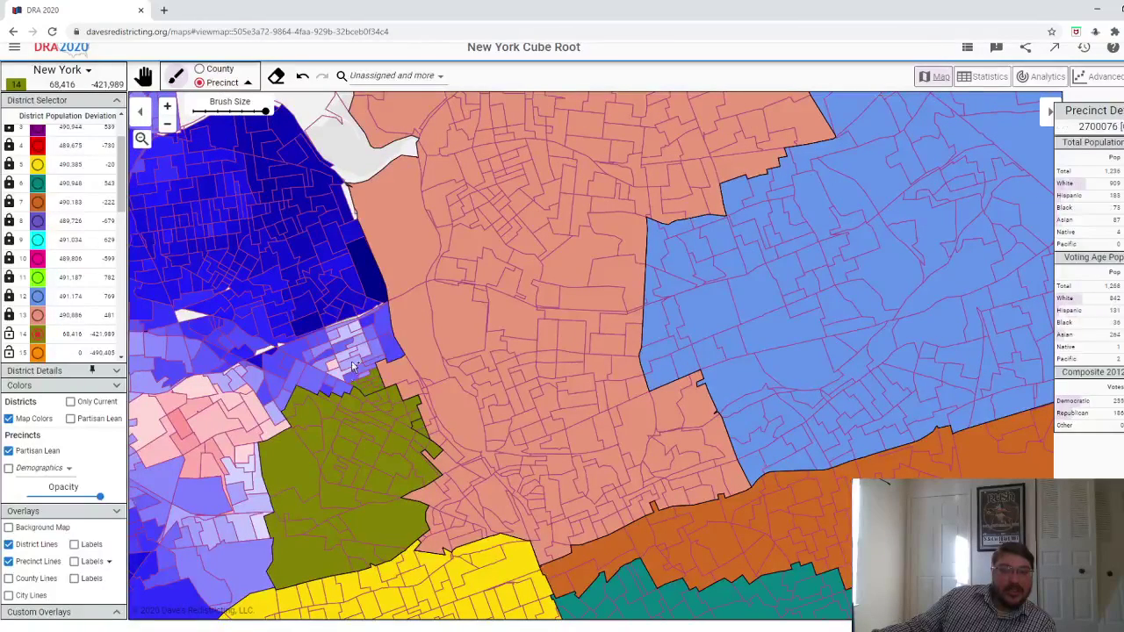
left_click(360, 369)
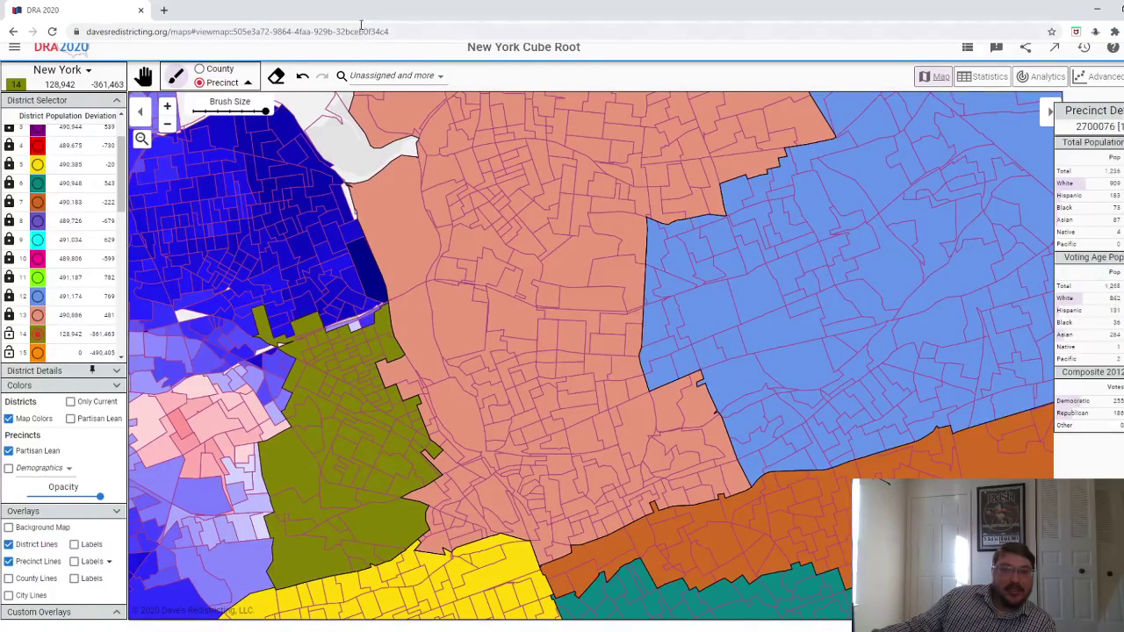
left_click(302, 75)
left_click(362, 376)
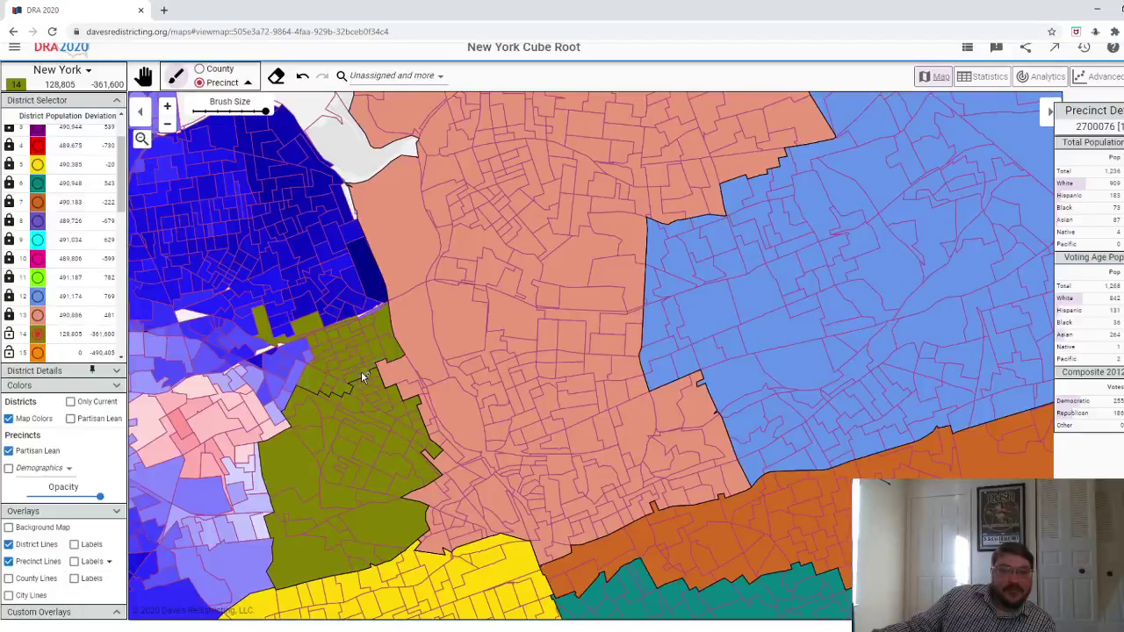
left_click(302, 75)
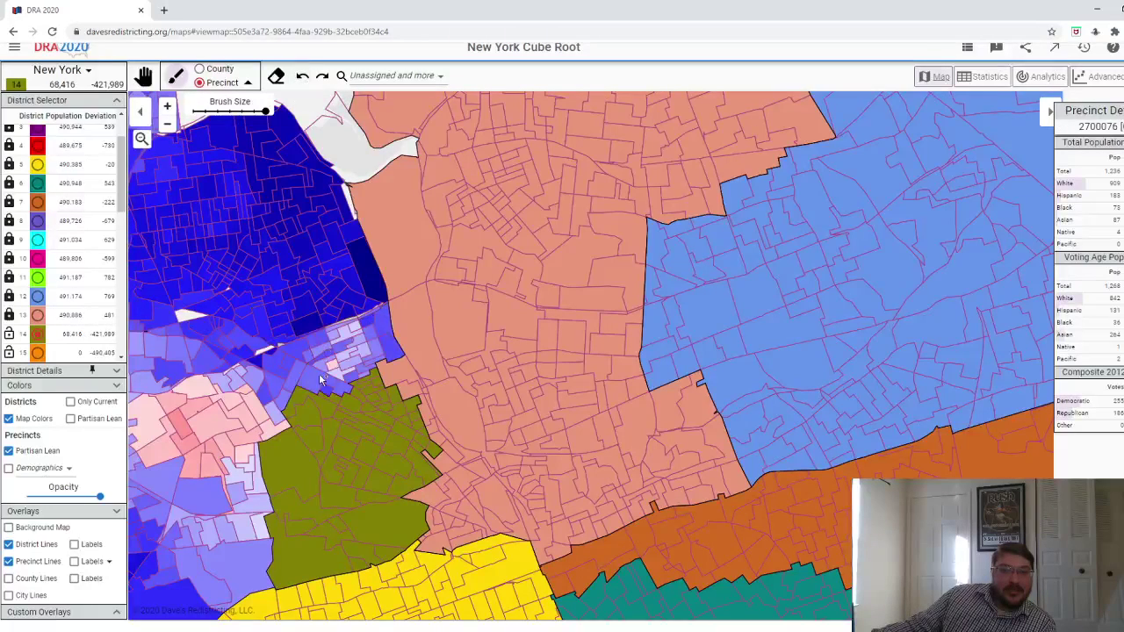
- Extend district 14 north to the narrow white strips beside district 13 and add precincts beyond its western edge
left_click(325, 392)
left_click(384, 371)
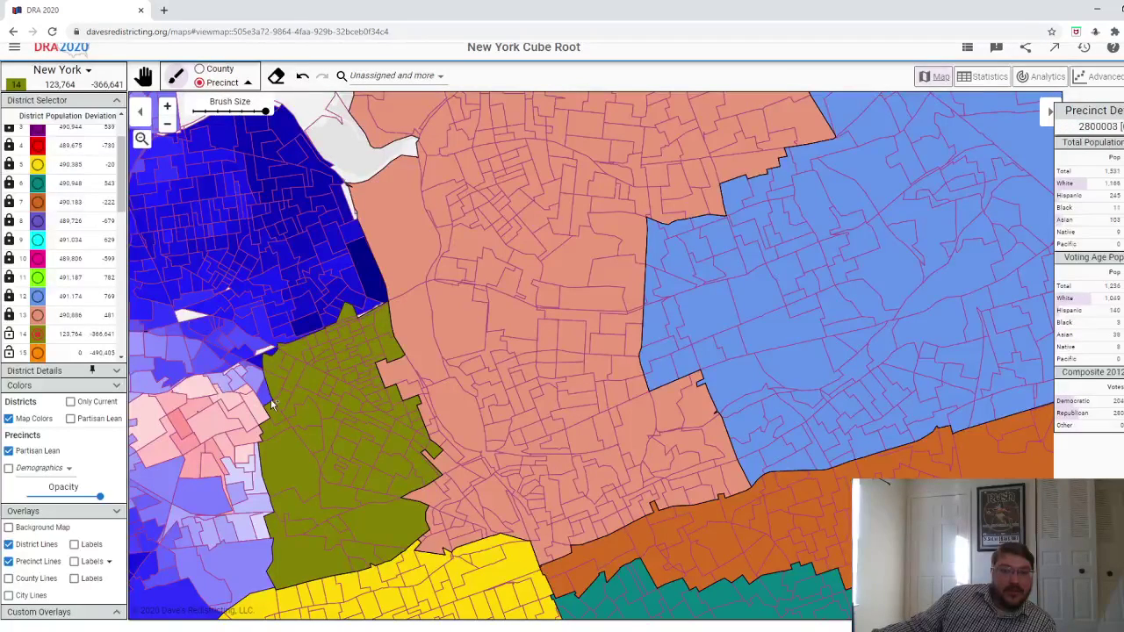
left_click_drag(270, 518, 228, 527)
- Extend district 14 west over the pink precincts and north past the white strips, undoing an addition along the way
scroll(224, 531, "down", 5)
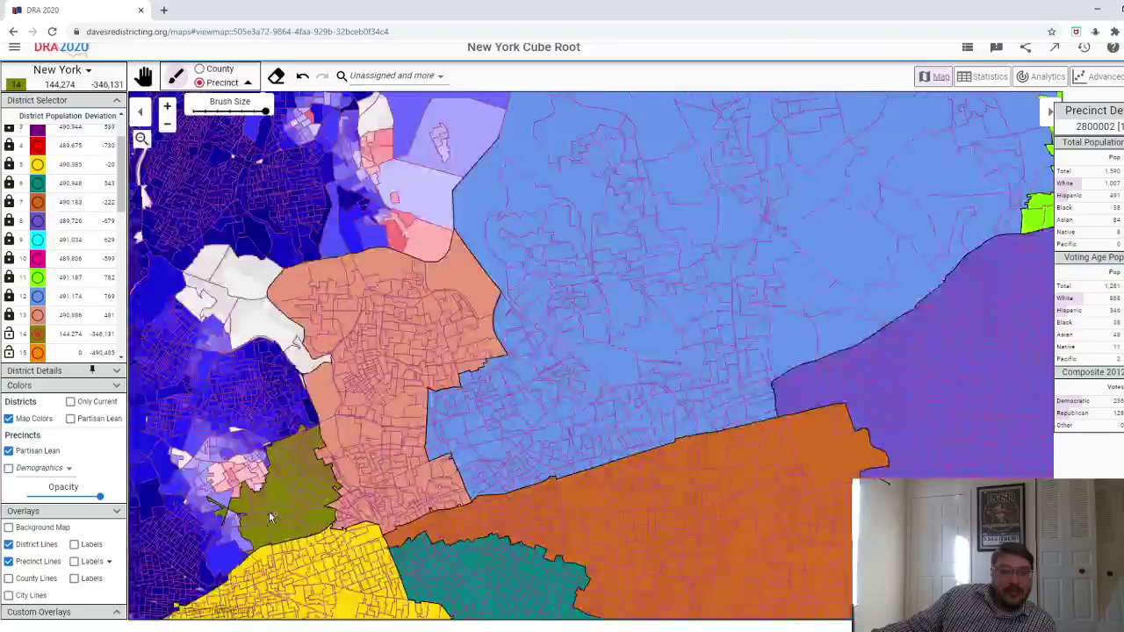
scroll(220, 533, "up", 5)
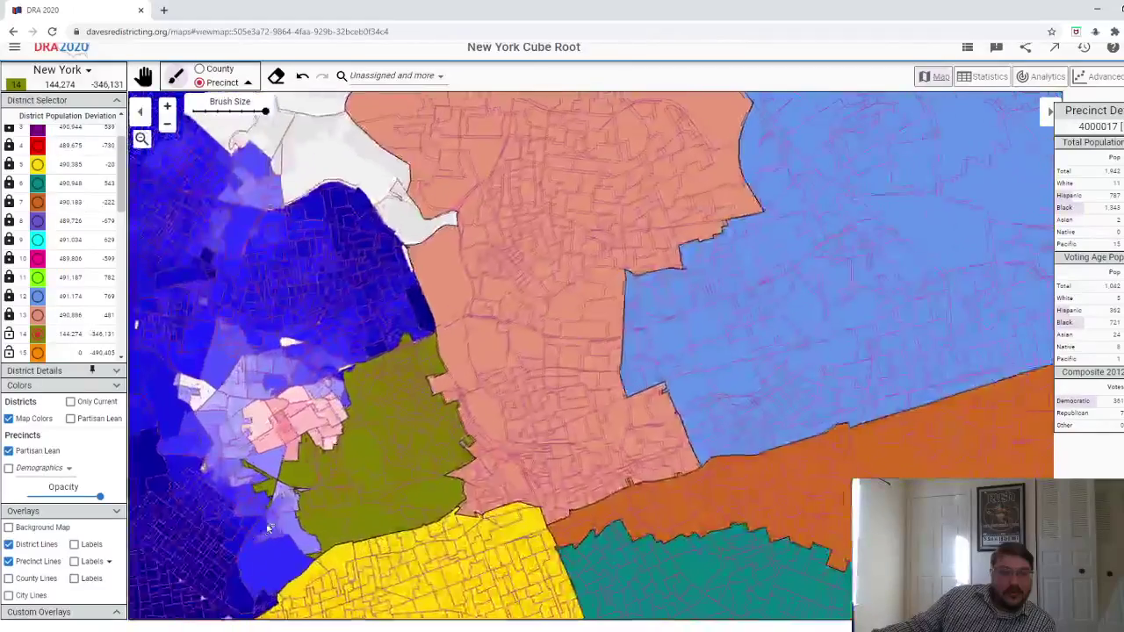
left_click_drag(343, 452, 345, 402)
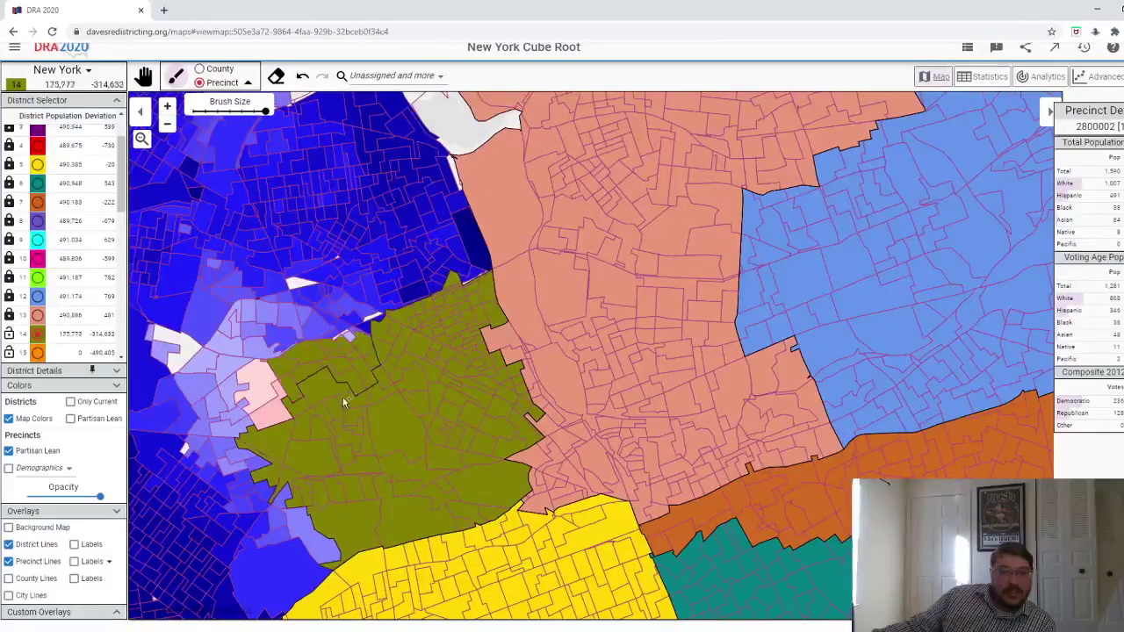
left_click(302, 76)
left_click_drag(301, 290, 303, 345)
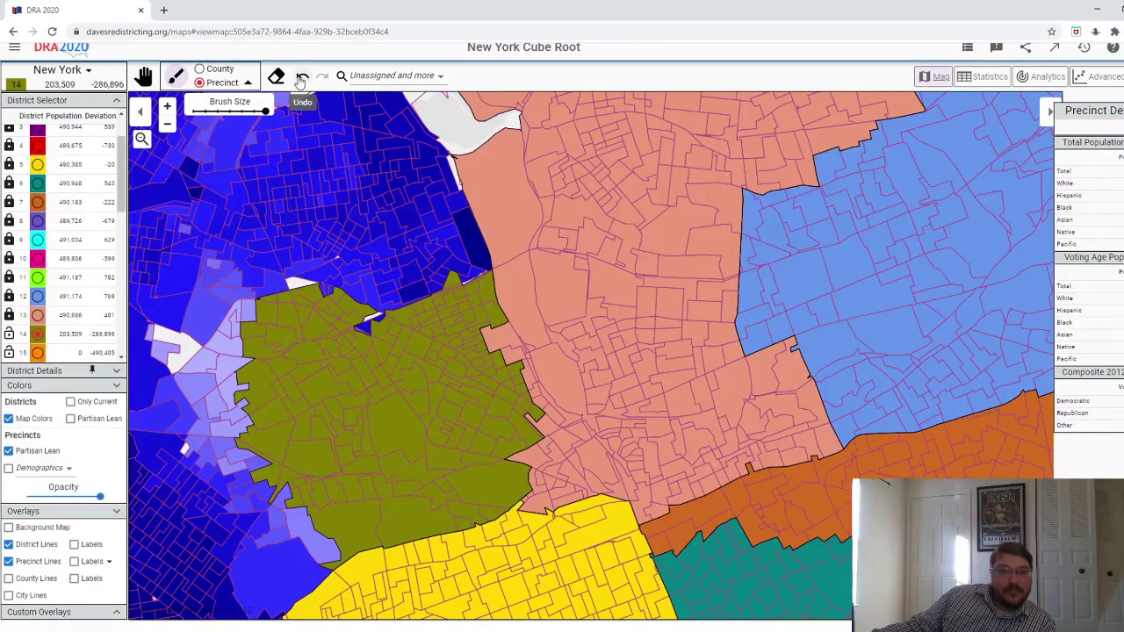
left_click(341, 367)
left_click(328, 356)
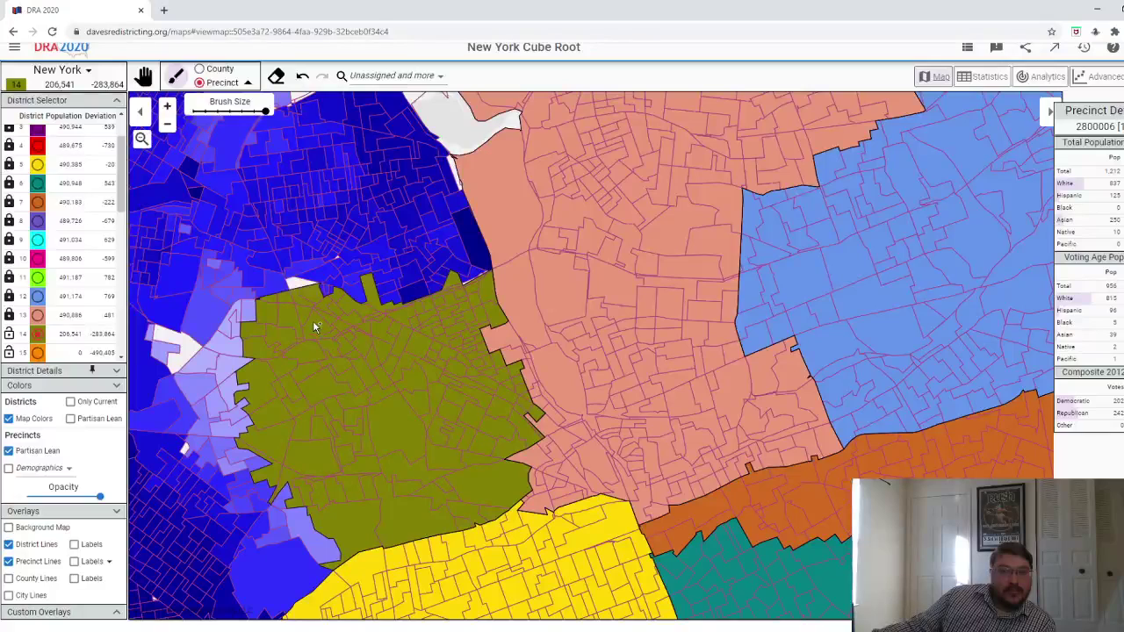
left_click(313, 323)
left_click(387, 320)
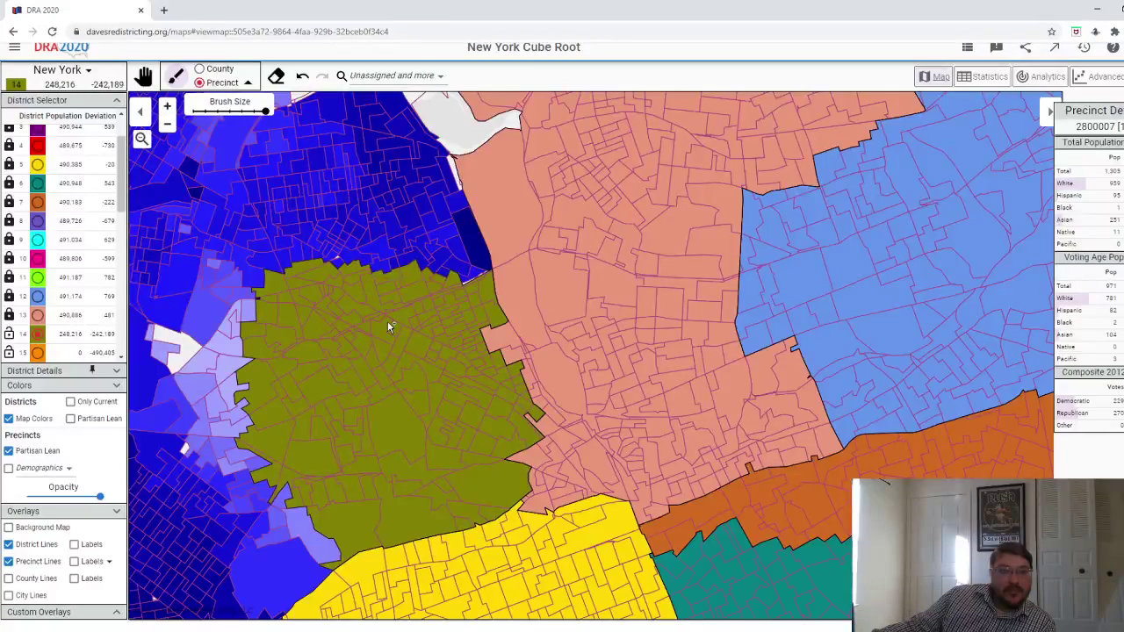
- Extend district 14 southwest along district 5's edge and west over the light-blue precincts next to the white area
left_click(303, 513)
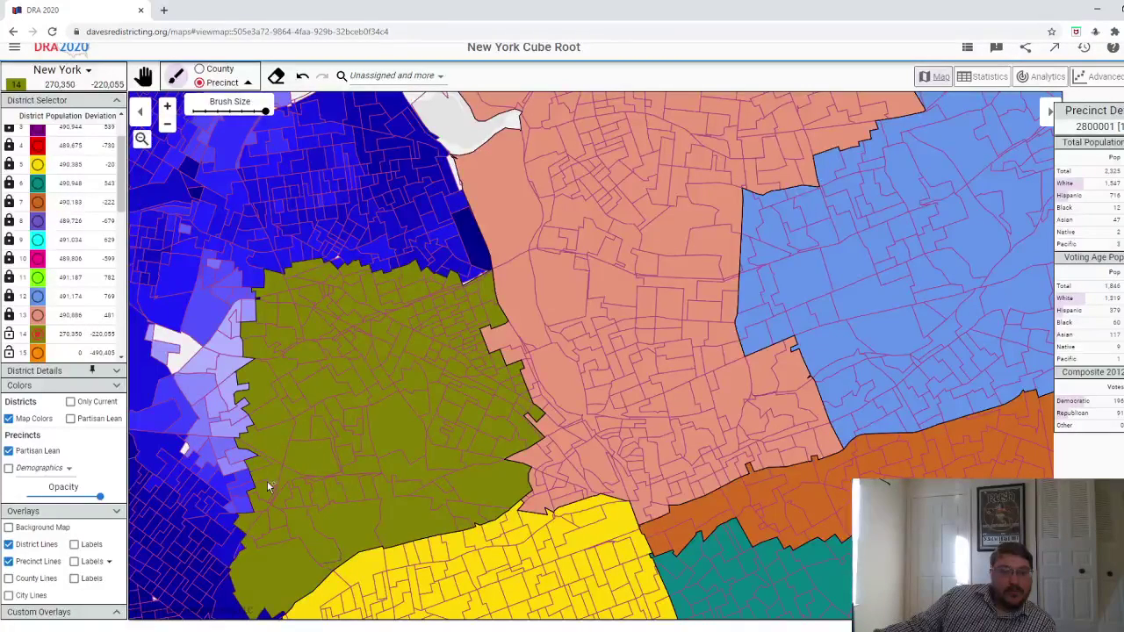
left_click(269, 479)
left_click(264, 388)
left_click(273, 353)
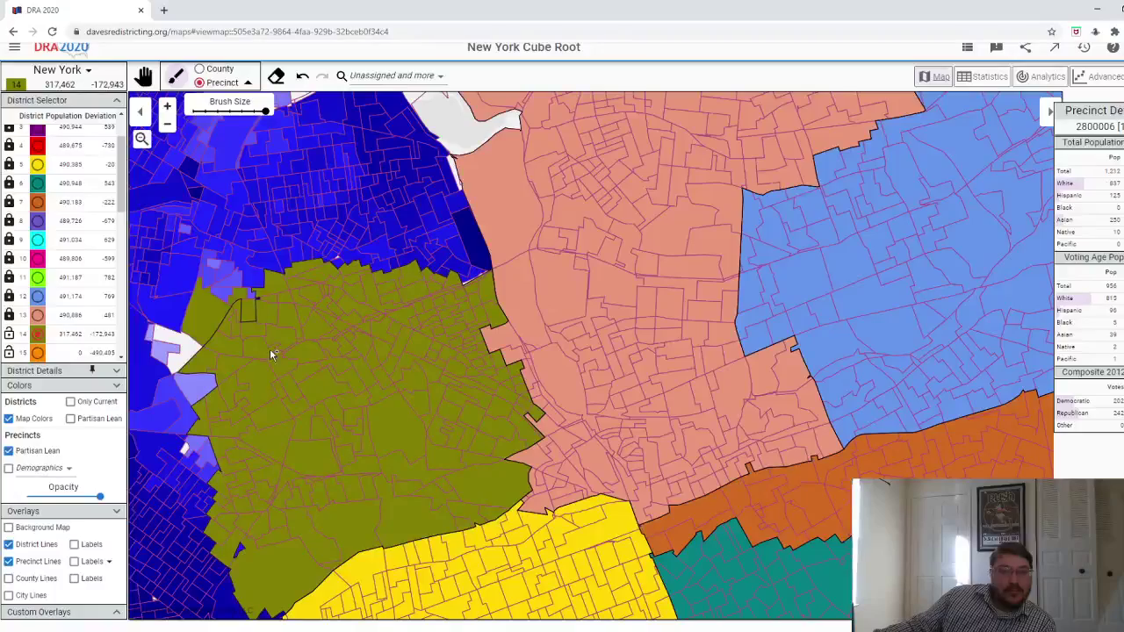
left_click(250, 563)
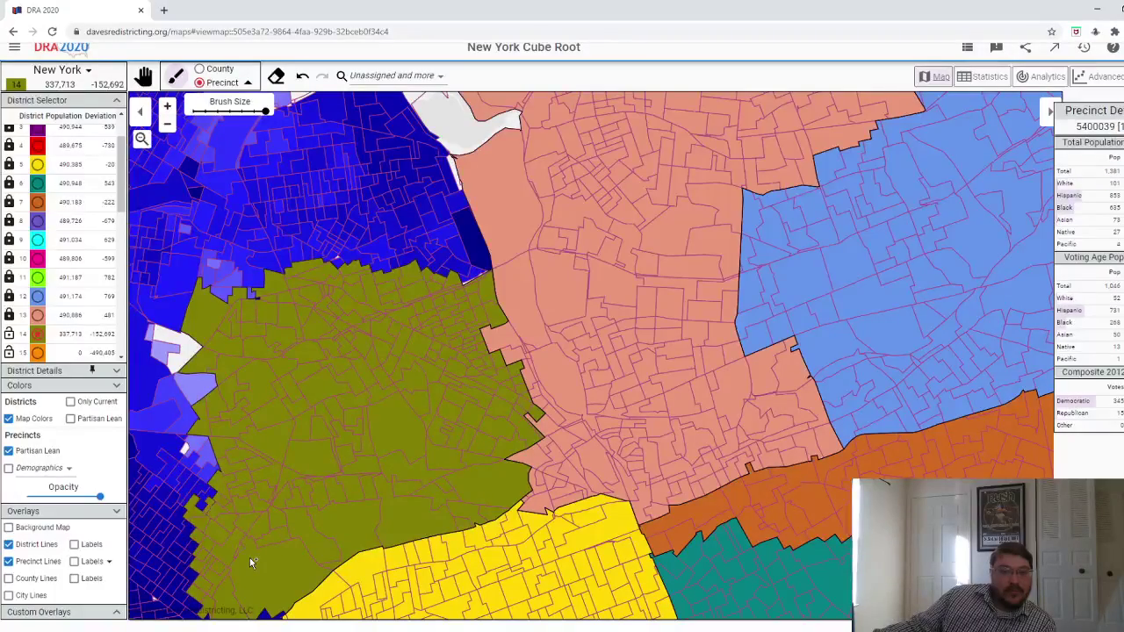
- Extend district 14 farther west and southwest, absorbing the white western precincts and those at its southern tip beside district 5
scroll(257, 551, "down", 4)
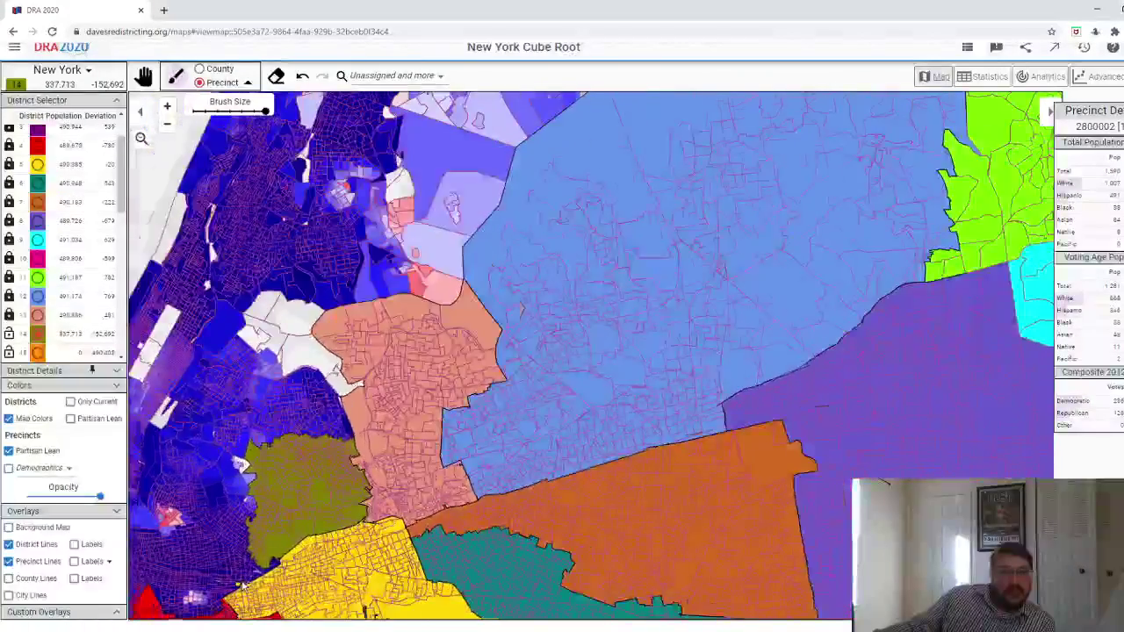
scroll(244, 586, "up", 3)
left_click(254, 399)
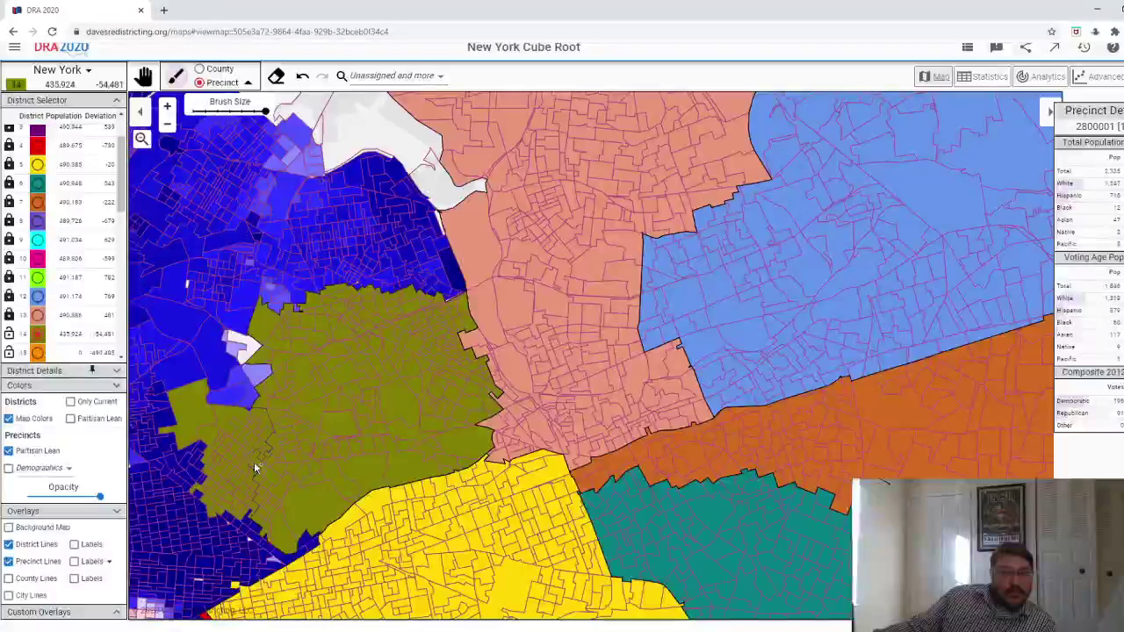
left_click(257, 398)
left_click(256, 397)
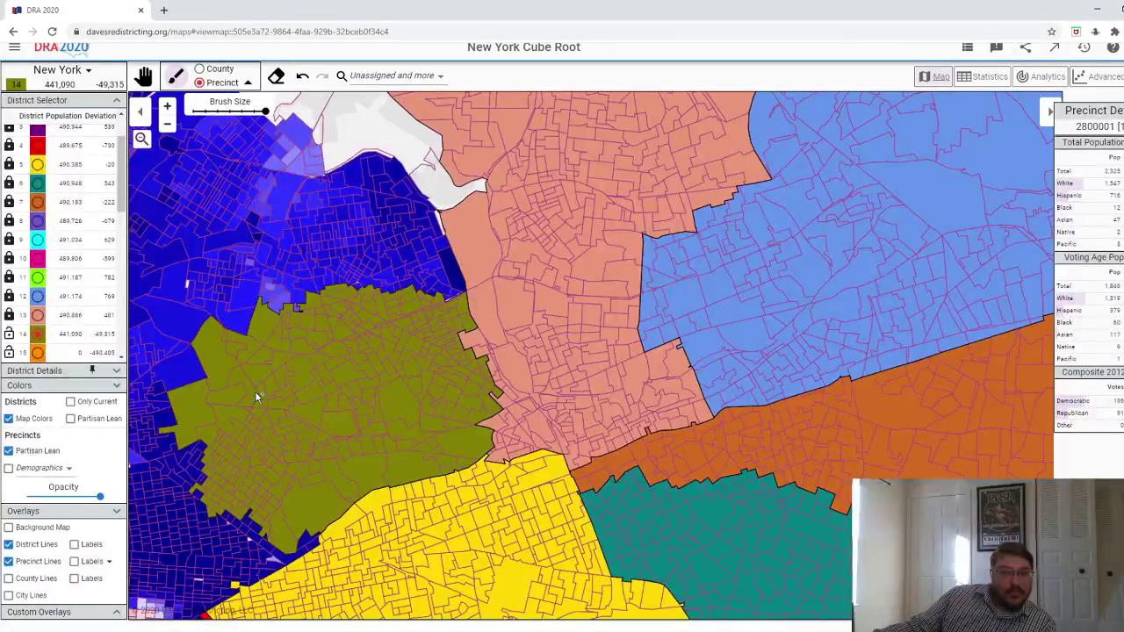
left_click(310, 506)
left_click(301, 508)
left_click(284, 467)
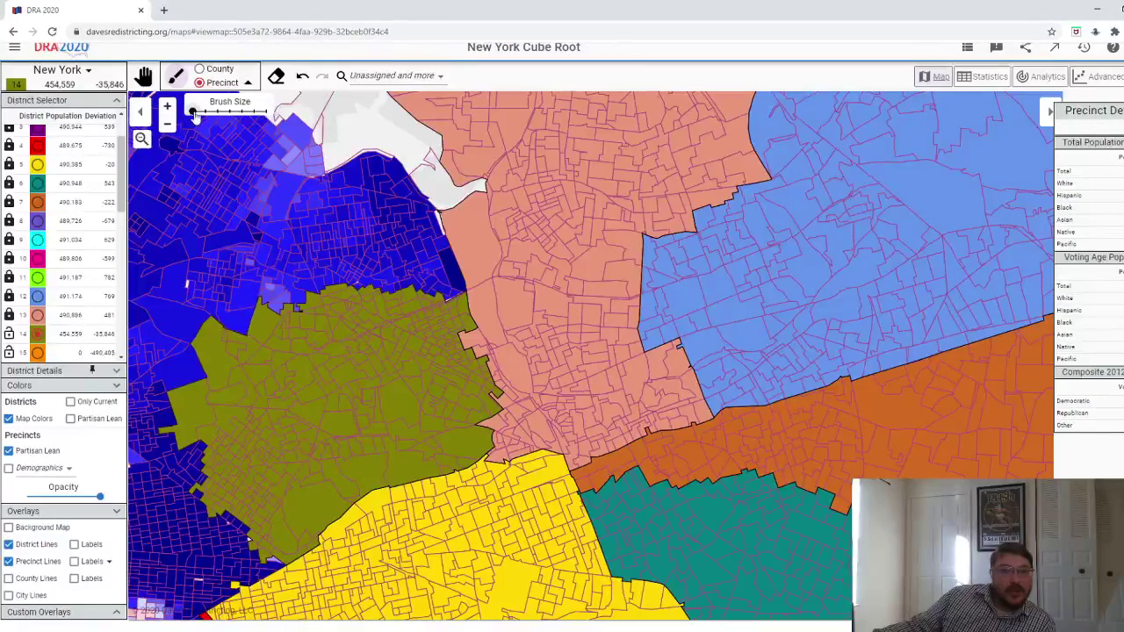
- With the smallest brush, add precincts in the notch at the western end of district 14's northern edge
scroll(186, 517, "up", 2)
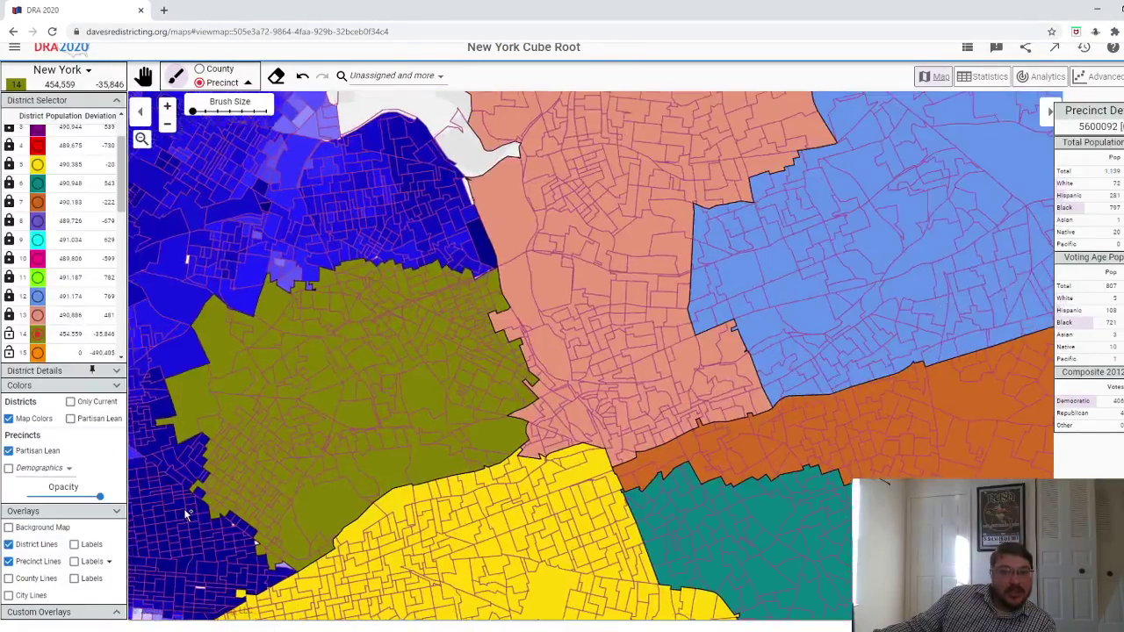
left_click(314, 293)
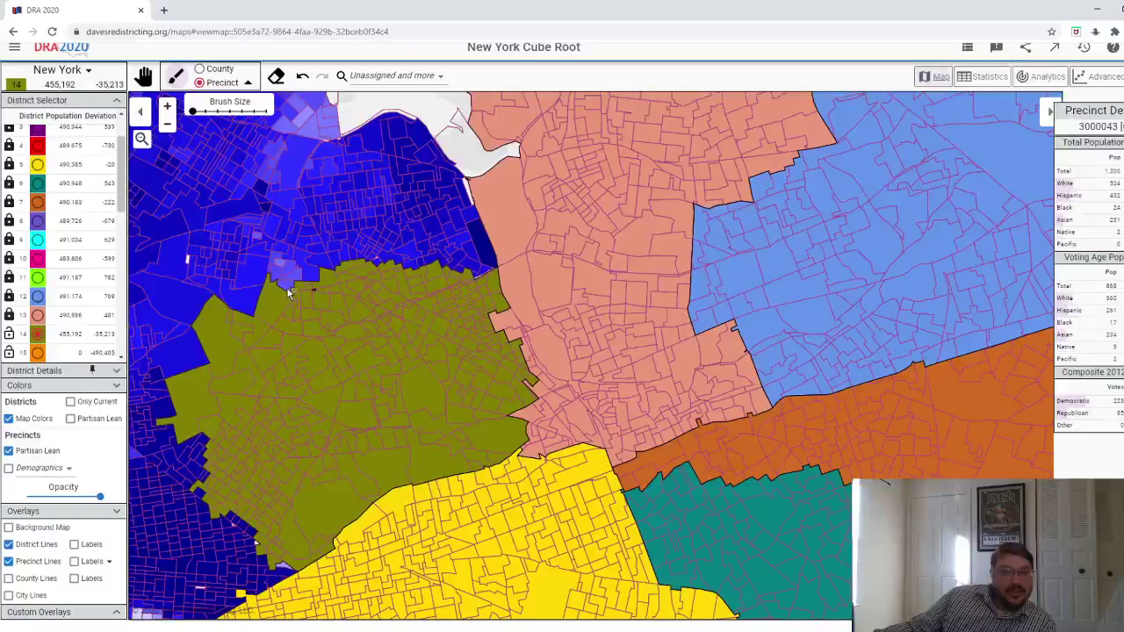
left_click(290, 294)
- Add the lavender precinct beside district 5 and the neighboring precincts and white slivers along district 14's southern edge
scroll(314, 287, "up", 2)
scroll(314, 301, "down", 1)
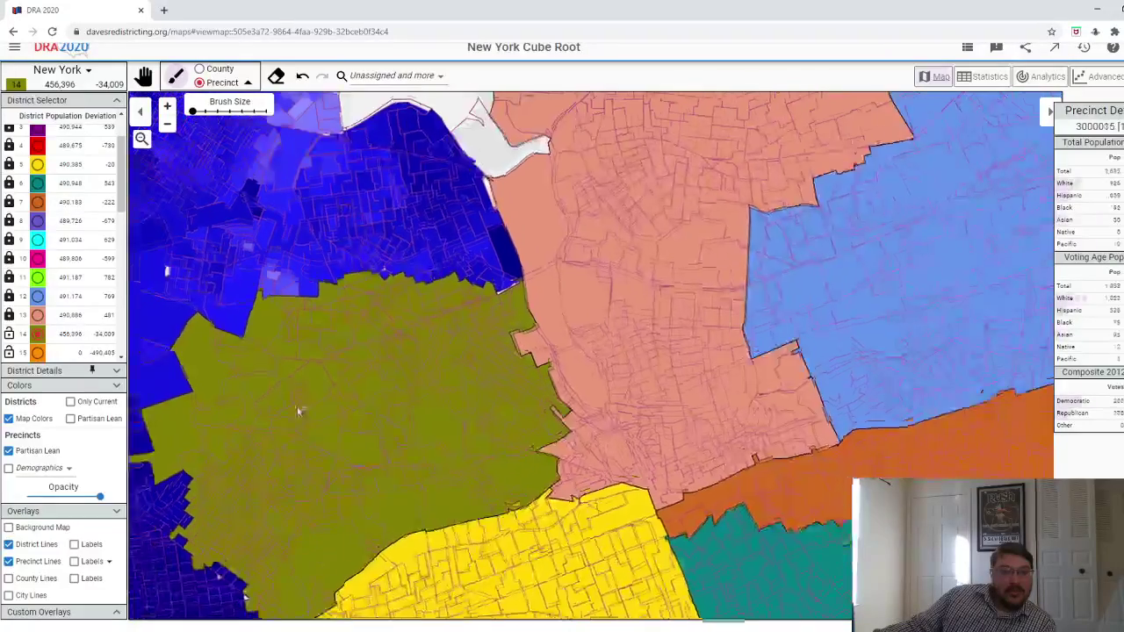
scroll(299, 411, "down", 2)
scroll(308, 474, "up", 5)
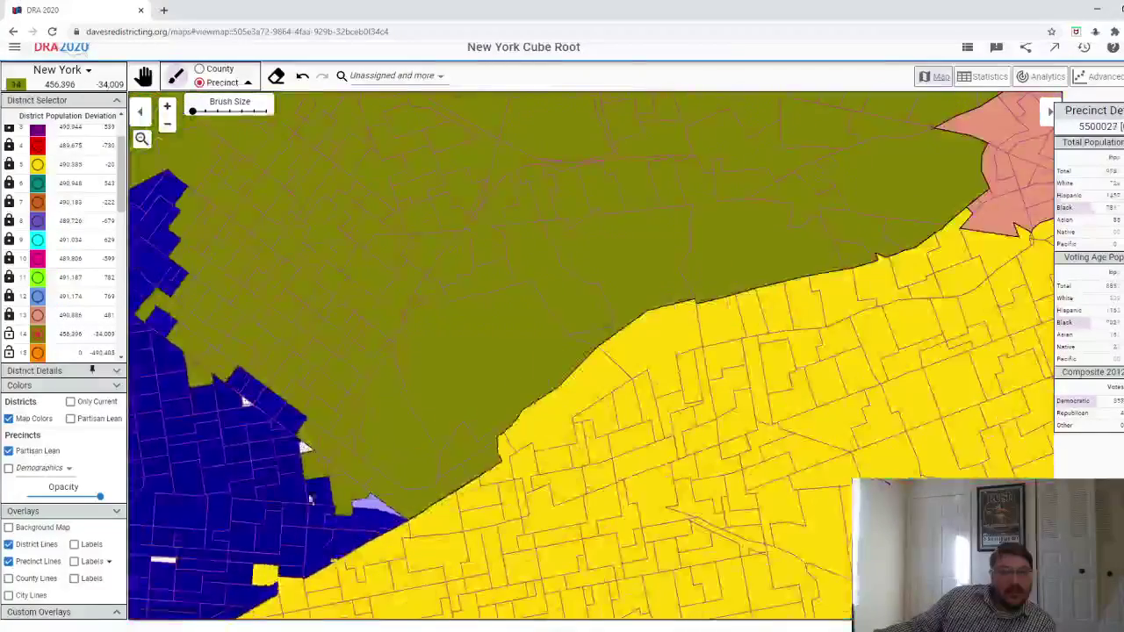
left_click(373, 502)
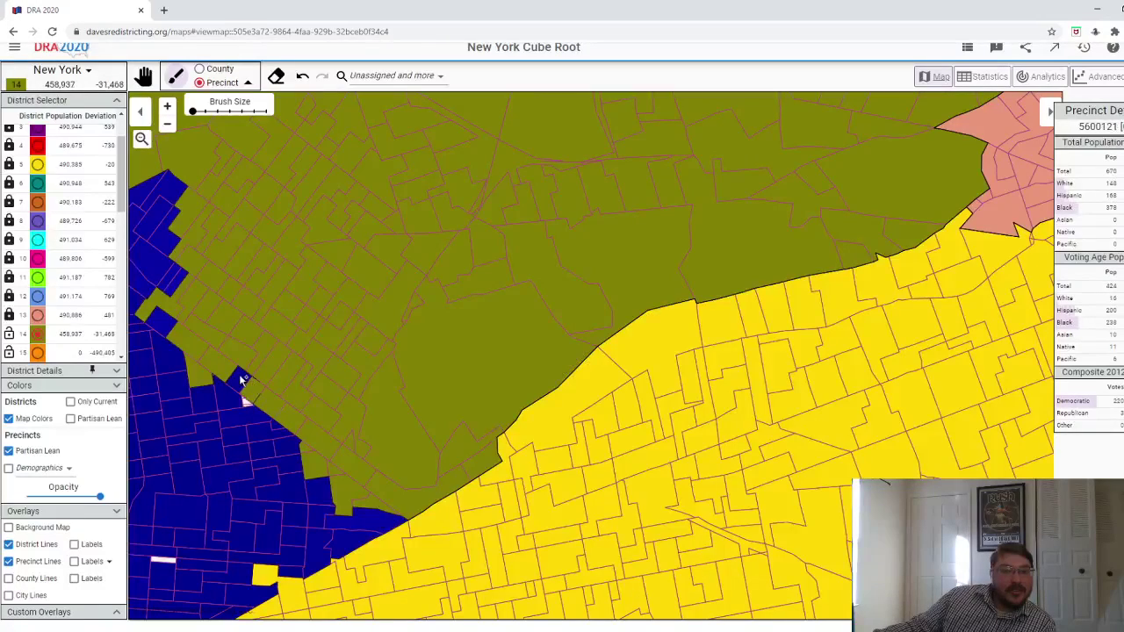
- Add precincts along district 14's southwestern edge to fill the notch and smooth the boundary
scroll(304, 542, "down", 1)
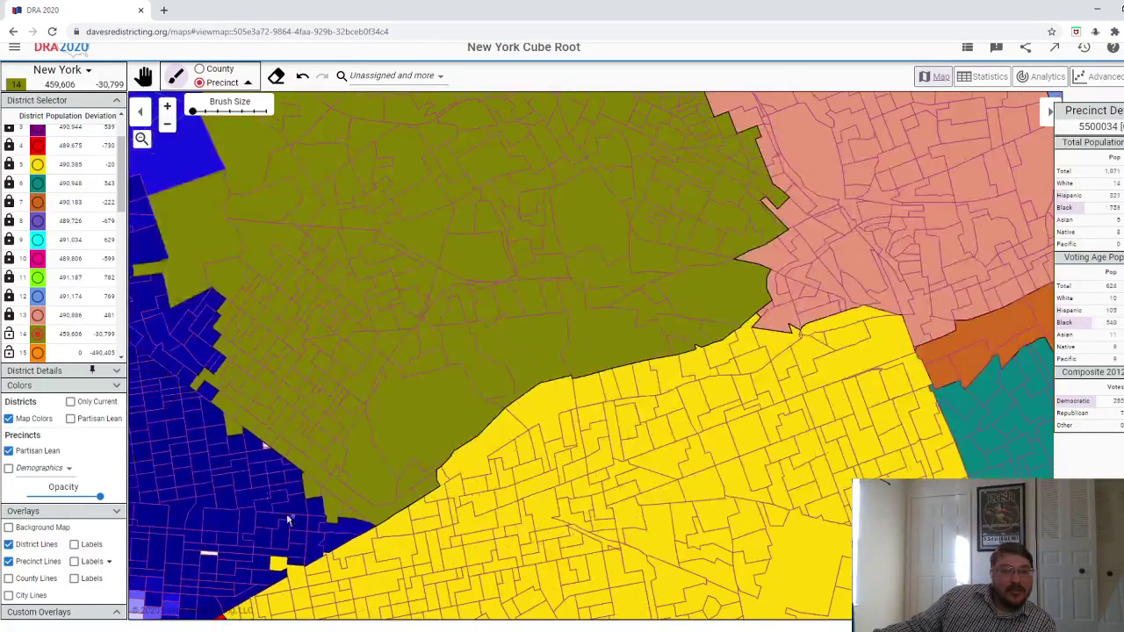
left_click(215, 364)
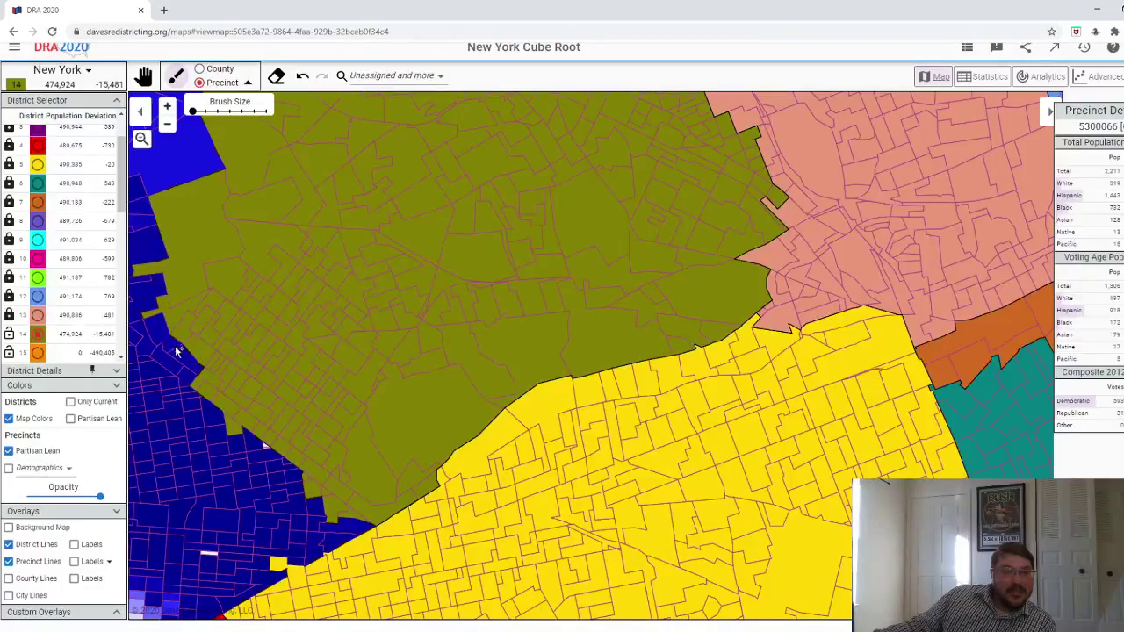
left_click_drag(175, 352, 188, 360)
- Add the large precincts in the indentations of district 14's northwestern edge
scroll(166, 303, "down", 1)
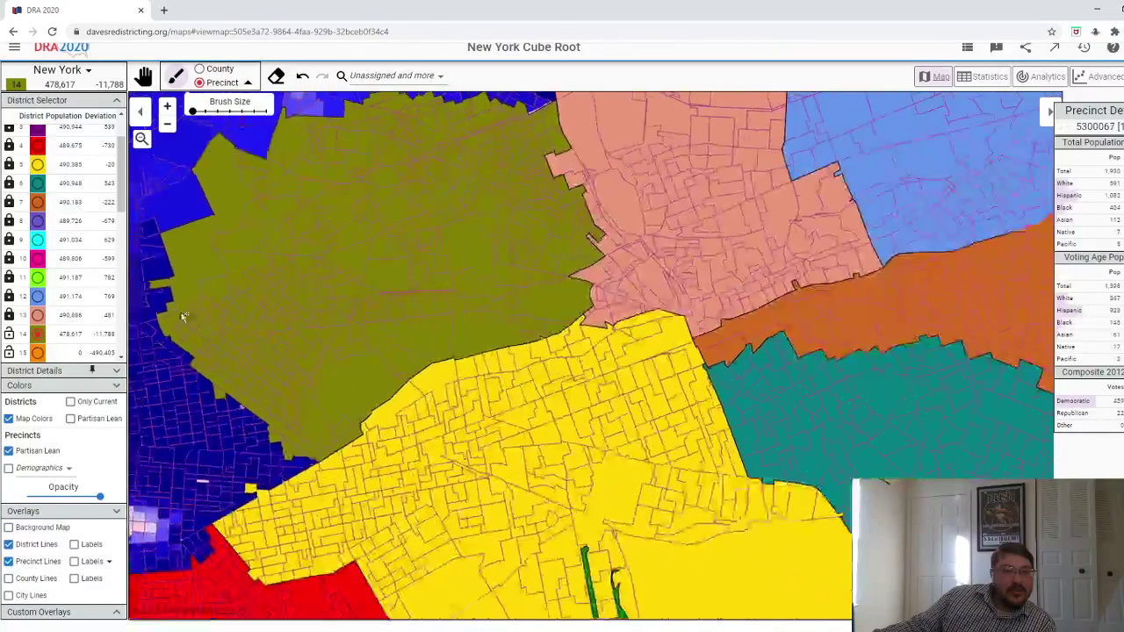
scroll(220, 246, "down", 1)
scroll(206, 226, "up", 2)
left_click(204, 230)
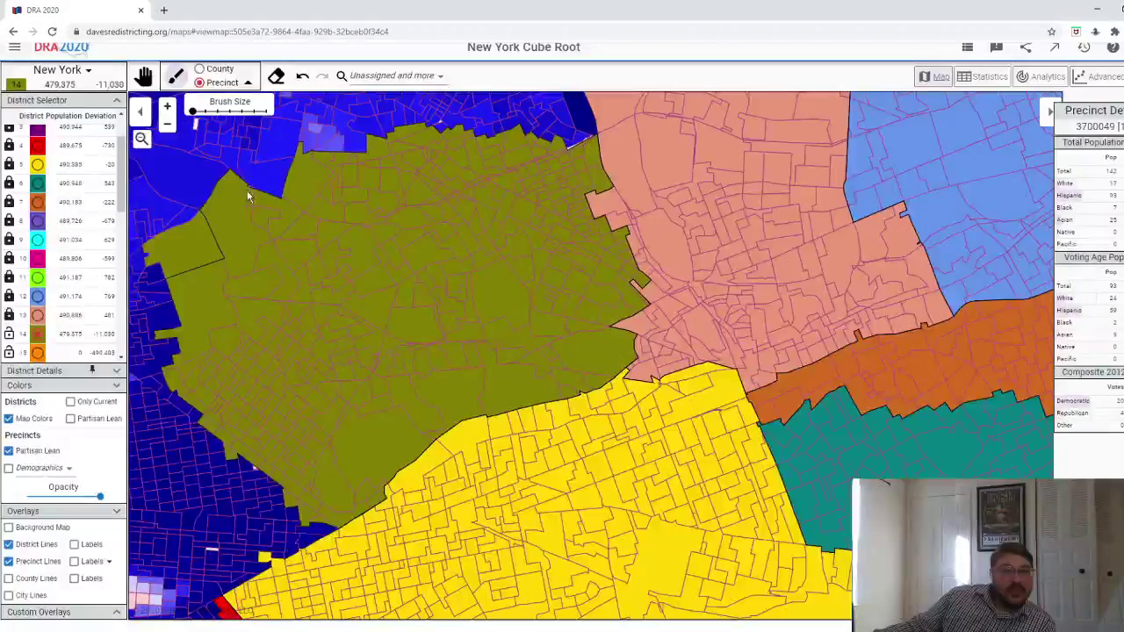
left_click(253, 192)
- Add precincts along district 14's northern edge, including the white sliver and neighboring precincts beside district 13, to balance its population
scroll(281, 190, "down", 2)
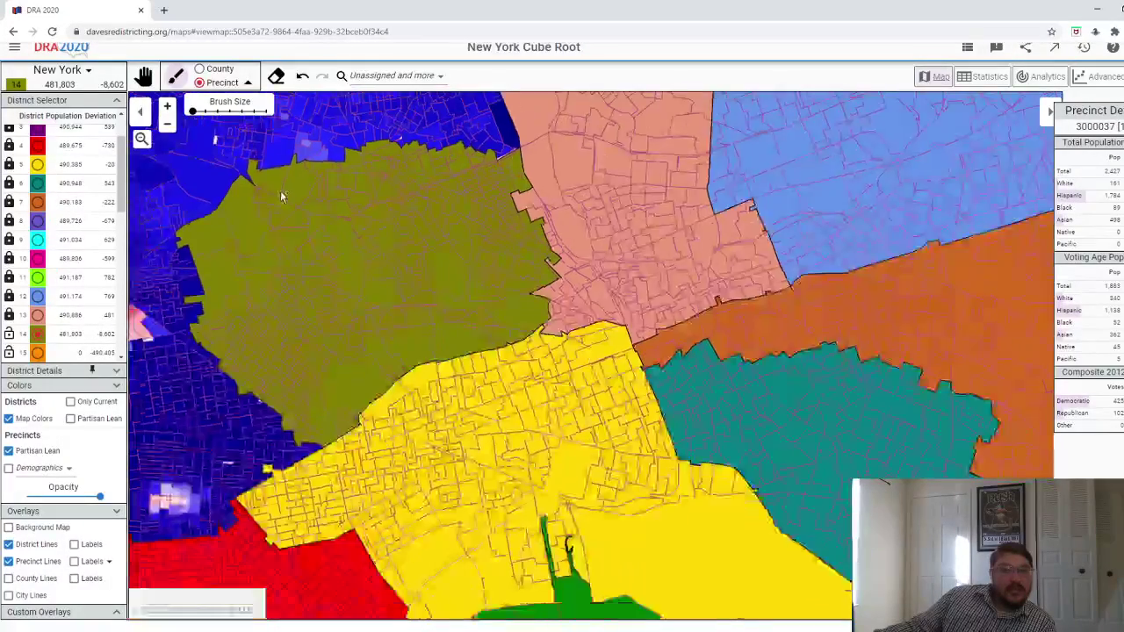
scroll(321, 145, "up", 1)
scroll(323, 140, "up", 3)
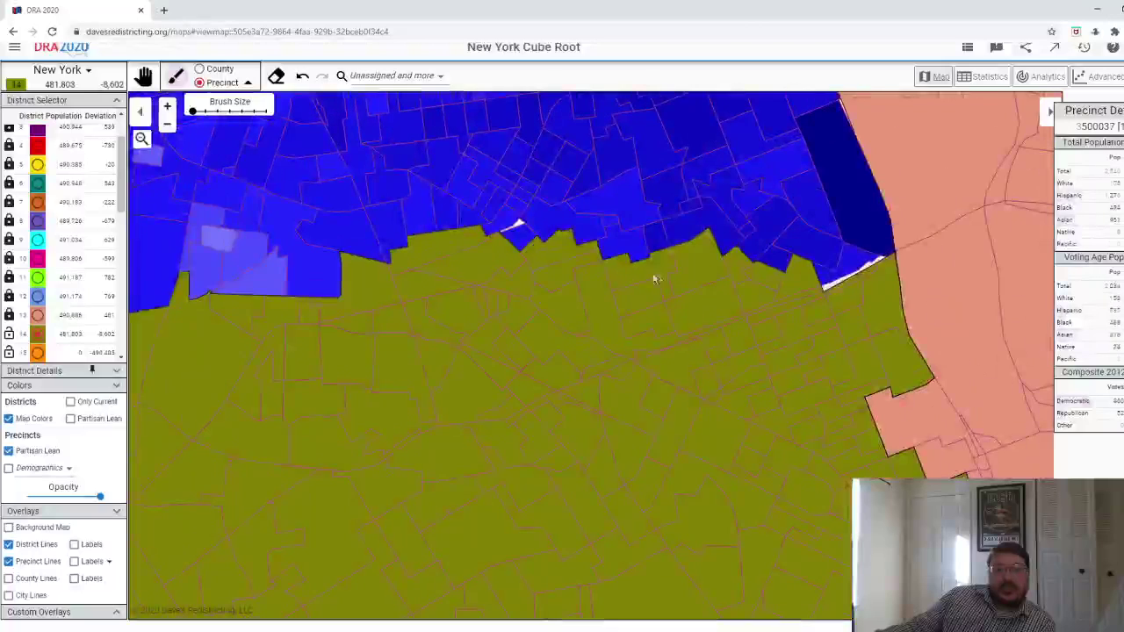
left_click(656, 250)
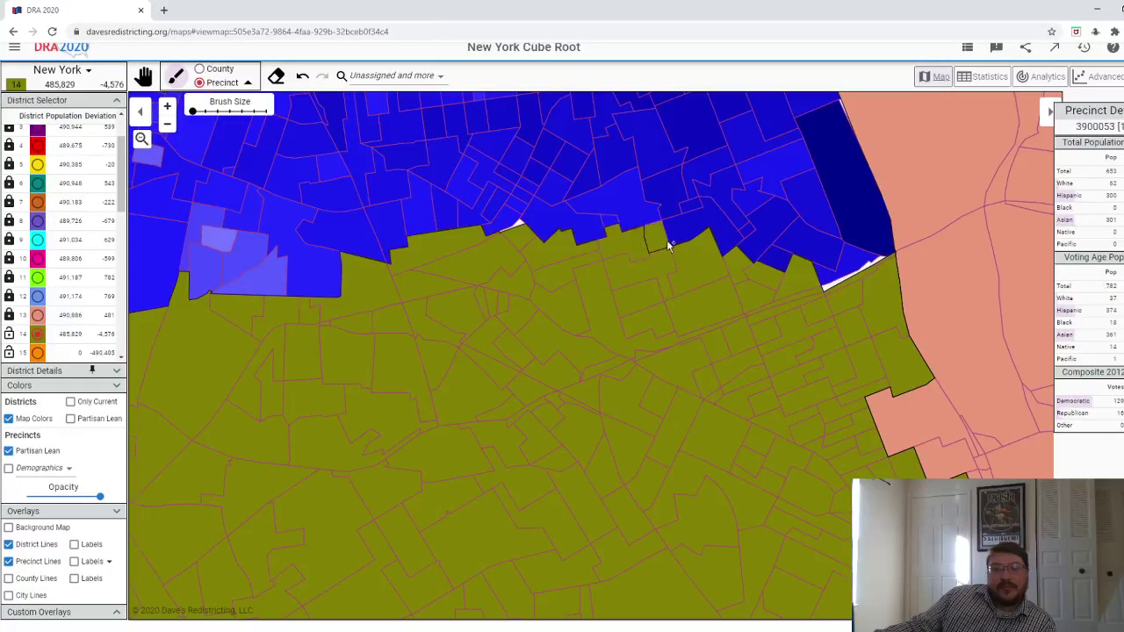
left_click(679, 245)
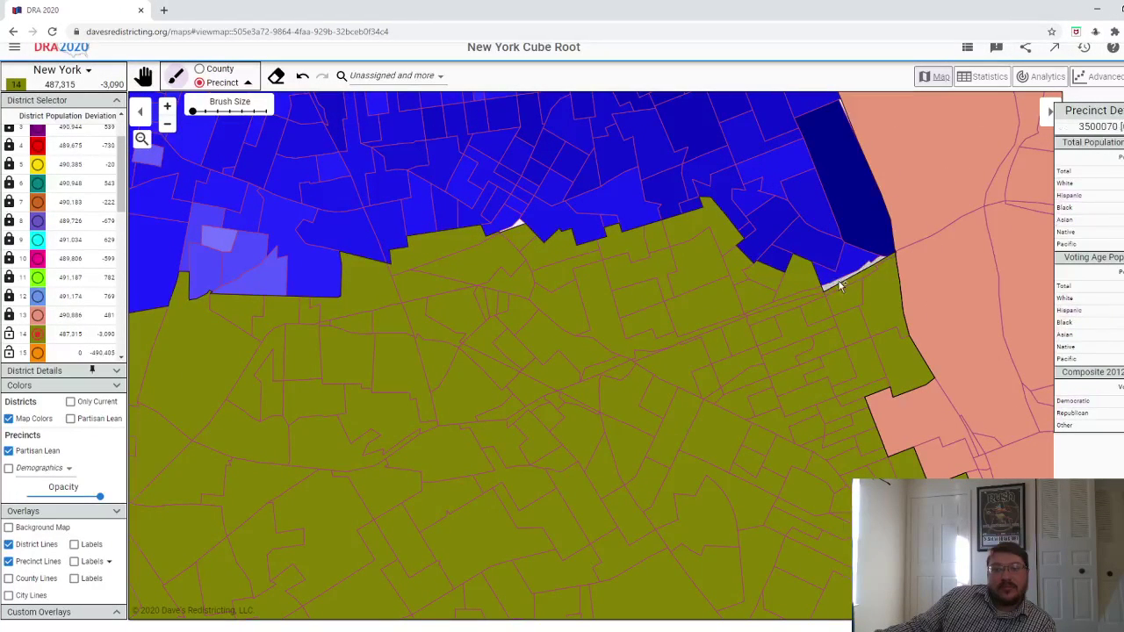
left_click(839, 278)
left_click(817, 260)
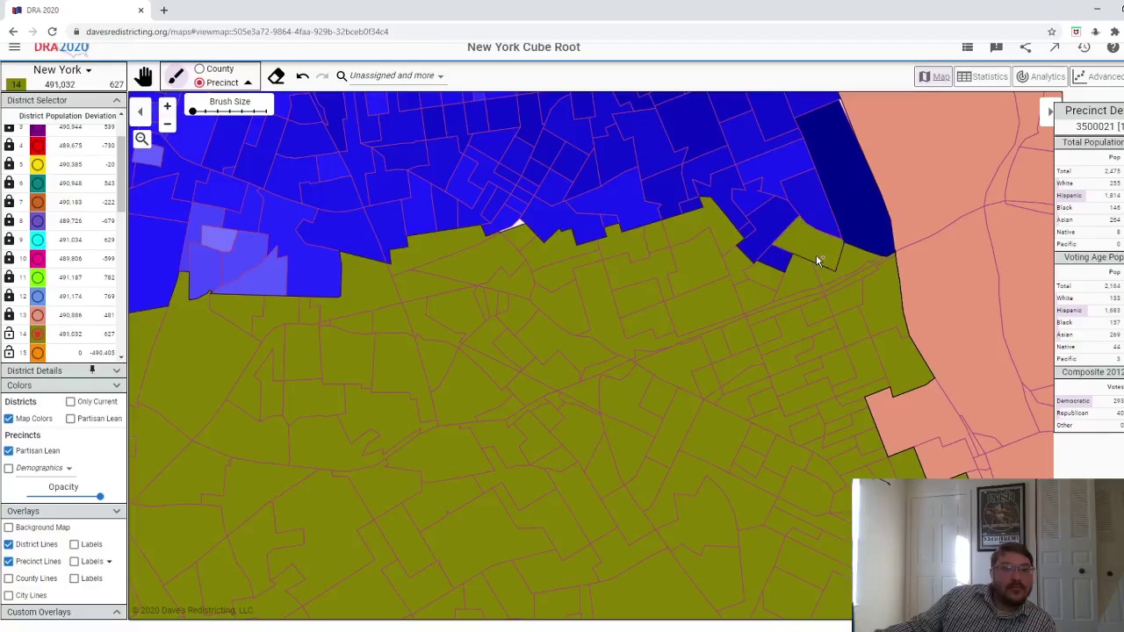
- Make district 15 the active district and bring the unassigned area west of district 14 into view
left_click(40, 354)
scroll(326, 353, "down", 5)
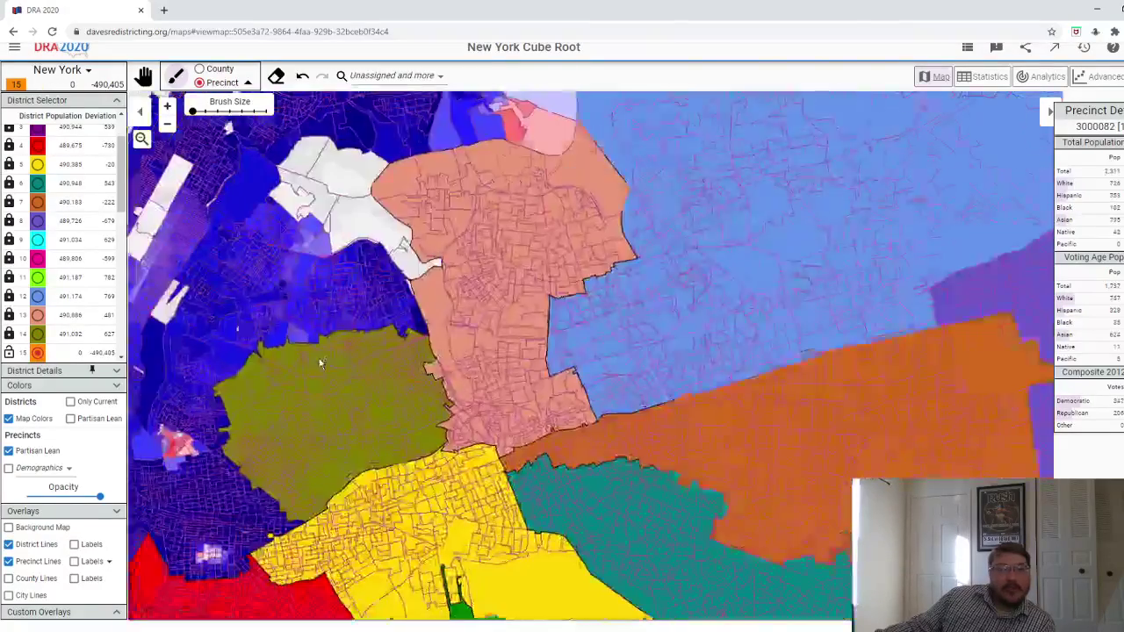
scroll(321, 360, "down", 3)
scroll(290, 298, "down", 2)
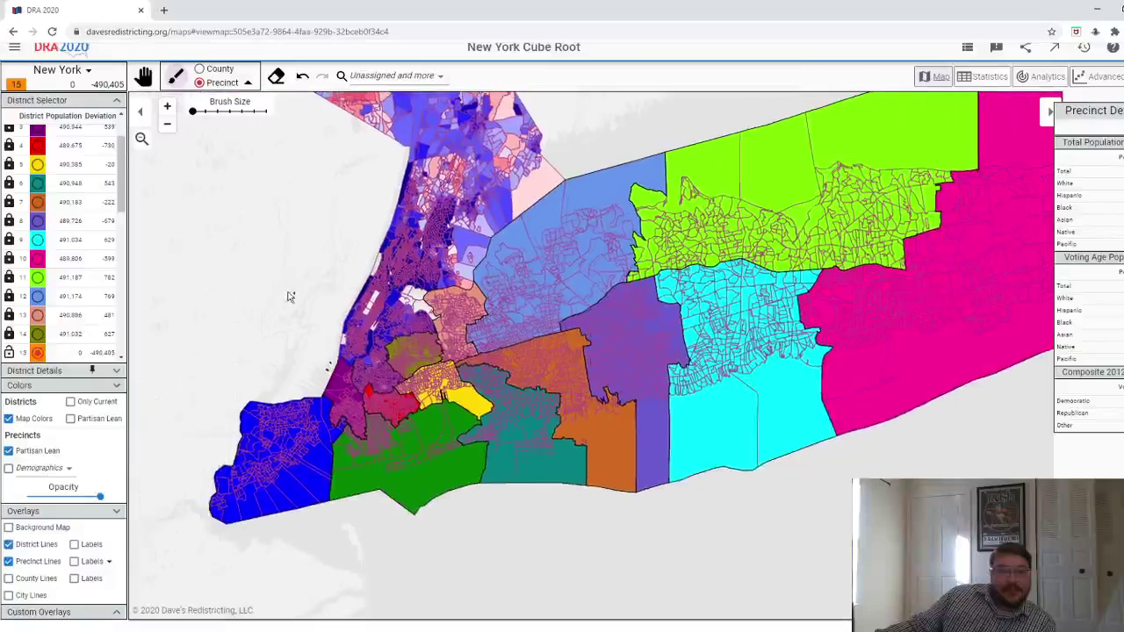
scroll(337, 349, "up", 4)
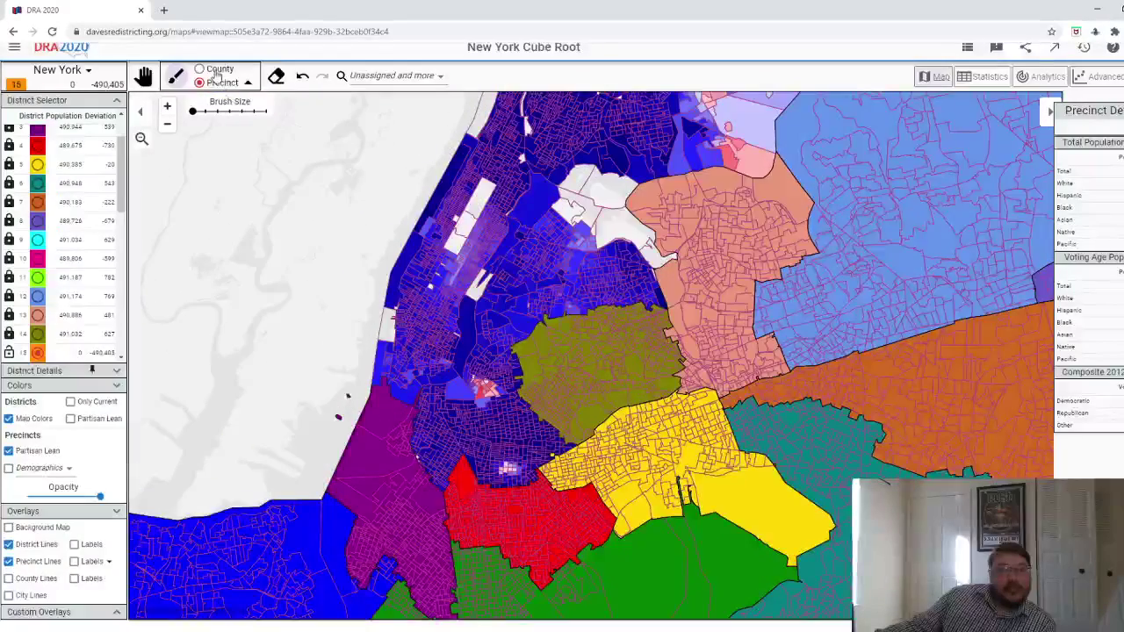
- Try assigning the whole unassigned part of Kings County to district 15, and undo the assignment
left_click(217, 70)
scroll(500, 443, "up", 3)
left_click(500, 449)
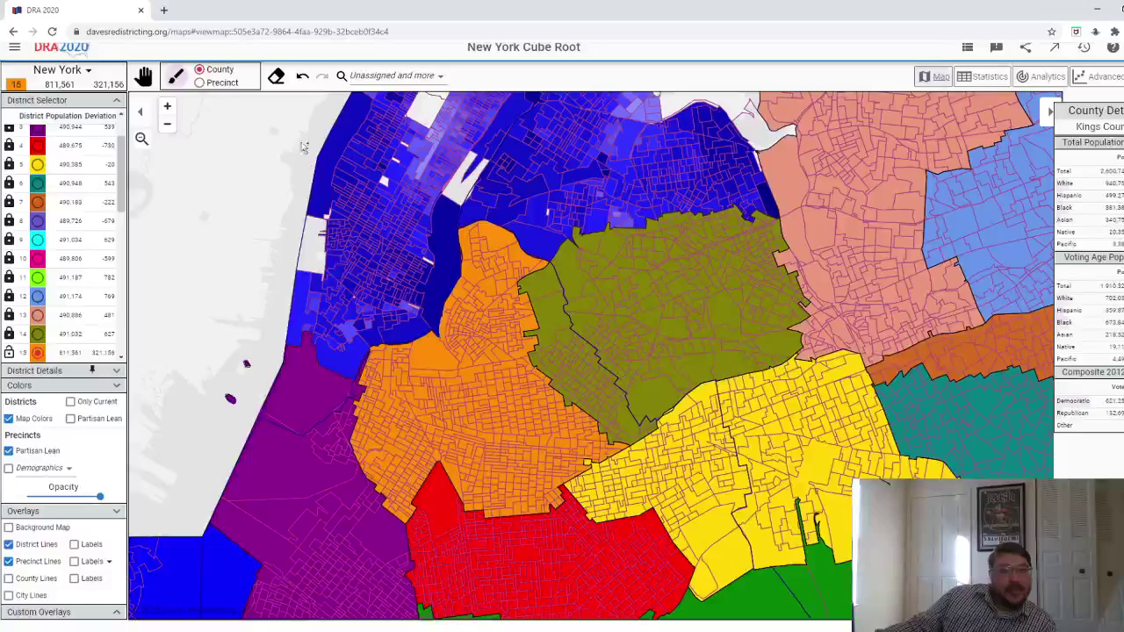
left_click(301, 77)
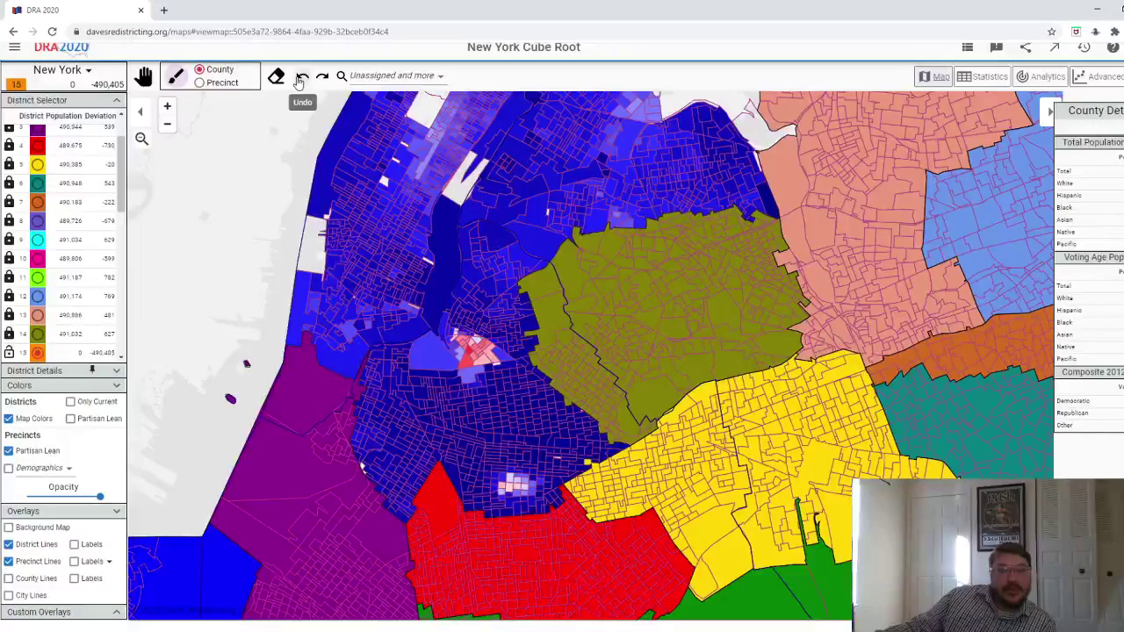
- With the largest precinct brush, paint district 15 across the unassigned strip between district 4 and district 14
left_click(208, 82)
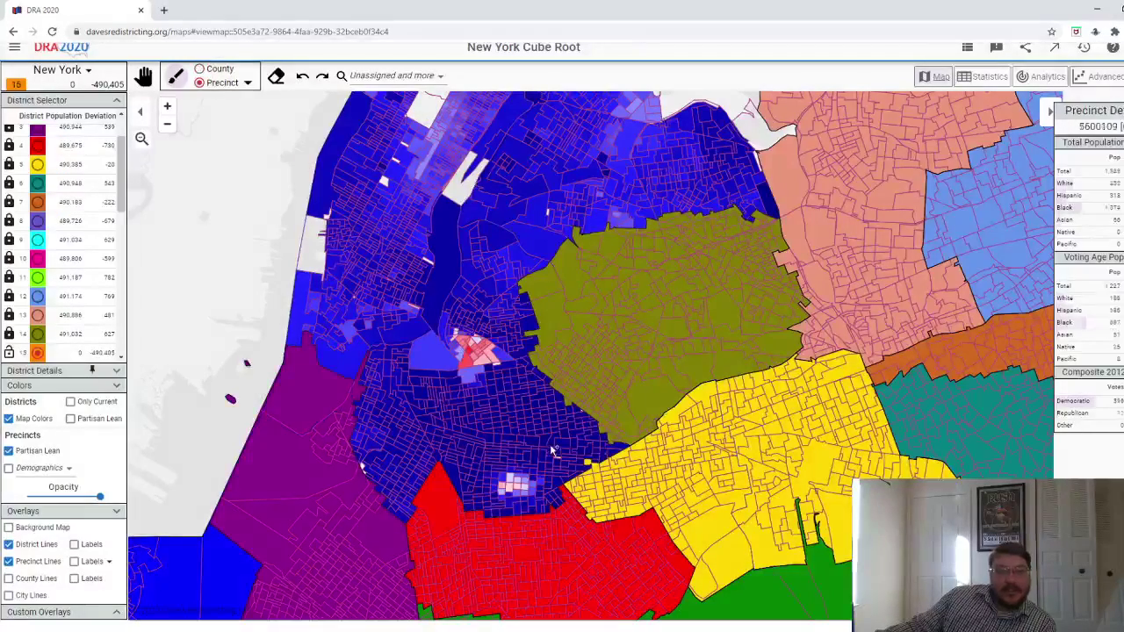
left_click(246, 83)
left_click(265, 113)
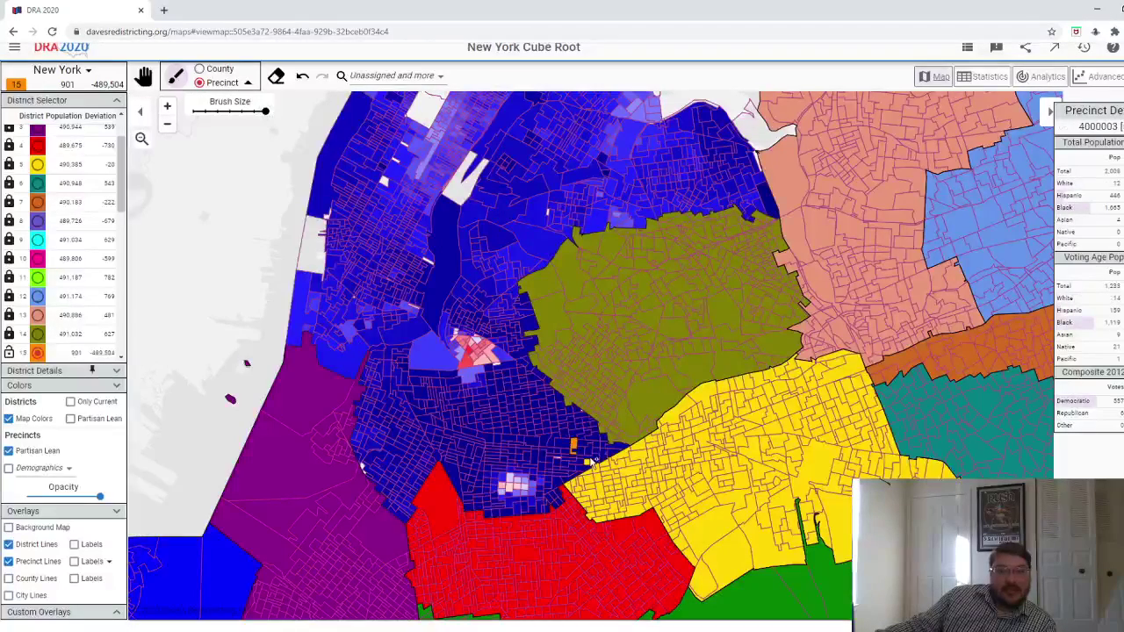
left_click(571, 453)
left_click(494, 474)
left_click(450, 470)
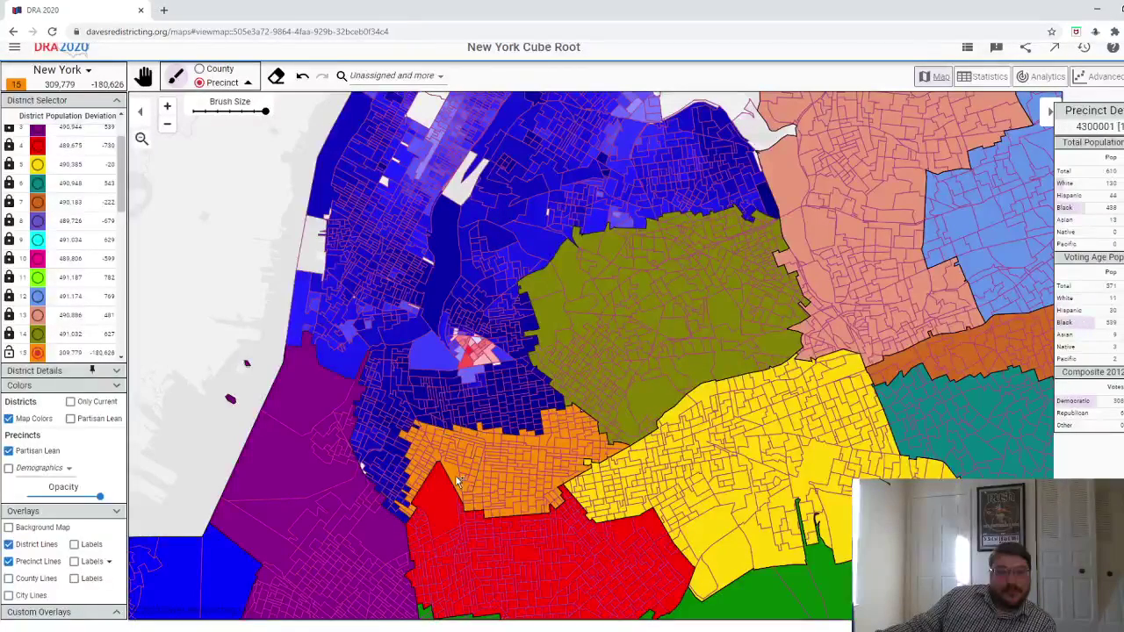
- Extend district 15 west to district 3's border and northward along it, undoing the last overly large central stroke
left_click(400, 487)
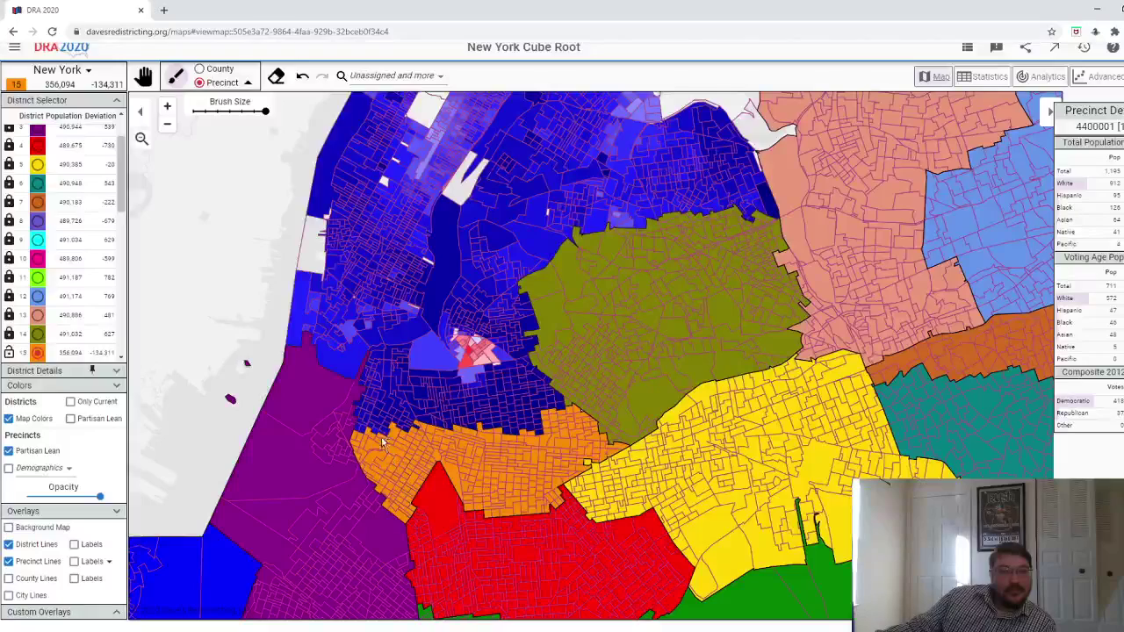
left_click(380, 428)
left_click(462, 429)
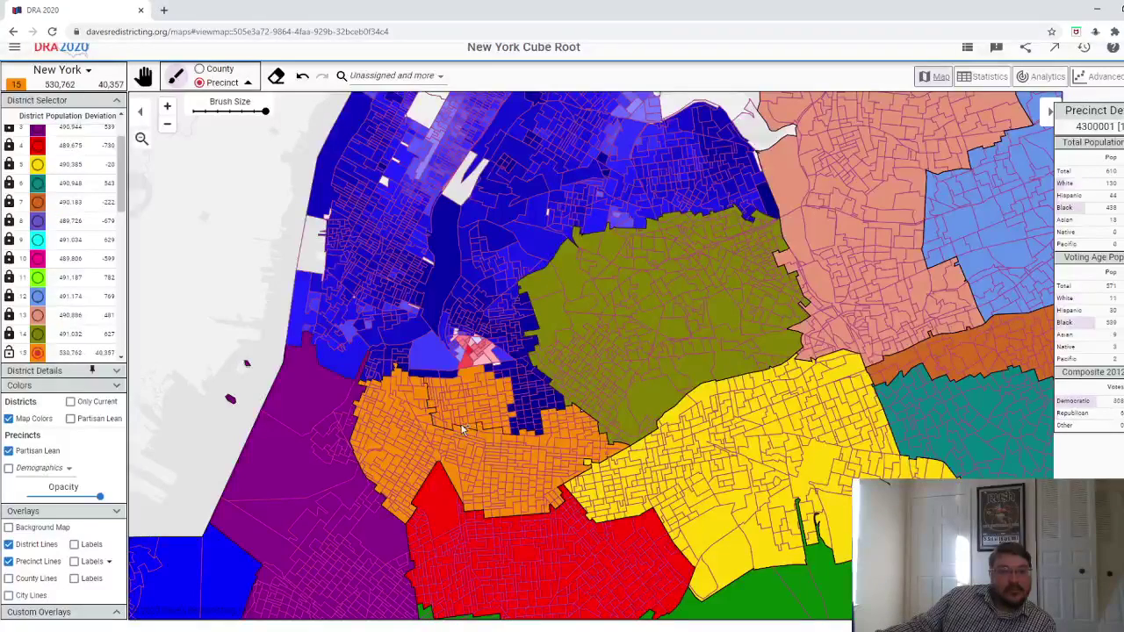
left_click(303, 76)
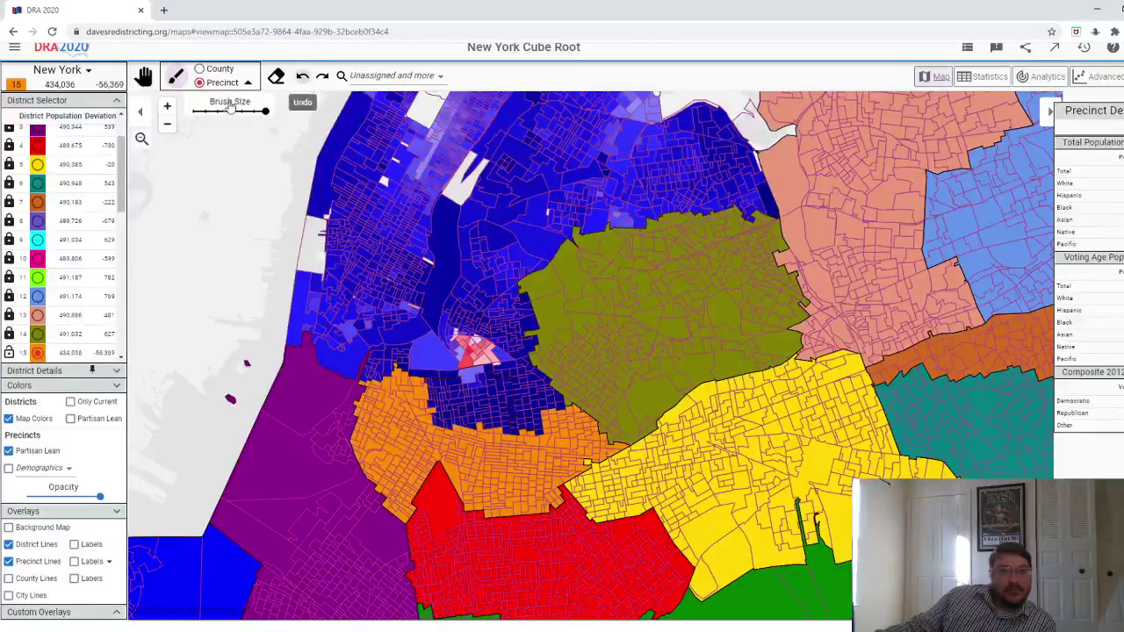
- With the smallest brush, add precincts along district 15's northern edge, from district 3 to district 14, to balance its population
scroll(419, 316, "up", 3)
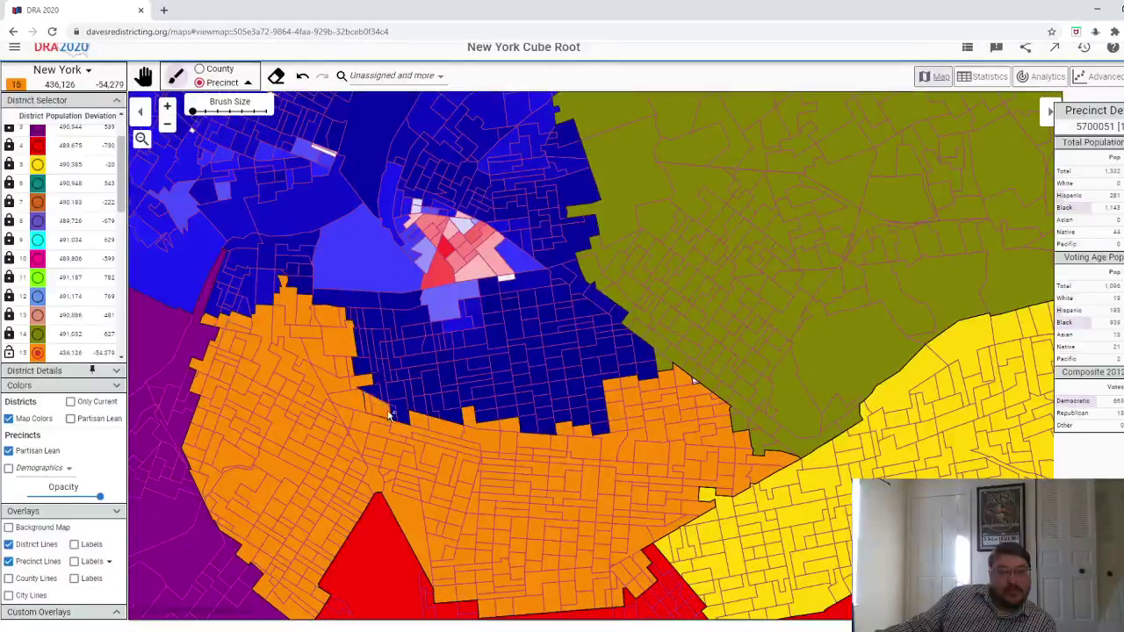
left_click(397, 412)
left_click(369, 367)
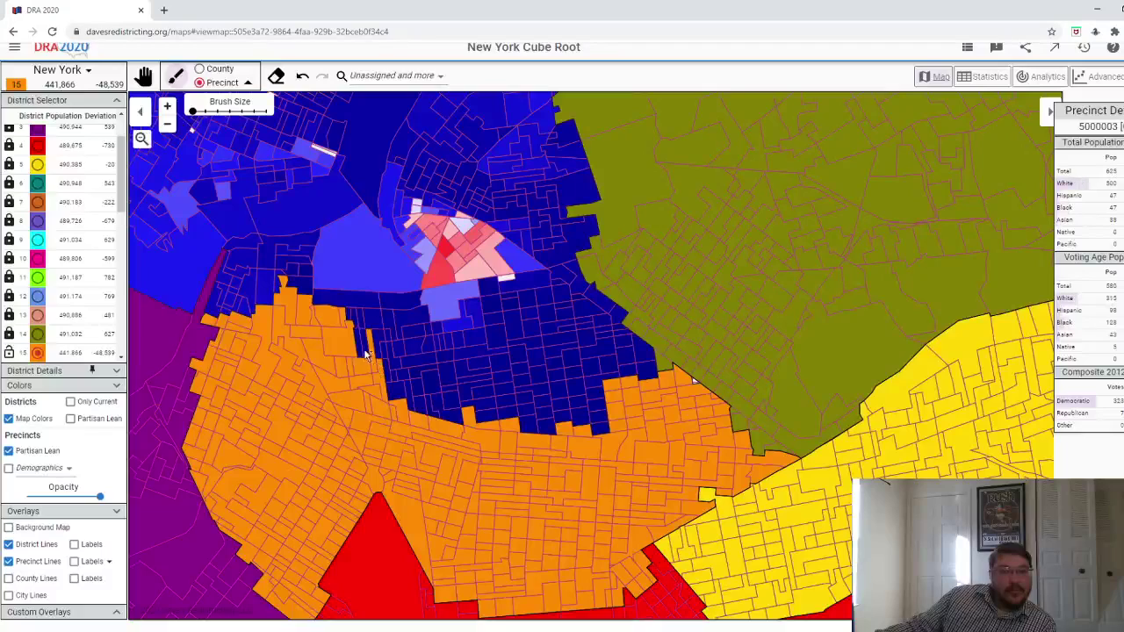
mouse_move(366, 354)
left_mouse_down()
mouse_move(350, 322)
mouse_move(361, 324)
mouse_move(284, 313)
mouse_move(277, 287)
mouse_move(224, 318)
mouse_move(214, 307)
mouse_move(248, 272)
left_mouse_up()
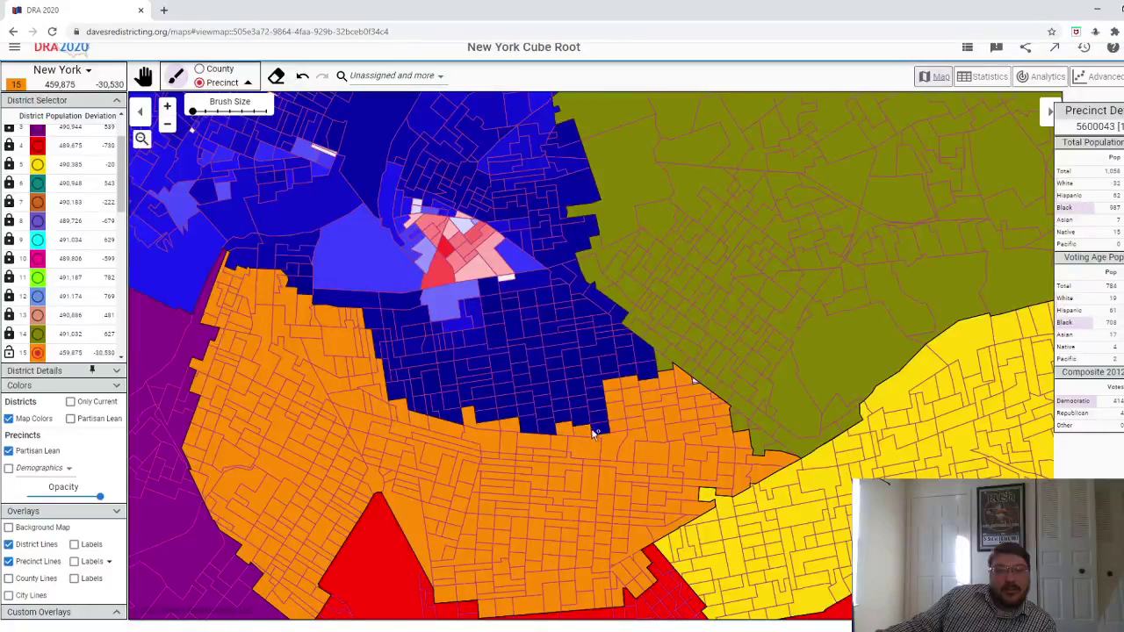
mouse_move(603, 407)
left_mouse_down()
mouse_move(562, 408)
mouse_move(547, 430)
mouse_move(528, 413)
mouse_move(454, 415)
mouse_move(400, 394)
left_mouse_up()
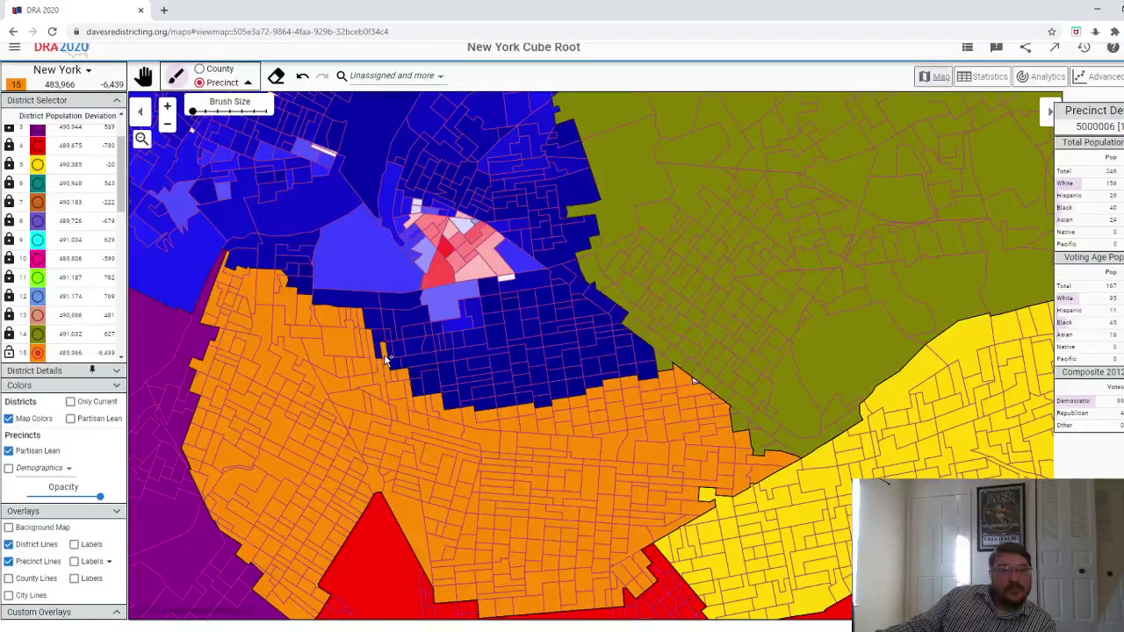
mouse_move(386, 360)
left_mouse_down()
mouse_move(373, 330)
mouse_move(399, 360)
mouse_move(391, 341)
left_mouse_up()
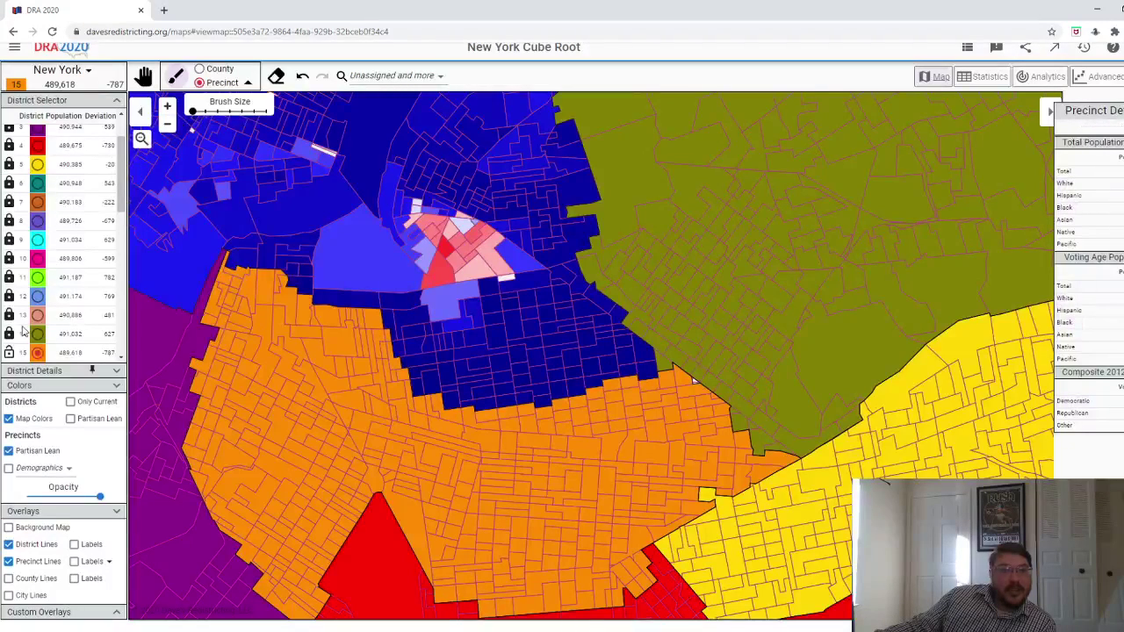
- Make district 16 active and assign it the whole remaining unassigned part of Kings County
scroll(42, 347, "down", 3)
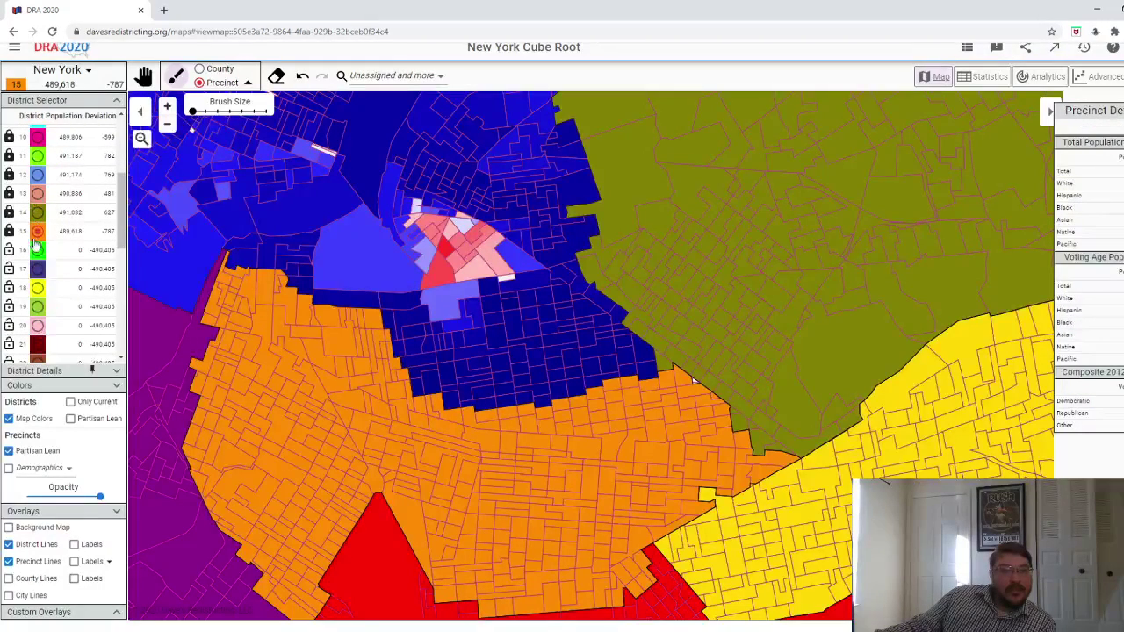
scroll(38, 252, "down", 1)
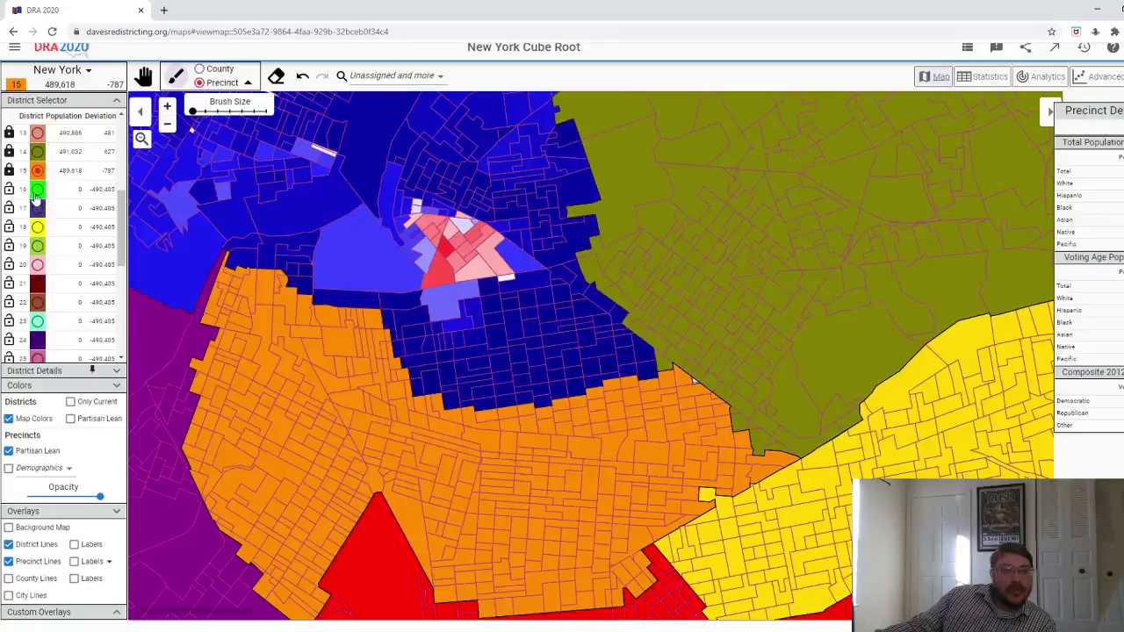
left_click(37, 190)
scroll(378, 347, "down", 5)
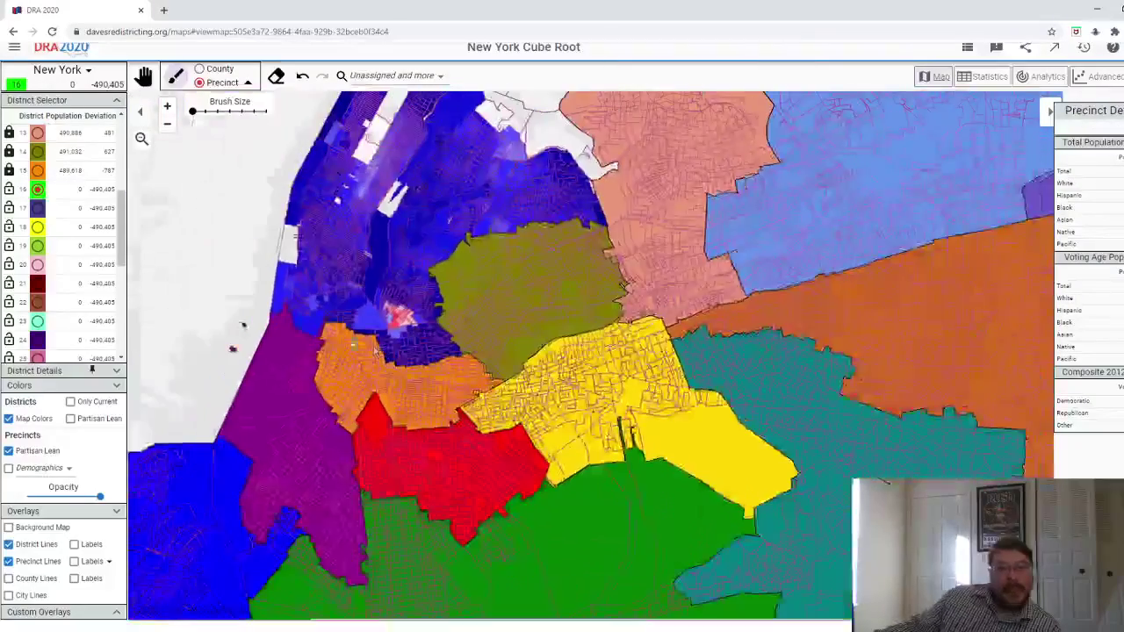
scroll(237, 105, "up", 3)
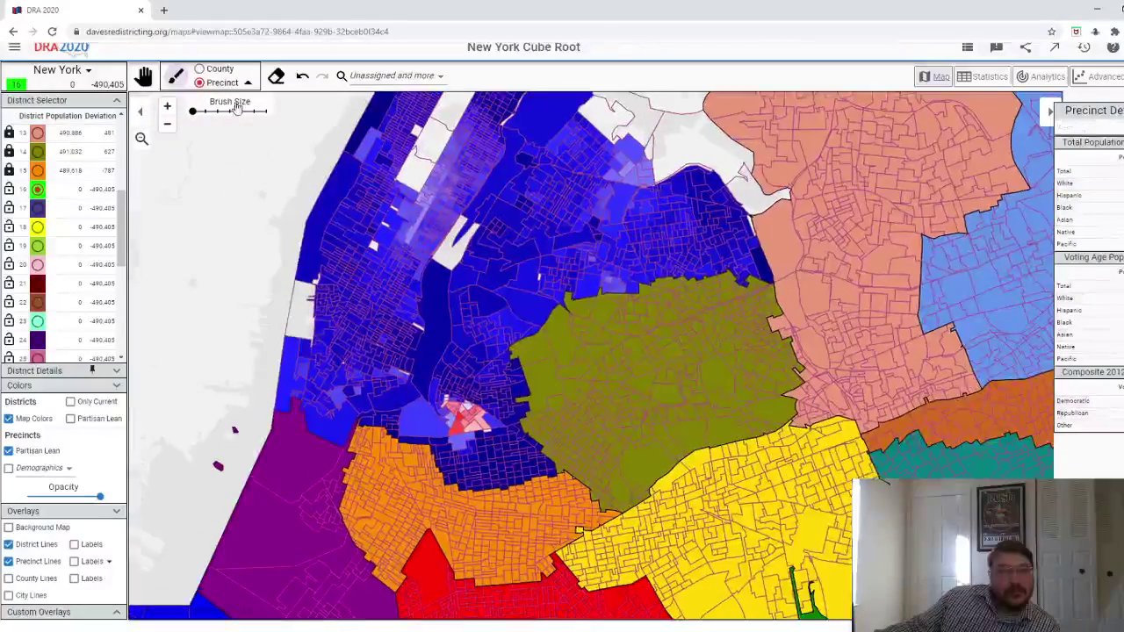
left_click(200, 69)
scroll(422, 439, "up", 2)
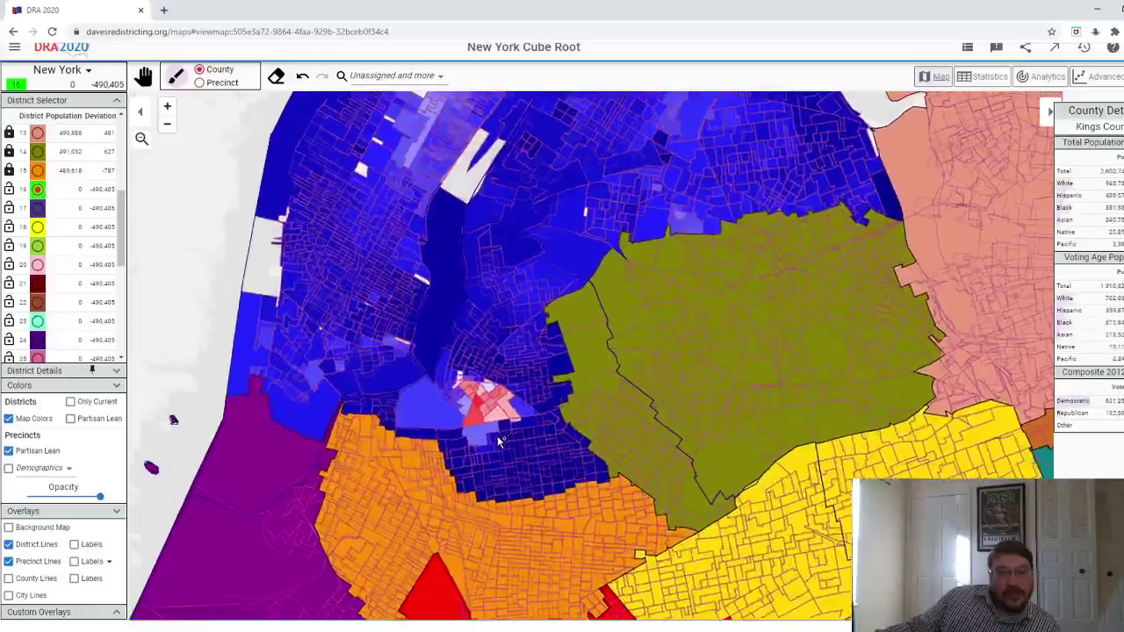
left_click(503, 444)
scroll(505, 435, "down", 1)
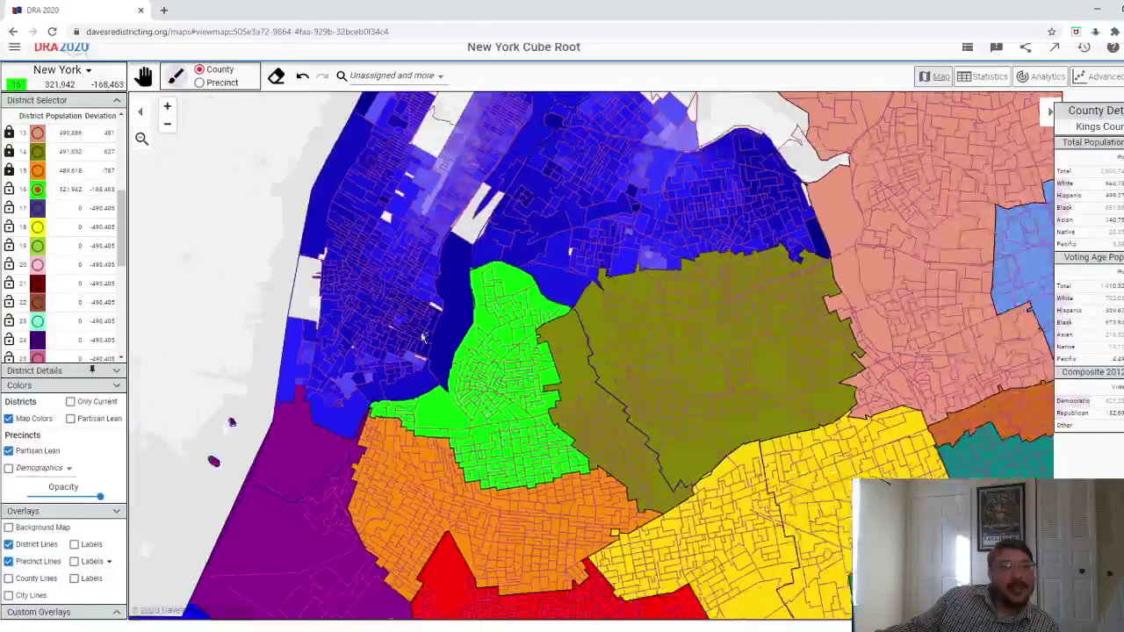
- Try adding the entire unassigned county area north of districts 14 and 16 to district 16, and undo it
left_click_drag(237, 184, 228, 296)
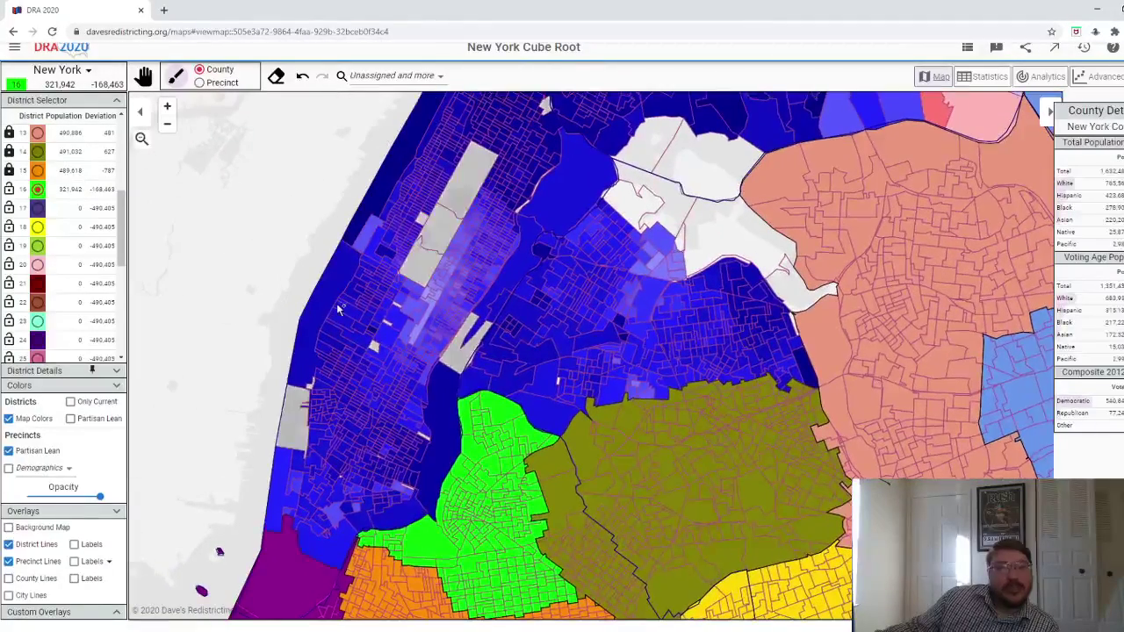
left_click(565, 335)
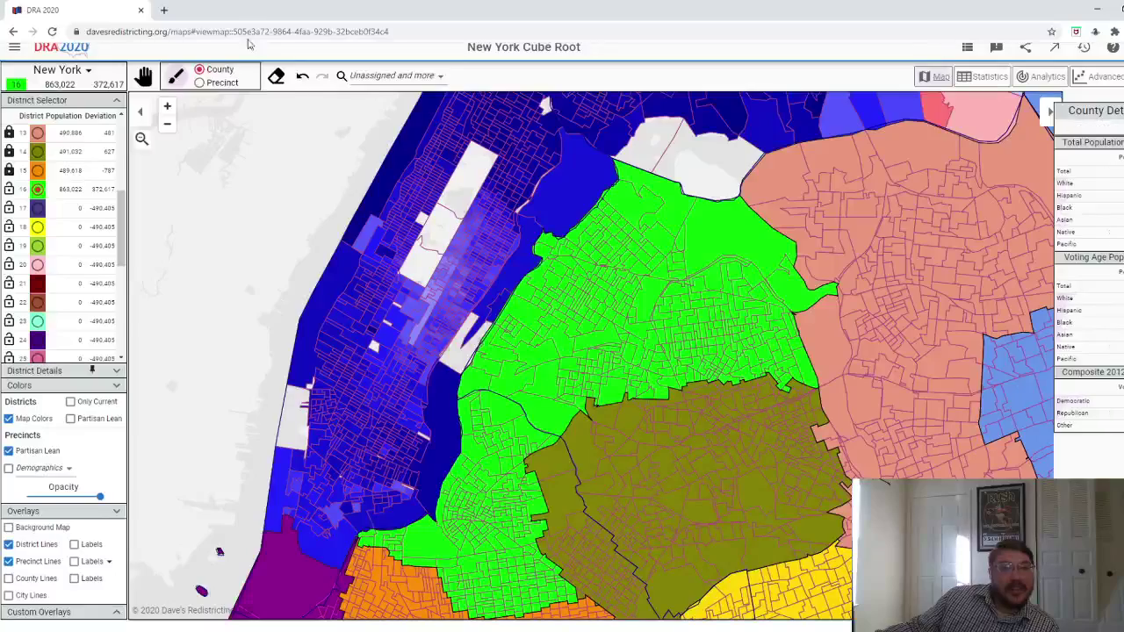
left_click(303, 77)
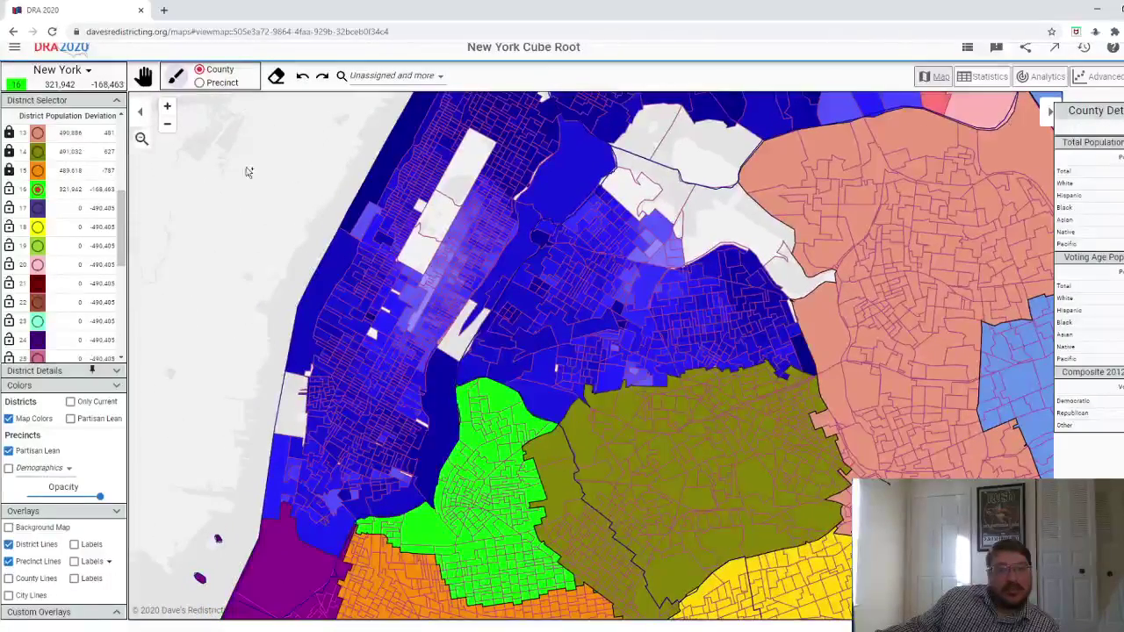
- Extend district 16 precinct by precinct north along the waterfront and east along district 14's northern border
left_click(199, 83)
scroll(607, 373, "up", 2)
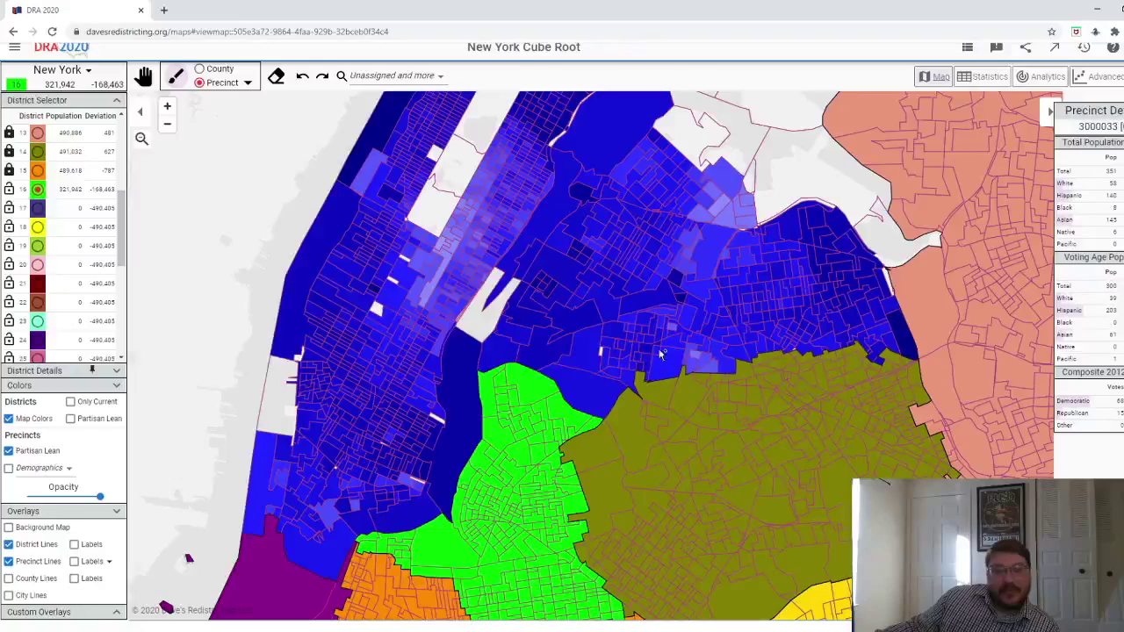
scroll(607, 373, "up", 1)
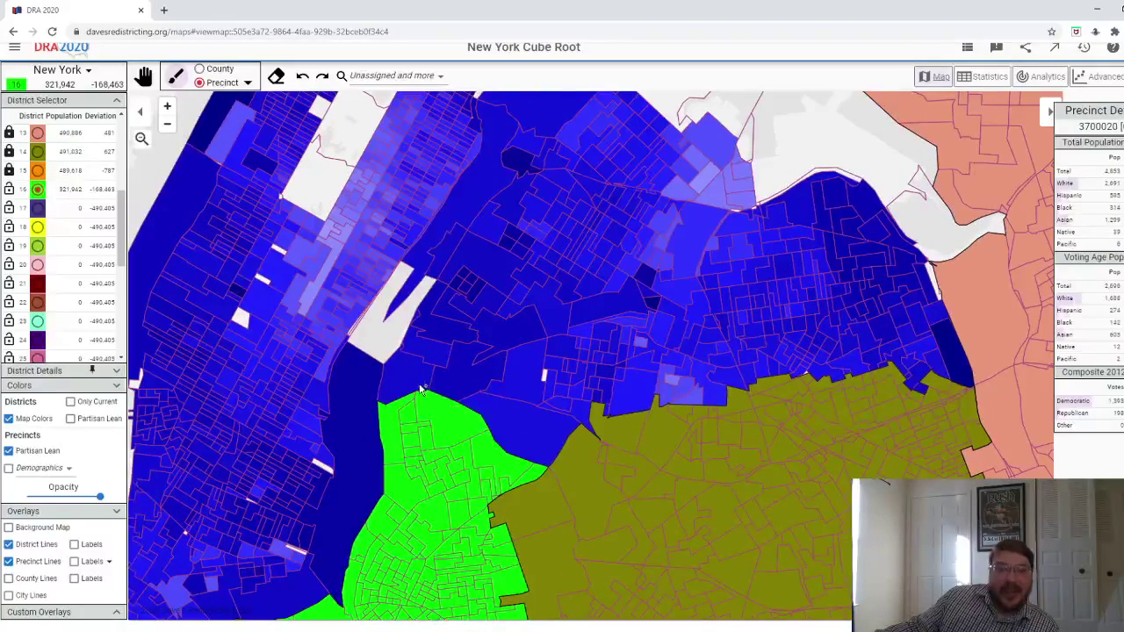
mouse_move(422, 387)
left_mouse_down()
mouse_move(547, 434)
mouse_move(544, 378)
mouse_move(439, 348)
mouse_move(433, 331)
mouse_move(461, 279)
mouse_move(475, 305)
mouse_move(490, 278)
mouse_move(480, 270)
mouse_move(494, 278)
mouse_move(491, 225)
mouse_move(512, 199)
mouse_move(562, 179)
mouse_move(577, 201)
mouse_move(553, 206)
mouse_move(541, 232)
mouse_move(512, 242)
mouse_move(522, 245)
mouse_move(523, 225)
mouse_move(542, 250)
mouse_move(514, 308)
mouse_move(552, 303)
mouse_move(566, 378)
left_mouse_up()
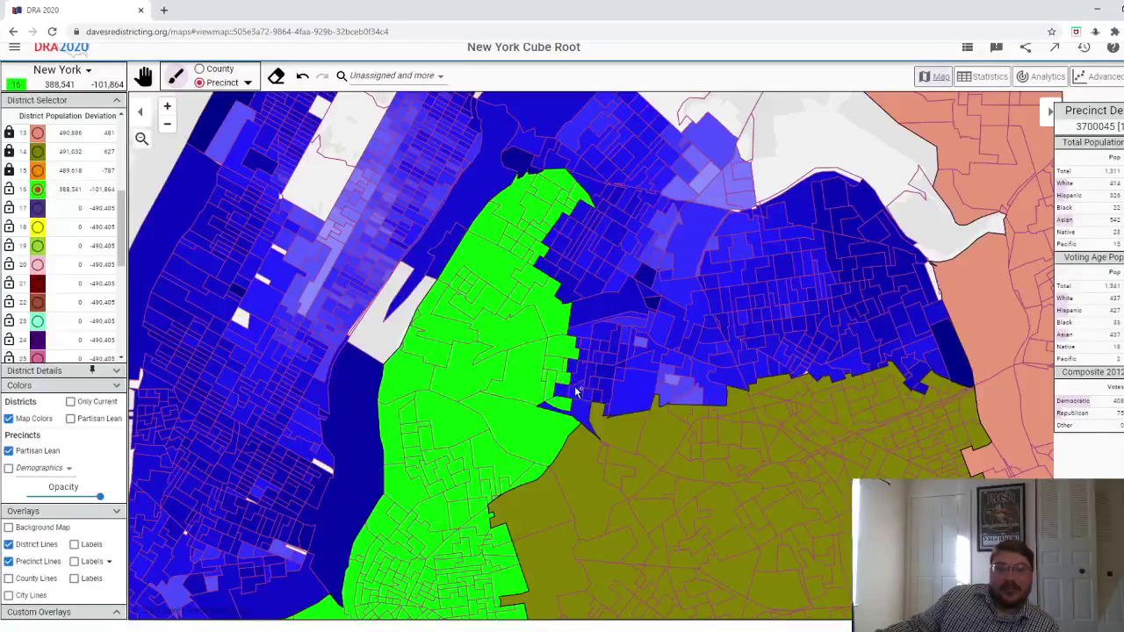
mouse_move(583, 420)
left_mouse_down()
mouse_move(589, 378)
mouse_move(604, 397)
mouse_move(605, 363)
mouse_move(599, 347)
mouse_move(604, 339)
left_mouse_up()
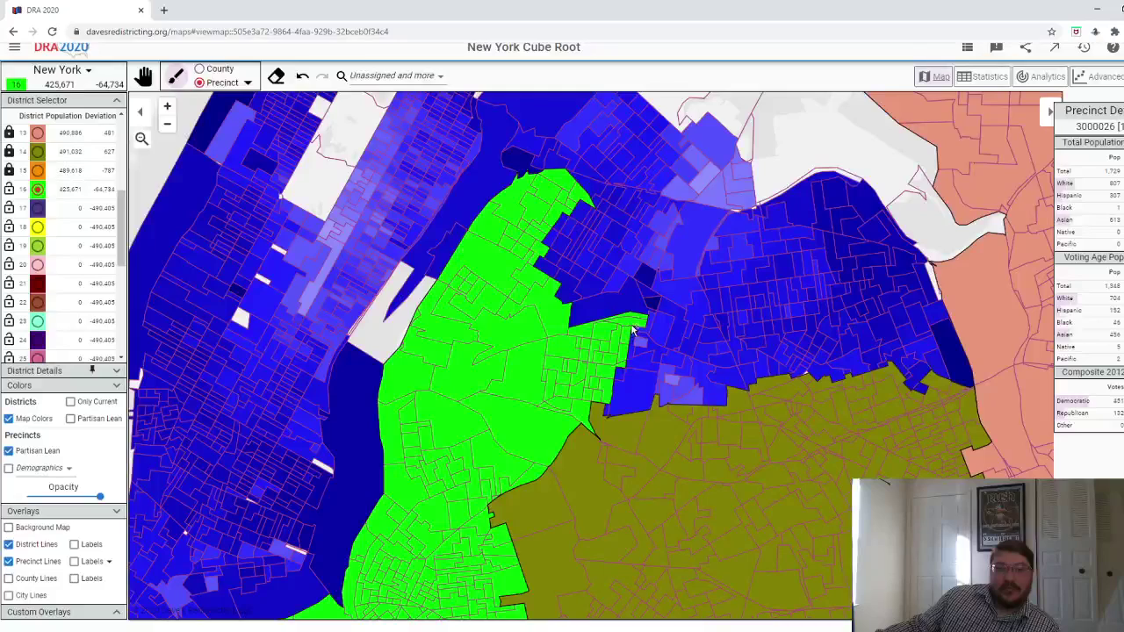
mouse_move(626, 395)
left_mouse_down()
mouse_move(642, 364)
mouse_move(607, 414)
mouse_move(658, 332)
mouse_move(544, 263)
mouse_move(549, 255)
mouse_move(580, 277)
mouse_move(587, 267)
mouse_move(548, 242)
left_mouse_up()
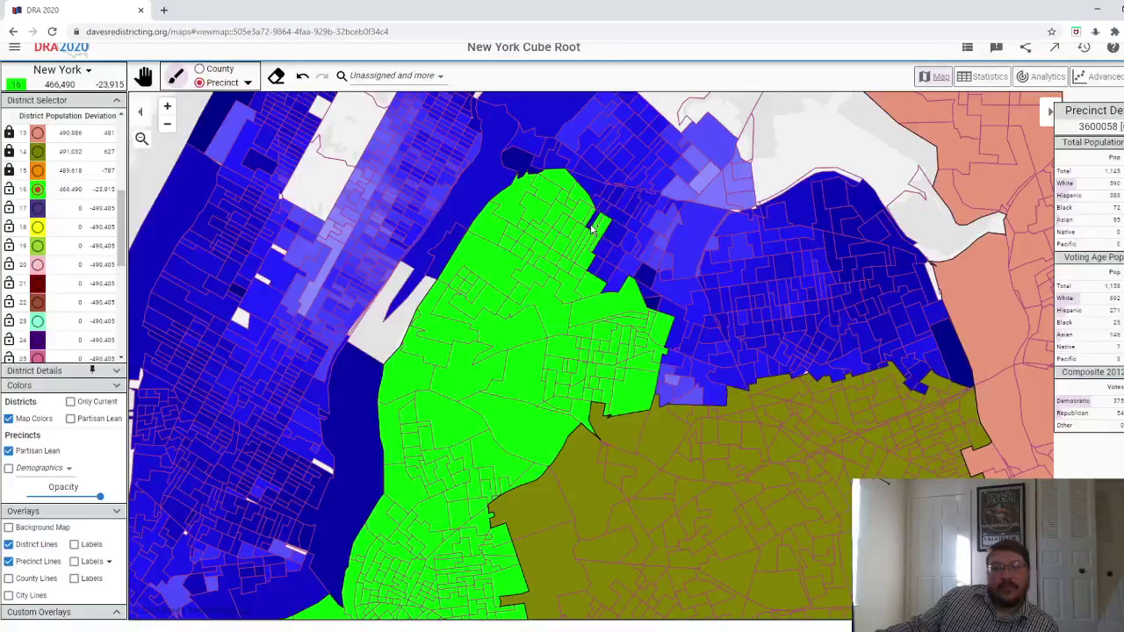
mouse_move(604, 260)
left_mouse_down()
mouse_move(617, 263)
mouse_move(628, 239)
mouse_move(632, 263)
mouse_move(615, 286)
left_mouse_up()
- Add precincts on district 16's eastern edge and beside district 14, undoing the excess ones to balance its population
scroll(614, 286, "down", 2)
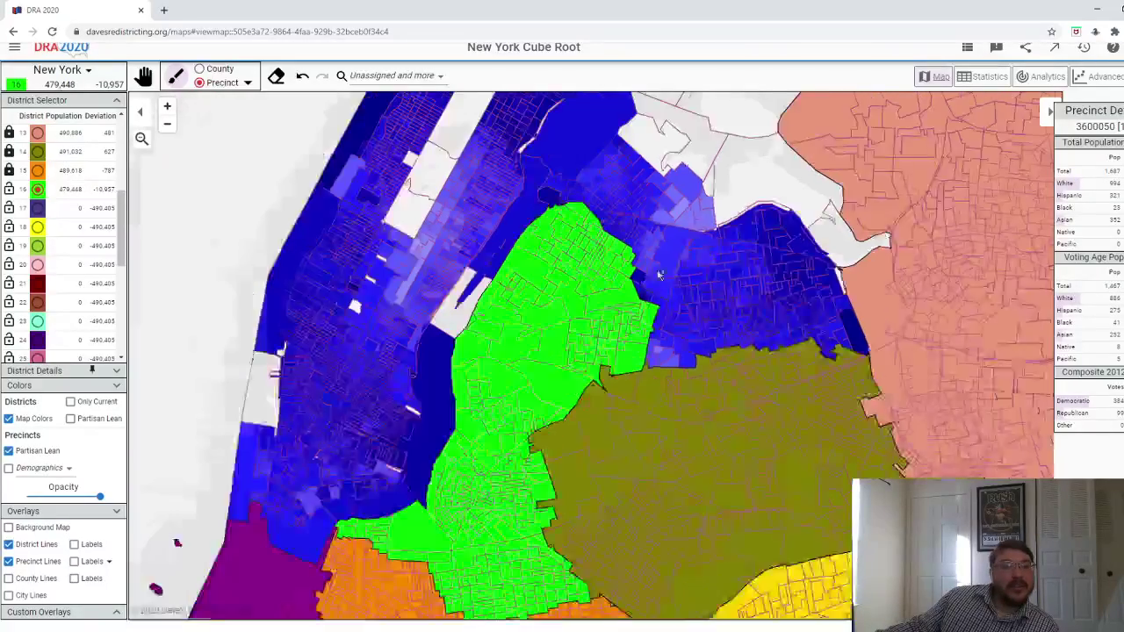
scroll(658, 275, "down", 1)
scroll(437, 385, "up", 5)
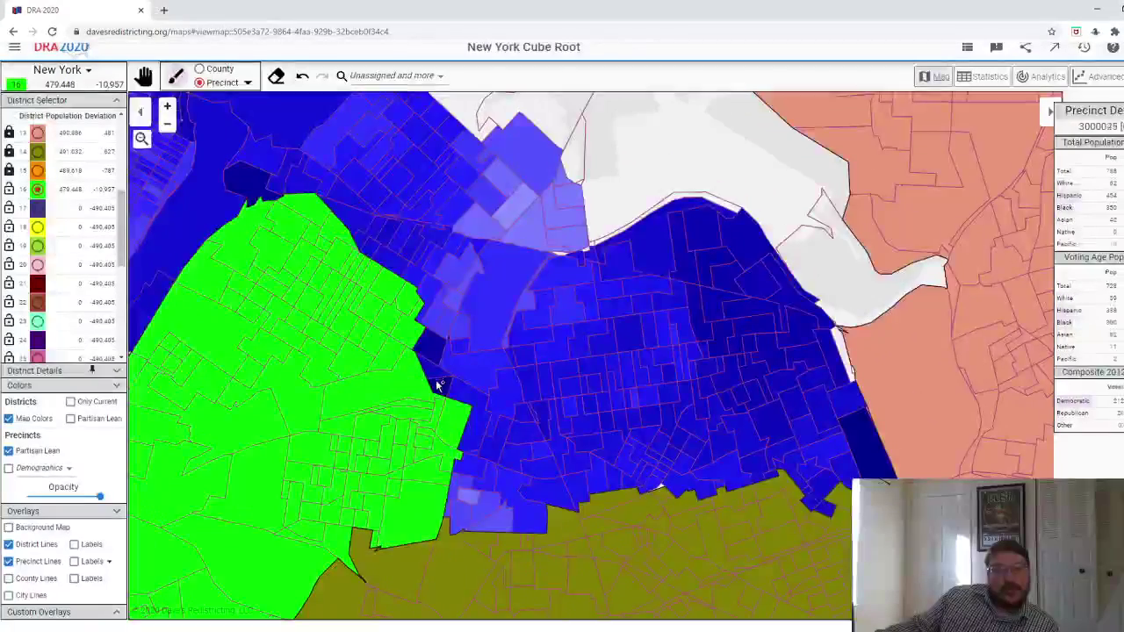
left_click_drag(438, 383, 434, 353)
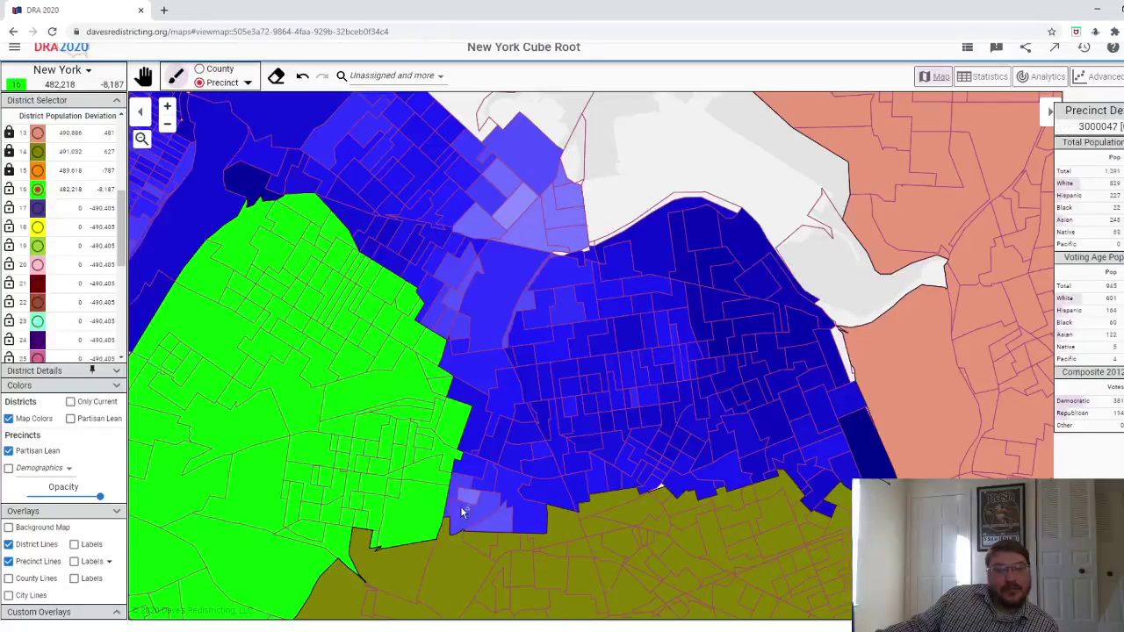
mouse_move(463, 514)
left_mouse_down()
mouse_move(465, 488)
mouse_move(483, 479)
mouse_move(514, 519)
mouse_move(544, 496)
left_mouse_up()
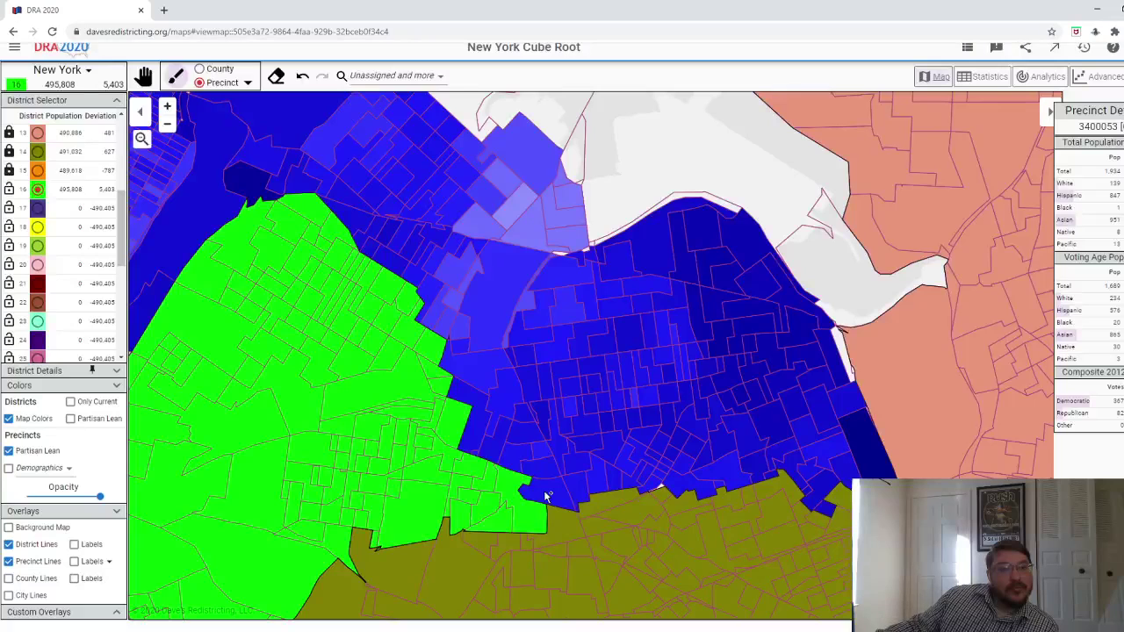
left_click(302, 76)
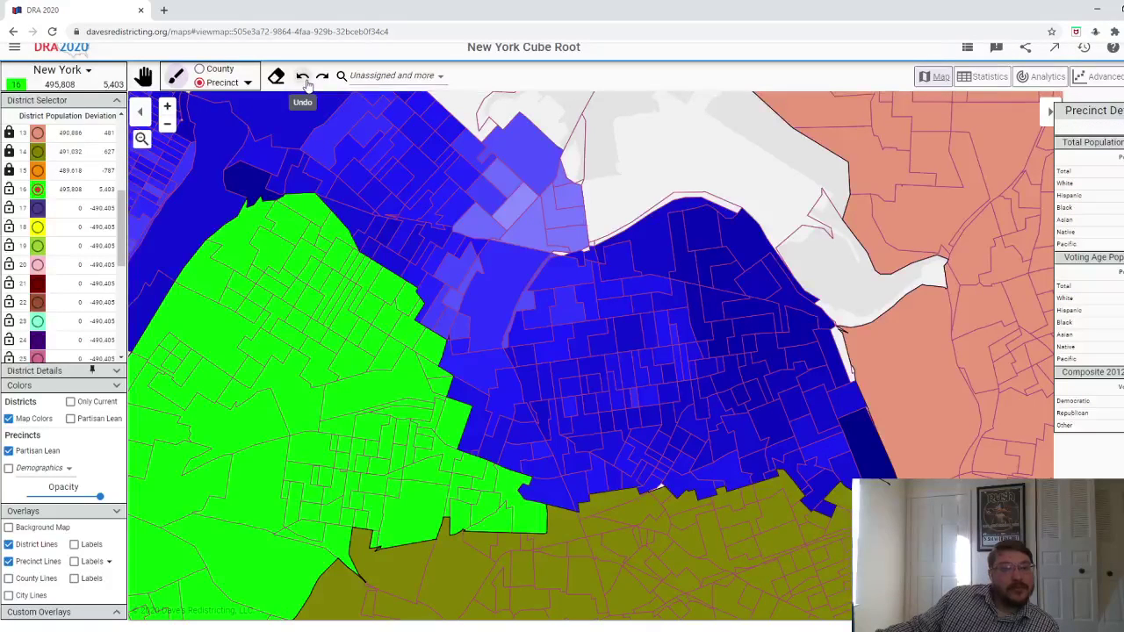
left_click(302, 76)
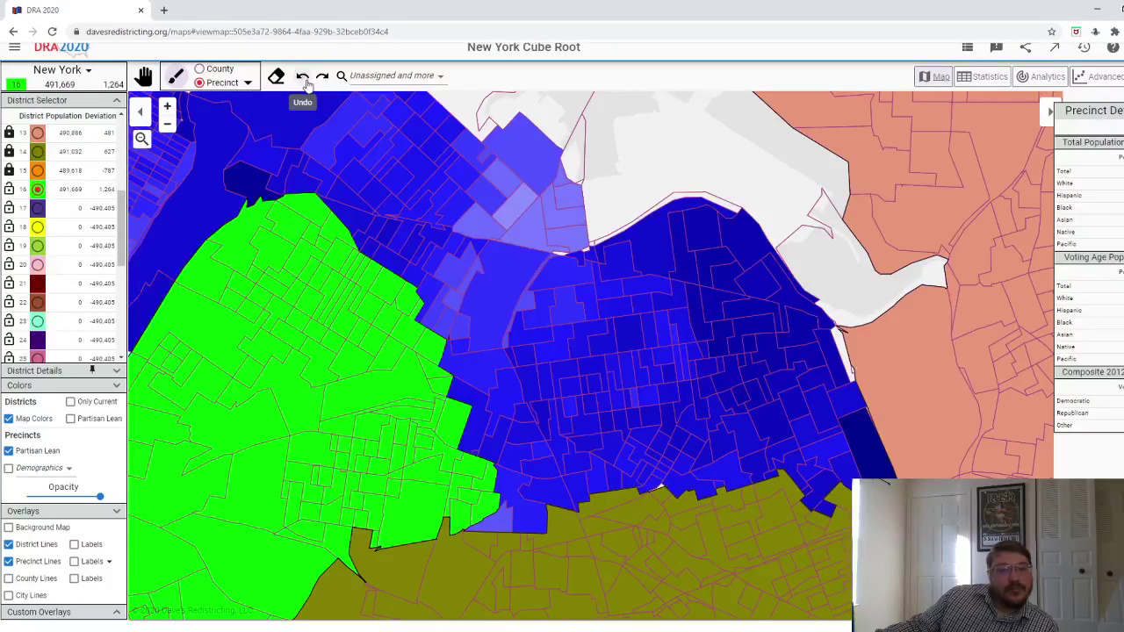
left_click(303, 77)
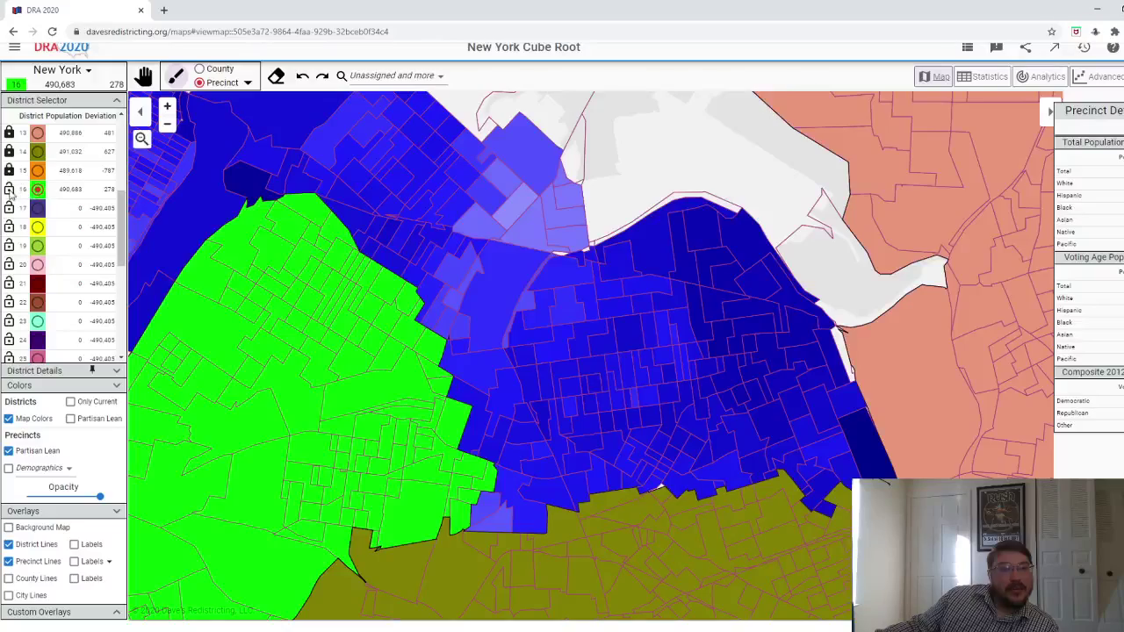
- Lock district 16, make district 17 active and assign it the whole remaining unassigned part of Queens County
left_click(39, 210)
scroll(401, 377, "down", 3)
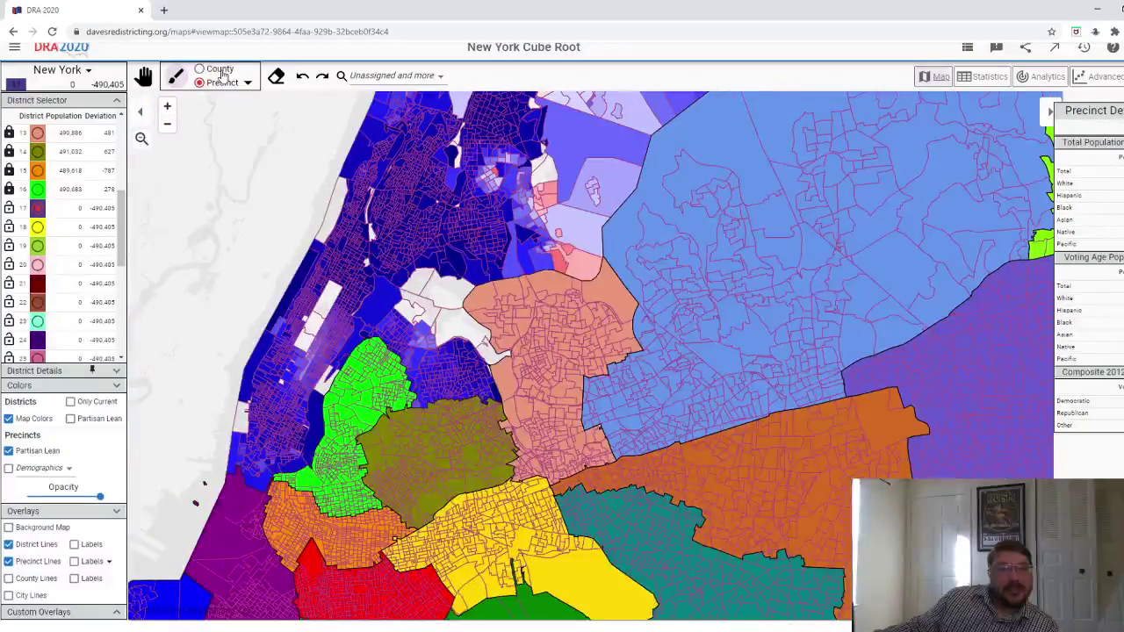
left_click(199, 68)
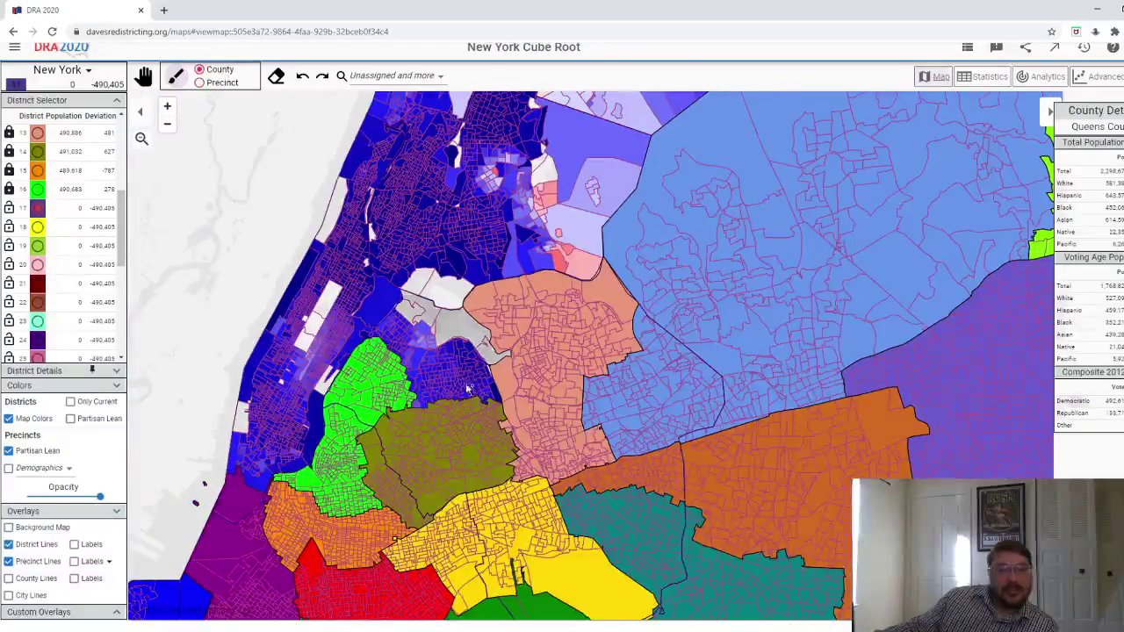
left_click(430, 369)
- Examine the unassigned areas west and north of district 17 for where to extend it
scroll(444, 220, "up", 1)
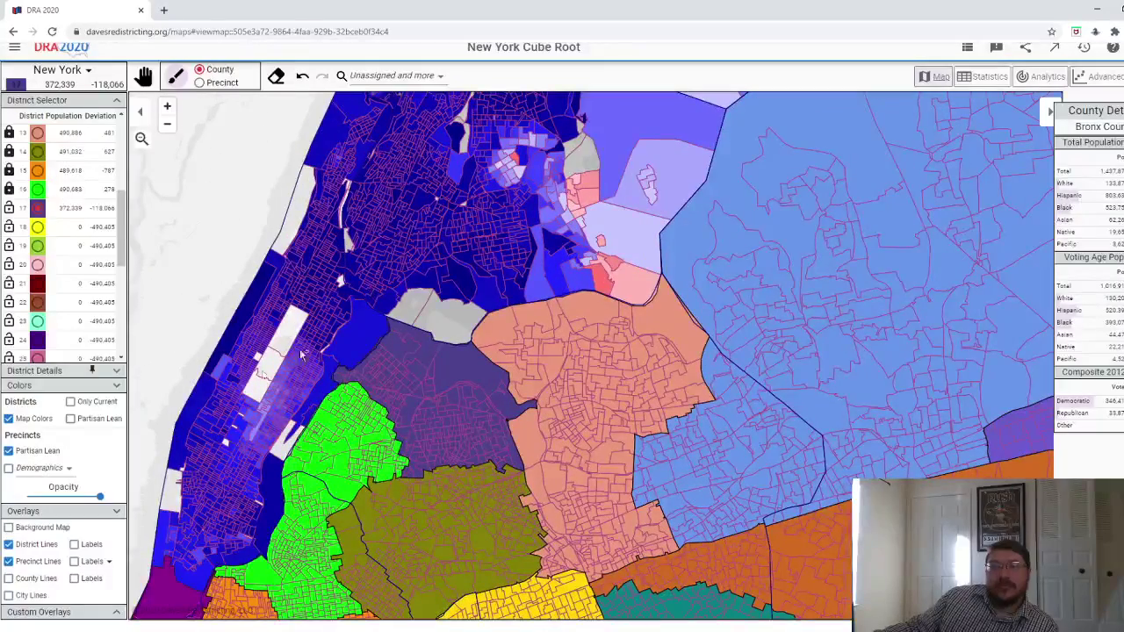
left_click_drag(189, 327, 224, 142)
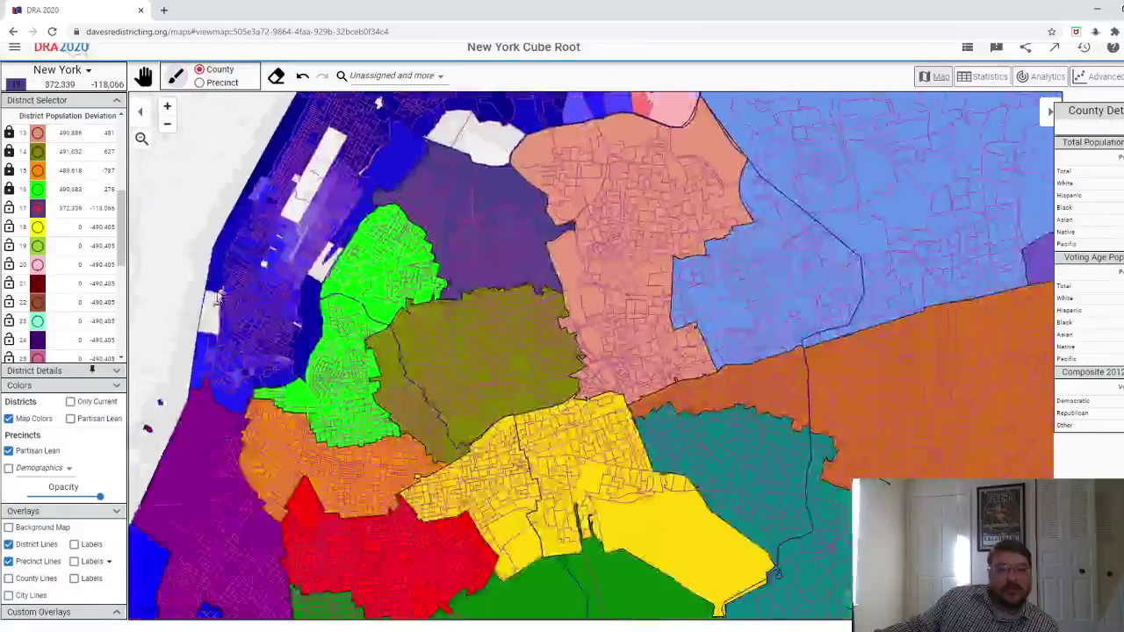
scroll(386, 582, "down", 3)
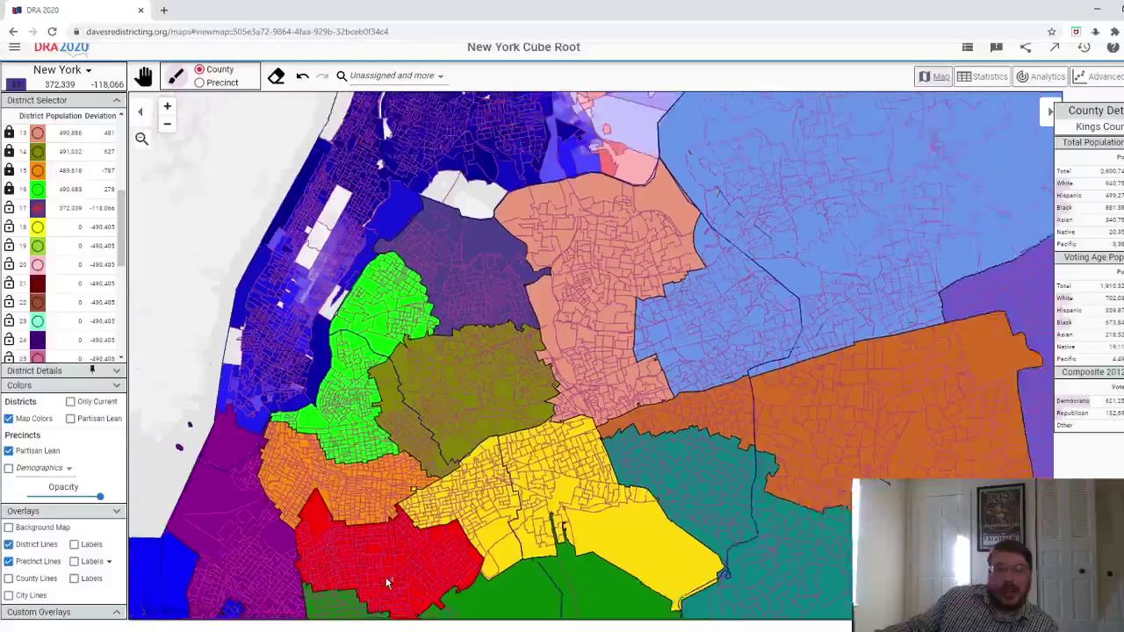
scroll(386, 582, "down", 1)
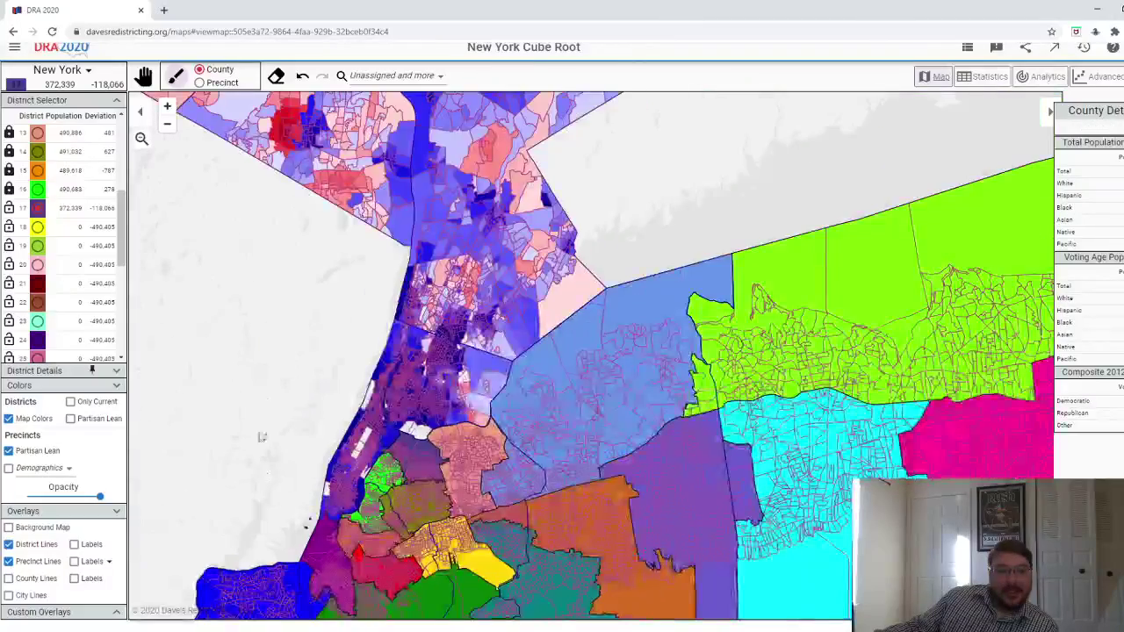
left_click_drag(262, 479, 262, 396)
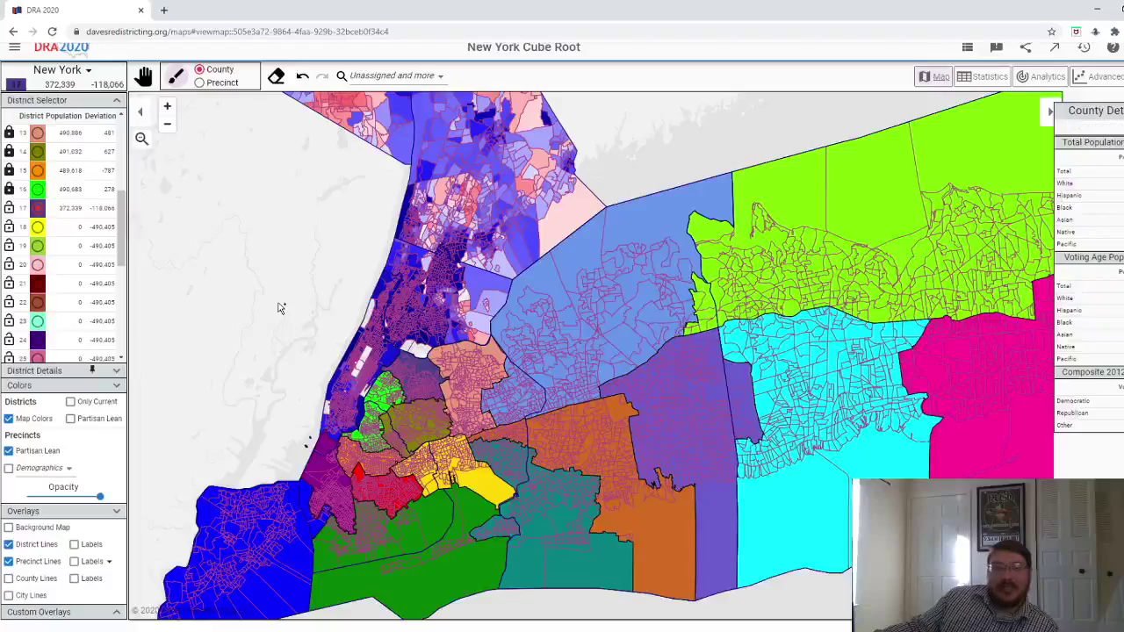
left_click_drag(279, 308, 255, 391)
scroll(441, 373, "up", 3)
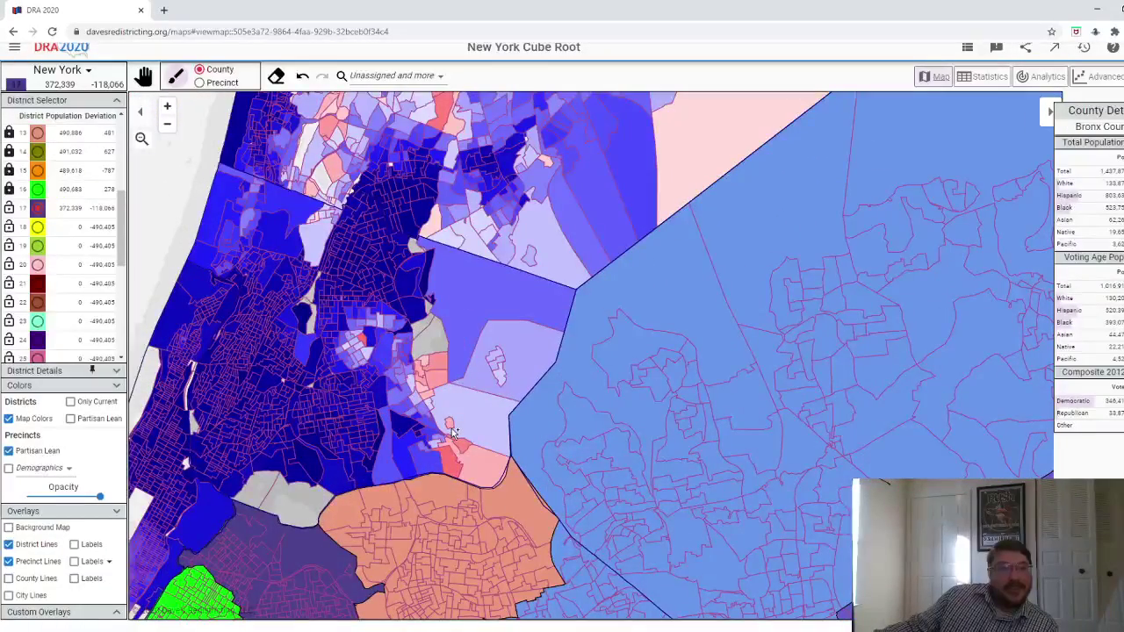
scroll(454, 432, "down", 2)
scroll(322, 522, "up", 3)
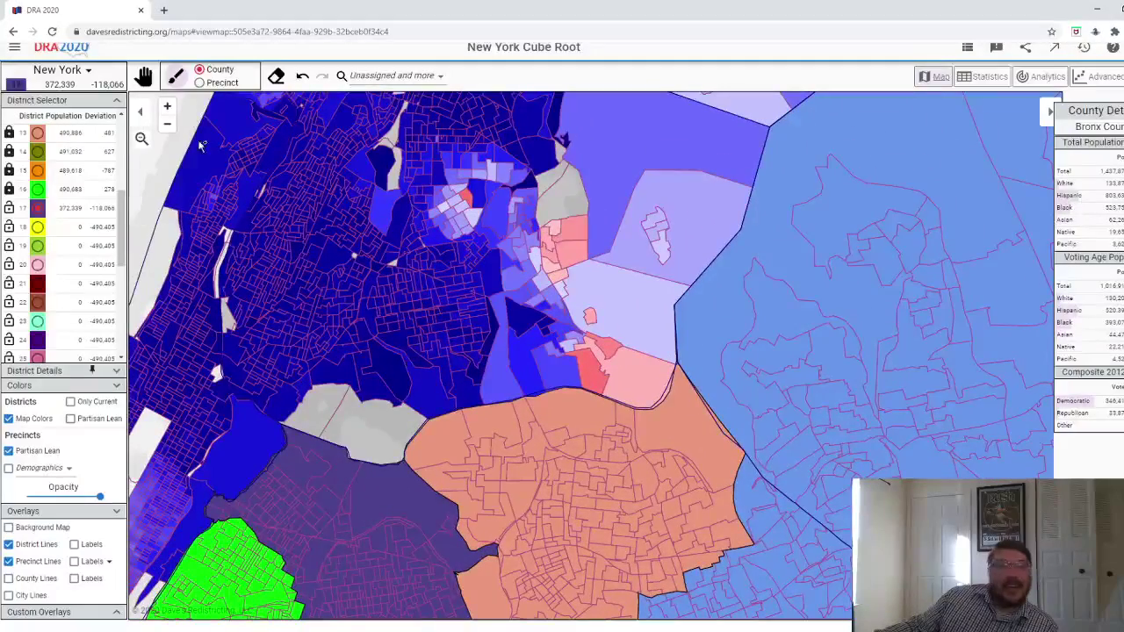
- Add the two uncolored precincts directly north of district 17 to it and turn off the precincts' partisan lean coloring
left_click(199, 82)
scroll(339, 431, "up", 1)
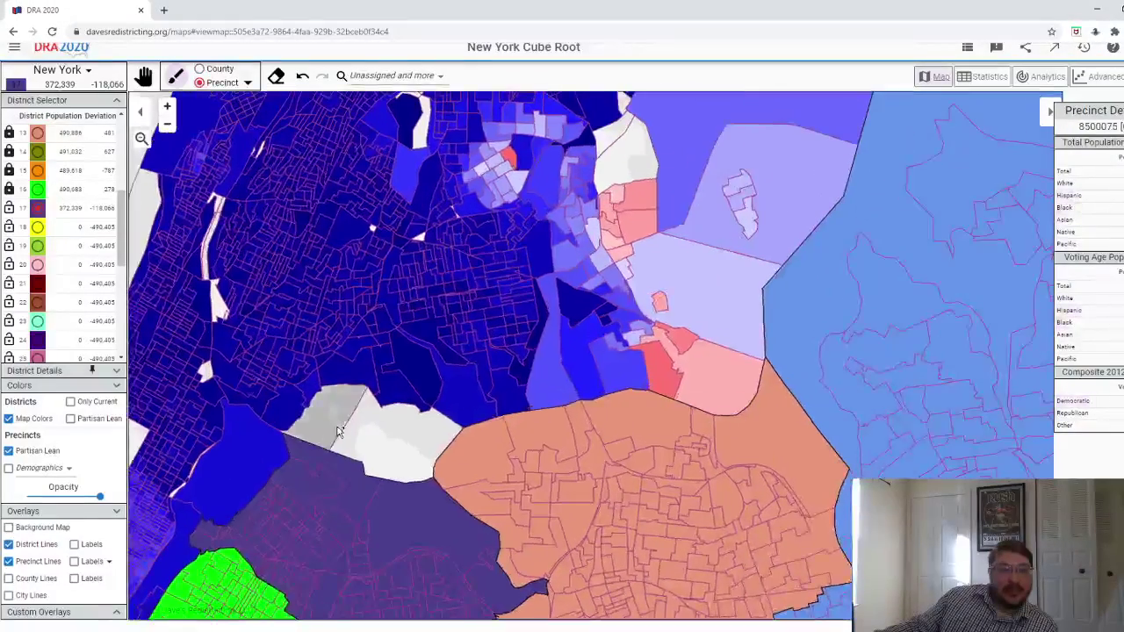
left_click(338, 431)
left_click(404, 434)
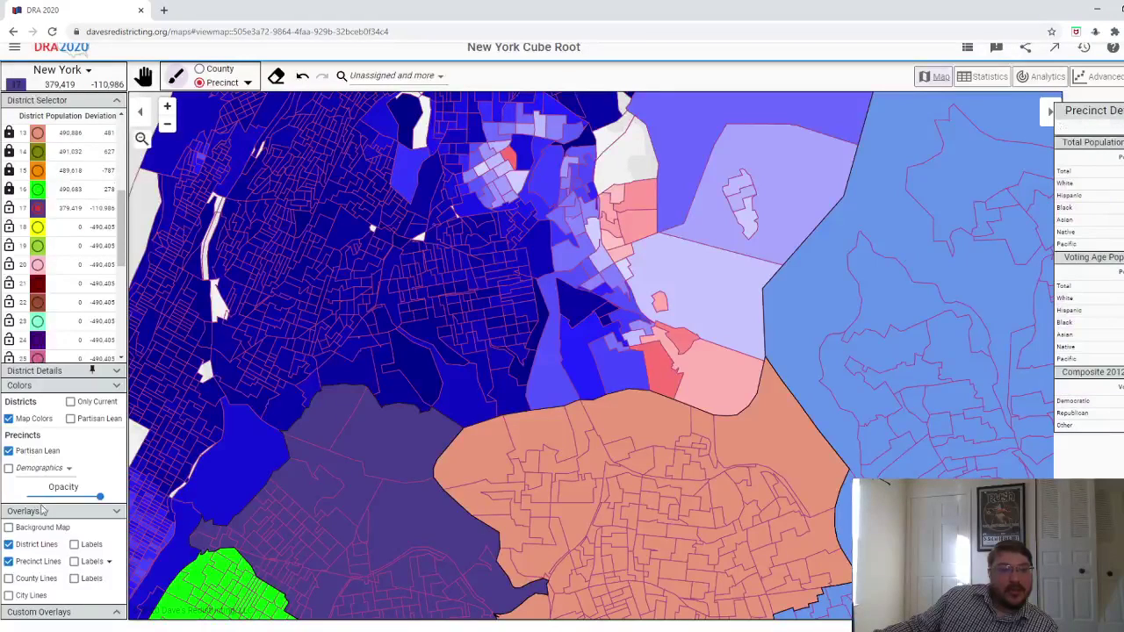
left_click(32, 453)
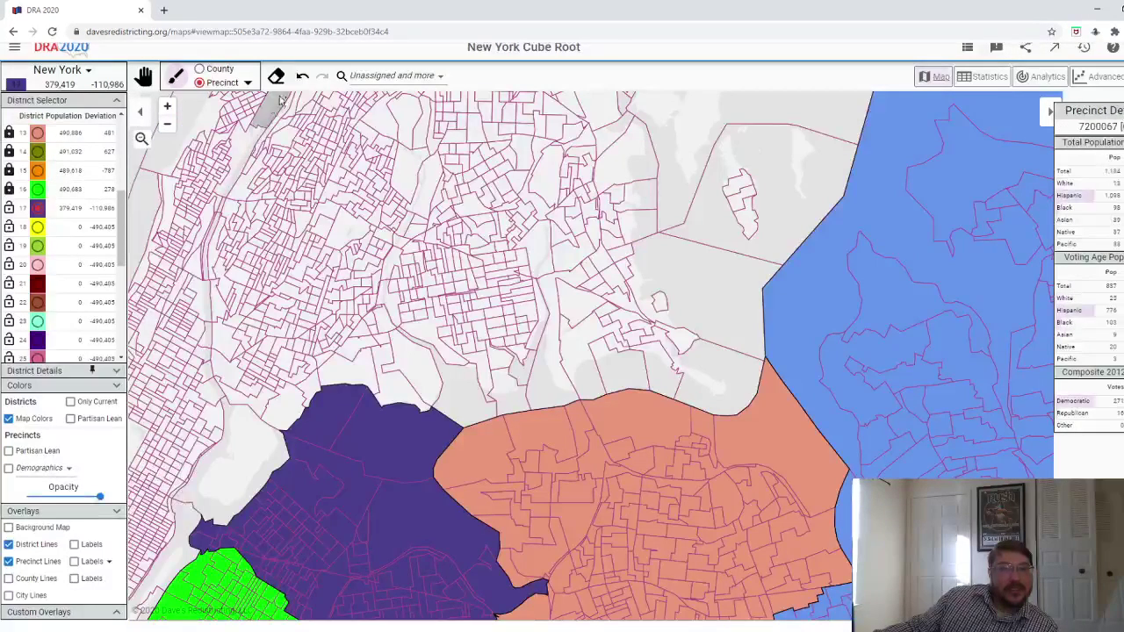
- Extend district 17 precinct by precinct into the southern Bronx and fill the gaps along its northern edge
left_click(201, 69)
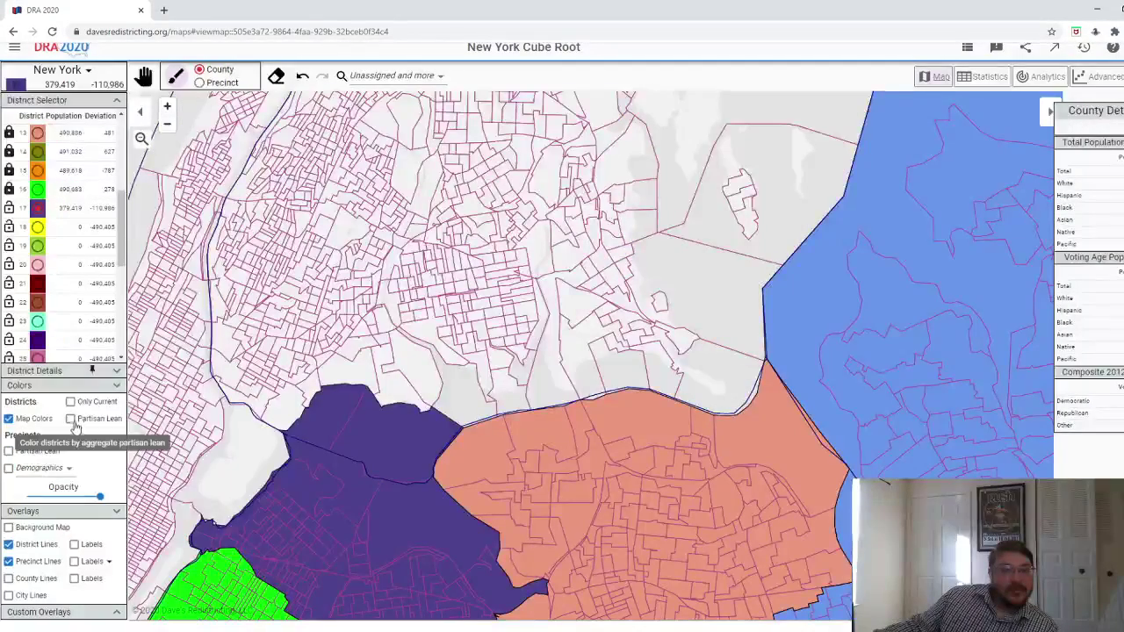
left_click(201, 82)
mouse_move(283, 406)
left_mouse_down()
mouse_move(237, 376)
mouse_move(243, 345)
mouse_move(269, 388)
mouse_move(258, 369)
mouse_move(251, 380)
mouse_move(263, 373)
mouse_move(250, 360)
mouse_move(259, 380)
mouse_move(310, 388)
mouse_move(309, 363)
mouse_move(290, 360)
mouse_move(283, 373)
mouse_move(294, 364)
mouse_move(274, 366)
mouse_move(270, 350)
mouse_move(304, 361)
mouse_move(273, 362)
mouse_move(322, 349)
mouse_move(380, 375)
mouse_move(399, 351)
mouse_move(375, 328)
mouse_move(361, 347)
mouse_move(357, 329)
mouse_move(293, 346)
mouse_move(289, 333)
mouse_move(236, 323)
left_mouse_up()
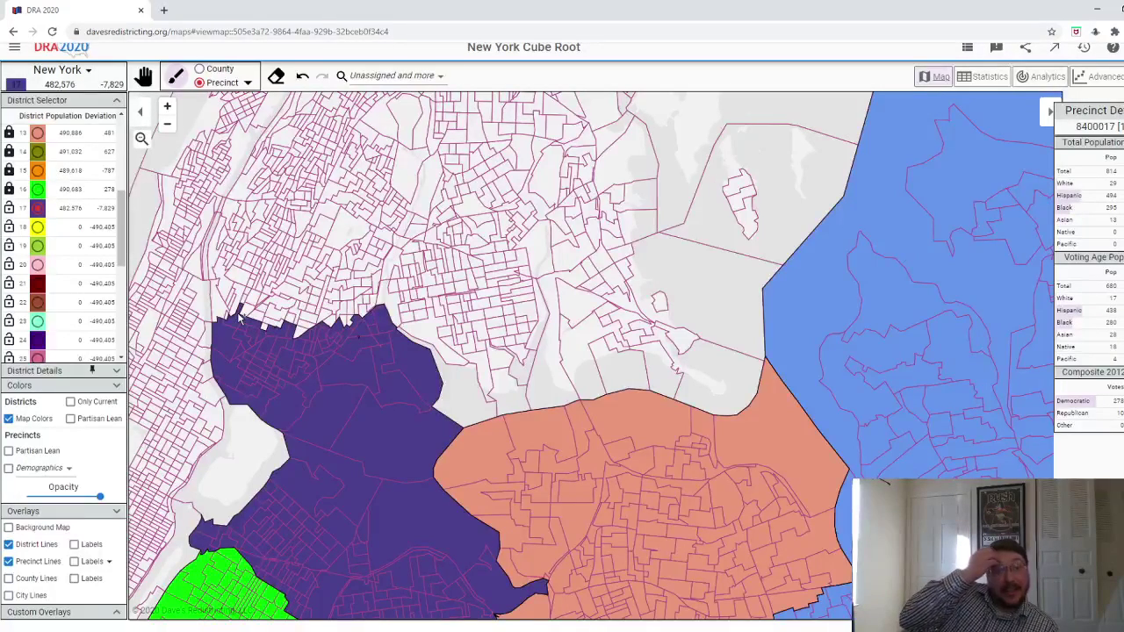
scroll(239, 318, "up", 2)
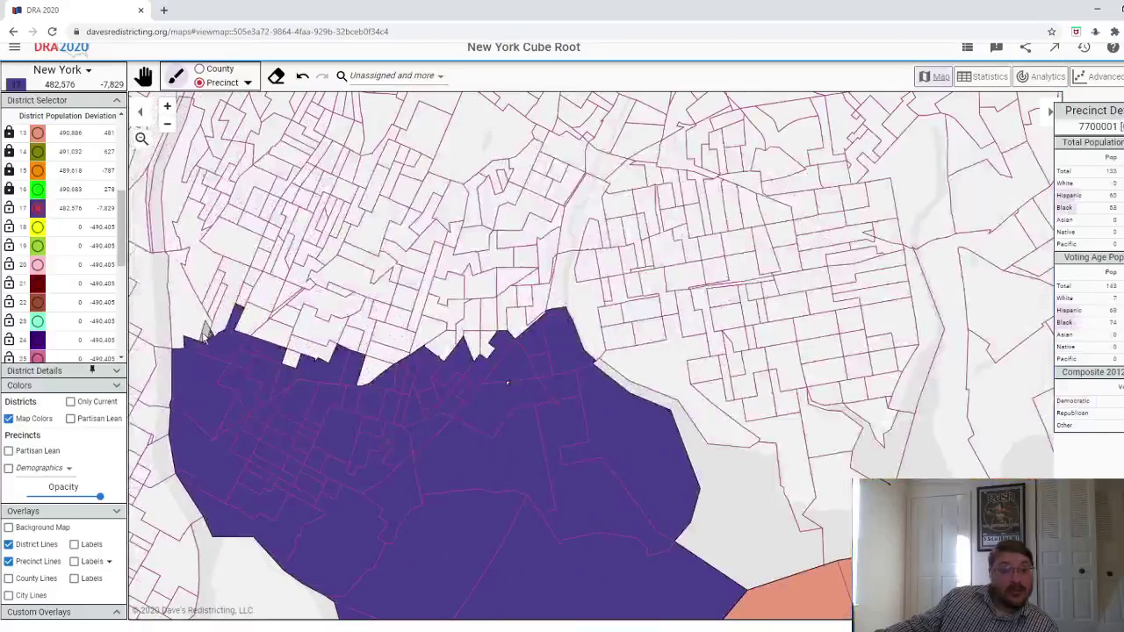
left_click(204, 332)
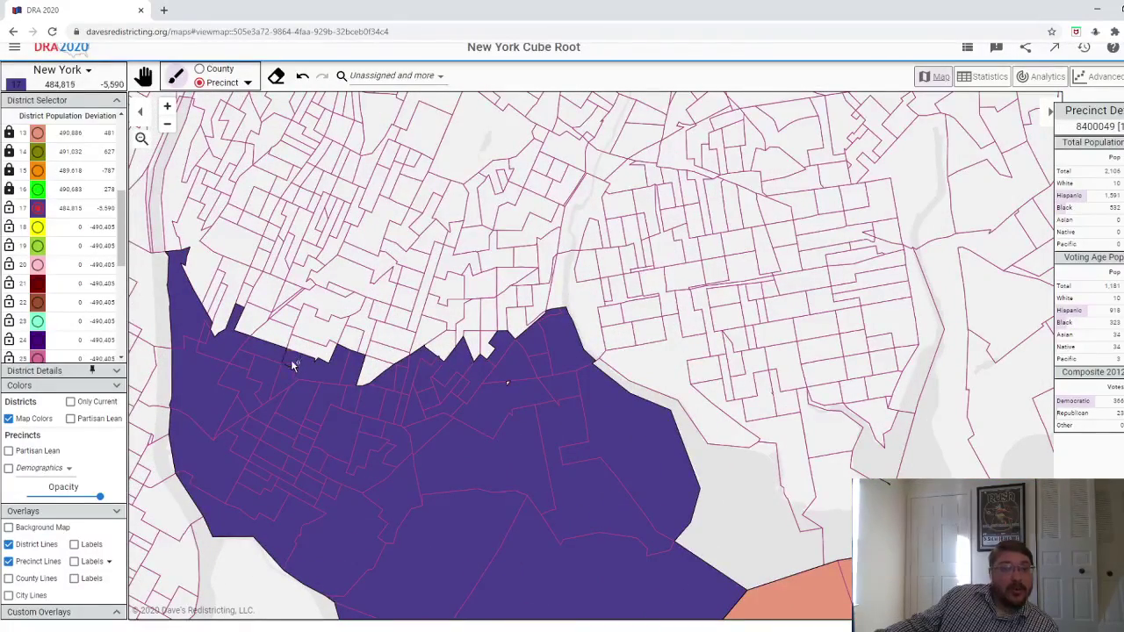
left_click(364, 374)
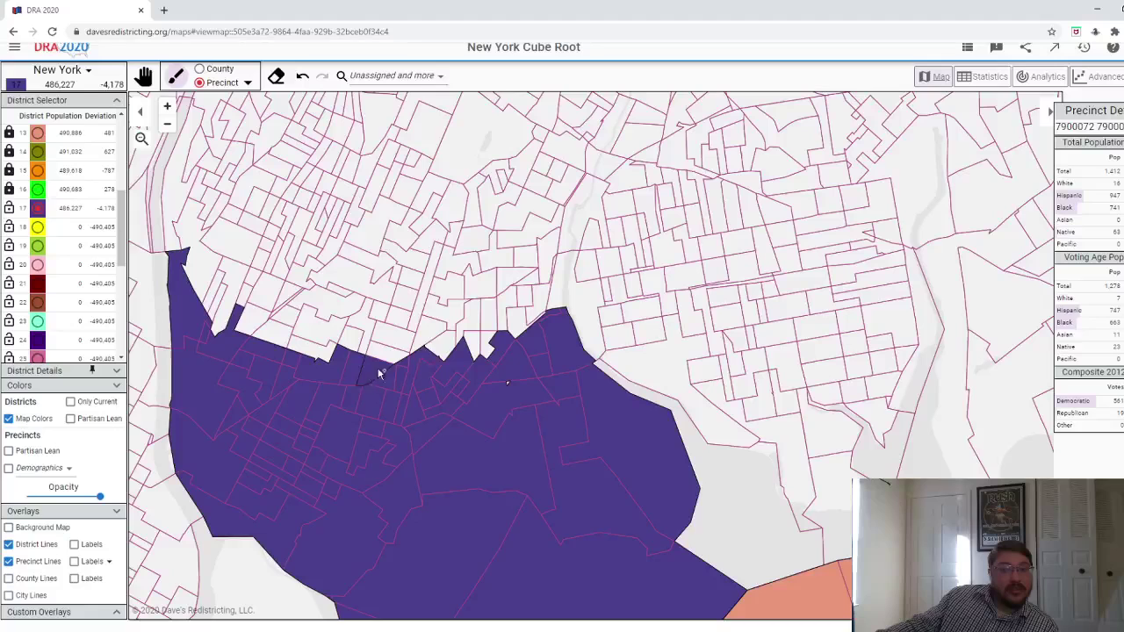
left_click(493, 352)
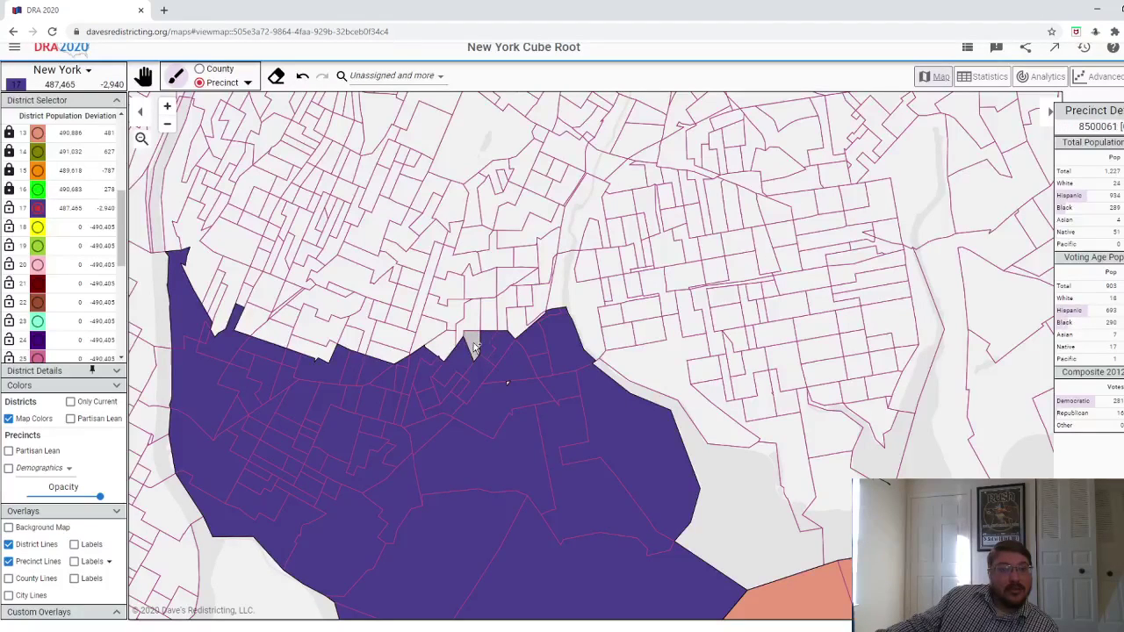
left_click(474, 348)
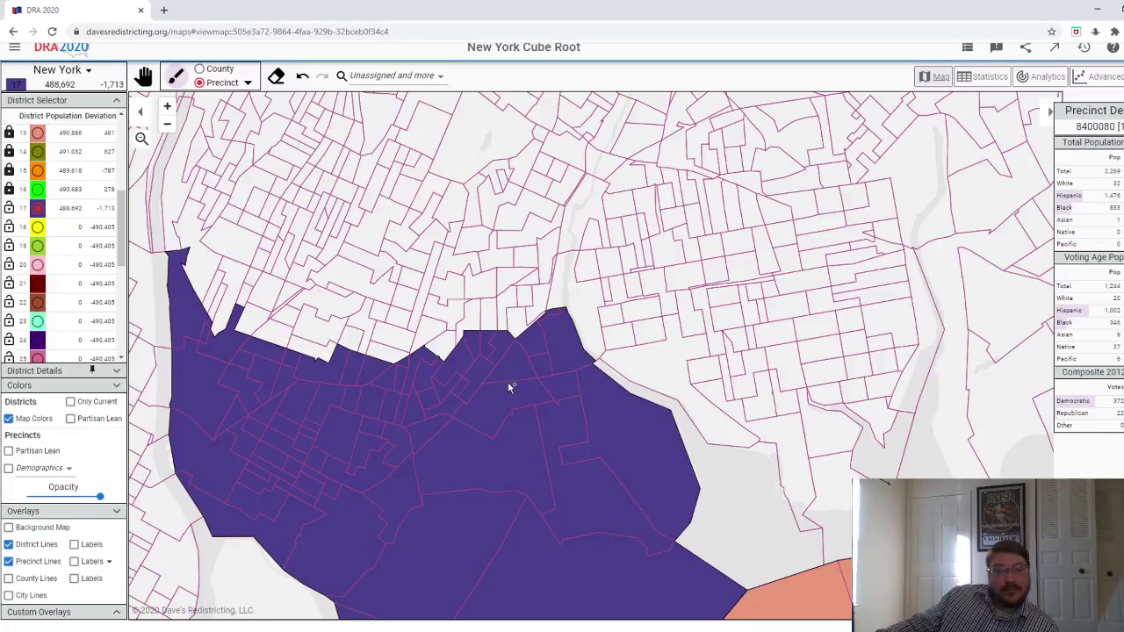
- Add the waterfront precinct east of district 17, undo the overly large addition beyond it, and add one northern-edge precinct instead
left_click(727, 477)
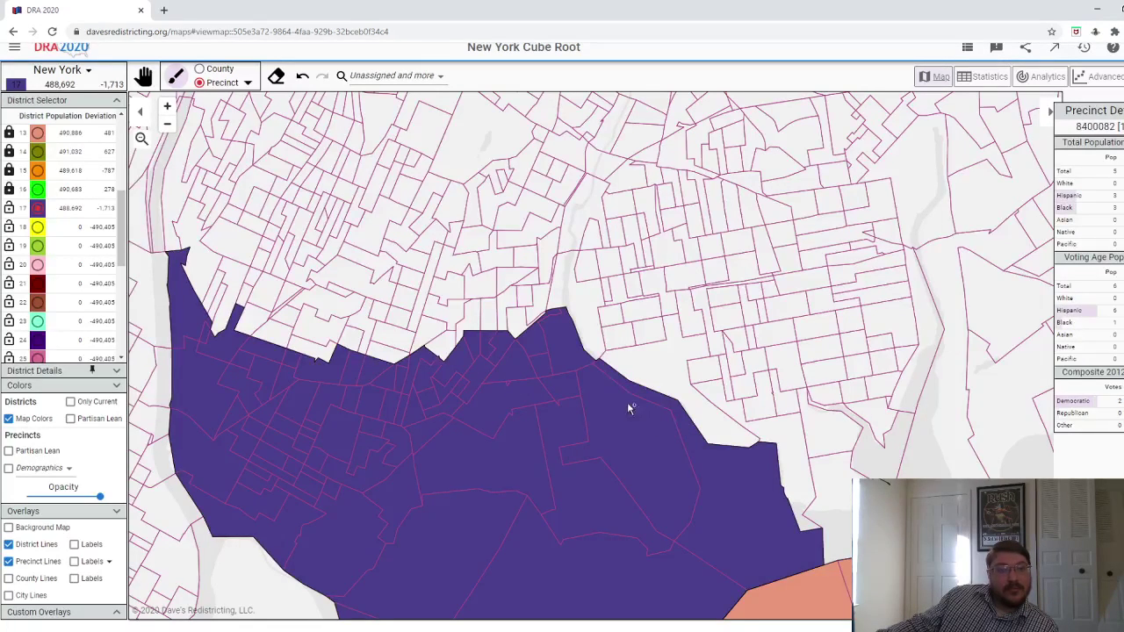
left_click(797, 490)
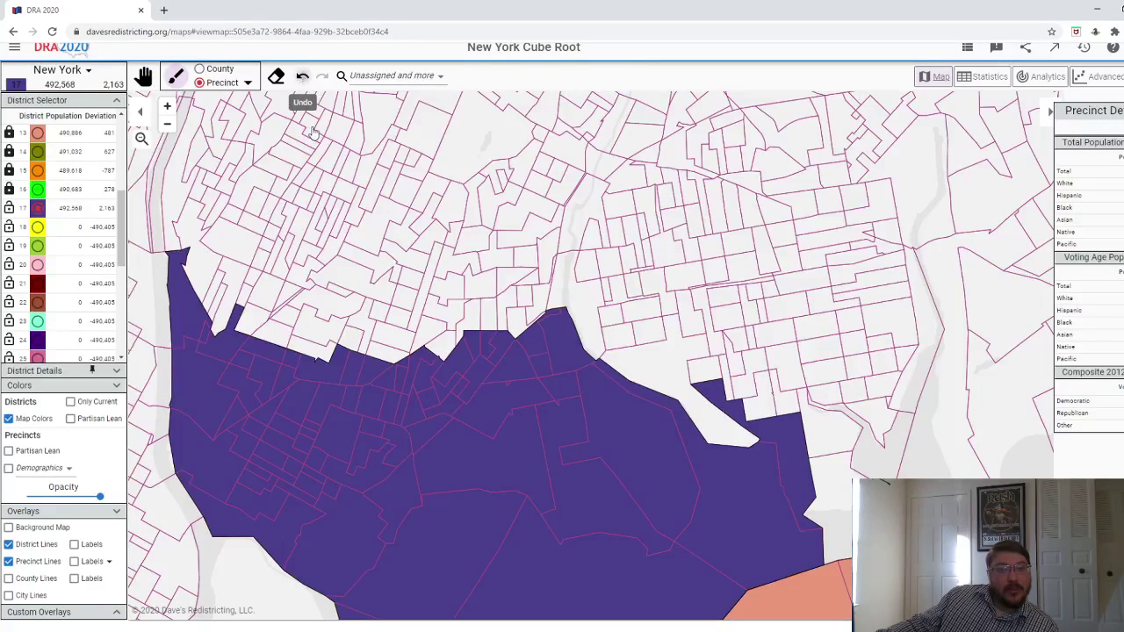
left_click(302, 75)
left_click(384, 356)
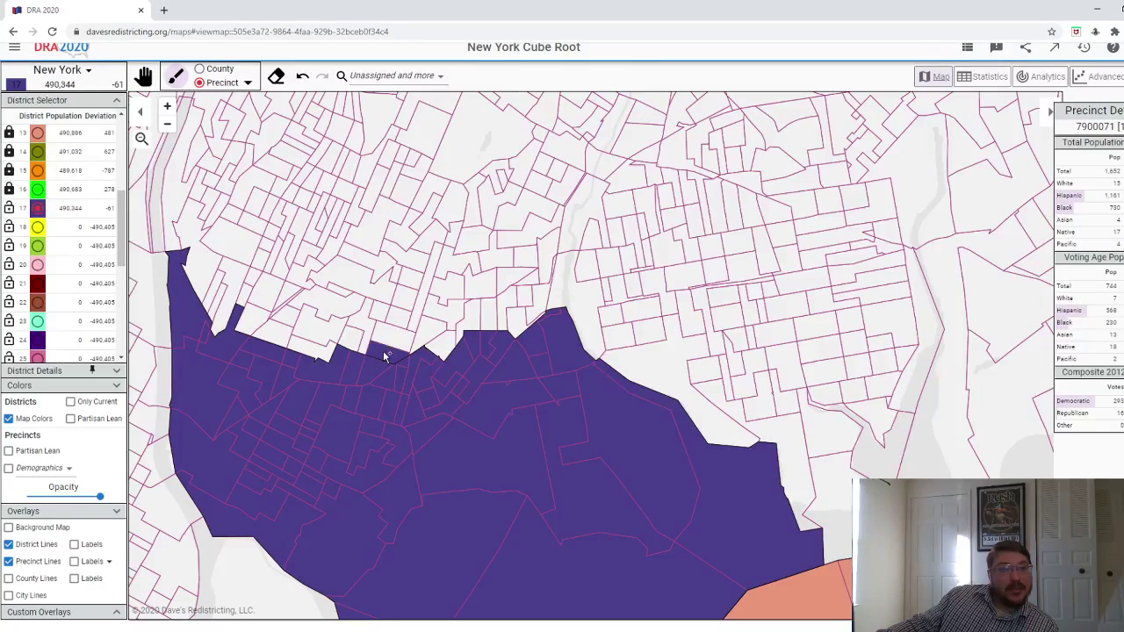
- Lock district 17 and paint the precincts of lower Manhattan into district 18 with the largest brush size
left_click(40, 229)
scroll(546, 319, "down", 3)
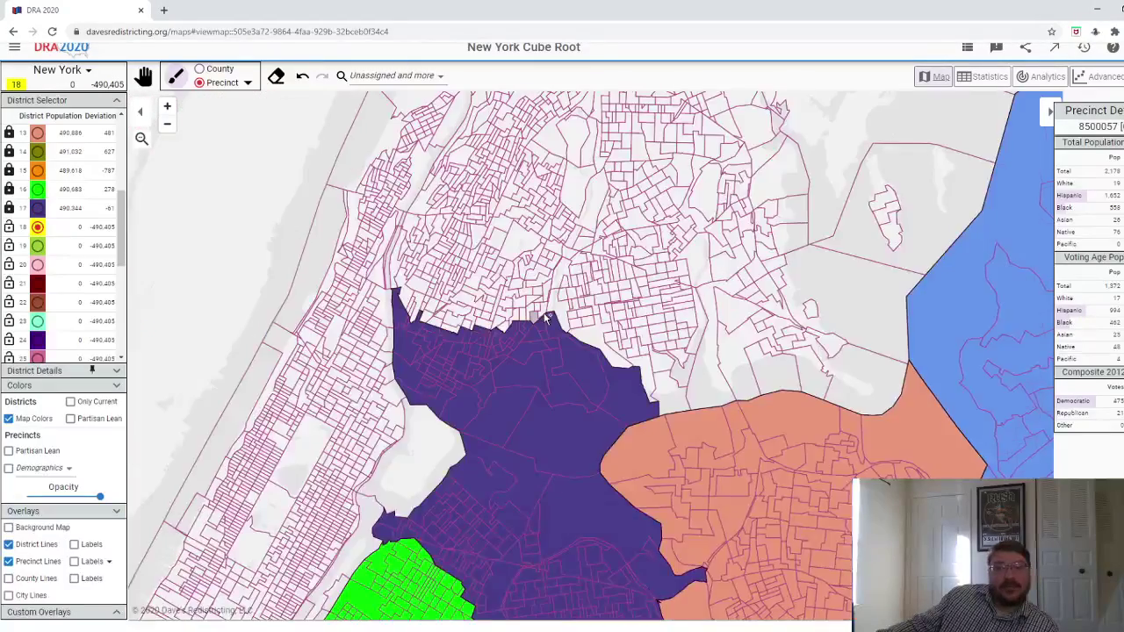
scroll(372, 241, "down", 2)
scroll(326, 269, "down", 1)
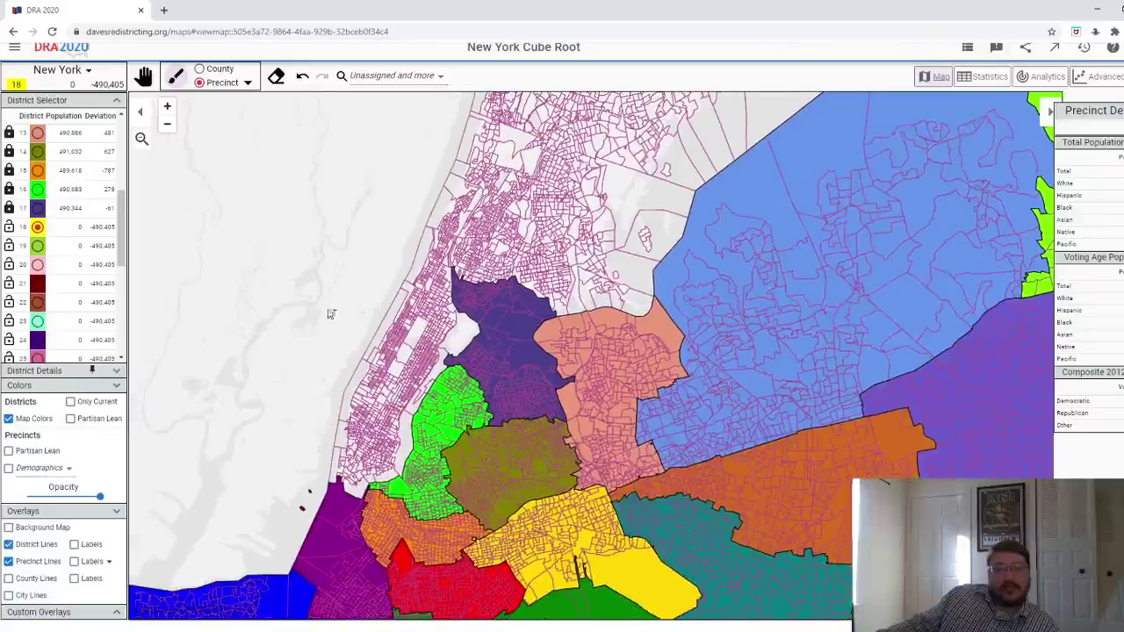
scroll(349, 337, "up", 3)
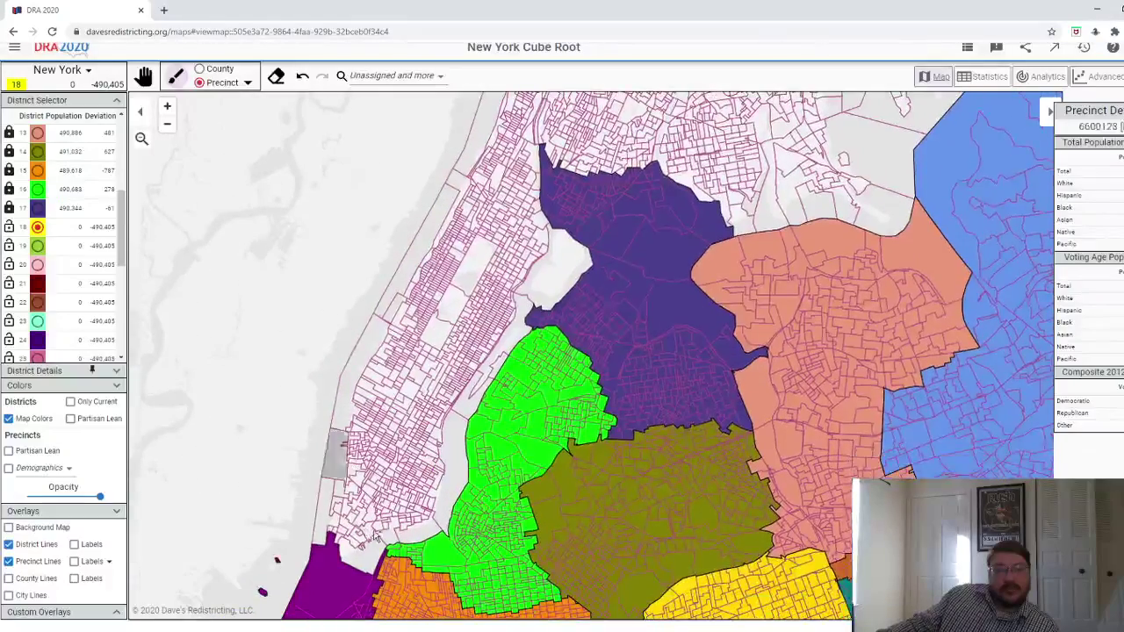
left_click(246, 82)
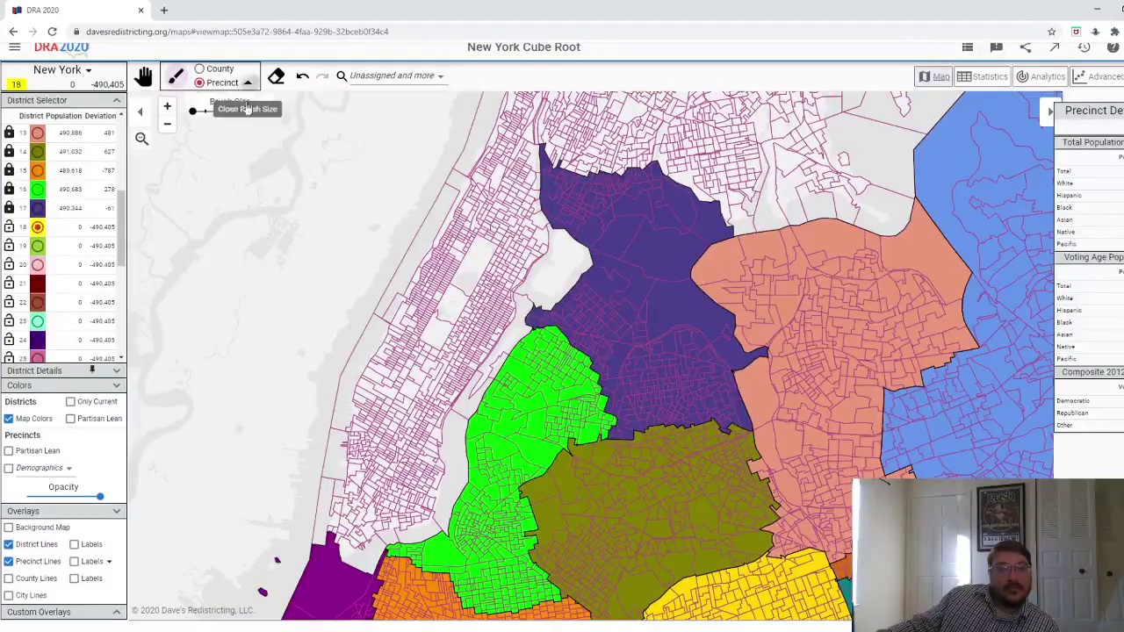
left_click(264, 112)
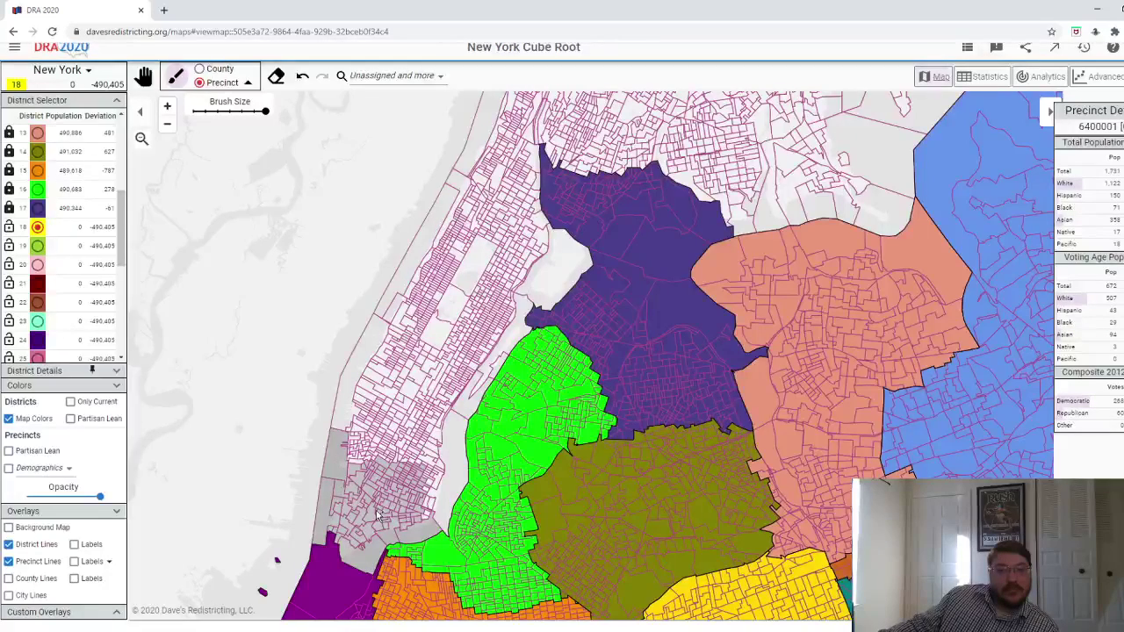
mouse_move(380, 515)
left_mouse_down()
mouse_move(421, 473)
mouse_move(420, 499)
mouse_move(422, 487)
mouse_move(386, 476)
left_mouse_up()
- Reduce the brush to its smallest size and add the East River precincts and islands east of Manhattan to district 18
scroll(521, 400, "up", 2)
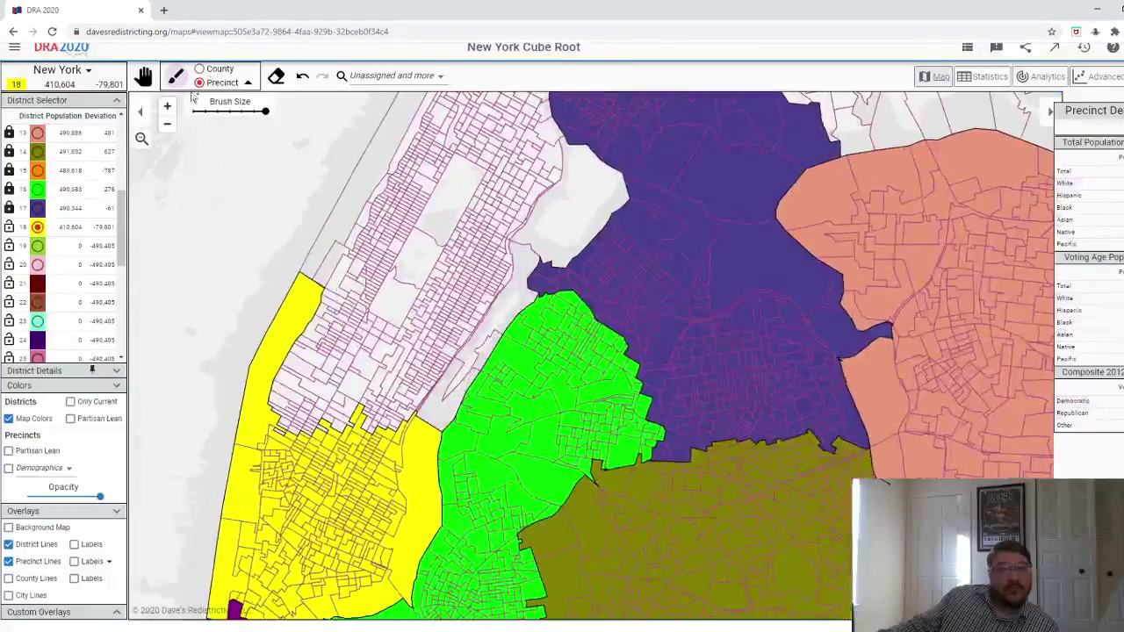
left_click(195, 112)
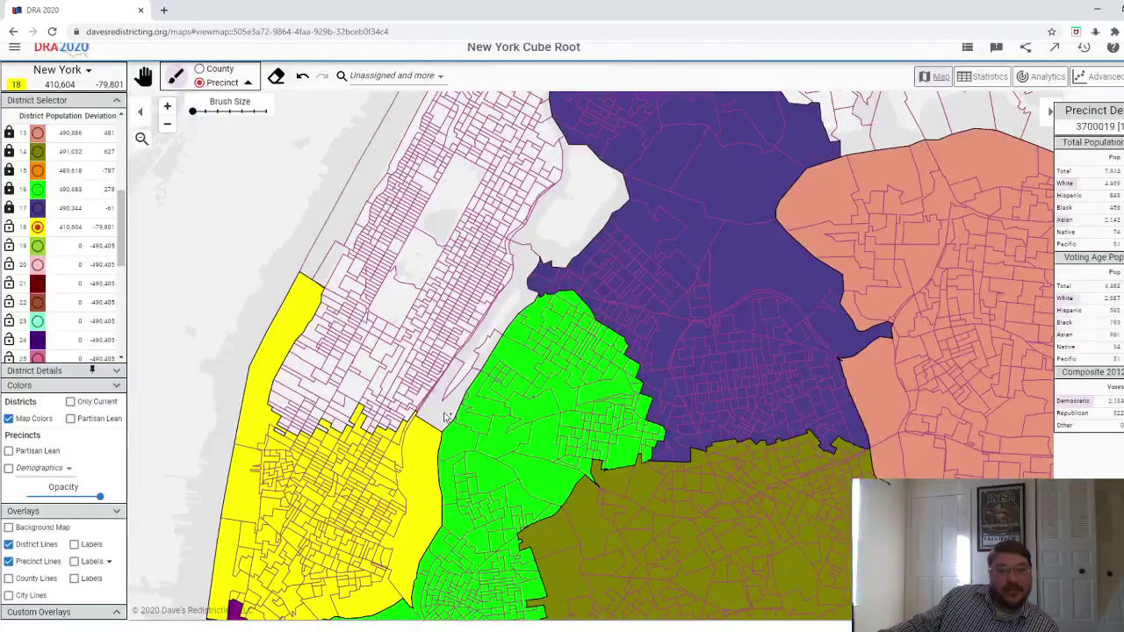
left_click(482, 361)
left_click(562, 193)
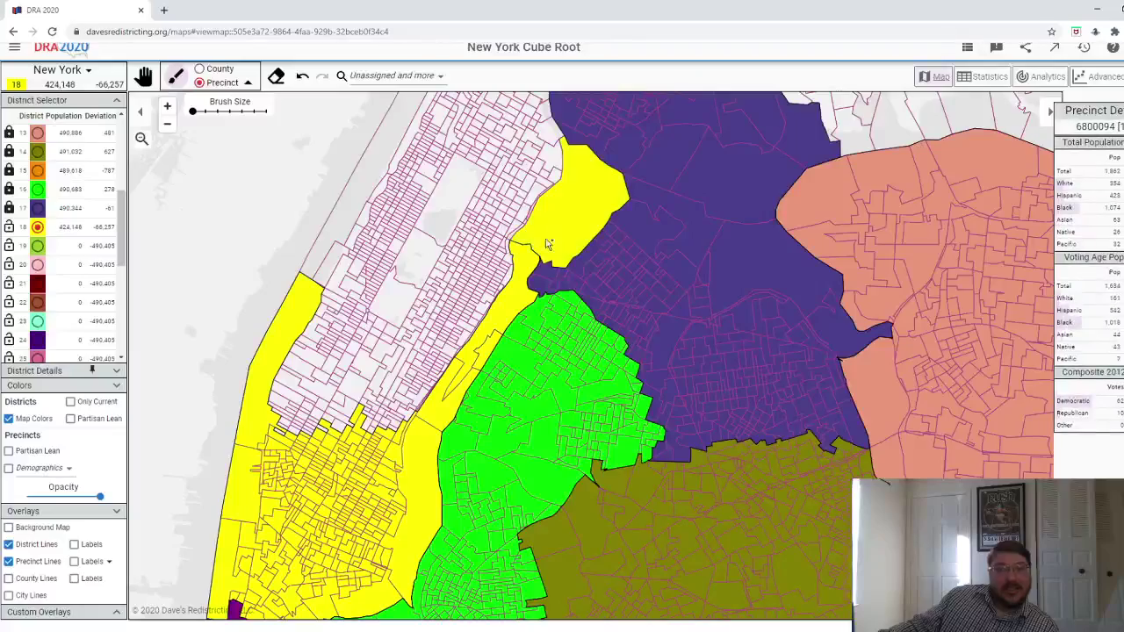
- Extend district 18 northward precinct by precinct along its ragged Manhattan edge, filling the gaps between the protruding precincts
scroll(497, 263, "up", 2)
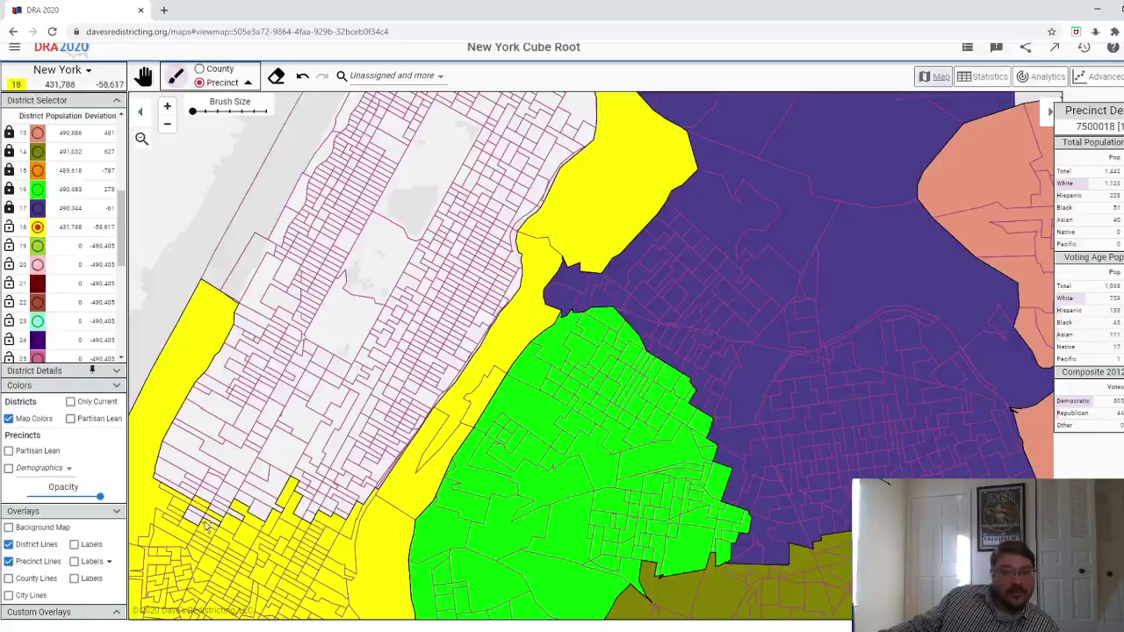
scroll(230, 518, "up", 1)
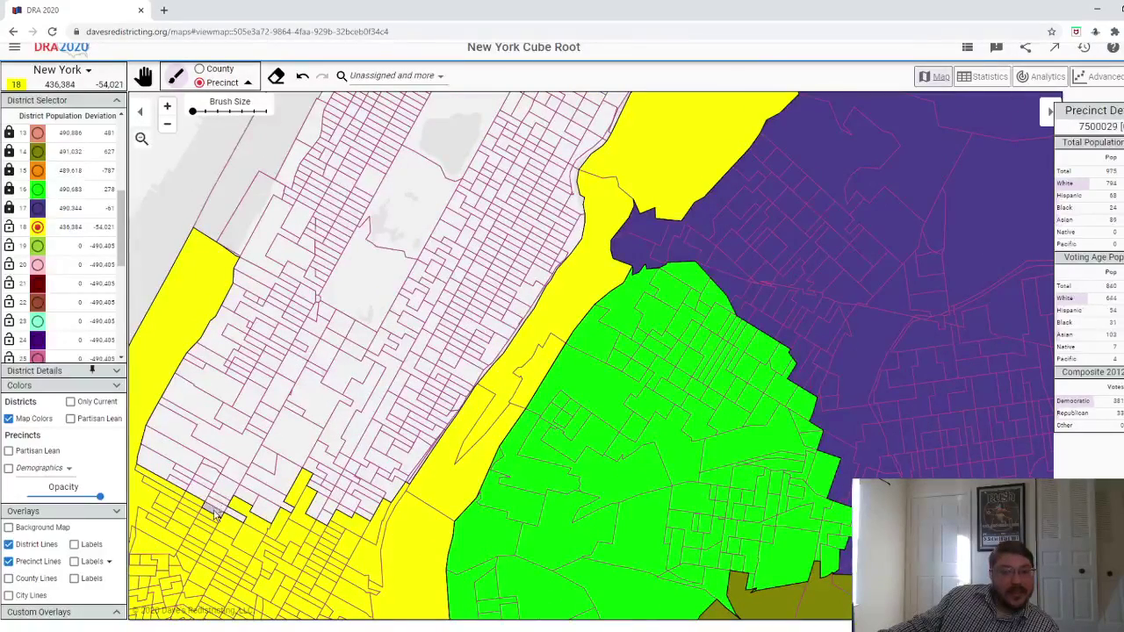
left_click(283, 511)
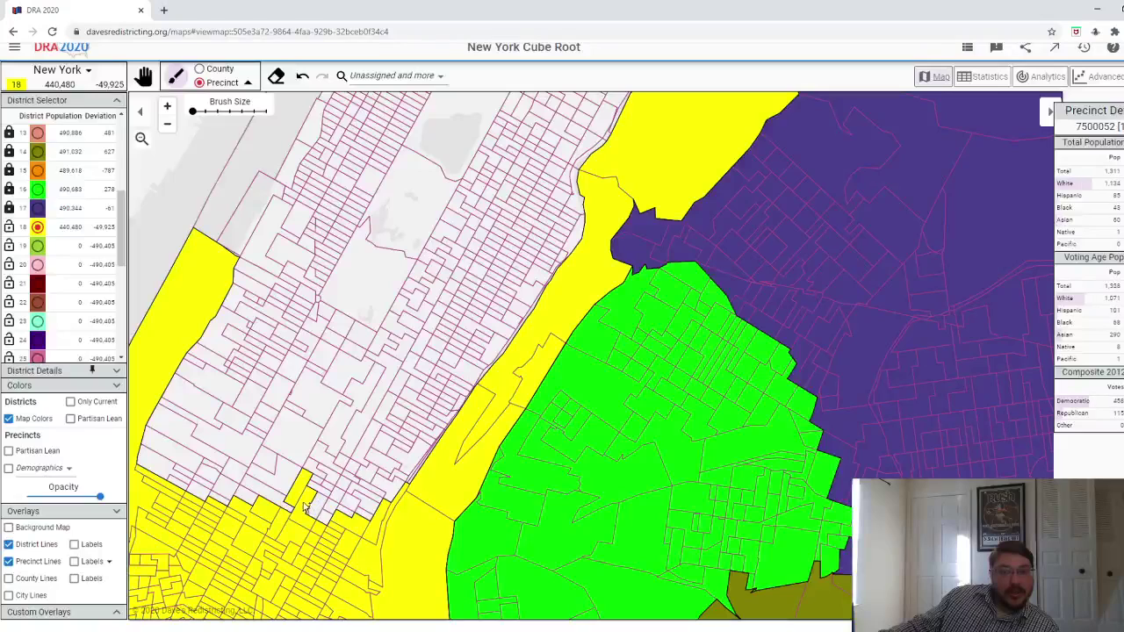
left_click(301, 496)
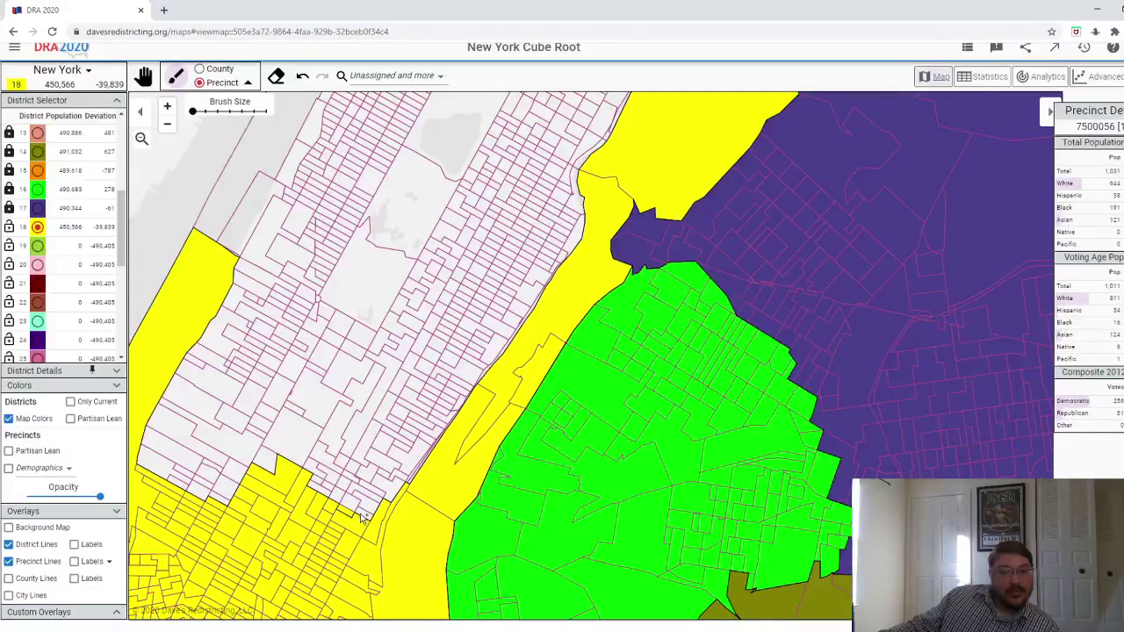
left_click_drag(376, 500, 399, 490)
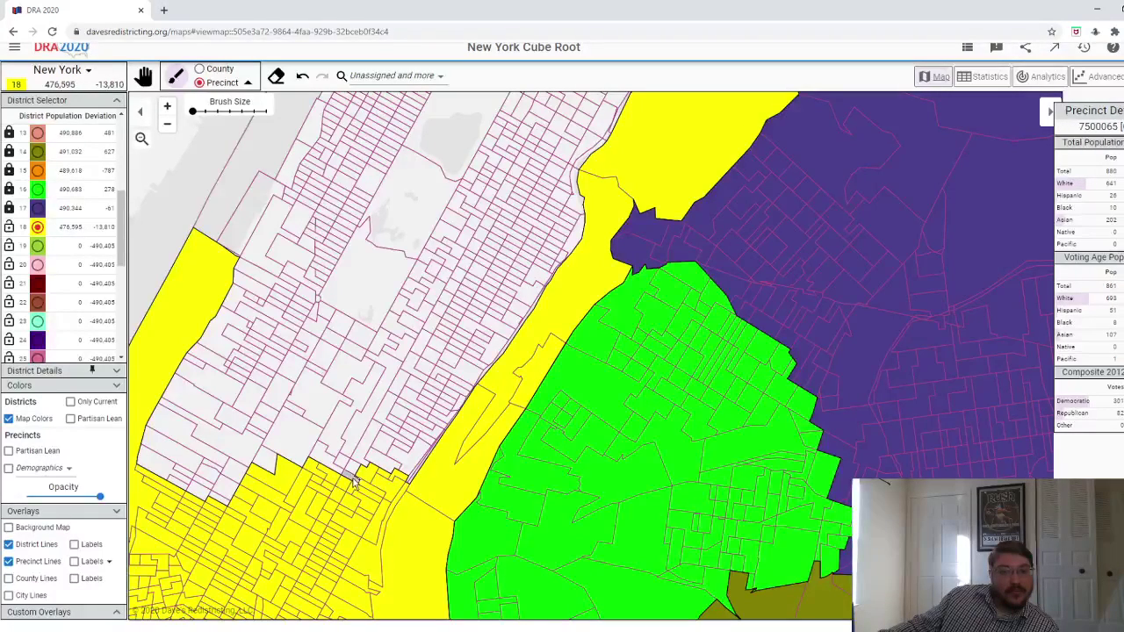
- Add the precincts along Manhattan's East River shore to district 18 and undo the last addition of several precincts at once
scroll(381, 475, "up", 1)
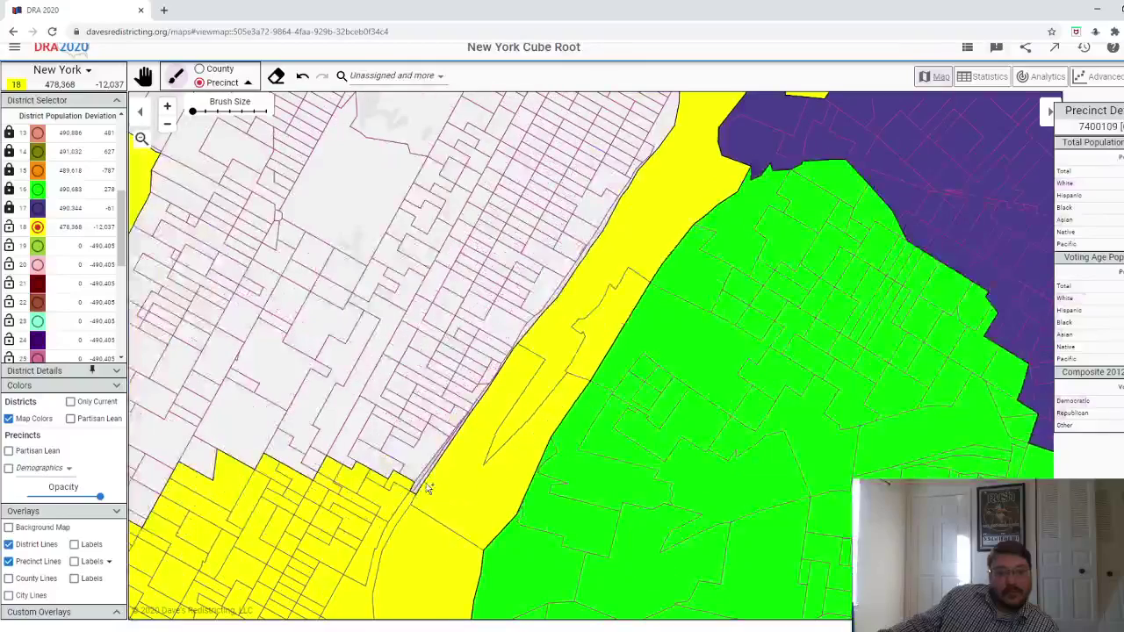
left_click(419, 474)
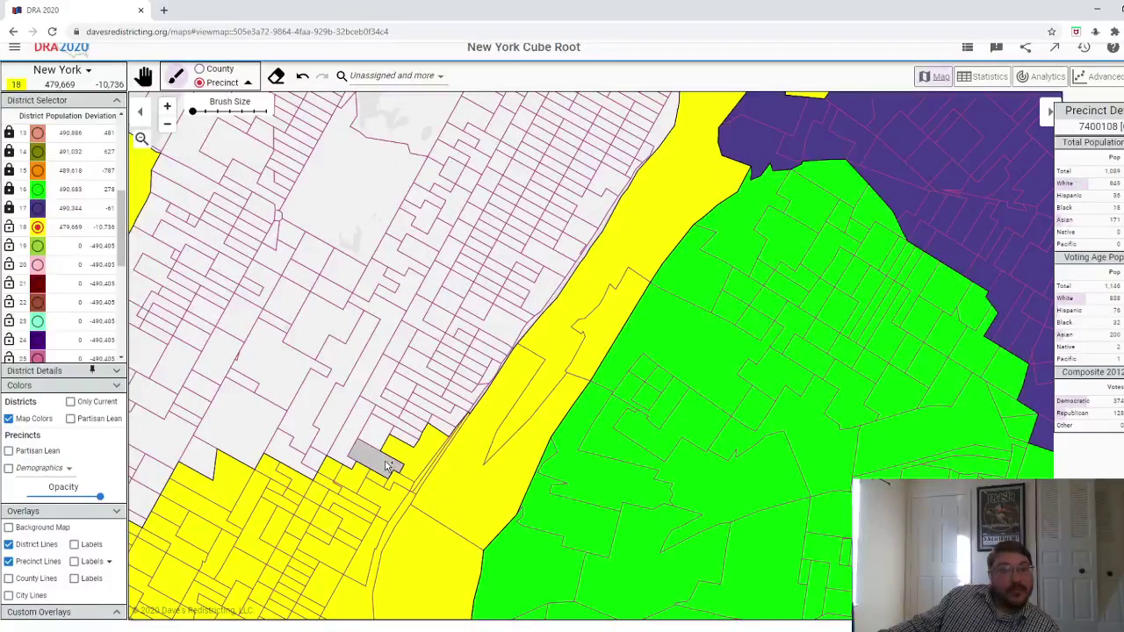
left_click(463, 418)
left_click(475, 393)
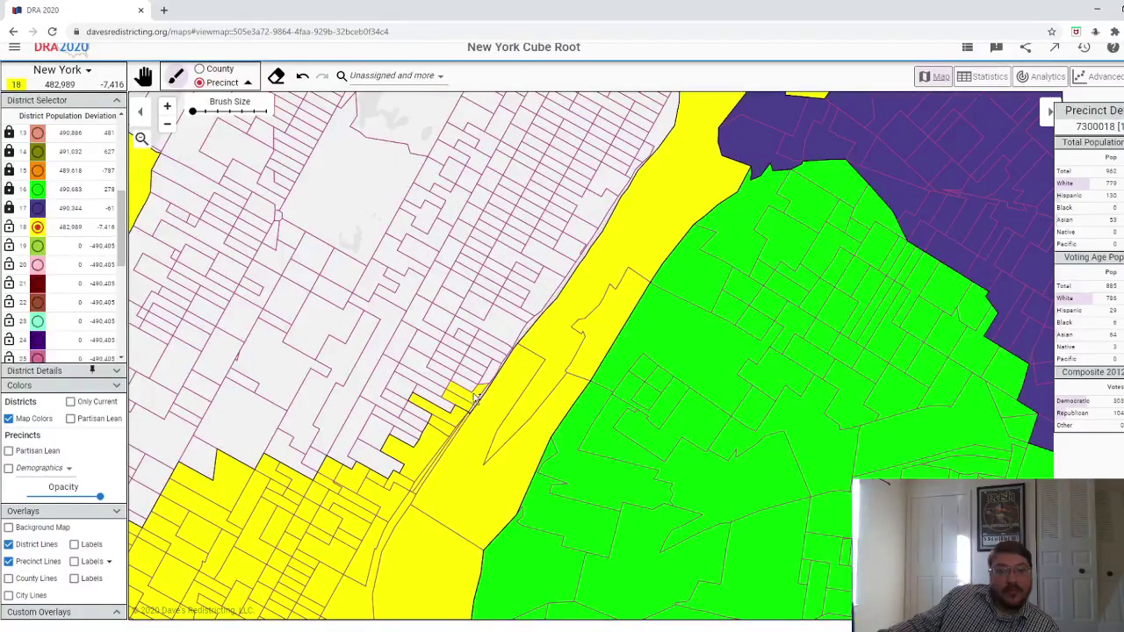
left_click(524, 339)
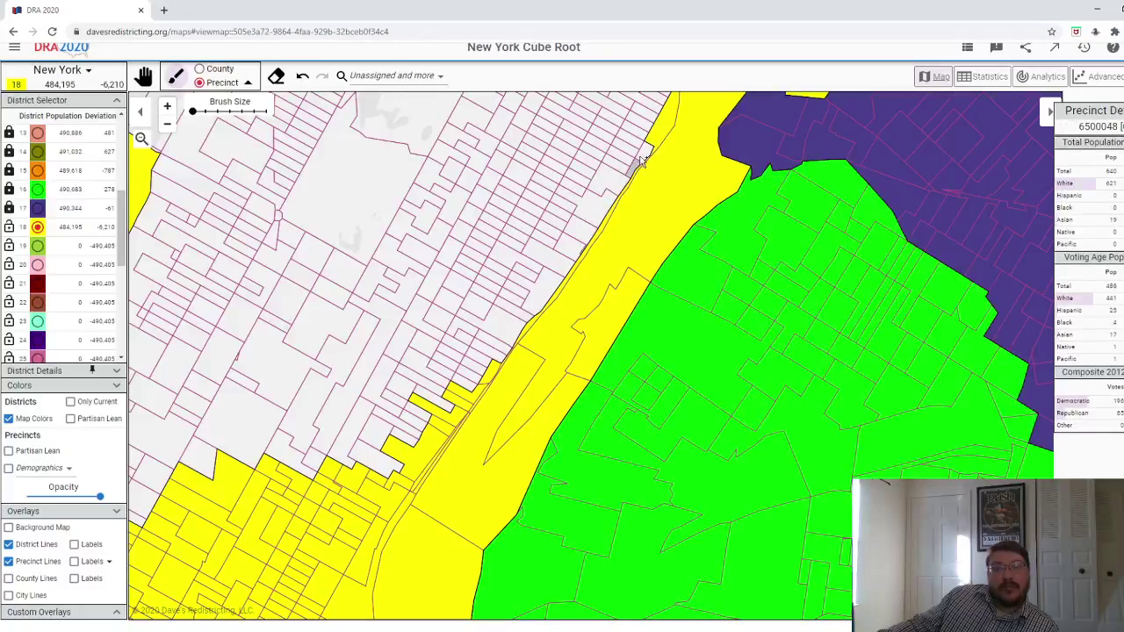
left_click(597, 219)
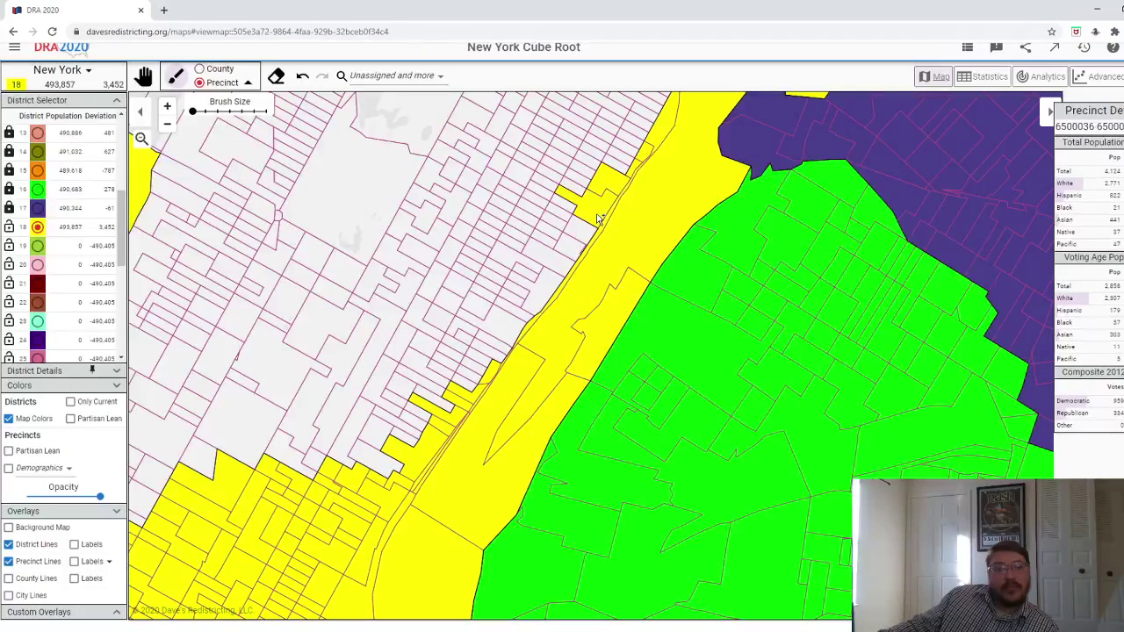
left_click(303, 77)
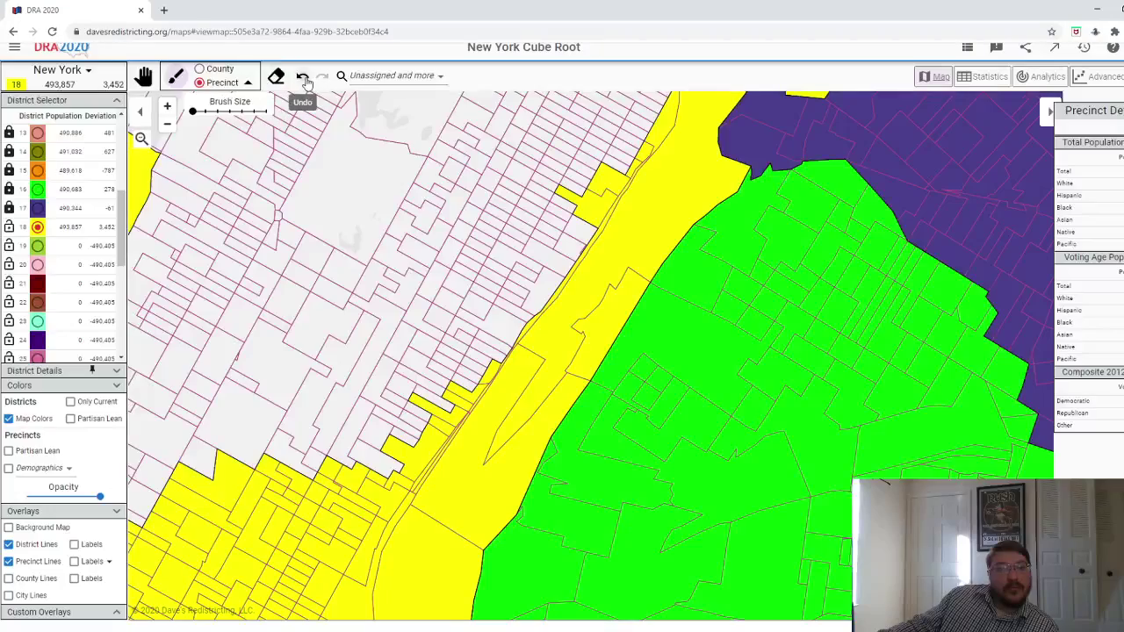
- Lock district 18 and paint Midtown Manhattan, the southern part of Central Park and the adjoining Hudson waterfront into district 19 with the largest brush
left_click(35, 248)
scroll(291, 209, "down", 5)
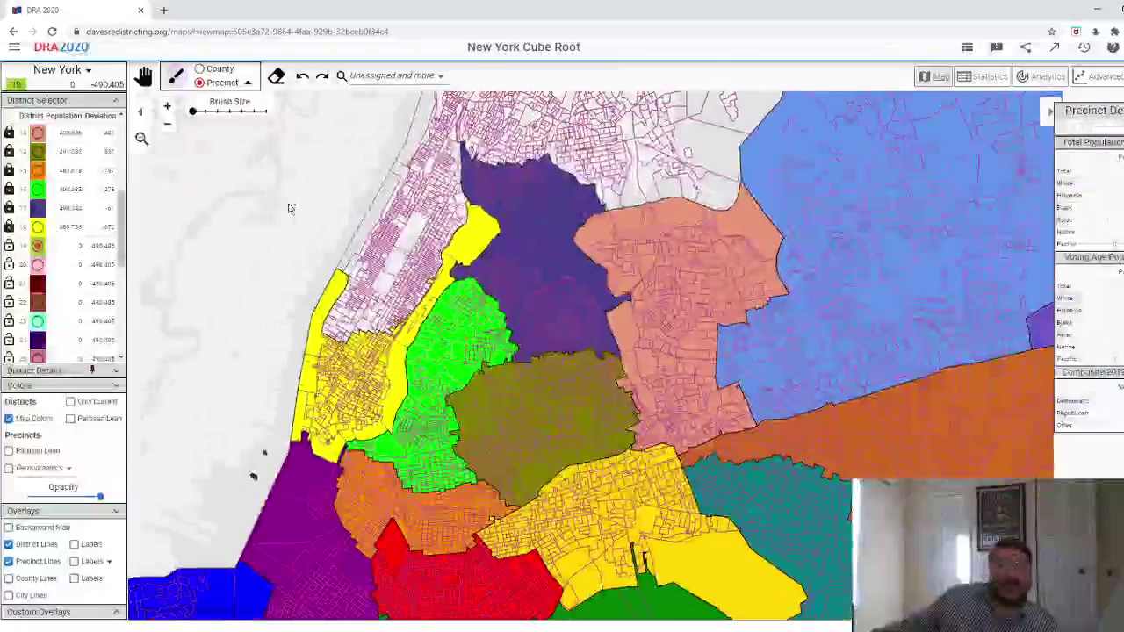
left_click(265, 111)
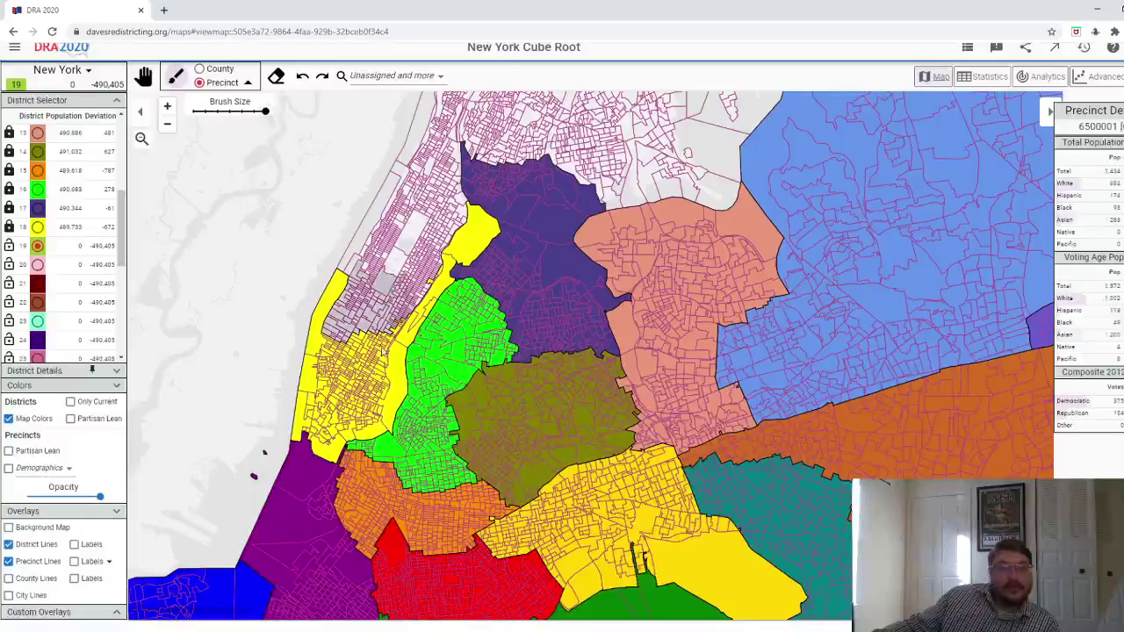
left_click_drag(382, 351, 369, 211)
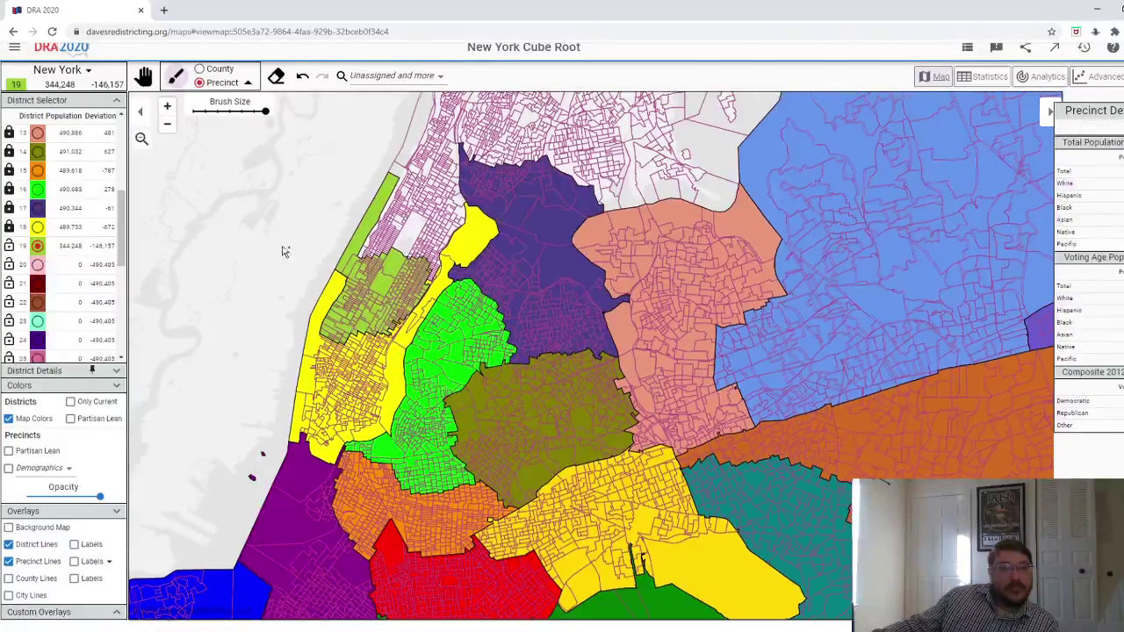
- Extend district 19 north on both sides of Central Park, and fill its northeastern edge precinct by precinct with the smallest brush
scroll(283, 252, "up", 3)
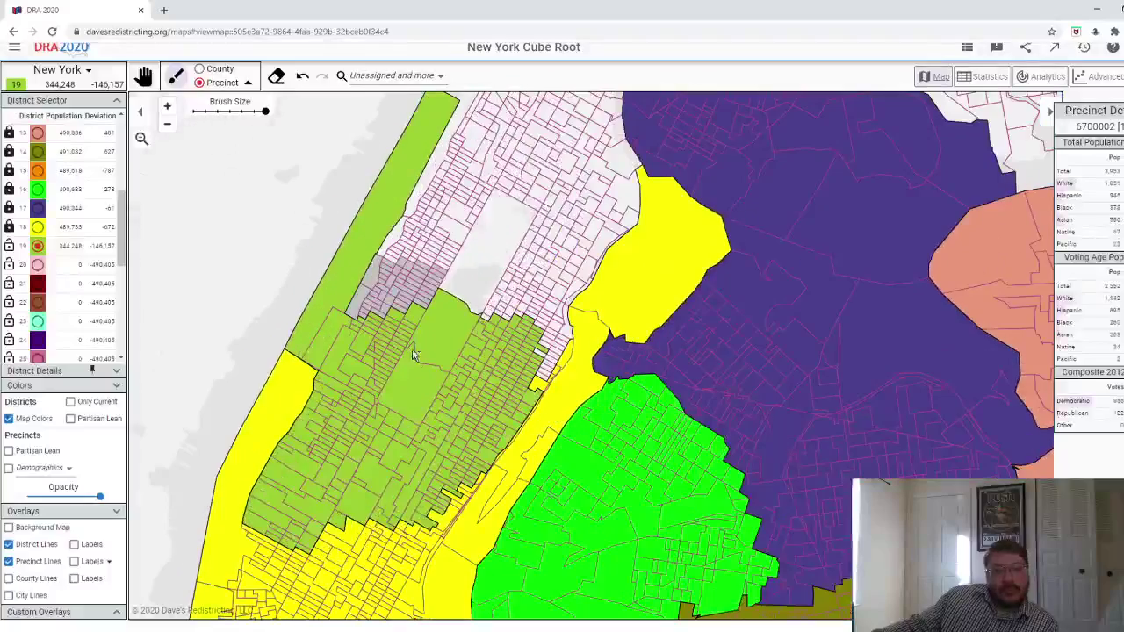
mouse_move(454, 343)
left_mouse_down()
mouse_move(536, 343)
mouse_move(492, 210)
mouse_move(421, 279)
left_mouse_up()
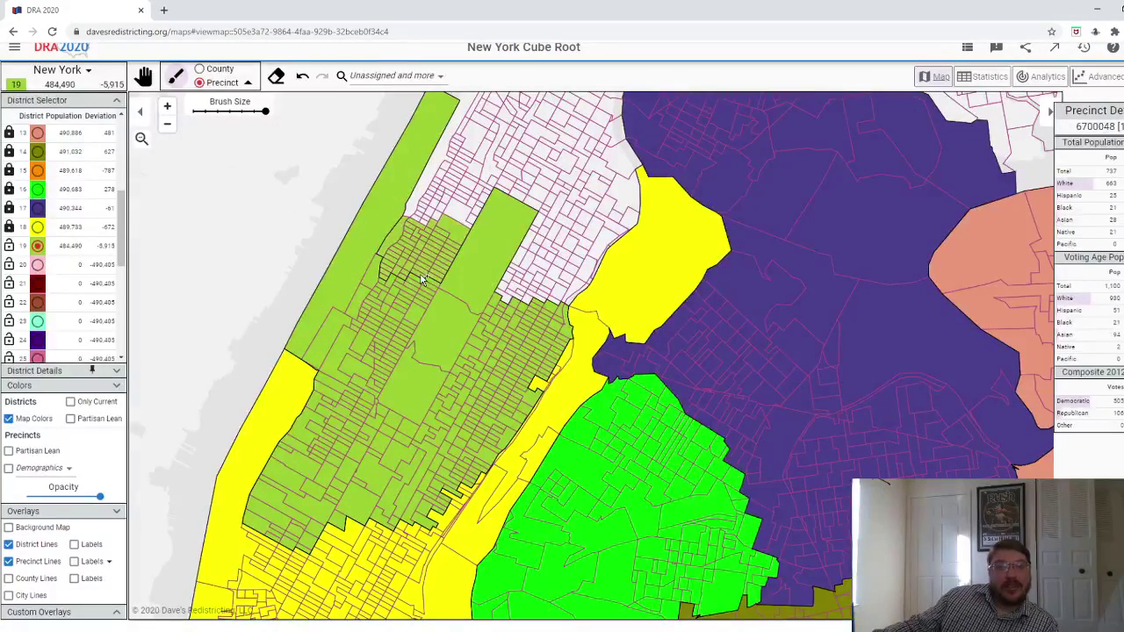
left_click(422, 279)
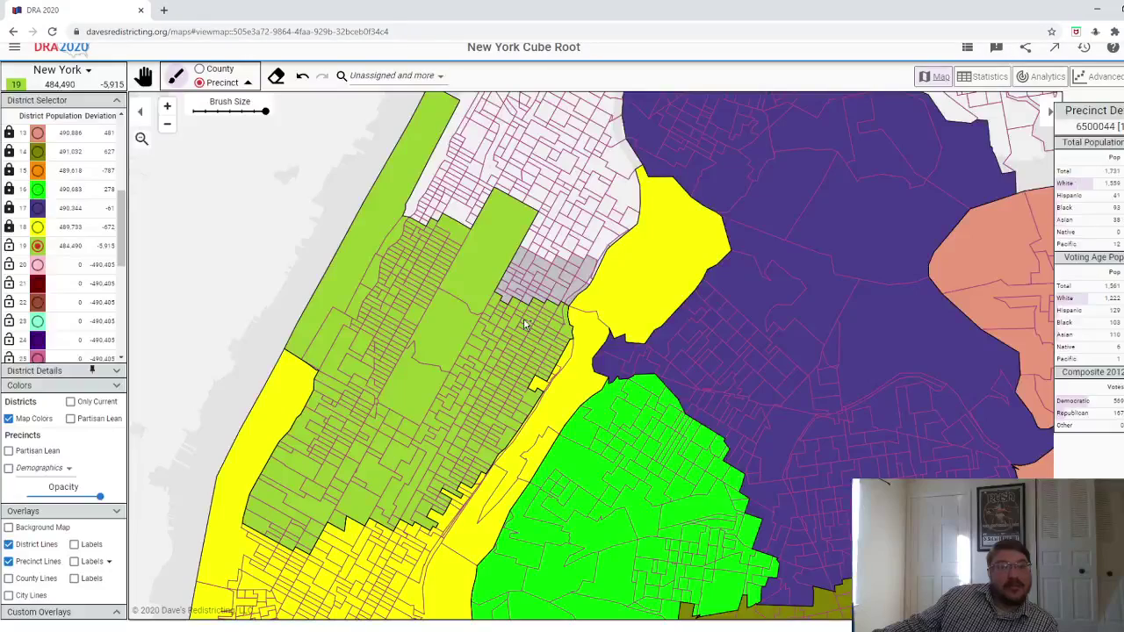
left_click(197, 117)
scroll(459, 290, "up", 2)
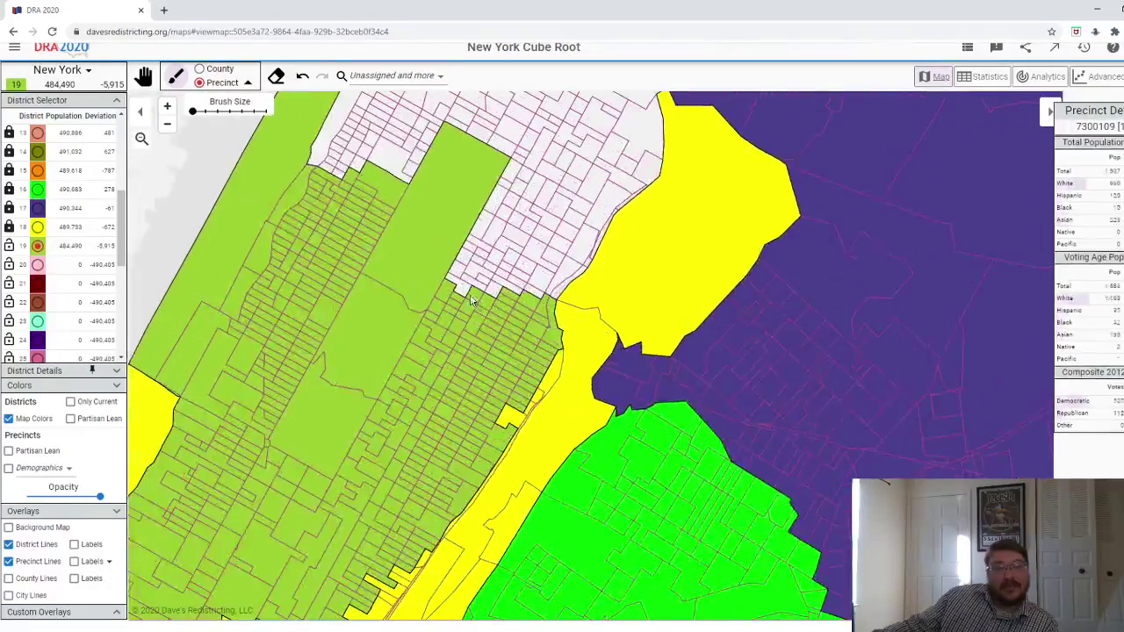
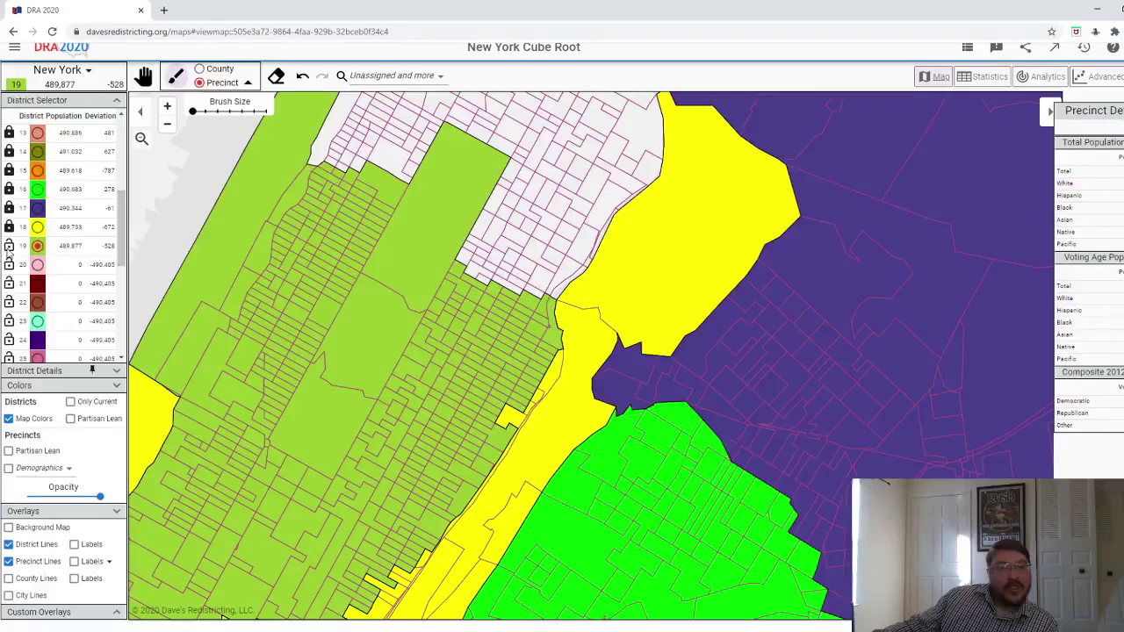
- Try assigning all remaining unassigned precincts of New York County to district 20 in county mode, and undo it
scroll(355, 326, "down", 5)
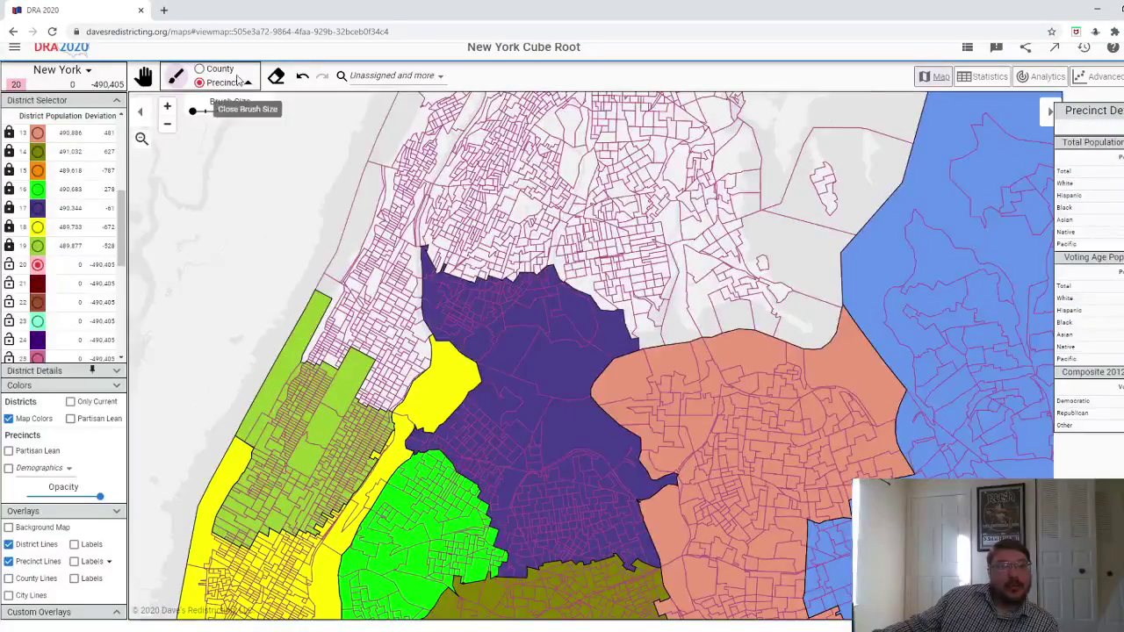
left_click(218, 69)
left_click(347, 262)
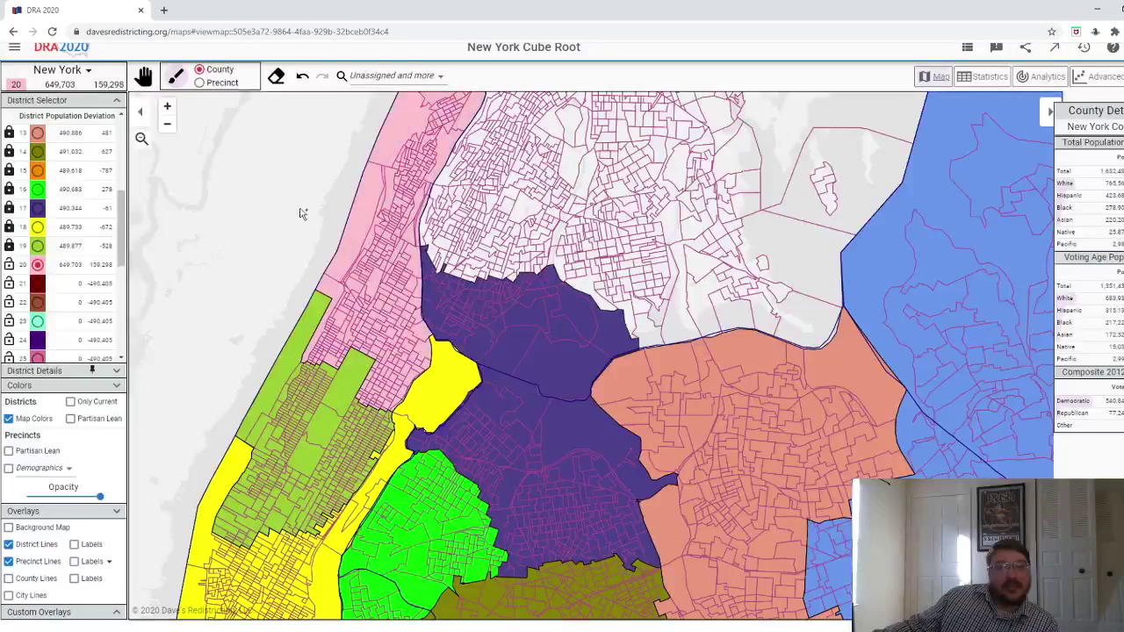
left_click_drag(294, 188, 255, 314)
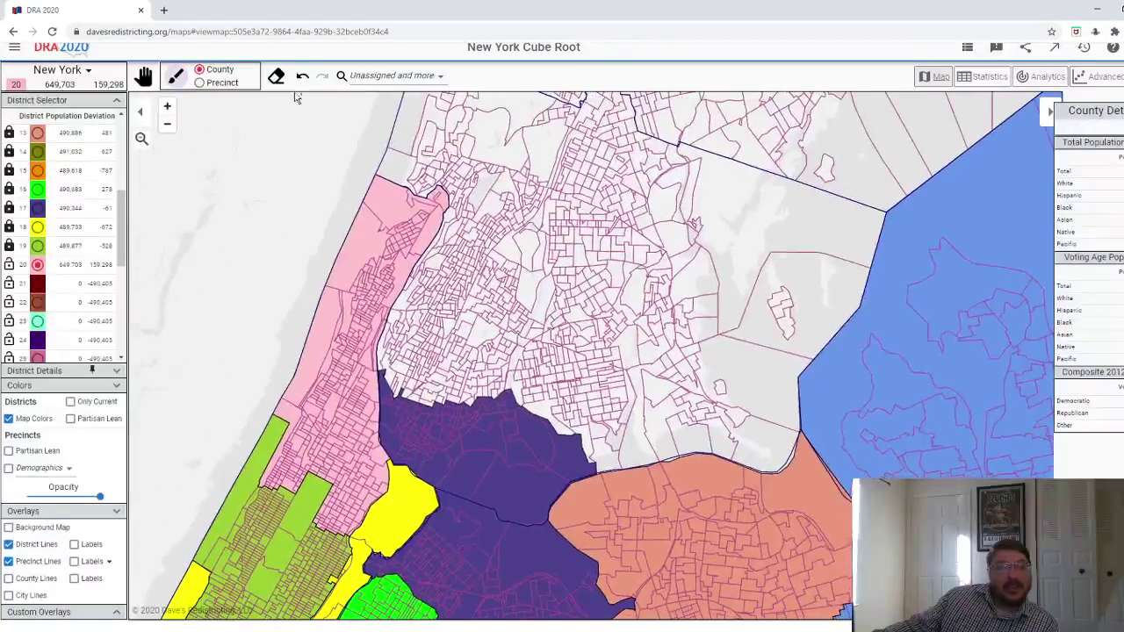
left_click(302, 77)
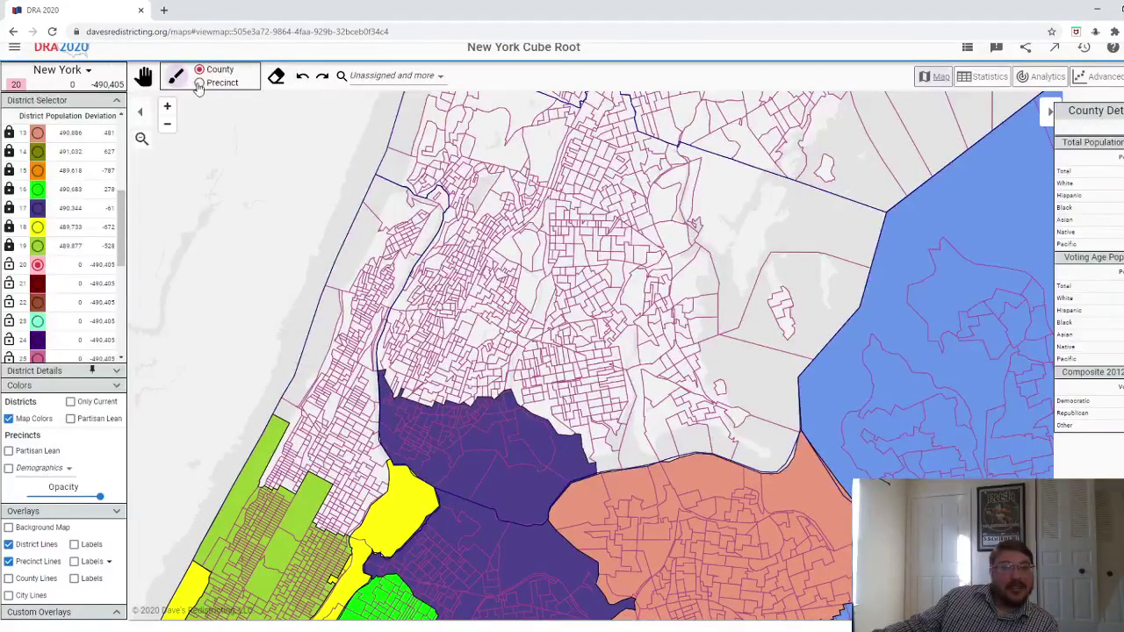
- Paint the precincts north of Central Park and along the Hudson into district 20 with the largest precinct brush, and undo the last stroke
left_click(199, 82)
left_click(248, 83)
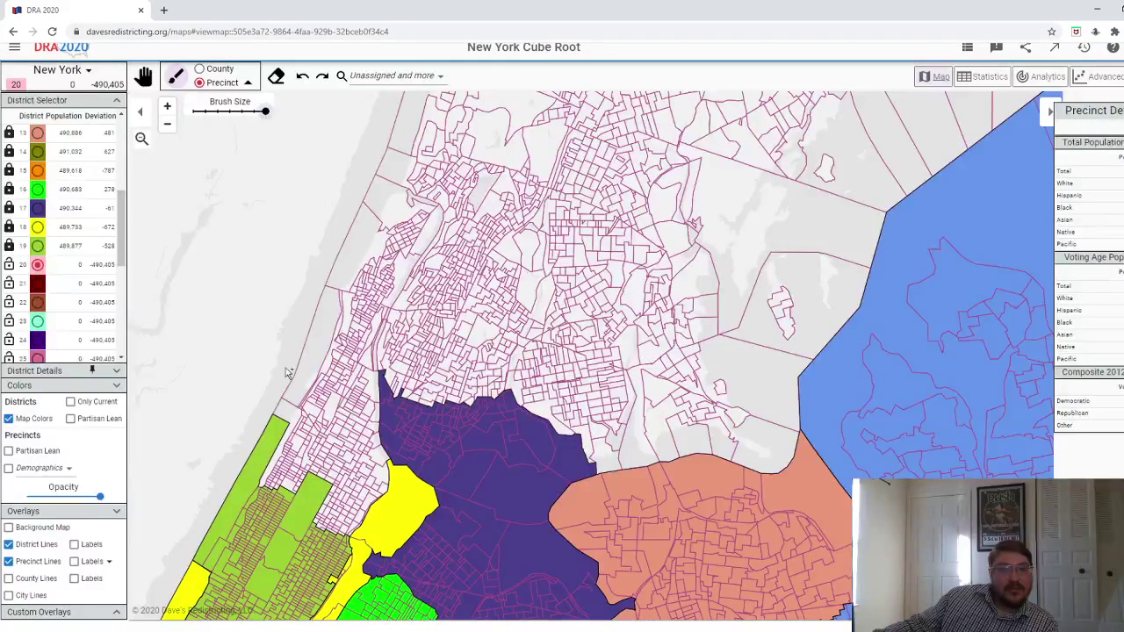
mouse_move(288, 374)
left_mouse_down()
mouse_move(343, 475)
mouse_move(365, 479)
mouse_move(351, 501)
mouse_move(334, 498)
left_mouse_up()
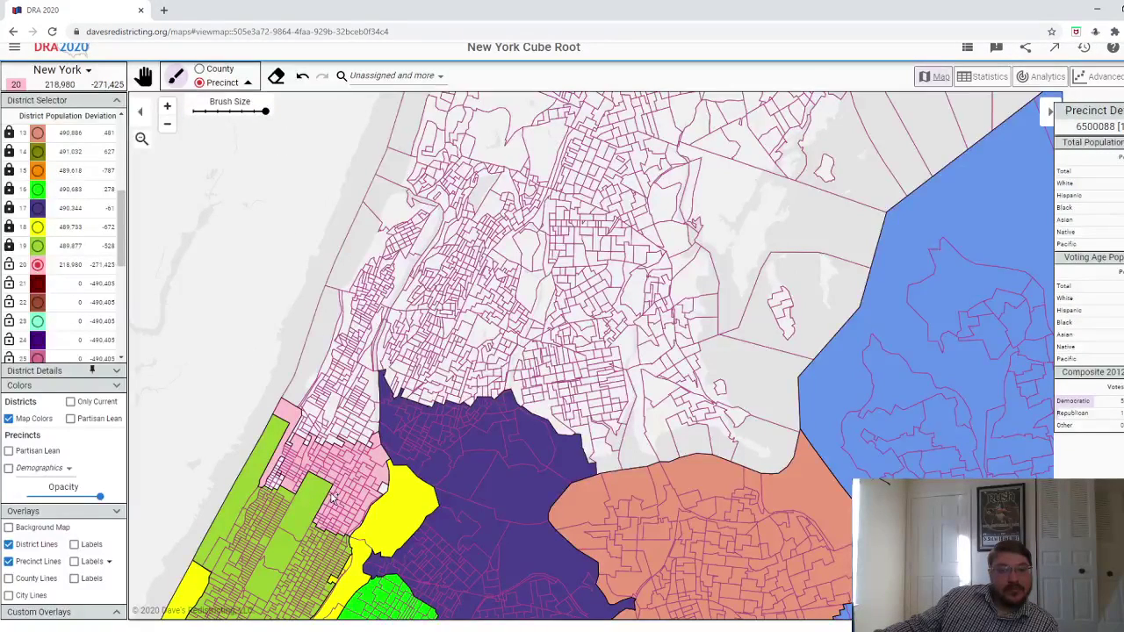
mouse_move(334, 439)
left_mouse_down()
mouse_move(307, 369)
mouse_move(329, 299)
mouse_move(341, 447)
left_mouse_up()
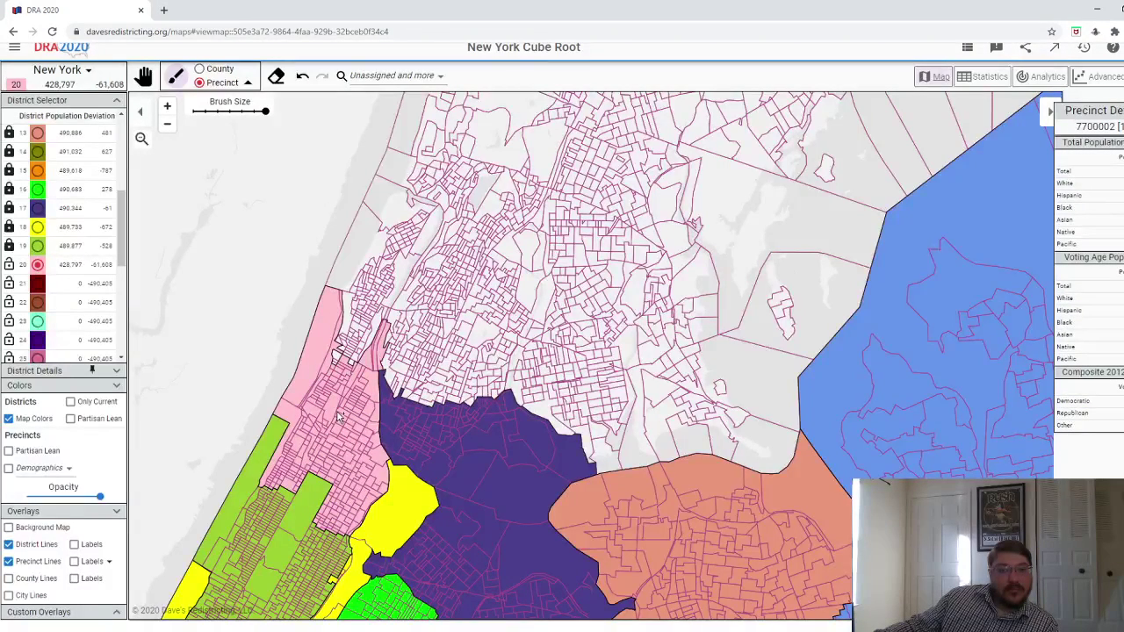
left_click(302, 76)
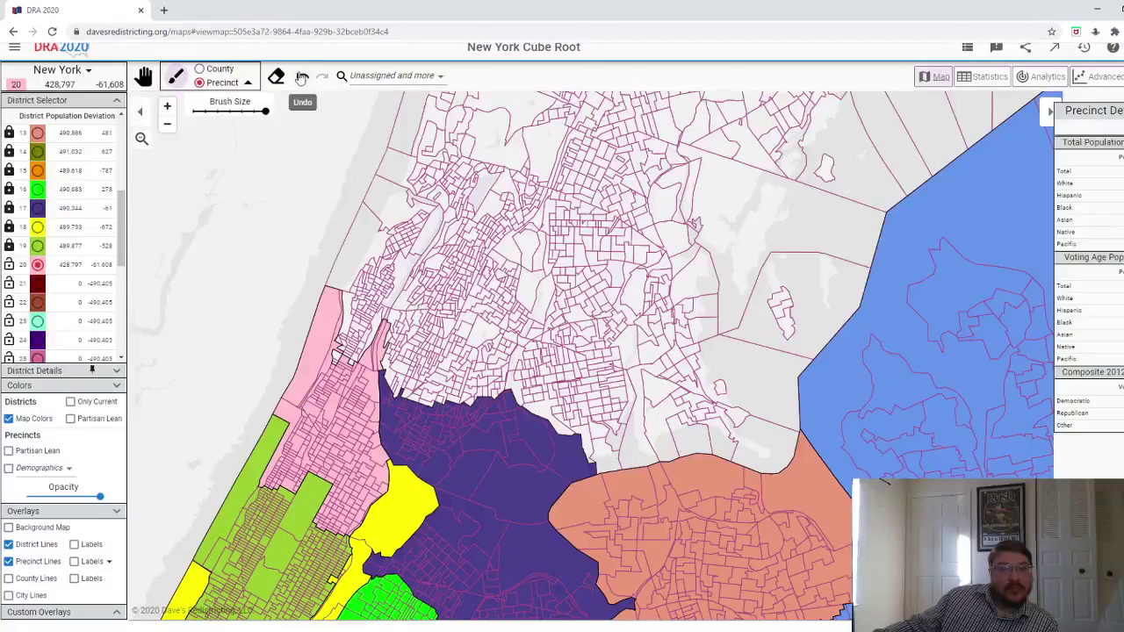
- Extend district 20 north across upper Manhattan between the Hudson waterfront and the Harlem River
scroll(317, 345, "up", 2)
left_click(353, 346)
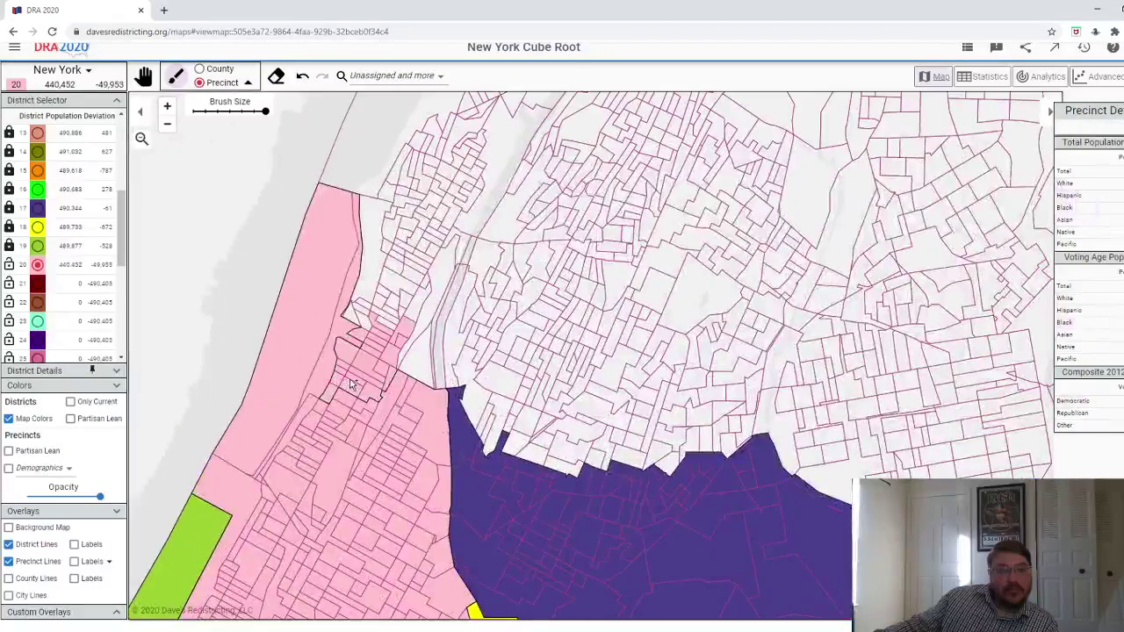
left_click(367, 332)
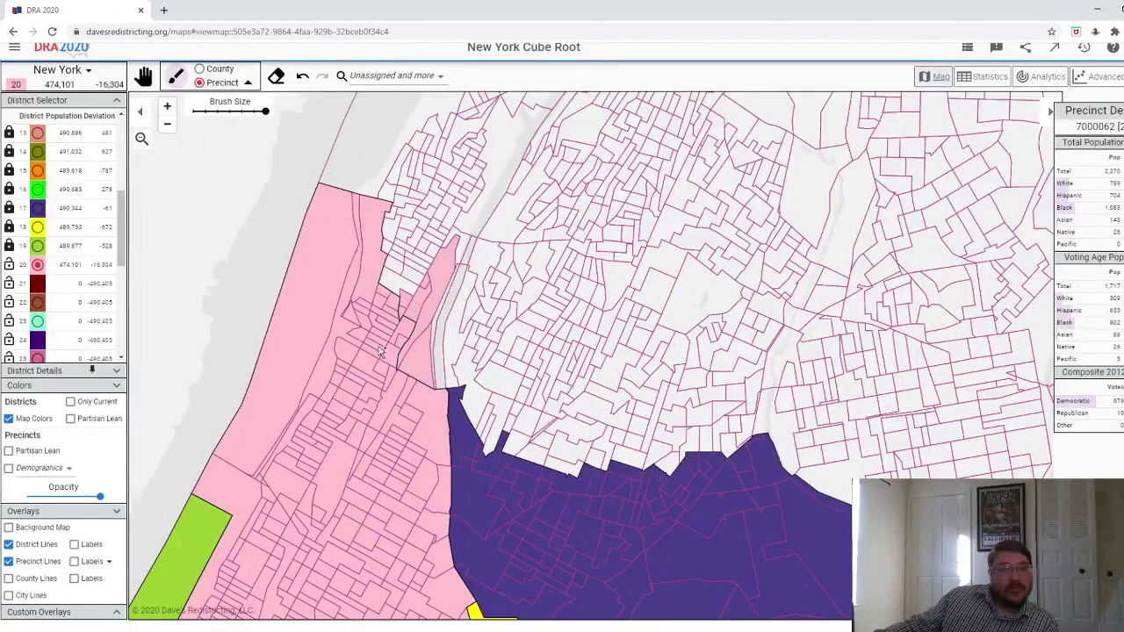
left_click(378, 318)
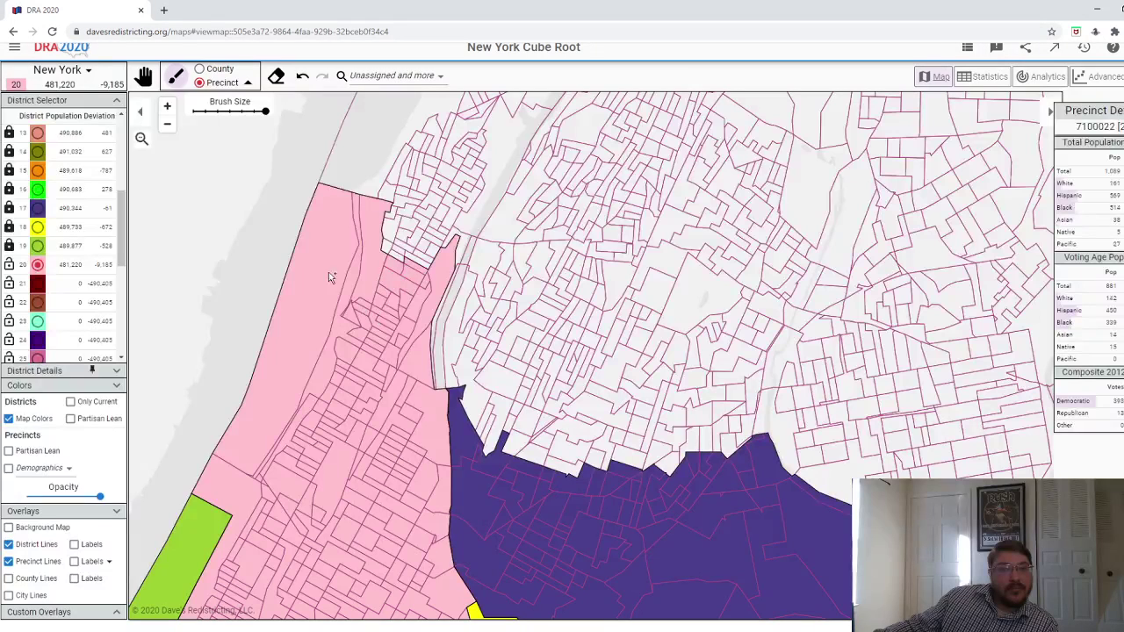
- Fill district 20's northern edge precinct by precinct with the smallest brush until its population is close to the target
left_click(194, 112)
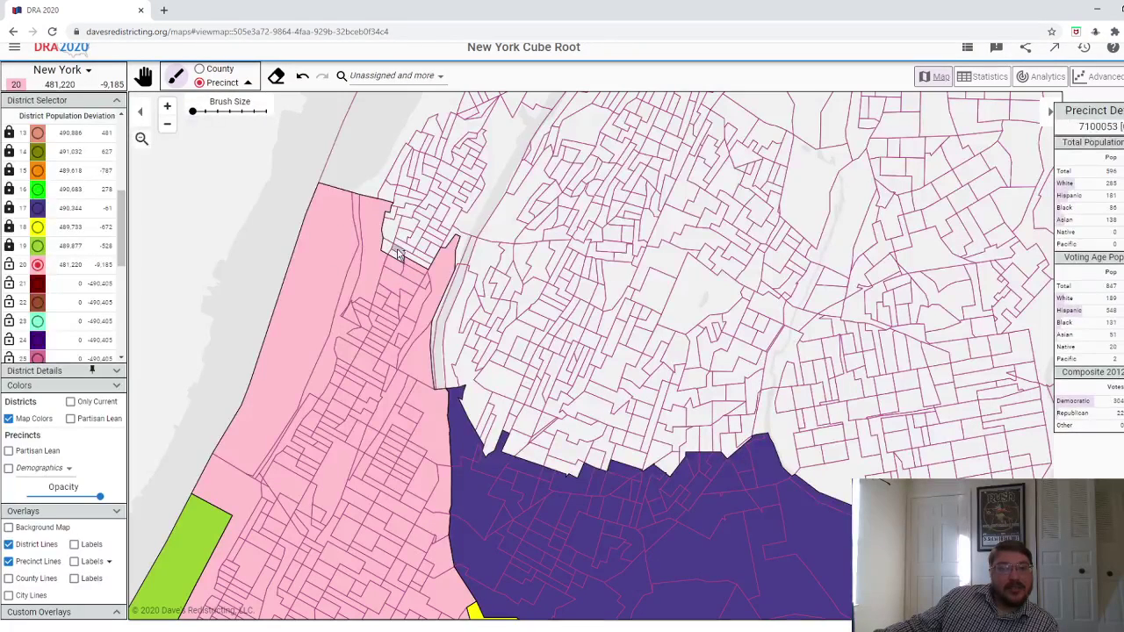
left_click(389, 249)
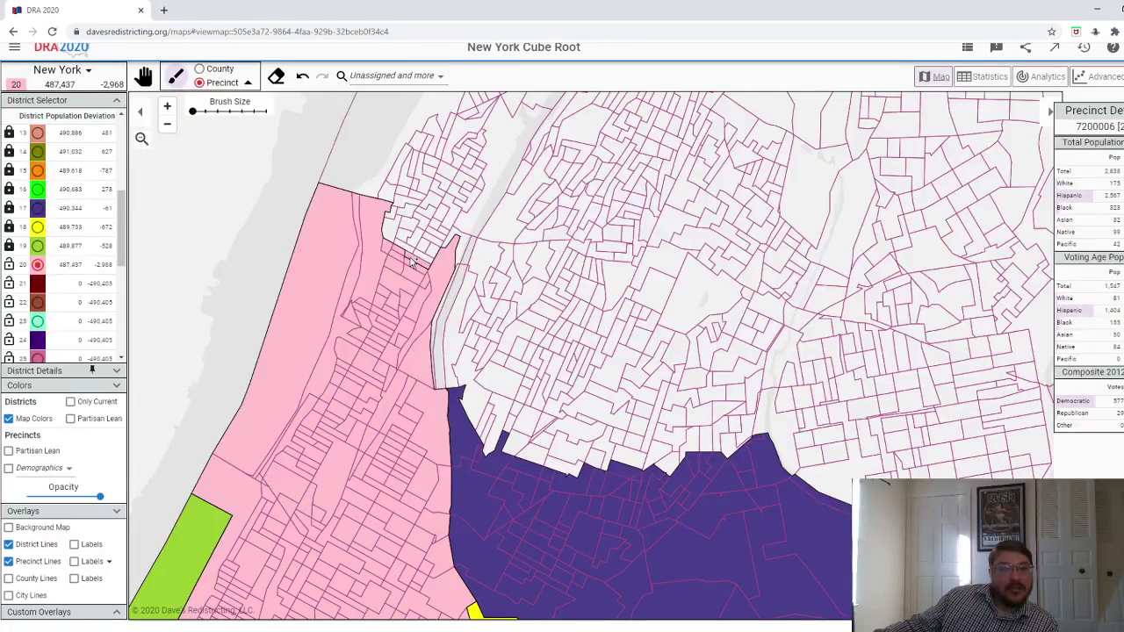
scroll(413, 264, "up", 3)
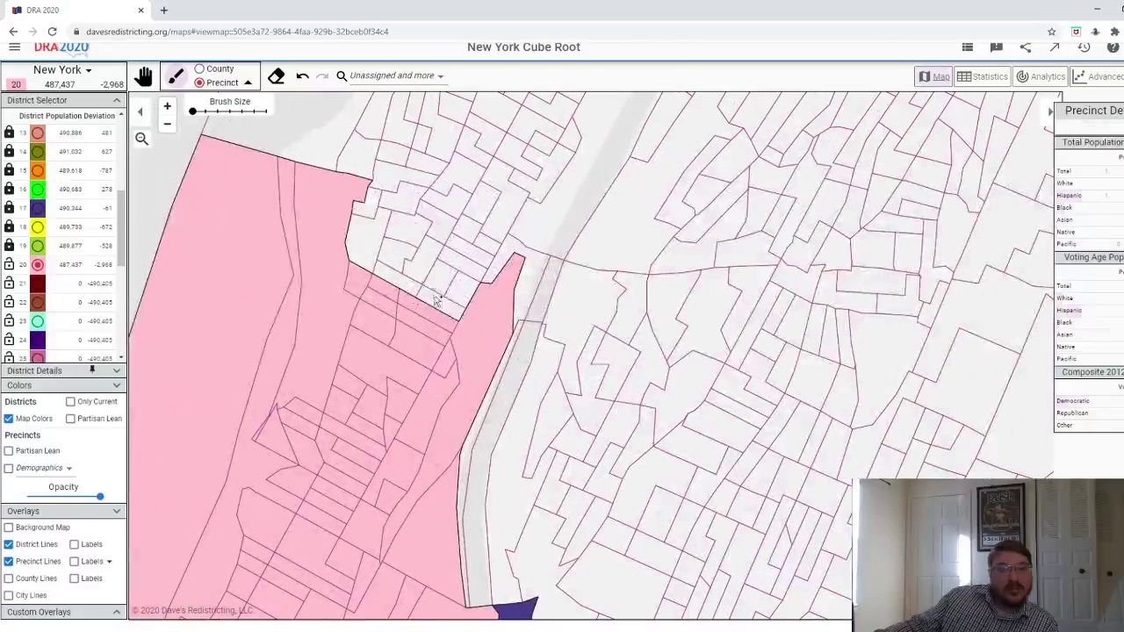
left_click(437, 301)
left_click(413, 296)
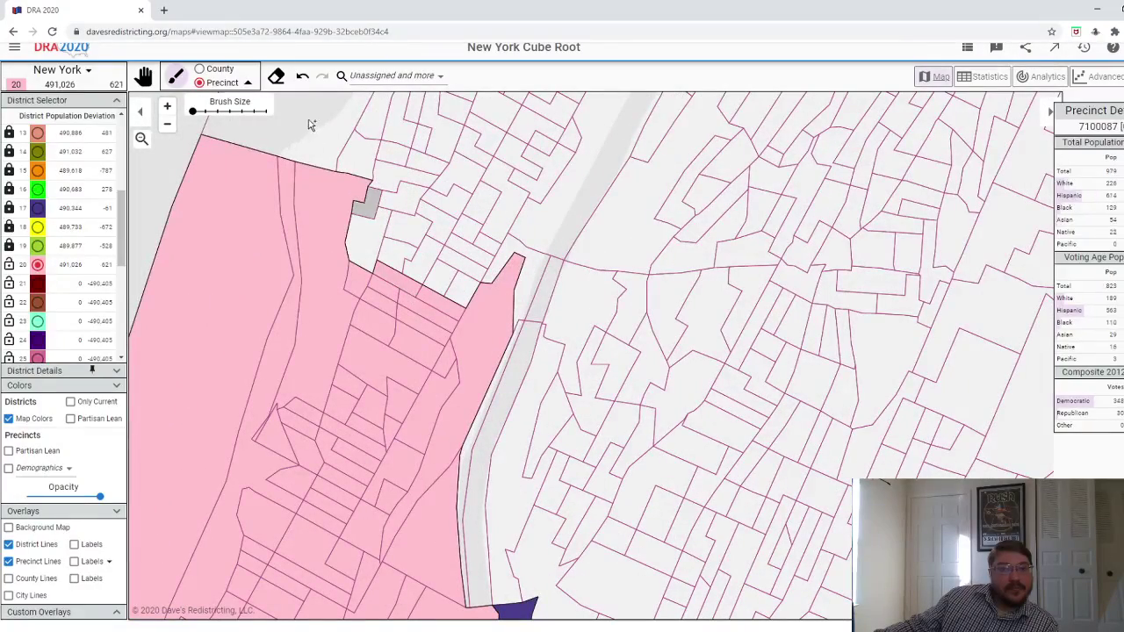
- Lock district 20 and assign all remaining unassigned precincts of New York County to district 21 in county mode
left_click(36, 283)
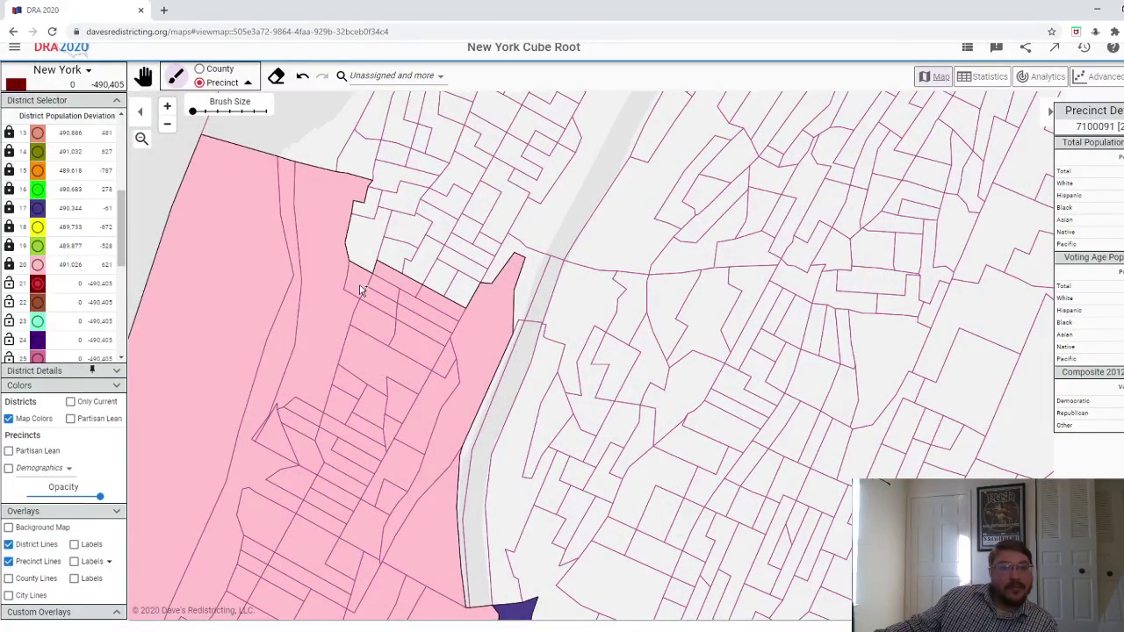
scroll(362, 289, "down", 3)
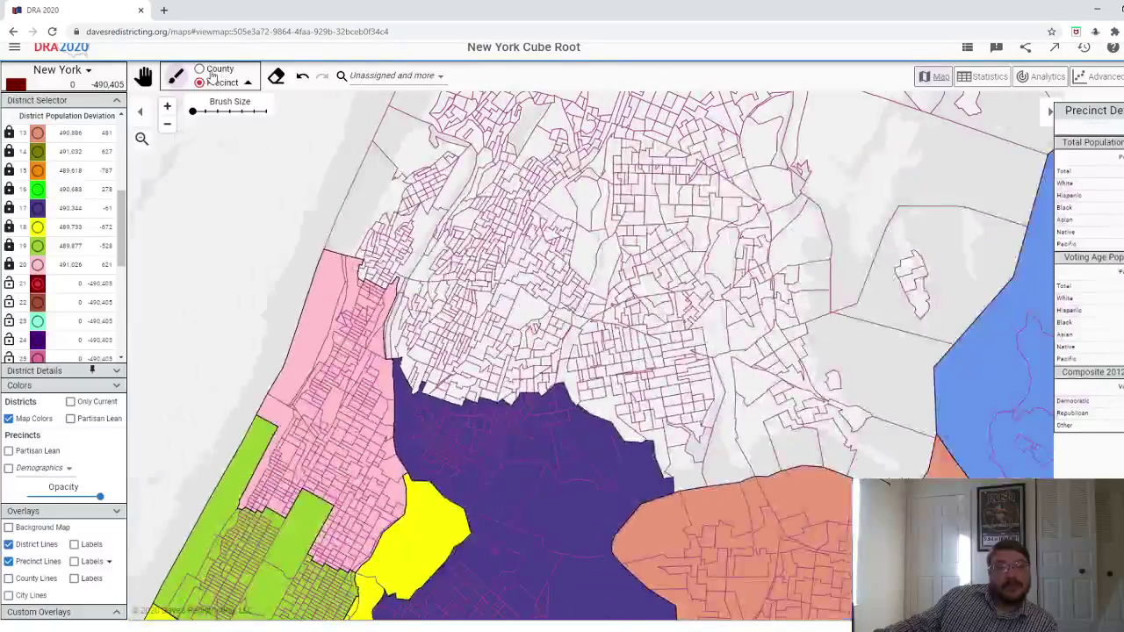
left_click(199, 69)
left_click(373, 199)
scroll(184, 299, "up", 3)
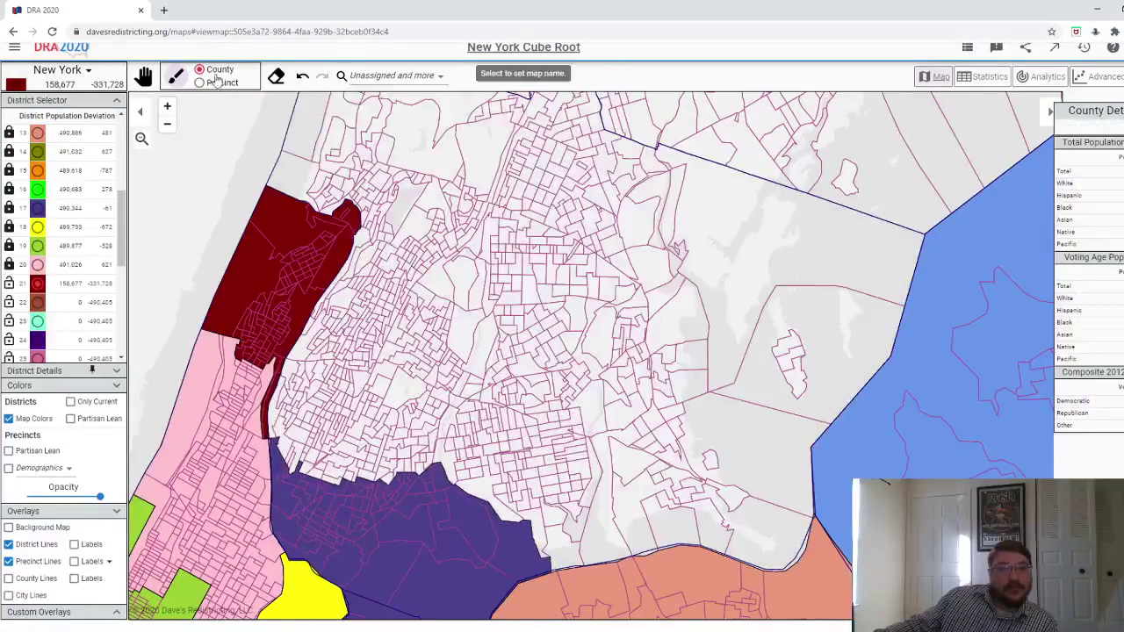
- Paint the southwestern Bronx along the Harlem River, north of the locked purple district, into district 21 with the largest precinct brush
left_click(201, 83)
left_click(247, 83)
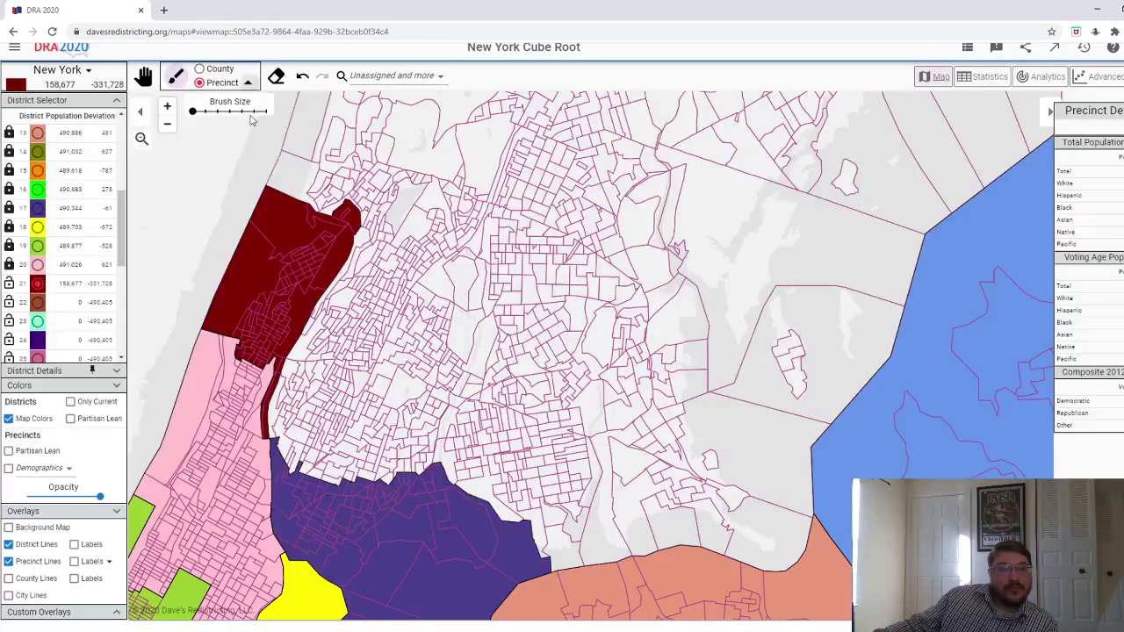
mouse_move(273, 450)
left_mouse_down()
mouse_move(286, 395)
mouse_move(325, 412)
mouse_move(343, 440)
mouse_move(297, 428)
mouse_move(321, 423)
mouse_move(351, 446)
left_mouse_up()
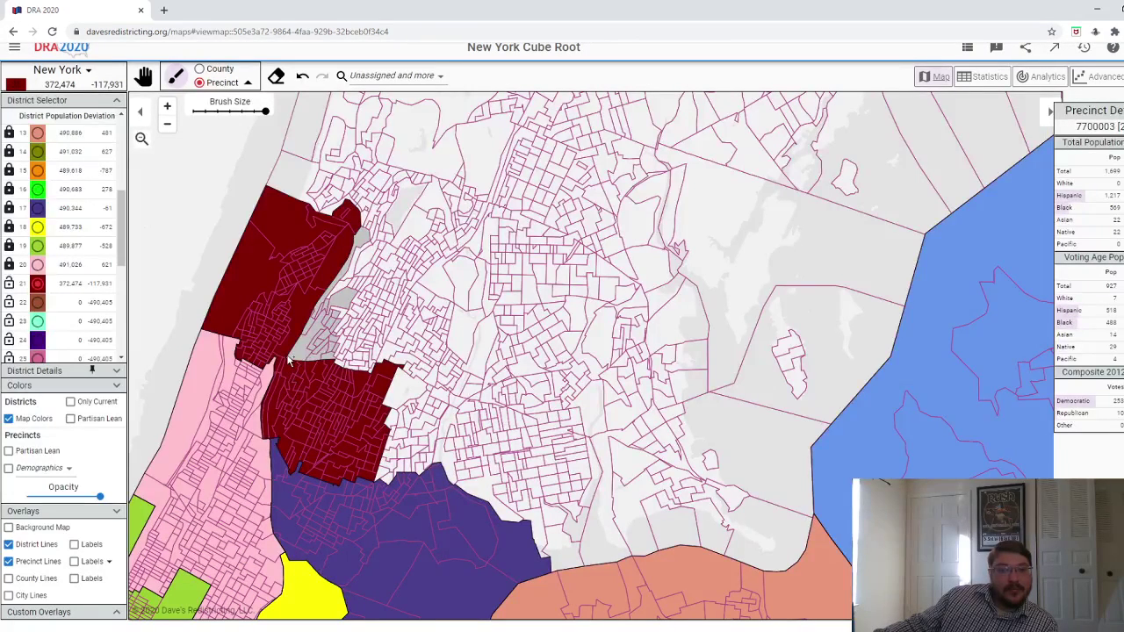
left_click_drag(289, 360, 294, 360)
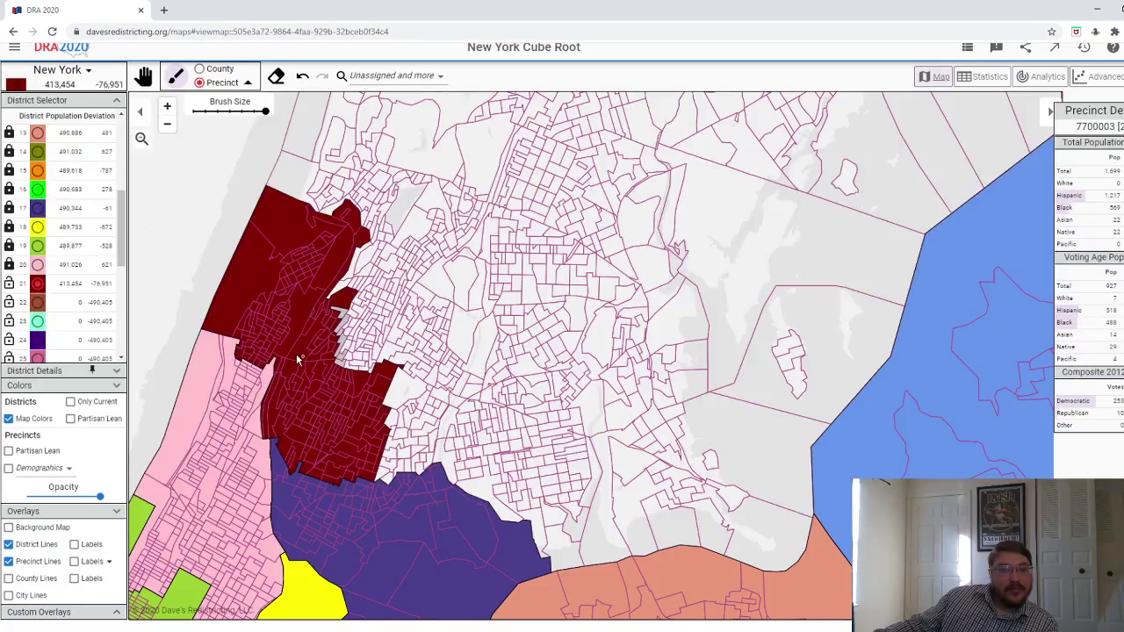
left_click(308, 326)
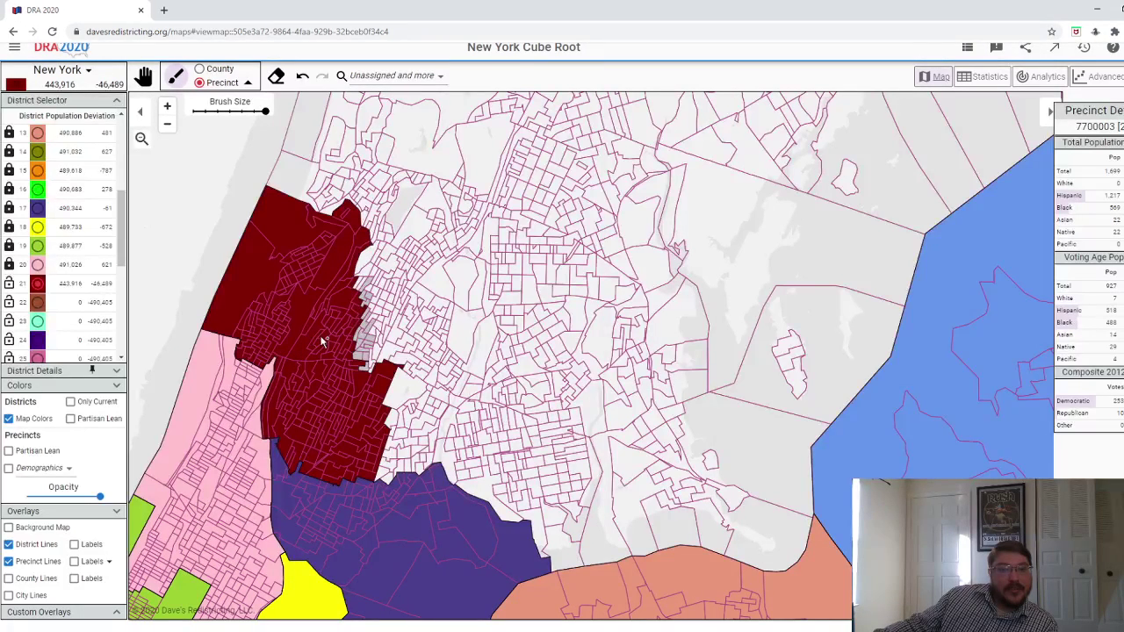
left_click(323, 343)
scroll(332, 257, "up", 5)
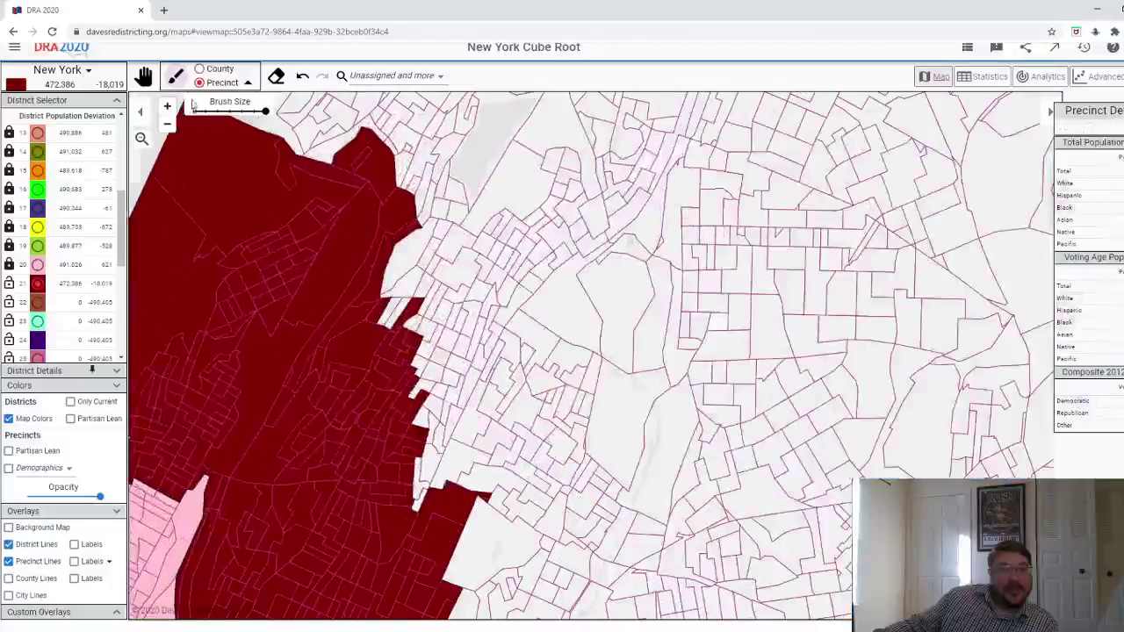
- Fill the gaps along district 21's eastern edge precinct by precinct with the smallest brush to balance its population
left_click(193, 111)
left_click(399, 303)
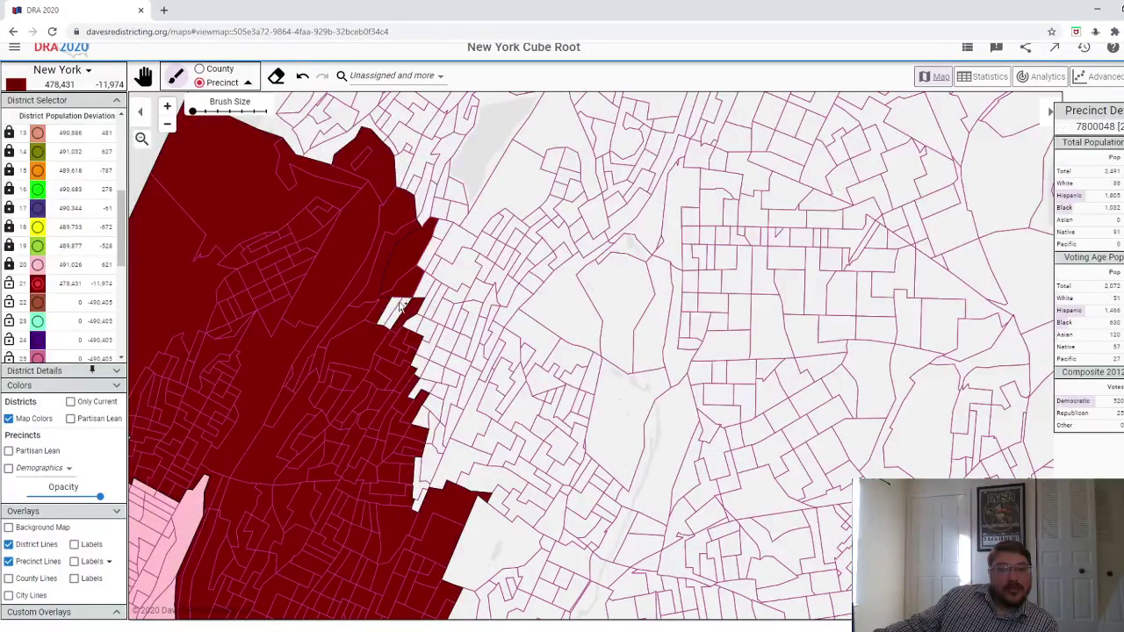
left_click(397, 312)
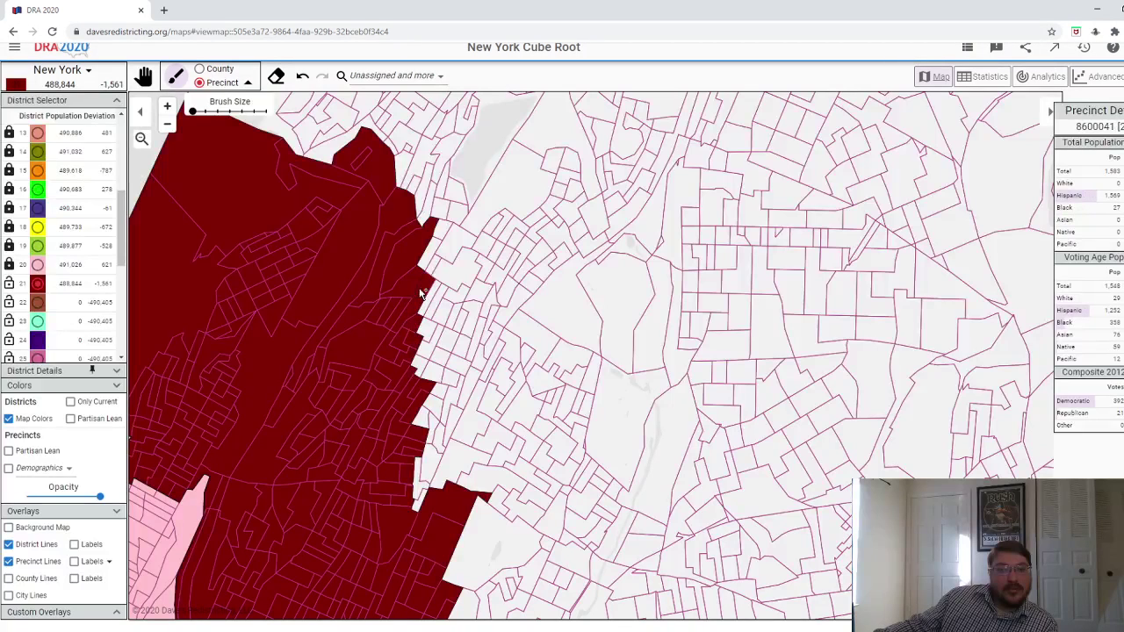
left_click(422, 492)
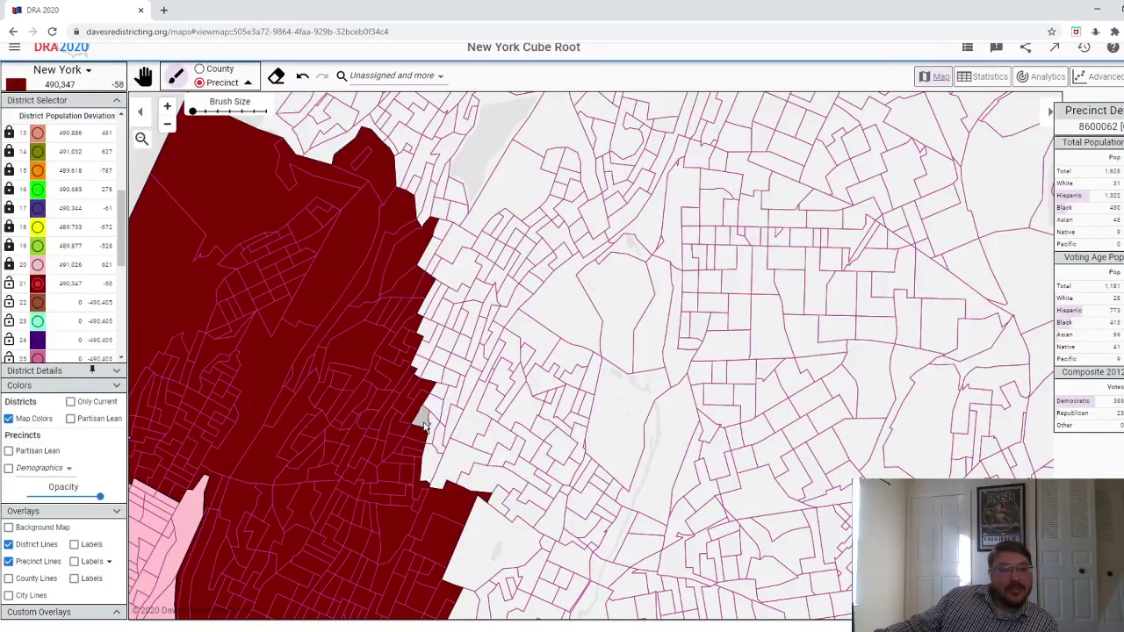
- Lock district 21 and make district 22 the active district for the rest of the Bronx
left_click(48, 302)
scroll(182, 201, "down", 5)
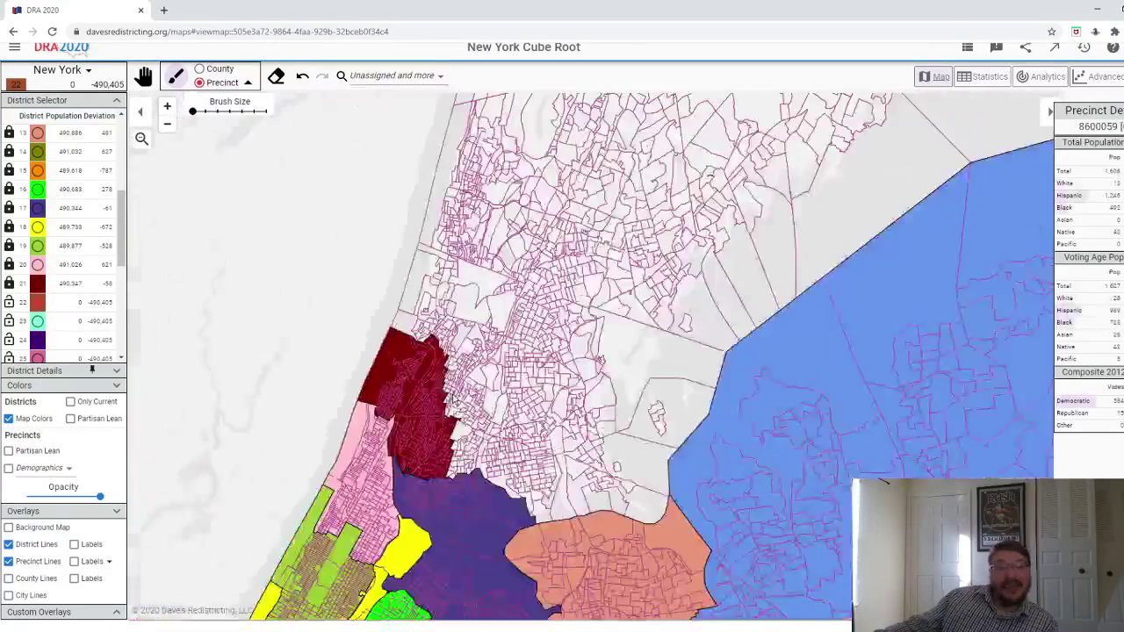
left_click_drag(291, 236, 235, 225)
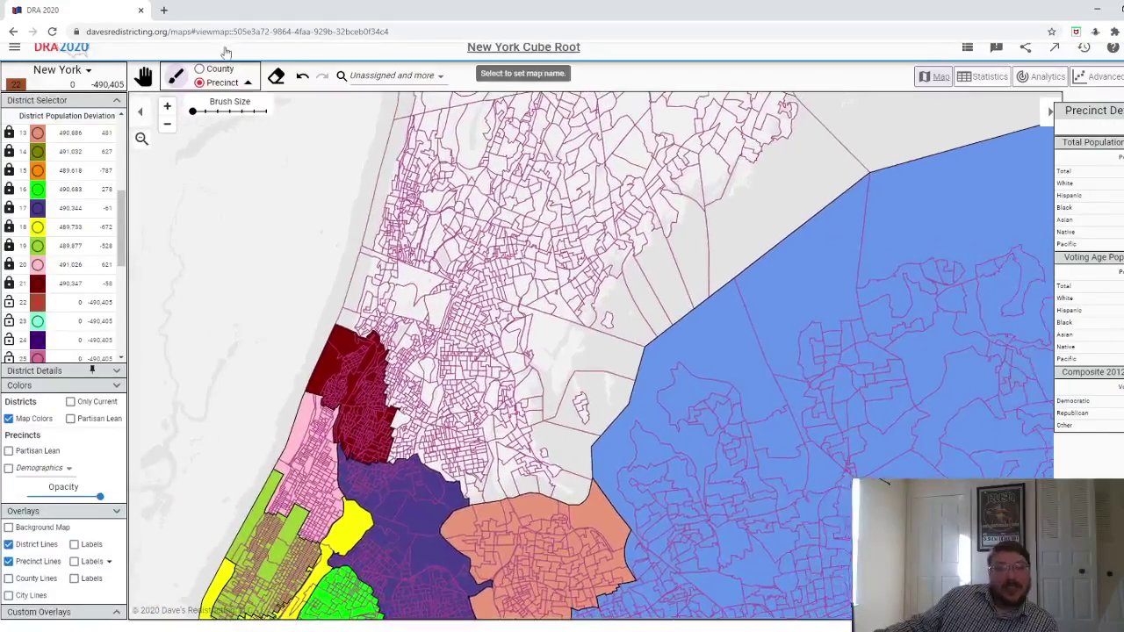
- Try assigning all remaining unassigned precincts of Bronx County to district 22 in county mode, and undo it
left_click(220, 69)
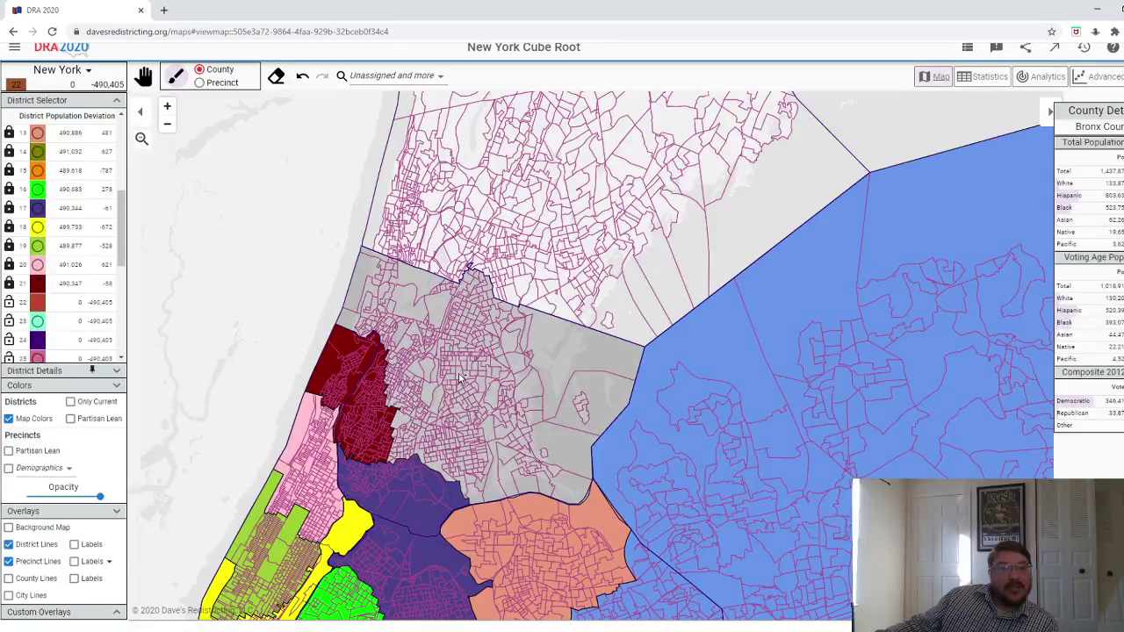
left_click(459, 376)
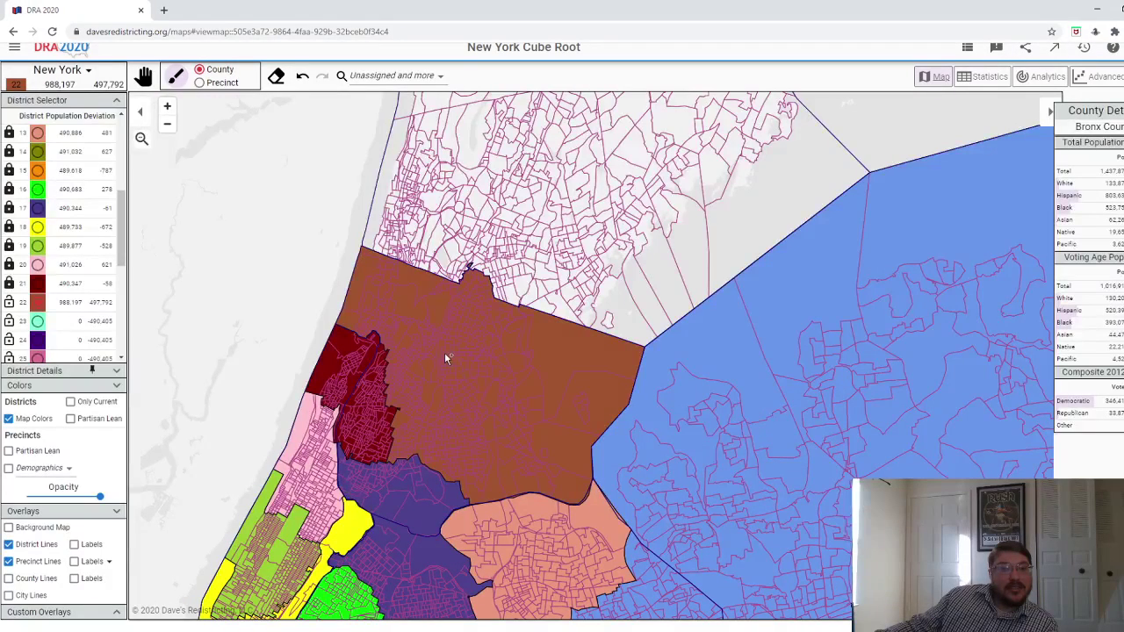
left_click(302, 78)
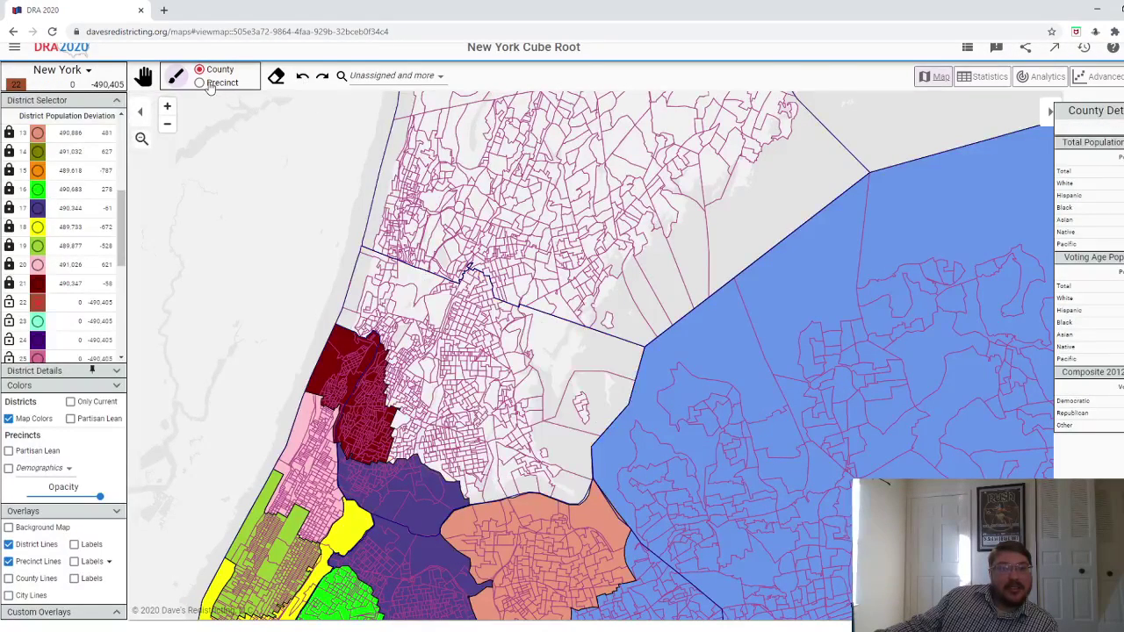
- Show county lines and paint the northwestern Bronx along the Hudson and the northern county line, plus the parkland southward, into district 22 by precinct
left_click(209, 82)
scroll(477, 387, "up", 3)
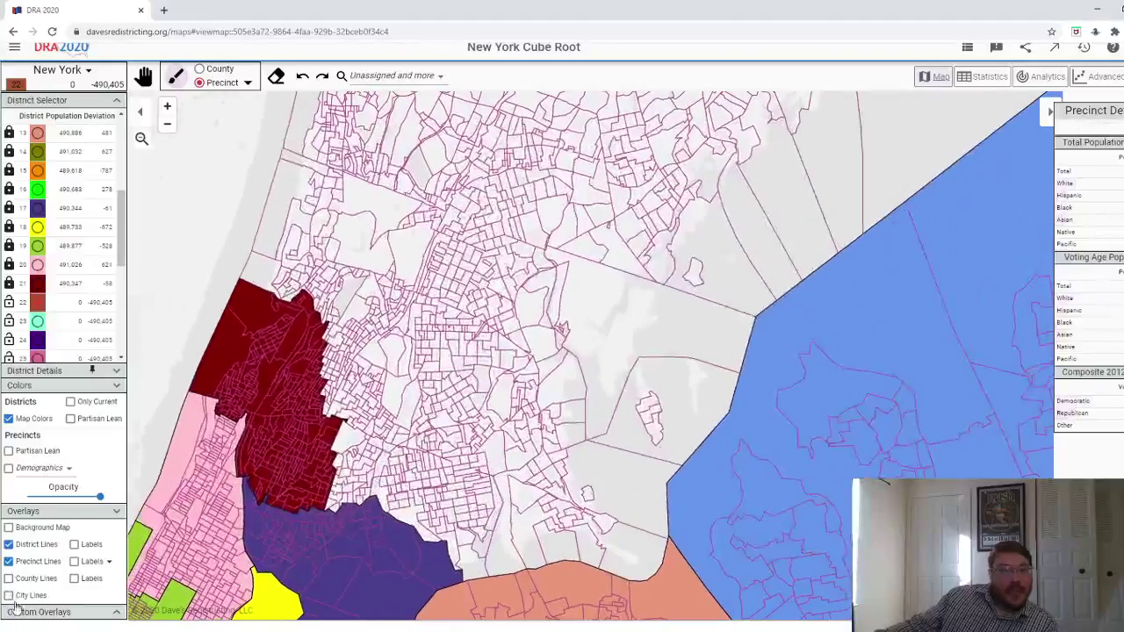
left_click(16, 582)
scroll(215, 230, "up", 1)
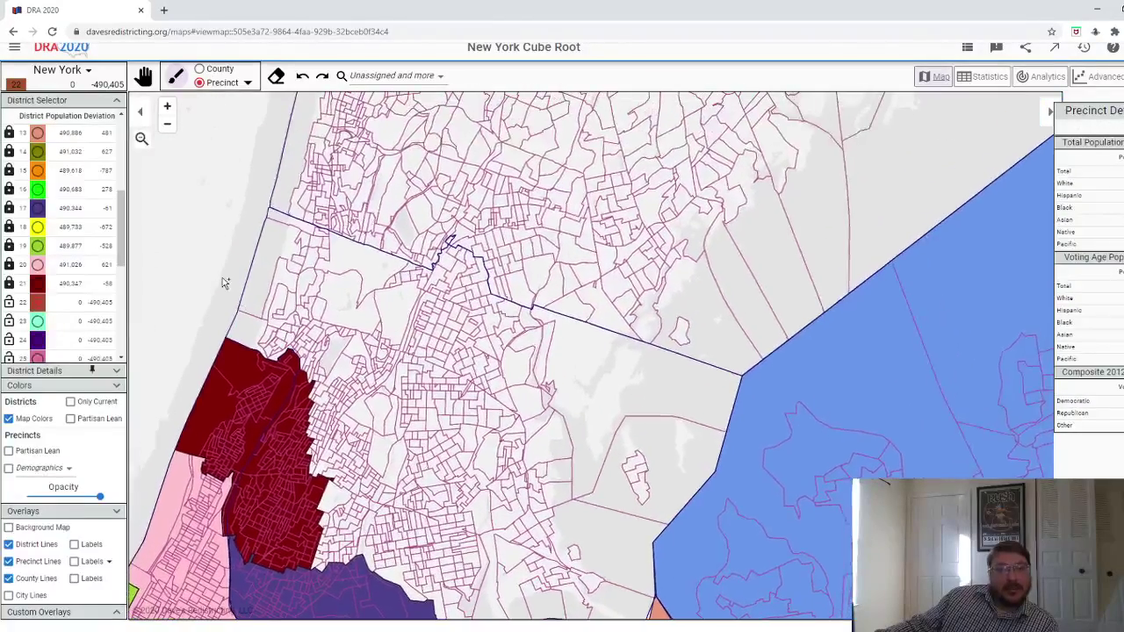
scroll(315, 227, "up", 1)
mouse_move(303, 222)
left_mouse_down()
mouse_move(301, 259)
mouse_move(267, 333)
mouse_move(281, 357)
mouse_move(321, 322)
mouse_move(359, 257)
mouse_move(442, 277)
mouse_move(396, 409)
left_mouse_up()
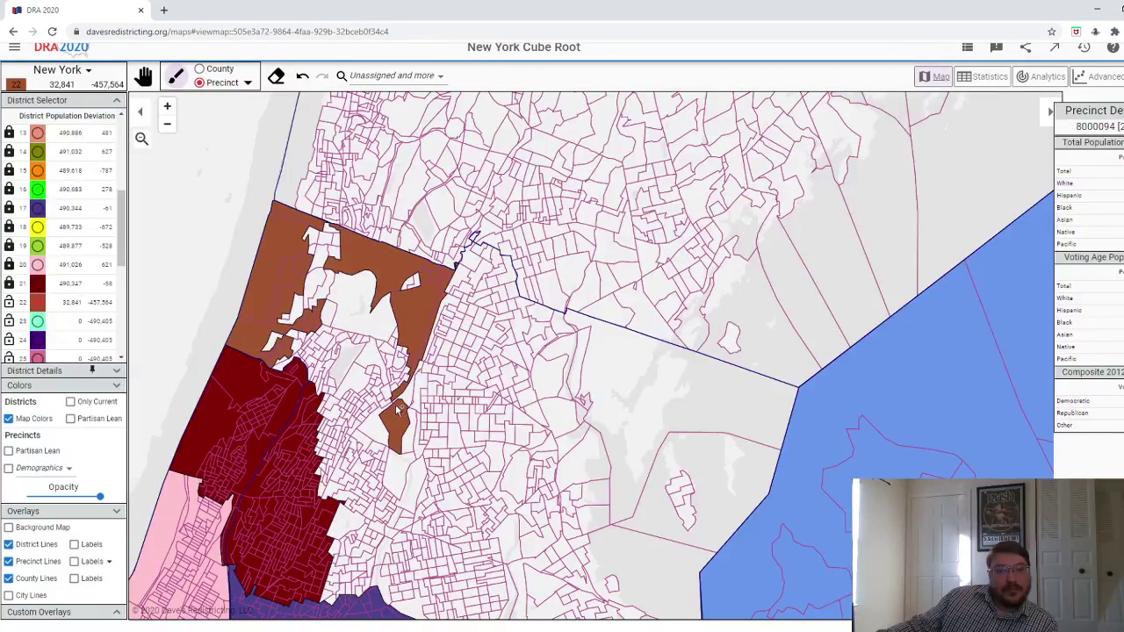
- Undo the last parkland addition and extend district 22 southward by precinct in a narrow strip along the parkland's western side
scroll(405, 399, "up", 2)
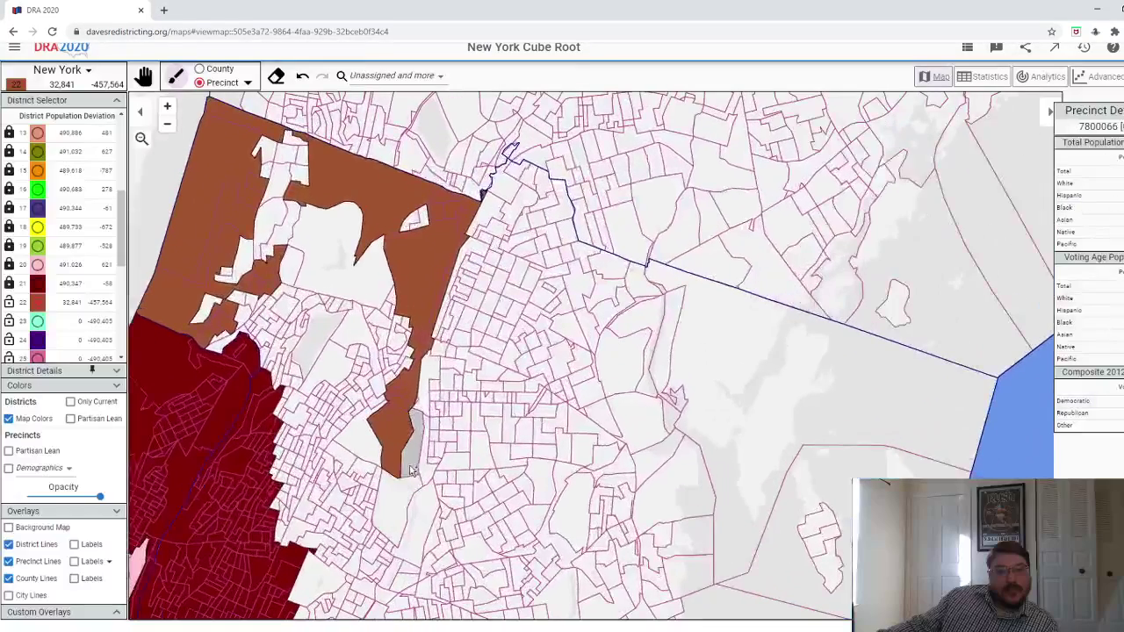
left_click(302, 77)
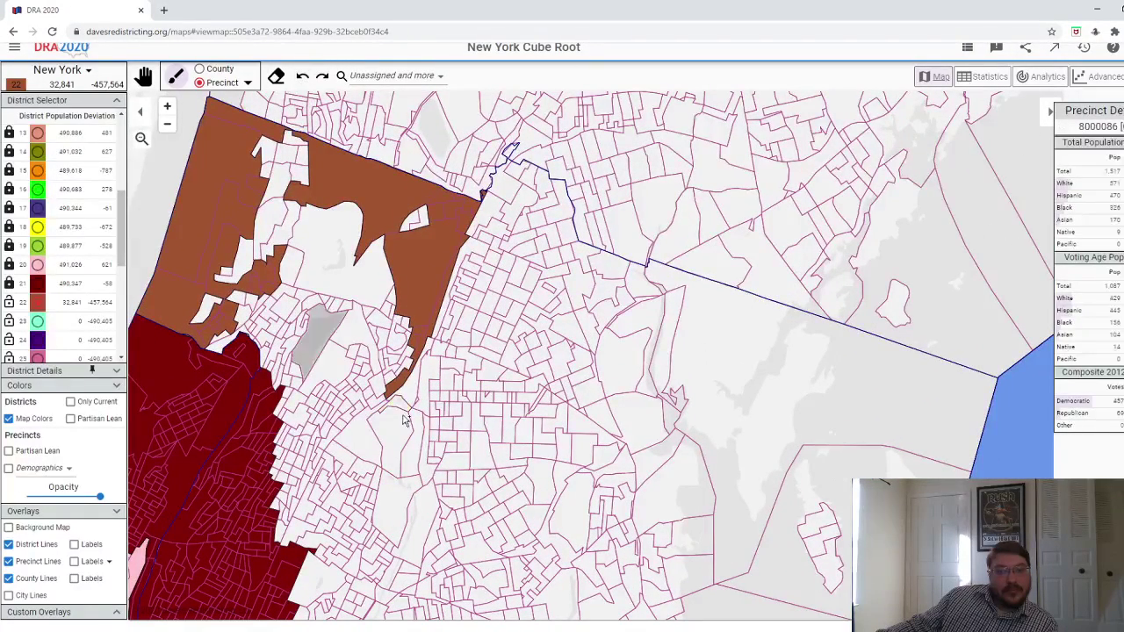
left_click(376, 402)
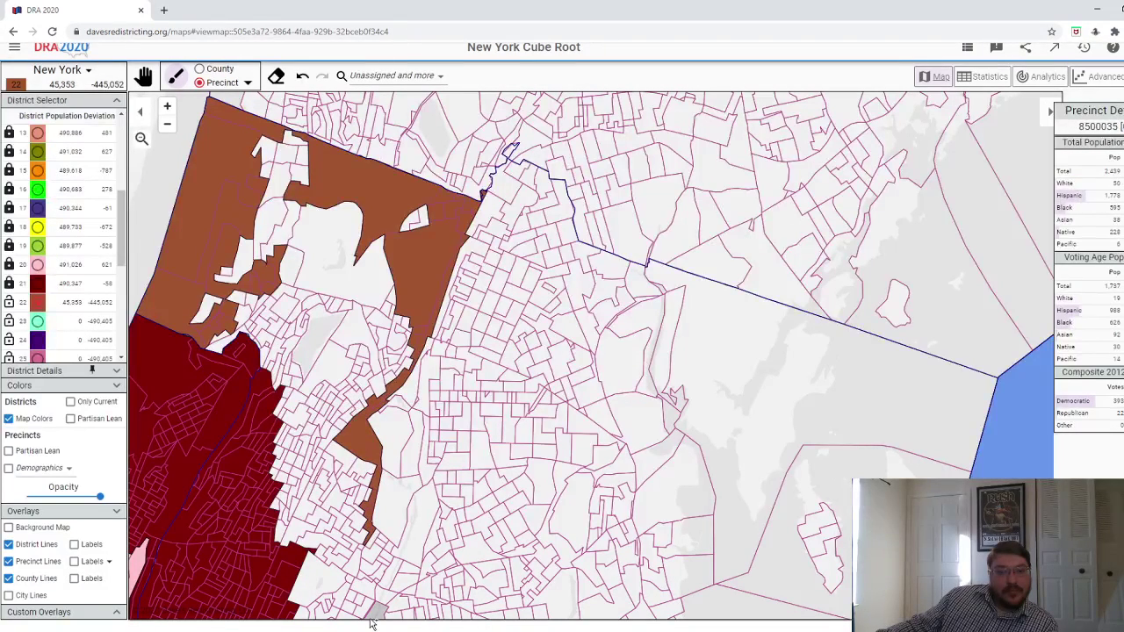
scroll(221, 214, "down", 3)
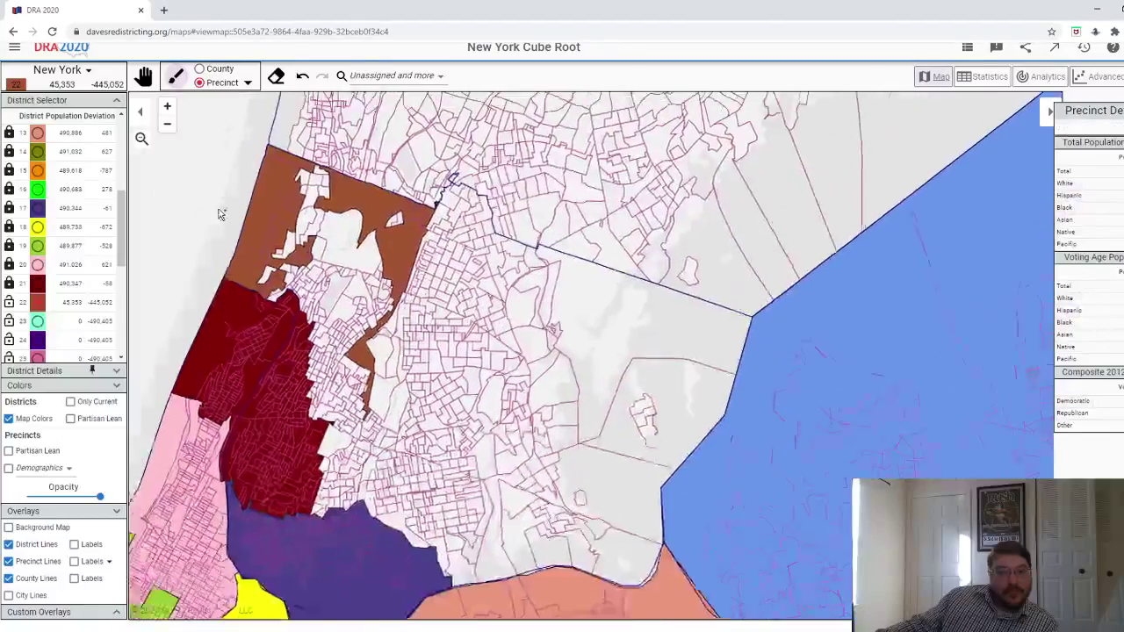
scroll(221, 214, "up", 2)
scroll(384, 362, "up", 1)
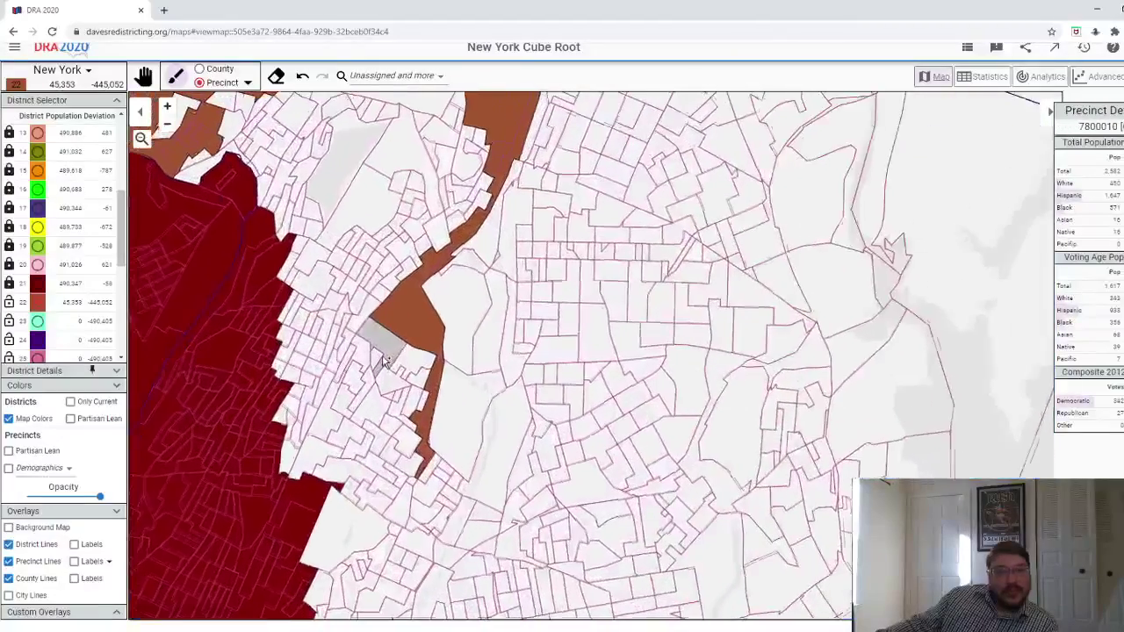
- Undo the last precinct addition and continue district 22's narrow strip farther south, including precincts around the small enclosed block
left_click(302, 76)
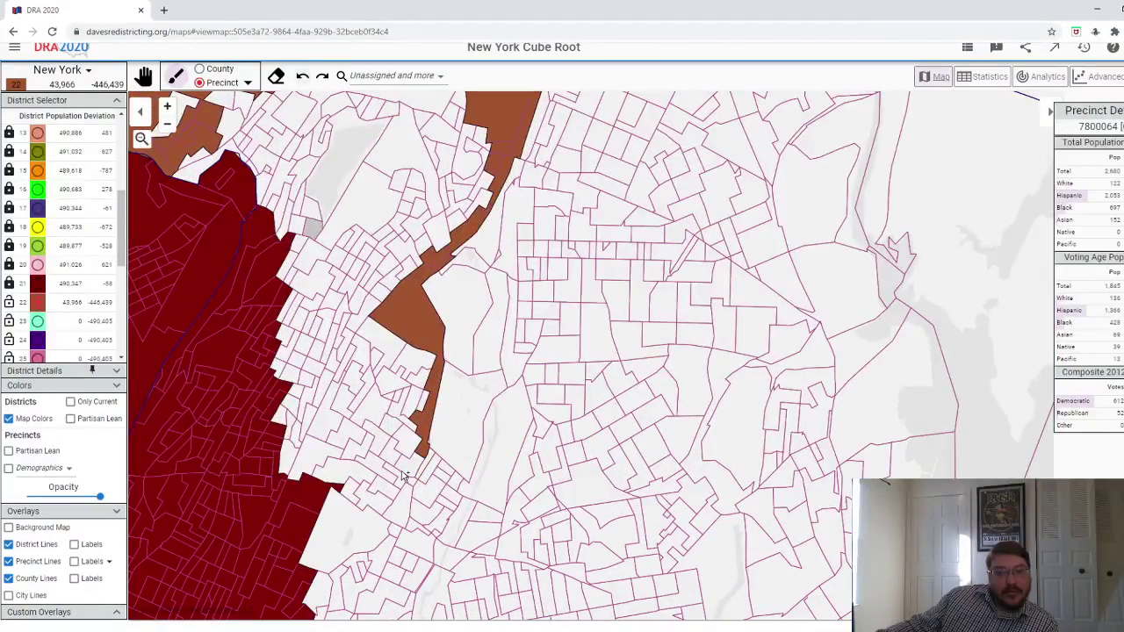
left_click_drag(404, 477, 383, 571)
scroll(383, 571, "down", 2)
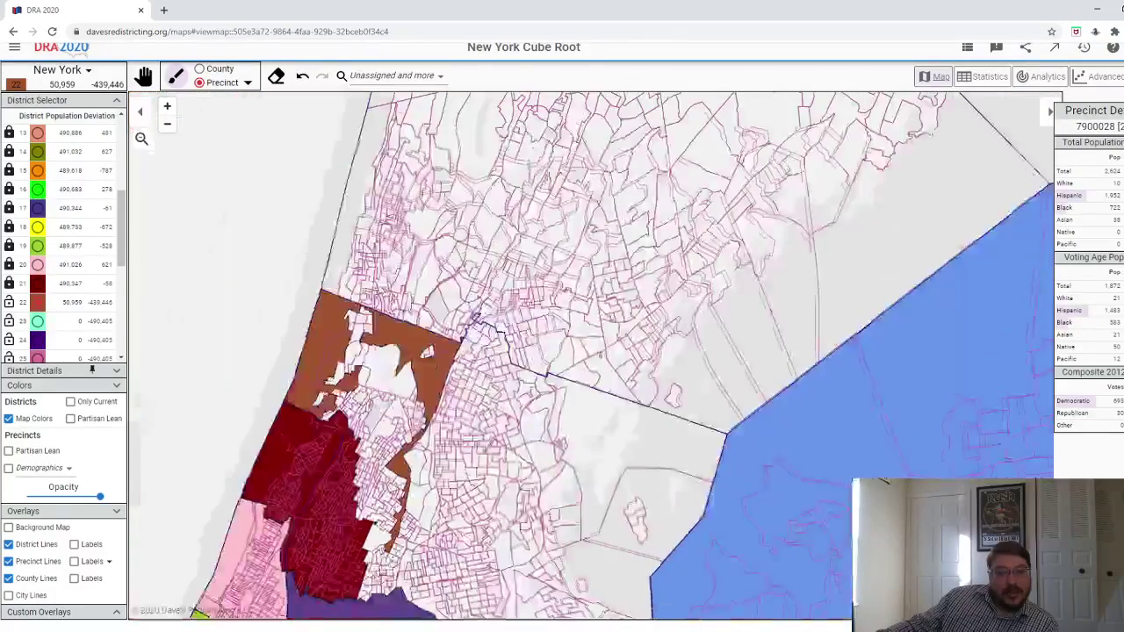
scroll(400, 537, "up", 5)
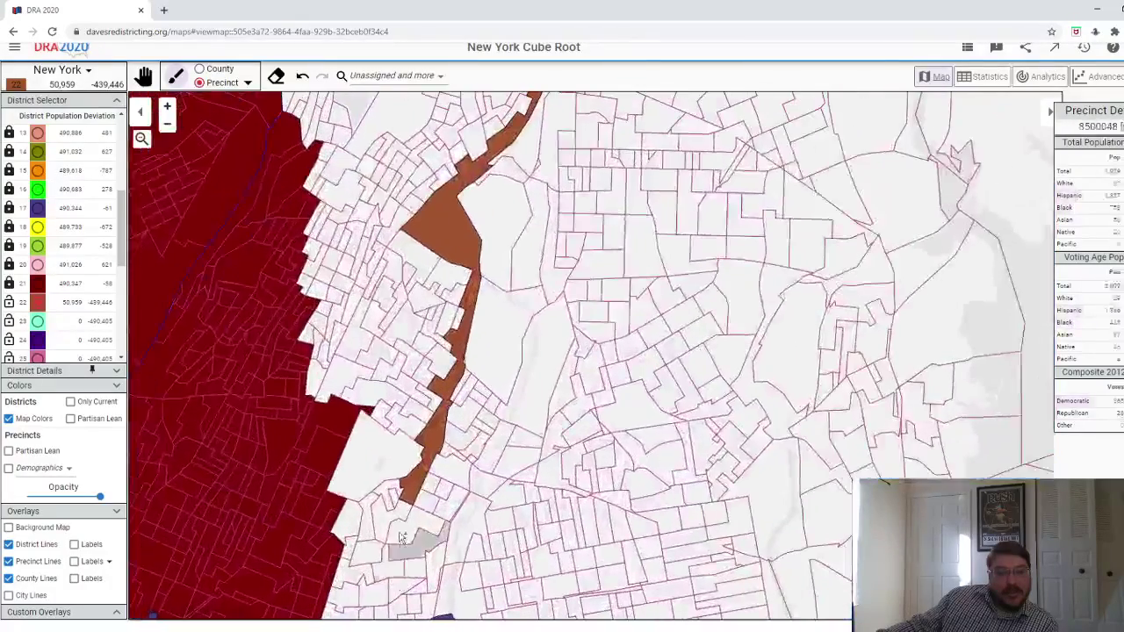
left_click(453, 472)
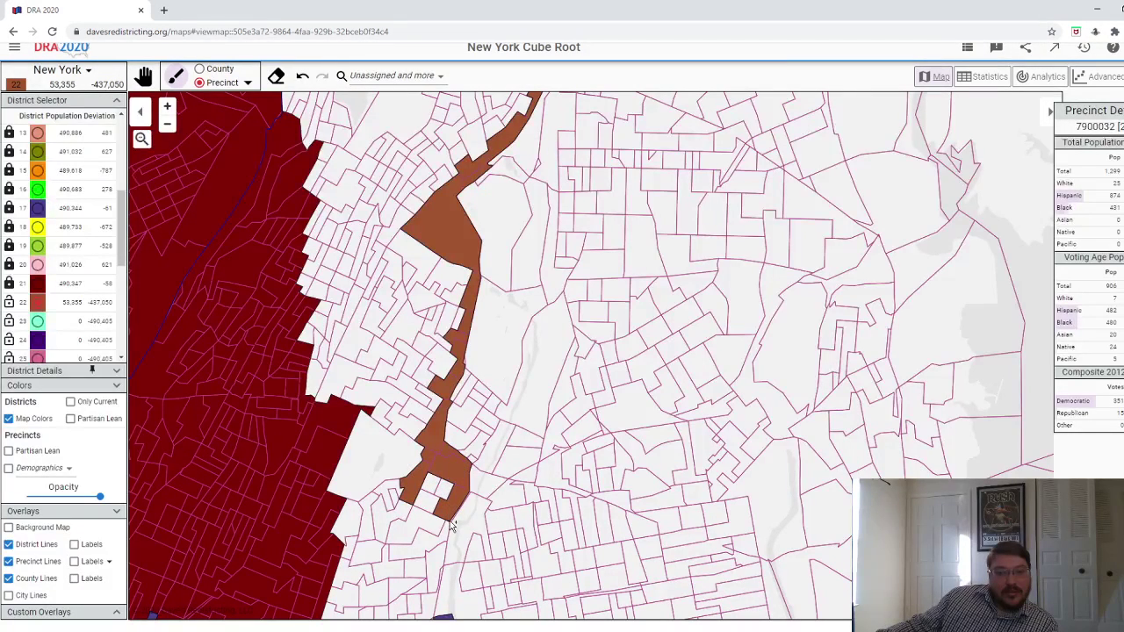
- Paint the remaining precincts southward so district 22's strip reaches district 17's northern border
scroll(452, 524, "up", 5)
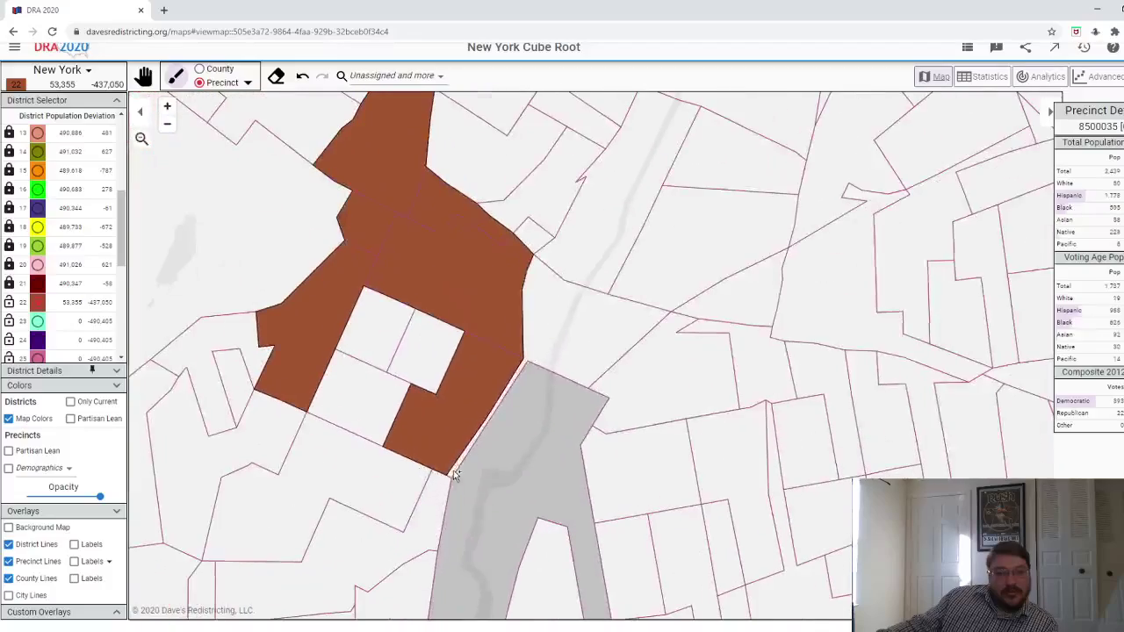
left_click(451, 478)
left_click(426, 499)
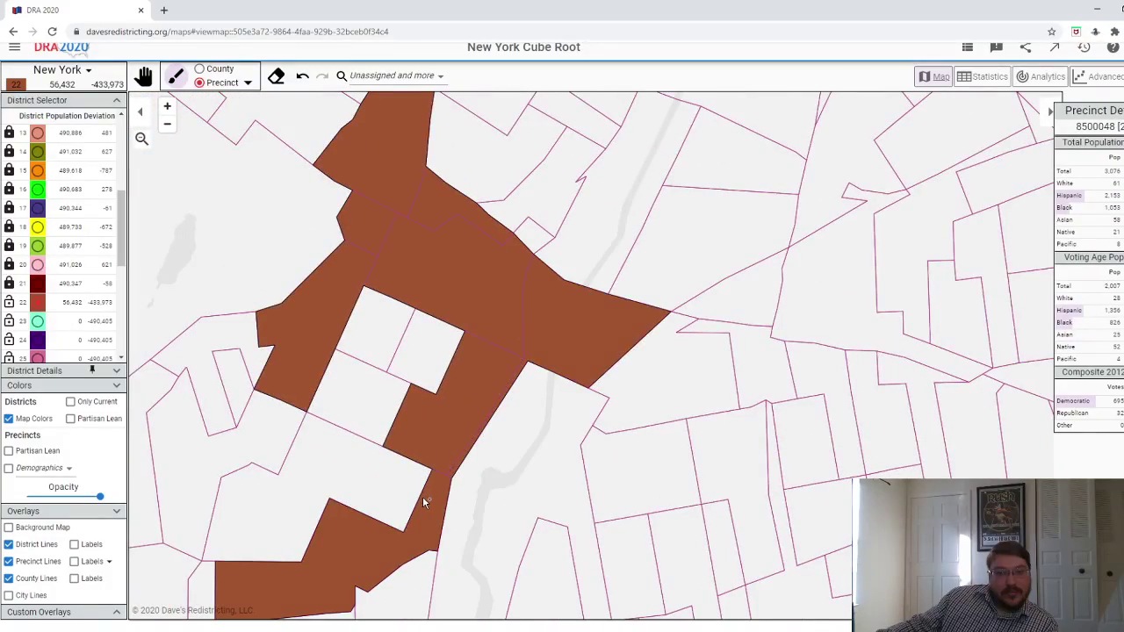
scroll(422, 498, "down", 5)
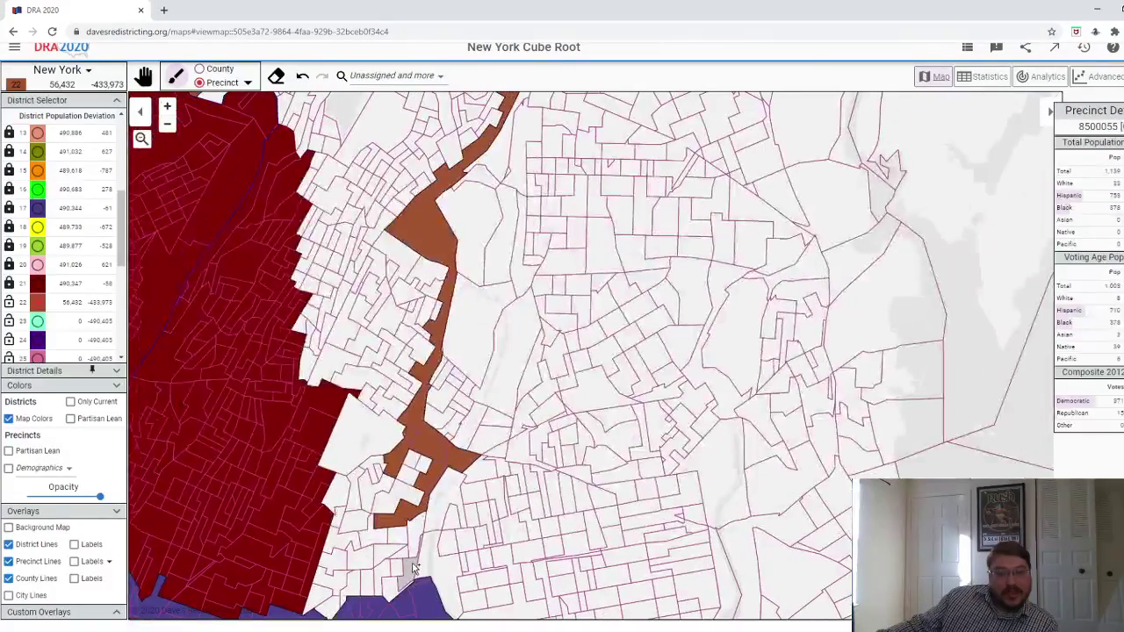
left_click_drag(413, 566, 409, 548)
left_click(397, 594)
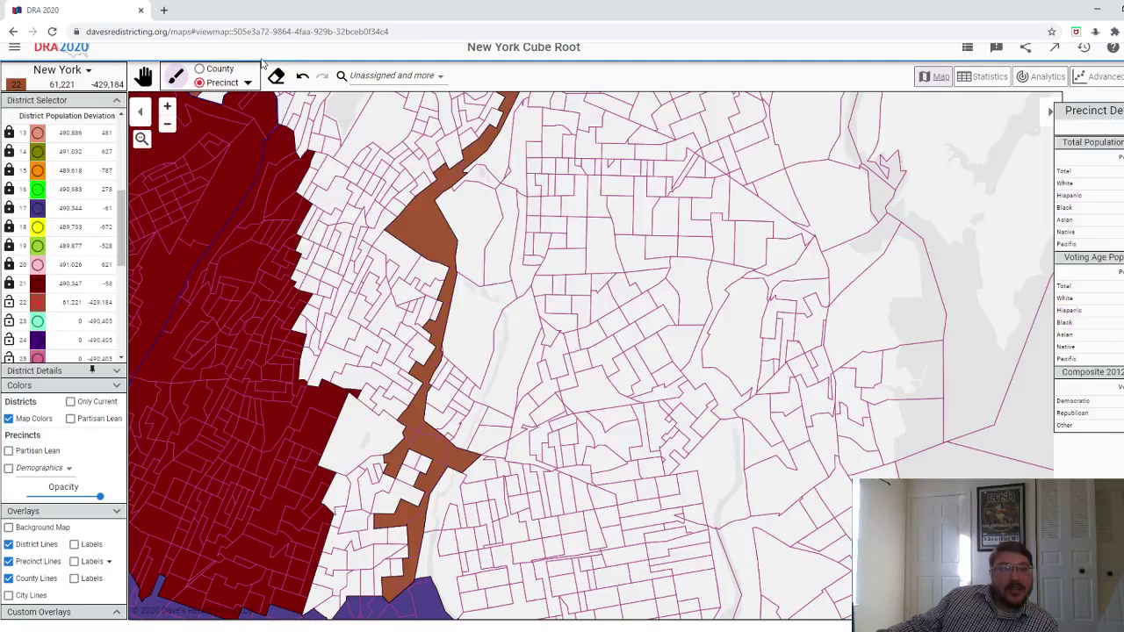
- Set the brush to its largest size and fill the unassigned precincts between district 21 and the strip into district 22
left_click(248, 82)
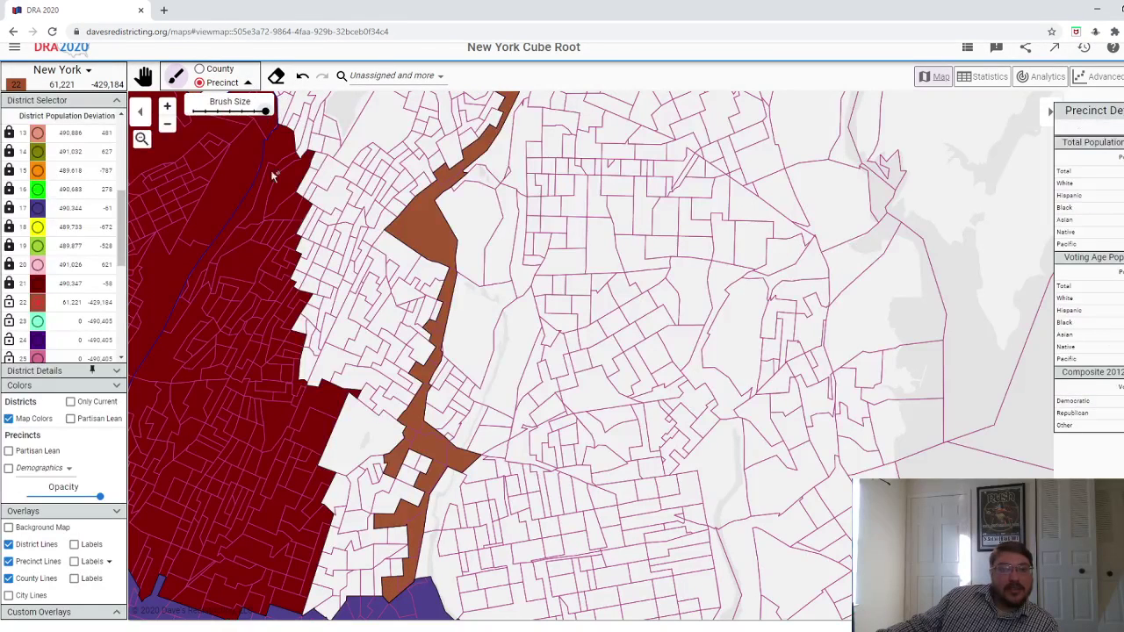
mouse_move(282, 582)
left_mouse_down()
mouse_move(353, 577)
mouse_move(356, 462)
left_mouse_up()
mouse_move(343, 511)
left_mouse_down()
mouse_move(374, 438)
mouse_move(363, 319)
mouse_move(318, 322)
mouse_move(369, 311)
left_mouse_up()
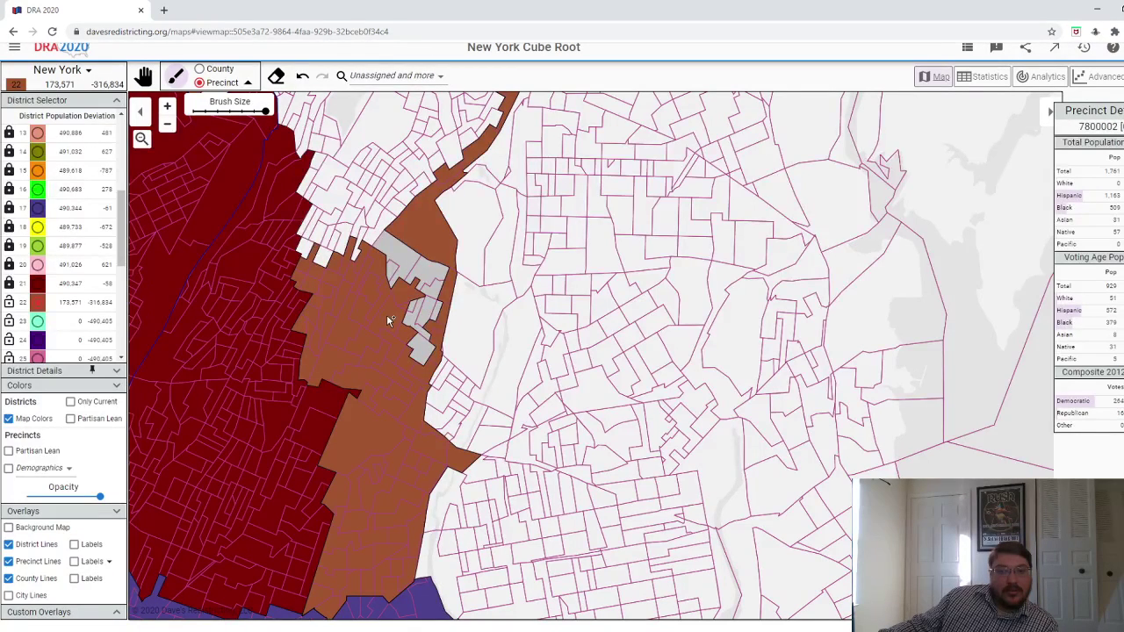
mouse_move(435, 308)
left_mouse_down()
mouse_move(334, 270)
mouse_move(330, 226)
left_mouse_up()
- Fill the remaining gaps in the northwestern Bronx up to the county line into district 22, undoing and repainting misplaced strokes
scroll(329, 227, "down", 3)
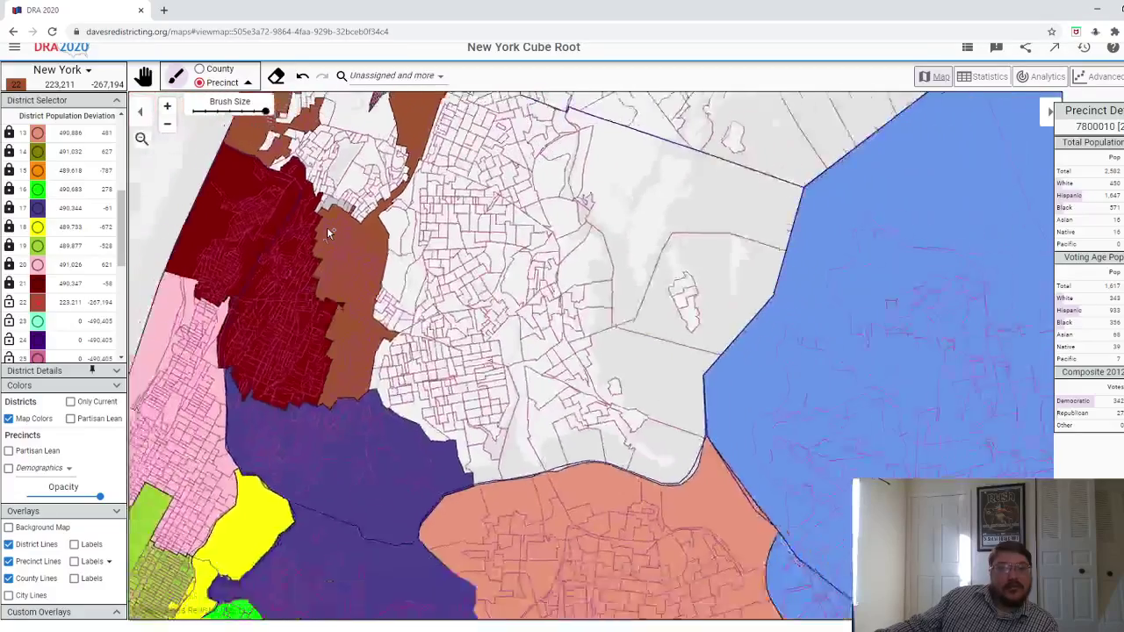
left_click_drag(225, 203, 215, 360)
mouse_move(347, 298)
left_mouse_down()
mouse_move(334, 369)
mouse_move(296, 360)
left_mouse_up()
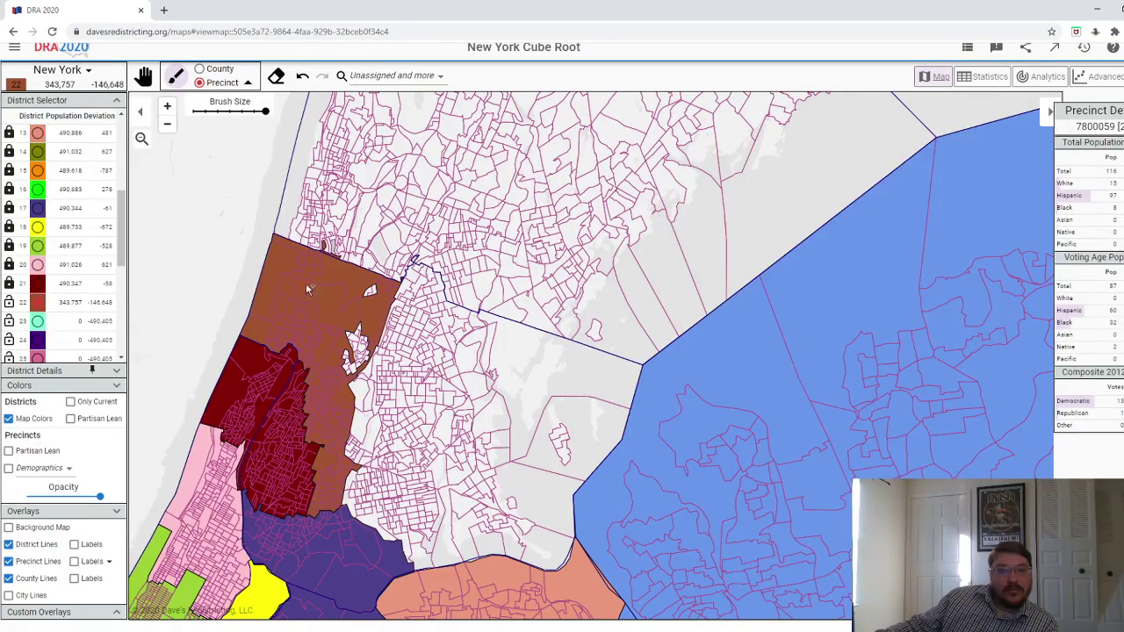
left_click(302, 75)
scroll(318, 321, "up", 1)
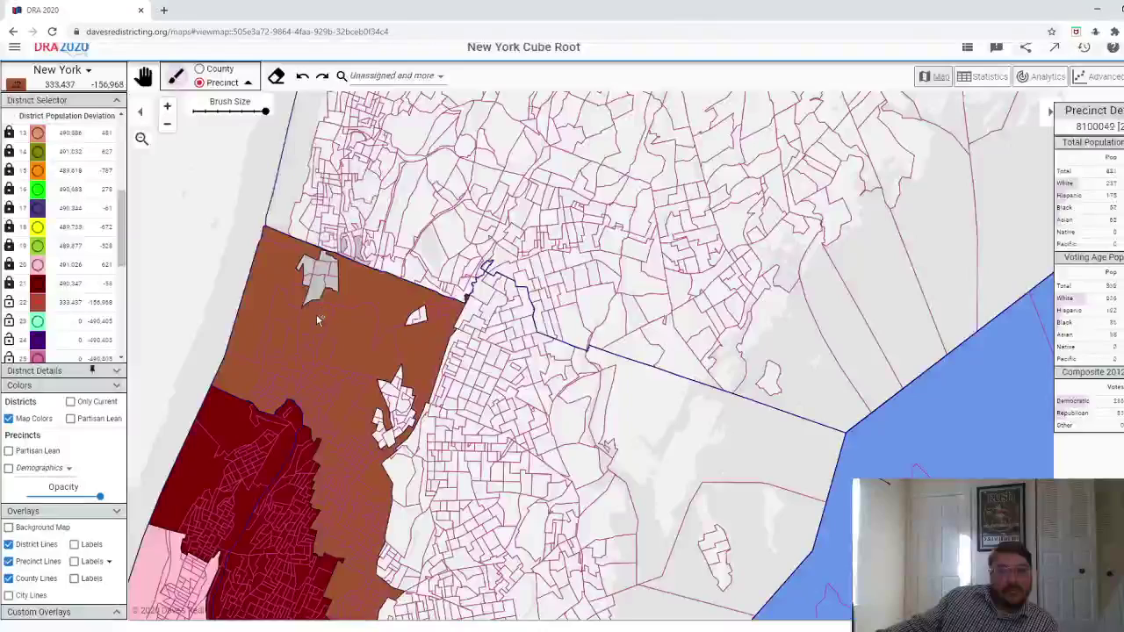
mouse_move(315, 313)
left_mouse_down()
mouse_move(310, 278)
mouse_move(330, 287)
mouse_move(373, 331)
mouse_move(421, 332)
mouse_move(417, 443)
left_mouse_up()
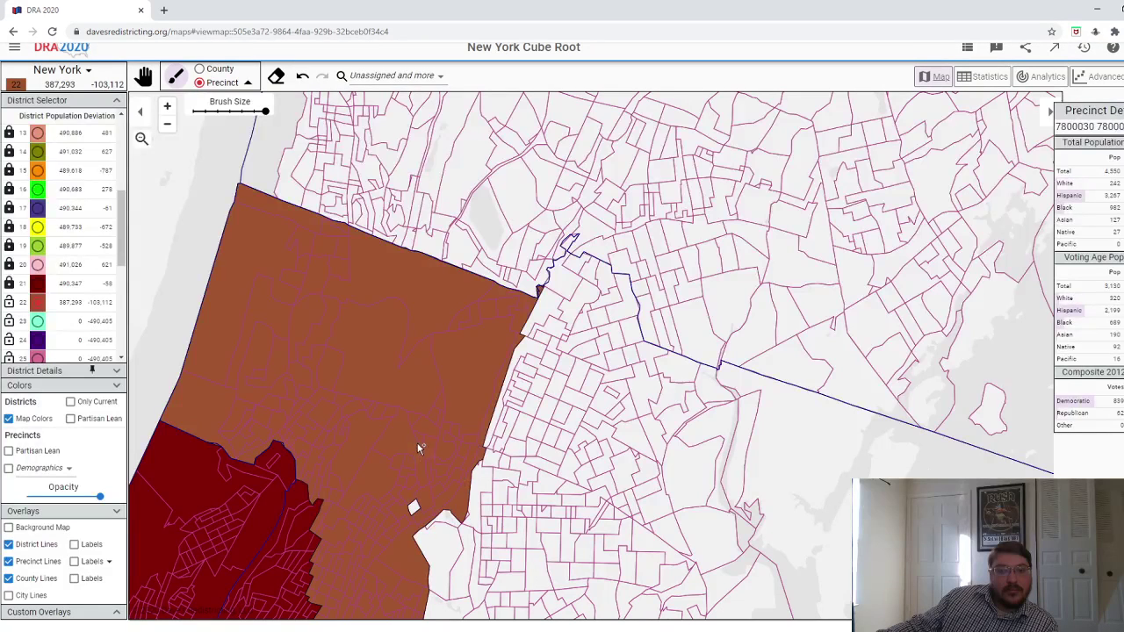
left_click(303, 77)
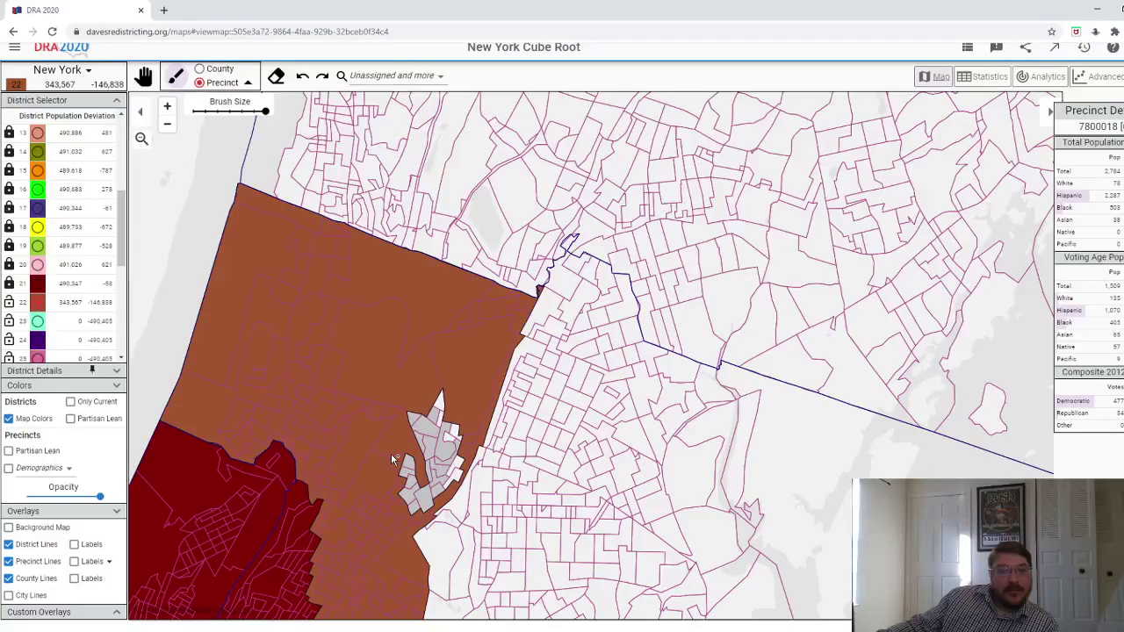
left_click_drag(390, 453, 406, 448)
- Set the smallest brush size and add precincts from district 17's border north through the parkland to district 22's eastern edge
scroll(404, 447, "down", 1)
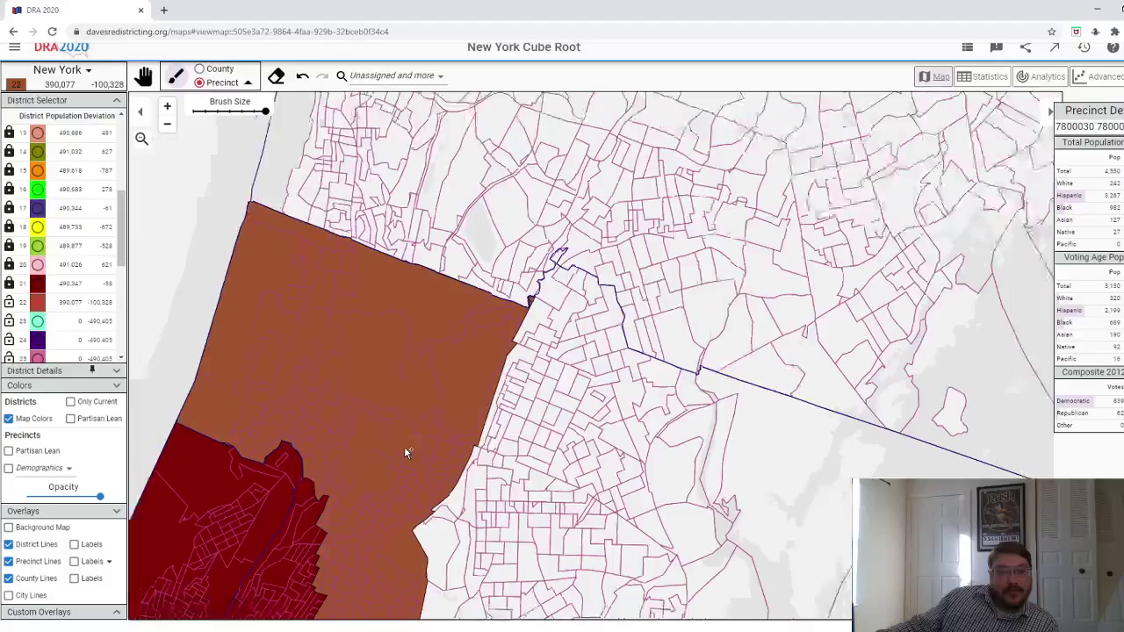
scroll(406, 448, "down", 1)
left_click_drag(188, 346, 192, 180)
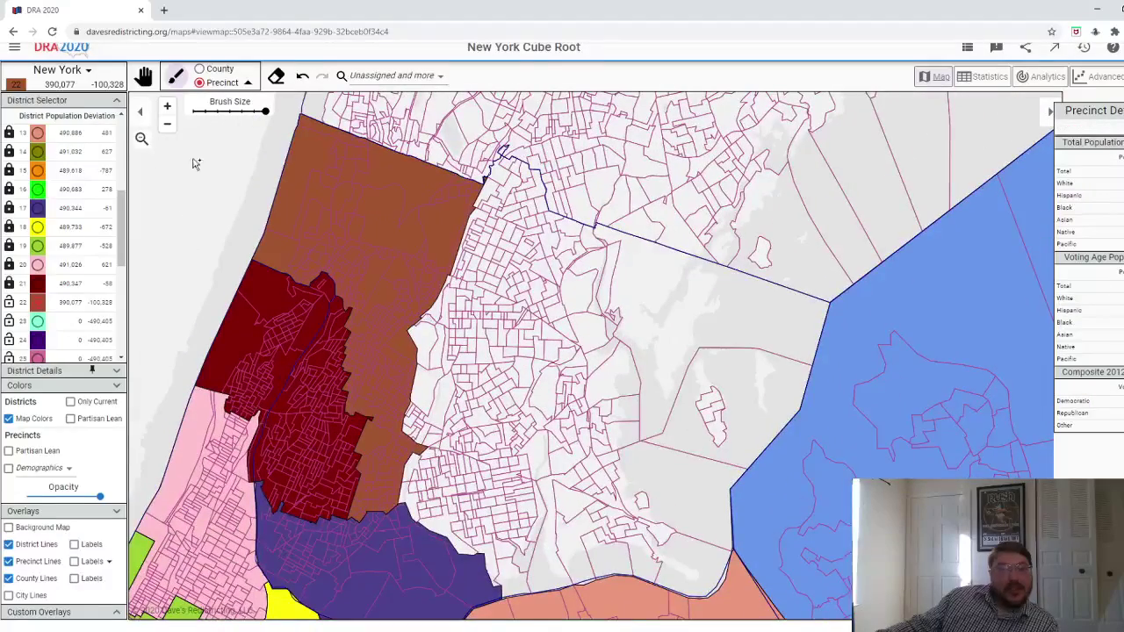
scroll(384, 513, "up", 2)
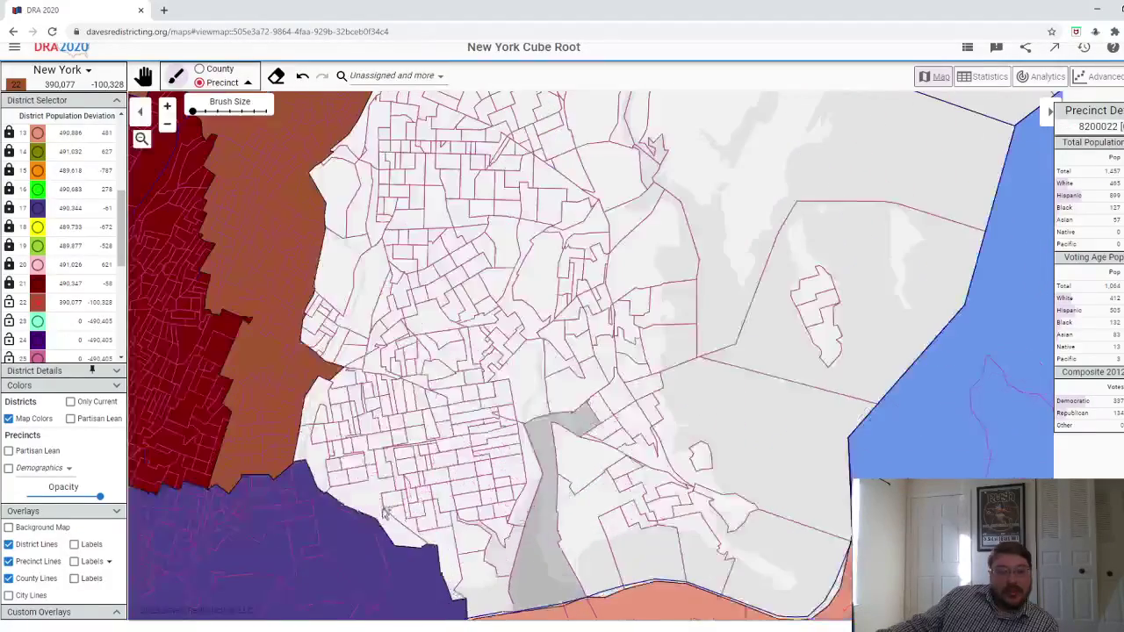
mouse_move(307, 479)
left_mouse_down()
mouse_move(316, 409)
mouse_move(319, 432)
left_mouse_up()
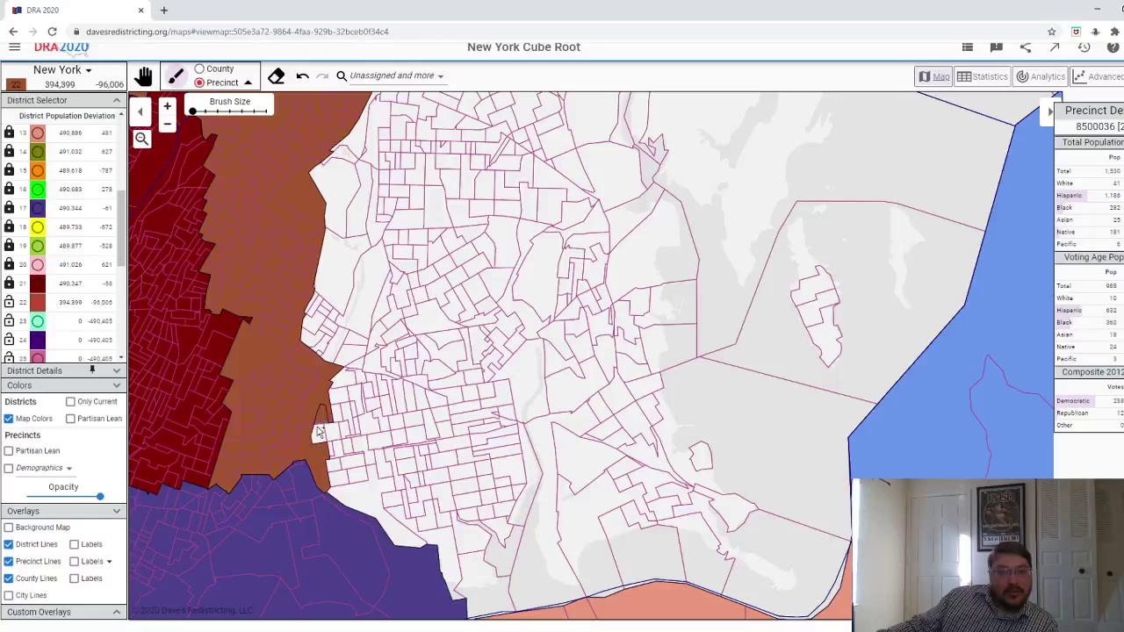
mouse_move(334, 360)
left_mouse_down()
mouse_move(332, 349)
mouse_move(351, 346)
mouse_move(365, 281)
mouse_move(329, 321)
mouse_move(314, 303)
left_mouse_up()
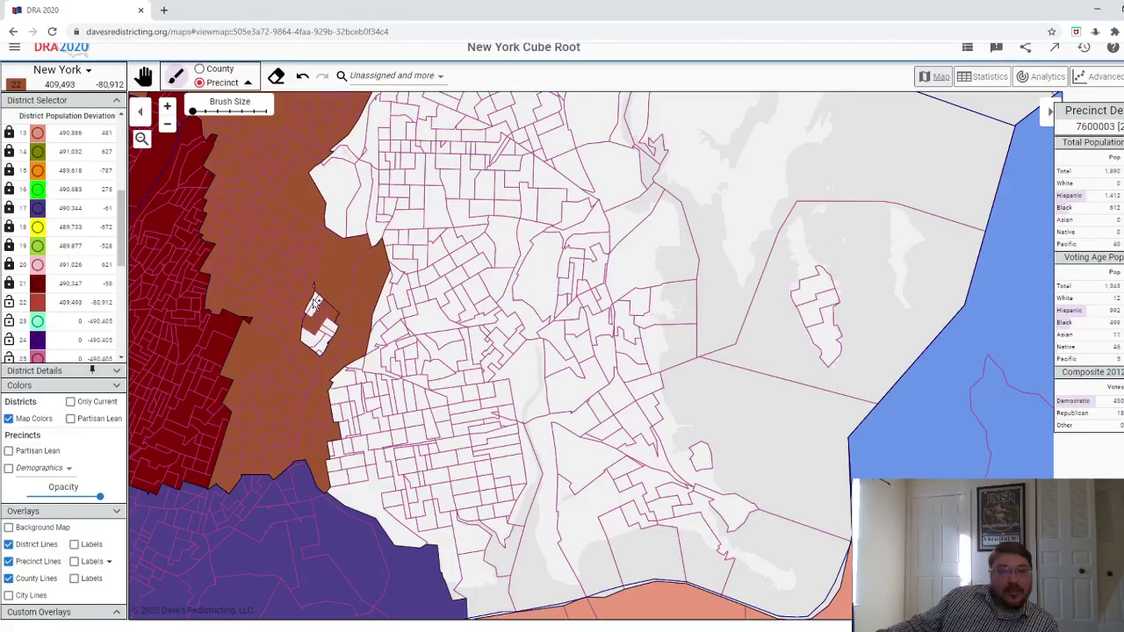
left_click_drag(318, 345, 321, 354)
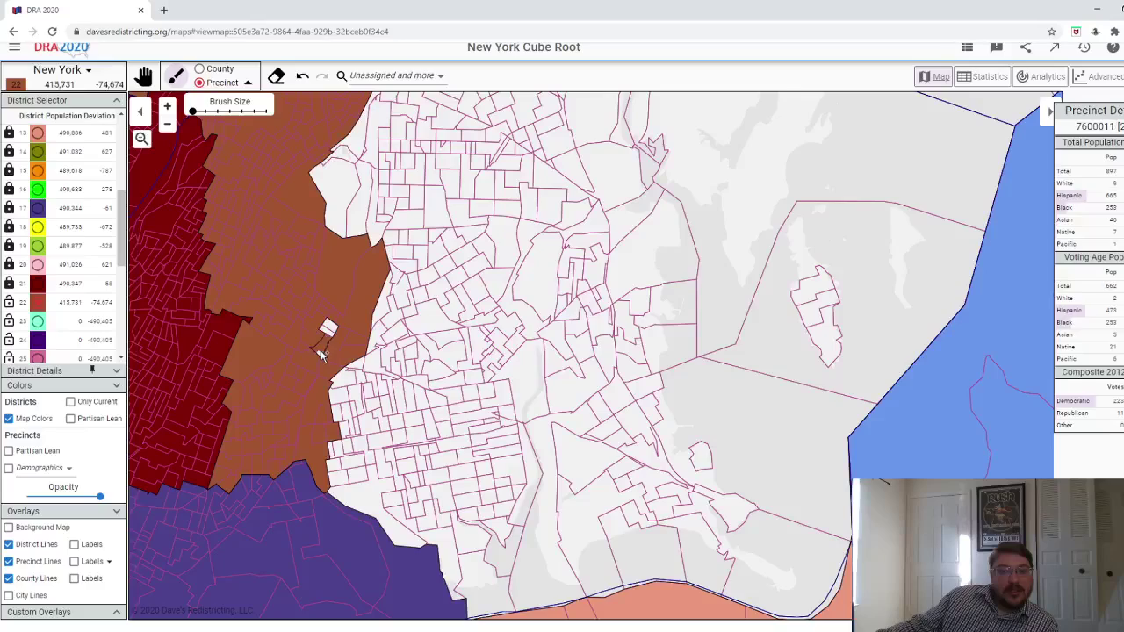
left_click(334, 331)
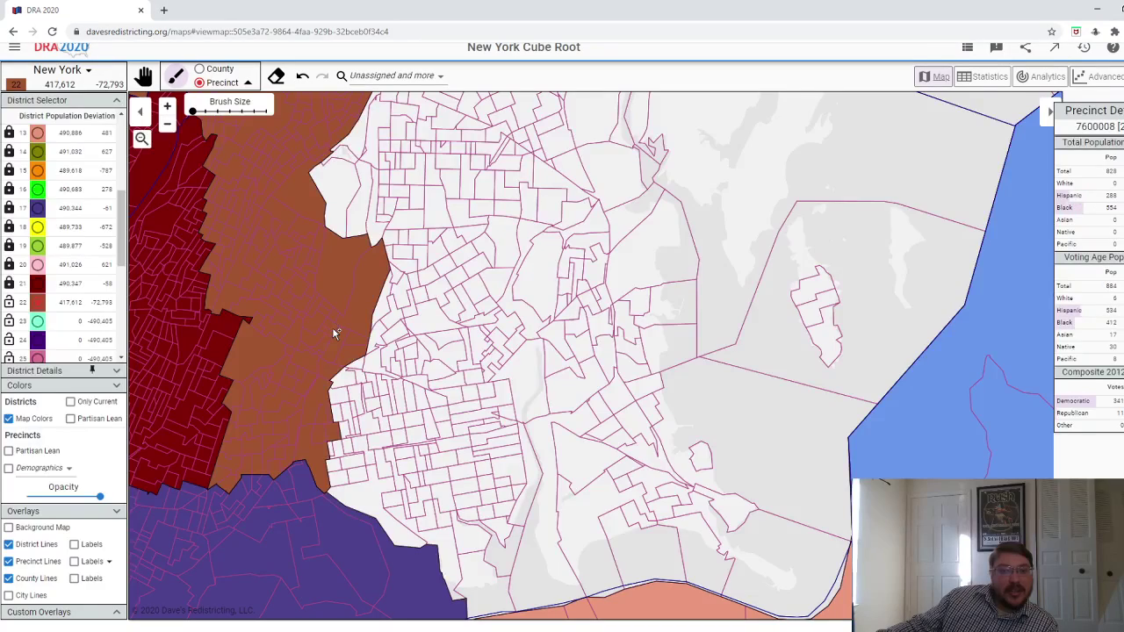
left_click(341, 220)
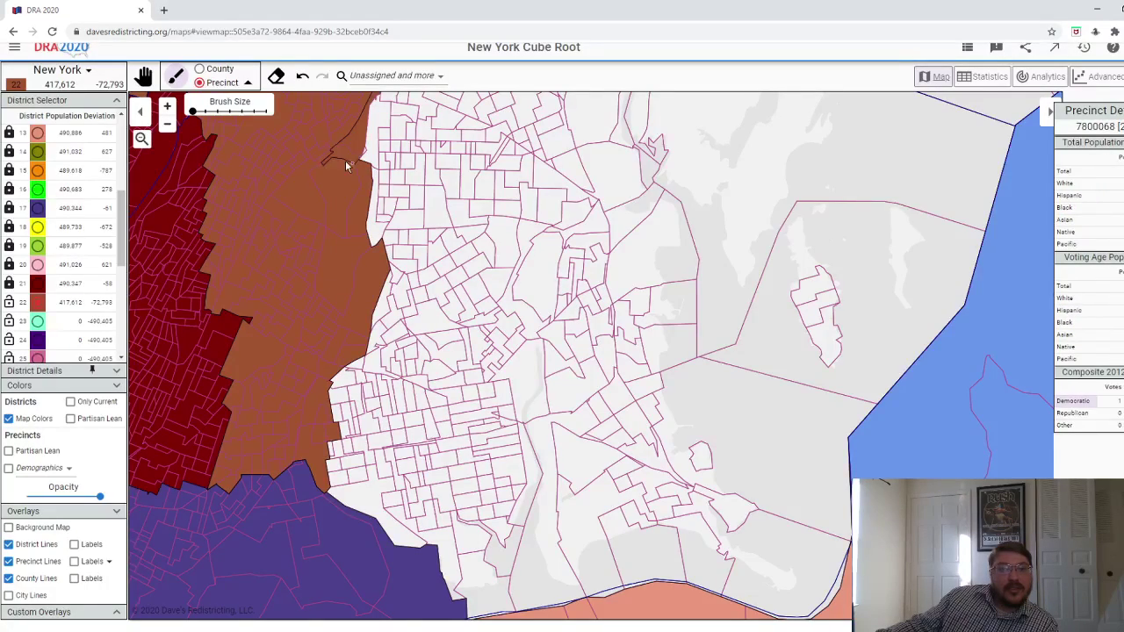
- Paint the unassigned precincts along the northern part of district 22's eastern edge in the Bronx into district 22
scroll(342, 167, "down", 5)
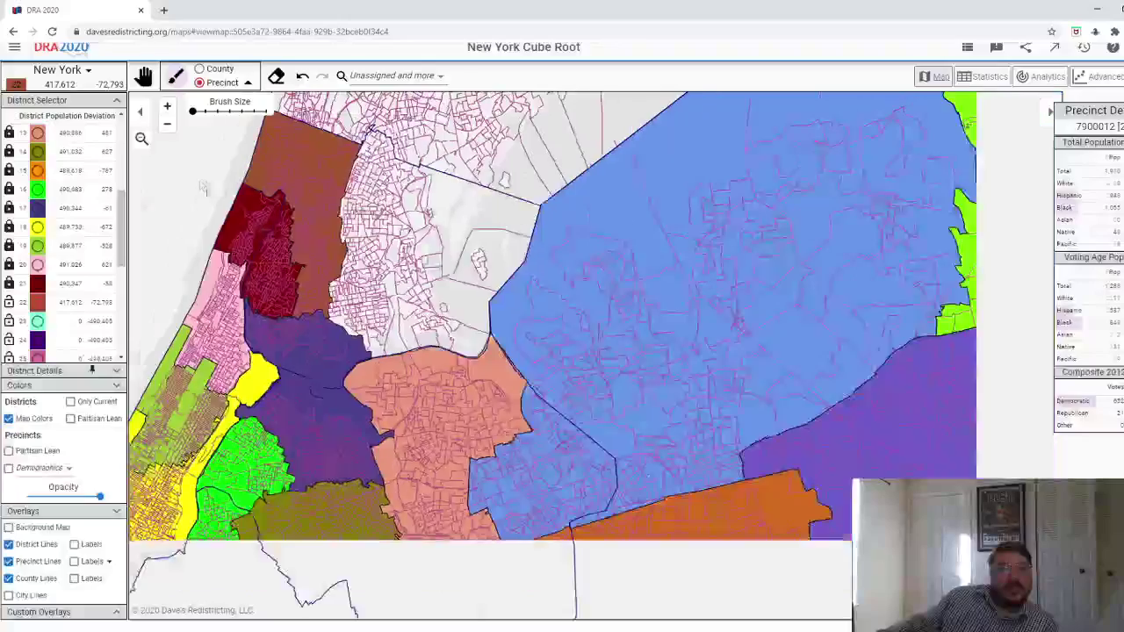
scroll(322, 306, "up", 3)
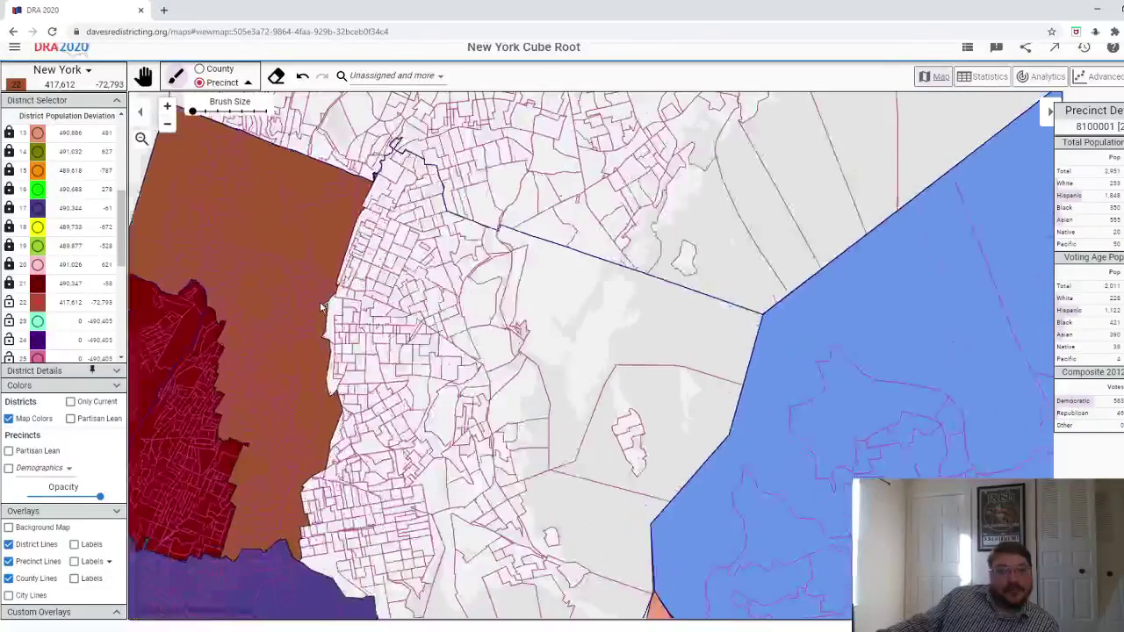
scroll(325, 298, "up", 1)
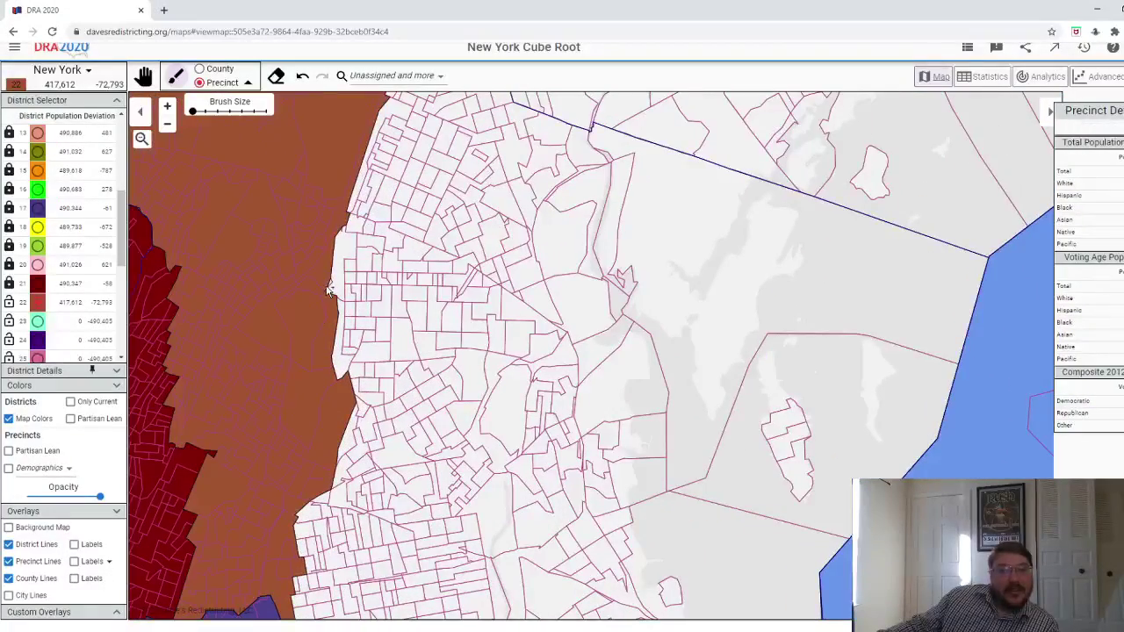
left_click_drag(332, 288, 335, 265)
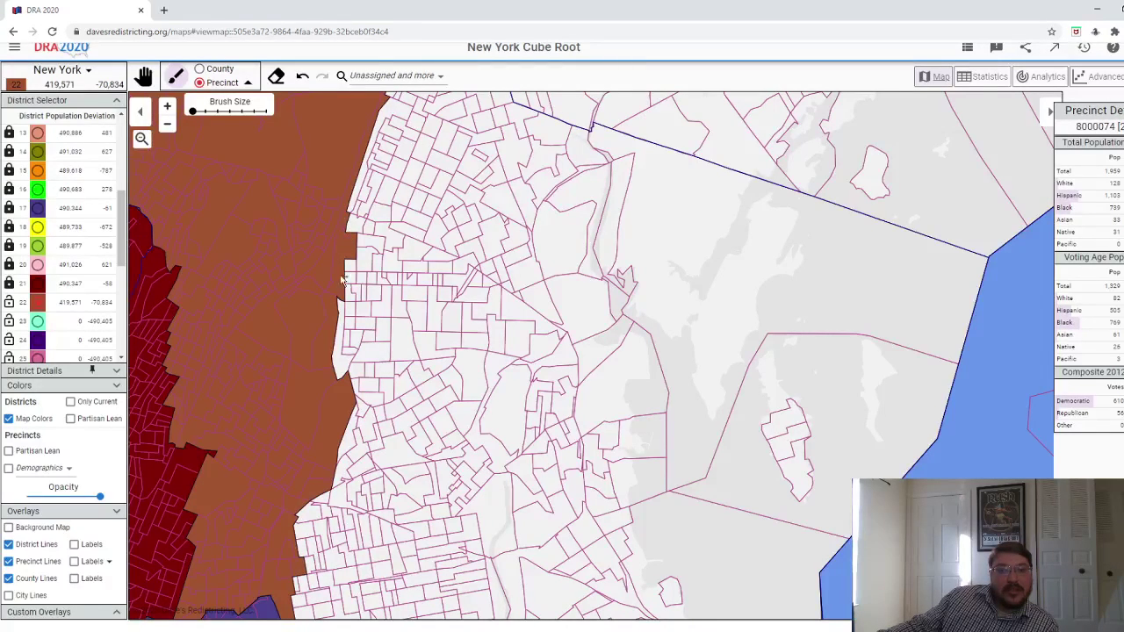
mouse_move(384, 123)
left_mouse_down()
mouse_move(398, 134)
mouse_move(371, 192)
left_mouse_up()
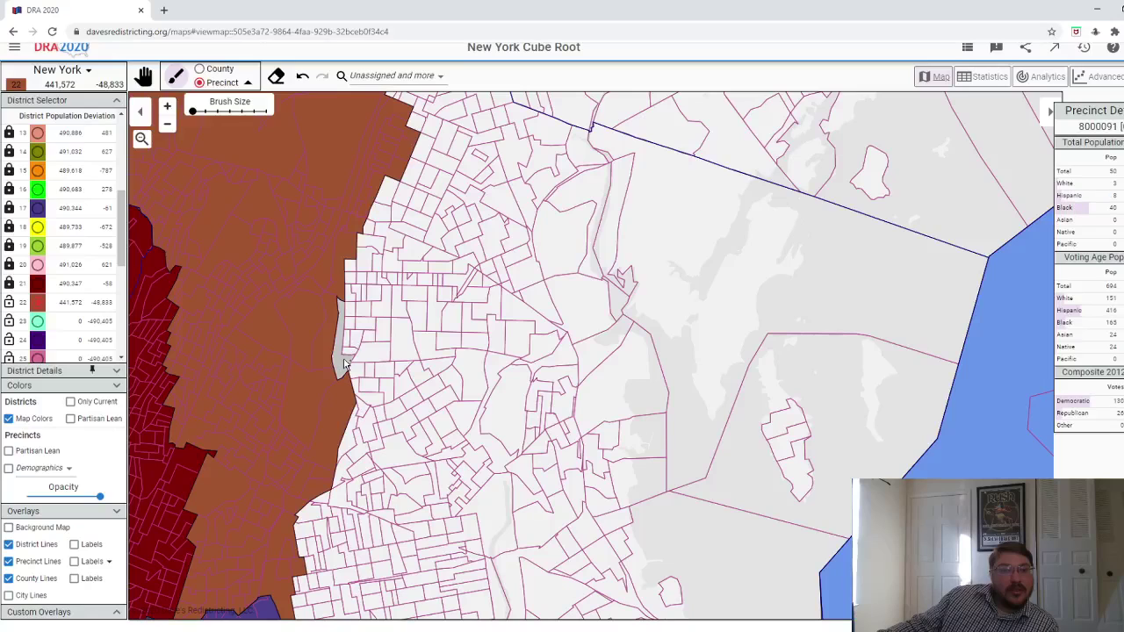
- Extend district 22 through the precinct block midway along its eastern edge, undoing the last stroke and picking precincts farther south to balance it
left_click_drag(344, 364, 352, 269)
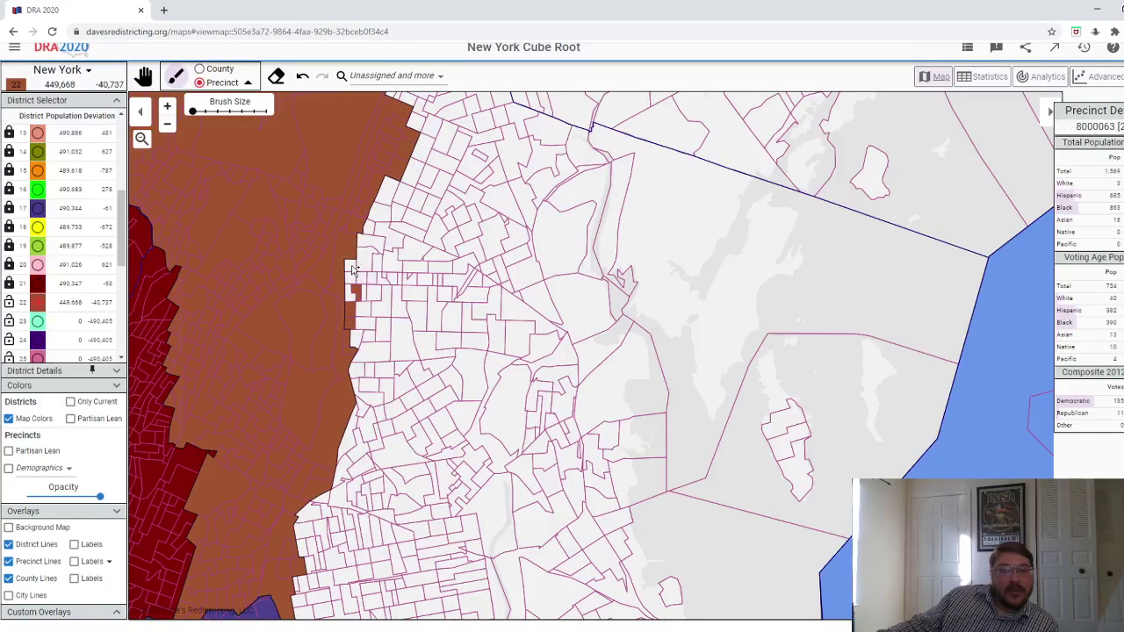
mouse_move(356, 340)
left_mouse_down()
mouse_move(374, 324)
mouse_move(363, 284)
mouse_move(382, 276)
mouse_move(371, 252)
left_mouse_up()
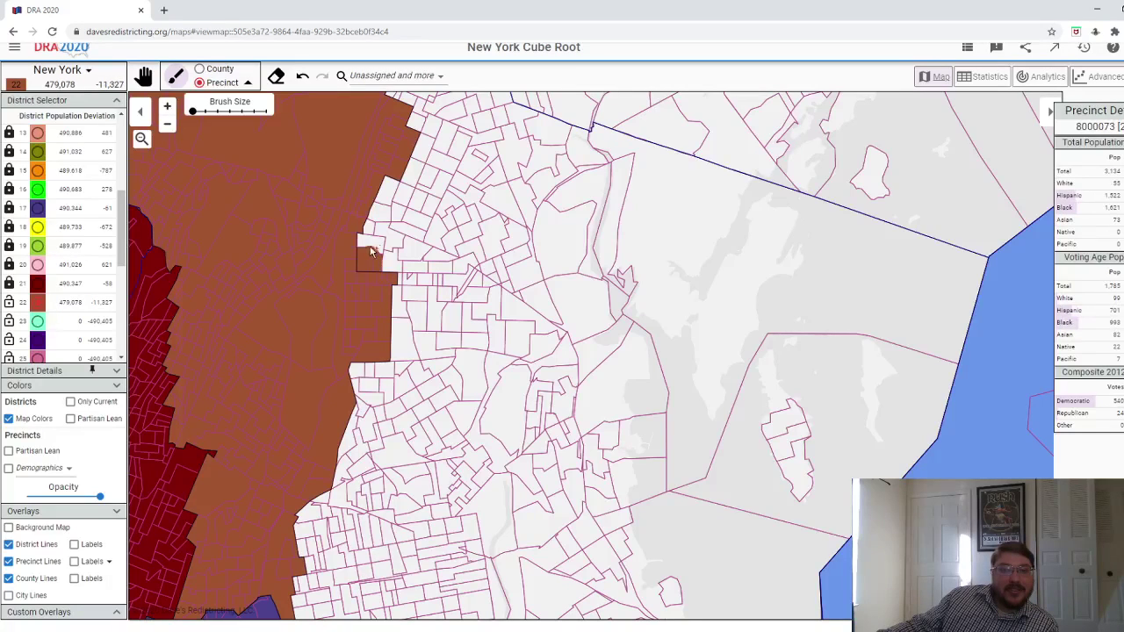
left_click(380, 212)
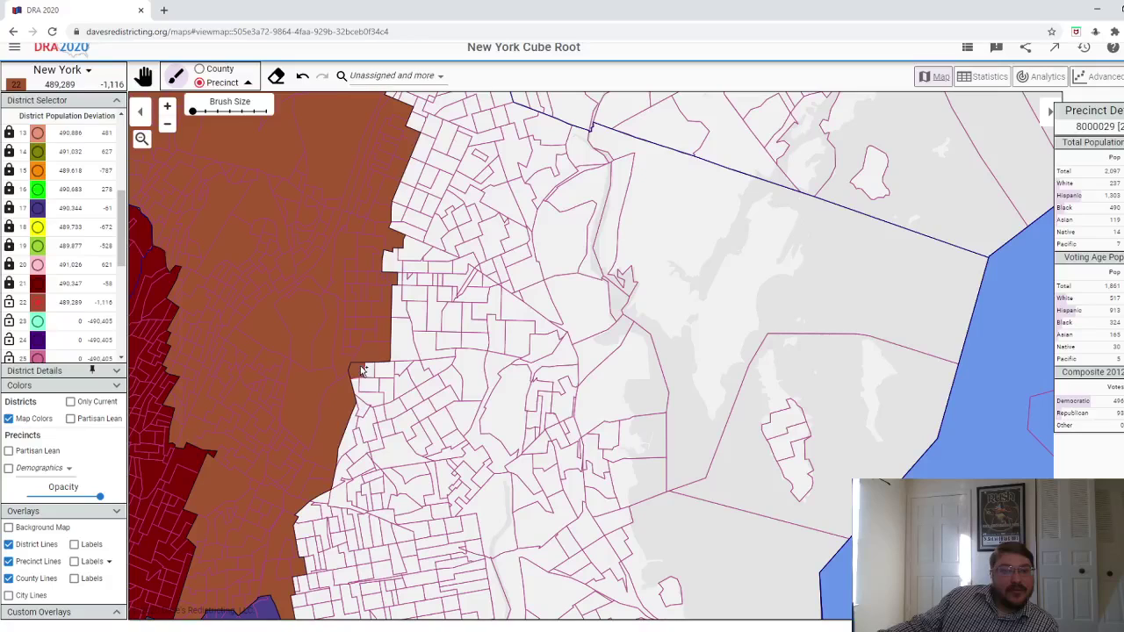
left_click(302, 76)
left_click(324, 500)
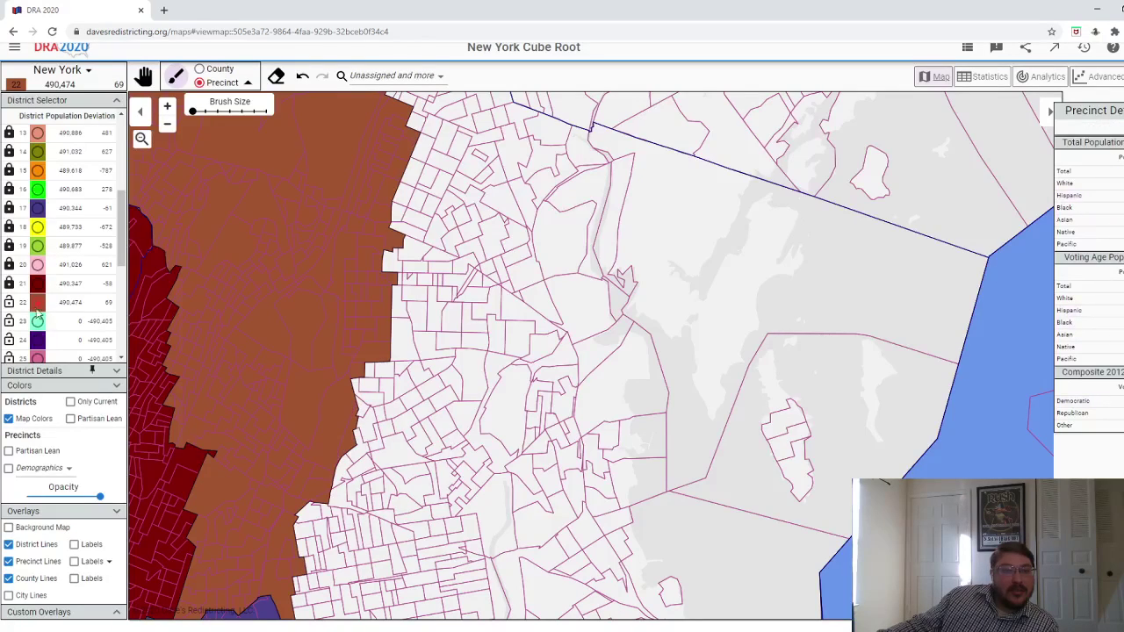
- Lock district 22, select district 23 and assign the rest of Bronx County to it with whole-county painting
left_click(22, 320)
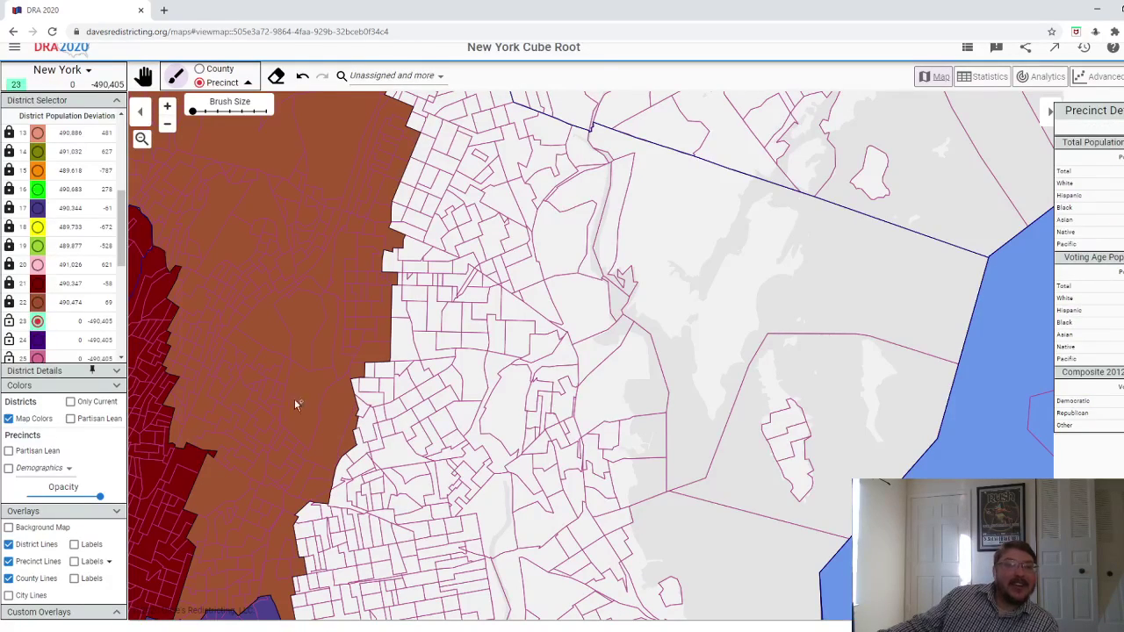
scroll(337, 417, "down", 1)
scroll(336, 418, "down", 2)
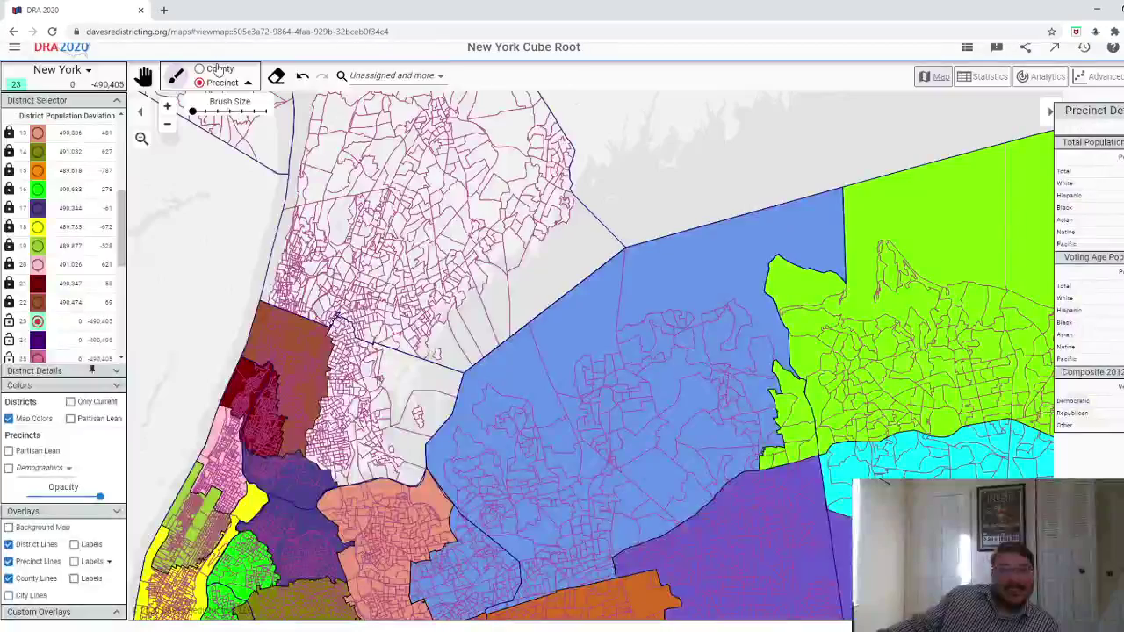
left_click(368, 414)
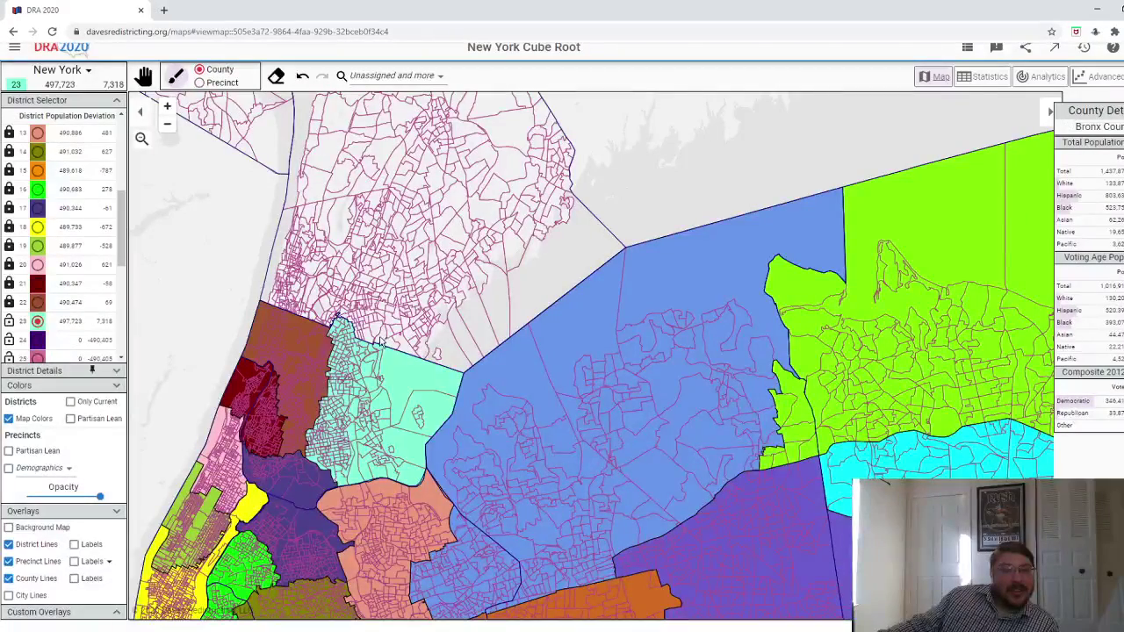
- Switch to erasing single precincts and unassign the ones at district 23's northern tip beside the Westchester border
scroll(379, 343, "up", 3)
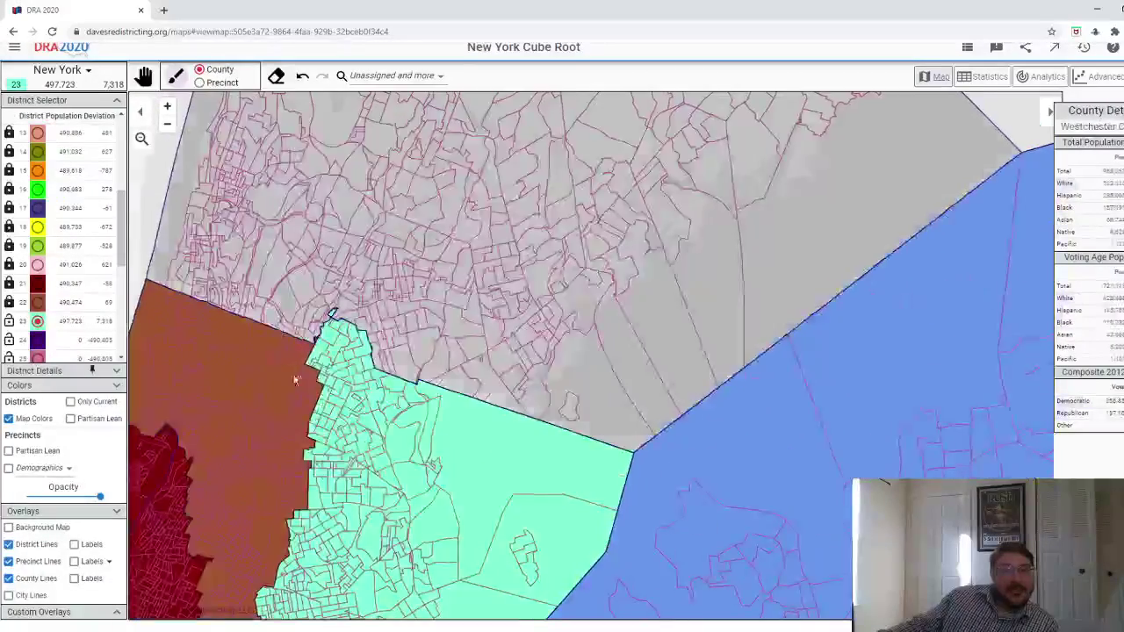
scroll(296, 379, "up", 2)
scroll(93, 216, "up", 5)
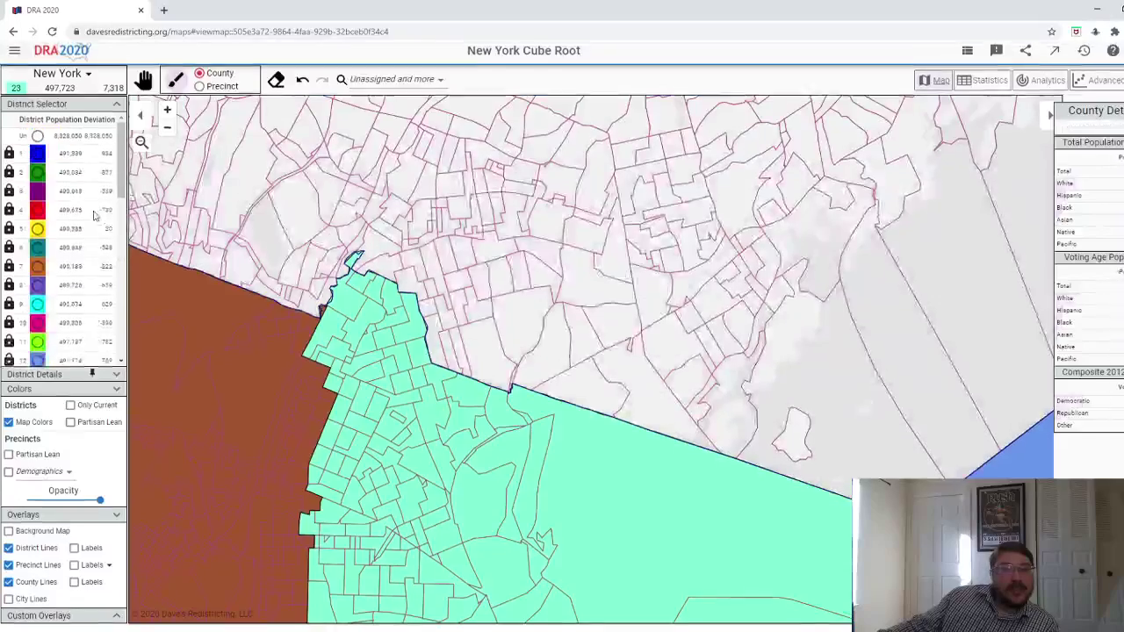
scroll(94, 215, "up", 1)
left_click(37, 143)
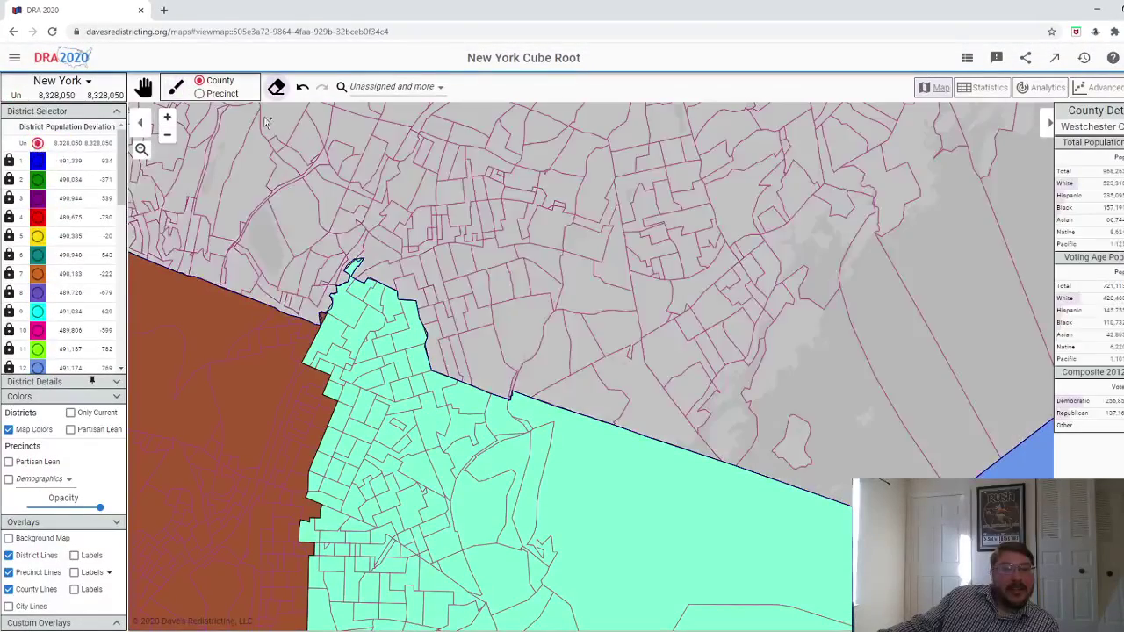
scroll(283, 181, "up", 3)
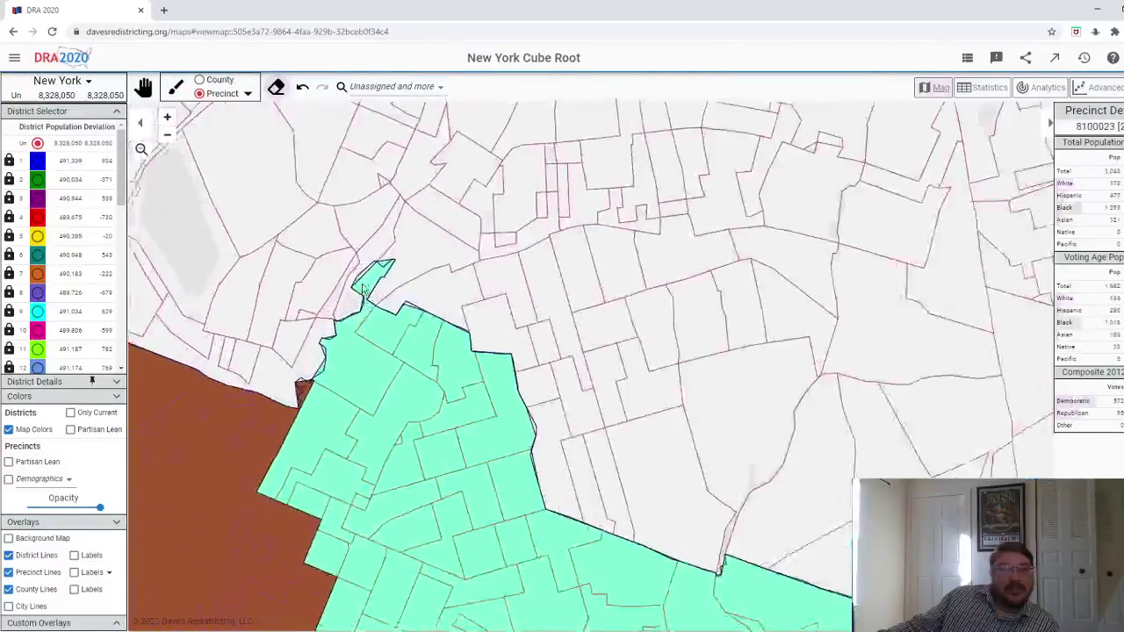
left_click(247, 94)
left_click(248, 95)
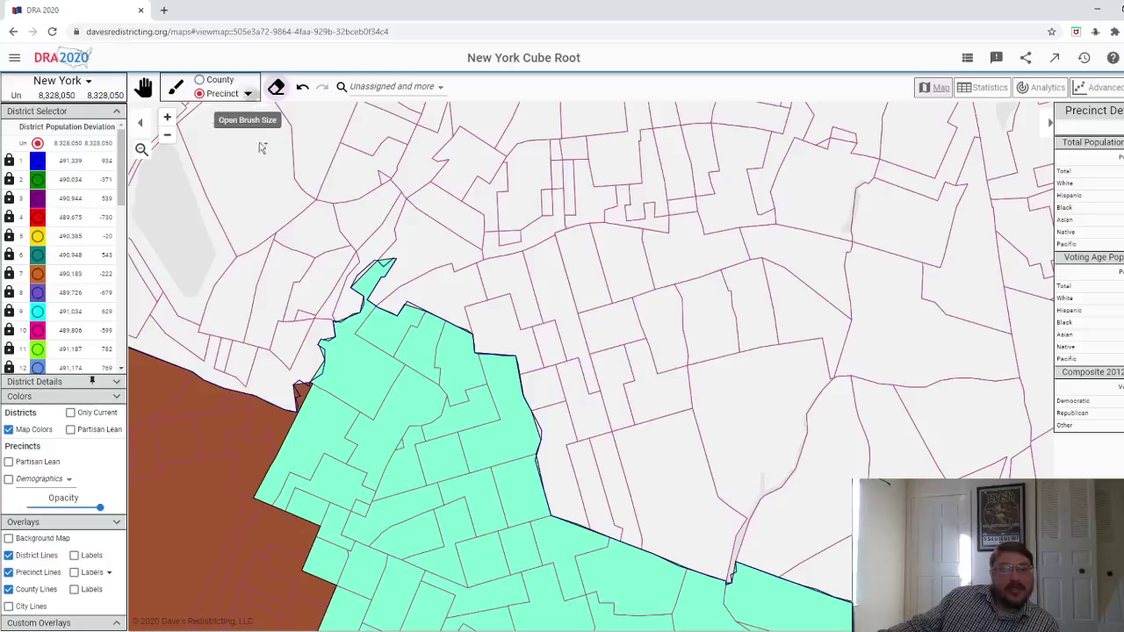
left_click(385, 271)
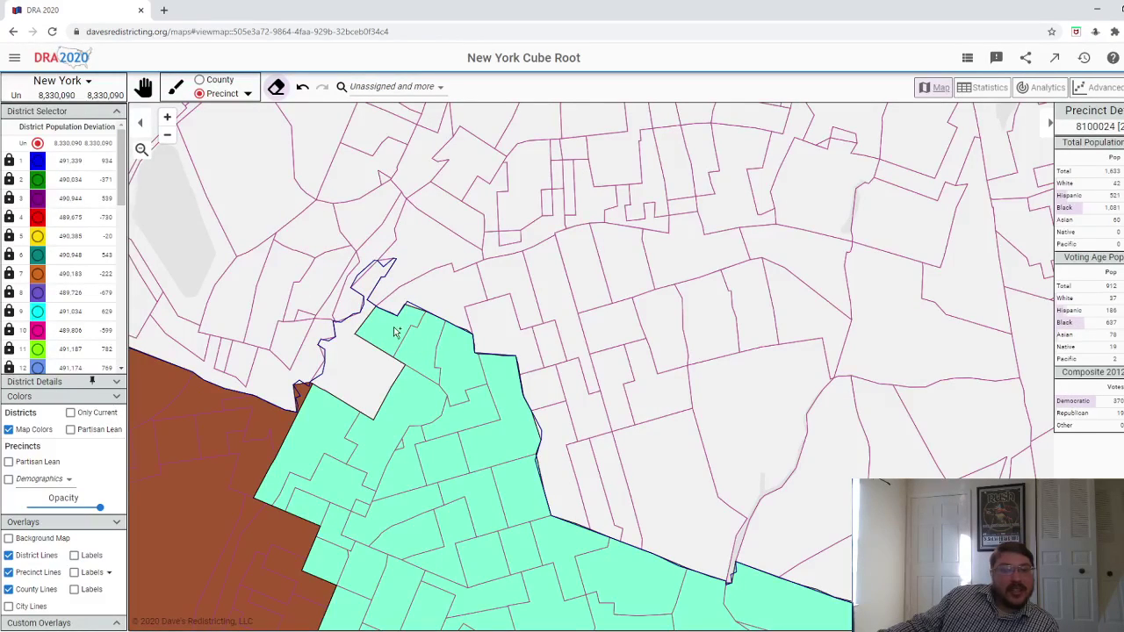
- Unassign the neighbouring precincts eastward along the county line to bring district 23 close to its target population
scroll(80, 237, "down", 5)
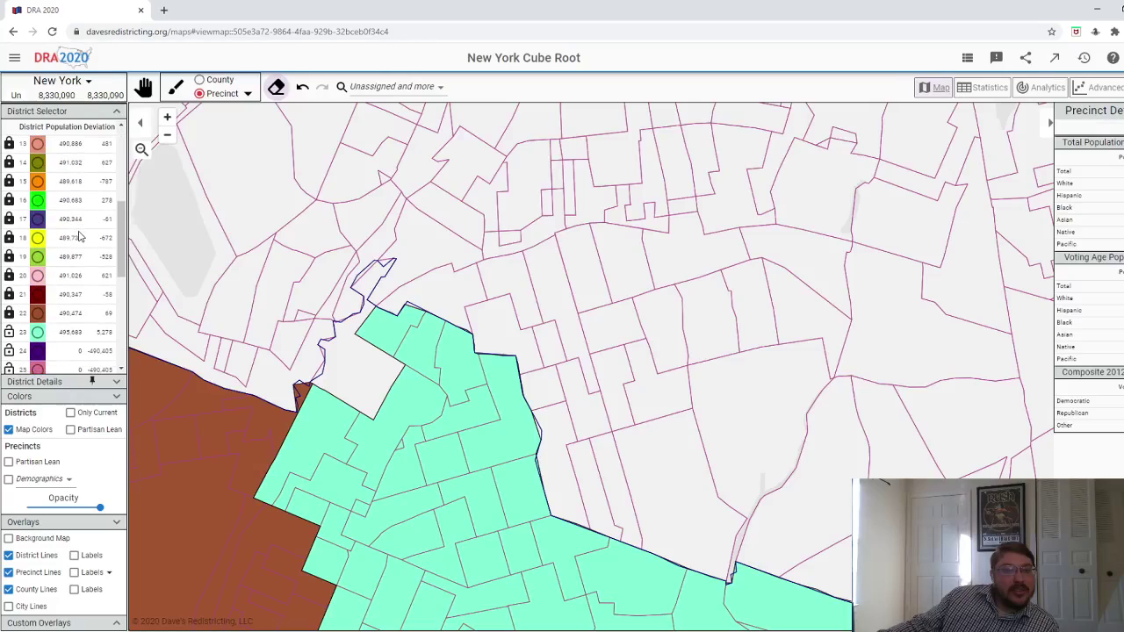
left_click(398, 341)
left_click(420, 353)
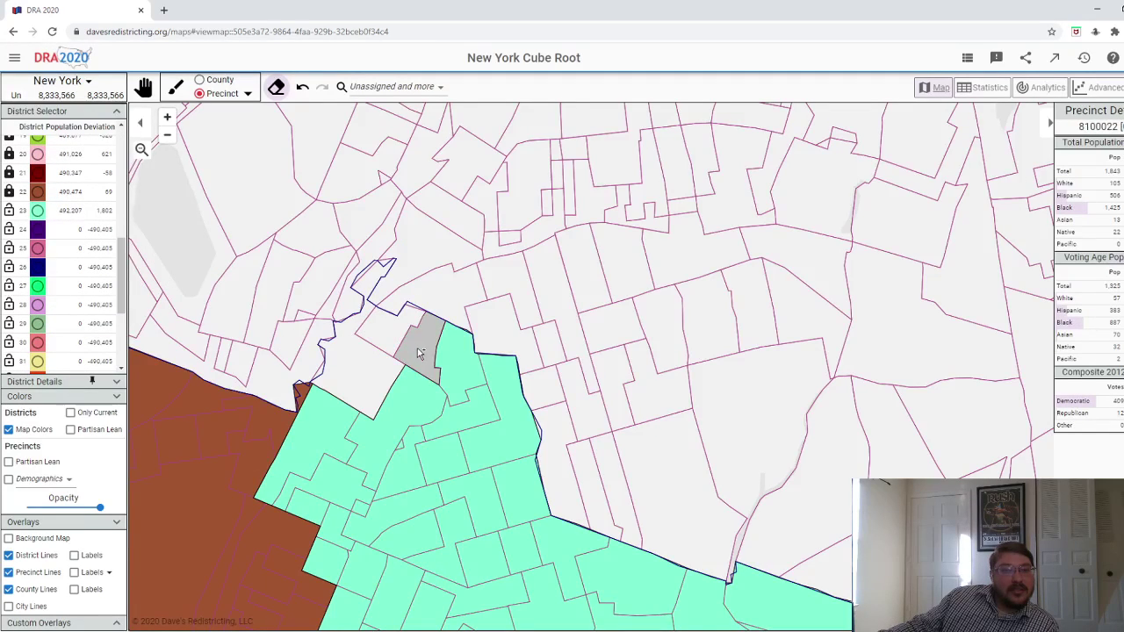
left_click(448, 363)
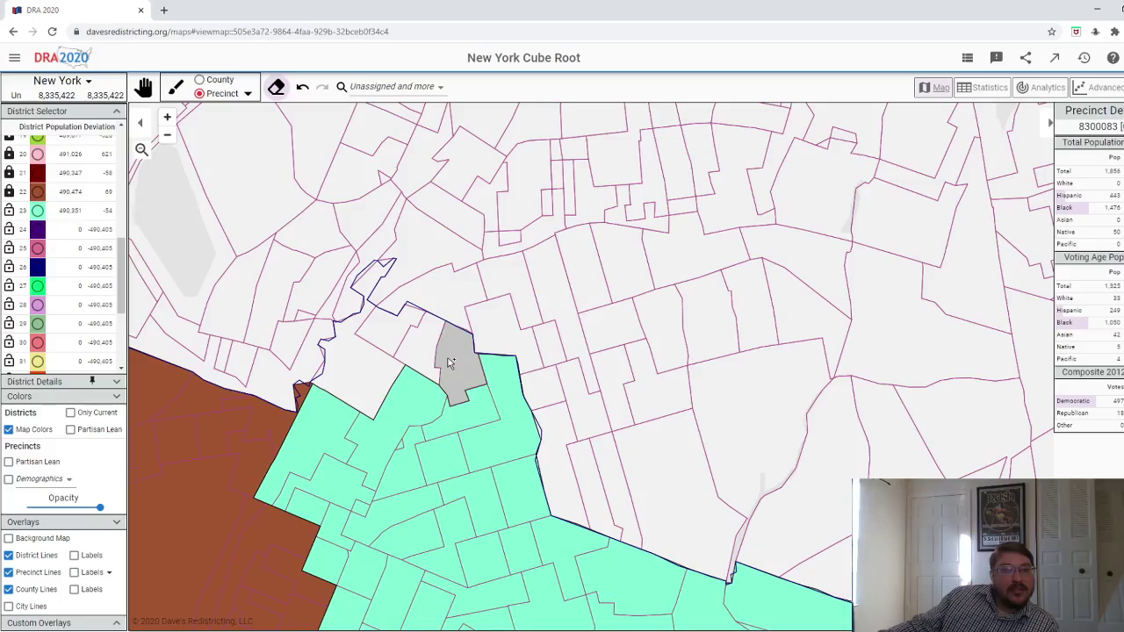
- Lock district 23, select district 24 and assign the leftover Bronx precincts to it with whole-county painting
left_click(37, 230)
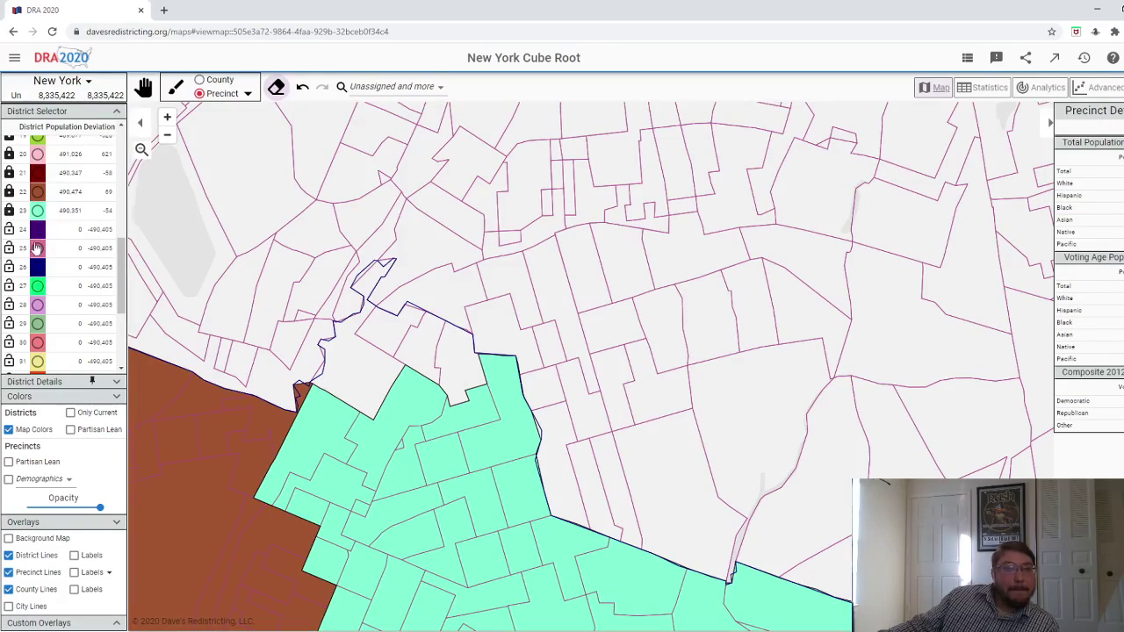
scroll(364, 318, "down", 2)
scroll(365, 317, "down", 3)
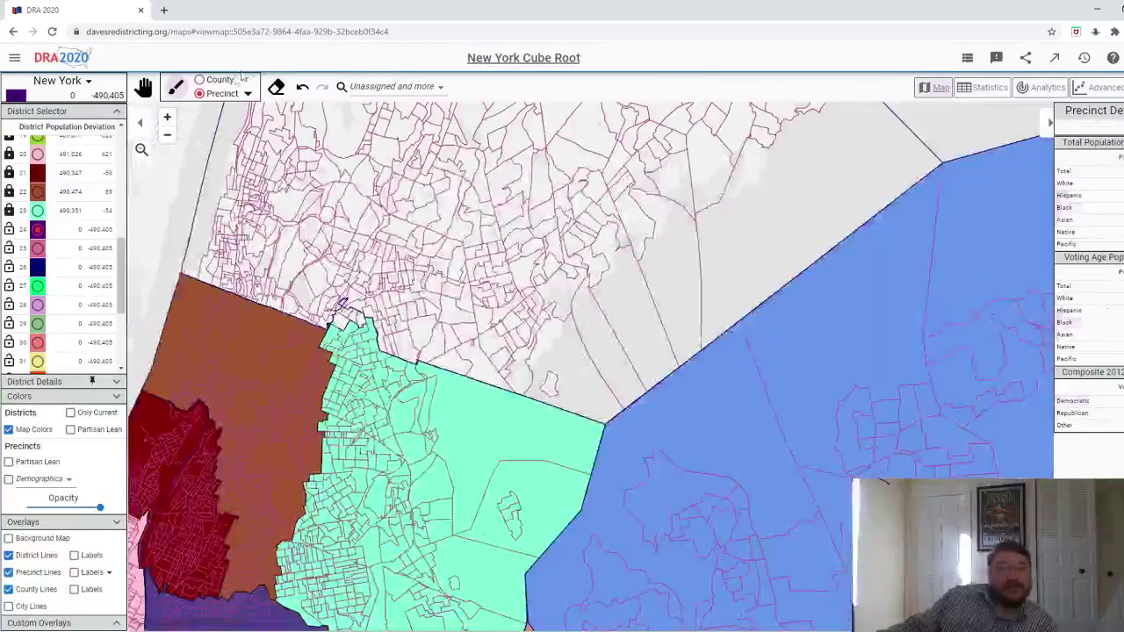
key("c")
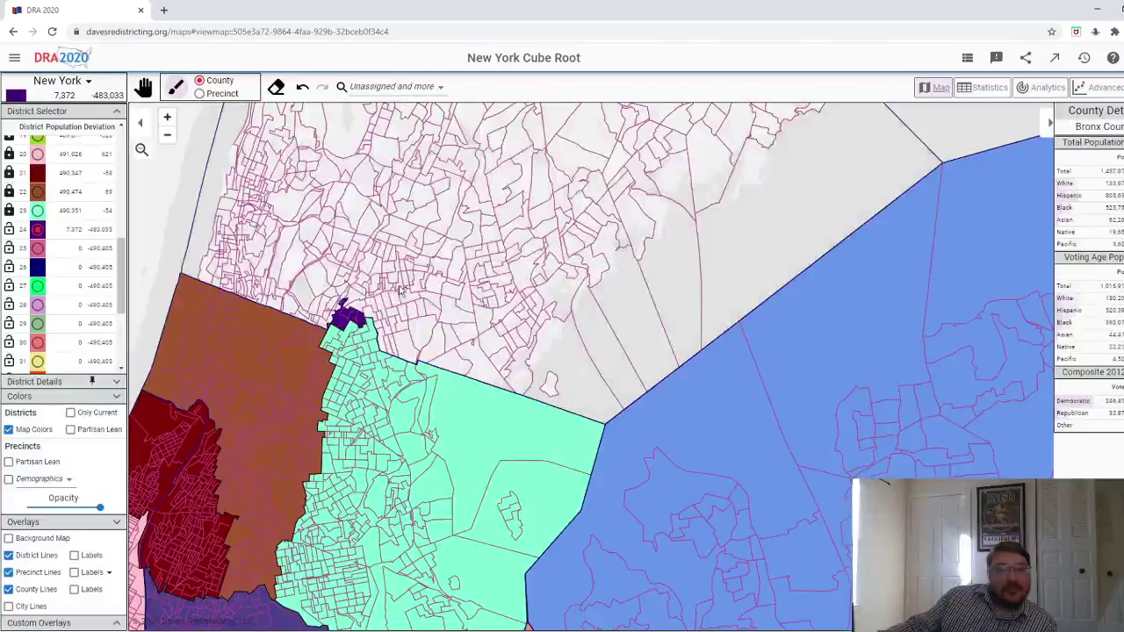
- Try assigning all of Westchester County to district 24, and undo the assignment
left_click(401, 290)
scroll(369, 279, "down", 2)
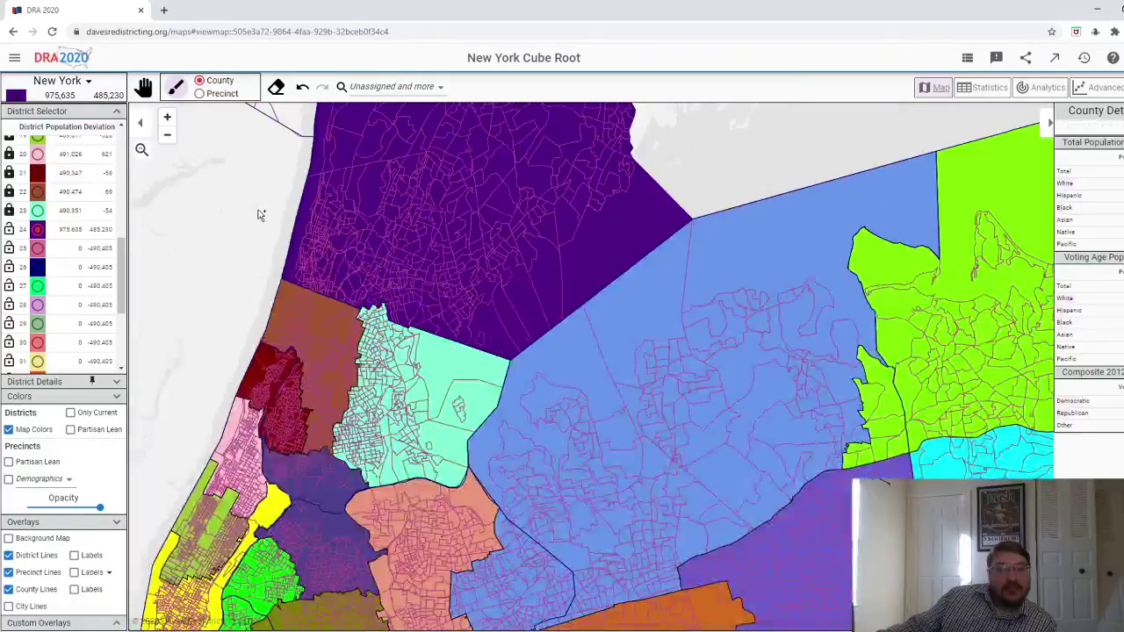
scroll(237, 299, "up", 1)
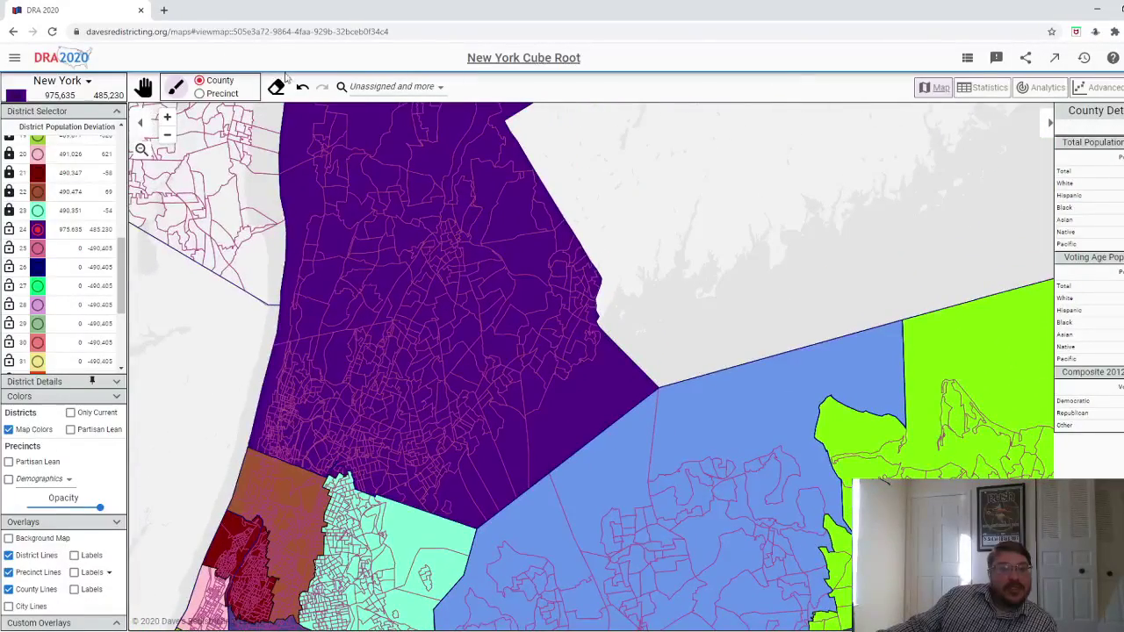
left_click(302, 88)
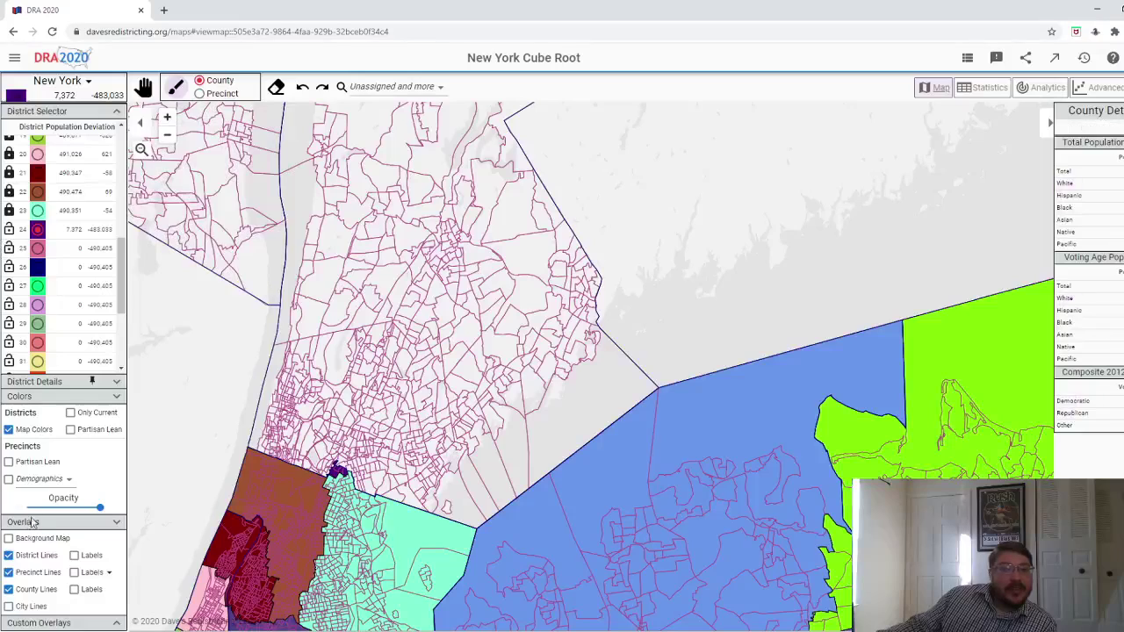
- Shade the precincts by partisan lean and switch to precinct painting with the largest brush size over southern Westchester
left_click(36, 464)
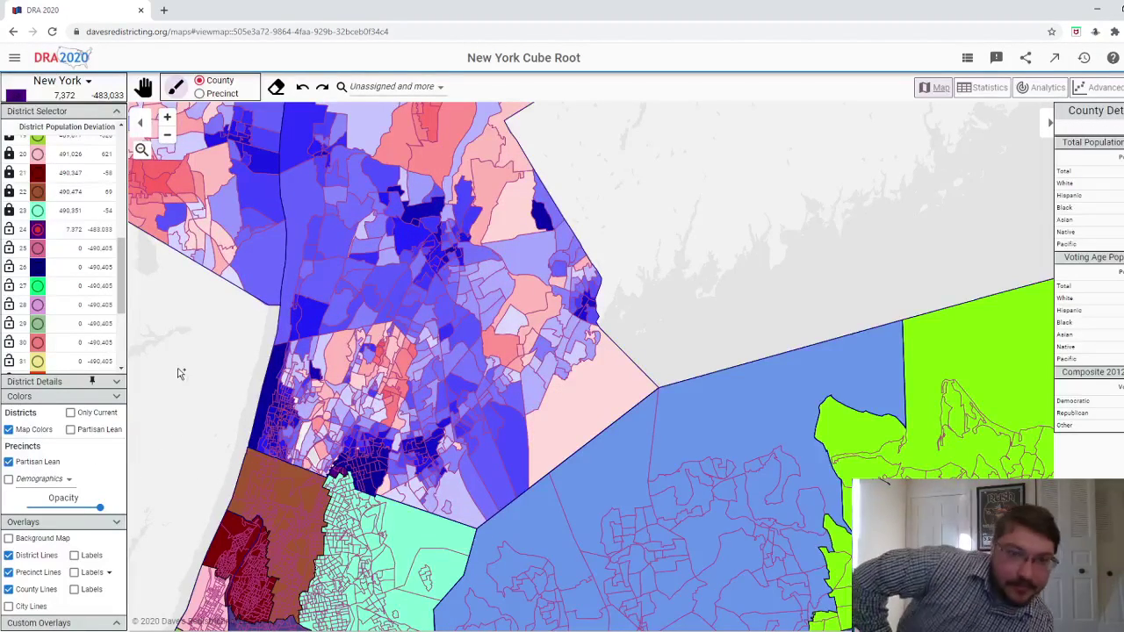
scroll(418, 420, "up", 1)
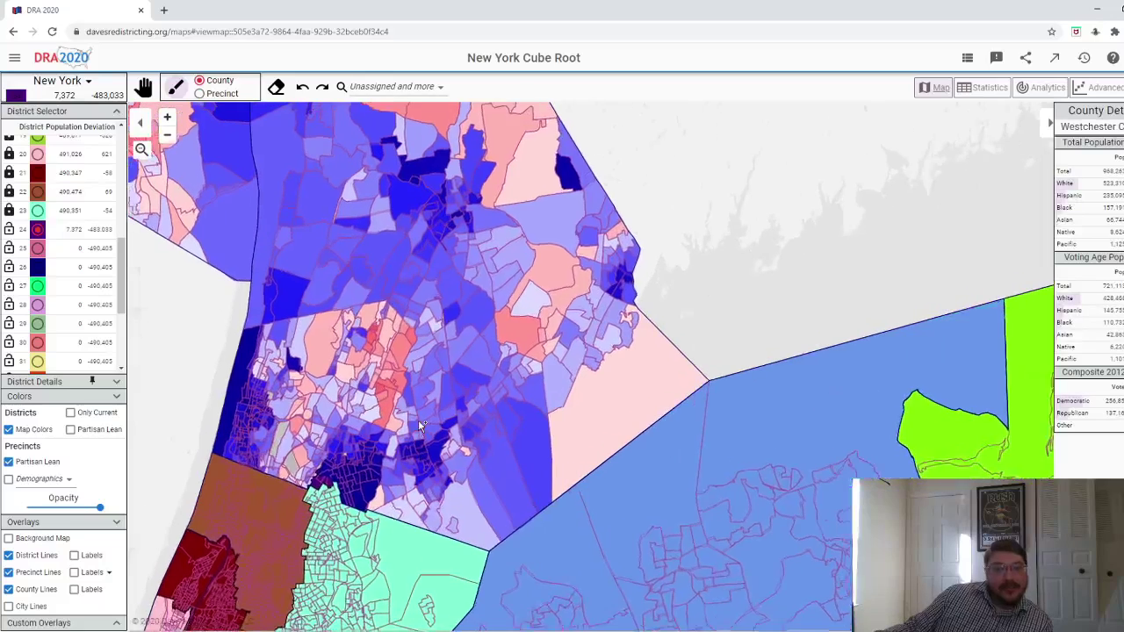
left_click(224, 93)
left_click(248, 93)
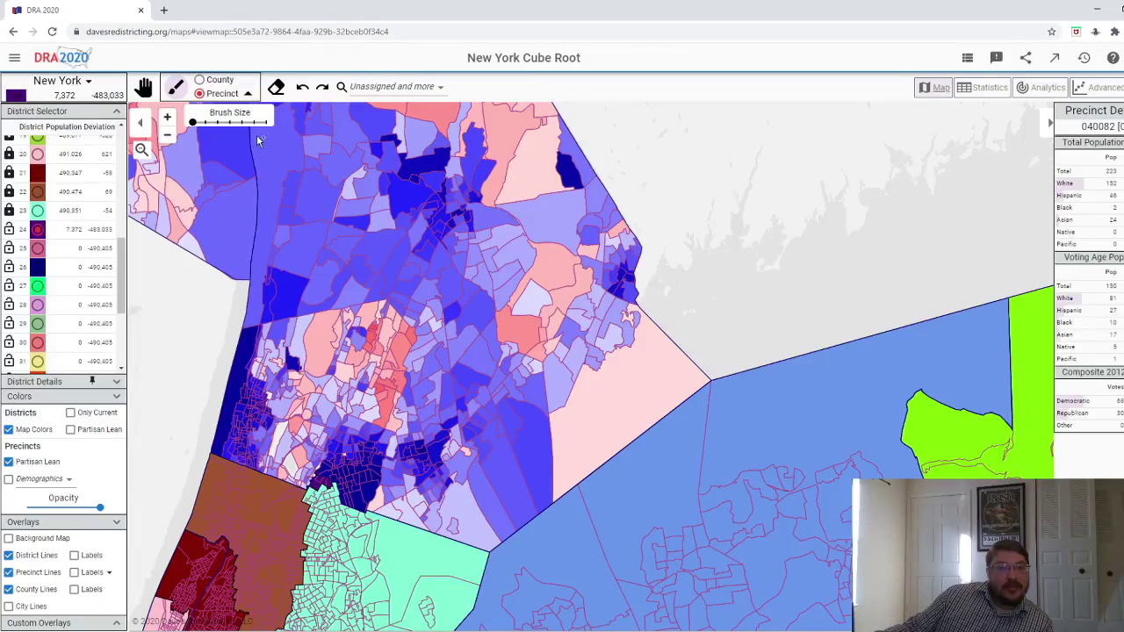
scroll(312, 426, "up", 2)
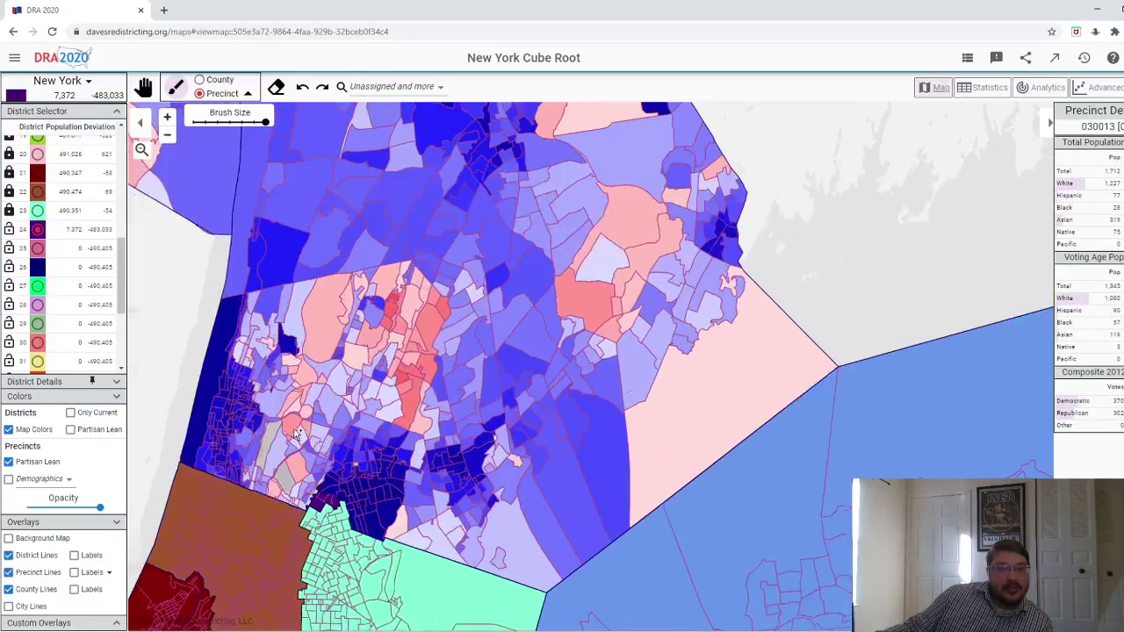
- Fill the southwestern corner of Westchester, from the Bronx border north along the Hudson River, into district 24
left_click(247, 444)
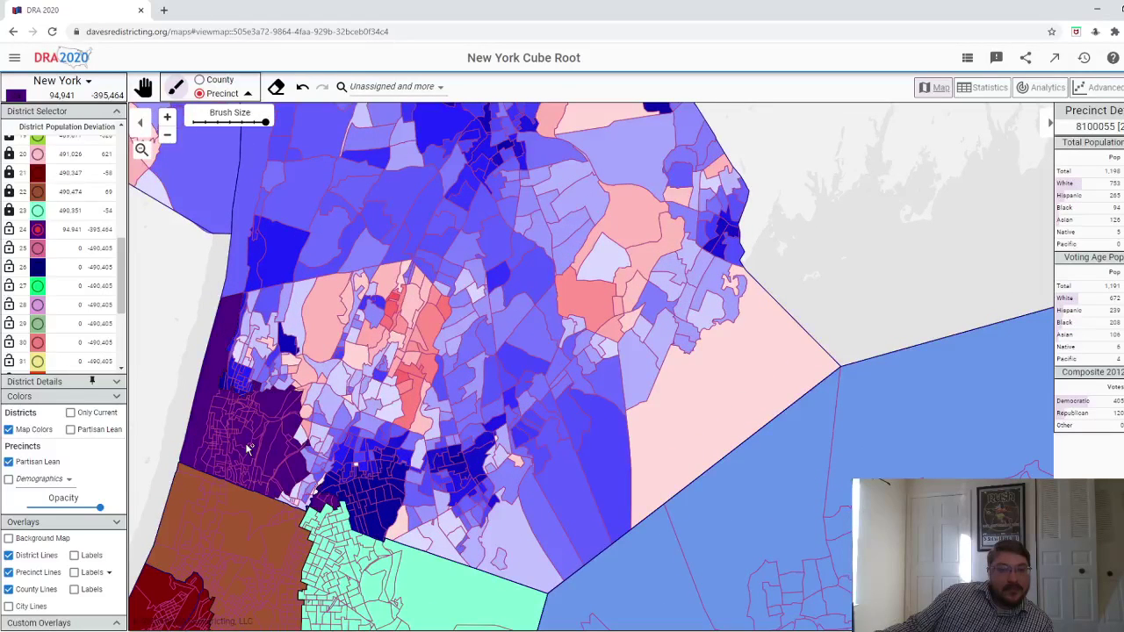
left_click(312, 443)
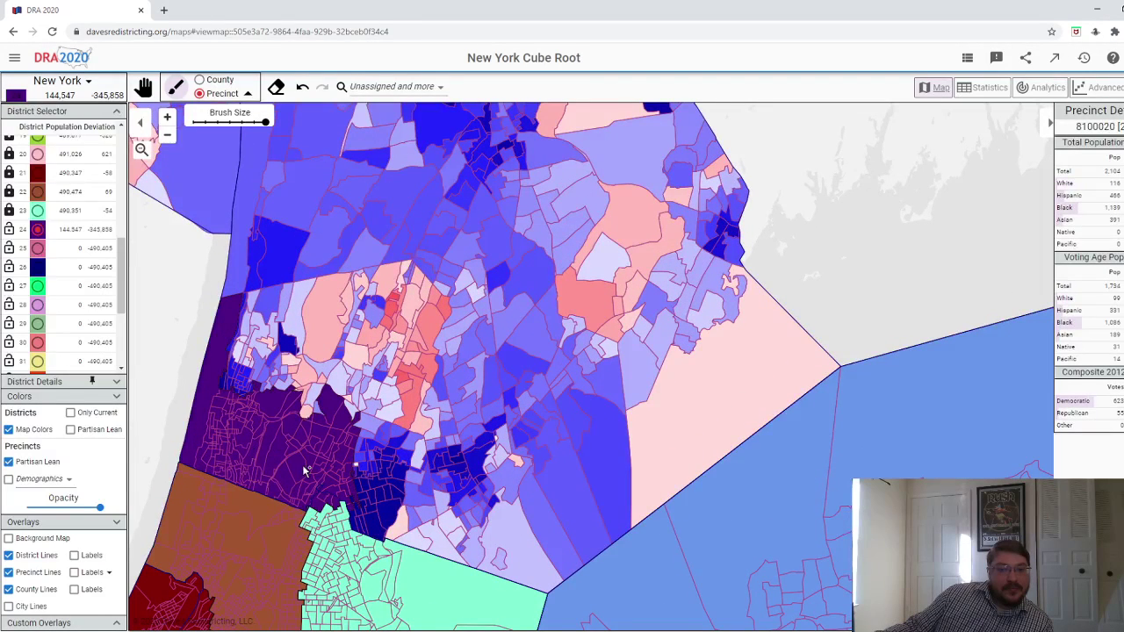
left_click(281, 384)
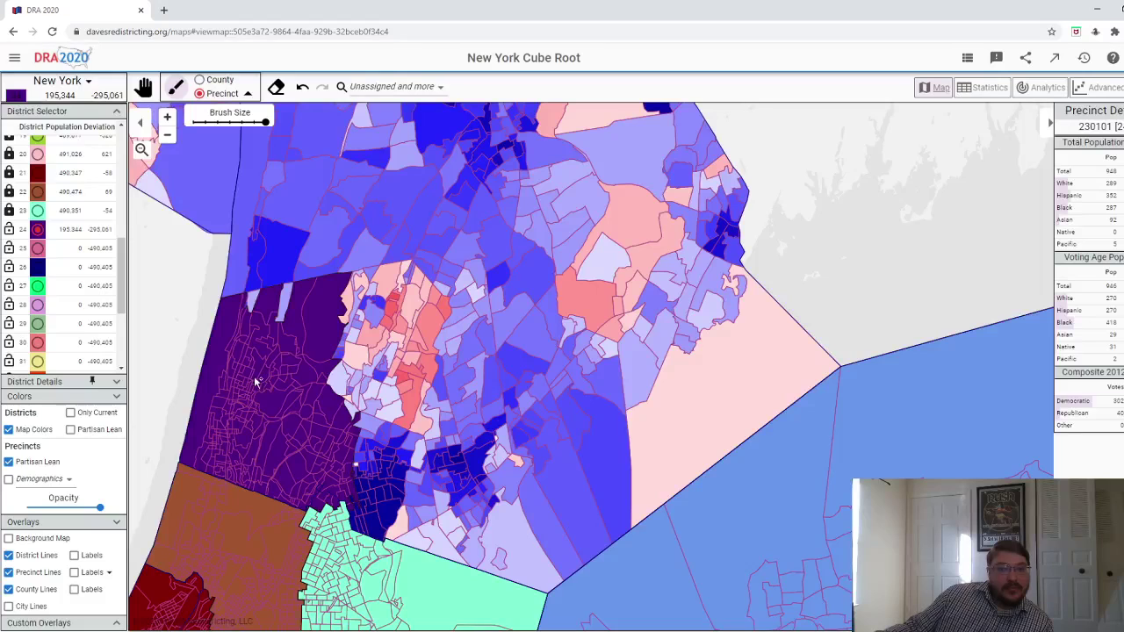
left_click(277, 364)
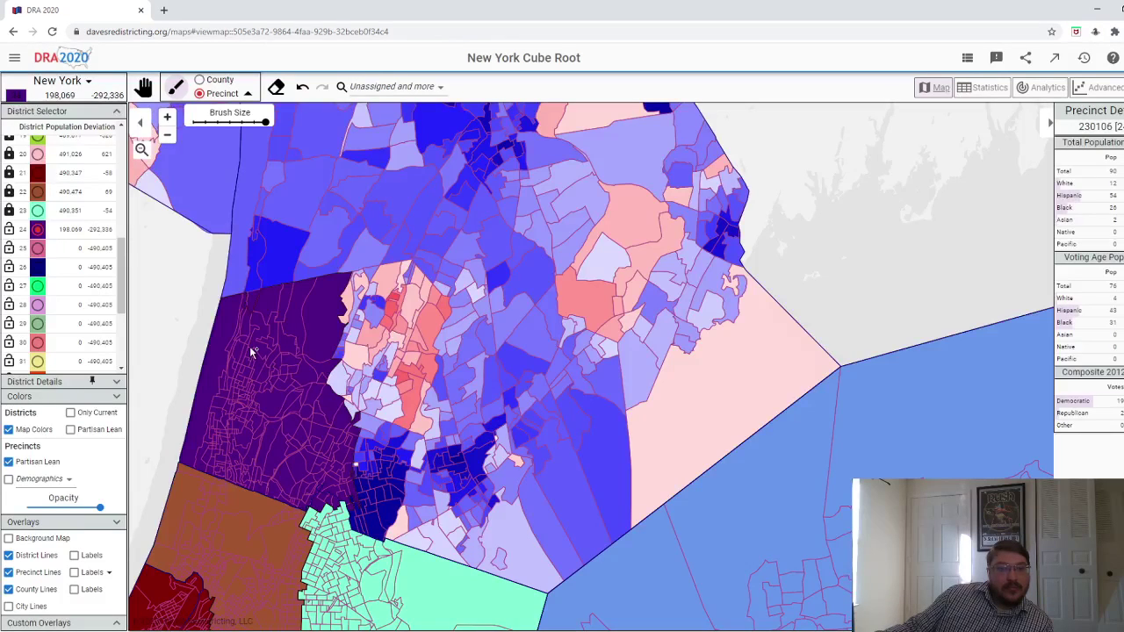
- Extend district 24 eastward across southern Westchester, filling the gaps and the precincts just north of district 23
left_click(363, 331)
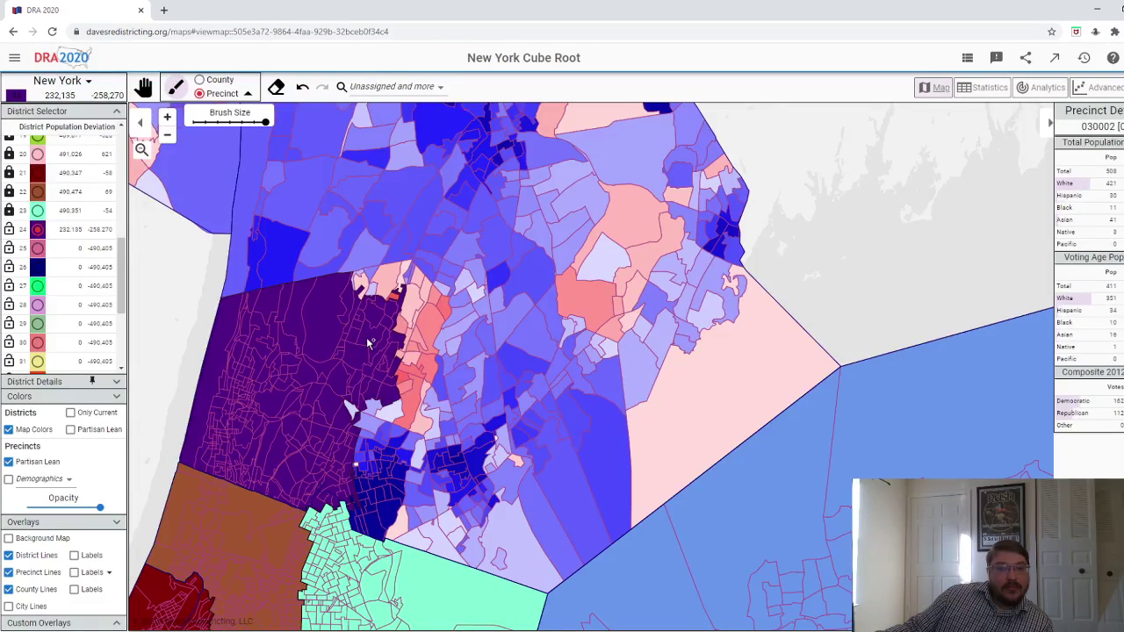
left_click(369, 343)
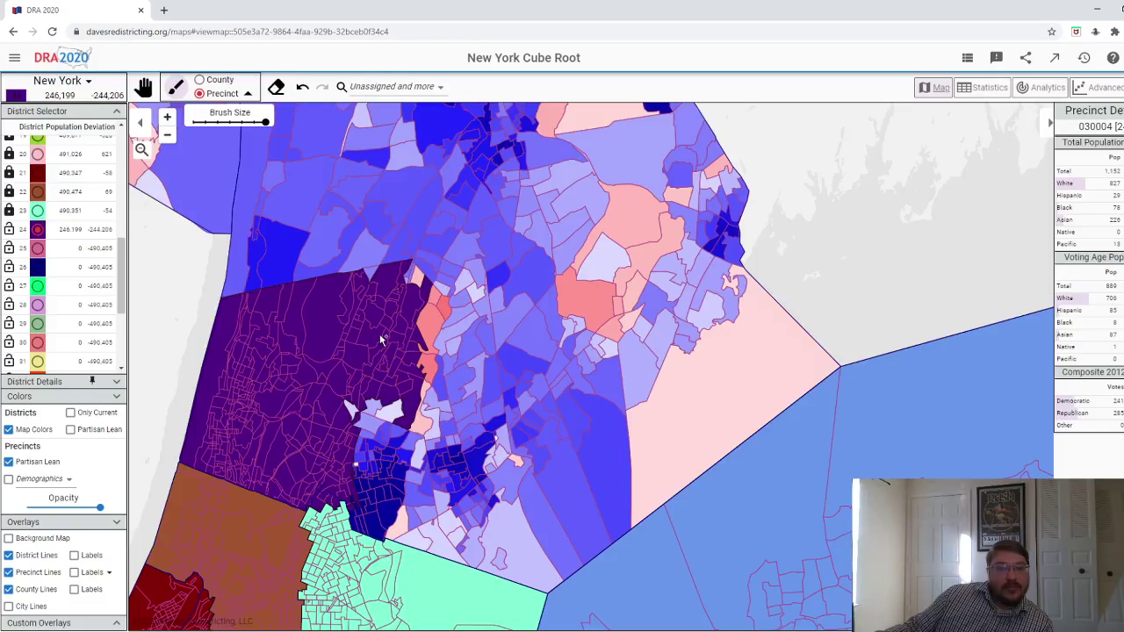
left_click(381, 340)
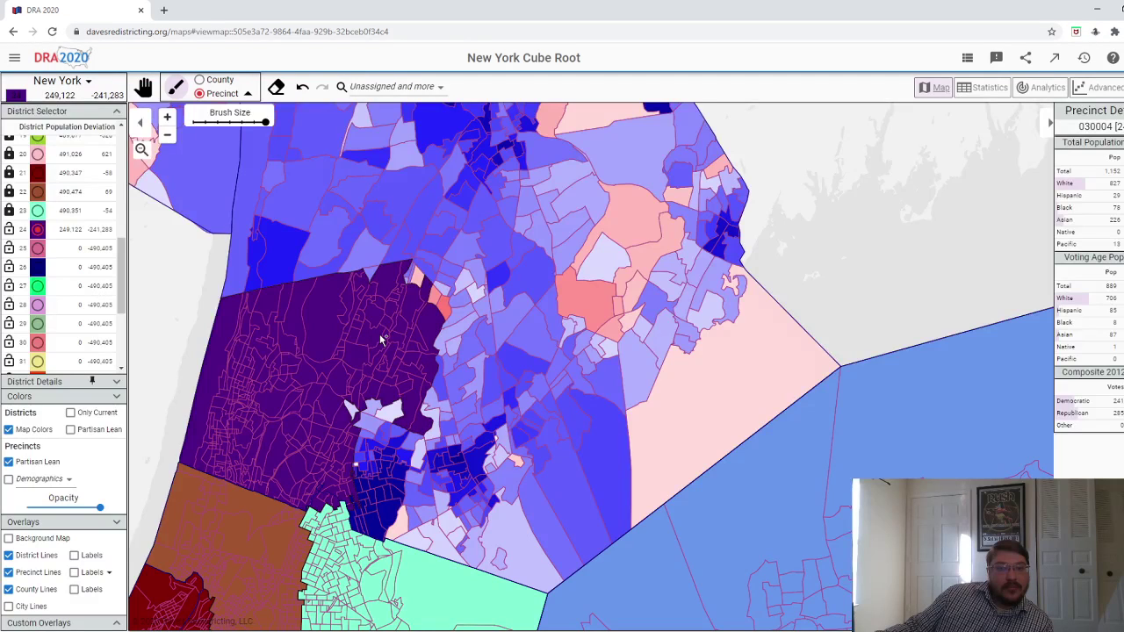
left_click(360, 397)
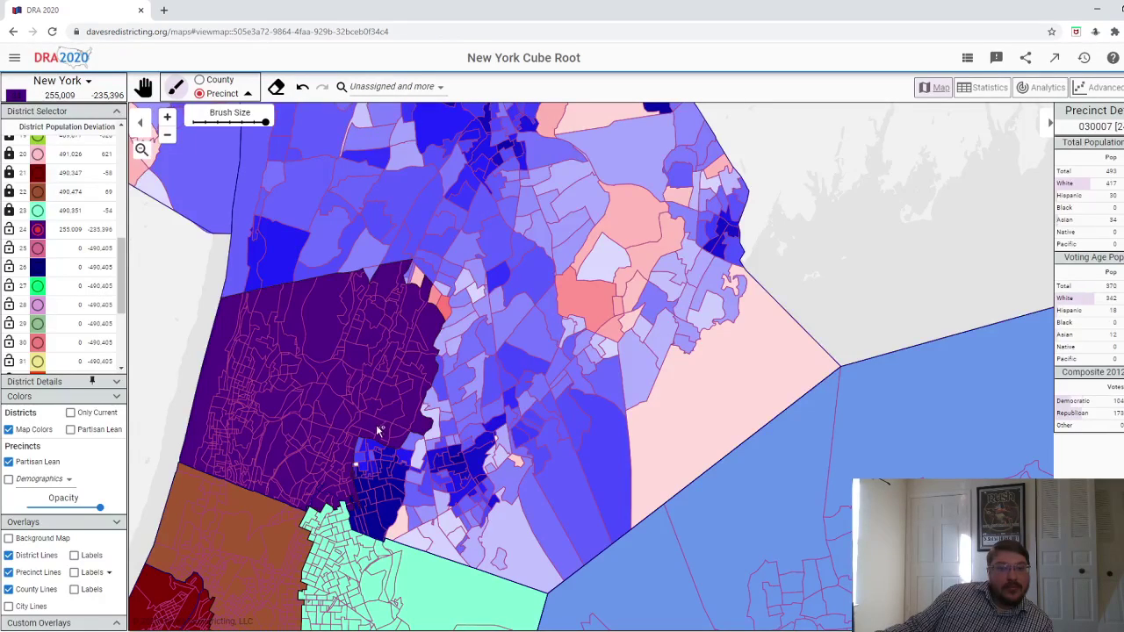
left_click_drag(365, 450, 361, 474)
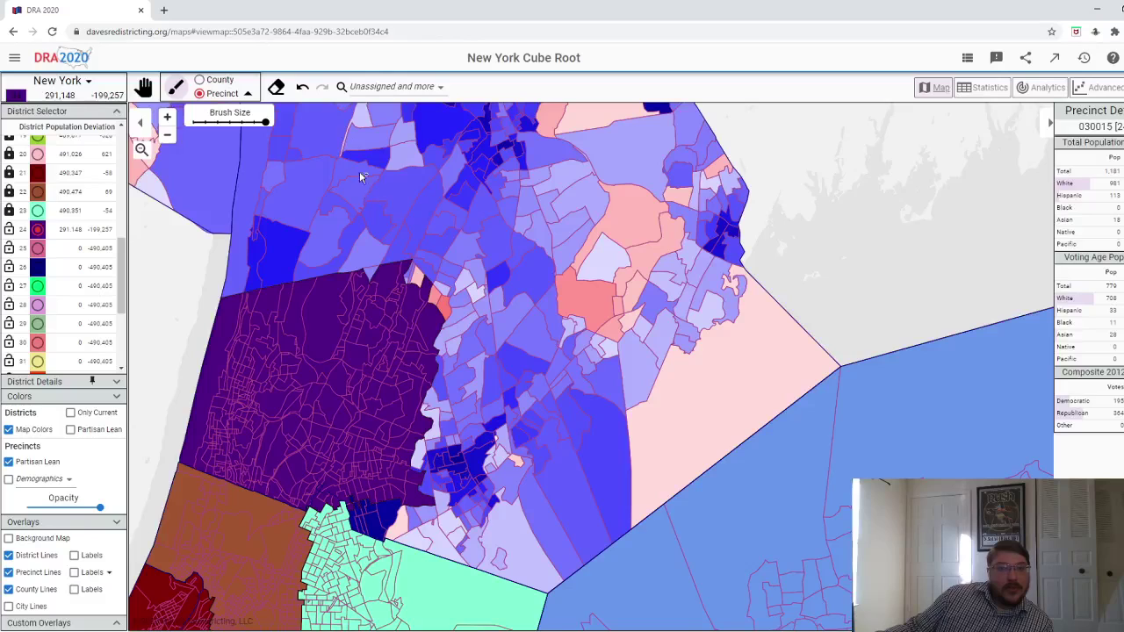
- Undo the last brush stroke and add the unassigned precincts just northeast of district 23 to district 24
left_click(302, 86)
mouse_move(386, 492)
left_mouse_down()
mouse_move(377, 545)
mouse_move(386, 413)
left_mouse_up()
left_click(371, 507)
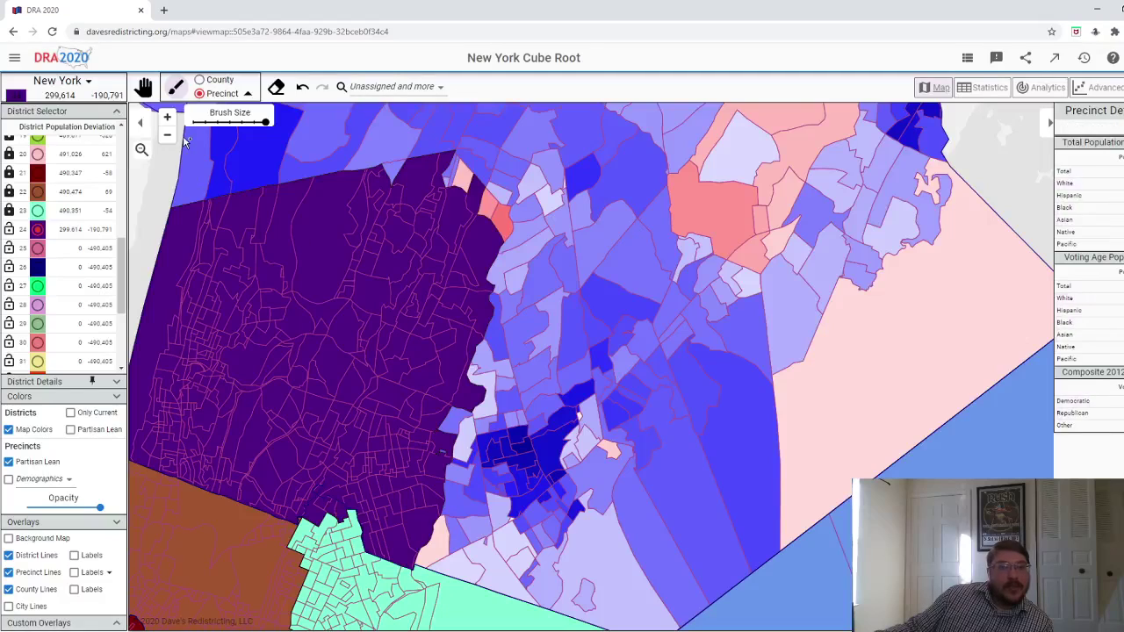
- Set the brush to its smallest size and add the small leftover precincts along district 24's southeastern edge
left_click(193, 123)
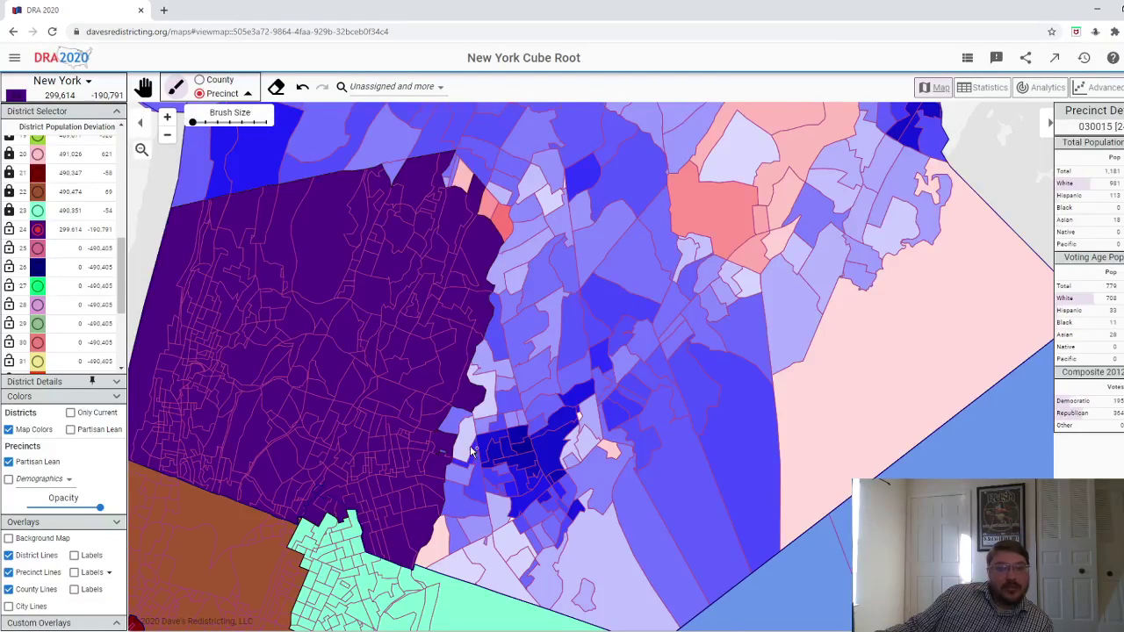
scroll(410, 452, "up", 5)
left_click(420, 448)
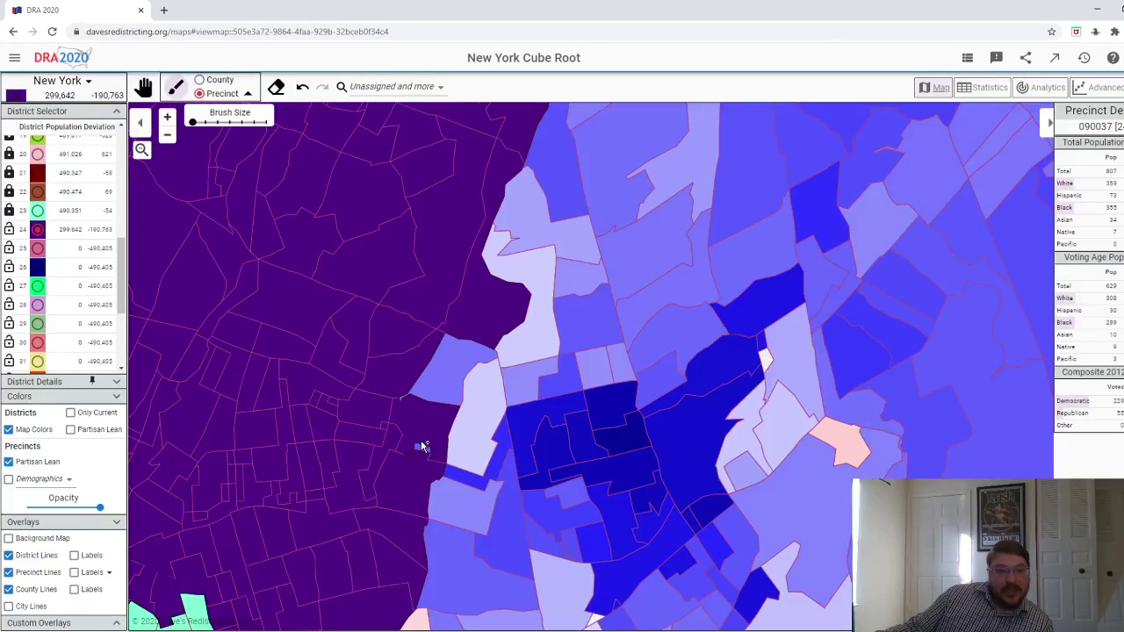
left_click(414, 387)
scroll(420, 402, "down", 5)
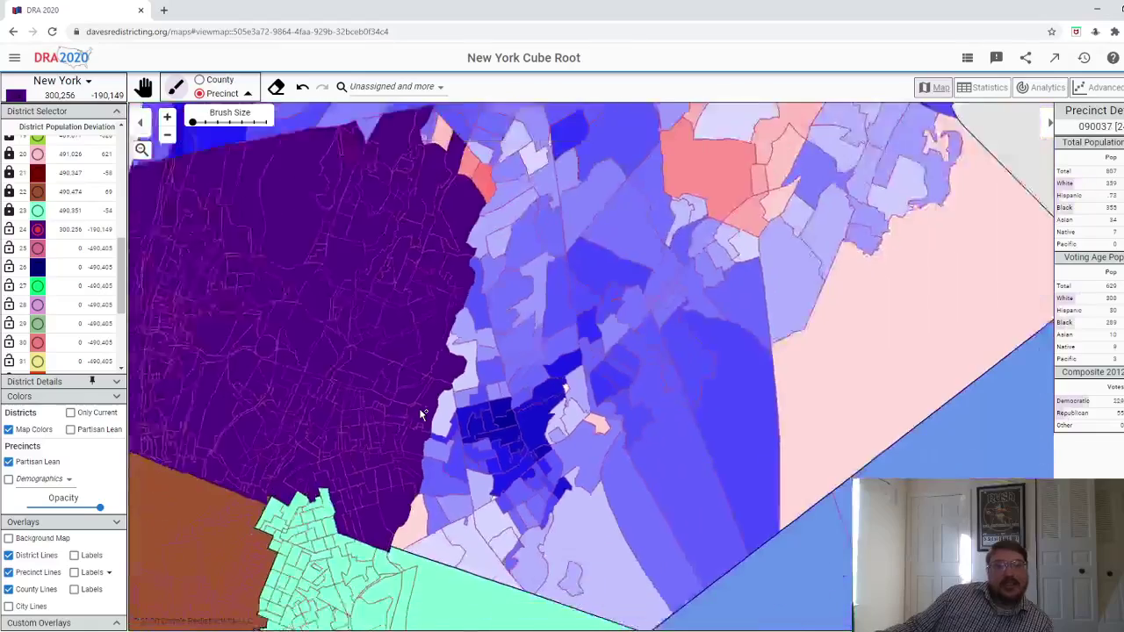
- Fill the unassigned gap precincts along district 24's northern border and northeast corner
scroll(422, 223, "up", 5)
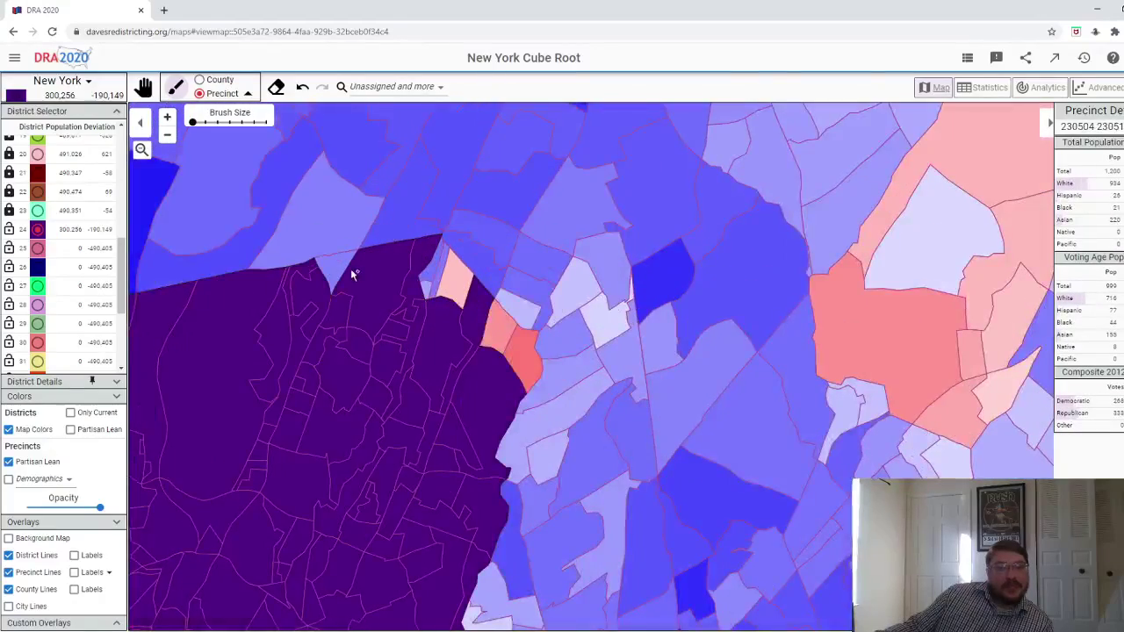
left_click(349, 269)
left_click(429, 282)
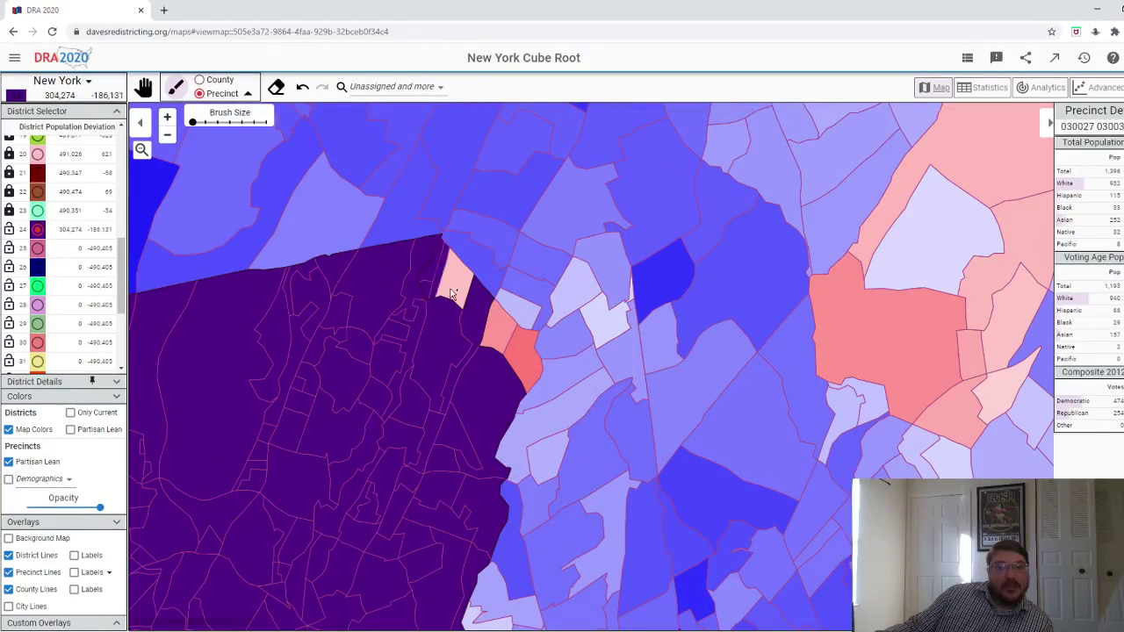
left_click(455, 279)
scroll(525, 361, "down", 3)
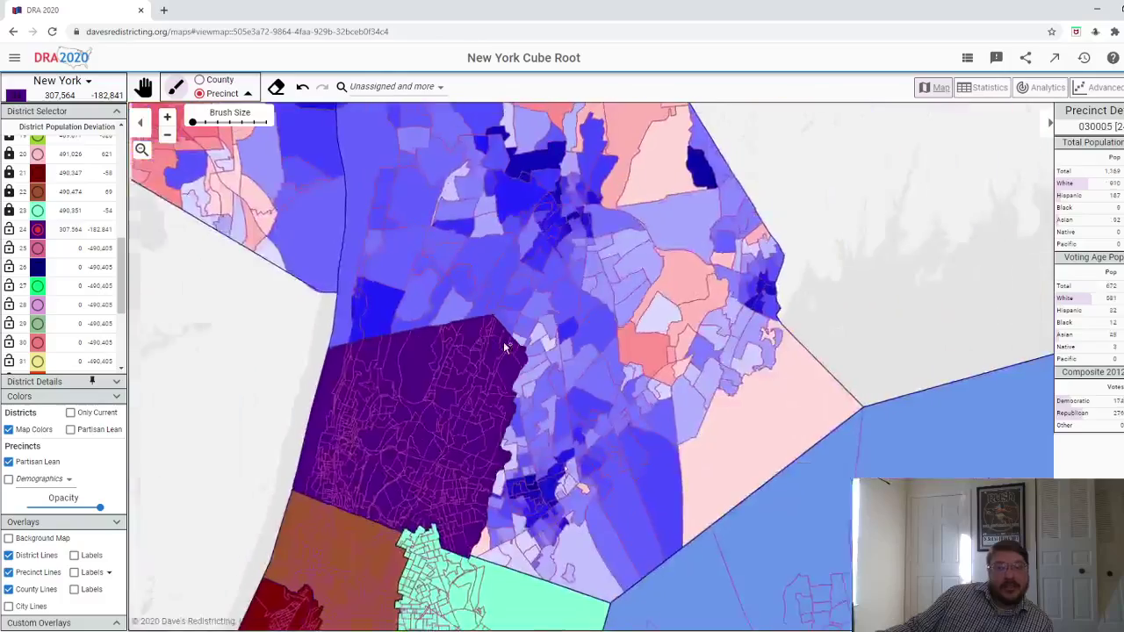
- Extend district 24 east along district 23's northern border, taking in the southern shore and most of the dark blue city precincts
scroll(553, 455, "up", 2)
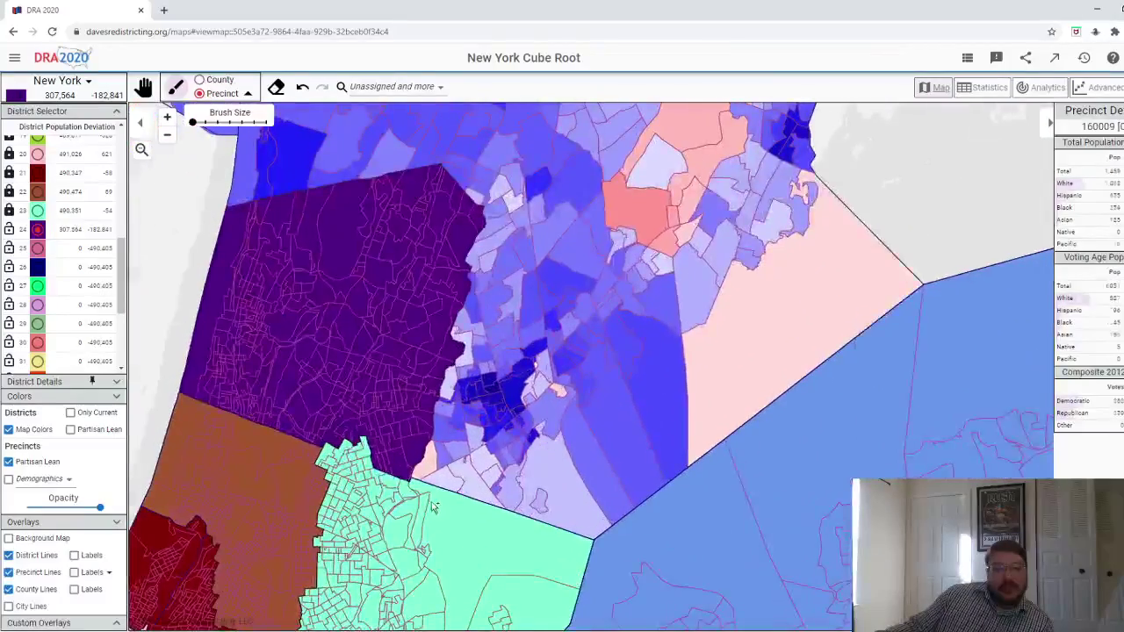
mouse_move(448, 399)
left_mouse_down()
mouse_move(452, 436)
mouse_move(437, 464)
mouse_move(497, 499)
left_mouse_up()
scroll(540, 470, "up", 1)
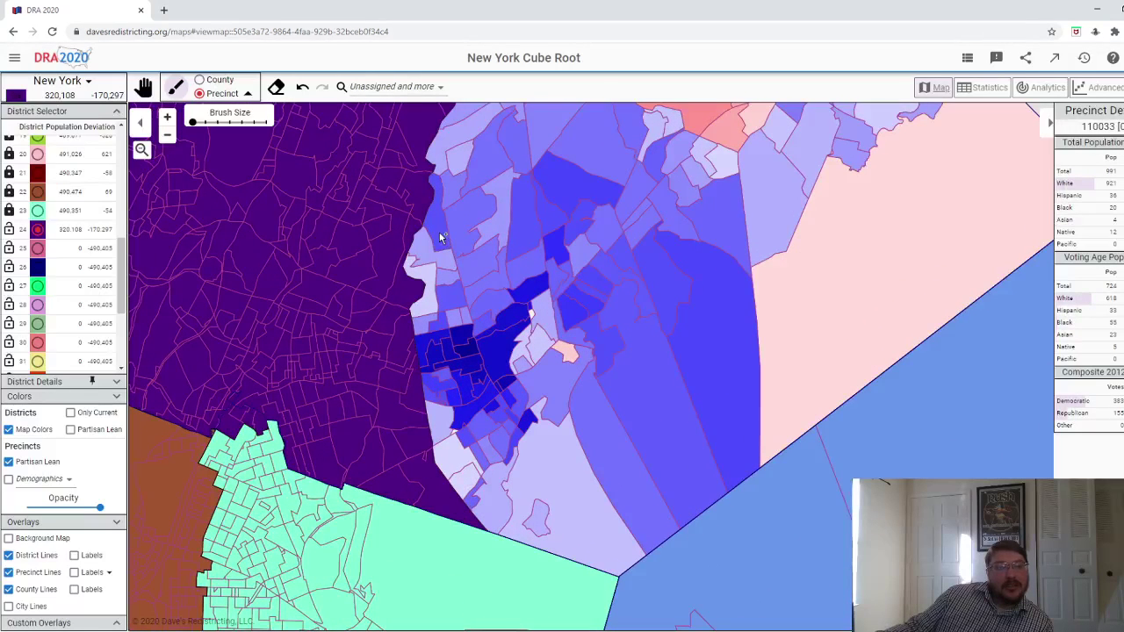
left_click(442, 252)
mouse_move(436, 304)
left_mouse_down()
mouse_move(467, 322)
mouse_move(470, 341)
mouse_move(447, 351)
mouse_move(423, 327)
mouse_move(454, 383)
mouse_move(438, 389)
mouse_move(439, 407)
mouse_move(468, 395)
mouse_move(464, 369)
mouse_move(484, 385)
mouse_move(483, 409)
mouse_move(447, 418)
mouse_move(441, 436)
mouse_move(455, 430)
mouse_move(465, 470)
mouse_move(490, 492)
mouse_move(525, 478)
mouse_move(505, 451)
mouse_move(470, 436)
mouse_move(471, 447)
mouse_move(509, 418)
left_mouse_up()
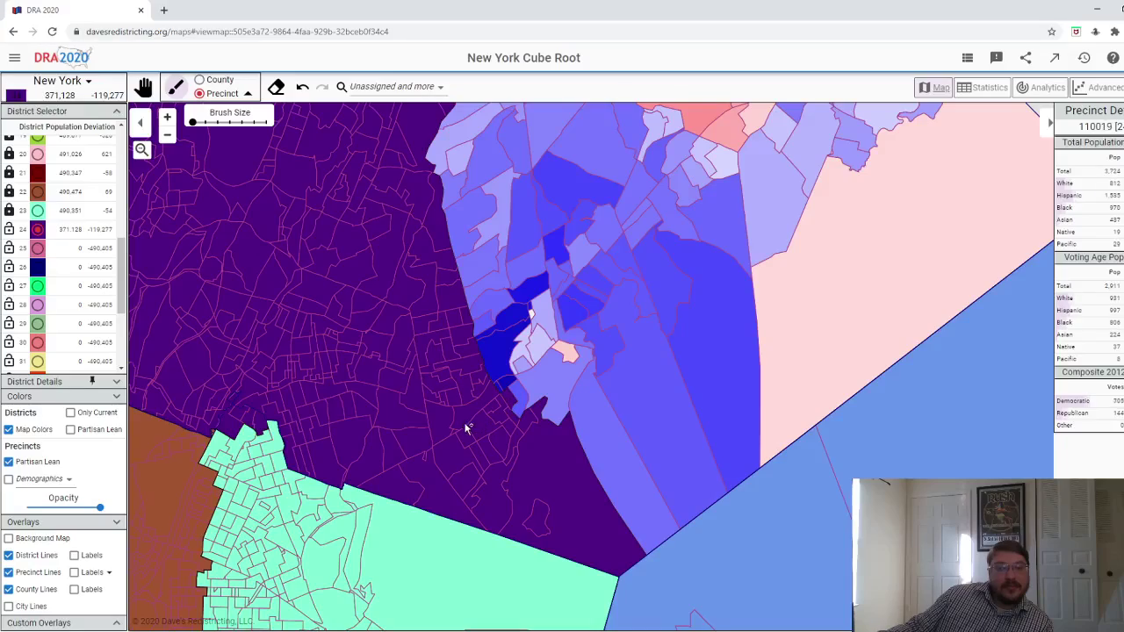
left_click(518, 398)
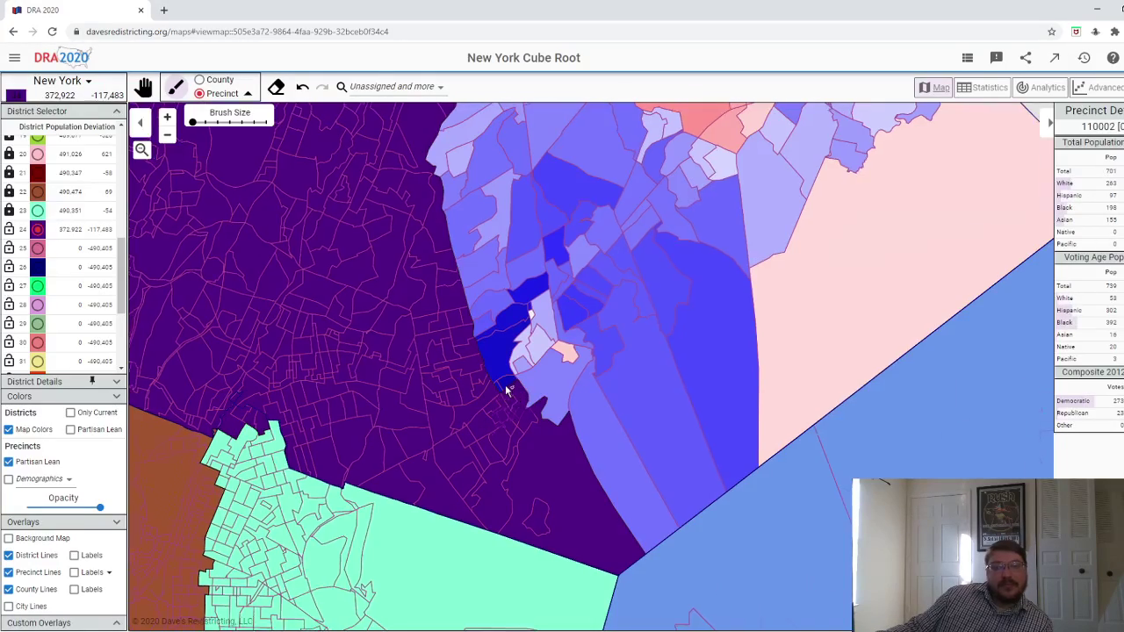
- Add the strip of precincts along district 24's eastern edge and the pale pocket beside the dark blue city
scroll(507, 336, "down", 2)
scroll(516, 341, "up", 2)
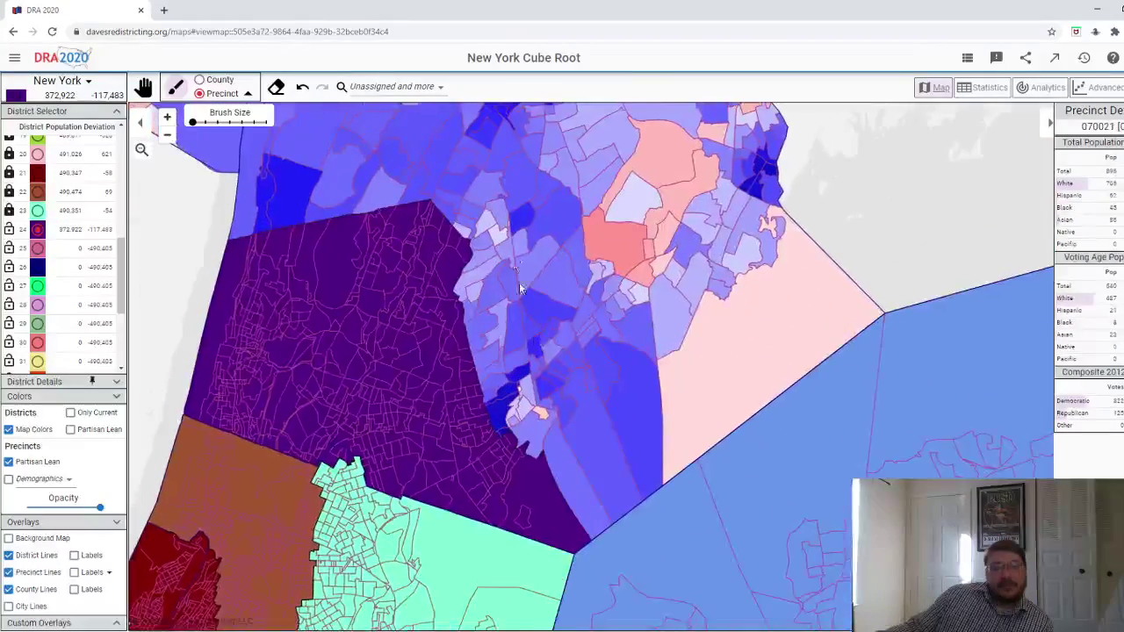
left_click(497, 217)
mouse_move(481, 245)
left_mouse_down()
mouse_move(471, 305)
mouse_move(501, 450)
mouse_move(490, 394)
mouse_move(505, 395)
mouse_move(519, 362)
mouse_move(512, 302)
mouse_move(492, 288)
mouse_move(499, 239)
left_mouse_up()
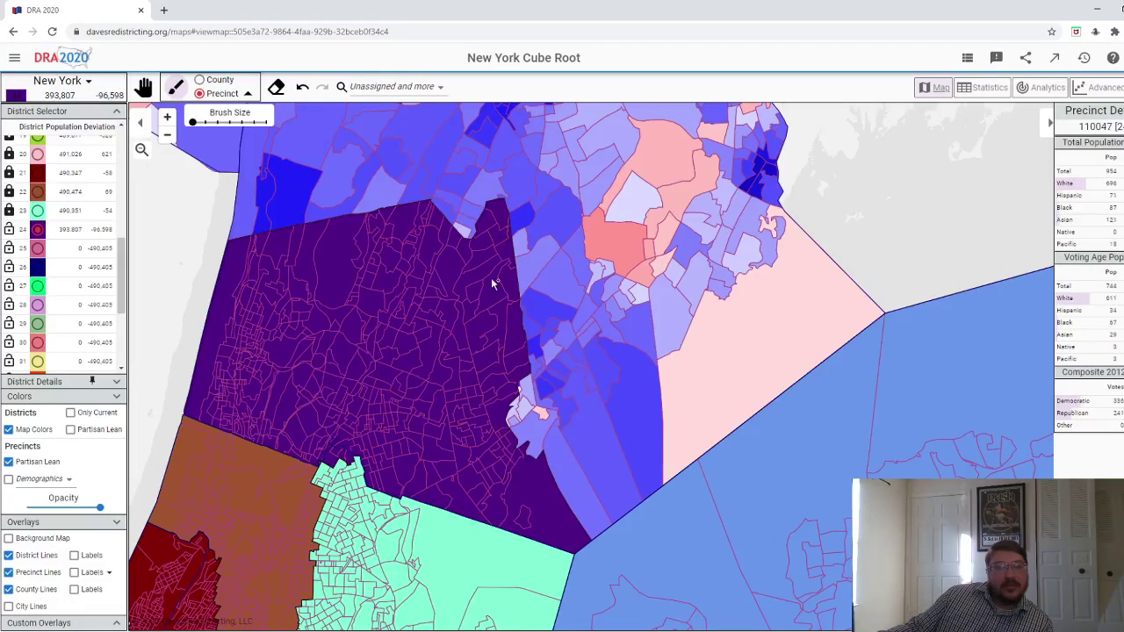
mouse_move(508, 385)
left_mouse_down()
mouse_move(531, 394)
mouse_move(519, 399)
mouse_move(529, 431)
mouse_move(540, 411)
left_mouse_up()
scroll(543, 415, "up", 2)
left_click(542, 415)
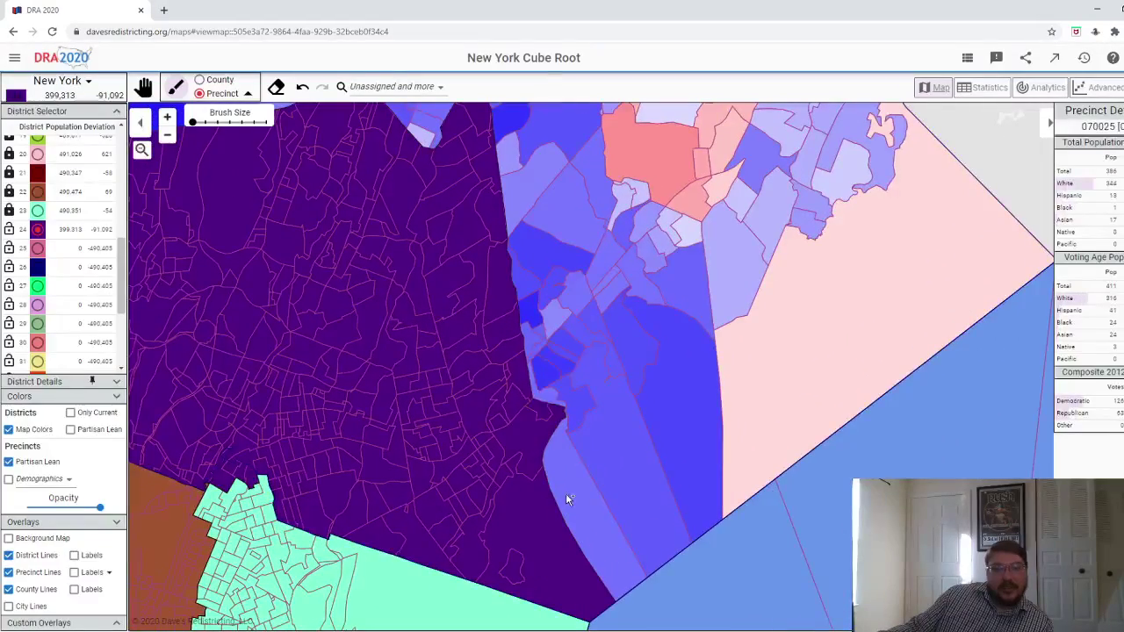
- Extend district 24 east to the county boundary and up the coast, bringing its population to 489,709
scroll(577, 479, "down", 2)
scroll(608, 402, "up", 3)
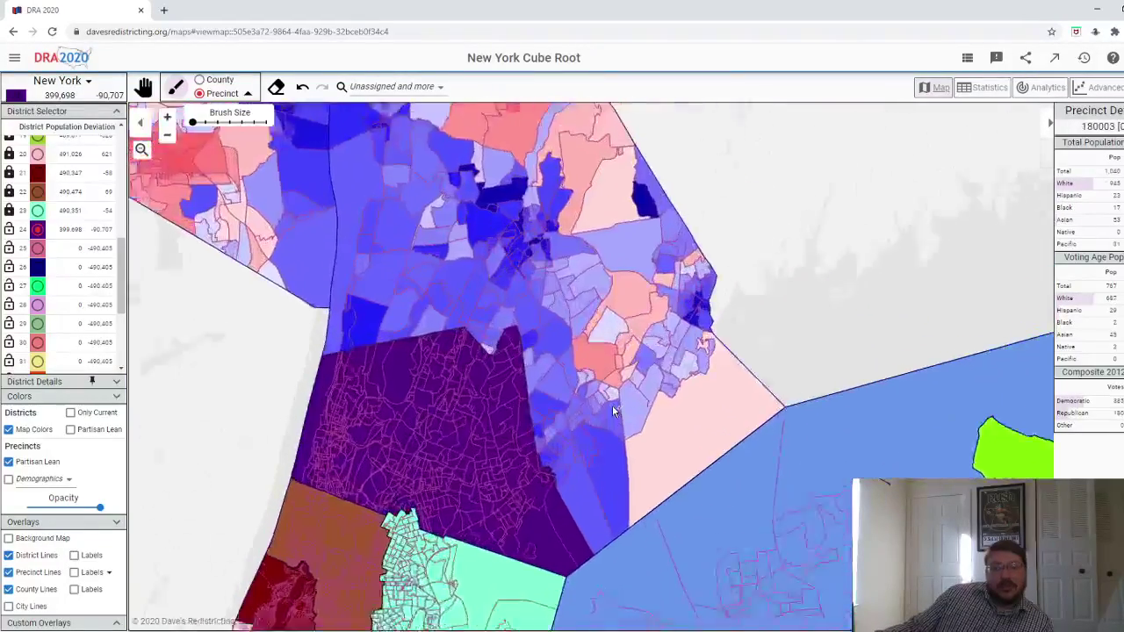
mouse_move(497, 314)
left_mouse_down()
mouse_move(487, 334)
mouse_move(503, 324)
mouse_move(500, 471)
left_mouse_up()
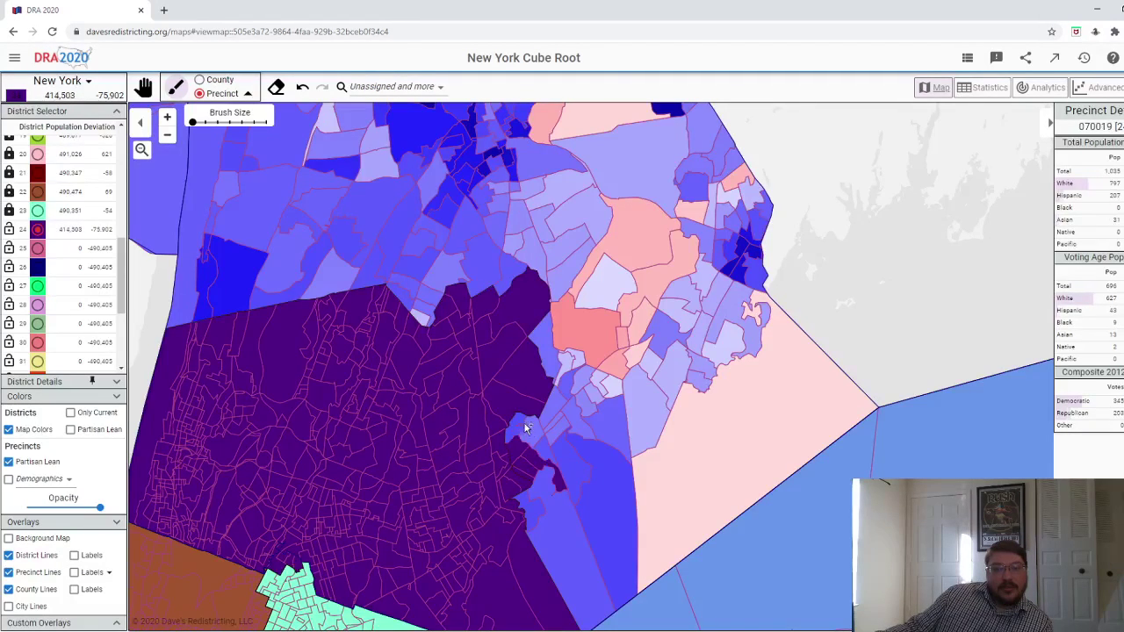
mouse_move(525, 429)
left_mouse_down()
mouse_move(544, 463)
mouse_move(533, 508)
mouse_move(573, 446)
mouse_move(587, 470)
mouse_move(615, 420)
mouse_move(614, 400)
mouse_move(590, 398)
mouse_move(558, 433)
mouse_move(559, 396)
mouse_move(589, 389)
mouse_move(701, 418)
mouse_move(708, 391)
mouse_move(700, 379)
mouse_move(673, 383)
mouse_move(661, 355)
mouse_move(692, 334)
mouse_move(697, 364)
mouse_move(717, 355)
mouse_move(720, 301)
mouse_move(756, 281)
mouse_move(732, 261)
mouse_move(727, 229)
mouse_move(720, 258)
mouse_move(723, 221)
mouse_move(756, 200)
mouse_move(767, 223)
mouse_move(709, 306)
mouse_move(703, 287)
mouse_move(649, 338)
mouse_move(676, 330)
mouse_move(718, 294)
mouse_move(594, 369)
mouse_move(550, 360)
left_mouse_up()
left_click(691, 310)
scroll(596, 356, "up", 2)
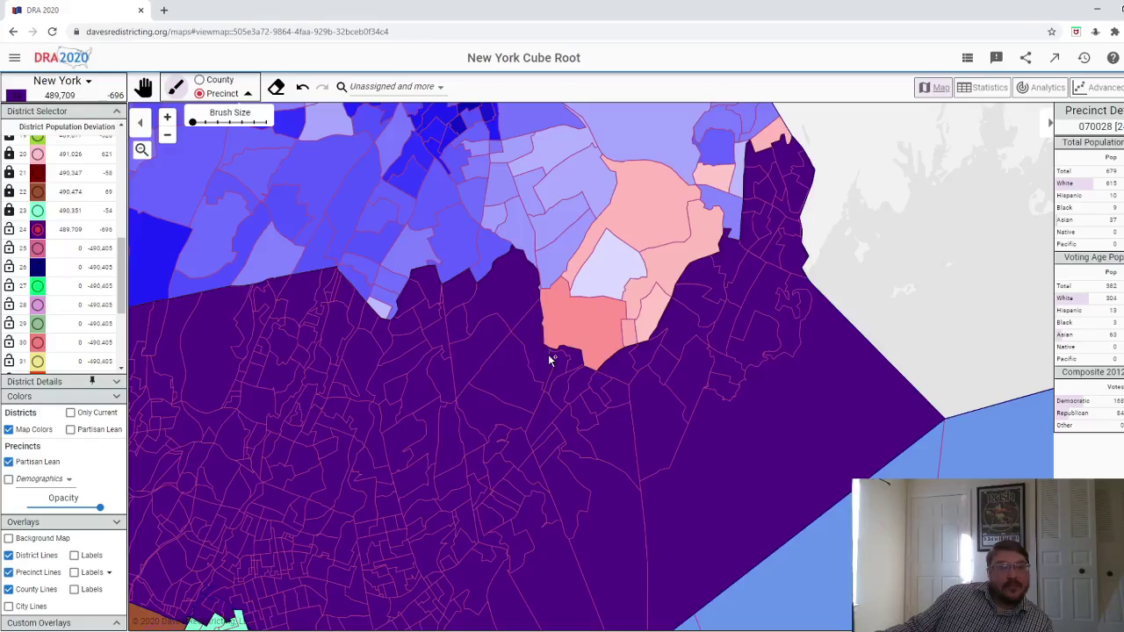
- Lock district 24 and assign the unassigned rest of its county to district 25 by whole county
left_click(35, 249)
scroll(603, 202, "down", 5)
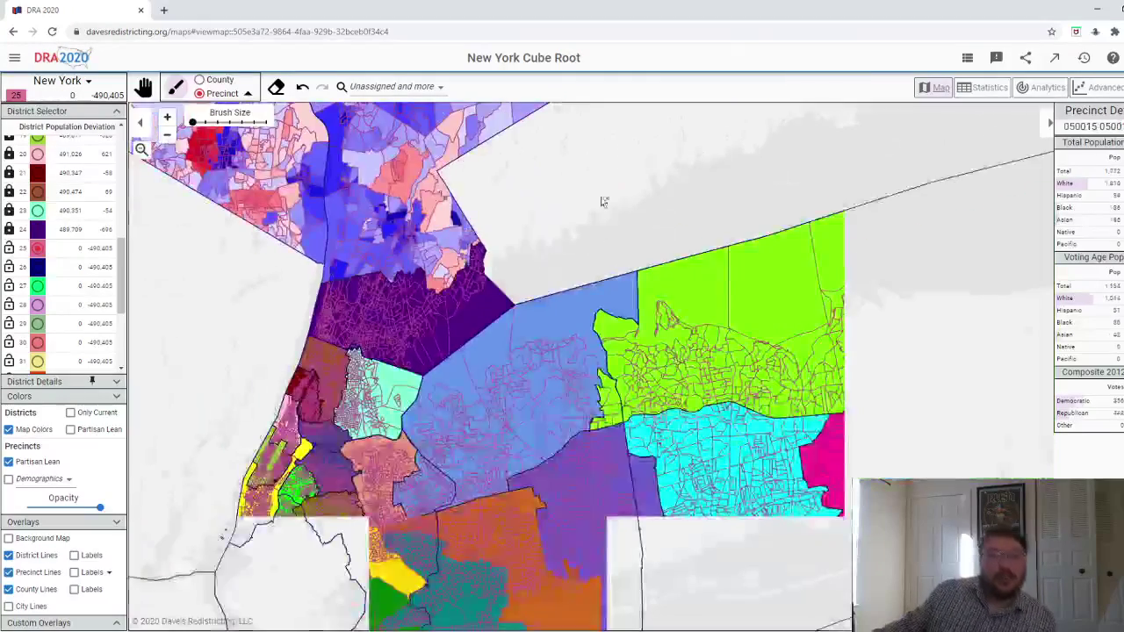
left_click_drag(603, 202, 610, 284)
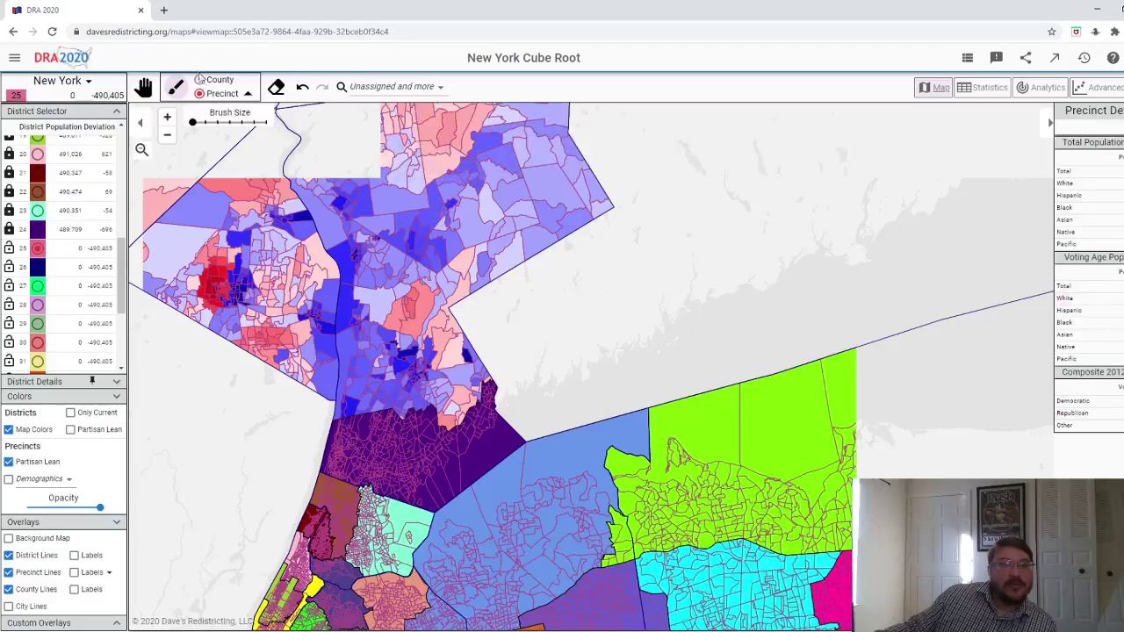
left_click(200, 80)
left_click(466, 264)
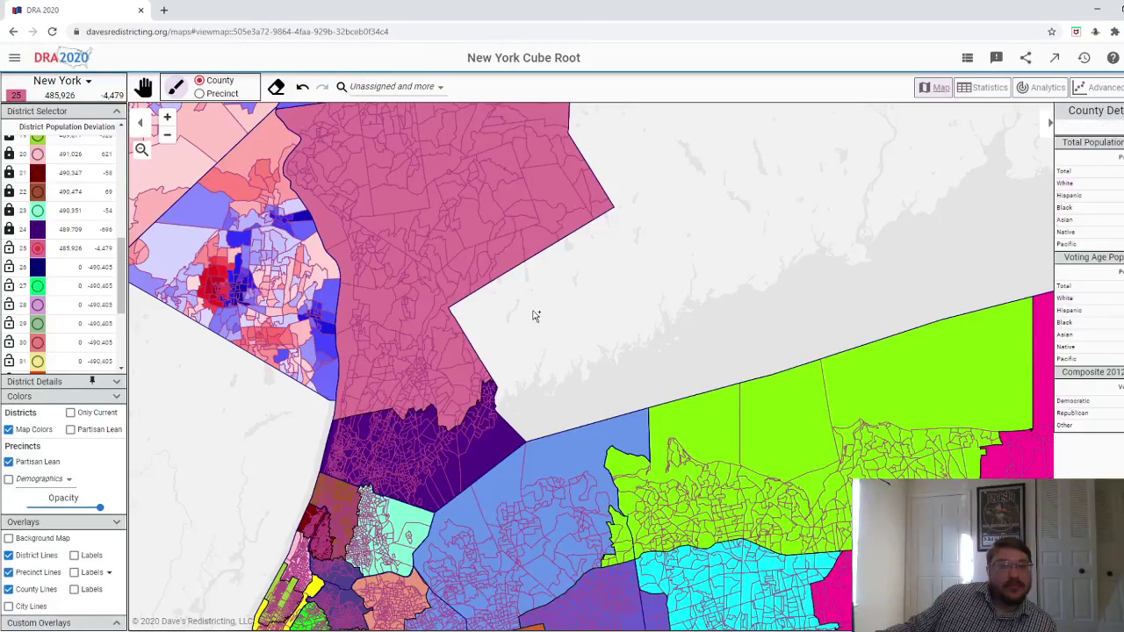
left_click_drag(536, 317, 635, 379)
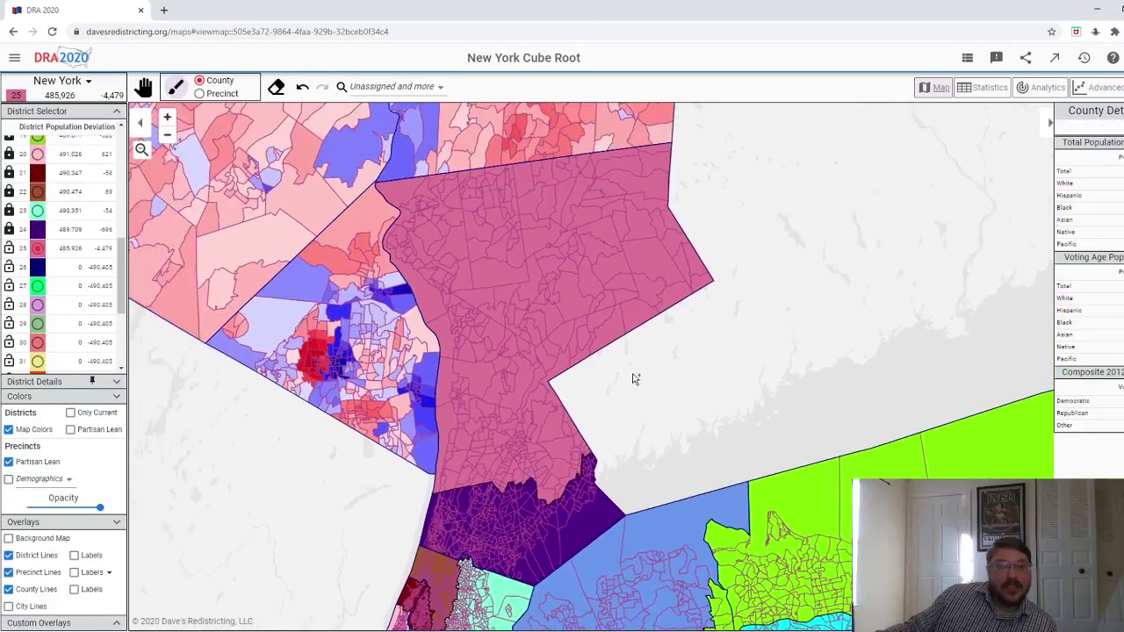
- Add precincts in the southeast corner of the county across the river to district 25, reaching a population of 489,734
left_click(200, 93)
scroll(351, 395, "up", 1)
scroll(489, 480, "up", 2)
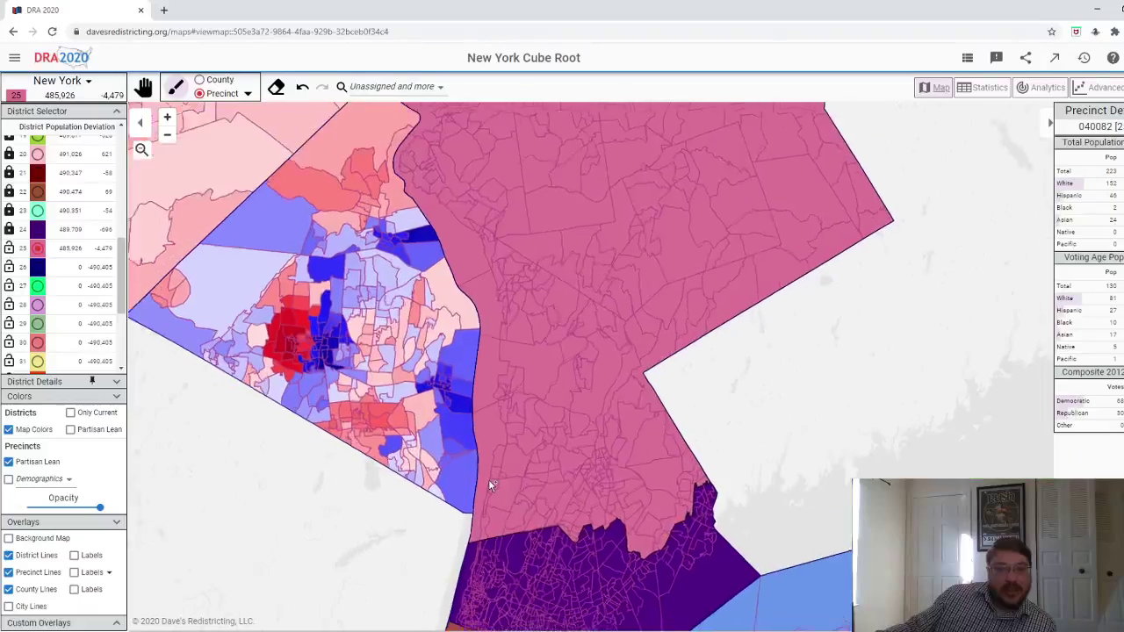
left_click(446, 491)
left_click_drag(445, 492, 405, 499)
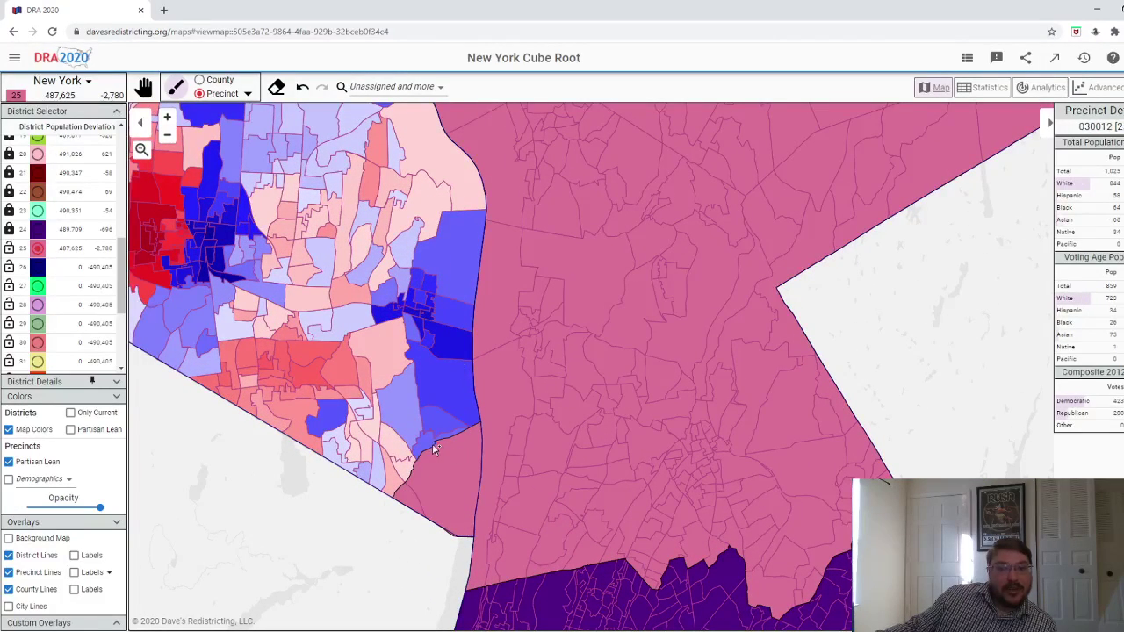
left_click(428, 447)
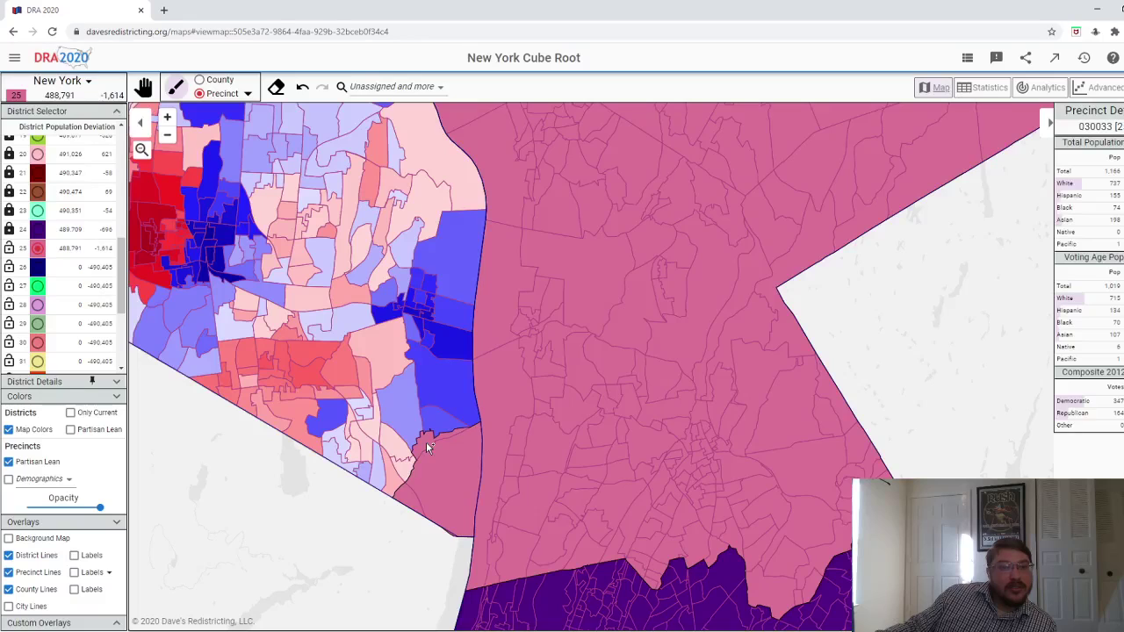
left_click(454, 405)
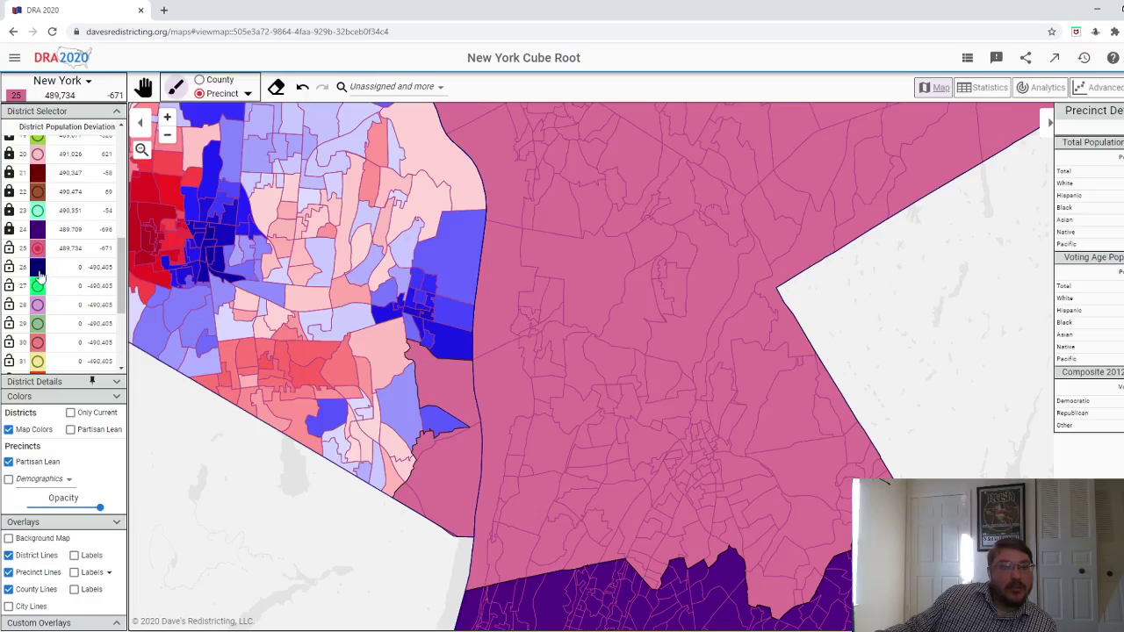
- Lock district 25 and assign the rest of the county west of the river to district 26
left_click(8, 249)
left_click(38, 267)
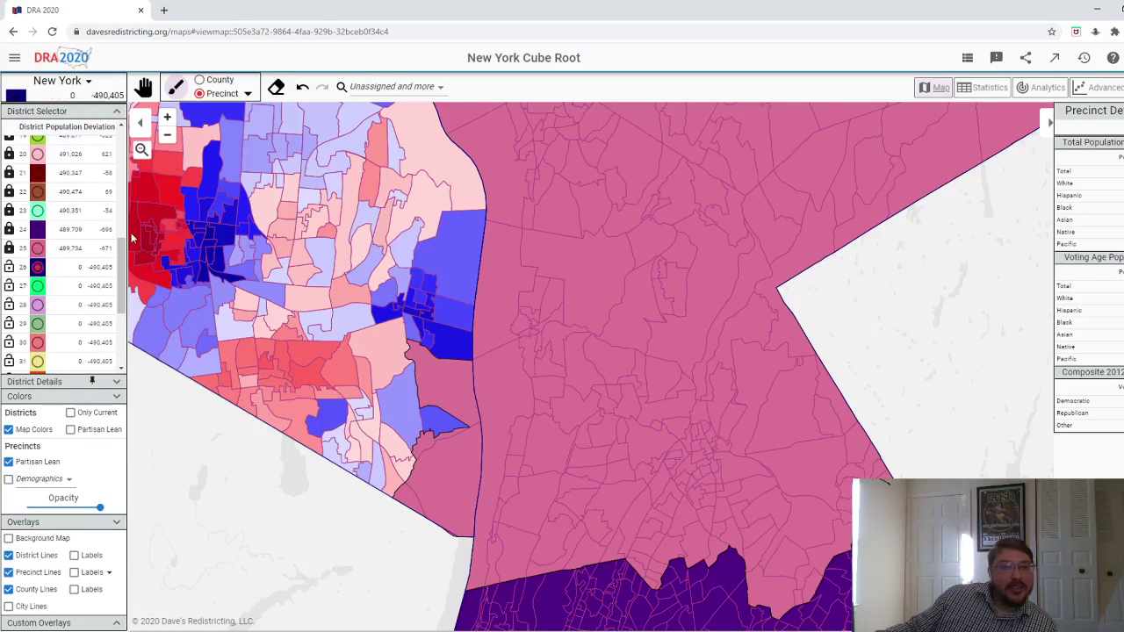
left_click(206, 84)
left_click(243, 431)
scroll(234, 459, "down", 2)
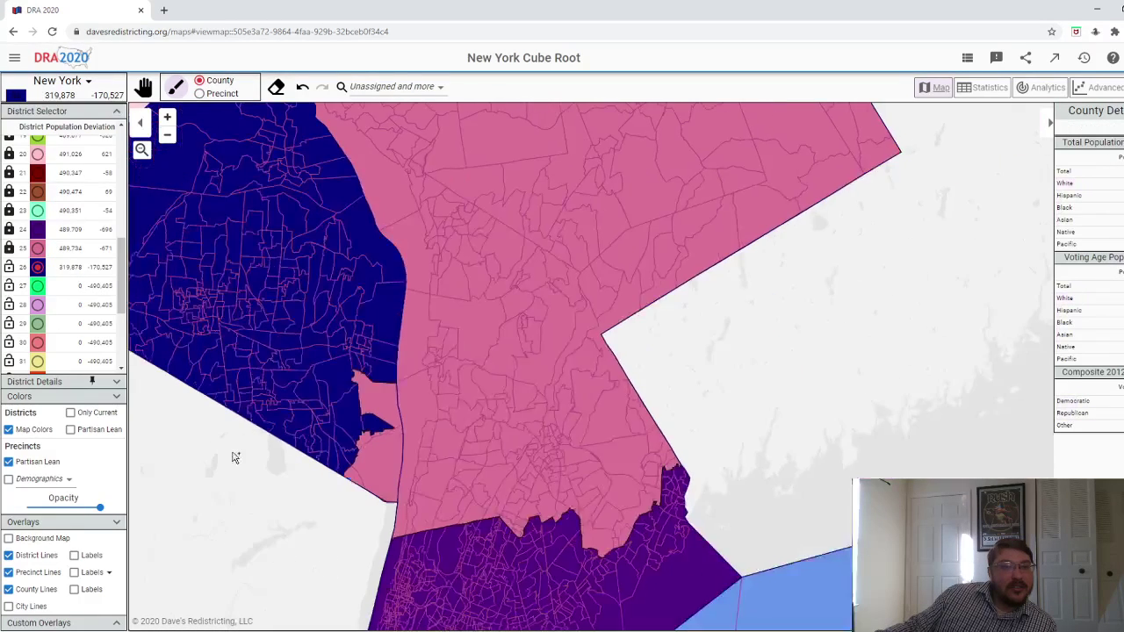
scroll(324, 552, "down", 2)
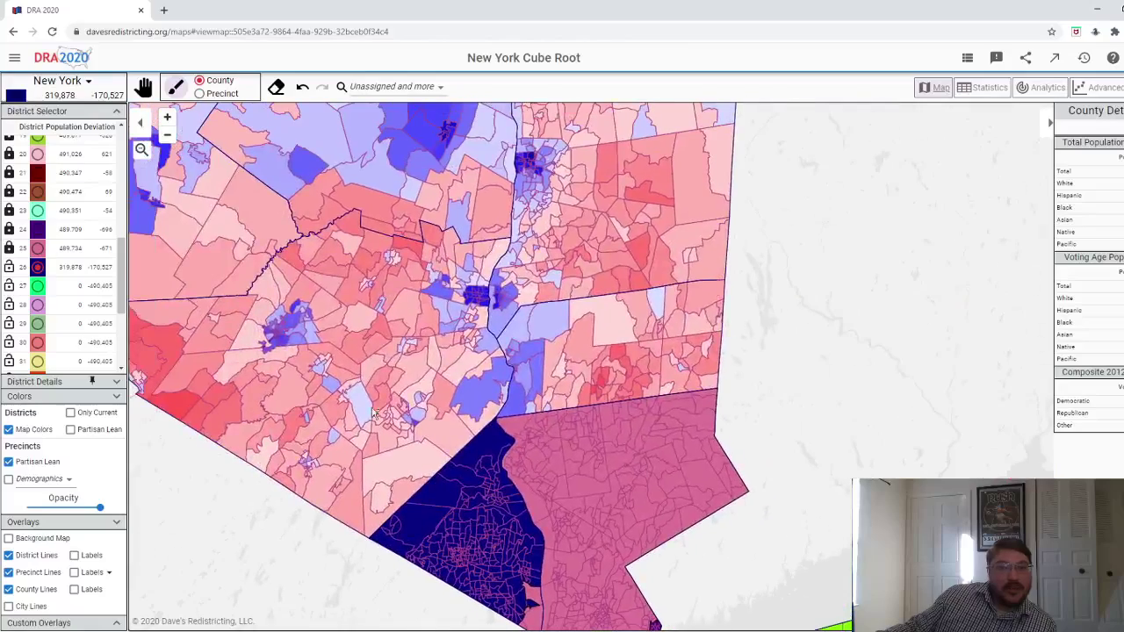
mouse_move(347, 499)
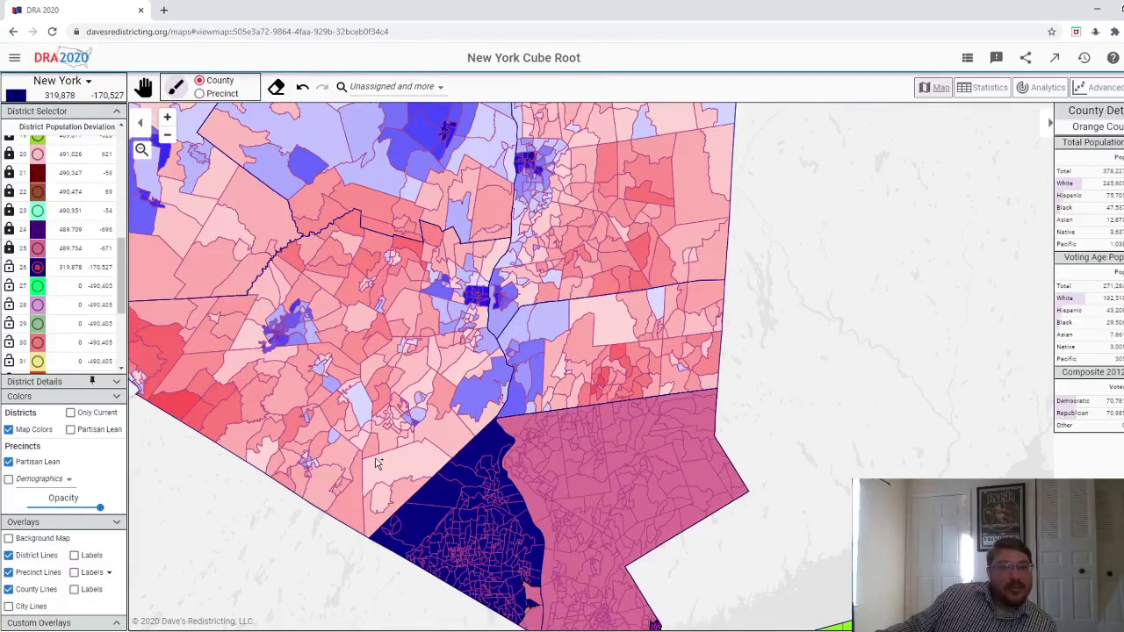
left_click(376, 463)
left_click(302, 86)
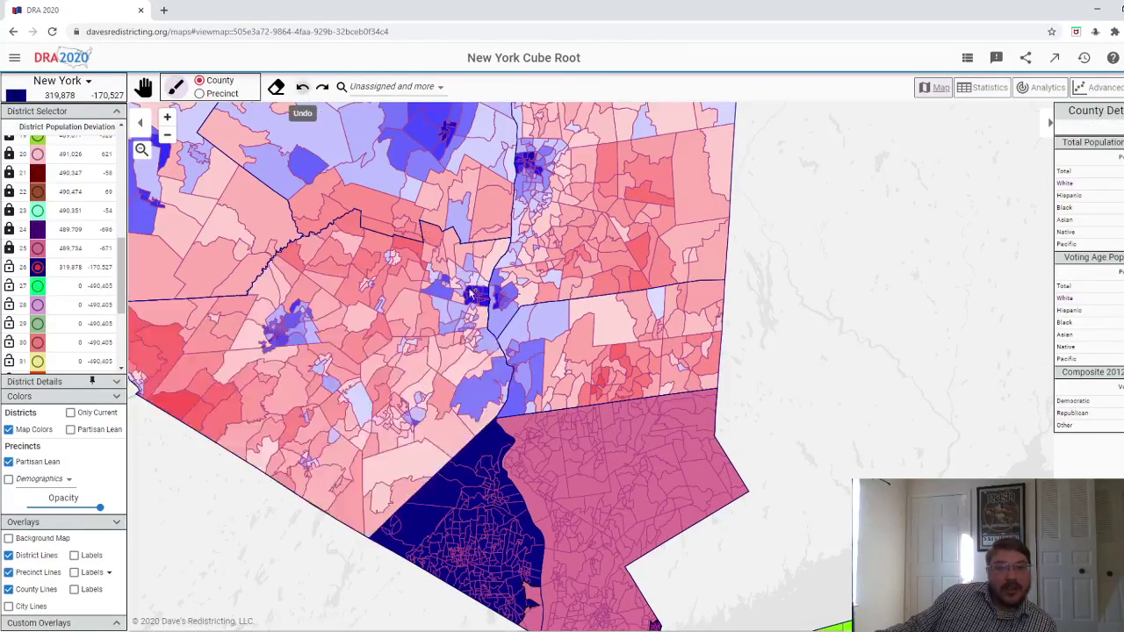
- Assign all of Putnam County to district 26
scroll(516, 405, "up", 4)
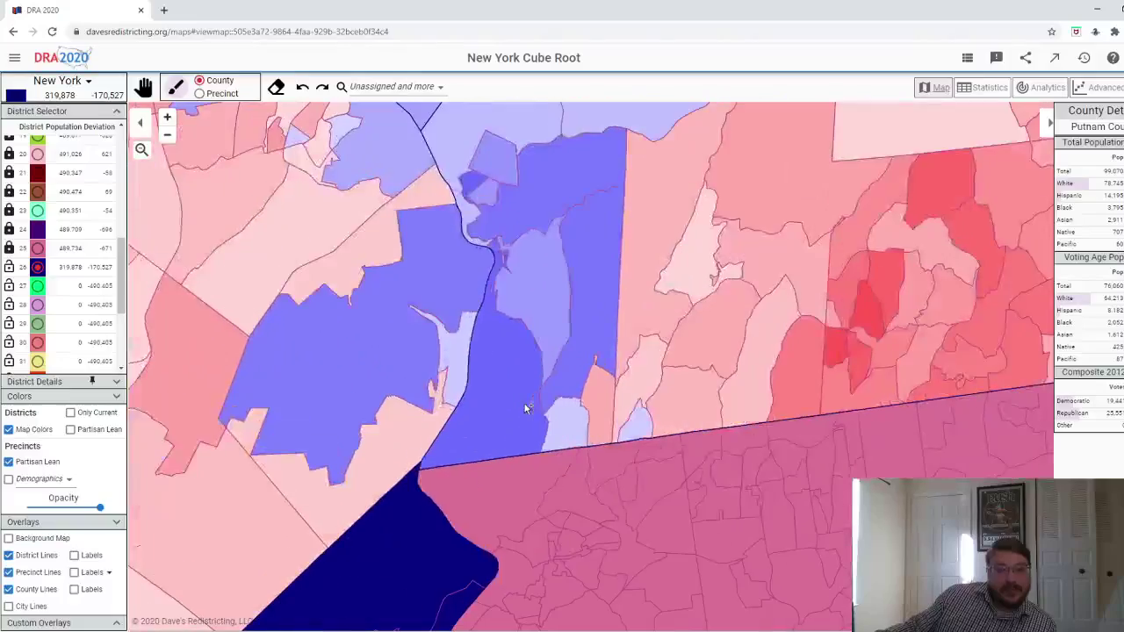
left_click(523, 413)
scroll(524, 413, "down", 5)
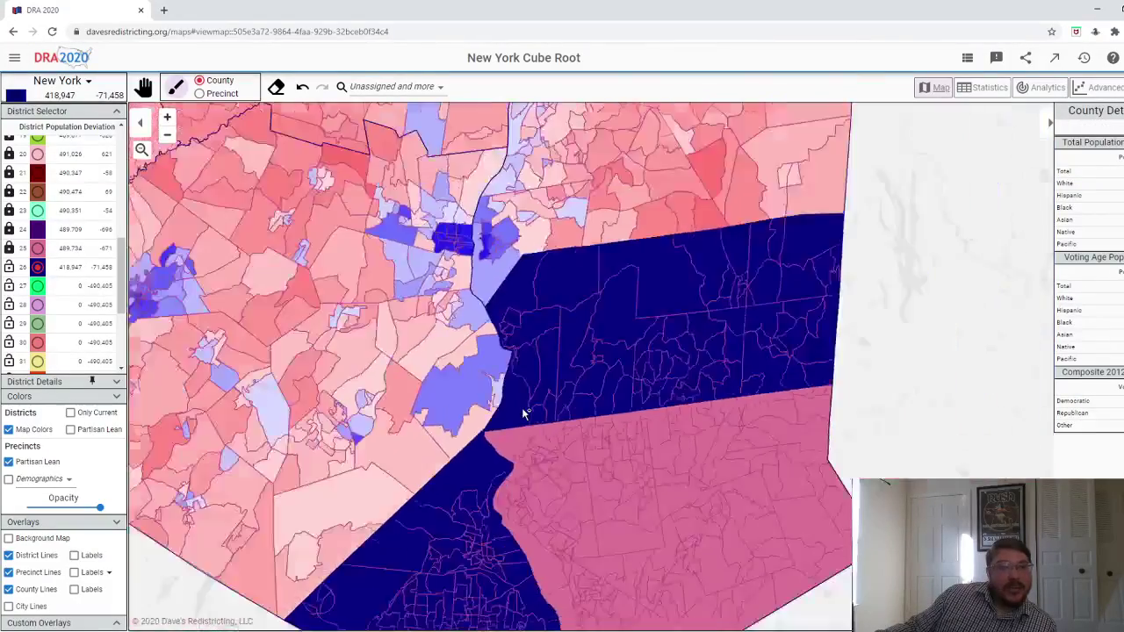
scroll(526, 409, "up", 1)
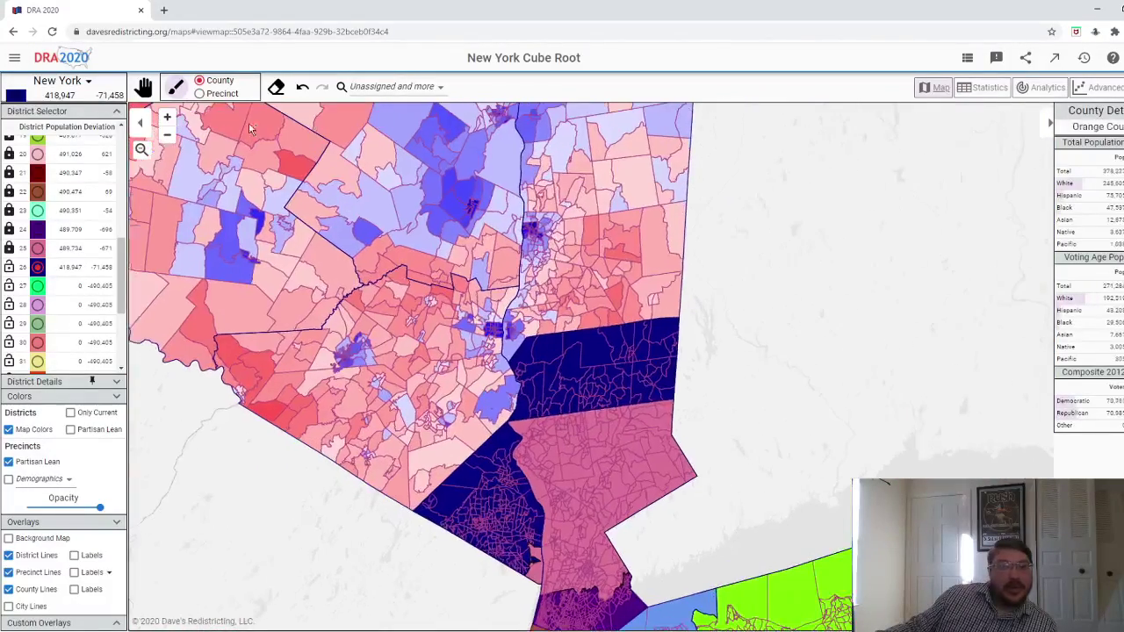
- Add precincts in southeastern Orange County to district 26, working north along the river and west from the already assigned county
key("p")
scroll(489, 463, "up", 2)
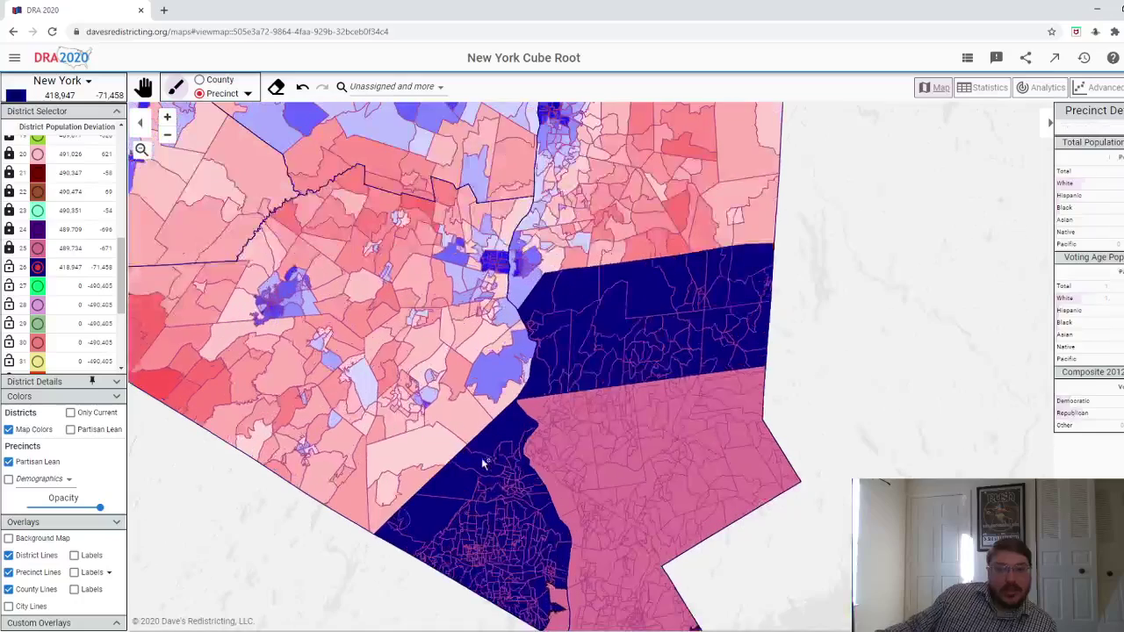
scroll(439, 478, "up", 1)
left_click_drag(391, 496, 391, 457)
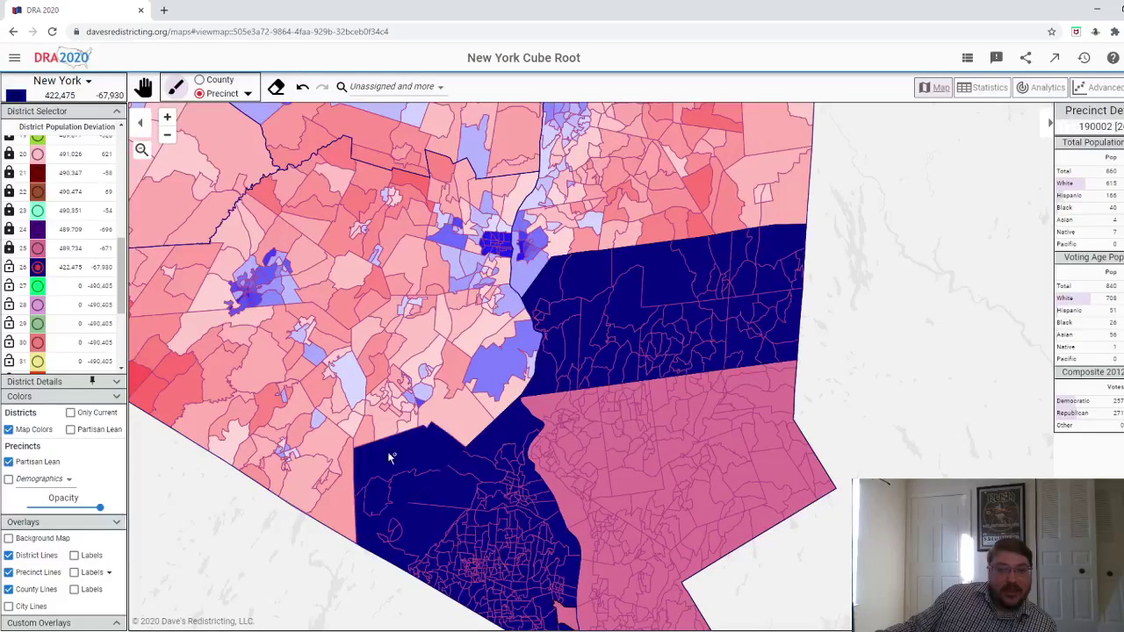
mouse_move(455, 413)
left_mouse_down()
mouse_move(501, 352)
mouse_move(528, 368)
mouse_move(465, 369)
mouse_move(496, 299)
left_mouse_up()
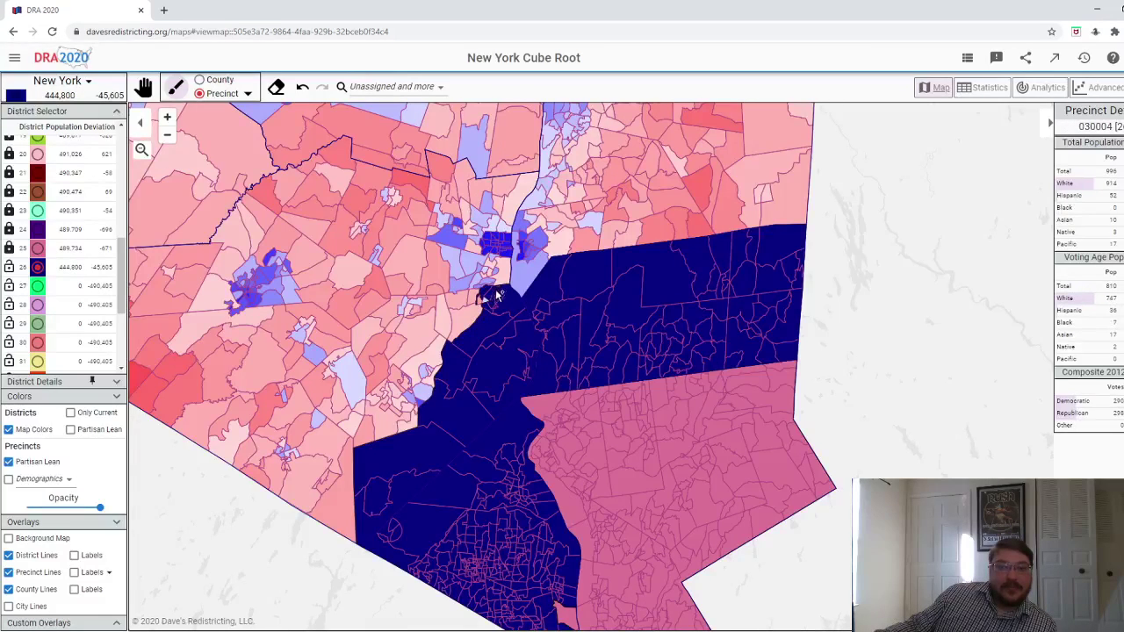
mouse_move(484, 306)
left_mouse_down()
mouse_move(473, 299)
mouse_move(441, 316)
mouse_move(413, 306)
mouse_move(377, 330)
mouse_move(372, 342)
mouse_move(396, 342)
mouse_move(385, 379)
mouse_move(413, 393)
mouse_move(404, 375)
mouse_move(433, 381)
mouse_move(430, 367)
mouse_move(417, 418)
mouse_move(389, 408)
mouse_move(395, 390)
mouse_move(383, 391)
mouse_move(378, 429)
left_mouse_up()
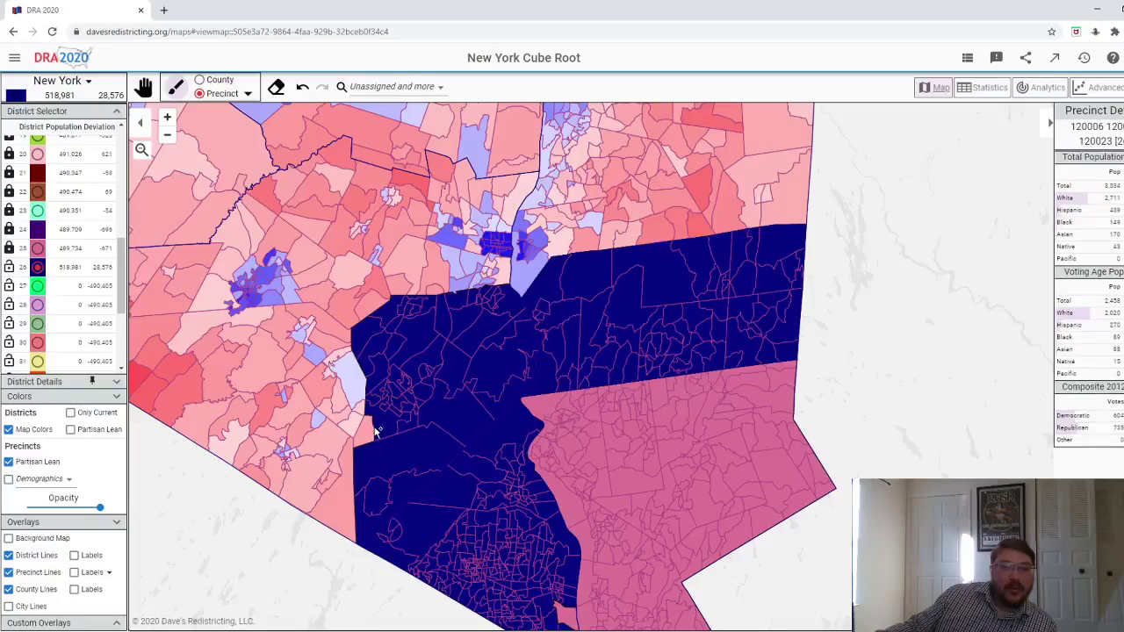
- Undo the most recent precinct additions one by one until district 26's population is 490,749
scroll(375, 427, "down", 1)
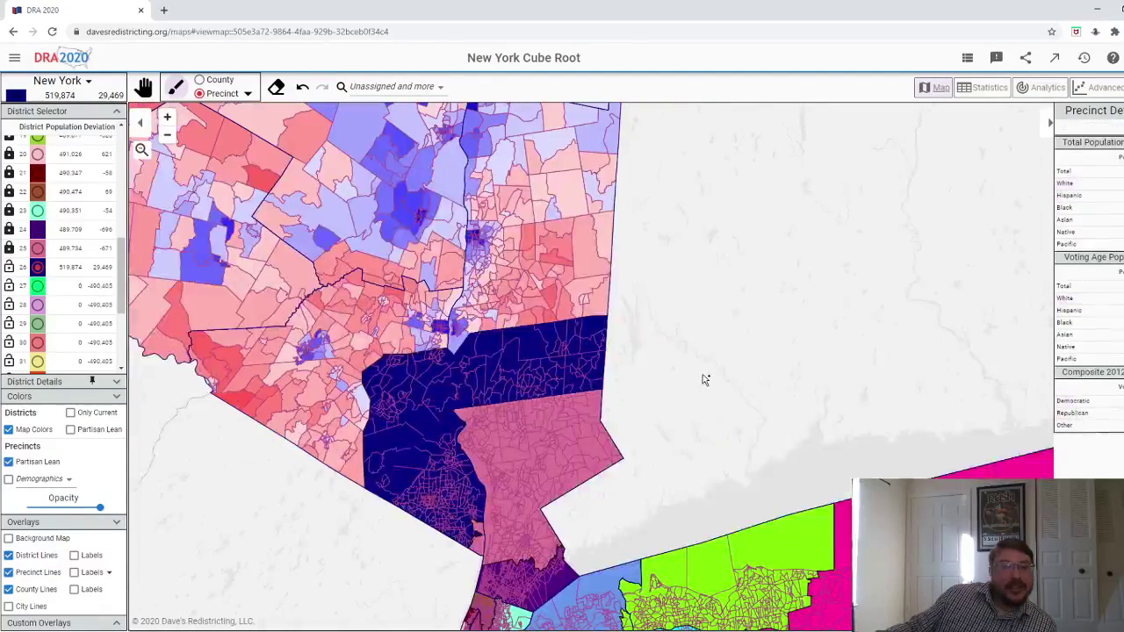
scroll(462, 406, "up", 2)
scroll(463, 407, "up", 1)
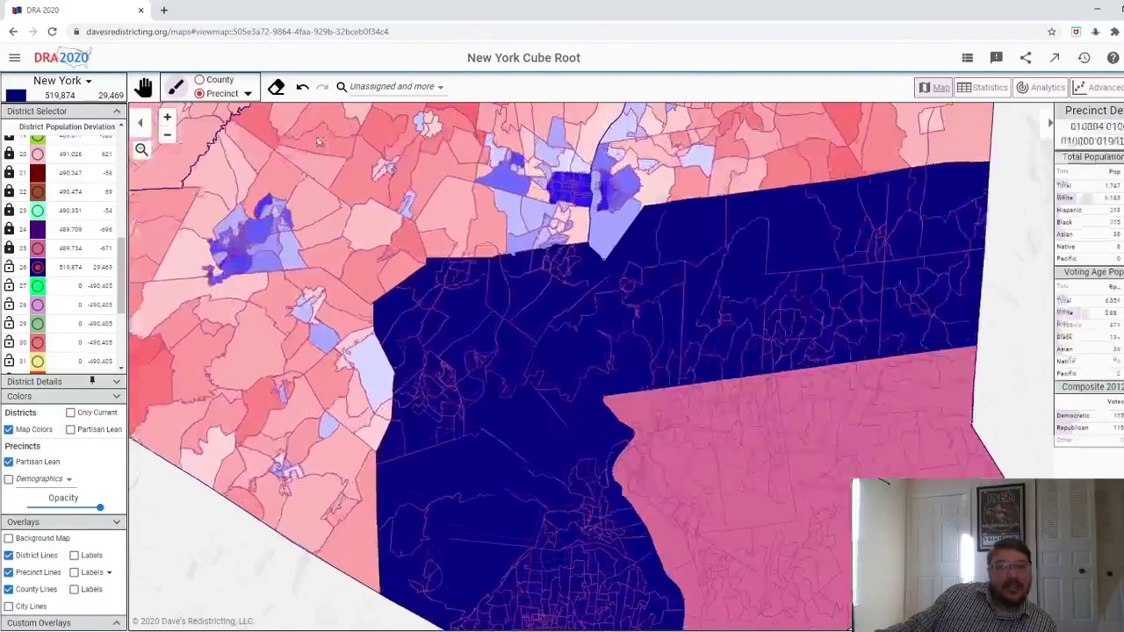
left_click(303, 89)
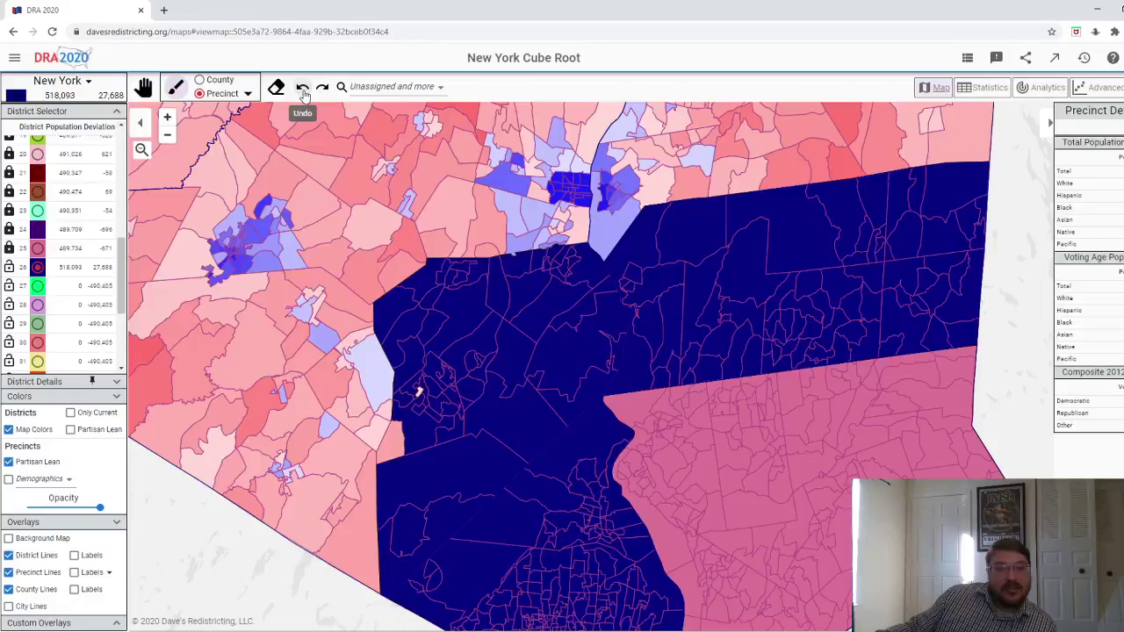
left_click(303, 89)
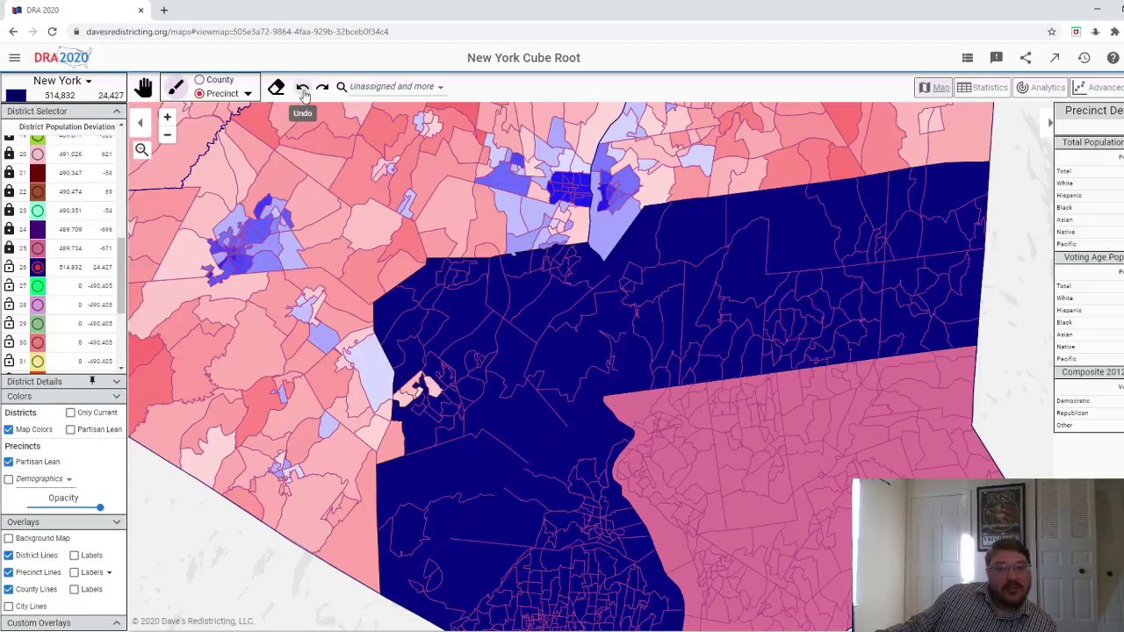
left_click(303, 88)
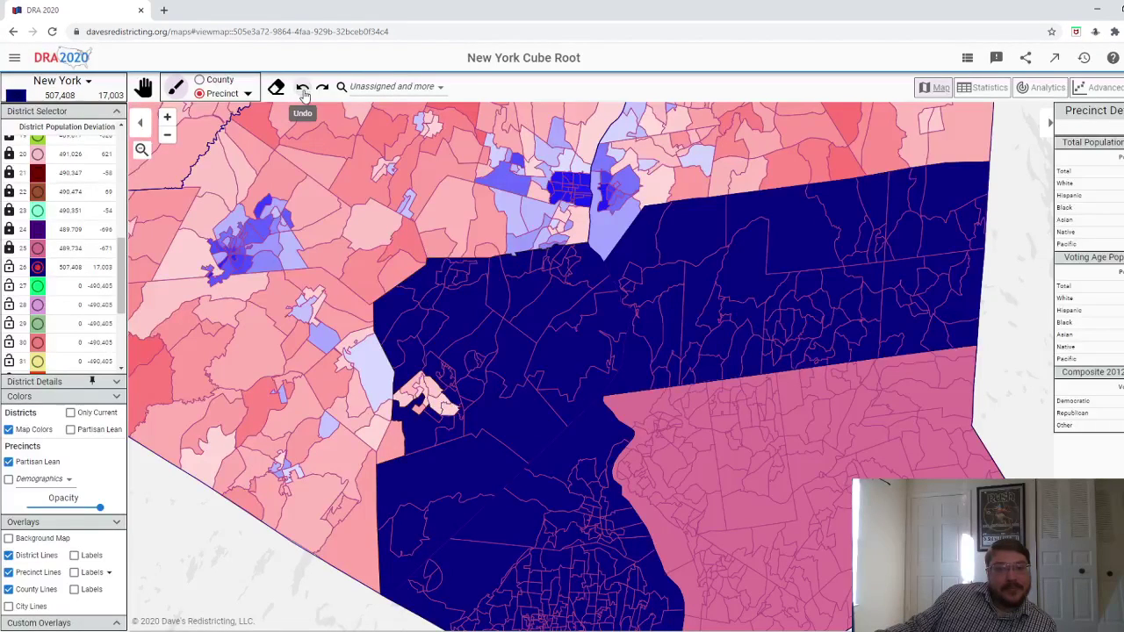
left_click(303, 88)
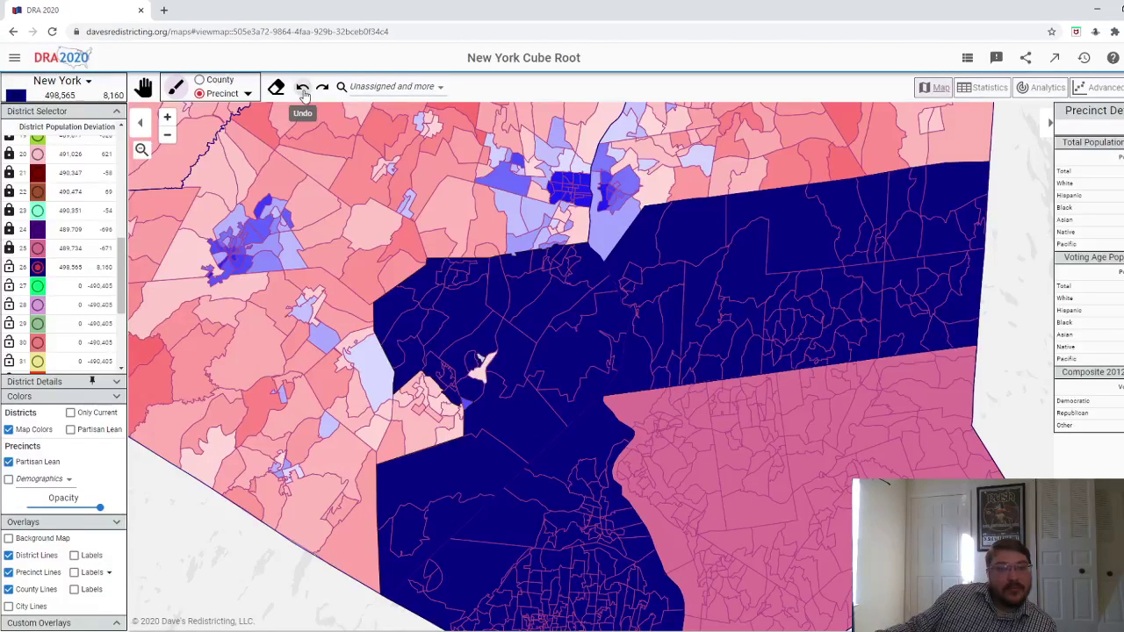
left_click(303, 90)
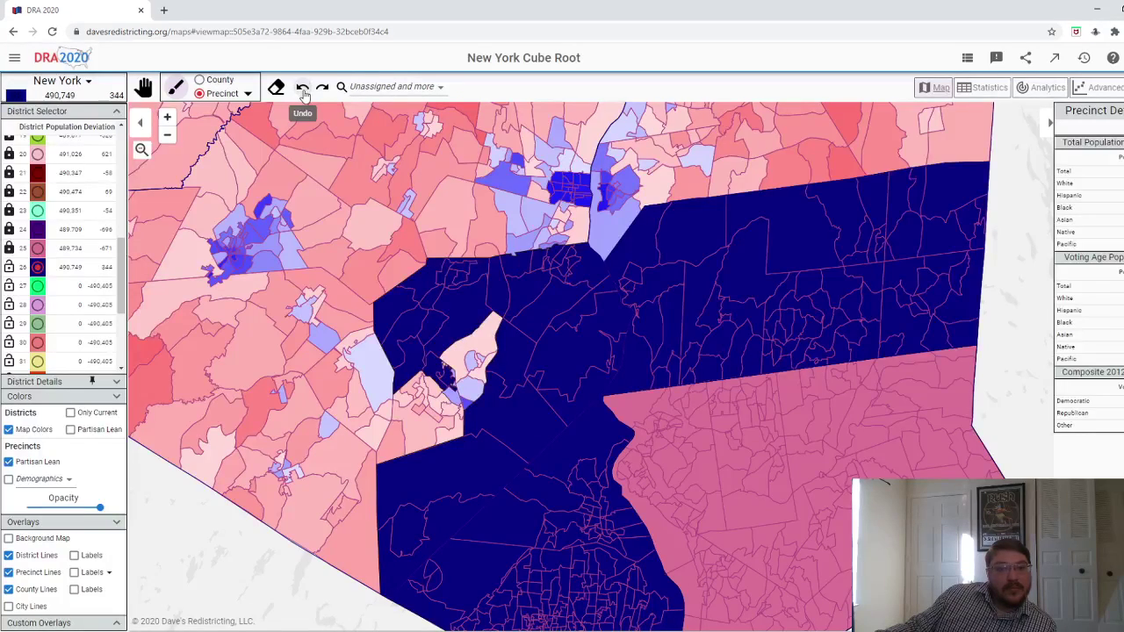
- Lock district 26 and make district 27 the active district
scroll(423, 348, "up", 3)
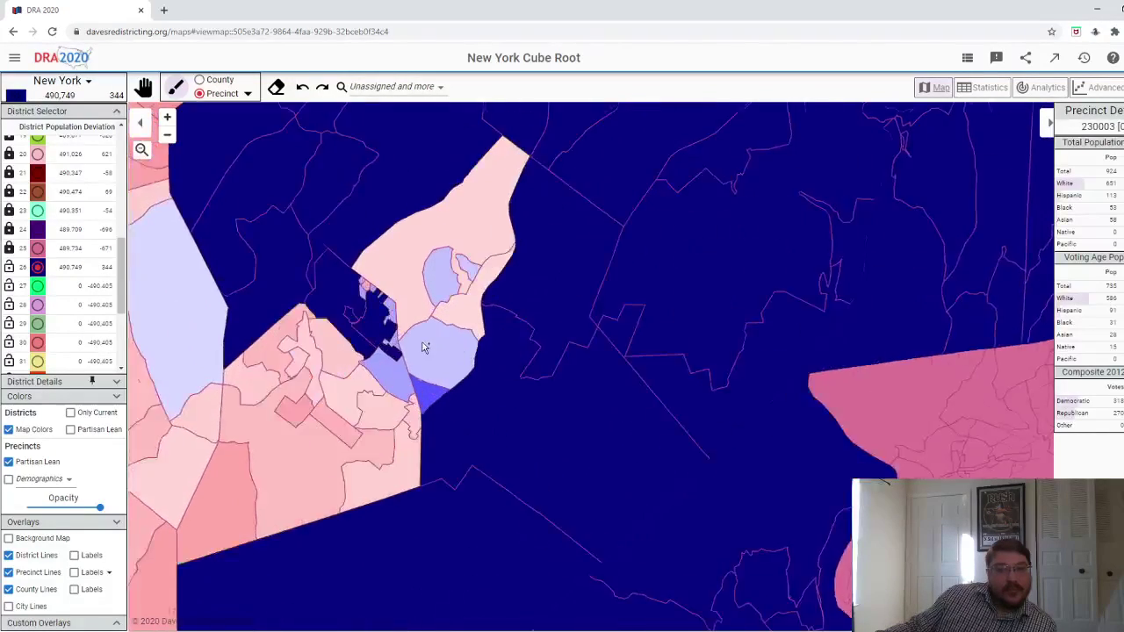
scroll(422, 348, "up", 1)
scroll(402, 343, "down", 5)
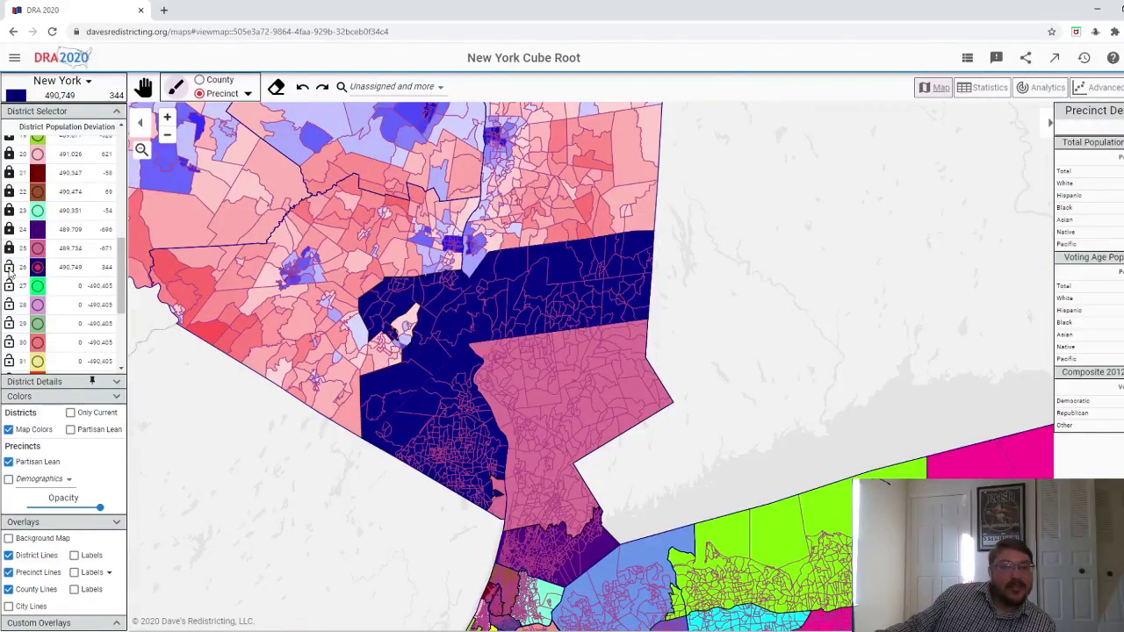
left_click(38, 286)
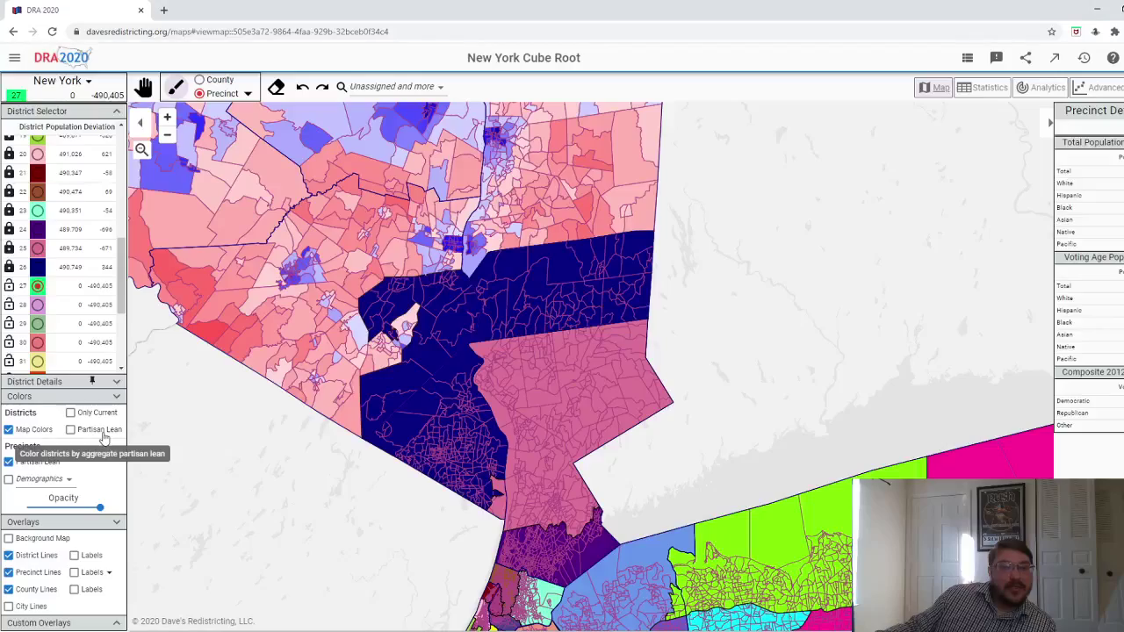
- Review the drawn districts coloured by partisan lean with precinct lines hidden, and restore the map colors
left_click_drag(285, 469, 260, 326)
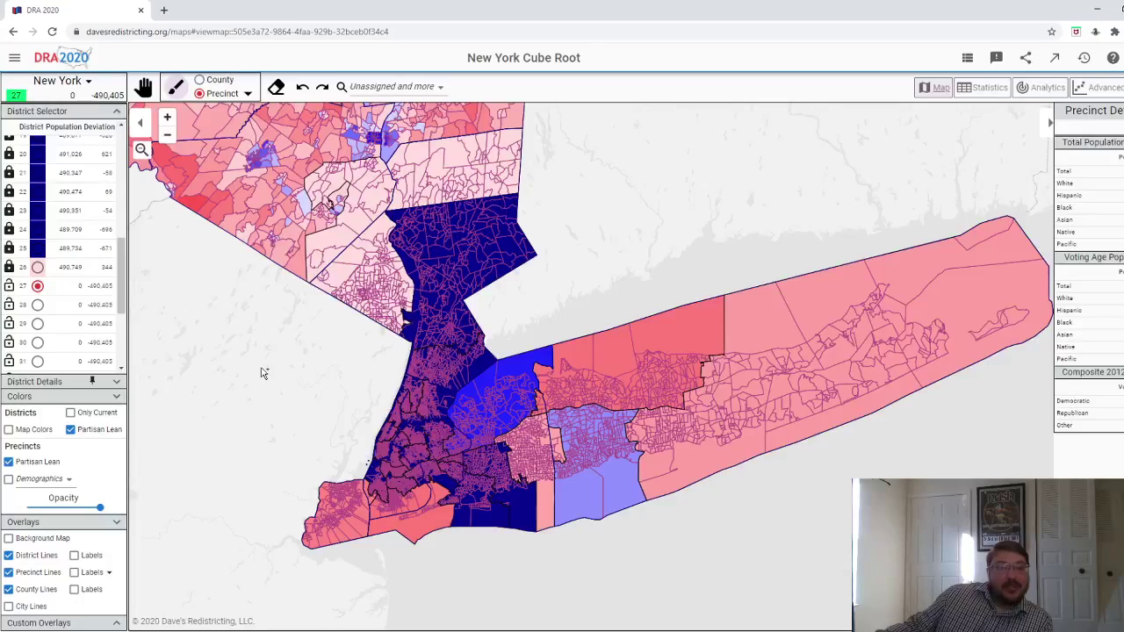
left_click(26, 576)
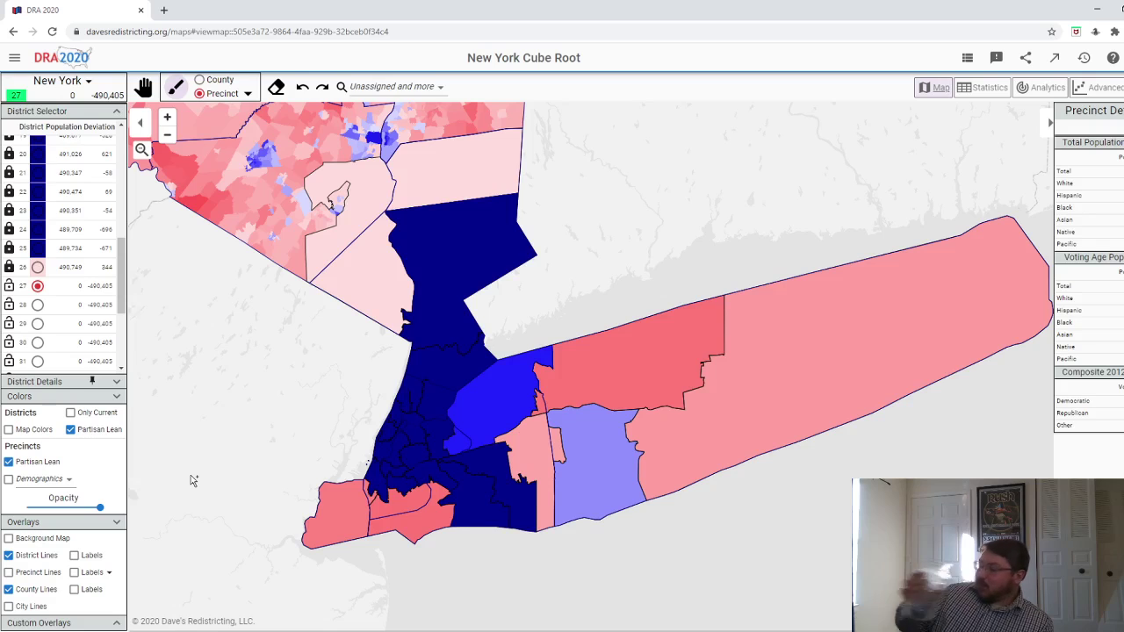
left_click(32, 591)
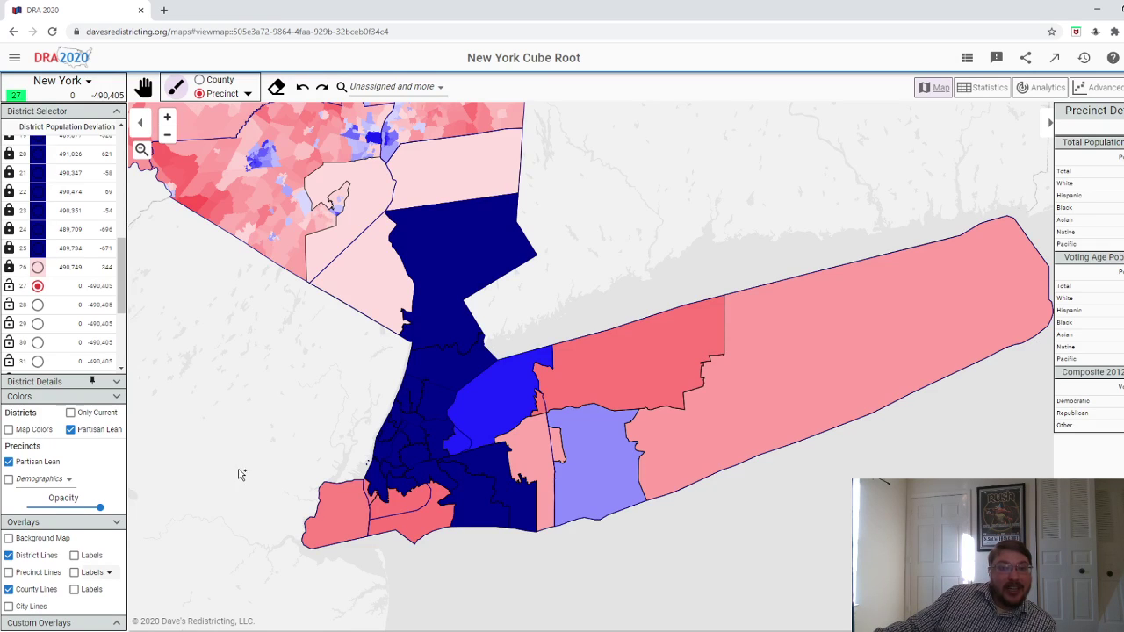
left_click(40, 433)
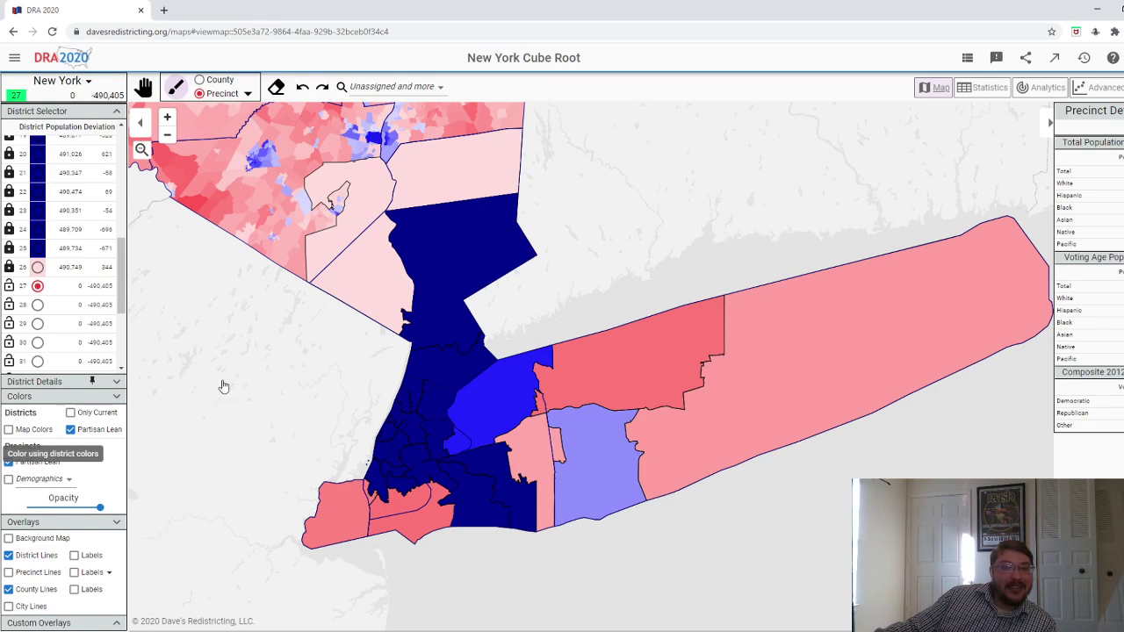
- Assign the unassigned rest of Orange County to district 27 by whole county and show the precinct lines again
scroll(272, 527, "up", 4)
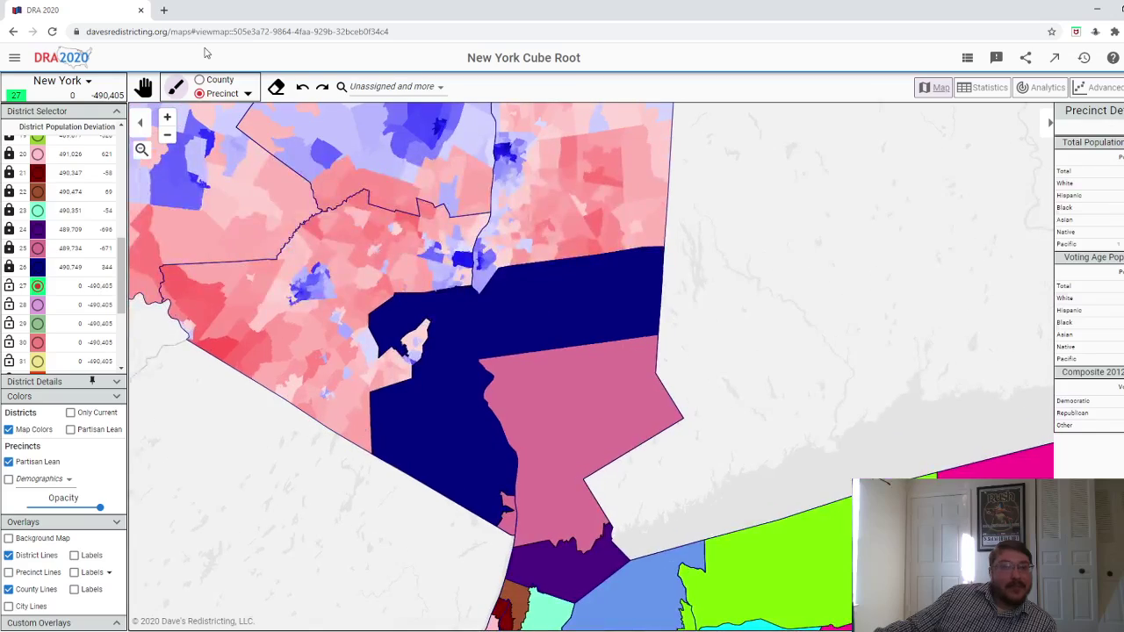
left_click(204, 79)
left_click(290, 290)
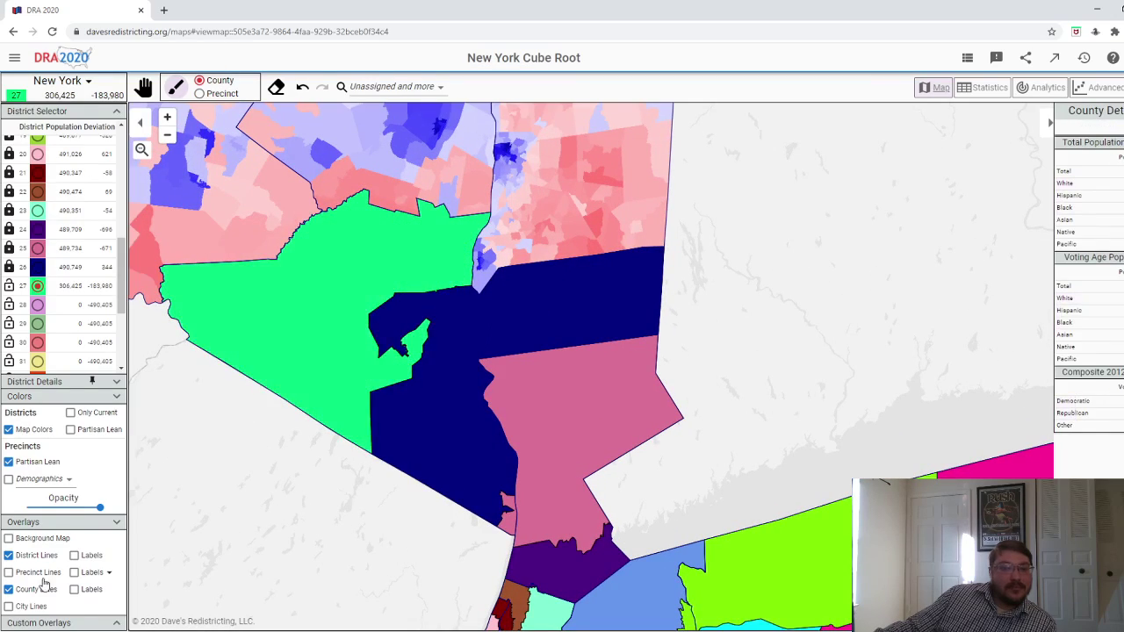
left_click(28, 575)
- Add precincts along the southern edge of Dutchess County to district 27, from the river to the state line, reaching a population of 393,897
left_click_drag(585, 144, 572, 282)
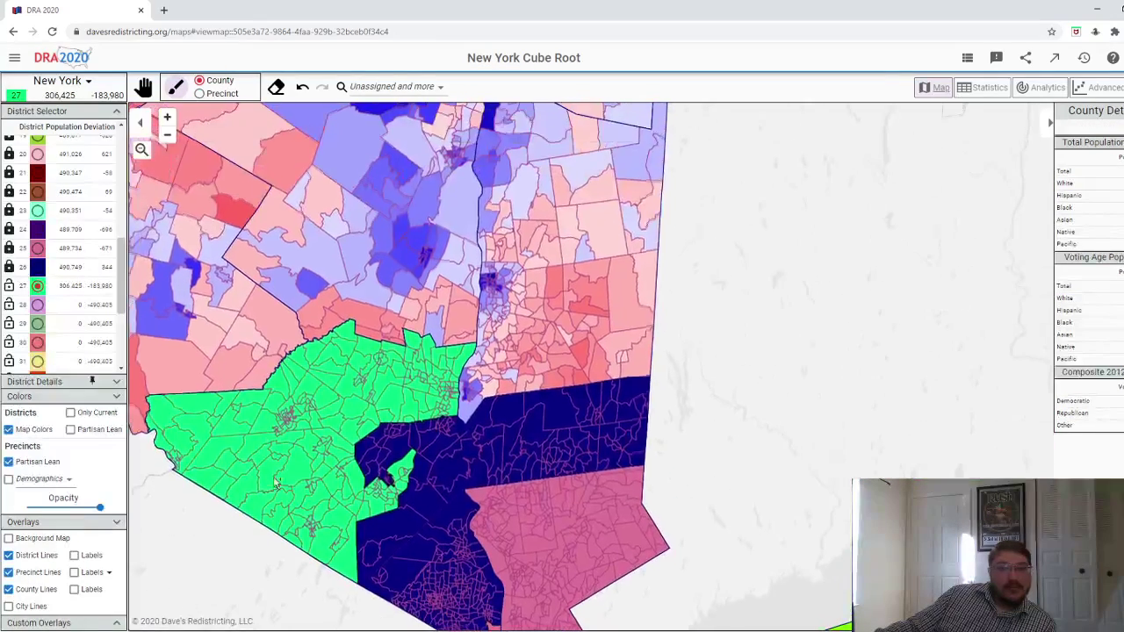
scroll(572, 283, "up", 3)
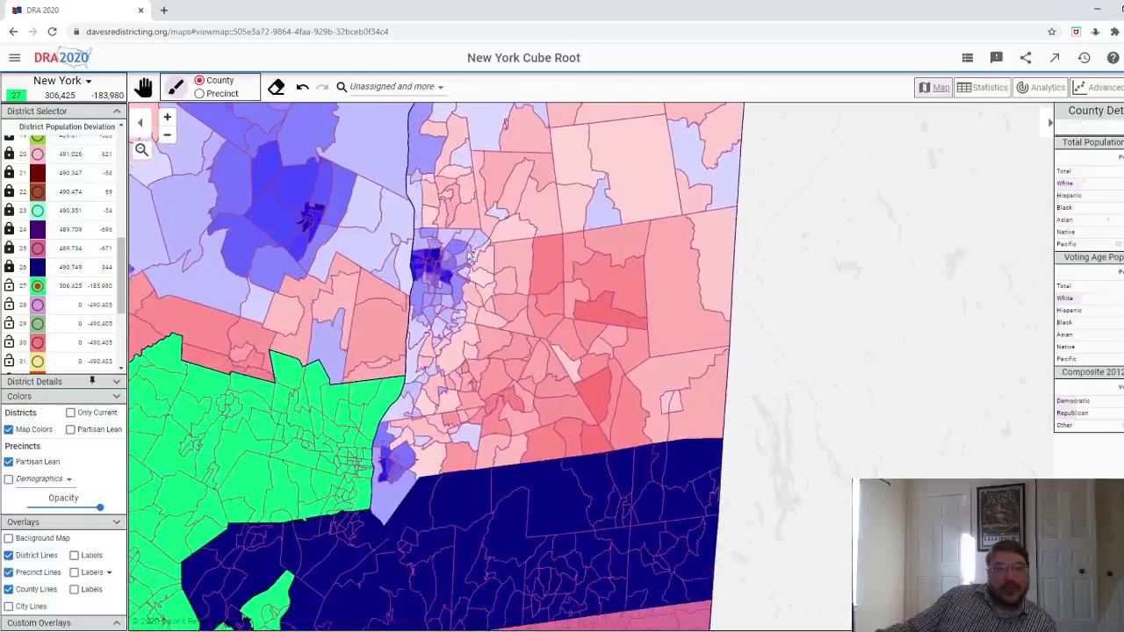
scroll(454, 256, "down", 3)
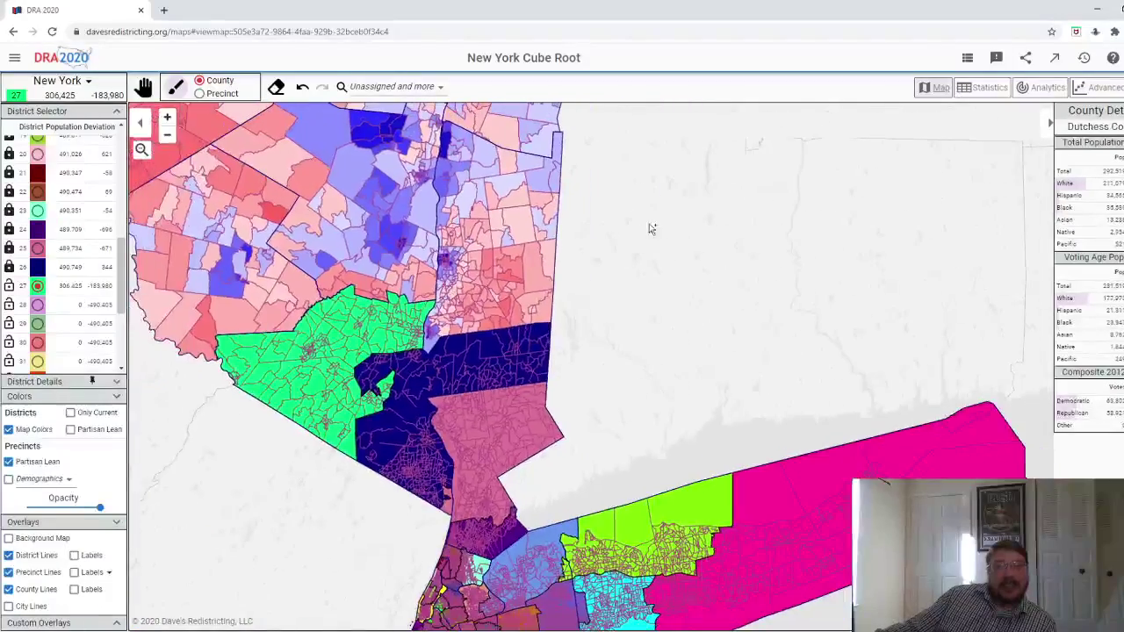
scroll(650, 228, "up", 3)
left_click_drag(660, 504, 655, 319)
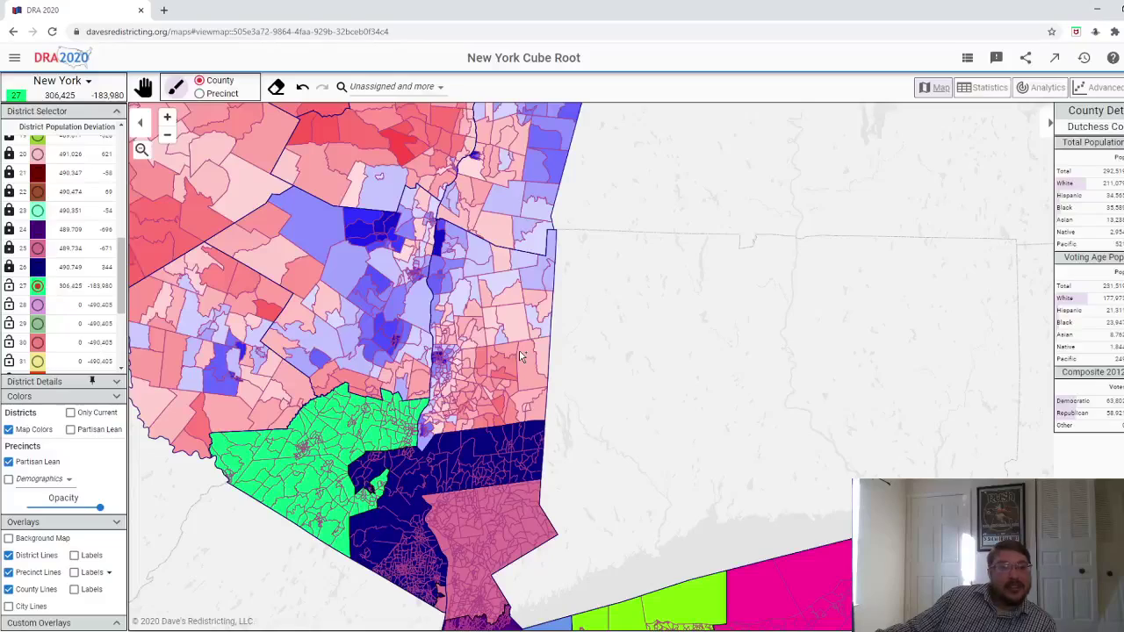
scroll(496, 430, "up", 2)
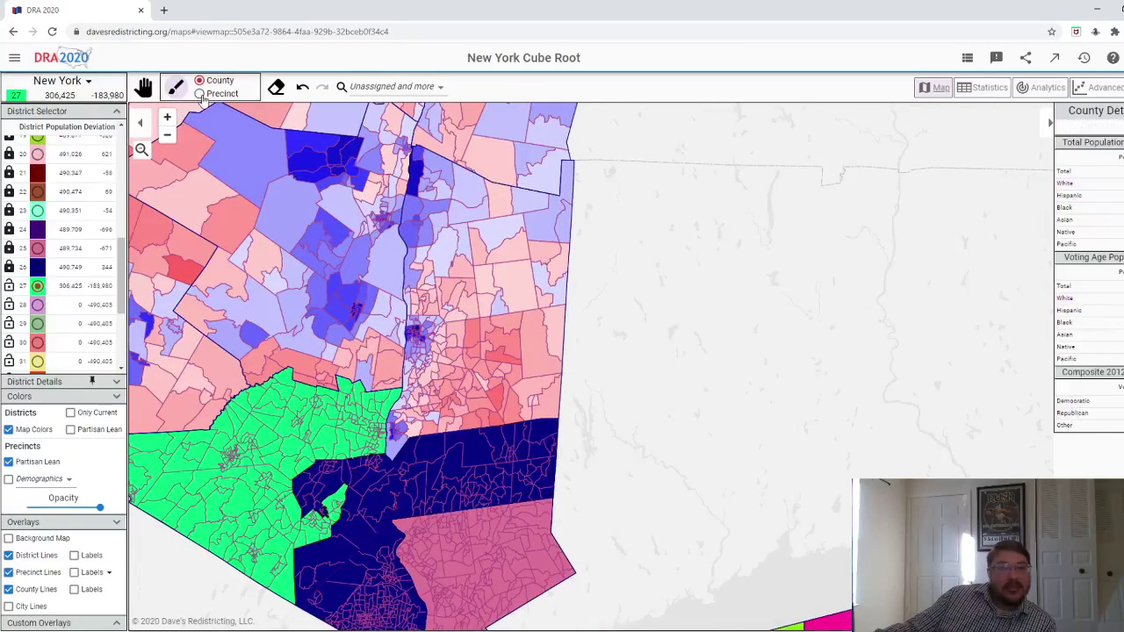
scroll(457, 430, "up", 1)
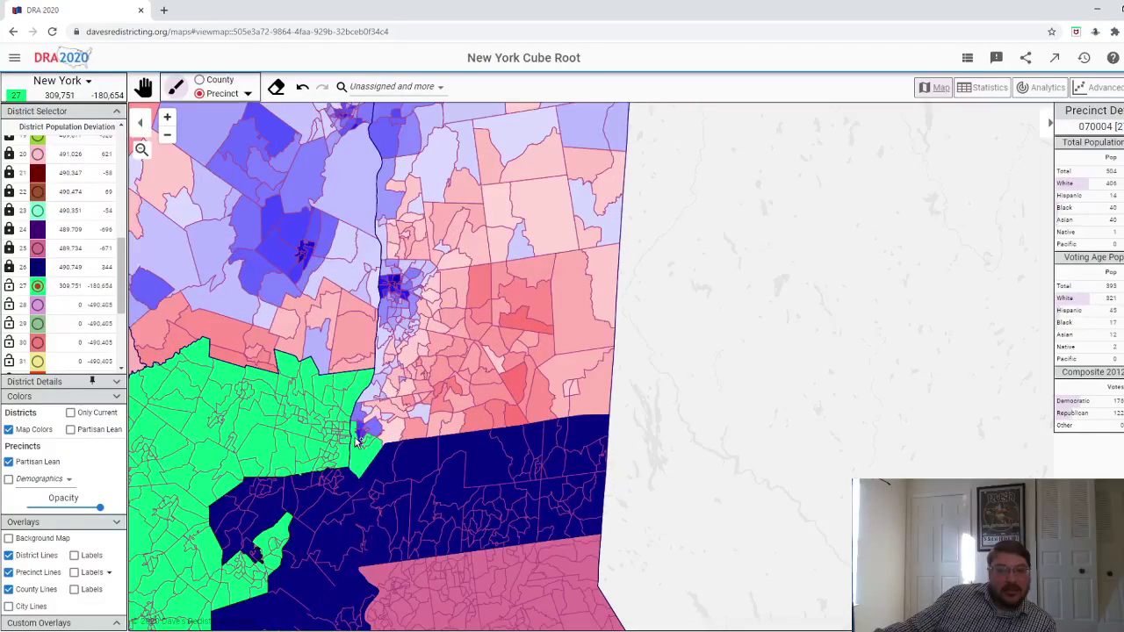
left_click(359, 442)
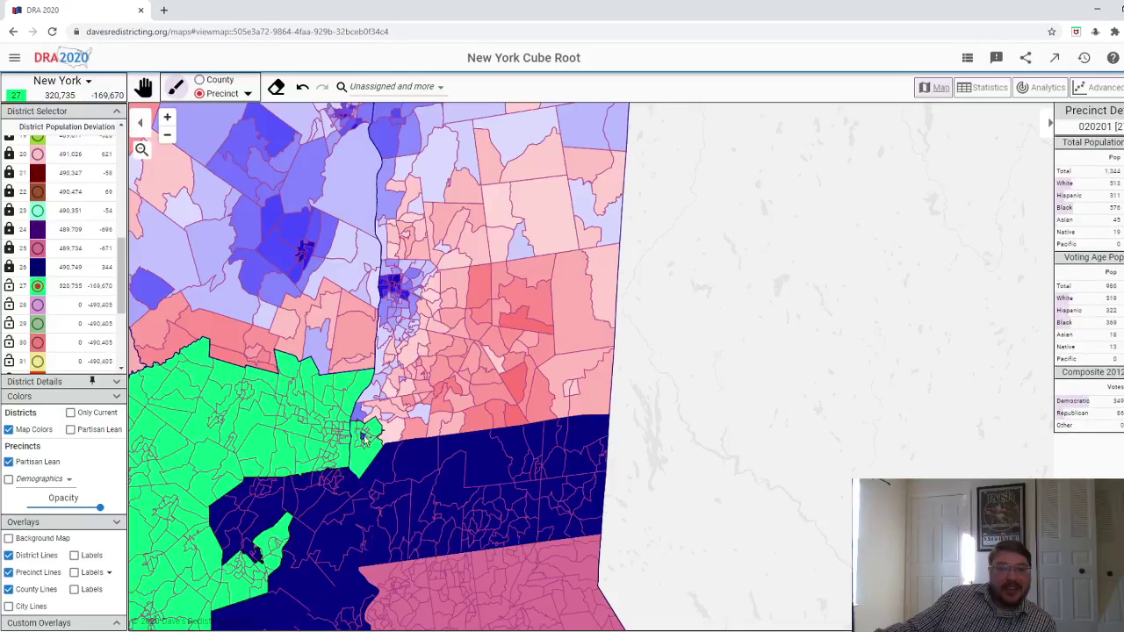
left_click(362, 421)
mouse_move(362, 422)
left_mouse_down()
mouse_move(390, 409)
mouse_move(404, 434)
mouse_move(404, 420)
mouse_move(385, 415)
mouse_move(411, 412)
mouse_move(419, 397)
mouse_move(424, 413)
mouse_move(438, 397)
mouse_move(464, 426)
mouse_move(469, 392)
mouse_move(496, 397)
mouse_move(518, 419)
mouse_move(474, 354)
mouse_move(481, 371)
mouse_move(470, 377)
mouse_move(516, 359)
mouse_move(516, 346)
mouse_move(498, 348)
mouse_move(534, 398)
mouse_move(532, 340)
mouse_move(568, 342)
mouse_move(589, 299)
mouse_move(600, 323)
mouse_move(563, 378)
left_mouse_up()
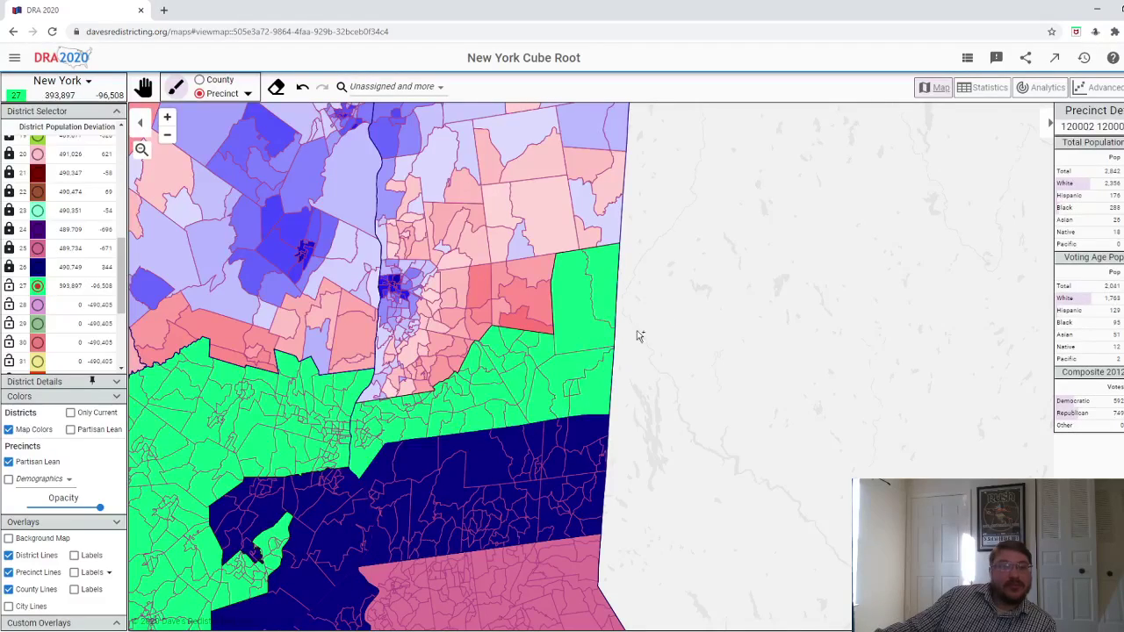
- Extend district 27 west through the Republican-leaning precincts of central Dutchess County and fill the gaps, reaching a population of 412,244
scroll(606, 325, "up", 3)
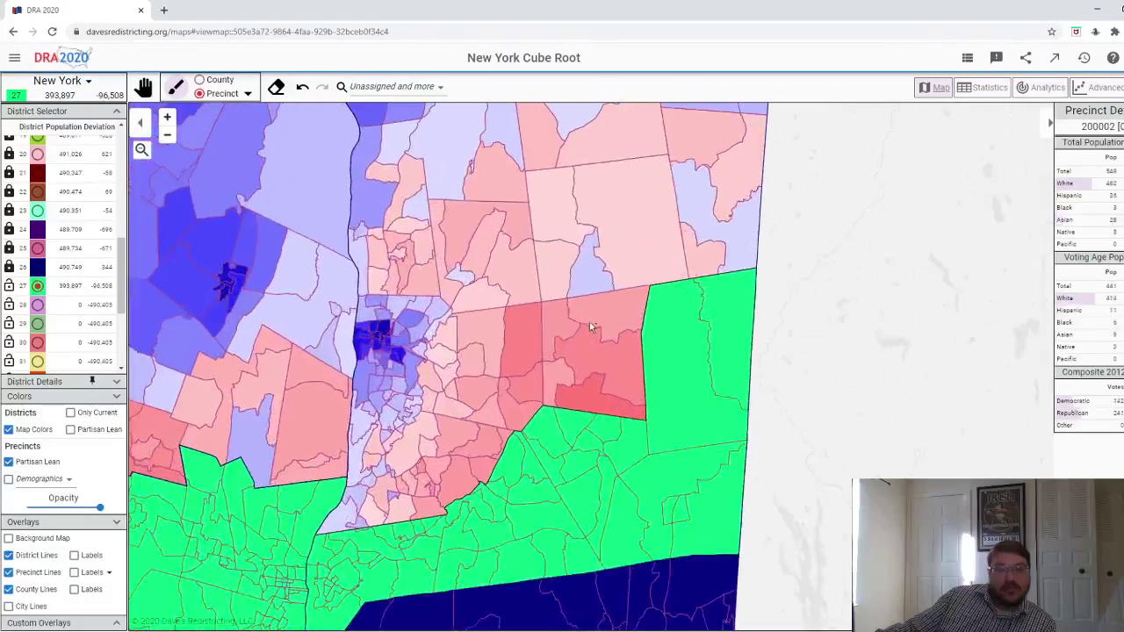
left_click_drag(590, 322, 582, 375)
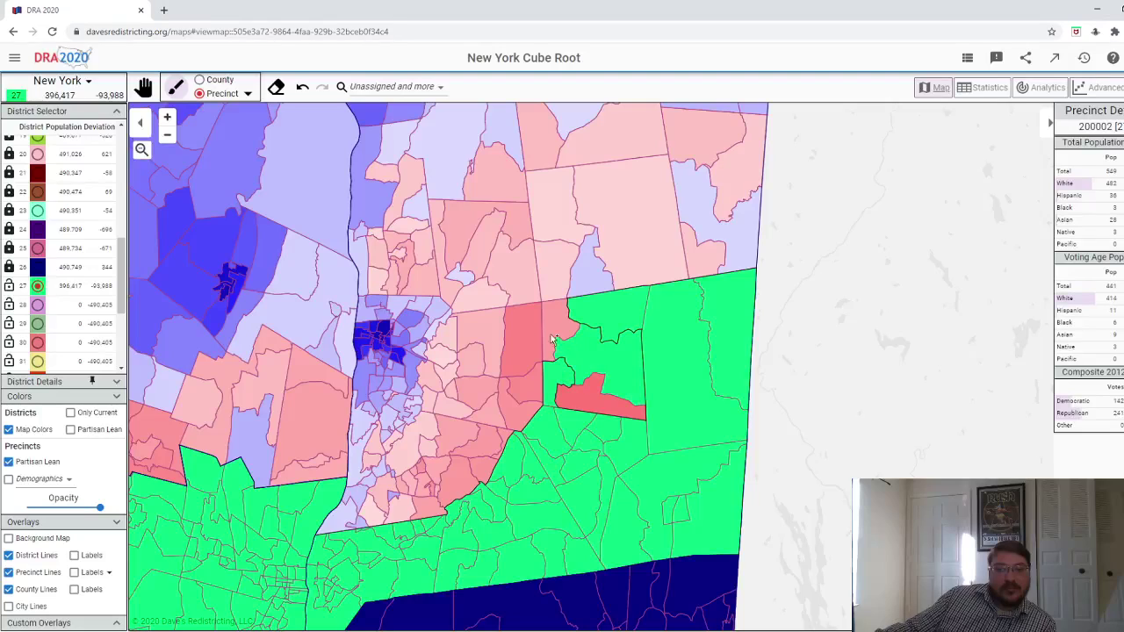
mouse_move(553, 339)
left_mouse_down()
mouse_move(468, 344)
mouse_move(445, 404)
left_mouse_up()
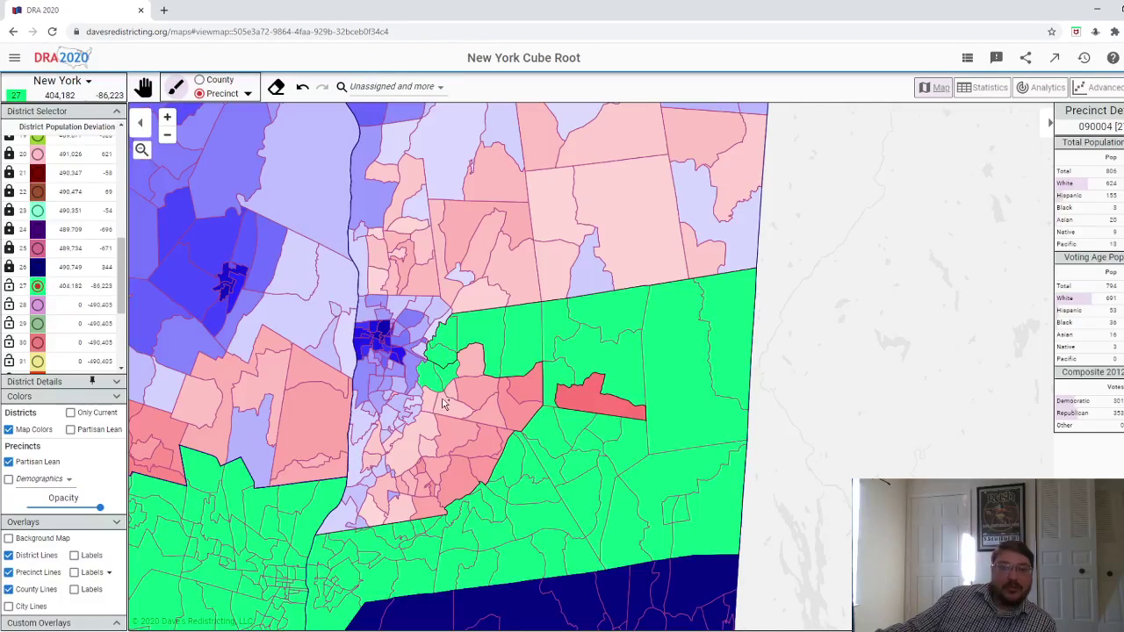
mouse_move(471, 361)
left_mouse_down()
mouse_move(517, 399)
mouse_move(509, 426)
mouse_move(577, 400)
left_mouse_up()
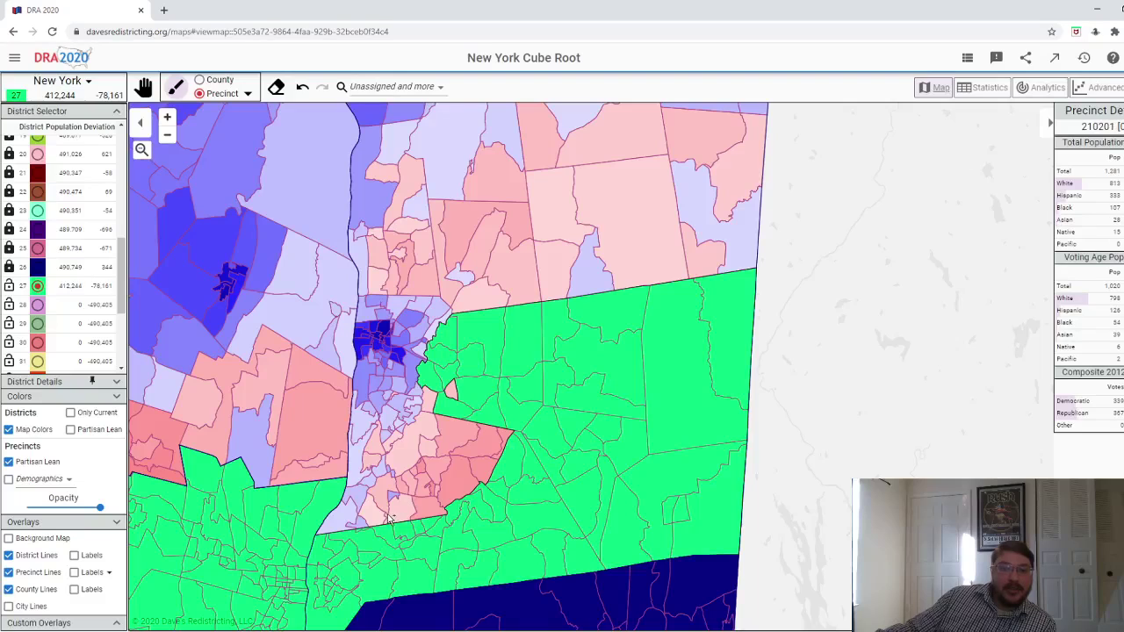
- Fill the remaining southwestern Dutchess County precincts below the dark-blue riverside city into district 27, reaching a population of 455,022
mouse_move(390, 519)
left_mouse_down()
mouse_move(346, 512)
mouse_move(381, 480)
mouse_move(387, 505)
mouse_move(426, 483)
mouse_move(434, 513)
mouse_move(442, 487)
mouse_move(503, 437)
mouse_move(448, 433)
mouse_move(451, 391)
mouse_move(413, 440)
mouse_move(422, 472)
left_mouse_up()
left_click(436, 491)
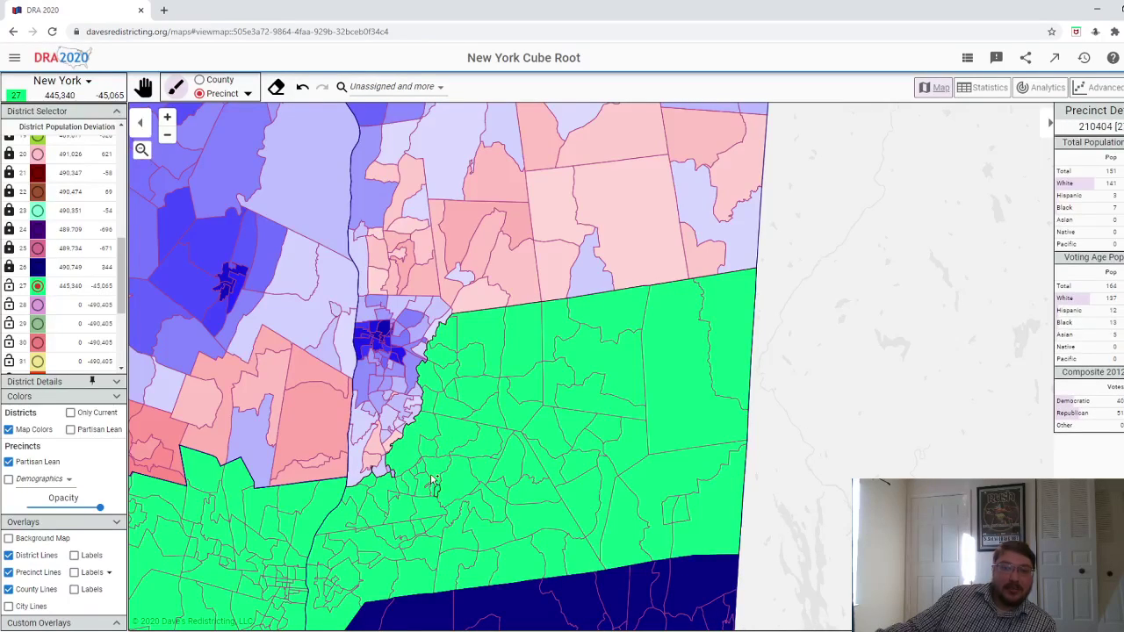
scroll(431, 482, "up", 2)
mouse_move(393, 470)
left_mouse_down()
mouse_move(367, 436)
mouse_move(352, 456)
mouse_move(350, 445)
mouse_move(386, 428)
left_mouse_up()
scroll(390, 427, "down", 5)
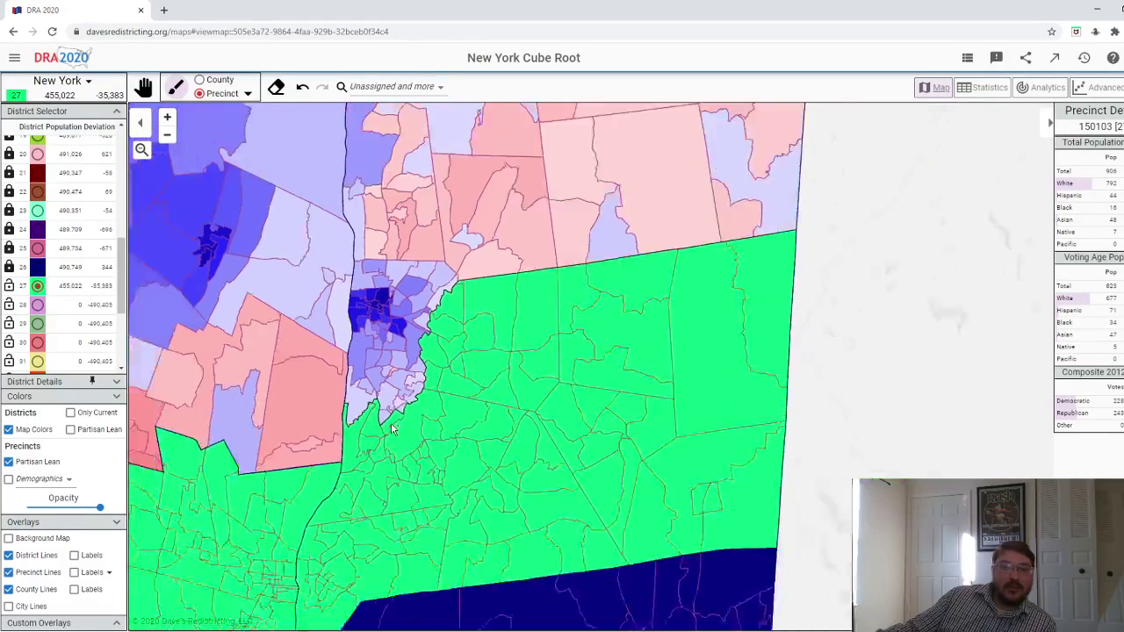
left_click_drag(717, 434, 851, 428)
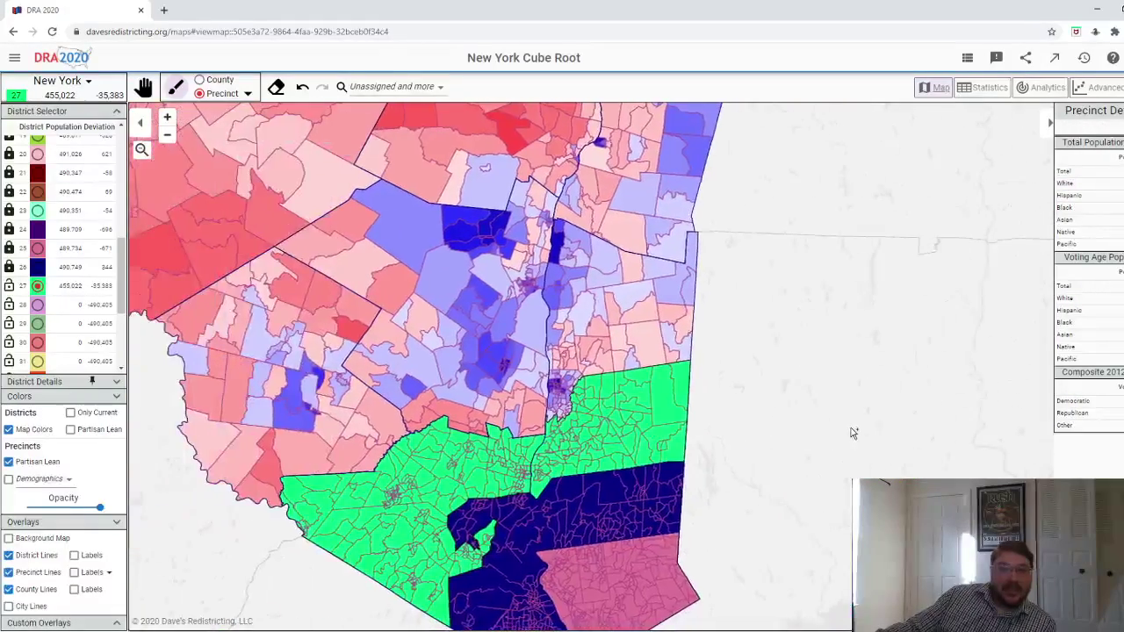
- Extend district 27 through the Dutchess County precincts north of the dark-blue riverside city and trim its eastern edge, reaching a population of 490,539
scroll(747, 419, "up", 2)
scroll(604, 415, "up", 3)
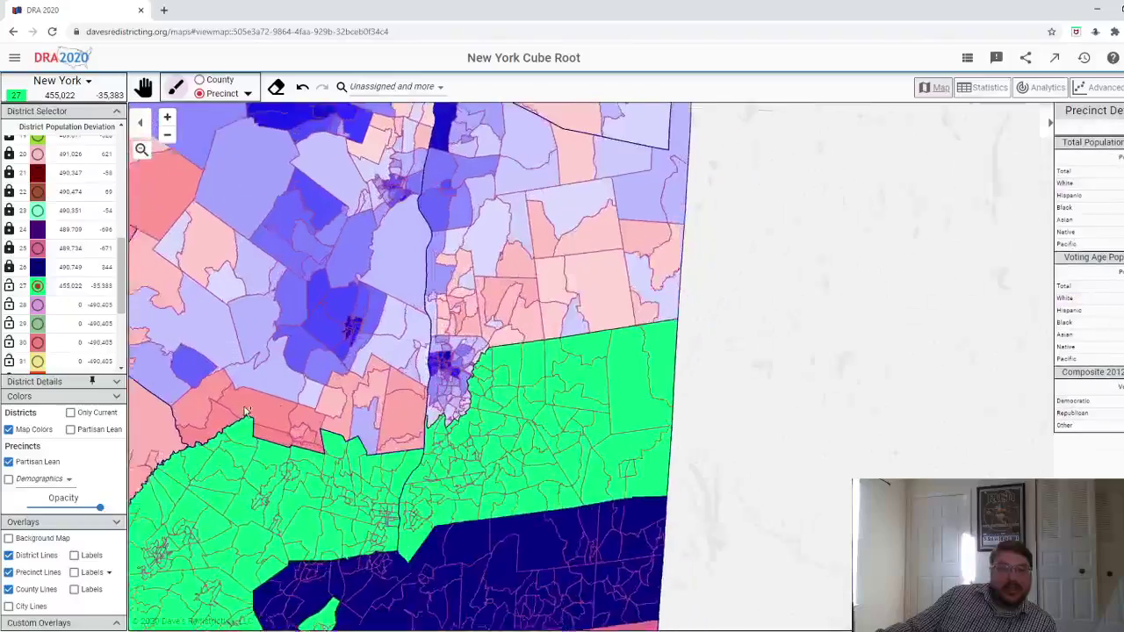
scroll(645, 373, "down", 3)
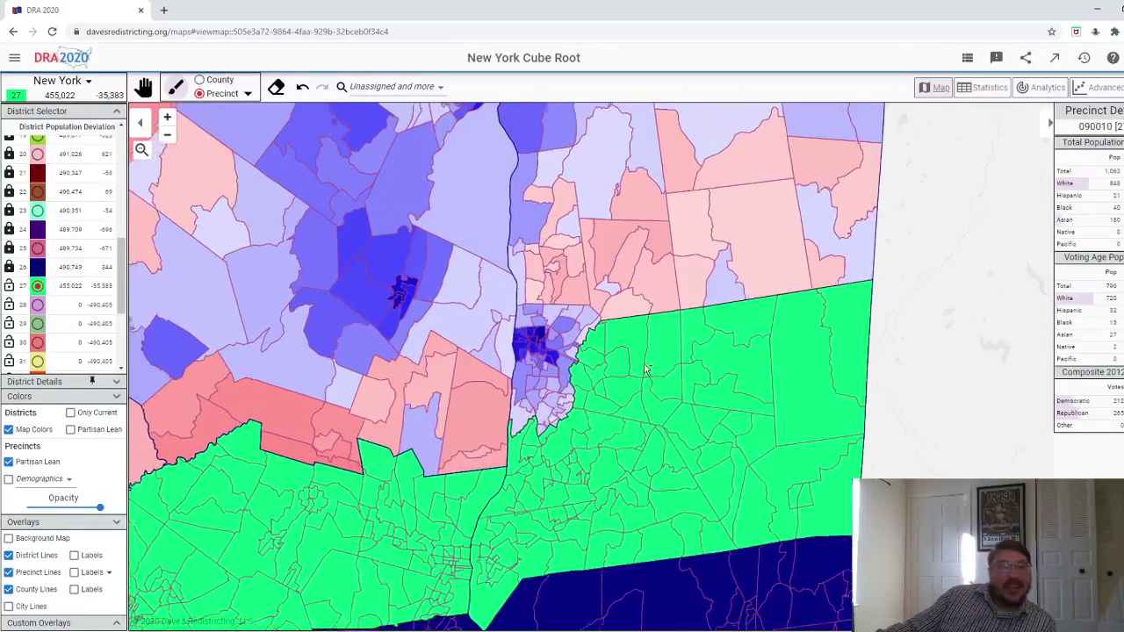
scroll(777, 433, "up", 3)
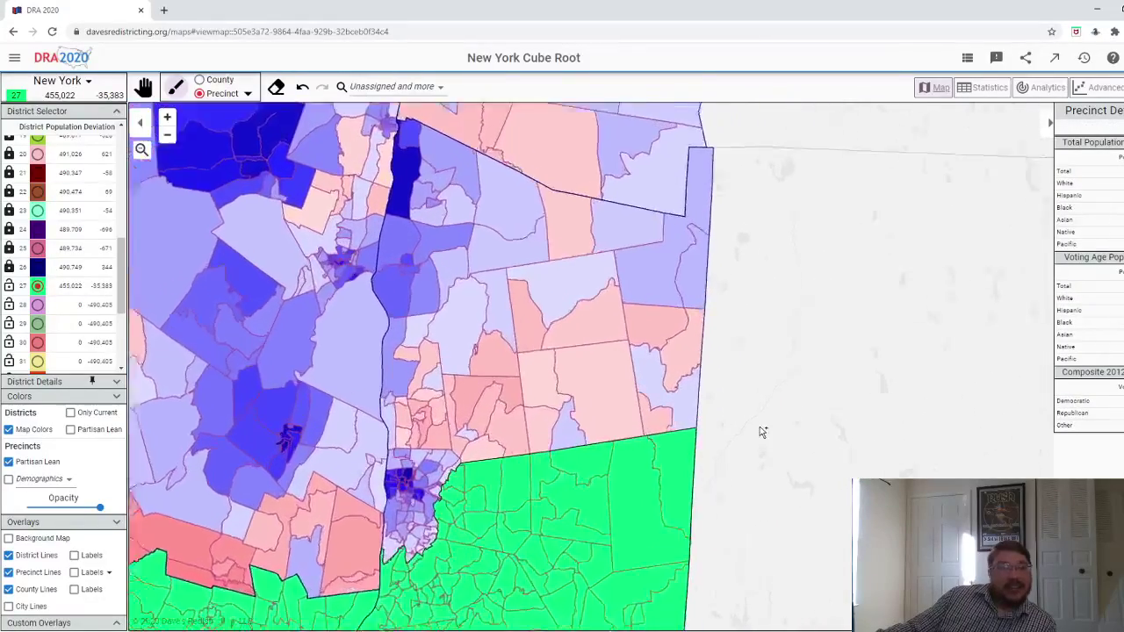
mouse_move(429, 446)
left_mouse_down()
mouse_move(393, 414)
mouse_move(380, 430)
mouse_move(361, 416)
mouse_move(349, 431)
mouse_move(358, 443)
mouse_move(380, 393)
mouse_move(372, 373)
mouse_move(333, 398)
mouse_move(355, 323)
mouse_move(356, 338)
mouse_move(465, 316)
mouse_move(442, 371)
mouse_move(472, 423)
mouse_move(518, 397)
mouse_move(519, 368)
mouse_move(539, 373)
mouse_move(542, 421)
mouse_move(613, 411)
left_mouse_up()
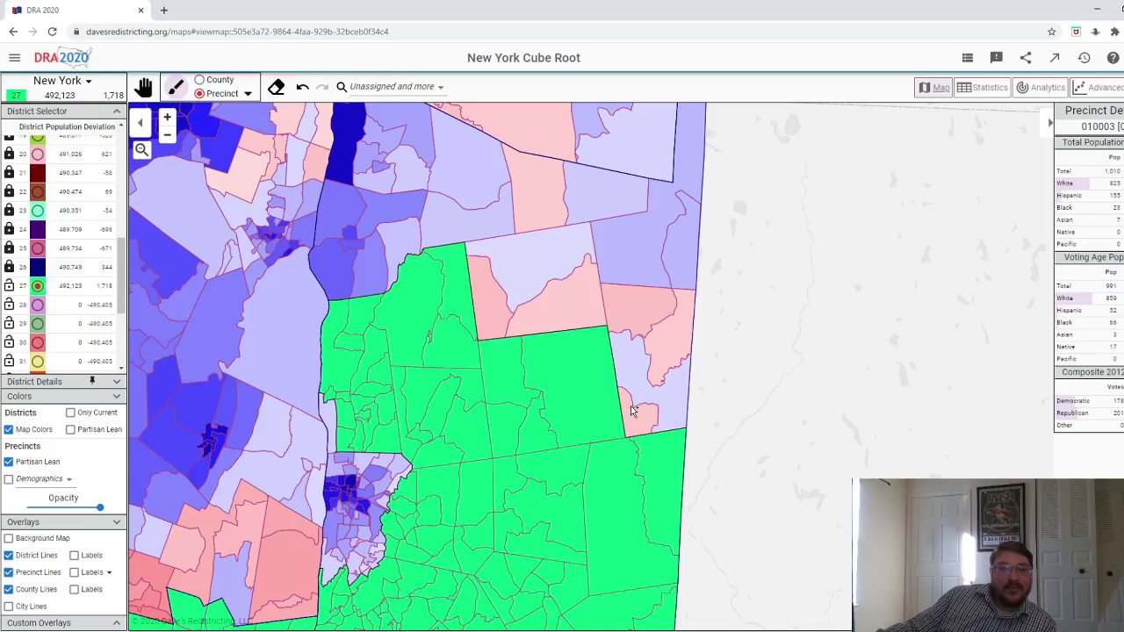
left_click(303, 89)
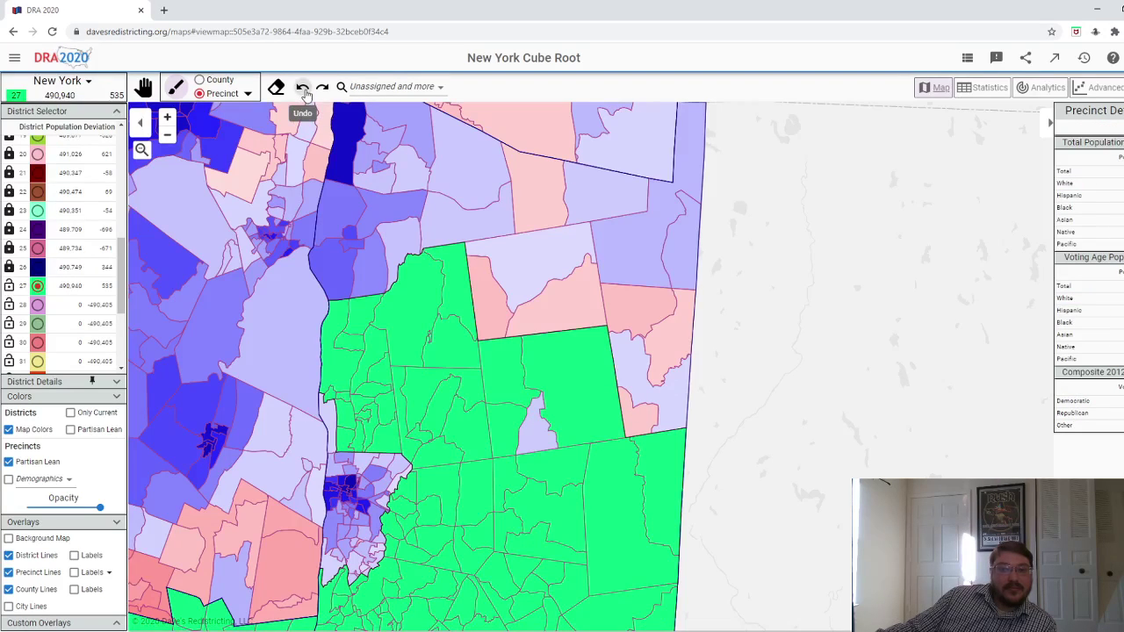
left_click(303, 89)
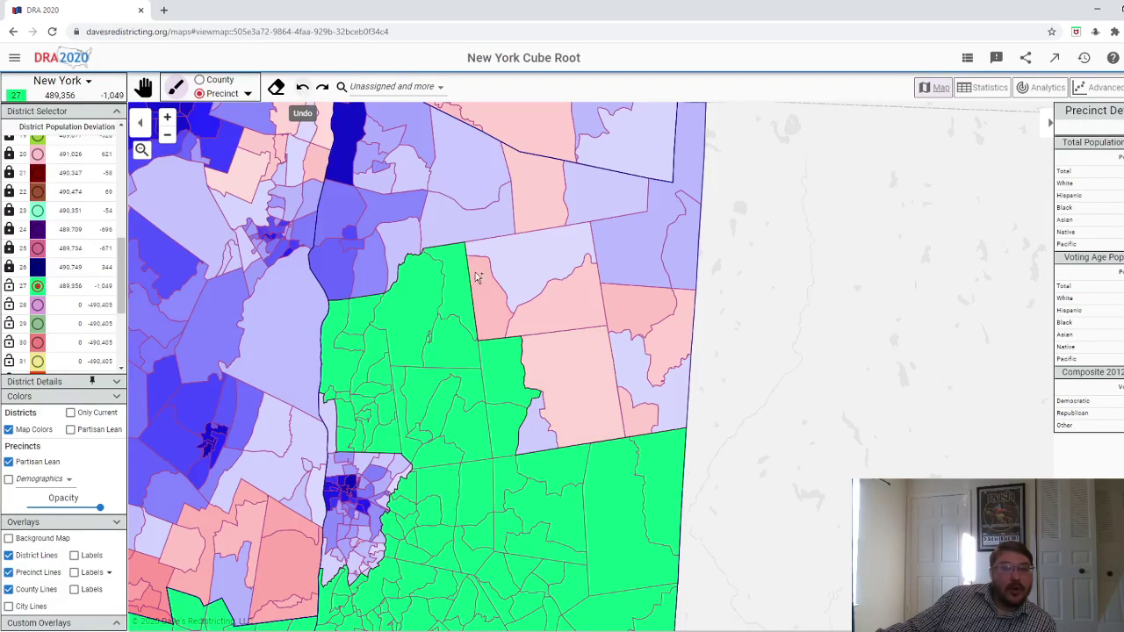
left_click(532, 432)
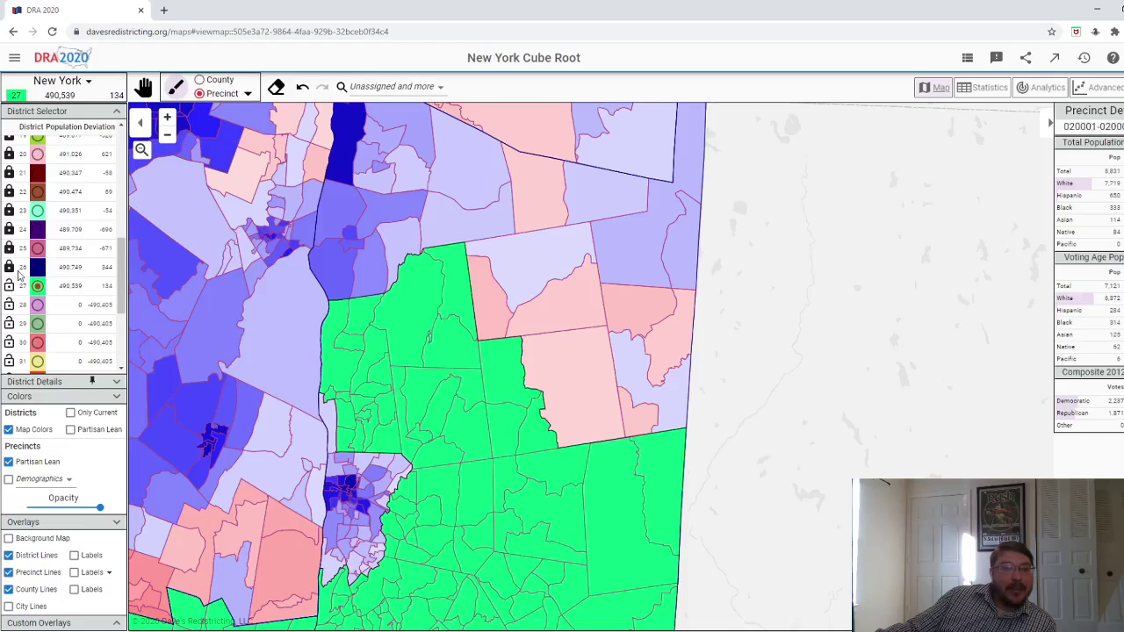
- Lock district 27 and assign the rest of Dutchess County plus all of Ulster and Sullivan counties to district 28
left_click_drag(394, 316, 542, 209)
left_click(216, 80)
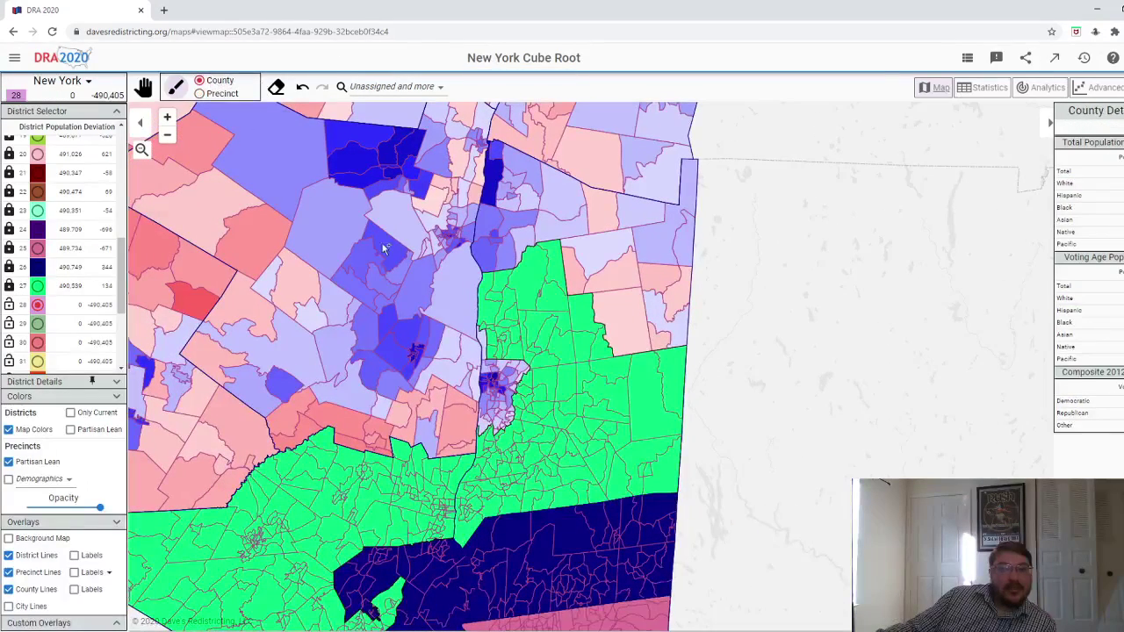
left_click(506, 252)
left_click(418, 291)
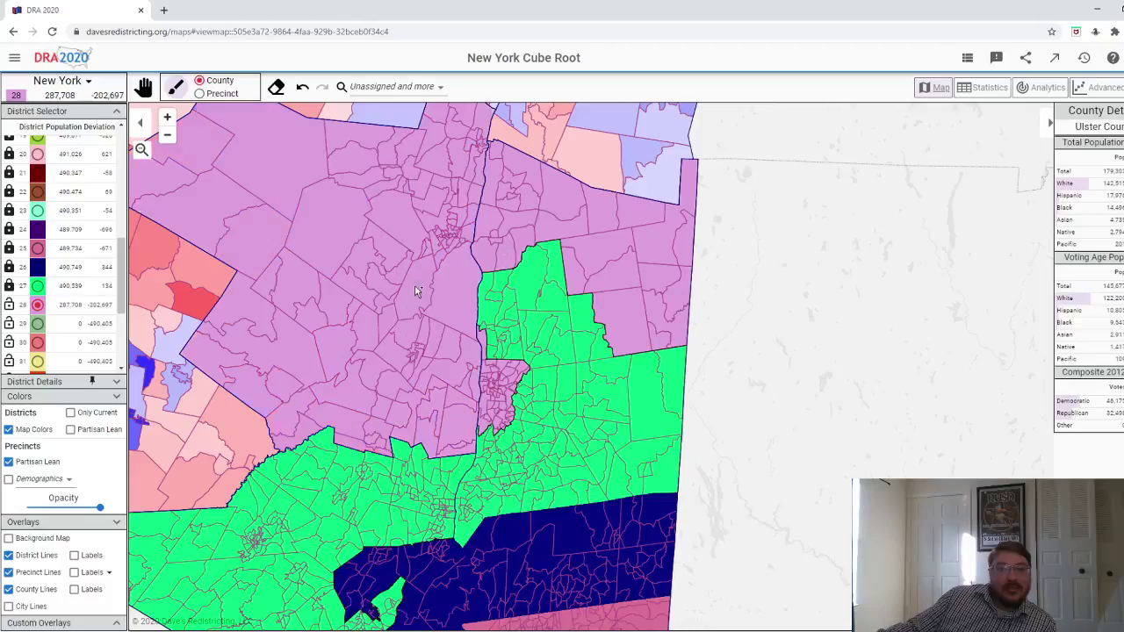
scroll(818, 289, "down", 2)
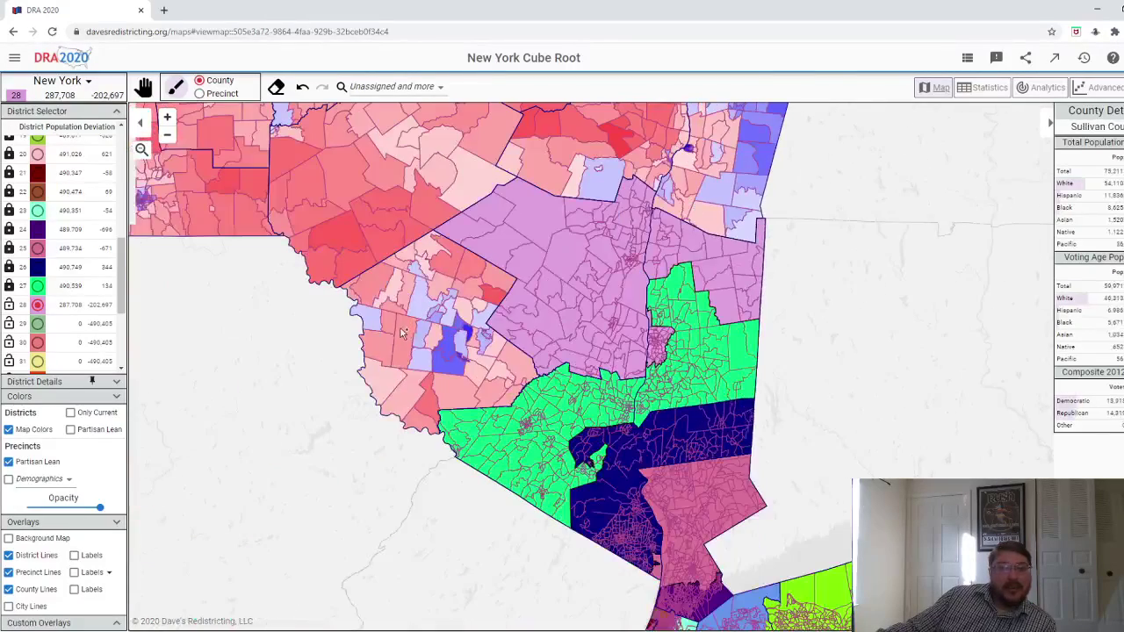
left_click(352, 327)
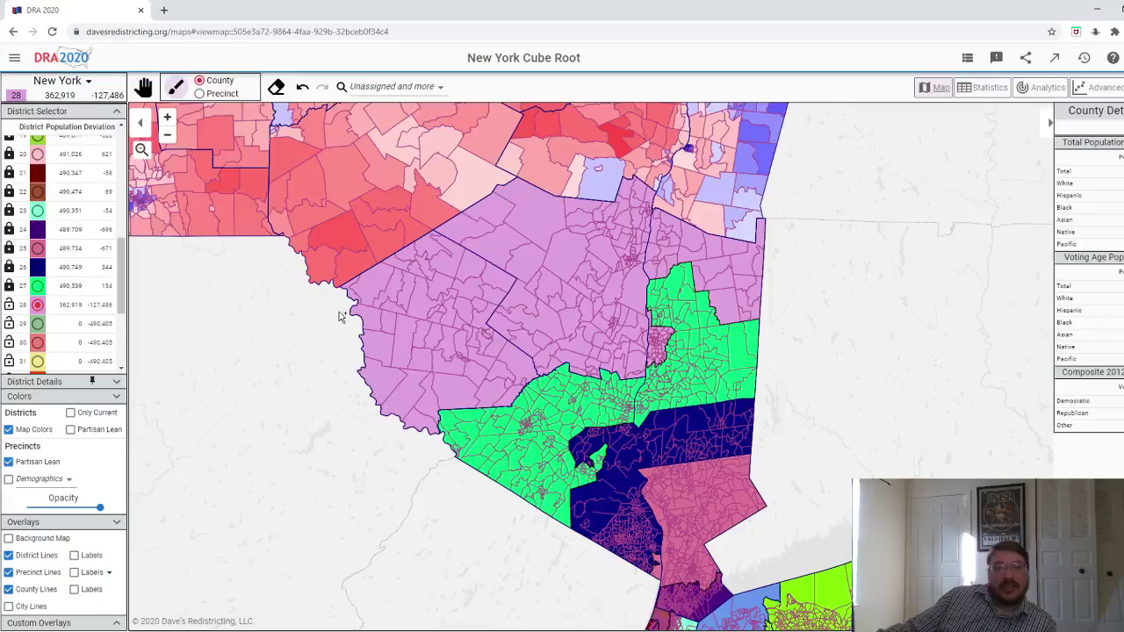
- Add all of Greene County and Columbia County, across the river from it, to district 28
scroll(341, 316, "down", 2)
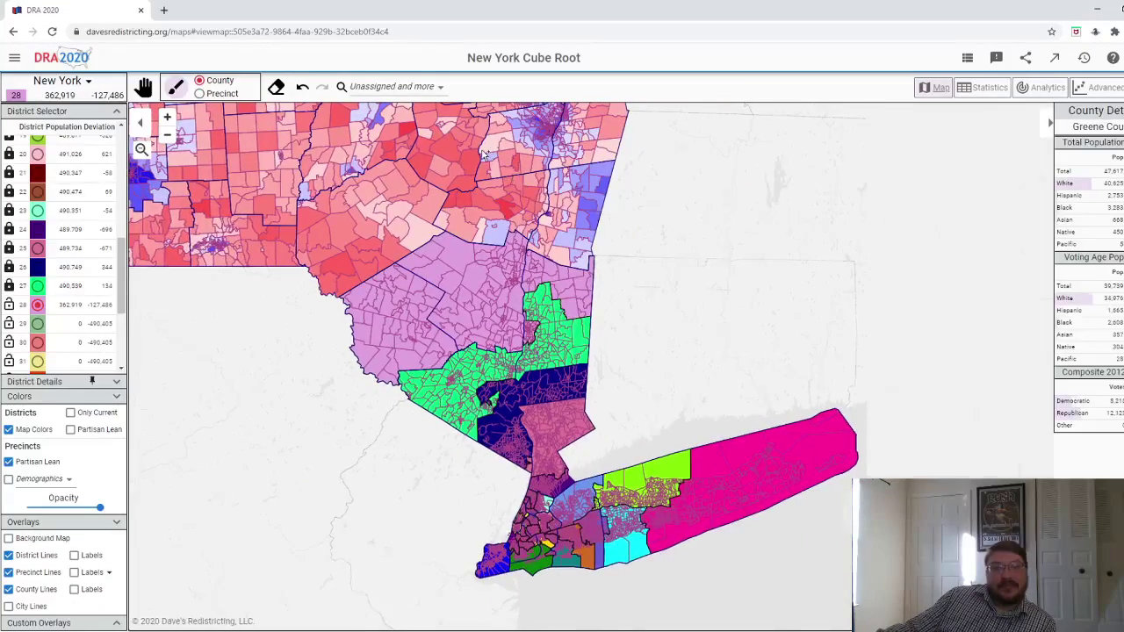
scroll(483, 155, "up", 2)
left_click(533, 255)
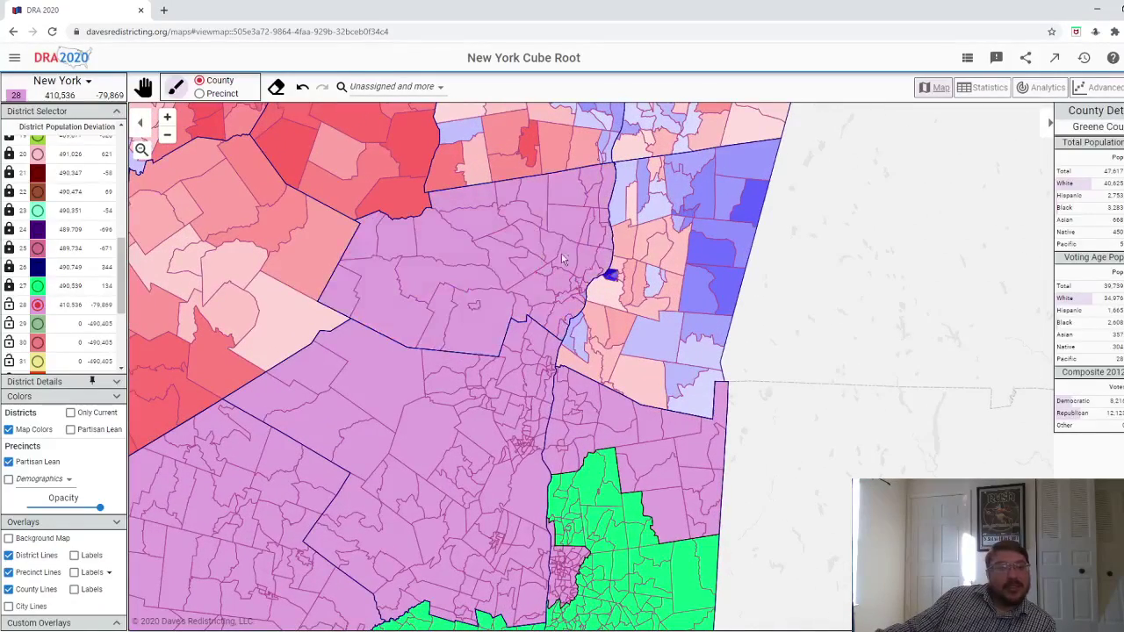
left_click(660, 272)
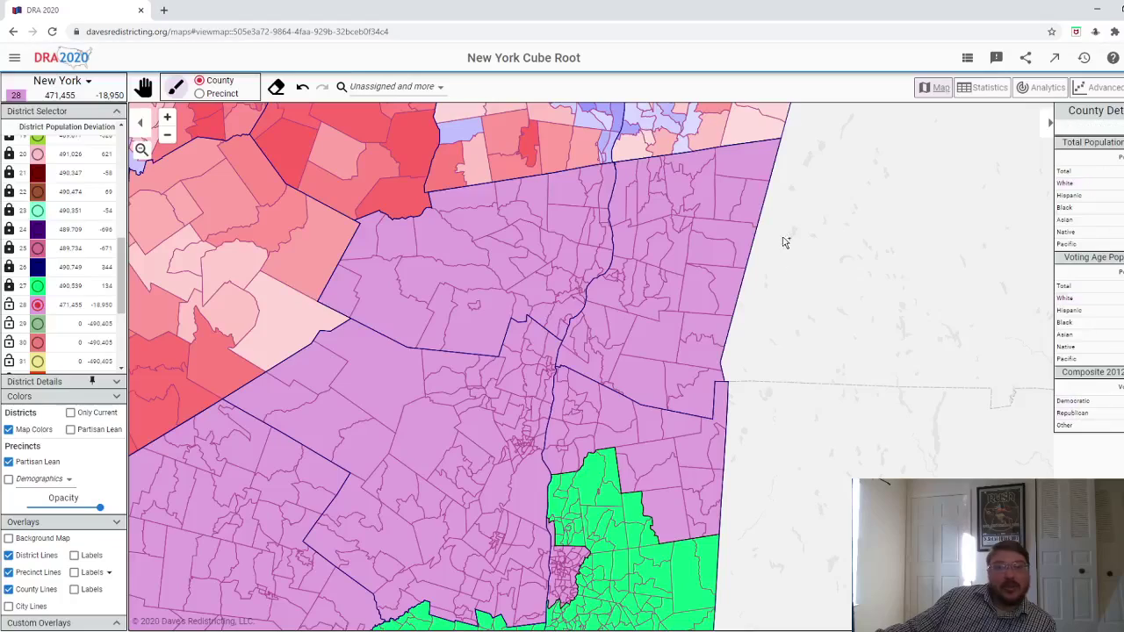
- Add the first precinct at the eastern corner of Delaware County to district 28, reaching a population of 474,992
key("Up")
key("Up")
key("Up")
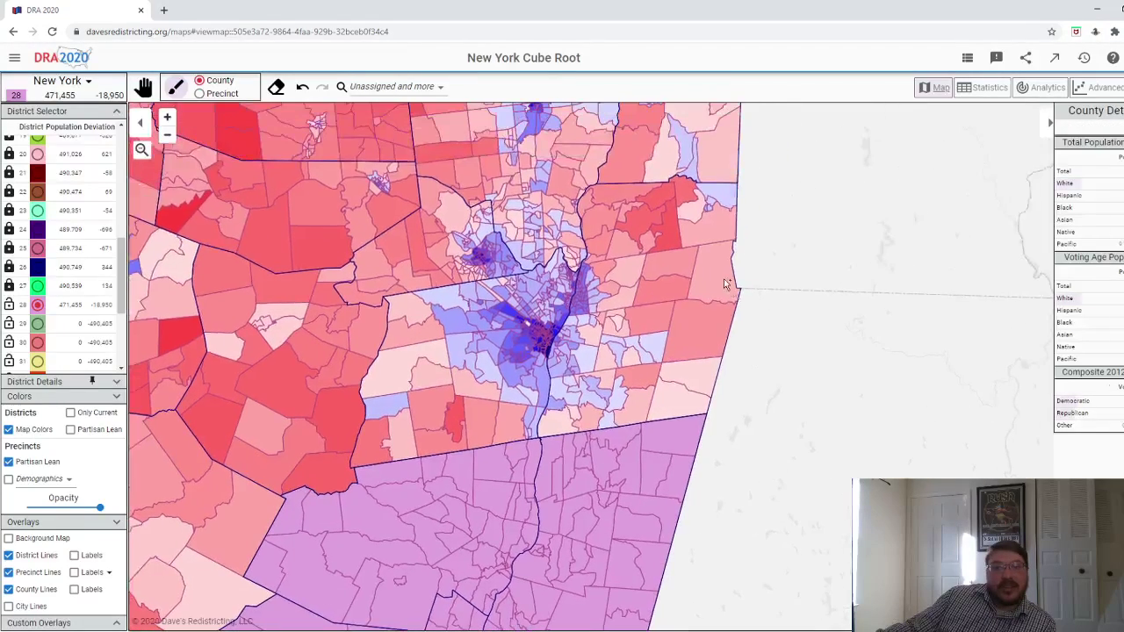
left_click(200, 93)
key("Down")
key("Down")
key("Down")
key("Left")
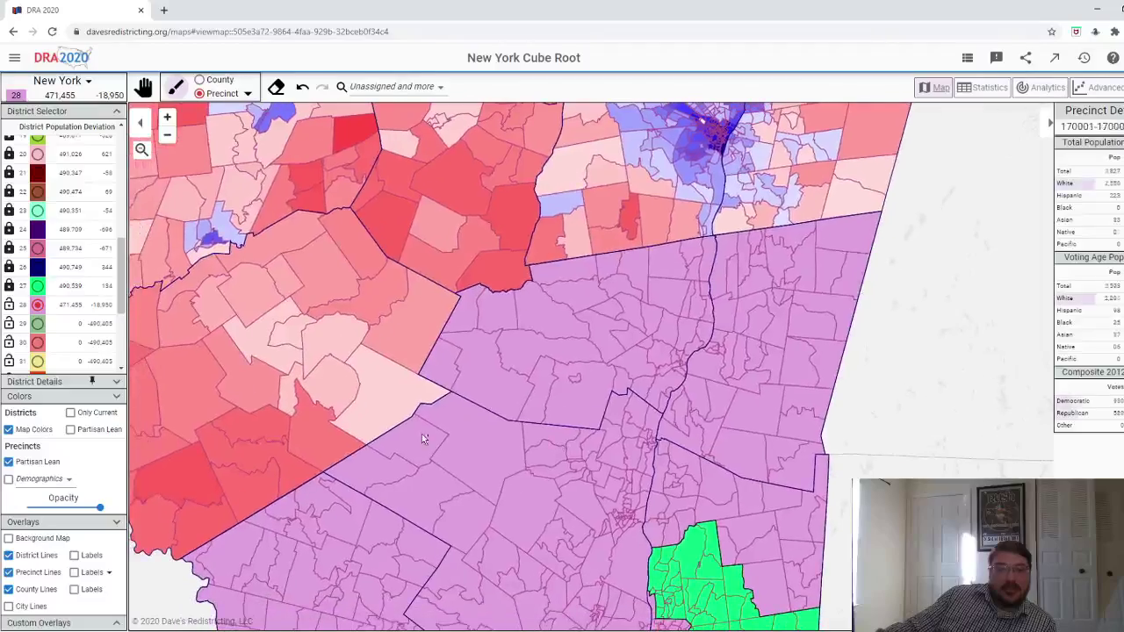
key("Up")
key("Up")
scroll(445, 451, "up", 1)
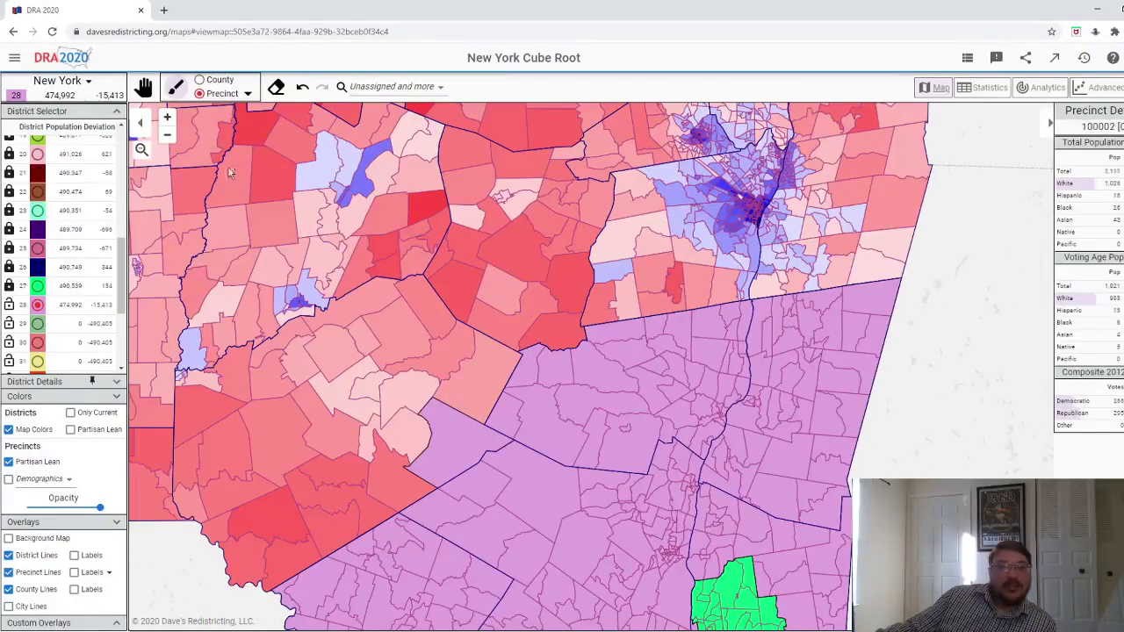
- Extend district 28 through the eastern and southern Delaware County precincts to a population of 491,115 and lock the district
left_click(213, 80)
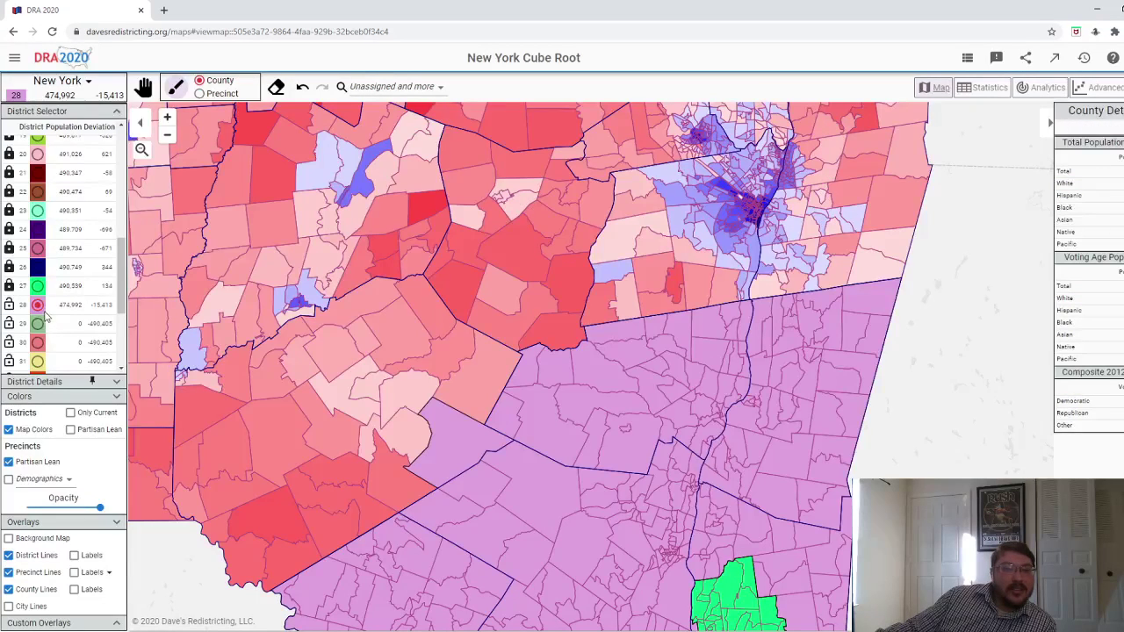
left_click(200, 93)
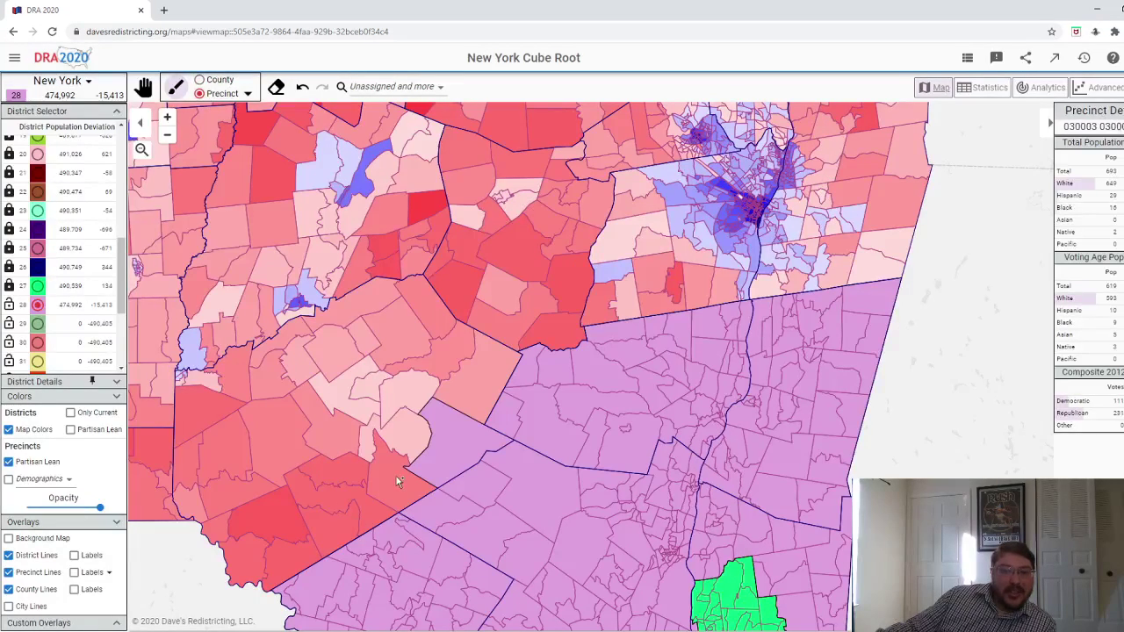
left_click(455, 379)
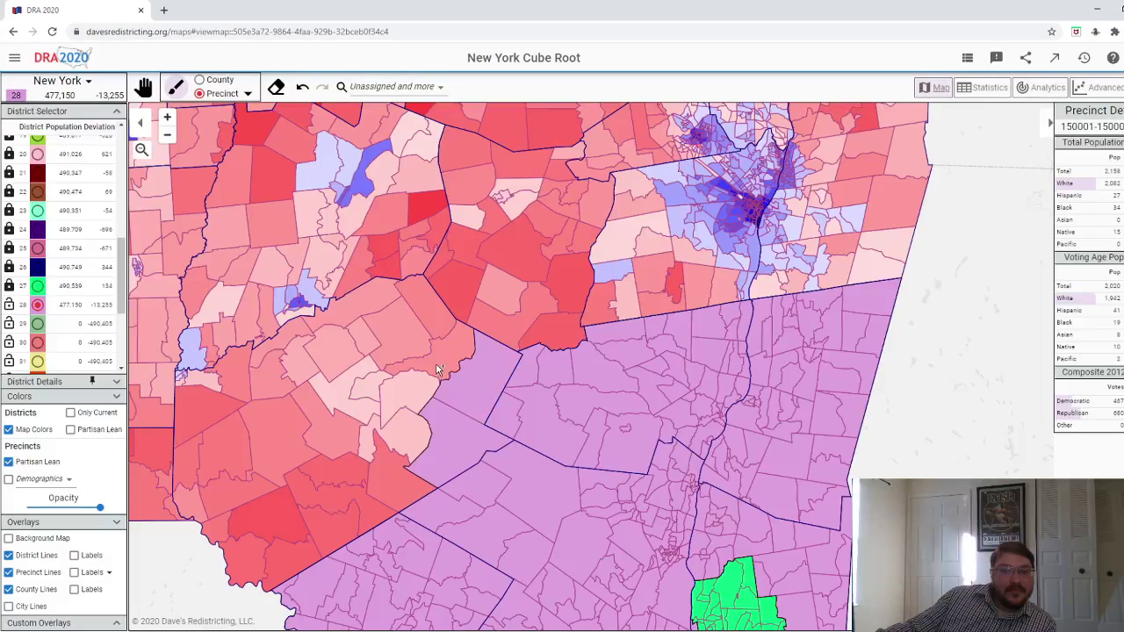
mouse_move(438, 369)
left_mouse_down()
mouse_move(377, 430)
mouse_move(383, 477)
mouse_move(365, 506)
mouse_move(353, 476)
mouse_move(336, 513)
left_mouse_up()
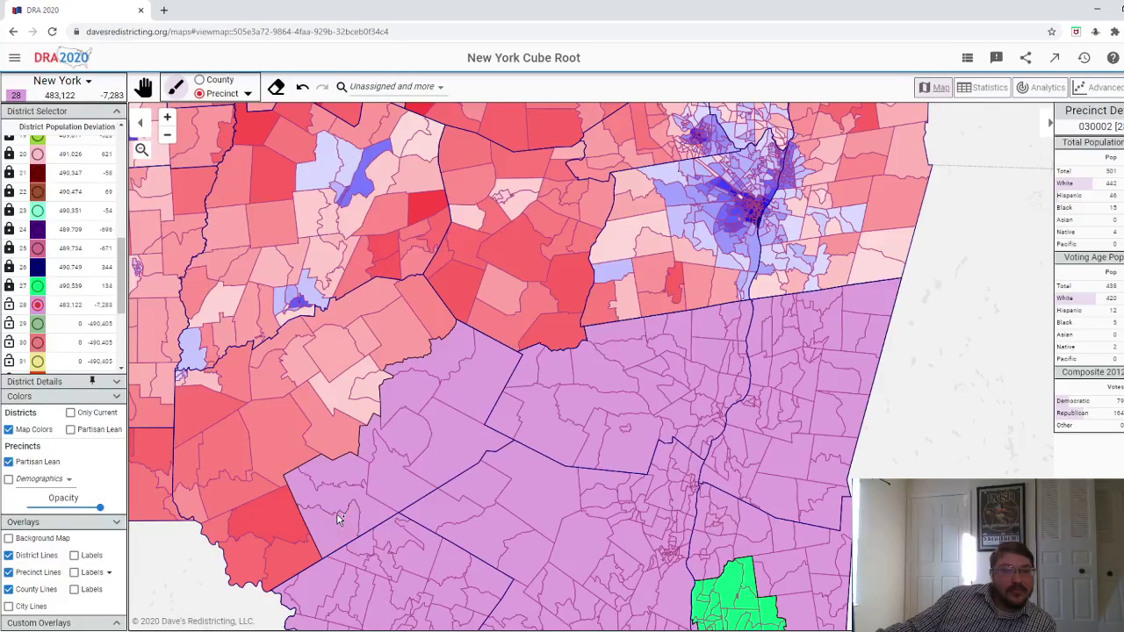
mouse_move(303, 553)
left_mouse_down()
mouse_move(283, 535)
mouse_move(231, 535)
mouse_move(235, 562)
left_mouse_up()
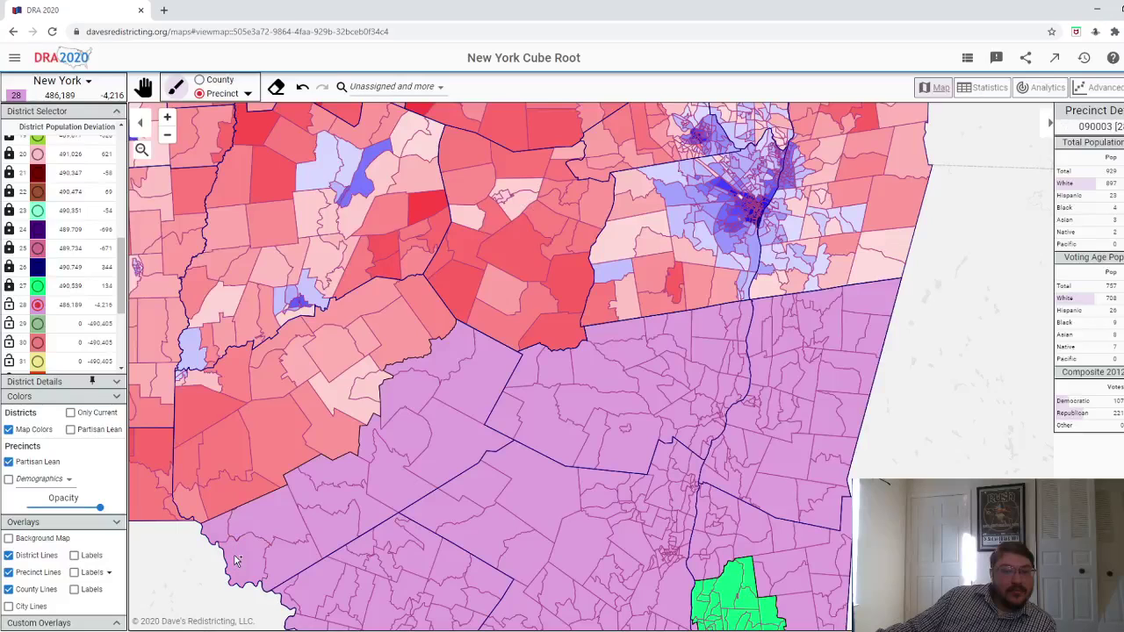
left_click_drag(374, 401, 364, 410)
left_click(364, 409)
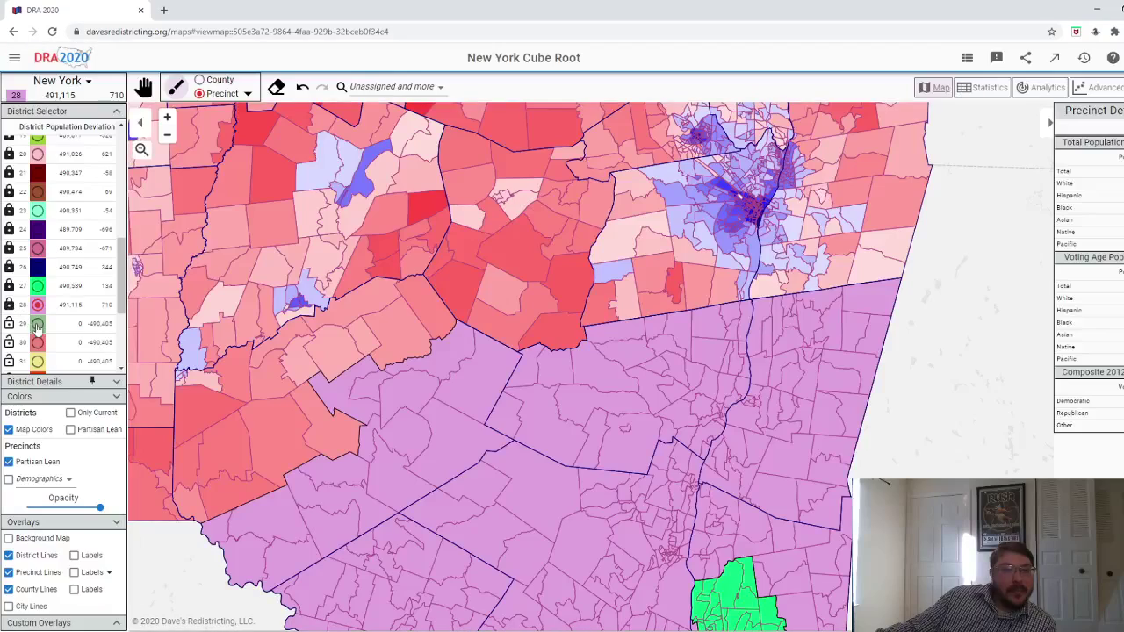
- Make district 29 the active district and assign all of Rensselaer County to it
left_click(199, 80)
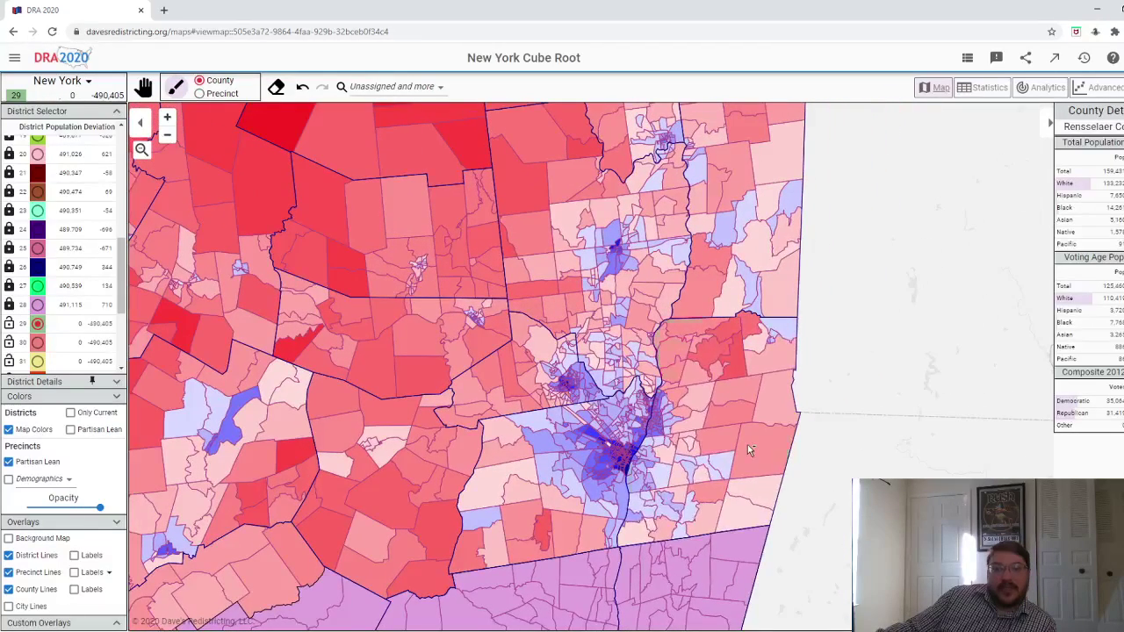
left_click(676, 422)
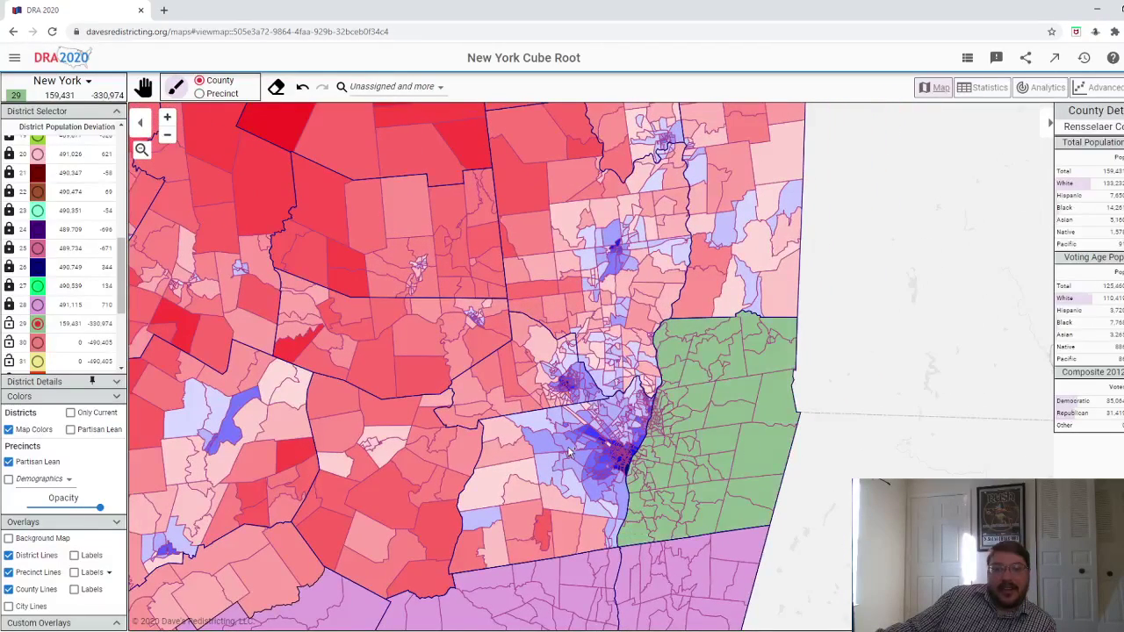
- Try filling district 29 with all of Albany County and the precincts along Schenectady County's southern edge
left_click(568, 447)
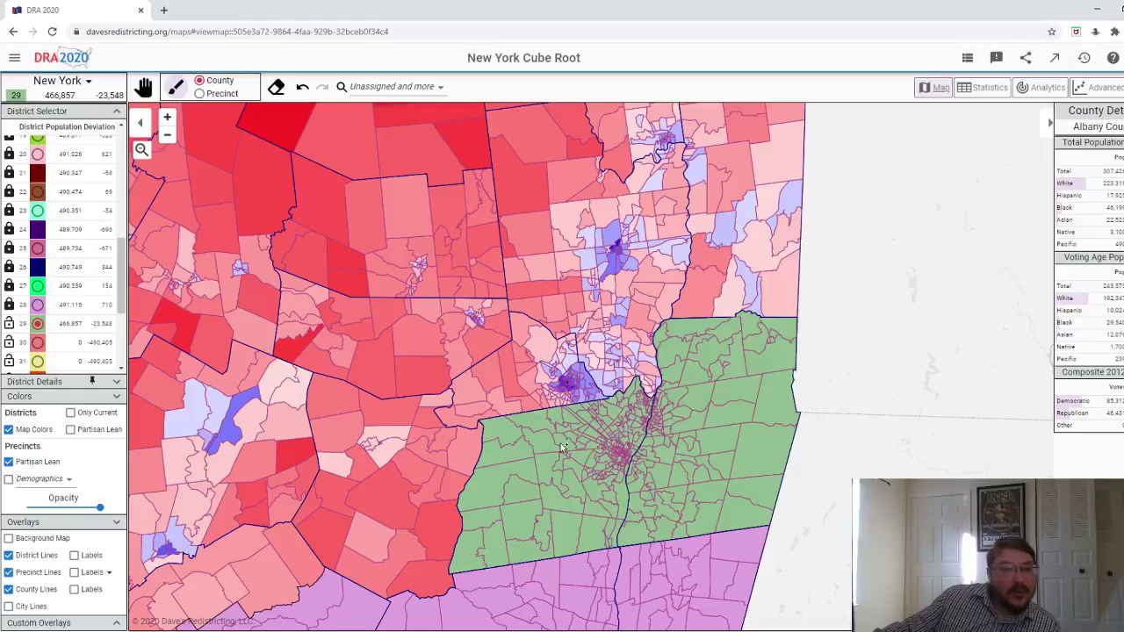
scroll(579, 367, "up", 3)
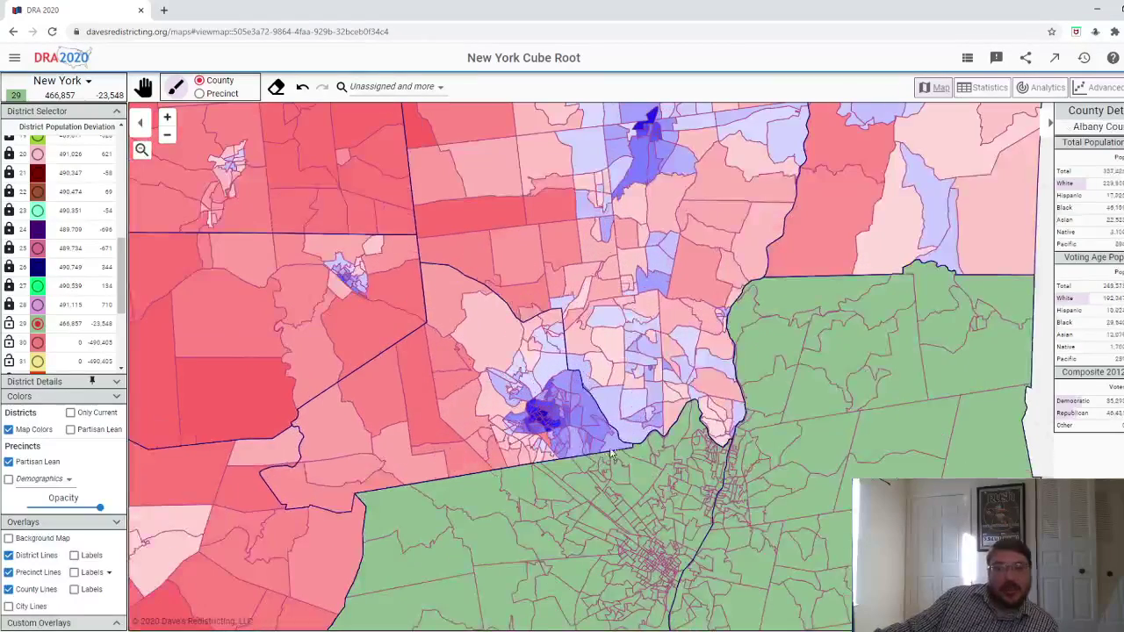
left_click(200, 93)
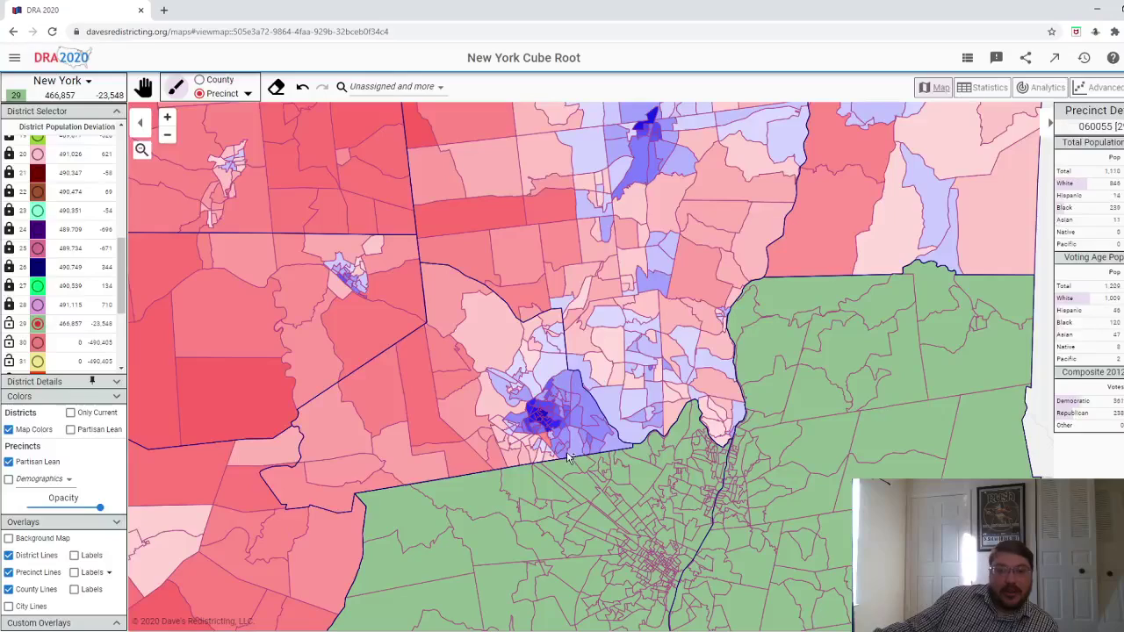
scroll(569, 454, "up", 2)
scroll(569, 454, "up", 1)
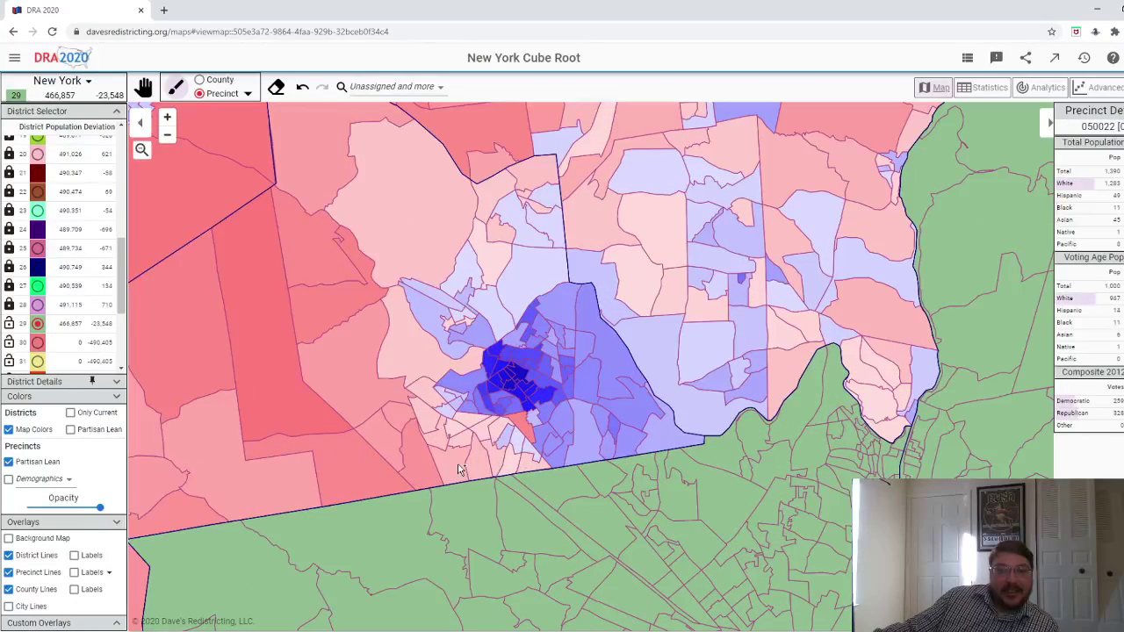
mouse_move(462, 471)
left_mouse_down()
mouse_move(532, 459)
mouse_move(517, 441)
mouse_move(450, 440)
mouse_move(477, 412)
mouse_move(518, 413)
mouse_move(565, 457)
mouse_move(576, 451)
mouse_move(555, 430)
left_mouse_up()
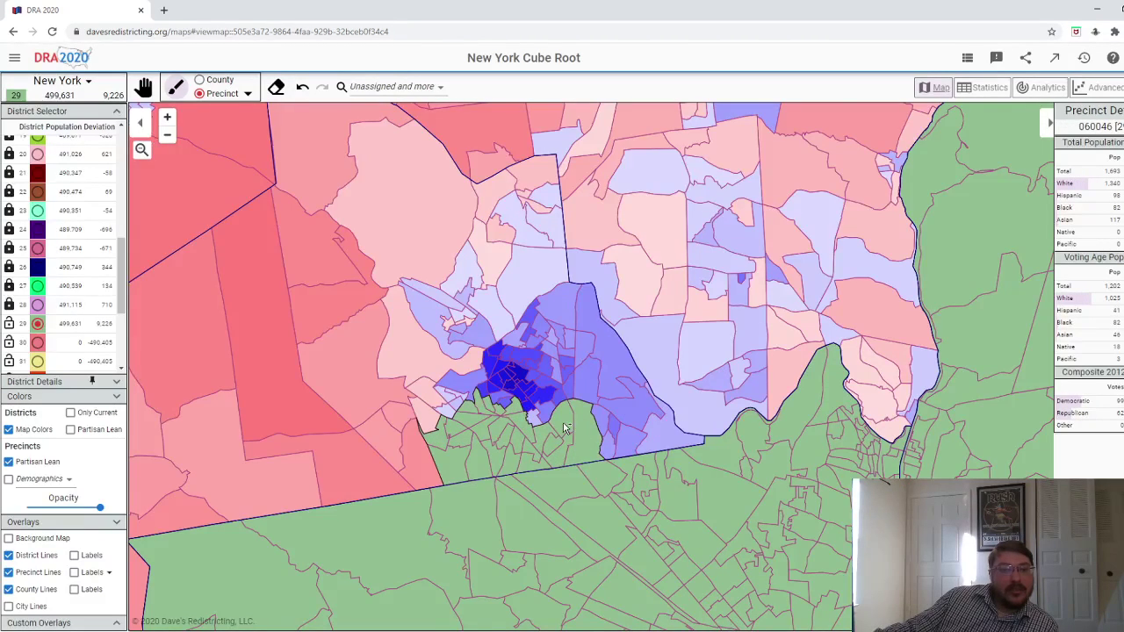
- Undo the Schenectady County precinct additions and the assignment of Albany County to district 29
scroll(564, 427, "up", 1)
left_click(303, 88)
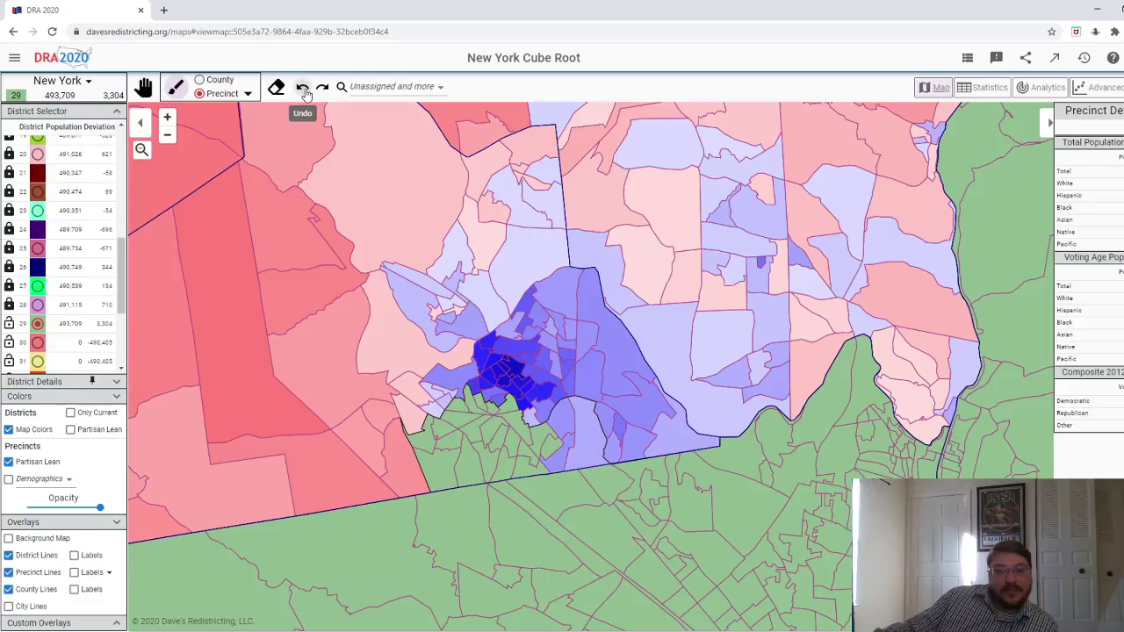
left_click(303, 91)
left_click(303, 91)
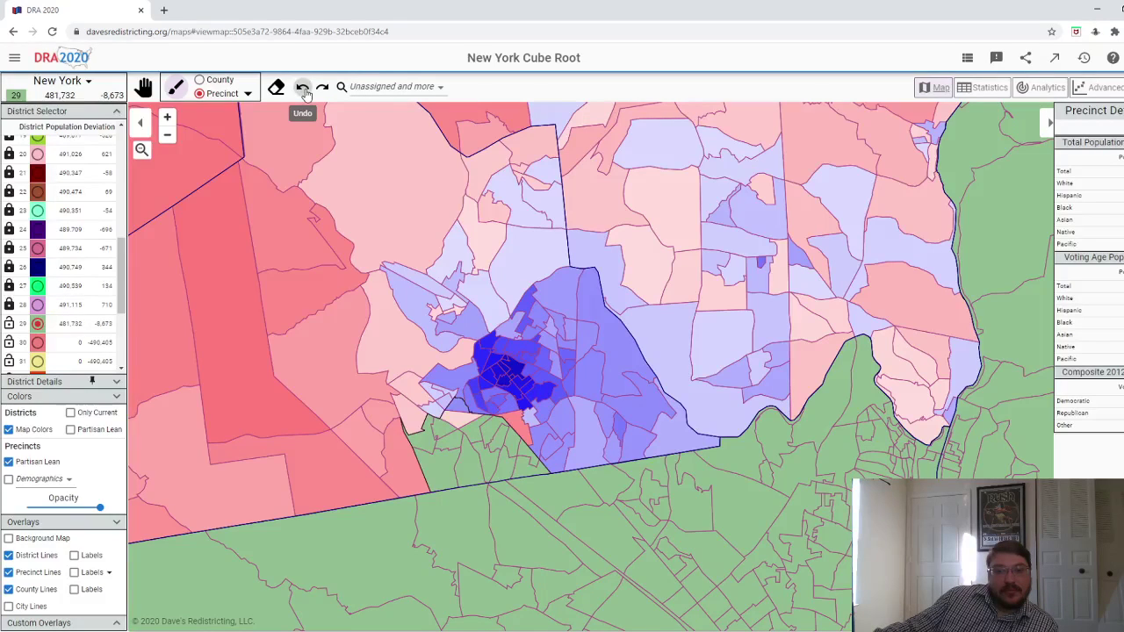
left_click(303, 91)
left_click(303, 91)
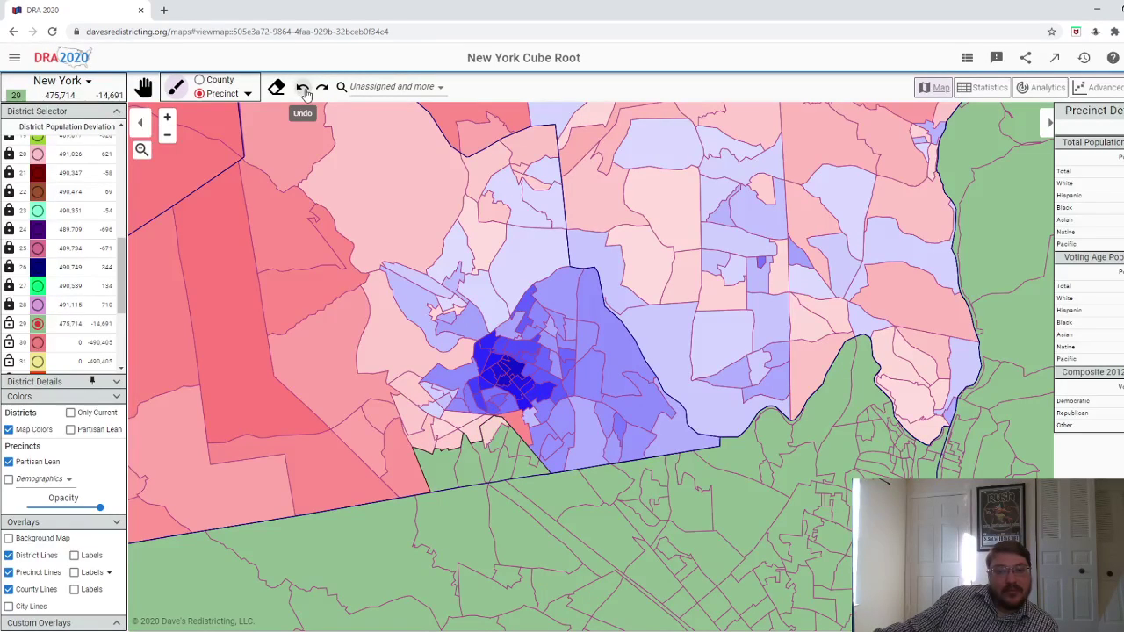
left_click(303, 90)
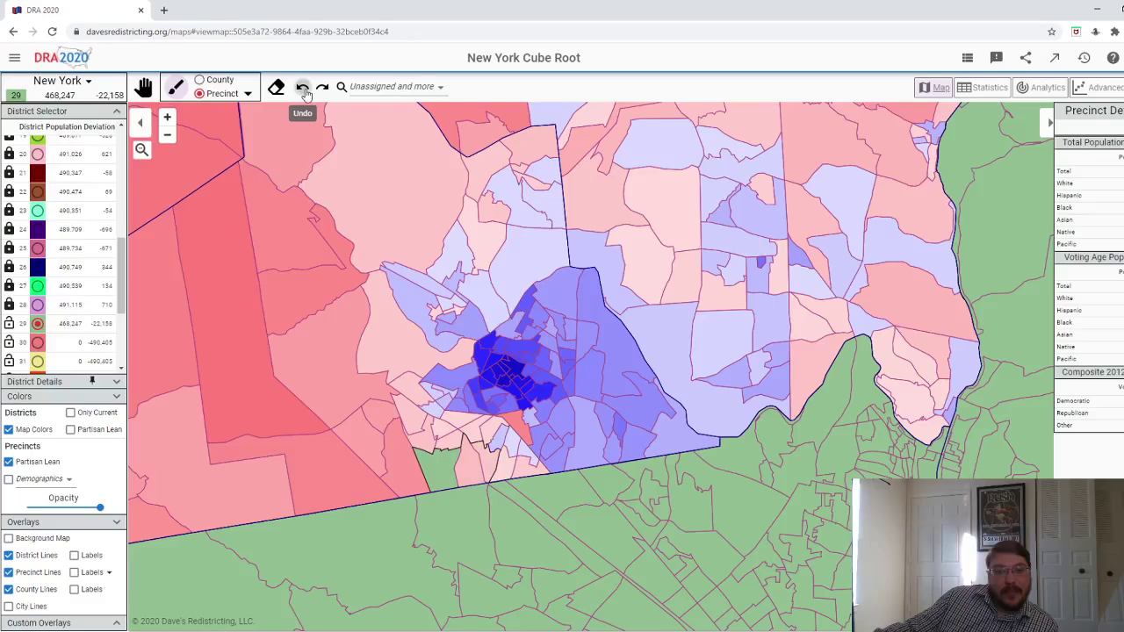
left_click(303, 90)
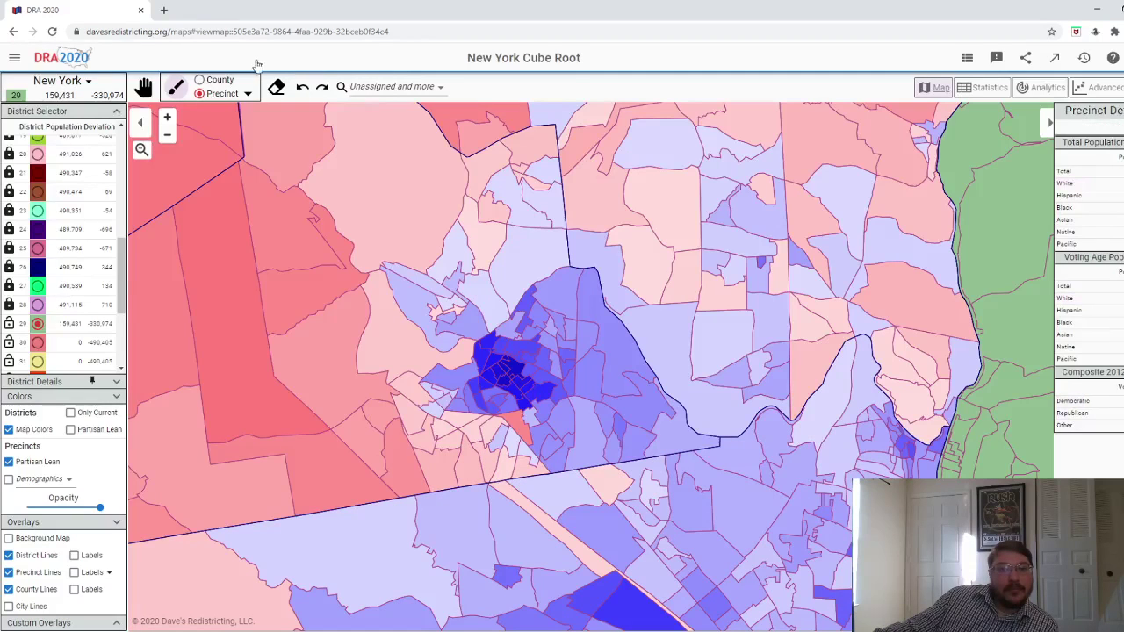
- Restore Albany County's assignment to district 29, extend it through southern Schenectady County precincts to a population of 491,111, and lock it
left_click(322, 87)
left_click_drag(532, 462, 471, 423)
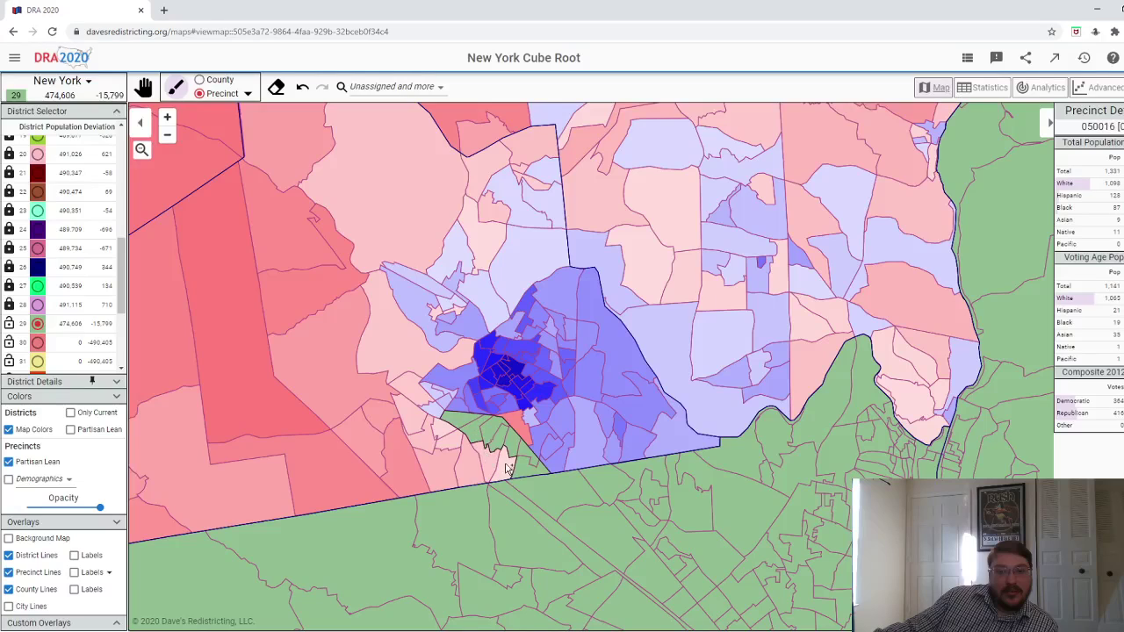
left_click_drag(506, 469, 488, 444)
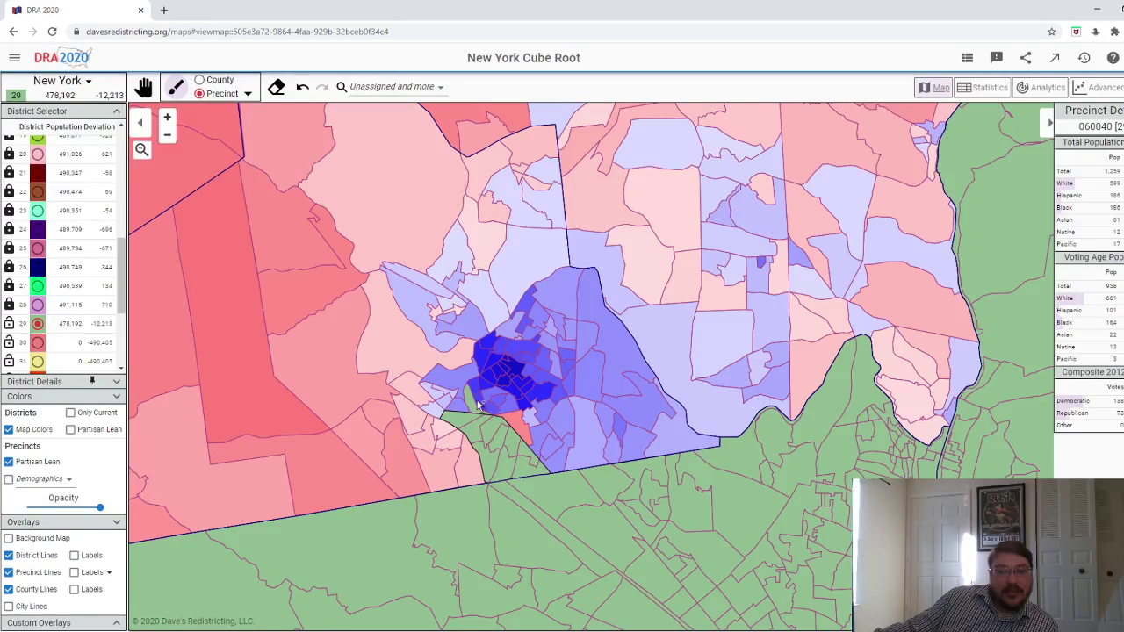
mouse_move(478, 404)
left_mouse_down()
mouse_move(481, 391)
mouse_move(492, 394)
mouse_move(533, 435)
left_mouse_up()
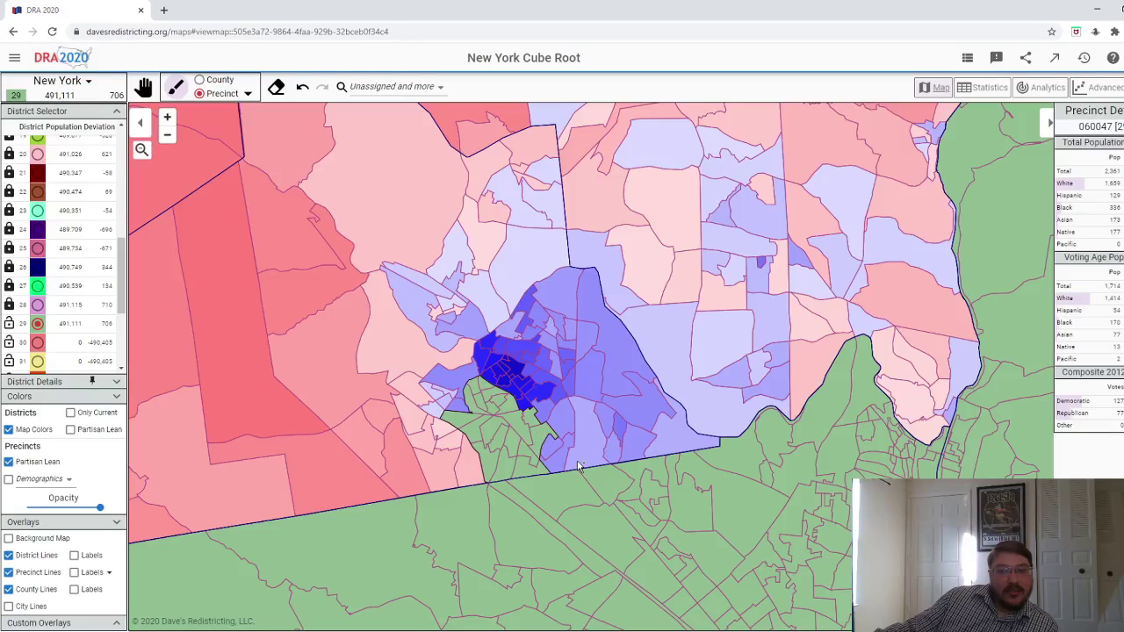
- Make district 30 the active district and assign Saratoga County and the rest of Schenectady County to it
left_click(38, 342)
scroll(615, 325, "down", 3)
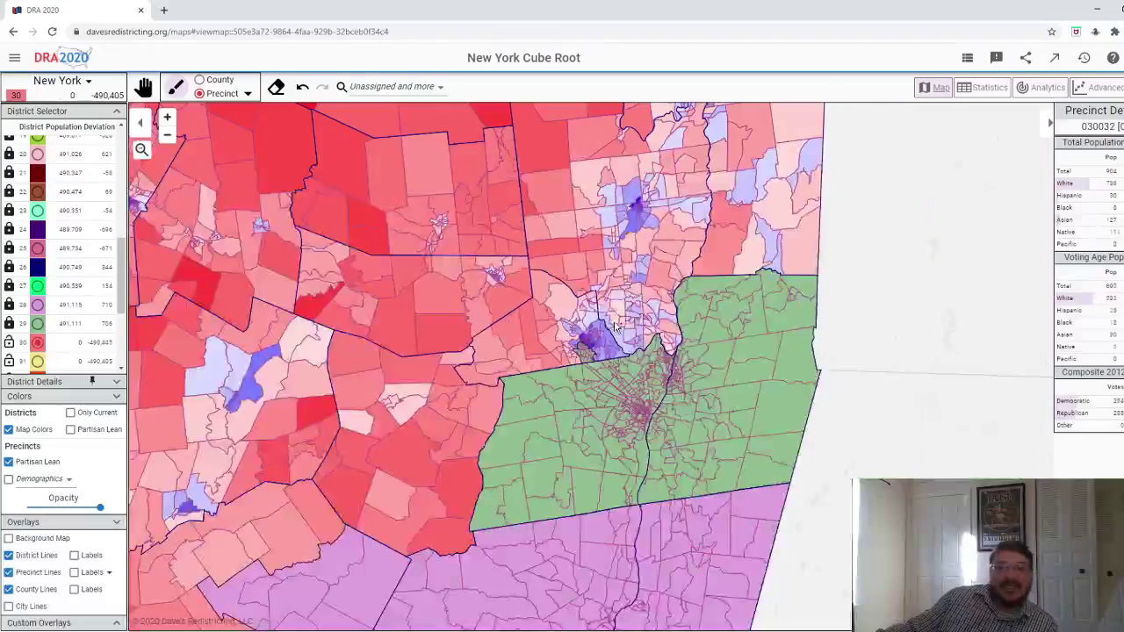
left_click(615, 325)
left_click(201, 80)
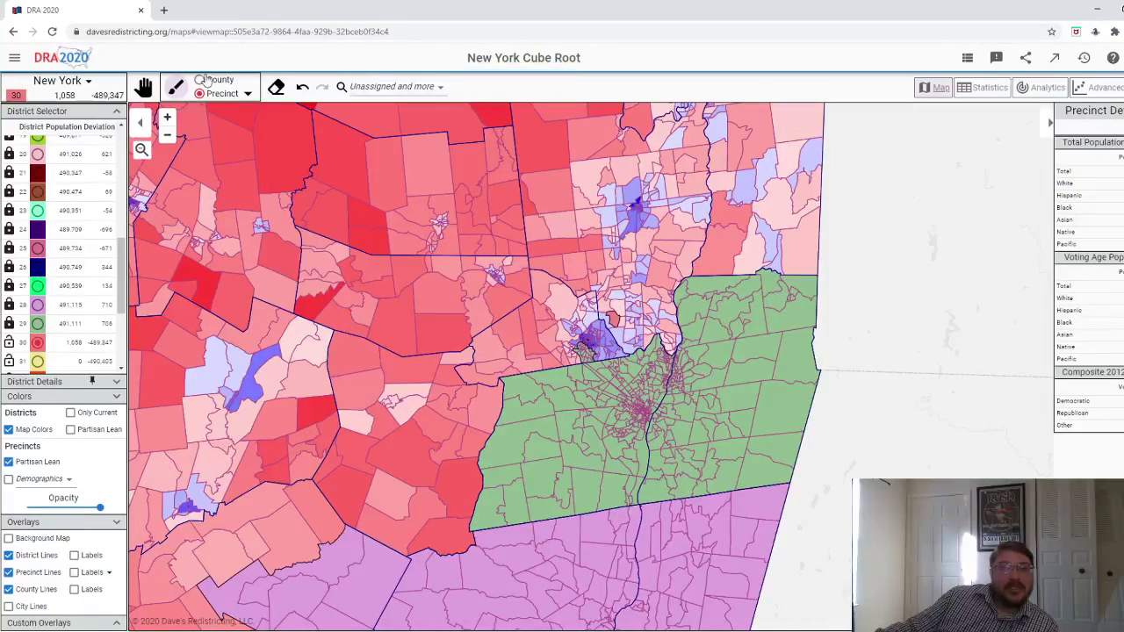
left_click(591, 278)
left_click(562, 325)
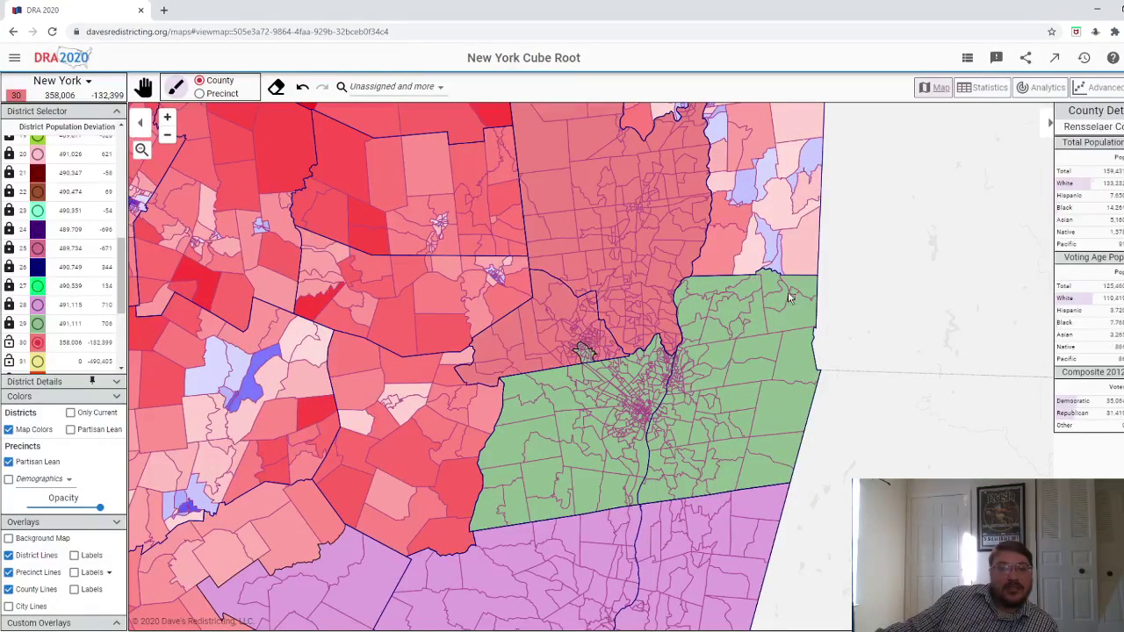
- Add Washington County and Warren County to district 30
key("Up")
left_click(794, 334)
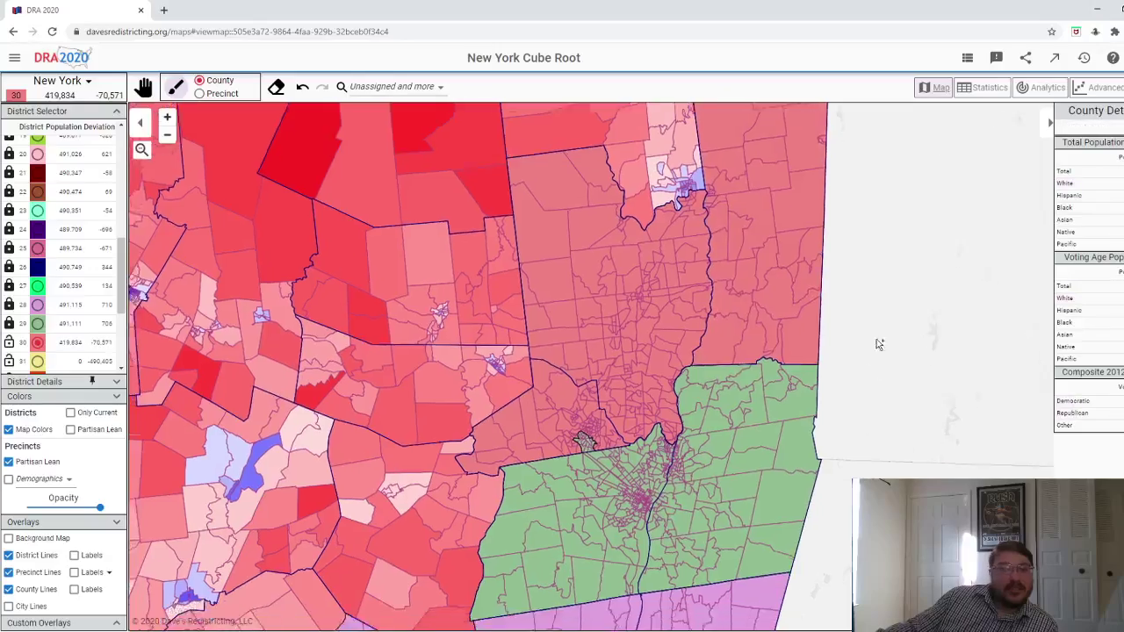
key("Up")
scroll(876, 345, "down", 3)
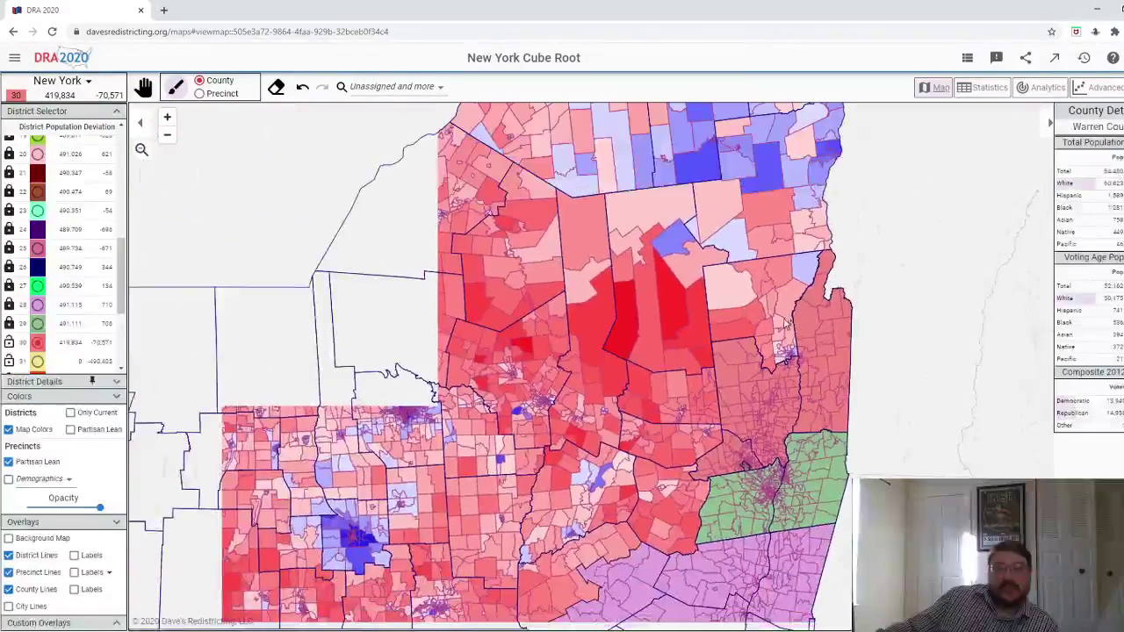
left_click(785, 326)
- Extend district 30 through the northeastern Schoharie County precincts to a population of 490,985 and lock the district
key("Down")
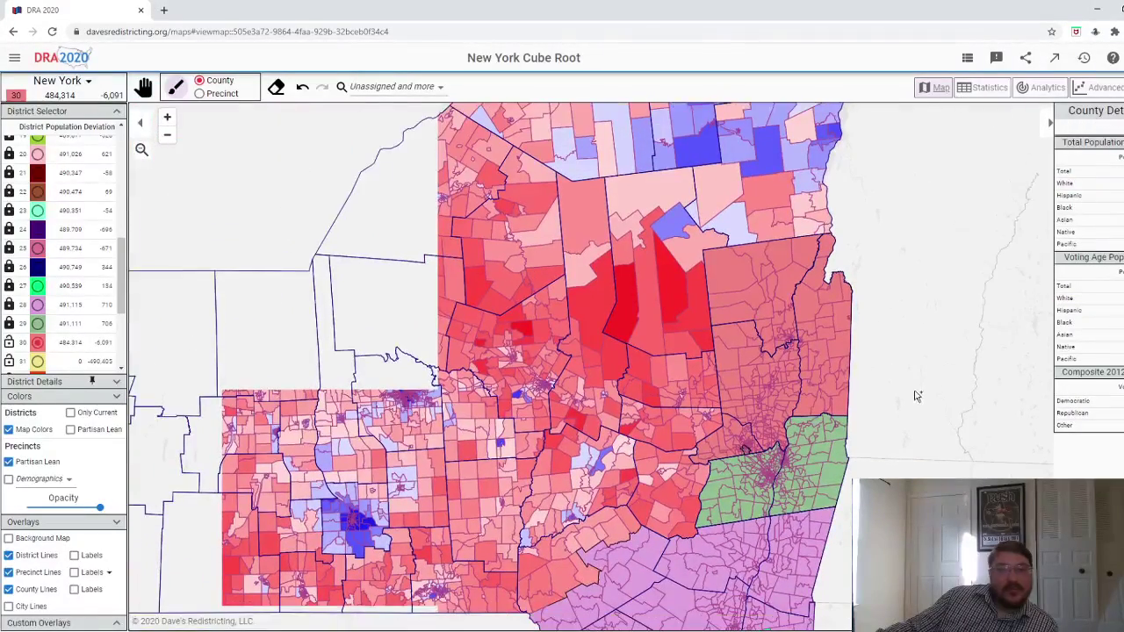
key("Down")
scroll(718, 474, "up", 1)
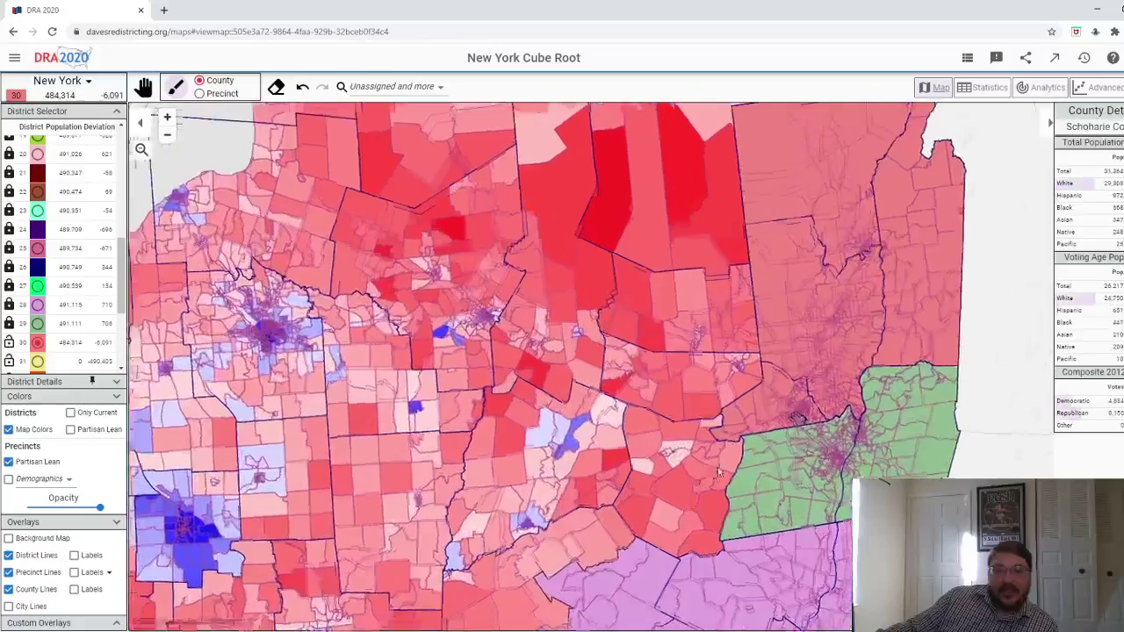
scroll(719, 474, "up", 2)
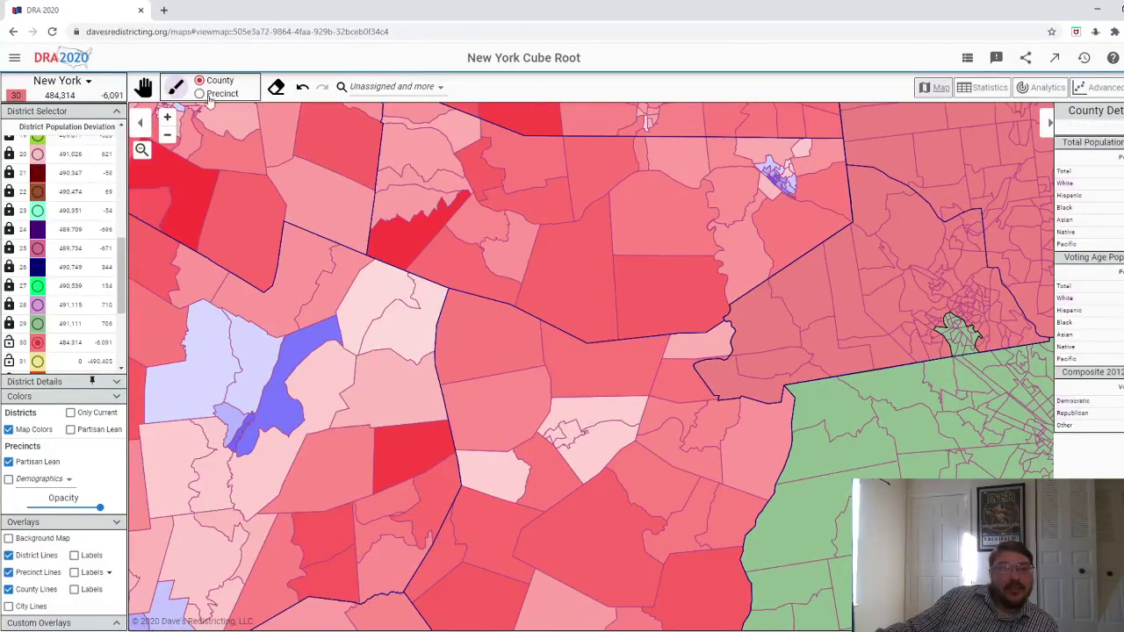
left_click(200, 93)
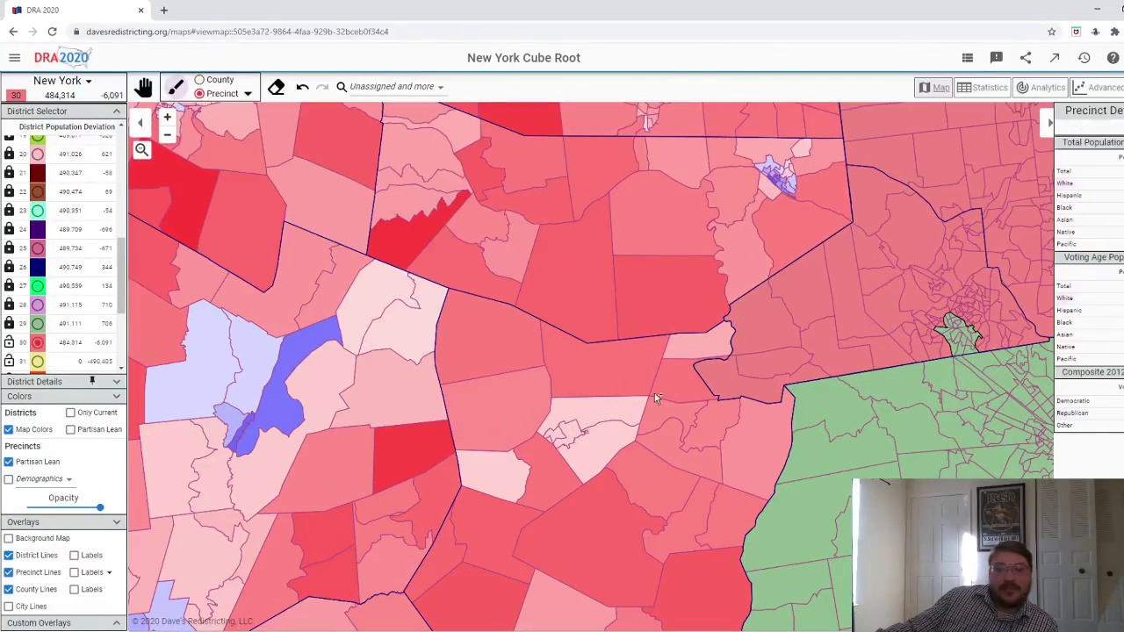
mouse_move(690, 386)
left_mouse_down()
mouse_move(682, 435)
mouse_move(752, 443)
left_mouse_up()
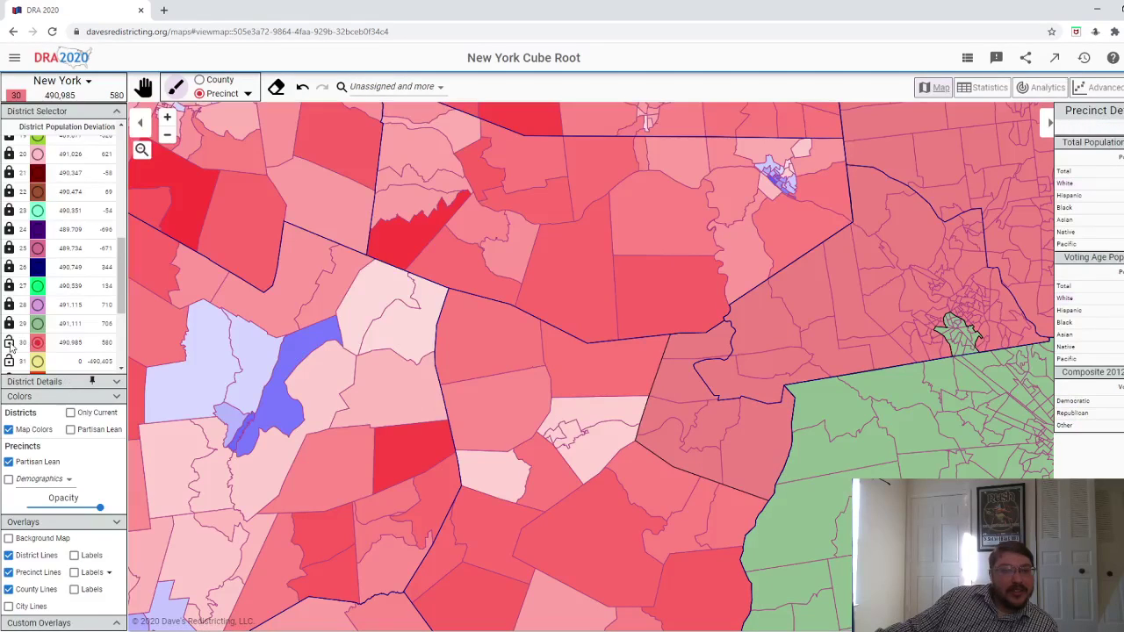
- Make district 31 the active district and assign Essex, Clinton, Franklin and St. Lawrence counties to it
scroll(70, 352, "down", 2)
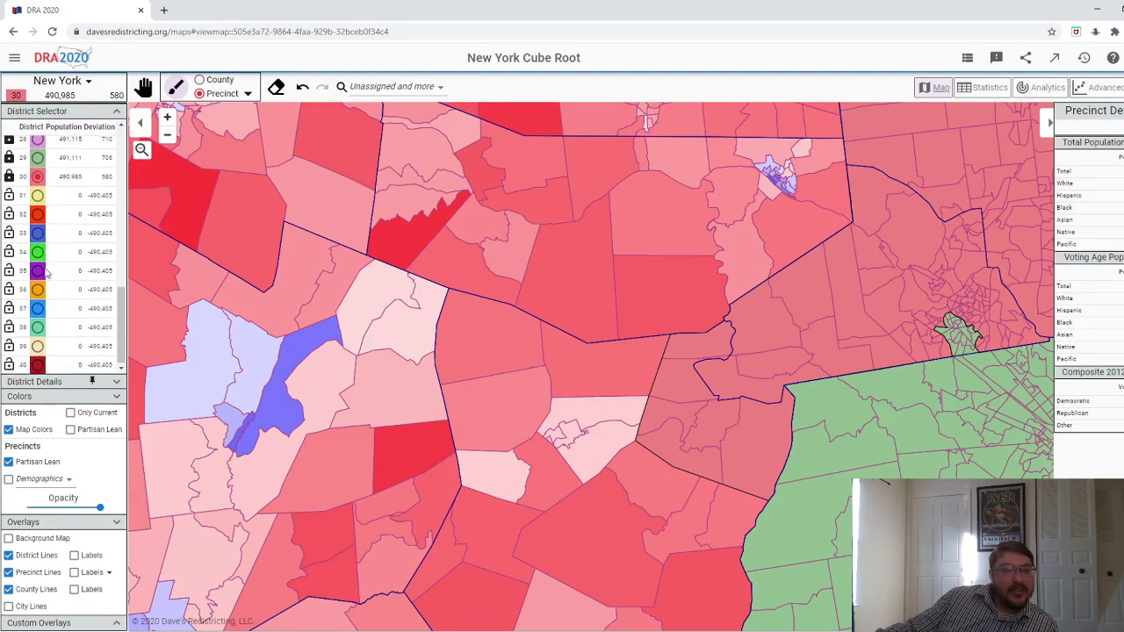
left_click(37, 195)
scroll(576, 378, "down", 5)
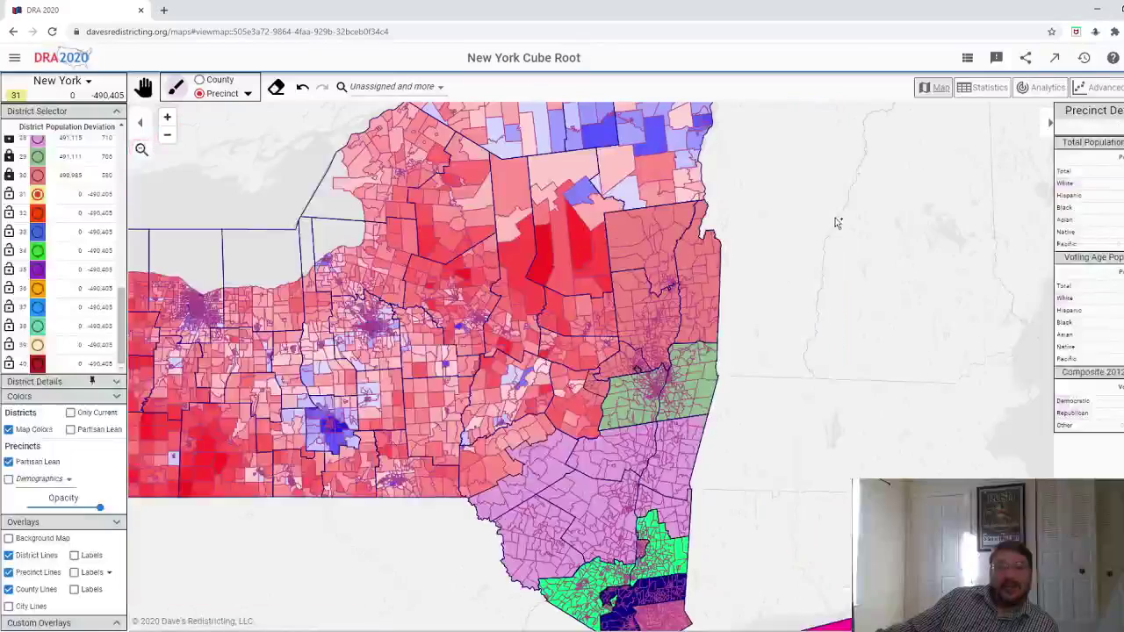
left_click_drag(837, 223, 816, 462)
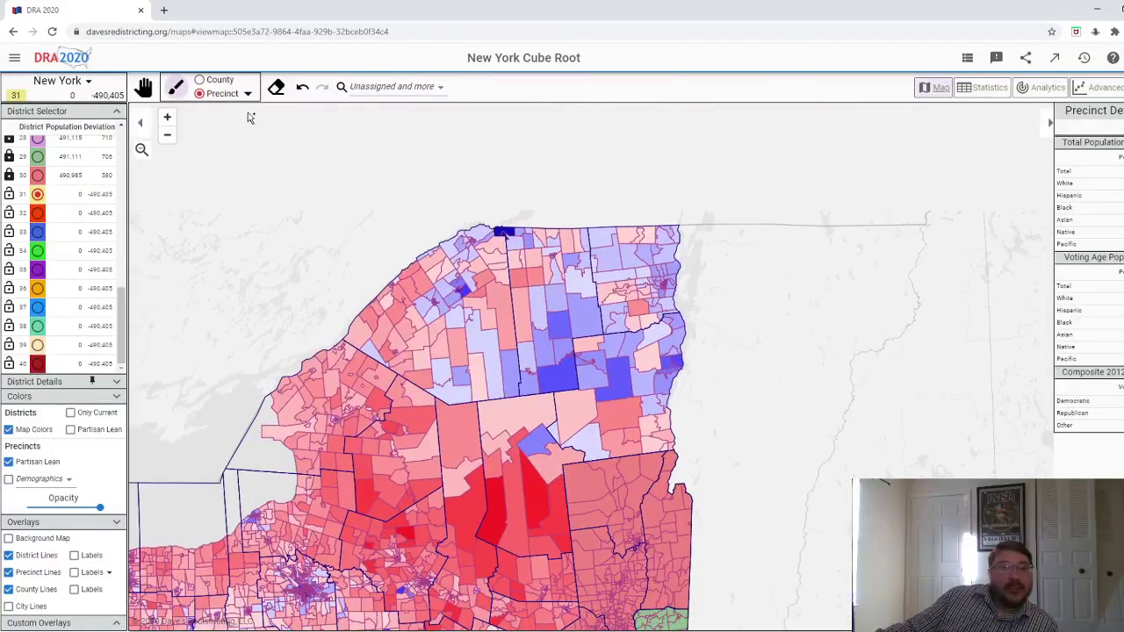
left_click(200, 80)
left_click(639, 415)
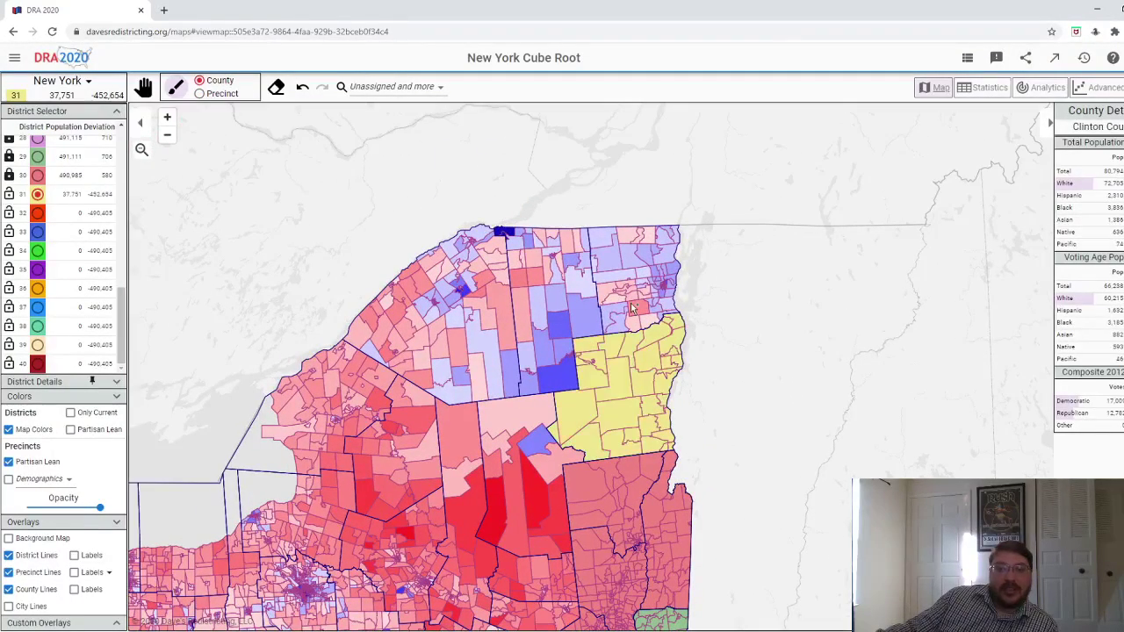
left_click(631, 307)
left_click(548, 308)
left_click(483, 309)
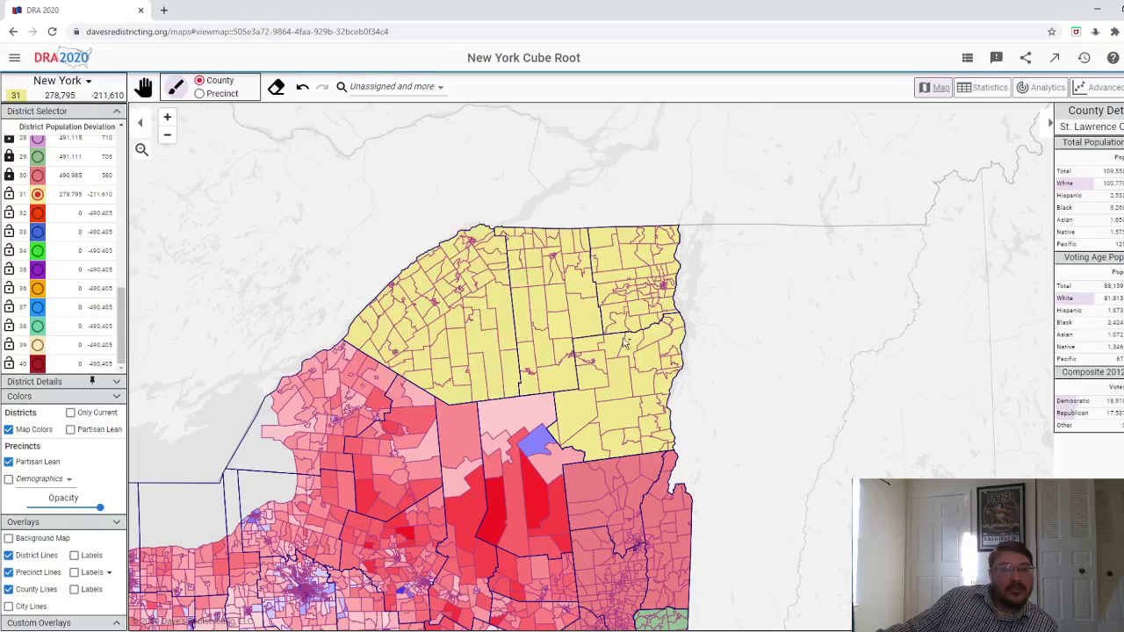
- Add Hamilton, Herkimer, Fulton, Montgomery and Lewis counties to district 31
mouse_move(834, 409)
left_mouse_down()
mouse_move(858, 329)
mouse_move(802, 326)
left_mouse_up()
left_click(514, 369)
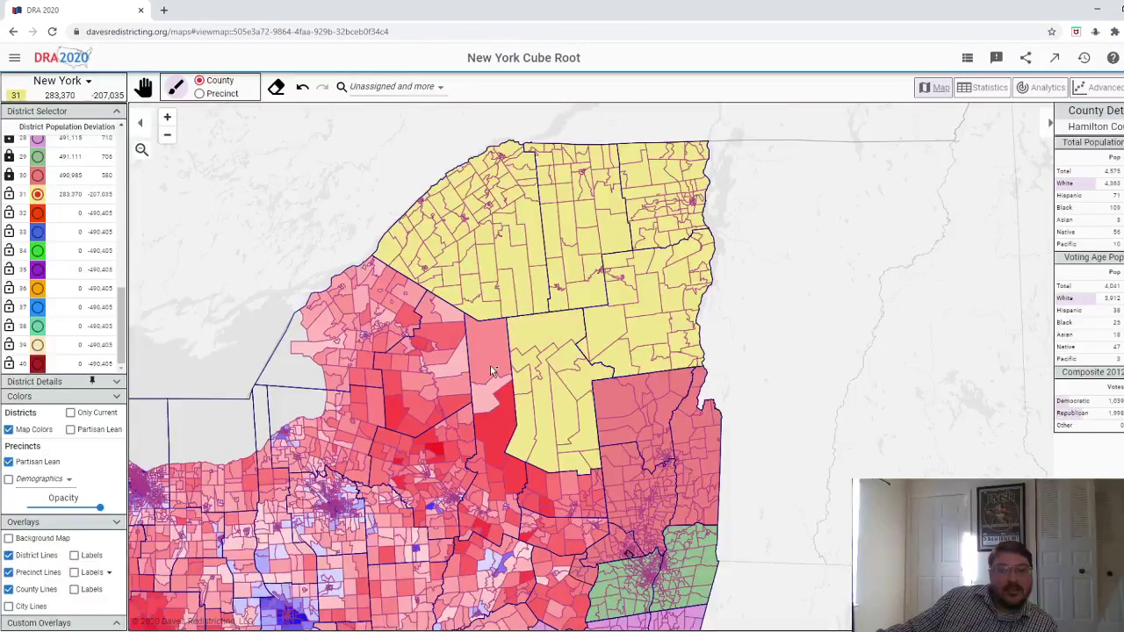
left_click(472, 364)
left_click(574, 502)
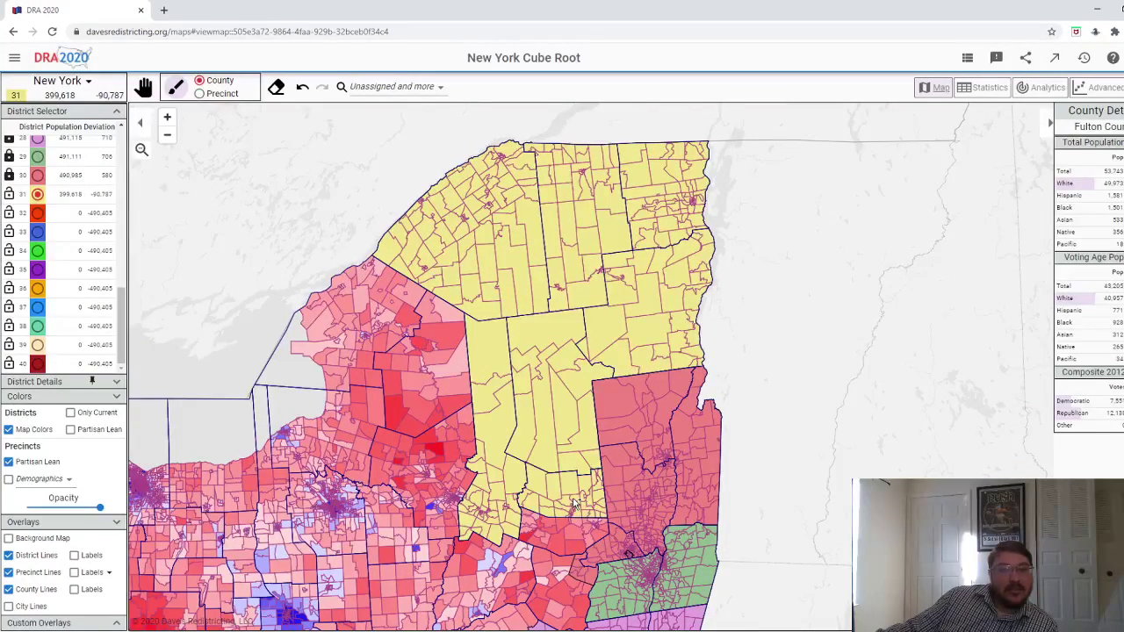
left_click(559, 533)
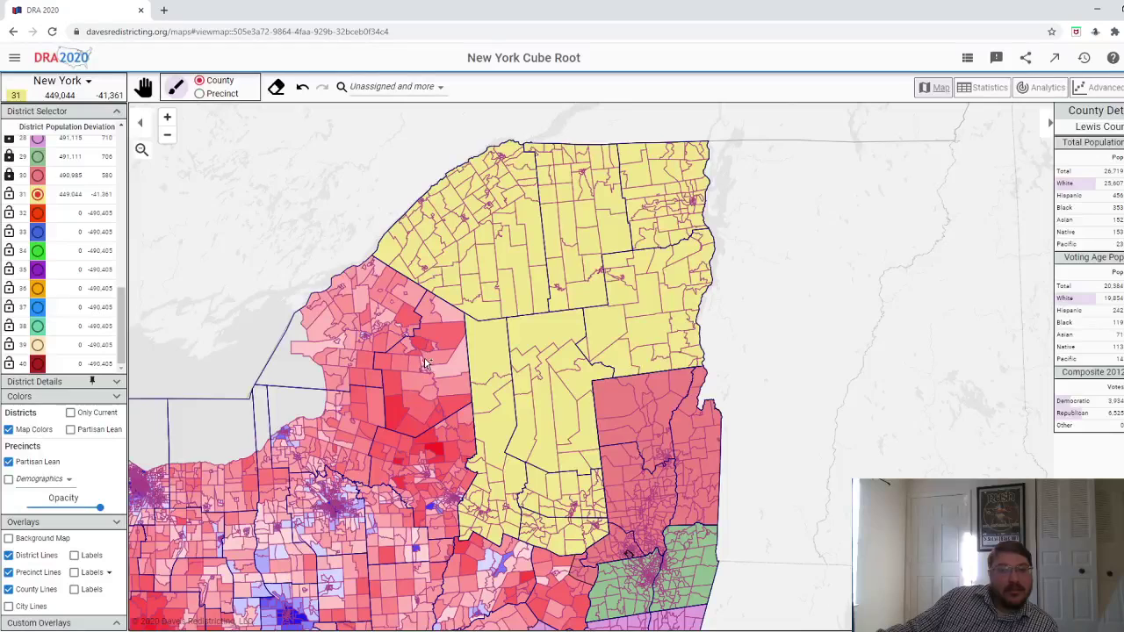
left_click(428, 365)
- Try completing district 31 with either Jefferson County or the rest of Schoharie County, undoing each assignment
left_click(303, 347)
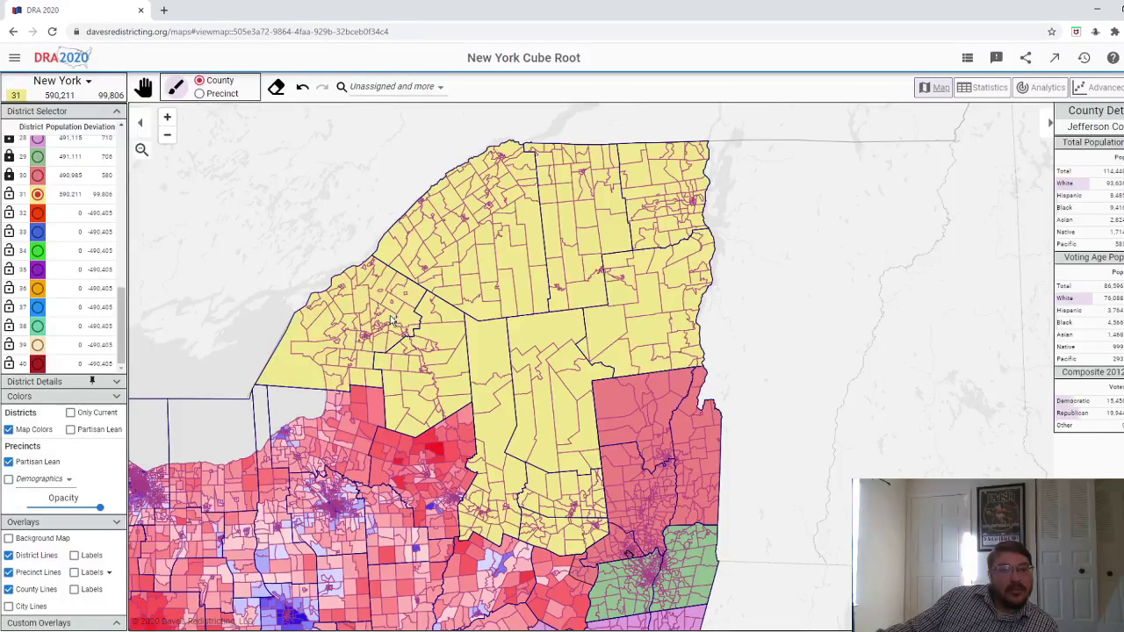
left_click(302, 86)
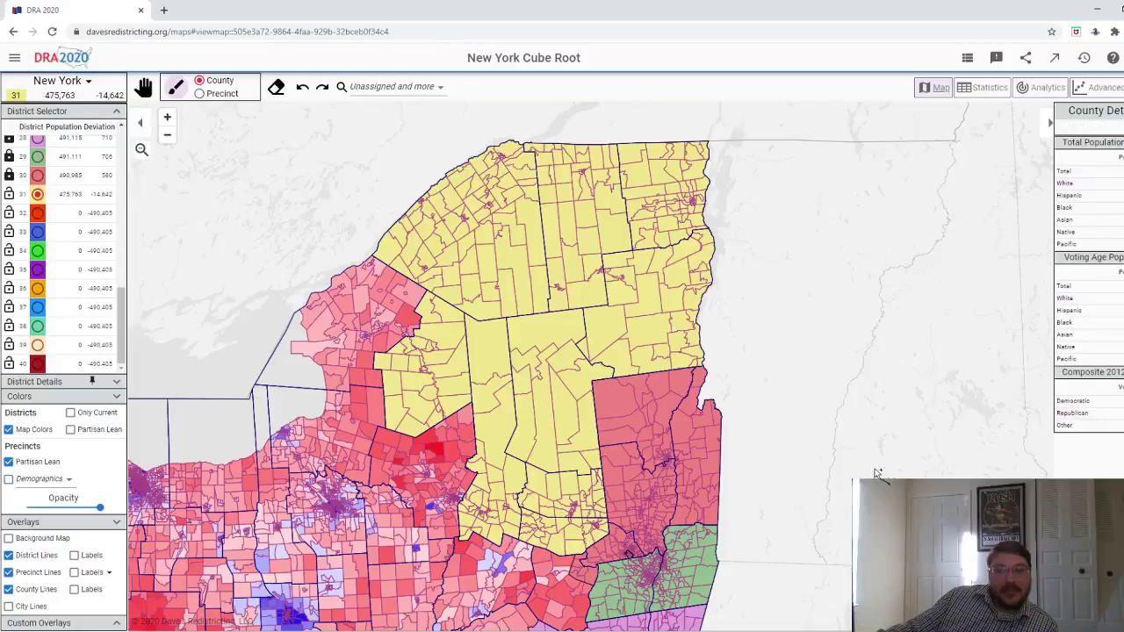
left_click_drag(878, 386, 886, 220)
scroll(562, 437, "up", 3)
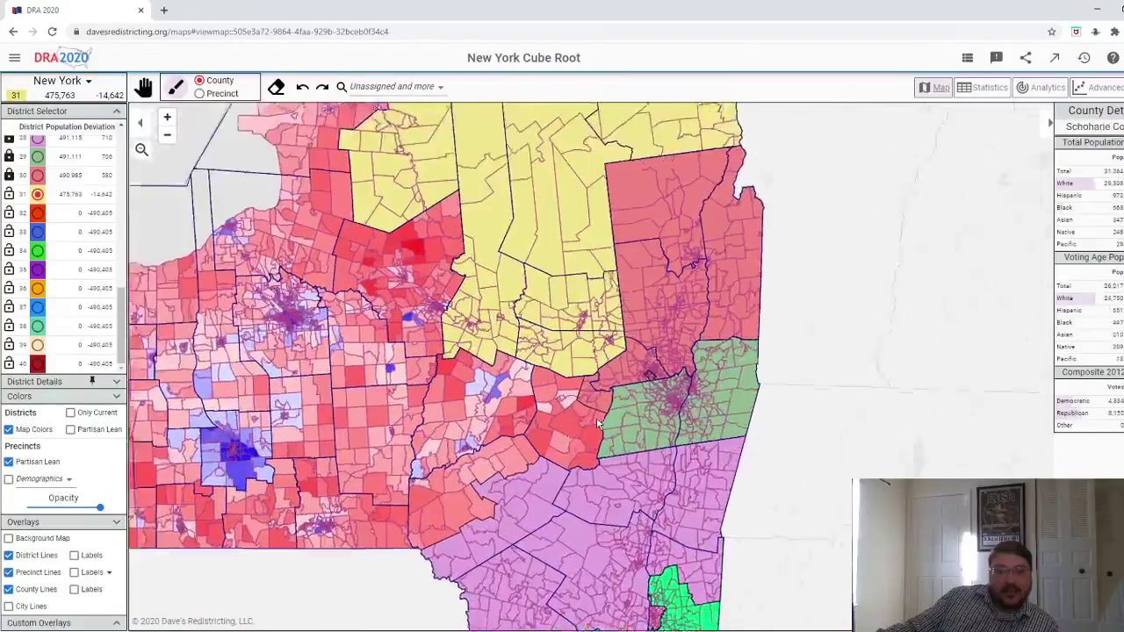
scroll(592, 421, "up", 1)
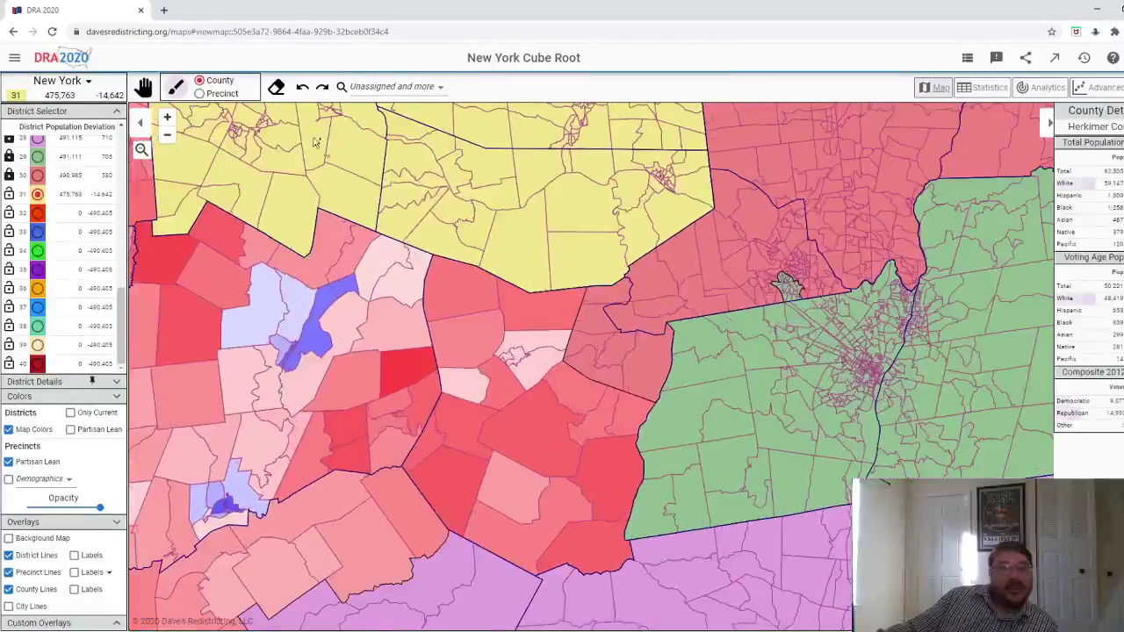
left_click(199, 93)
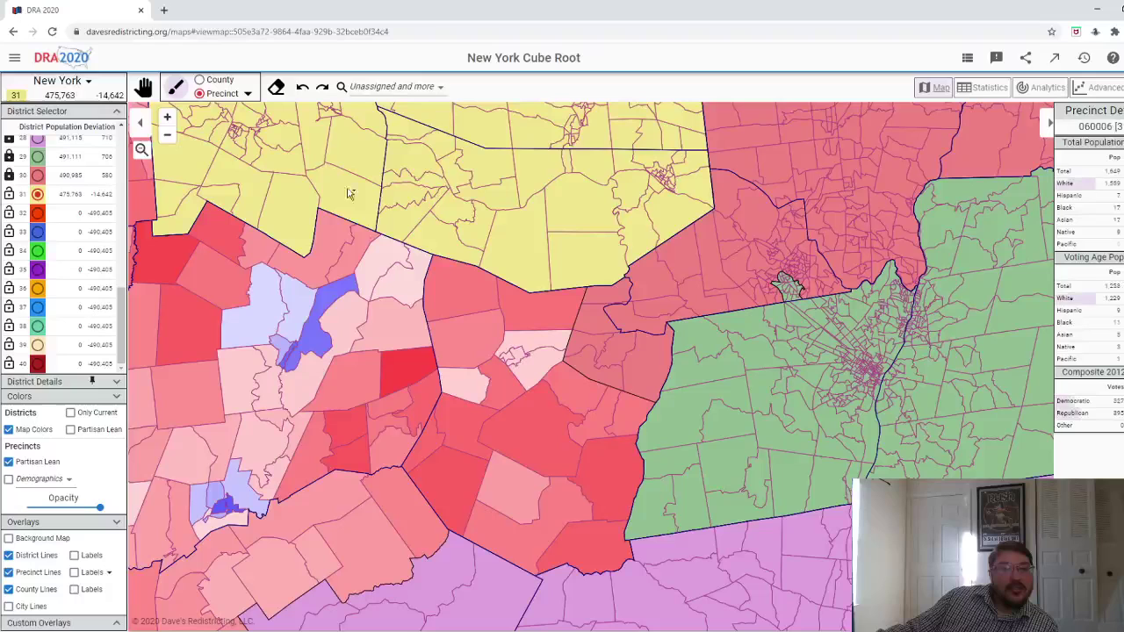
left_click(222, 79)
left_click(580, 464)
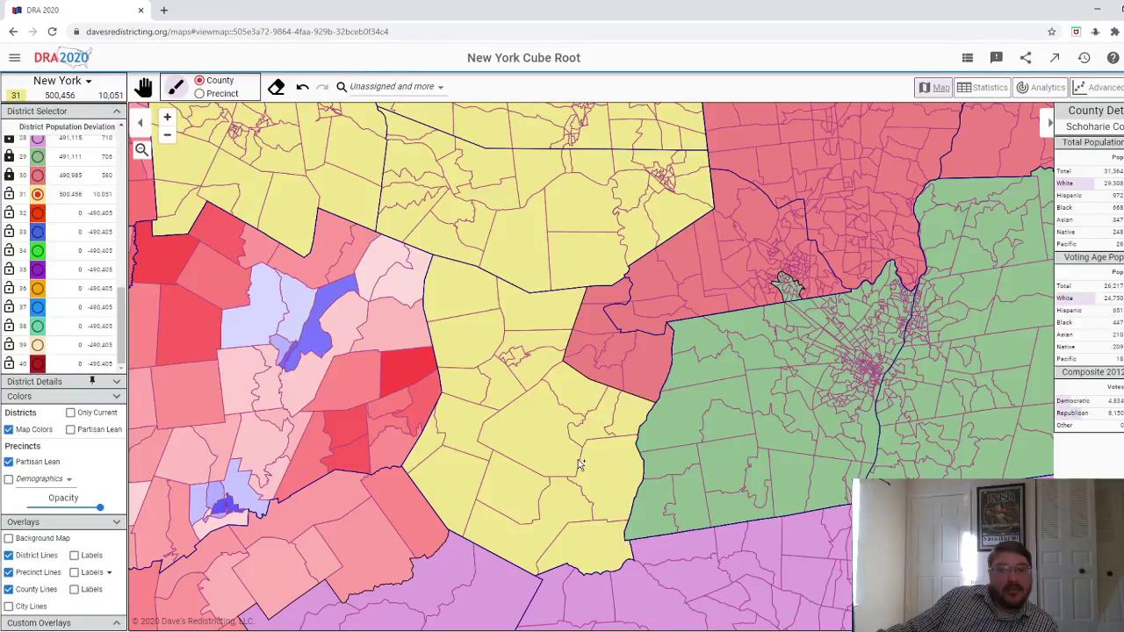
left_click(303, 87)
- Extend district 31 through the northwestern Schoharie County precincts to a population of 489,920 and lock the district
mouse_move(473, 292)
left_mouse_down()
mouse_move(474, 373)
mouse_move(497, 387)
mouse_move(517, 360)
mouse_move(532, 365)
left_mouse_up()
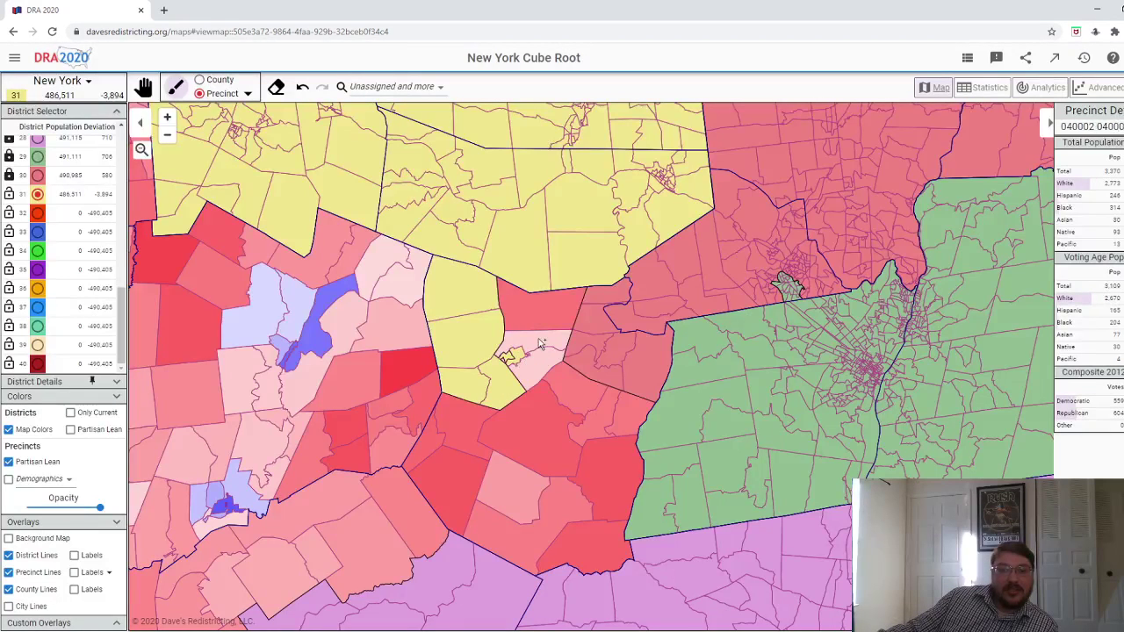
left_click(548, 309)
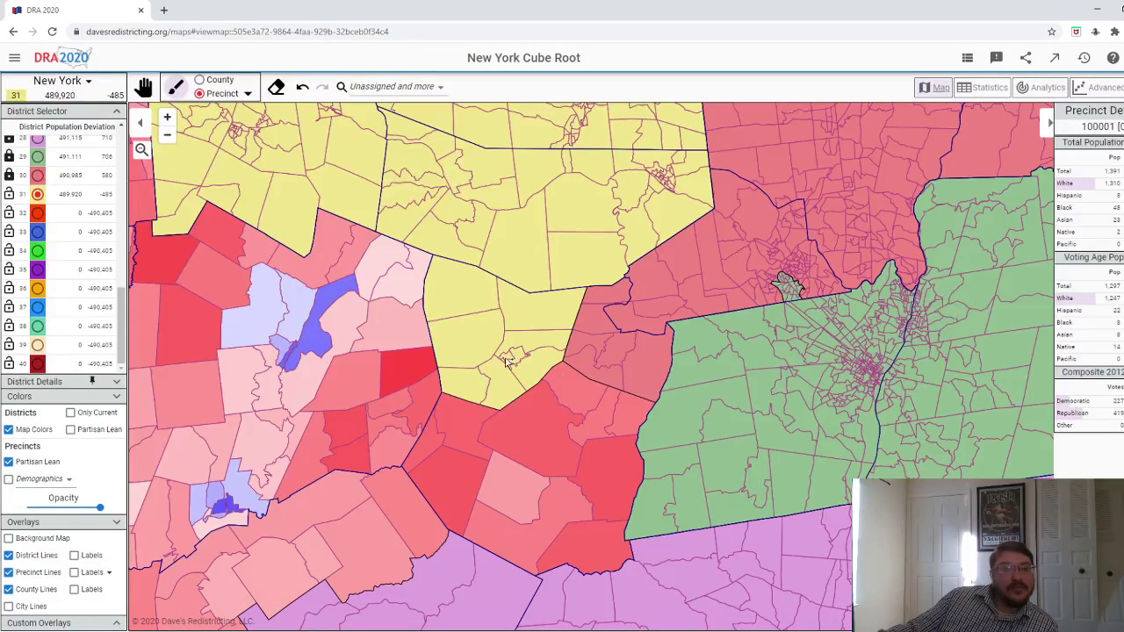
- Make district 32 the active district and assign Otsego County and the remaining parts of Schoharie and Delaware counties to it
left_click(38, 216)
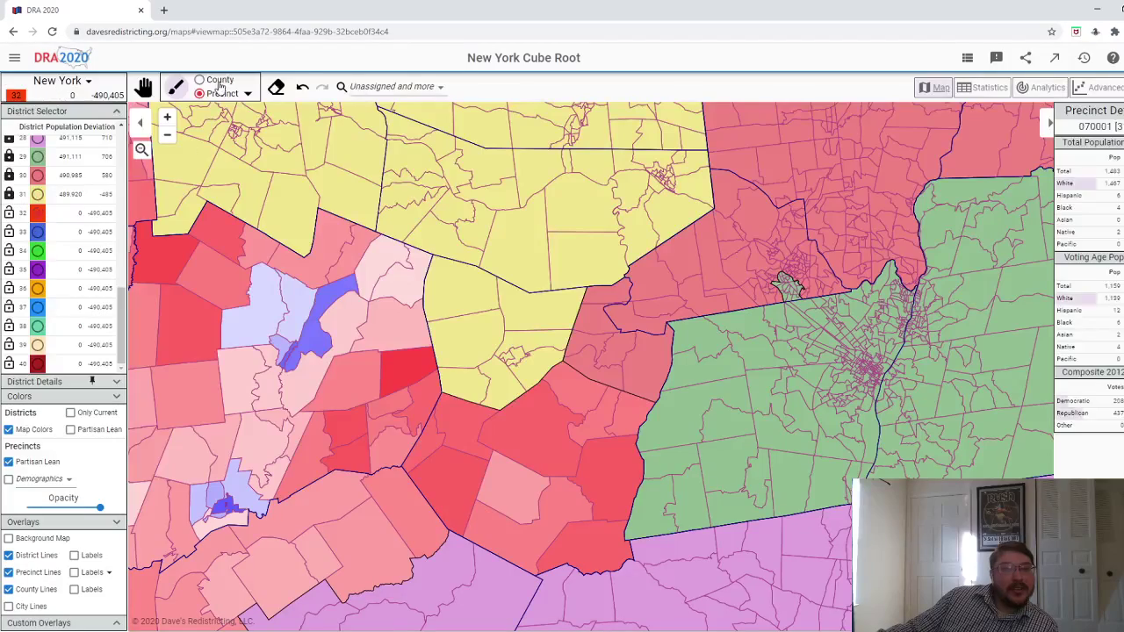
left_click(199, 80)
left_click(489, 423)
left_click(407, 416)
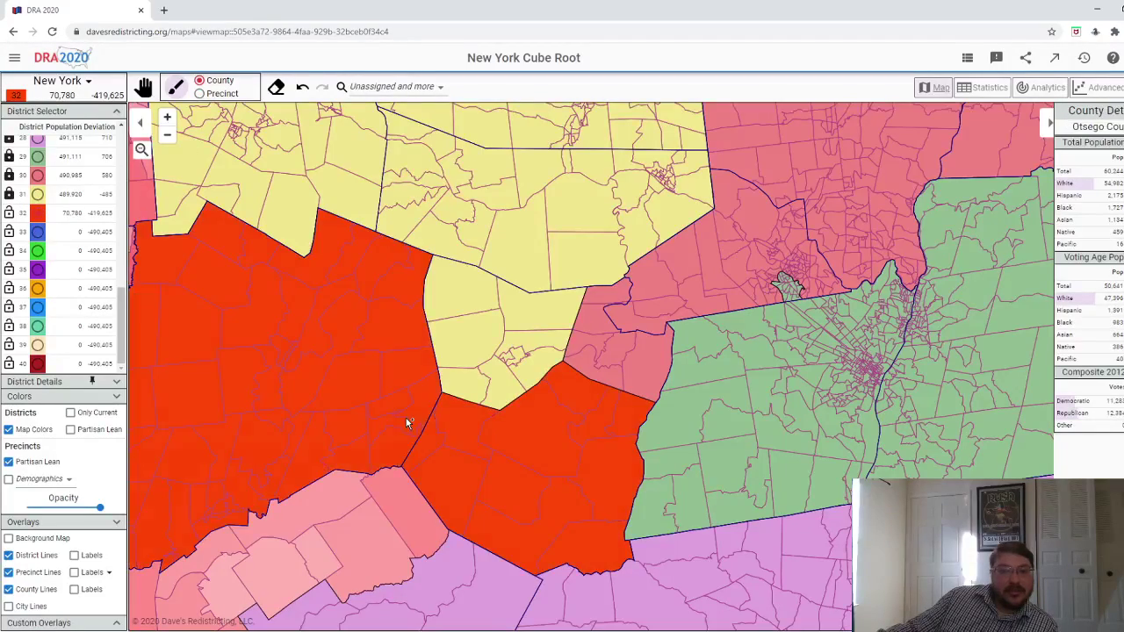
scroll(406, 418, "down", 3)
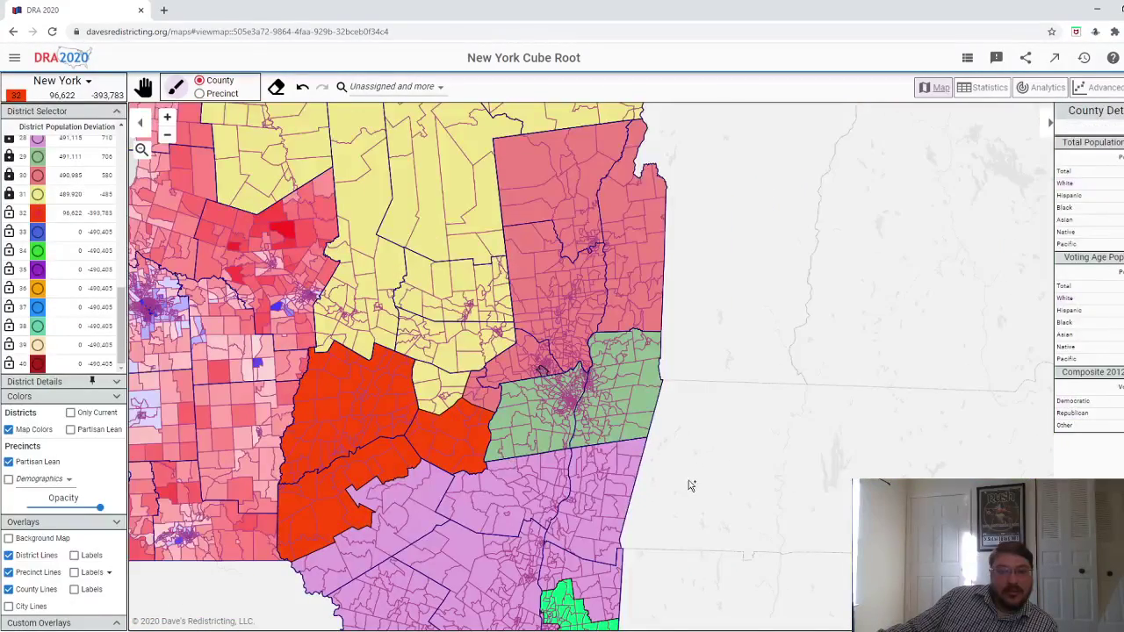
- Add Chenango, Broome and Cortland counties to district 32
left_click_drag(691, 484, 835, 457)
left_click(411, 448)
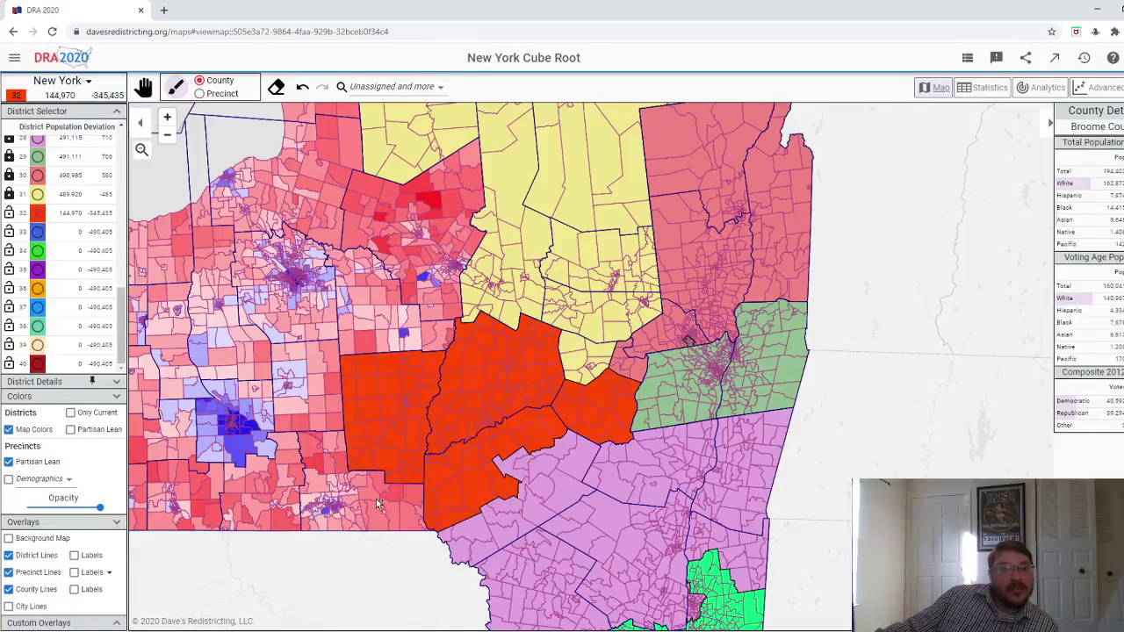
left_click(376, 499)
left_click_drag(385, 575, 397, 574)
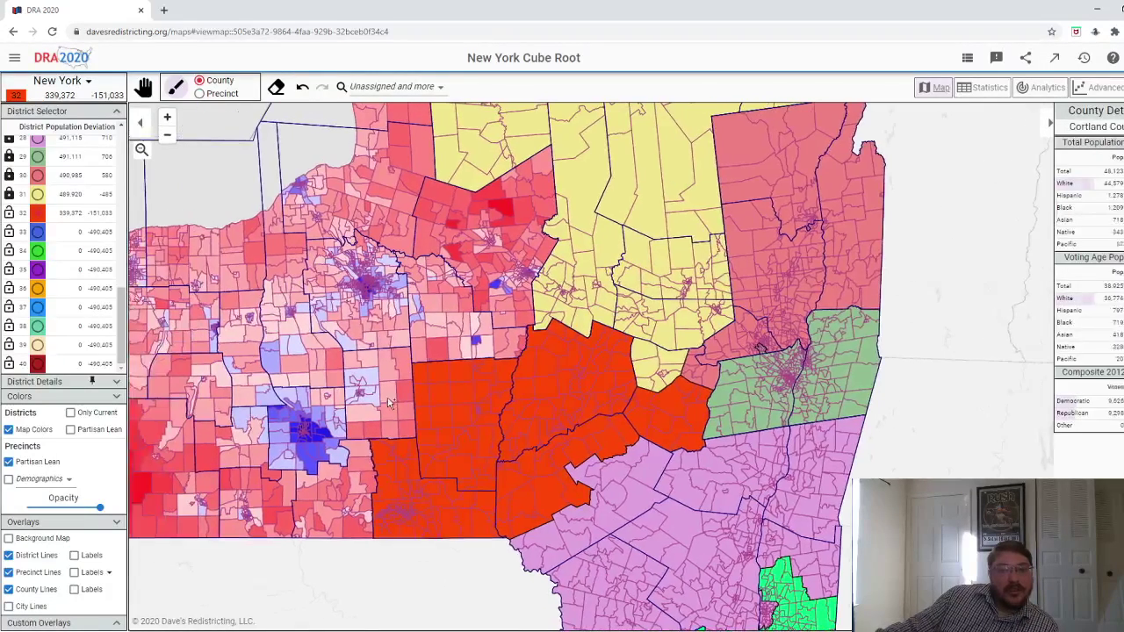
left_click(400, 404)
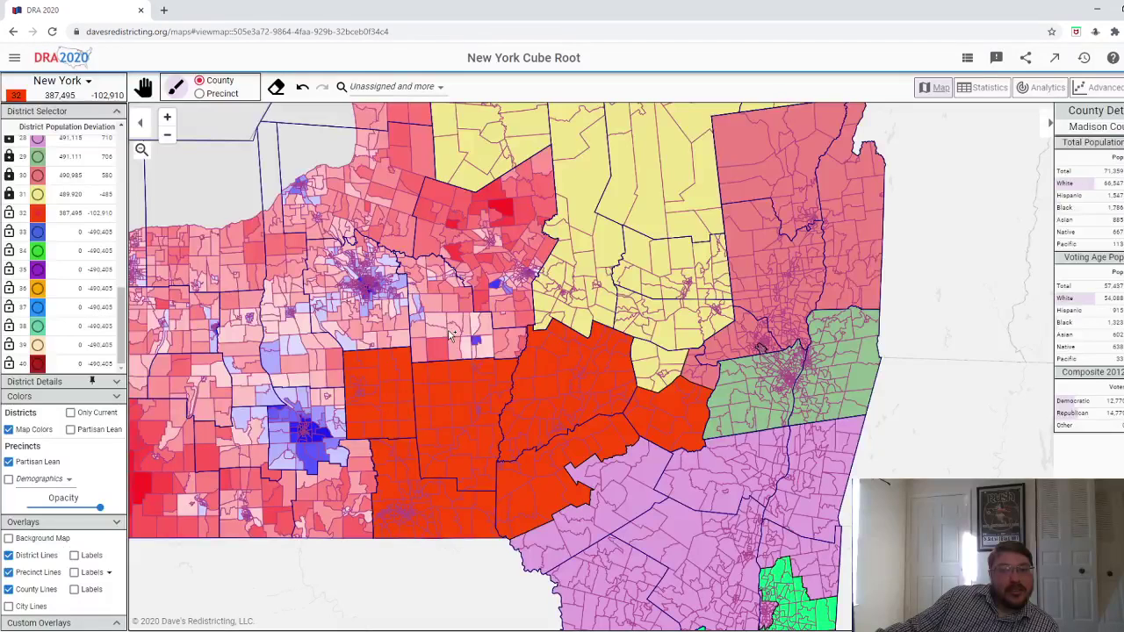
- Add Madison County to district 32 and try including all of Tioga County, undoing the Tioga assignment
left_click(450, 336)
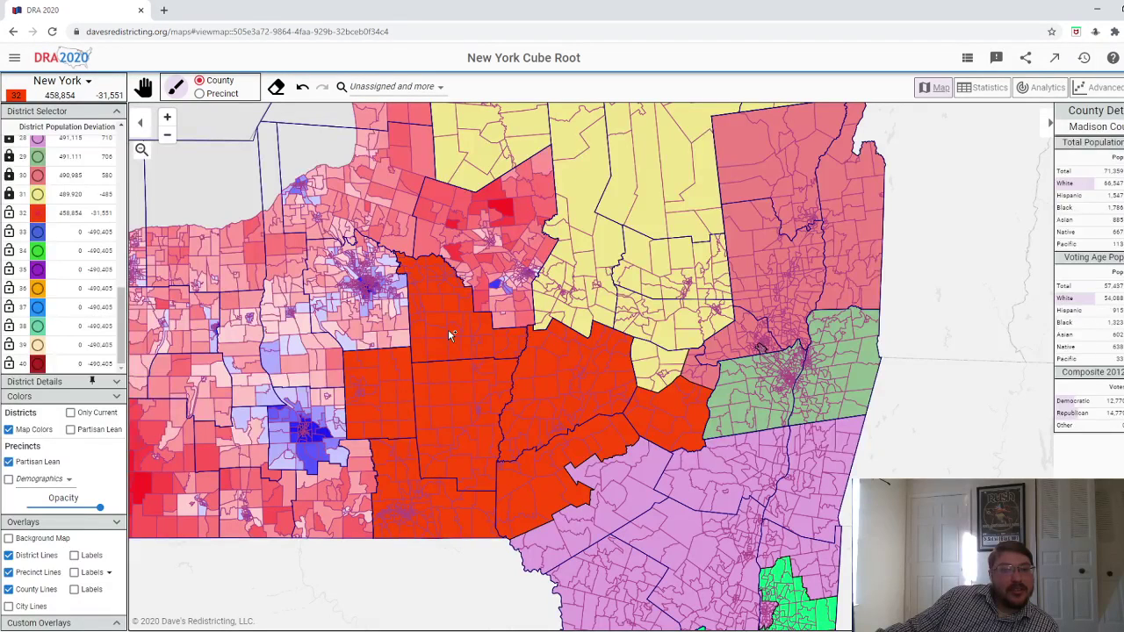
left_click(358, 481)
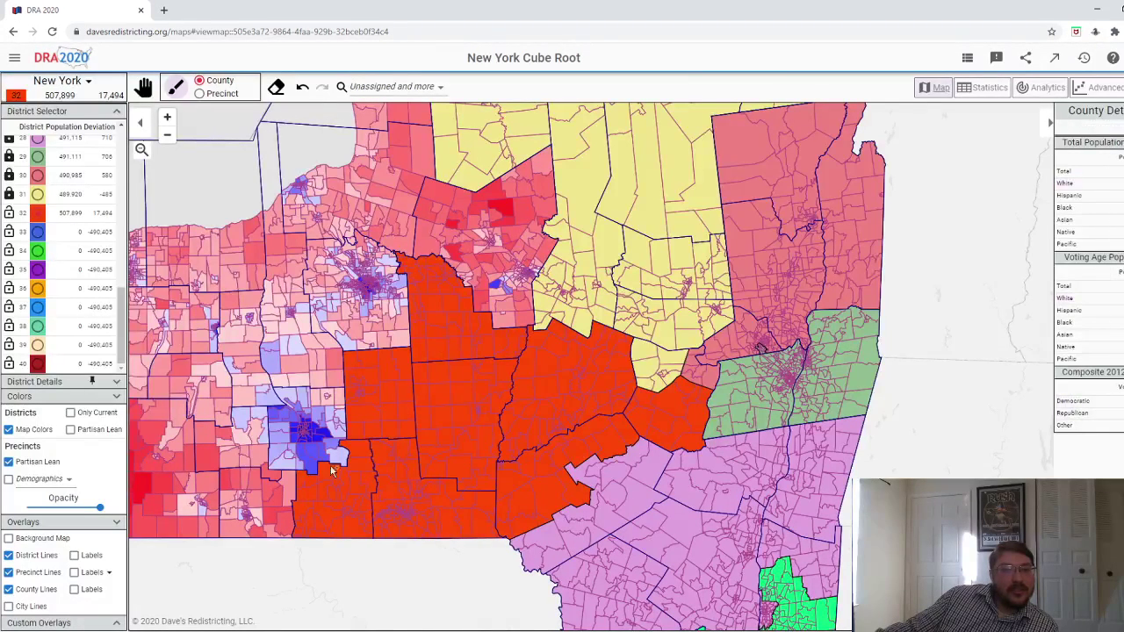
left_click(302, 87)
- Assign the eastern Tioga County precincts along the Broome County line to district 32 precinct by precinct
left_click(200, 93)
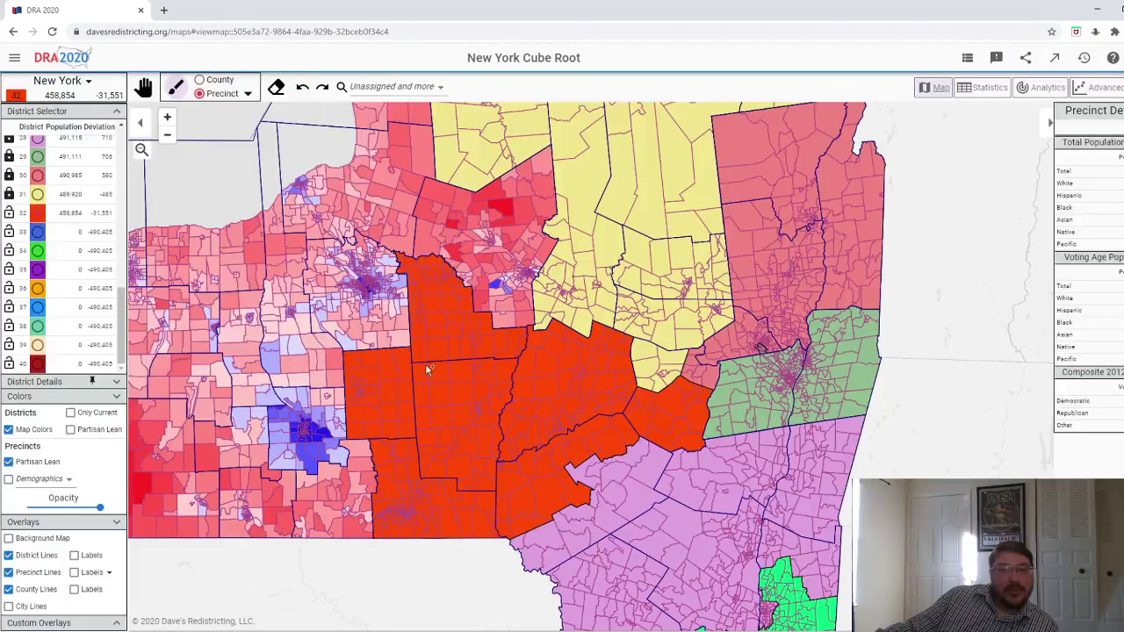
scroll(357, 518, "up", 3)
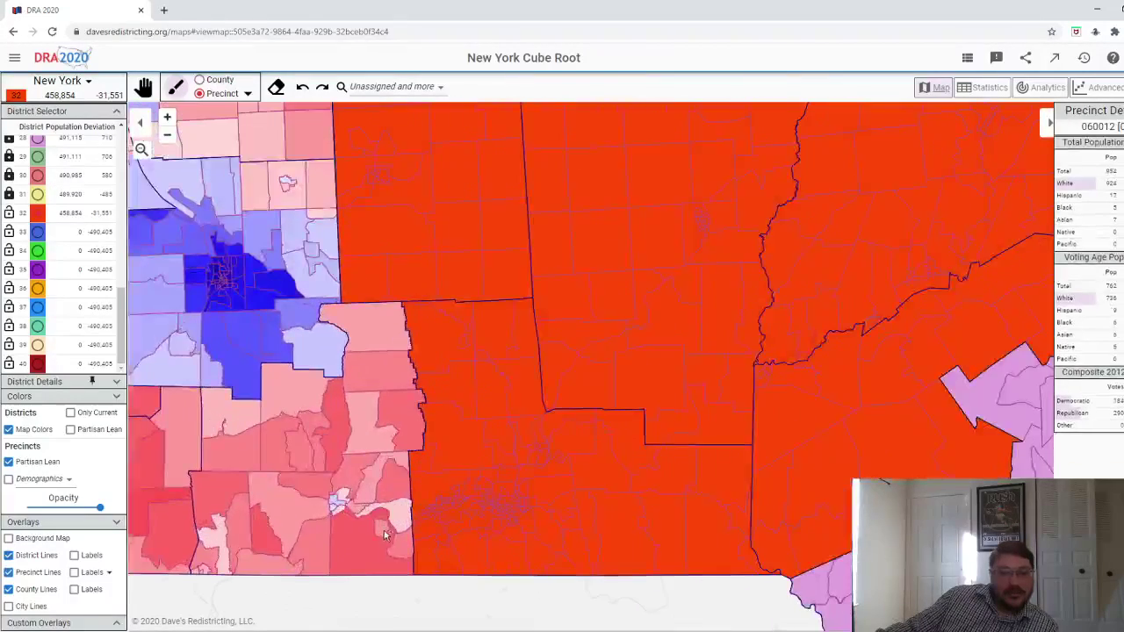
left_click(384, 534)
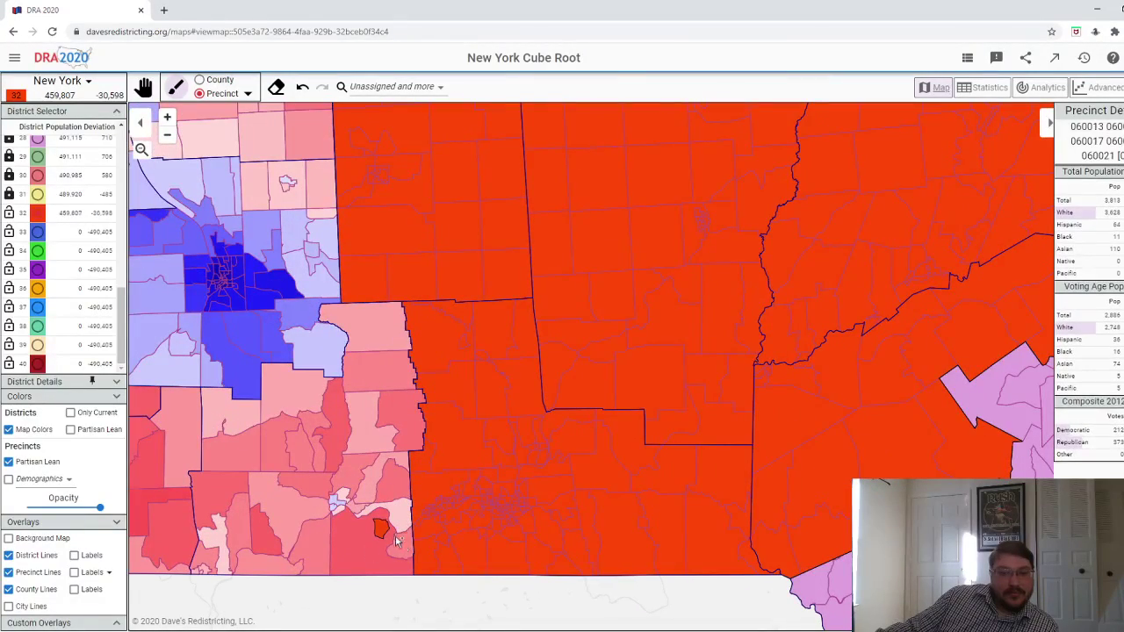
mouse_move(396, 542)
left_mouse_down()
mouse_move(389, 493)
mouse_move(356, 511)
mouse_move(404, 441)
mouse_move(373, 311)
mouse_move(336, 516)
left_mouse_up()
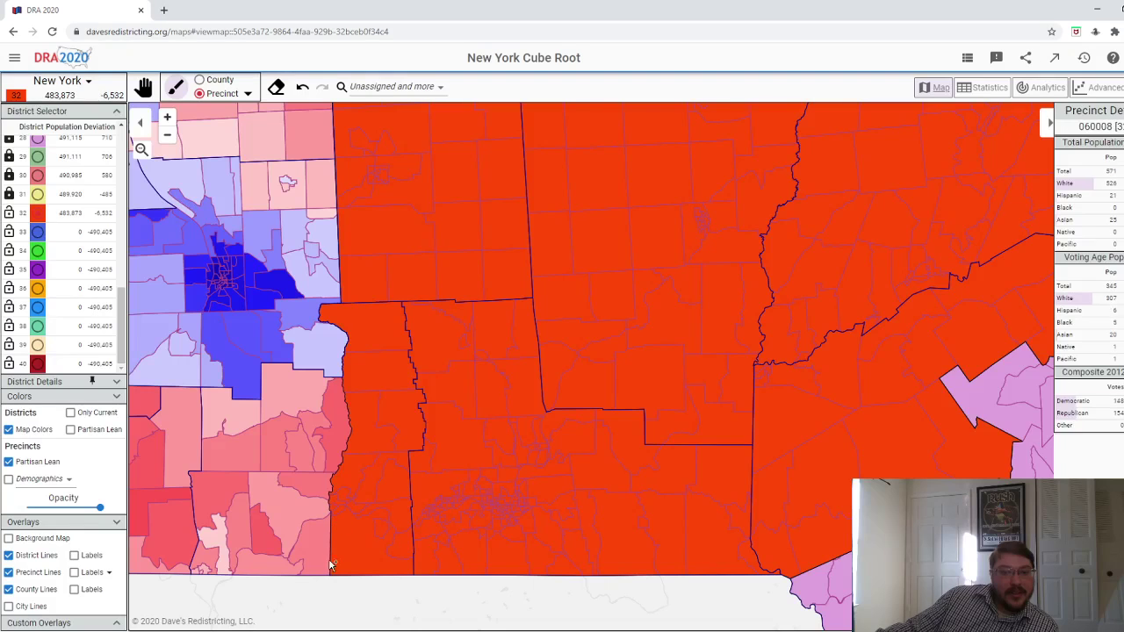
- Extend district 32 through the southern Tioga County precincts to a population of 489,851 and lock the district
scroll(371, 597, "up", 2)
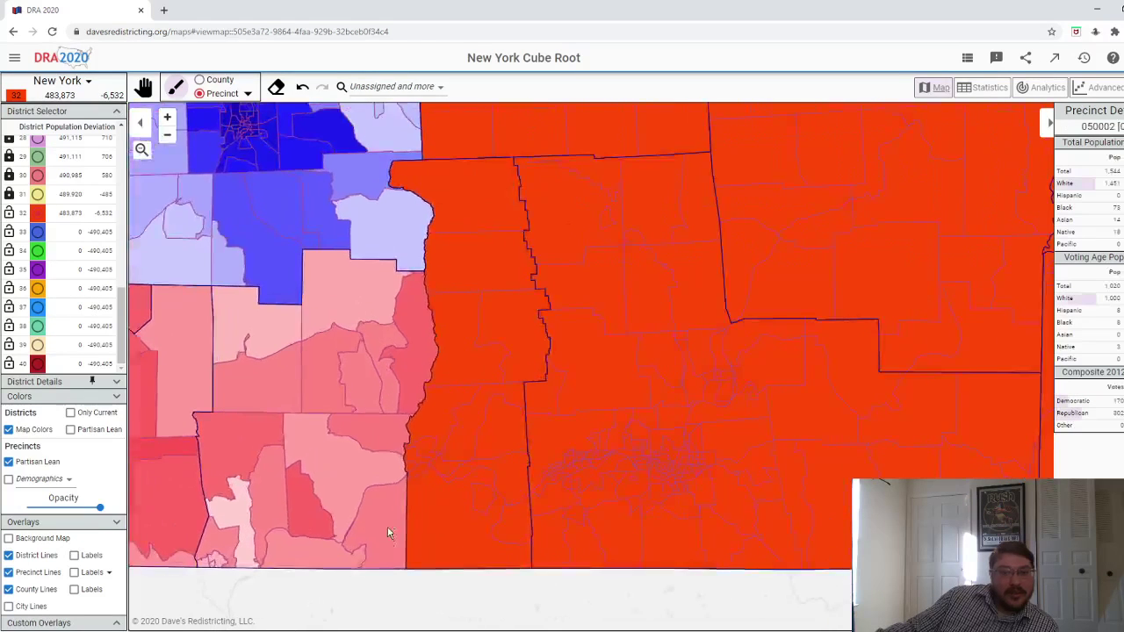
mouse_move(389, 533)
left_mouse_down()
mouse_move(321, 558)
mouse_move(330, 469)
left_mouse_up()
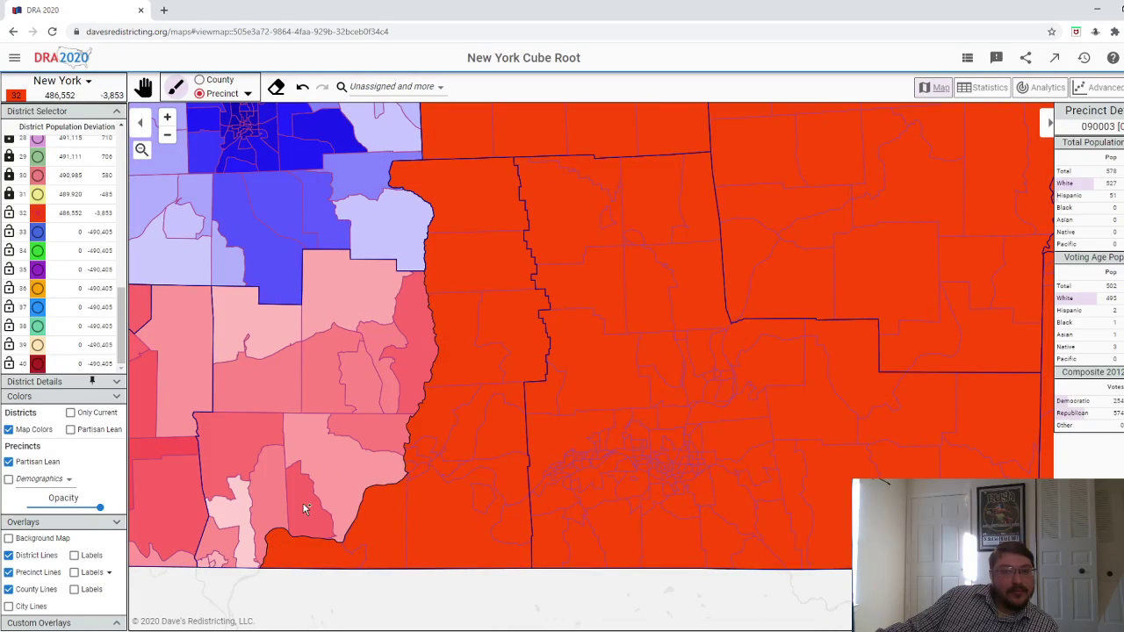
left_click_drag(304, 509, 332, 497)
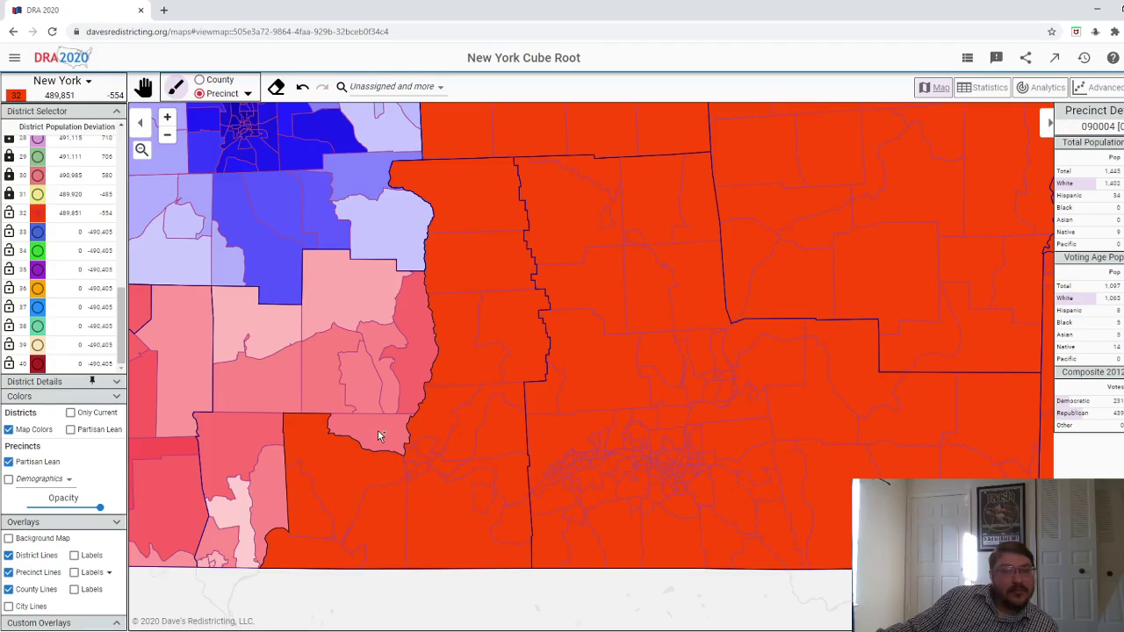
left_click(9, 212)
- Make district 33 the active district and assign all of Onondaga County to it
left_click(38, 232)
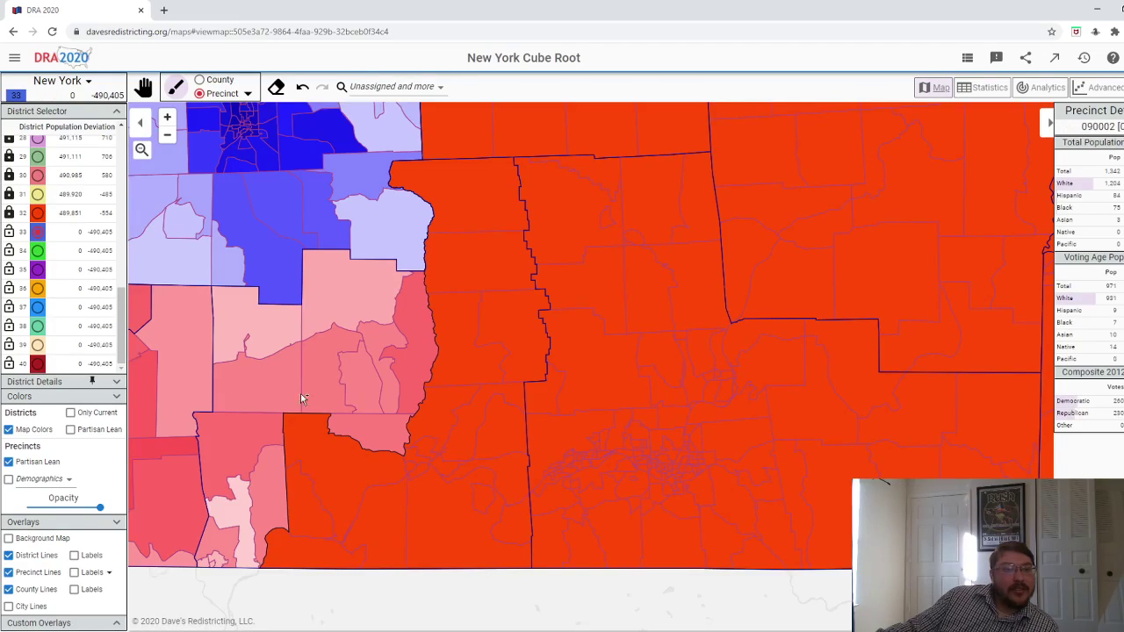
scroll(373, 469, "down", 2)
scroll(372, 469, "down", 1)
scroll(290, 219, "up", 1)
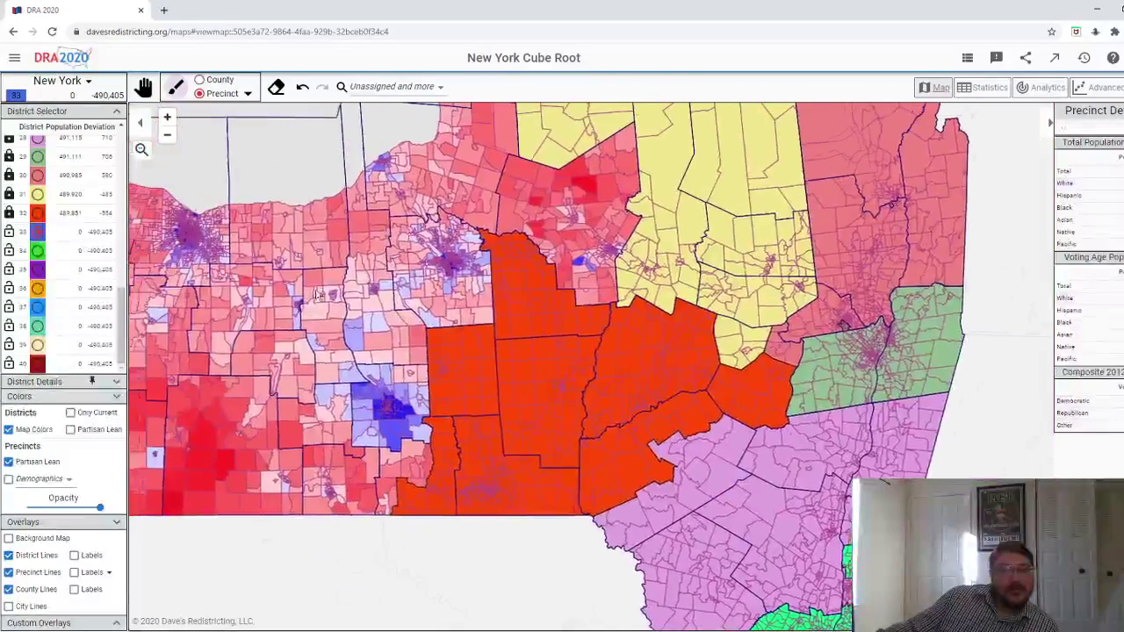
left_click(458, 274)
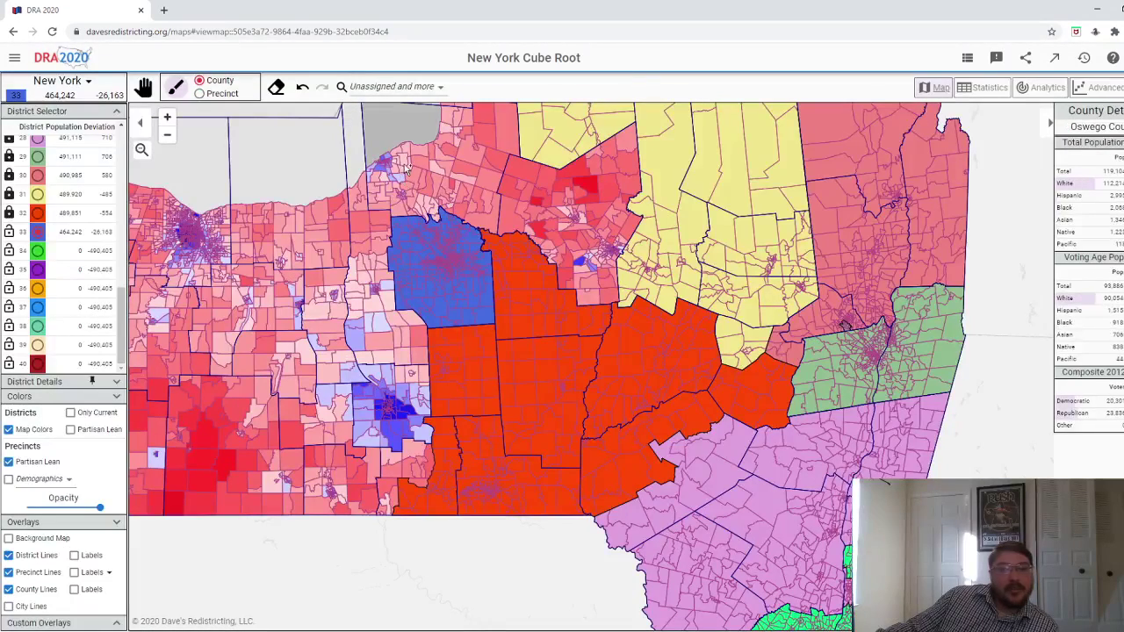
- Assign the southern Oswego County precincts directly north of the Onondaga County line to district 33 precinct by precinct
scroll(345, 177, "up", 1)
scroll(369, 189, "up", 2)
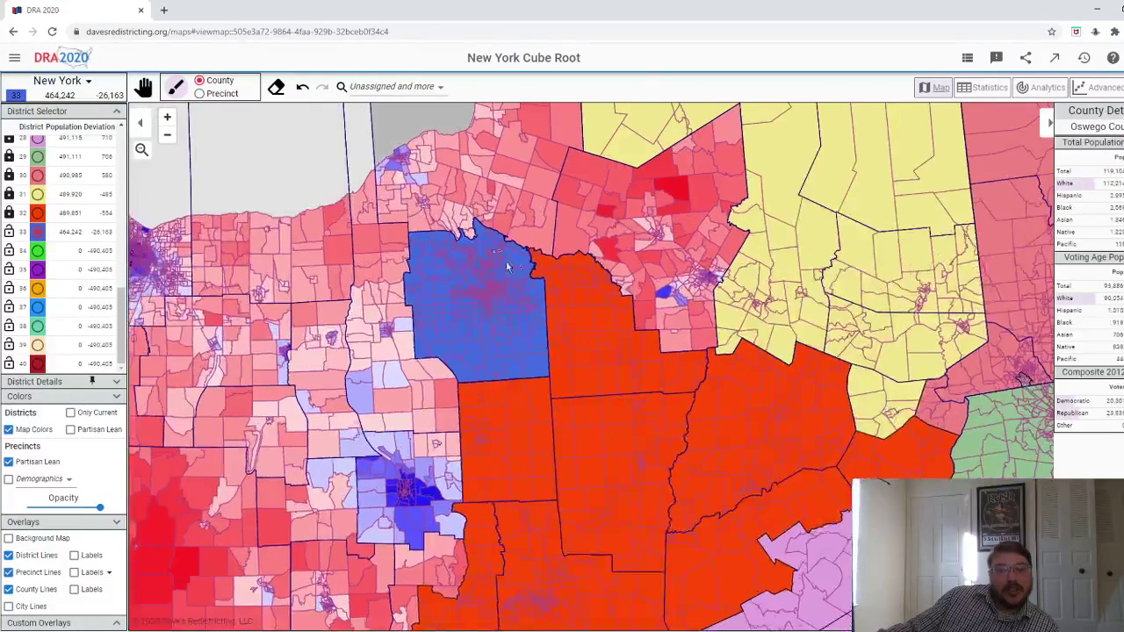
scroll(492, 171, "up", 2)
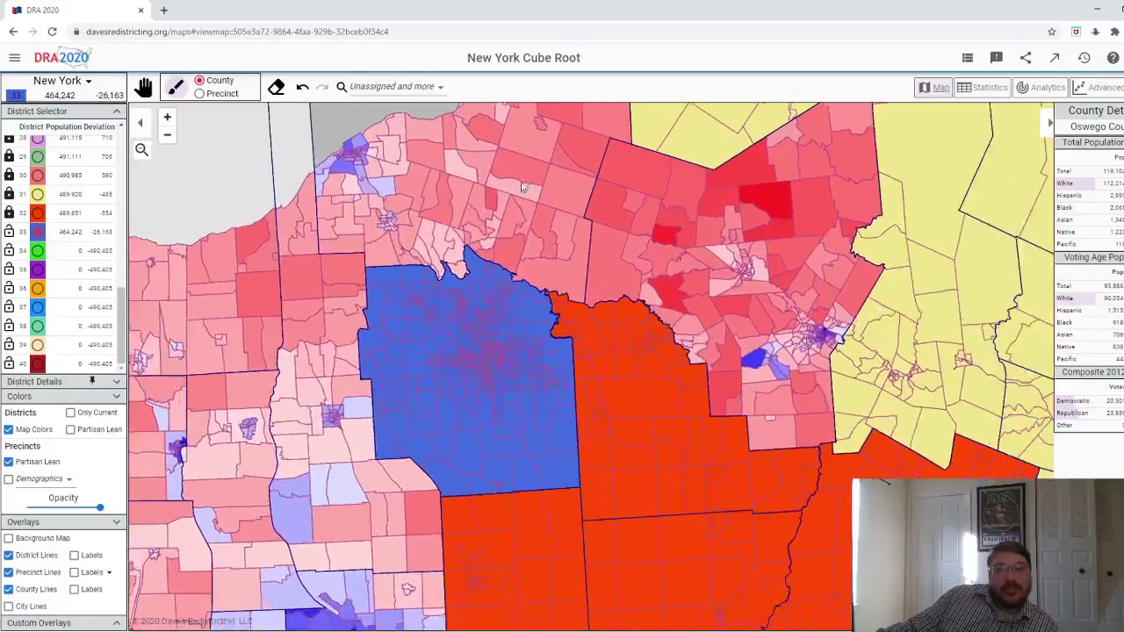
scroll(459, 237, "up", 2)
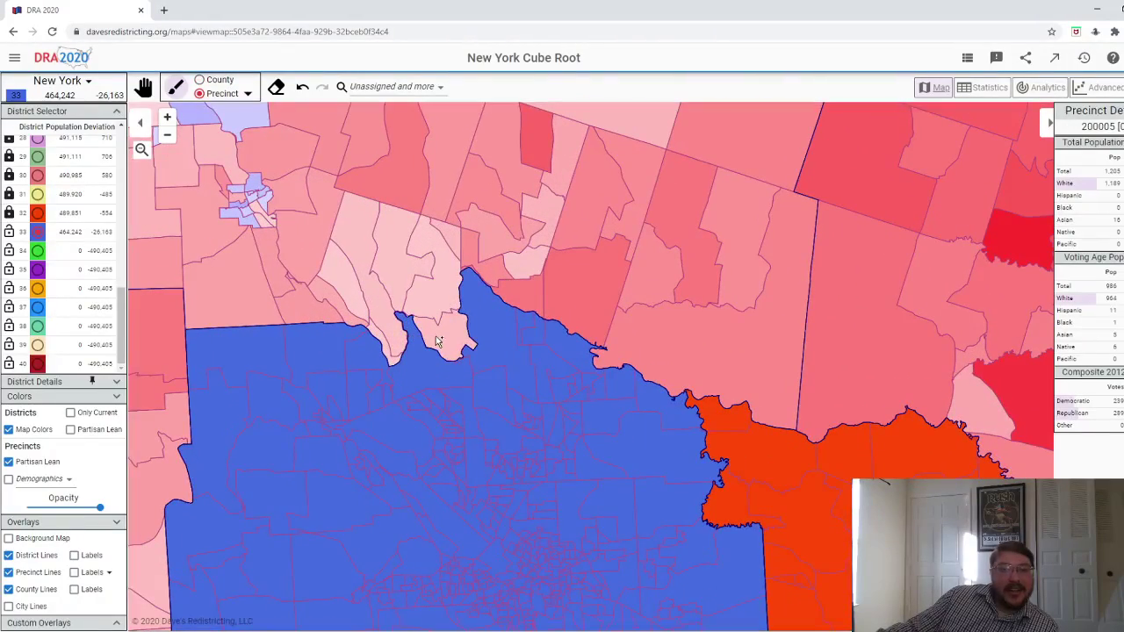
left_click(437, 341)
left_click(437, 251)
left_click(448, 244)
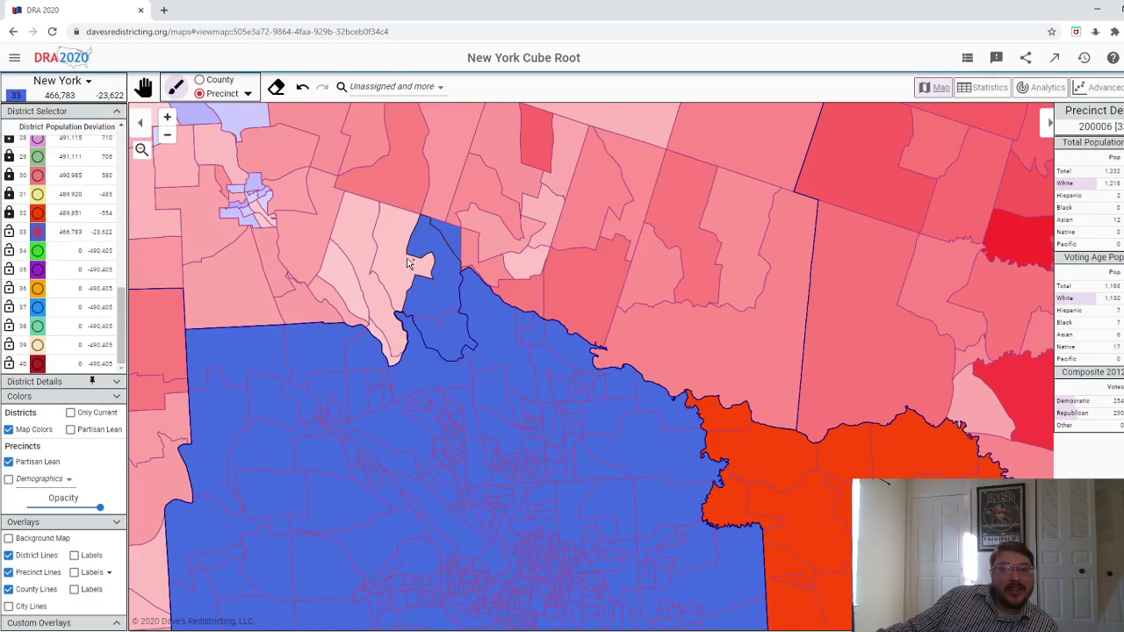
left_click(405, 266)
left_click(384, 332)
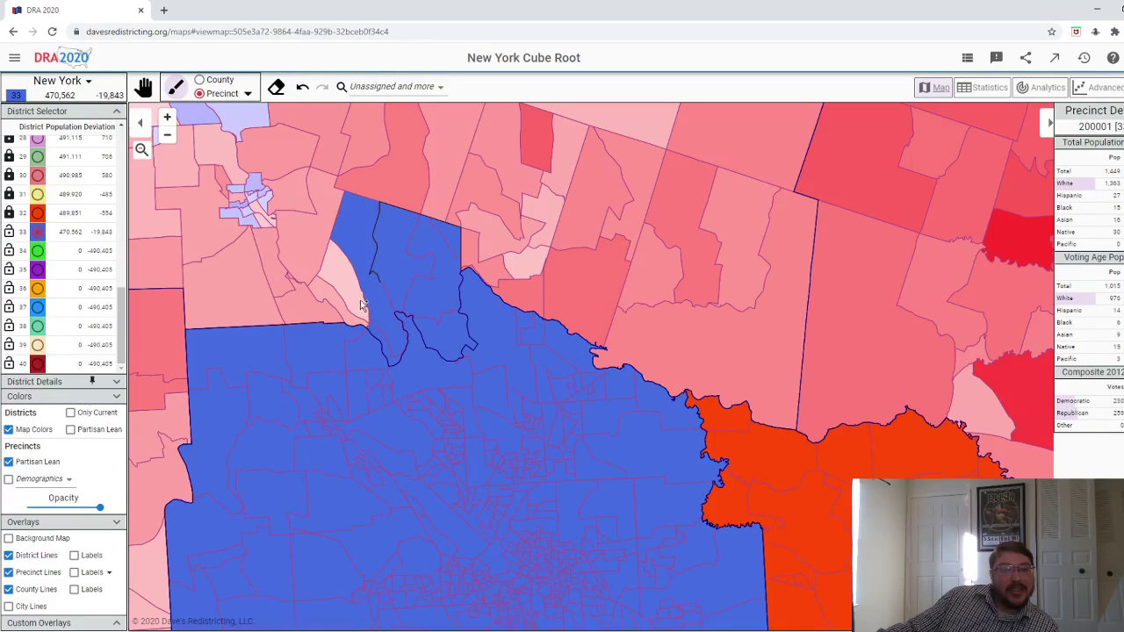
left_click(336, 303)
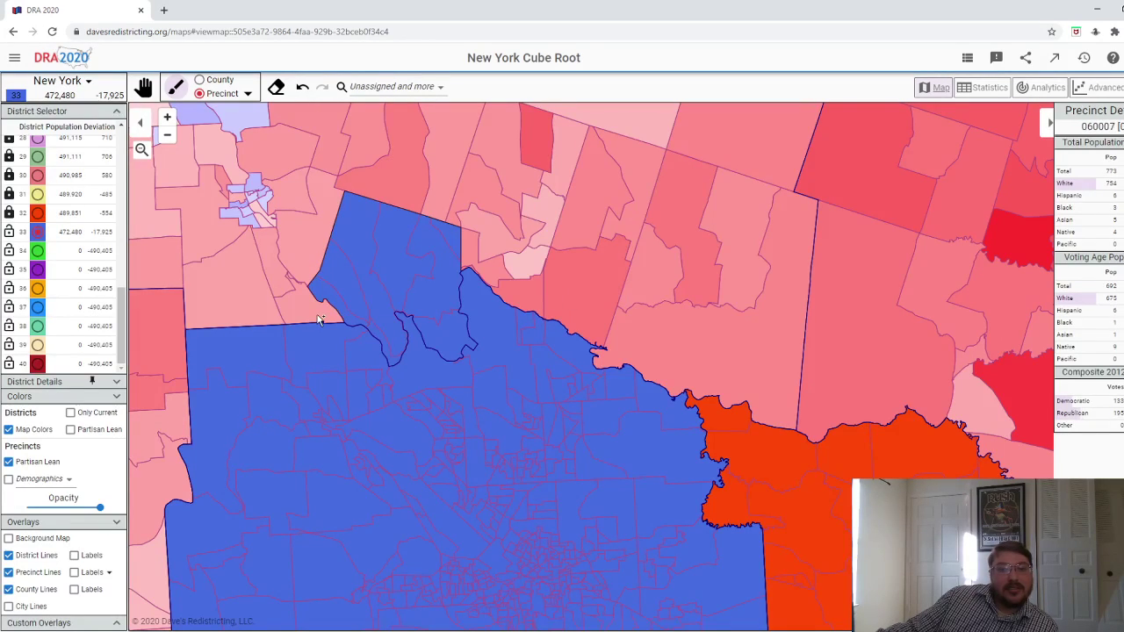
left_click(318, 319)
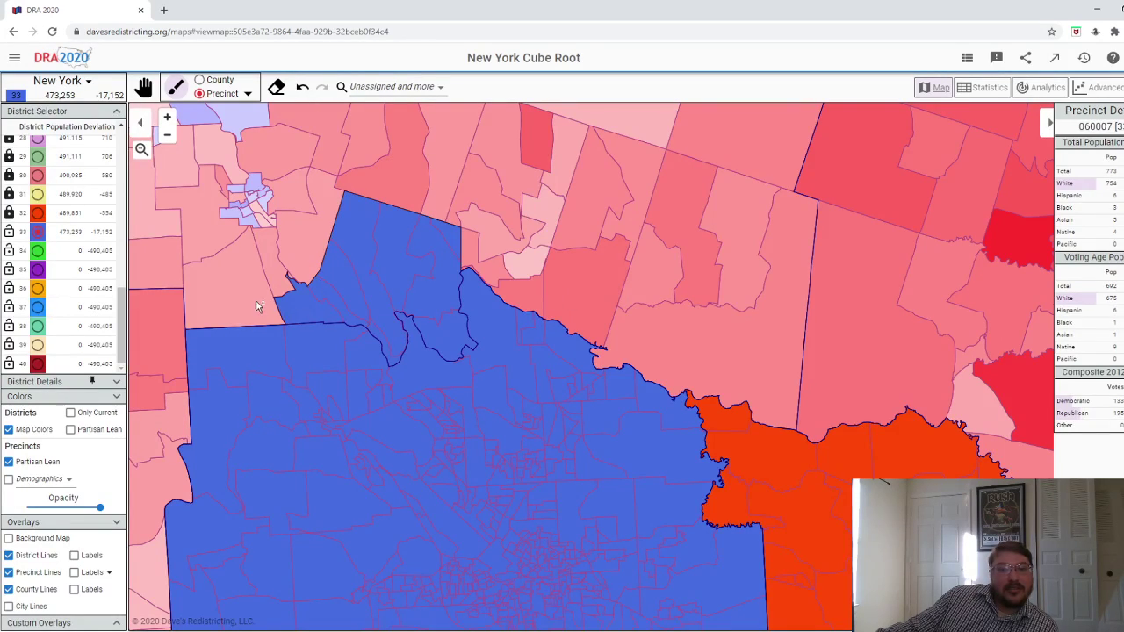
- Extend district 33 eastward through the southeastern Oswego County precincts to the Oneida County line
left_click(471, 275)
left_click(518, 259)
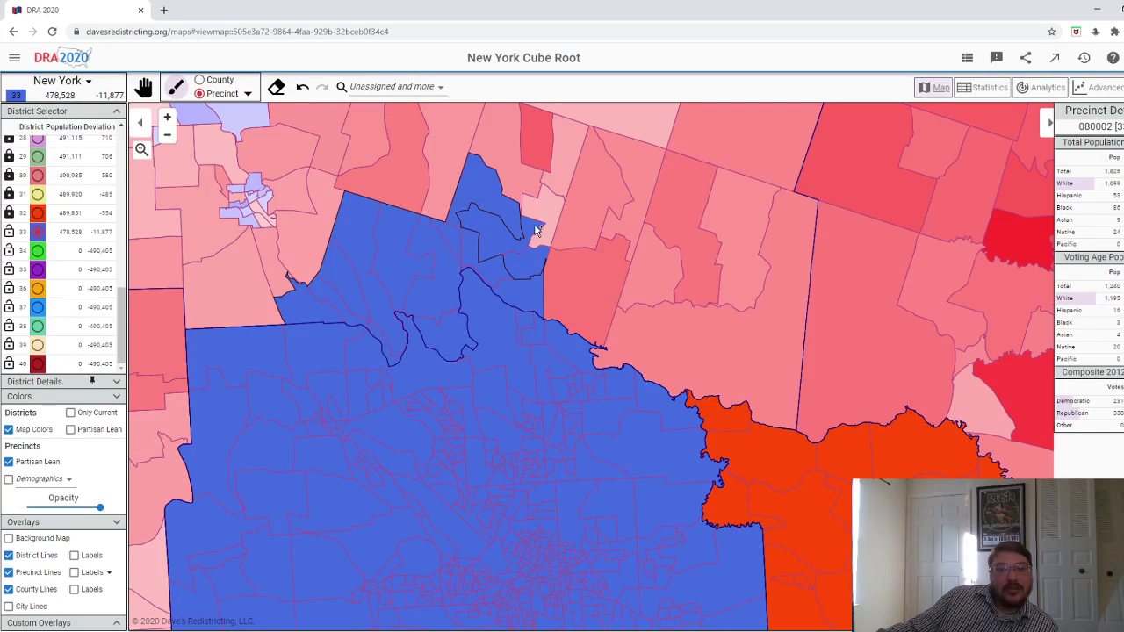
left_click(549, 220)
mouse_move(572, 227)
left_mouse_down()
mouse_move(614, 236)
mouse_move(596, 276)
mouse_move(550, 158)
mouse_move(541, 161)
mouse_move(520, 182)
mouse_move(563, 176)
mouse_move(641, 266)
mouse_move(671, 268)
mouse_move(683, 252)
mouse_move(664, 291)
mouse_move(719, 331)
mouse_move(744, 278)
left_mouse_up()
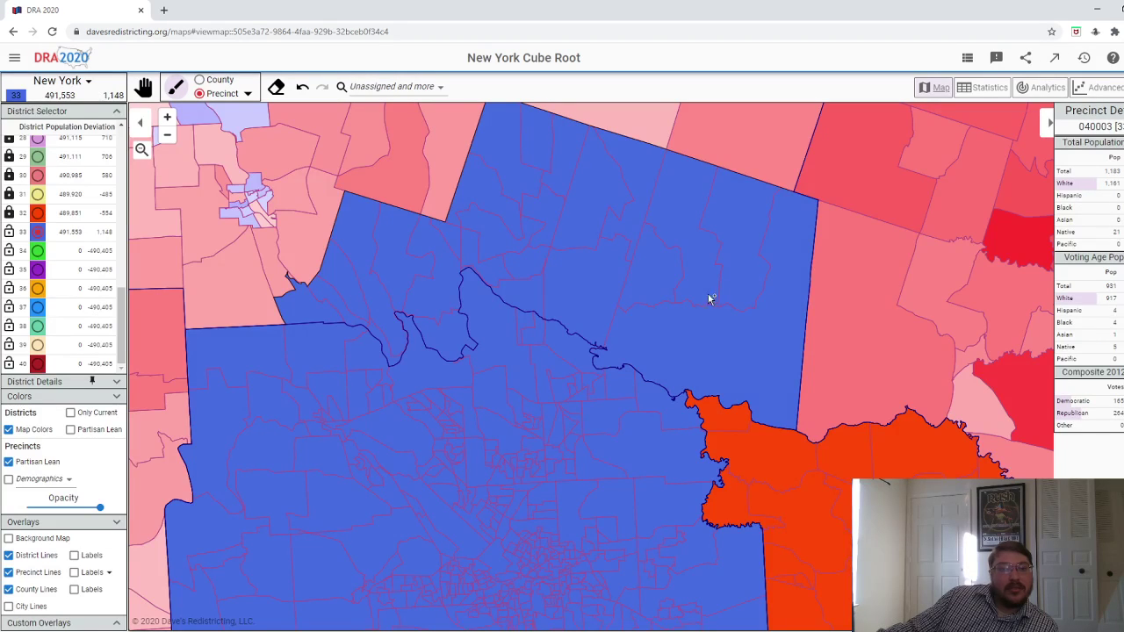
- Undo the last precinct assignments, re-add one southeastern Oswego precinct for a population of 490,328, and lock district 33
left_click(302, 88)
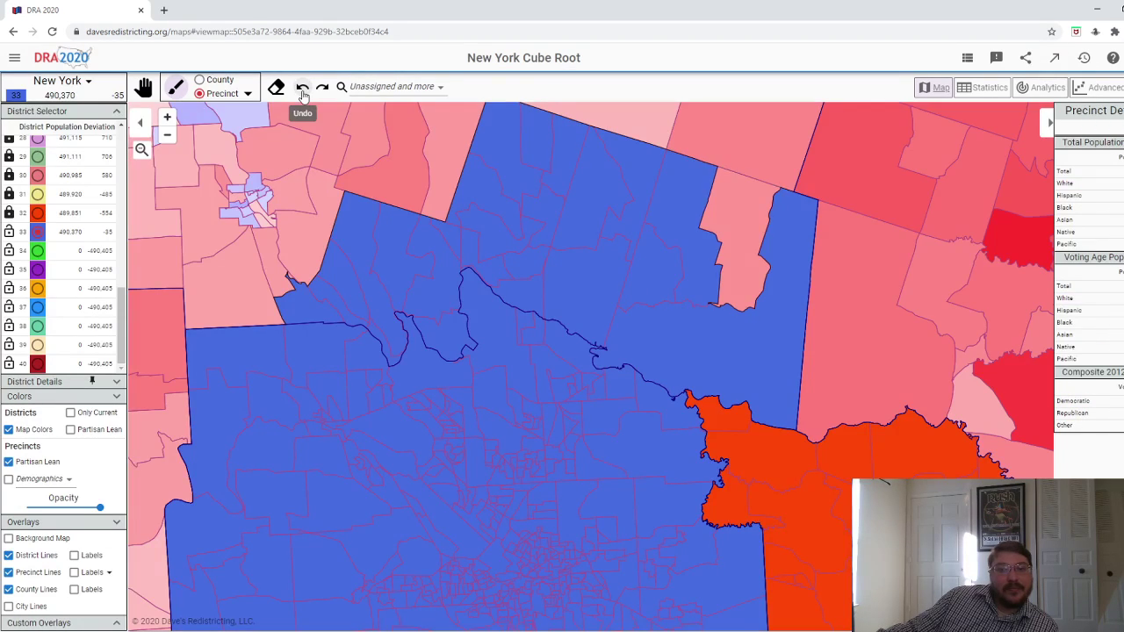
left_click(302, 88)
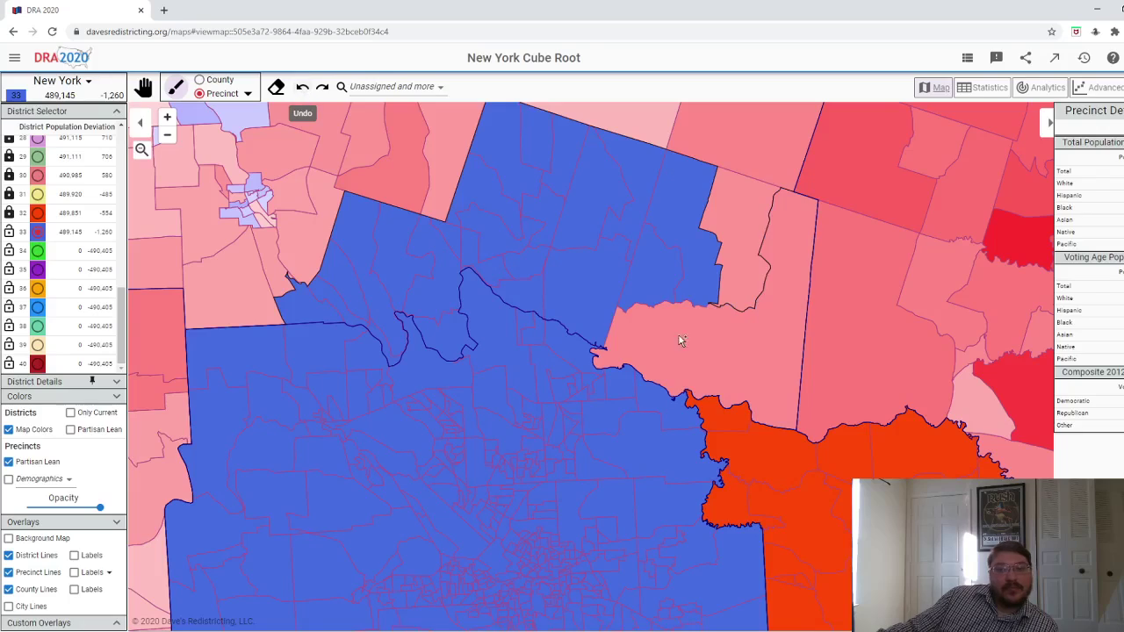
left_click(736, 286)
left_click(9, 232)
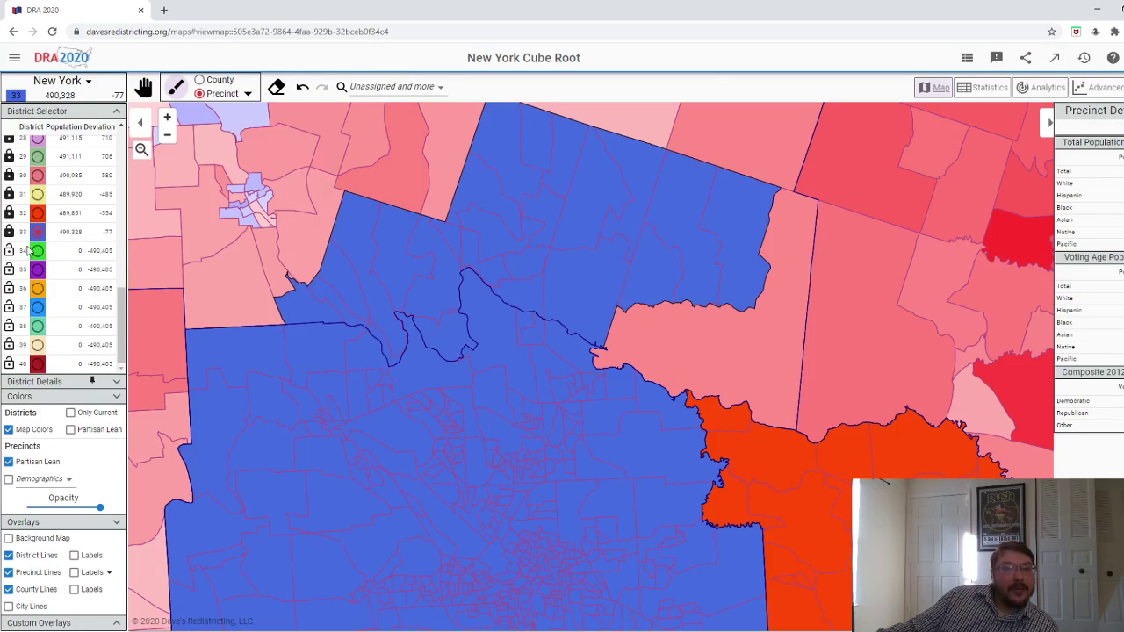
- Make district 34 the active district and assign Oneida County, the rest of Oswego County and Jefferson County to it
scroll(530, 401, "down", 5)
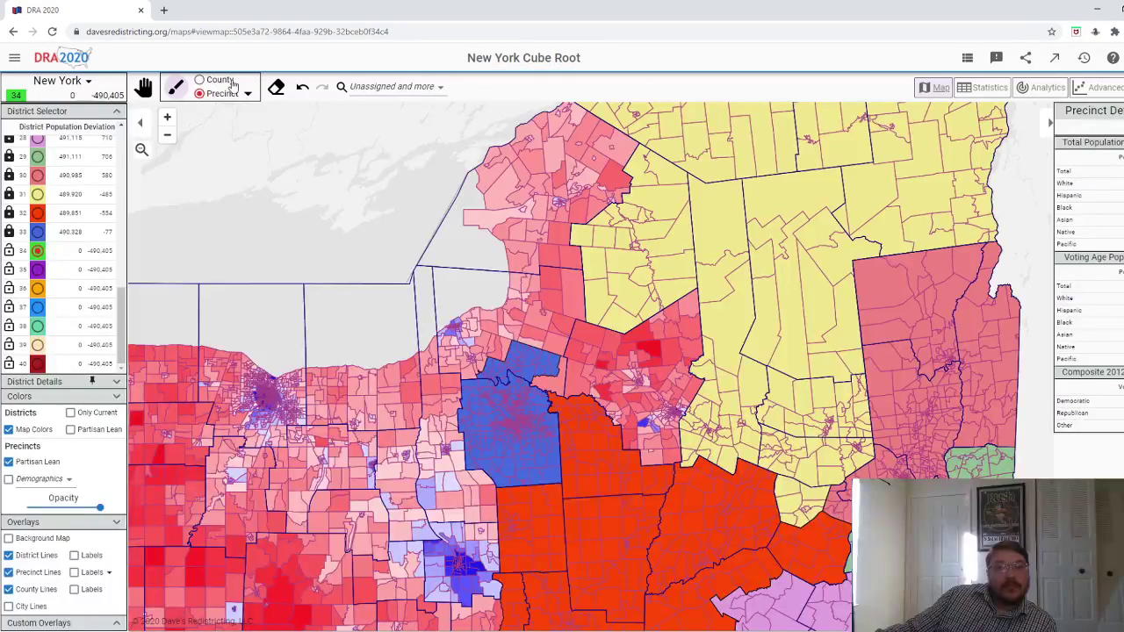
left_click(233, 81)
left_click(571, 367)
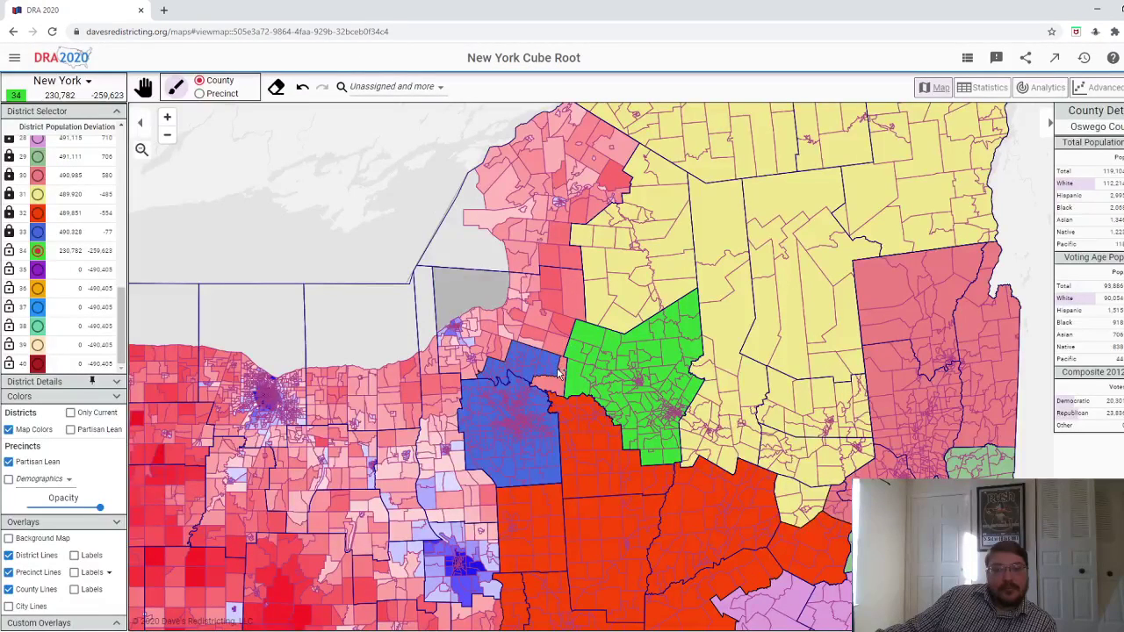
left_click(552, 303)
left_click(547, 201)
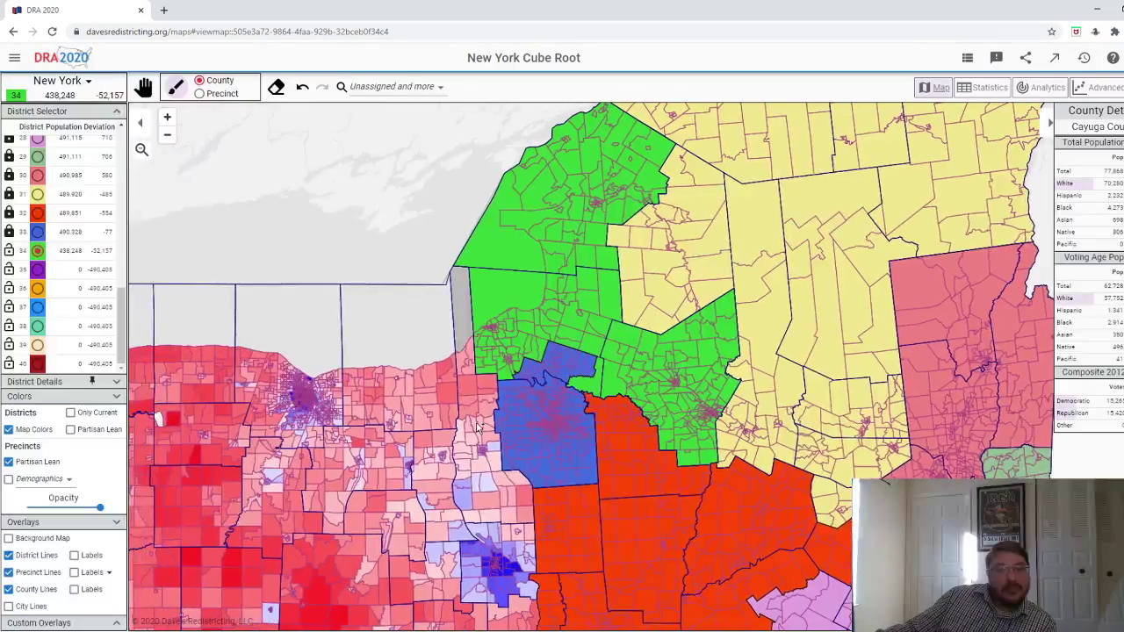
- Try adding all of Cayuga County to district 34, undo it, and assign only the county's northern precincts instead
left_click(477, 428)
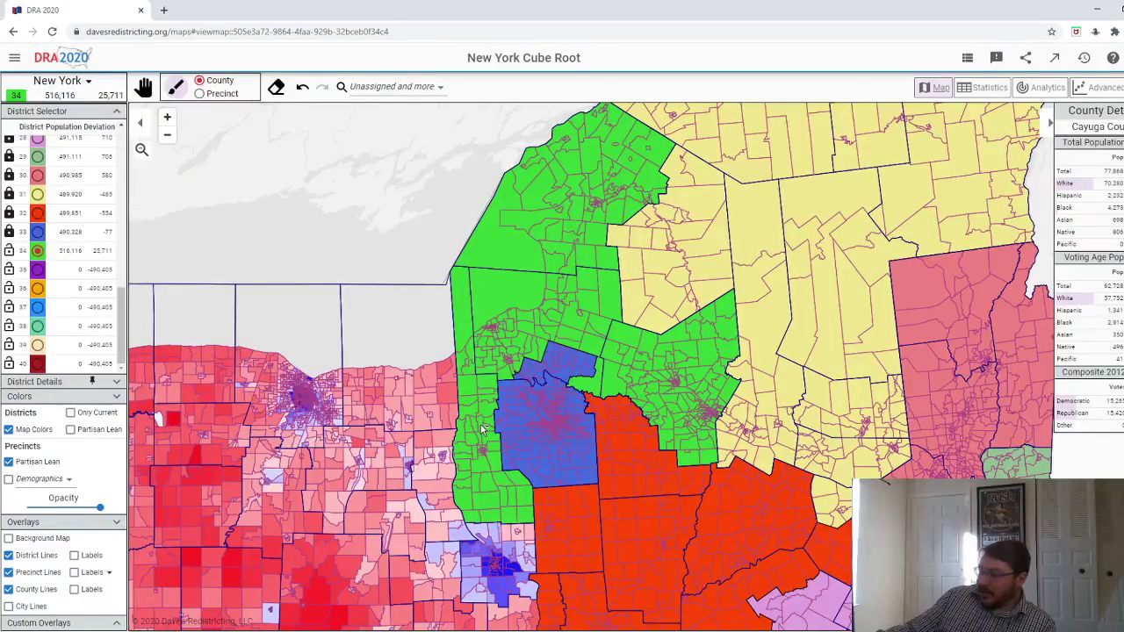
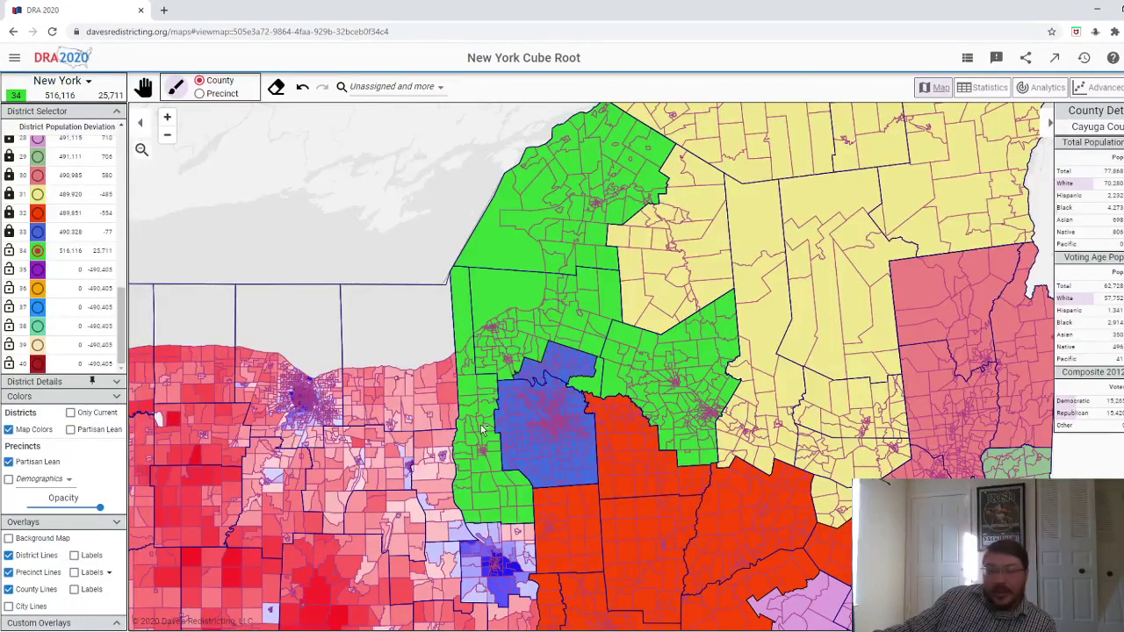
left_click(302, 87)
scroll(507, 444, "up", 3)
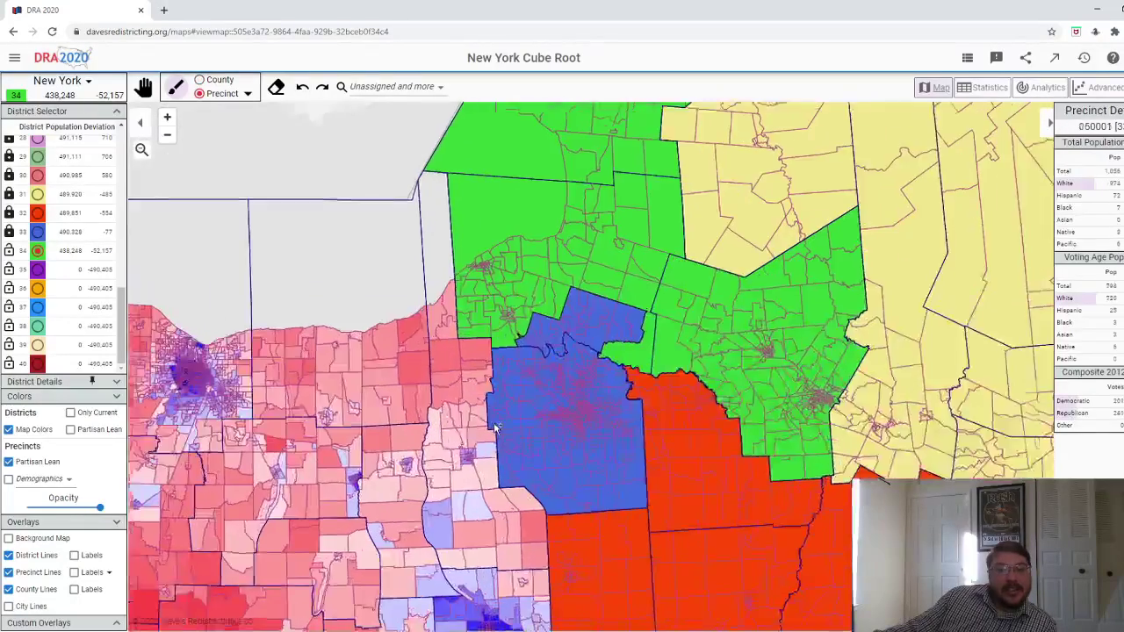
mouse_move(422, 275)
left_mouse_down()
mouse_move(433, 334)
mouse_move(470, 354)
mouse_move(466, 369)
mouse_move(436, 370)
mouse_move(430, 413)
mouse_move(471, 418)
mouse_move(464, 440)
mouse_move(418, 433)
mouse_move(426, 472)
left_mouse_up()
scroll(484, 470, "up", 5)
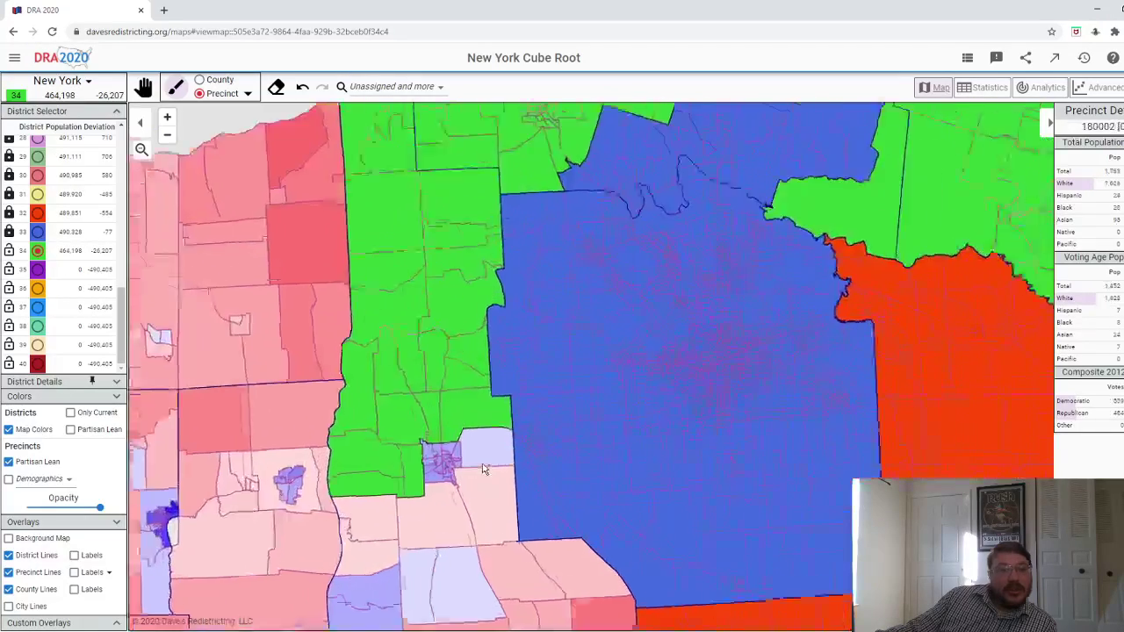
- Add the precincts in and beside central Cayuga County's small city to district 34, undoing the last one for a population of 490,512
scroll(483, 470, "up", 3)
left_click(487, 425)
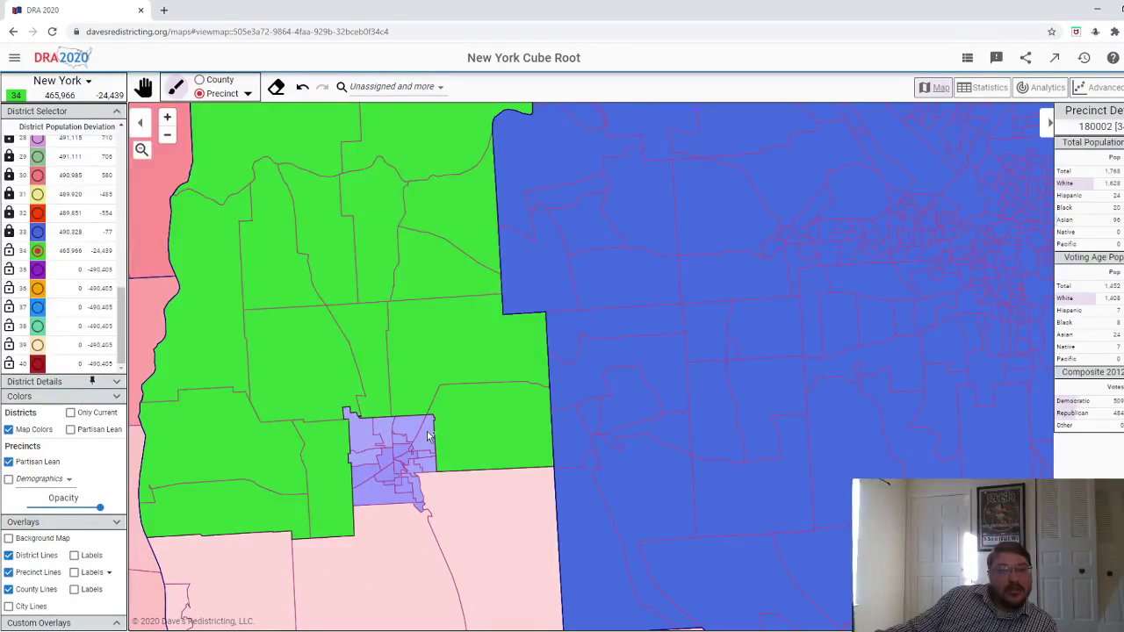
mouse_move(370, 425)
left_mouse_down()
mouse_move(380, 437)
mouse_move(418, 429)
mouse_move(424, 456)
left_mouse_up()
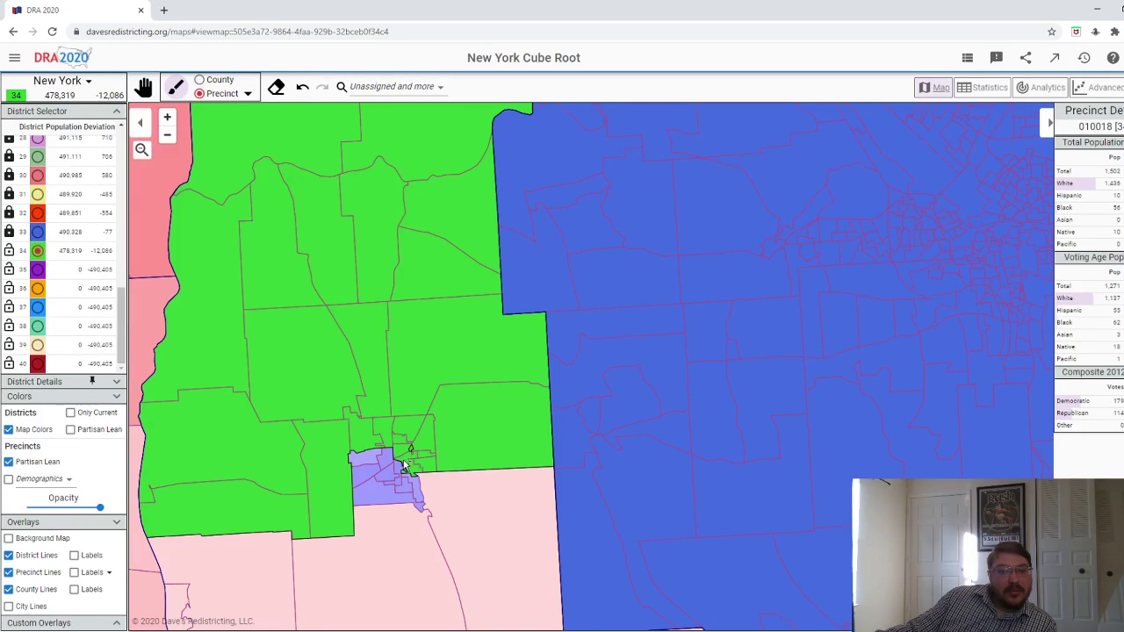
left_click_drag(384, 463, 362, 476)
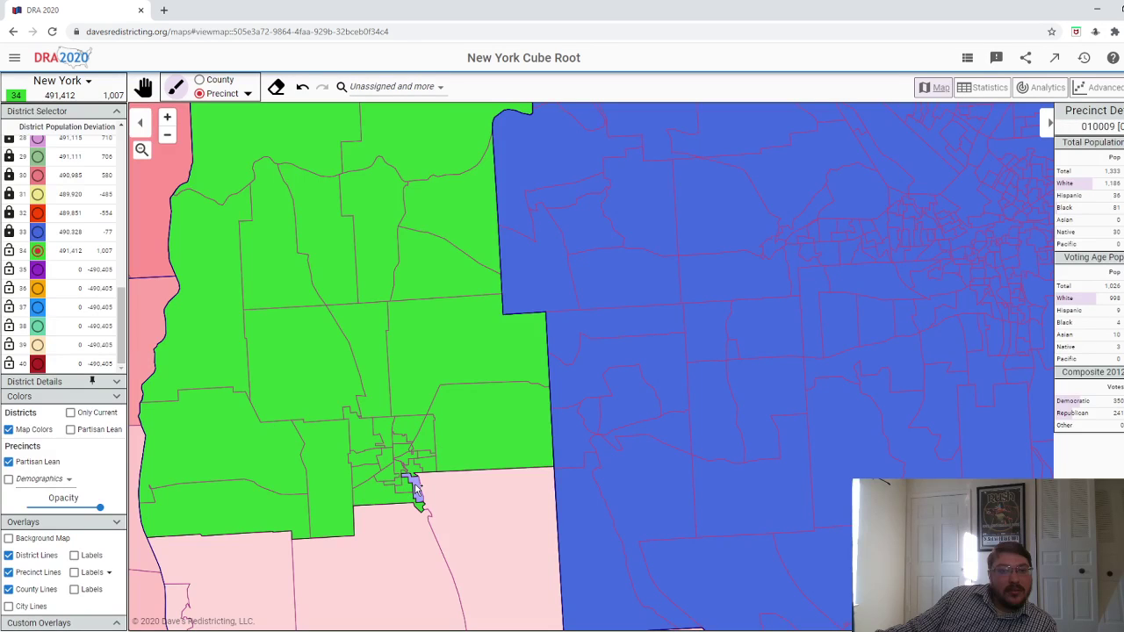
left_click(302, 88)
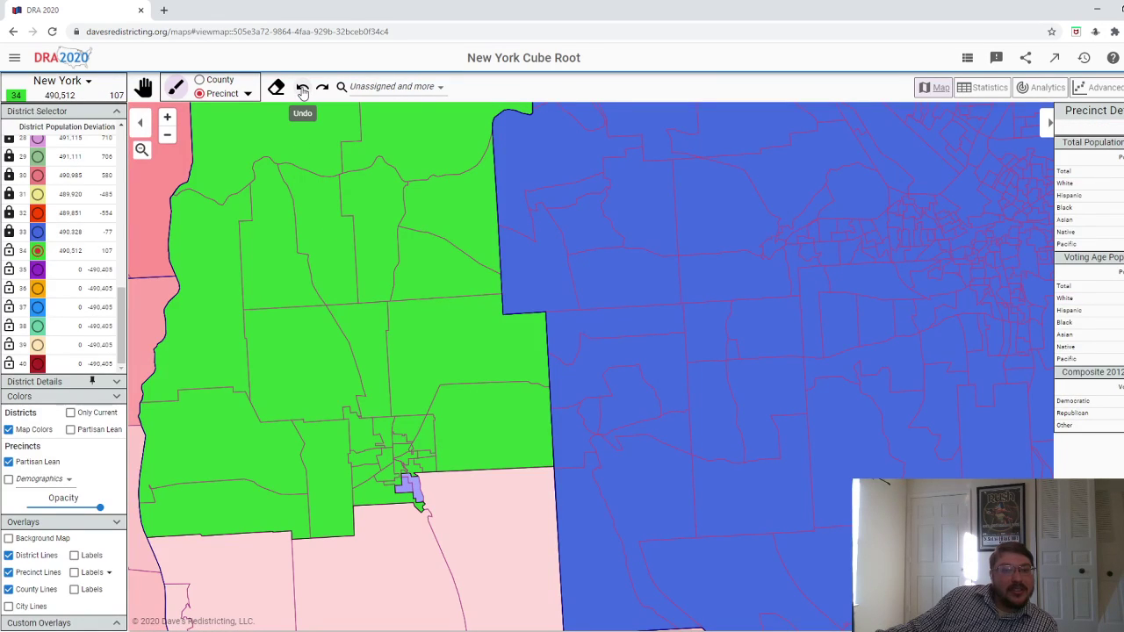
- Lock district 34 and assign the rest of Cayuga County plus Tompkins, Tioga, Chemung and Schuyler counties to district 35
left_click(37, 273)
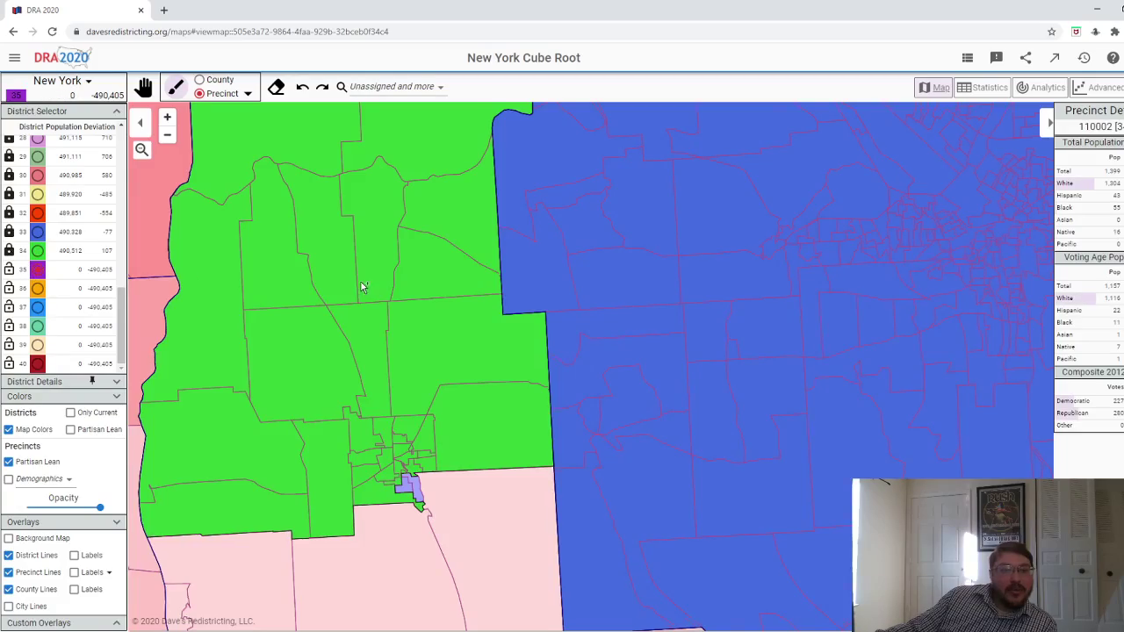
scroll(362, 283, "down", 3)
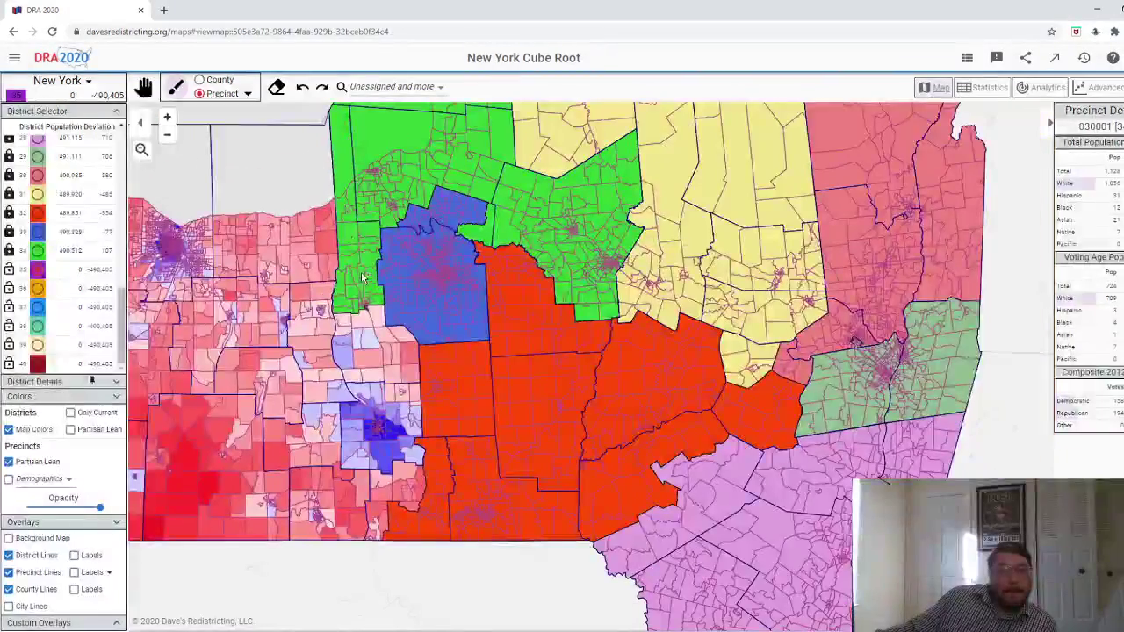
left_click(199, 79)
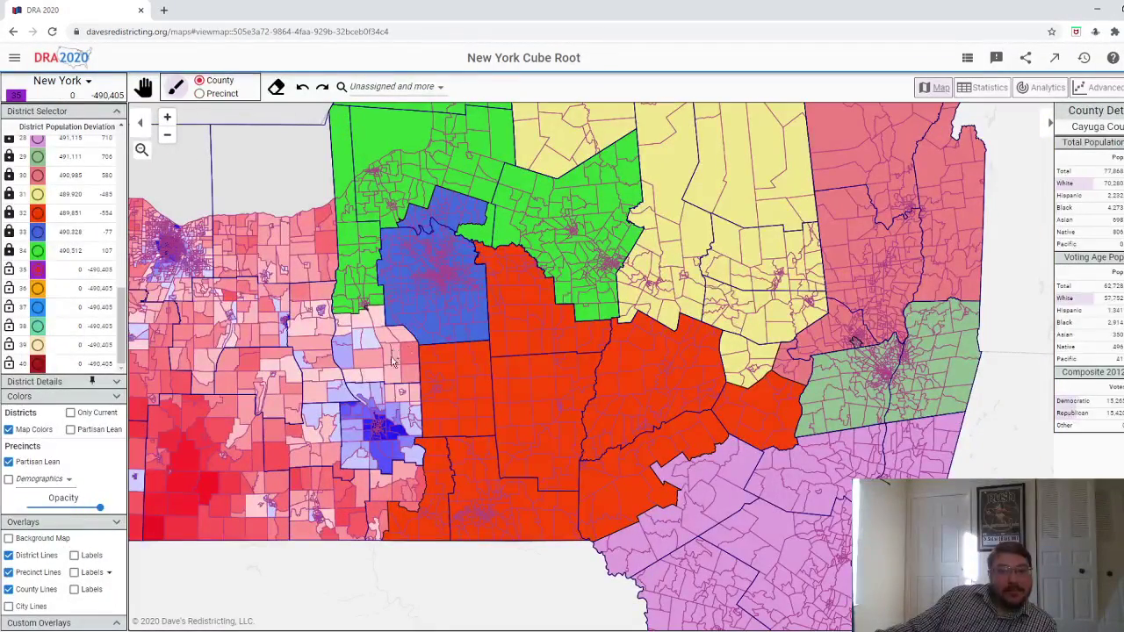
left_click(394, 356)
left_click(382, 430)
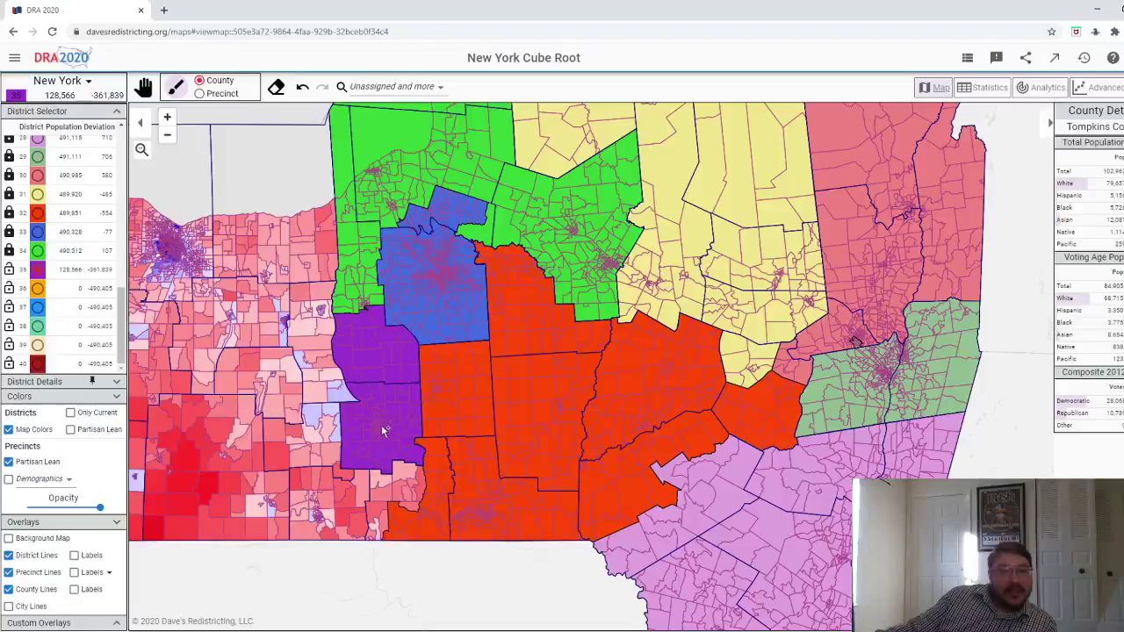
left_click(397, 486)
left_click(359, 500)
left_click(332, 439)
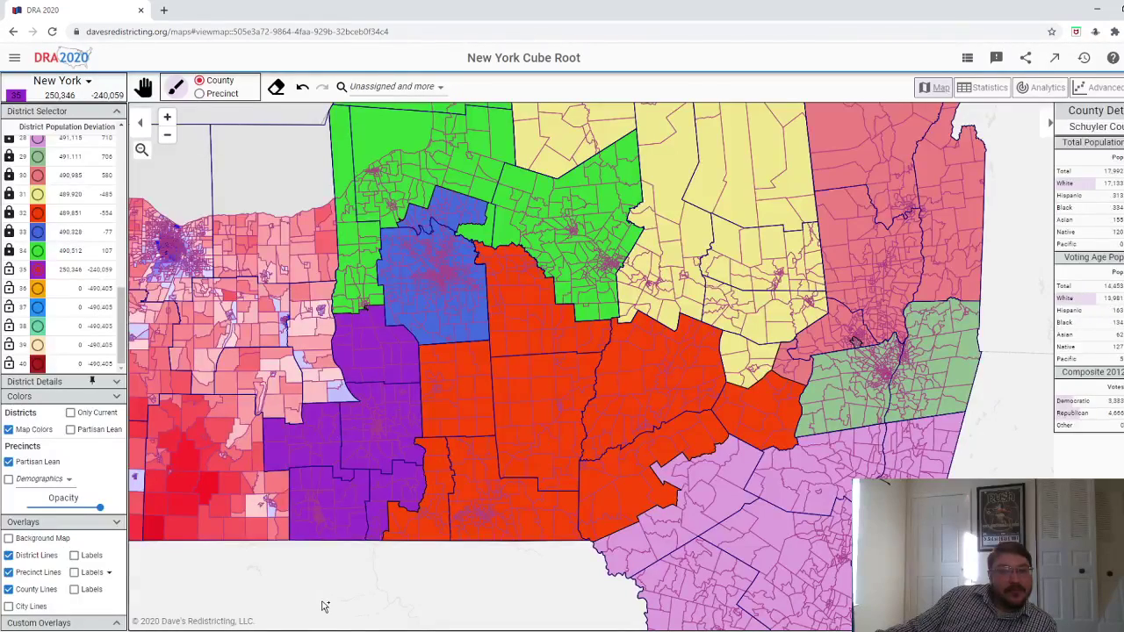
- Add Seneca, Yates, Steuben and Wayne counties to district 35, undoing and redoing the Wayne County assignment
left_click_drag(334, 592, 515, 610)
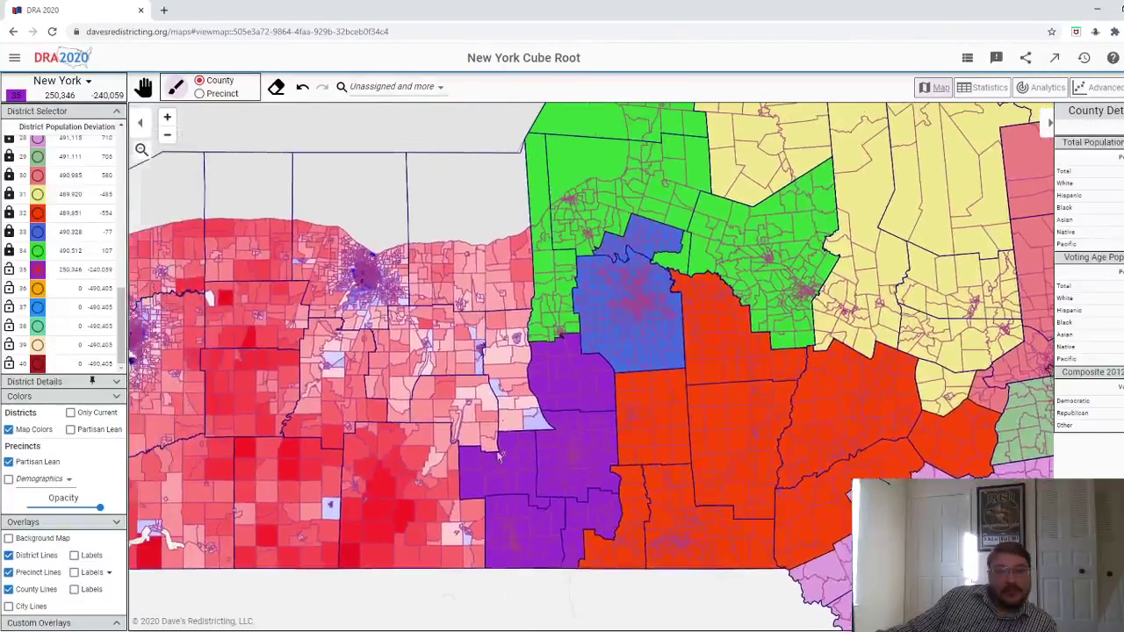
left_click(519, 390)
left_click(461, 429)
left_click(424, 479)
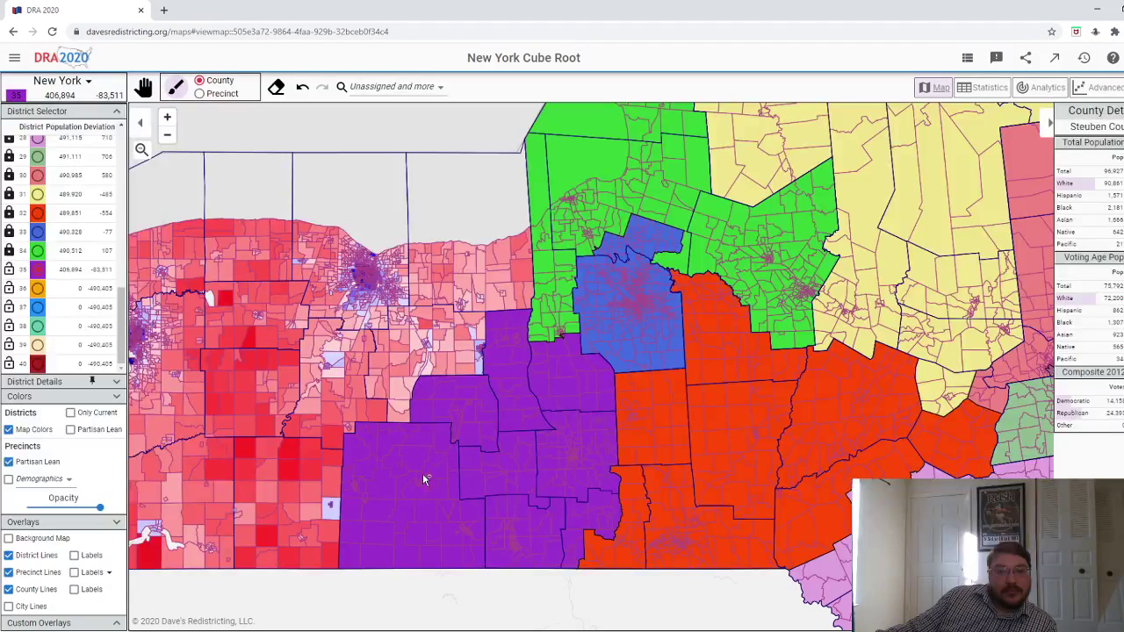
left_click(484, 297)
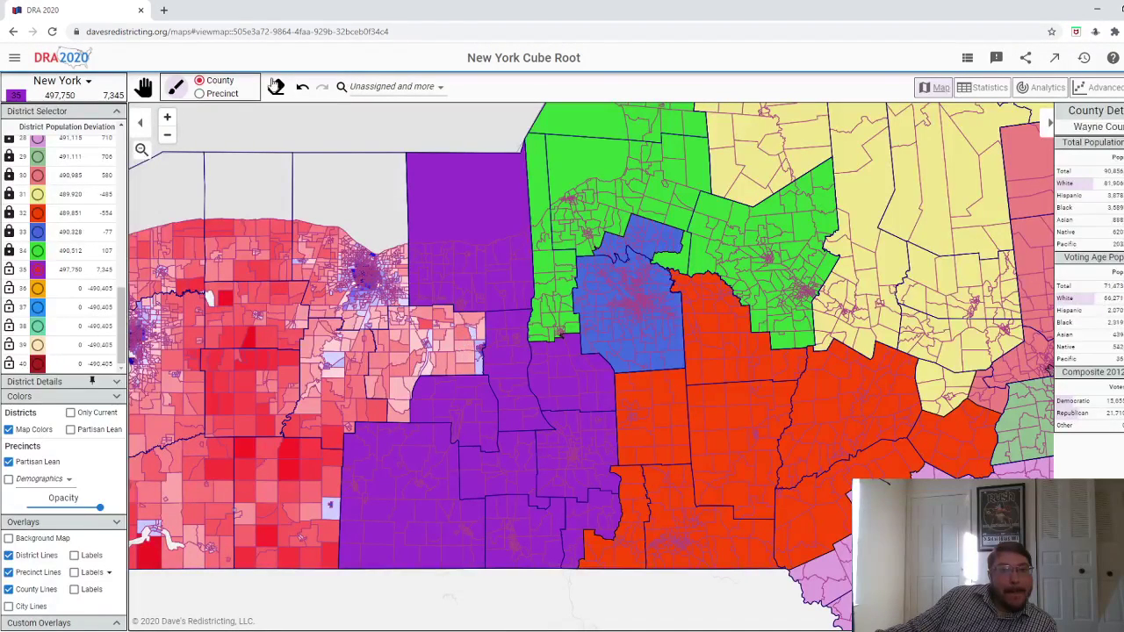
left_click(302, 89)
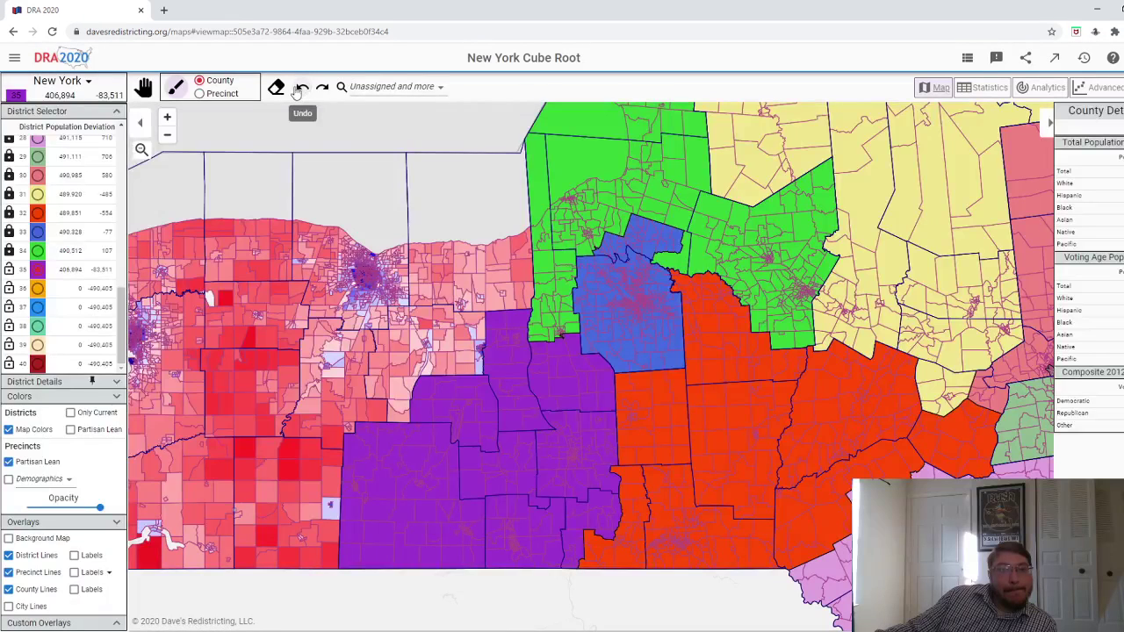
left_click(322, 88)
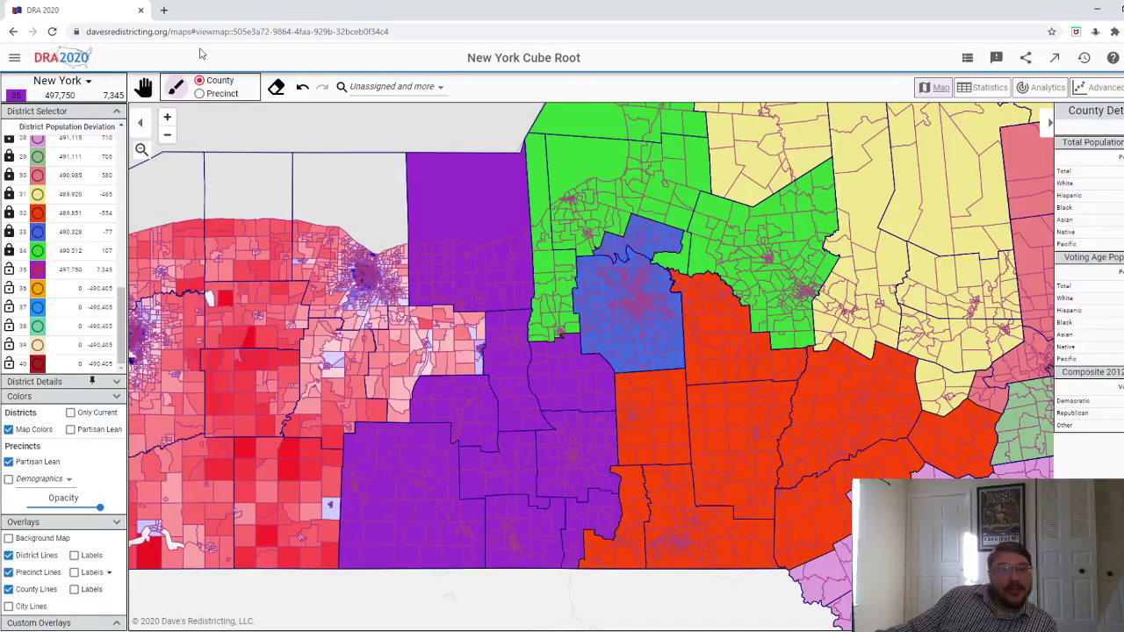
- Unassign the precincts in Wayne County's southwestern corner from district 35 to bring its population close to the target
left_click(276, 87)
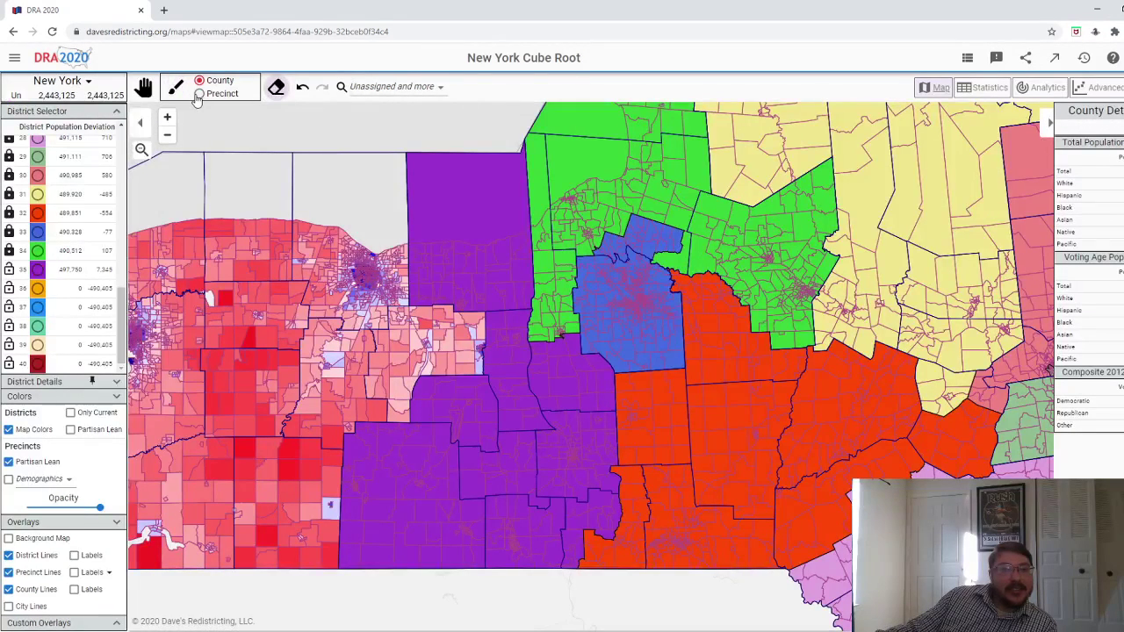
left_click(199, 94)
scroll(373, 283, "up", 3)
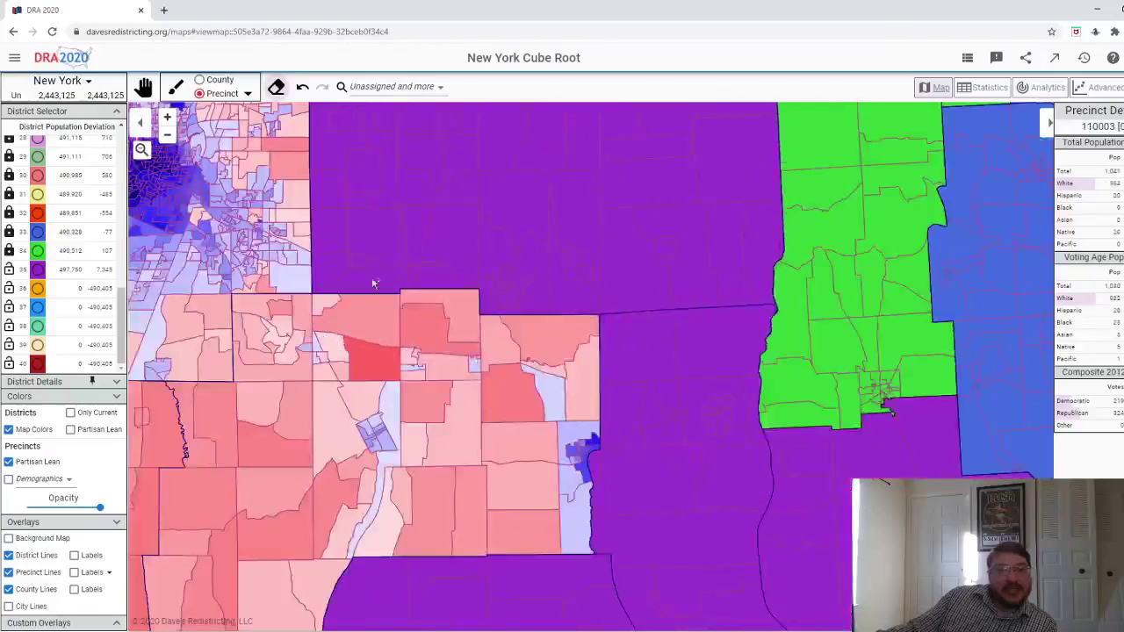
scroll(373, 283, "up", 2)
left_click(375, 280)
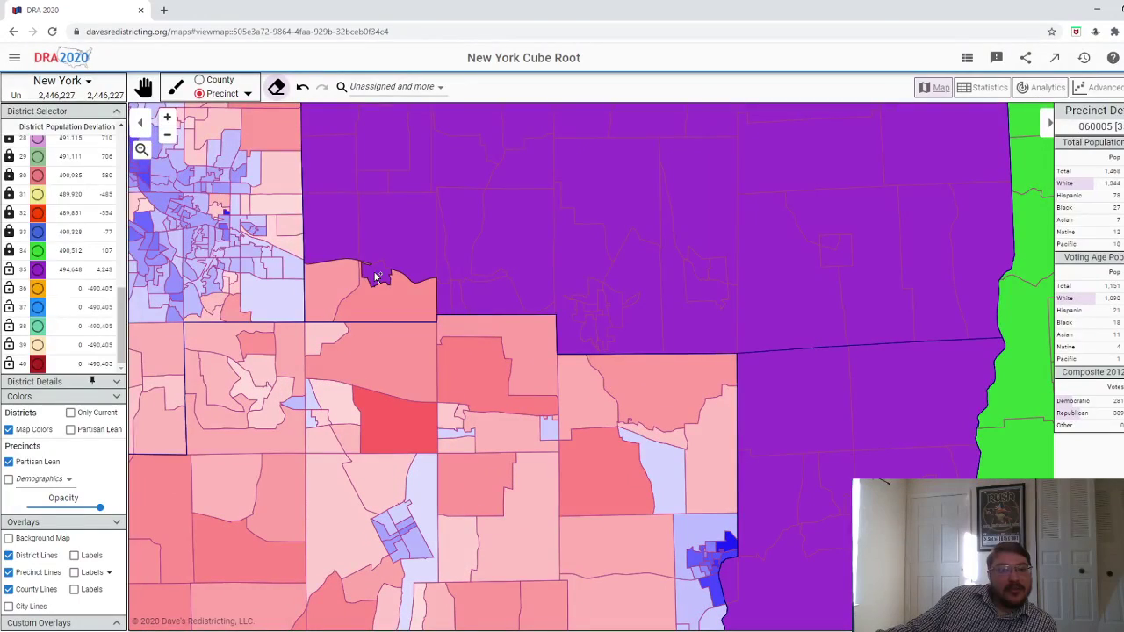
left_click(374, 276)
left_click(347, 243)
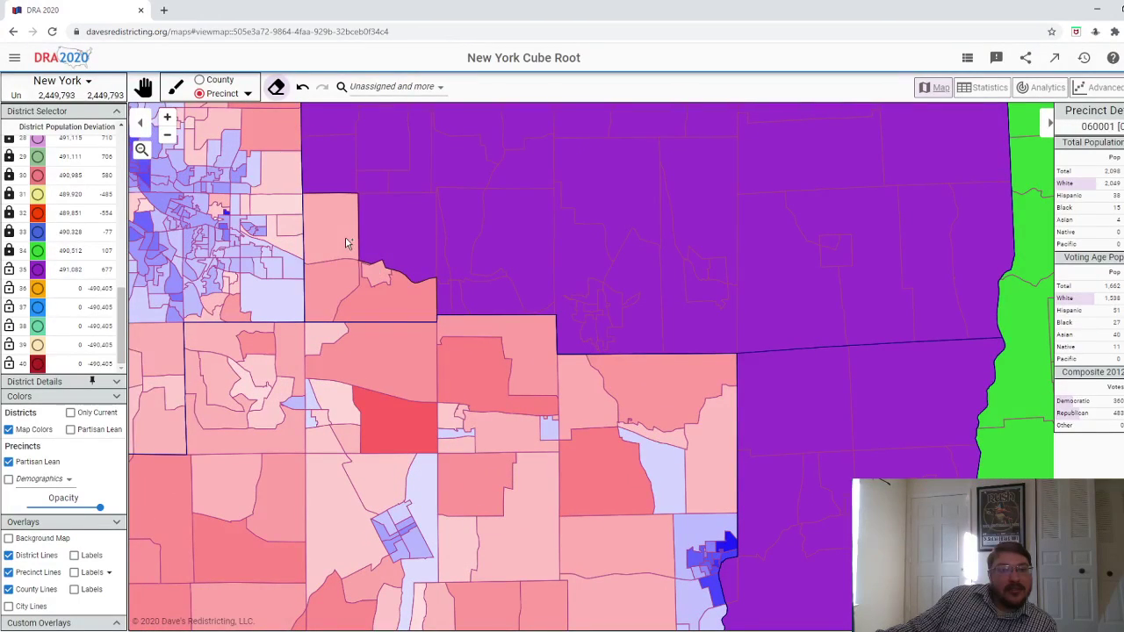
- Lock district 35 and assign Ontario, Livingston, Wyoming, Allegany, Cattaraugus and Chautauqua counties to district 36, undoing the addition of Genesee County
left_click(38, 288)
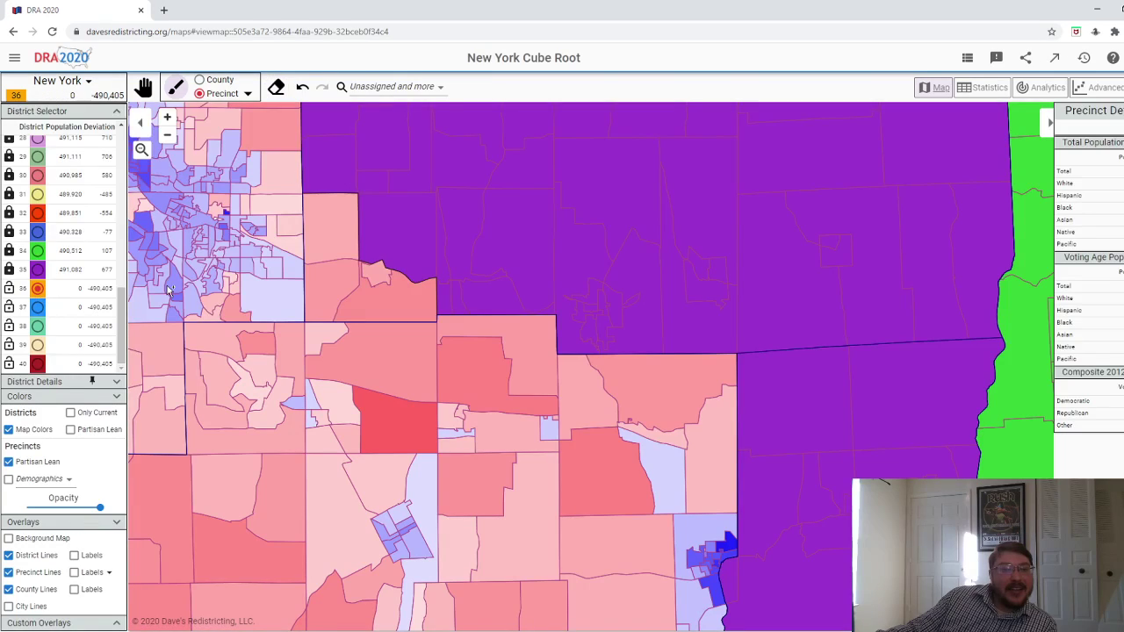
left_click(202, 81)
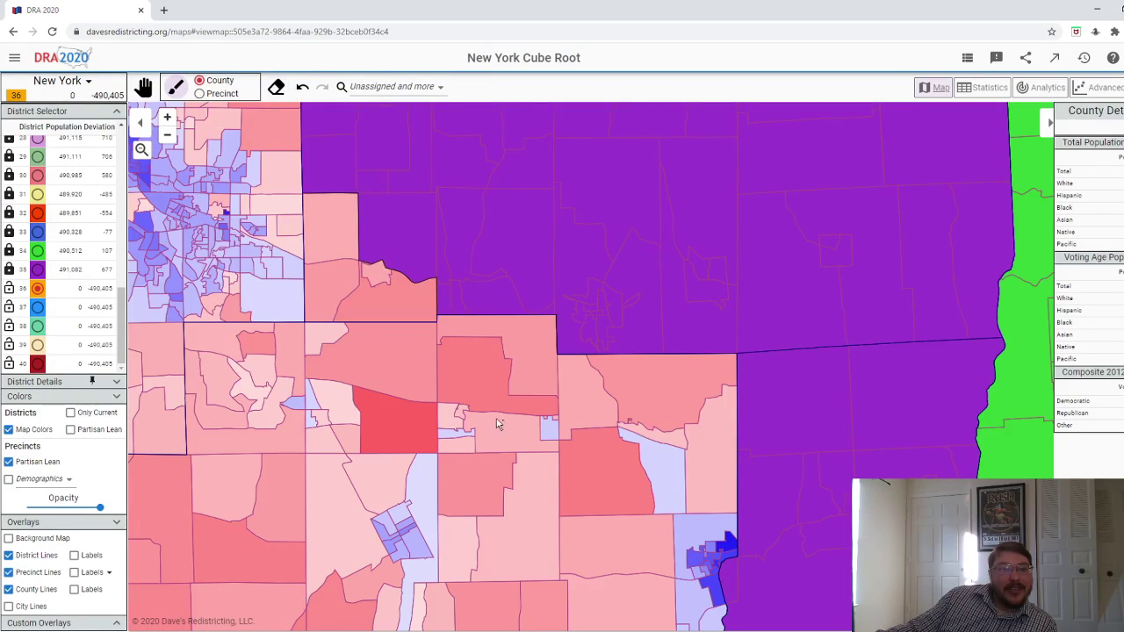
scroll(526, 461, "down", 3)
scroll(526, 460, "down", 2)
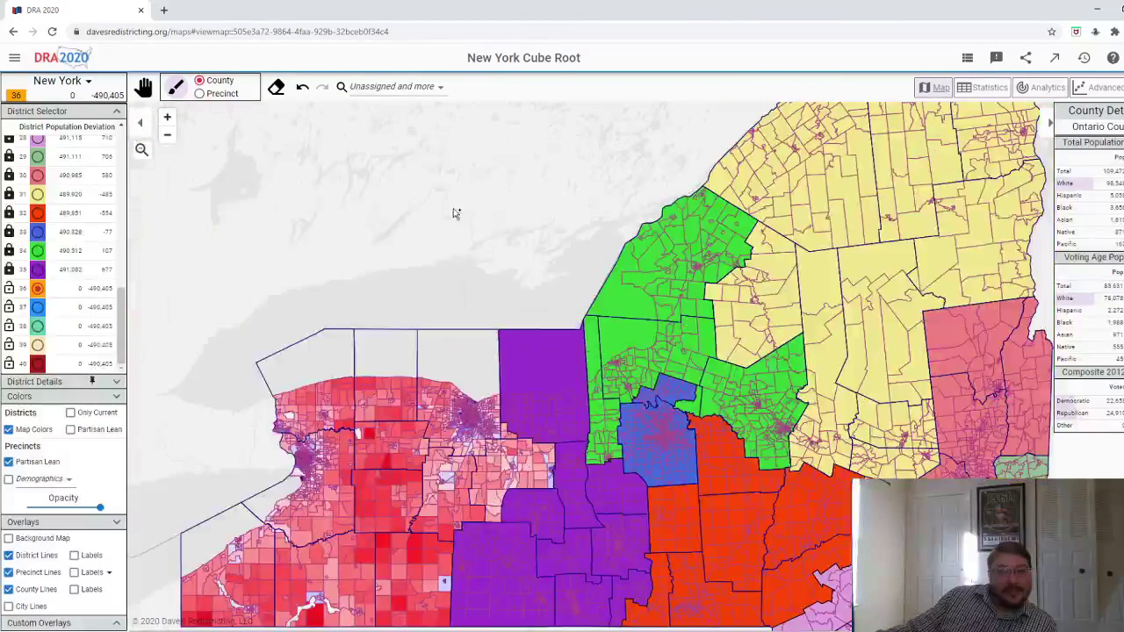
mouse_move(492, 525)
left_mouse_down()
mouse_move(505, 389)
mouse_move(465, 420)
mouse_move(422, 492)
mouse_move(364, 478)
mouse_move(347, 496)
mouse_move(237, 492)
left_mouse_up()
left_click(391, 422)
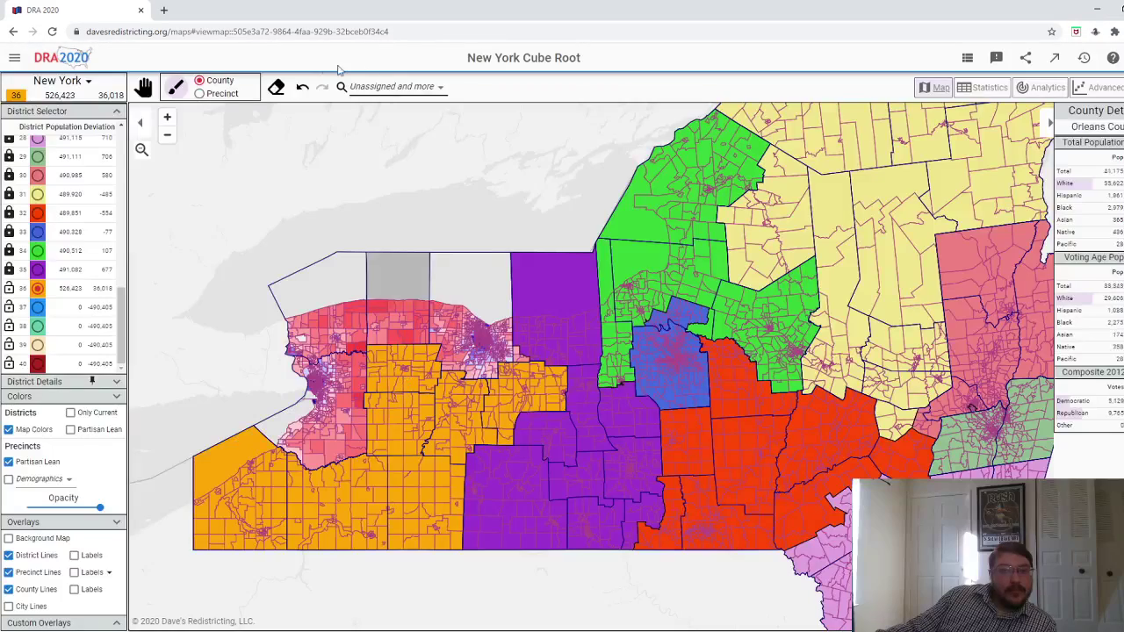
left_click(302, 86)
- Assign the row of precincts along Genesee County's southern edge to district 36
scroll(325, 220, "up", 4)
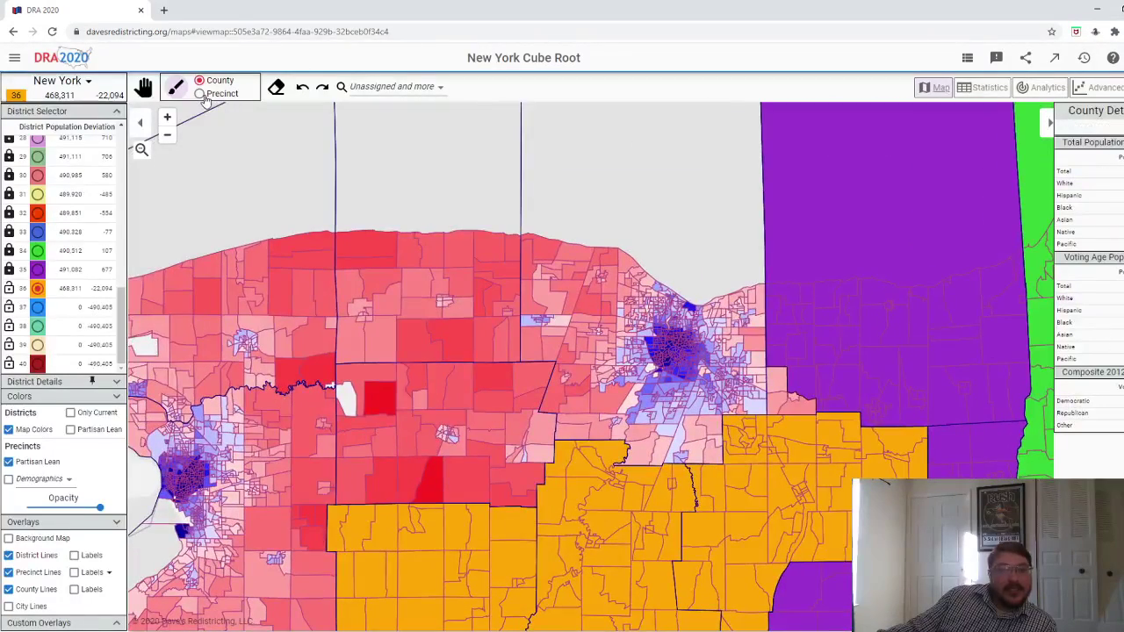
left_click(202, 94)
mouse_move(341, 472)
left_mouse_down()
mouse_move(506, 495)
mouse_move(520, 458)
mouse_move(533, 456)
mouse_move(472, 448)
left_mouse_up()
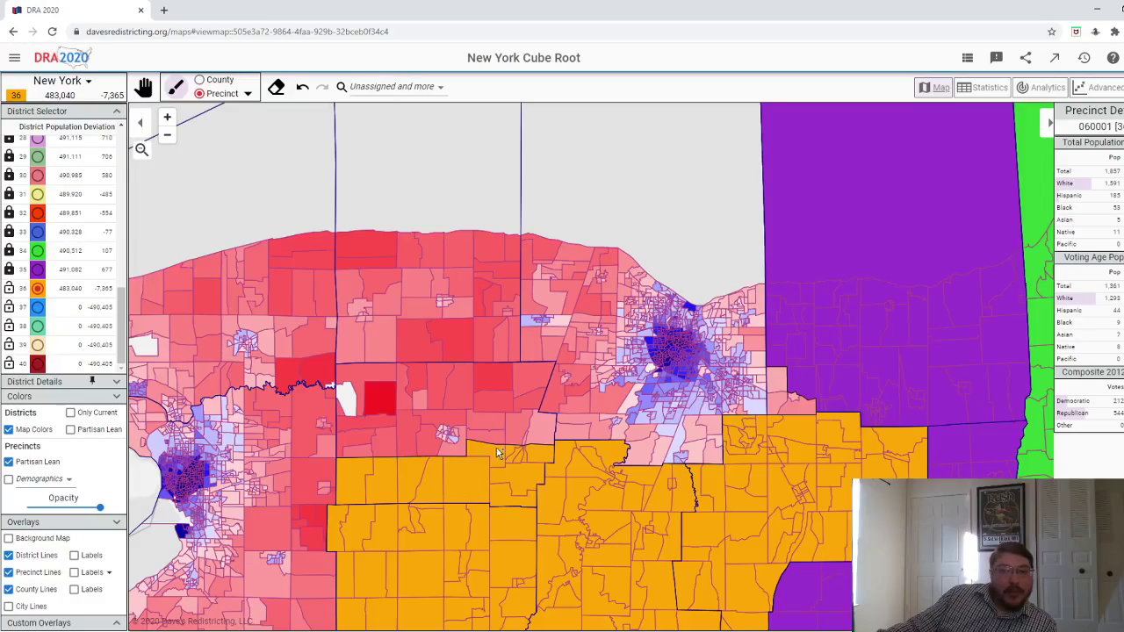
- Add Genesee County's western precincts to district 36, up through its northwestern corner and the adjoining reservation precinct
scroll(508, 501, "down", 5)
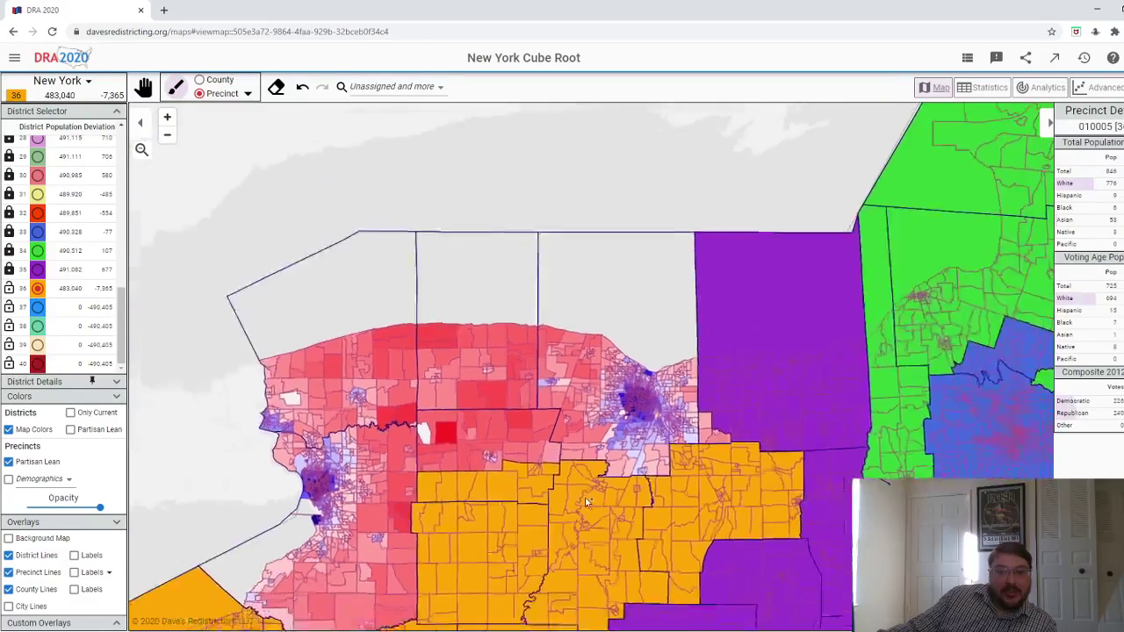
scroll(422, 369, "up", 5)
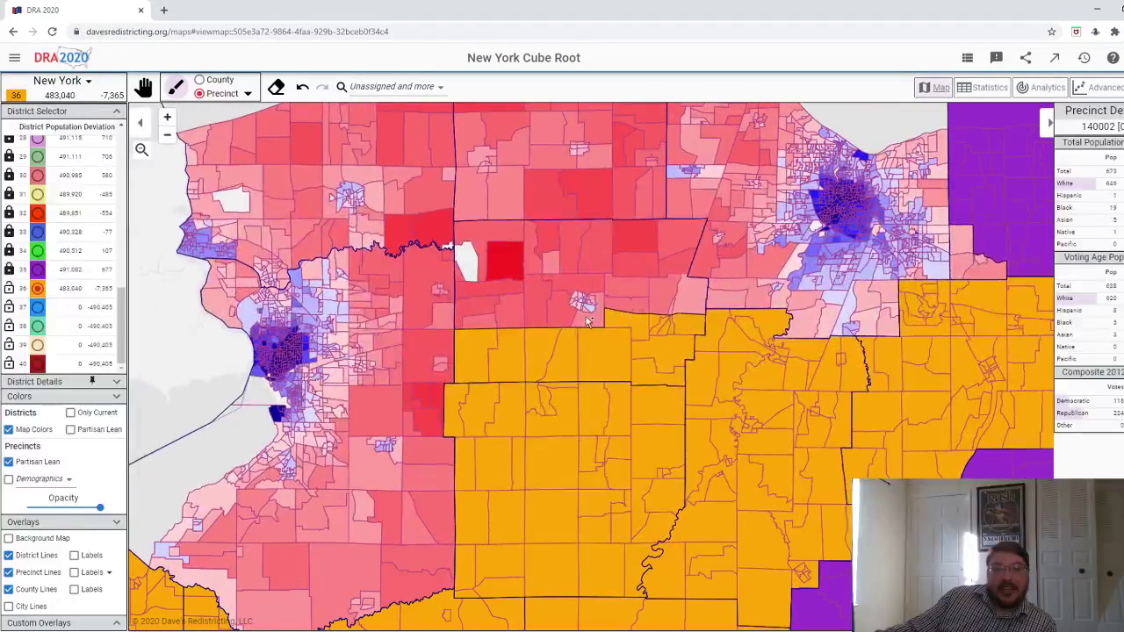
left_click(537, 323)
left_click(507, 326)
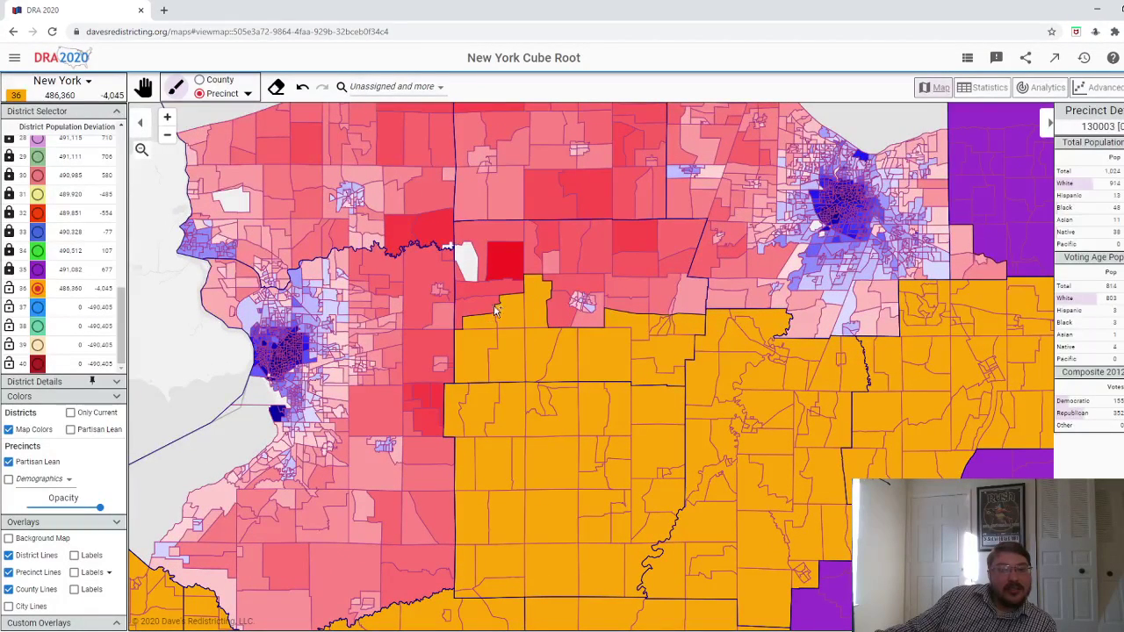
left_click(491, 307)
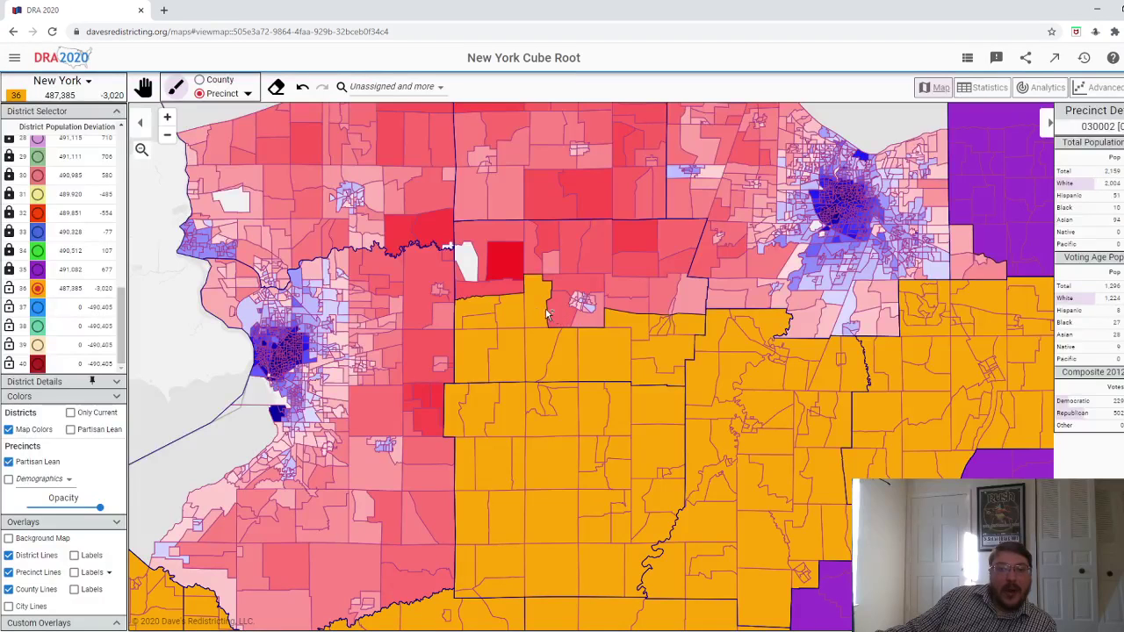
left_click(507, 294)
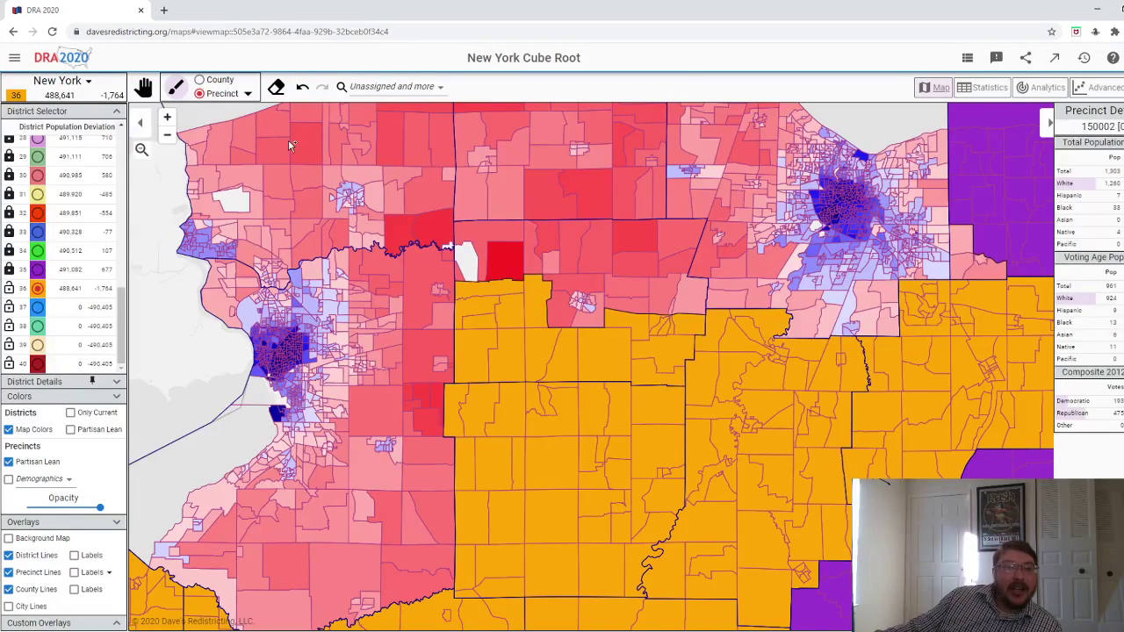
left_click(482, 235)
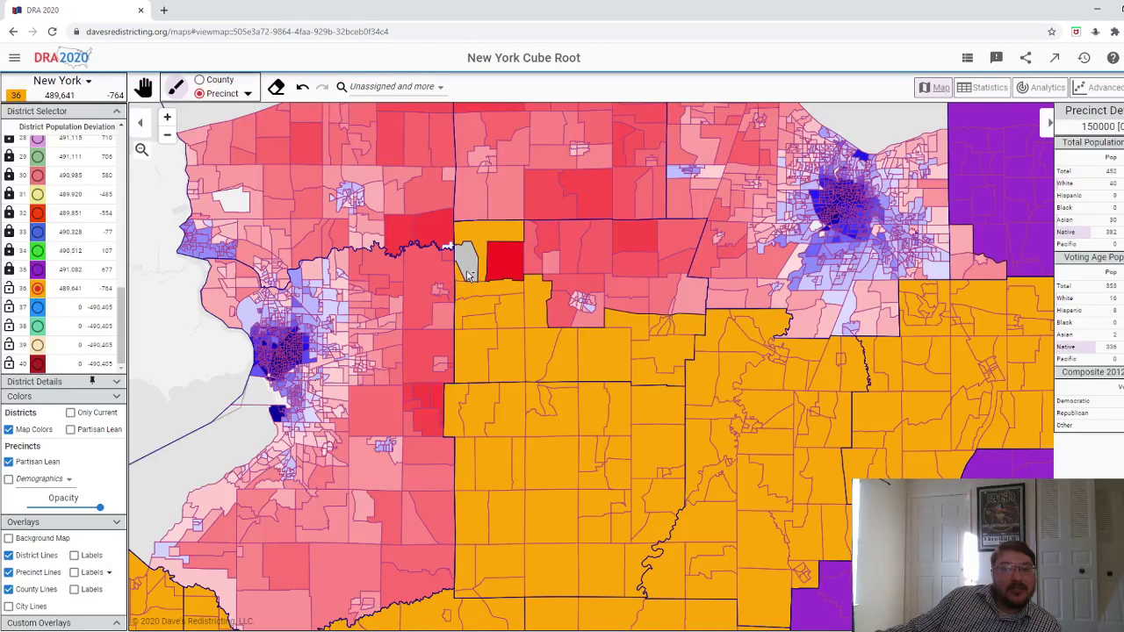
left_click(468, 276)
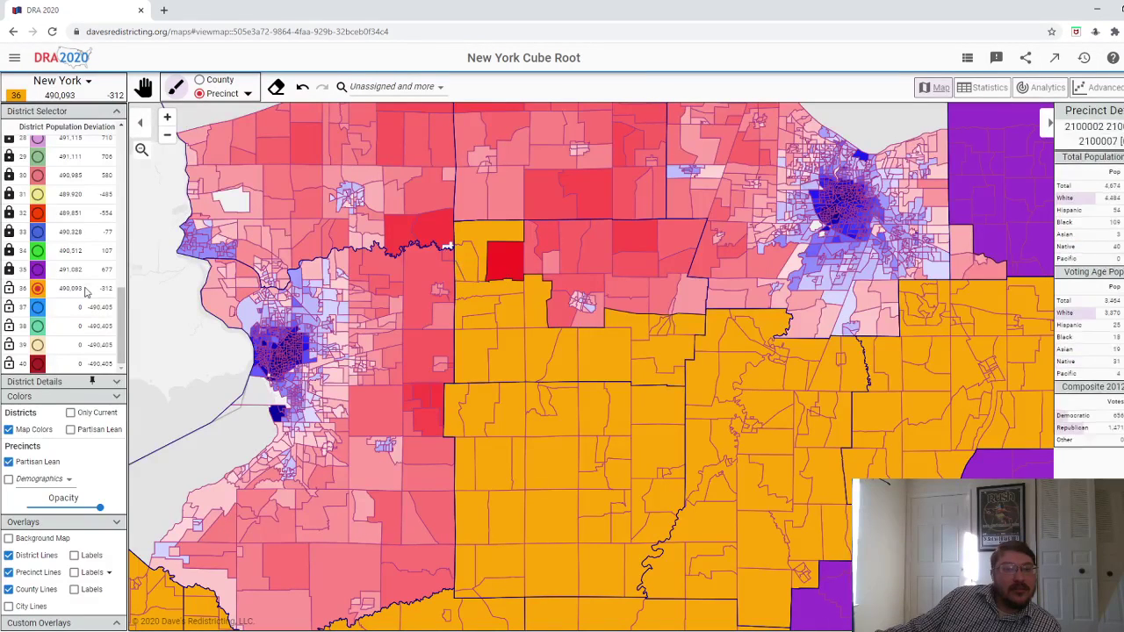
- Lock district 36 and start district 37 with the northwestern Erie County precincts just north of Buffalo
left_click(35, 308)
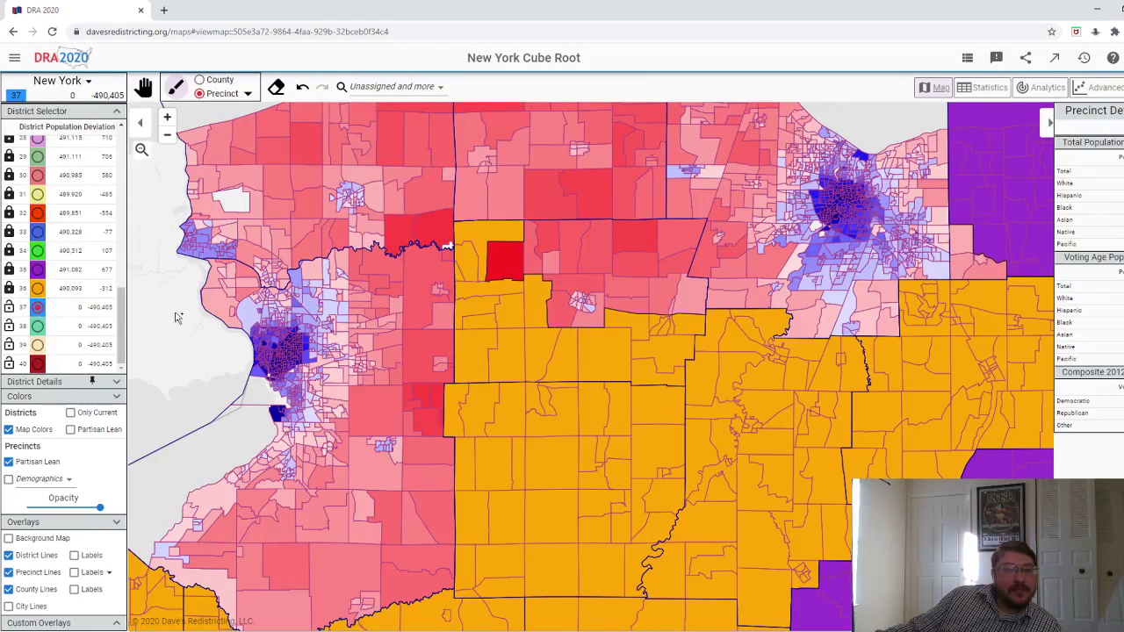
scroll(299, 382, "up", 2)
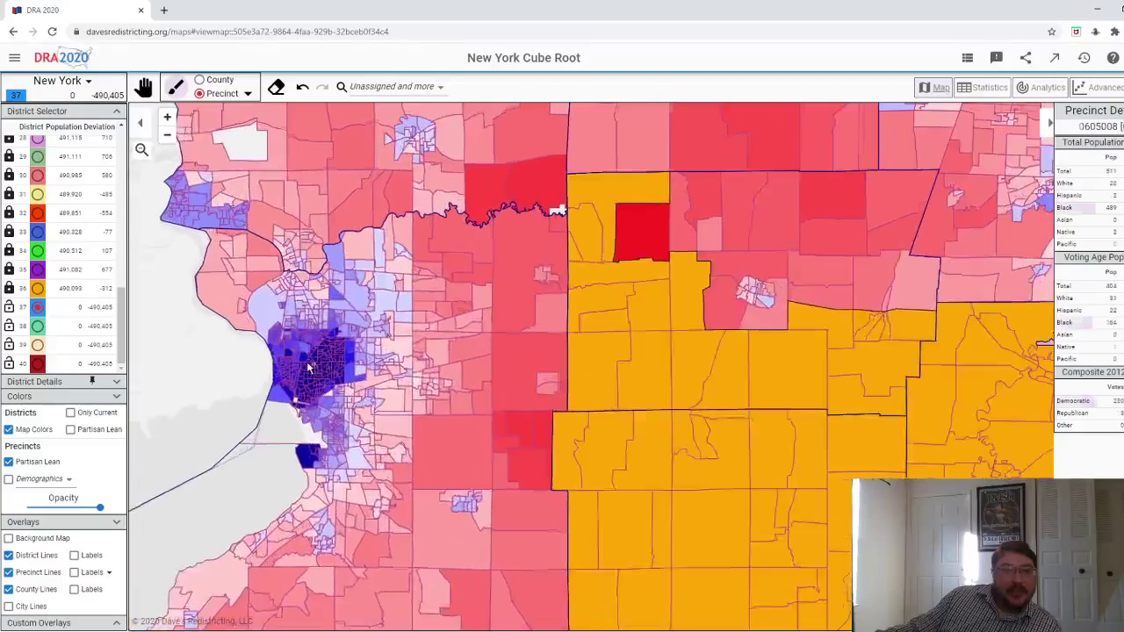
scroll(306, 353, "up", 1)
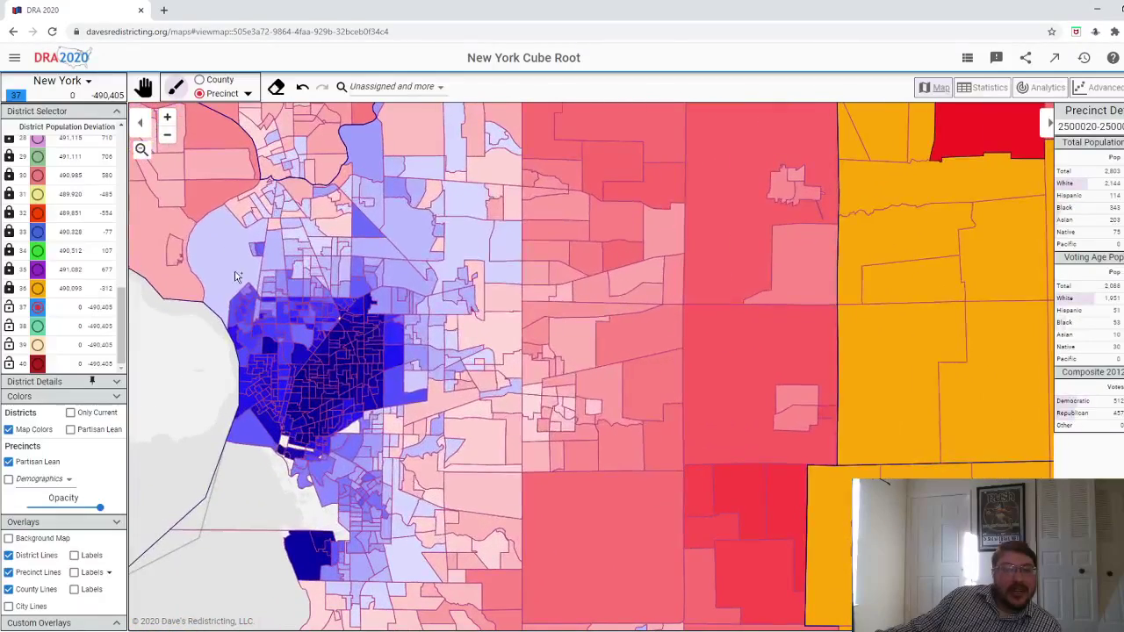
left_click(251, 247)
mouse_move(251, 223)
left_mouse_down()
mouse_move(262, 188)
mouse_move(268, 202)
mouse_move(254, 209)
mouse_move(278, 189)
mouse_move(334, 206)
mouse_move(325, 192)
mouse_move(343, 183)
mouse_move(353, 200)
mouse_move(322, 230)
mouse_move(292, 207)
left_mouse_up()
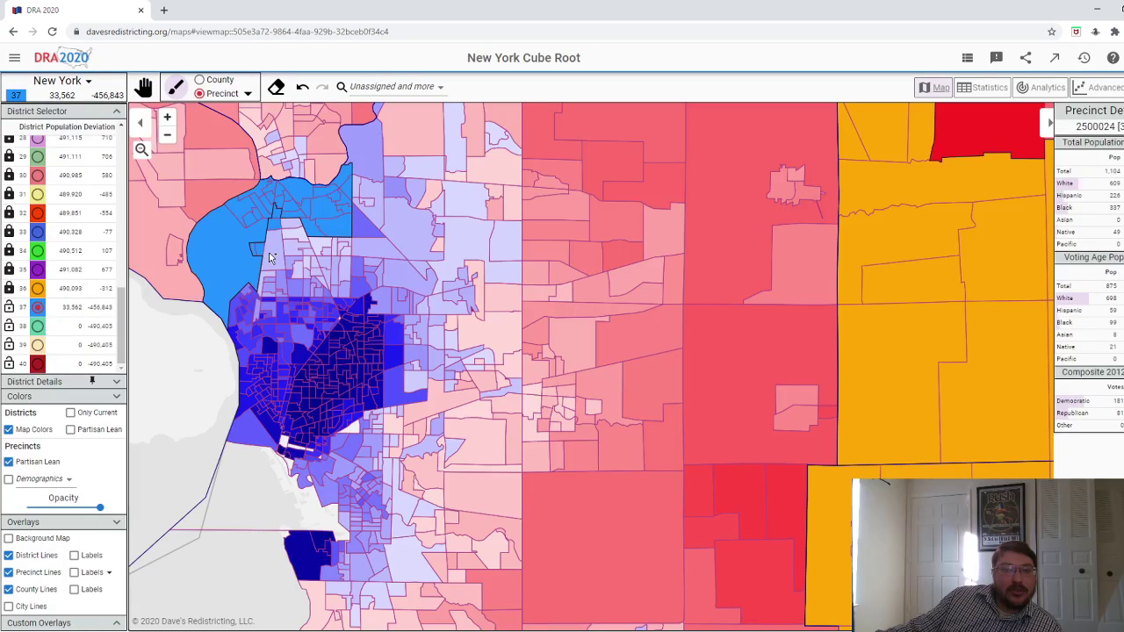
left_click_drag(270, 257, 274, 274)
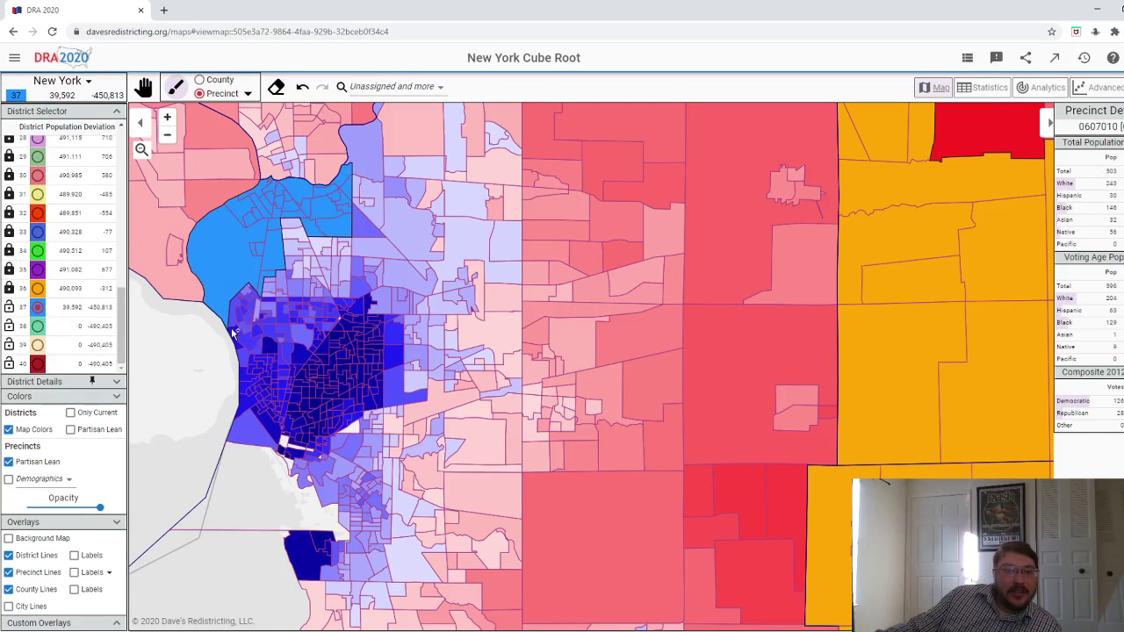
- Assign Buffalo's waterfront and West Side precincts to district 37, filling the gaps from the northern city edge toward downtown
mouse_move(233, 332)
left_mouse_down()
mouse_move(233, 396)
mouse_move(252, 424)
mouse_move(252, 342)
left_mouse_up()
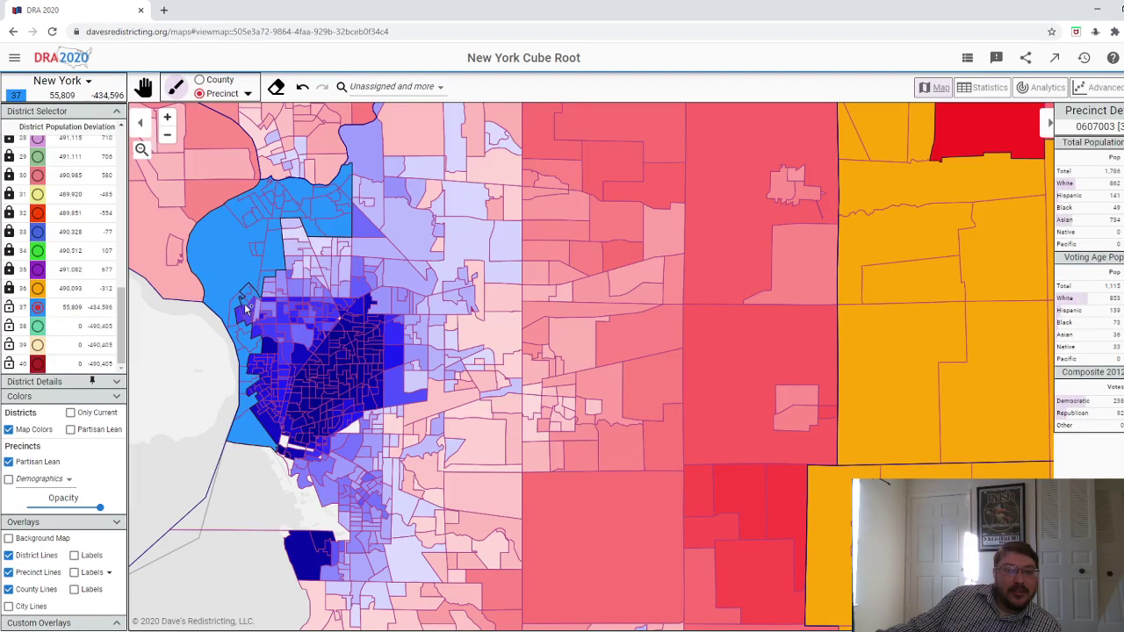
left_click_drag(269, 335, 258, 358)
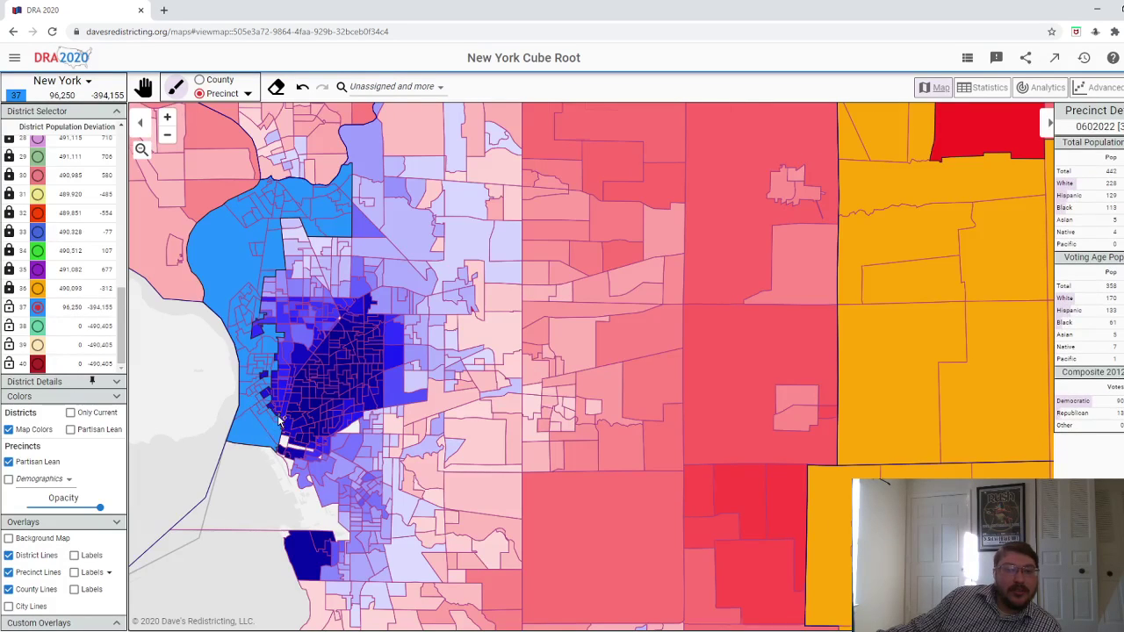
scroll(279, 422, "up", 1)
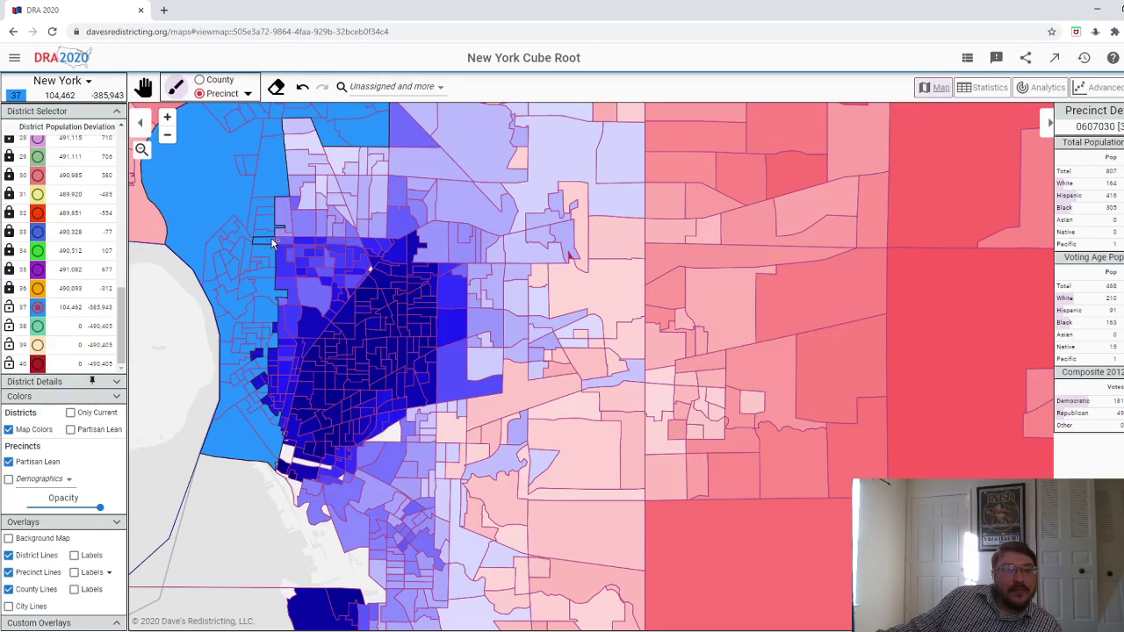
left_click(287, 218)
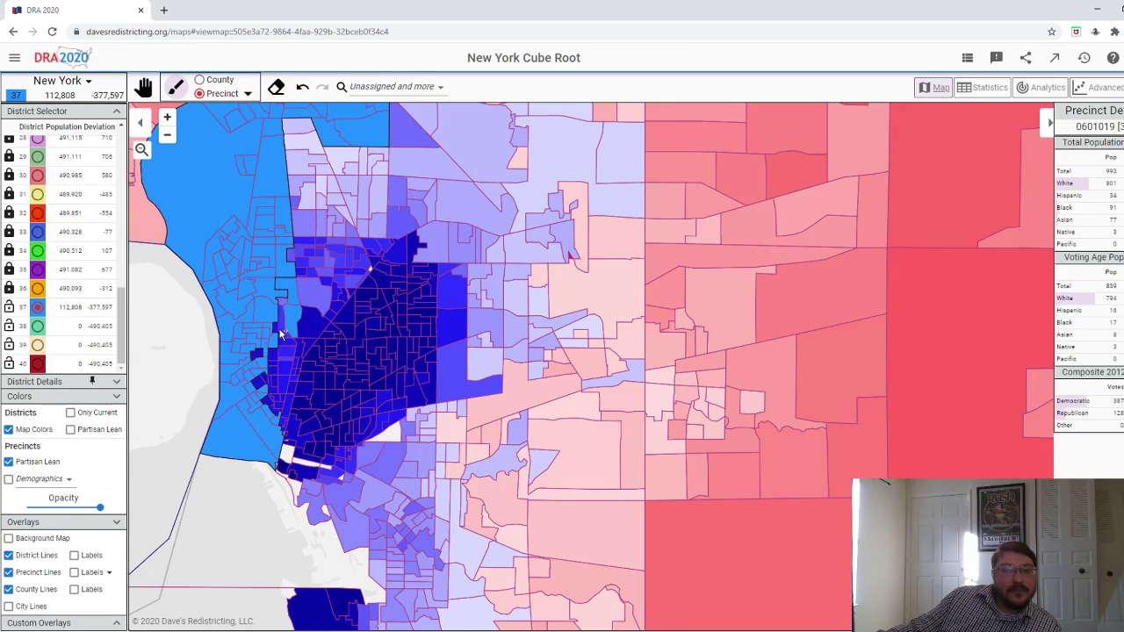
left_click(261, 362)
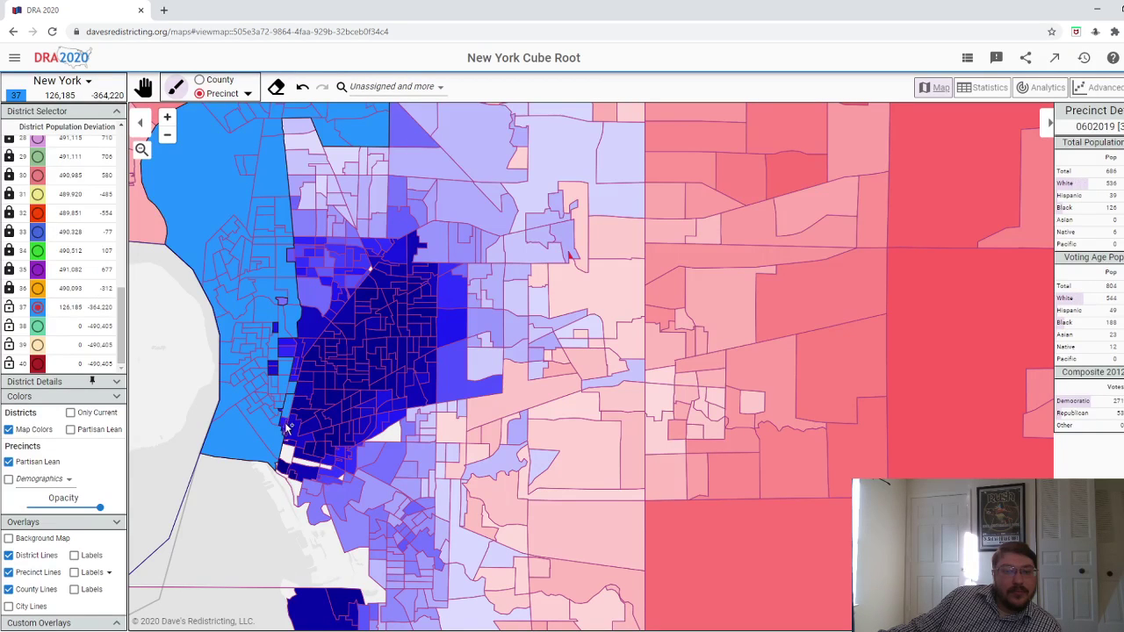
left_click(288, 442)
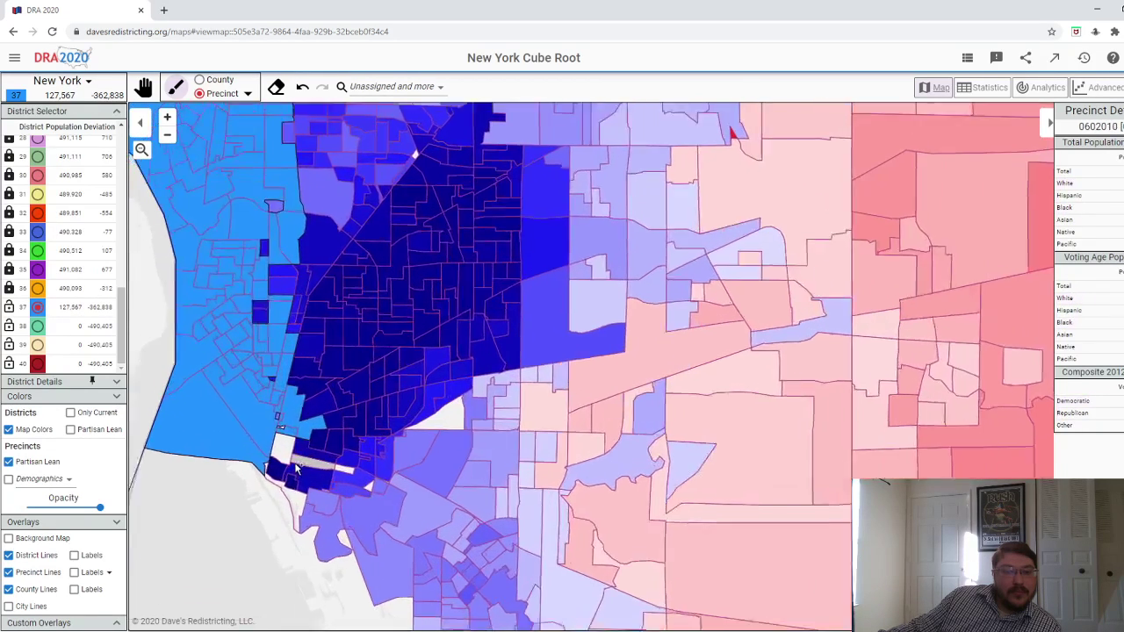
- Enlarge the brush to its maximum size and add the central Buffalo and downtown precincts to district 37
scroll(288, 439, "up", 1)
left_click(248, 93)
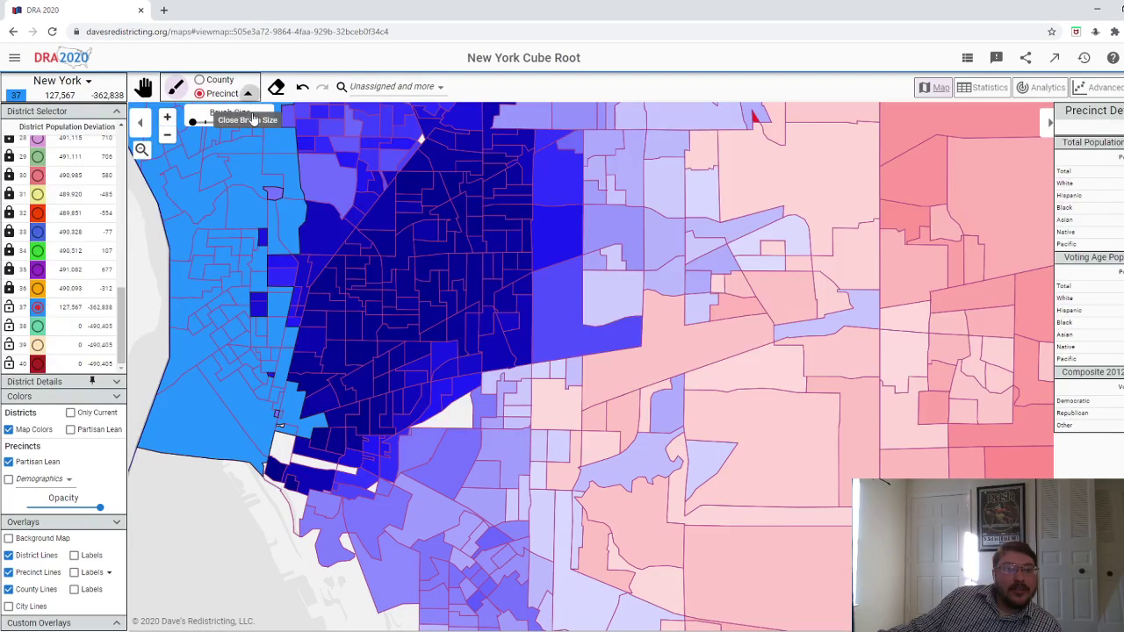
mouse_move(323, 312)
left_mouse_down()
mouse_move(294, 302)
mouse_move(328, 228)
left_mouse_up()
left_click_drag(294, 397, 284, 430)
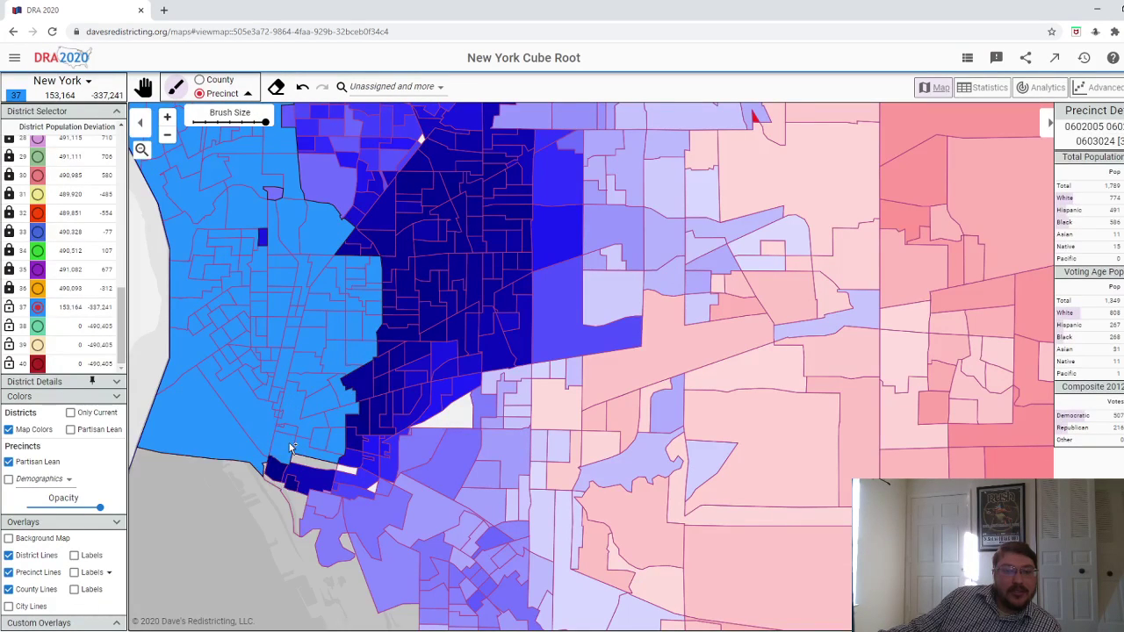
- Extend district 37 across South Buffalo, the East Side and the suburbs just north and east of the city
scroll(289, 443, "down", 1)
scroll(299, 438, "down", 2)
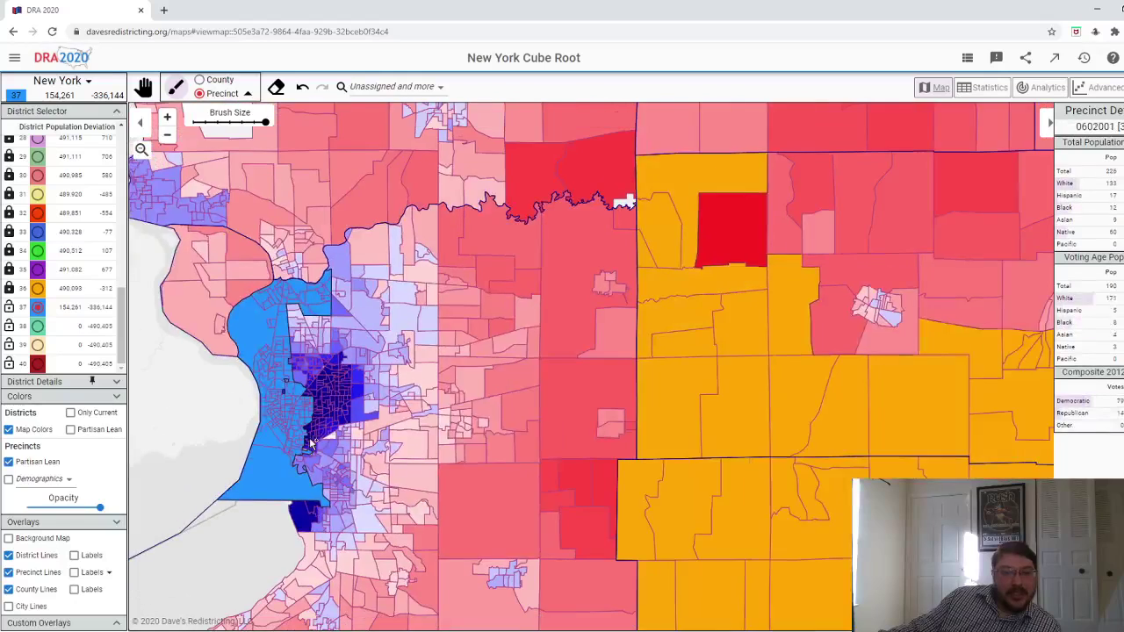
scroll(307, 448, "up", 1)
left_click(316, 454)
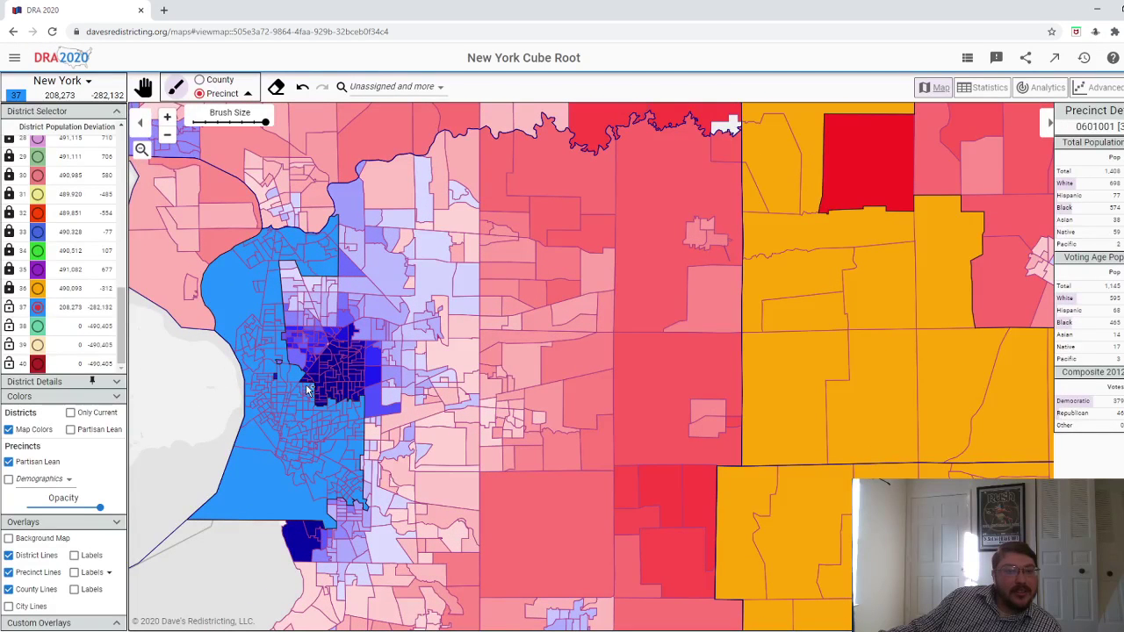
mouse_move(303, 391)
left_mouse_down()
mouse_move(319, 346)
mouse_move(300, 307)
mouse_move(350, 306)
mouse_move(355, 373)
left_mouse_up()
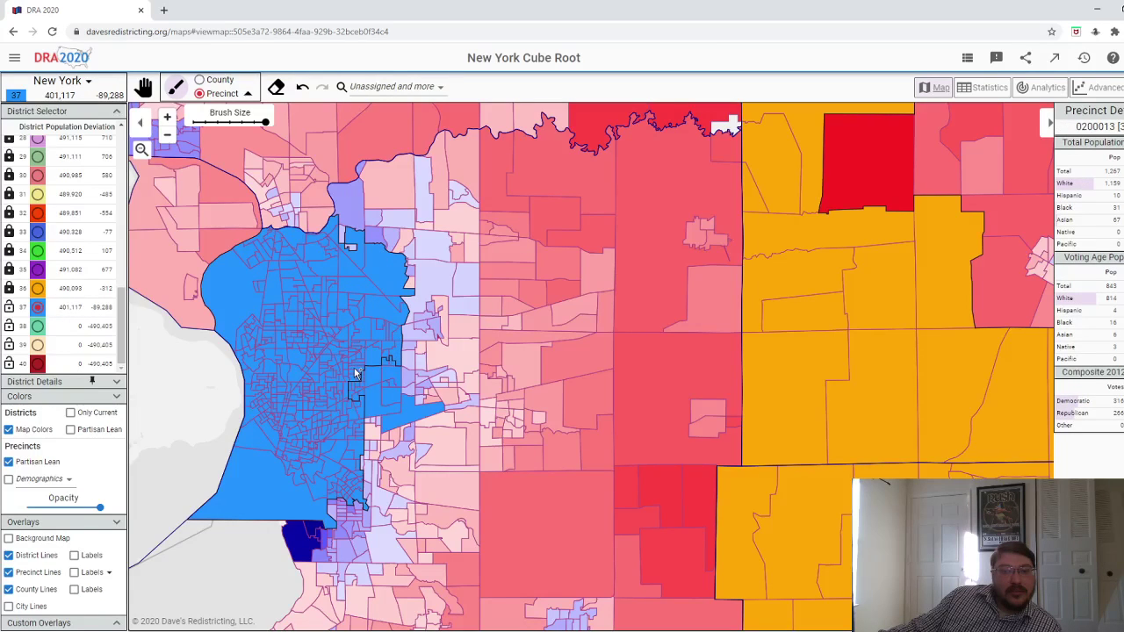
- Undo a trial addition on district 37's northern edge and add the block of precincts south of Buffalo instead
left_click(348, 270)
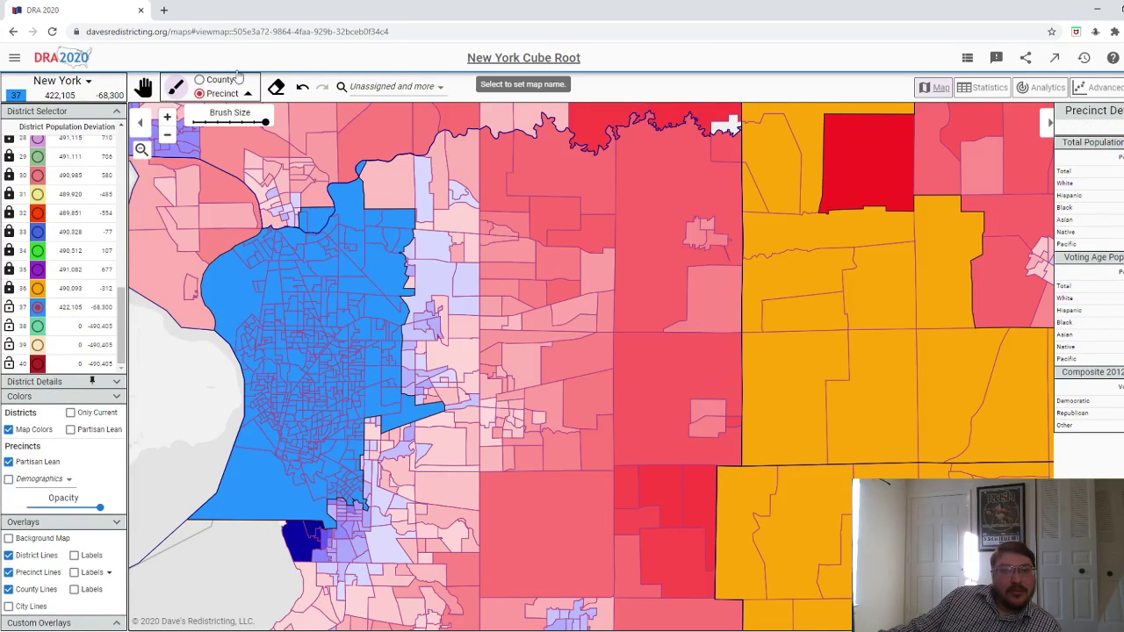
left_click(302, 87)
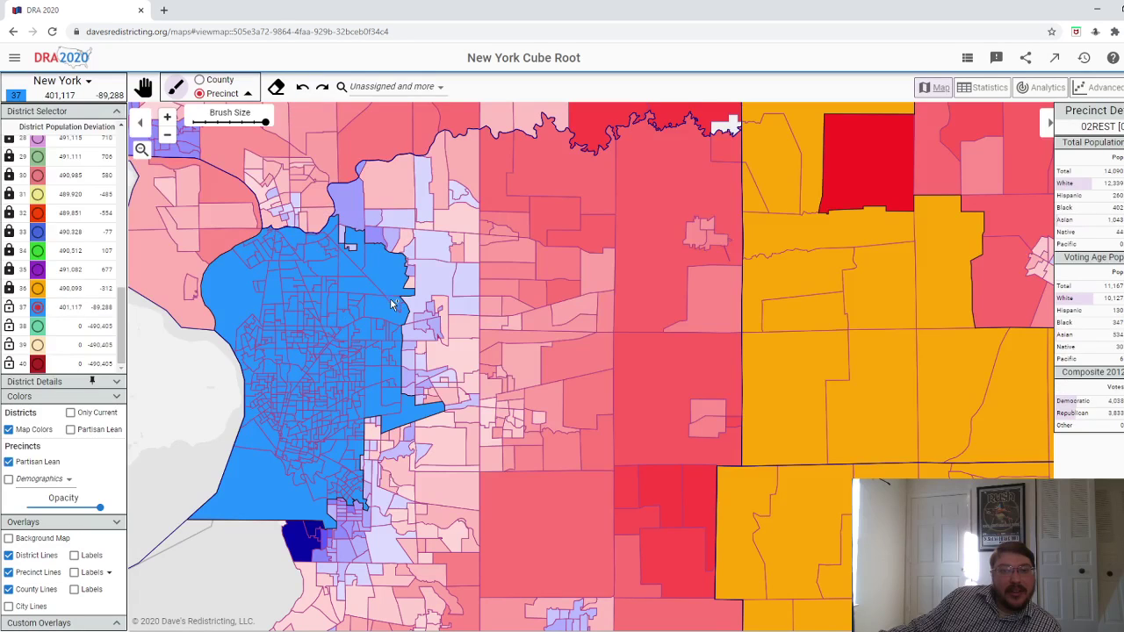
left_click(351, 502)
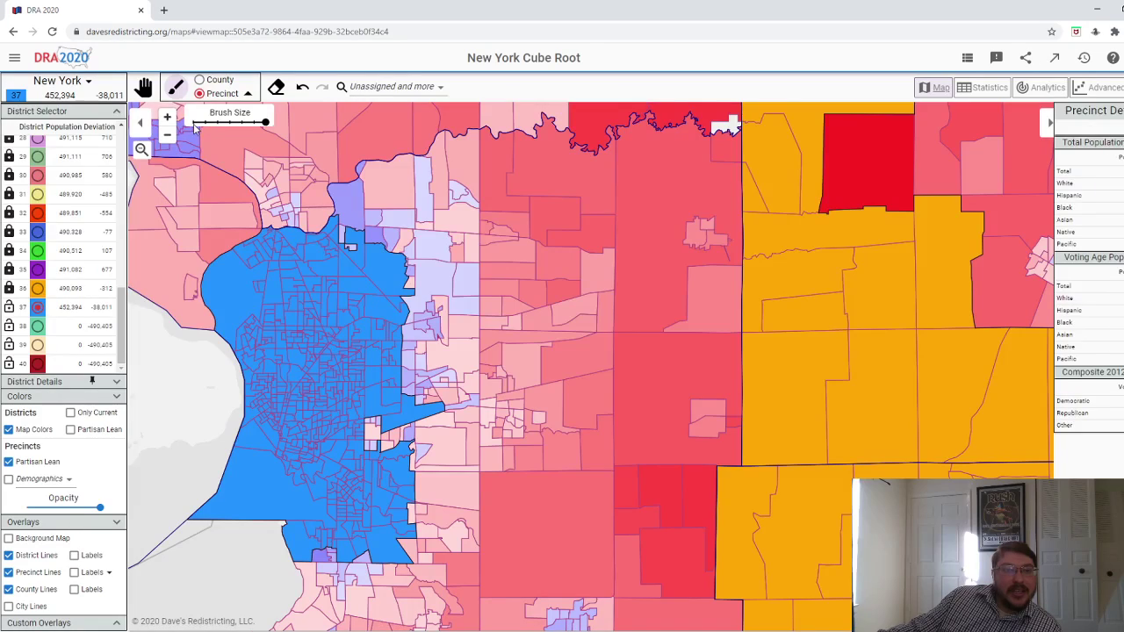
scroll(379, 281, "up", 2)
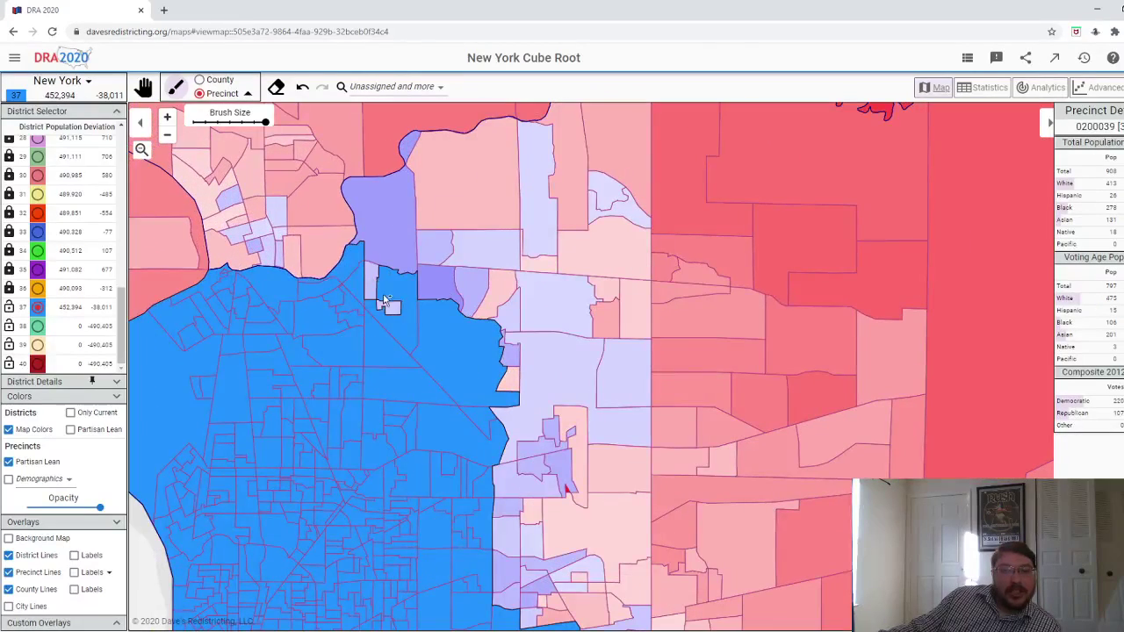
left_click(390, 305)
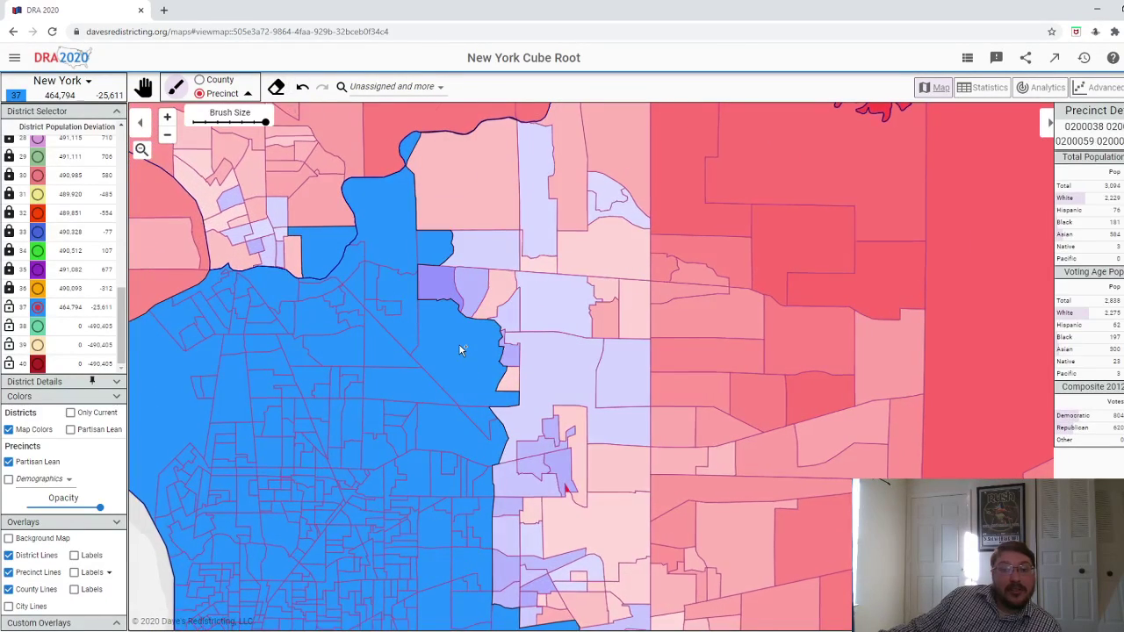
scroll(459, 345, "down", 2)
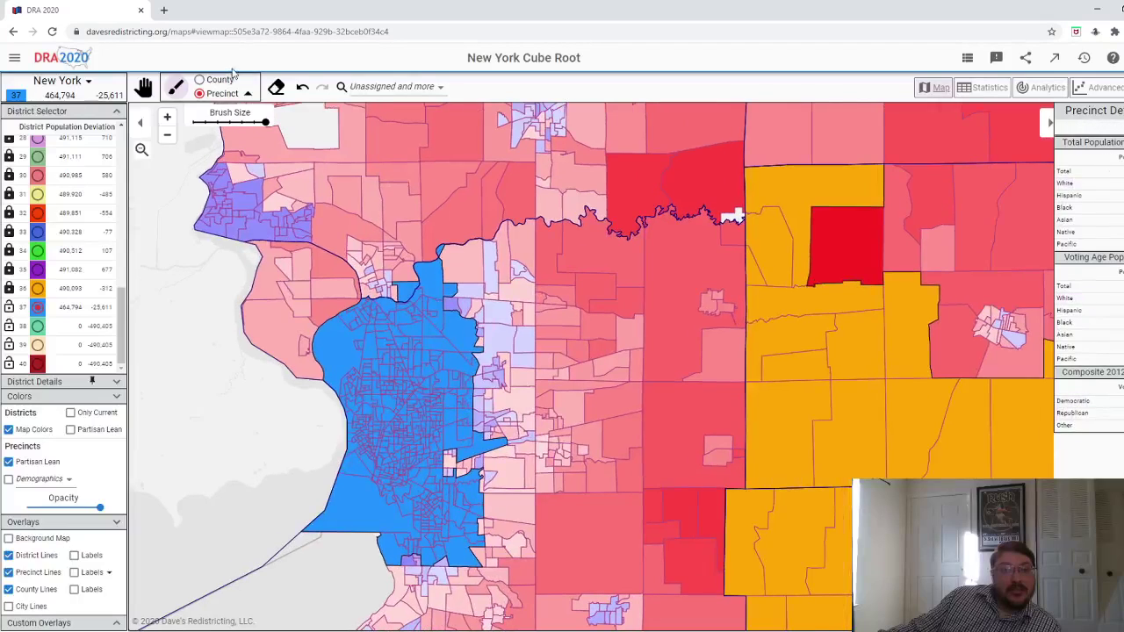
left_click(300, 88)
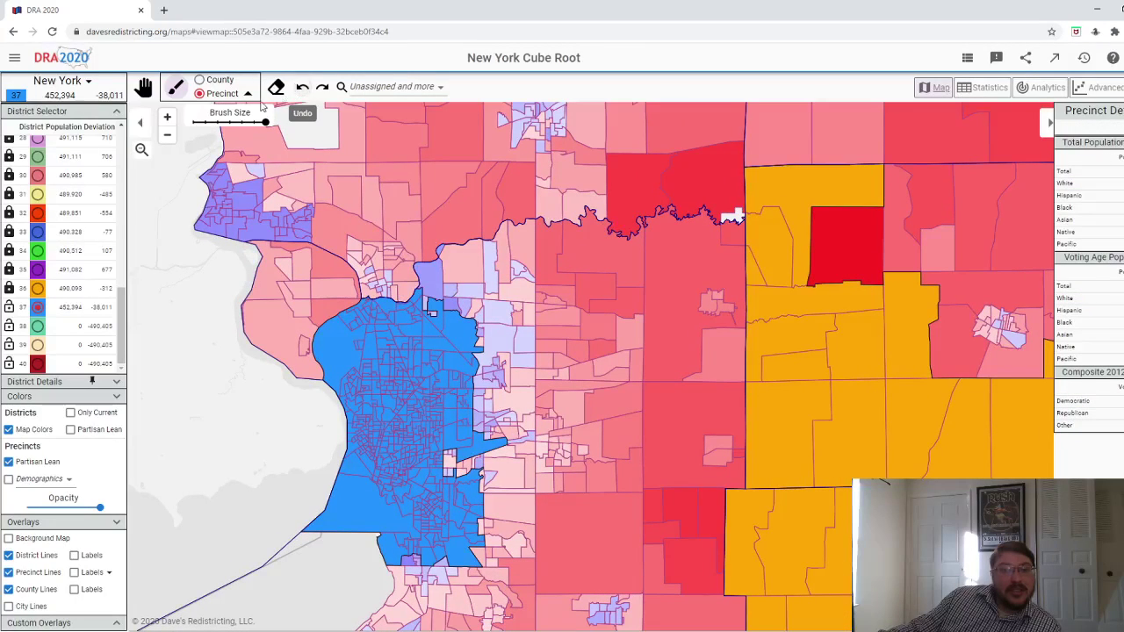
- Reduce the brush to its smallest size and add Erie County's precincts north-east of Buffalo up to the county line to district 37
left_click(195, 123)
scroll(393, 298, "up", 3)
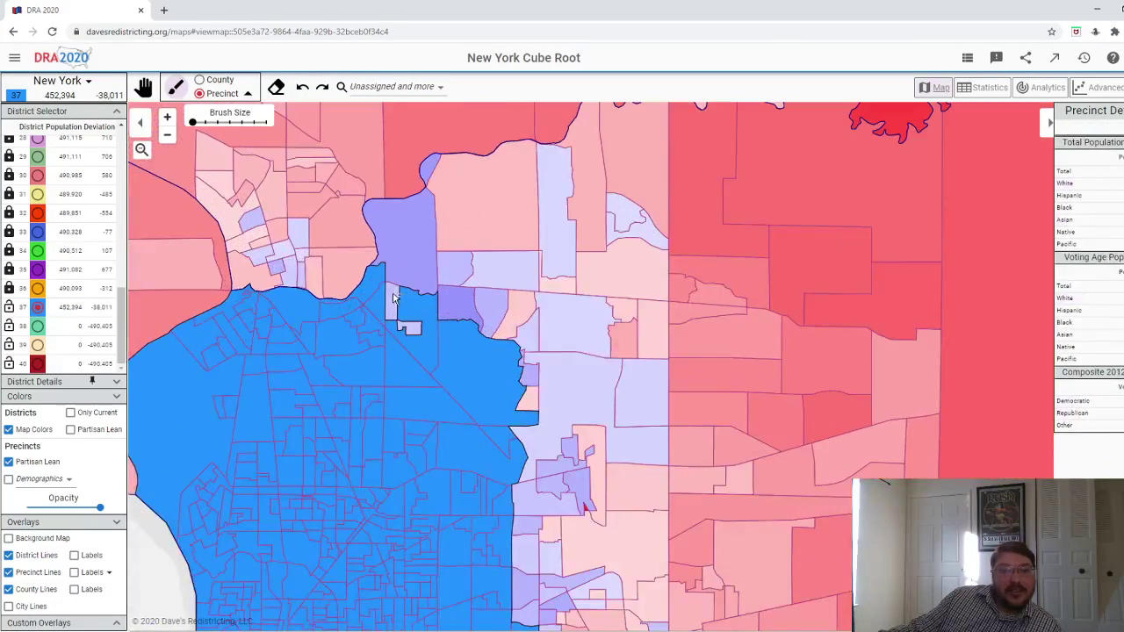
left_click(404, 268)
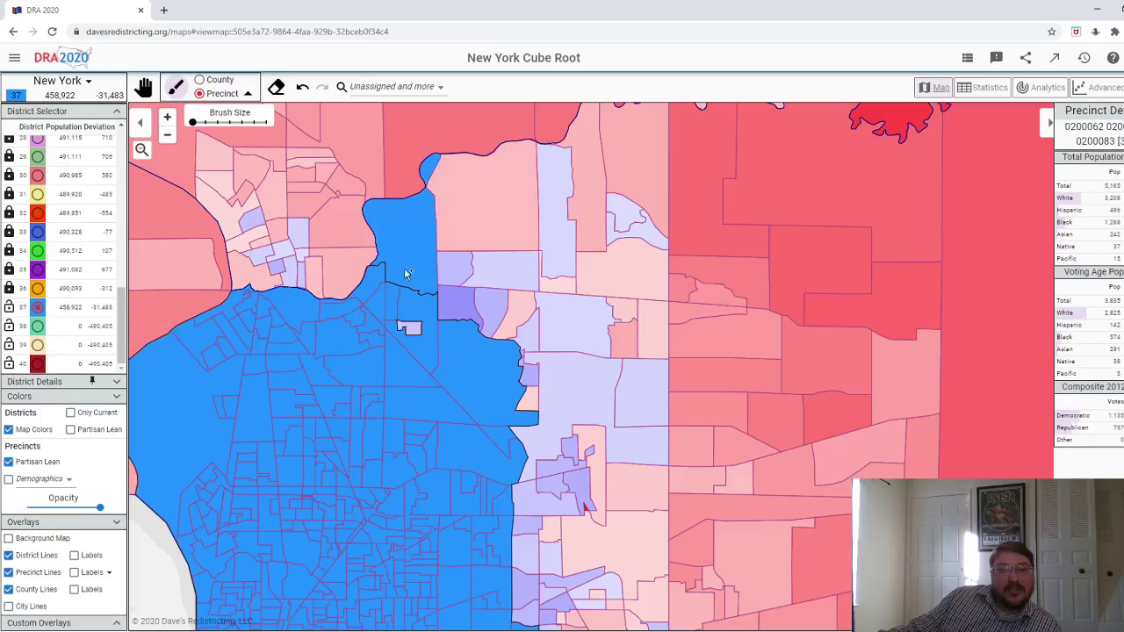
left_click(411, 332)
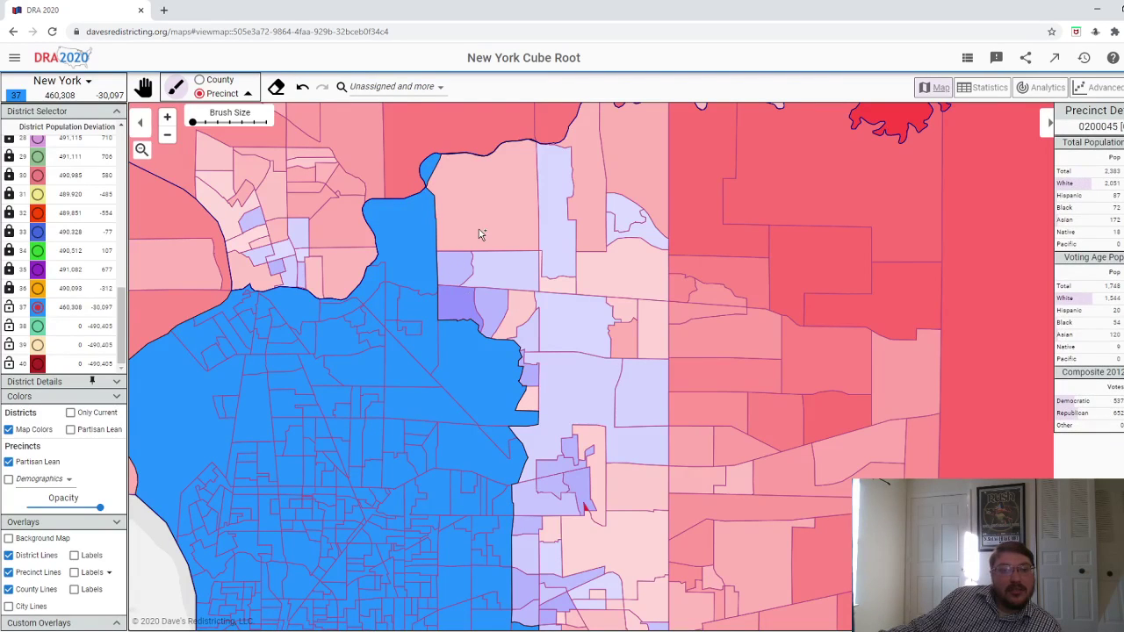
mouse_move(479, 235)
left_mouse_down()
mouse_move(453, 269)
mouse_move(489, 275)
mouse_move(462, 303)
mouse_move(492, 309)
left_mouse_up()
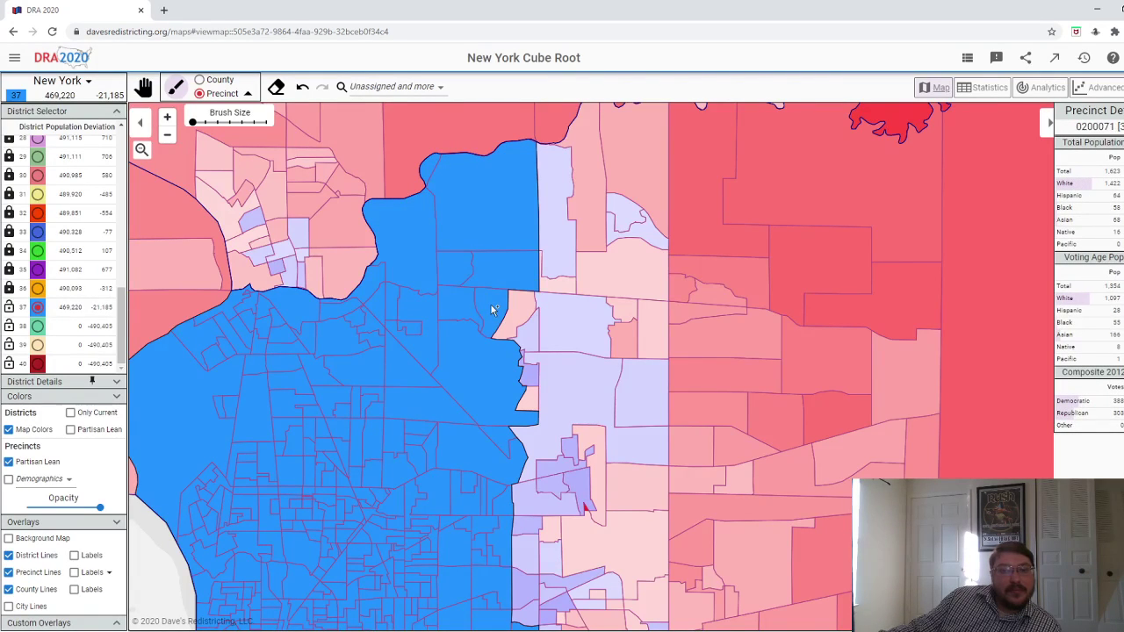
- Fill the pocket of unassigned precincts on district 37's eastern side, just below its pointed extension, with district 37
scroll(492, 309, "down", 4)
scroll(507, 273, "up", 3)
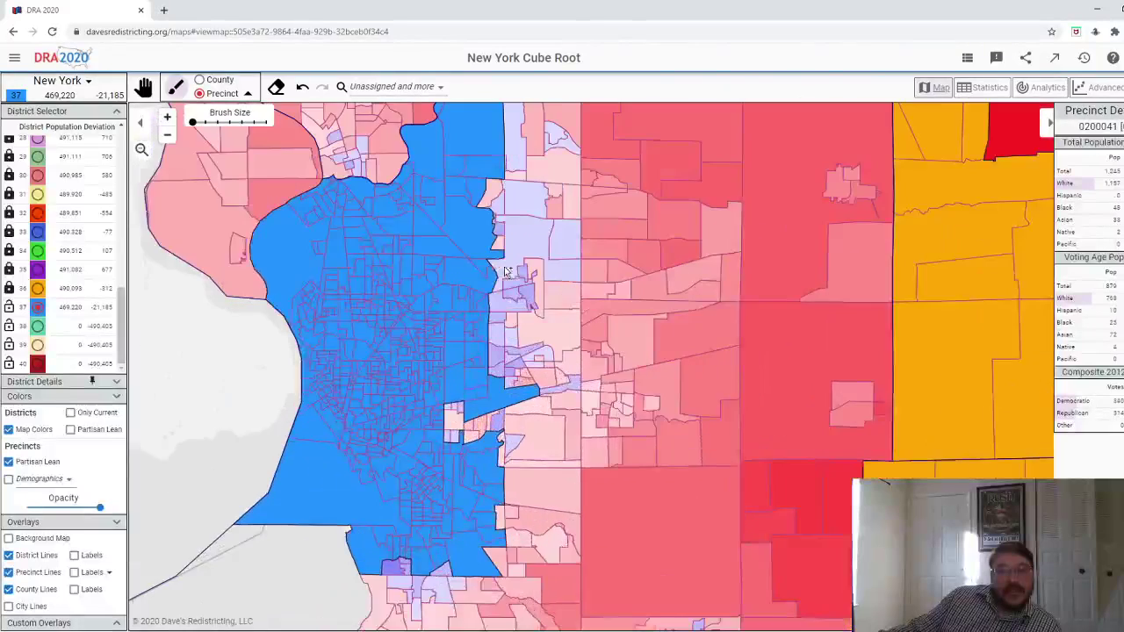
scroll(507, 272, "up", 2)
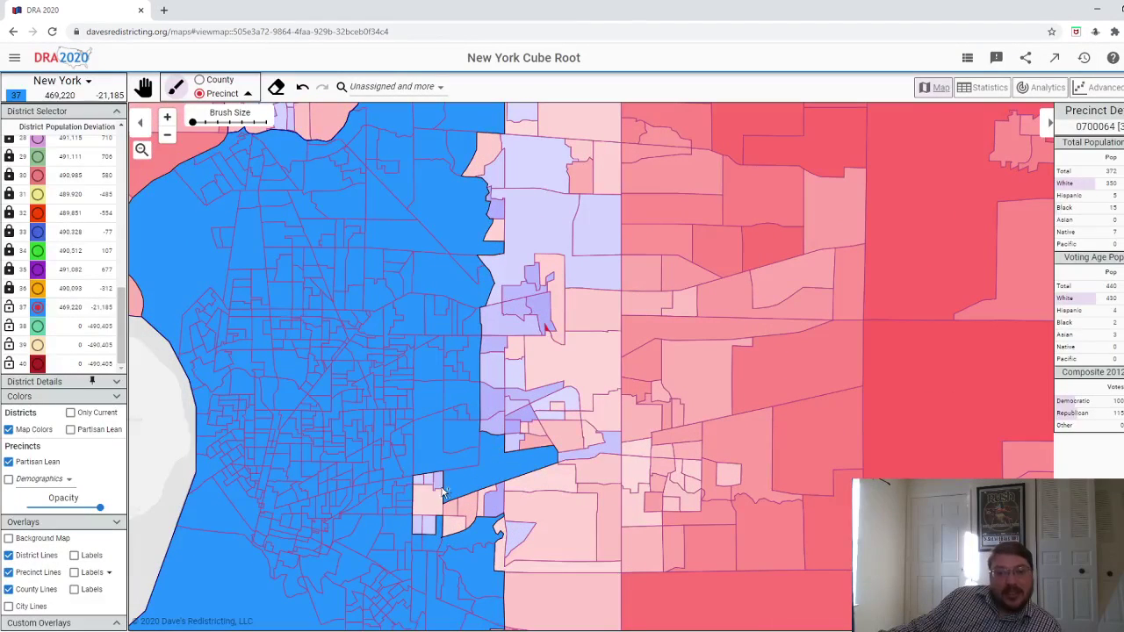
left_click(423, 508)
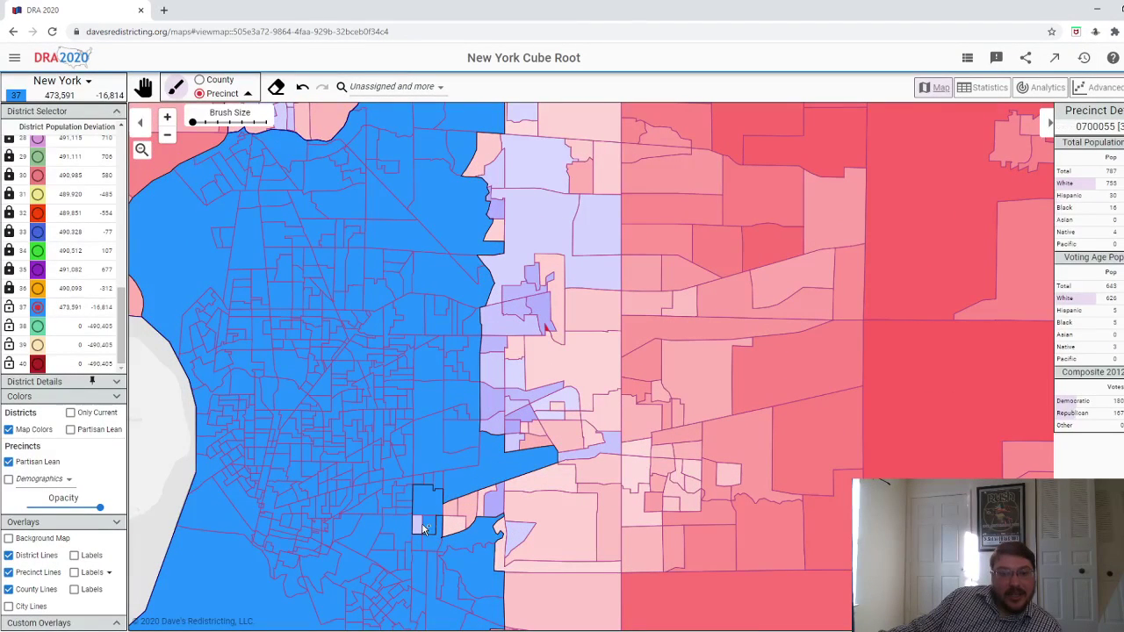
left_click(456, 514)
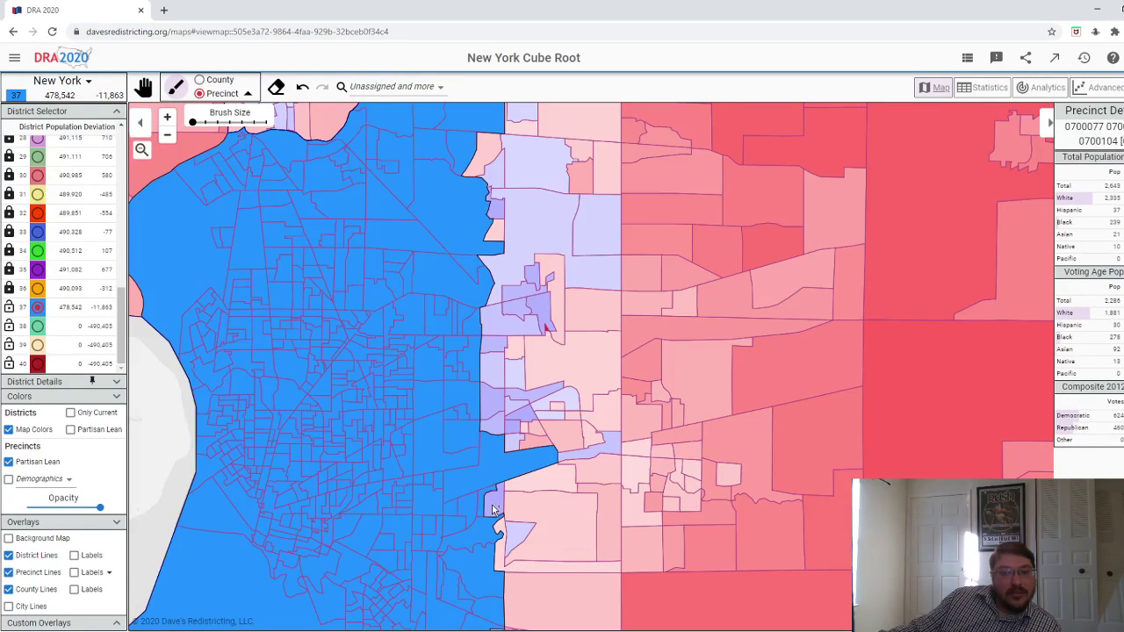
left_click(486, 509)
- Add the small leftover precincts along district 37's southern and south-eastern edges, plus those on its eastern edge above the pointed extension
scroll(490, 512, "down", 3)
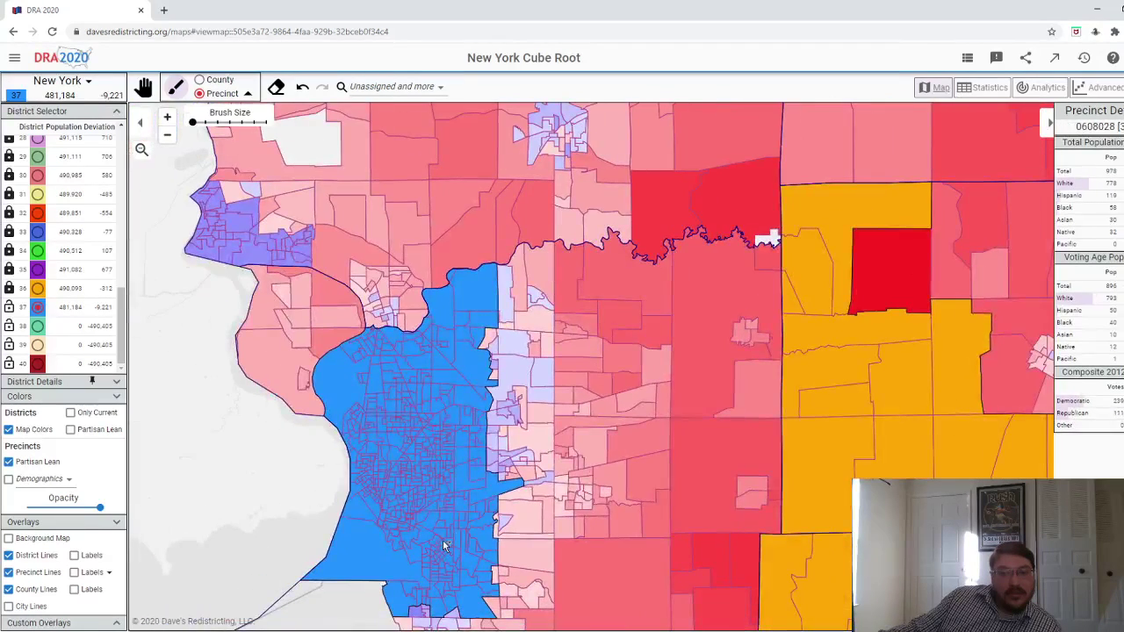
scroll(352, 492, "down", 1)
scroll(404, 483, "up", 3)
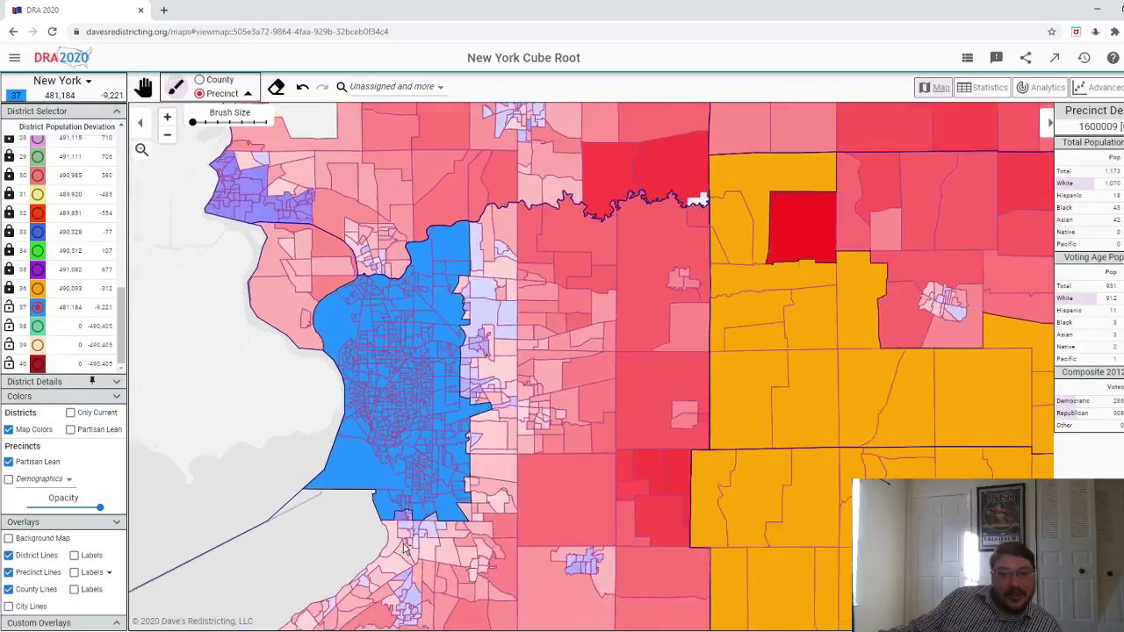
left_click(413, 475)
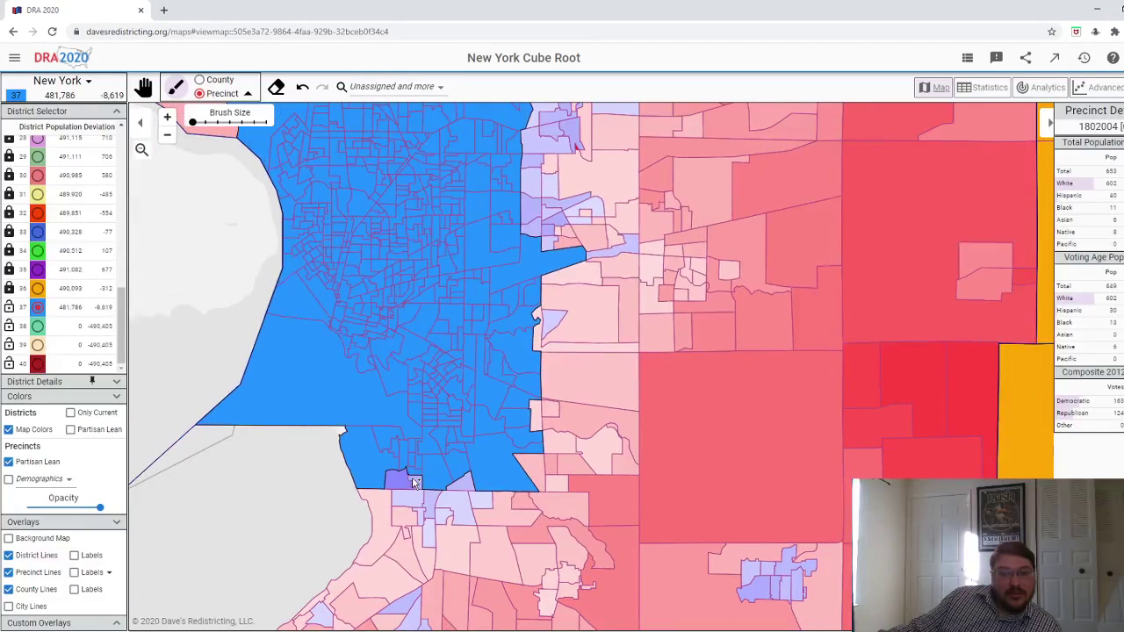
left_click(413, 482)
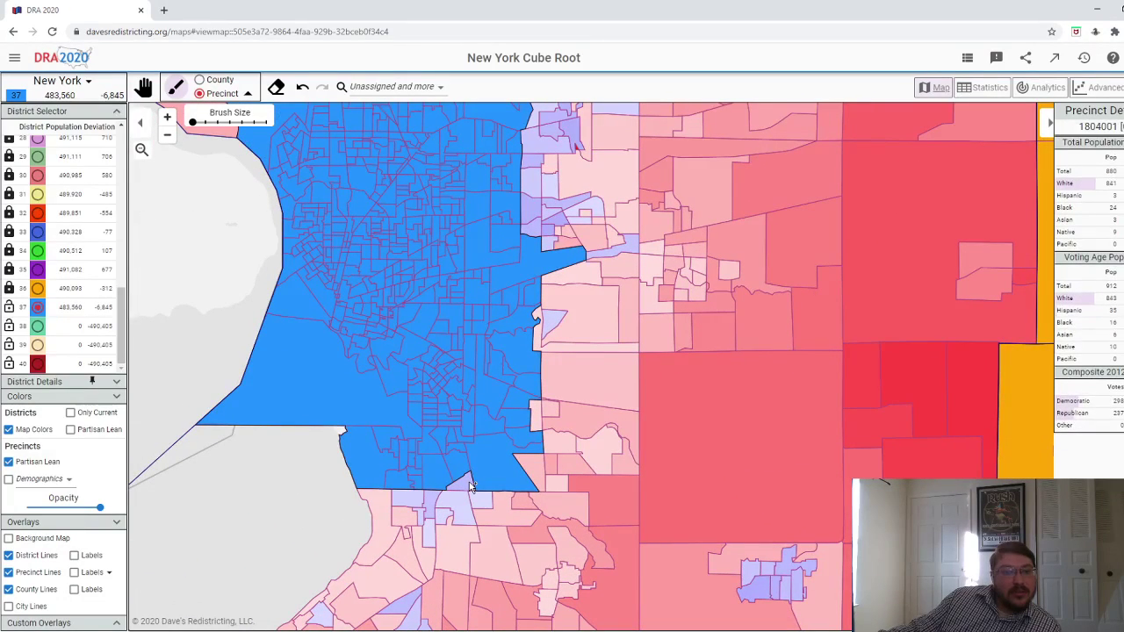
left_click(525, 464)
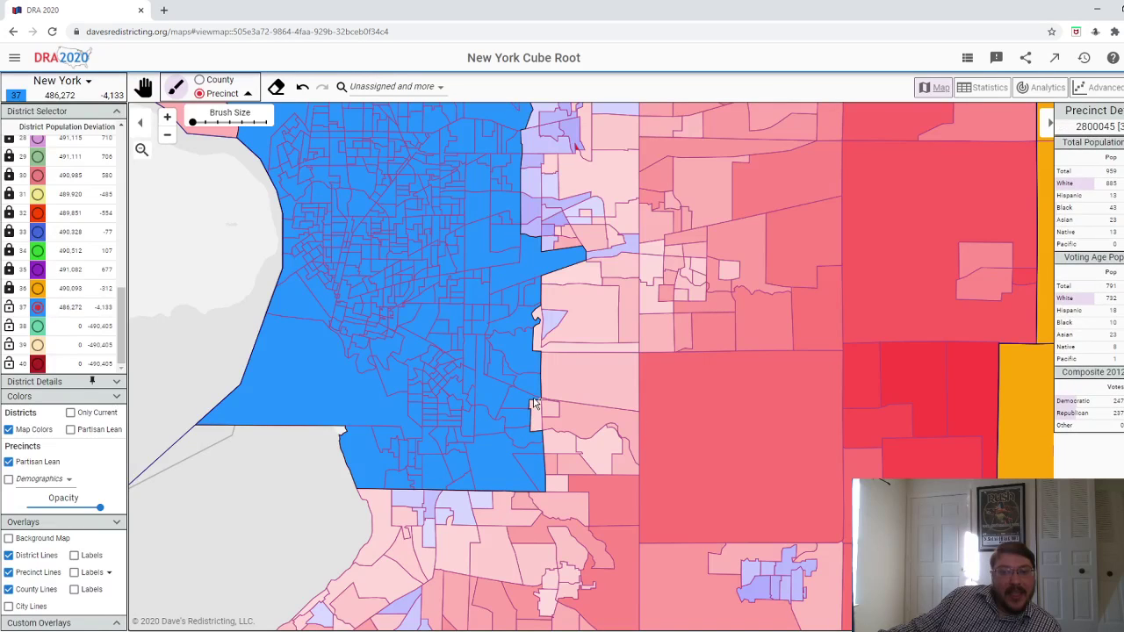
left_click(536, 413)
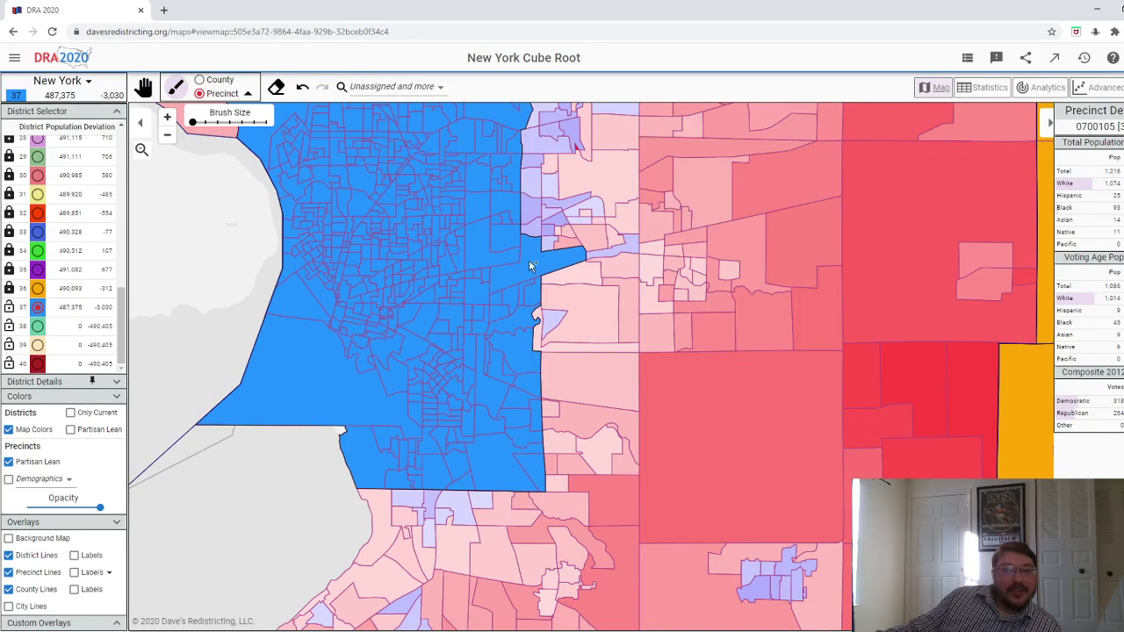
left_click(531, 237)
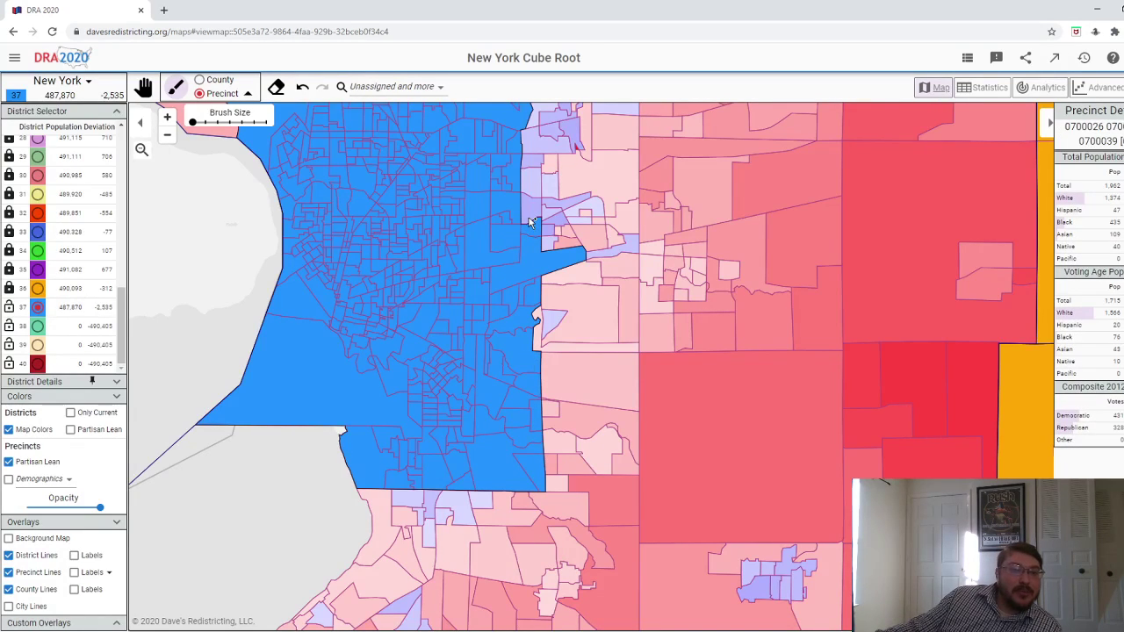
left_click(531, 222)
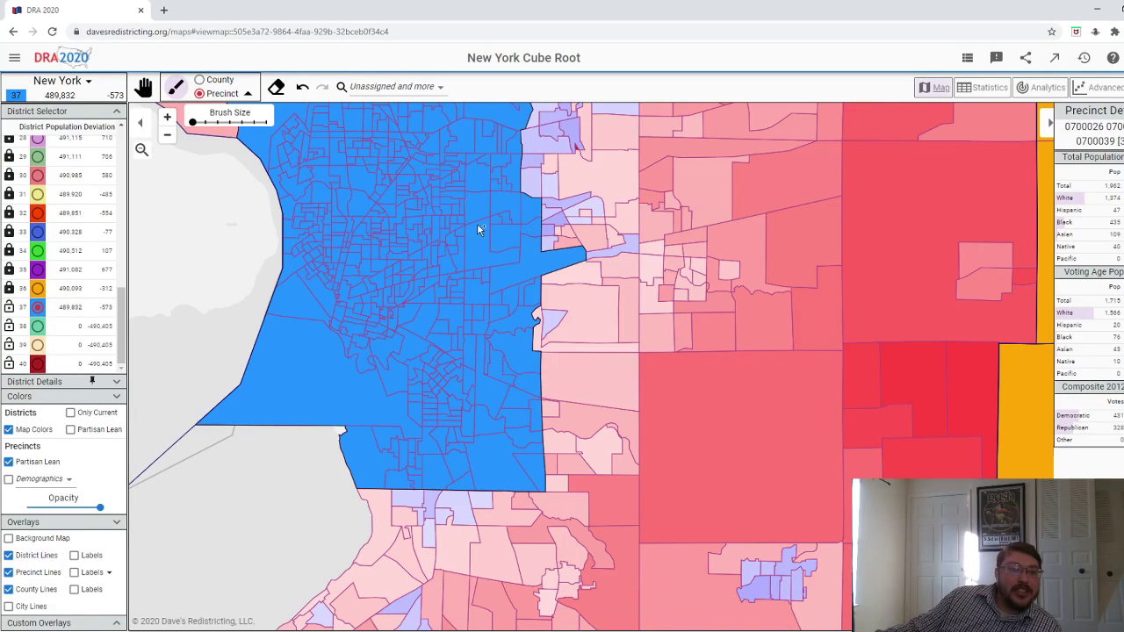
- Lock district 37 and make district 38 the active district
left_click(38, 326)
scroll(491, 326, "down", 3)
scroll(489, 325, "down", 5)
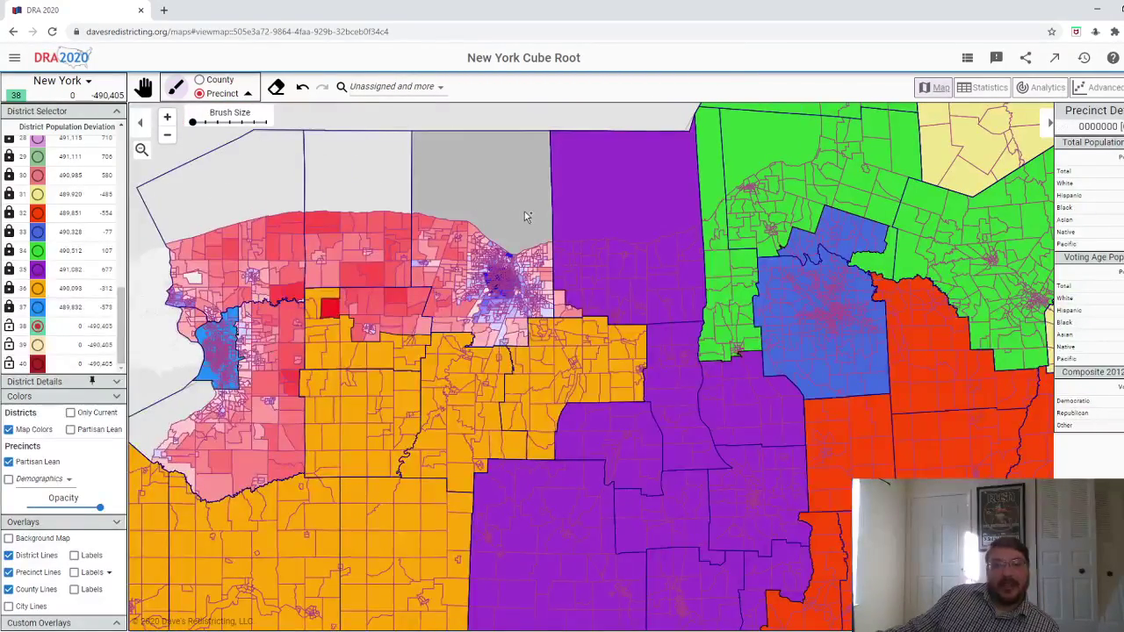
- Set the brush to its largest size and paint Rochester's dense city core into district 38
scroll(525, 215, "up", 5)
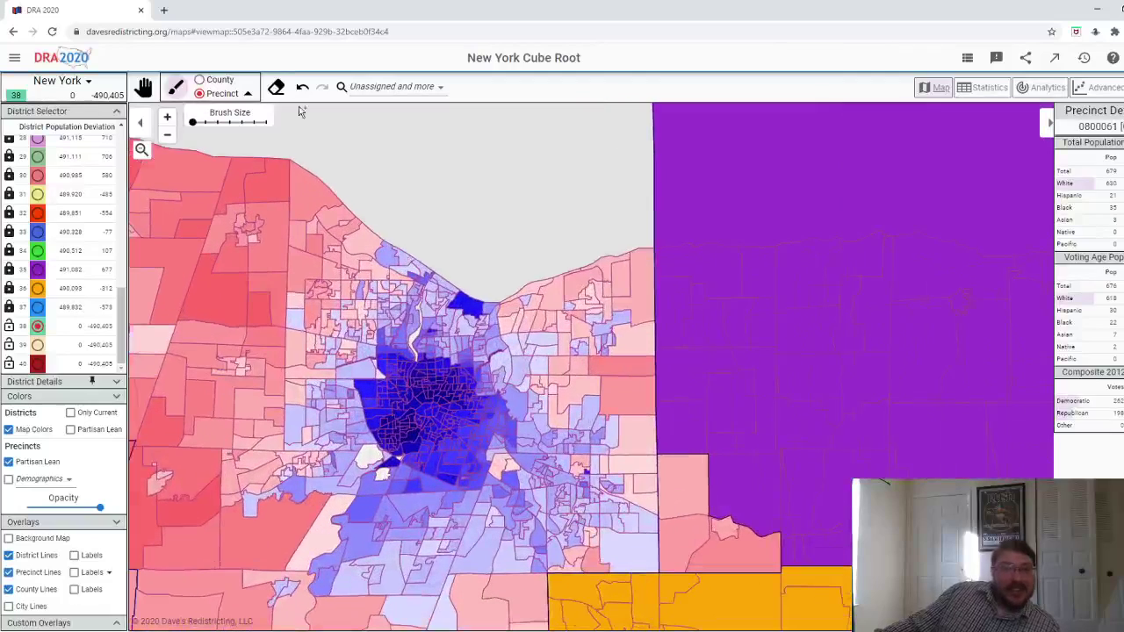
left_click(265, 122)
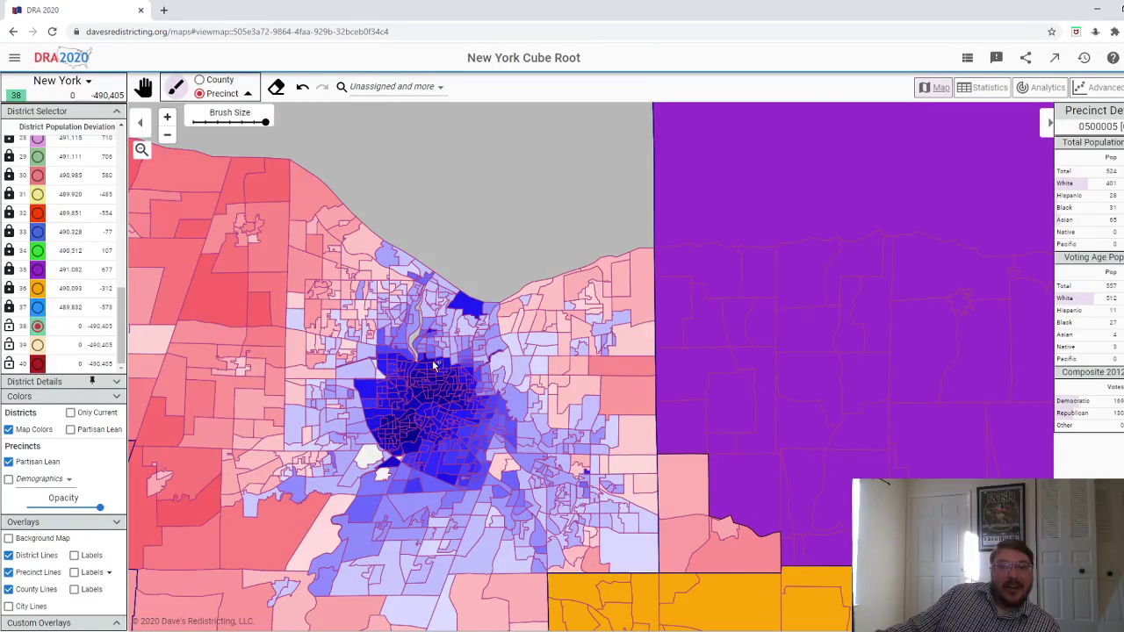
left_click(444, 388)
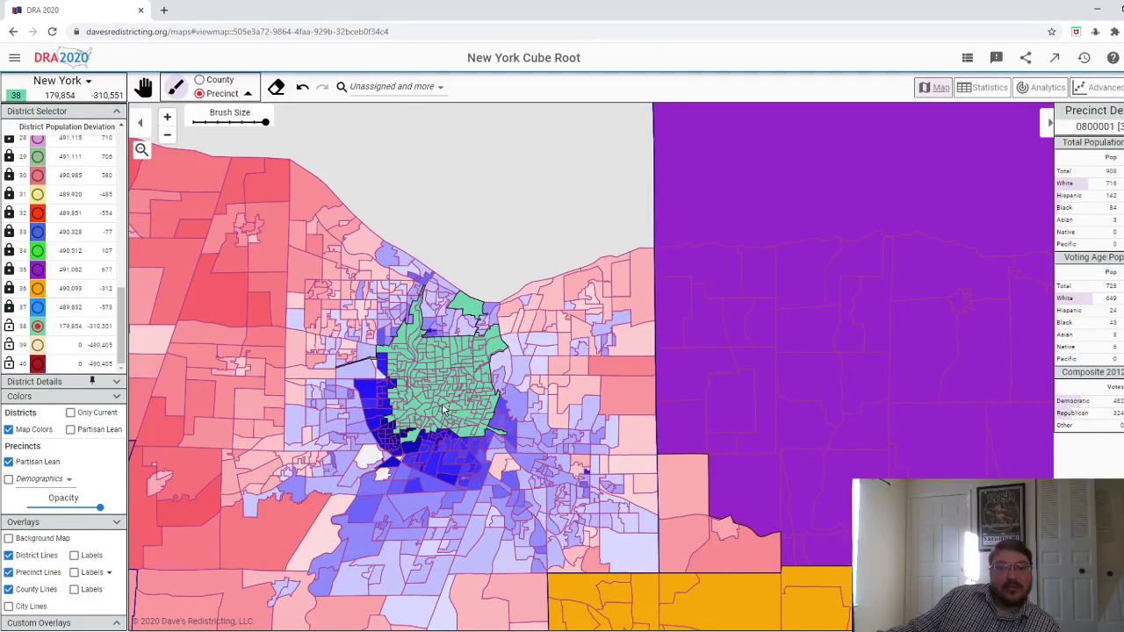
left_click(446, 423)
- Extend district 38 over the strongly Democratic precincts on the city's western side and the first precincts south of it
scroll(459, 362, "up", 1)
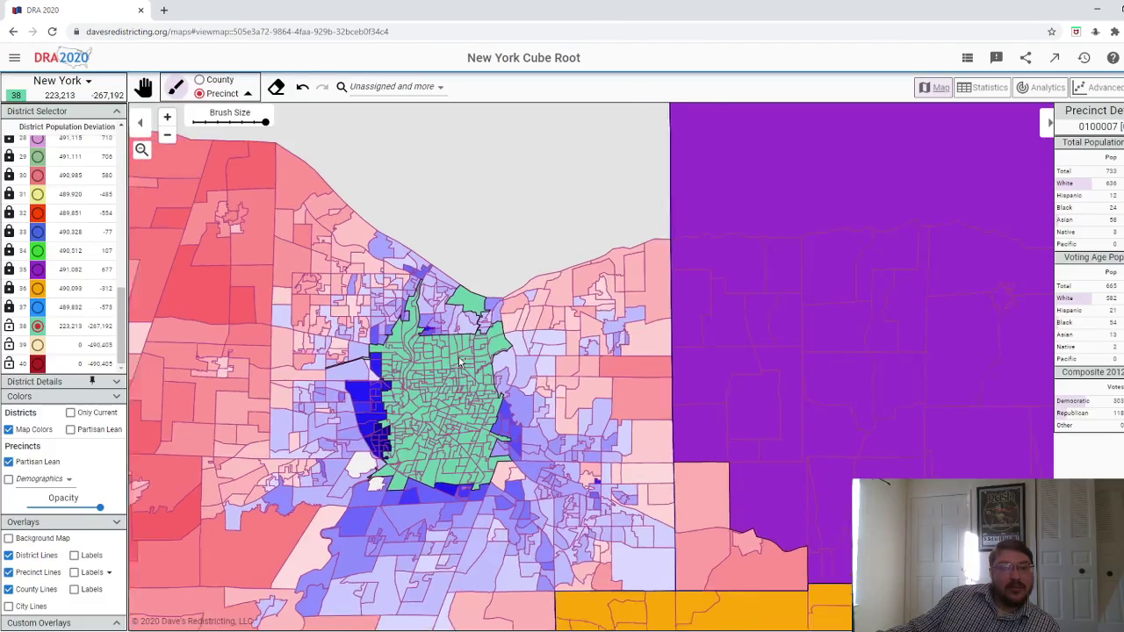
scroll(459, 361, "up", 1)
left_click(387, 409)
left_click(447, 480)
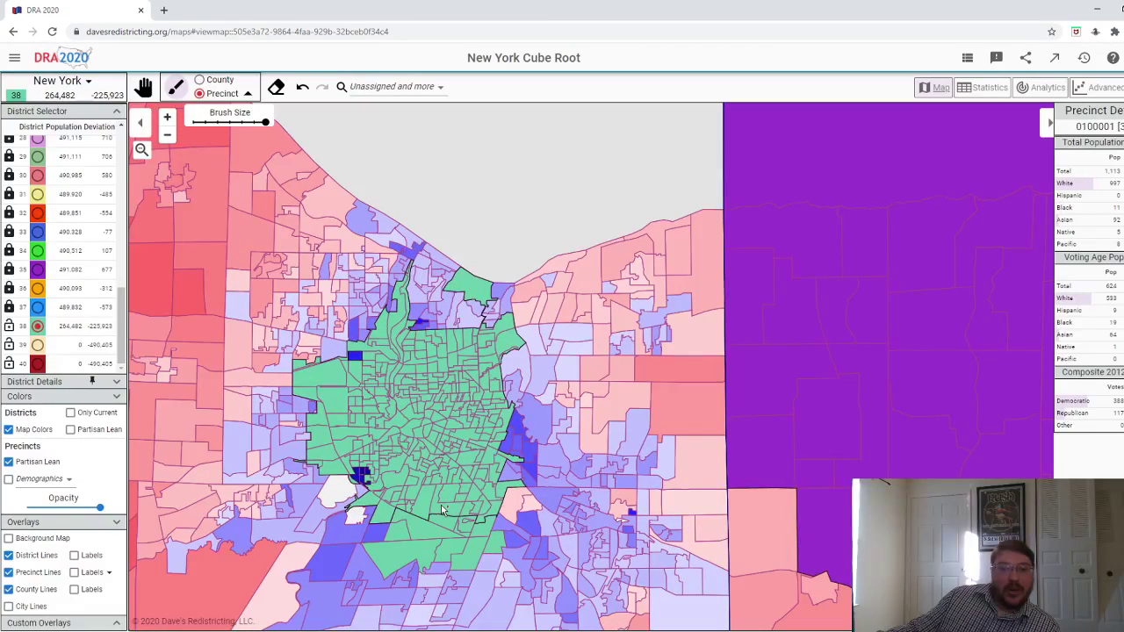
- Widen district 38 to the south-west and east of Rochester, and fill the gap between its northern edge and the lakeshore
left_click(355, 505)
left_click(518, 488)
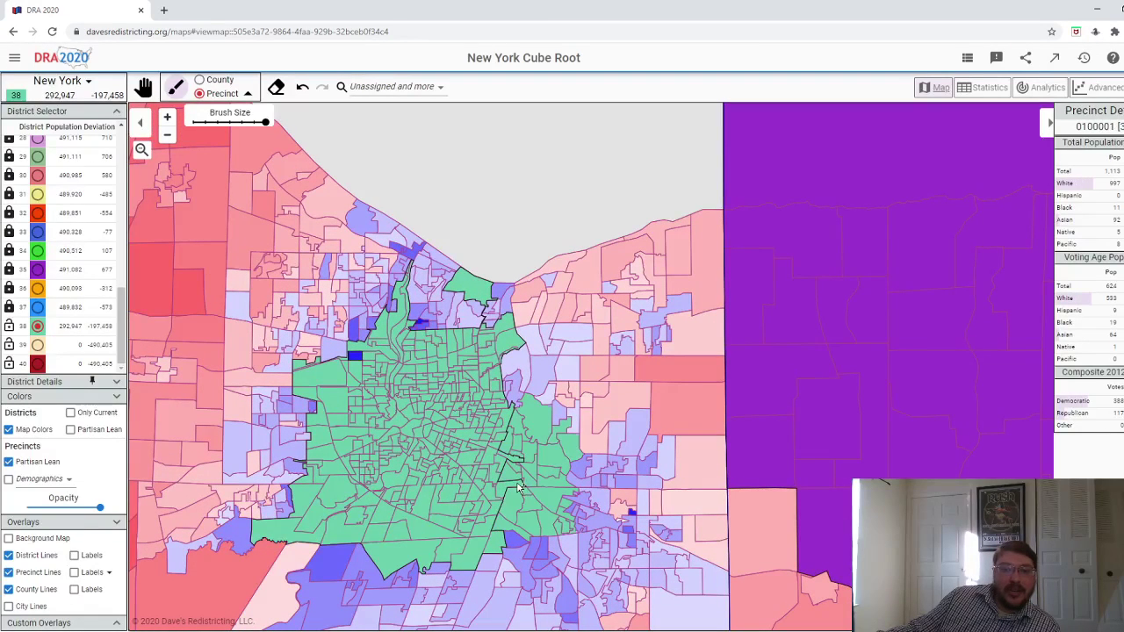
left_click(517, 404)
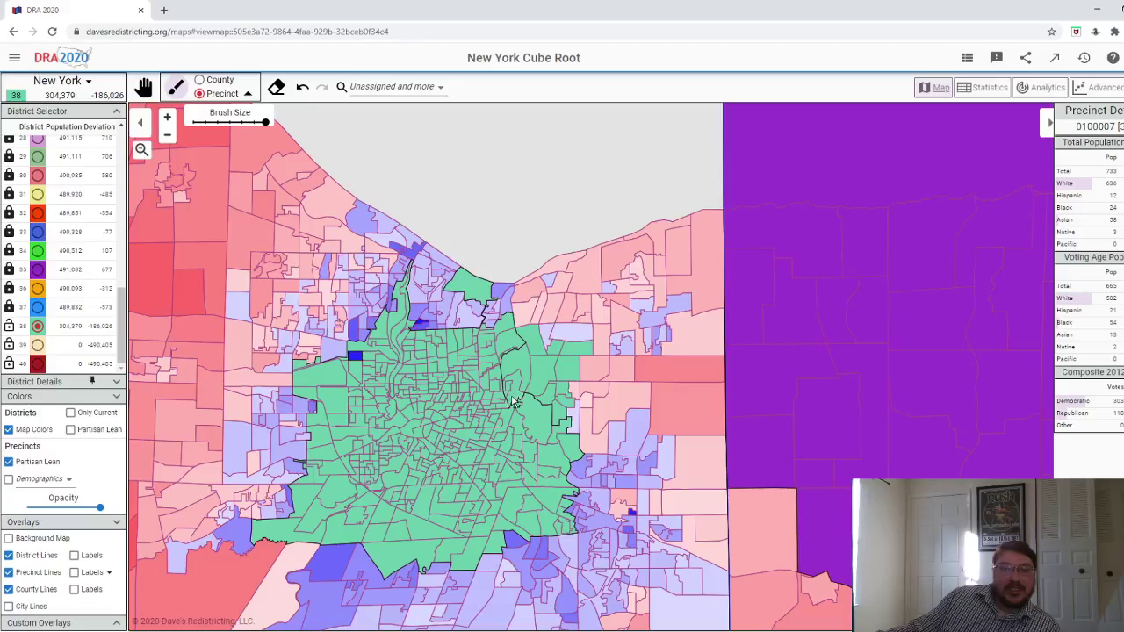
left_click(444, 360)
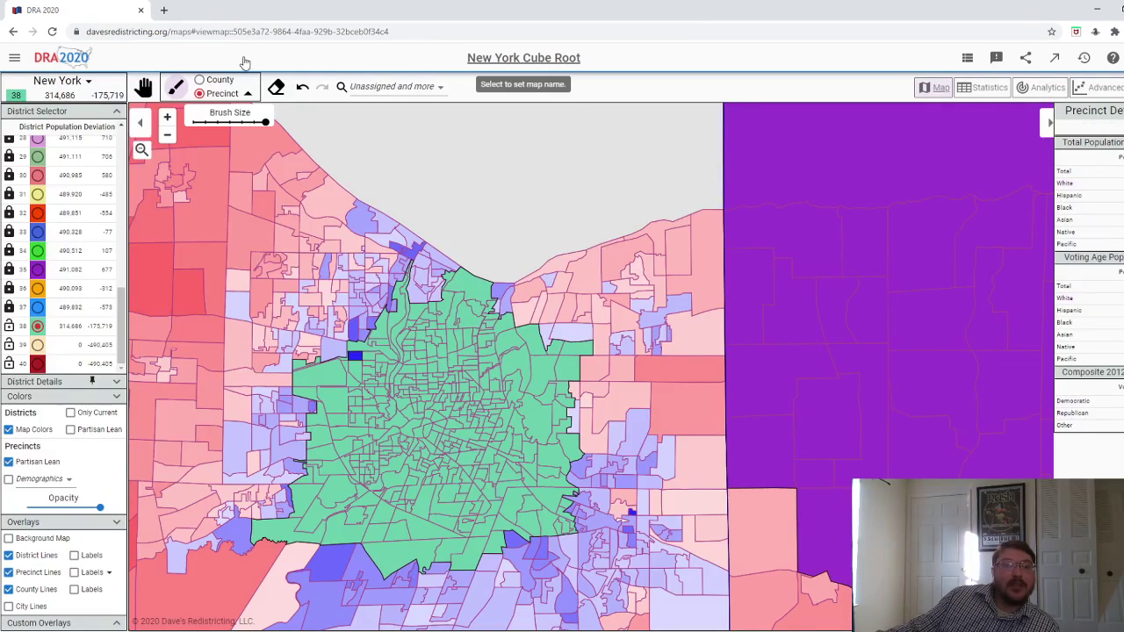
- Paint the Democratic-leaning suburbs south of Rochester into district 38, then widen its south-eastern side
scroll(430, 485, "down", 3)
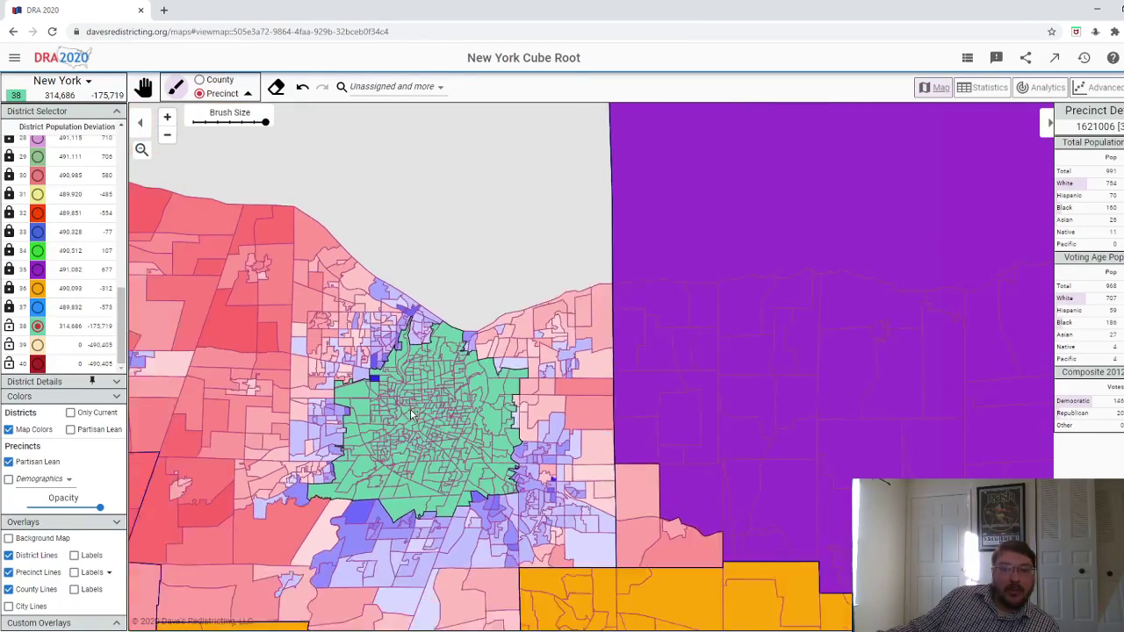
scroll(418, 505, "up", 1)
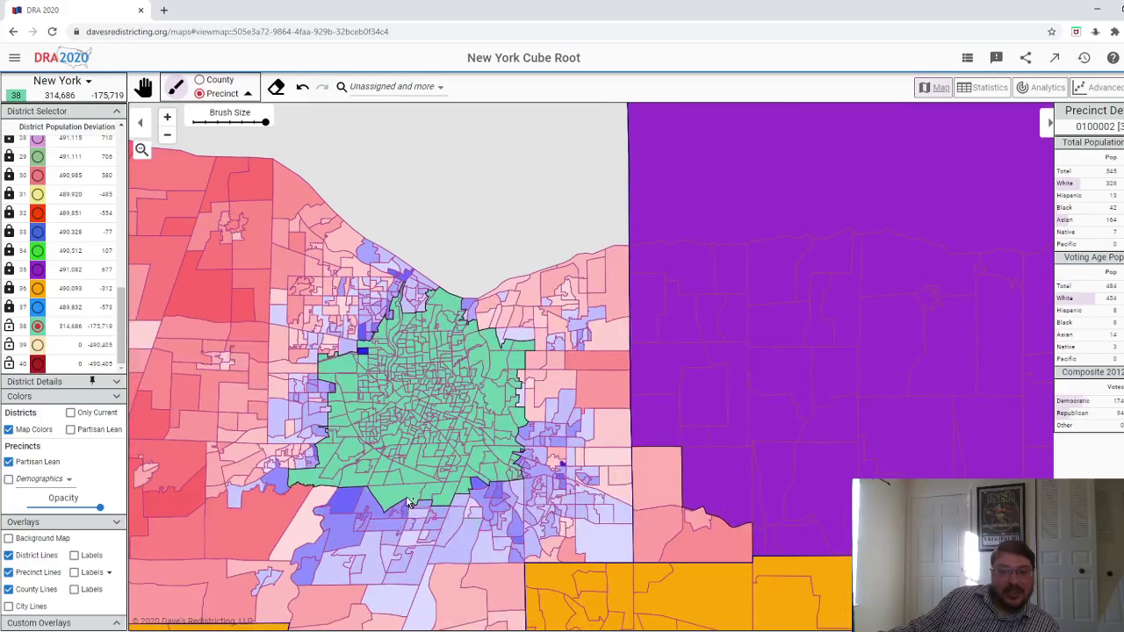
left_click(441, 502)
left_click(447, 503)
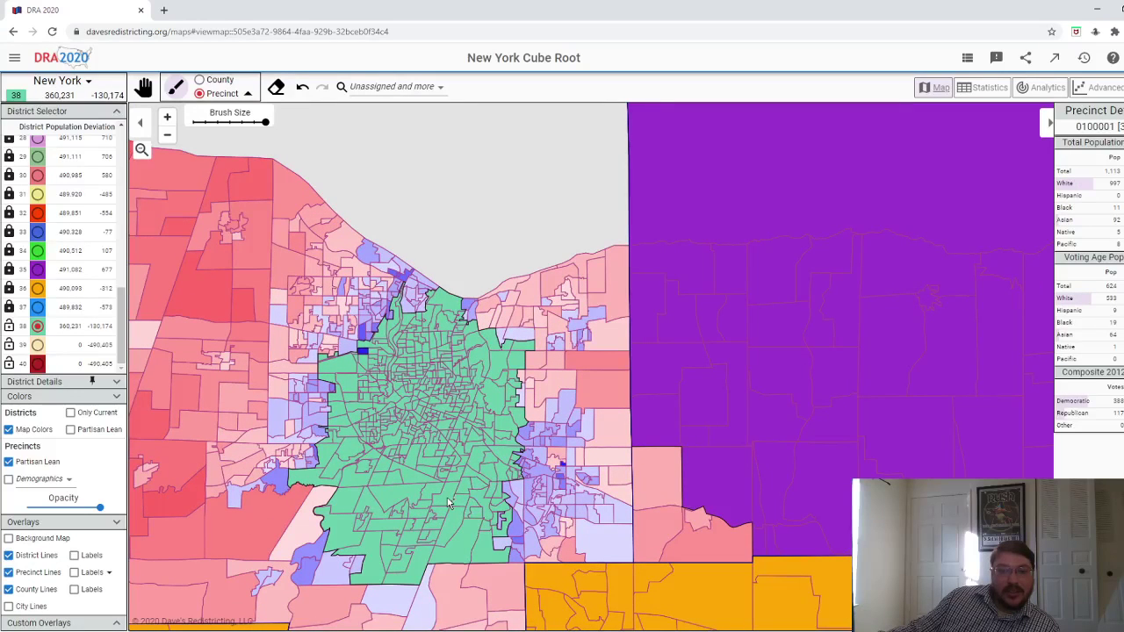
left_click(489, 474)
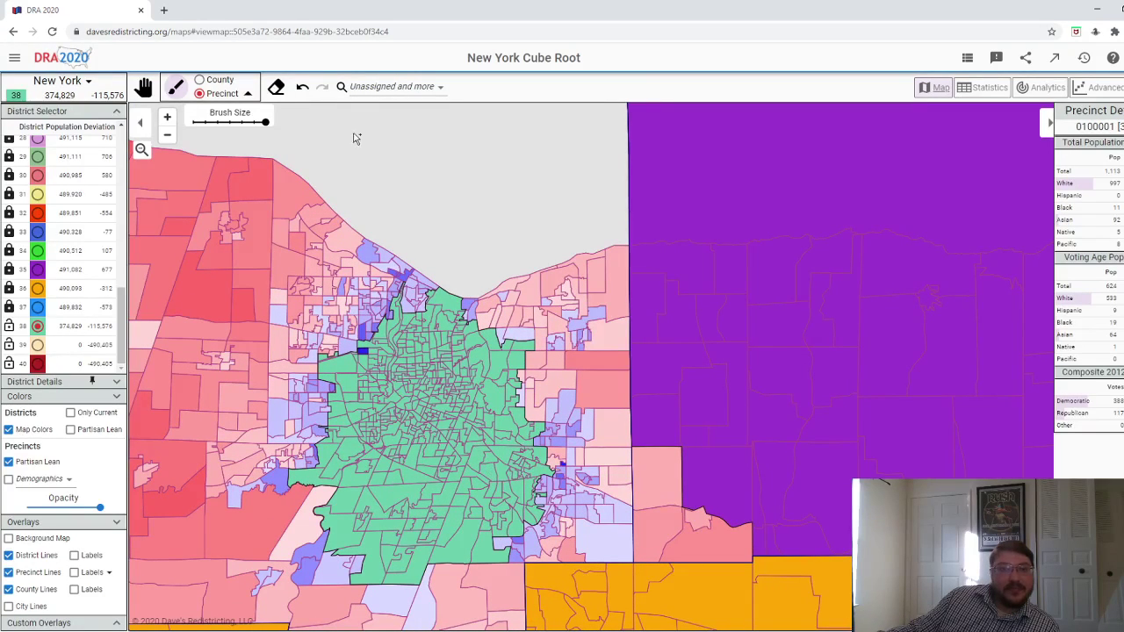
- Reduce the brush to its smallest size and add the precincts along district 38's north-western edge
left_click(195, 122)
scroll(307, 325, "up", 3)
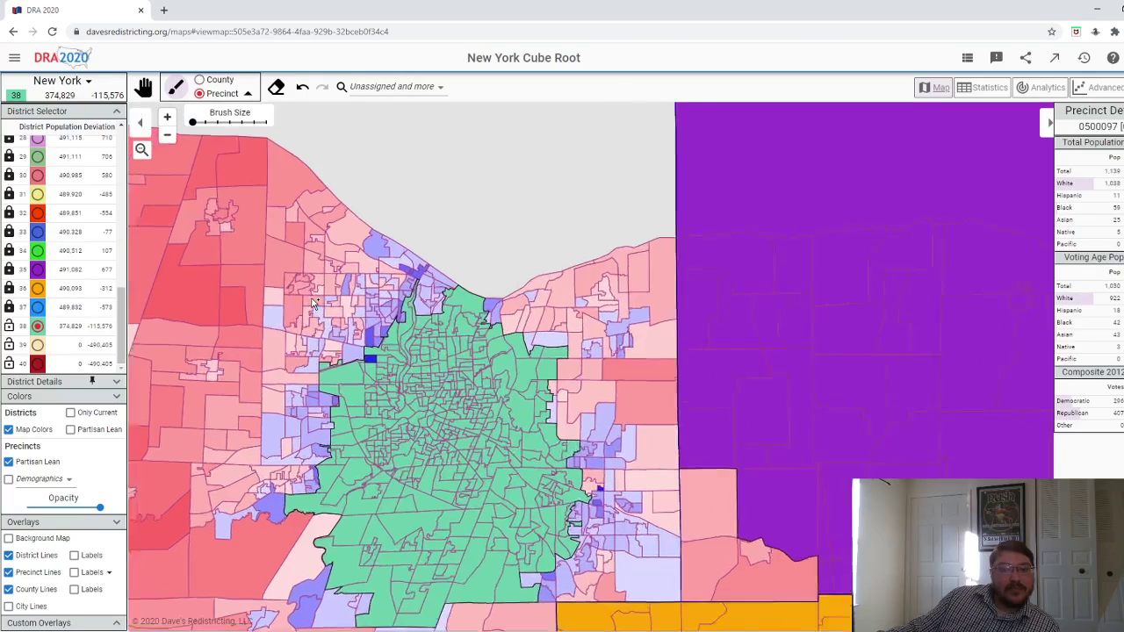
left_click(382, 378)
left_click_drag(382, 378, 419, 330)
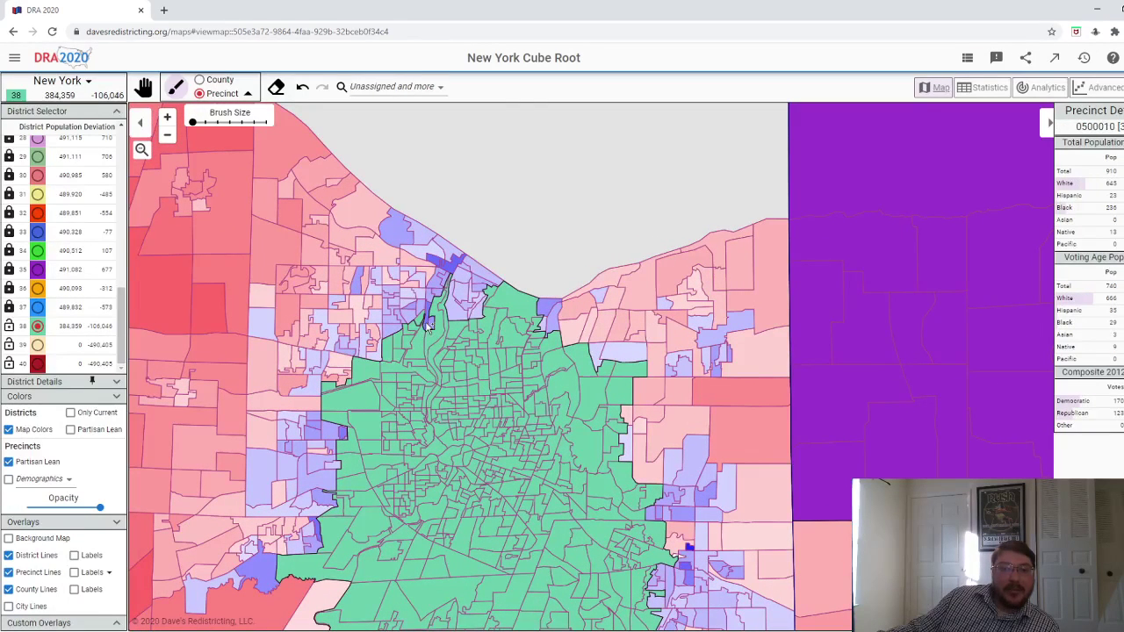
- Fill the lakeshore pocket north of Rochester with district 38, adding adjoining north-western precincts and the small Democratic-leaning ones on its north-eastern edge
scroll(436, 321, "up", 2)
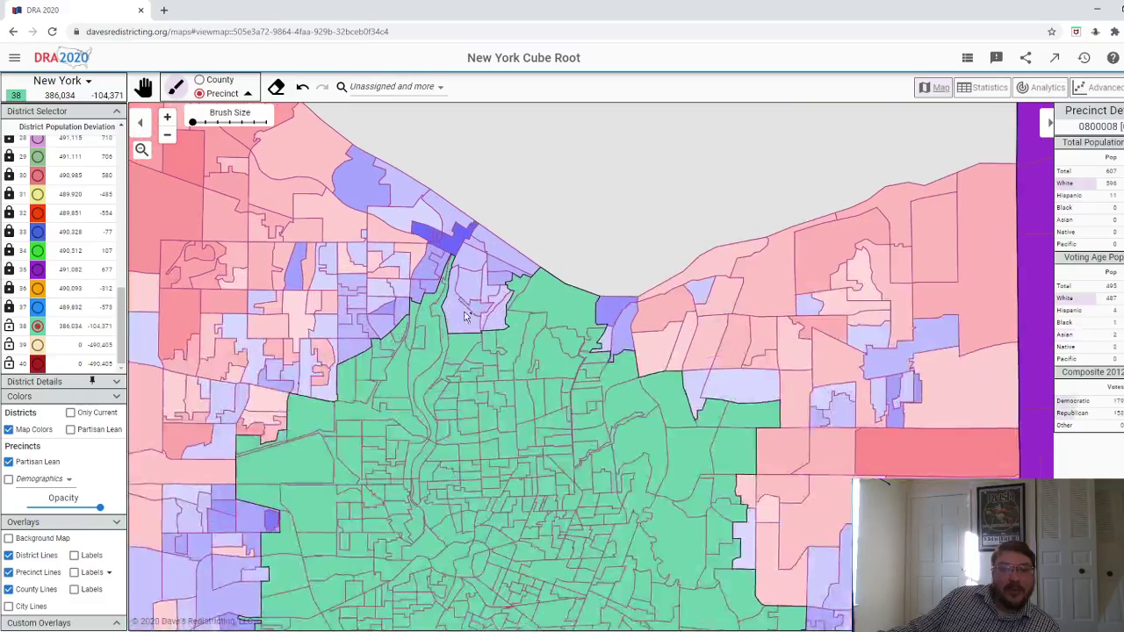
mouse_move(465, 321)
left_mouse_down()
mouse_move(487, 303)
mouse_move(490, 326)
mouse_move(500, 320)
mouse_move(493, 266)
mouse_move(472, 282)
mouse_move(485, 247)
mouse_move(432, 228)
mouse_move(498, 257)
left_mouse_up()
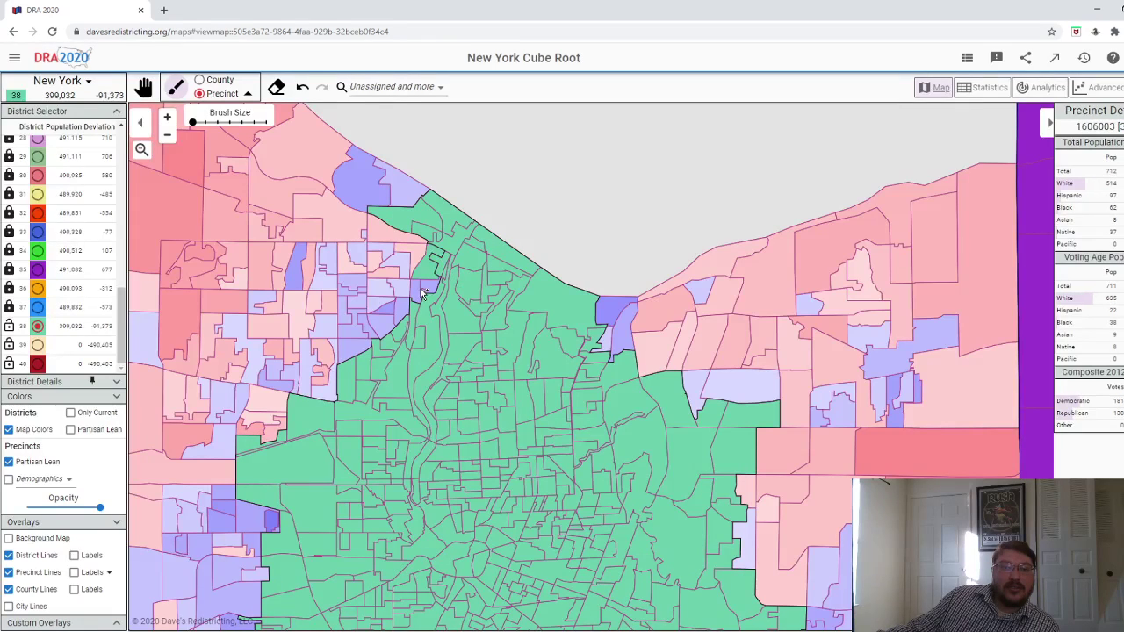
mouse_move(397, 294)
left_mouse_down()
mouse_move(386, 290)
mouse_move(386, 318)
left_mouse_up()
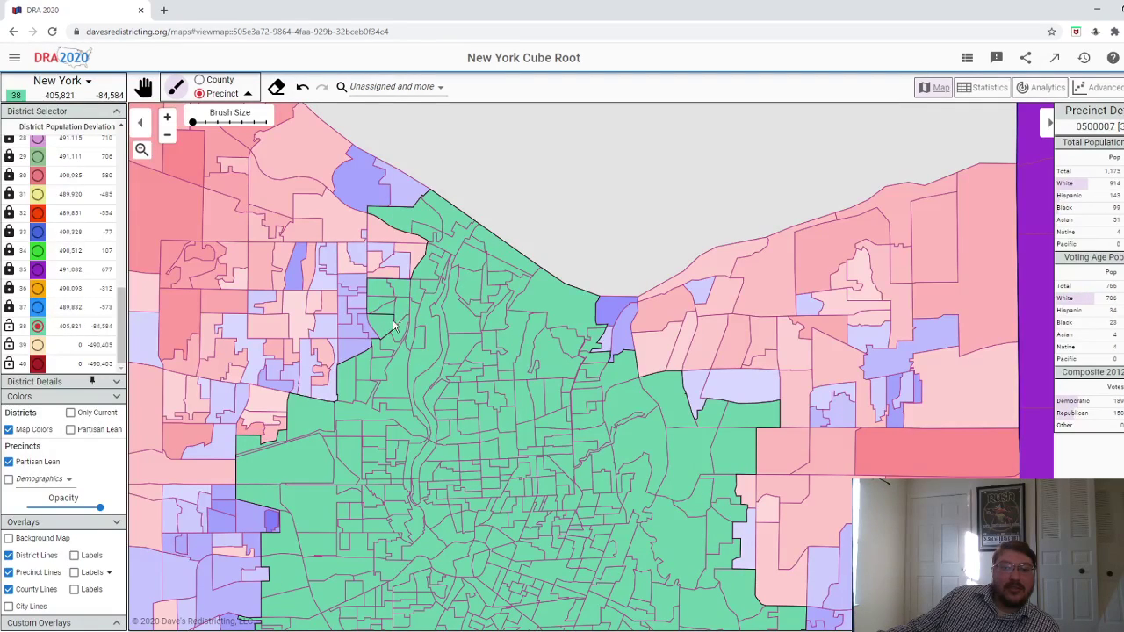
left_click(609, 329)
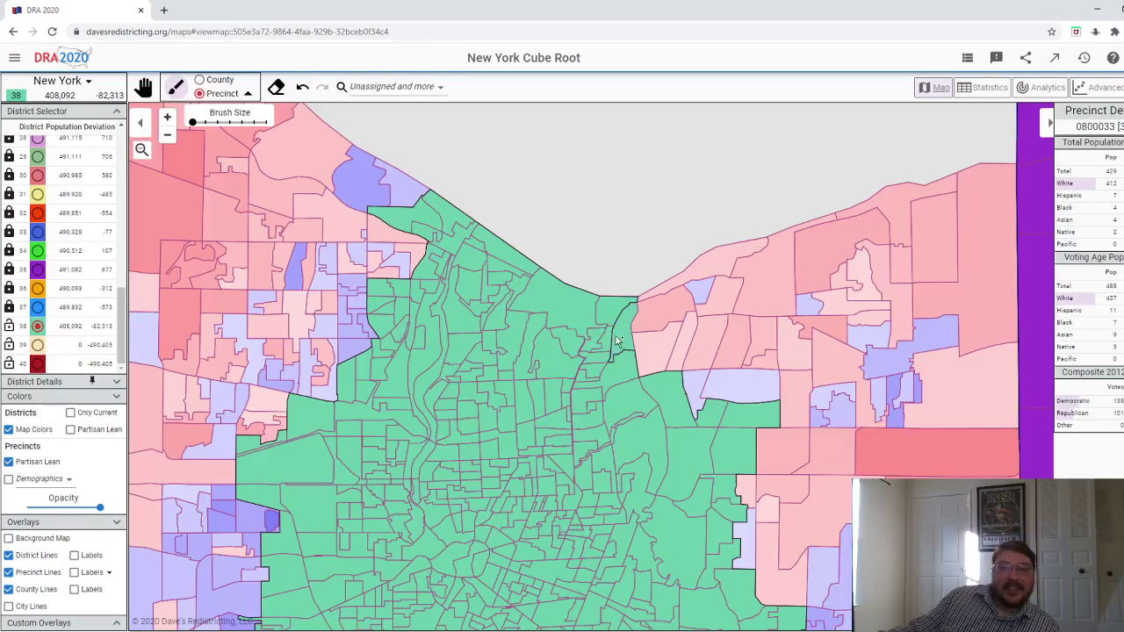
- Add the small leftover precincts along district 38's jagged south-eastern edge
scroll(612, 338, "down", 5)
scroll(615, 351, "up", 3)
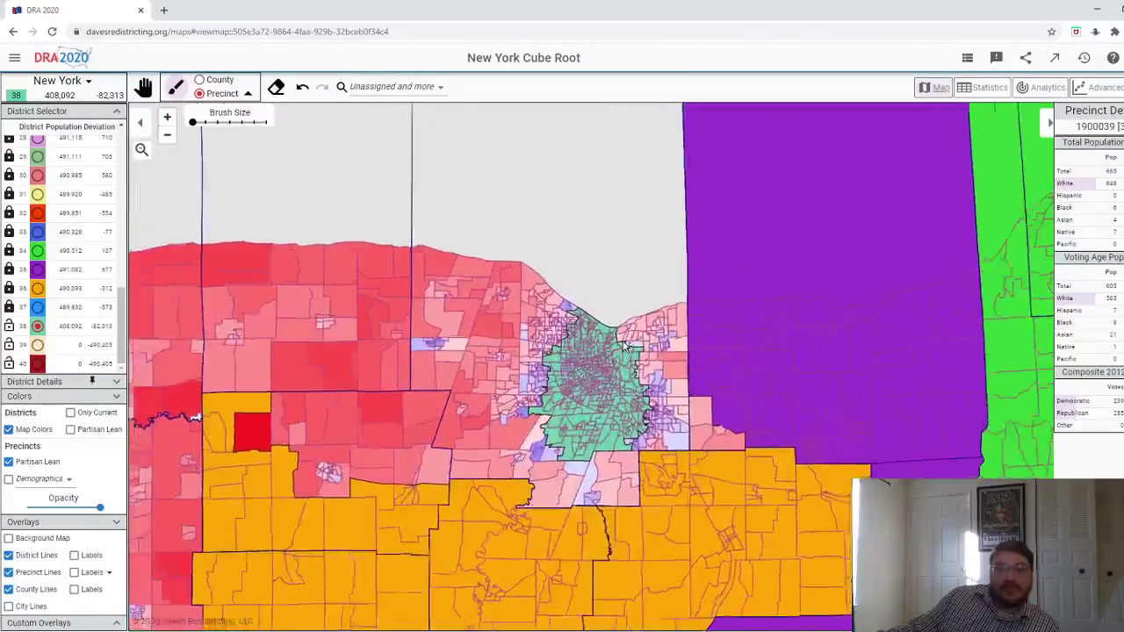
scroll(623, 371, "up", 4)
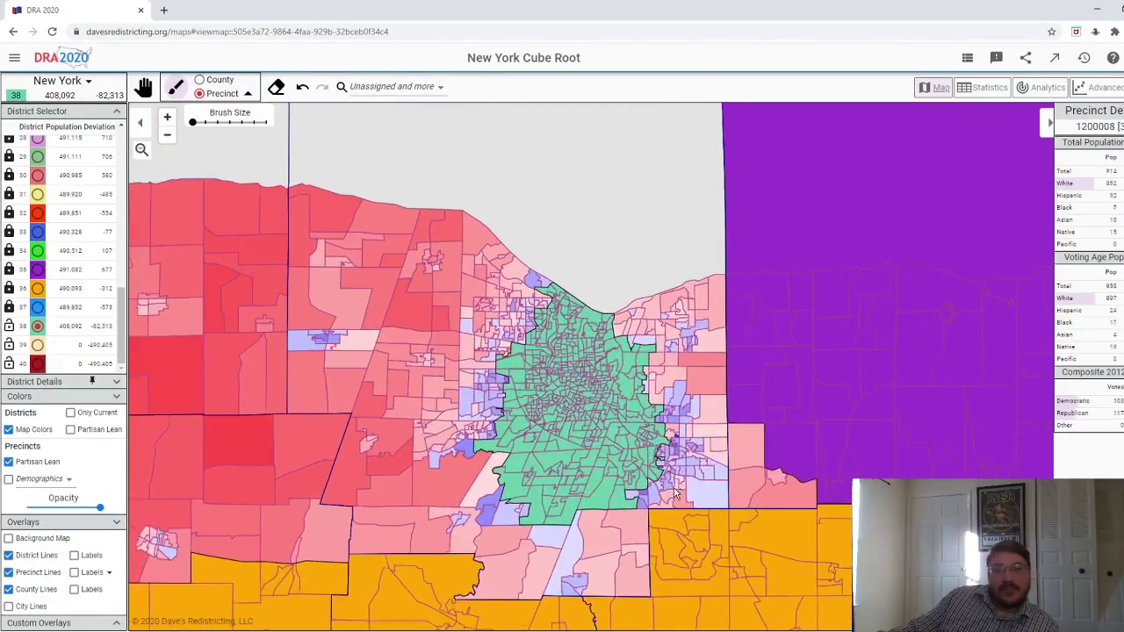
scroll(670, 444, "up", 2)
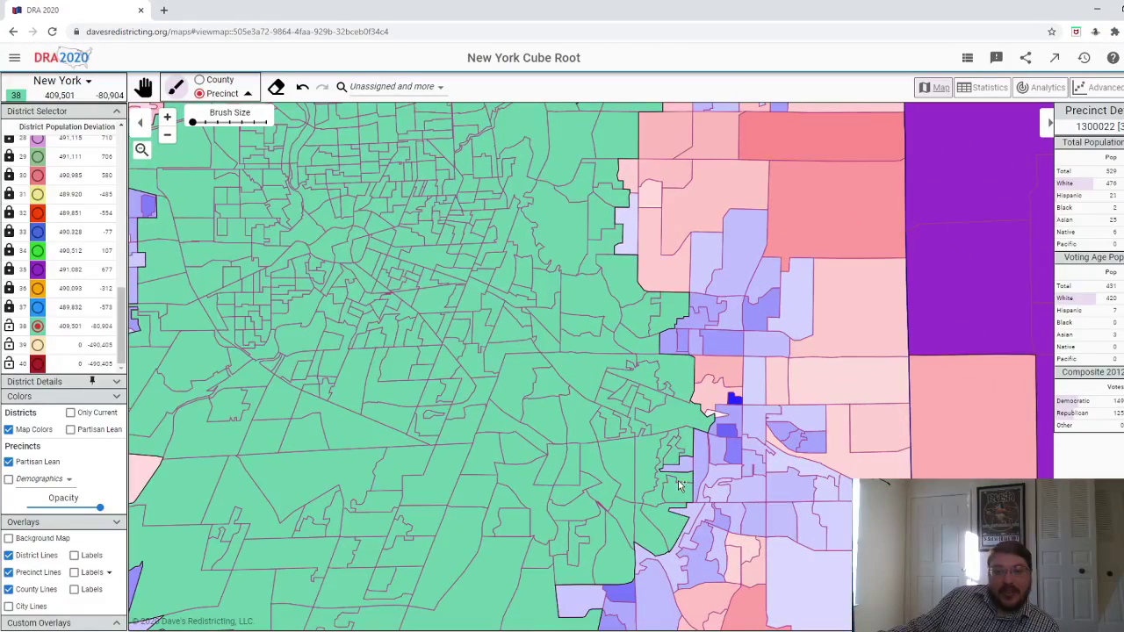
left_click(677, 535)
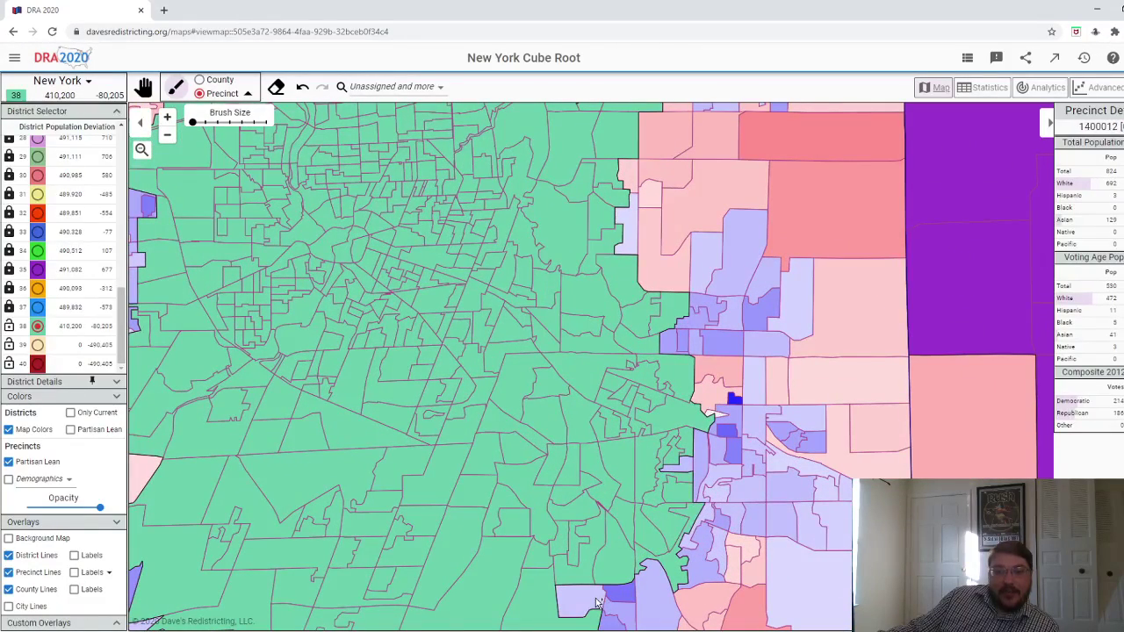
scroll(602, 597, "down", 3)
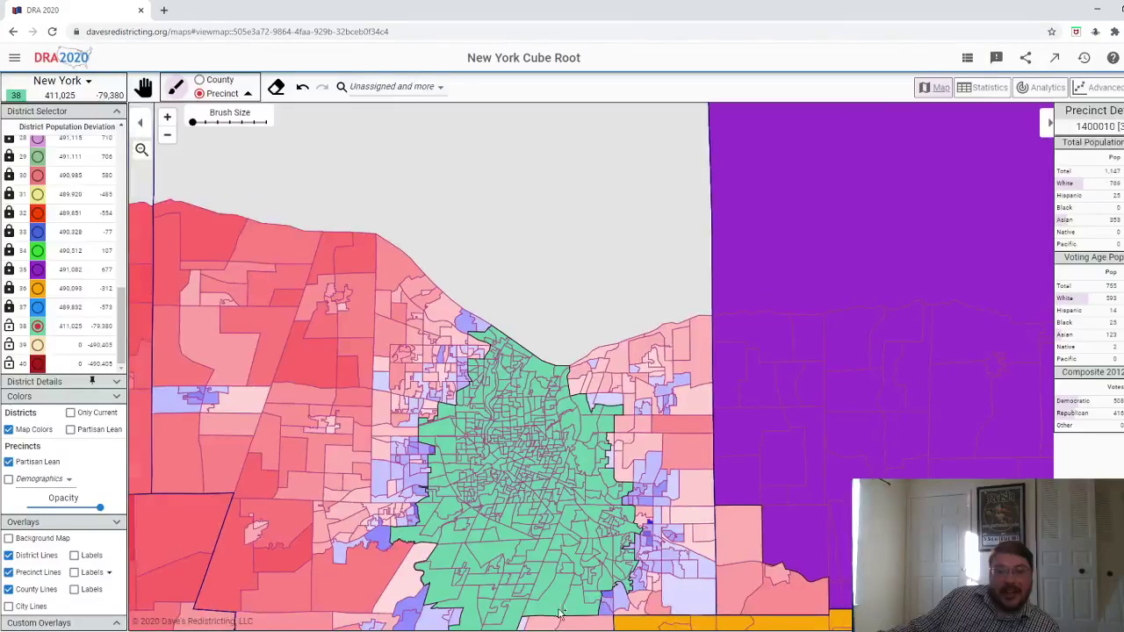
- Add the Democratic-leaning precincts at district 38's south-western corner
scroll(545, 606, "down", 2)
scroll(467, 627, "up", 3)
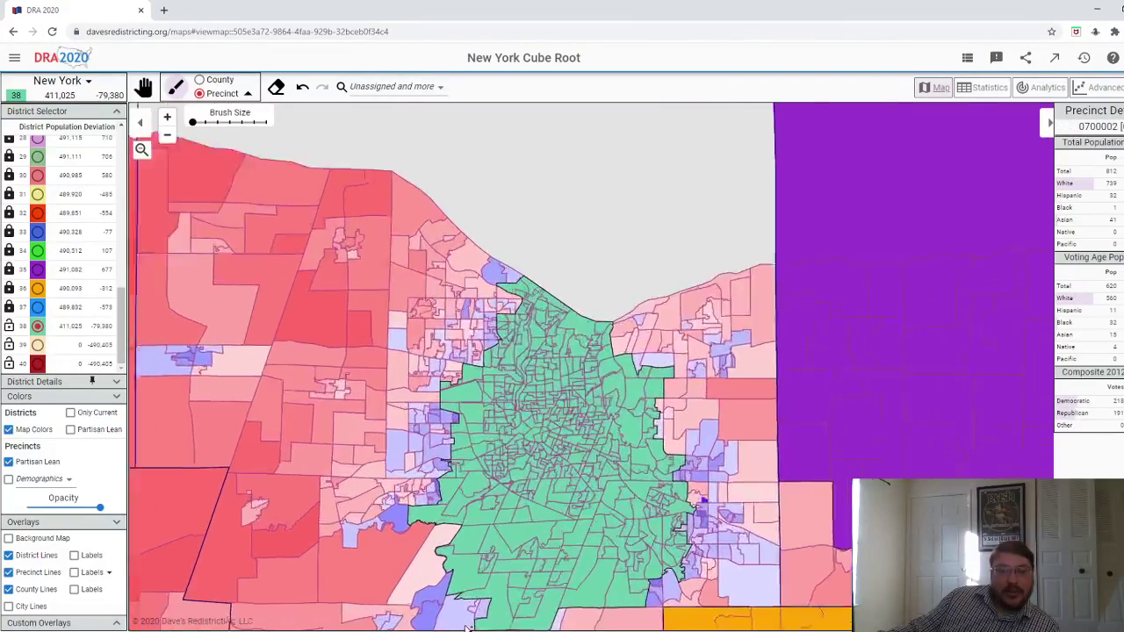
left_click(479, 594)
left_click(457, 597)
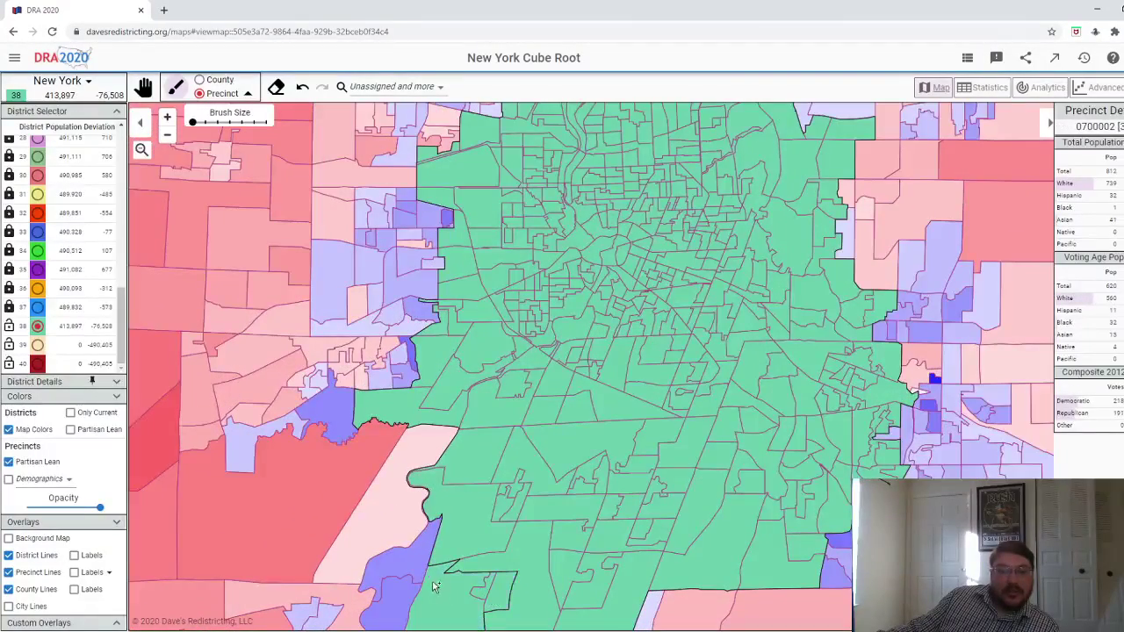
left_click(431, 586)
- Assign the large Lake Ontario water area north of Rochester to district 38
scroll(439, 599, "down", 2)
scroll(439, 600, "down", 2)
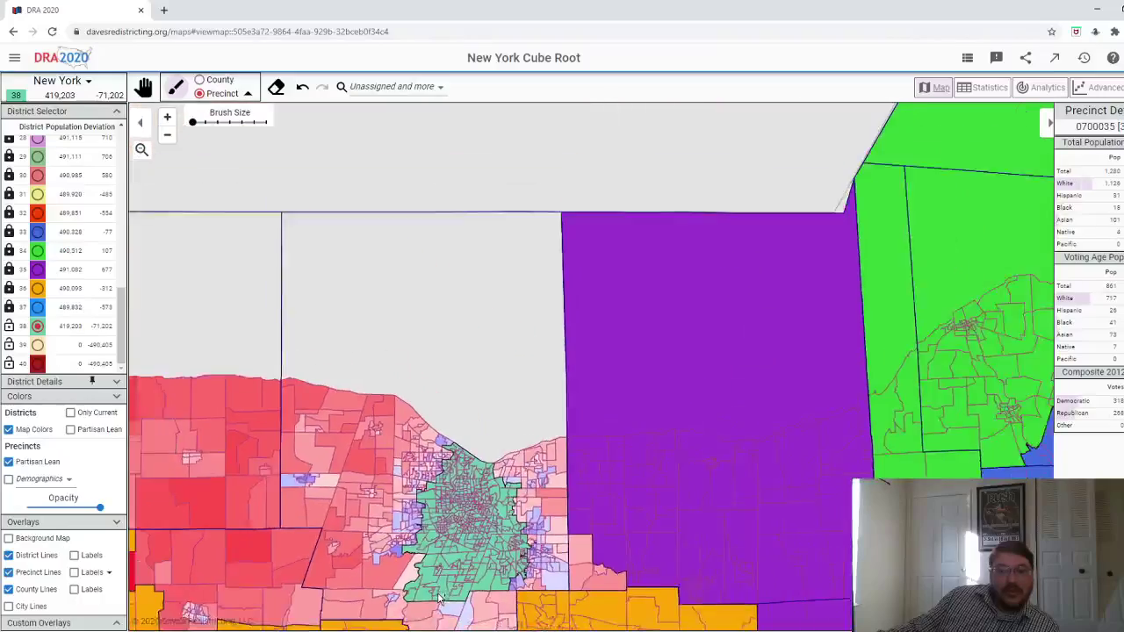
scroll(454, 496, "up", 1)
scroll(455, 497, "up", 1)
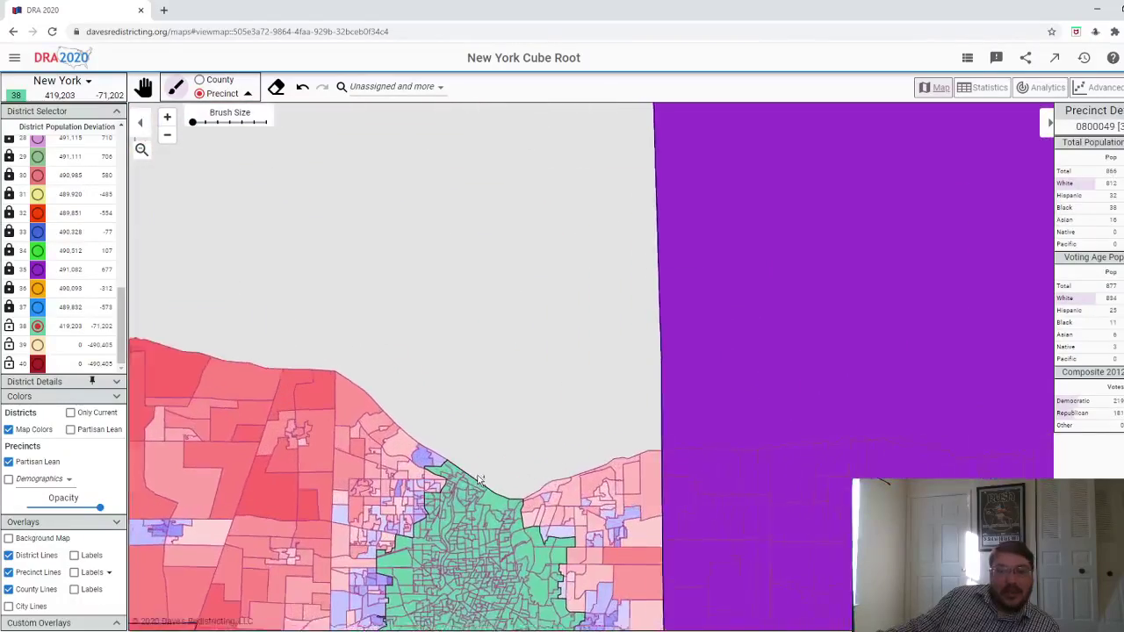
left_click(479, 470)
scroll(481, 465, "down", 1)
scroll(481, 465, "down", 1)
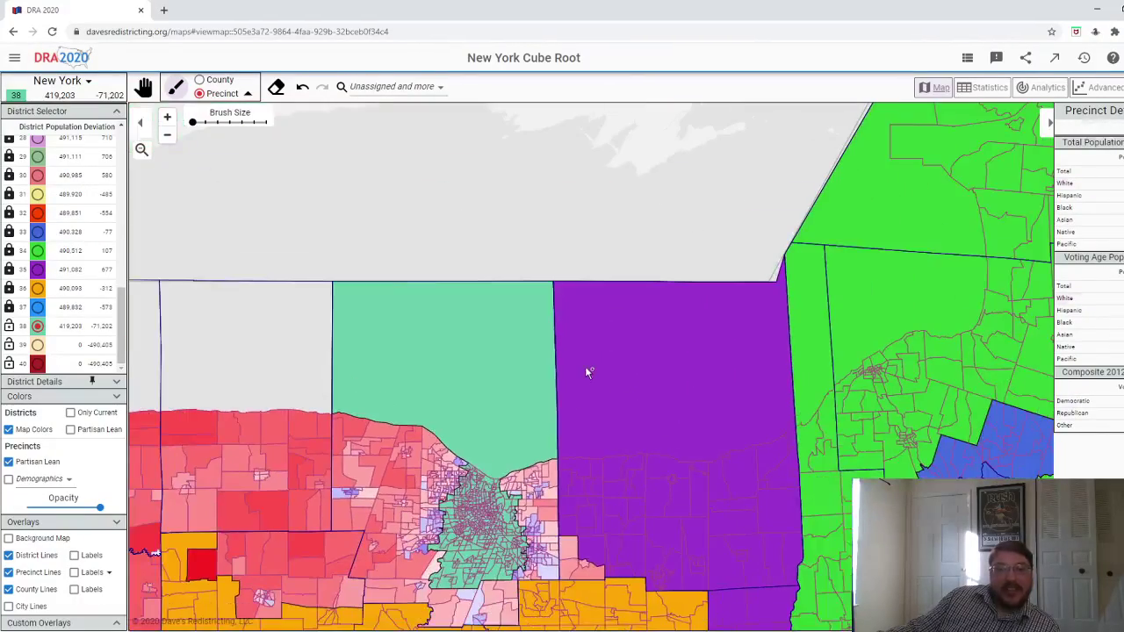
- Add the Democratic-leaning lakeshore precincts north-west of Rochester and the block of small precincts just south of them to district 38
scroll(514, 476, "up", 2)
scroll(440, 487, "up", 1)
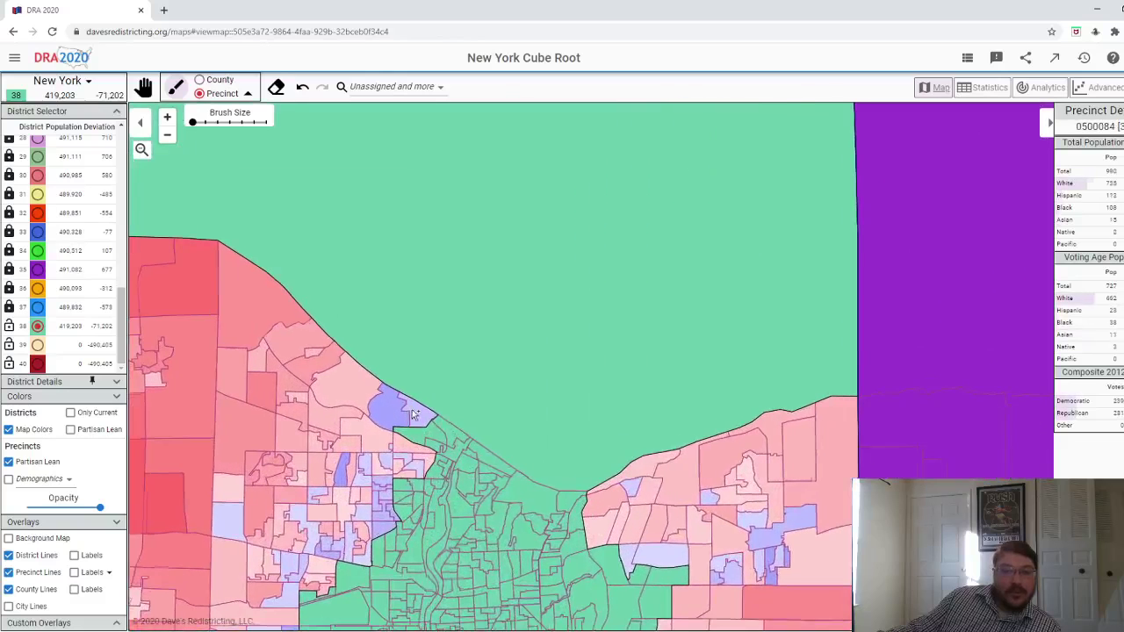
left_click(395, 411)
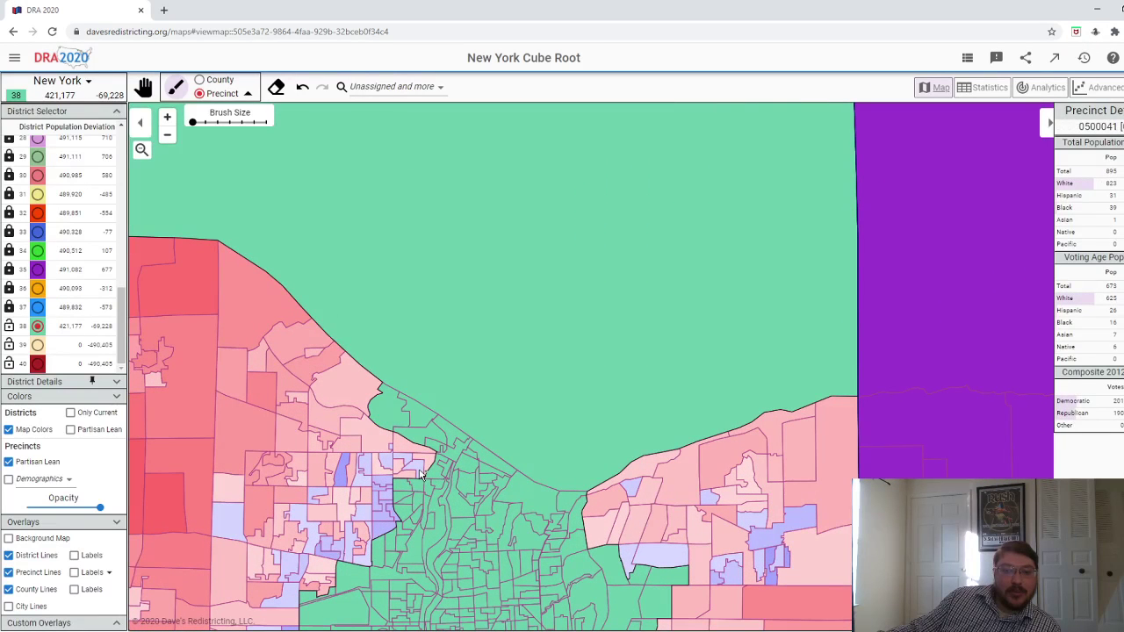
left_click(376, 499)
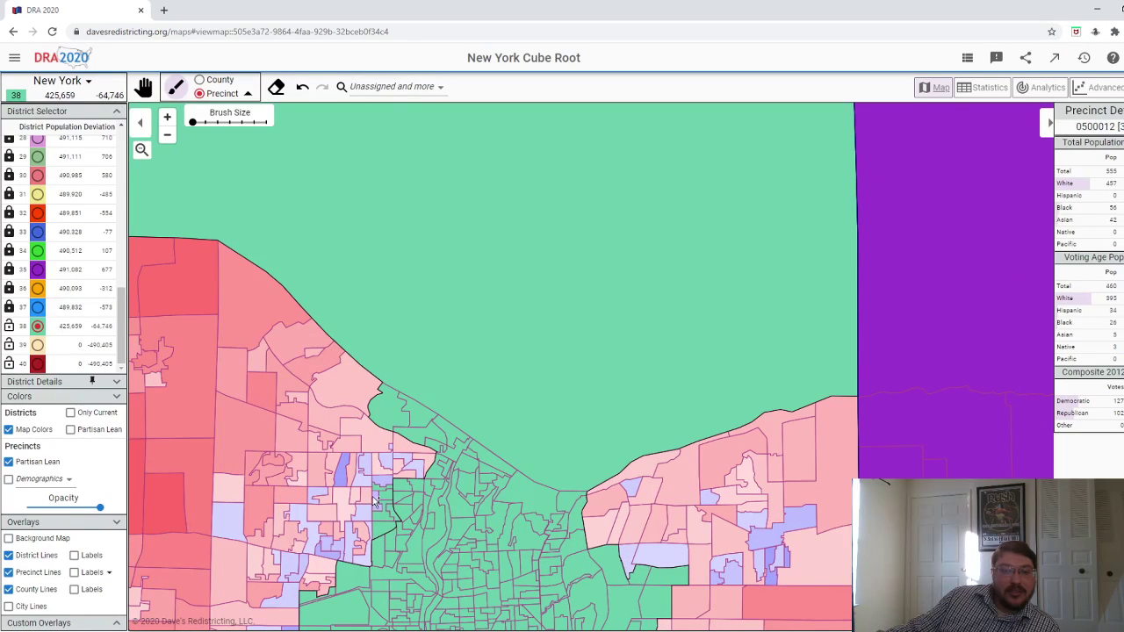
left_click(391, 467)
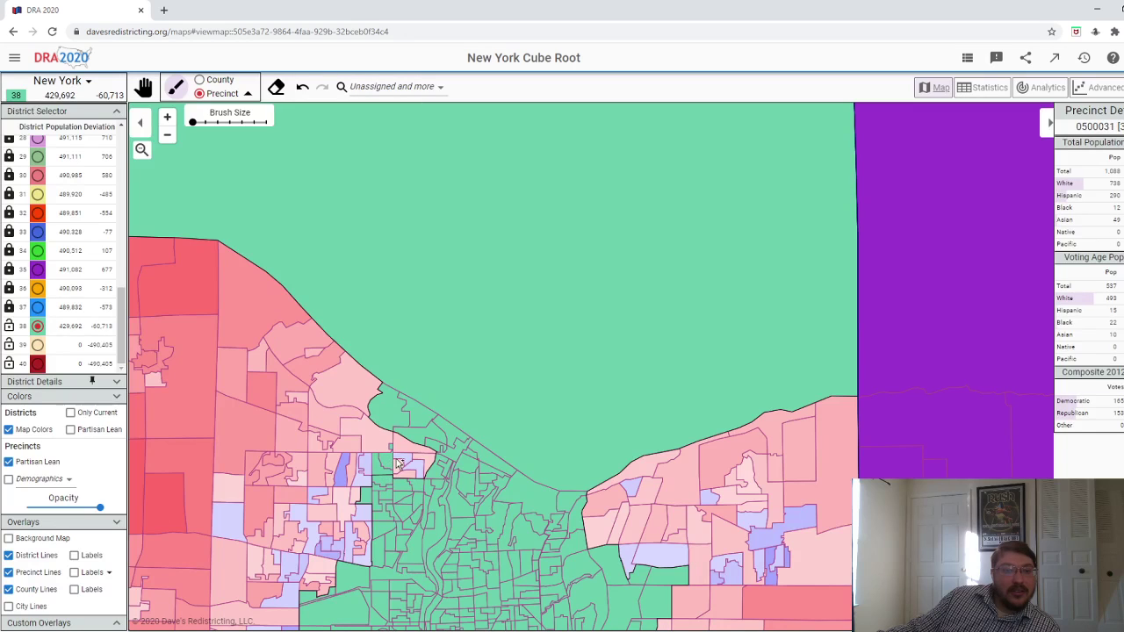
left_click(415, 447)
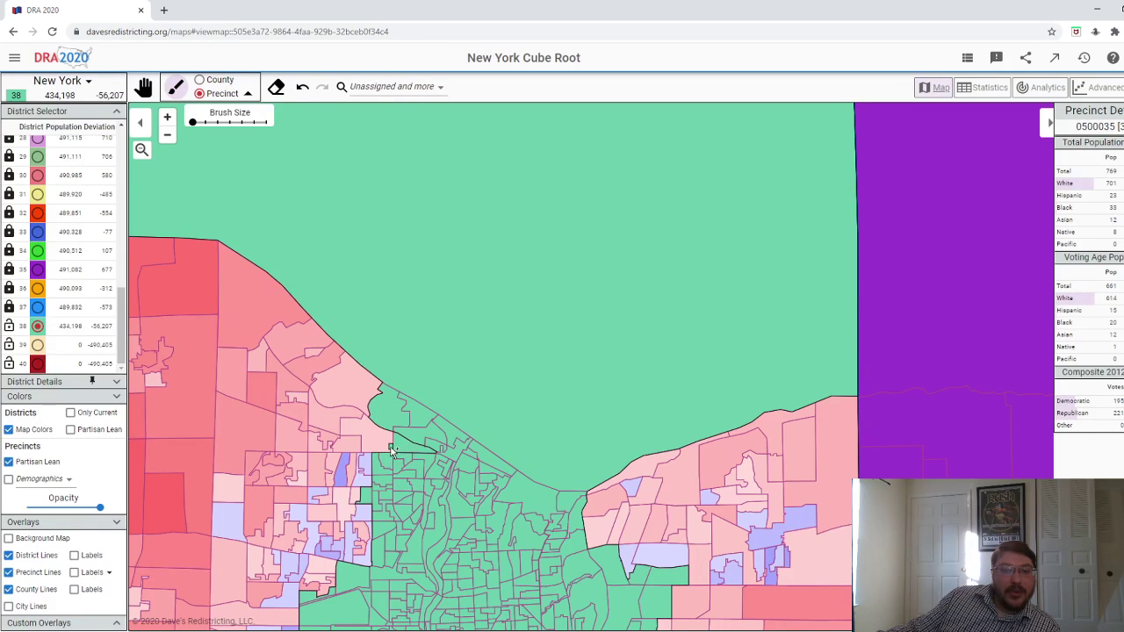
- Extend district 38 farther west along the lakeshore and over the adjoining small precincts to the south
left_click(383, 451)
left_click(362, 408)
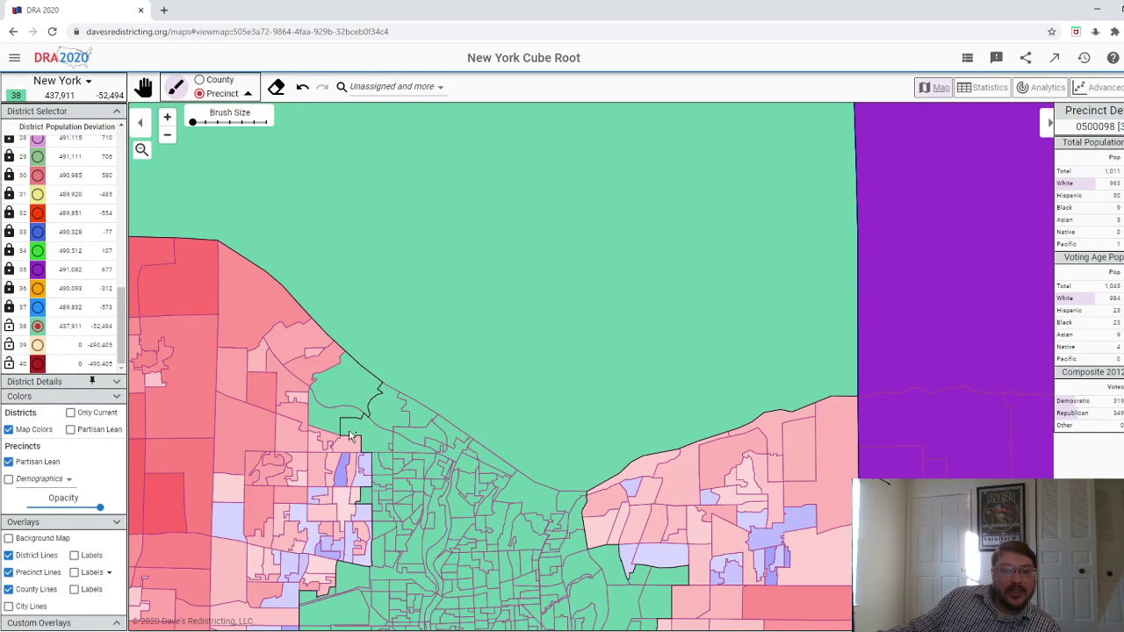
left_click_drag(340, 463, 371, 474)
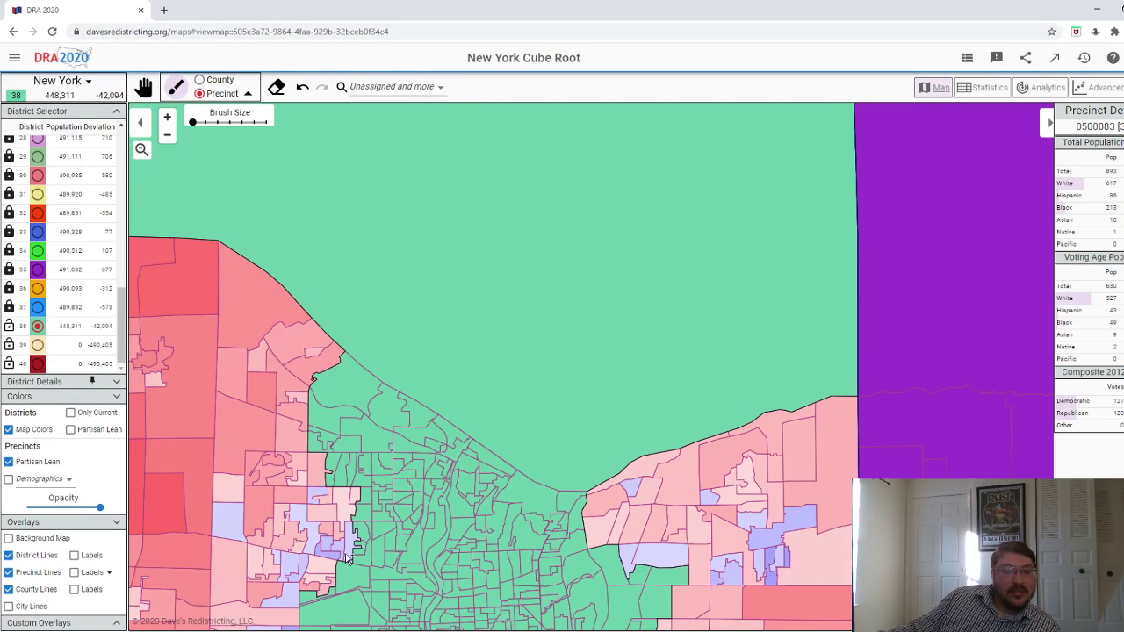
- Extend district 38 west of Rochester over the block of small mixed-lean precincts beyond its current western edge
mouse_move(347, 558)
left_mouse_down()
mouse_move(325, 520)
mouse_move(355, 495)
mouse_move(318, 482)
left_mouse_up()
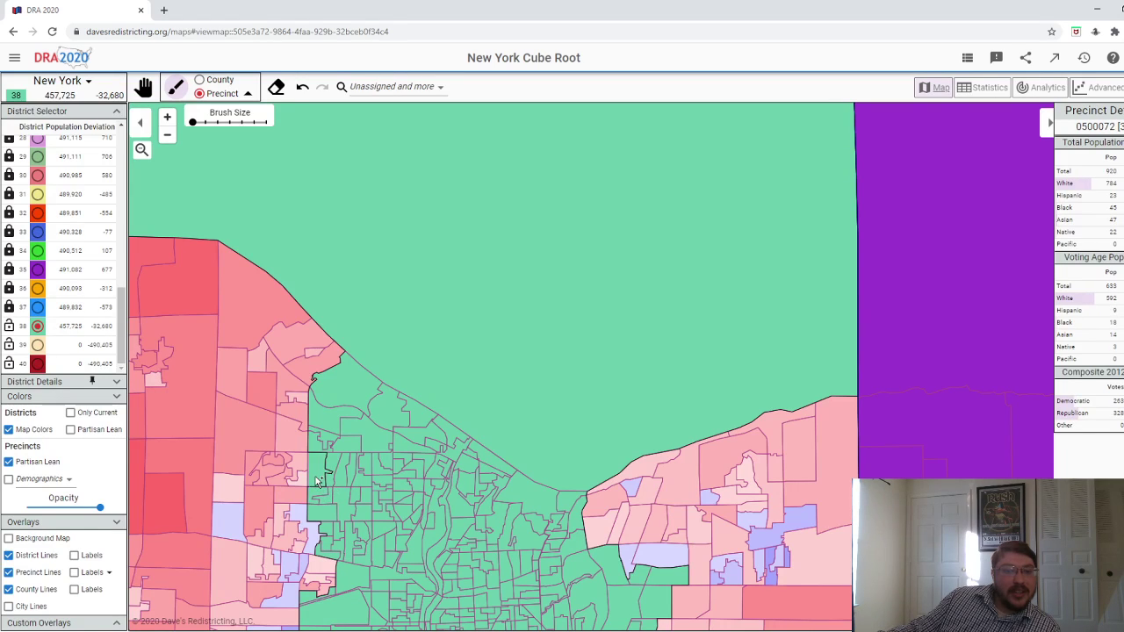
mouse_move(321, 531)
left_mouse_down()
mouse_move(292, 517)
mouse_move(327, 566)
mouse_move(313, 593)
left_mouse_up()
mouse_move(307, 542)
left_mouse_down()
mouse_move(275, 524)
mouse_move(265, 534)
mouse_move(264, 514)
mouse_move(290, 491)
mouse_move(276, 489)
mouse_move(306, 484)
mouse_move(309, 466)
mouse_move(283, 471)
mouse_move(262, 449)
mouse_move(238, 449)
mouse_move(303, 457)
left_mouse_up()
- Add the remaining lakeshore precincts north-west of Rochester and the strip of precincts along the block's western edge to district 38
scroll(278, 483, "up", 2)
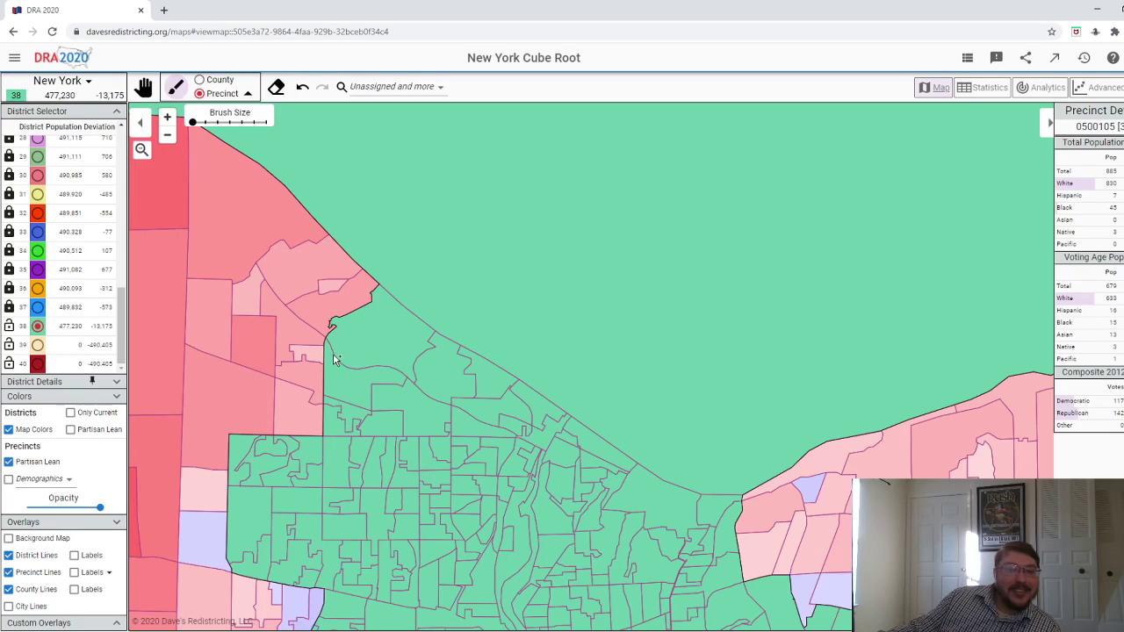
mouse_move(331, 298)
left_mouse_down()
mouse_move(278, 258)
mouse_move(234, 252)
mouse_move(230, 324)
left_mouse_up()
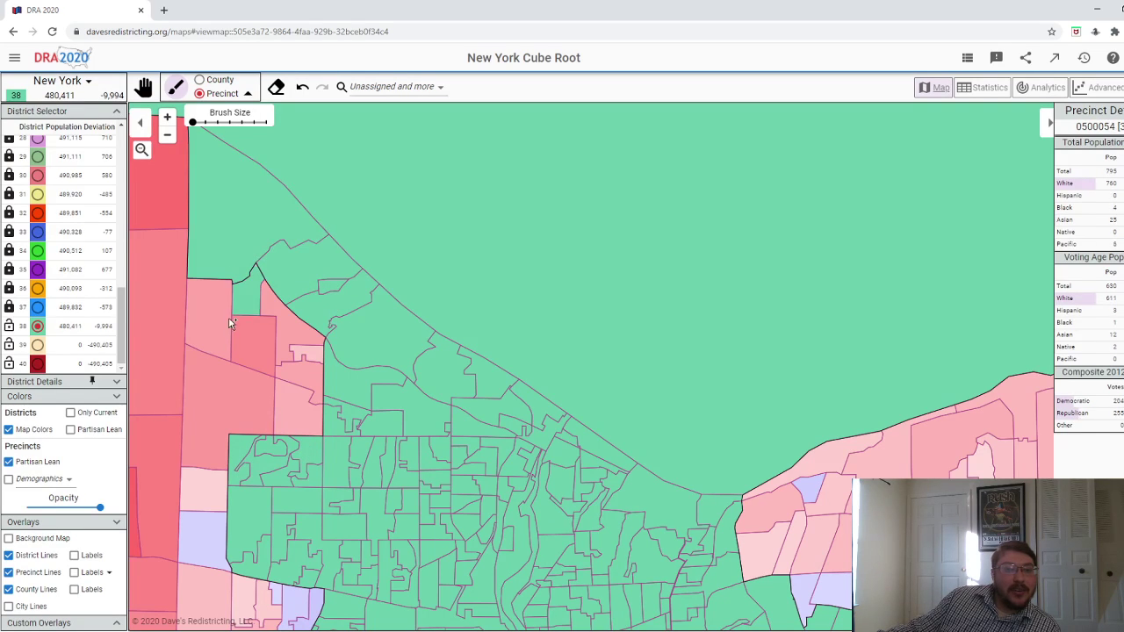
left_click_drag(312, 367, 312, 384)
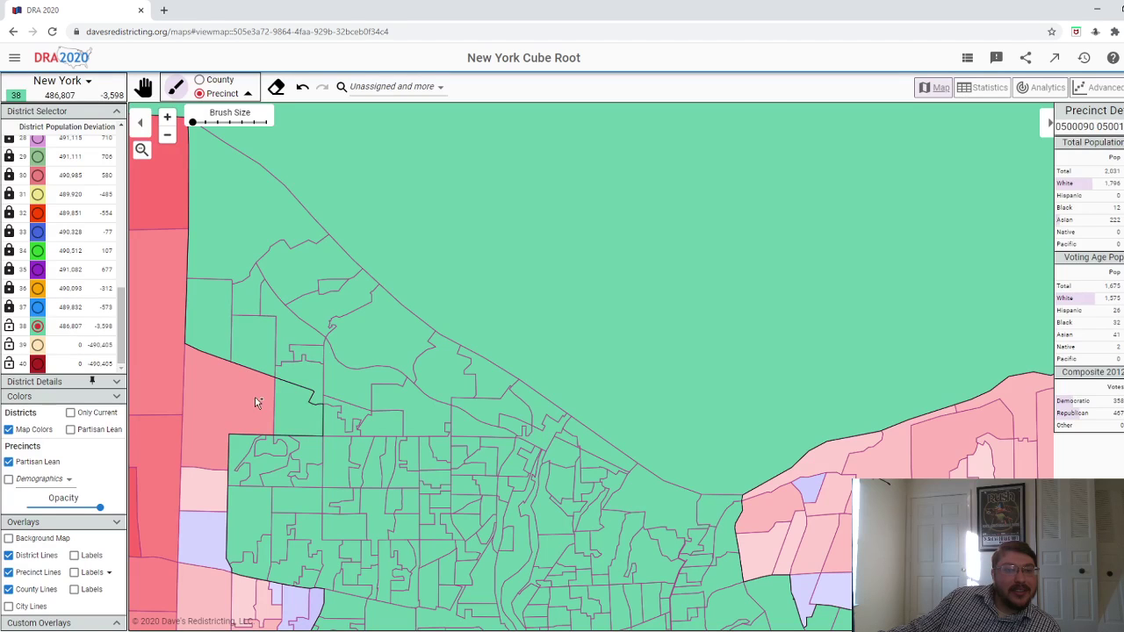
left_click_drag(231, 403, 216, 522)
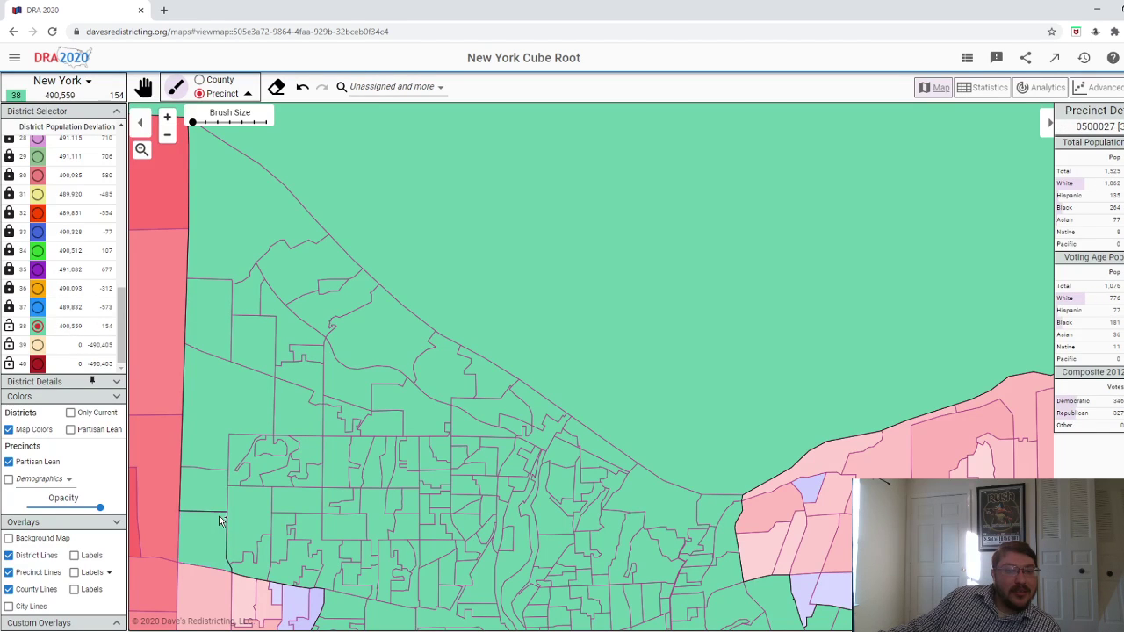
- Lock district 38 and assign the leftover parts of Rochester's county and the adjoining county to the south-east to district 39
scroll(234, 519, "down", 2)
scroll(235, 519, "down", 2)
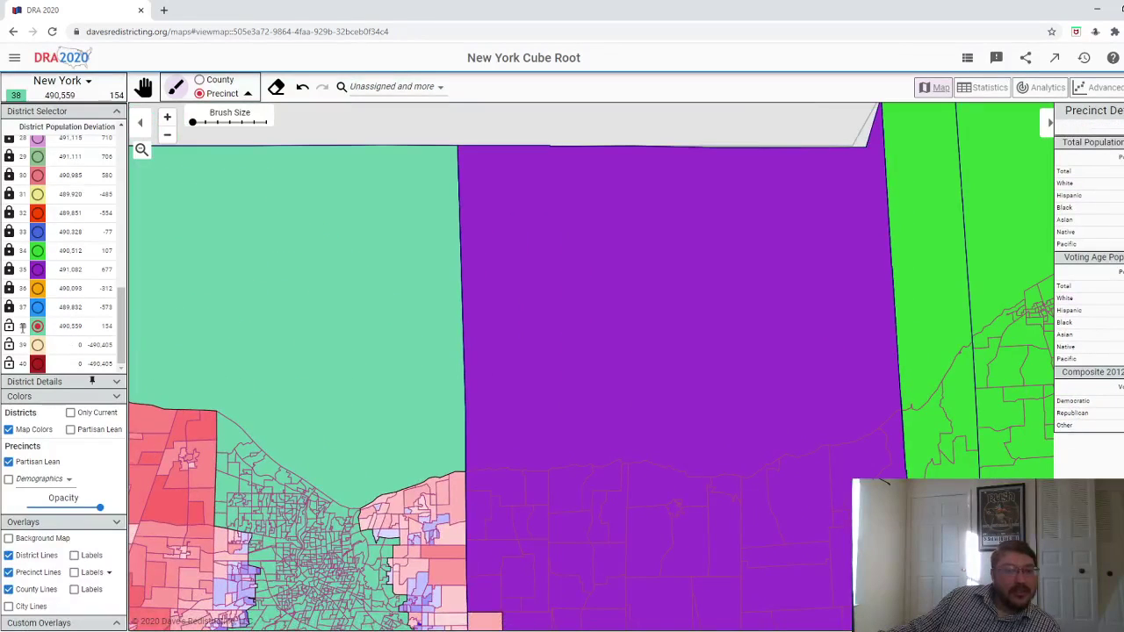
scroll(334, 394, "down", 5)
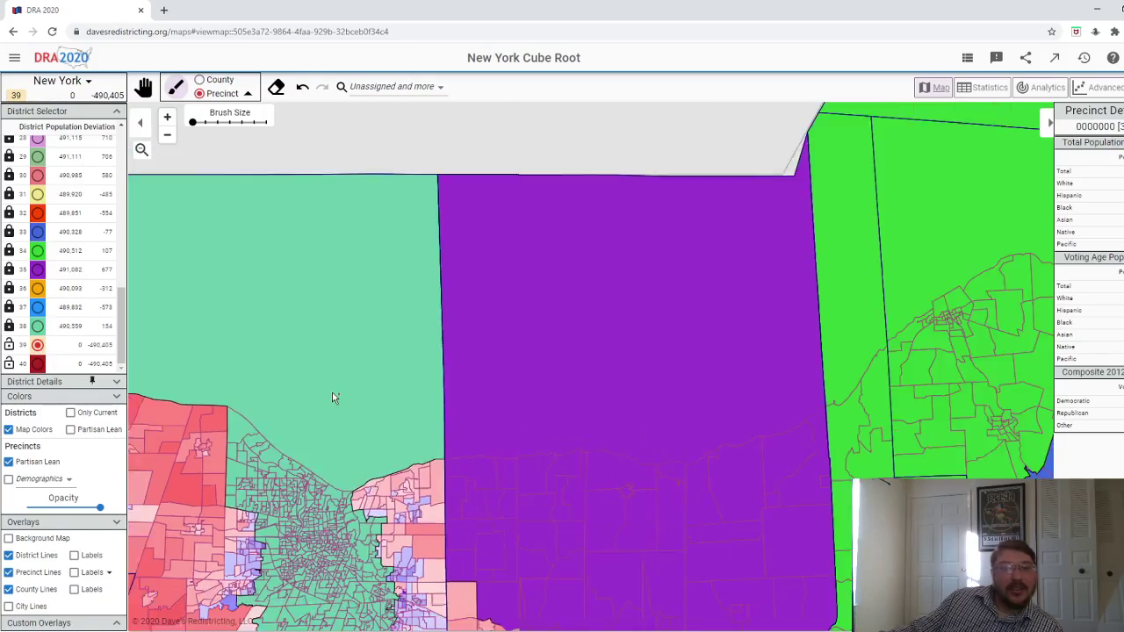
scroll(516, 374, "up", 5)
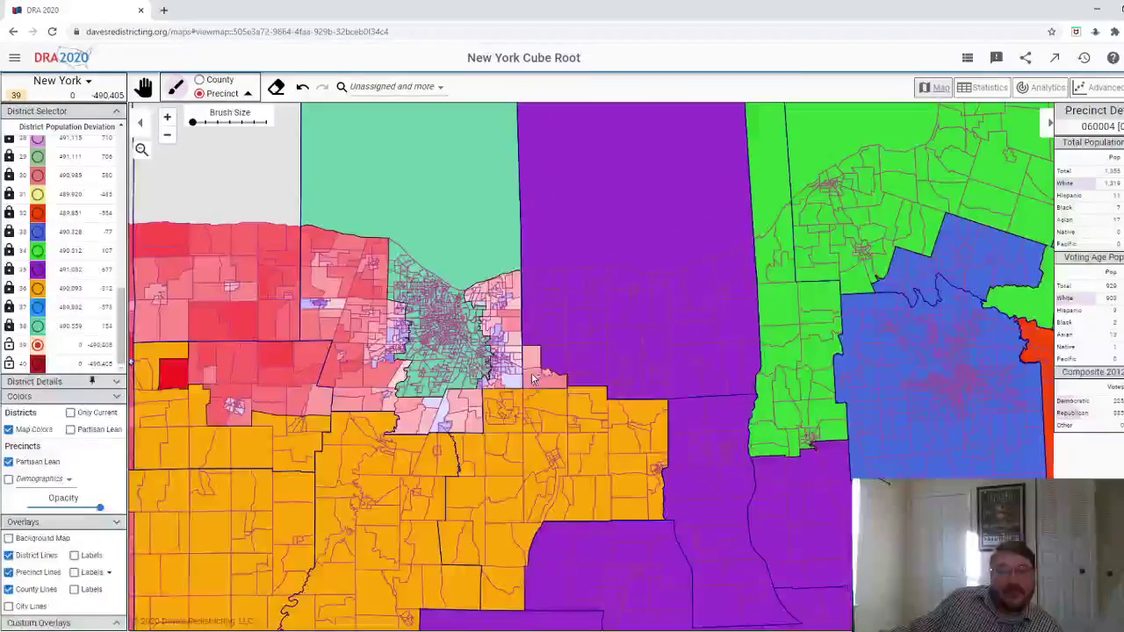
left_click(520, 378)
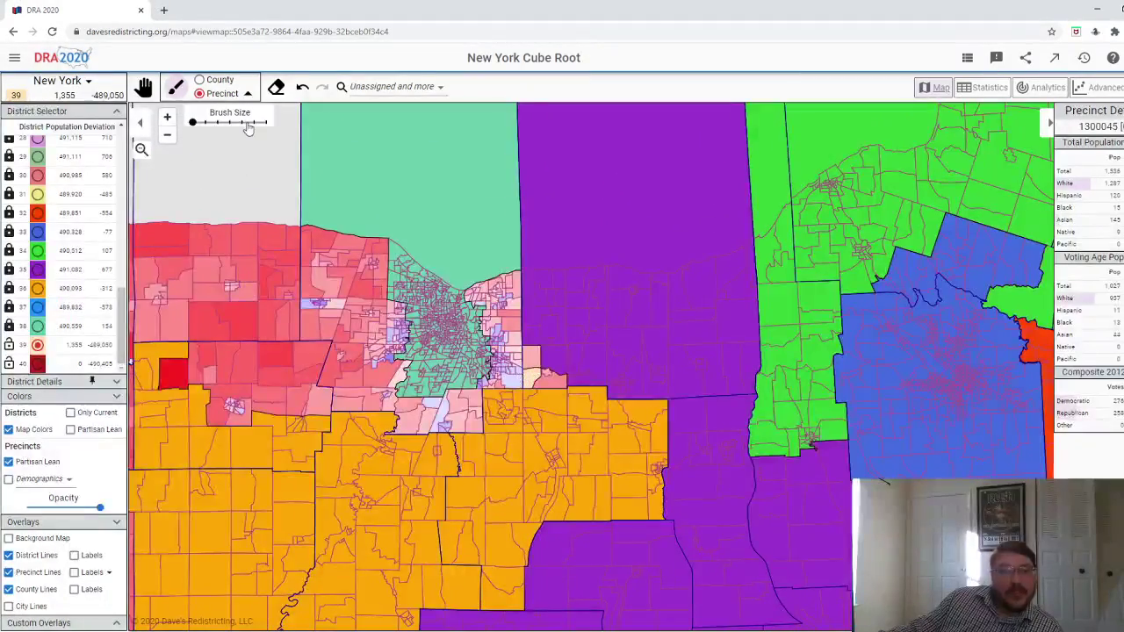
left_click(200, 80)
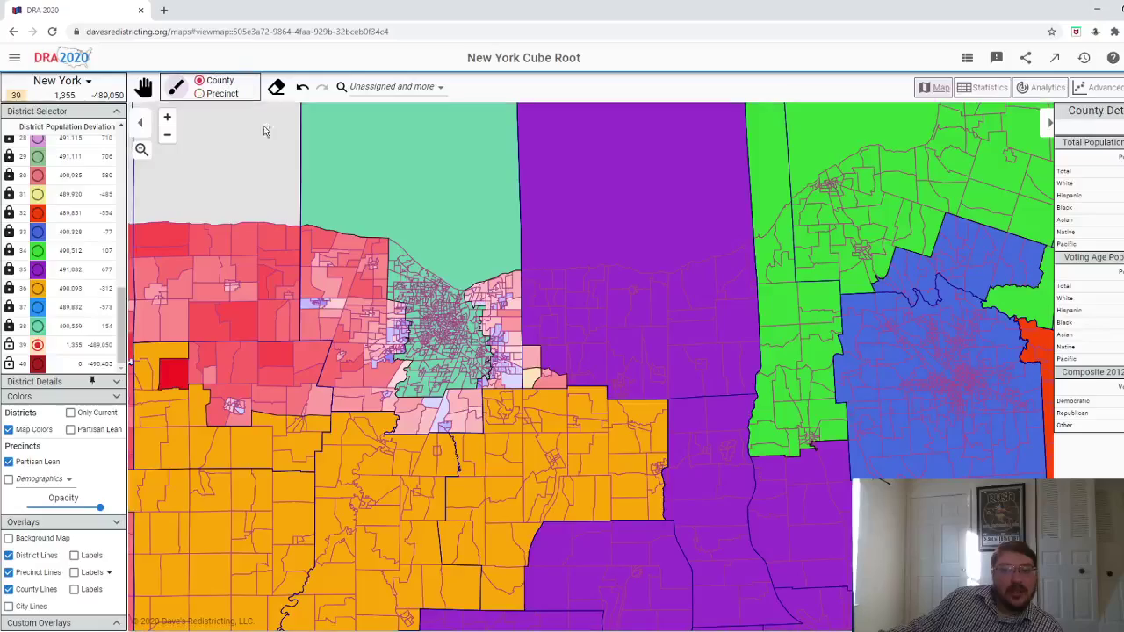
left_click(509, 372)
- Assign Orleans County and the unassigned remainder of the county directly south of it to district 39
scroll(515, 375, "down", 3)
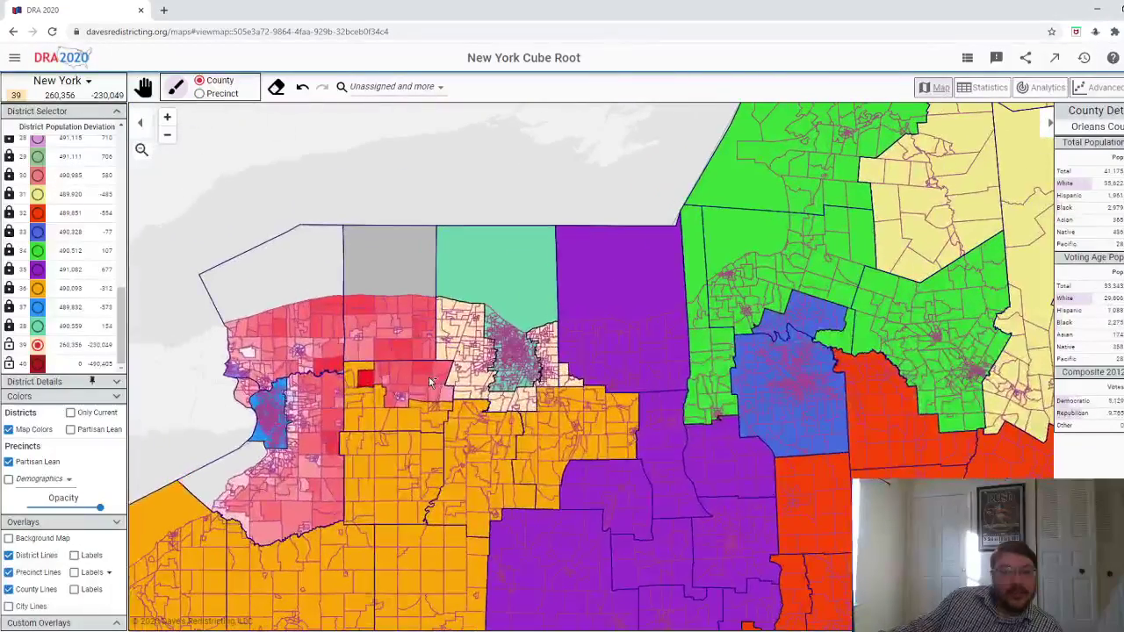
left_click(430, 379)
left_click(405, 333)
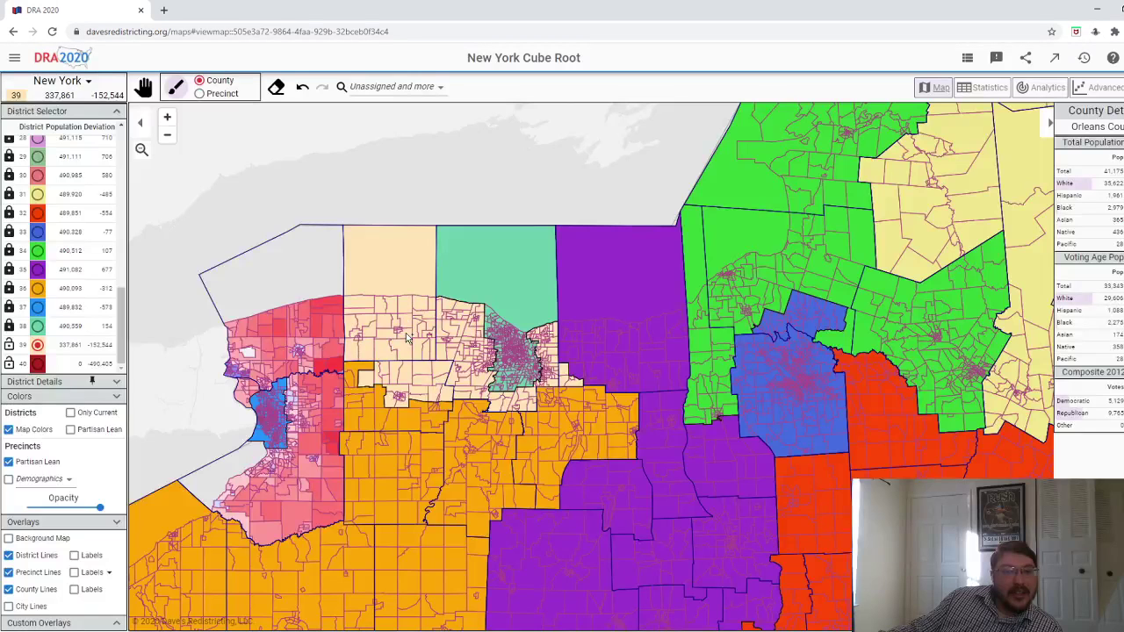
- Try assigning all of Niagara County to district 39
left_click(327, 342)
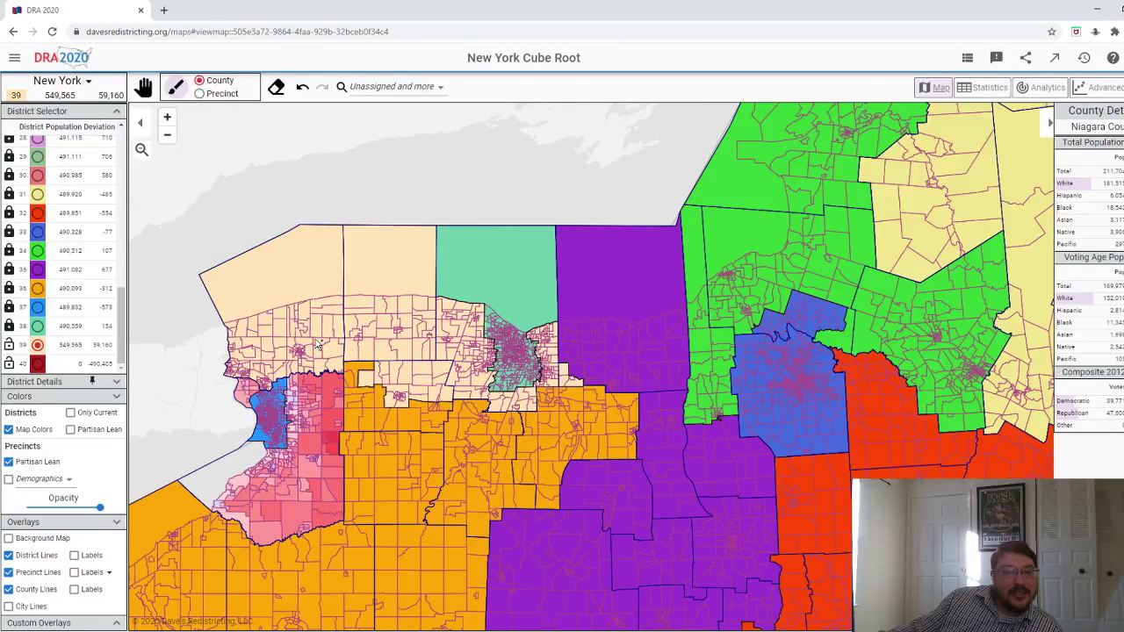
left_click(303, 89)
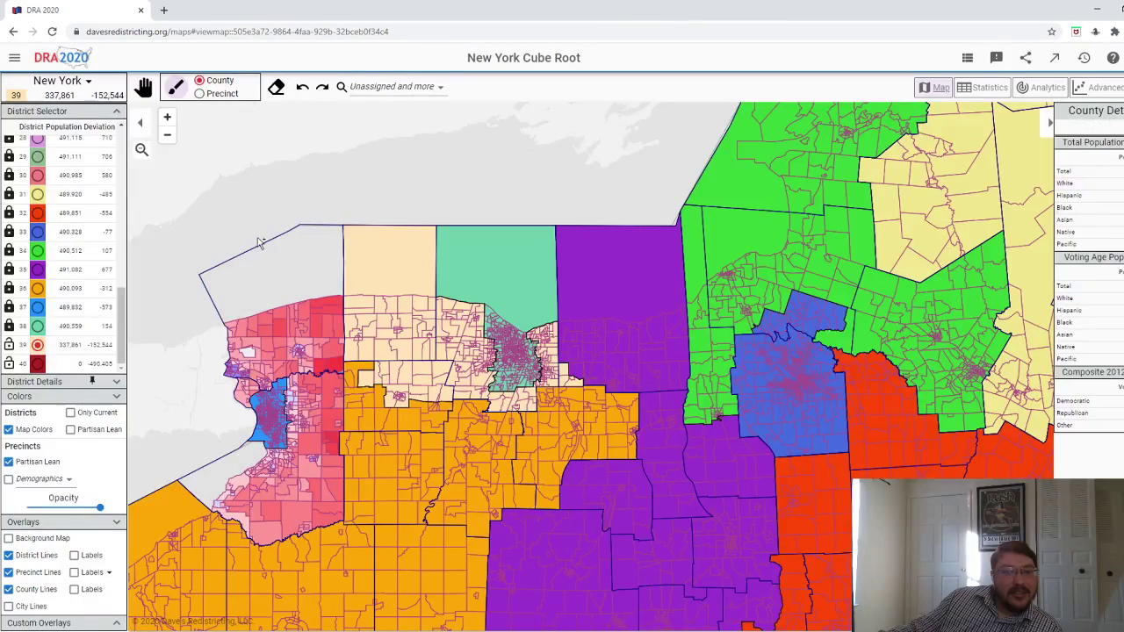
- Assign Niagara County's Lake Ontario water area and its northern row of lakeshore precincts to district 39, precinct by precinct
scroll(259, 244, "up", 5)
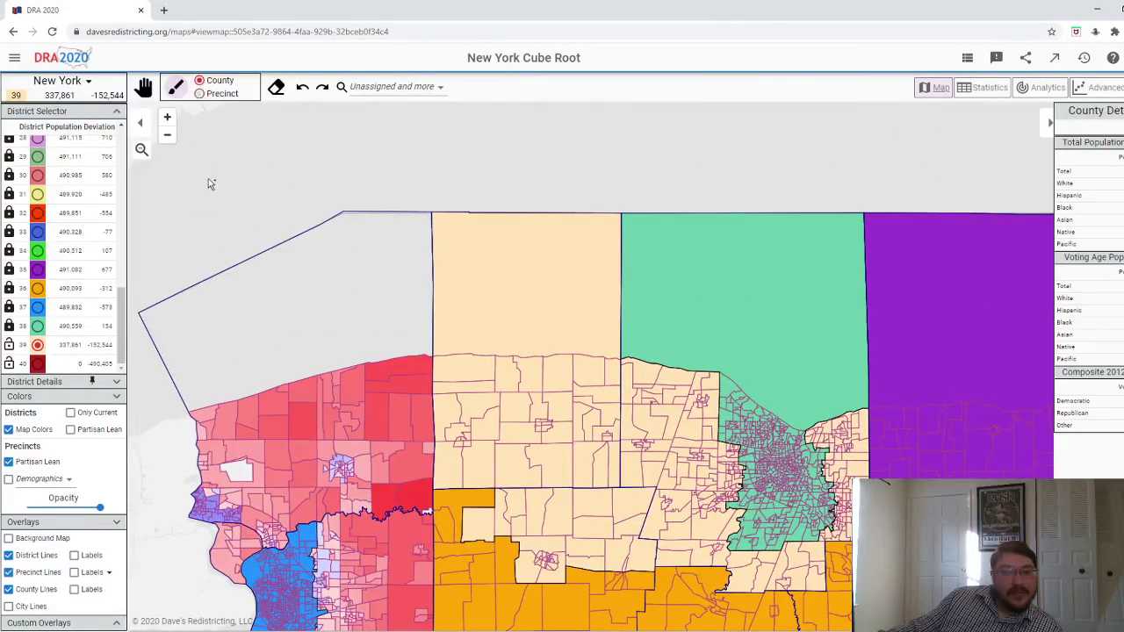
left_click(201, 94)
left_click(409, 363)
left_click(389, 329)
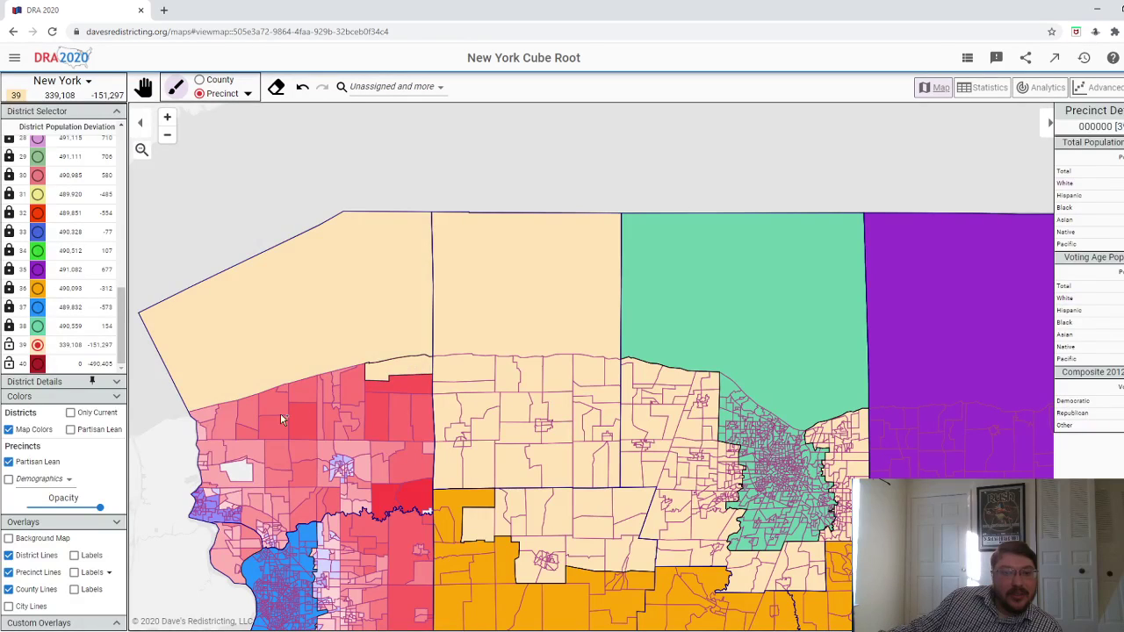
mouse_move(431, 392)
left_mouse_down()
mouse_move(426, 478)
mouse_move(402, 435)
mouse_move(335, 375)
mouse_move(338, 424)
mouse_move(325, 398)
mouse_move(314, 415)
mouse_move(281, 410)
mouse_move(281, 391)
mouse_move(279, 416)
mouse_move(207, 431)
left_mouse_up()
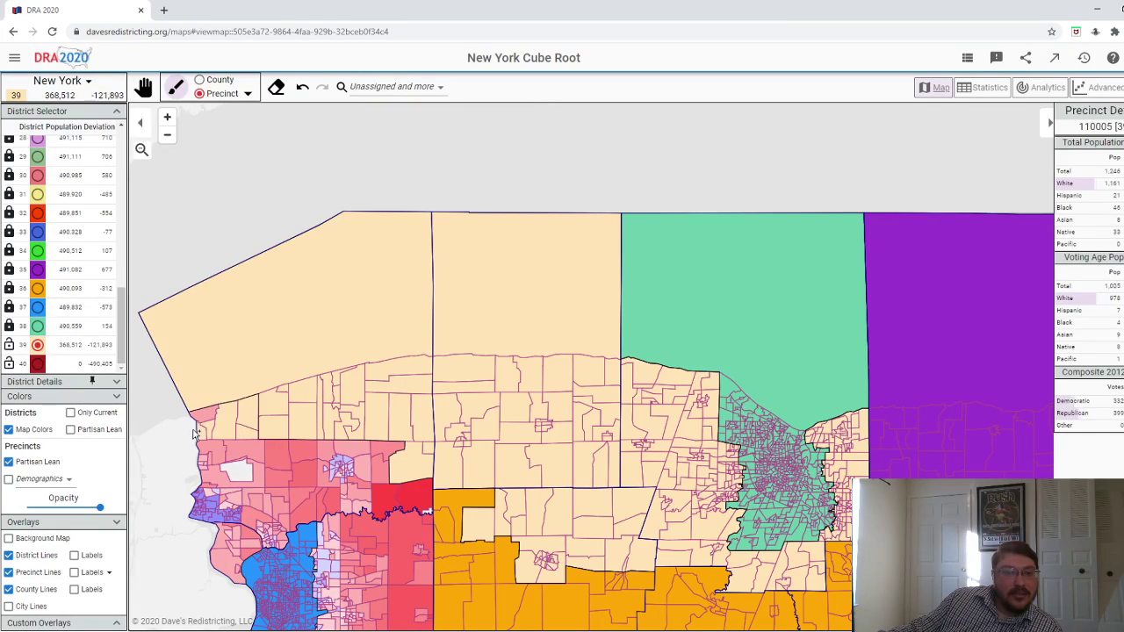
- Add the eastern Niagara County precincts down to the county's southern boundary, including the tiny south-eastern corner precinct, to district 39
left_click_drag(352, 448, 391, 488)
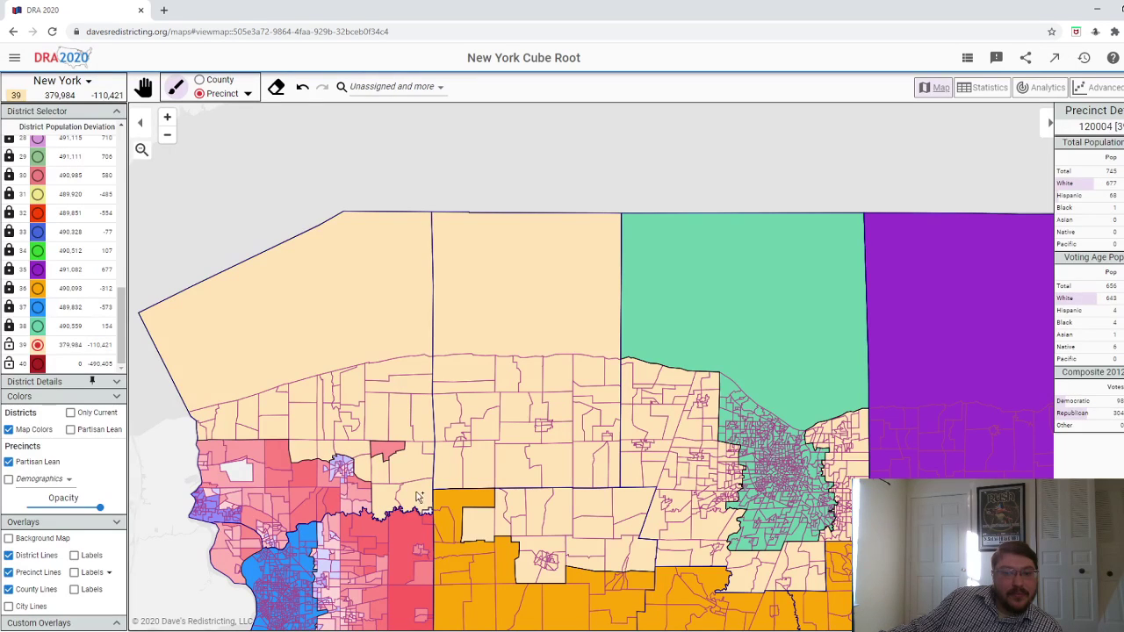
scroll(410, 511, "up", 3)
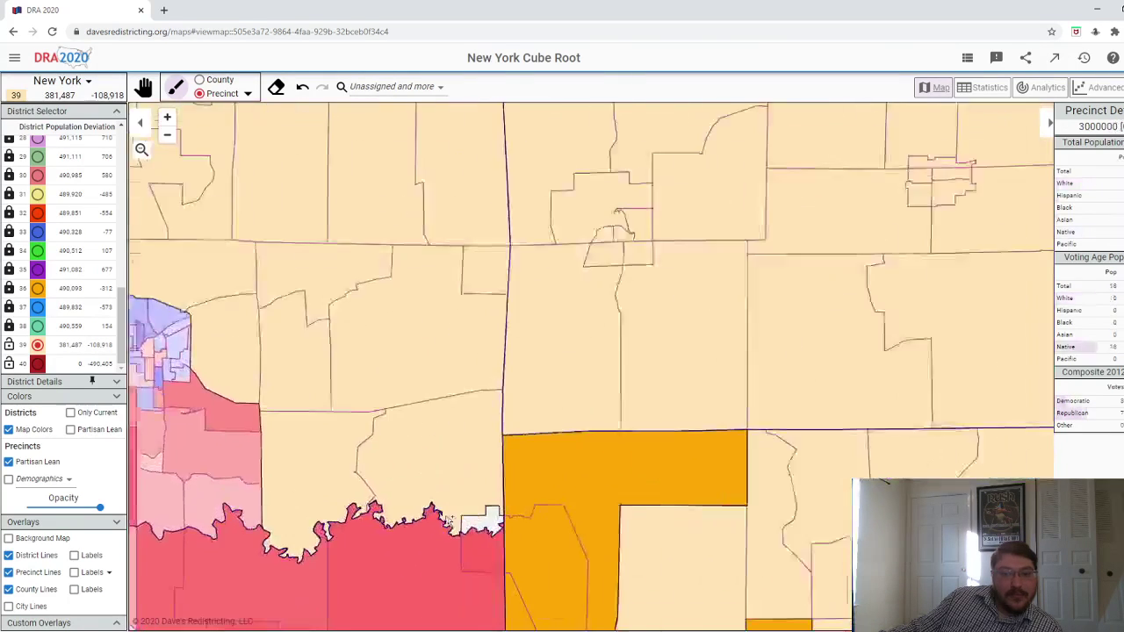
scroll(368, 481, "down", 3)
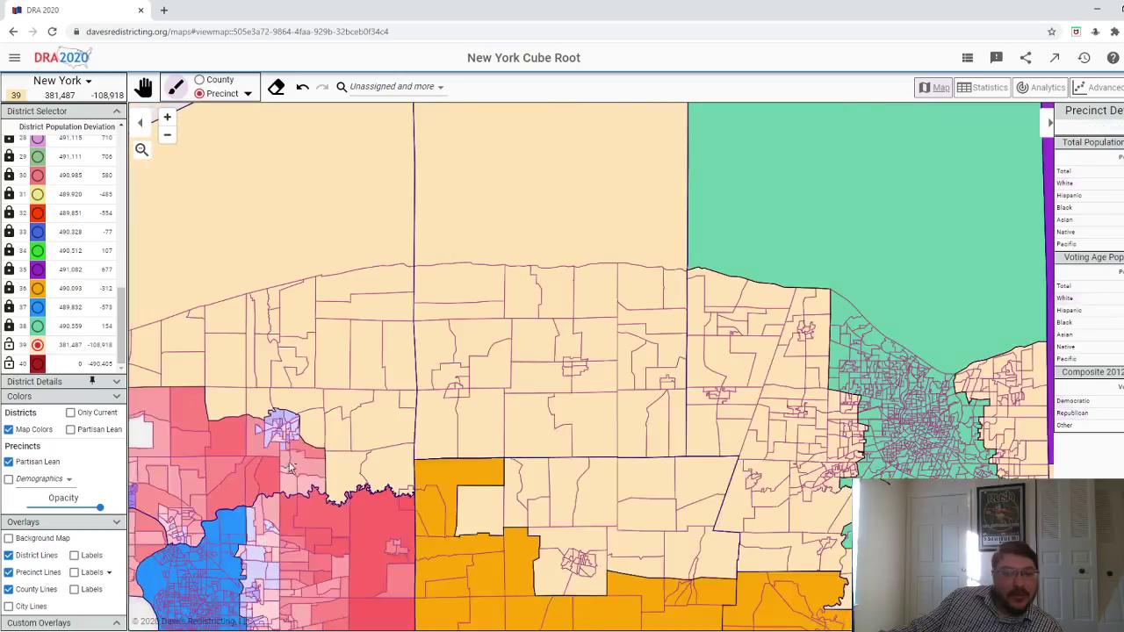
- Add Niagara County's central cluster of small city precincts and the row of precincts west of it to district 39
scroll(286, 458, "down", 2)
scroll(286, 459, "down", 2)
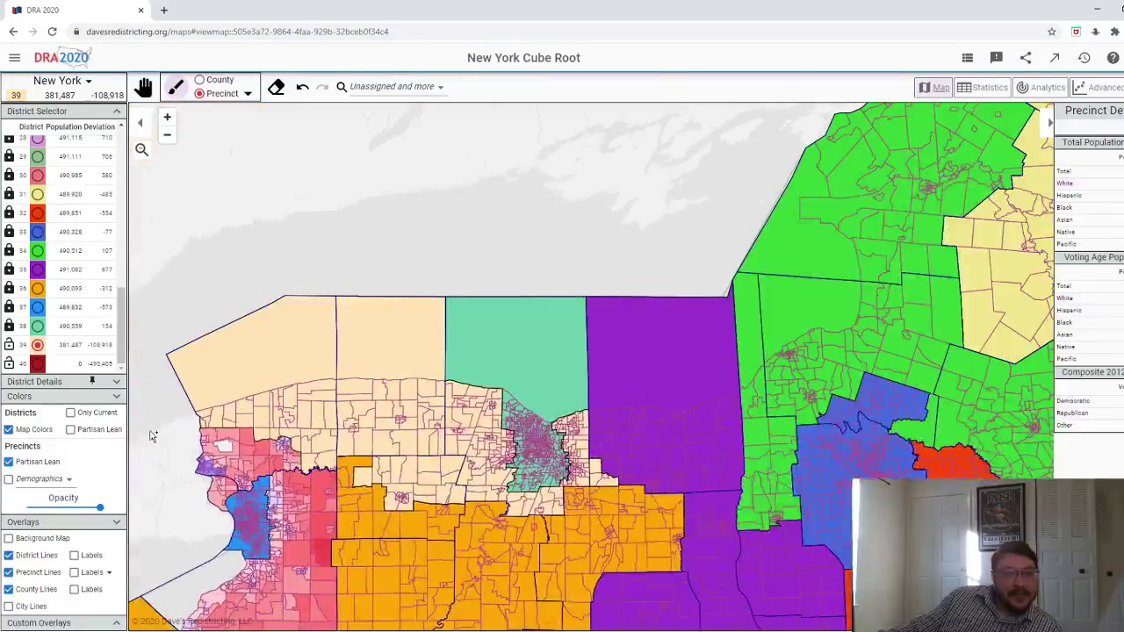
left_click_drag(176, 413, 362, 463)
scroll(362, 463, "up", 4)
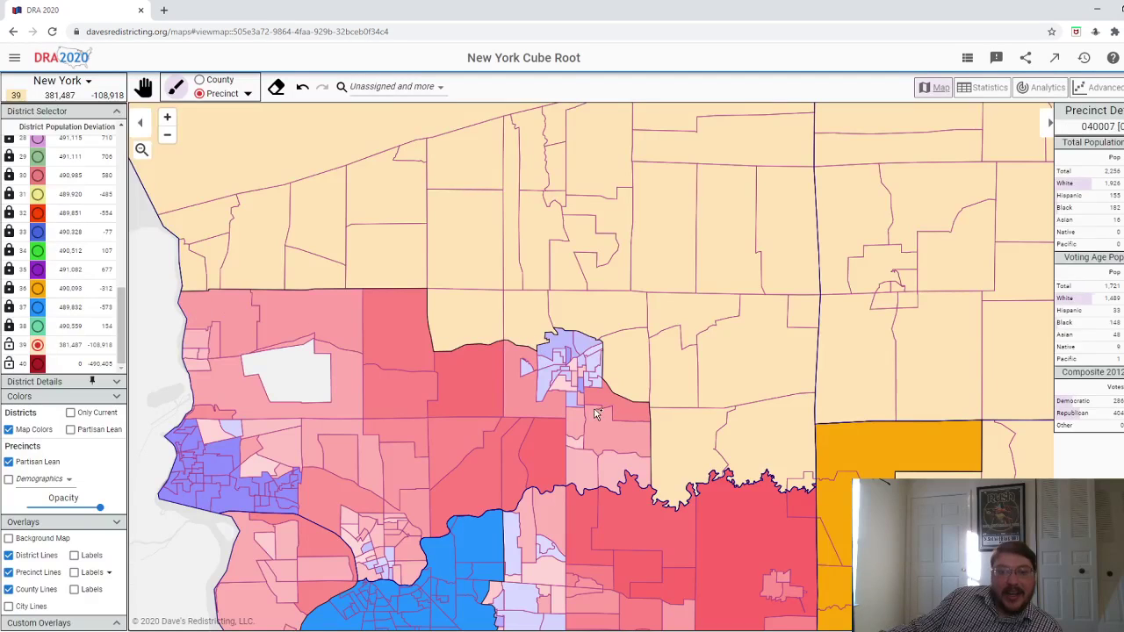
mouse_move(617, 412)
left_mouse_down()
mouse_move(609, 456)
mouse_move(595, 461)
mouse_move(577, 387)
left_mouse_up()
mouse_move(563, 347)
left_mouse_down()
mouse_move(567, 381)
mouse_move(564, 356)
mouse_move(591, 347)
left_mouse_up()
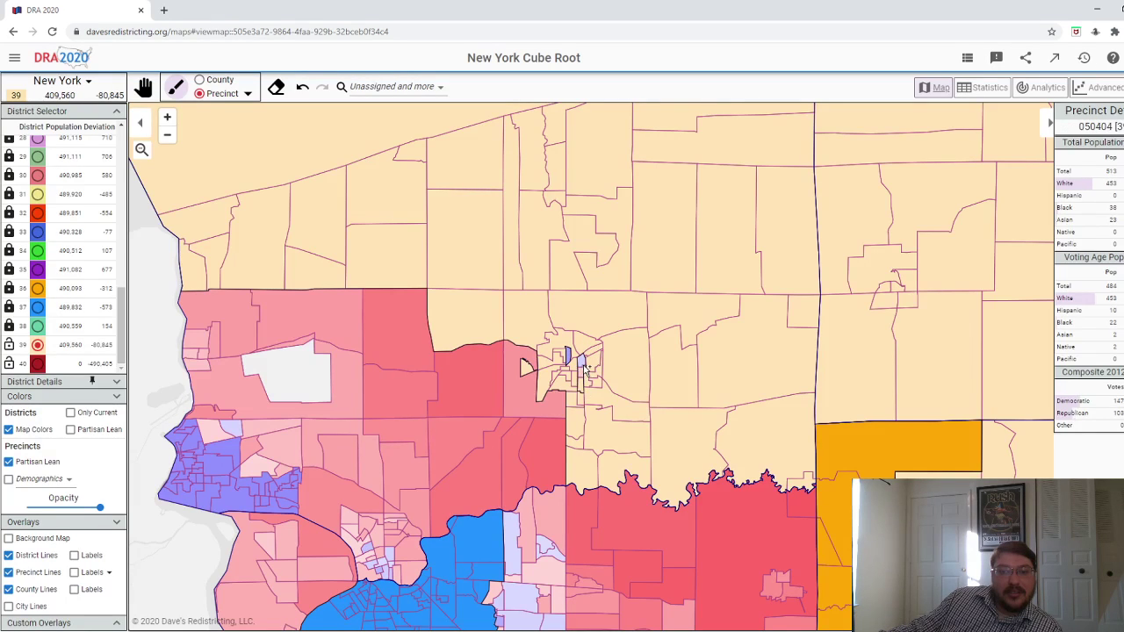
mouse_move(566, 356)
left_mouse_down()
mouse_move(497, 378)
mouse_move(440, 376)
mouse_move(376, 345)
mouse_move(223, 335)
mouse_move(198, 364)
mouse_move(215, 405)
mouse_move(291, 383)
mouse_move(204, 354)
mouse_move(250, 362)
left_mouse_up()
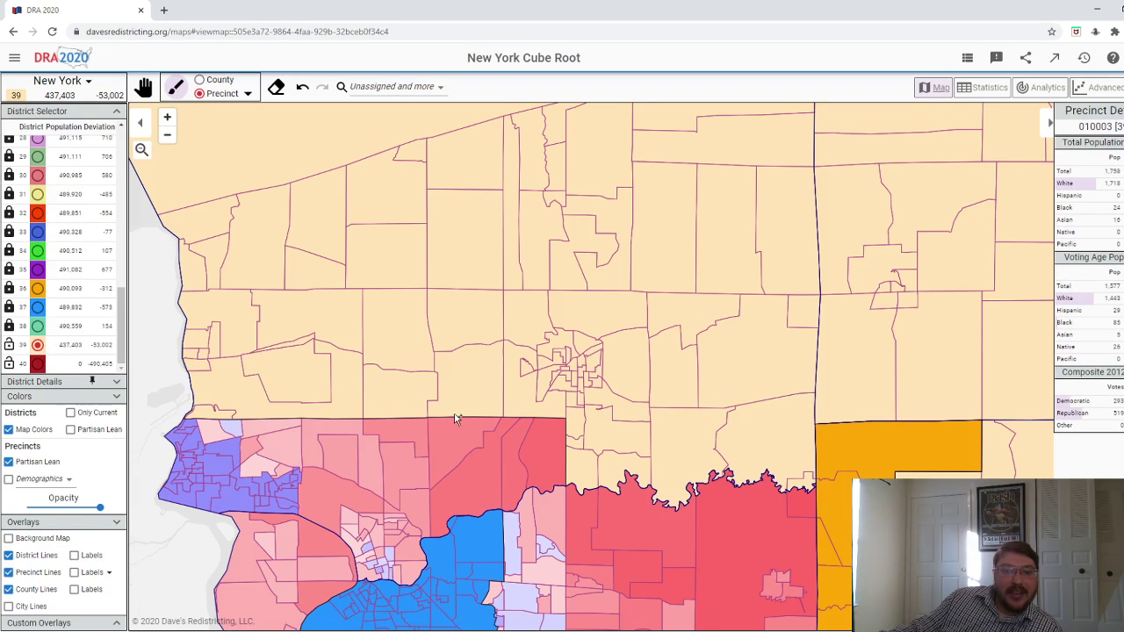
left_click_drag(455, 420, 545, 431)
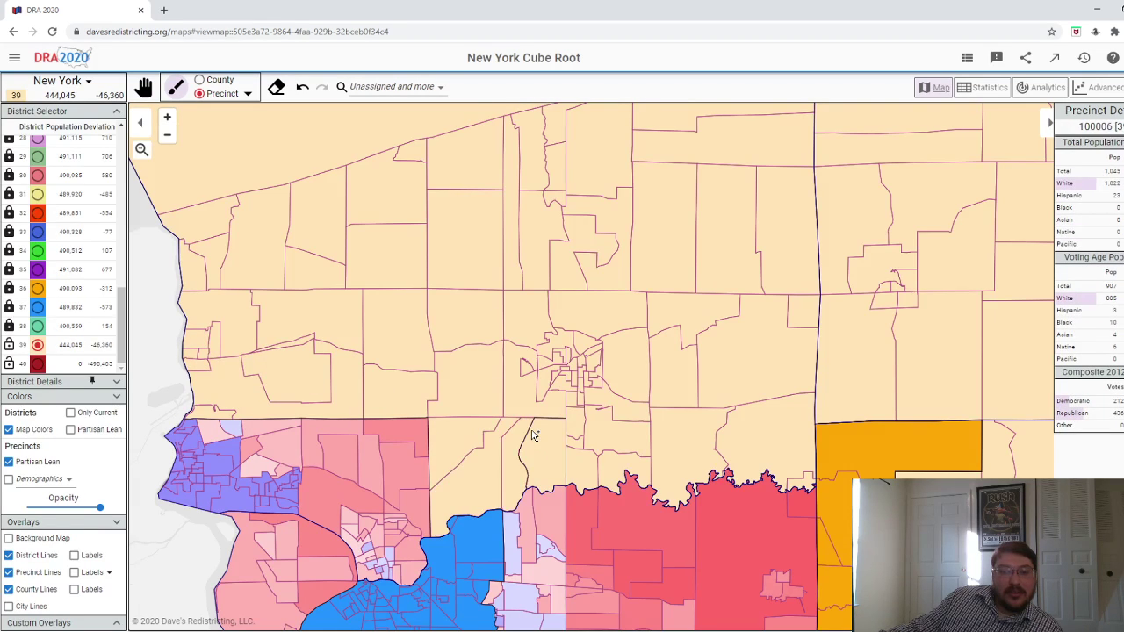
scroll(527, 431, "down", 3)
left_click_drag(316, 441, 304, 369)
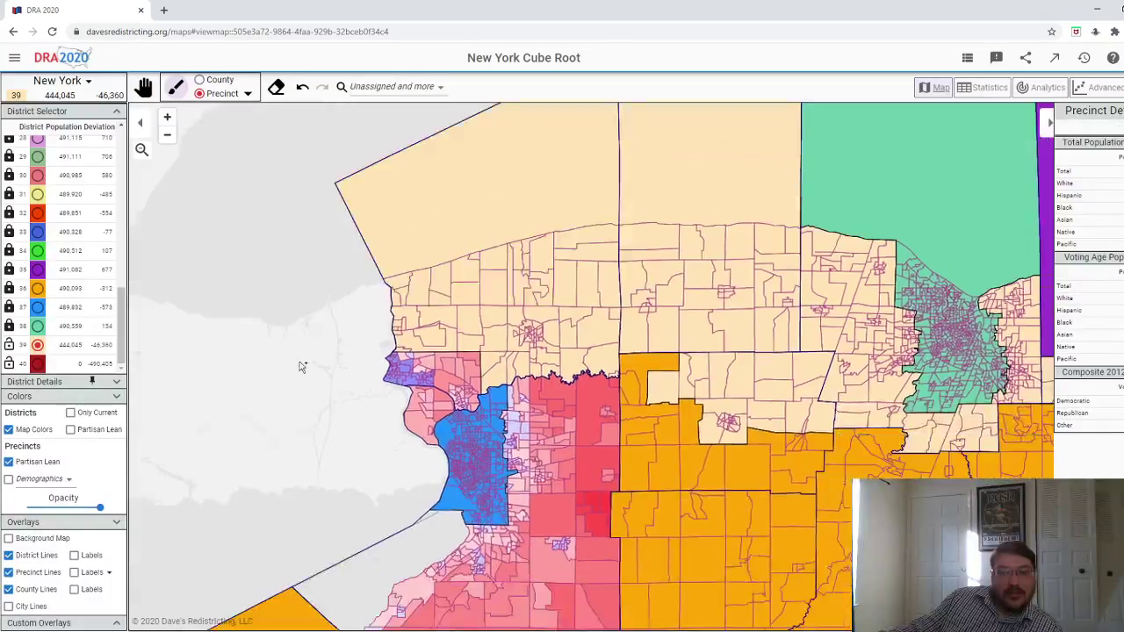
left_click(302, 87)
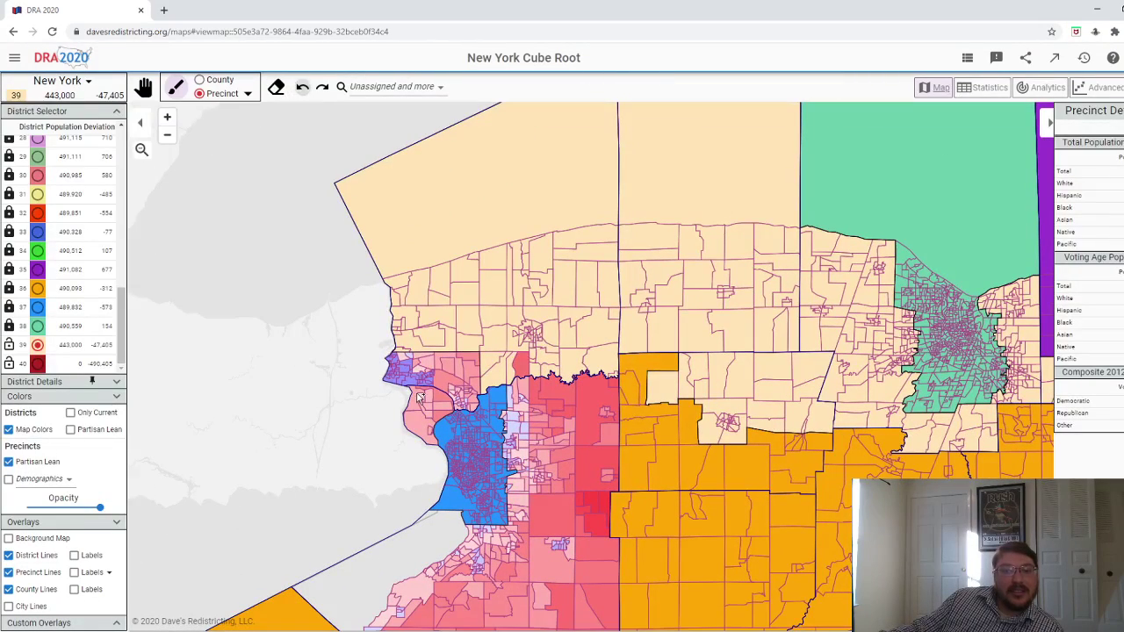
scroll(418, 397, "up", 2)
scroll(418, 397, "up", 2)
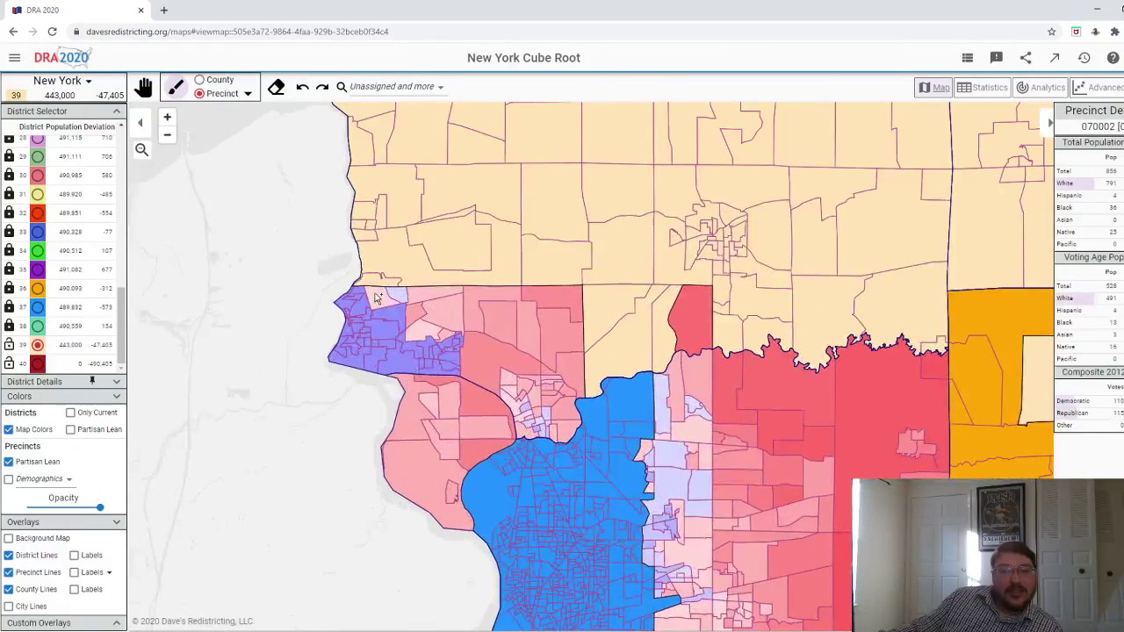
left_click(402, 299)
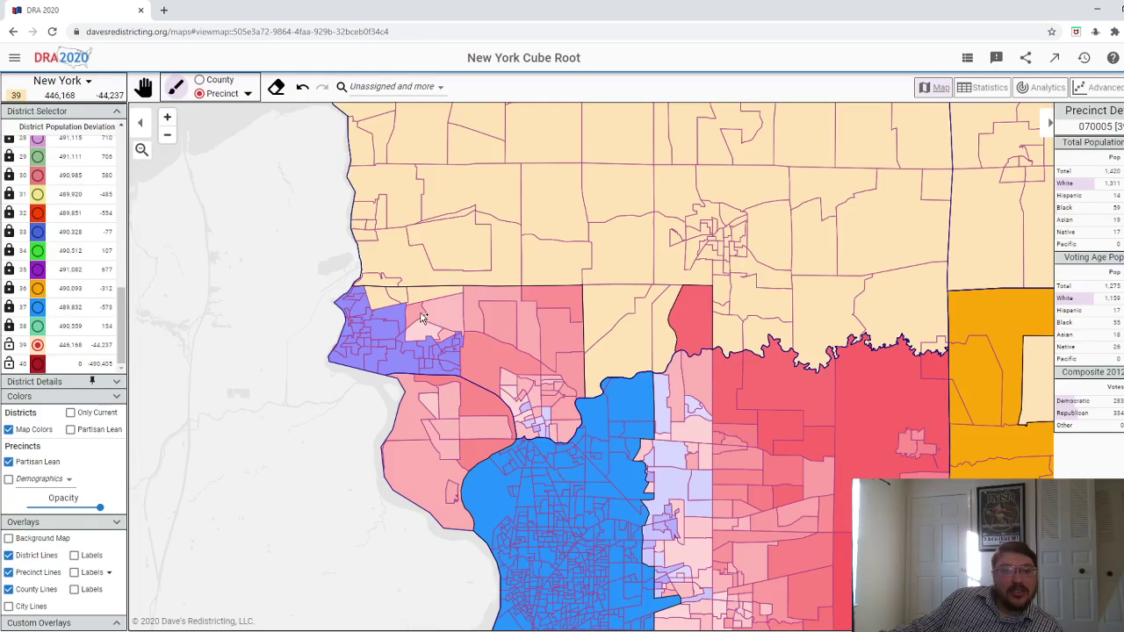
left_click(424, 318)
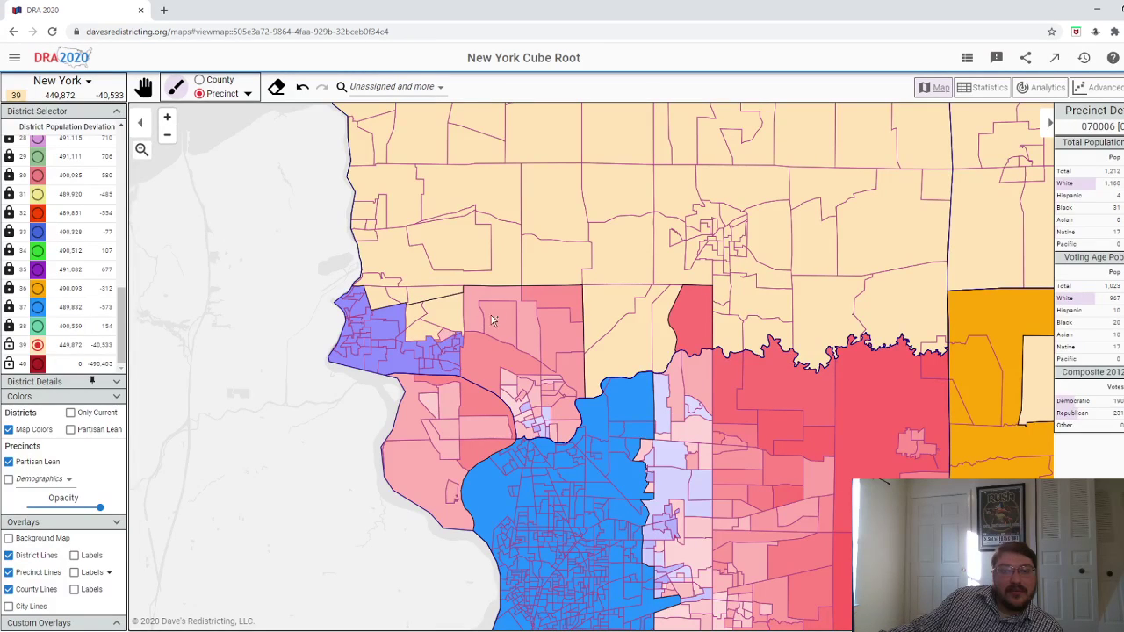
left_click(304, 89)
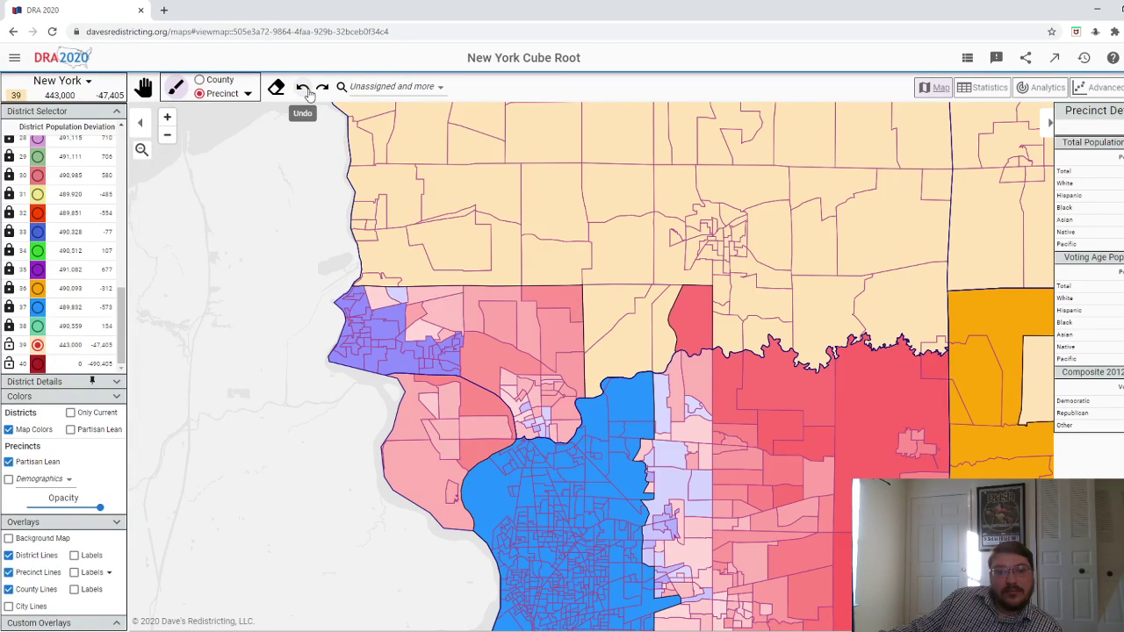
left_click(304, 89)
left_click(304, 89)
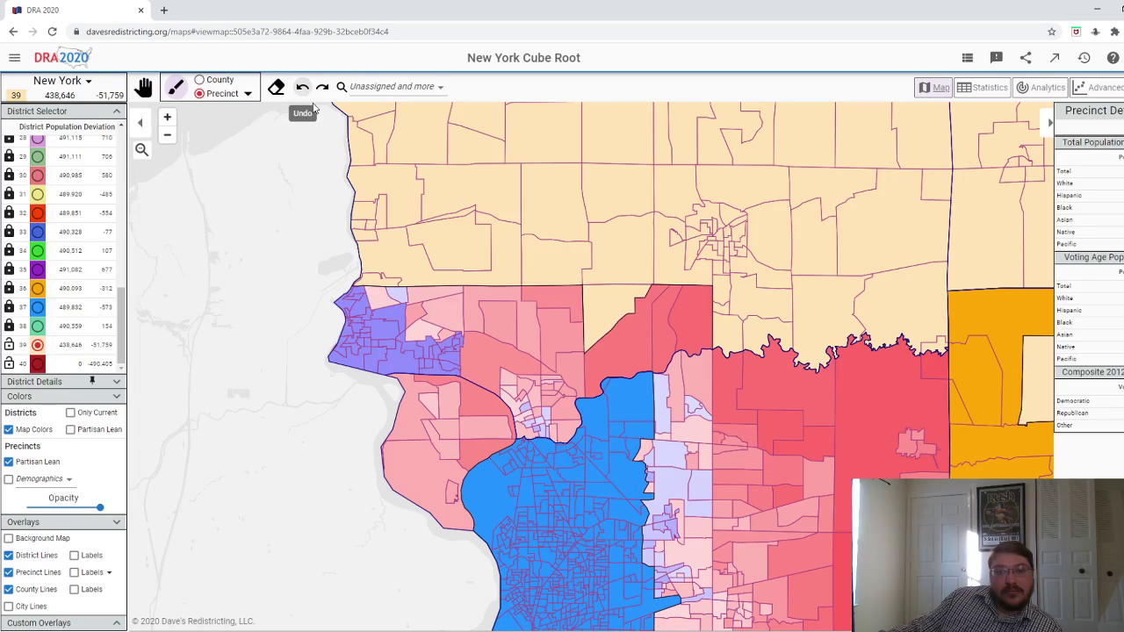
left_click(610, 318)
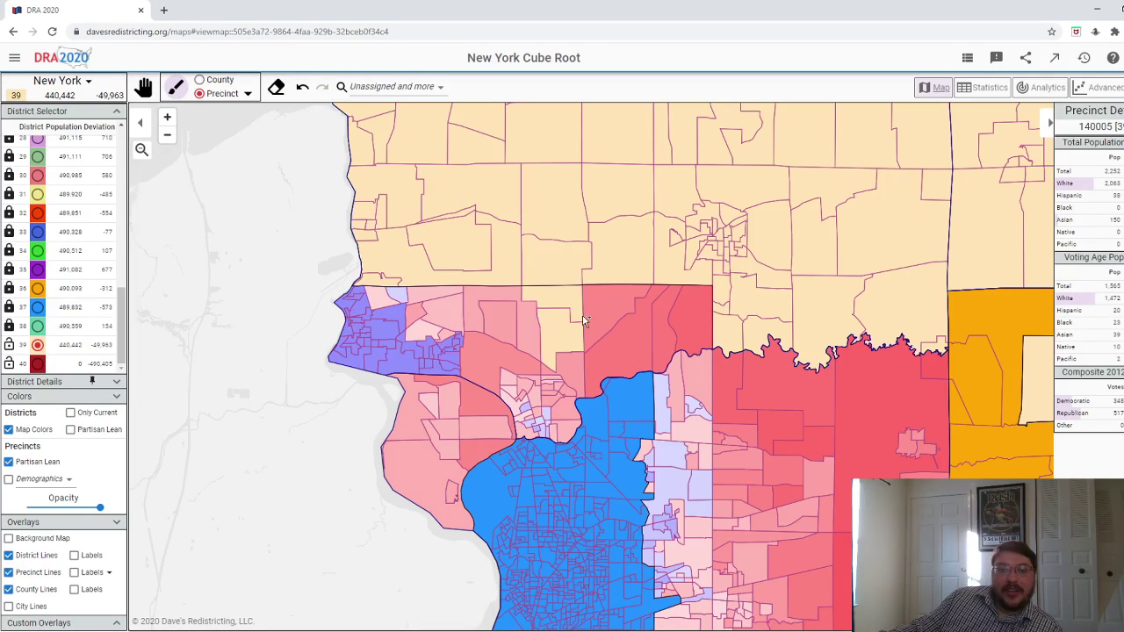
- Extend district 39 westward across south-western Niagara County and over most of the dense Democratic-leaning precincts by the river
mouse_move(590, 312)
left_mouse_down()
mouse_move(534, 336)
mouse_move(425, 300)
mouse_move(357, 299)
mouse_move(348, 313)
mouse_move(358, 309)
left_mouse_up()
scroll(359, 309, "up", 2)
mouse_move(466, 321)
left_mouse_down()
mouse_move(505, 355)
mouse_move(377, 326)
mouse_move(343, 339)
mouse_move(368, 351)
mouse_move(336, 374)
mouse_move(350, 390)
mouse_move(379, 389)
mouse_move(372, 368)
mouse_move(440, 360)
mouse_move(431, 394)
mouse_move(475, 375)
left_mouse_up()
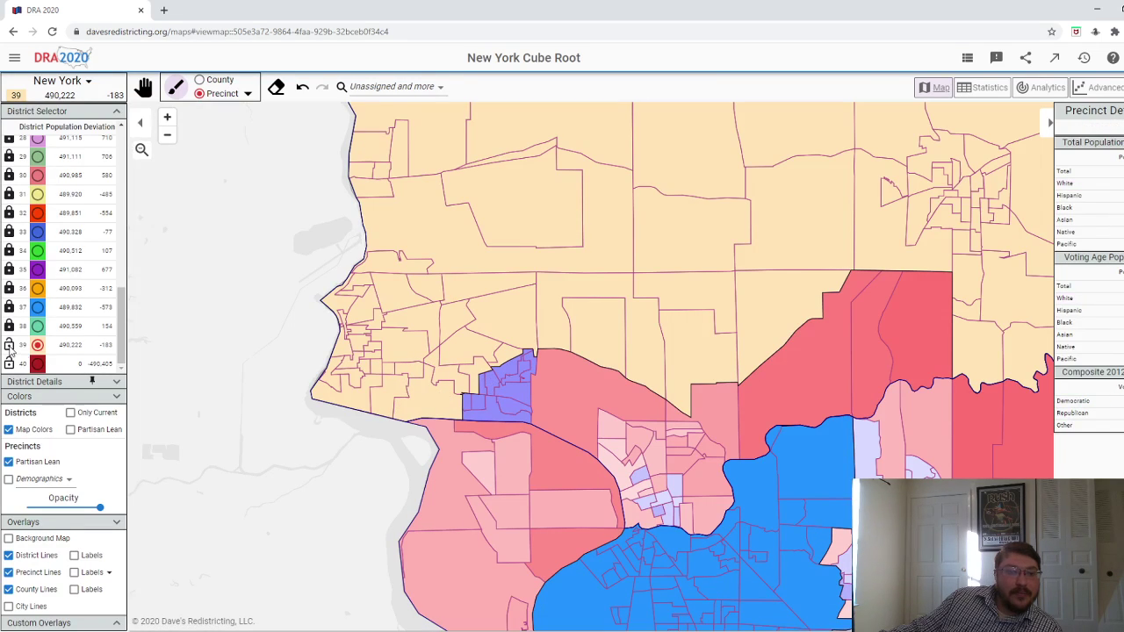
- Assign all remaining unassigned Erie County and southern Niagara County precincts around district 37 to district 40 with whole-county painting
left_click(38, 364)
scroll(249, 369, "down", 3)
left_click(202, 80)
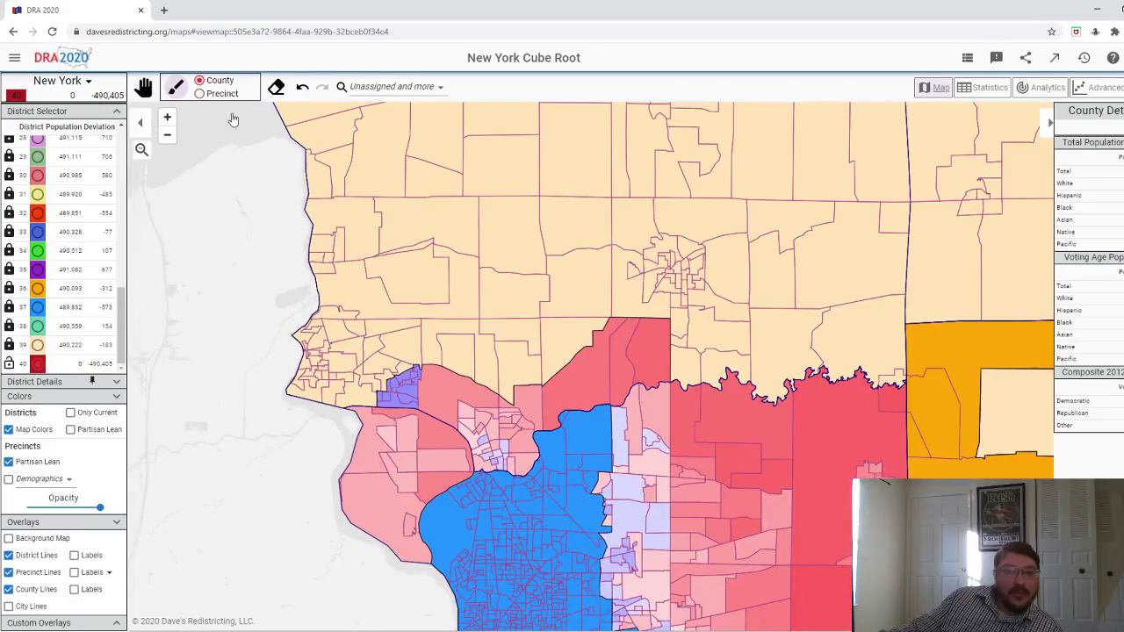
left_click(393, 442)
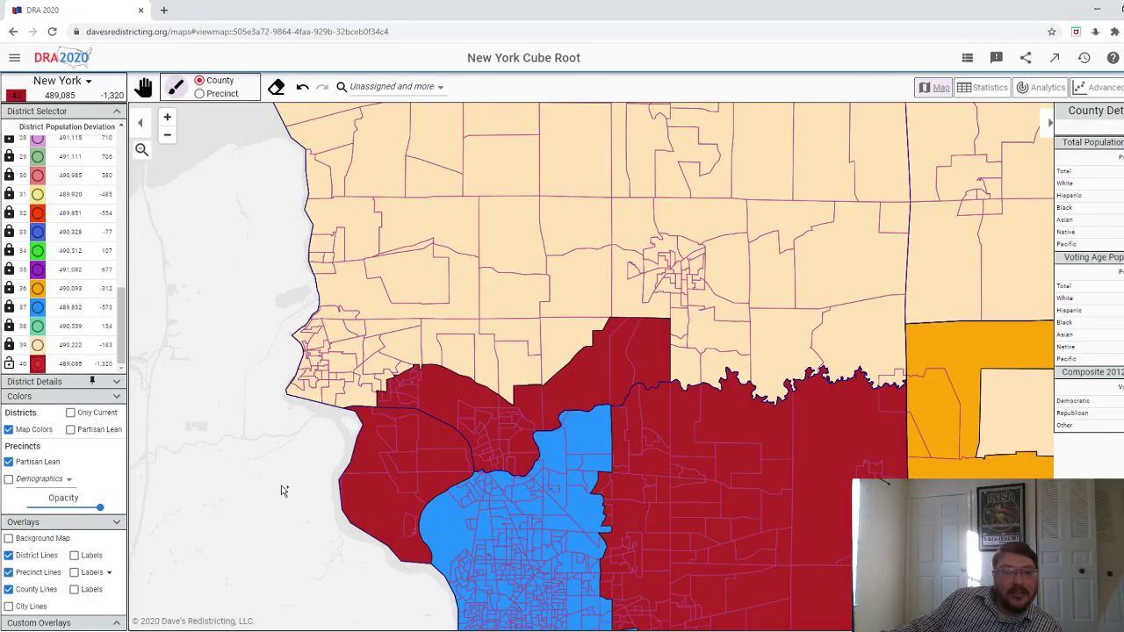
left_click_drag(284, 489, 341, 355)
scroll(325, 360, "down", 4)
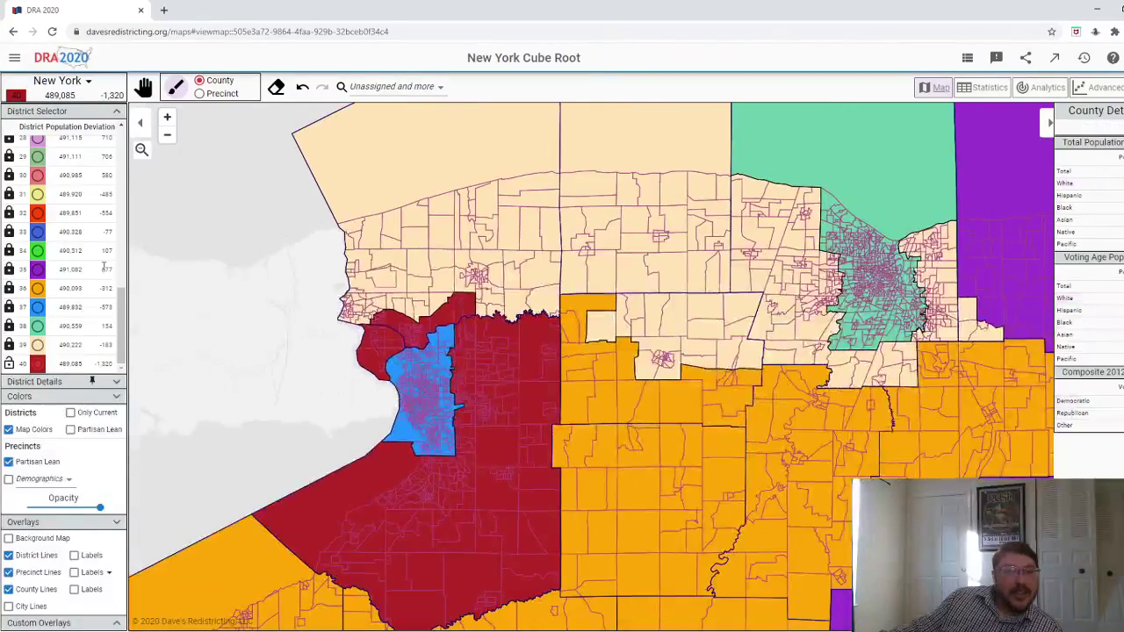
- Hide the precinct and county lines, keep the district lines, and set the painting level back to precinct
scroll(97, 272, "up", 3)
scroll(97, 272, "up", 5)
scroll(96, 273, "down", 5)
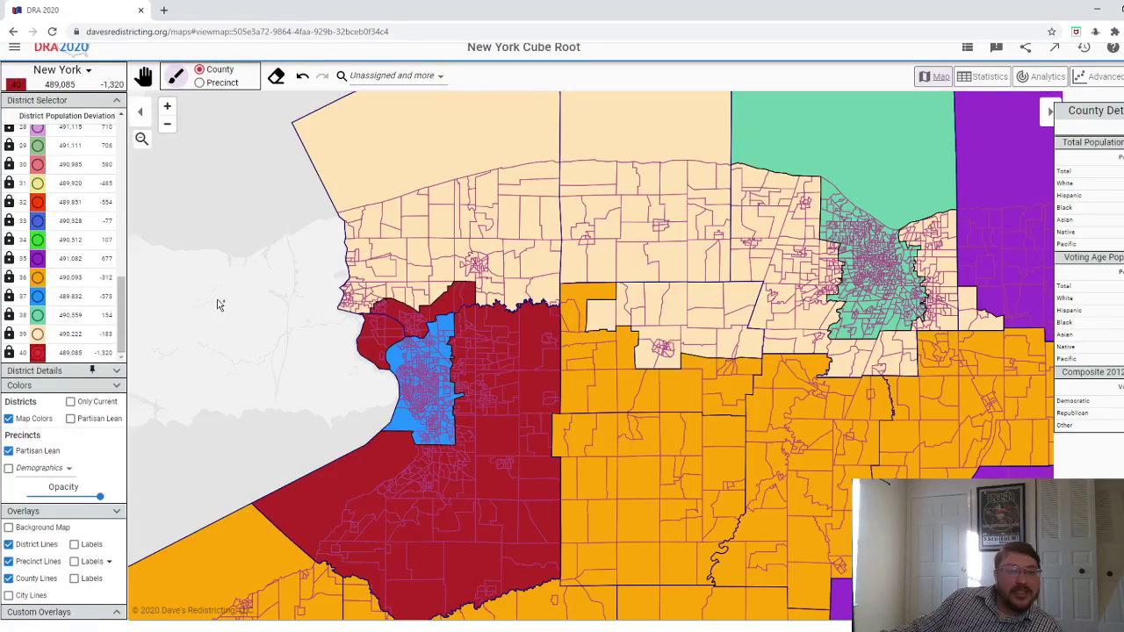
scroll(222, 304, "down", 3)
scroll(250, 251, "down", 1)
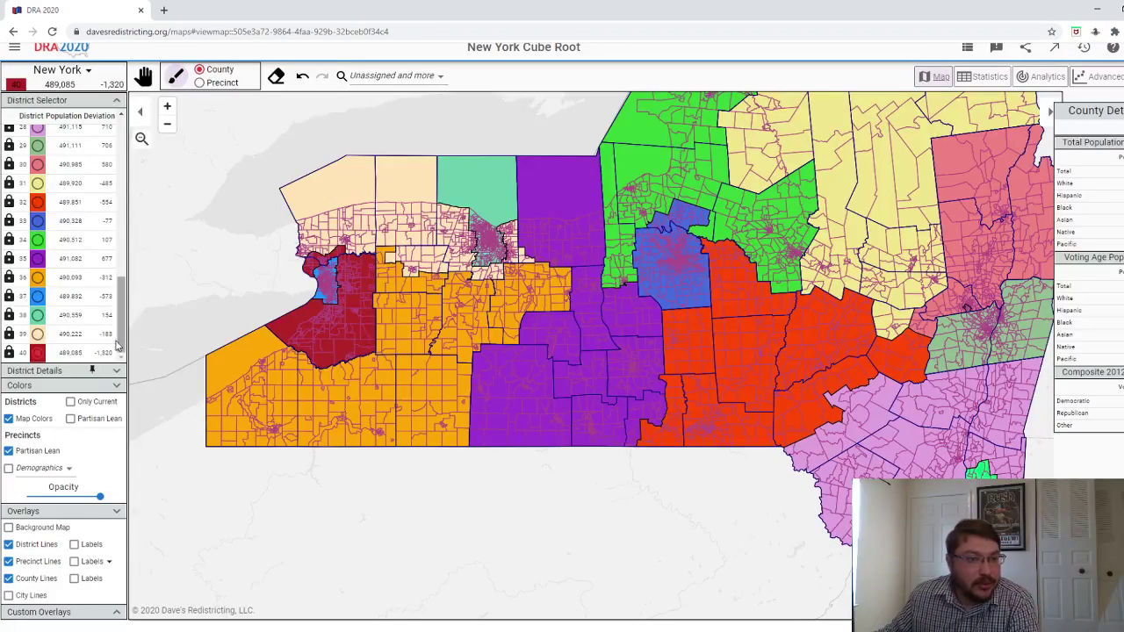
left_click(44, 562)
left_click(41, 577)
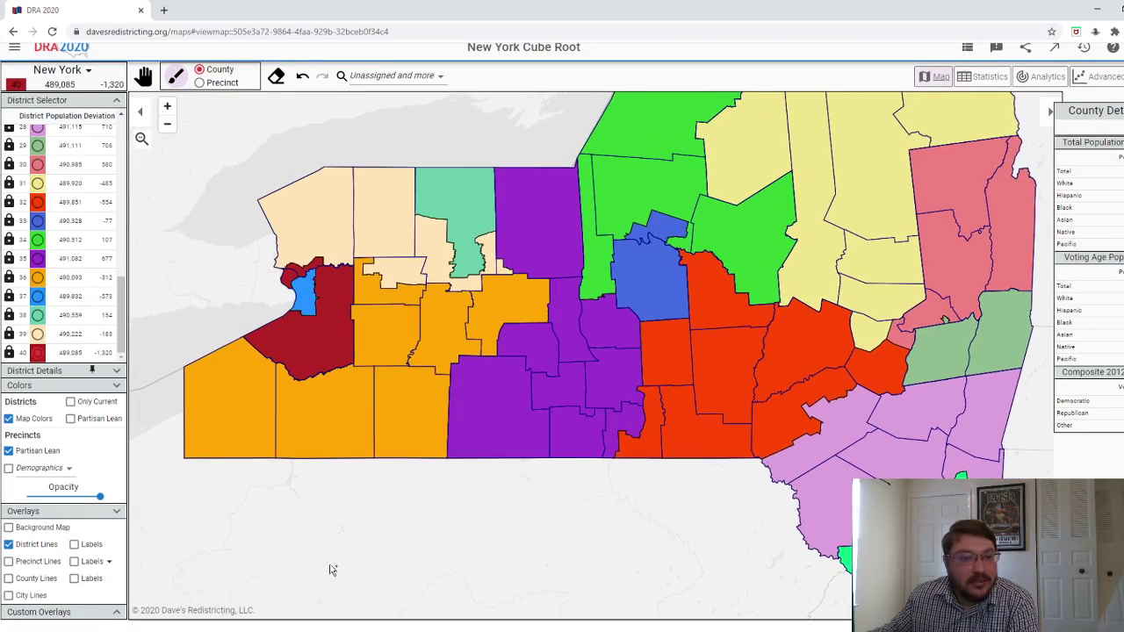
left_click(37, 580)
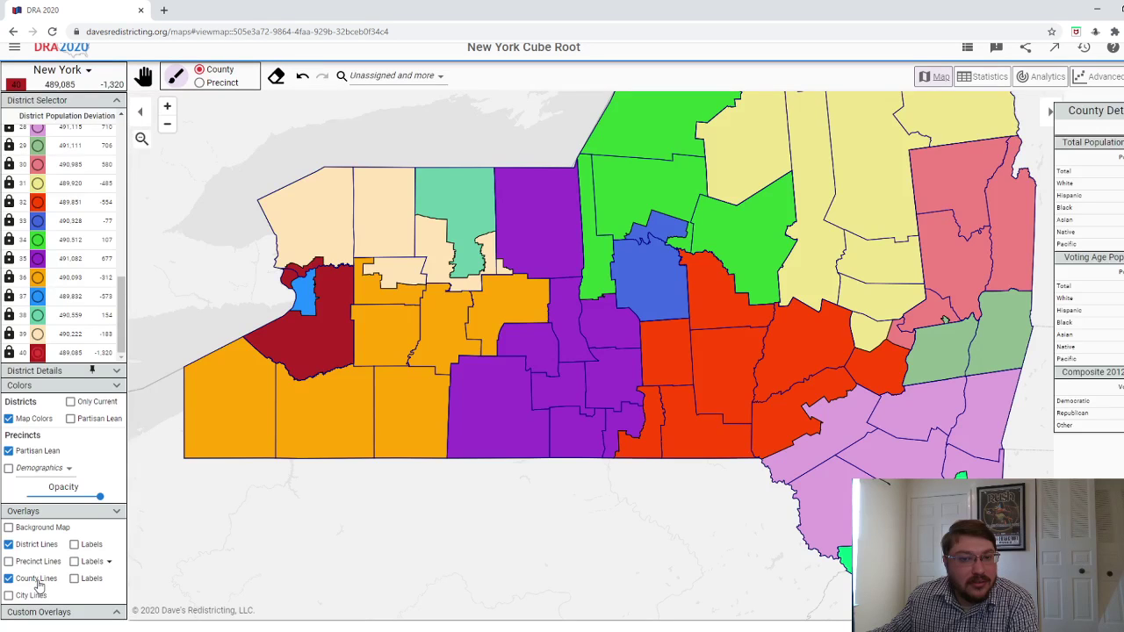
left_click(199, 83)
scroll(554, 527, "down", 3)
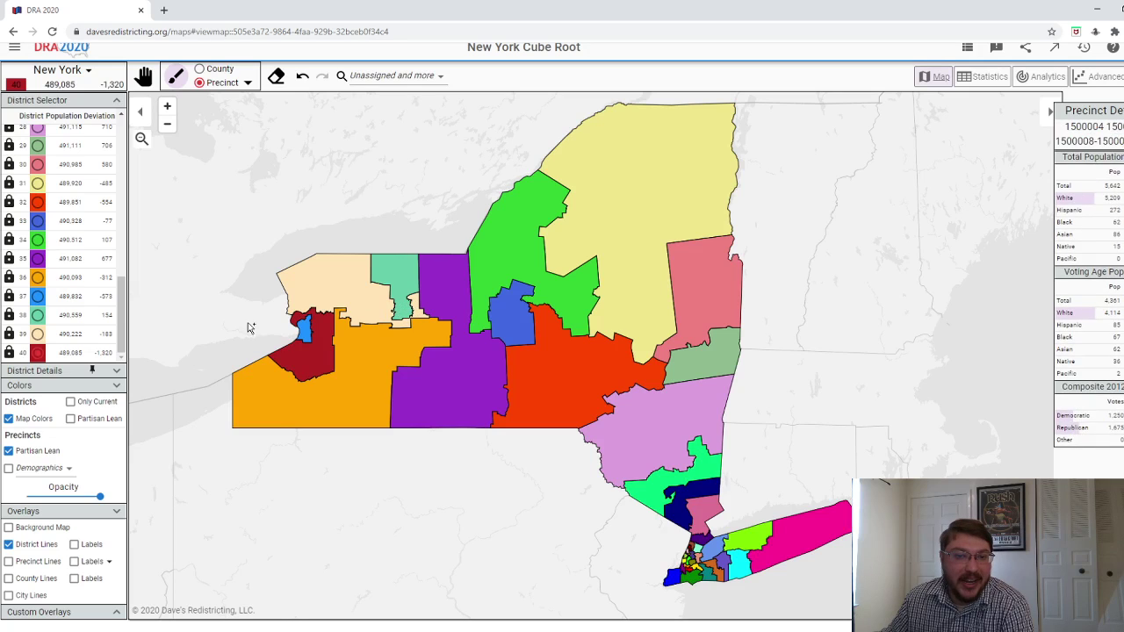
- Color the districts by partisan lean instead of map colors across the whole state
left_click_drag(494, 483, 486, 481)
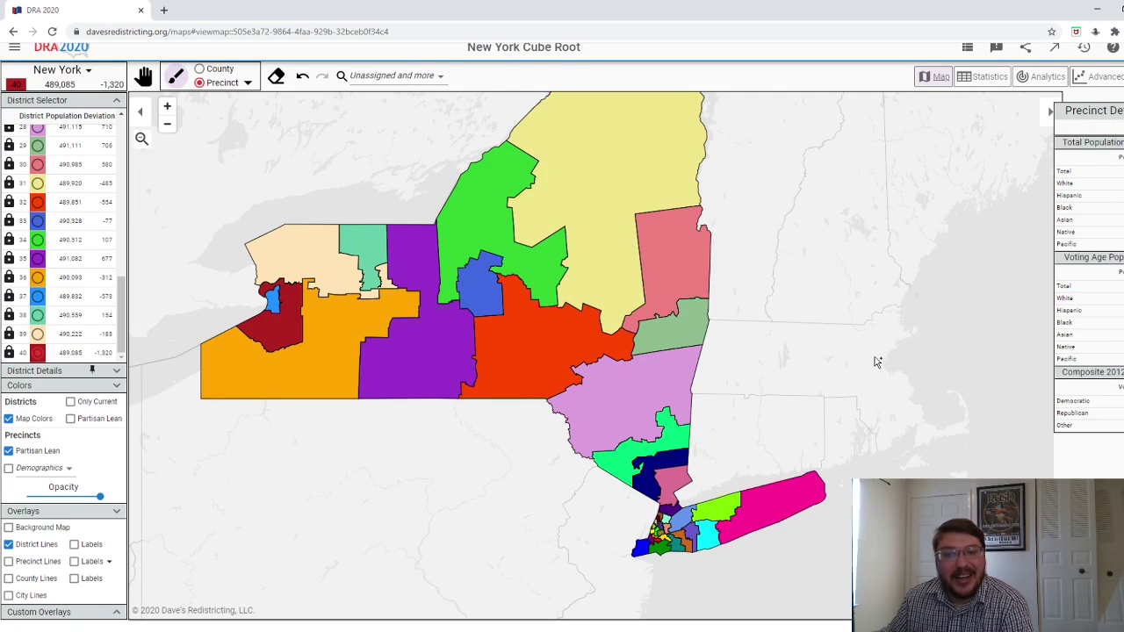
scroll(861, 376, "down", 1)
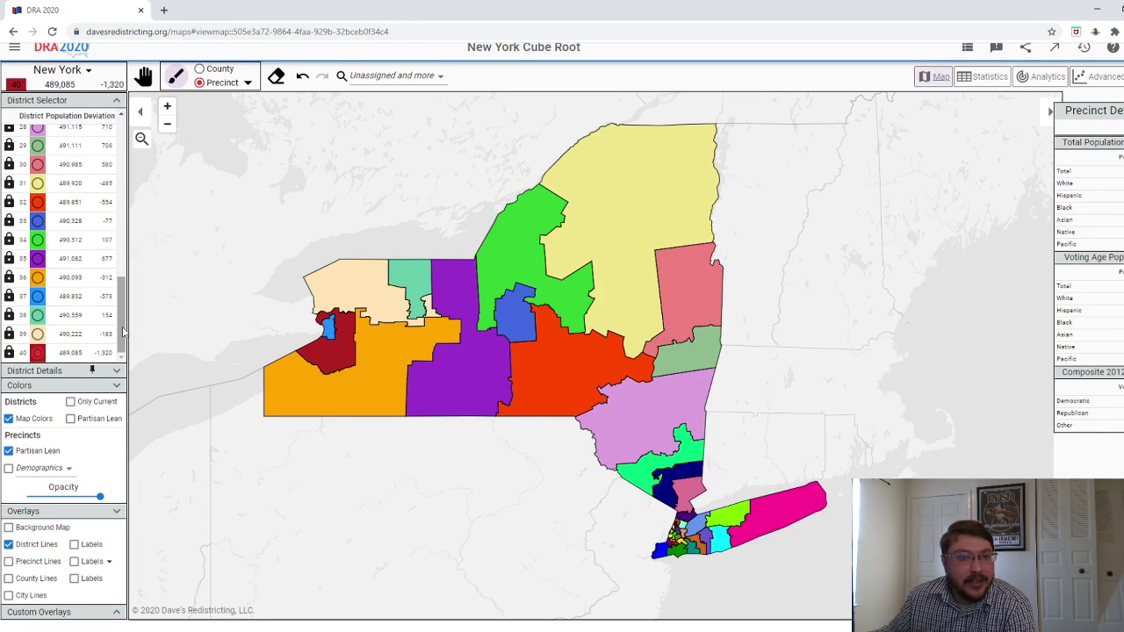
left_click(88, 419)
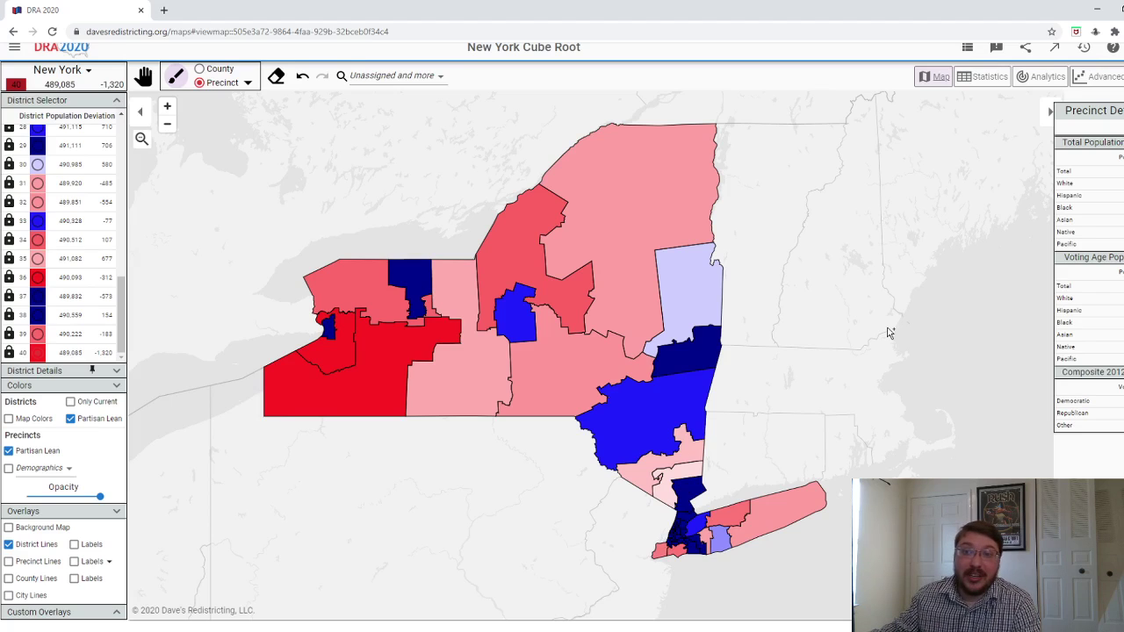
- Set the primary election dataset to President 2012/2016 for the partisan lean coloring
left_click(935, 77)
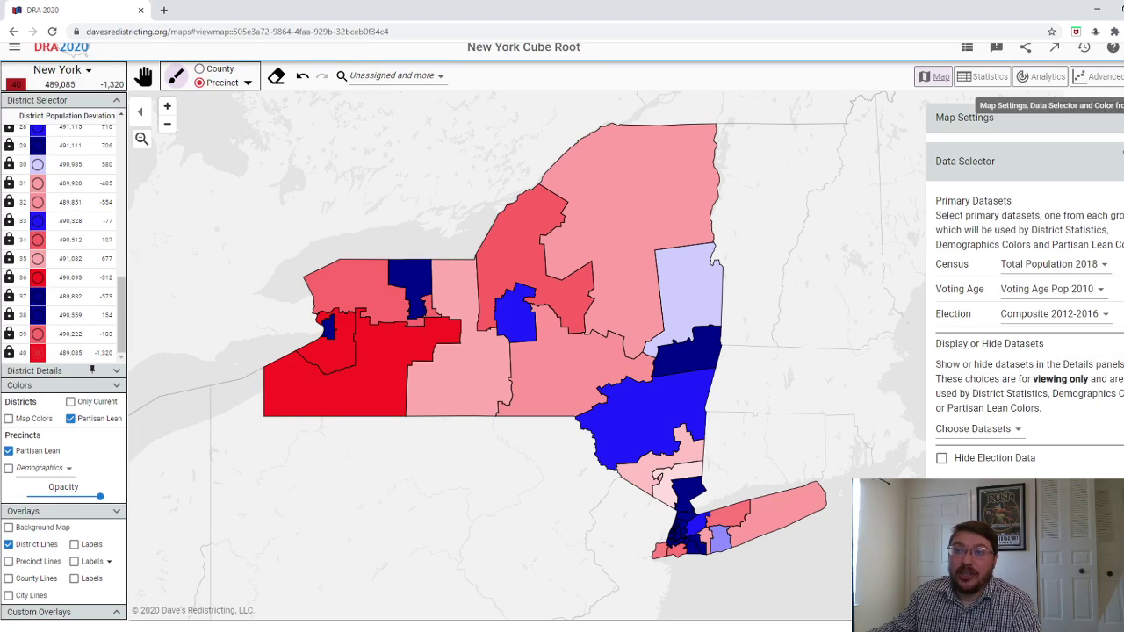
left_click(1076, 313)
left_click(1074, 335)
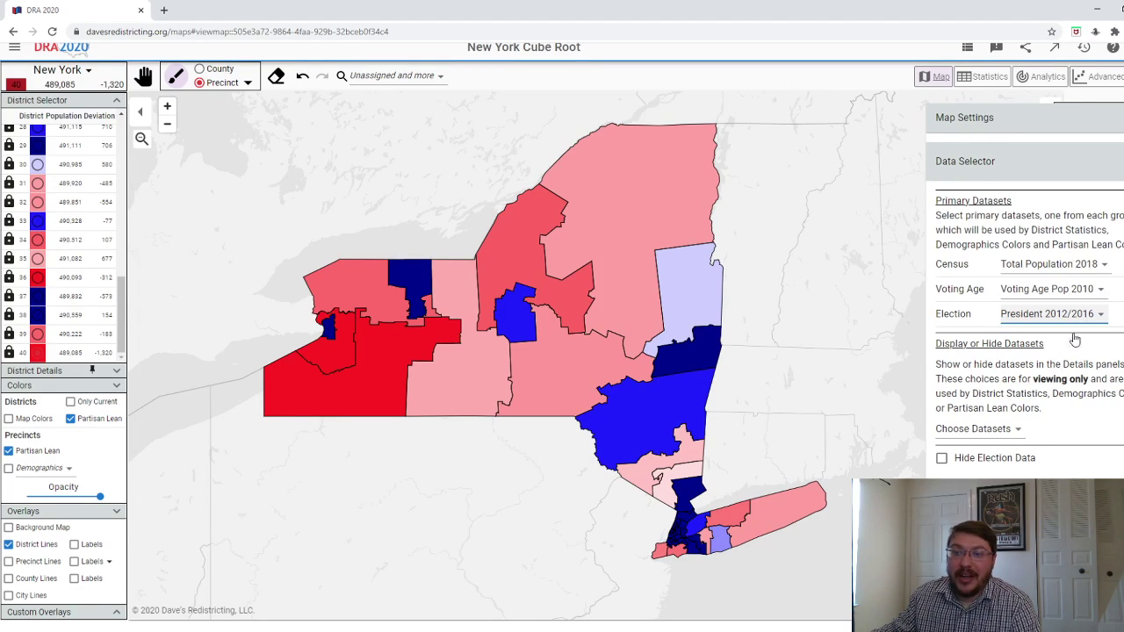
left_click(977, 336)
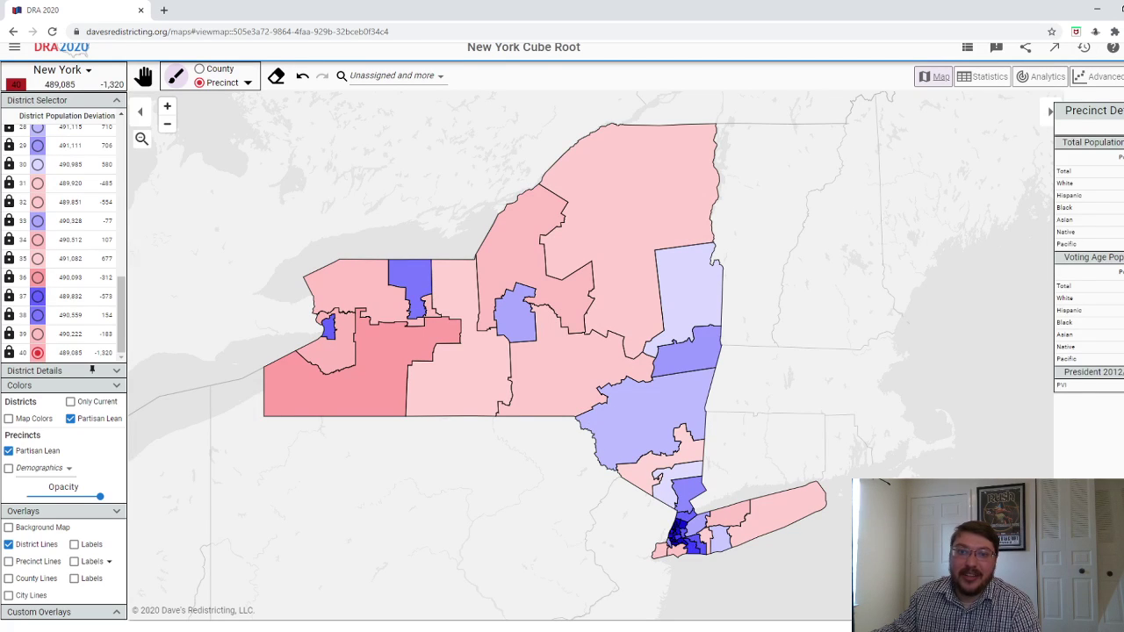
- Switch the primary election dataset to President 2008 to compare the districts' partisan lean
left_click(935, 77)
left_click(1076, 314)
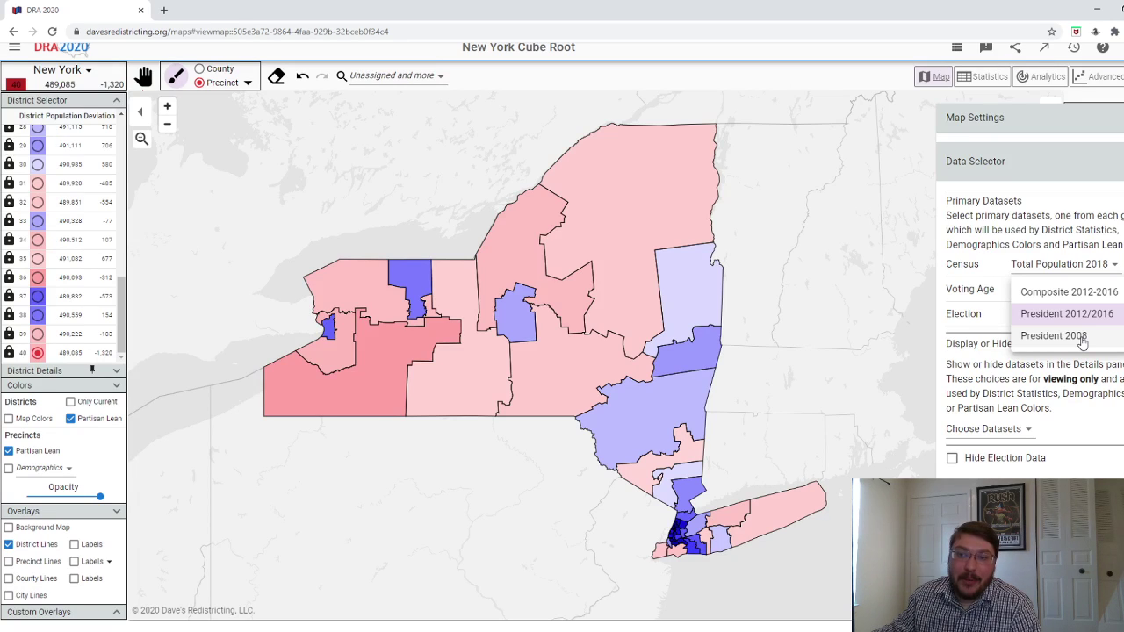
left_click(1082, 339)
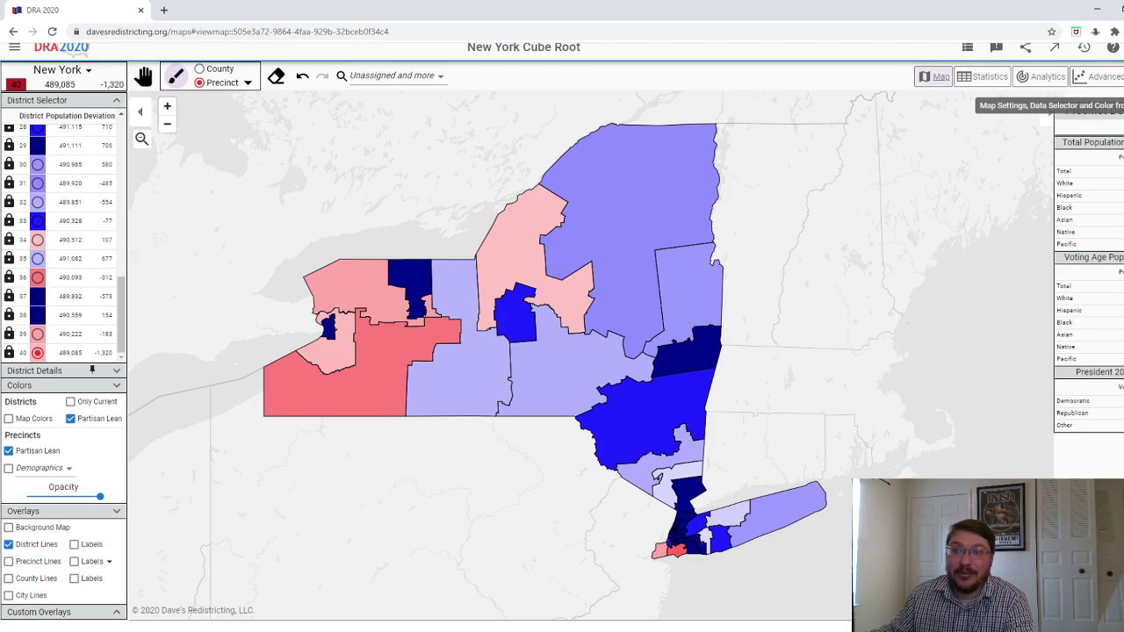
- Return the primary election dataset to Composite 2012-2016 and close the data settings
left_click(1045, 99)
left_click(1036, 313)
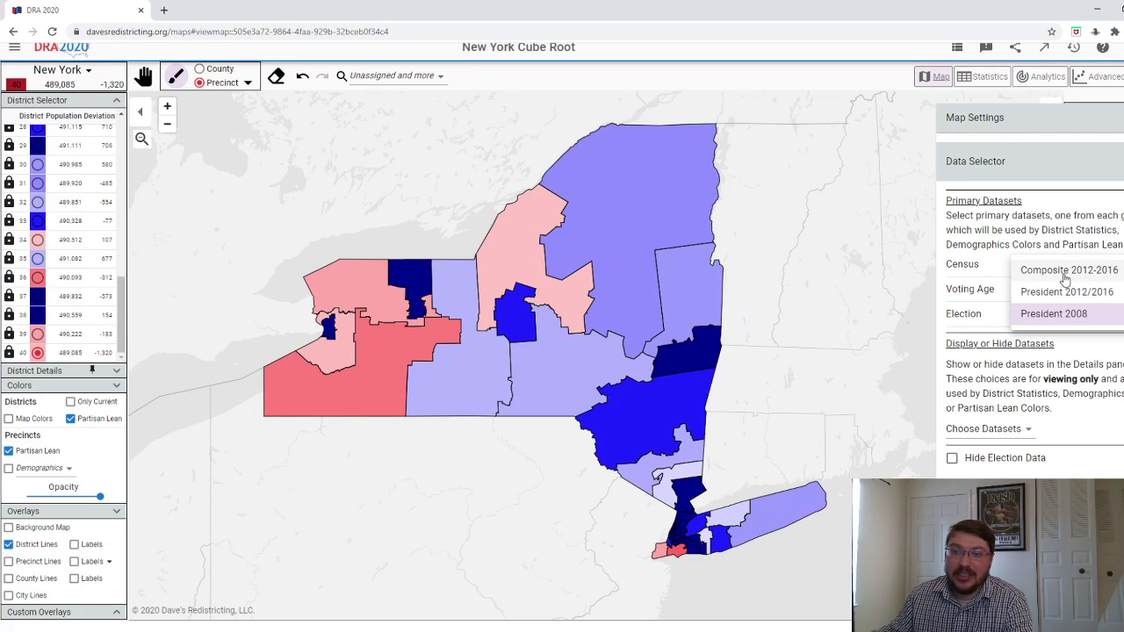
left_click(1064, 274)
left_click(871, 332)
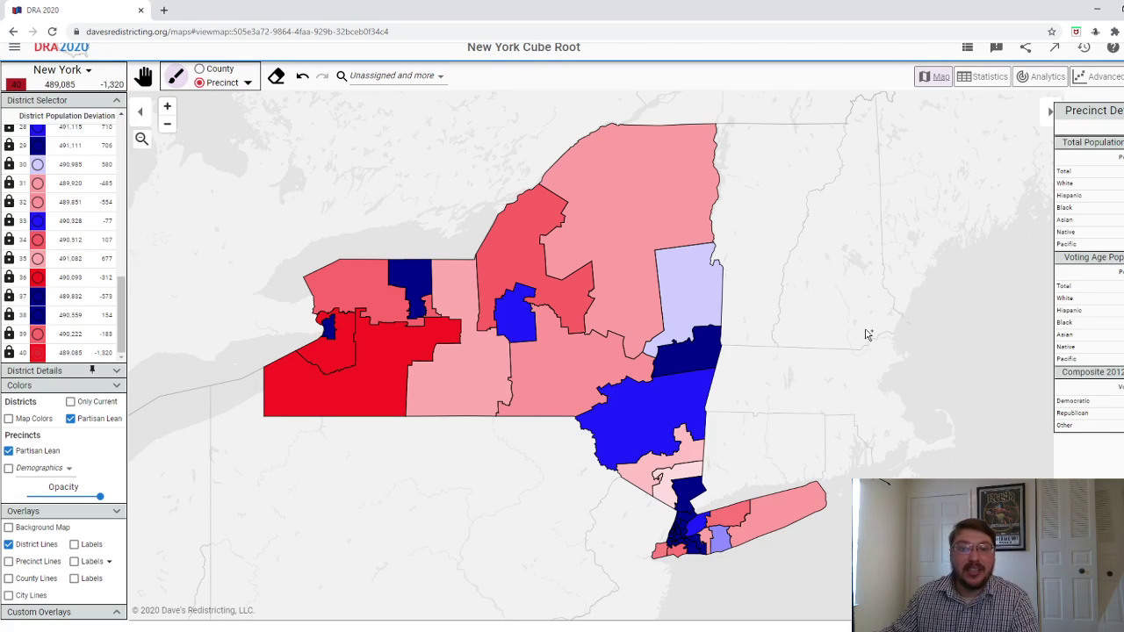
- Select district 1 at the start of the district list for review
scroll(119, 303, "up", 1)
scroll(119, 303, "up", 6)
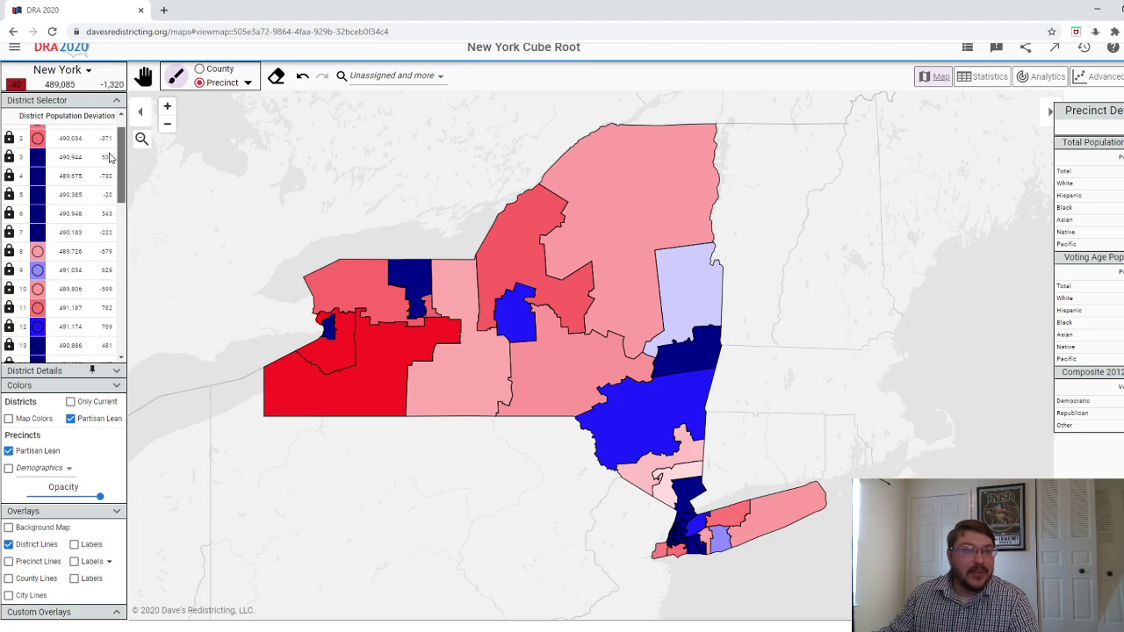
left_click(38, 150)
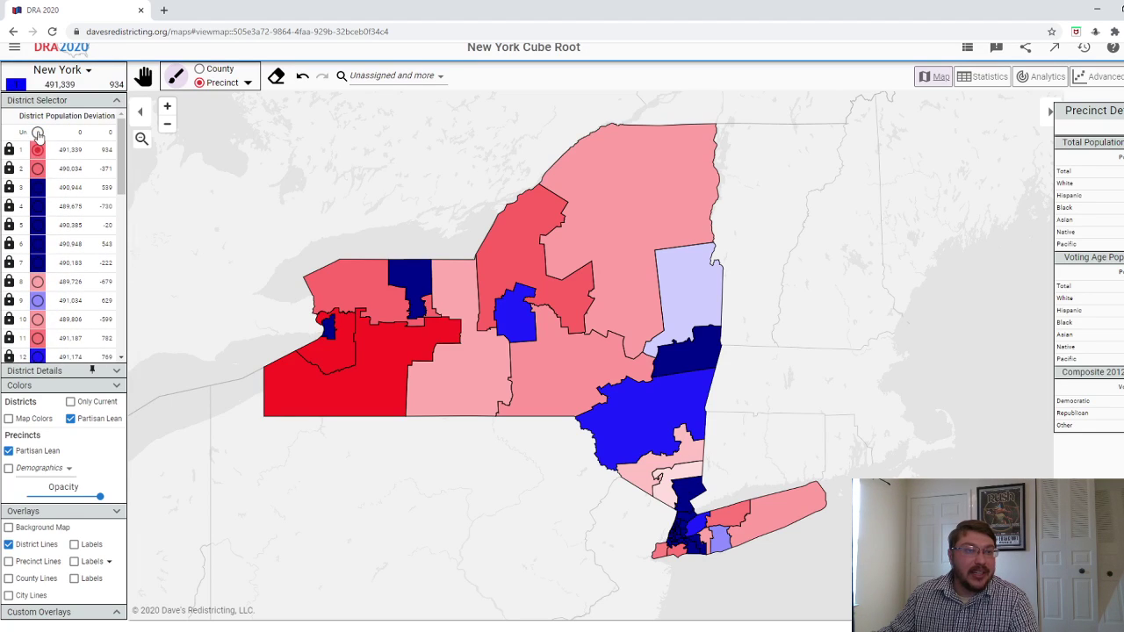